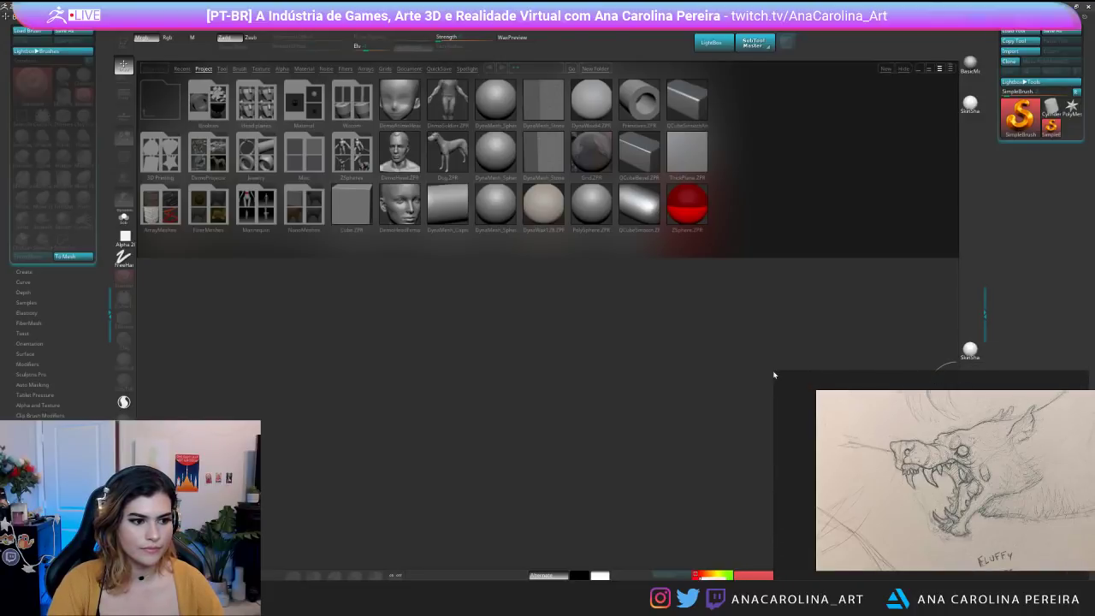
Draw a large Sphere3D on the canvas, put it in Edit mode and give it the basic material.
{"action": "left_click_drag", "start_coordinate": [777, 371], "coordinate": [777, 396]}
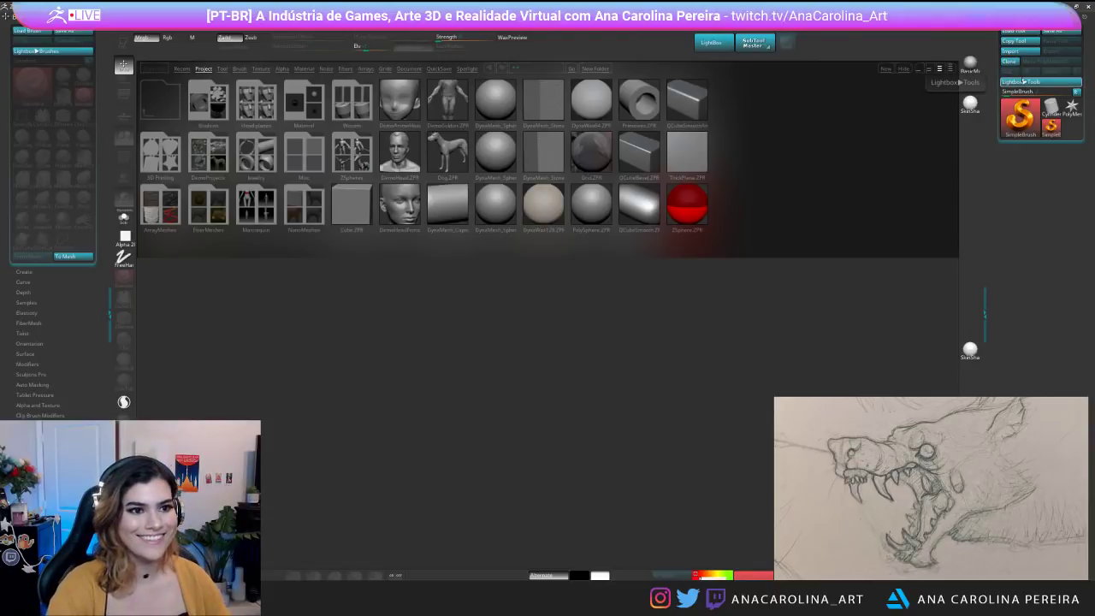
{"action": "left_click", "coordinate": [1019, 116]}
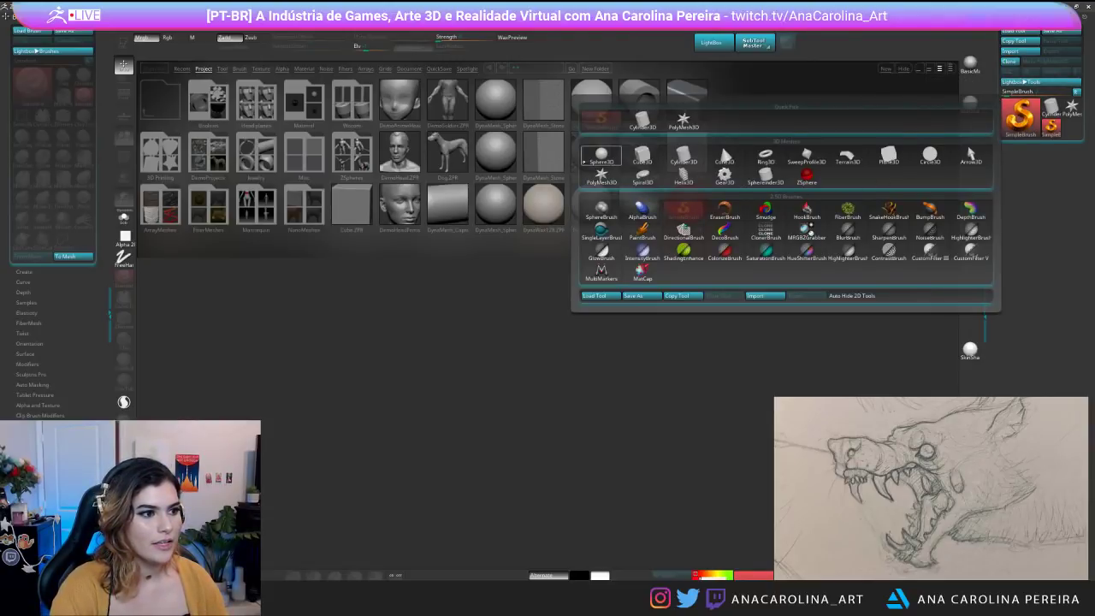
{"action": "left_click", "coordinate": [598, 158]}
{"action": "left_click_drag", "start_coordinate": [532, 330], "coordinate": [513, 476]}
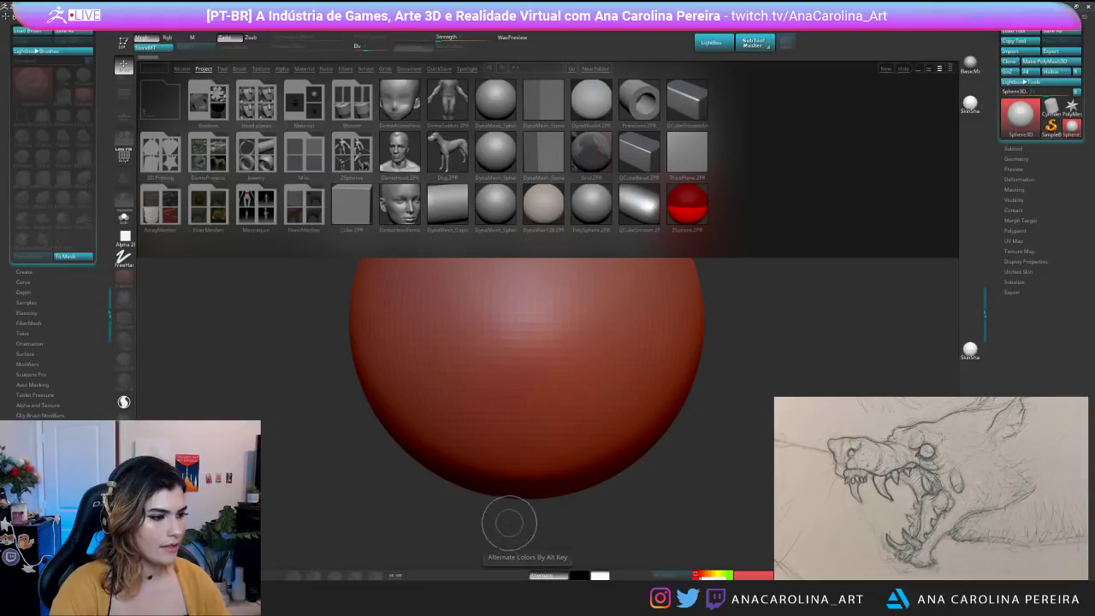
{"action": "left_click", "coordinate": [124, 43]}
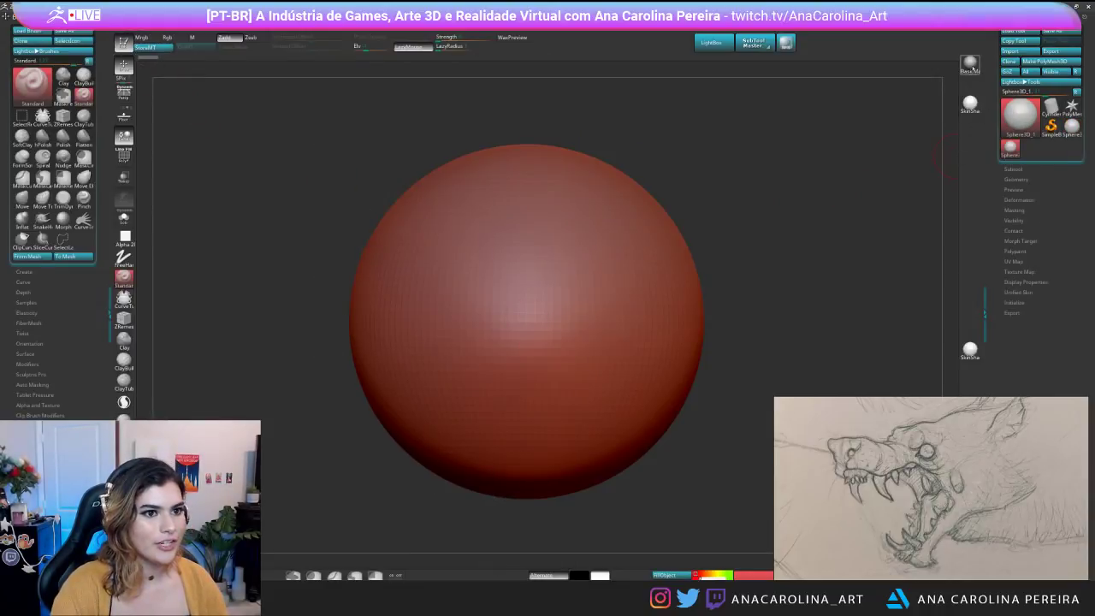
{"action": "left_click", "coordinate": [970, 65]}
Restore the standard interface layout and open the side tray that holds the brush palette.
{"action": "mouse_move", "coordinate": [431, 17]}
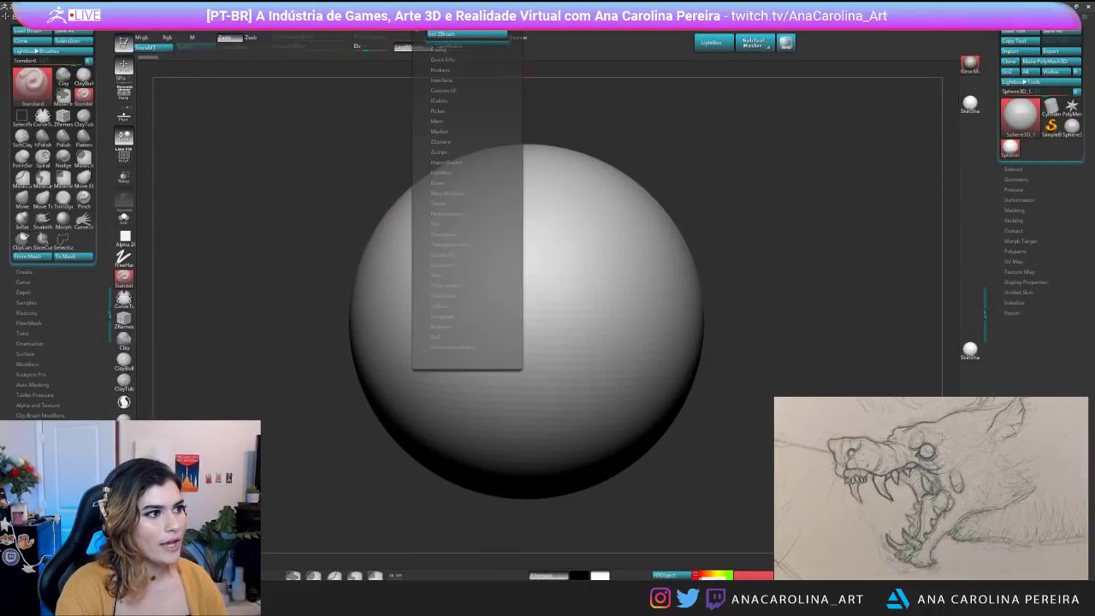
{"action": "left_click", "coordinate": [445, 50]}
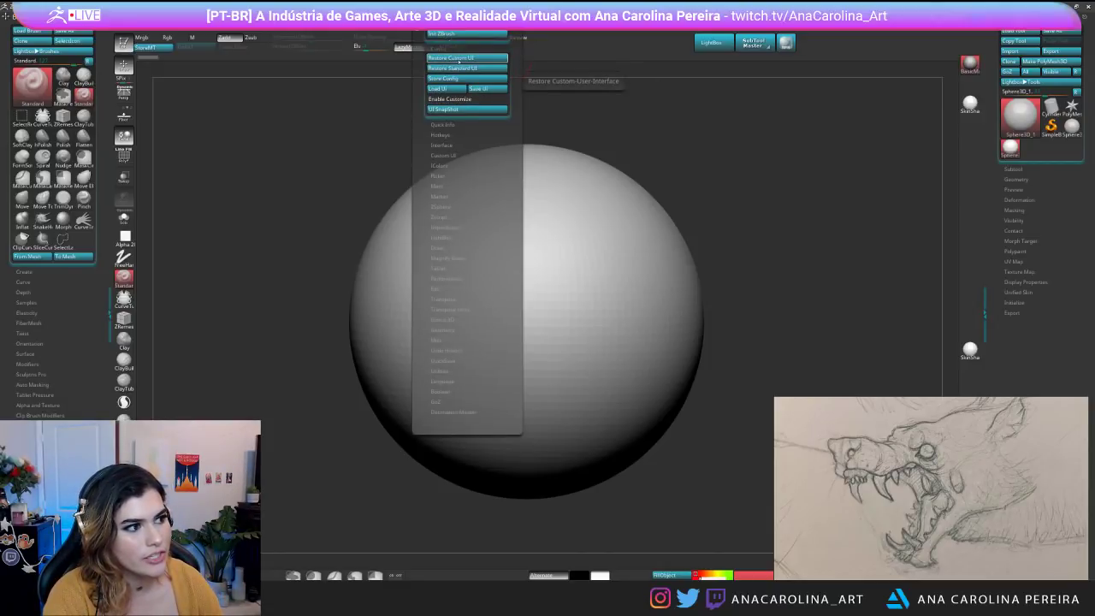
{"action": "left_click", "coordinate": [461, 69]}
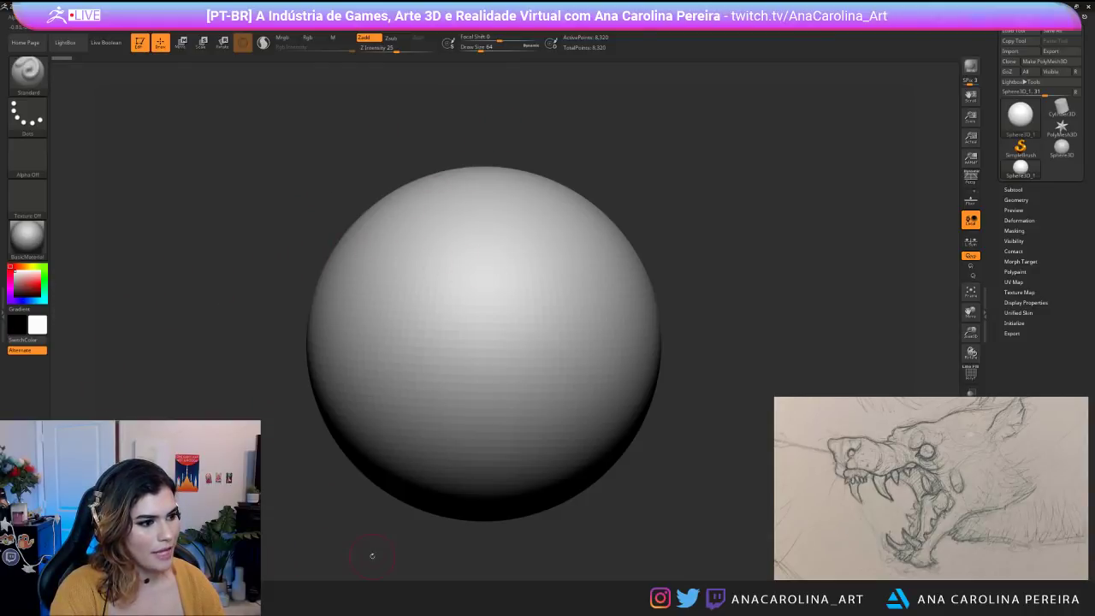
{"action": "left_click", "coordinate": [4, 315]}
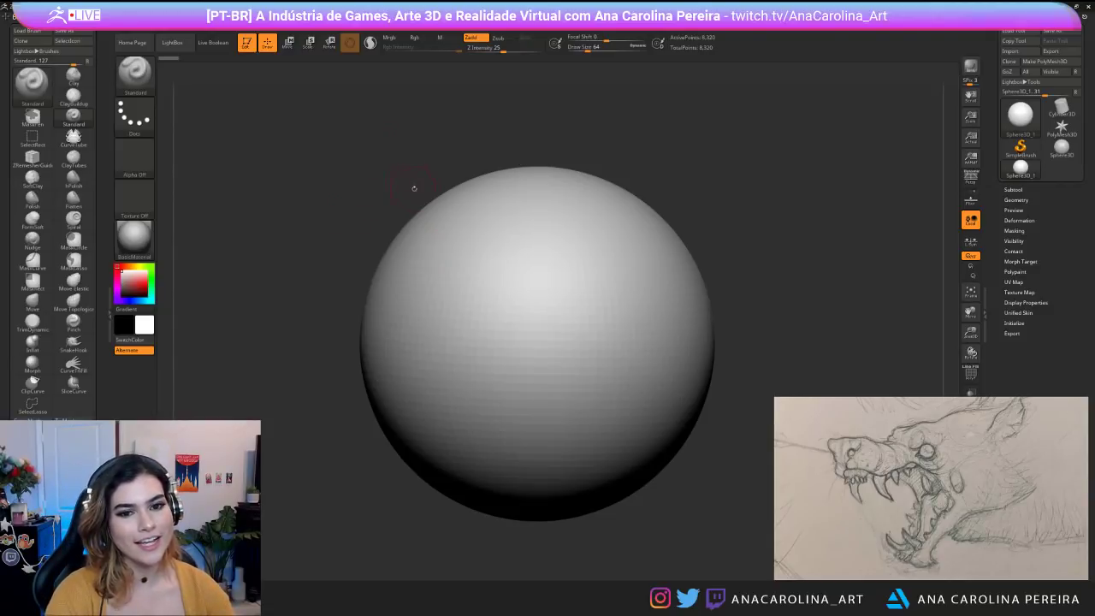
Set the draw size to 492 and convert the sphere to a PolyMesh3D.
{"action": "key", "text": "space"}
{"action": "left_click_drag", "start_coordinate": [612, 157], "coordinate": [633, 157]}
{"action": "key", "text": "space"}
{"action": "left_click_drag", "start_coordinate": [629, 211], "coordinate": [637, 210]}
{"action": "right_click_drag", "start_coordinate": [630, 200], "coordinate": [664, 193], "text": "ctrl"}
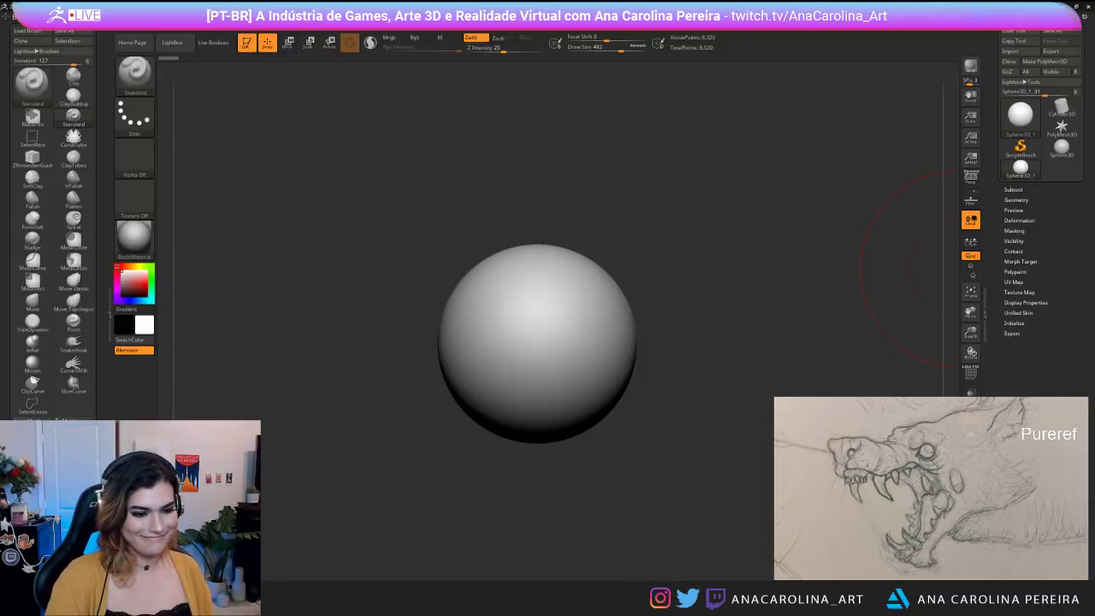
{"action": "left_click", "coordinate": [547, 282]}
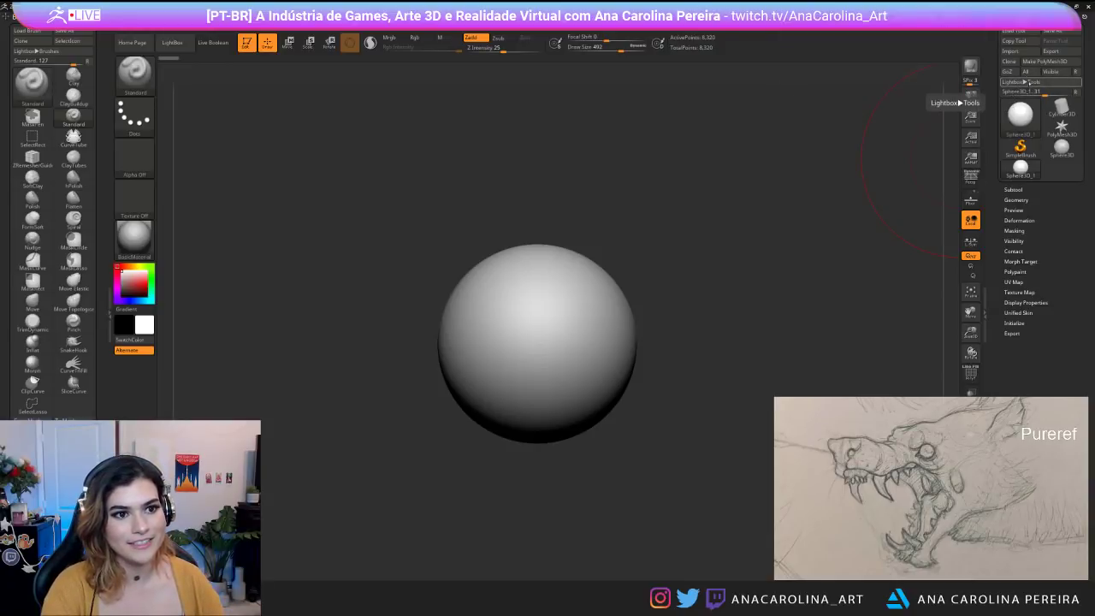
{"action": "left_click", "coordinate": [1047, 62]}
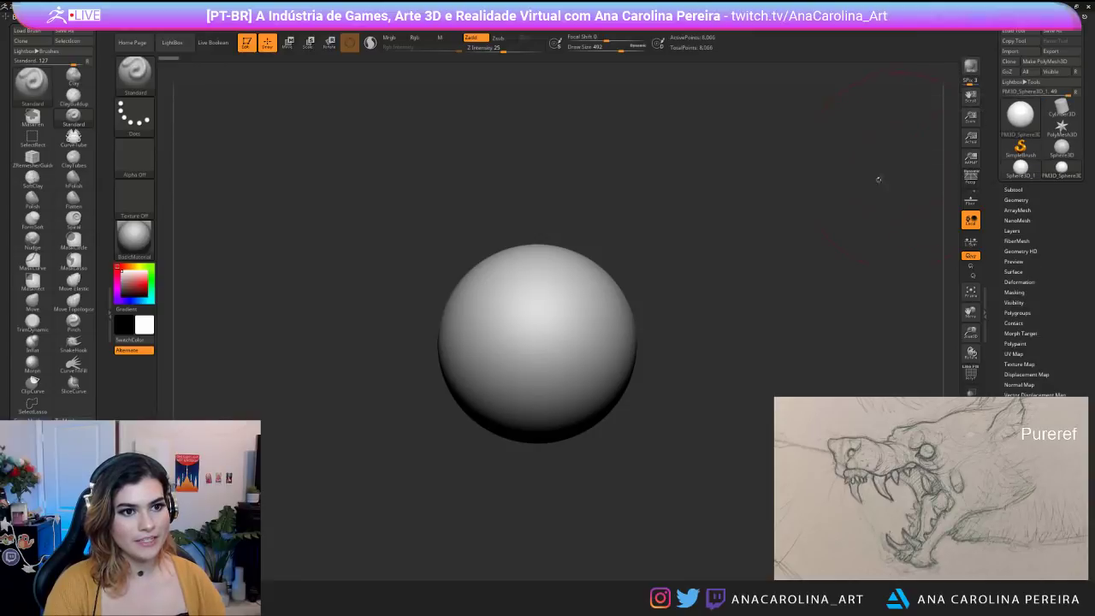
{"action": "left_click_drag", "start_coordinate": [663, 298], "coordinate": [679, 242], "text": "alt"}
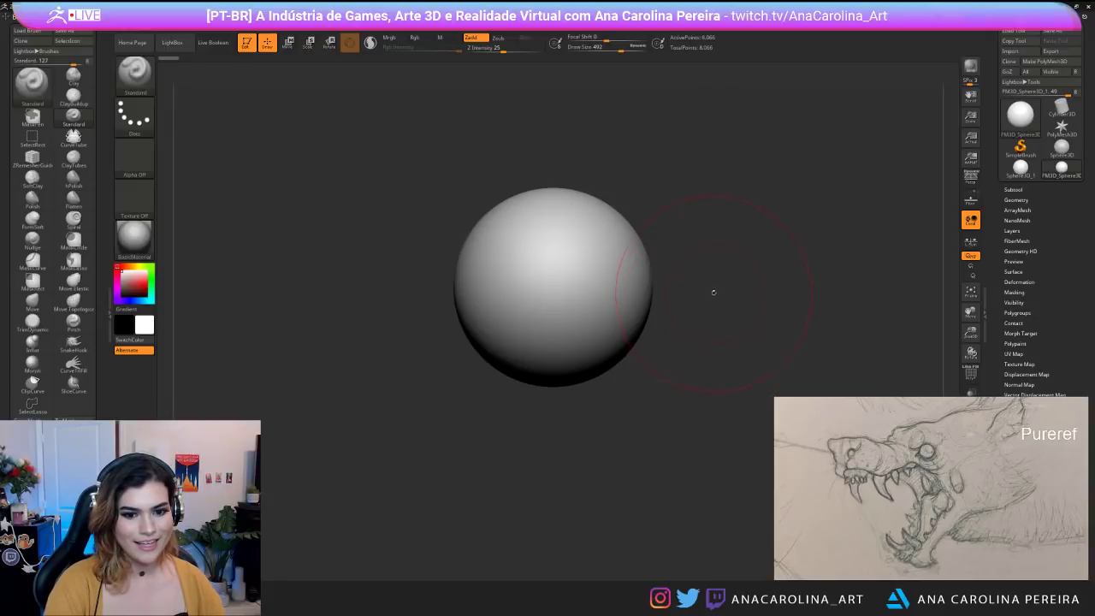
Pull one side of the sphere out into a blunt snout using the SnakeHook brush at draw size 704.
{"action": "key", "text": "space"}
{"action": "left_click_drag", "start_coordinate": [714, 294], "coordinate": [724, 294]}
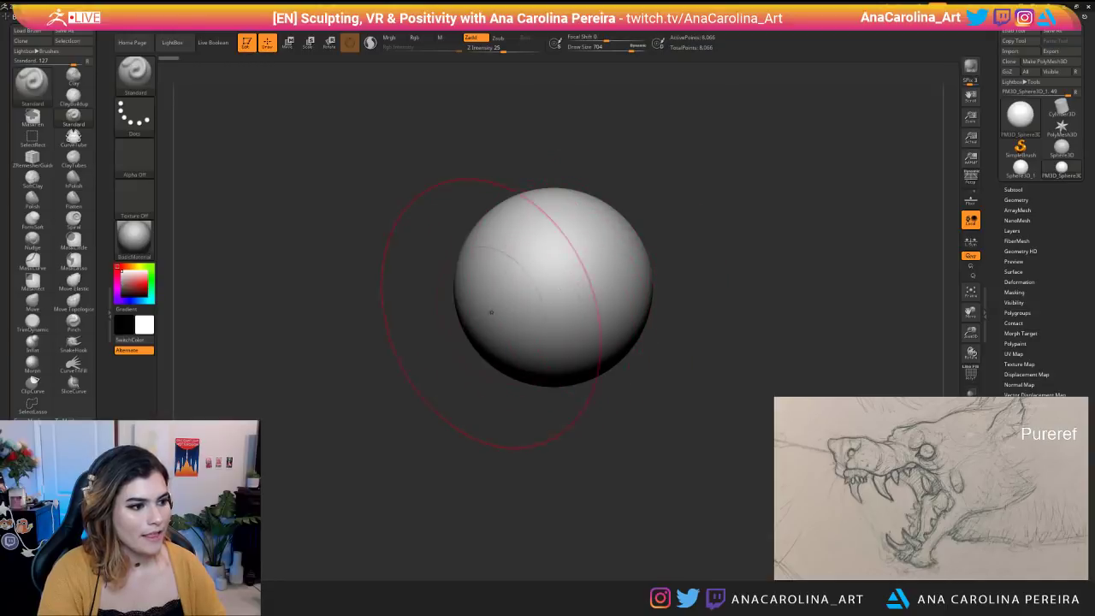
{"action": "key", "text": "b"}
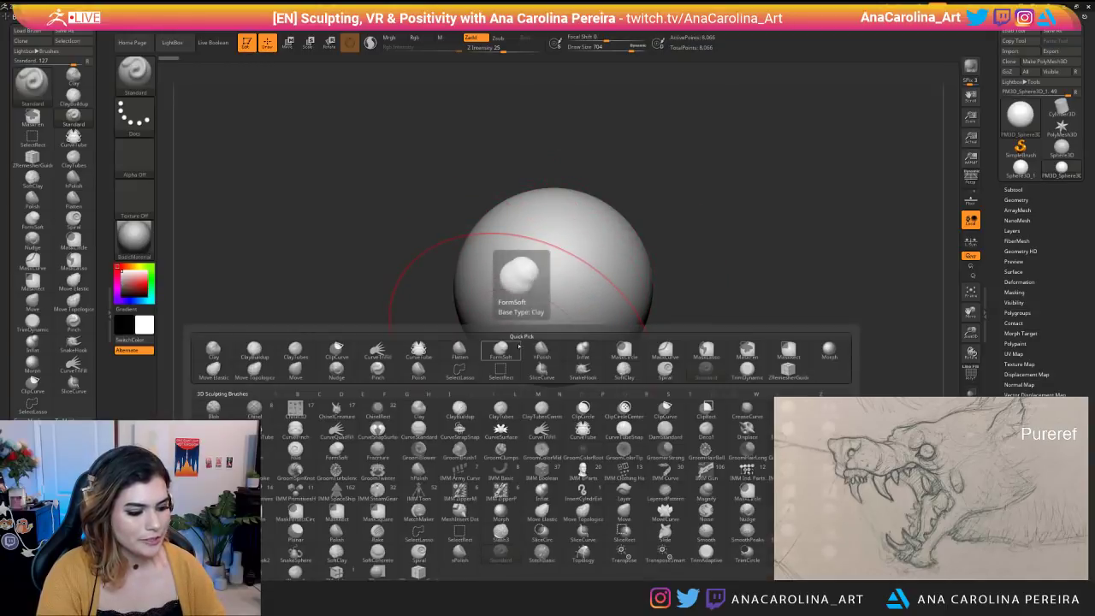
{"action": "key", "text": "s"}
{"action": "key", "text": "h"}
{"action": "right_click_drag", "start_coordinate": [501, 344], "coordinate": [522, 341], "text": "alt"}
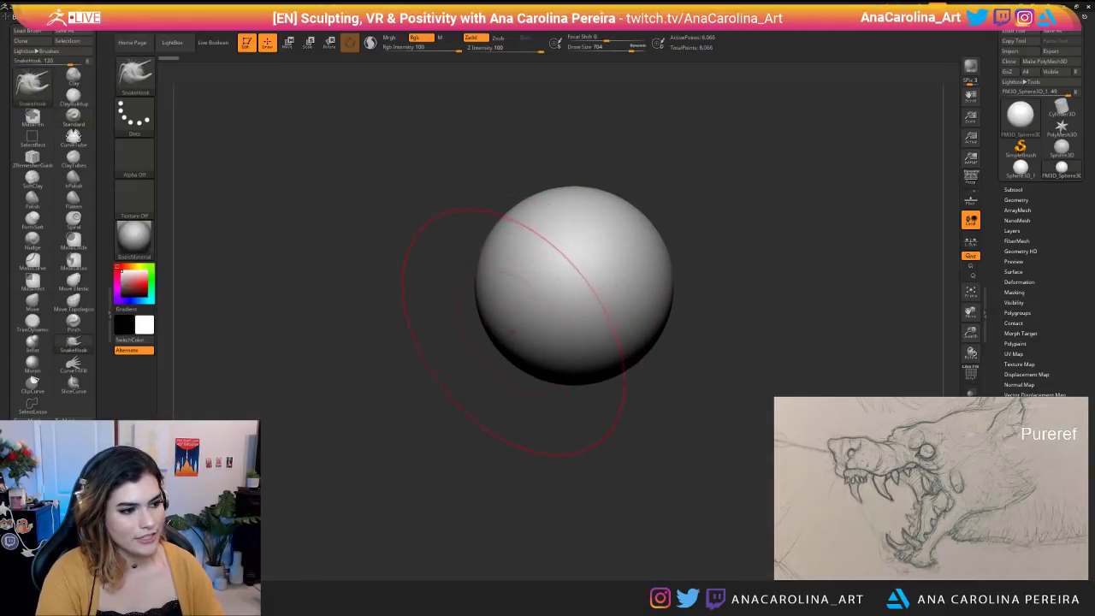
{"action": "left_click_drag", "start_coordinate": [517, 330], "coordinate": [480, 339]}
{"action": "mouse_move", "coordinate": [481, 339]}
{"action": "right_mouse_down", "text": "alt"}
{"action": "mouse_move", "coordinate": [471, 337]}
{"action": "mouse_move", "coordinate": [493, 333]}
{"action": "right_mouse_up", "text": "alt"}
{"action": "mouse_move", "coordinate": [491, 331]}
{"action": "left_mouse_down"}
{"action": "mouse_move", "coordinate": [418, 332]}
{"action": "mouse_move", "coordinate": [430, 291]}
{"action": "left_mouse_up"}
{"action": "mouse_move", "coordinate": [430, 291]}
{"action": "right_mouse_down"}
{"action": "mouse_move", "coordinate": [432, 304]}
{"action": "mouse_move", "coordinate": [479, 254]}
{"action": "mouse_move", "coordinate": [471, 213]}
{"action": "mouse_move", "coordinate": [545, 218]}
{"action": "mouse_move", "coordinate": [506, 217]}
{"action": "right_mouse_up"}
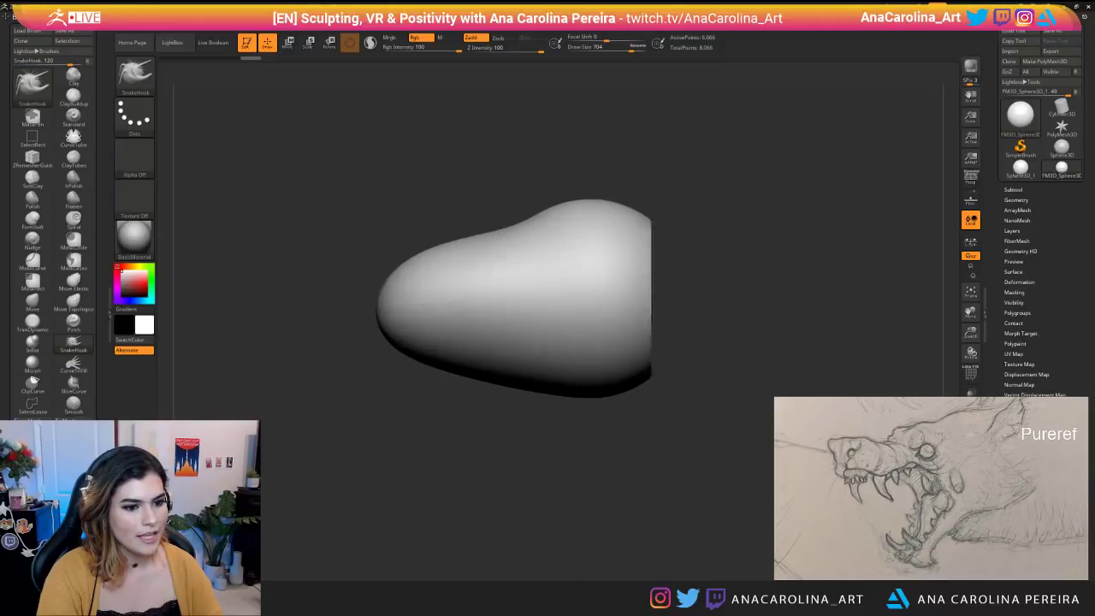
{"action": "mouse_move", "coordinate": [544, 206]}
{"action": "left_mouse_down"}
{"action": "mouse_move", "coordinate": [539, 226]}
{"action": "mouse_move", "coordinate": [522, 212]}
{"action": "mouse_move", "coordinate": [588, 236]}
{"action": "left_mouse_up"}
{"action": "mouse_move", "coordinate": [602, 304]}
{"action": "right_mouse_down"}
{"action": "mouse_move", "coordinate": [656, 325]}
{"action": "mouse_move", "coordinate": [645, 362]}
{"action": "right_mouse_up"}
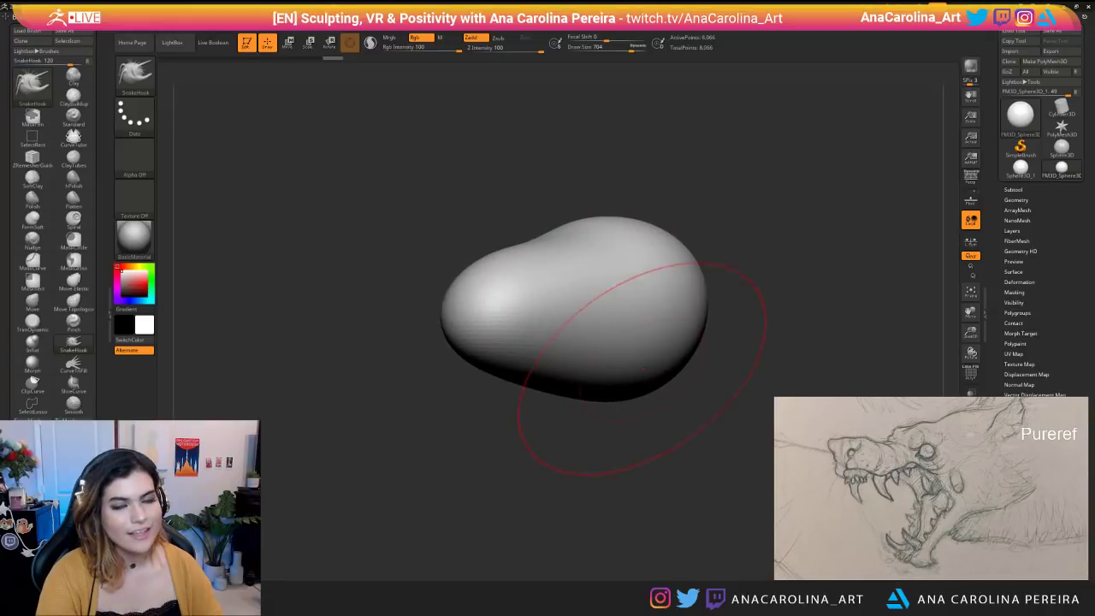
Pull a lower jaw out of the underside of the head with SnakeHook at draw size 386.
{"action": "key", "text": "space"}
{"action": "right_click_drag", "start_coordinate": [629, 299], "coordinate": [611, 320]}
{"action": "mouse_move", "coordinate": [578, 385]}
{"action": "left_mouse_down"}
{"action": "mouse_move", "coordinate": [571, 412]}
{"action": "mouse_move", "coordinate": [592, 411]}
{"action": "left_mouse_up"}
{"action": "key", "text": "space"}
{"action": "mouse_move", "coordinate": [598, 411]}
{"action": "right_mouse_down"}
{"action": "mouse_move", "coordinate": [727, 402]}
{"action": "mouse_move", "coordinate": [667, 415]}
{"action": "right_mouse_up"}
{"action": "key", "text": "space"}
{"action": "mouse_move", "coordinate": [659, 414]}
{"action": "left_mouse_down"}
{"action": "mouse_move", "coordinate": [633, 413]}
{"action": "mouse_move", "coordinate": [650, 419]}
{"action": "left_mouse_up"}
{"action": "key", "text": "space"}
{"action": "left_click_drag", "start_coordinate": [641, 364], "coordinate": [626, 381]}
{"action": "mouse_move", "coordinate": [679, 369]}
{"action": "right_mouse_down"}
{"action": "mouse_move", "coordinate": [590, 372]}
{"action": "mouse_move", "coordinate": [629, 376]}
{"action": "right_mouse_up"}
{"action": "left_click_drag", "start_coordinate": [617, 369], "coordinate": [631, 373]}
{"action": "right_click_drag", "start_coordinate": [607, 428], "coordinate": [530, 450]}
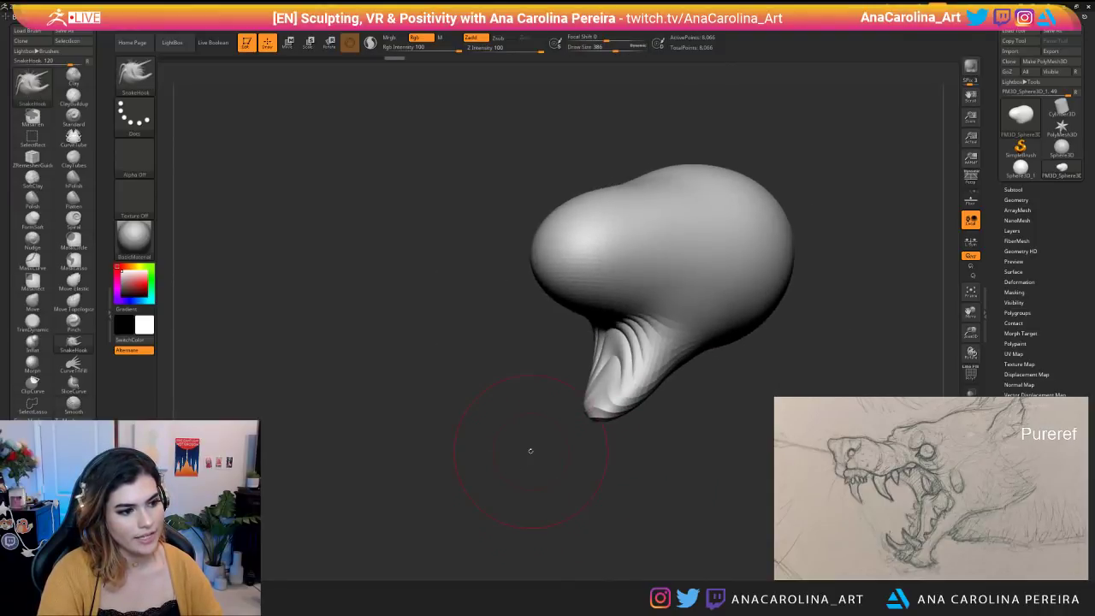
Refine the base of the lower jaw and open up the mouth corner where it meets the head.
{"action": "left_click_drag", "start_coordinate": [653, 362], "coordinate": [667, 361]}
{"action": "right_click_drag", "start_coordinate": [742, 416], "coordinate": [687, 428]}
{"action": "mouse_move", "coordinate": [652, 351]}
{"action": "left_mouse_down"}
{"action": "mouse_move", "coordinate": [671, 355]}
{"action": "mouse_move", "coordinate": [648, 369]}
{"action": "left_mouse_up"}
{"action": "left_click_drag", "start_coordinate": [657, 352], "coordinate": [643, 359]}
{"action": "right_click_drag", "start_coordinate": [607, 419], "coordinate": [769, 403]}
{"action": "left_click_drag", "start_coordinate": [677, 352], "coordinate": [691, 345]}
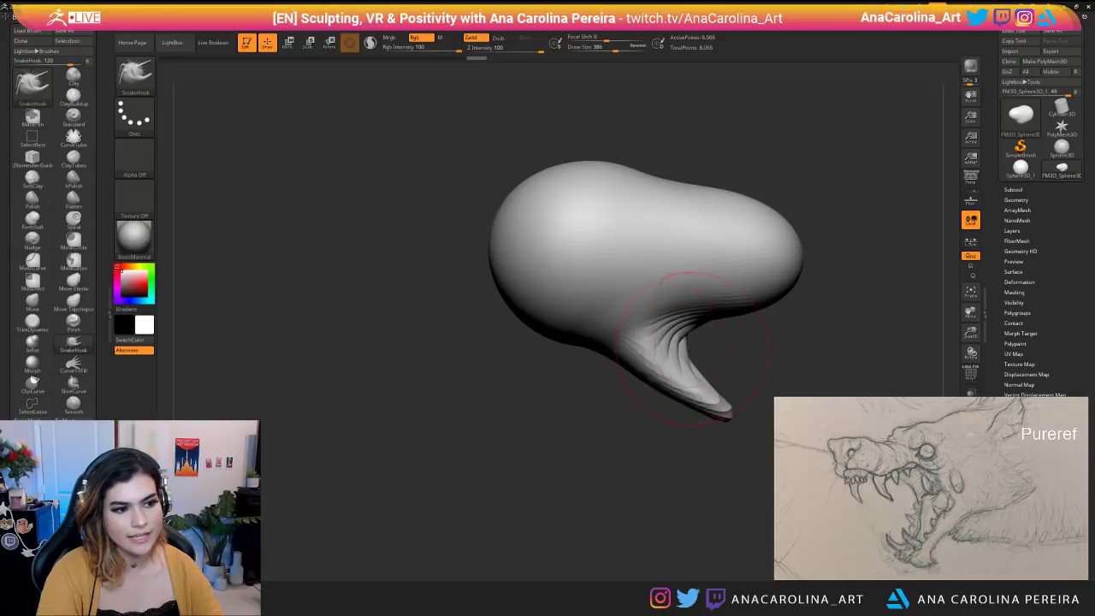
{"action": "right_click_drag", "start_coordinate": [742, 402], "coordinate": [752, 399]}
{"action": "mouse_move", "coordinate": [683, 350]}
{"action": "left_mouse_down"}
{"action": "mouse_move", "coordinate": [697, 345]}
{"action": "mouse_move", "coordinate": [689, 339]}
{"action": "mouse_move", "coordinate": [691, 357]}
{"action": "left_mouse_up"}
{"action": "key", "text": "space"}
{"action": "mouse_move", "coordinate": [732, 370]}
{"action": "right_mouse_down", "text": "alt"}
{"action": "mouse_move", "coordinate": [715, 373]}
{"action": "mouse_move", "coordinate": [659, 344]}
{"action": "right_mouse_up", "text": "alt"}
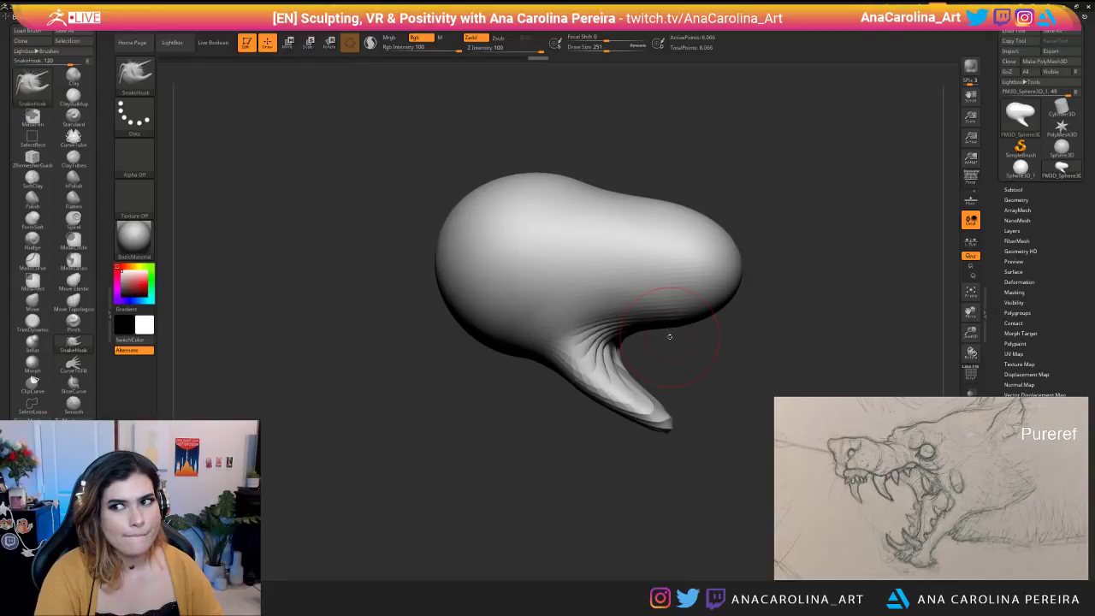
{"action": "right_click_drag", "start_coordinate": [716, 359], "coordinate": [643, 344]}
{"action": "key", "text": "space"}
{"action": "left_click_drag", "start_coordinate": [676, 373], "coordinate": [710, 373]}
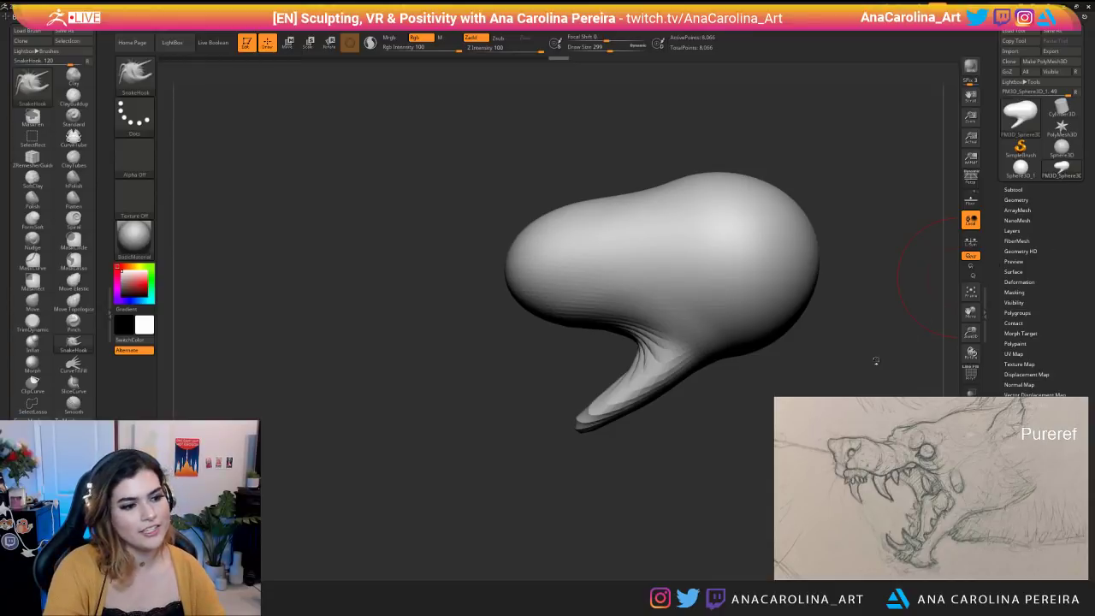
Lengthen the lower jaw forward and broaden its tip with SnakeHook strokes.
{"action": "left_click_drag", "start_coordinate": [459, 396], "coordinate": [418, 380], "text": "alt"}
{"action": "left_click_drag", "start_coordinate": [621, 397], "coordinate": [631, 397]}
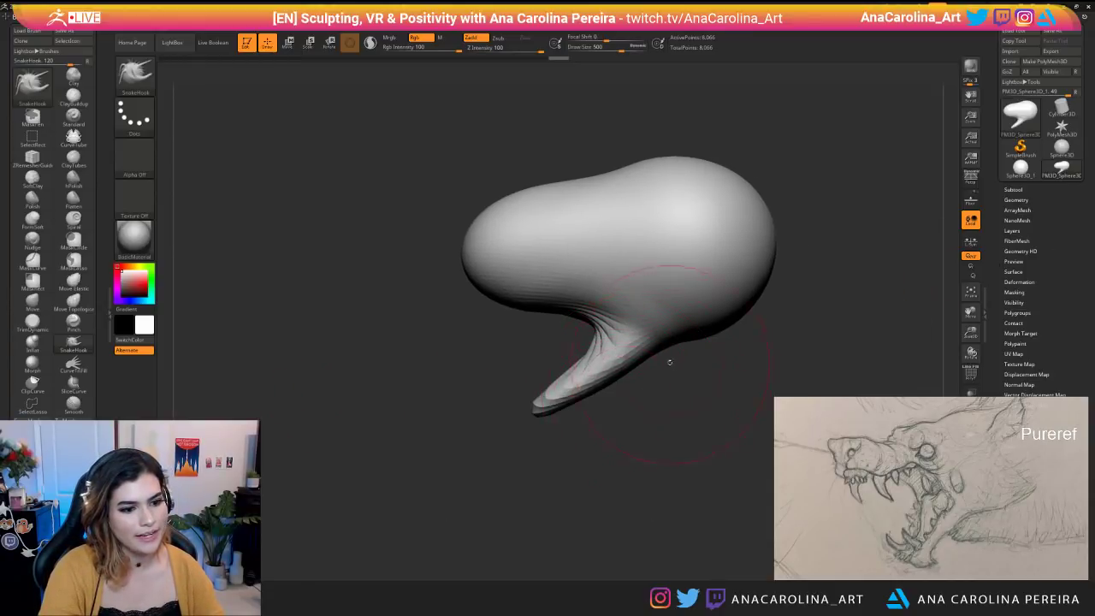
{"action": "mouse_move", "coordinate": [676, 368]}
{"action": "left_mouse_down"}
{"action": "mouse_move", "coordinate": [724, 369]}
{"action": "mouse_move", "coordinate": [716, 321]}
{"action": "mouse_move", "coordinate": [728, 317]}
{"action": "left_mouse_up"}
{"action": "key", "text": "space"}
{"action": "mouse_move", "coordinate": [732, 314]}
{"action": "left_mouse_down"}
{"action": "mouse_move", "coordinate": [746, 296]}
{"action": "mouse_move", "coordinate": [633, 320]}
{"action": "left_mouse_up"}
{"action": "left_click_drag", "start_coordinate": [724, 342], "coordinate": [748, 343]}
{"action": "mouse_move", "coordinate": [623, 331]}
{"action": "left_mouse_down"}
{"action": "mouse_move", "coordinate": [645, 356]}
{"action": "mouse_move", "coordinate": [575, 402]}
{"action": "left_mouse_up"}
{"action": "key", "text": "space"}
{"action": "mouse_move", "coordinate": [571, 404]}
{"action": "left_mouse_down"}
{"action": "mouse_move", "coordinate": [518, 413]}
{"action": "mouse_move", "coordinate": [532, 393]}
{"action": "left_mouse_up"}
{"action": "mouse_move", "coordinate": [564, 414]}
{"action": "left_mouse_down"}
{"action": "mouse_move", "coordinate": [515, 401]}
{"action": "mouse_move", "coordinate": [547, 412]}
{"action": "mouse_move", "coordinate": [554, 404]}
{"action": "left_mouse_up"}
{"action": "mouse_move", "coordinate": [564, 452]}
{"action": "left_mouse_down"}
{"action": "mouse_move", "coordinate": [645, 452]}
{"action": "mouse_move", "coordinate": [595, 466]}
{"action": "mouse_move", "coordinate": [617, 458]}
{"action": "left_mouse_up"}
{"action": "key", "text": "space"}
{"action": "left_click_drag", "start_coordinate": [650, 341], "coordinate": [640, 327]}
Reshape the forehead and slim the top of the snout with SnakeHook at draw size 506.
{"action": "left_click_drag", "start_coordinate": [633, 368], "coordinate": [696, 414], "text": "alt"}
{"action": "key", "text": "space"}
{"action": "left_click_drag", "start_coordinate": [632, 281], "coordinate": [644, 280]}
{"action": "left_click", "coordinate": [673, 278]}
{"action": "left_click_drag", "start_coordinate": [697, 163], "coordinate": [640, 175]}
{"action": "mouse_move", "coordinate": [676, 221]}
{"action": "left_mouse_down"}
{"action": "mouse_move", "coordinate": [609, 244]}
{"action": "mouse_move", "coordinate": [610, 260]}
{"action": "left_mouse_up"}
{"action": "left_click_drag", "start_coordinate": [599, 175], "coordinate": [703, 170]}
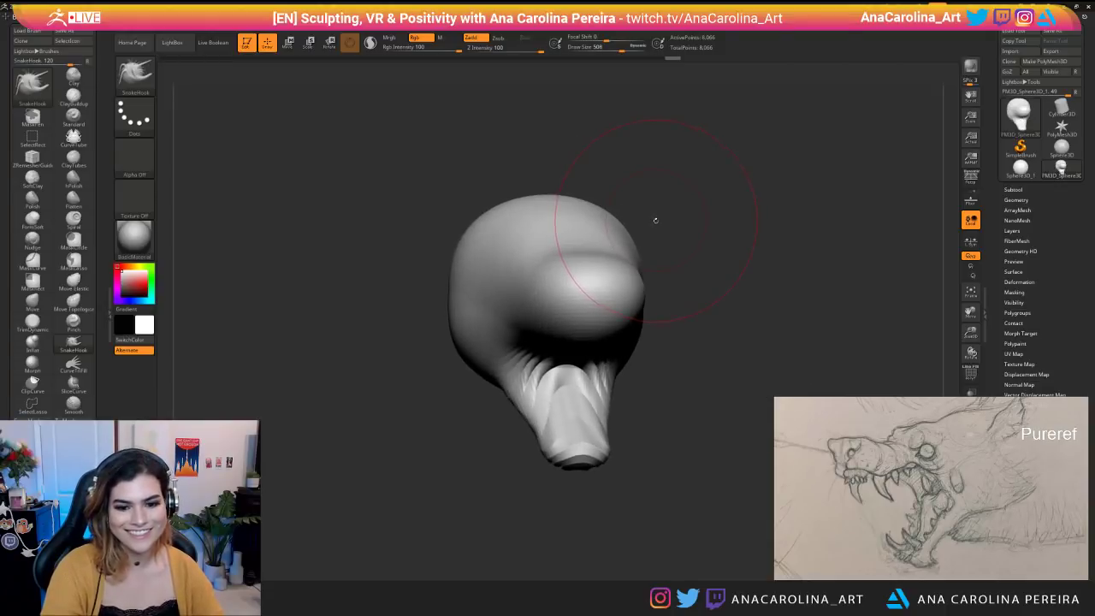
{"action": "left_click_drag", "start_coordinate": [654, 225], "coordinate": [705, 223]}
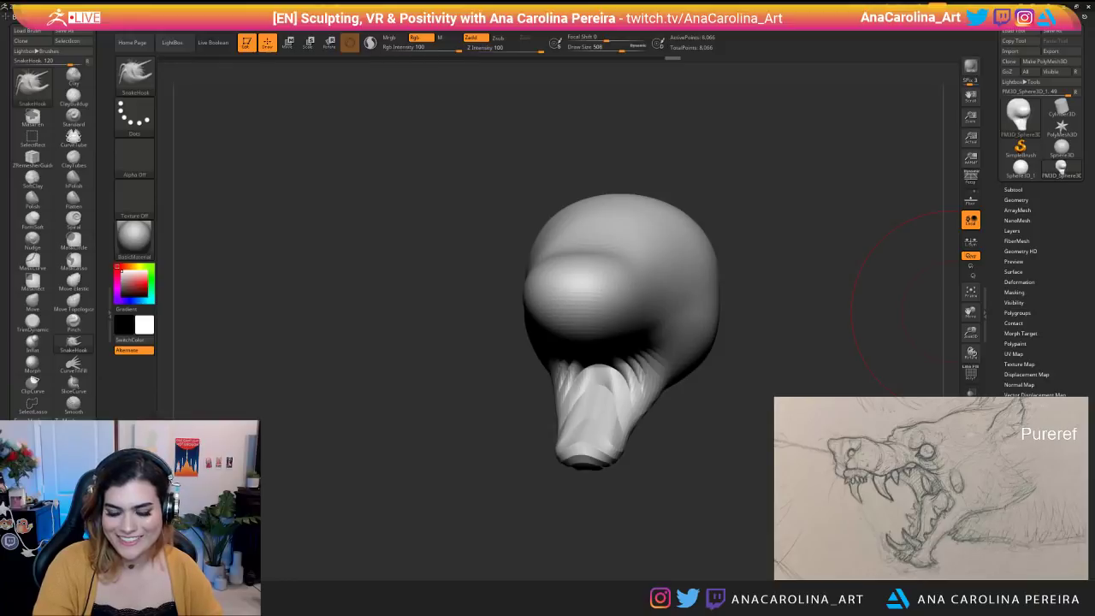
{"action": "left_click_drag", "start_coordinate": [415, 339], "coordinate": [444, 435]}
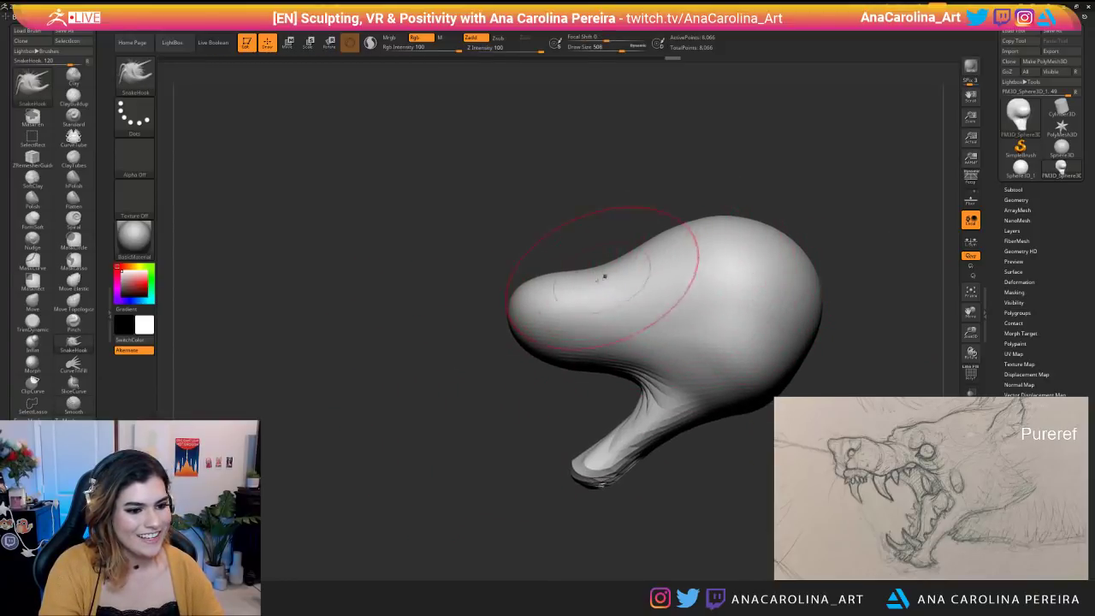
Push up the roof of the mouth with Sculptris Pro enabled and smooth the stretched jaw joint.
{"action": "key", "text": "space"}
{"action": "mouse_move", "coordinate": [625, 368]}
{"action": "left_mouse_down"}
{"action": "mouse_move", "coordinate": [647, 359]}
{"action": "mouse_move", "coordinate": [638, 326]}
{"action": "left_mouse_up"}
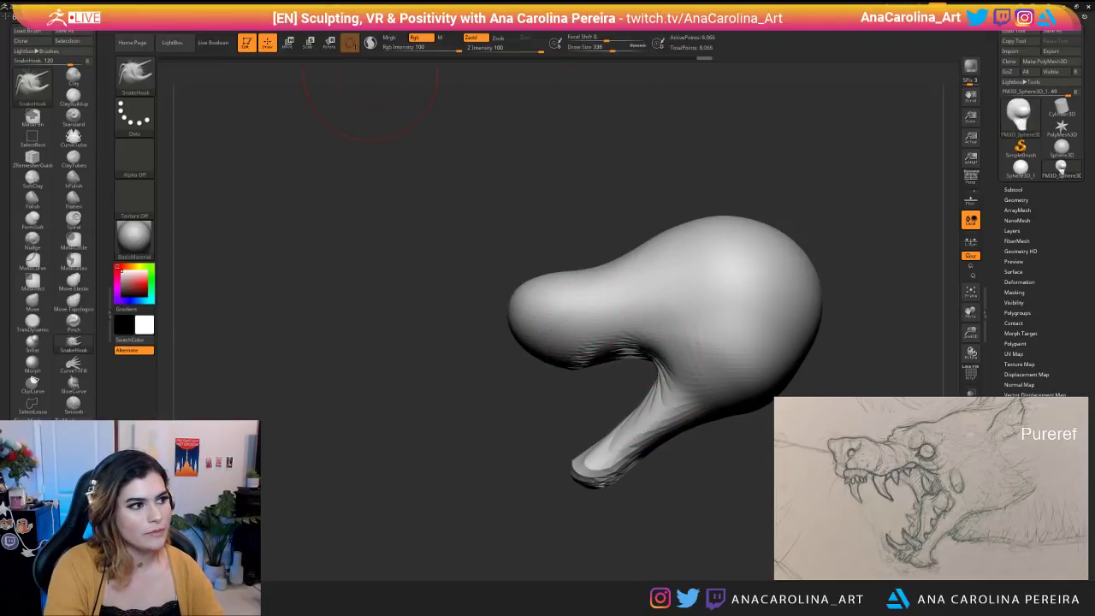
{"action": "left_click", "coordinate": [370, 44]}
{"action": "mouse_move", "coordinate": [628, 373]}
{"action": "left_mouse_down"}
{"action": "mouse_move", "coordinate": [637, 354]}
{"action": "mouse_move", "coordinate": [562, 348]}
{"action": "mouse_move", "coordinate": [631, 352]}
{"action": "left_mouse_up"}
{"action": "mouse_move", "coordinate": [665, 386]}
{"action": "left_mouse_down", "text": "shift"}
{"action": "mouse_move", "coordinate": [640, 428]}
{"action": "mouse_move", "coordinate": [586, 463]}
{"action": "mouse_move", "coordinate": [614, 438]}
{"action": "mouse_move", "coordinate": [670, 425]}
{"action": "mouse_move", "coordinate": [609, 432]}
{"action": "left_mouse_up", "text": "shift"}
{"action": "left_click_drag", "start_coordinate": [618, 368], "coordinate": [637, 387], "text": "shift"}
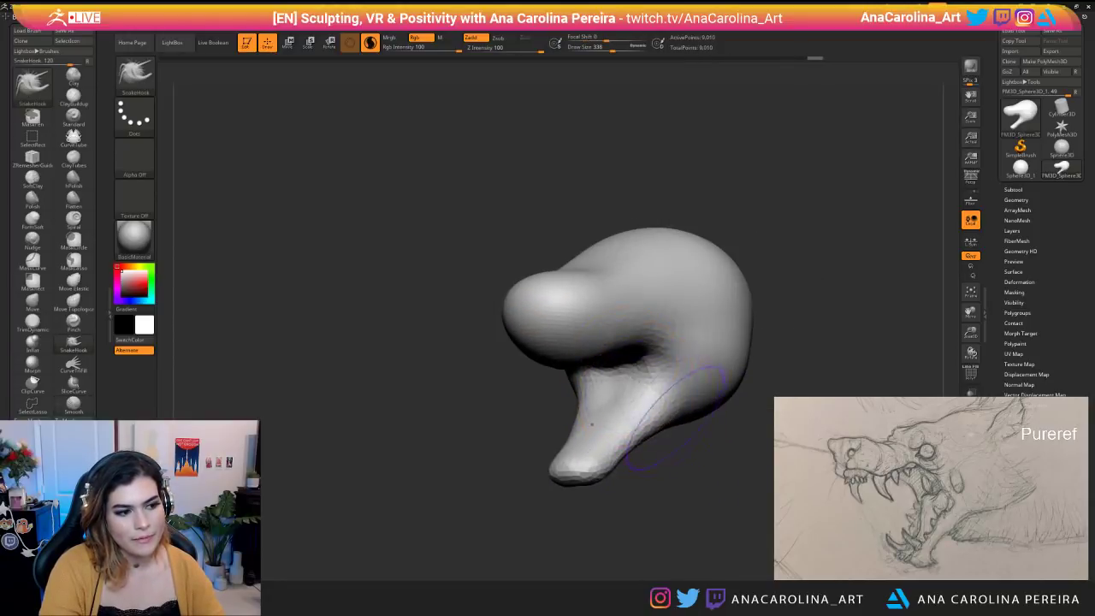
Push the mouth corner farther back into the head to deepen the gape between snout and jaw.
{"action": "left_click_drag", "start_coordinate": [689, 462], "coordinate": [612, 482]}
{"action": "key", "text": "space"}
{"action": "left_click", "coordinate": [685, 426]}
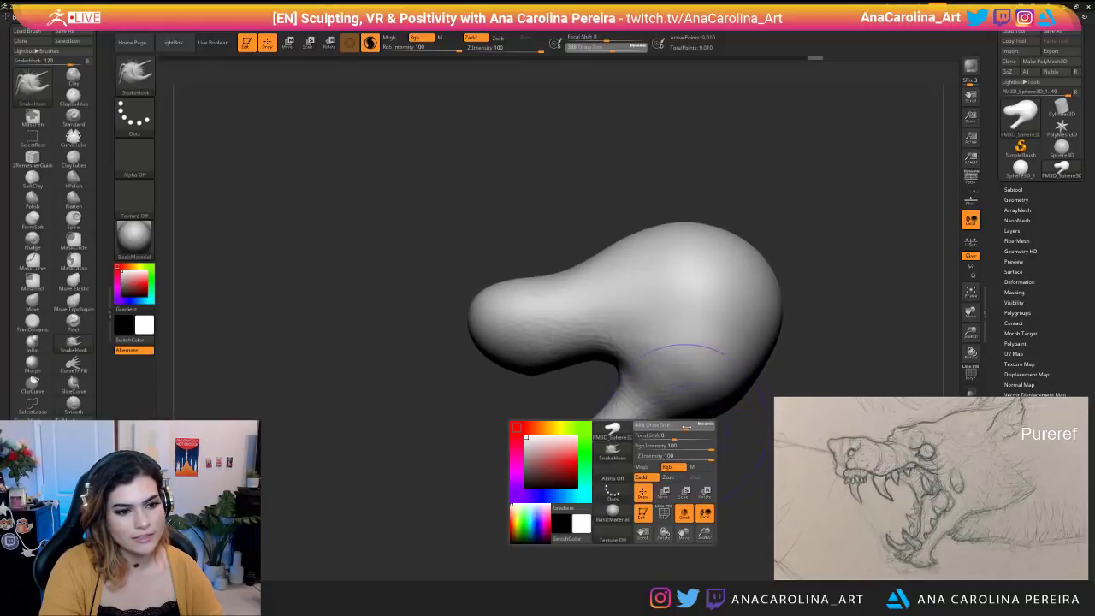
{"action": "key", "text": "space"}
{"action": "left_click", "coordinate": [553, 368]}
{"action": "left_click_drag", "start_coordinate": [479, 432], "coordinate": [548, 423]}
{"action": "key", "text": "space"}
{"action": "left_click", "coordinate": [548, 369]}
{"action": "mouse_move", "coordinate": [585, 354]}
{"action": "left_mouse_down"}
{"action": "mouse_move", "coordinate": [562, 346]}
{"action": "mouse_move", "coordinate": [616, 367]}
{"action": "left_mouse_up"}
{"action": "mouse_move", "coordinate": [479, 454]}
{"action": "left_mouse_down"}
{"action": "mouse_move", "coordinate": [616, 453]}
{"action": "mouse_move", "coordinate": [590, 441]}
{"action": "left_mouse_up"}
{"action": "left_click_drag", "start_coordinate": [727, 342], "coordinate": [701, 347]}
Hollow the inside of the mouth and shape the sides of the lower jaw with smaller SnakeHook strokes.
{"action": "key", "text": "space"}
{"action": "left_click", "coordinate": [544, 369]}
{"action": "left_click_drag", "start_coordinate": [601, 356], "coordinate": [584, 354]}
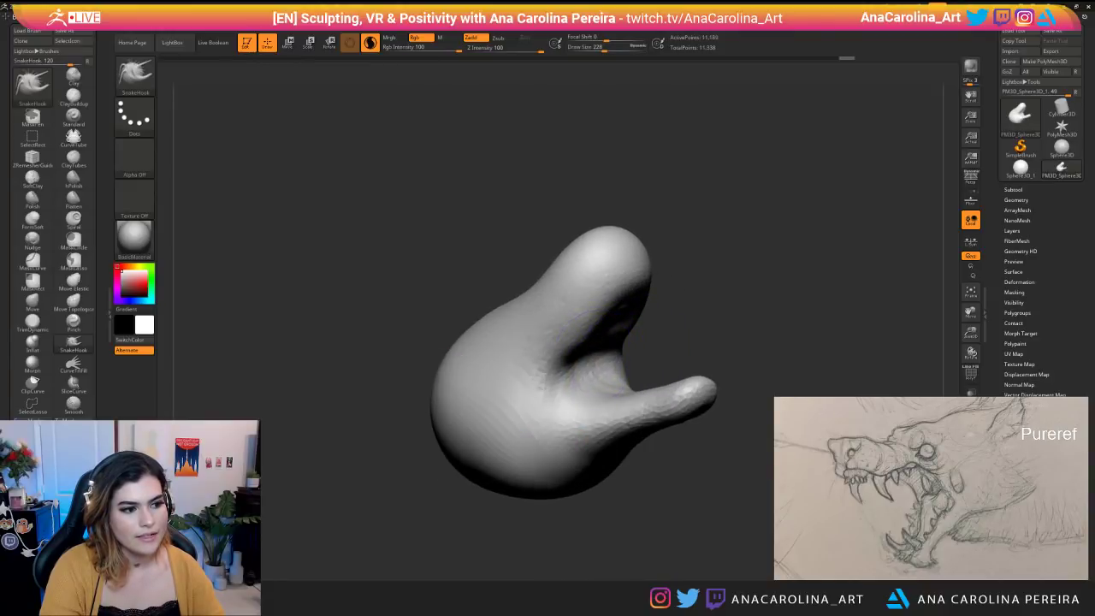
{"action": "mouse_move", "coordinate": [727, 372]}
{"action": "left_mouse_down"}
{"action": "mouse_move", "coordinate": [496, 372]}
{"action": "mouse_move", "coordinate": [565, 384]}
{"action": "mouse_move", "coordinate": [752, 381]}
{"action": "left_mouse_up"}
{"action": "left_click_drag", "start_coordinate": [592, 383], "coordinate": [599, 402]}
{"action": "left_click_drag", "start_coordinate": [727, 372], "coordinate": [522, 383]}
{"action": "left_click_drag", "start_coordinate": [601, 417], "coordinate": [604, 414]}
{"action": "left_click_drag", "start_coordinate": [701, 411], "coordinate": [838, 406]}
{"action": "key", "text": "space"}
{"action": "left_click_drag", "start_coordinate": [667, 433], "coordinate": [661, 433]}
{"action": "key", "text": "space"}
{"action": "left_click_drag", "start_coordinate": [600, 412], "coordinate": [615, 423]}
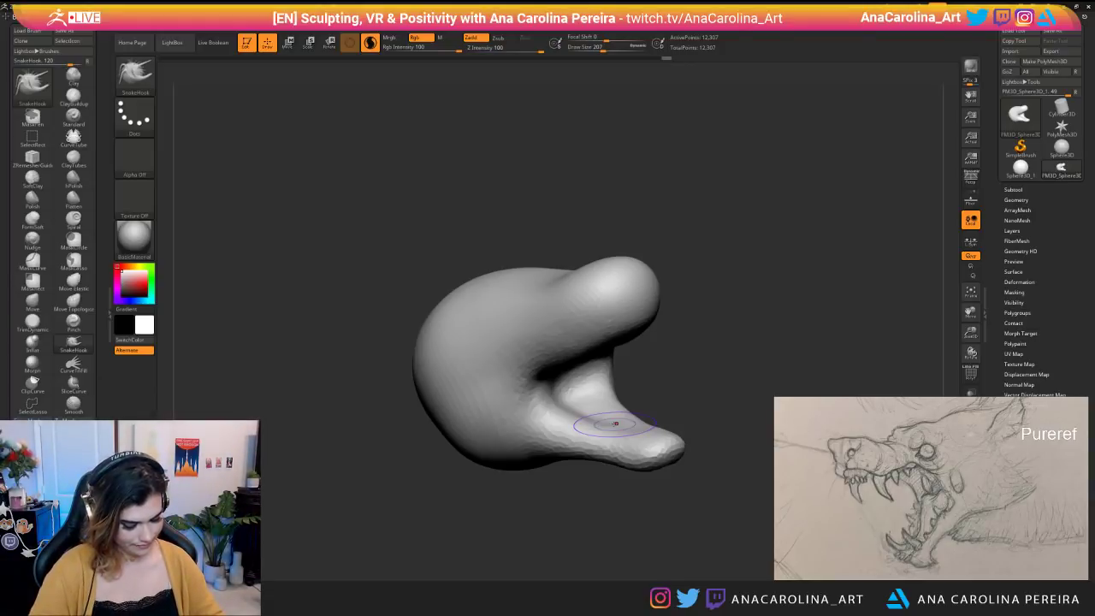
Adjust the transition between the snout and the forehead using a larger SnakeHook brush.
{"action": "left_click_drag", "start_coordinate": [770, 376], "coordinate": [634, 383]}
{"action": "key", "text": "space"}
{"action": "left_click_drag", "start_coordinate": [684, 329], "coordinate": [695, 325]}
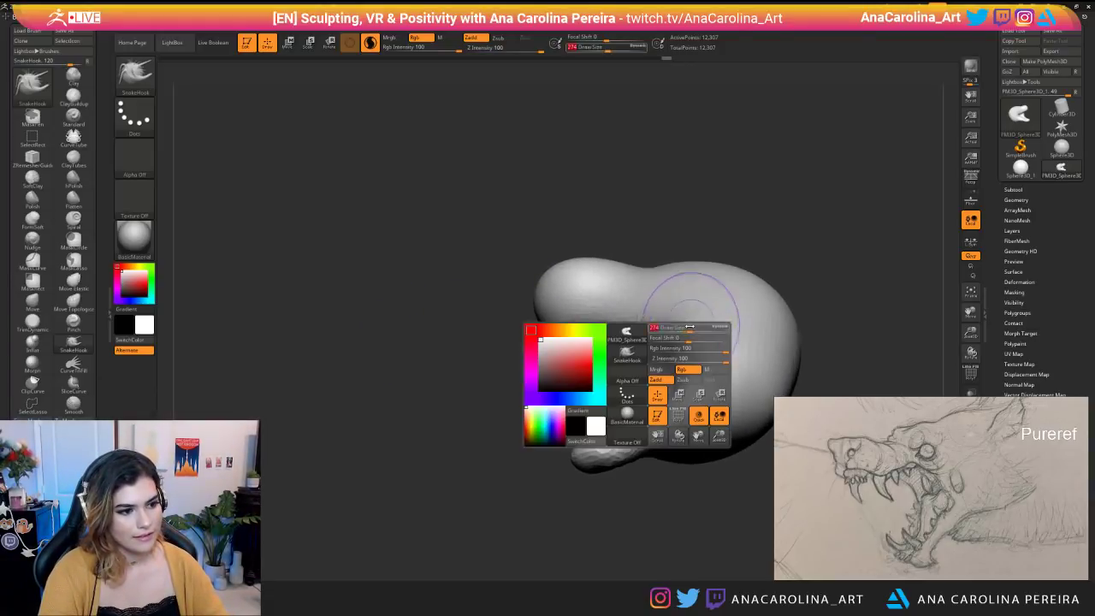
{"action": "left_click_drag", "start_coordinate": [513, 377], "coordinate": [479, 377]}
{"action": "key", "text": "space"}
{"action": "left_click_drag", "start_coordinate": [662, 291], "coordinate": [672, 291]}
{"action": "left_click_drag", "start_coordinate": [727, 223], "coordinate": [675, 225]}
{"action": "left_click_drag", "start_coordinate": [653, 268], "coordinate": [659, 260]}
{"action": "mouse_move", "coordinate": [679, 220]}
{"action": "left_mouse_down"}
{"action": "mouse_move", "coordinate": [761, 232]}
{"action": "mouse_move", "coordinate": [804, 291]}
{"action": "left_mouse_up"}
Shape the nose tip and press in the bridge of the snout with SnakeHook.
{"action": "mouse_move", "coordinate": [770, 283]}
{"action": "left_mouse_down"}
{"action": "mouse_move", "coordinate": [736, 351]}
{"action": "mouse_move", "coordinate": [659, 316]}
{"action": "mouse_move", "coordinate": [652, 330]}
{"action": "mouse_move", "coordinate": [620, 335]}
{"action": "left_mouse_up"}
{"action": "key", "text": "space"}
{"action": "left_click_drag", "start_coordinate": [556, 368], "coordinate": [710, 362]}
{"action": "mouse_move", "coordinate": [609, 319]}
{"action": "left_mouse_down"}
{"action": "mouse_move", "coordinate": [670, 310]}
{"action": "mouse_move", "coordinate": [648, 295]}
{"action": "mouse_move", "coordinate": [648, 272]}
{"action": "left_mouse_up"}
{"action": "key", "text": "space"}
{"action": "mouse_move", "coordinate": [648, 272]}
{"action": "left_mouse_down"}
{"action": "mouse_move", "coordinate": [674, 279]}
{"action": "mouse_move", "coordinate": [647, 272]}
{"action": "left_mouse_up"}
{"action": "key", "text": "space"}
{"action": "mouse_move", "coordinate": [745, 282]}
{"action": "left_mouse_down"}
{"action": "mouse_move", "coordinate": [588, 274]}
{"action": "mouse_move", "coordinate": [552, 303]}
{"action": "left_mouse_up"}
{"action": "key", "text": "space"}
{"action": "key", "text": "space"}
{"action": "left_click_drag", "start_coordinate": [623, 268], "coordinate": [635, 268]}
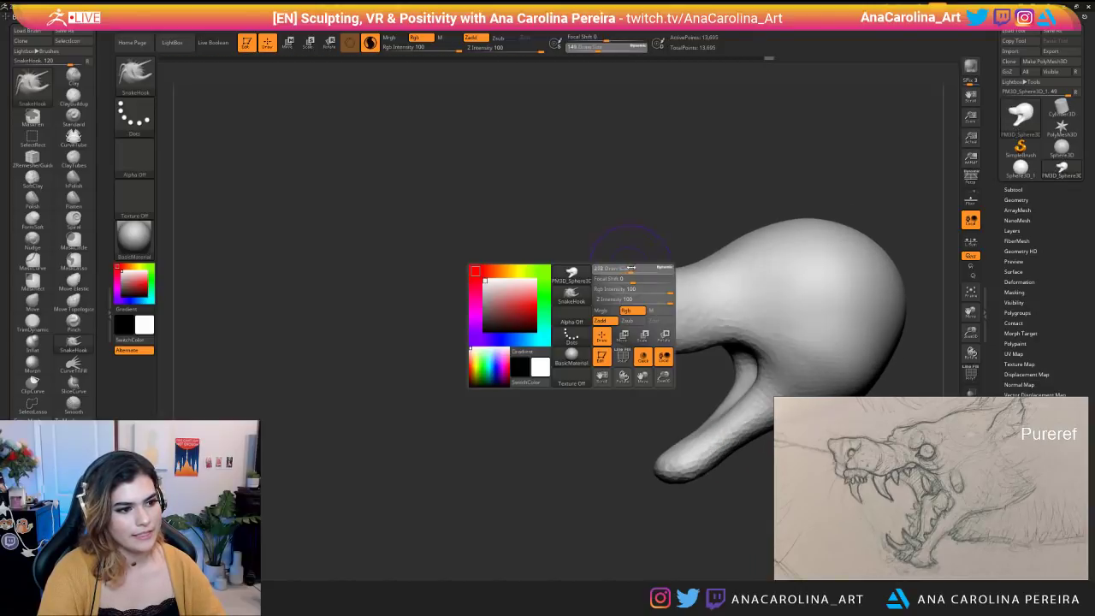
{"action": "left_click_drag", "start_coordinate": [713, 262], "coordinate": [718, 273]}
Flatten the top of the skull with SnakeHook at draw size 500.
{"action": "left_click_drag", "start_coordinate": [753, 197], "coordinate": [703, 197], "text": "alt"}
{"action": "key", "text": "space"}
{"action": "left_click_drag", "start_coordinate": [652, 260], "coordinate": [657, 260]}
{"action": "mouse_move", "coordinate": [726, 215]}
{"action": "left_mouse_down"}
{"action": "mouse_move", "coordinate": [715, 216]}
{"action": "mouse_move", "coordinate": [753, 197]}
{"action": "mouse_move", "coordinate": [771, 203]}
{"action": "left_mouse_up"}
{"action": "mouse_move", "coordinate": [704, 229]}
{"action": "left_mouse_down"}
{"action": "mouse_move", "coordinate": [693, 247]}
{"action": "mouse_move", "coordinate": [753, 256]}
{"action": "mouse_move", "coordinate": [740, 240]}
{"action": "mouse_move", "coordinate": [684, 283]}
{"action": "mouse_move", "coordinate": [731, 283]}
{"action": "mouse_move", "coordinate": [781, 315]}
{"action": "left_mouse_up"}
{"action": "key", "text": "space"}
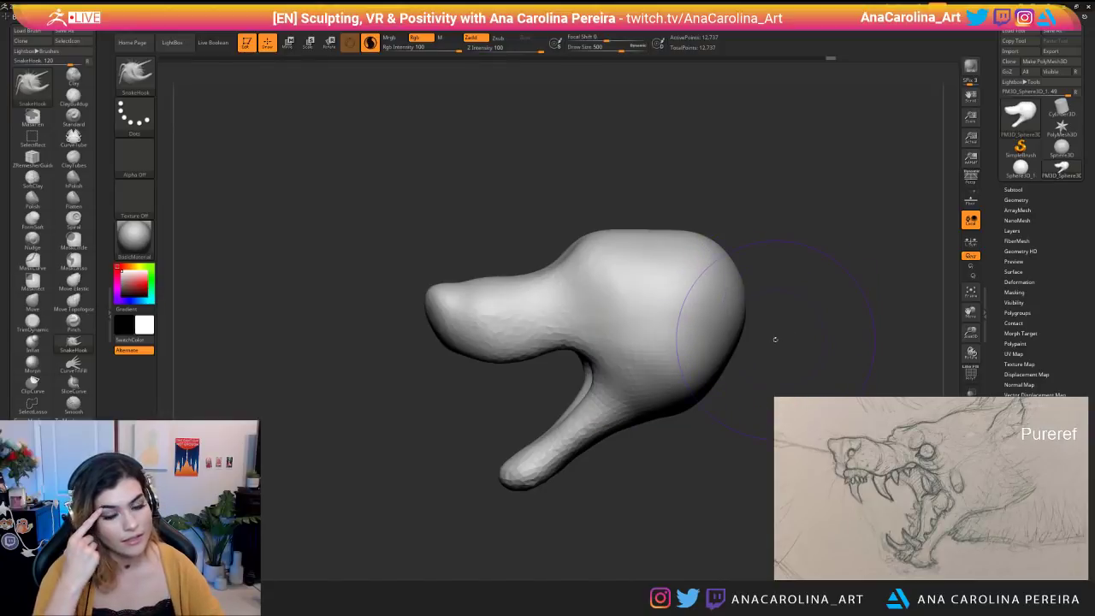
{"action": "left_click_drag", "start_coordinate": [748, 329], "coordinate": [760, 298]}
Raise the brow ridges above the snout with SnakeHook at draw size 177 and smooth them lightly.
{"action": "key", "text": "space"}
{"action": "left_click_drag", "start_coordinate": [664, 315], "coordinate": [656, 315]}
{"action": "mouse_move", "coordinate": [589, 173]}
{"action": "left_mouse_down"}
{"action": "mouse_move", "coordinate": [557, 173]}
{"action": "mouse_move", "coordinate": [550, 197]}
{"action": "mouse_move", "coordinate": [549, 170]}
{"action": "left_mouse_up"}
{"action": "key", "text": "space"}
{"action": "left_click_drag", "start_coordinate": [552, 223], "coordinate": [532, 216]}
{"action": "left_click_drag", "start_coordinate": [547, 175], "coordinate": [539, 177]}
{"action": "left_click_drag", "start_coordinate": [542, 215], "coordinate": [536, 208]}
{"action": "left_click_drag", "start_coordinate": [571, 174], "coordinate": [594, 177]}
{"action": "left_click_drag", "start_coordinate": [547, 216], "coordinate": [535, 225], "text": "shift"}
{"action": "mouse_move", "coordinate": [589, 176]}
{"action": "left_mouse_down"}
{"action": "mouse_move", "coordinate": [570, 181]}
{"action": "mouse_move", "coordinate": [586, 191]}
{"action": "left_mouse_up"}
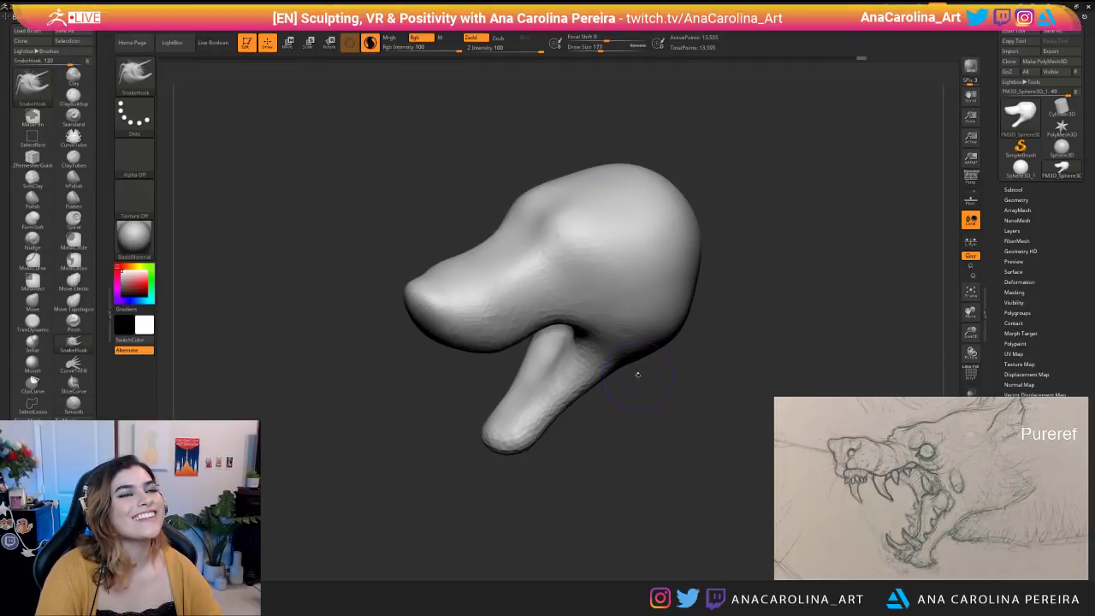
Pull two short pointed ears out of the upper back of the head with SnakeHook.
{"action": "left_click_drag", "start_coordinate": [646, 380], "coordinate": [678, 363]}
{"action": "key", "text": "space"}
{"action": "mouse_move", "coordinate": [728, 231]}
{"action": "left_mouse_down"}
{"action": "mouse_move", "coordinate": [709, 288]}
{"action": "mouse_move", "coordinate": [679, 287]}
{"action": "mouse_move", "coordinate": [657, 258]}
{"action": "mouse_move", "coordinate": [679, 240]}
{"action": "mouse_move", "coordinate": [675, 318]}
{"action": "left_mouse_up"}
{"action": "key", "text": "ctrl+z"}
{"action": "left_click_drag", "start_coordinate": [646, 247], "coordinate": [652, 241]}
{"action": "left_click_drag", "start_coordinate": [712, 275], "coordinate": [709, 254]}
{"action": "left_click_drag", "start_coordinate": [654, 282], "coordinate": [665, 268]}
{"action": "mouse_move", "coordinate": [717, 301]}
{"action": "left_mouse_down"}
{"action": "mouse_move", "coordinate": [715, 271]}
{"action": "mouse_move", "coordinate": [694, 325]}
{"action": "mouse_move", "coordinate": [720, 313]}
{"action": "left_mouse_up"}
Extend and shape the tip of the lower jaw with SnakeHook at draw size 223.
{"action": "left_click_drag", "start_coordinate": [631, 419], "coordinate": [636, 402]}
{"action": "key", "text": "space"}
{"action": "mouse_move", "coordinate": [694, 345]}
{"action": "left_mouse_down"}
{"action": "mouse_move", "coordinate": [701, 330]}
{"action": "mouse_move", "coordinate": [684, 366]}
{"action": "mouse_move", "coordinate": [688, 416]}
{"action": "left_mouse_up"}
{"action": "key", "text": "space"}
{"action": "left_click_drag", "start_coordinate": [588, 434], "coordinate": [579, 434]}
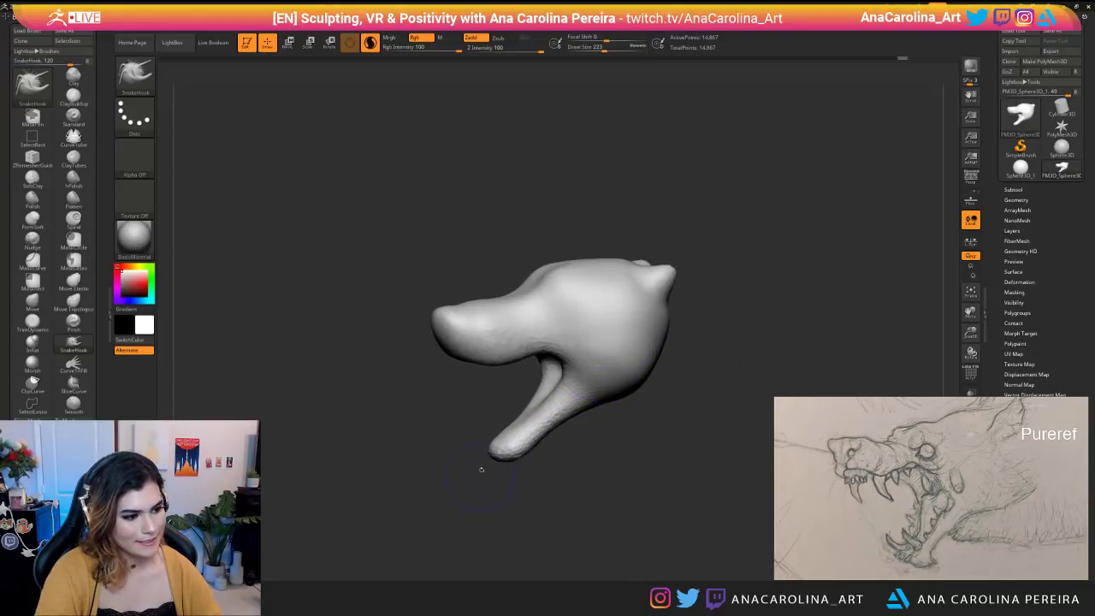
{"action": "left_click_drag", "start_coordinate": [503, 448], "coordinate": [492, 454]}
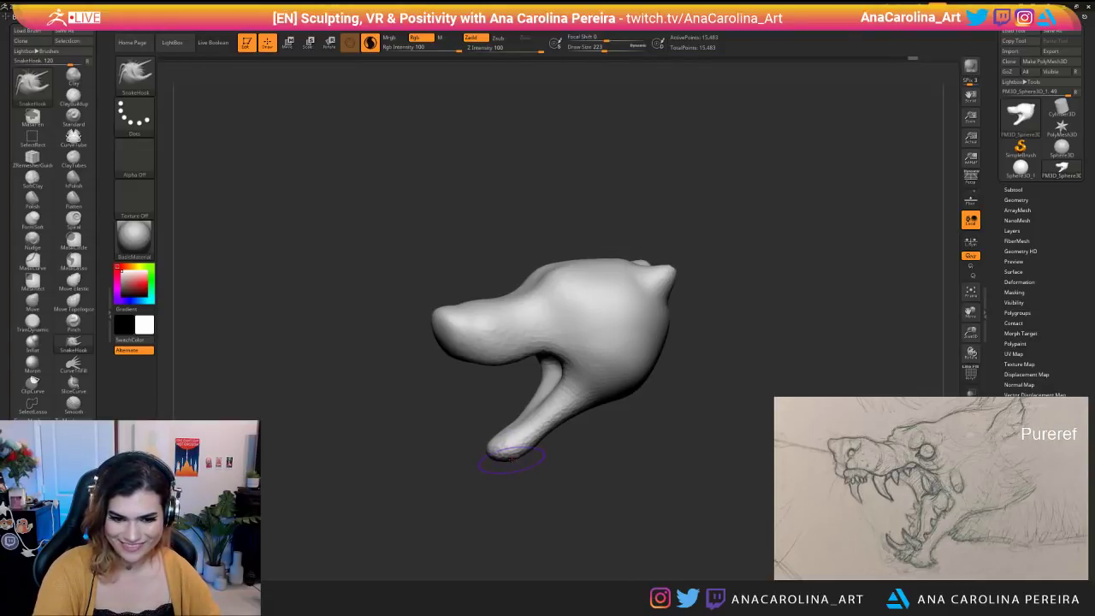
{"action": "left_click_drag", "start_coordinate": [546, 523], "coordinate": [568, 544]}
Thicken the lower jaw with SnakeHook and smooth its surface.
{"action": "key", "text": "space"}
{"action": "left_click", "coordinate": [576, 488]}
{"action": "mouse_move", "coordinate": [590, 508]}
{"action": "left_mouse_down"}
{"action": "mouse_move", "coordinate": [546, 512]}
{"action": "mouse_move", "coordinate": [570, 453]}
{"action": "left_mouse_up"}
{"action": "left_click_drag", "start_coordinate": [560, 523], "coordinate": [557, 466]}
{"action": "left_click_drag", "start_coordinate": [572, 424], "coordinate": [556, 445], "text": "shift"}
{"action": "left_click_drag", "start_coordinate": [612, 495], "coordinate": [575, 523]}
{"action": "left_click_drag", "start_coordinate": [633, 400], "coordinate": [603, 419], "text": "shift"}
Pull the lower back of the head out into a neck stub with SnakeHook at draw size 251 and smooth it.
{"action": "mouse_move", "coordinate": [590, 489]}
{"action": "left_mouse_down"}
{"action": "mouse_move", "coordinate": [716, 448]}
{"action": "mouse_move", "coordinate": [687, 479]}
{"action": "mouse_move", "coordinate": [677, 467]}
{"action": "mouse_move", "coordinate": [652, 471]}
{"action": "mouse_move", "coordinate": [742, 470]}
{"action": "mouse_move", "coordinate": [710, 466]}
{"action": "left_mouse_up"}
{"action": "key", "text": "space"}
{"action": "left_click", "coordinate": [689, 452]}
{"action": "left_click_drag", "start_coordinate": [689, 376], "coordinate": [707, 385]}
{"action": "mouse_move", "coordinate": [727, 444]}
{"action": "left_mouse_down"}
{"action": "mouse_move", "coordinate": [713, 436]}
{"action": "mouse_move", "coordinate": [713, 415]}
{"action": "mouse_move", "coordinate": [739, 292]}
{"action": "left_mouse_up"}
{"action": "key", "text": "space"}
{"action": "left_click", "coordinate": [707, 391]}
{"action": "mouse_move", "coordinate": [786, 310]}
{"action": "left_mouse_down"}
{"action": "mouse_move", "coordinate": [806, 311]}
{"action": "mouse_move", "coordinate": [784, 313]}
{"action": "left_mouse_up"}
{"action": "left_click_drag", "start_coordinate": [727, 334], "coordinate": [845, 325]}
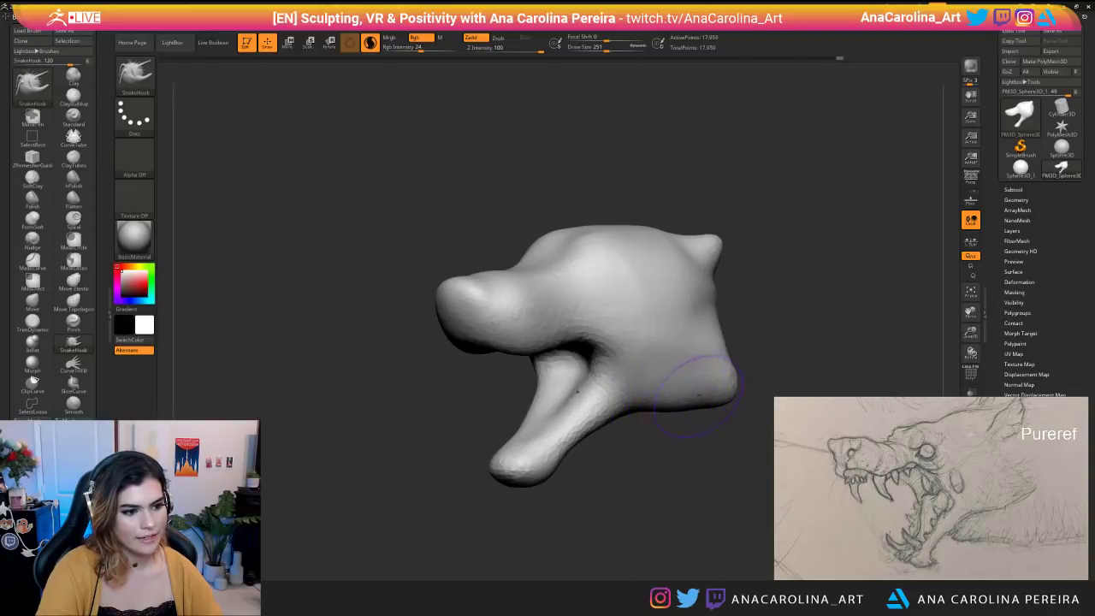
{"action": "left_click_drag", "start_coordinate": [694, 395], "coordinate": [714, 427]}
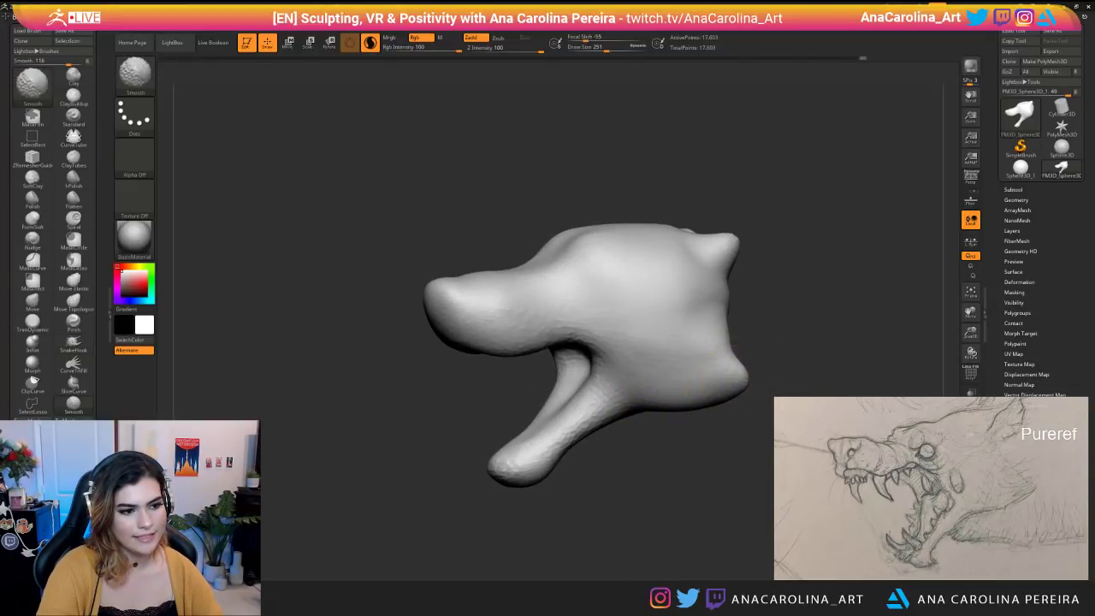
Adjust the top and side of the skull with SnakeHook at draw size 268, undoing the last stroke.
{"action": "left_click_drag", "start_coordinate": [786, 318], "coordinate": [753, 359]}
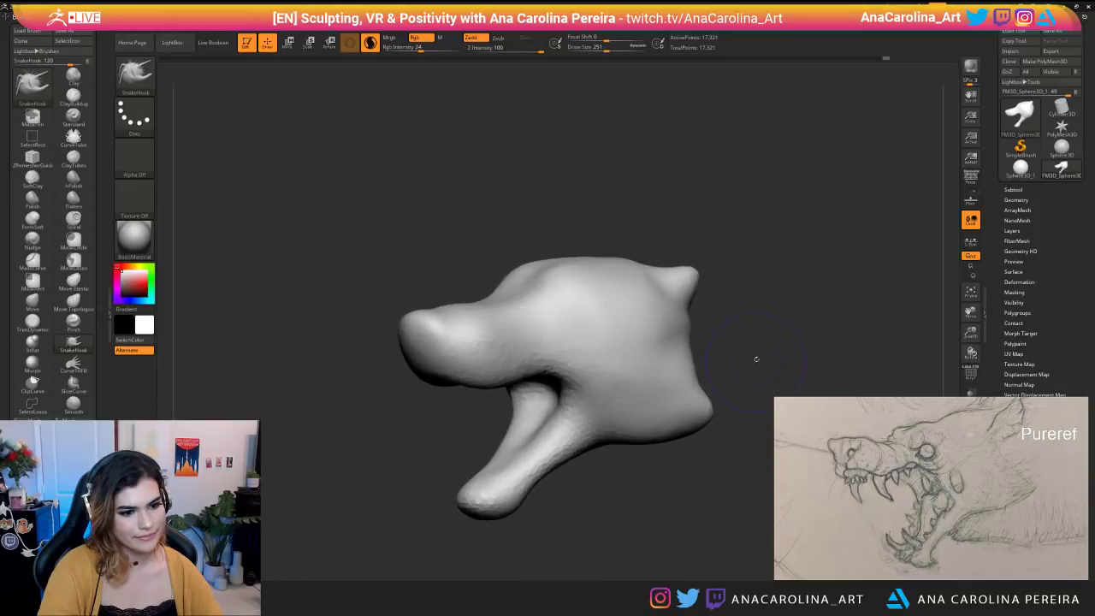
{"action": "key", "text": "space"}
{"action": "key", "text": "space"}
{"action": "left_click_drag", "start_coordinate": [571, 245], "coordinate": [597, 242]}
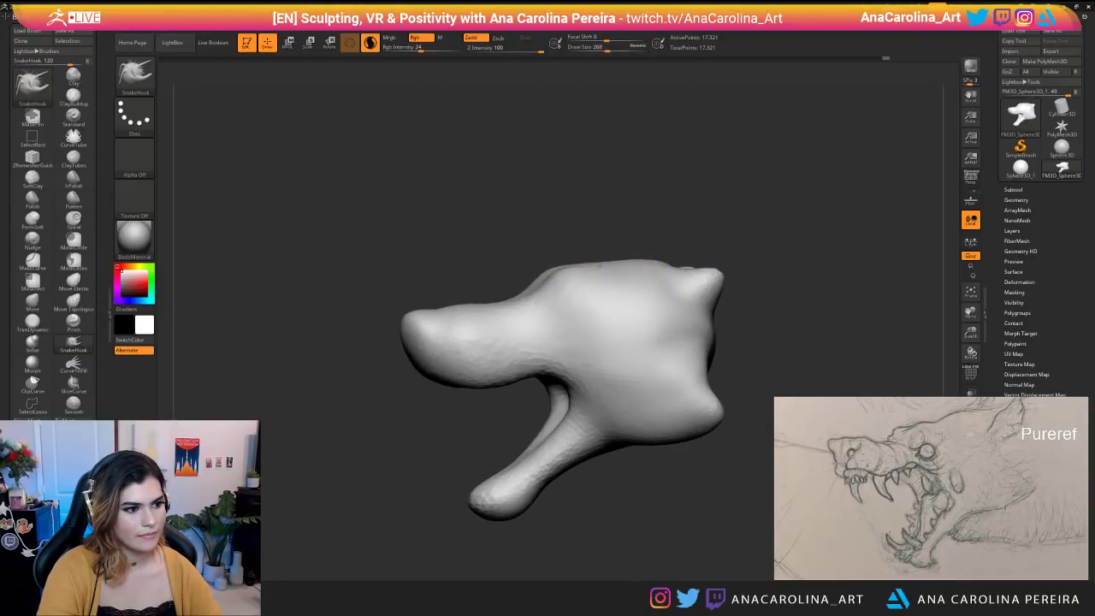
{"action": "left_click_drag", "start_coordinate": [667, 214], "coordinate": [628, 293]}
{"action": "mouse_move", "coordinate": [652, 241]}
{"action": "left_mouse_down"}
{"action": "mouse_move", "coordinate": [713, 237]}
{"action": "mouse_move", "coordinate": [694, 185]}
{"action": "mouse_move", "coordinate": [671, 274]}
{"action": "mouse_move", "coordinate": [590, 287]}
{"action": "mouse_move", "coordinate": [606, 304]}
{"action": "mouse_move", "coordinate": [619, 370]}
{"action": "left_mouse_up"}
{"action": "key", "text": "space"}
{"action": "mouse_move", "coordinate": [648, 380]}
{"action": "left_mouse_down"}
{"action": "mouse_move", "coordinate": [646, 445]}
{"action": "mouse_move", "coordinate": [676, 431]}
{"action": "left_mouse_up"}
{"action": "left_click_drag", "start_coordinate": [601, 393], "coordinate": [572, 377]}
{"action": "key", "text": "ctrl+z"}
Turn off Sculptris Pro and adjust the overall head proportions with SnakeHook at draw size 784.
{"action": "key", "text": "backslash"}
{"action": "left_click_drag", "start_coordinate": [572, 418], "coordinate": [483, 432]}
{"action": "mouse_move", "coordinate": [650, 453]}
{"action": "left_mouse_down"}
{"action": "mouse_move", "coordinate": [530, 452]}
{"action": "mouse_move", "coordinate": [631, 453]}
{"action": "left_mouse_up"}
{"action": "right_click", "coordinate": [652, 396]}
{"action": "left_click_drag", "start_coordinate": [660, 363], "coordinate": [628, 402]}
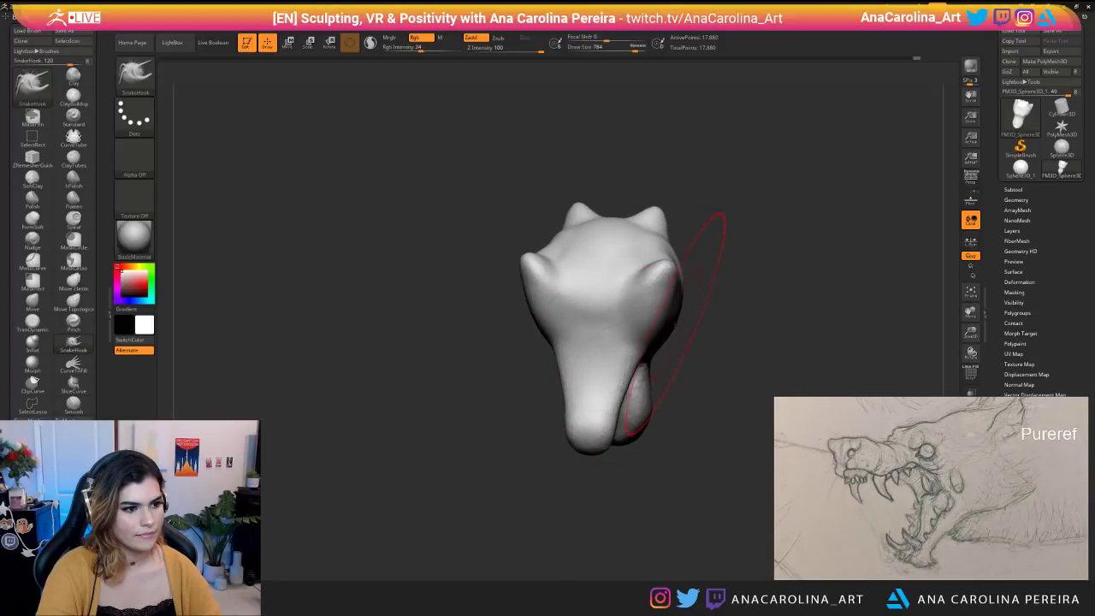
{"action": "mouse_move", "coordinate": [676, 324]}
{"action": "left_mouse_down"}
{"action": "mouse_move", "coordinate": [757, 366]}
{"action": "mouse_move", "coordinate": [827, 340]}
{"action": "mouse_move", "coordinate": [755, 326]}
{"action": "mouse_move", "coordinate": [817, 295]}
{"action": "mouse_move", "coordinate": [639, 306]}
{"action": "mouse_move", "coordinate": [611, 359]}
{"action": "left_mouse_up"}
{"action": "left_click_drag", "start_coordinate": [727, 364], "coordinate": [738, 404], "text": "alt"}
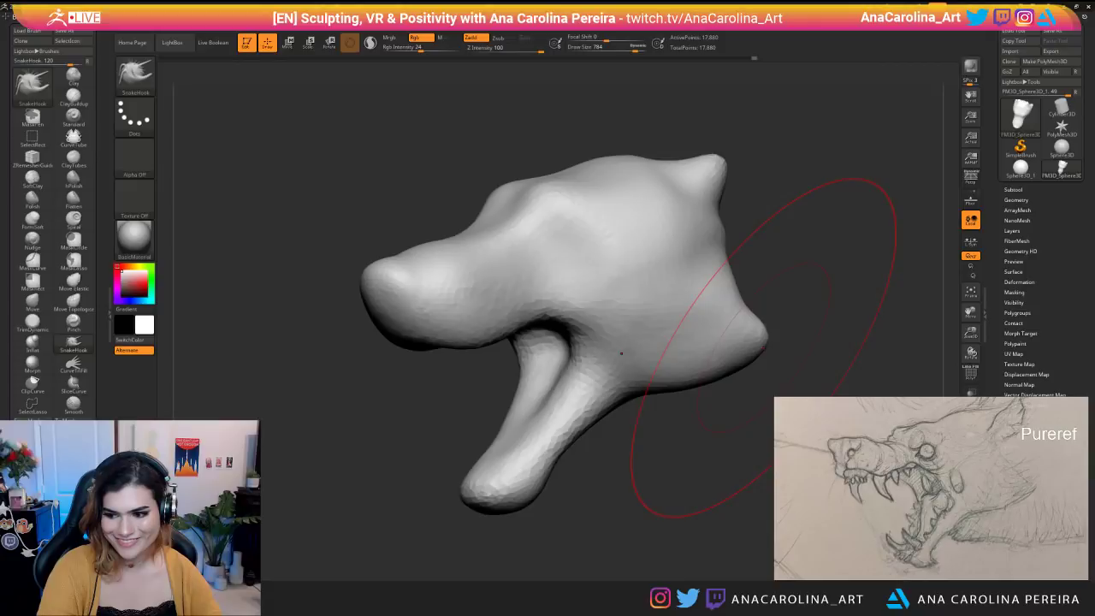
{"action": "mouse_move", "coordinate": [785, 327]}
{"action": "left_mouse_down"}
{"action": "mouse_move", "coordinate": [828, 286]}
{"action": "mouse_move", "coordinate": [874, 282]}
{"action": "mouse_move", "coordinate": [844, 265]}
{"action": "left_mouse_up"}
Define the top and sides of the nose tip with SnakeHook at draw size 145.
{"action": "key", "text": "space"}
{"action": "key", "text": "space"}
{"action": "left_click_drag", "start_coordinate": [855, 282], "coordinate": [774, 299]}
{"action": "key", "text": "space"}
{"action": "left_click_drag", "start_coordinate": [827, 260], "coordinate": [859, 263]}
{"action": "key", "text": "b"}
{"action": "key", "text": "s"}
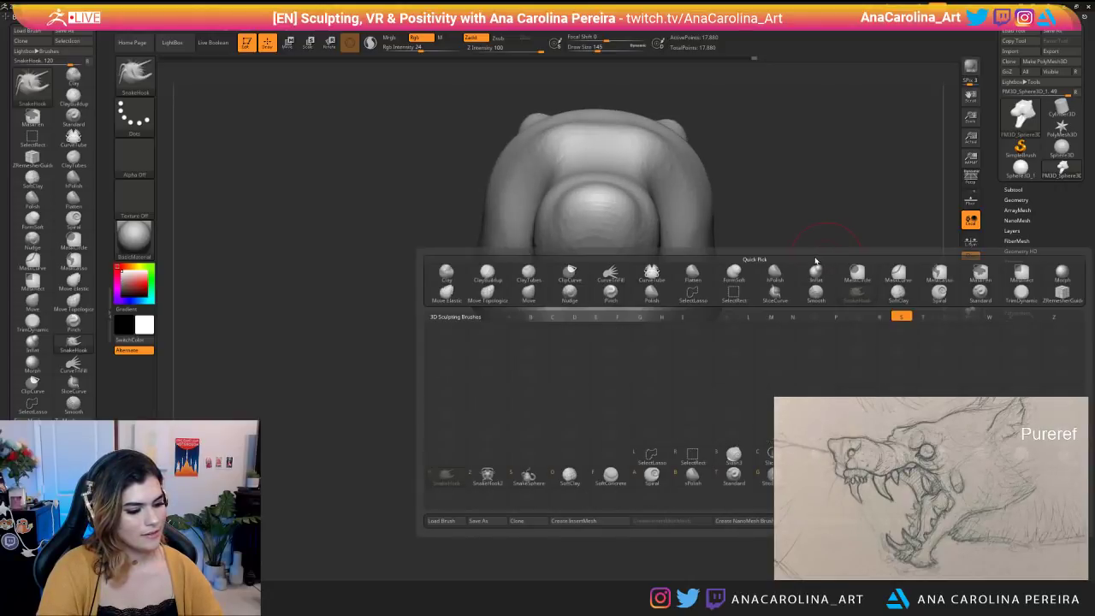
{"action": "key", "text": "h"}
{"action": "mouse_move", "coordinate": [781, 253]}
{"action": "left_mouse_down", "text": "alt"}
{"action": "mouse_move", "coordinate": [795, 283]}
{"action": "mouse_move", "coordinate": [652, 257]}
{"action": "left_mouse_up", "text": "alt"}
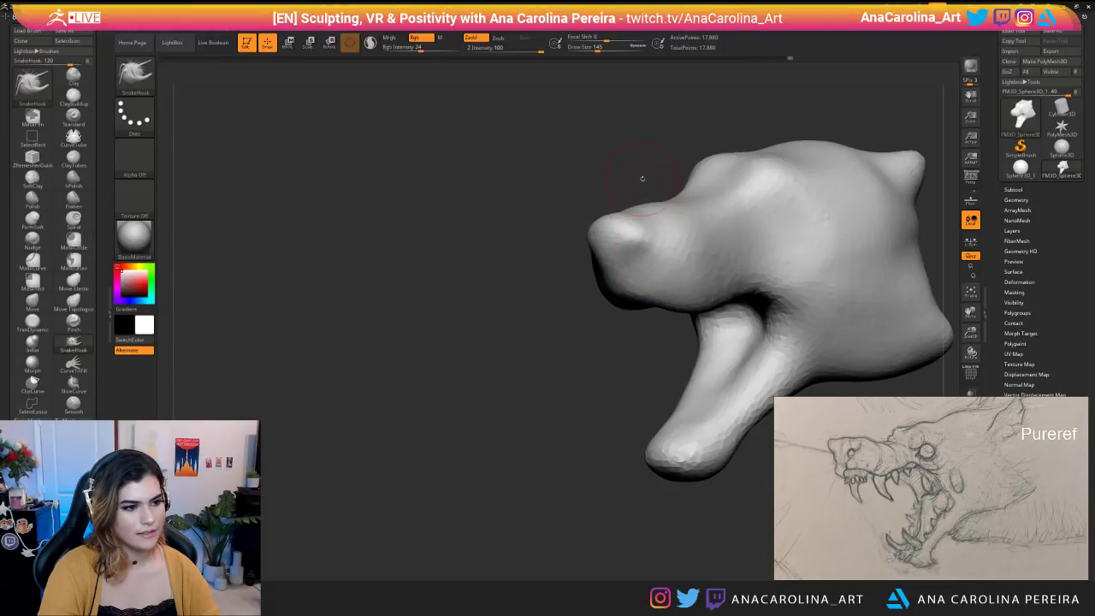
{"action": "left_click_drag", "start_coordinate": [641, 179], "coordinate": [624, 236]}
{"action": "left_click_drag", "start_coordinate": [649, 201], "coordinate": [649, 258]}
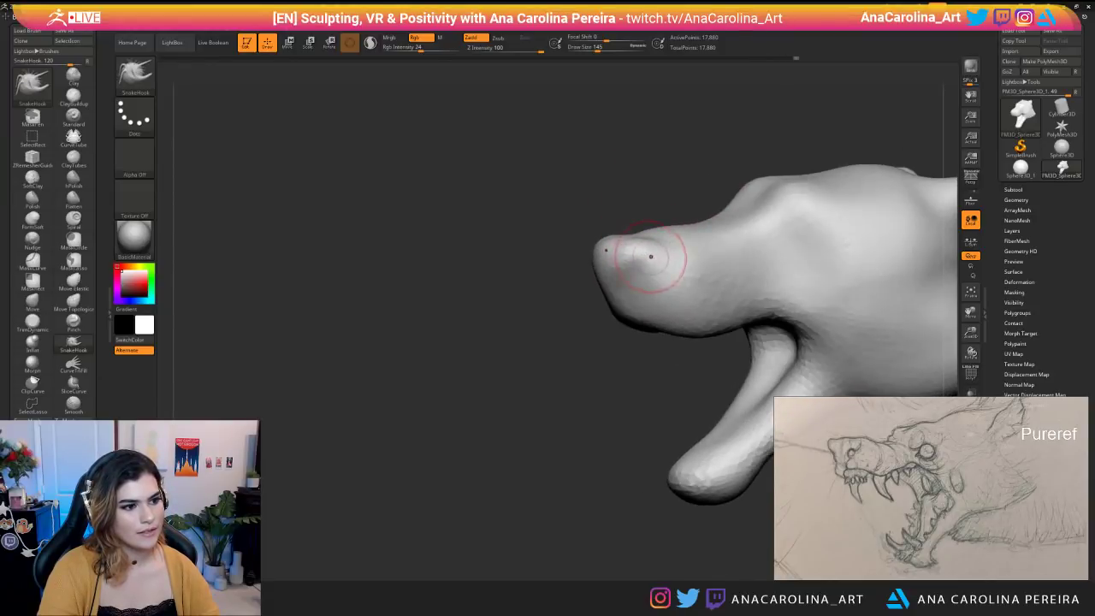
{"action": "left_click_drag", "start_coordinate": [632, 220], "coordinate": [639, 266]}
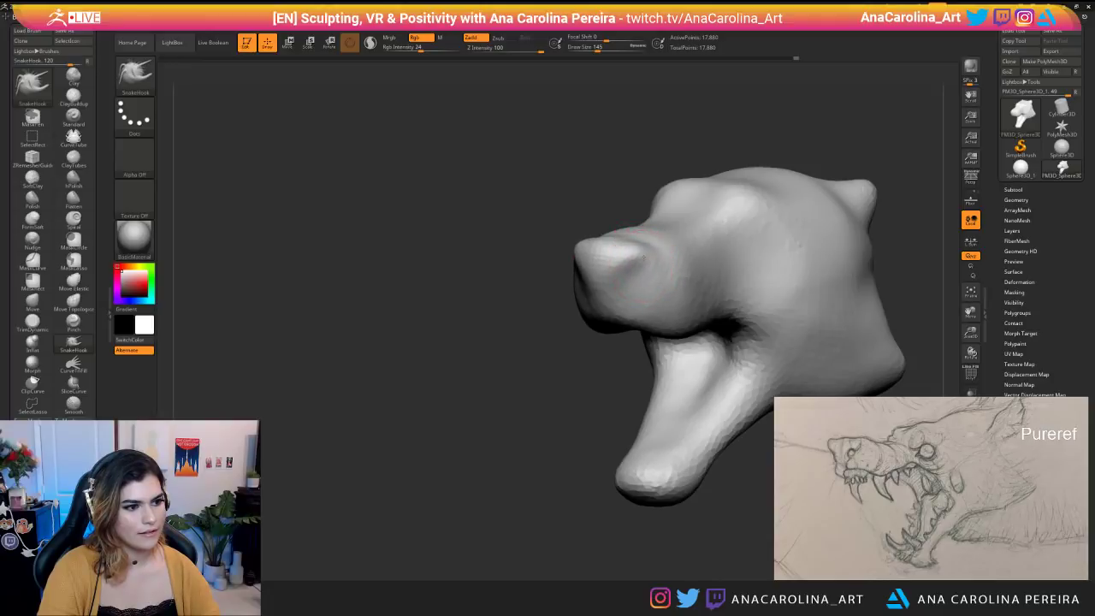
{"action": "mouse_move", "coordinate": [654, 201]}
{"action": "left_mouse_down"}
{"action": "mouse_move", "coordinate": [616, 197]}
{"action": "mouse_move", "coordinate": [654, 242]}
{"action": "mouse_move", "coordinate": [638, 204]}
{"action": "left_mouse_up"}
Raise the brow area with SnakeHook at draw size 187 and smooth its transition into the snout.
{"action": "key", "text": "space"}
{"action": "left_click_drag", "start_coordinate": [659, 262], "coordinate": [676, 205]}
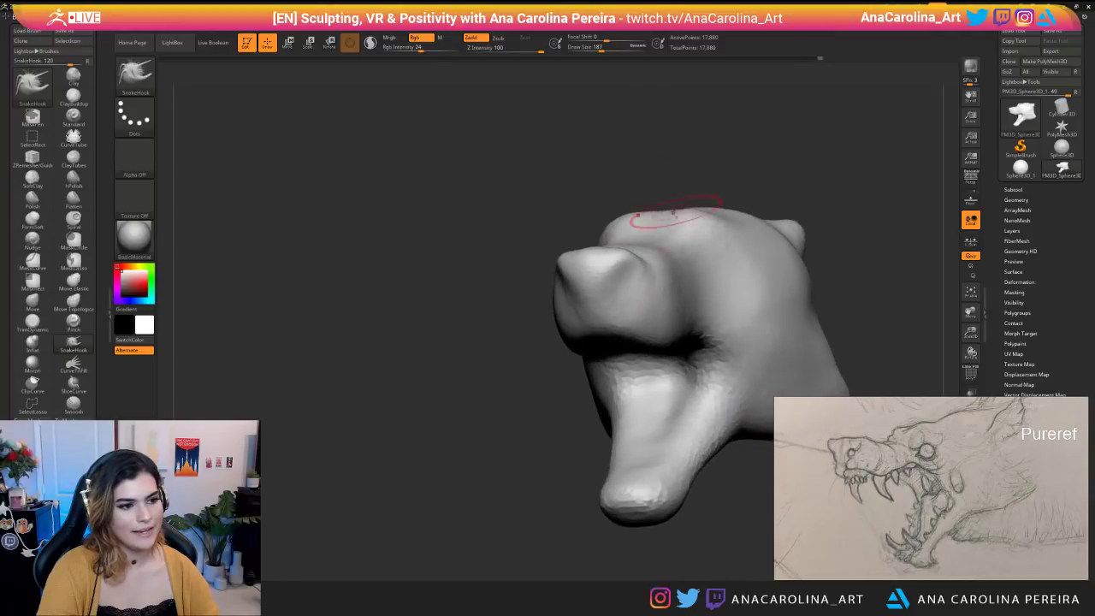
{"action": "right_click_drag", "start_coordinate": [672, 218], "coordinate": [655, 246]}
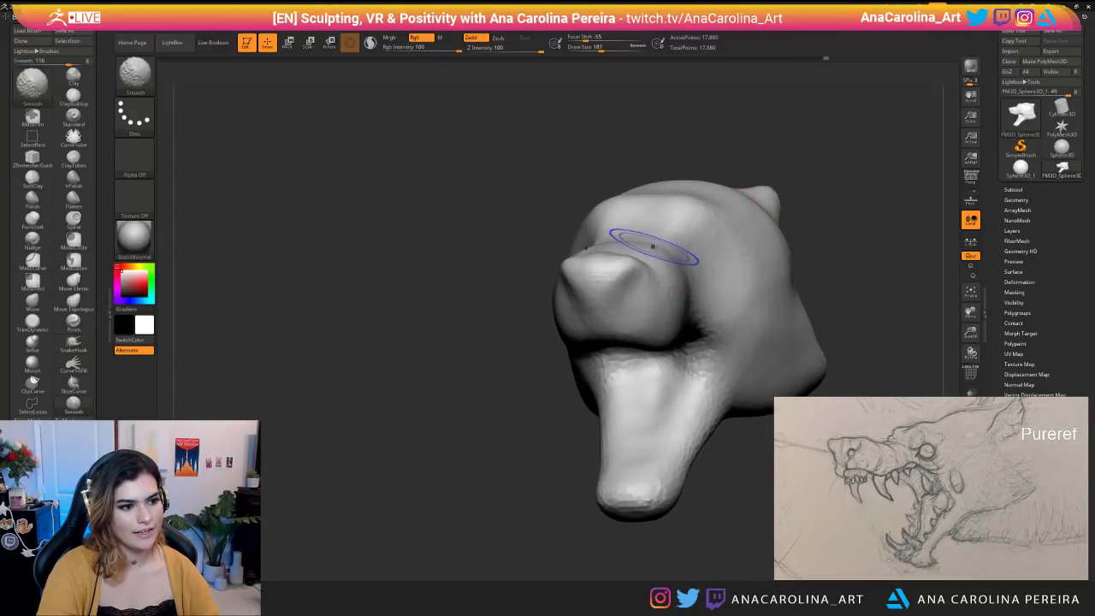
{"action": "right_click_drag", "start_coordinate": [727, 295], "coordinate": [659, 308]}
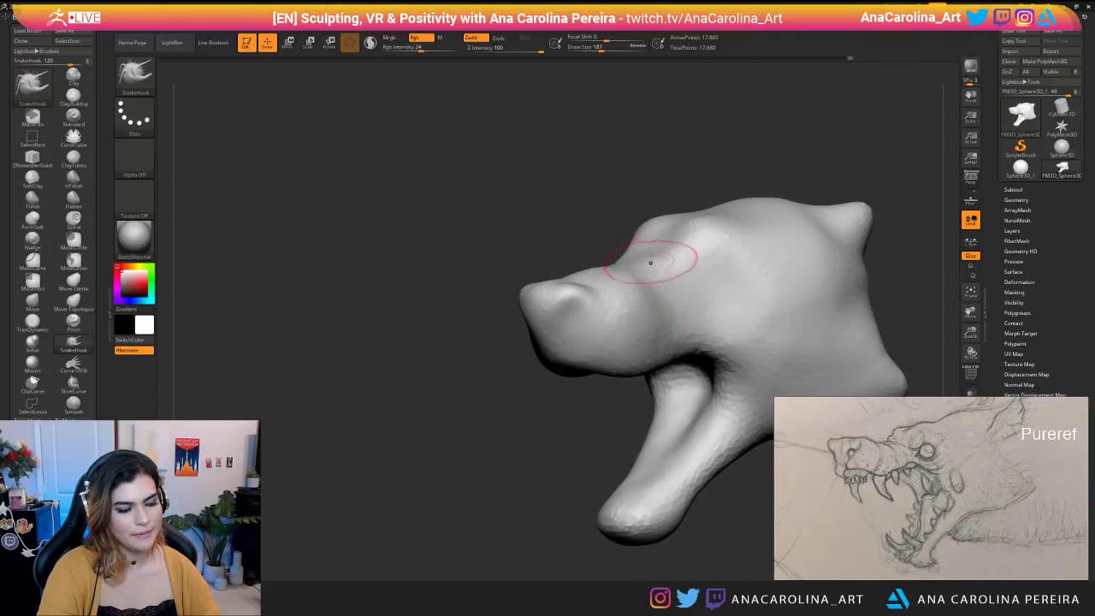
Refine the bridge of the snout just below the brow with SnakeHook at draw sizes 136 and 167.
{"action": "left_click_drag", "start_coordinate": [669, 256], "coordinate": [663, 256]}
{"action": "right_click_drag", "start_coordinate": [663, 257], "coordinate": [682, 261]}
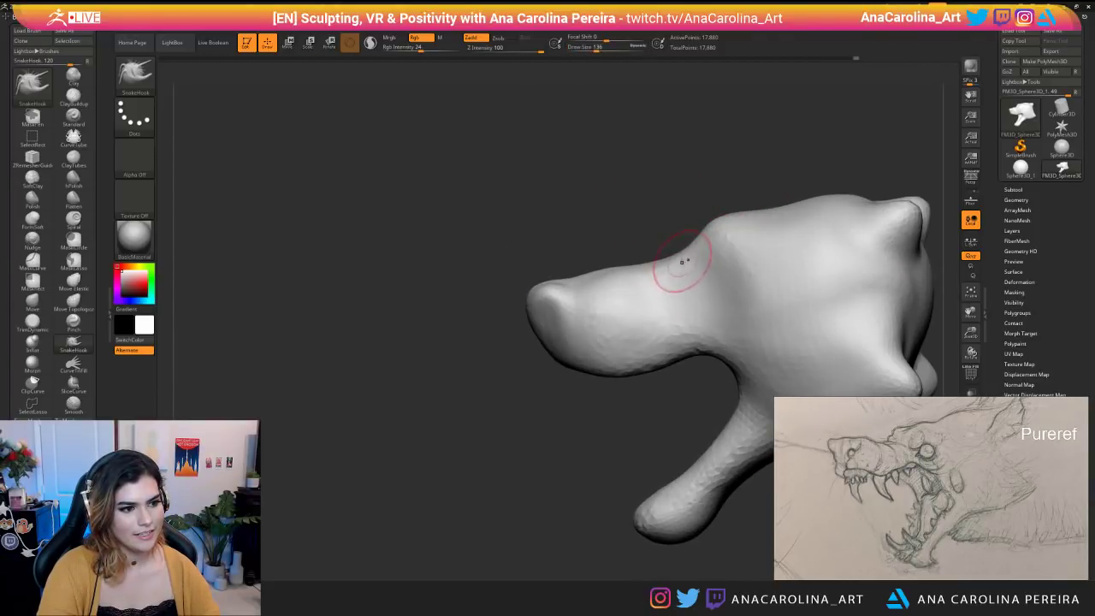
{"action": "key", "text": "space"}
{"action": "left_click_drag", "start_coordinate": [688, 259], "coordinate": [685, 257]}
{"action": "right_click_drag", "start_coordinate": [677, 255], "coordinate": [685, 258]}
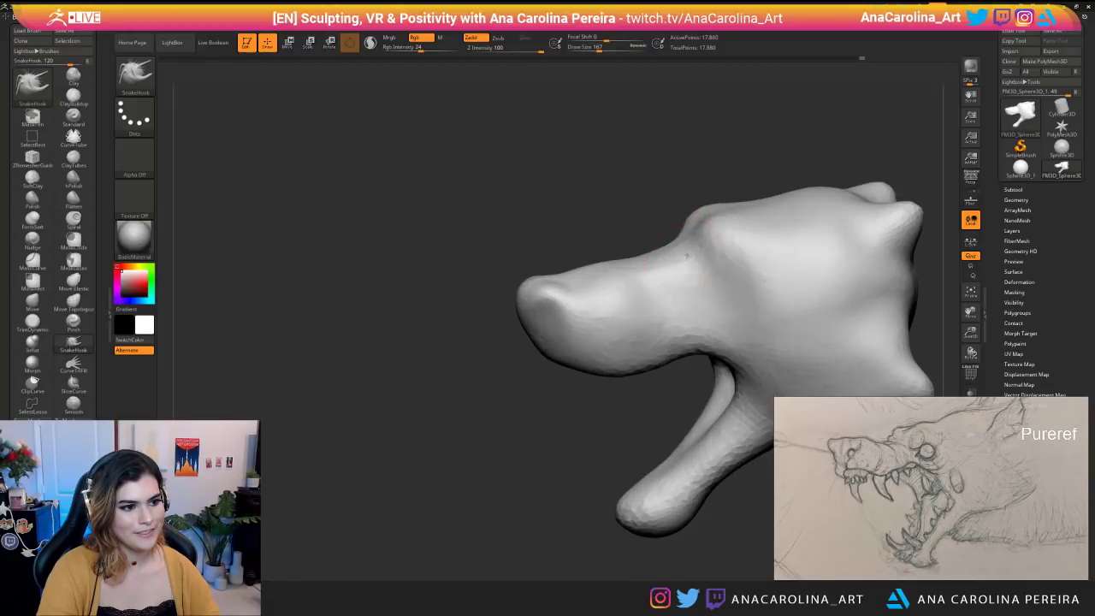
{"action": "left_click_drag", "start_coordinate": [693, 261], "coordinate": [690, 258]}
{"action": "right_click_drag", "start_coordinate": [690, 258], "coordinate": [761, 248]}
{"action": "mouse_move", "coordinate": [761, 248]}
{"action": "right_mouse_down", "text": "ctrl"}
{"action": "mouse_move", "coordinate": [738, 168]}
{"action": "mouse_move", "coordinate": [765, 171]}
{"action": "mouse_move", "coordinate": [701, 176]}
{"action": "mouse_move", "coordinate": [737, 171]}
{"action": "mouse_move", "coordinate": [703, 261]}
{"action": "right_mouse_up", "text": "ctrl"}
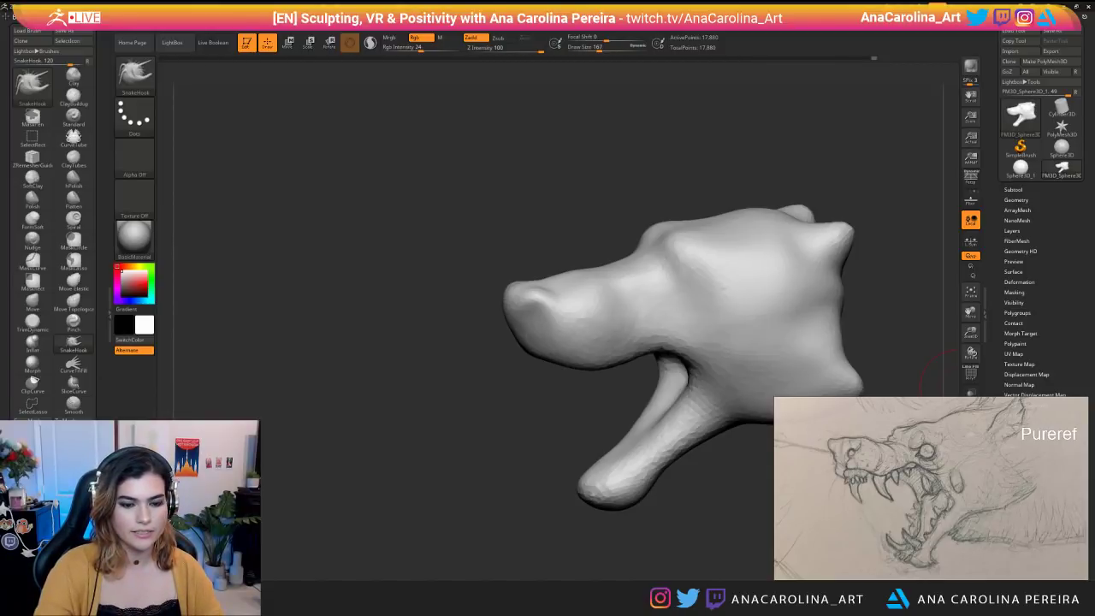
Try to pull the ears out into long thin points with SnakeHook.
{"action": "mouse_move", "coordinate": [504, 180]}
{"action": "left_mouse_down"}
{"action": "mouse_move", "coordinate": [660, 183]}
{"action": "mouse_move", "coordinate": [681, 231]}
{"action": "mouse_move", "coordinate": [764, 217]}
{"action": "left_mouse_up"}
{"action": "key", "text": "bracketleft"}
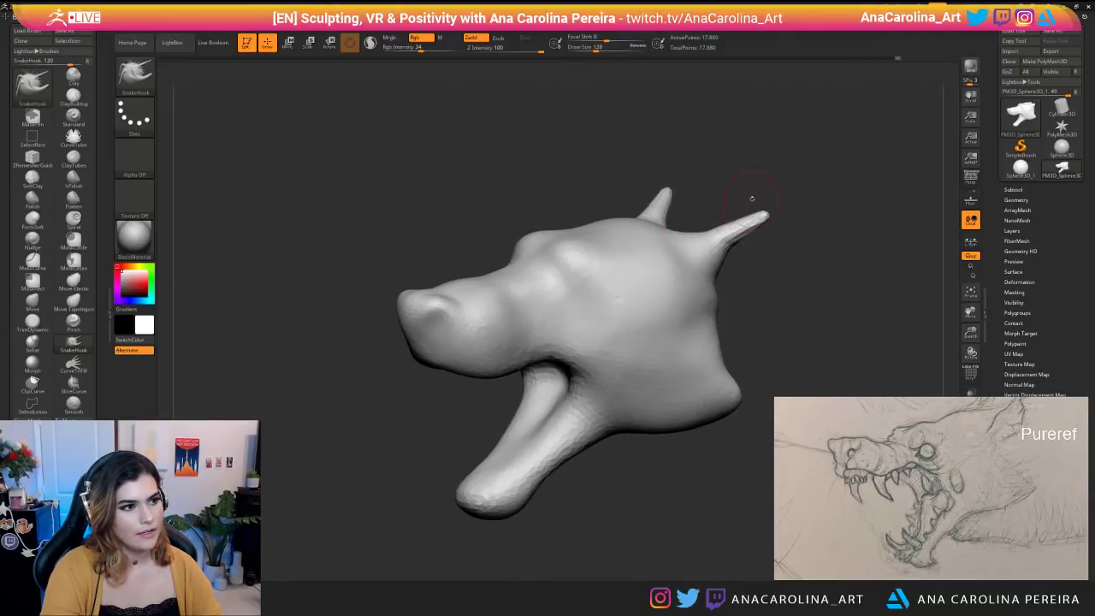
{"action": "key", "text": "ctrl+z"}
{"action": "key", "text": "ctrl+z"}
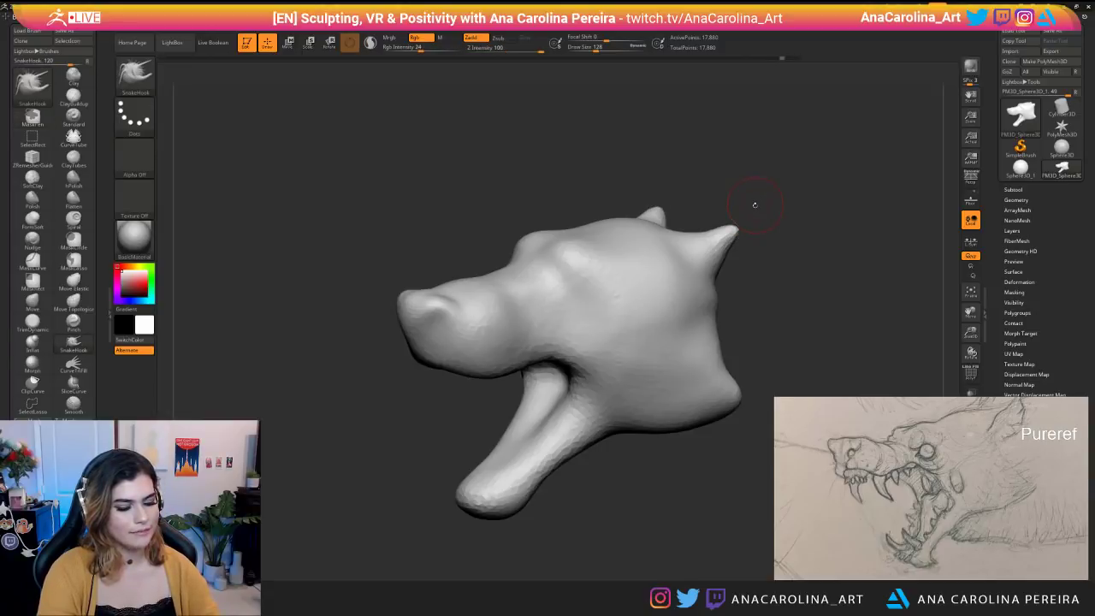
Turn on Sculptris Pro and pull the ears up into longer points with SnakeHook.
{"action": "key", "text": "backslash"}
{"action": "left_click_drag", "start_coordinate": [734, 231], "coordinate": [766, 212]}
{"action": "mouse_move", "coordinate": [713, 243]}
{"action": "left_mouse_down"}
{"action": "mouse_move", "coordinate": [727, 251]}
{"action": "mouse_move", "coordinate": [715, 259]}
{"action": "left_mouse_up"}
{"action": "left_click_drag", "start_coordinate": [787, 274], "coordinate": [748, 274]}
{"action": "key", "text": "s"}
{"action": "mouse_move", "coordinate": [696, 239]}
{"action": "left_mouse_down"}
{"action": "mouse_move", "coordinate": [751, 219]}
{"action": "mouse_move", "coordinate": [683, 239]}
{"action": "left_mouse_up"}
{"action": "left_click_drag", "start_coordinate": [753, 286], "coordinate": [752, 334]}
{"action": "left_click_drag", "start_coordinate": [690, 256], "coordinate": [697, 255]}
{"action": "mouse_move", "coordinate": [747, 340]}
{"action": "left_mouse_down"}
{"action": "mouse_move", "coordinate": [745, 299]}
{"action": "mouse_move", "coordinate": [761, 305]}
{"action": "left_mouse_up"}
Widen the ears into thin, broad, pointed shells with SnakeHook, starting at draw size 136.
{"action": "key", "text": "space"}
{"action": "left_click_drag", "start_coordinate": [760, 254], "coordinate": [712, 241]}
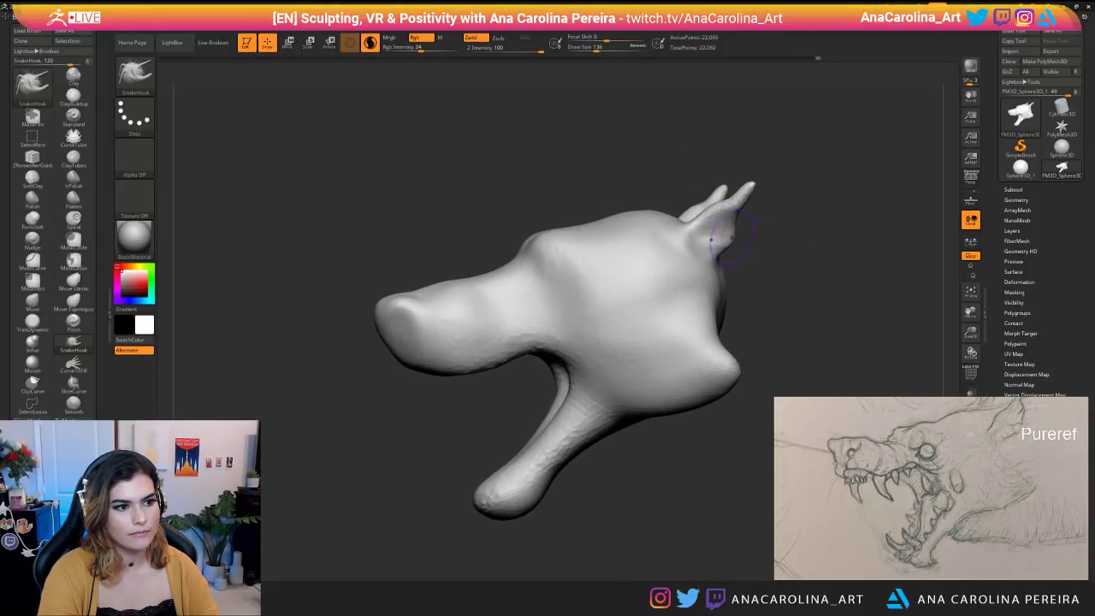
{"action": "left_click_drag", "start_coordinate": [732, 205], "coordinate": [735, 195]}
{"action": "mouse_move", "coordinate": [727, 256]}
{"action": "left_mouse_down"}
{"action": "mouse_move", "coordinate": [763, 252]}
{"action": "mouse_move", "coordinate": [740, 233]}
{"action": "mouse_move", "coordinate": [768, 220]}
{"action": "mouse_move", "coordinate": [755, 210]}
{"action": "mouse_move", "coordinate": [759, 224]}
{"action": "mouse_move", "coordinate": [739, 243]}
{"action": "mouse_move", "coordinate": [789, 248]}
{"action": "mouse_move", "coordinate": [724, 229]}
{"action": "mouse_move", "coordinate": [750, 213]}
{"action": "mouse_move", "coordinate": [724, 263]}
{"action": "mouse_move", "coordinate": [767, 247]}
{"action": "mouse_move", "coordinate": [790, 306]}
{"action": "mouse_move", "coordinate": [789, 293]}
{"action": "mouse_move", "coordinate": [754, 295]}
{"action": "mouse_move", "coordinate": [811, 292]}
{"action": "left_mouse_up"}
{"action": "key", "text": "space"}
{"action": "key", "text": "space"}
{"action": "key", "text": "space"}
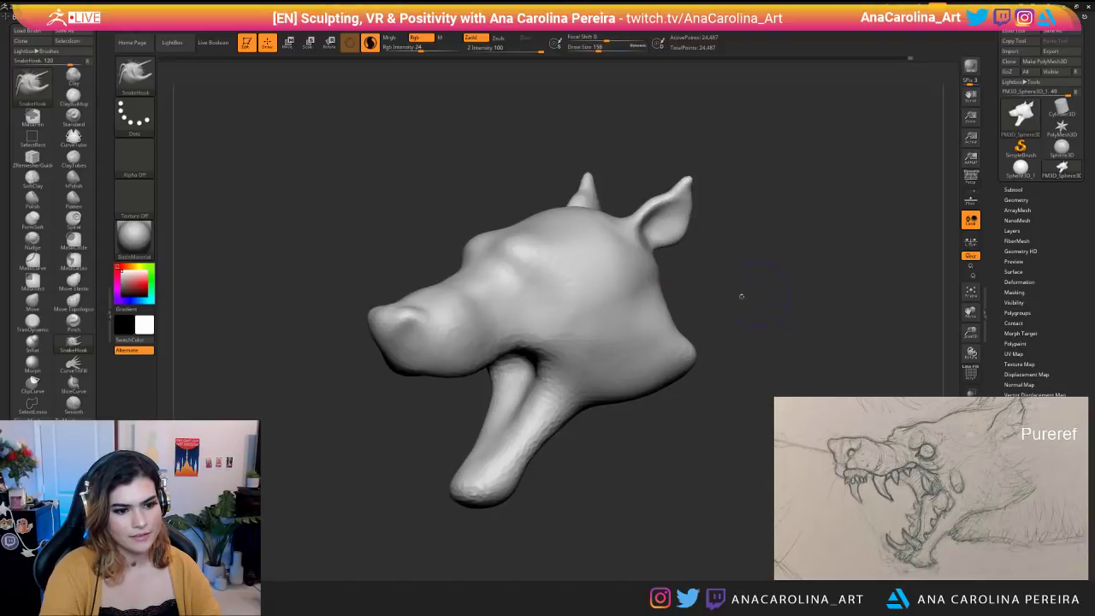
{"action": "key", "text": "space"}
{"action": "mouse_move", "coordinate": [675, 317]}
{"action": "left_mouse_down"}
{"action": "mouse_move", "coordinate": [689, 313]}
{"action": "mouse_move", "coordinate": [698, 287]}
{"action": "mouse_move", "coordinate": [694, 318]}
{"action": "left_mouse_up"}
{"action": "key", "text": "ctrl+z"}
Push the corner of the mouth up and back between the jaws with SnakeHook at draw size 223.
{"action": "key", "text": "space"}
{"action": "left_click_drag", "start_coordinate": [496, 332], "coordinate": [501, 333]}
{"action": "mouse_move", "coordinate": [465, 387]}
{"action": "left_mouse_down", "text": "alt"}
{"action": "mouse_move", "coordinate": [511, 366]}
{"action": "mouse_move", "coordinate": [517, 395]}
{"action": "left_mouse_up", "text": "alt"}
{"action": "key", "text": "space"}
{"action": "left_click_drag", "start_coordinate": [500, 337], "coordinate": [495, 319]}
{"action": "left_click_drag", "start_coordinate": [489, 397], "coordinate": [438, 398]}
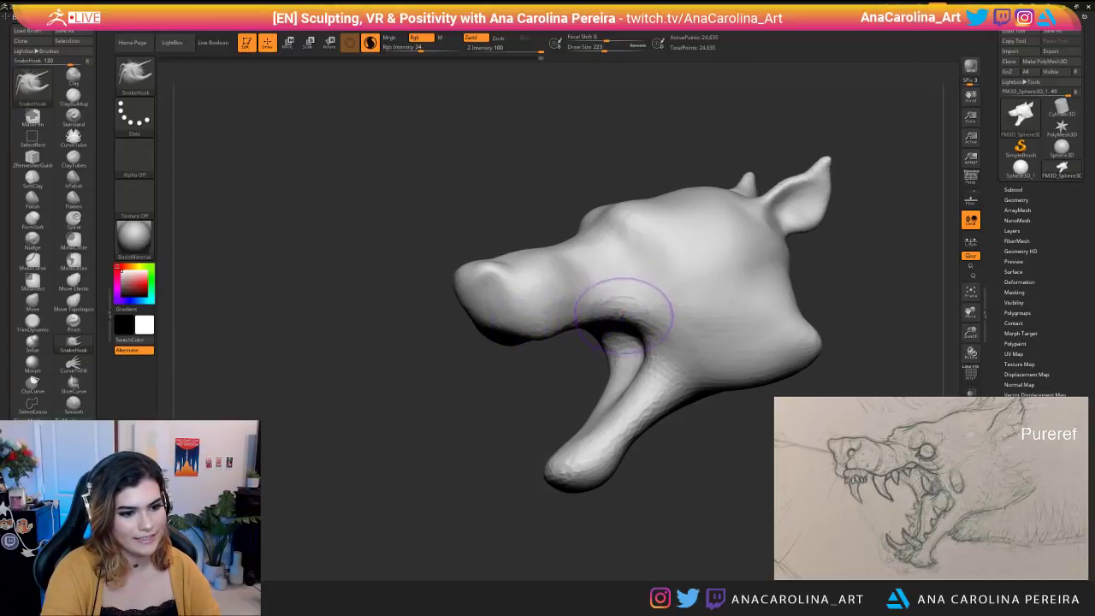
{"action": "mouse_move", "coordinate": [503, 389]}
{"action": "left_mouse_down"}
{"action": "mouse_move", "coordinate": [466, 399]}
{"action": "mouse_move", "coordinate": [535, 389]}
{"action": "mouse_move", "coordinate": [552, 346]}
{"action": "mouse_move", "coordinate": [590, 355]}
{"action": "left_mouse_up"}
Shape the underside of the snout and the inside of the mouth from below with SnakeHook at draw size 167.
{"action": "left_click_drag", "start_coordinate": [706, 226], "coordinate": [672, 178]}
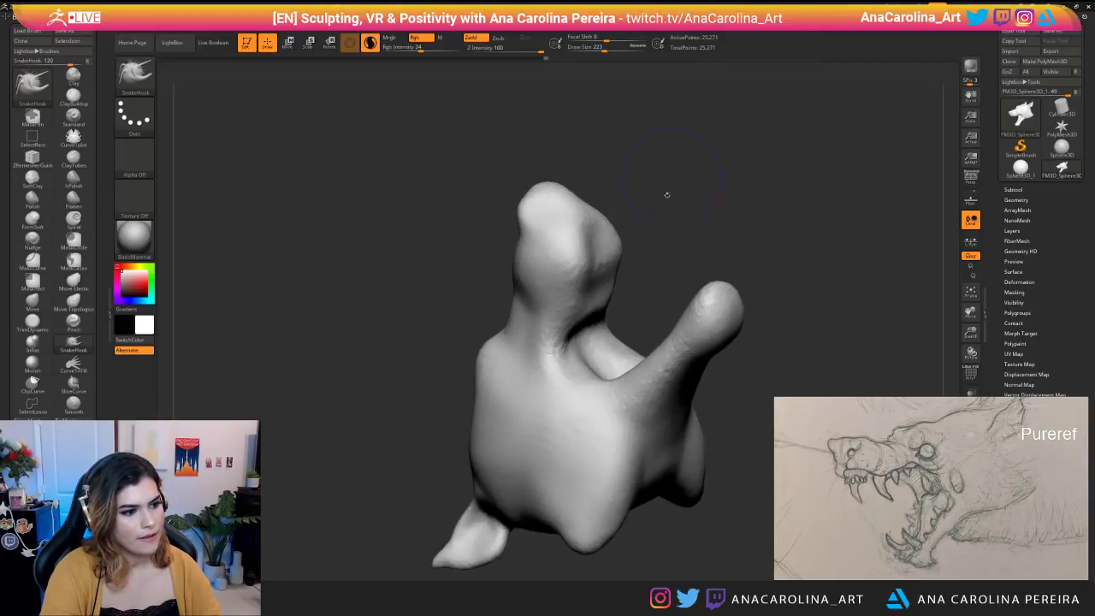
{"action": "key", "text": "space"}
{"action": "mouse_move", "coordinate": [606, 302]}
{"action": "left_mouse_down"}
{"action": "mouse_move", "coordinate": [595, 304]}
{"action": "mouse_move", "coordinate": [593, 264]}
{"action": "left_mouse_up"}
{"action": "left_click_drag", "start_coordinate": [774, 269], "coordinate": [621, 281]}
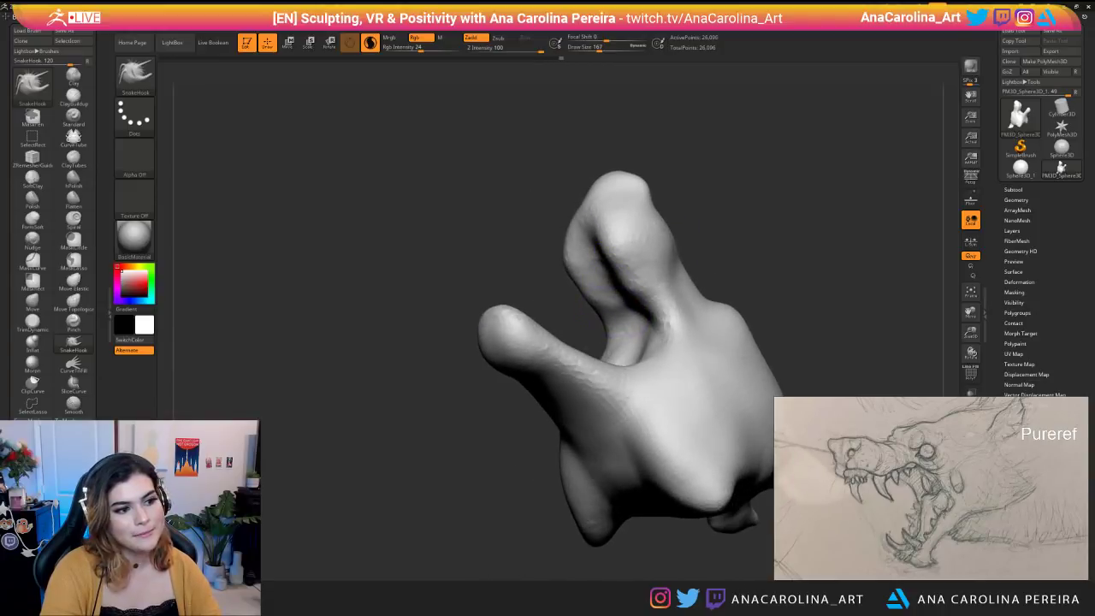
{"action": "key", "text": "ctrl+z"}
{"action": "mouse_move", "coordinate": [436, 257]}
{"action": "left_mouse_down"}
{"action": "mouse_move", "coordinate": [607, 296]}
{"action": "mouse_move", "coordinate": [706, 342]}
{"action": "mouse_move", "coordinate": [501, 333]}
{"action": "left_mouse_up"}
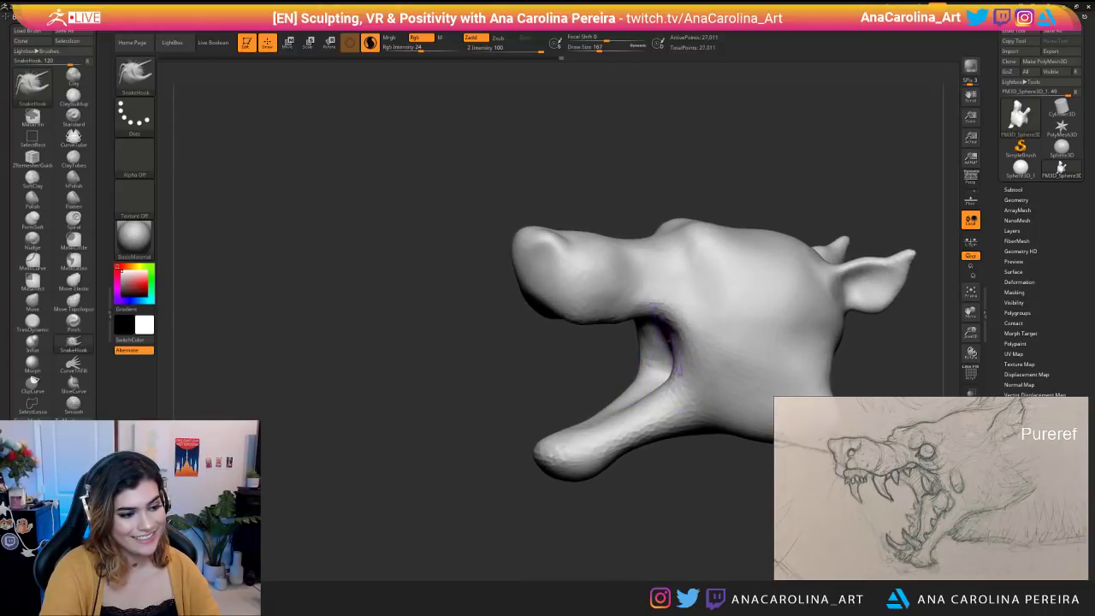
Pull the mouth corners farther back and open the jaws wider with SnakeHook at draw size 197.
{"action": "mouse_move", "coordinate": [610, 338]}
{"action": "left_mouse_down"}
{"action": "mouse_move", "coordinate": [685, 342]}
{"action": "mouse_move", "coordinate": [680, 358]}
{"action": "left_mouse_up"}
{"action": "key", "text": "s"}
{"action": "left_click", "coordinate": [680, 358]}
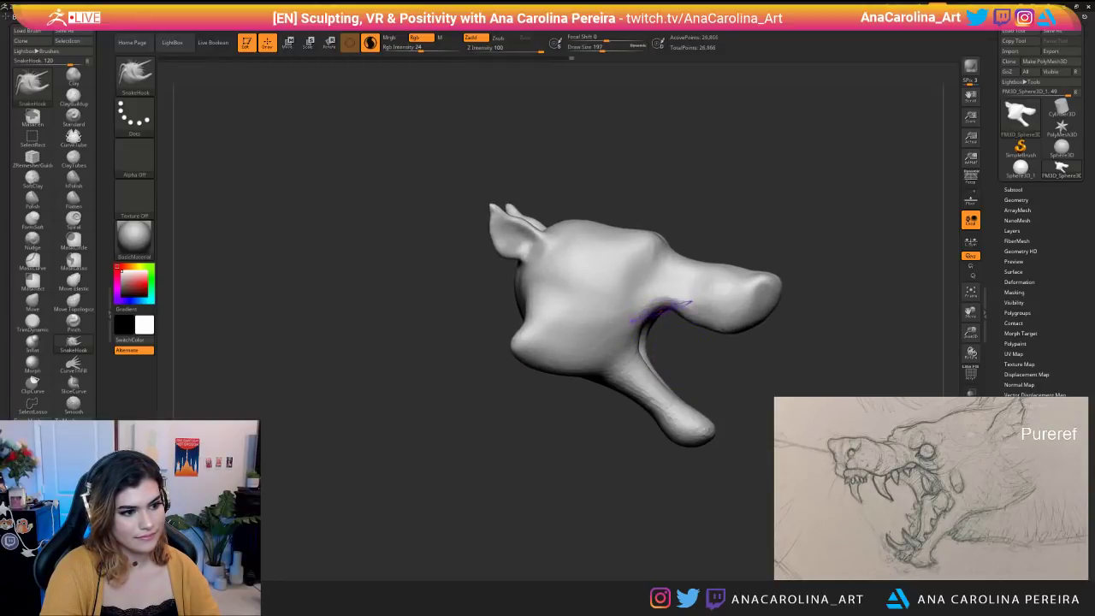
{"action": "mouse_move", "coordinate": [727, 367]}
{"action": "left_mouse_down"}
{"action": "mouse_move", "coordinate": [590, 355]}
{"action": "mouse_move", "coordinate": [657, 360]}
{"action": "left_mouse_up"}
{"action": "left_click_drag", "start_coordinate": [728, 440], "coordinate": [712, 404]}
{"action": "key", "text": "space"}
{"action": "left_click", "coordinate": [683, 372]}
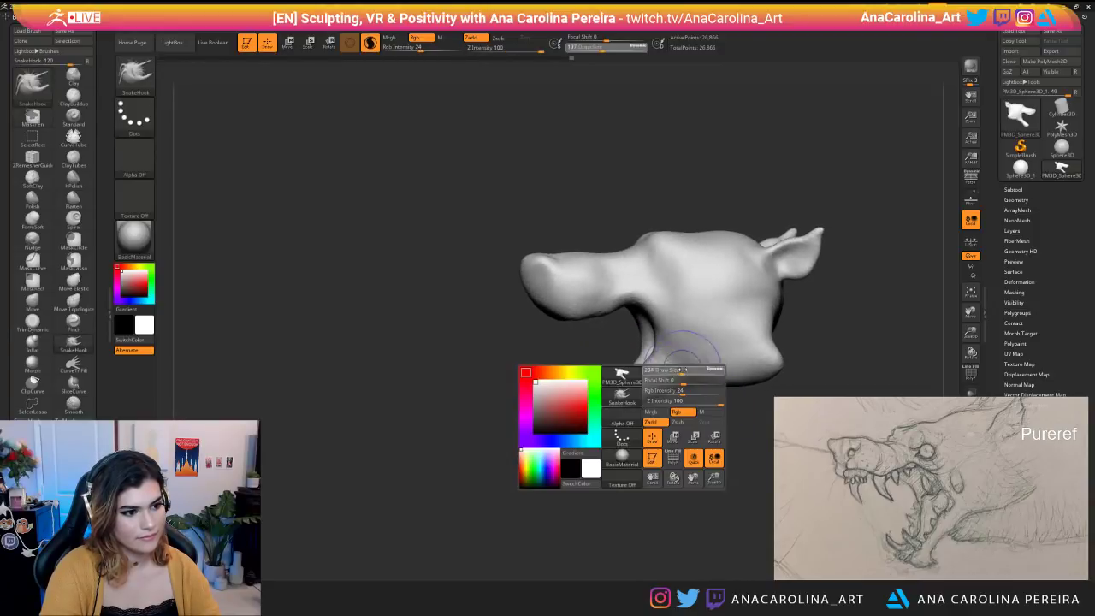
Reshape the lower jaw and give its tip an angular chin with SnakeHook.
{"action": "mouse_move", "coordinate": [673, 369]}
{"action": "left_mouse_down"}
{"action": "mouse_move", "coordinate": [661, 396]}
{"action": "mouse_move", "coordinate": [713, 389]}
{"action": "mouse_move", "coordinate": [635, 424]}
{"action": "mouse_move", "coordinate": [661, 434]}
{"action": "mouse_move", "coordinate": [609, 439]}
{"action": "mouse_move", "coordinate": [686, 469]}
{"action": "mouse_move", "coordinate": [721, 437]}
{"action": "mouse_move", "coordinate": [655, 438]}
{"action": "mouse_move", "coordinate": [683, 437]}
{"action": "left_mouse_up"}
{"action": "key", "text": "space"}
{"action": "left_click", "coordinate": [649, 415]}
{"action": "mouse_move", "coordinate": [703, 345]}
{"action": "left_mouse_down"}
{"action": "mouse_move", "coordinate": [705, 376]}
{"action": "mouse_move", "coordinate": [642, 424]}
{"action": "mouse_move", "coordinate": [697, 380]}
{"action": "mouse_move", "coordinate": [663, 365]}
{"action": "mouse_move", "coordinate": [640, 316]}
{"action": "left_mouse_up"}
{"action": "key", "text": "space"}
{"action": "left_click", "coordinate": [701, 386]}
Press in the eye sockets below the brow ridges with SnakeHook and smooth around them.
{"action": "key", "text": "space"}
{"action": "left_click", "coordinate": [647, 382]}
{"action": "mouse_move", "coordinate": [707, 355]}
{"action": "left_mouse_down"}
{"action": "mouse_move", "coordinate": [709, 305]}
{"action": "mouse_move", "coordinate": [691, 310]}
{"action": "left_mouse_up"}
{"action": "key", "text": "space"}
{"action": "left_click", "coordinate": [684, 346]}
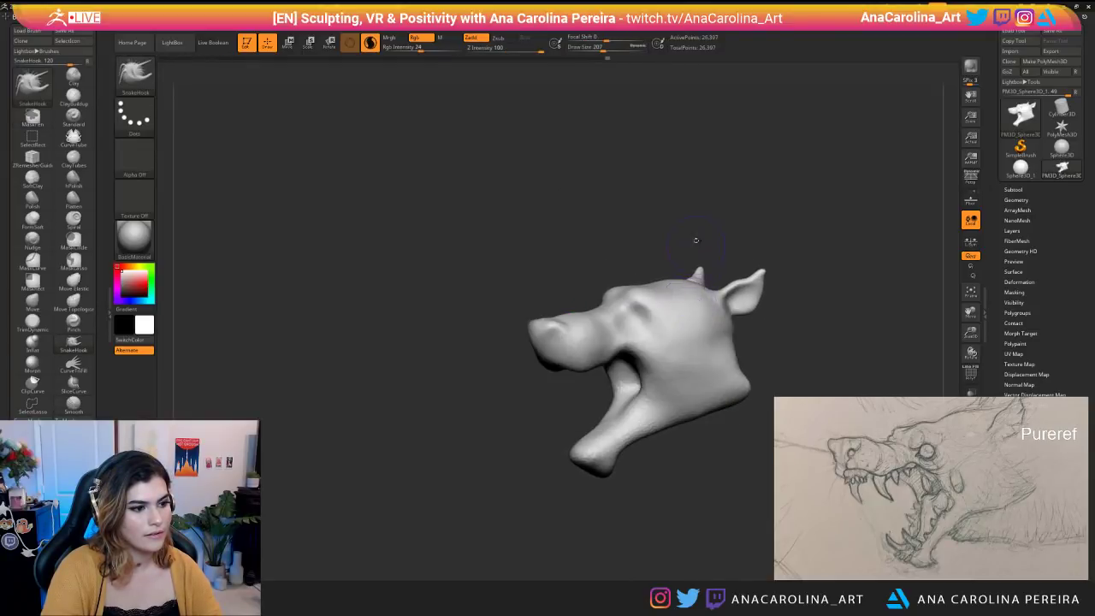
{"action": "left_click_drag", "start_coordinate": [697, 244], "coordinate": [676, 248]}
{"action": "left_click_drag", "start_coordinate": [635, 325], "coordinate": [641, 315], "text": "shift"}
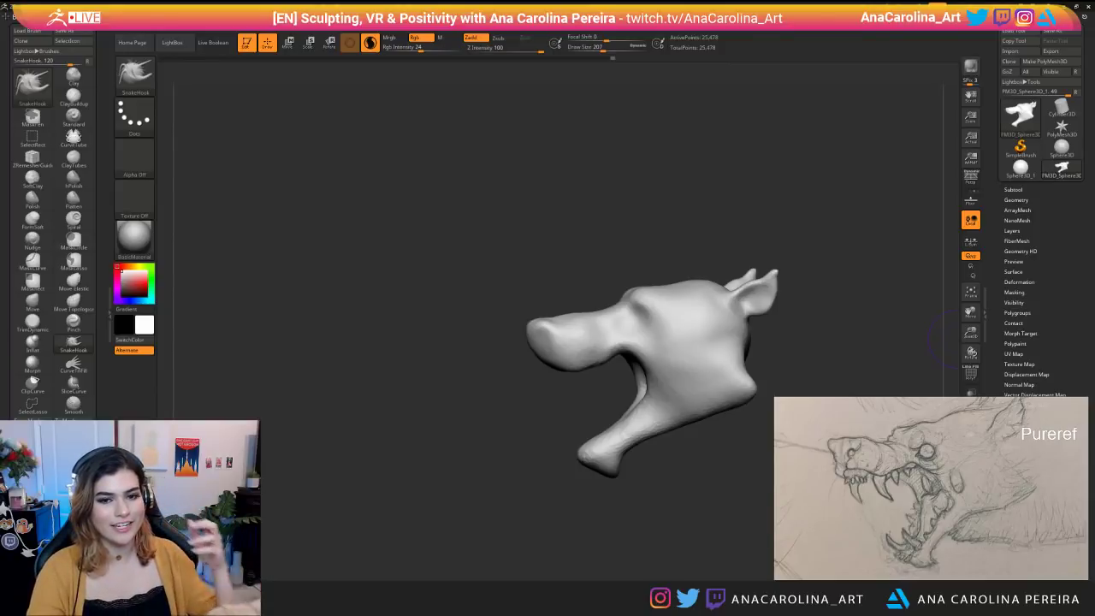
Shape the cheeks and the sides of the head behind them with SnakeHook at draw size 245.
{"action": "left_click_drag", "start_coordinate": [498, 443], "coordinate": [733, 457]}
{"action": "mouse_move", "coordinate": [628, 381]}
{"action": "left_mouse_down"}
{"action": "mouse_move", "coordinate": [640, 399]}
{"action": "mouse_move", "coordinate": [628, 385]}
{"action": "mouse_move", "coordinate": [685, 377]}
{"action": "mouse_move", "coordinate": [668, 402]}
{"action": "mouse_move", "coordinate": [684, 376]}
{"action": "left_mouse_up"}
{"action": "mouse_move", "coordinate": [813, 256]}
{"action": "left_mouse_down"}
{"action": "mouse_move", "coordinate": [847, 257]}
{"action": "mouse_move", "coordinate": [821, 257]}
{"action": "left_mouse_up"}
{"action": "mouse_move", "coordinate": [769, 325]}
{"action": "left_mouse_down"}
{"action": "mouse_move", "coordinate": [786, 323]}
{"action": "mouse_move", "coordinate": [723, 338]}
{"action": "mouse_move", "coordinate": [753, 329]}
{"action": "left_mouse_up"}
{"action": "key", "text": "space"}
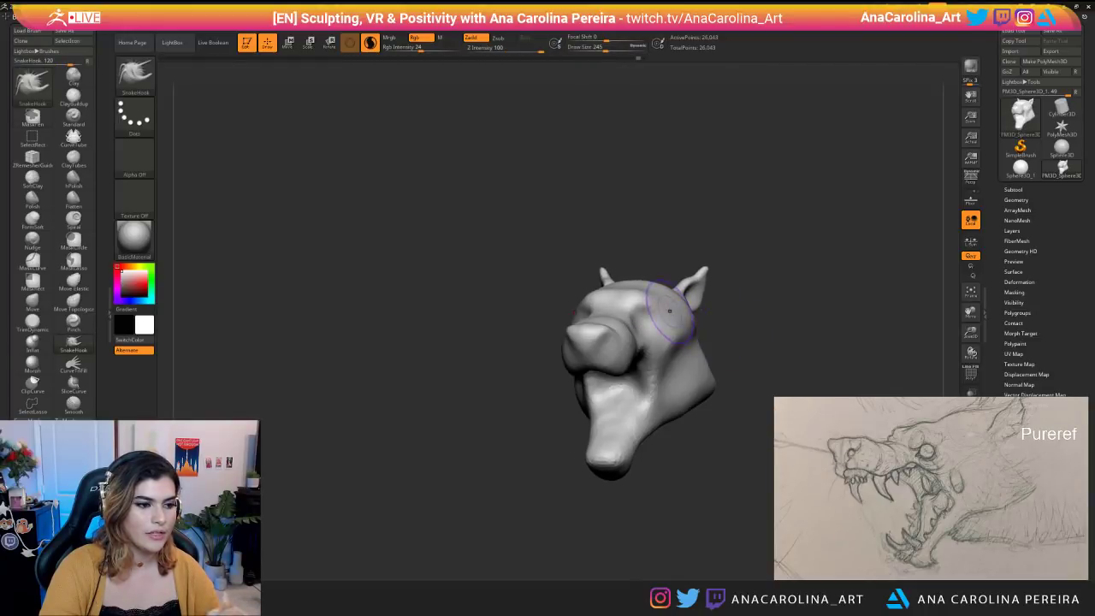
{"action": "left_click_drag", "start_coordinate": [729, 339], "coordinate": [706, 340]}
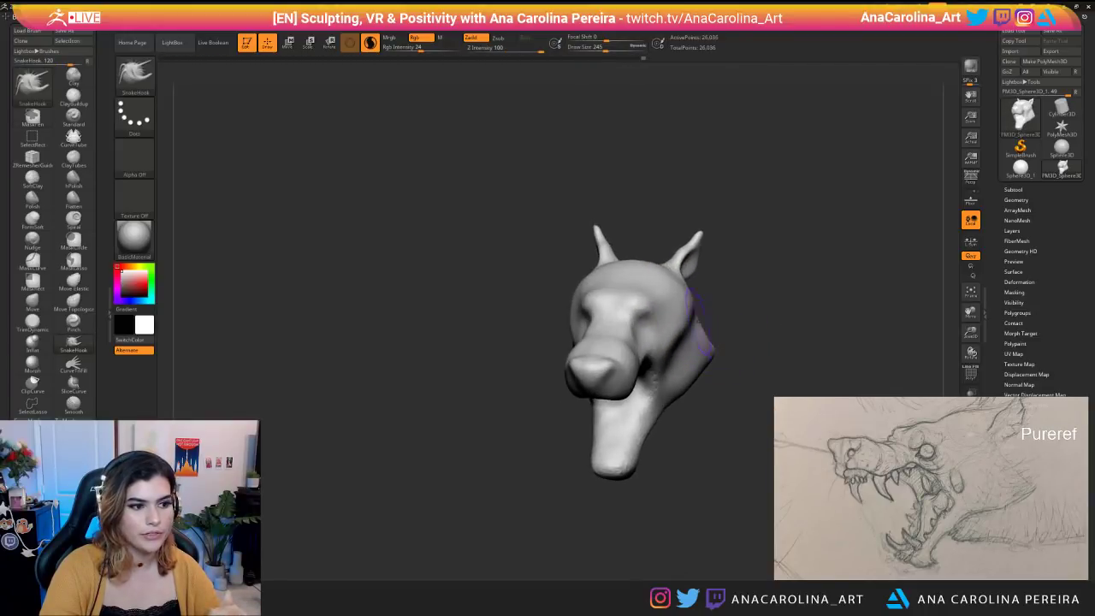
{"action": "mouse_move", "coordinate": [674, 301]}
{"action": "left_mouse_down"}
{"action": "mouse_move", "coordinate": [711, 309]}
{"action": "mouse_move", "coordinate": [722, 282]}
{"action": "left_mouse_up"}
{"action": "left_click_drag", "start_coordinate": [539, 351], "coordinate": [571, 362]}
Refine the eye sockets, cheekbones and ears with SnakeHook at smaller draw sizes down to 154.
{"action": "key", "text": "space"}
{"action": "left_click_drag", "start_coordinate": [627, 308], "coordinate": [632, 308]}
{"action": "left_click_drag", "start_coordinate": [573, 359], "coordinate": [547, 353]}
{"action": "left_click_drag", "start_coordinate": [692, 296], "coordinate": [650, 250]}
{"action": "mouse_move", "coordinate": [705, 206]}
{"action": "left_mouse_down"}
{"action": "mouse_move", "coordinate": [564, 218]}
{"action": "mouse_move", "coordinate": [714, 215]}
{"action": "mouse_move", "coordinate": [725, 239]}
{"action": "mouse_move", "coordinate": [645, 278]}
{"action": "mouse_move", "coordinate": [716, 302]}
{"action": "mouse_move", "coordinate": [667, 305]}
{"action": "mouse_move", "coordinate": [672, 278]}
{"action": "mouse_move", "coordinate": [650, 253]}
{"action": "mouse_move", "coordinate": [688, 282]}
{"action": "left_mouse_up"}
{"action": "key", "text": "space"}
{"action": "key", "text": "space"}
{"action": "key", "text": "space"}
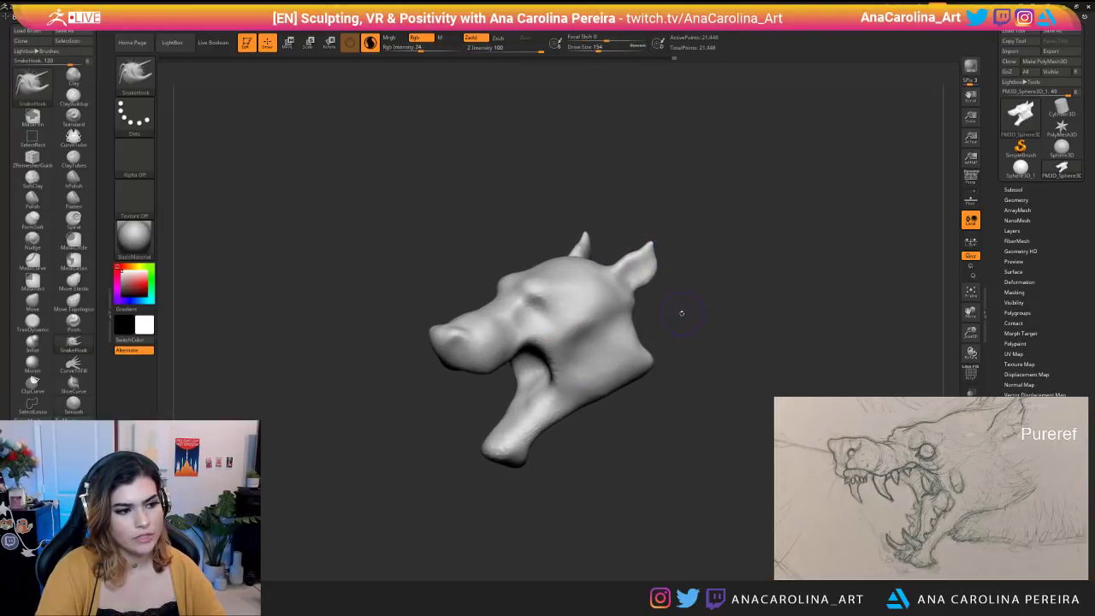
Deepen the mouth corner at the jaw hinge with SnakeHook at draw size 223.
{"action": "key", "text": "space"}
{"action": "mouse_move", "coordinate": [699, 356]}
{"action": "left_mouse_down"}
{"action": "mouse_move", "coordinate": [727, 341]}
{"action": "mouse_move", "coordinate": [727, 351]}
{"action": "left_mouse_up"}
{"action": "mouse_move", "coordinate": [727, 351]}
{"action": "left_mouse_down", "text": "alt"}
{"action": "mouse_move", "coordinate": [684, 394]}
{"action": "mouse_move", "coordinate": [697, 374]}
{"action": "mouse_move", "coordinate": [694, 416]}
{"action": "left_mouse_up", "text": "alt"}
{"action": "left_click_drag", "start_coordinate": [573, 369], "coordinate": [566, 390]}
{"action": "mouse_move", "coordinate": [694, 445]}
{"action": "left_mouse_down"}
{"action": "mouse_move", "coordinate": [703, 441]}
{"action": "mouse_move", "coordinate": [727, 479]}
{"action": "mouse_move", "coordinate": [730, 404]}
{"action": "mouse_move", "coordinate": [751, 505]}
{"action": "left_mouse_up"}
{"action": "mouse_move", "coordinate": [751, 505]}
{"action": "left_mouse_down"}
{"action": "mouse_move", "coordinate": [712, 508]}
{"action": "mouse_move", "coordinate": [770, 514]}
{"action": "left_mouse_up"}
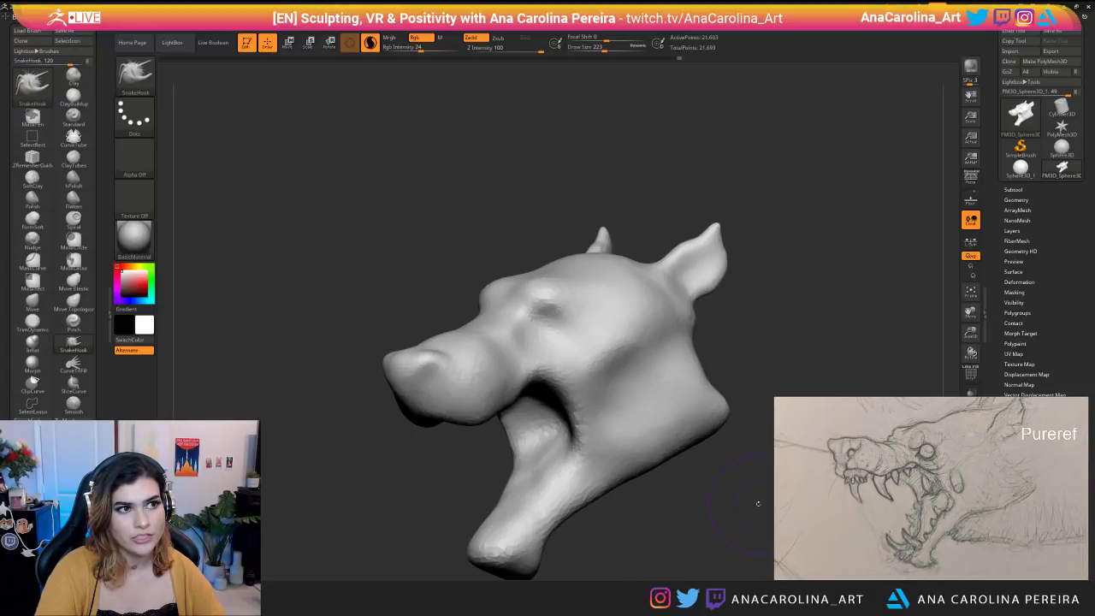
Start hollowing out the inside of the open mouth with the ClayBuildup brush.
{"action": "left_click_drag", "start_coordinate": [690, 492], "coordinate": [714, 471]}
{"action": "mouse_move", "coordinate": [714, 471]}
{"action": "left_mouse_down"}
{"action": "mouse_move", "coordinate": [727, 491]}
{"action": "mouse_move", "coordinate": [681, 502]}
{"action": "mouse_move", "coordinate": [688, 468]}
{"action": "left_mouse_up"}
{"action": "key", "text": "space"}
{"action": "mouse_move", "coordinate": [580, 420]}
{"action": "left_mouse_down"}
{"action": "mouse_move", "coordinate": [566, 419]}
{"action": "mouse_move", "coordinate": [604, 402]}
{"action": "mouse_move", "coordinate": [590, 426]}
{"action": "mouse_move", "coordinate": [674, 422]}
{"action": "mouse_move", "coordinate": [654, 440]}
{"action": "mouse_move", "coordinate": [633, 406]}
{"action": "mouse_move", "coordinate": [548, 445]}
{"action": "left_mouse_up"}
{"action": "key", "text": "backslash"}
{"action": "key", "text": "space"}
{"action": "key", "text": "b"}
{"action": "key", "text": "c"}
{"action": "key", "text": "b"}
{"action": "mouse_move", "coordinate": [612, 432]}
{"action": "left_mouse_down"}
{"action": "mouse_move", "coordinate": [631, 421]}
{"action": "mouse_move", "coordinate": [606, 411]}
{"action": "left_mouse_up"}
{"action": "key", "text": "space"}
{"action": "mouse_move", "coordinate": [522, 366]}
{"action": "left_mouse_down"}
{"action": "mouse_move", "coordinate": [516, 344]}
{"action": "mouse_move", "coordinate": [496, 341]}
{"action": "left_mouse_up"}
{"action": "mouse_move", "coordinate": [590, 395]}
{"action": "left_mouse_down"}
{"action": "mouse_move", "coordinate": [538, 437]}
{"action": "mouse_move", "coordinate": [591, 412]}
{"action": "left_mouse_up"}
{"action": "left_click_drag", "start_coordinate": [519, 352], "coordinate": [516, 327]}
{"action": "left_click_drag", "start_coordinate": [594, 409], "coordinate": [553, 381]}
Carve a deep channel along the lower jaw and into the back of the mouth with ClayBuildup at draw size 212.
{"action": "left_click_drag", "start_coordinate": [518, 316], "coordinate": [496, 280]}
{"action": "mouse_move", "coordinate": [564, 291]}
{"action": "left_mouse_down"}
{"action": "mouse_move", "coordinate": [590, 278]}
{"action": "mouse_move", "coordinate": [578, 259]}
{"action": "left_mouse_up"}
{"action": "mouse_move", "coordinate": [508, 267]}
{"action": "left_mouse_down"}
{"action": "mouse_move", "coordinate": [506, 291]}
{"action": "mouse_move", "coordinate": [511, 280]}
{"action": "left_mouse_up"}
{"action": "left_click_drag", "start_coordinate": [582, 247], "coordinate": [607, 247]}
{"action": "mouse_move", "coordinate": [547, 276]}
{"action": "left_mouse_down"}
{"action": "mouse_move", "coordinate": [523, 286]}
{"action": "mouse_move", "coordinate": [578, 297]}
{"action": "left_mouse_up"}
{"action": "right_click_drag", "start_coordinate": [531, 334], "coordinate": [561, 333]}
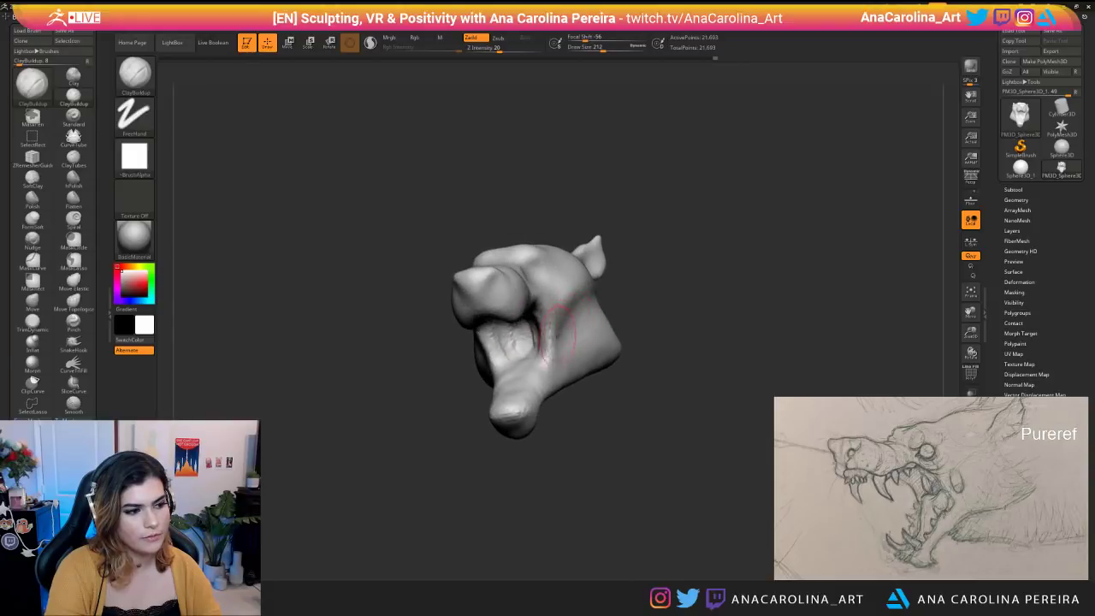
{"action": "mouse_move", "coordinate": [523, 366]}
{"action": "right_mouse_down"}
{"action": "mouse_move", "coordinate": [580, 415]}
{"action": "mouse_move", "coordinate": [513, 376]}
{"action": "right_mouse_up"}
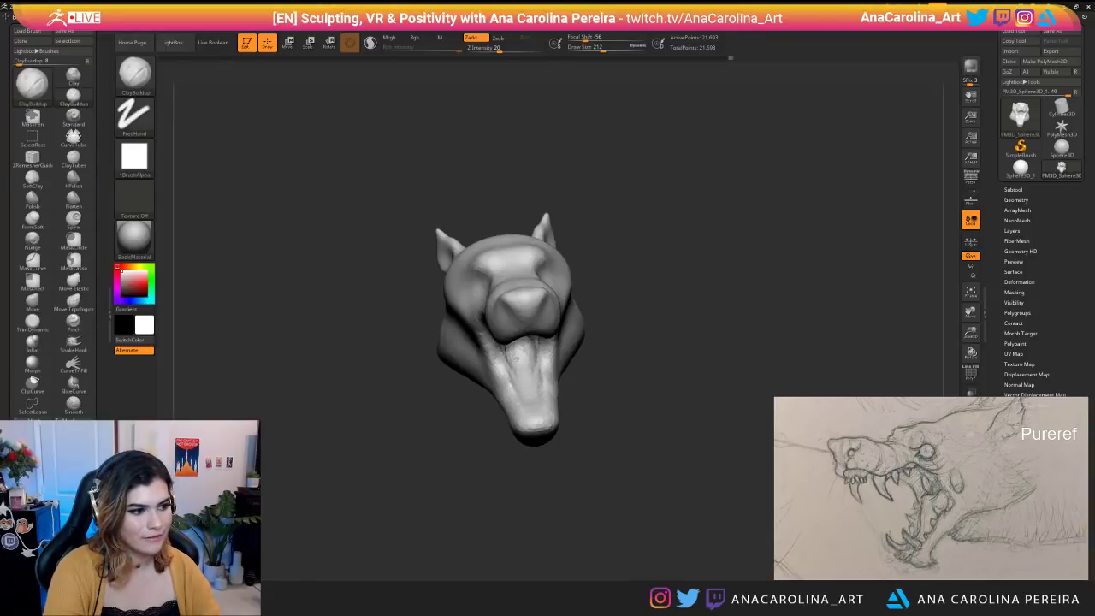
{"action": "mouse_move", "coordinate": [524, 378]}
{"action": "right_mouse_down"}
{"action": "mouse_move", "coordinate": [587, 386]}
{"action": "mouse_move", "coordinate": [547, 398]}
{"action": "mouse_move", "coordinate": [526, 366]}
{"action": "mouse_move", "coordinate": [560, 316]}
{"action": "mouse_move", "coordinate": [530, 295]}
{"action": "mouse_move", "coordinate": [504, 299]}
{"action": "mouse_move", "coordinate": [534, 312]}
{"action": "mouse_move", "coordinate": [526, 325]}
{"action": "right_mouse_up"}
{"action": "mouse_move", "coordinate": [590, 302]}
{"action": "right_mouse_down"}
{"action": "mouse_move", "coordinate": [655, 350]}
{"action": "mouse_move", "coordinate": [662, 371]}
{"action": "mouse_move", "coordinate": [633, 380]}
{"action": "mouse_move", "coordinate": [664, 480]}
{"action": "mouse_move", "coordinate": [678, 461]}
{"action": "right_mouse_up"}
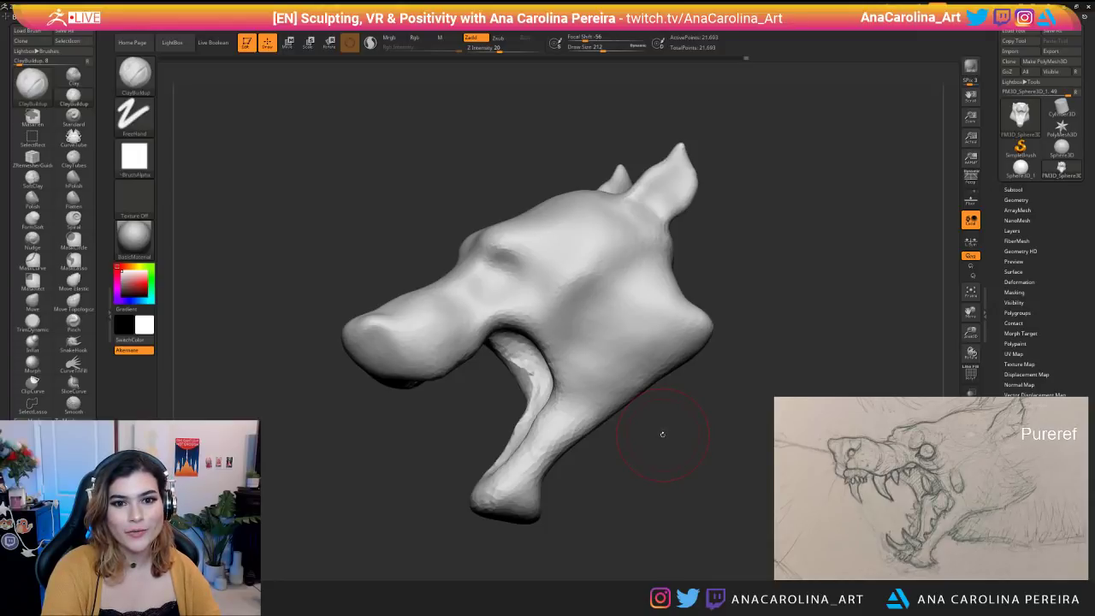
Hollow out the roof of the mouth and the throat from the front and below with ClayBuildup.
{"action": "mouse_move", "coordinate": [656, 441]}
{"action": "right_mouse_down"}
{"action": "mouse_move", "coordinate": [675, 433]}
{"action": "mouse_move", "coordinate": [622, 363]}
{"action": "mouse_move", "coordinate": [535, 352]}
{"action": "right_mouse_up"}
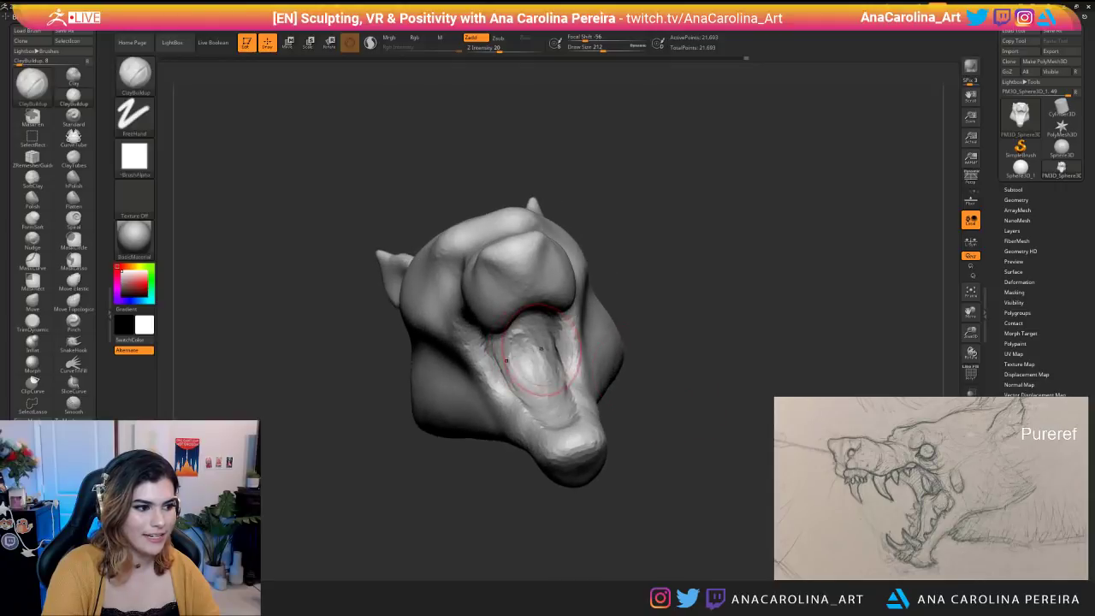
{"action": "mouse_move", "coordinate": [551, 328]}
{"action": "left_mouse_down", "text": "alt"}
{"action": "mouse_move", "coordinate": [556, 378]}
{"action": "mouse_move", "coordinate": [575, 394]}
{"action": "left_mouse_up", "text": "alt"}
{"action": "mouse_move", "coordinate": [575, 394]}
{"action": "right_mouse_down"}
{"action": "mouse_move", "coordinate": [525, 426]}
{"action": "mouse_move", "coordinate": [564, 419]}
{"action": "mouse_move", "coordinate": [572, 445]}
{"action": "mouse_move", "coordinate": [584, 313]}
{"action": "right_mouse_up"}
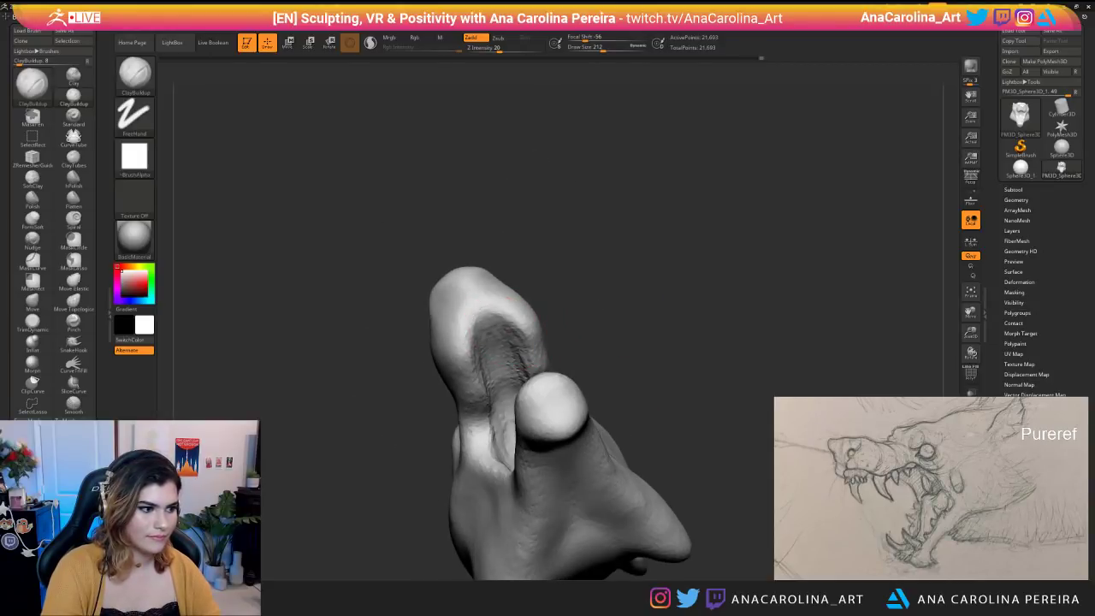
{"action": "right_click_drag", "start_coordinate": [493, 327], "coordinate": [513, 327]}
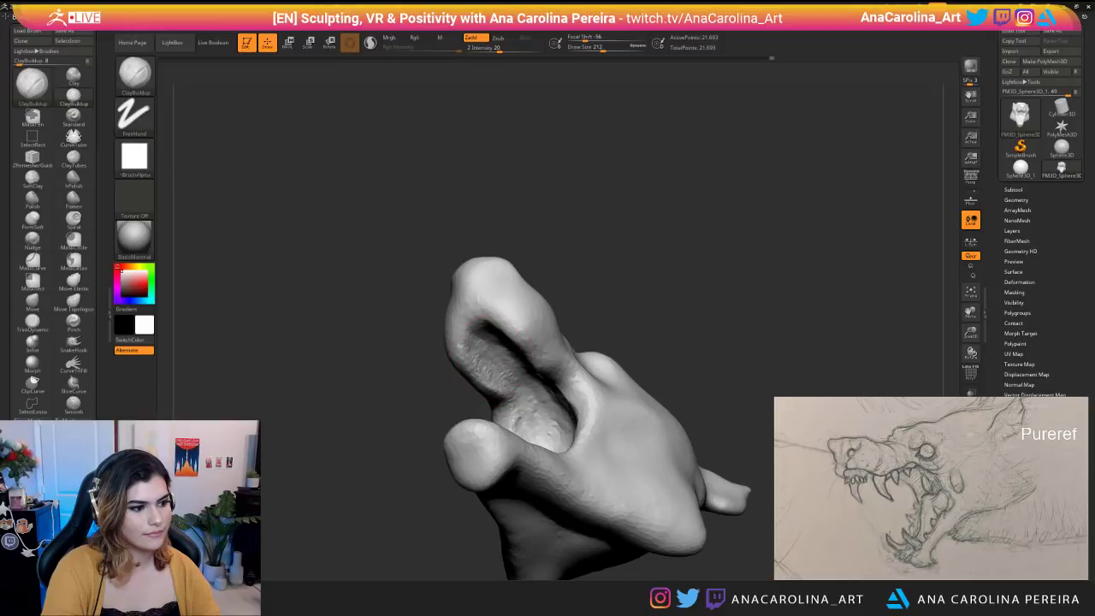
{"action": "right_click_drag", "start_coordinate": [533, 383], "coordinate": [550, 409]}
{"action": "left_click_drag", "start_coordinate": [534, 413], "coordinate": [546, 423]}
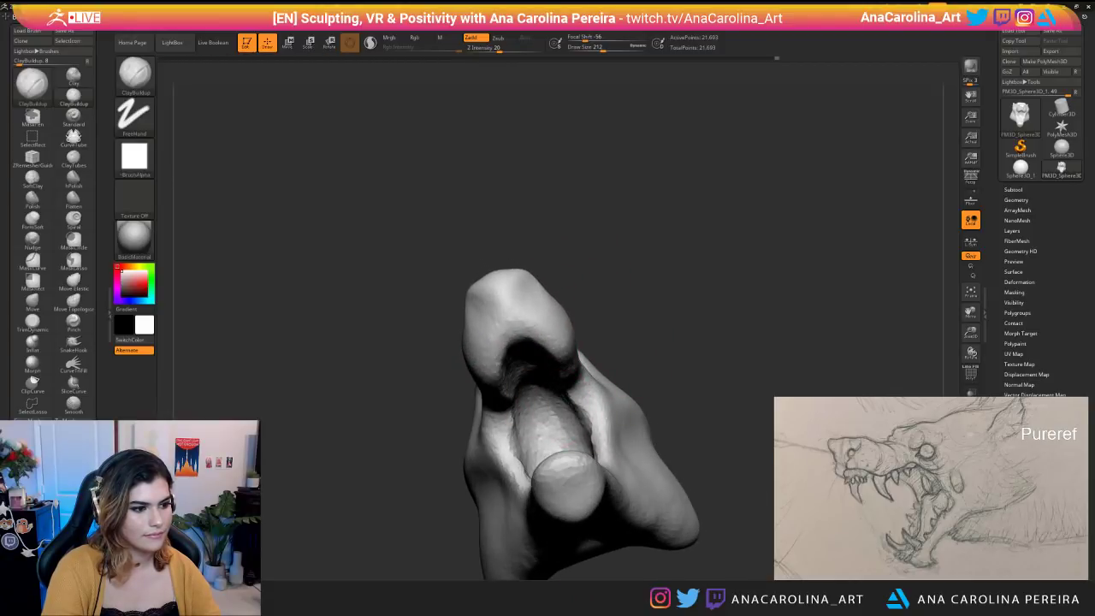
{"action": "mouse_move", "coordinate": [575, 381]}
{"action": "right_mouse_down"}
{"action": "mouse_move", "coordinate": [603, 387]}
{"action": "mouse_move", "coordinate": [590, 367]}
{"action": "right_mouse_up"}
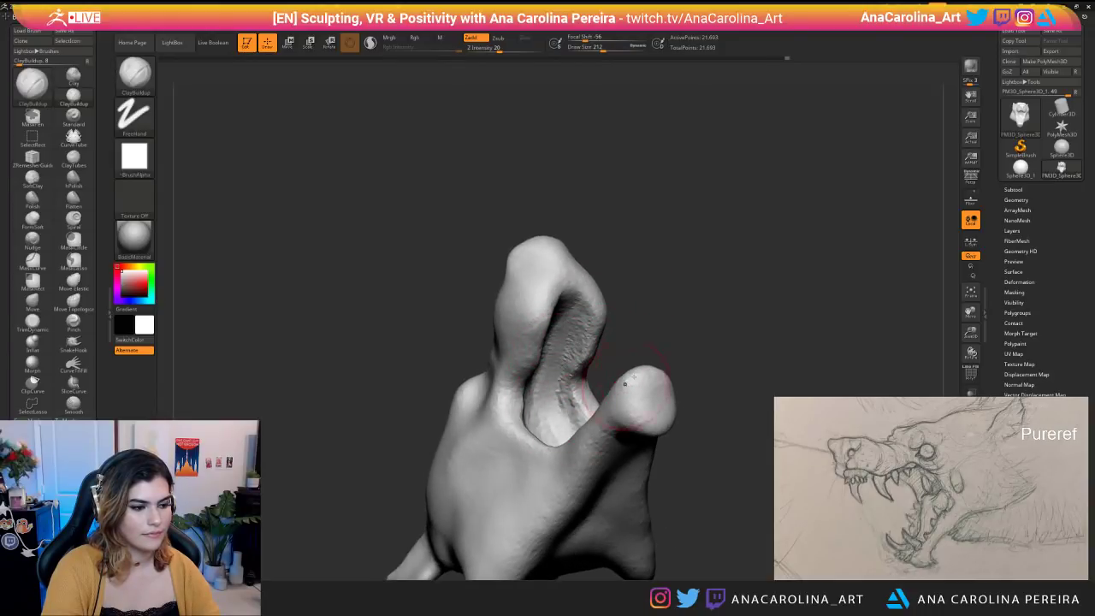
Carve the eye socket deeper beneath the brow ridge with ClayBuildup at draw size 212.
{"action": "mouse_move", "coordinate": [640, 354]}
{"action": "right_mouse_down"}
{"action": "mouse_move", "coordinate": [655, 366]}
{"action": "mouse_move", "coordinate": [655, 318]}
{"action": "mouse_move", "coordinate": [666, 363]}
{"action": "mouse_move", "coordinate": [634, 359]}
{"action": "right_mouse_up"}
{"action": "right_click_drag", "start_coordinate": [637, 312], "coordinate": [590, 321]}
{"action": "right_click_drag", "start_coordinate": [590, 321], "coordinate": [590, 274], "text": "ctrl"}
{"action": "mouse_move", "coordinate": [727, 343]}
{"action": "right_mouse_down"}
{"action": "mouse_move", "coordinate": [647, 349]}
{"action": "mouse_move", "coordinate": [652, 419]}
{"action": "right_mouse_up"}
{"action": "right_click_drag", "start_coordinate": [652, 419], "coordinate": [664, 451]}
{"action": "left_click_drag", "start_coordinate": [542, 282], "coordinate": [551, 276]}
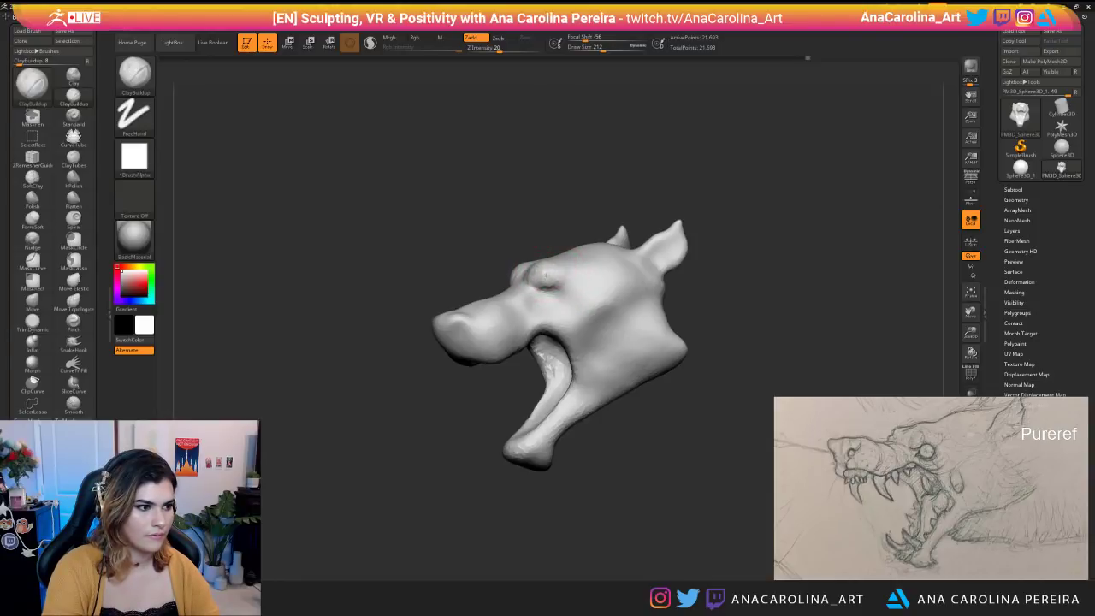
{"action": "left_click_drag", "start_coordinate": [550, 274], "coordinate": [571, 267]}
Carve a hollow behind the cheekbone on the side of the head with ClayBuildup at draw size 324.
{"action": "key", "text": "space"}
{"action": "mouse_move", "coordinate": [636, 315]}
{"action": "left_mouse_down"}
{"action": "mouse_move", "coordinate": [601, 323]}
{"action": "mouse_move", "coordinate": [627, 300]}
{"action": "left_mouse_up"}
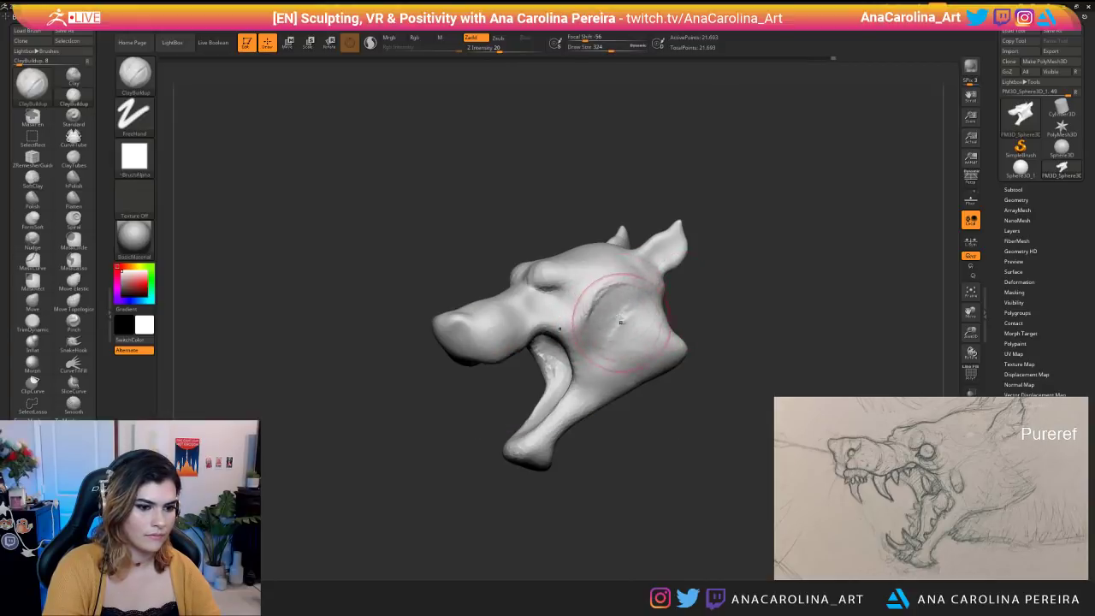
{"action": "mouse_move", "coordinate": [676, 432]}
{"action": "left_mouse_down"}
{"action": "mouse_move", "coordinate": [752, 411]}
{"action": "mouse_move", "coordinate": [643, 381]}
{"action": "mouse_move", "coordinate": [691, 377]}
{"action": "mouse_move", "coordinate": [654, 372]}
{"action": "mouse_move", "coordinate": [668, 366]}
{"action": "left_mouse_up"}
{"action": "mouse_move", "coordinate": [672, 272]}
{"action": "left_mouse_down"}
{"action": "mouse_move", "coordinate": [612, 262]}
{"action": "mouse_move", "coordinate": [609, 273]}
{"action": "left_mouse_up"}
{"action": "left_click_drag", "start_coordinate": [675, 282], "coordinate": [761, 284]}
{"action": "left_click_drag", "start_coordinate": [561, 261], "coordinate": [642, 252]}
Refine the cheek hollow and the side of the jaw with ClayBuildup at draw size 262.
{"action": "key", "text": "space"}
{"action": "left_click_drag", "start_coordinate": [574, 289], "coordinate": [571, 314]}
{"action": "left_click_drag", "start_coordinate": [643, 434], "coordinate": [573, 414]}
{"action": "key", "text": "space"}
{"action": "left_click_drag", "start_coordinate": [568, 414], "coordinate": [570, 414]}
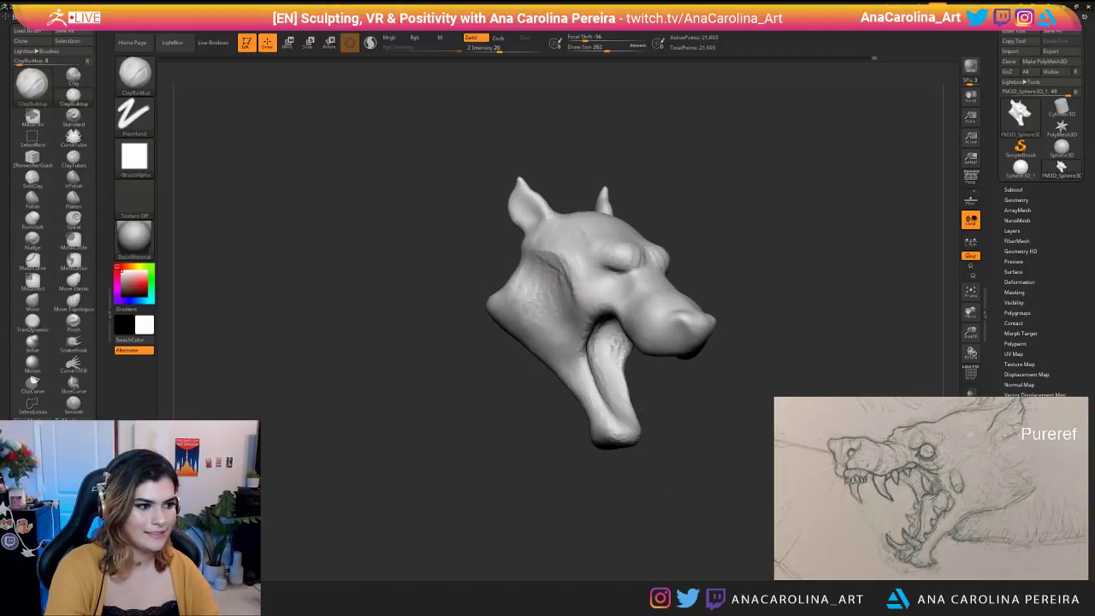
{"action": "left_click_drag", "start_coordinate": [561, 318], "coordinate": [574, 376]}
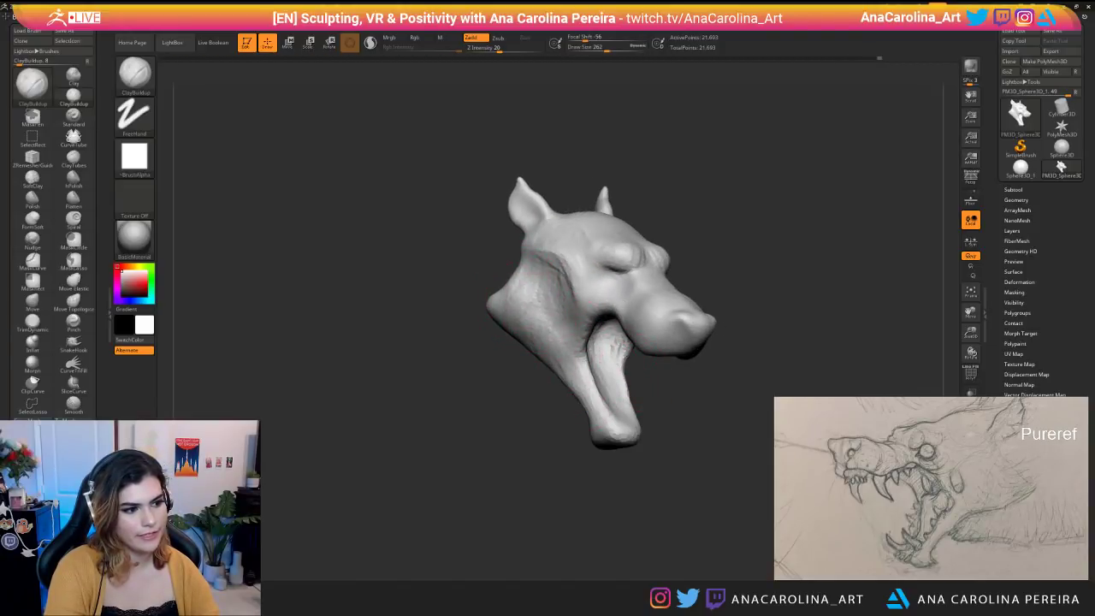
{"action": "mouse_move", "coordinate": [659, 402]}
{"action": "left_mouse_down"}
{"action": "mouse_move", "coordinate": [478, 373]}
{"action": "mouse_move", "coordinate": [528, 404]}
{"action": "mouse_move", "coordinate": [600, 414]}
{"action": "left_mouse_up"}
{"action": "left_click_drag", "start_coordinate": [724, 438], "coordinate": [681, 433]}
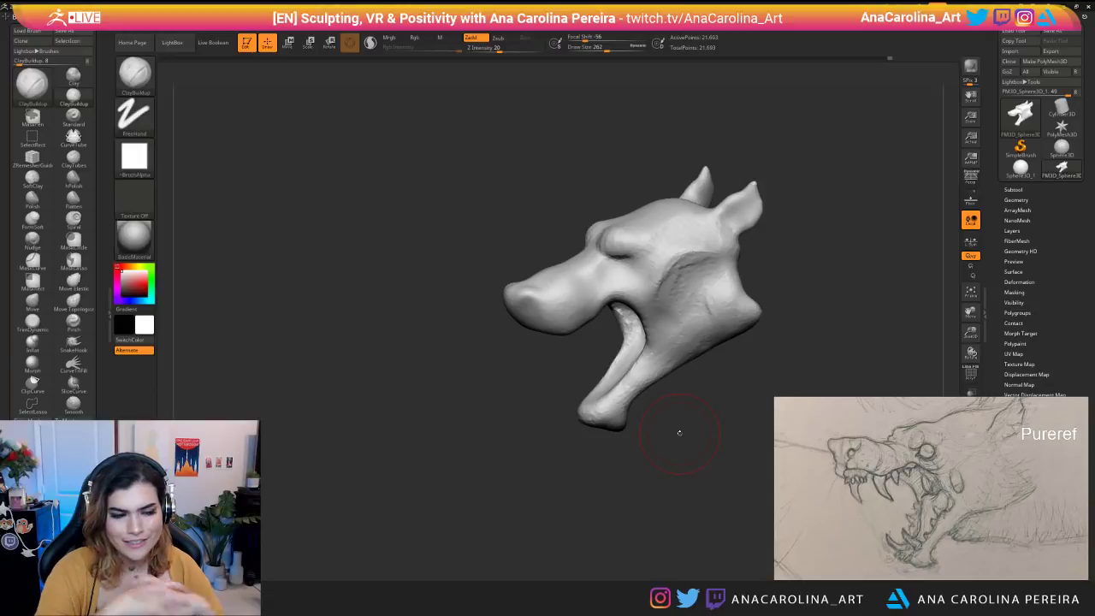
Carve the nostril into the side of the nose tip with ClayBuildup at draw size 94.
{"action": "mouse_move", "coordinate": [495, 480]}
{"action": "left_mouse_down"}
{"action": "mouse_move", "coordinate": [503, 471]}
{"action": "mouse_move", "coordinate": [488, 420]}
{"action": "mouse_move", "coordinate": [507, 501]}
{"action": "mouse_move", "coordinate": [547, 492]}
{"action": "left_mouse_up"}
{"action": "key", "text": "space"}
{"action": "left_click_drag", "start_coordinate": [672, 337], "coordinate": [660, 338]}
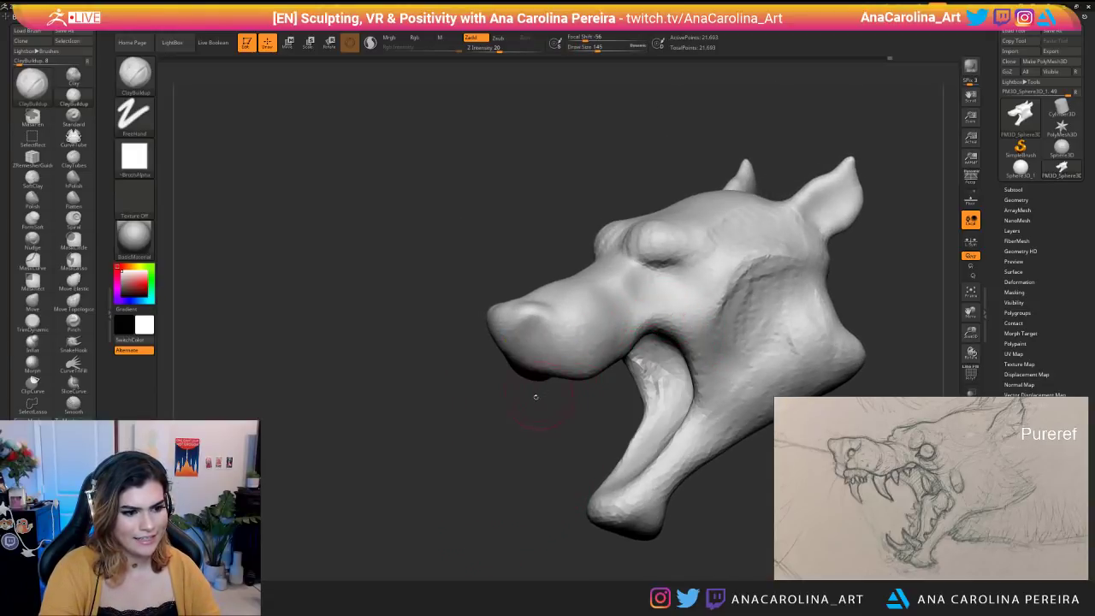
{"action": "left_click_drag", "start_coordinate": [550, 408], "coordinate": [558, 407]}
{"action": "key", "text": "space"}
{"action": "left_click_drag", "start_coordinate": [577, 311], "coordinate": [549, 307]}
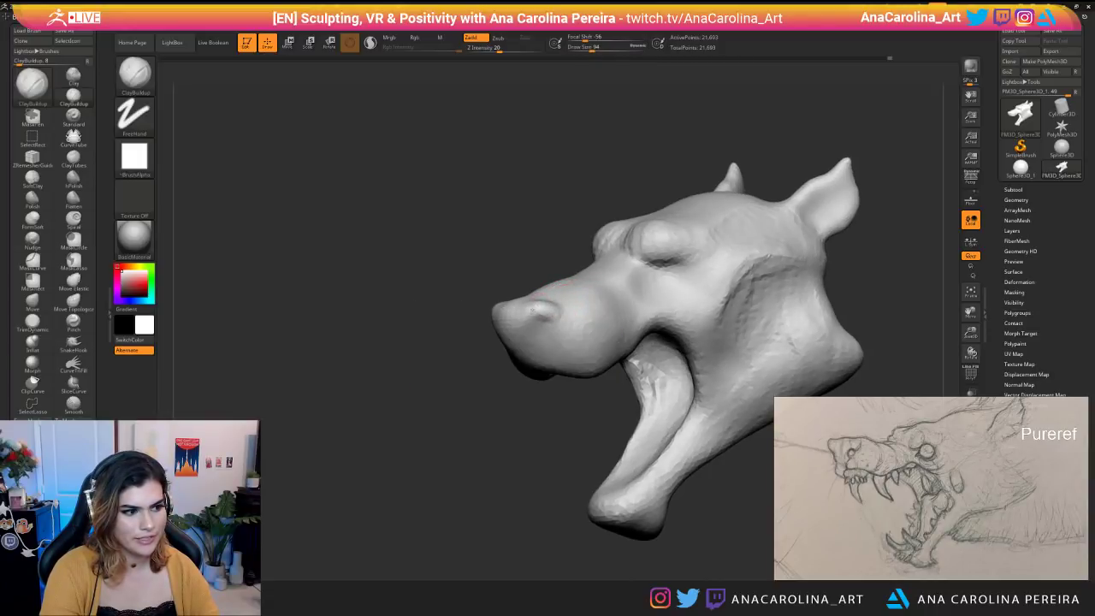
{"action": "left_click_drag", "start_coordinate": [489, 387], "coordinate": [515, 333]}
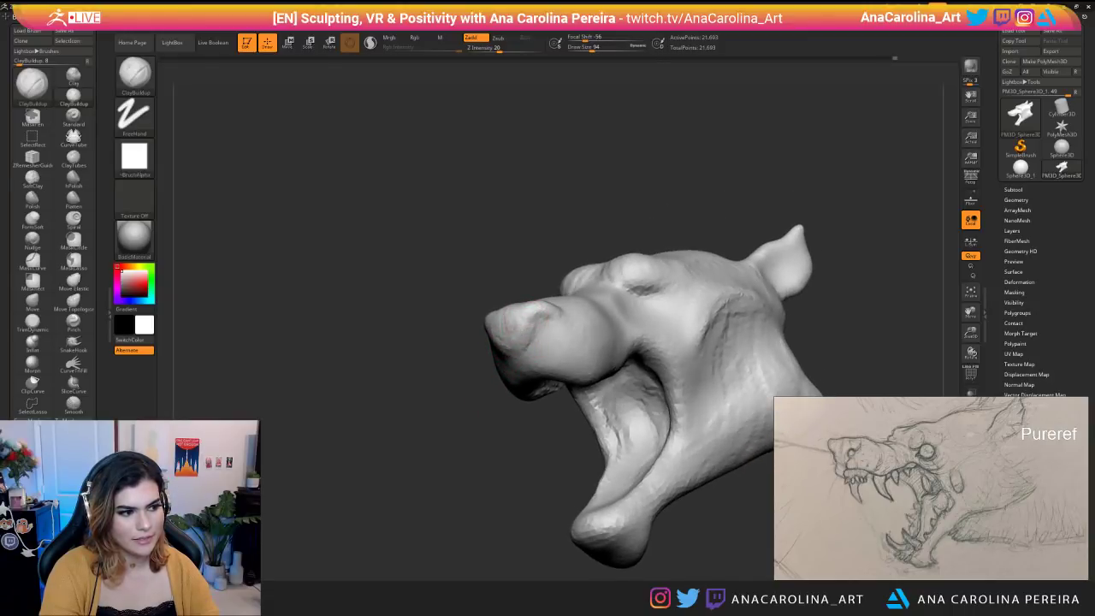
Deepen and define the nostrils around the nose tip with ClayBuildup at draw size 77.
{"action": "key", "text": "space"}
{"action": "left_click_drag", "start_coordinate": [545, 322], "coordinate": [541, 322]}
{"action": "key", "text": "space"}
{"action": "left_click_drag", "start_coordinate": [469, 335], "coordinate": [542, 296]}
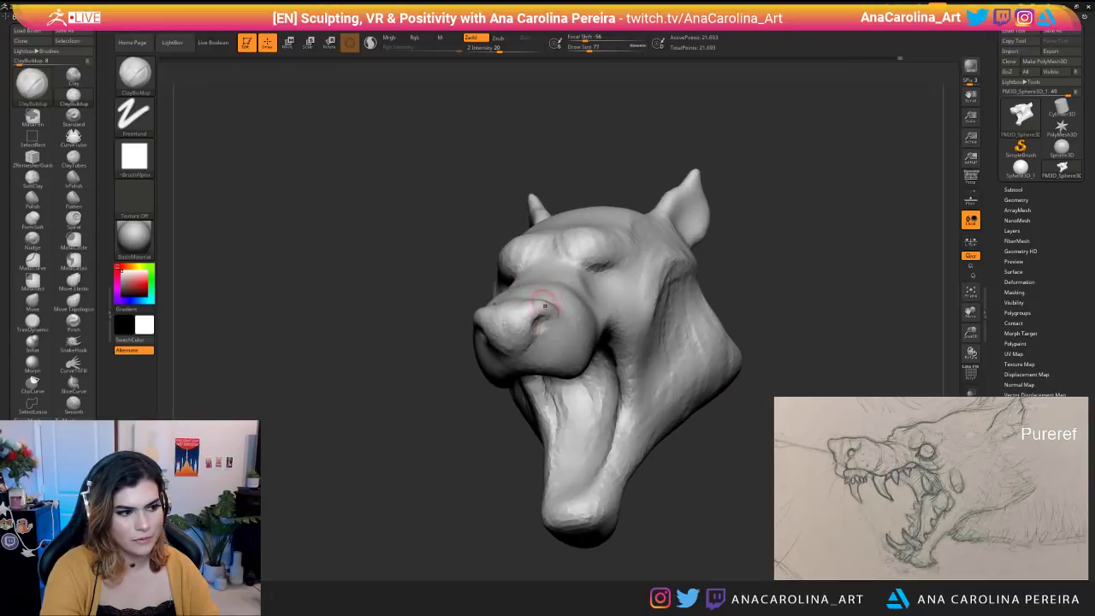
Shape the front of the muzzle and the upper lip below the nose with ClayBuildup at draw size 128.
{"action": "left_click_drag", "start_coordinate": [500, 403], "coordinate": [443, 409]}
{"action": "key", "text": "space"}
{"action": "left_click_drag", "start_coordinate": [538, 360], "coordinate": [541, 361]}
{"action": "mouse_move", "coordinate": [467, 413]}
{"action": "left_mouse_down"}
{"action": "mouse_move", "coordinate": [536, 364]}
{"action": "mouse_move", "coordinate": [568, 356]}
{"action": "mouse_move", "coordinate": [538, 353]}
{"action": "left_mouse_up"}
{"action": "key", "text": "space"}
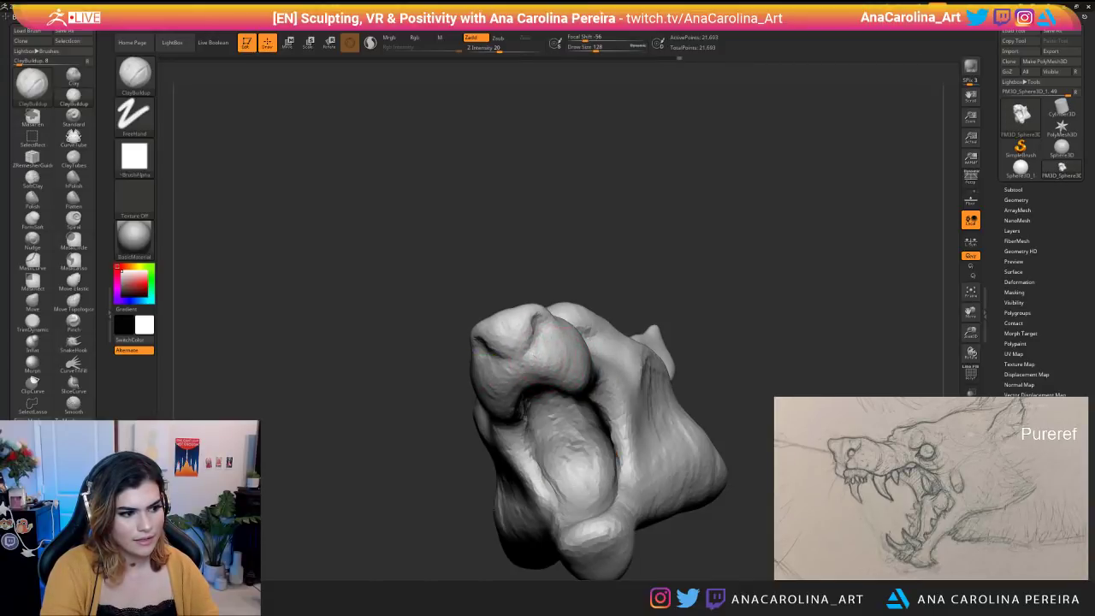
Build up the sides of the muzzle behind the nostrils with ClayBuildup at larger draw sizes.
{"action": "mouse_move", "coordinate": [609, 256]}
{"action": "left_mouse_down"}
{"action": "mouse_move", "coordinate": [564, 285]}
{"action": "mouse_move", "coordinate": [538, 275]}
{"action": "left_mouse_up"}
{"action": "key", "text": "space"}
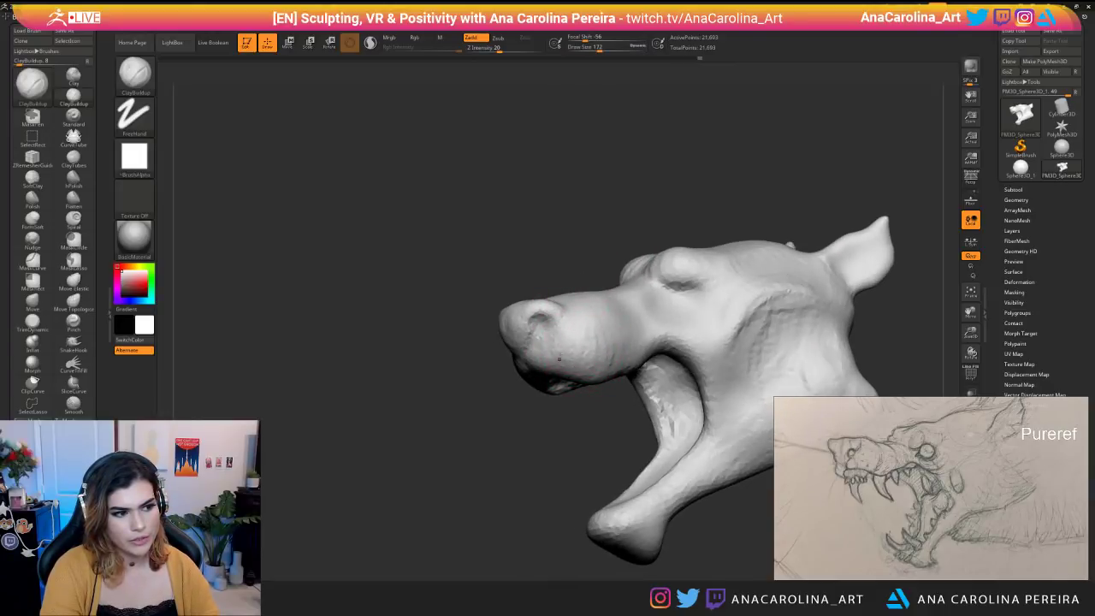
{"action": "left_click_drag", "start_coordinate": [597, 427], "coordinate": [521, 376]}
{"action": "key", "text": "space"}
{"action": "left_click_drag", "start_coordinate": [530, 318], "coordinate": [553, 318]}
{"action": "right_click_drag", "start_coordinate": [553, 302], "coordinate": [542, 310]}
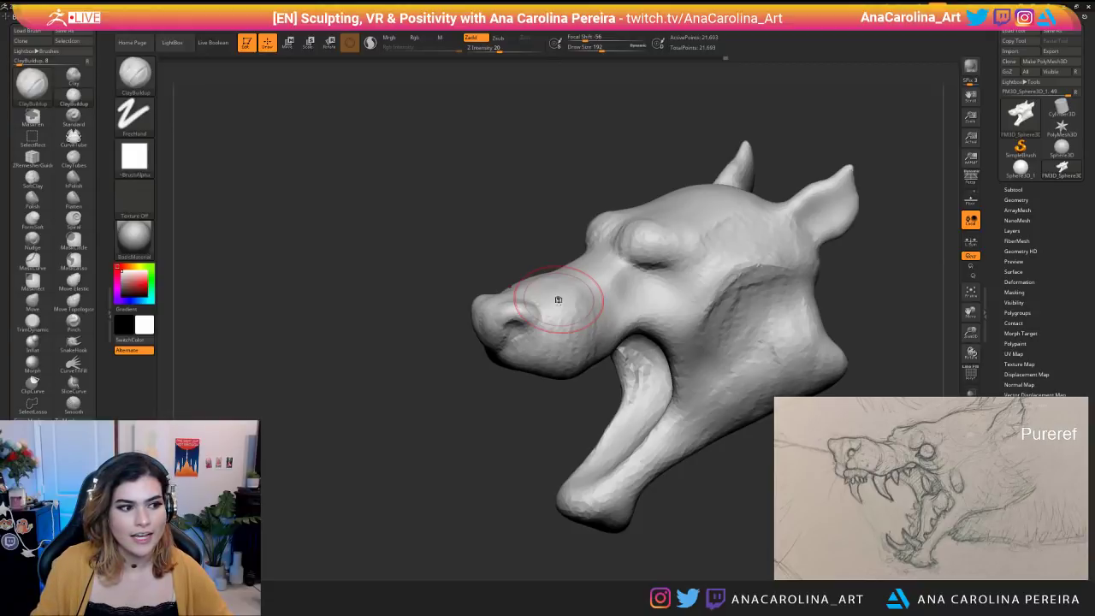
Separate the nose from the muzzle by working the top and sides with ClayBuildup at draw size 154.
{"action": "mouse_move", "coordinate": [558, 300]}
{"action": "right_mouse_down"}
{"action": "mouse_move", "coordinate": [621, 231]}
{"action": "mouse_move", "coordinate": [783, 235]}
{"action": "mouse_move", "coordinate": [761, 237]}
{"action": "right_mouse_up"}
{"action": "key", "text": "space"}
{"action": "left_click_drag", "start_coordinate": [646, 229], "coordinate": [640, 229]}
{"action": "right_click_drag", "start_coordinate": [736, 257], "coordinate": [598, 261]}
{"action": "mouse_move", "coordinate": [544, 313]}
{"action": "left_mouse_down"}
{"action": "mouse_move", "coordinate": [549, 321]}
{"action": "mouse_move", "coordinate": [555, 304]}
{"action": "mouse_move", "coordinate": [565, 322]}
{"action": "mouse_move", "coordinate": [571, 310]}
{"action": "mouse_move", "coordinate": [568, 332]}
{"action": "mouse_move", "coordinate": [549, 315]}
{"action": "left_mouse_up"}
{"action": "mouse_move", "coordinate": [582, 206]}
{"action": "right_mouse_down"}
{"action": "mouse_move", "coordinate": [560, 209]}
{"action": "mouse_move", "coordinate": [530, 252]}
{"action": "right_mouse_up"}
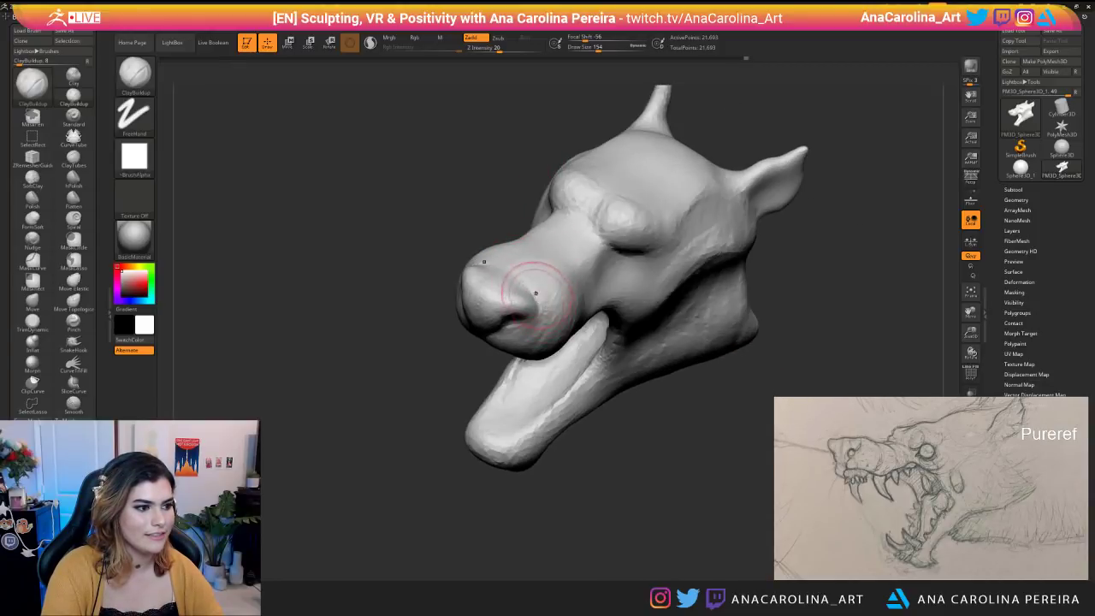
Fill out the upper lip and muzzle sides around the nose with ClayBuildup at draw size 154.
{"action": "left_click_drag", "start_coordinate": [556, 301], "coordinate": [571, 289]}
{"action": "mouse_move", "coordinate": [667, 438]}
{"action": "right_mouse_down"}
{"action": "mouse_move", "coordinate": [540, 347]}
{"action": "mouse_move", "coordinate": [537, 398]}
{"action": "mouse_move", "coordinate": [550, 387]}
{"action": "mouse_move", "coordinate": [523, 344]}
{"action": "mouse_move", "coordinate": [566, 266]}
{"action": "mouse_move", "coordinate": [556, 248]}
{"action": "mouse_move", "coordinate": [518, 299]}
{"action": "right_mouse_up"}
{"action": "mouse_move", "coordinate": [528, 329]}
{"action": "left_mouse_down"}
{"action": "mouse_move", "coordinate": [541, 363]}
{"action": "mouse_move", "coordinate": [578, 395]}
{"action": "left_mouse_up"}
{"action": "mouse_move", "coordinate": [576, 287]}
{"action": "right_mouse_down"}
{"action": "mouse_move", "coordinate": [756, 375]}
{"action": "mouse_move", "coordinate": [749, 343]}
{"action": "mouse_move", "coordinate": [689, 360]}
{"action": "mouse_move", "coordinate": [708, 456]}
{"action": "mouse_move", "coordinate": [671, 464]}
{"action": "right_mouse_up"}
{"action": "right_click_drag", "start_coordinate": [673, 422], "coordinate": [671, 422], "text": "alt"}
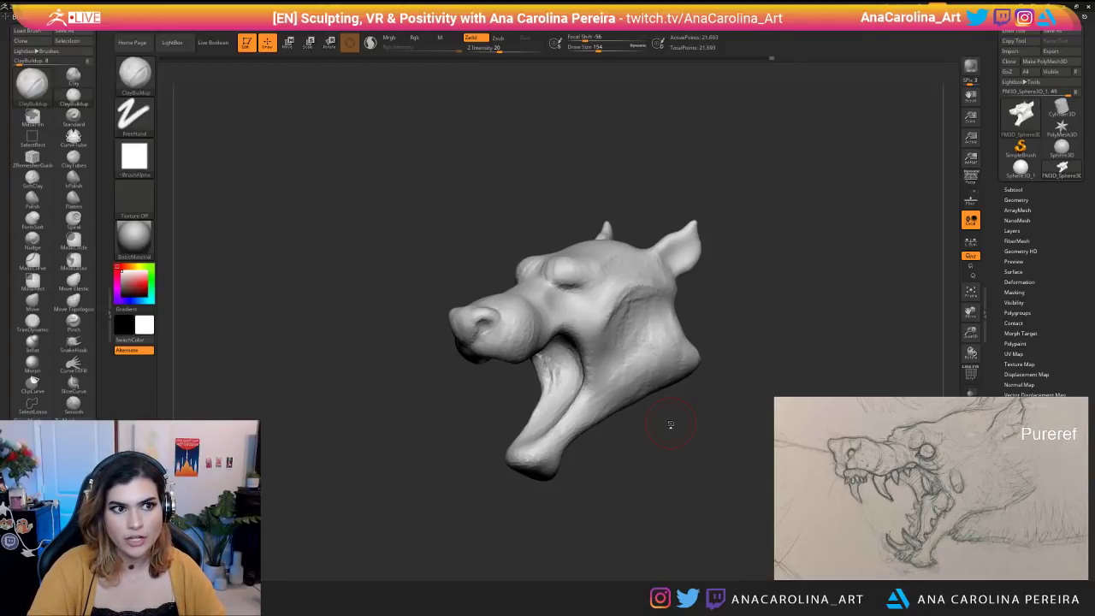
{"action": "left_click_drag", "start_coordinate": [547, 522], "coordinate": [443, 542]}
{"action": "mouse_move", "coordinate": [501, 439]}
{"action": "left_mouse_down", "text": "alt"}
{"action": "mouse_move", "coordinate": [494, 454]}
{"action": "mouse_move", "coordinate": [512, 445]}
{"action": "left_mouse_up", "text": "alt"}
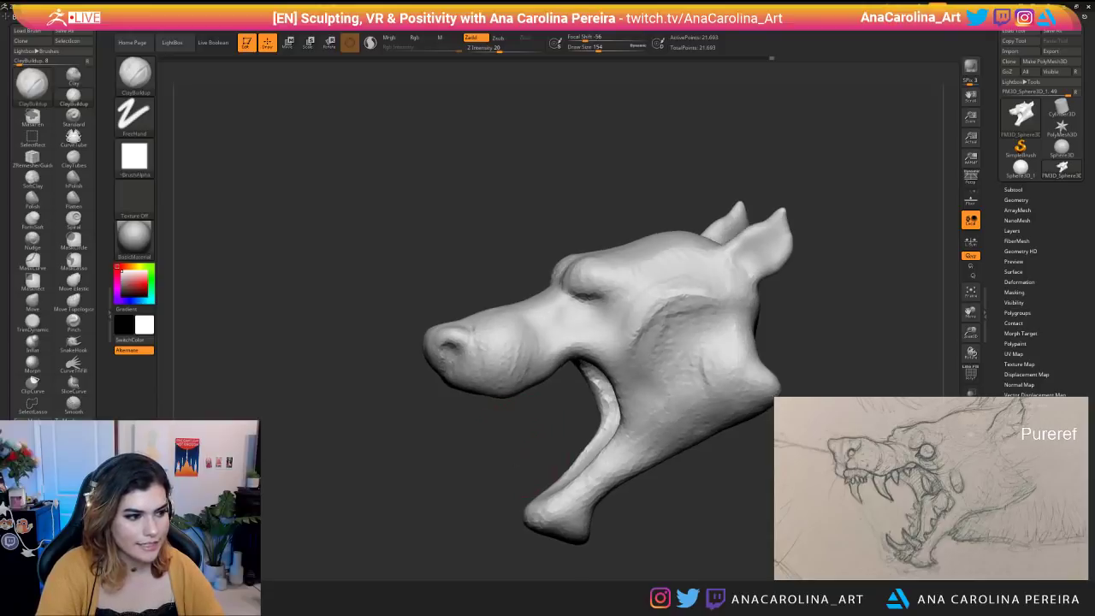
Reshape the muzzle's side profile with the SnakeHook brush at draw size 422.
{"action": "key", "text": "b"}
{"action": "key", "text": "s"}
{"action": "key", "text": "h"}
{"action": "key", "text": "space"}
{"action": "mouse_move", "coordinate": [516, 373]}
{"action": "left_mouse_down"}
{"action": "mouse_move", "coordinate": [526, 372]}
{"action": "mouse_move", "coordinate": [522, 358]}
{"action": "left_mouse_up"}
{"action": "key", "text": "space"}
{"action": "right_click_drag", "start_coordinate": [518, 382], "coordinate": [484, 374], "text": "shift"}
{"action": "key", "text": "space"}
{"action": "mouse_move", "coordinate": [470, 343]}
{"action": "left_mouse_down"}
{"action": "mouse_move", "coordinate": [478, 344]}
{"action": "mouse_move", "coordinate": [453, 342]}
{"action": "mouse_move", "coordinate": [471, 334]}
{"action": "left_mouse_up"}
{"action": "key", "text": "space"}
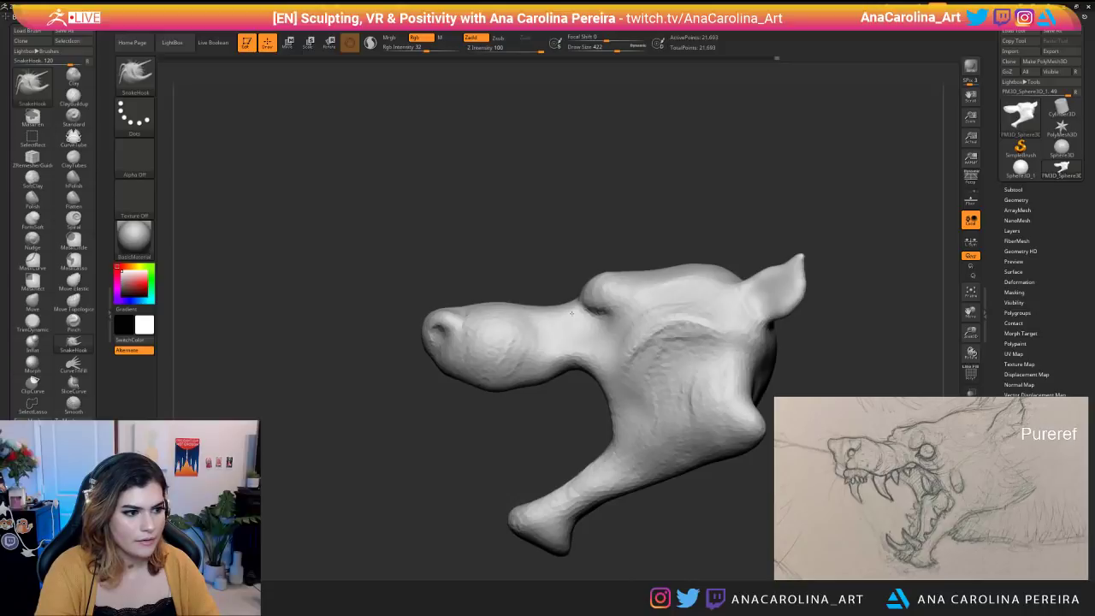
Adjust and smooth the mouth corner at the jaw hinge with SnakeHook at draw size 217.
{"action": "key", "text": "space"}
{"action": "mouse_move", "coordinate": [575, 350]}
{"action": "left_mouse_down"}
{"action": "mouse_move", "coordinate": [581, 385]}
{"action": "mouse_move", "coordinate": [604, 406]}
{"action": "mouse_move", "coordinate": [594, 385]}
{"action": "left_mouse_up"}
{"action": "left_click_drag", "start_coordinate": [504, 416], "coordinate": [626, 418]}
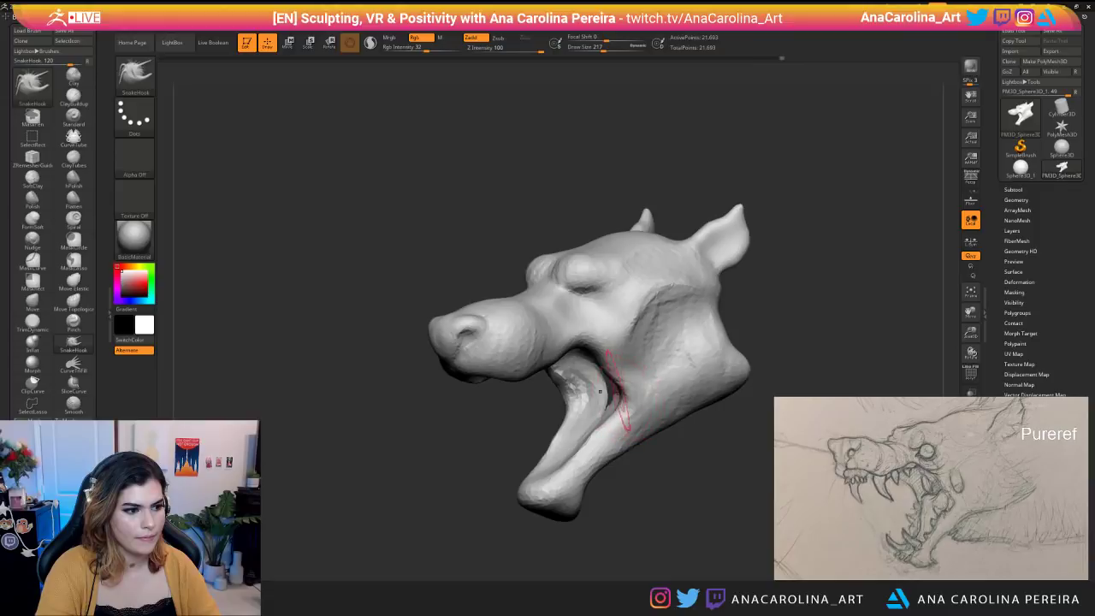
{"action": "left_click_drag", "start_coordinate": [598, 364], "coordinate": [617, 380], "text": "shift"}
{"action": "left_click_drag", "start_coordinate": [483, 419], "coordinate": [553, 402]}
{"action": "mouse_move", "coordinate": [676, 462]}
{"action": "left_mouse_down"}
{"action": "mouse_move", "coordinate": [599, 454]}
{"action": "mouse_move", "coordinate": [530, 393]}
{"action": "left_mouse_up"}
{"action": "left_click_drag", "start_coordinate": [531, 462], "coordinate": [462, 458]}
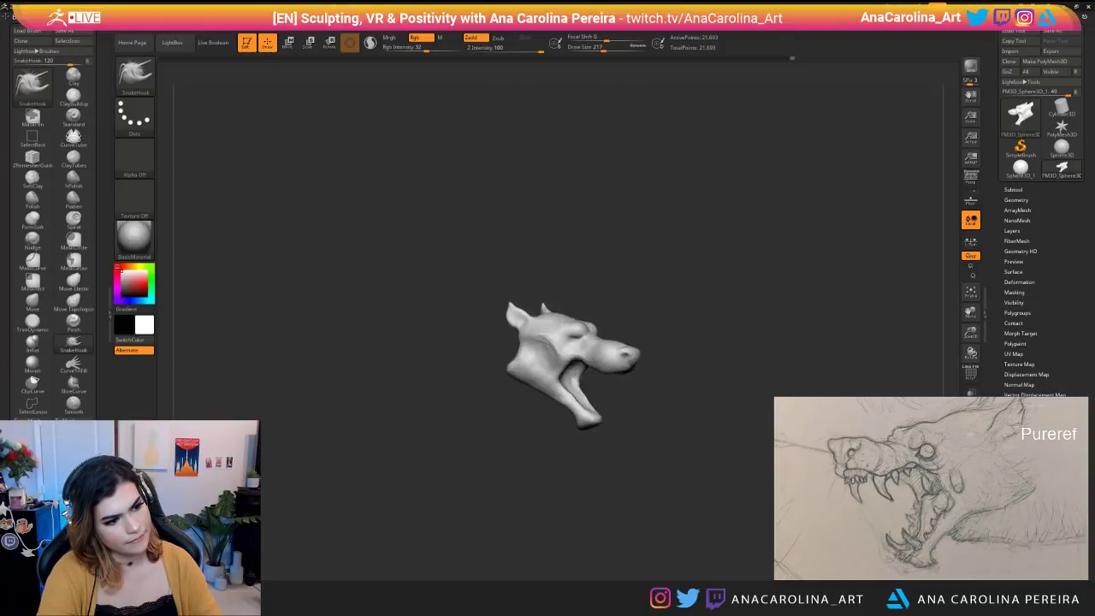
Reshape the underside of the lower jaw with SnakeHook and smooth the inside of the jaw at draw size 197.
{"action": "left_click_drag", "start_coordinate": [598, 410], "coordinate": [650, 456], "text": "alt"}
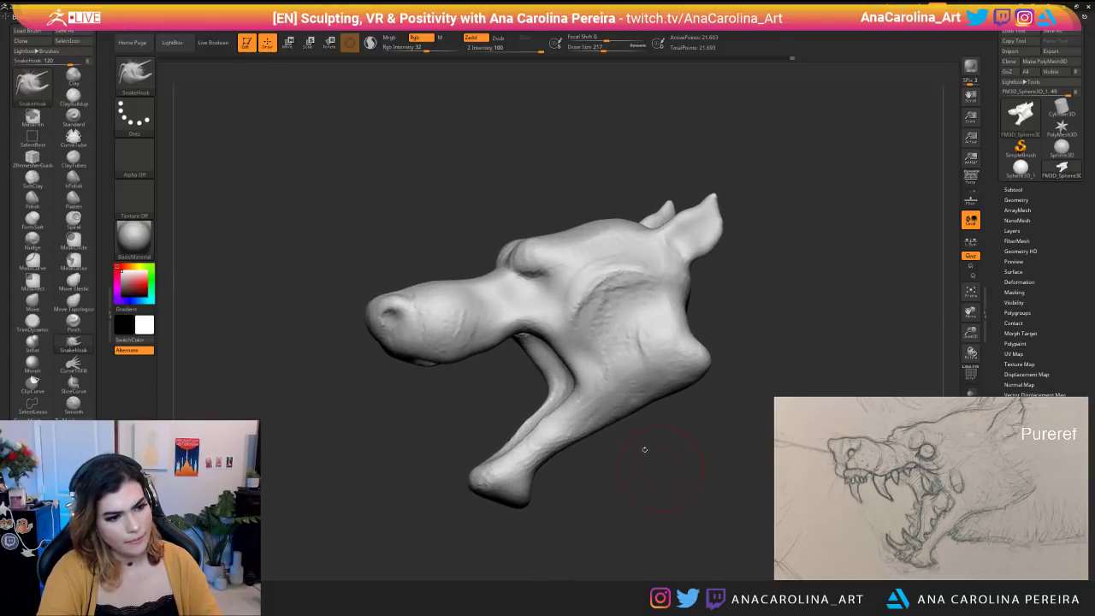
{"action": "key", "text": "]"}
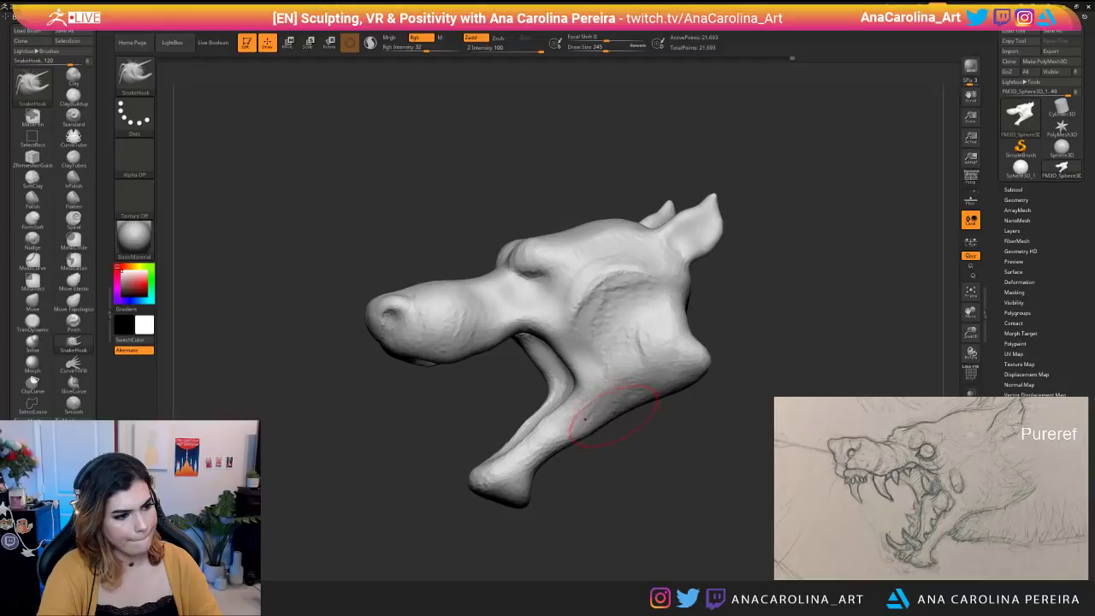
{"action": "left_click_drag", "start_coordinate": [668, 405], "coordinate": [731, 420]}
{"action": "mouse_move", "coordinate": [676, 504]}
{"action": "left_mouse_down", "text": "alt"}
{"action": "mouse_move", "coordinate": [666, 466]}
{"action": "mouse_move", "coordinate": [728, 514]}
{"action": "mouse_move", "coordinate": [684, 532]}
{"action": "mouse_move", "coordinate": [659, 466]}
{"action": "mouse_move", "coordinate": [709, 462]}
{"action": "left_mouse_up", "text": "alt"}
{"action": "key", "text": "space"}
{"action": "mouse_move", "coordinate": [725, 462]}
{"action": "left_mouse_down"}
{"action": "mouse_move", "coordinate": [674, 410]}
{"action": "mouse_move", "coordinate": [691, 405]}
{"action": "mouse_move", "coordinate": [655, 376]}
{"action": "mouse_move", "coordinate": [656, 400]}
{"action": "mouse_move", "coordinate": [676, 414]}
{"action": "left_mouse_up"}
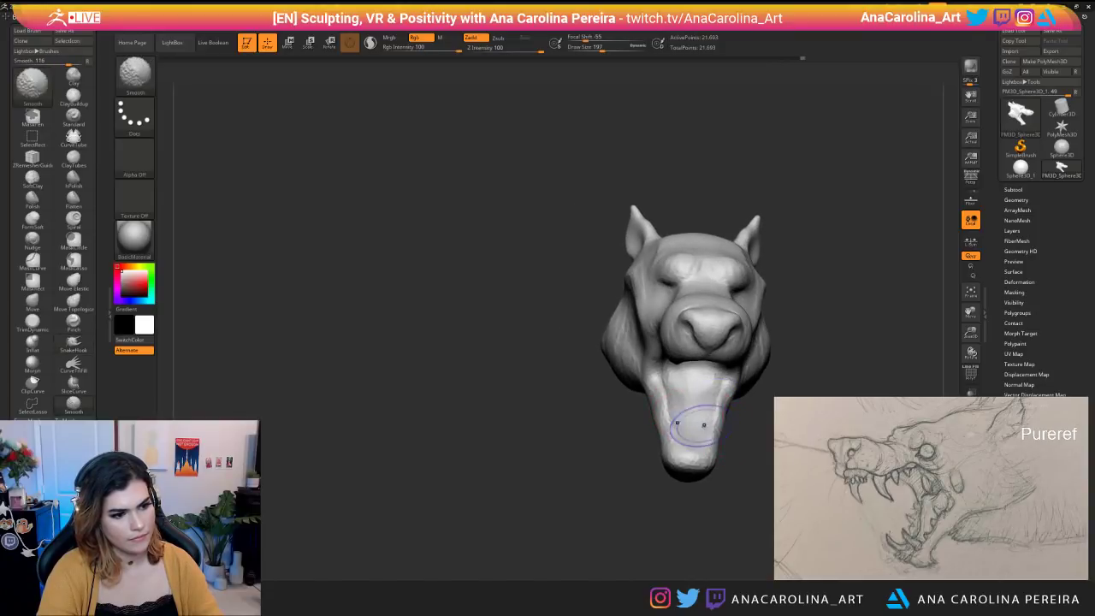
{"action": "left_click_drag", "start_coordinate": [726, 457], "coordinate": [618, 516]}
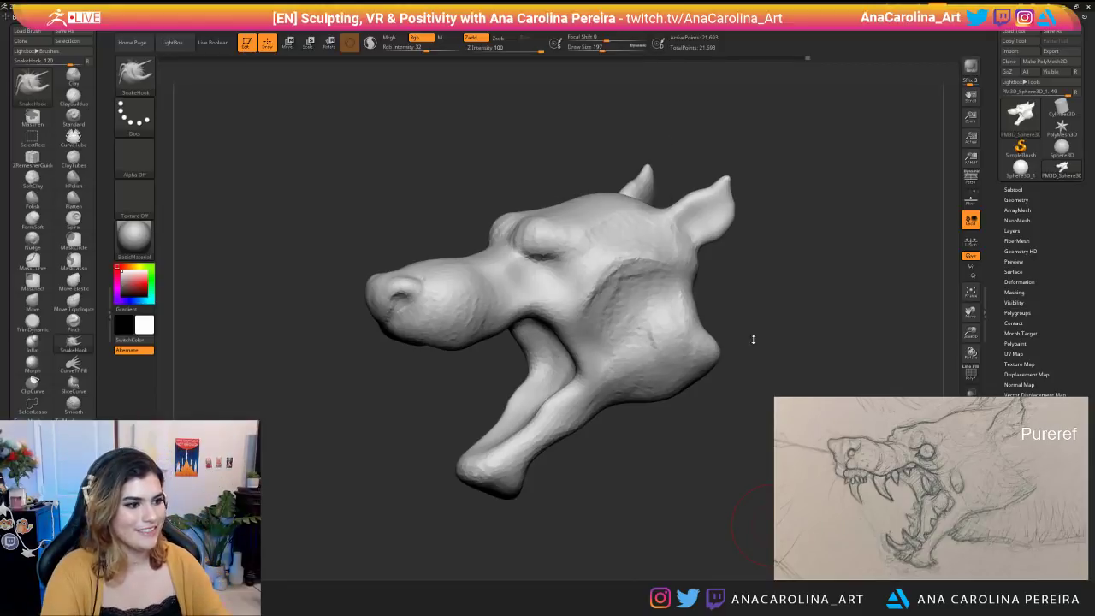
Pull a neck stub out of the back of the head with SnakeHook at draw size 468.
{"action": "left_click_drag", "start_coordinate": [354, 430], "coordinate": [402, 413]}
{"action": "left_click_drag", "start_coordinate": [617, 150], "coordinate": [571, 207]}
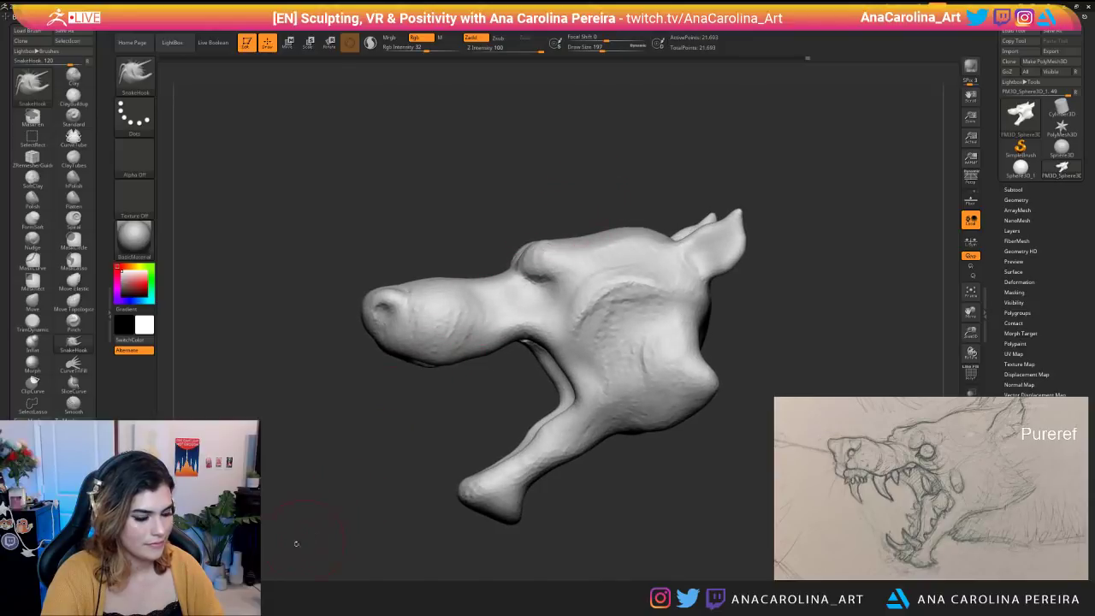
{"action": "key", "text": "b"}
{"action": "key", "text": "s"}
{"action": "key", "text": "h"}
{"action": "left_click_drag", "start_coordinate": [454, 535], "coordinate": [590, 479]}
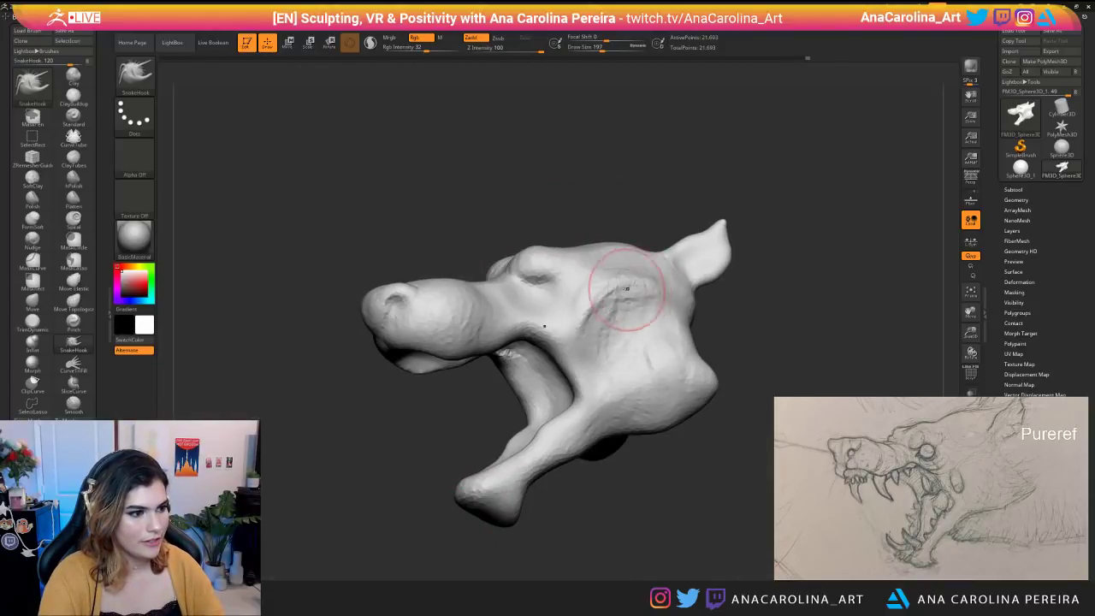
{"action": "right_click_drag", "start_coordinate": [630, 289], "coordinate": [556, 279]}
{"action": "key", "text": "space"}
{"action": "left_click_drag", "start_coordinate": [614, 219], "coordinate": [641, 220]}
{"action": "mouse_move", "coordinate": [780, 218]}
{"action": "left_mouse_down", "text": "alt"}
{"action": "mouse_move", "coordinate": [685, 197]}
{"action": "mouse_move", "coordinate": [640, 249]}
{"action": "mouse_move", "coordinate": [664, 246]}
{"action": "mouse_move", "coordinate": [632, 217]}
{"action": "left_mouse_up", "text": "alt"}
{"action": "mouse_move", "coordinate": [660, 300]}
{"action": "left_mouse_down"}
{"action": "mouse_move", "coordinate": [713, 293]}
{"action": "mouse_move", "coordinate": [682, 251]}
{"action": "mouse_move", "coordinate": [762, 249]}
{"action": "mouse_move", "coordinate": [823, 272]}
{"action": "mouse_move", "coordinate": [645, 318]}
{"action": "mouse_move", "coordinate": [655, 330]}
{"action": "mouse_move", "coordinate": [617, 325]}
{"action": "mouse_move", "coordinate": [665, 319]}
{"action": "mouse_move", "coordinate": [605, 312]}
{"action": "mouse_move", "coordinate": [605, 292]}
{"action": "mouse_move", "coordinate": [572, 259]}
{"action": "left_mouse_up"}
{"action": "key", "text": "space"}
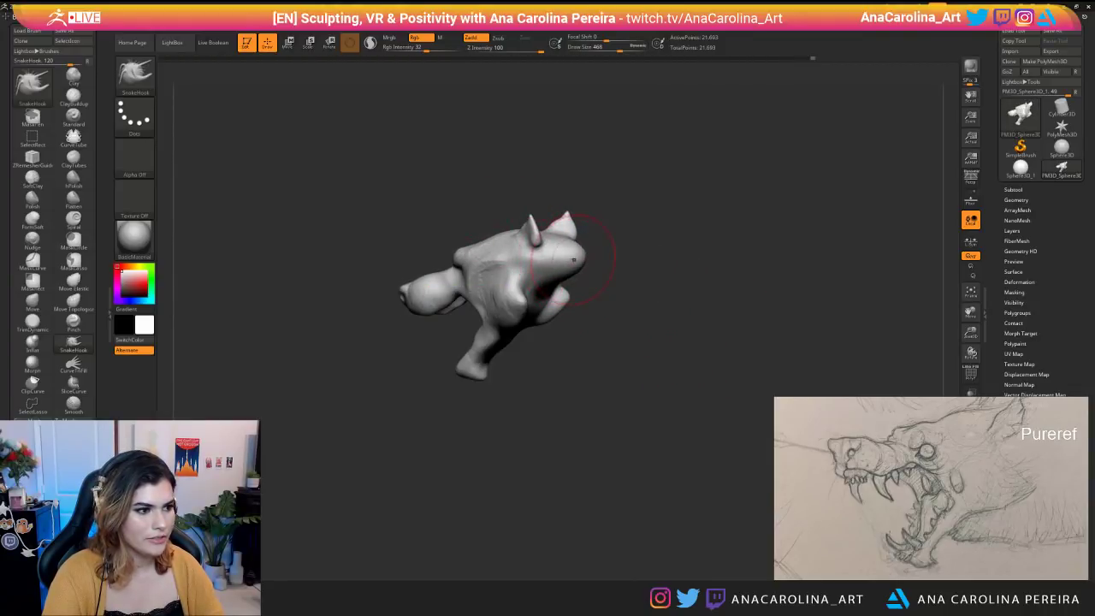
Lengthen and widen the neck stub behind the ears and jaw with SnakeHook.
{"action": "left_click_drag", "start_coordinate": [590, 301], "coordinate": [637, 300]}
{"action": "mouse_move", "coordinate": [571, 319]}
{"action": "left_mouse_down"}
{"action": "mouse_move", "coordinate": [560, 304]}
{"action": "mouse_move", "coordinate": [570, 298]}
{"action": "mouse_move", "coordinate": [568, 313]}
{"action": "mouse_move", "coordinate": [635, 312]}
{"action": "left_mouse_up"}
{"action": "left_click_drag", "start_coordinate": [531, 325], "coordinate": [612, 272]}
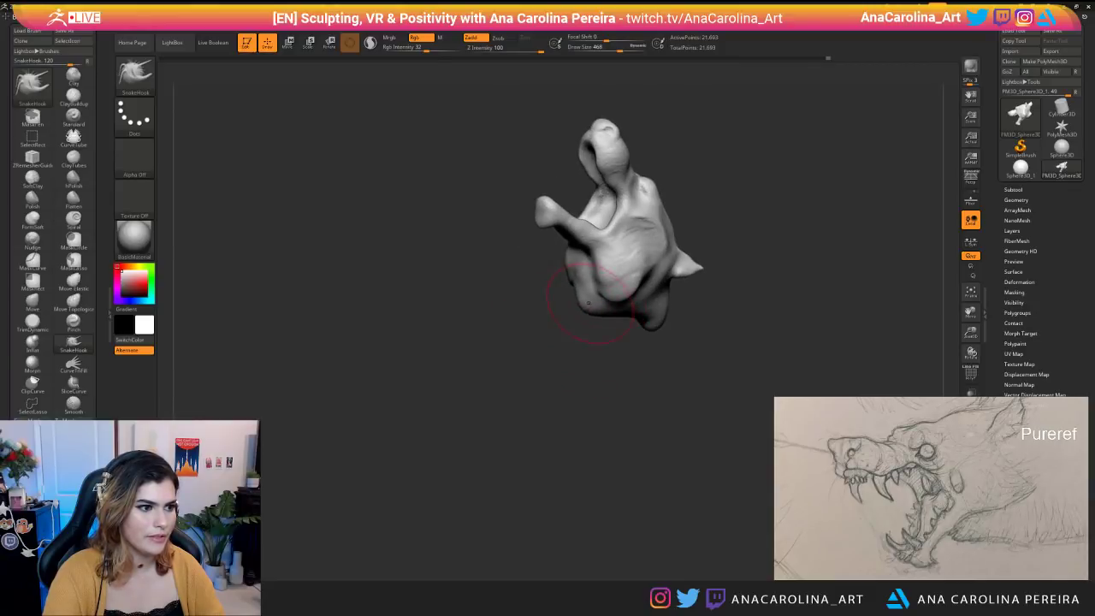
{"action": "mouse_move", "coordinate": [618, 310]}
{"action": "left_mouse_down"}
{"action": "mouse_move", "coordinate": [617, 349]}
{"action": "mouse_move", "coordinate": [655, 351]}
{"action": "mouse_move", "coordinate": [641, 361]}
{"action": "left_mouse_up"}
Stretch the neck into a long, thick form behind the head with SnakeHook at draw size 714.
{"action": "key", "text": "s"}
{"action": "left_click_drag", "start_coordinate": [671, 359], "coordinate": [639, 364]}
{"action": "mouse_move", "coordinate": [629, 321]}
{"action": "left_mouse_down"}
{"action": "mouse_move", "coordinate": [635, 361]}
{"action": "mouse_move", "coordinate": [652, 366]}
{"action": "mouse_move", "coordinate": [590, 368]}
{"action": "left_mouse_up"}
{"action": "mouse_move", "coordinate": [703, 363]}
{"action": "left_mouse_down"}
{"action": "mouse_move", "coordinate": [668, 361]}
{"action": "mouse_move", "coordinate": [683, 366]}
{"action": "mouse_move", "coordinate": [702, 344]}
{"action": "mouse_move", "coordinate": [703, 374]}
{"action": "left_mouse_up"}
{"action": "mouse_move", "coordinate": [766, 342]}
{"action": "left_mouse_down"}
{"action": "mouse_move", "coordinate": [808, 329]}
{"action": "mouse_move", "coordinate": [836, 340]}
{"action": "mouse_move", "coordinate": [765, 298]}
{"action": "mouse_move", "coordinate": [723, 248]}
{"action": "mouse_move", "coordinate": [735, 248]}
{"action": "left_mouse_up"}
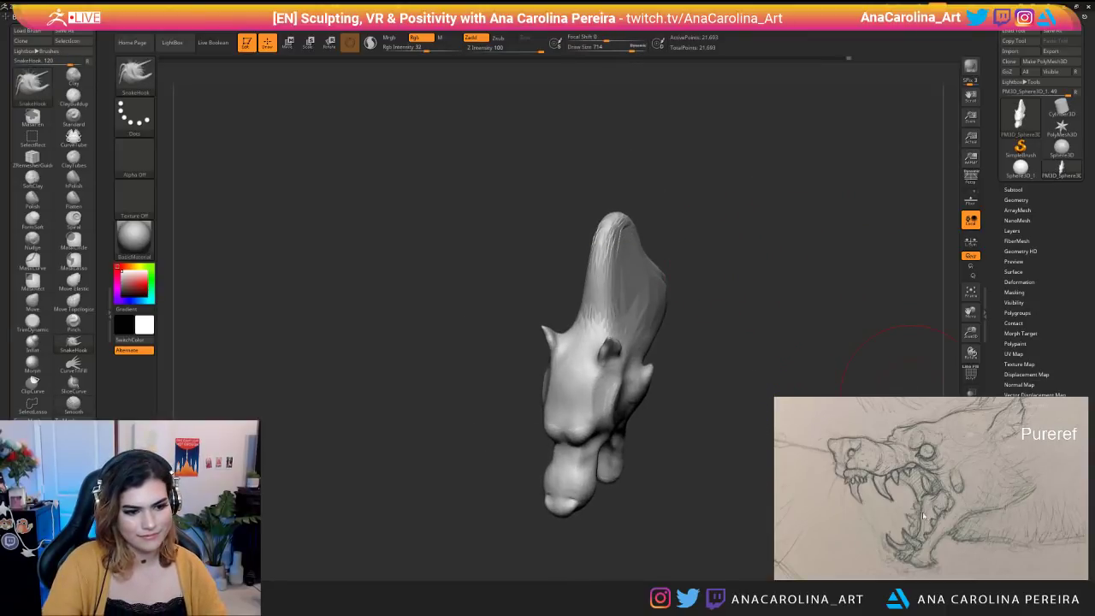
Widen the sides of the neck with SnakeHook at draw size 714 and smooth the stretched surface.
{"action": "scroll", "coordinate": [889, 522], "scroll_direction": "down", "scroll_amount": 2}
{"action": "scroll", "coordinate": [889, 522], "scroll_direction": "up", "scroll_amount": 1}
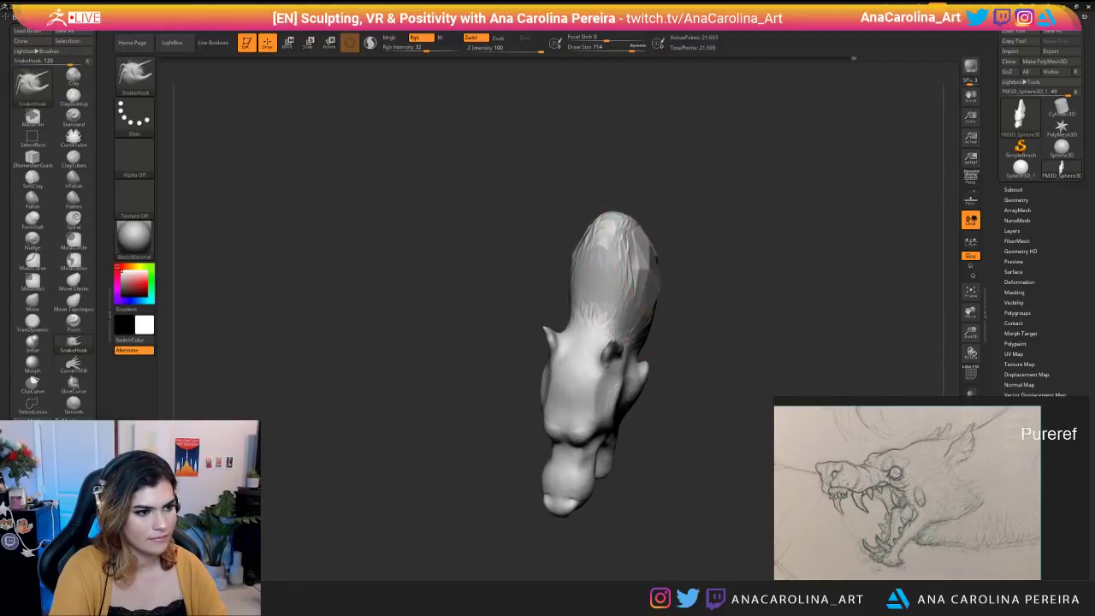
{"action": "left_click_drag", "start_coordinate": [634, 240], "coordinate": [654, 257]}
{"action": "left_click_drag", "start_coordinate": [658, 315], "coordinate": [709, 306]}
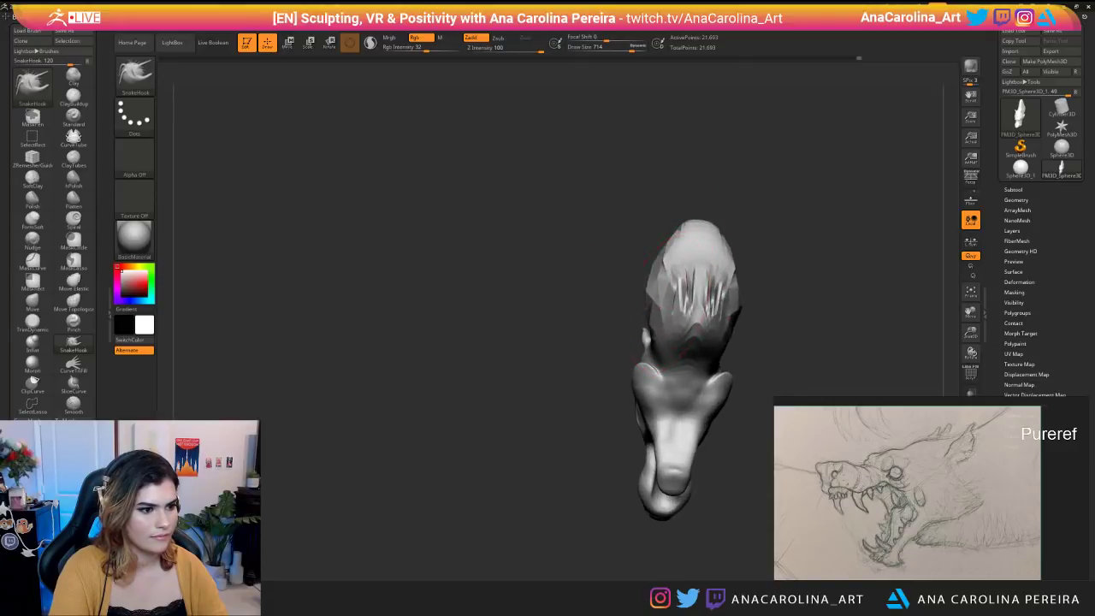
{"action": "key", "text": "shift"}
{"action": "left_click_drag", "start_coordinate": [746, 257], "coordinate": [782, 233]}
{"action": "left_click_drag", "start_coordinate": [623, 240], "coordinate": [654, 287], "text": "shift"}
{"action": "left_click_drag", "start_coordinate": [752, 244], "coordinate": [667, 195]}
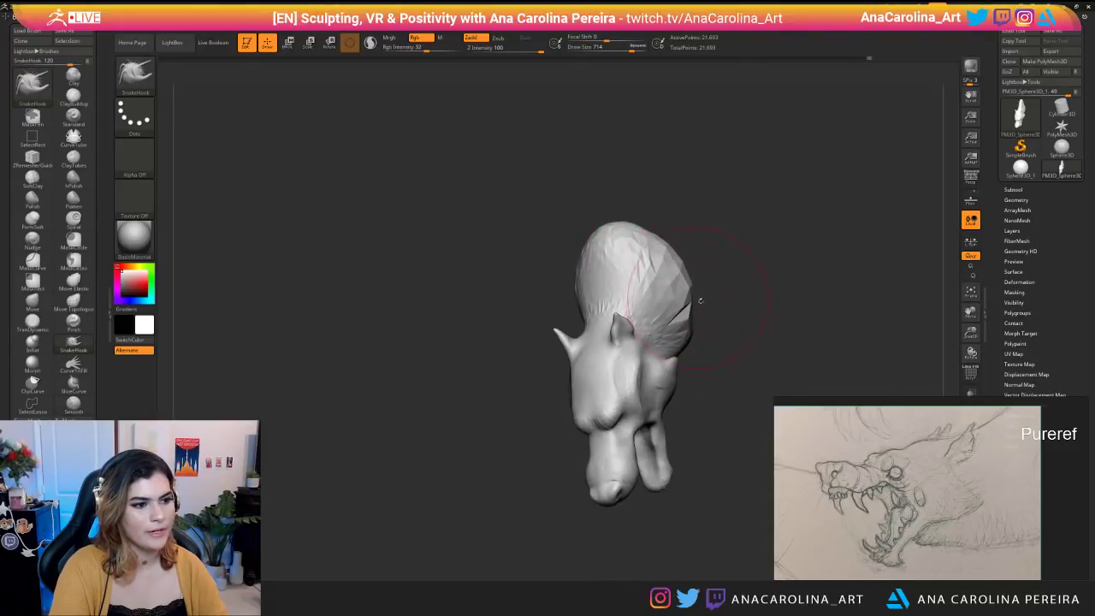
{"action": "mouse_move", "coordinate": [763, 335]}
{"action": "left_mouse_down"}
{"action": "mouse_move", "coordinate": [821, 184]}
{"action": "mouse_move", "coordinate": [612, 196]}
{"action": "mouse_move", "coordinate": [650, 200]}
{"action": "mouse_move", "coordinate": [693, 224]}
{"action": "mouse_move", "coordinate": [682, 230]}
{"action": "left_mouse_up"}
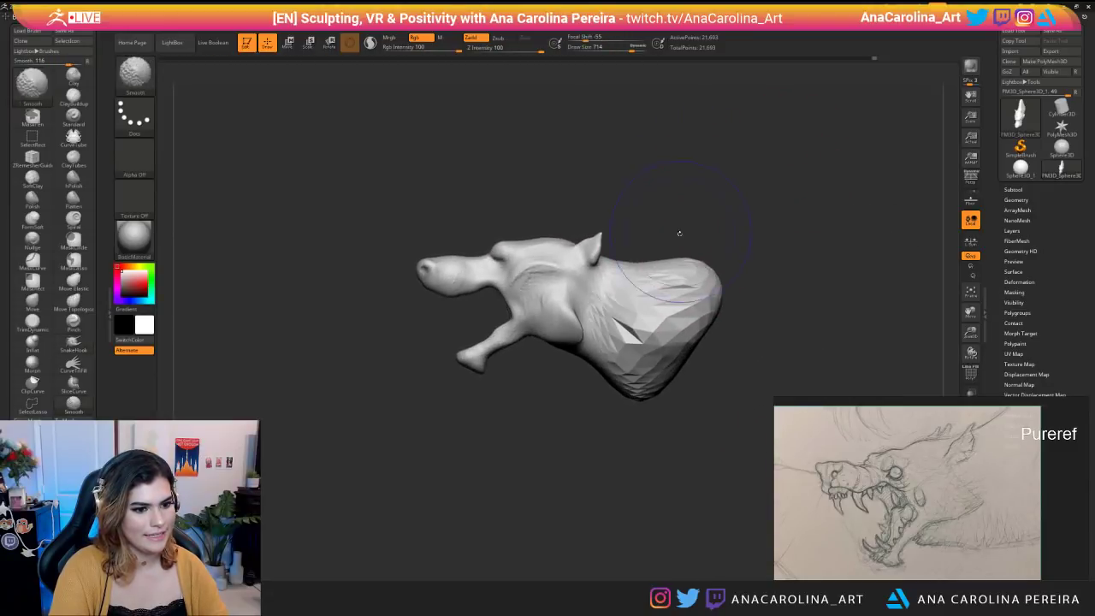
Raise the top of the neck and pull its back and lower end rearward with SnakeHook at draw size 977.
{"action": "key", "text": "space"}
{"action": "mouse_move", "coordinate": [648, 268]}
{"action": "left_mouse_down"}
{"action": "mouse_move", "coordinate": [674, 265]}
{"action": "mouse_move", "coordinate": [639, 249]}
{"action": "left_mouse_up"}
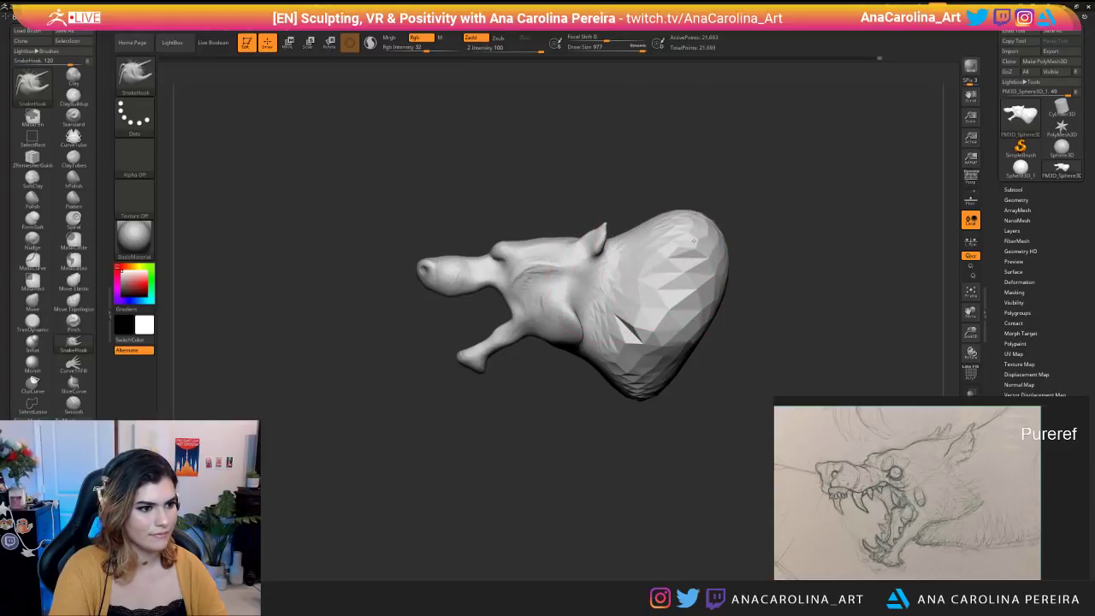
{"action": "mouse_move", "coordinate": [643, 356]}
{"action": "left_mouse_down"}
{"action": "mouse_move", "coordinate": [691, 344]}
{"action": "mouse_move", "coordinate": [692, 367]}
{"action": "mouse_move", "coordinate": [714, 349]}
{"action": "left_mouse_up"}
{"action": "left_click_drag", "start_coordinate": [712, 299], "coordinate": [723, 291]}
{"action": "left_click_drag", "start_coordinate": [709, 244], "coordinate": [714, 244]}
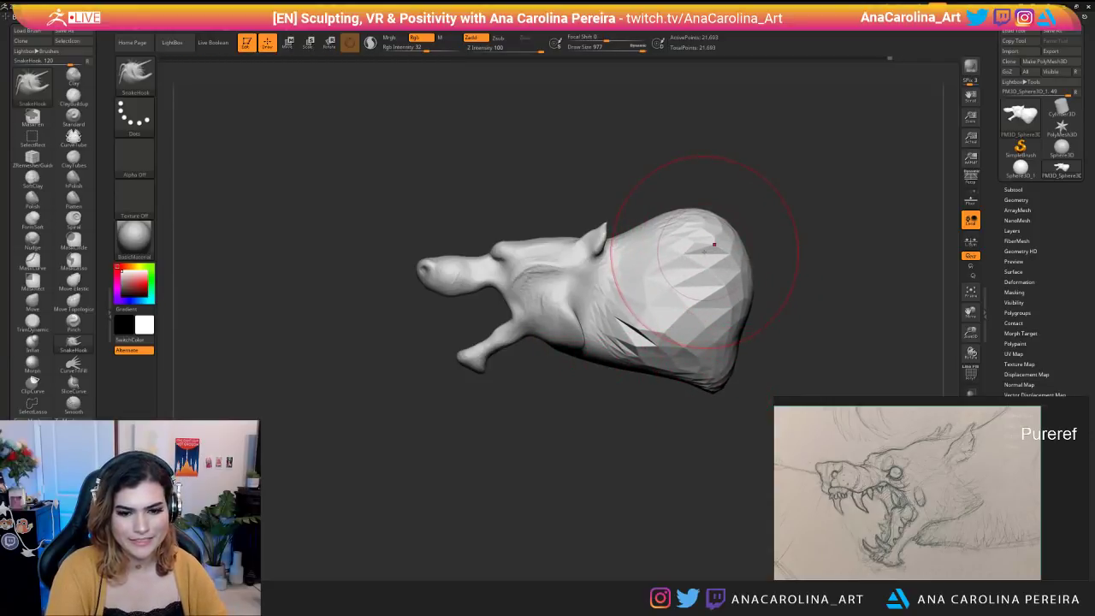
Refine and smooth the underside of the neck, and reduce the draw size to 262.
{"action": "mouse_move", "coordinate": [721, 165]}
{"action": "left_mouse_down"}
{"action": "mouse_move", "coordinate": [729, 265]}
{"action": "mouse_move", "coordinate": [676, 389]}
{"action": "left_mouse_up"}
{"action": "key", "text": "s"}
{"action": "mouse_move", "coordinate": [641, 331]}
{"action": "left_mouse_down"}
{"action": "mouse_move", "coordinate": [653, 343]}
{"action": "mouse_move", "coordinate": [731, 325]}
{"action": "mouse_move", "coordinate": [789, 254]}
{"action": "left_mouse_up"}
{"action": "left_click_drag", "start_coordinate": [636, 353], "coordinate": [616, 410], "text": "shift"}
{"action": "mouse_move", "coordinate": [682, 416]}
{"action": "left_mouse_down", "text": "alt"}
{"action": "mouse_move", "coordinate": [640, 351]}
{"action": "mouse_move", "coordinate": [657, 358]}
{"action": "mouse_move", "coordinate": [684, 315]}
{"action": "mouse_move", "coordinate": [673, 327]}
{"action": "mouse_move", "coordinate": [704, 325]}
{"action": "left_mouse_up", "text": "alt"}
{"action": "key", "text": "space"}
{"action": "key", "text": "space"}
{"action": "key", "text": "space"}
{"action": "mouse_move", "coordinate": [694, 335]}
{"action": "left_mouse_down", "text": "alt"}
{"action": "mouse_move", "coordinate": [699, 357]}
{"action": "mouse_move", "coordinate": [711, 331]}
{"action": "mouse_move", "coordinate": [700, 337]}
{"action": "mouse_move", "coordinate": [697, 317]}
{"action": "mouse_move", "coordinate": [672, 337]}
{"action": "left_mouse_up", "text": "alt"}
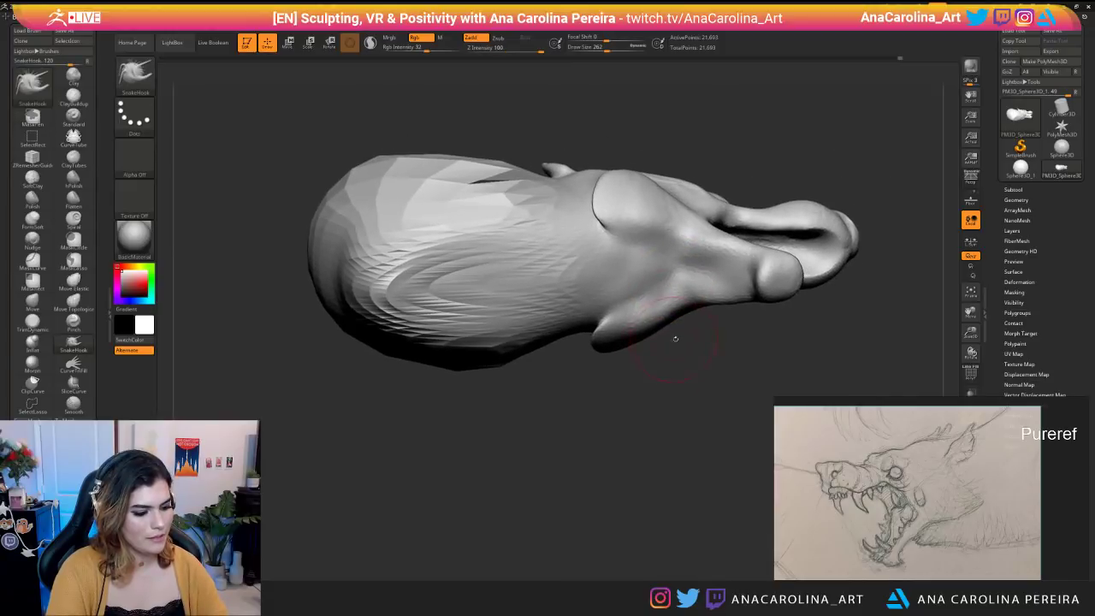
Build up the throat between the jaw sides with ClayBuildup and smooth it into the neck at draw size 365.
{"action": "key", "text": "b"}
{"action": "key", "text": "c"}
{"action": "key", "text": "b"}
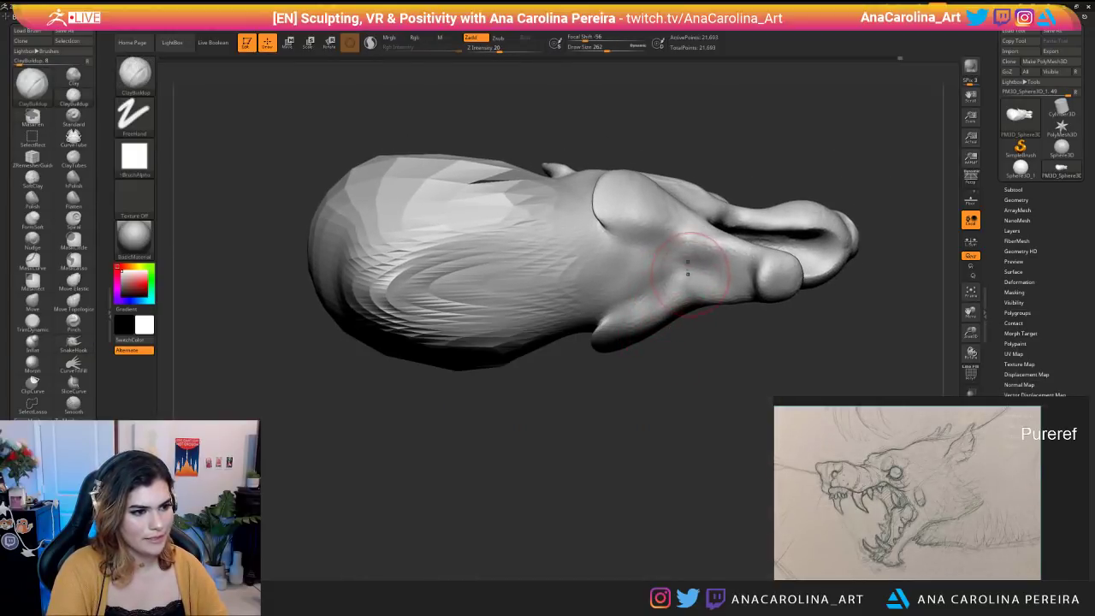
{"action": "left_click_drag", "start_coordinate": [689, 261], "coordinate": [601, 275]}
{"action": "left_click_drag", "start_coordinate": [631, 354], "coordinate": [630, 330]}
{"action": "mouse_move", "coordinate": [690, 255]}
{"action": "left_mouse_down"}
{"action": "mouse_move", "coordinate": [702, 267]}
{"action": "mouse_move", "coordinate": [607, 262]}
{"action": "mouse_move", "coordinate": [489, 295]}
{"action": "left_mouse_up"}
{"action": "mouse_move", "coordinate": [513, 402]}
{"action": "left_mouse_down"}
{"action": "mouse_move", "coordinate": [547, 376]}
{"action": "mouse_move", "coordinate": [562, 402]}
{"action": "mouse_move", "coordinate": [612, 367]}
{"action": "mouse_move", "coordinate": [599, 300]}
{"action": "left_mouse_up"}
{"action": "mouse_move", "coordinate": [684, 384]}
{"action": "left_mouse_down"}
{"action": "mouse_move", "coordinate": [519, 399]}
{"action": "mouse_move", "coordinate": [535, 363]}
{"action": "left_mouse_up"}
{"action": "mouse_move", "coordinate": [519, 281]}
{"action": "left_mouse_down", "text": "shift"}
{"action": "mouse_move", "coordinate": [501, 307]}
{"action": "mouse_move", "coordinate": [546, 308]}
{"action": "mouse_move", "coordinate": [539, 350]}
{"action": "mouse_move", "coordinate": [557, 357]}
{"action": "left_mouse_up", "text": "shift"}
{"action": "mouse_move", "coordinate": [505, 402]}
{"action": "left_mouse_down"}
{"action": "mouse_move", "coordinate": [645, 374]}
{"action": "mouse_move", "coordinate": [670, 384]}
{"action": "left_mouse_up"}
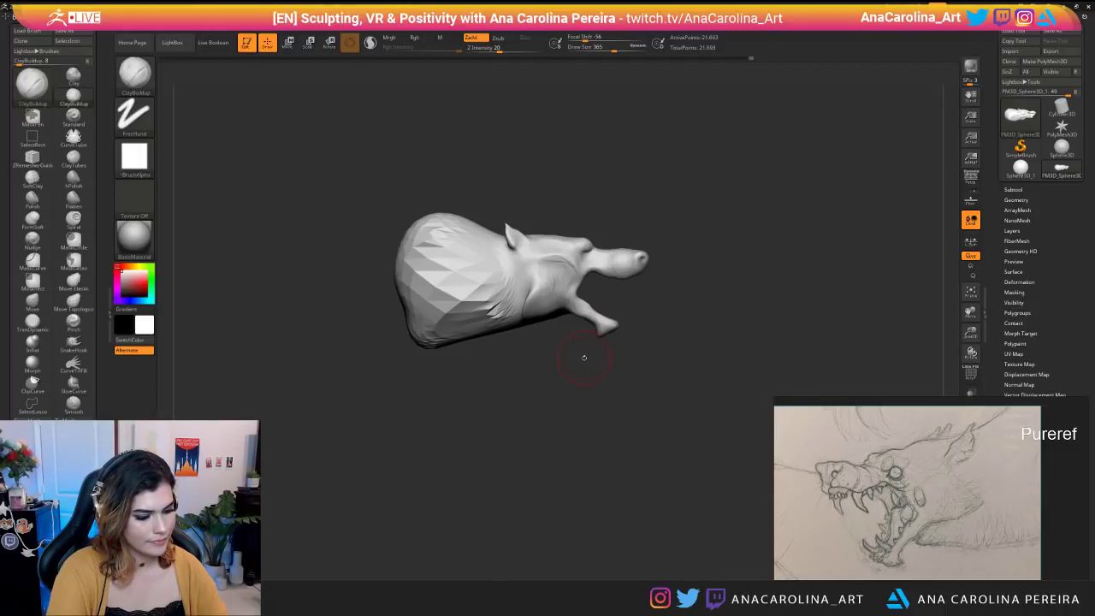
Pull the throat downward beneath the jaw with SnakeHook at draw size 280.
{"action": "key", "text": "b"}
{"action": "key", "text": "s"}
{"action": "key", "text": "b"}
{"action": "key", "text": "s"}
{"action": "key", "text": "h"}
{"action": "key", "text": "space"}
{"action": "left_click_drag", "start_coordinate": [580, 337], "coordinate": [561, 363]}
{"action": "mouse_move", "coordinate": [560, 313]}
{"action": "left_mouse_down"}
{"action": "mouse_move", "coordinate": [545, 329]}
{"action": "mouse_move", "coordinate": [558, 325]}
{"action": "mouse_move", "coordinate": [508, 325]}
{"action": "left_mouse_up"}
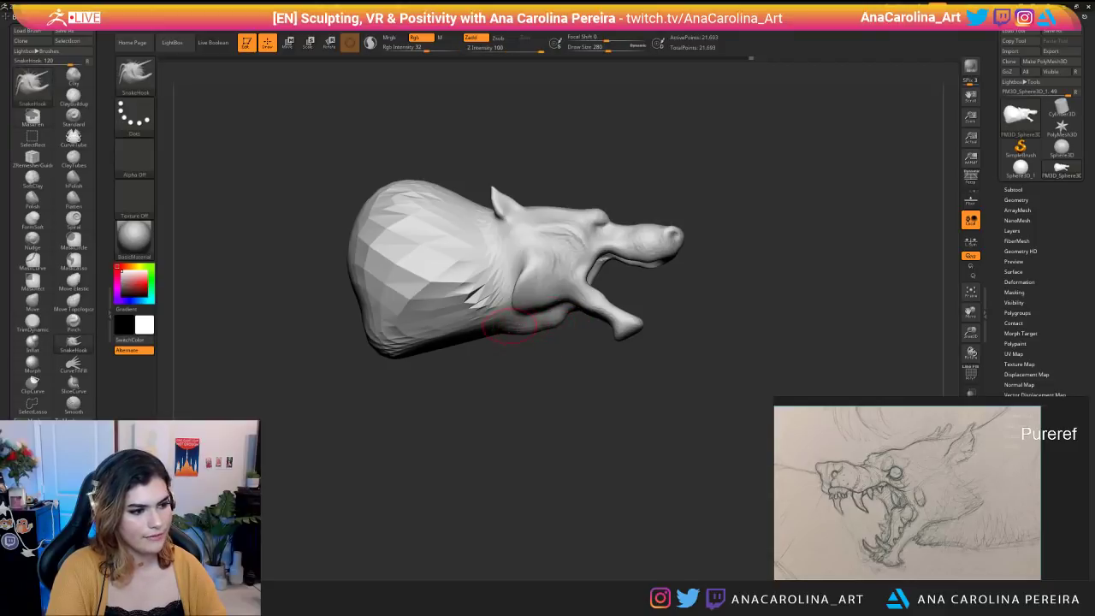
Reshape the throat bulge under the jaw and smooth it into the neck.
{"action": "left_click_drag", "start_coordinate": [518, 363], "coordinate": [539, 356], "text": "shift"}
{"action": "mouse_move", "coordinate": [552, 313]}
{"action": "left_mouse_down"}
{"action": "mouse_move", "coordinate": [501, 331]}
{"action": "mouse_move", "coordinate": [535, 331]}
{"action": "mouse_move", "coordinate": [496, 333]}
{"action": "left_mouse_up"}
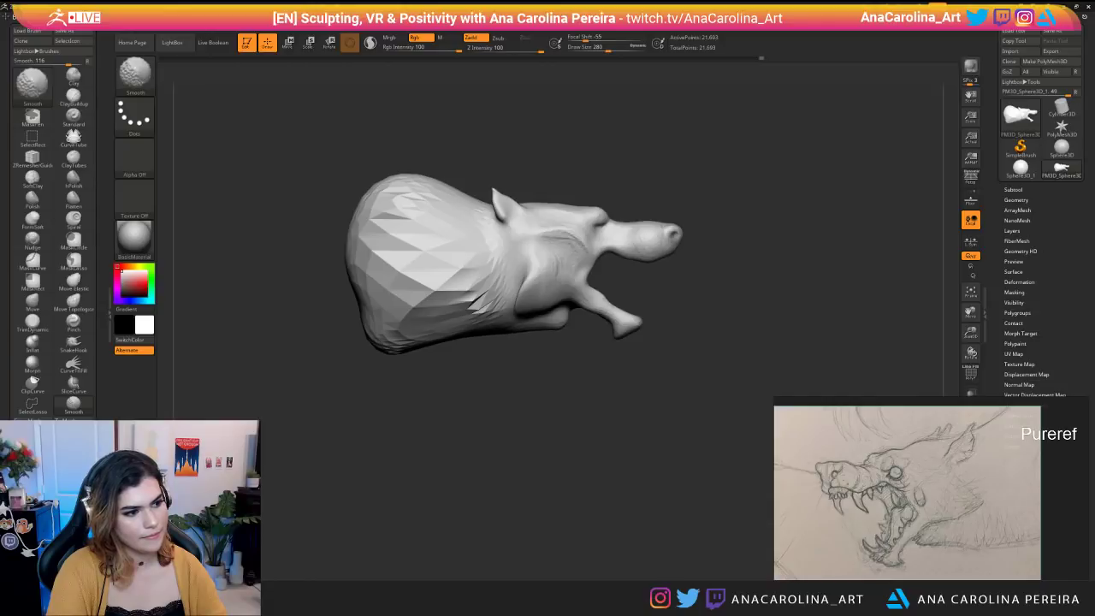
{"action": "left_click_drag", "start_coordinate": [566, 330], "coordinate": [265, 358], "text": "shift"}
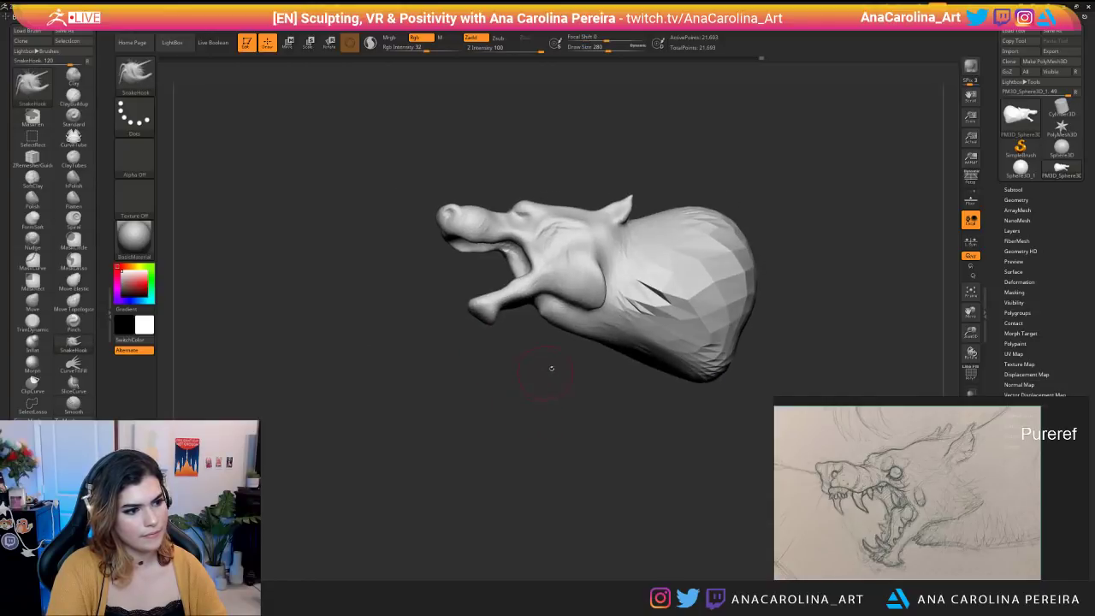
{"action": "left_click_drag", "start_coordinate": [545, 373], "coordinate": [602, 313]}
{"action": "left_click_drag", "start_coordinate": [582, 360], "coordinate": [547, 470], "text": "ctrl"}
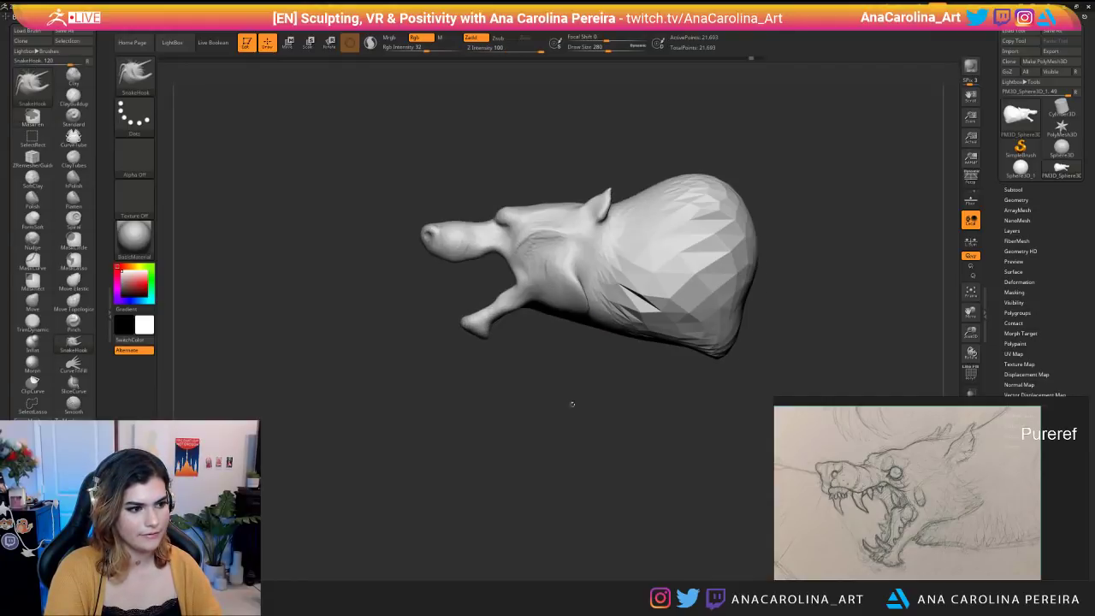
Try to reshape and smooth the underside of the neck at draw size 492.
{"action": "mouse_move", "coordinate": [584, 337]}
{"action": "left_mouse_down"}
{"action": "mouse_move", "coordinate": [593, 320]}
{"action": "mouse_move", "coordinate": [557, 314]}
{"action": "mouse_move", "coordinate": [650, 329]}
{"action": "left_mouse_up"}
{"action": "key", "text": "s"}
{"action": "mouse_move", "coordinate": [660, 278]}
{"action": "left_mouse_down", "text": "shift"}
{"action": "mouse_move", "coordinate": [656, 301]}
{"action": "mouse_move", "coordinate": [686, 327]}
{"action": "left_mouse_up", "text": "shift"}
{"action": "key", "text": "ctrl+z"}
{"action": "key", "text": "ctrl+z"}
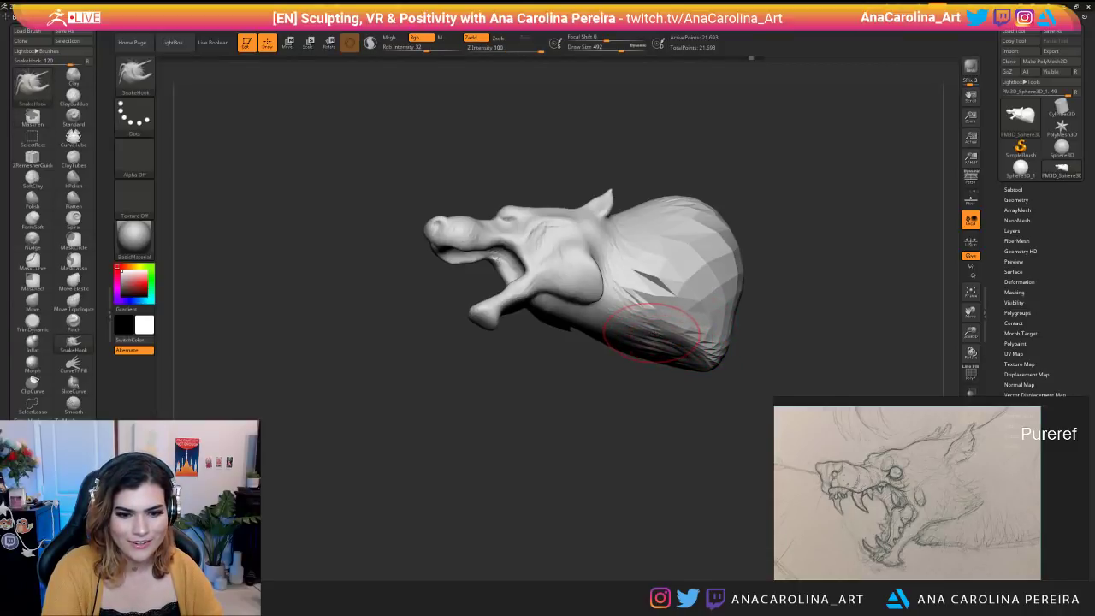
{"action": "left_click_drag", "start_coordinate": [650, 332], "coordinate": [614, 383], "text": "shift"}
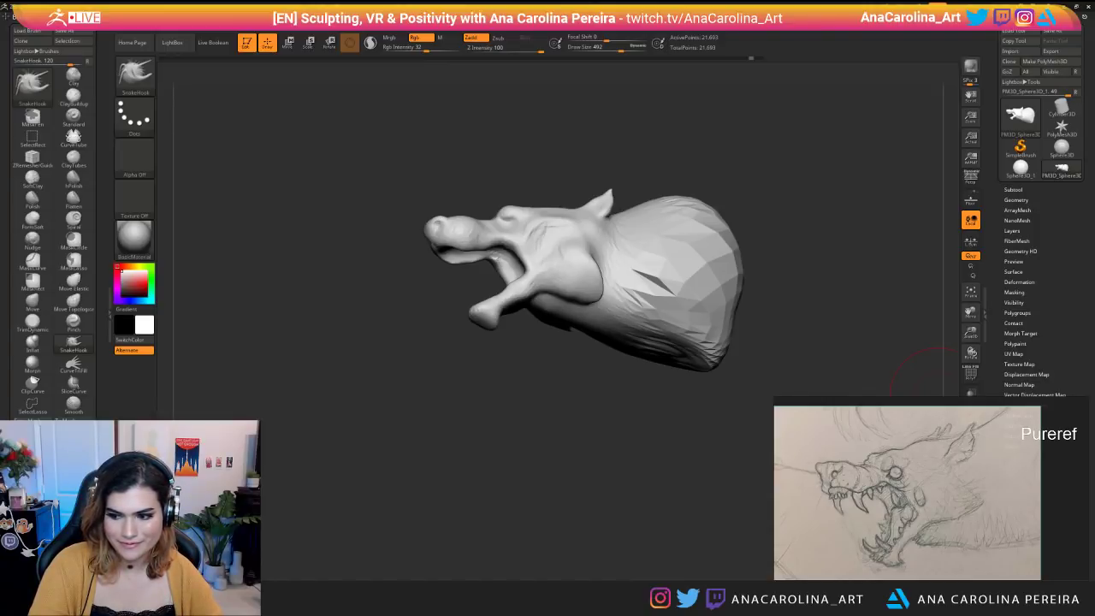
Build up the cheek behind the open mouth with ClayBuildup at draw size 274.
{"action": "mouse_move", "coordinate": [667, 414]}
{"action": "left_mouse_down"}
{"action": "mouse_move", "coordinate": [528, 435]}
{"action": "mouse_move", "coordinate": [636, 386]}
{"action": "left_mouse_up"}
{"action": "key", "text": "space"}
{"action": "mouse_move", "coordinate": [717, 377]}
{"action": "left_mouse_down"}
{"action": "mouse_move", "coordinate": [728, 329]}
{"action": "mouse_move", "coordinate": [711, 296]}
{"action": "mouse_move", "coordinate": [683, 362]}
{"action": "mouse_move", "coordinate": [631, 299]}
{"action": "mouse_move", "coordinate": [644, 352]}
{"action": "mouse_move", "coordinate": [601, 474]}
{"action": "left_mouse_up"}
{"action": "key", "text": "["}
{"action": "mouse_move", "coordinate": [590, 393]}
{"action": "left_mouse_down"}
{"action": "mouse_move", "coordinate": [746, 395]}
{"action": "mouse_move", "coordinate": [602, 393]}
{"action": "left_mouse_up"}
{"action": "mouse_move", "coordinate": [671, 401]}
{"action": "left_mouse_down"}
{"action": "mouse_move", "coordinate": [683, 409]}
{"action": "mouse_move", "coordinate": [638, 413]}
{"action": "mouse_move", "coordinate": [656, 407]}
{"action": "mouse_move", "coordinate": [669, 457]}
{"action": "left_mouse_up"}
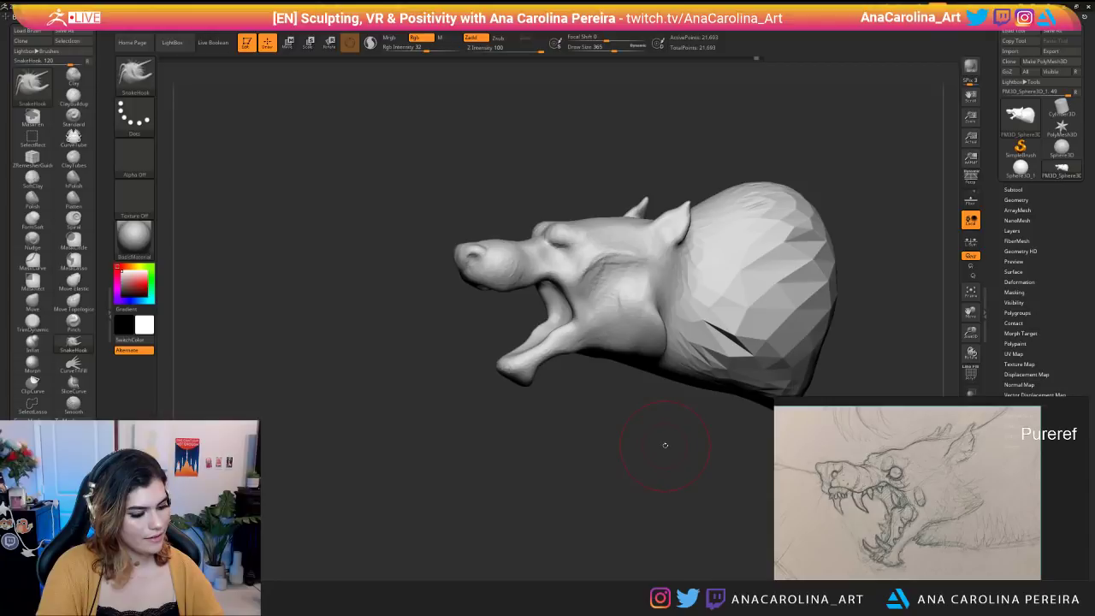
{"action": "key", "text": "b"}
{"action": "key", "text": "c"}
{"action": "key", "text": "b"}
{"action": "key", "text": "space"}
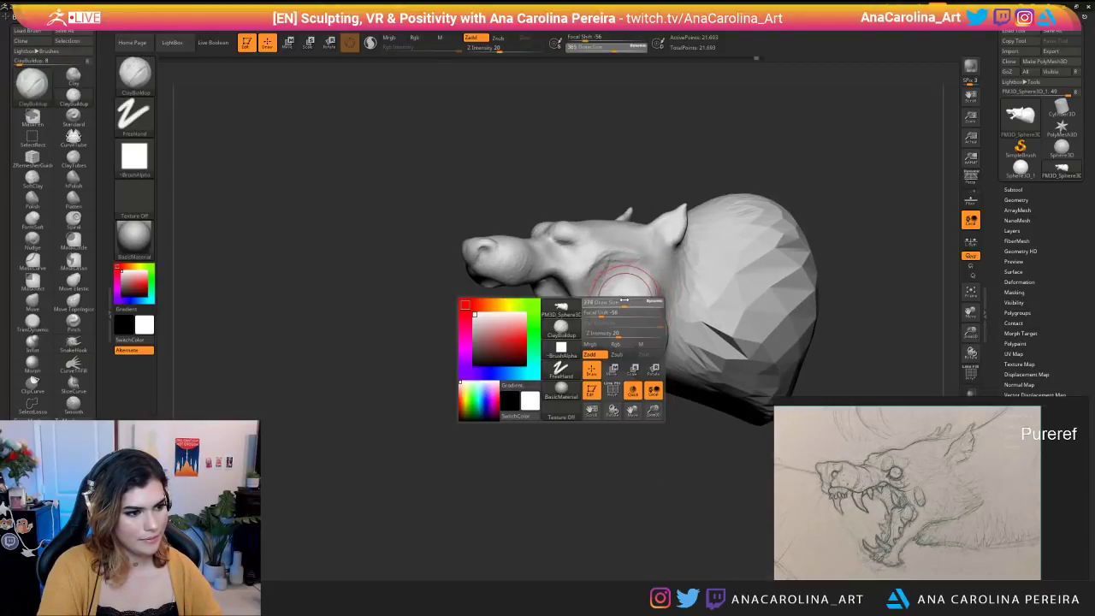
{"action": "left_click_drag", "start_coordinate": [625, 300], "coordinate": [617, 301]}
{"action": "left_click_drag", "start_coordinate": [600, 395], "coordinate": [596, 383]}
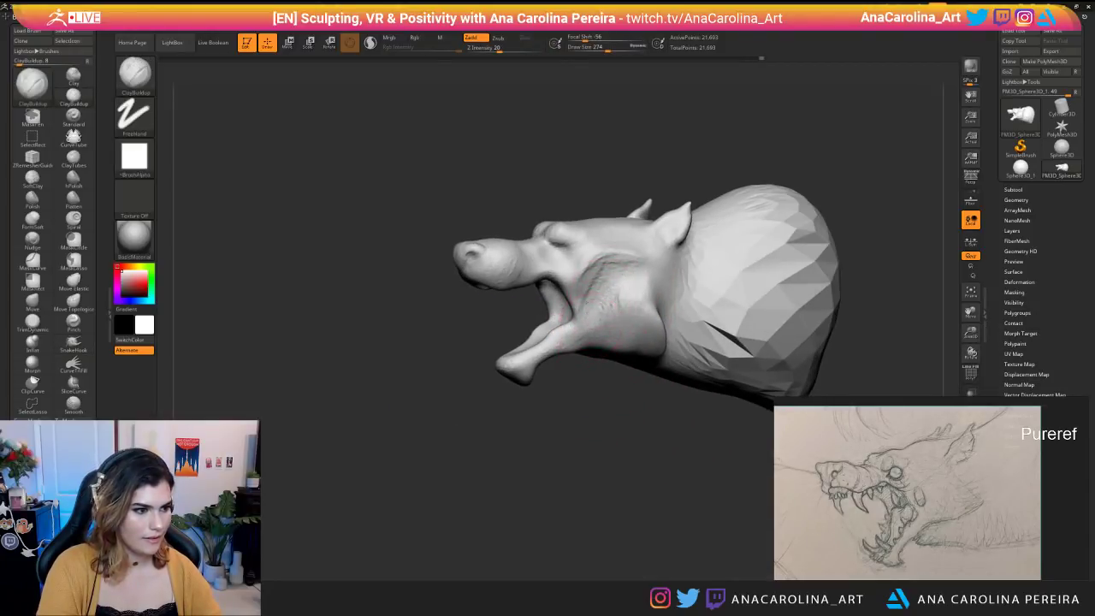
Build up a lip ridge from the mouth corner along the lower jaw with ClayBuildup at draw size 118.
{"action": "key", "text": "space"}
{"action": "left_click_drag", "start_coordinate": [588, 332], "coordinate": [570, 327]}
{"action": "key", "text": "space"}
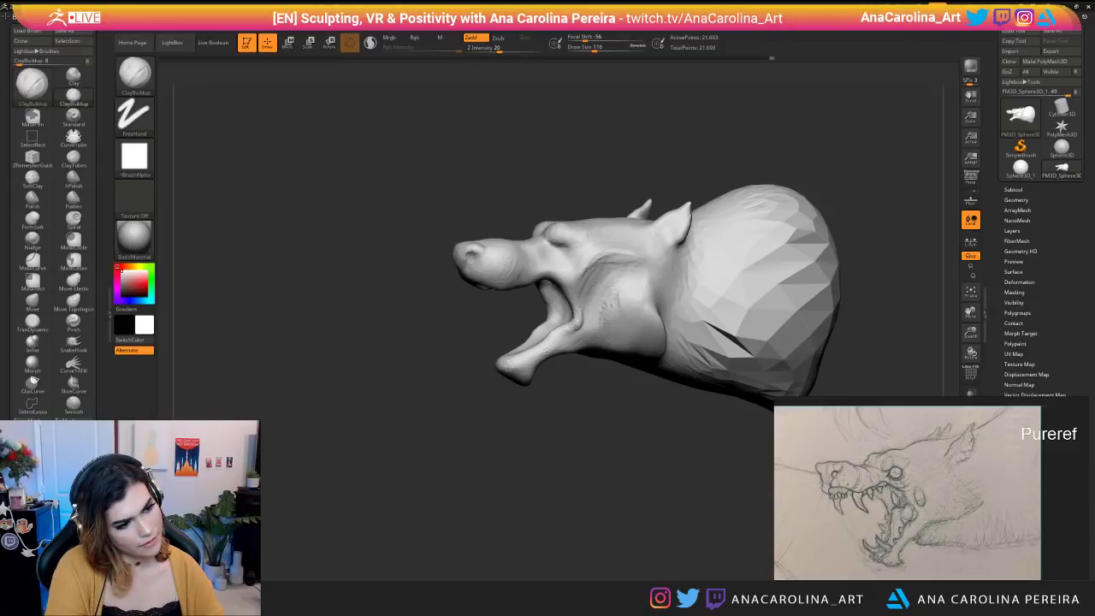
{"action": "mouse_move", "coordinate": [556, 338]}
{"action": "right_mouse_down", "text": "ctrl"}
{"action": "mouse_move", "coordinate": [556, 299]}
{"action": "mouse_move", "coordinate": [727, 303]}
{"action": "right_mouse_up", "text": "ctrl"}
{"action": "right_click_drag", "start_coordinate": [599, 308], "coordinate": [599, 342], "text": "ctrl"}
{"action": "left_click_drag", "start_coordinate": [567, 322], "coordinate": [576, 336]}
{"action": "right_click_drag", "start_coordinate": [611, 341], "coordinate": [453, 338]}
{"action": "right_click_drag", "start_coordinate": [454, 337], "coordinate": [453, 304], "text": "ctrl"}
{"action": "mouse_move", "coordinate": [655, 361]}
{"action": "right_mouse_down", "text": "ctrl"}
{"action": "mouse_move", "coordinate": [656, 399]}
{"action": "mouse_move", "coordinate": [607, 405]}
{"action": "right_mouse_up", "text": "ctrl"}
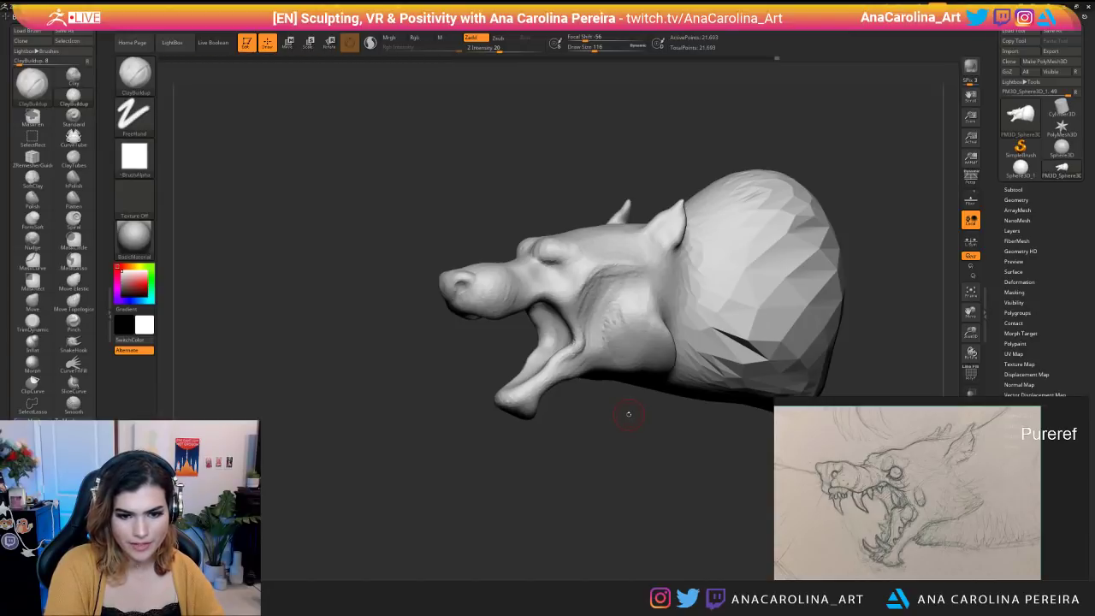
Adjust the mouth corner and the lower jaw with SnakeHook, and set the draw size to 372.
{"action": "mouse_move", "coordinate": [630, 412]}
{"action": "left_mouse_down"}
{"action": "mouse_move", "coordinate": [619, 435]}
{"action": "mouse_move", "coordinate": [598, 440]}
{"action": "mouse_move", "coordinate": [617, 429]}
{"action": "left_mouse_up"}
{"action": "key", "text": "b"}
{"action": "key", "text": "s"}
{"action": "key", "text": "h"}
{"action": "key", "text": "space"}
{"action": "key", "text": "space"}
{"action": "left_click_drag", "start_coordinate": [657, 411], "coordinate": [638, 436]}
{"action": "mouse_move", "coordinate": [636, 443]}
{"action": "left_mouse_down"}
{"action": "mouse_move", "coordinate": [592, 448]}
{"action": "mouse_move", "coordinate": [585, 436]}
{"action": "left_mouse_up"}
{"action": "left_click_drag", "start_coordinate": [525, 335], "coordinate": [519, 352]}
{"action": "key", "text": "space"}
{"action": "mouse_move", "coordinate": [585, 440]}
{"action": "left_mouse_down"}
{"action": "mouse_move", "coordinate": [629, 436]}
{"action": "mouse_move", "coordinate": [575, 427]}
{"action": "left_mouse_up"}
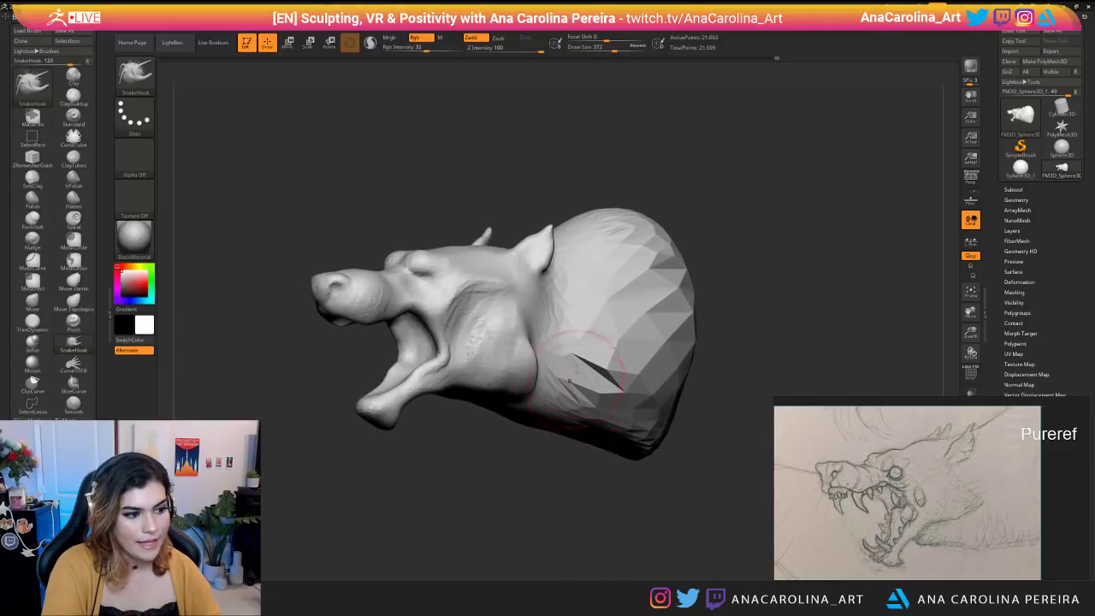
Reshape the rear edge of the cheek below the ear with SnakeHook at draw sizes 223 and 345.
{"action": "left_click_drag", "start_coordinate": [564, 466], "coordinate": [610, 434], "text": "alt"}
{"action": "key", "text": "space"}
{"action": "left_click_drag", "start_coordinate": [628, 310], "coordinate": [611, 309]}
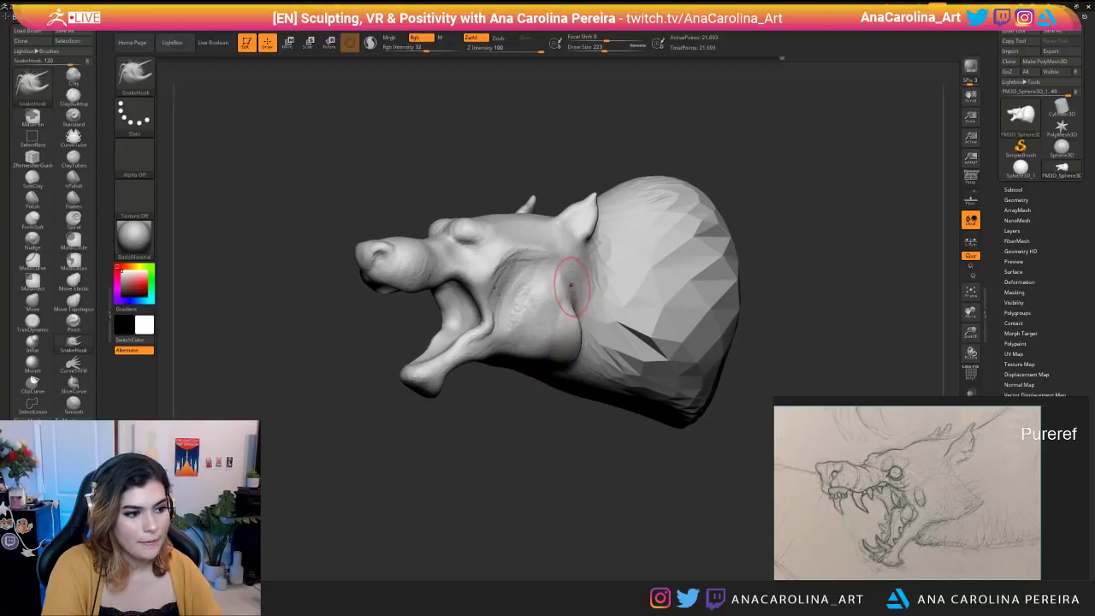
{"action": "key", "text": "space"}
{"action": "left_click_drag", "start_coordinate": [562, 313], "coordinate": [566, 313]}
{"action": "left_click_drag", "start_coordinate": [568, 401], "coordinate": [538, 401]}
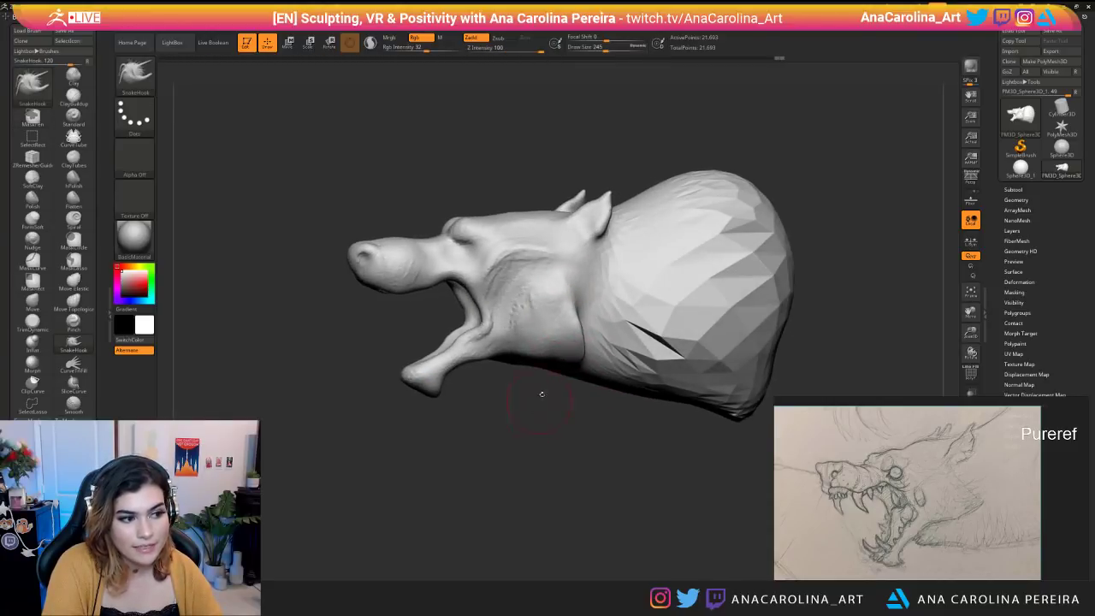
Pull the rear corner of the jaw out into a point with SnakeHook at draw sizes 145 and 192.
{"action": "key", "text": "space"}
{"action": "mouse_move", "coordinate": [587, 339]}
{"action": "left_mouse_down"}
{"action": "mouse_move", "coordinate": [575, 339]}
{"action": "mouse_move", "coordinate": [585, 344]}
{"action": "left_mouse_up"}
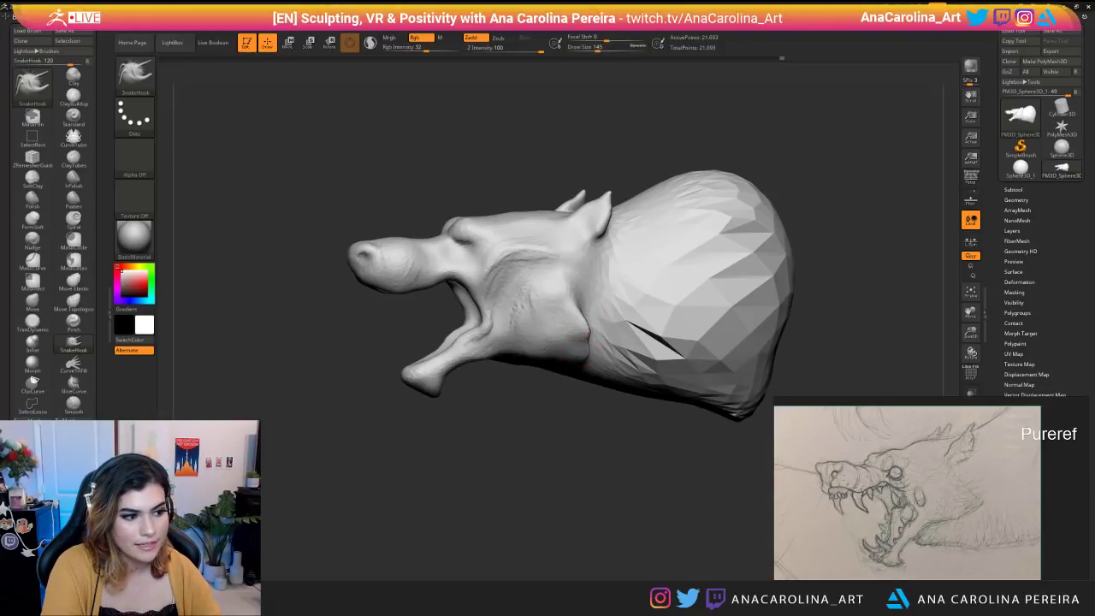
{"action": "left_click_drag", "start_coordinate": [590, 428], "coordinate": [625, 296]}
{"action": "key", "text": "space"}
{"action": "mouse_move", "coordinate": [589, 363]}
{"action": "left_mouse_down"}
{"action": "mouse_move", "coordinate": [580, 337]}
{"action": "mouse_move", "coordinate": [602, 419]}
{"action": "mouse_move", "coordinate": [591, 427]}
{"action": "mouse_move", "coordinate": [581, 376]}
{"action": "mouse_move", "coordinate": [584, 431]}
{"action": "left_mouse_up"}
{"action": "left_click_drag", "start_coordinate": [595, 342], "coordinate": [609, 337]}
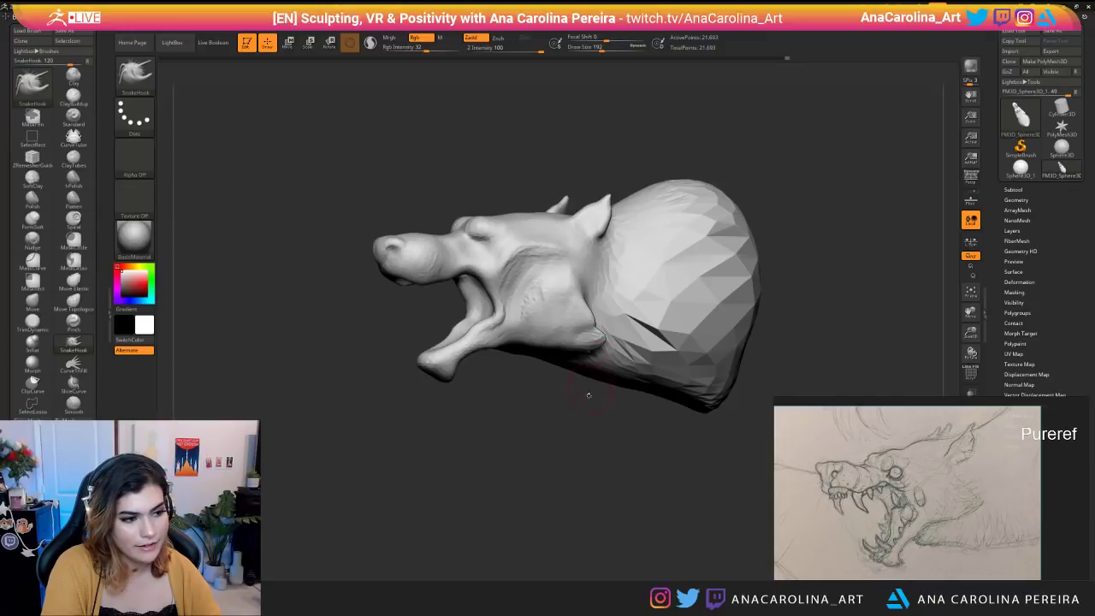
{"action": "left_click_drag", "start_coordinate": [591, 389], "coordinate": [592, 357]}
Adjust the lower edge of the cheek with SnakeHook at draw sizes 239 and 280.
{"action": "key", "text": "space"}
{"action": "mouse_move", "coordinate": [551, 429]}
{"action": "left_mouse_down"}
{"action": "mouse_move", "coordinate": [561, 446]}
{"action": "mouse_move", "coordinate": [530, 429]}
{"action": "left_mouse_up"}
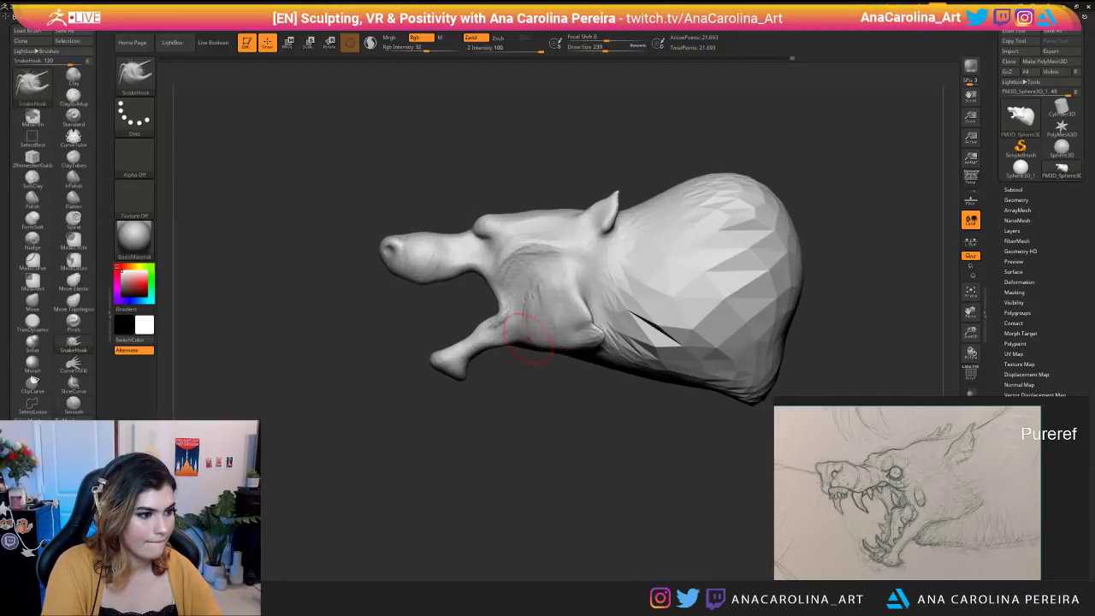
{"action": "key", "text": "space"}
{"action": "left_click_drag", "start_coordinate": [550, 355], "coordinate": [557, 354]}
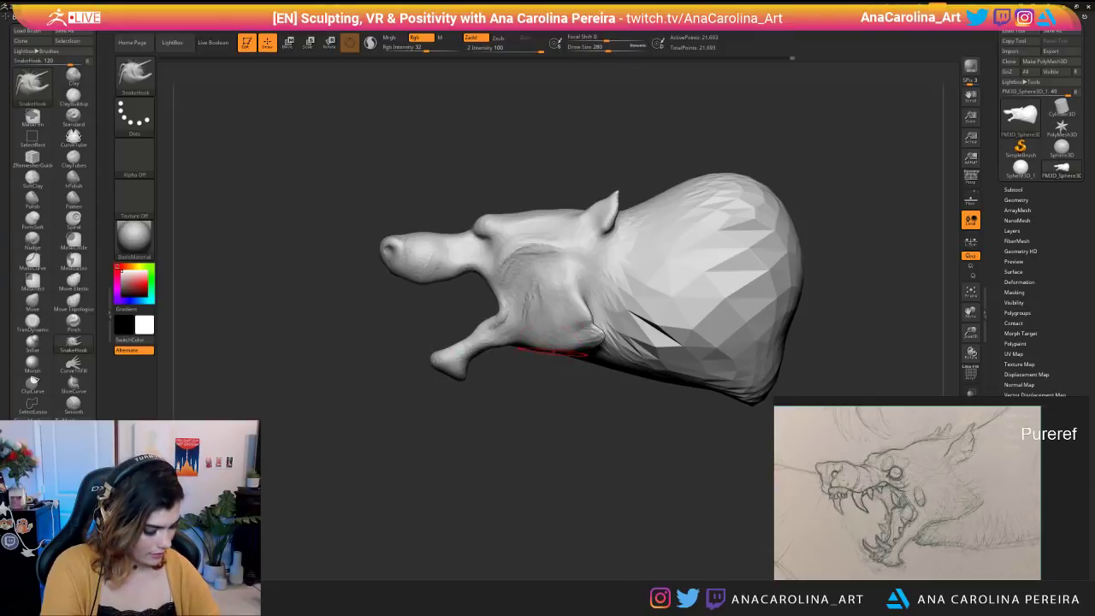
{"action": "left_click_drag", "start_coordinate": [559, 405], "coordinate": [624, 394]}
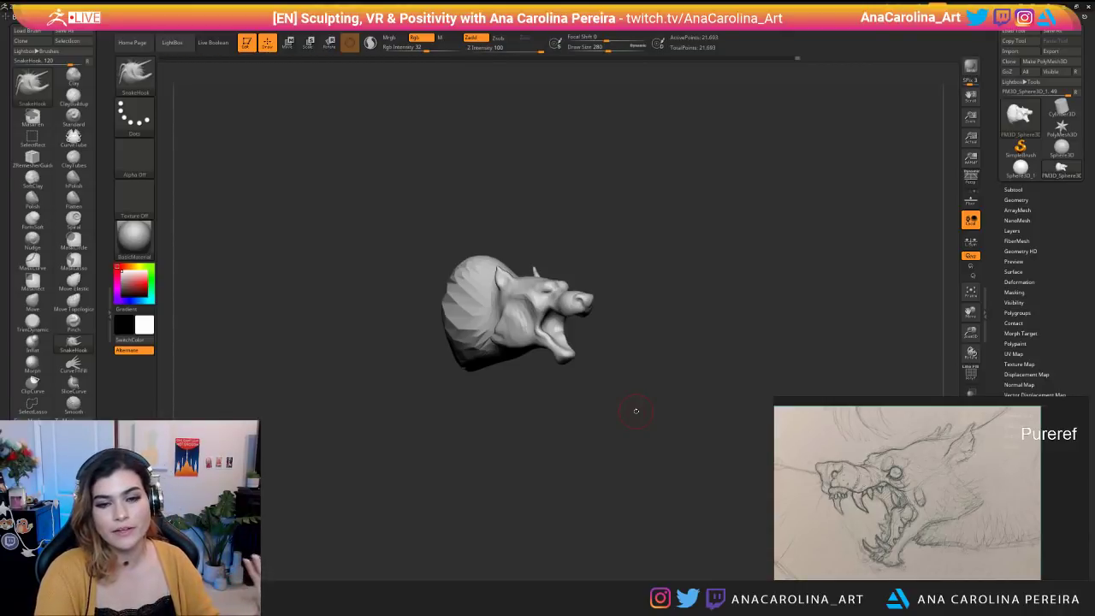
Build up the cheek and its transition to the neck with ClayBuildup at draw size 331.
{"action": "mouse_move", "coordinate": [572, 396]}
{"action": "left_mouse_down"}
{"action": "mouse_move", "coordinate": [538, 471]}
{"action": "mouse_move", "coordinate": [580, 441]}
{"action": "left_mouse_up"}
{"action": "key", "text": "b"}
{"action": "key", "text": "c"}
{"action": "key", "text": "b"}
{"action": "key", "text": "space"}
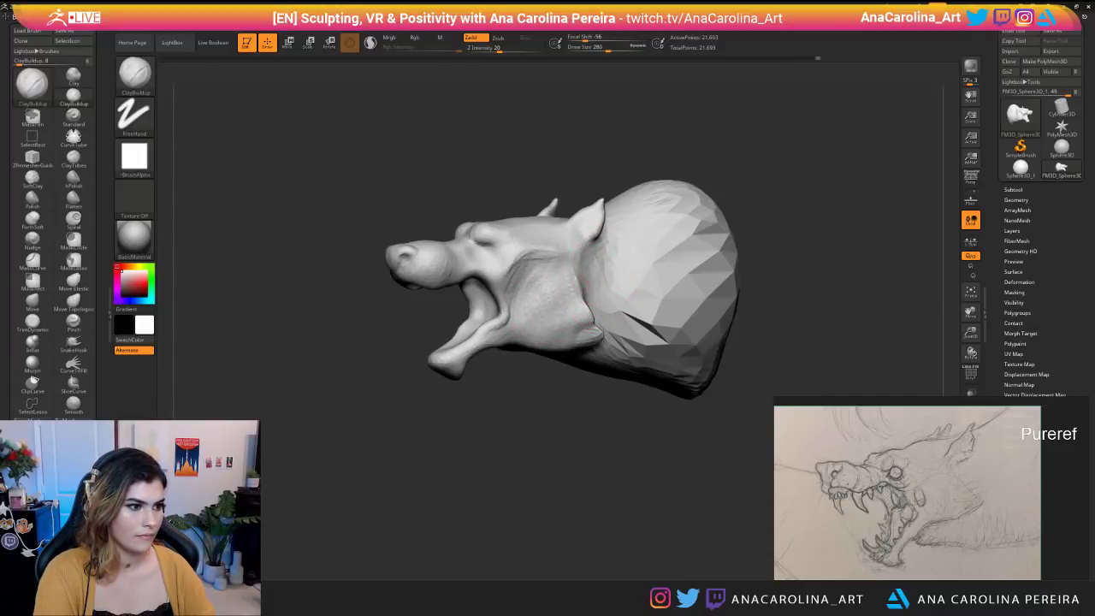
{"action": "key", "text": "space"}
{"action": "left_click_drag", "start_coordinate": [598, 273], "coordinate": [604, 272]}
{"action": "mouse_move", "coordinate": [598, 158]}
{"action": "left_mouse_down"}
{"action": "mouse_move", "coordinate": [638, 139]}
{"action": "mouse_move", "coordinate": [608, 174]}
{"action": "left_mouse_up"}
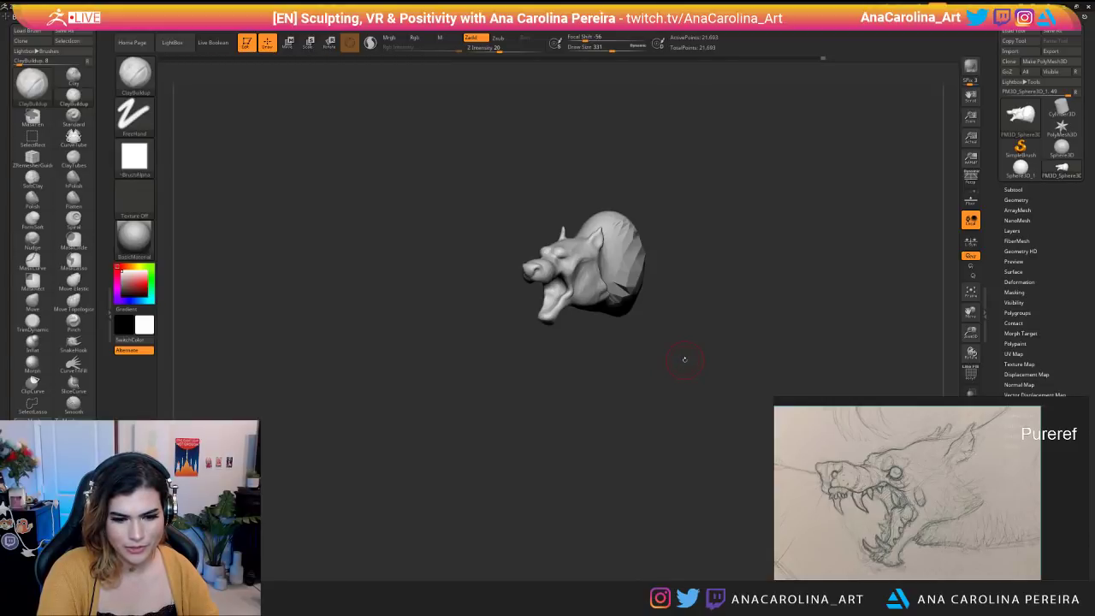
{"action": "mouse_move", "coordinate": [635, 396]}
{"action": "left_mouse_down"}
{"action": "mouse_move", "coordinate": [592, 395]}
{"action": "mouse_move", "coordinate": [670, 420]}
{"action": "left_mouse_up"}
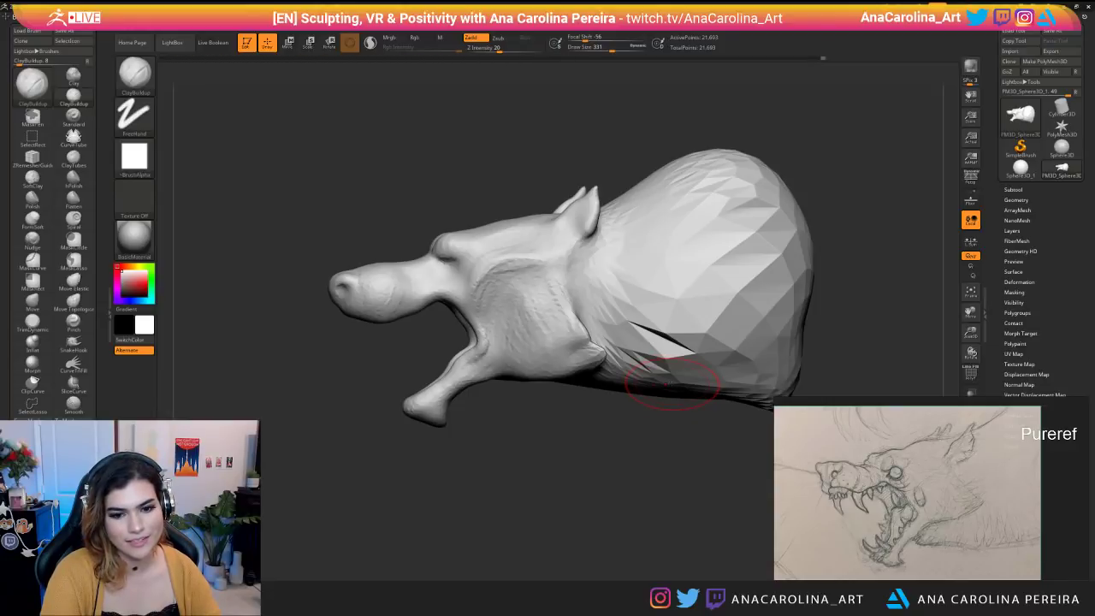
{"action": "right_click_drag", "start_coordinate": [657, 391], "coordinate": [667, 391]}
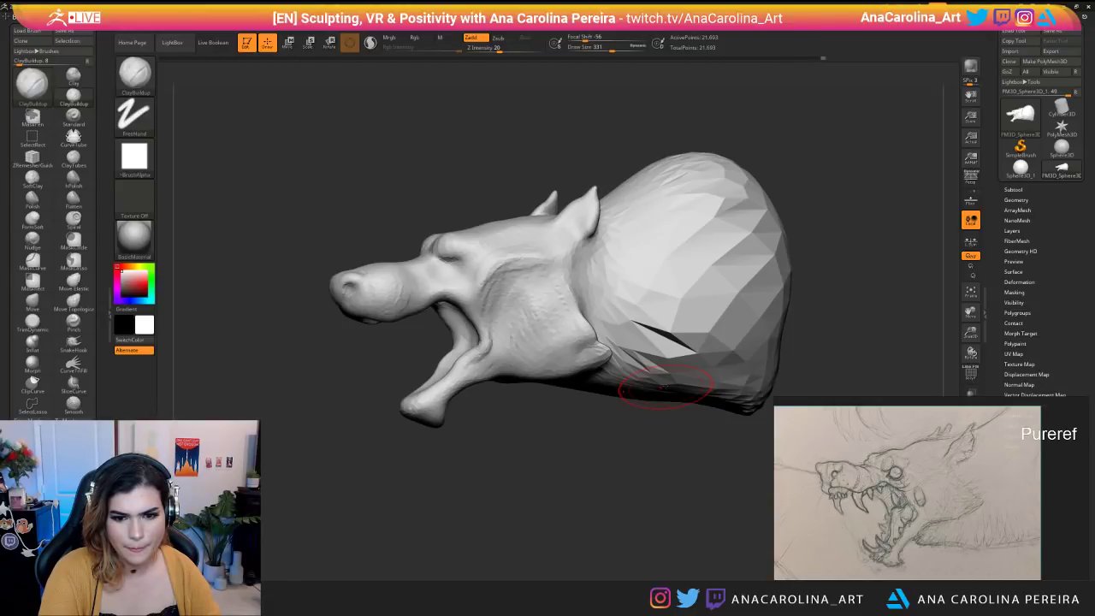
{"action": "mouse_move", "coordinate": [627, 391]}
{"action": "right_mouse_down"}
{"action": "mouse_move", "coordinate": [638, 442]}
{"action": "mouse_move", "coordinate": [604, 416]}
{"action": "right_mouse_up"}
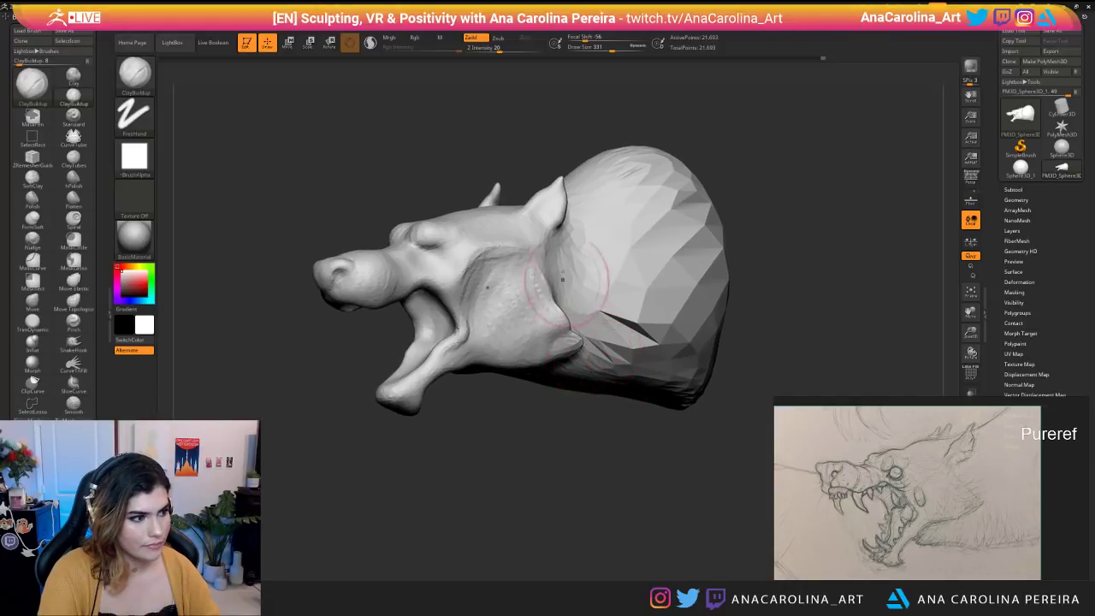
Enable Sculptris Pro and smooth the faceted side and top of the neck at draw size 468.
{"action": "left_click", "coordinate": [371, 42]}
{"action": "mouse_move", "coordinate": [590, 278]}
{"action": "left_mouse_down", "text": "shift"}
{"action": "mouse_move", "coordinate": [626, 335]}
{"action": "mouse_move", "coordinate": [644, 314]}
{"action": "mouse_move", "coordinate": [657, 366]}
{"action": "mouse_move", "coordinate": [676, 257]}
{"action": "left_mouse_up", "text": "shift"}
{"action": "mouse_move", "coordinate": [689, 205]}
{"action": "left_mouse_down", "text": "shift"}
{"action": "mouse_move", "coordinate": [689, 372]}
{"action": "mouse_move", "coordinate": [703, 354]}
{"action": "left_mouse_up", "text": "shift"}
{"action": "left_click_drag", "start_coordinate": [652, 171], "coordinate": [641, 191], "text": "shift"}
{"action": "right_click_drag", "start_coordinate": [718, 192], "coordinate": [664, 196]}
{"action": "left_click_drag", "start_coordinate": [662, 196], "coordinate": [613, 200], "text": "shift"}
{"action": "mouse_move", "coordinate": [595, 257]}
{"action": "left_mouse_down", "text": "shift"}
{"action": "mouse_move", "coordinate": [560, 299]}
{"action": "mouse_move", "coordinate": [569, 338]}
{"action": "left_mouse_up", "text": "shift"}
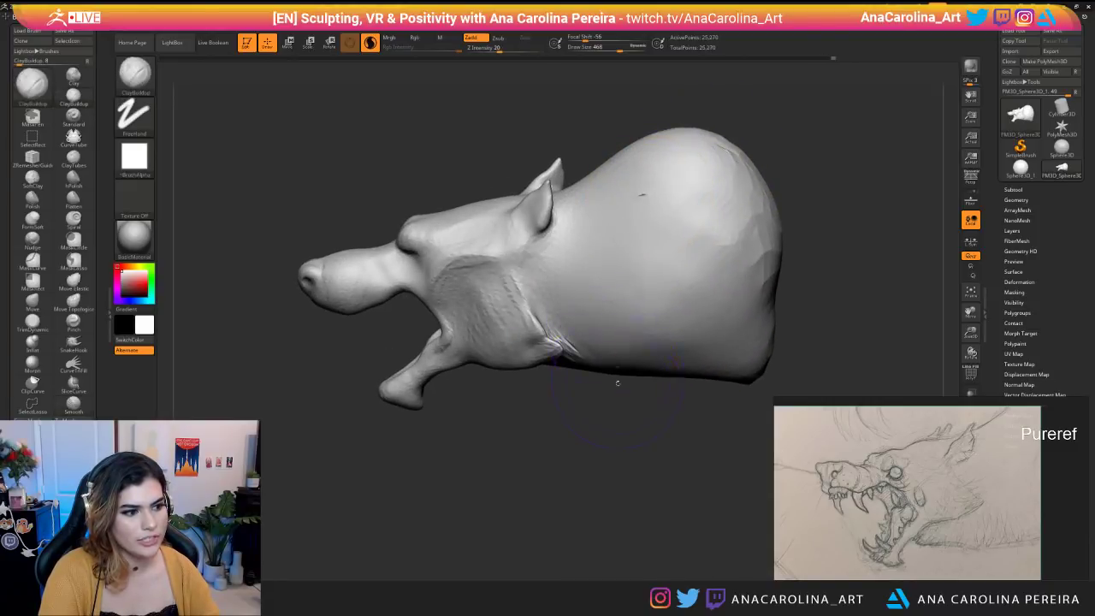
Smooth the crease behind the jaw corner, the back end of the neck and the area behind the ears.
{"action": "right_click_drag", "start_coordinate": [616, 379], "coordinate": [574, 347]}
{"action": "left_click_drag", "start_coordinate": [574, 346], "coordinate": [568, 359], "text": "shift"}
{"action": "mouse_move", "coordinate": [734, 379]}
{"action": "left_mouse_down", "text": "shift"}
{"action": "mouse_move", "coordinate": [756, 373]}
{"action": "mouse_move", "coordinate": [773, 214]}
{"action": "mouse_move", "coordinate": [784, 313]}
{"action": "left_mouse_up", "text": "shift"}
{"action": "right_click_drag", "start_coordinate": [753, 257], "coordinate": [652, 257]}
{"action": "left_click_drag", "start_coordinate": [631, 211], "coordinate": [604, 240], "text": "shift"}
{"action": "mouse_move", "coordinate": [652, 303]}
{"action": "right_mouse_down"}
{"action": "mouse_move", "coordinate": [724, 405]}
{"action": "mouse_move", "coordinate": [740, 359]}
{"action": "mouse_move", "coordinate": [645, 359]}
{"action": "right_mouse_up"}
{"action": "mouse_move", "coordinate": [645, 359]}
{"action": "right_mouse_down"}
{"action": "mouse_move", "coordinate": [645, 325]}
{"action": "mouse_move", "coordinate": [657, 388]}
{"action": "right_mouse_up"}
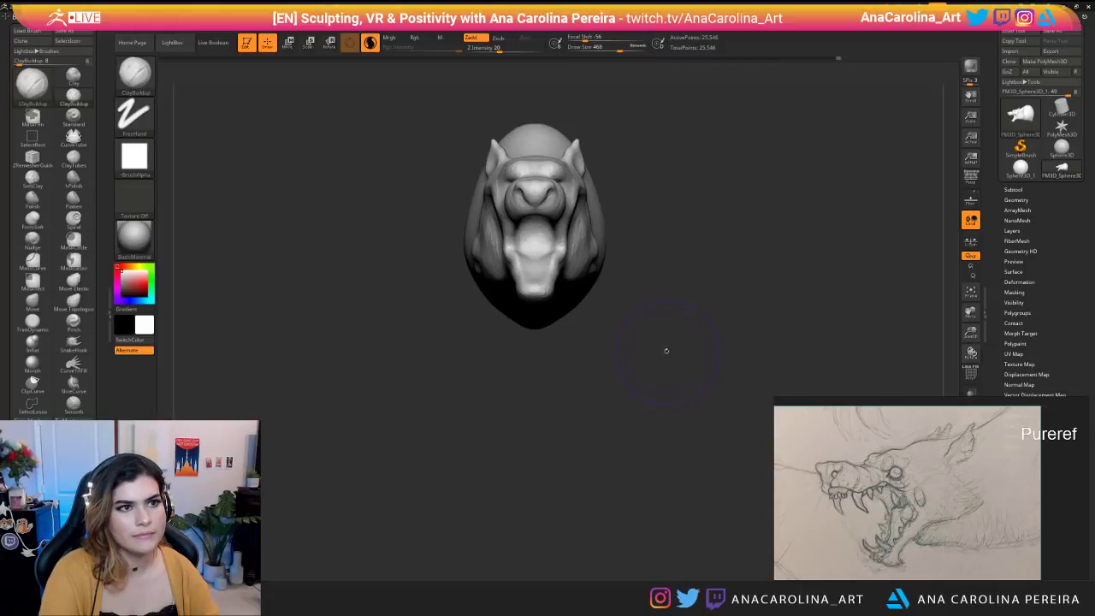
Make ClayBuildup test strokes on the side of the neck at draw sizes 207 and 112.
{"action": "mouse_move", "coordinate": [665, 343]}
{"action": "right_mouse_down"}
{"action": "mouse_move", "coordinate": [703, 346]}
{"action": "mouse_move", "coordinate": [731, 366]}
{"action": "mouse_move", "coordinate": [675, 346]}
{"action": "mouse_move", "coordinate": [729, 338]}
{"action": "right_mouse_up"}
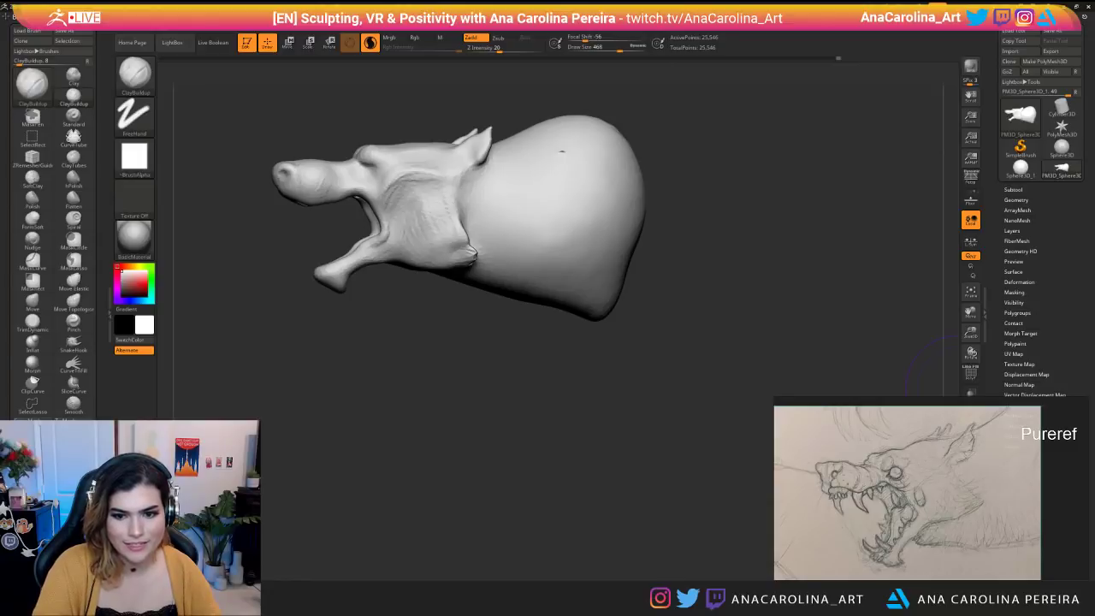
{"action": "mouse_move", "coordinate": [531, 396]}
{"action": "left_mouse_down"}
{"action": "mouse_move", "coordinate": [701, 401]}
{"action": "mouse_move", "coordinate": [465, 396]}
{"action": "mouse_move", "coordinate": [553, 419]}
{"action": "mouse_move", "coordinate": [574, 408]}
{"action": "mouse_move", "coordinate": [619, 431]}
{"action": "mouse_move", "coordinate": [557, 430]}
{"action": "mouse_move", "coordinate": [650, 430]}
{"action": "mouse_move", "coordinate": [537, 424]}
{"action": "mouse_move", "coordinate": [611, 439]}
{"action": "mouse_move", "coordinate": [516, 428]}
{"action": "left_mouse_up"}
{"action": "key", "text": "space"}
{"action": "left_click", "coordinate": [574, 370]}
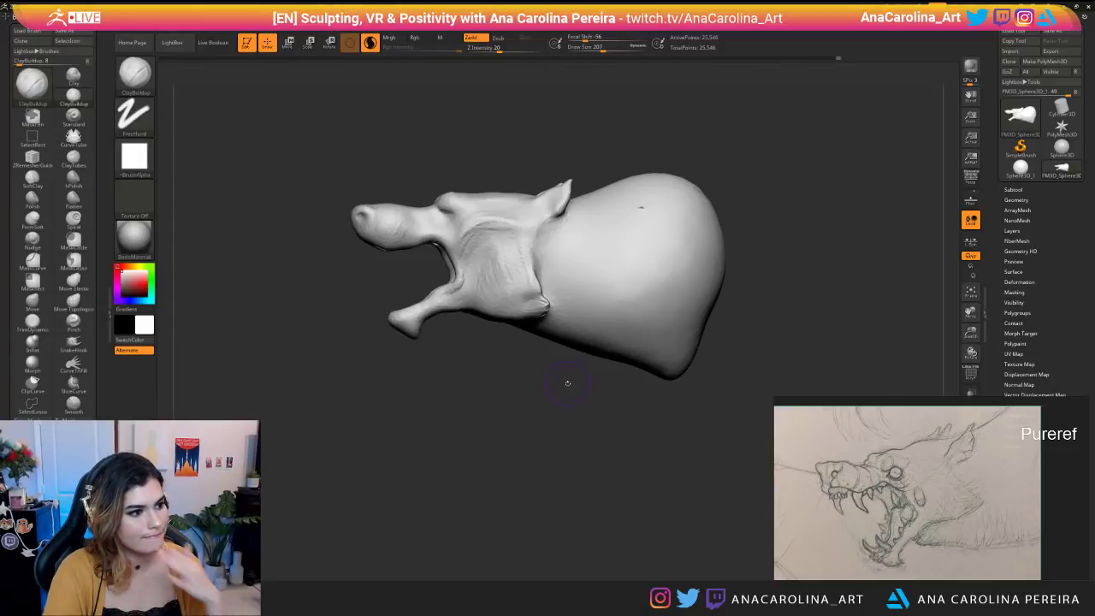
{"action": "mouse_move", "coordinate": [562, 391]}
{"action": "left_mouse_down"}
{"action": "mouse_move", "coordinate": [637, 395]}
{"action": "mouse_move", "coordinate": [557, 411]}
{"action": "mouse_move", "coordinate": [559, 442]}
{"action": "mouse_move", "coordinate": [612, 447]}
{"action": "left_mouse_up"}
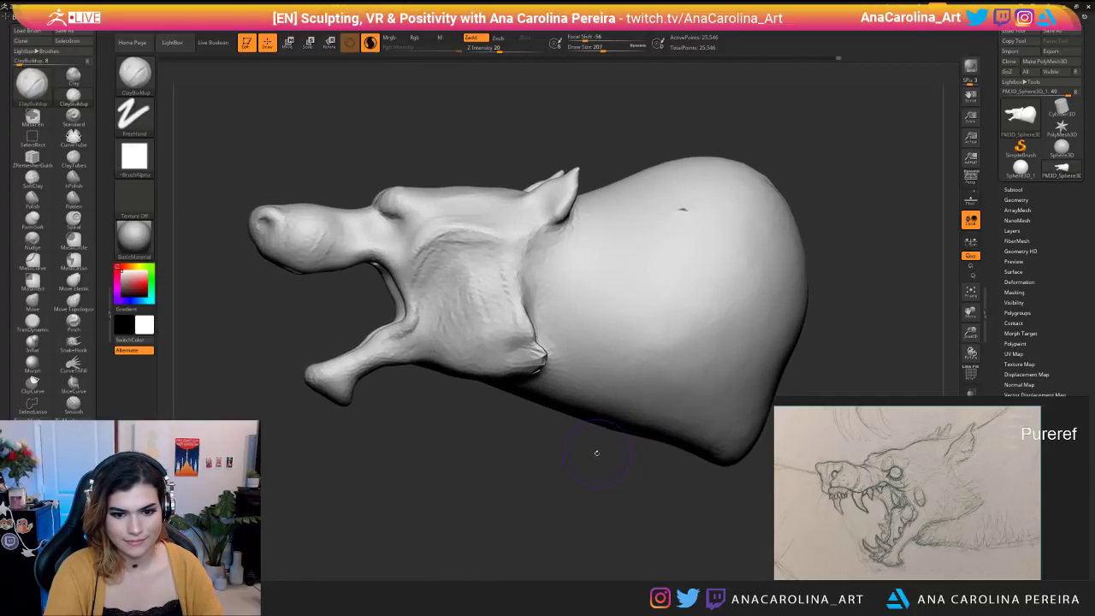
{"action": "left_click_drag", "start_coordinate": [583, 472], "coordinate": [616, 466]}
{"action": "mouse_move", "coordinate": [585, 505]}
{"action": "left_mouse_down"}
{"action": "mouse_move", "coordinate": [590, 494]}
{"action": "mouse_move", "coordinate": [600, 532]}
{"action": "left_mouse_up"}
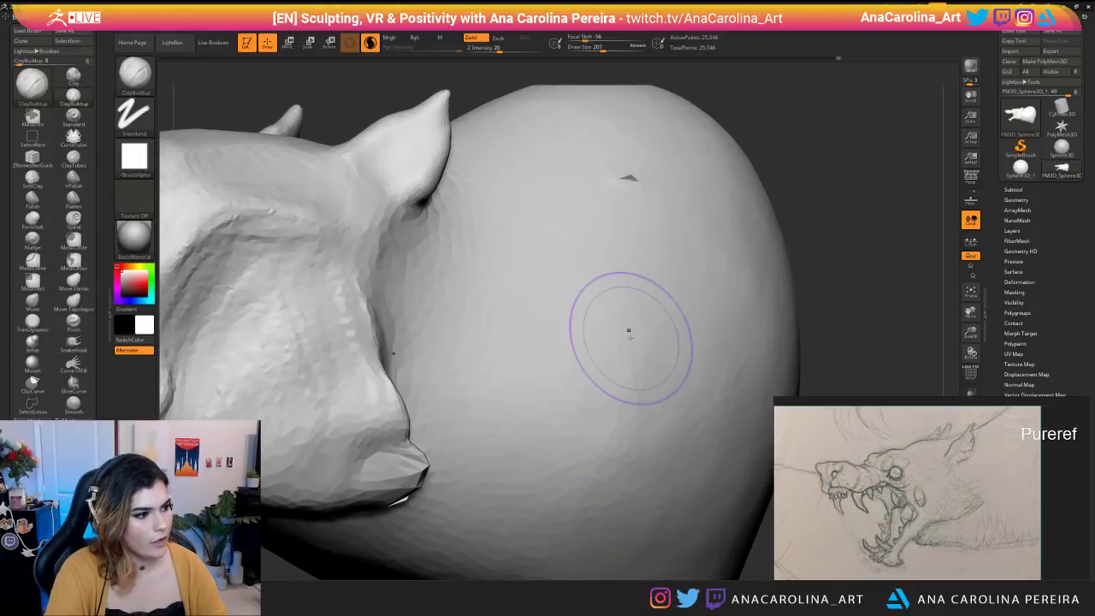
{"action": "left_click_drag", "start_coordinate": [855, 243], "coordinate": [931, 276], "text": "alt"}
{"action": "left_click_drag", "start_coordinate": [487, 109], "coordinate": [518, 124]}
{"action": "key", "text": "space"}
{"action": "left_click_drag", "start_coordinate": [735, 266], "coordinate": [758, 267]}
{"action": "mouse_move", "coordinate": [838, 228]}
{"action": "left_mouse_down", "text": "alt"}
{"action": "mouse_move", "coordinate": [836, 204]}
{"action": "mouse_move", "coordinate": [655, 244]}
{"action": "mouse_move", "coordinate": [697, 267]}
{"action": "mouse_move", "coordinate": [682, 312]}
{"action": "mouse_move", "coordinate": [659, 293]}
{"action": "left_mouse_up", "text": "alt"}
{"action": "key", "text": "space"}
{"action": "left_click_drag", "start_coordinate": [703, 262], "coordinate": [670, 333]}
{"action": "mouse_move", "coordinate": [792, 238]}
{"action": "left_mouse_down", "text": "alt"}
{"action": "mouse_move", "coordinate": [670, 223]}
{"action": "mouse_move", "coordinate": [713, 233]}
{"action": "left_mouse_up", "text": "alt"}
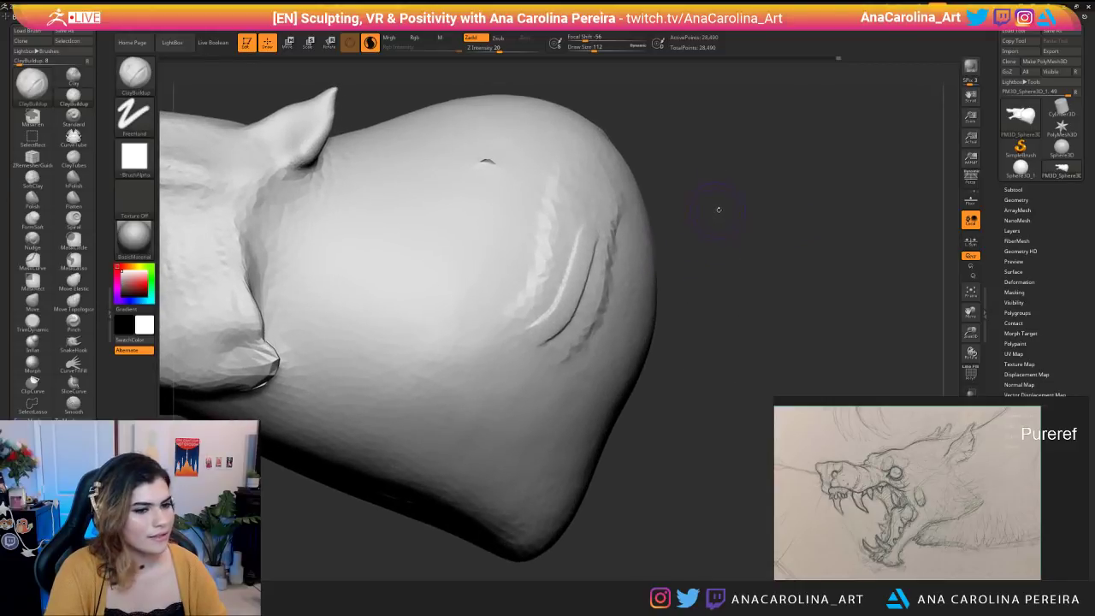
Display the polyframe and add ClayBuildup strokes at varying draw sizes, including 299, across the side of the neck.
{"action": "left_click", "coordinate": [971, 374]}
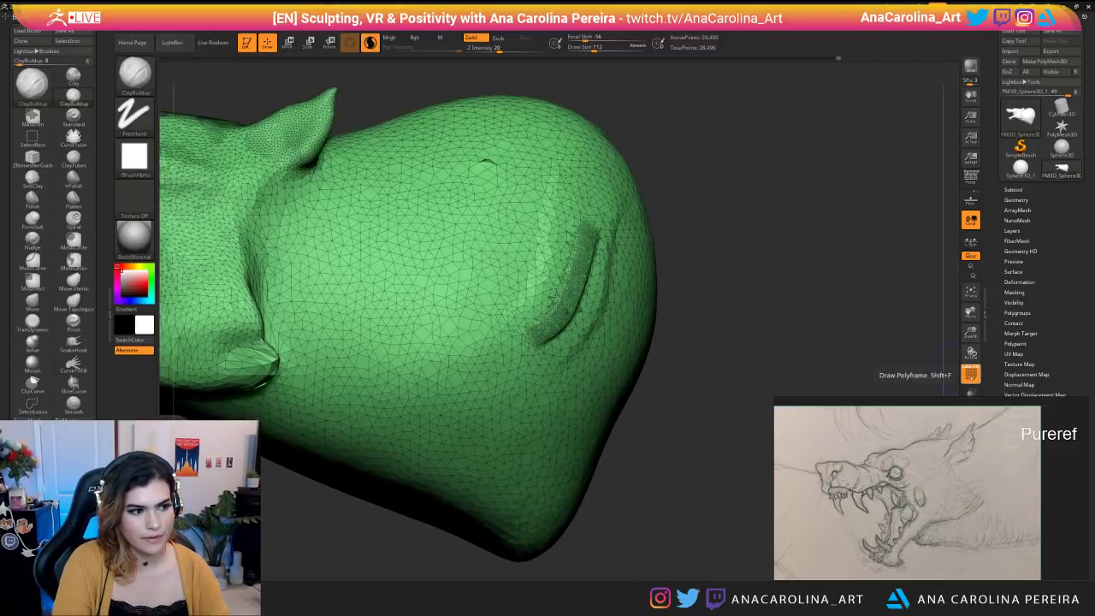
{"action": "mouse_move", "coordinate": [658, 158]}
{"action": "left_mouse_down"}
{"action": "mouse_move", "coordinate": [684, 171]}
{"action": "mouse_move", "coordinate": [686, 186]}
{"action": "mouse_move", "coordinate": [703, 184]}
{"action": "left_mouse_up"}
{"action": "key", "text": "space"}
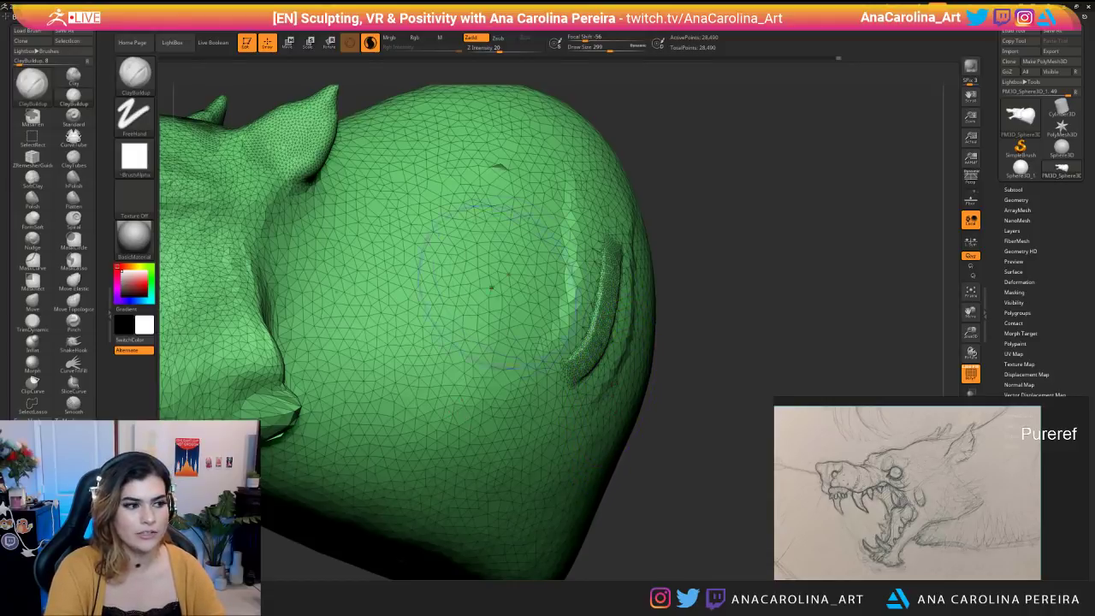
{"action": "mouse_move", "coordinate": [681, 232]}
{"action": "left_mouse_down"}
{"action": "mouse_move", "coordinate": [633, 224]}
{"action": "mouse_move", "coordinate": [695, 224]}
{"action": "mouse_move", "coordinate": [797, 259]}
{"action": "left_mouse_up"}
{"action": "left_click_drag", "start_coordinate": [575, 226], "coordinate": [452, 402]}
{"action": "key", "text": "space"}
{"action": "left_click_drag", "start_coordinate": [505, 352], "coordinate": [468, 352]}
{"action": "left_click_drag", "start_coordinate": [564, 224], "coordinate": [481, 350]}
{"action": "key", "text": "space"}
{"action": "left_click_drag", "start_coordinate": [789, 201], "coordinate": [766, 264], "text": "alt"}
{"action": "mouse_move", "coordinate": [574, 237]}
{"action": "left_mouse_down"}
{"action": "mouse_move", "coordinate": [589, 320]}
{"action": "mouse_move", "coordinate": [537, 406]}
{"action": "mouse_move", "coordinate": [586, 447]}
{"action": "mouse_move", "coordinate": [665, 303]}
{"action": "left_mouse_up"}
{"action": "left_click_drag", "start_coordinate": [924, 148], "coordinate": [894, 101], "text": "alt"}
Add more ClayBuildup strokes of different sizes across the neck toward its back end.
{"action": "mouse_move", "coordinate": [672, 193]}
{"action": "left_mouse_down"}
{"action": "mouse_move", "coordinate": [685, 229]}
{"action": "mouse_move", "coordinate": [701, 222]}
{"action": "left_mouse_up"}
{"action": "key", "text": "space"}
{"action": "left_click_drag", "start_coordinate": [753, 262], "coordinate": [768, 262]}
{"action": "mouse_move", "coordinate": [590, 296]}
{"action": "left_mouse_down"}
{"action": "mouse_move", "coordinate": [588, 329]}
{"action": "mouse_move", "coordinate": [722, 281]}
{"action": "mouse_move", "coordinate": [575, 234]}
{"action": "mouse_move", "coordinate": [554, 408]}
{"action": "left_mouse_up"}
{"action": "left_click_drag", "start_coordinate": [864, 205], "coordinate": [812, 218]}
{"action": "key", "text": "space"}
{"action": "left_click_drag", "start_coordinate": [782, 254], "coordinate": [801, 254]}
{"action": "mouse_move", "coordinate": [843, 248]}
{"action": "left_mouse_down"}
{"action": "mouse_move", "coordinate": [873, 244]}
{"action": "mouse_move", "coordinate": [843, 244]}
{"action": "left_mouse_up"}
{"action": "left_click_drag", "start_coordinate": [615, 291], "coordinate": [715, 372]}
{"action": "left_click_drag", "start_coordinate": [672, 231], "coordinate": [757, 351]}
{"action": "mouse_move", "coordinate": [687, 197]}
{"action": "left_mouse_down"}
{"action": "mouse_move", "coordinate": [599, 351]}
{"action": "mouse_move", "coordinate": [701, 359]}
{"action": "mouse_move", "coordinate": [509, 398]}
{"action": "mouse_move", "coordinate": [630, 229]}
{"action": "mouse_move", "coordinate": [589, 264]}
{"action": "mouse_move", "coordinate": [710, 325]}
{"action": "mouse_move", "coordinate": [518, 368]}
{"action": "mouse_move", "coordinate": [612, 304]}
{"action": "mouse_move", "coordinate": [650, 329]}
{"action": "mouse_move", "coordinate": [631, 330]}
{"action": "left_mouse_up"}
{"action": "key", "text": "space"}
{"action": "key", "text": "space"}
{"action": "left_click_drag", "start_coordinate": [864, 291], "coordinate": [864, 137], "text": "alt"}
{"action": "mouse_move", "coordinate": [803, 342]}
{"action": "left_mouse_down"}
{"action": "mouse_move", "coordinate": [872, 343]}
{"action": "mouse_move", "coordinate": [795, 347]}
{"action": "left_mouse_up"}
{"action": "left_click_drag", "start_coordinate": [752, 248], "coordinate": [818, 296]}
Undo the test strokes on the side of the neck.
{"action": "key", "text": "ctrl+z"}
{"action": "key", "text": "ctrl+z"}
{"action": "key", "text": "ctrl+z"}
{"action": "key", "text": "ctrl+z"}
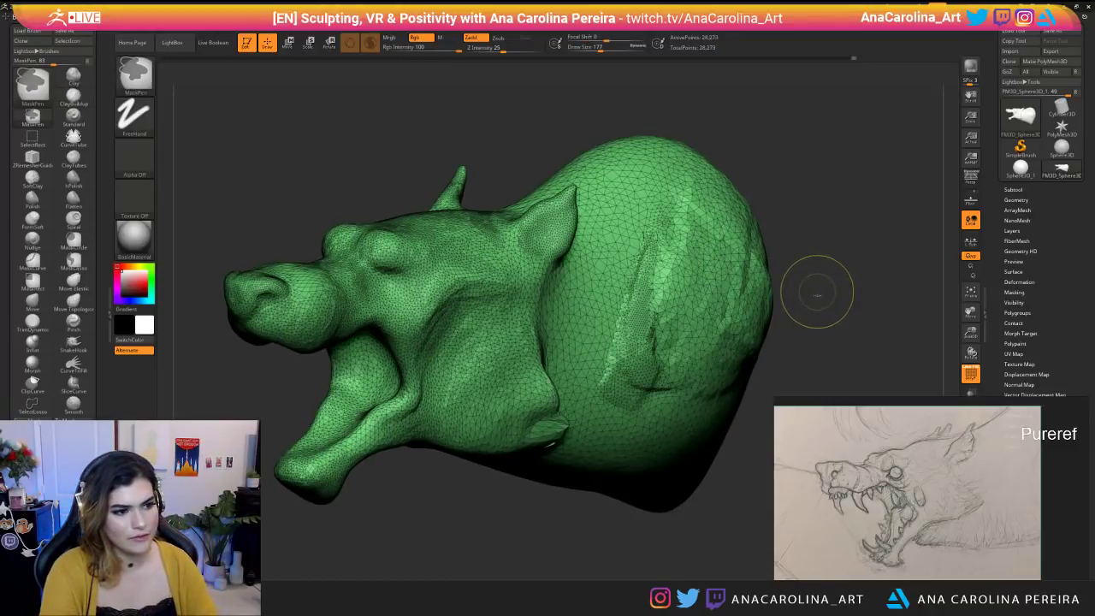
{"action": "key", "text": "ctrl+z"}
{"action": "key", "text": "ctrl+z"}
{"action": "key", "text": "ctrl+z"}
{"action": "key", "text": "ctrl+z"}
{"action": "key", "text": "ctrl+z"}
{"action": "key", "text": "ctrl+z"}
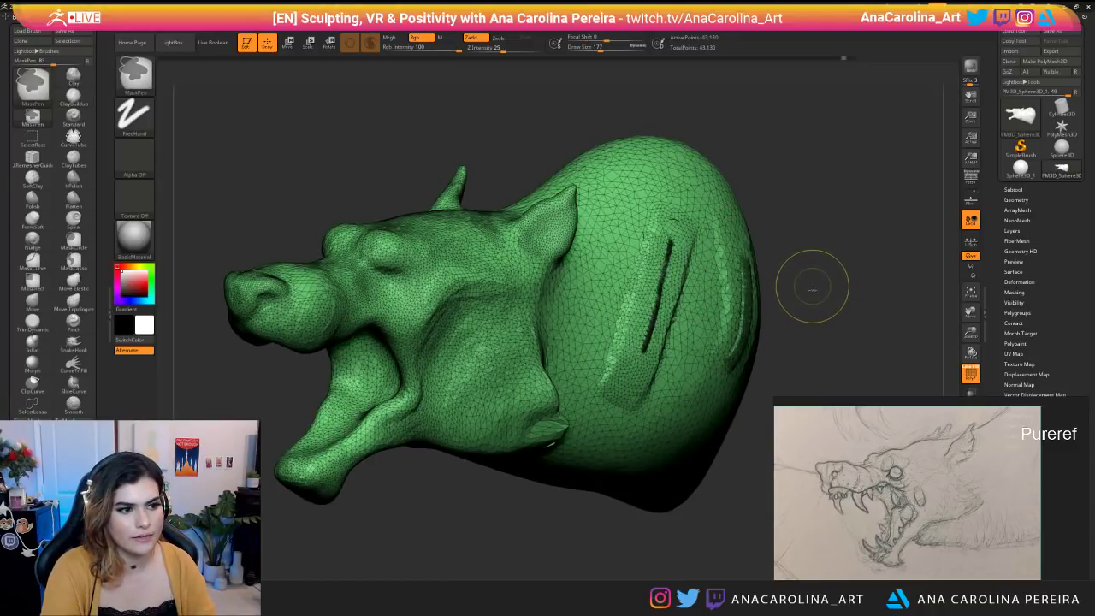
{"action": "key", "text": "ctrl+z"}
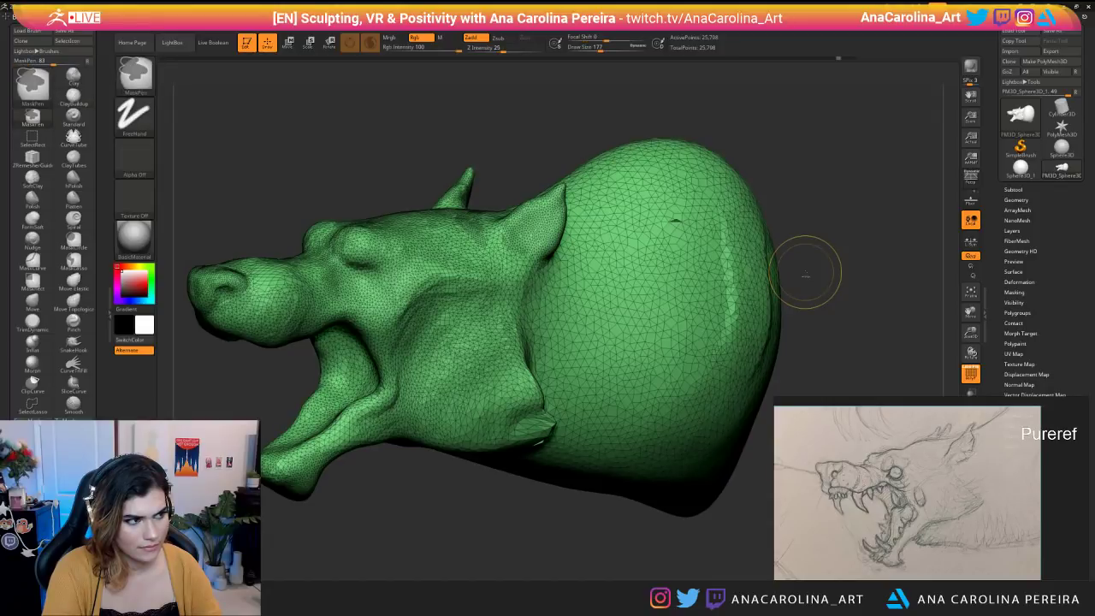
Smooth the remaining raised stroke near the back end of the neck.
{"action": "left_click_drag", "start_coordinate": [805, 272], "coordinate": [817, 271]}
{"action": "key", "text": "space"}
{"action": "key", "text": "shift"}
{"action": "mouse_move", "coordinate": [721, 268]}
{"action": "left_mouse_down", "text": "shift"}
{"action": "mouse_move", "coordinate": [729, 312]}
{"action": "mouse_move", "coordinate": [708, 368]}
{"action": "left_mouse_up", "text": "shift"}
{"action": "key", "text": "space"}
{"action": "key", "text": "space"}
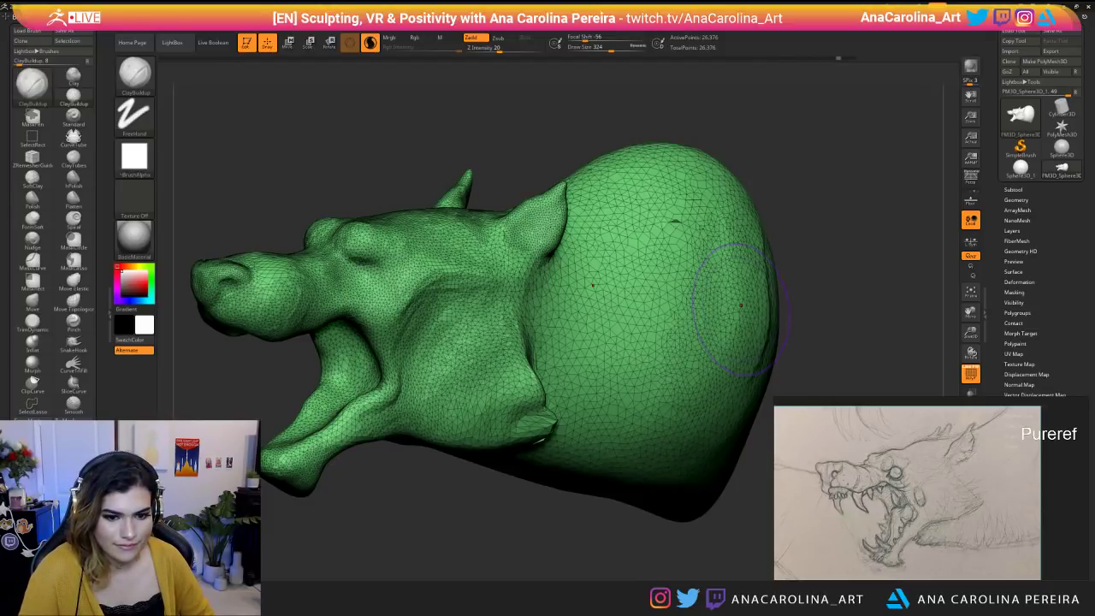
Even out the back of the neck with ClayBuildup and Smooth strokes, and hide the polyframe.
{"action": "mouse_move", "coordinate": [740, 309]}
{"action": "left_mouse_down"}
{"action": "mouse_move", "coordinate": [710, 257]}
{"action": "mouse_move", "coordinate": [701, 188]}
{"action": "left_mouse_up"}
{"action": "left_click_drag", "start_coordinate": [825, 184], "coordinate": [787, 189]}
{"action": "left_click_drag", "start_coordinate": [757, 333], "coordinate": [757, 265]}
{"action": "mouse_move", "coordinate": [811, 186]}
{"action": "left_mouse_down"}
{"action": "mouse_move", "coordinate": [798, 193]}
{"action": "mouse_move", "coordinate": [782, 154]}
{"action": "mouse_move", "coordinate": [808, 162]}
{"action": "left_mouse_up"}
{"action": "left_click_drag", "start_coordinate": [638, 256], "coordinate": [642, 264], "text": "shift"}
{"action": "mouse_move", "coordinate": [741, 282]}
{"action": "left_mouse_down"}
{"action": "mouse_move", "coordinate": [802, 299]}
{"action": "mouse_move", "coordinate": [744, 286]}
{"action": "mouse_move", "coordinate": [782, 310]}
{"action": "mouse_move", "coordinate": [781, 259]}
{"action": "left_mouse_up"}
{"action": "left_click", "coordinate": [970, 374]}
{"action": "mouse_move", "coordinate": [772, 195]}
{"action": "left_mouse_down"}
{"action": "mouse_move", "coordinate": [794, 213]}
{"action": "mouse_move", "coordinate": [697, 140]}
{"action": "mouse_move", "coordinate": [745, 159]}
{"action": "left_mouse_up"}
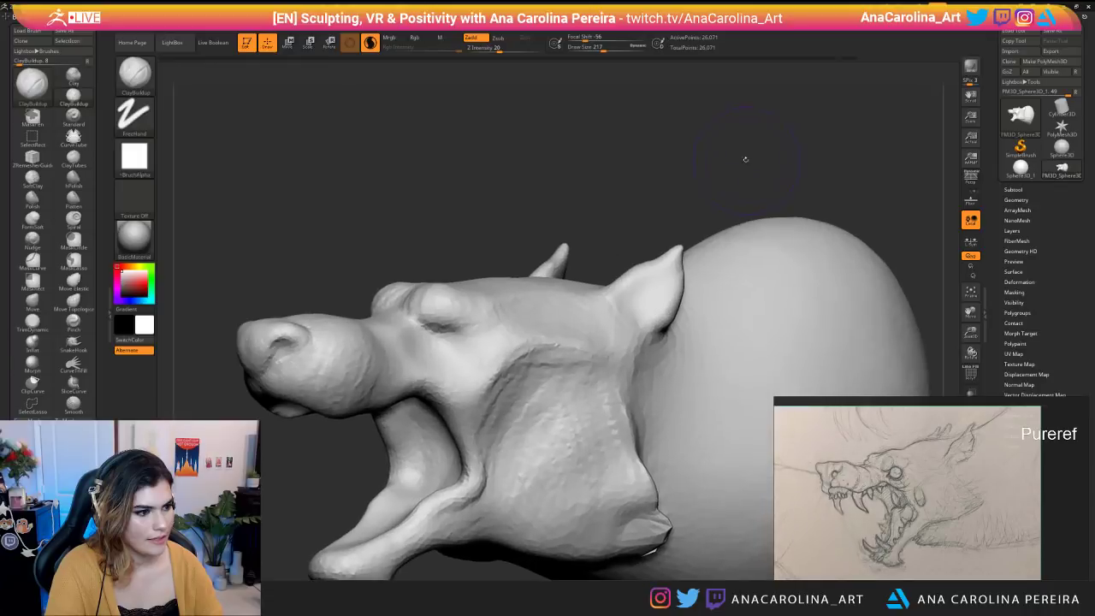
Insert a sphere below the brow as an eyeball using the Sphere 32 mesh of the IMM Primitives brush.
{"action": "key", "text": "b"}
{"action": "key", "text": "c"}
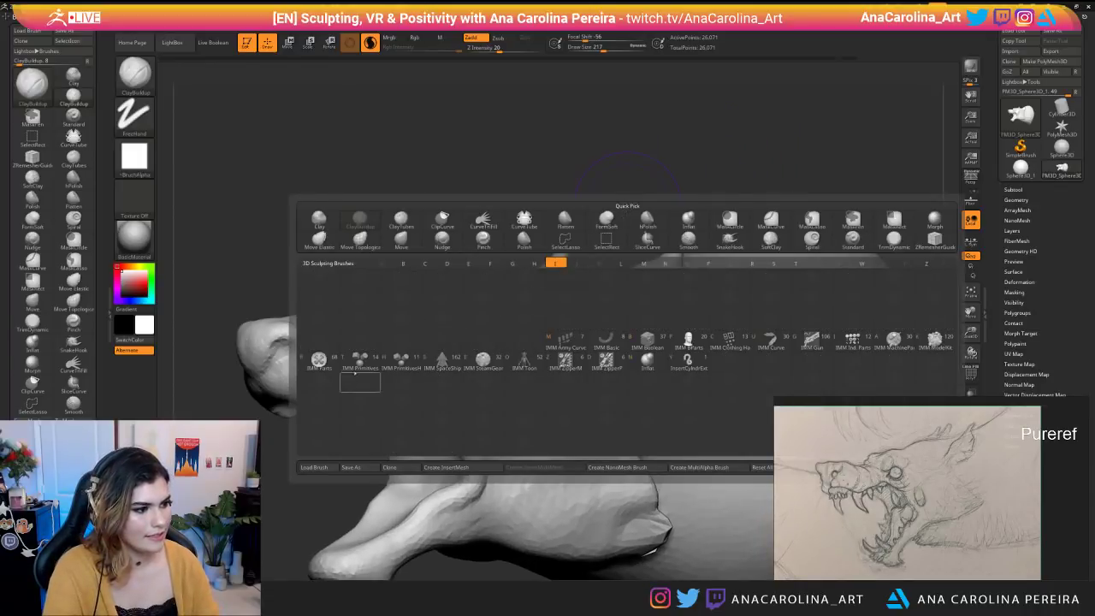
{"action": "key", "text": "b"}
{"action": "key", "text": "b"}
{"action": "key", "text": "i"}
{"action": "key", "text": "p"}
{"action": "left_click", "coordinate": [390, 76]}
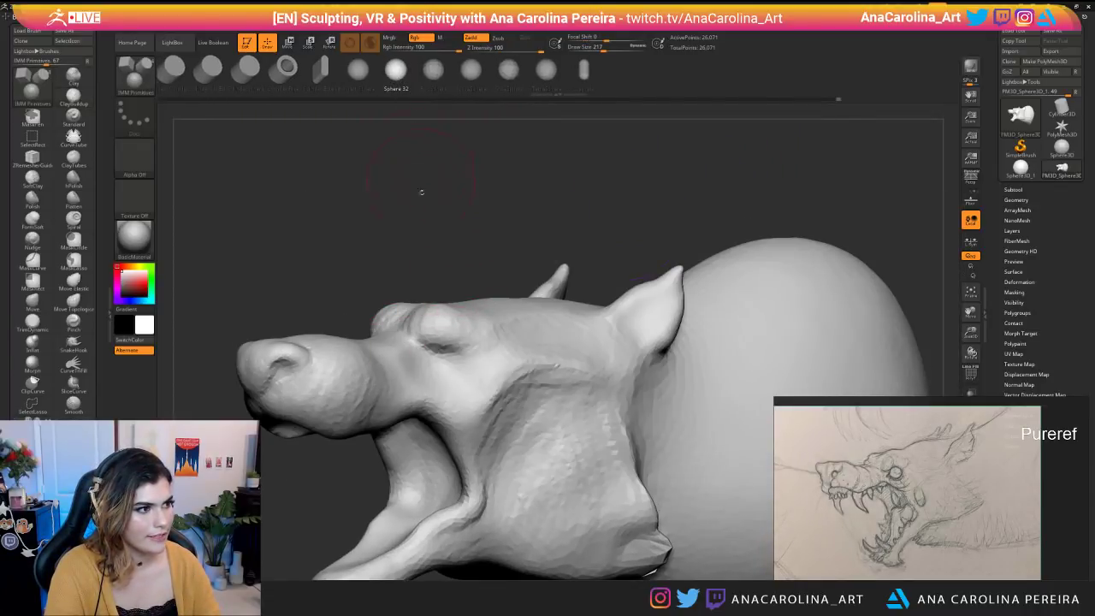
{"action": "left_click_drag", "start_coordinate": [445, 349], "coordinate": [451, 355]}
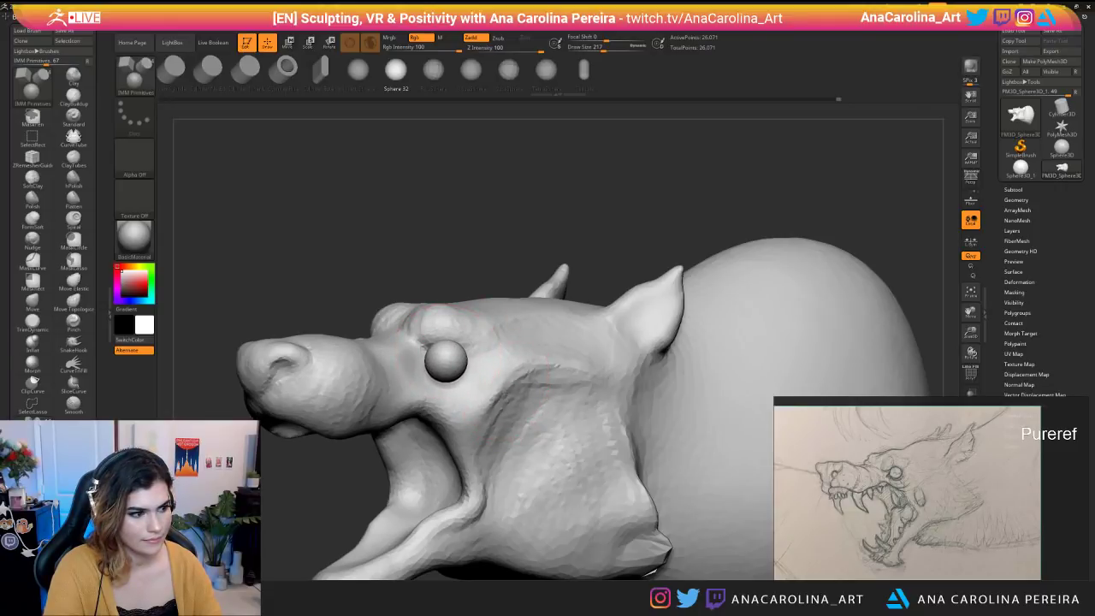
{"action": "left_click_drag", "start_coordinate": [451, 380], "coordinate": [451, 382]}
Move the eye sphere into the socket under the brow with the gizmo and adjust its size.
{"action": "left_click_drag", "start_coordinate": [493, 237], "coordinate": [672, 261]}
{"action": "key", "text": "w"}
{"action": "left_click_drag", "start_coordinate": [547, 366], "coordinate": [456, 360]}
{"action": "left_click_drag", "start_coordinate": [295, 295], "coordinate": [205, 293]}
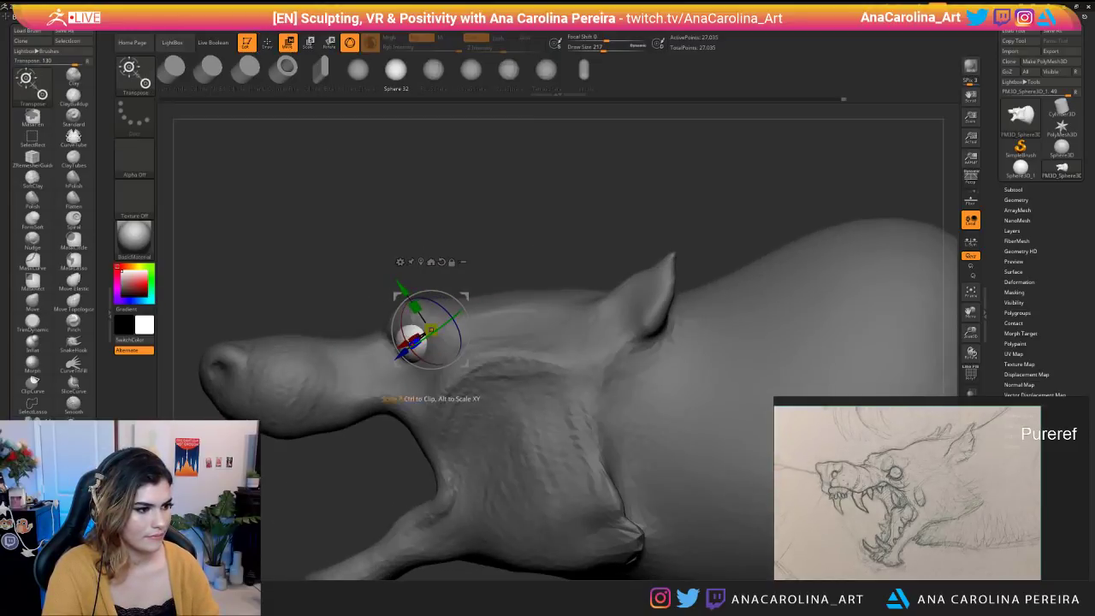
{"action": "left_click_drag", "start_coordinate": [432, 329], "coordinate": [396, 365]}
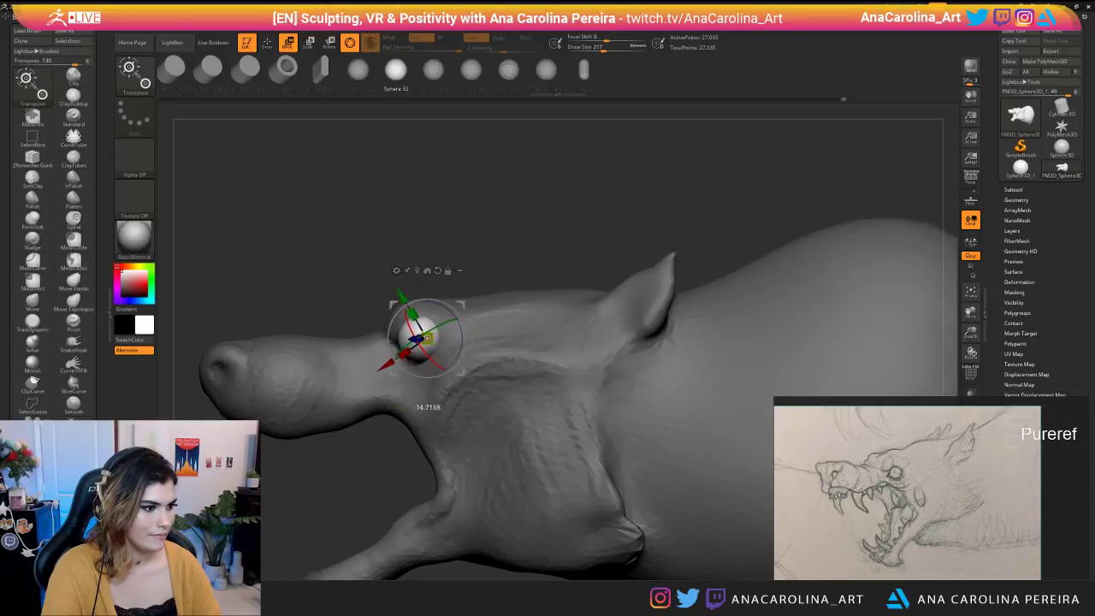
{"action": "left_click_drag", "start_coordinate": [414, 341], "coordinate": [415, 341]}
Refine the eye sphere's position and depth in the socket, and switch from the gizmo to the Transpose line.
{"action": "left_click_drag", "start_coordinate": [329, 282], "coordinate": [390, 287]}
{"action": "left_click_drag", "start_coordinate": [385, 366], "coordinate": [374, 372]}
{"action": "left_click_drag", "start_coordinate": [308, 231], "coordinate": [448, 269]}
{"action": "left_click_drag", "start_coordinate": [460, 347], "coordinate": [445, 346]}
{"action": "left_click_drag", "start_coordinate": [564, 265], "coordinate": [407, 250]}
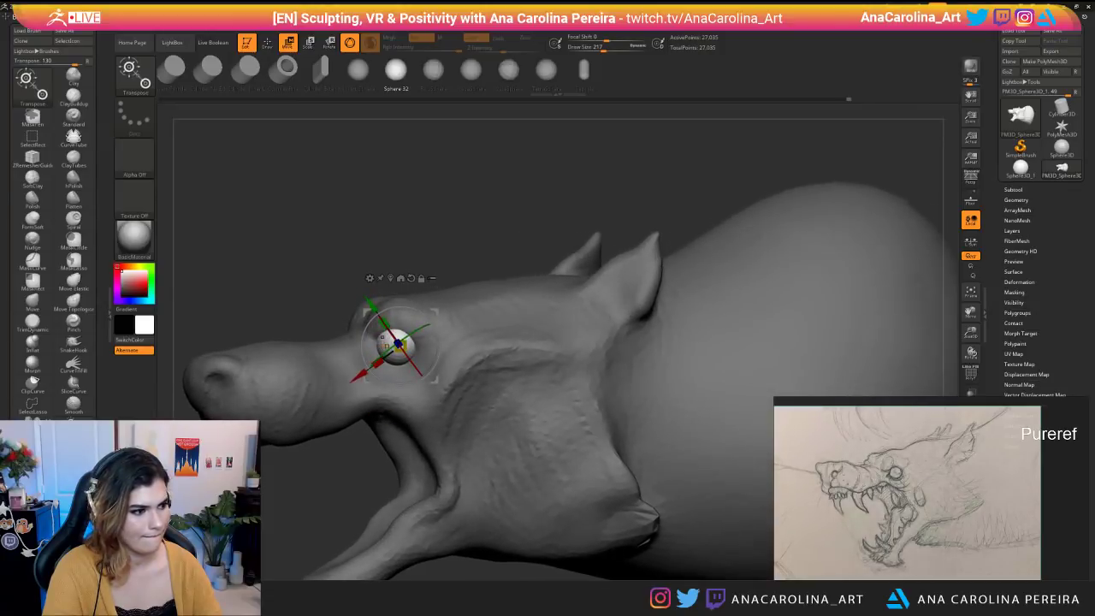
{"action": "key", "text": "y"}
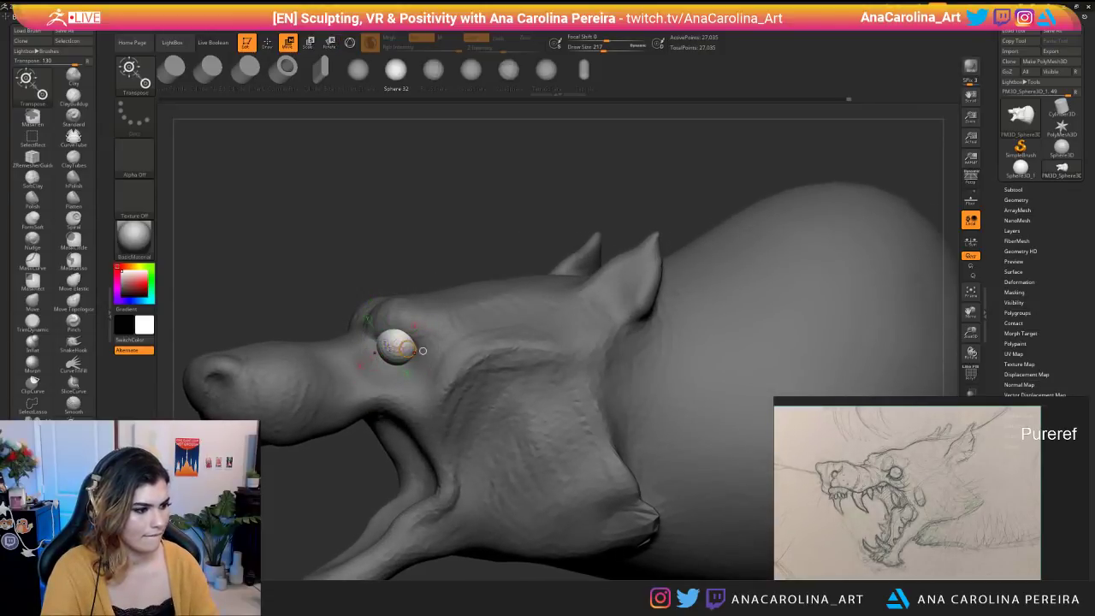
{"action": "mouse_move", "coordinate": [408, 361]}
{"action": "left_mouse_down"}
{"action": "mouse_move", "coordinate": [479, 375]}
{"action": "mouse_move", "coordinate": [442, 368]}
{"action": "left_mouse_up"}
{"action": "left_click_drag", "start_coordinate": [431, 239], "coordinate": [476, 229]}
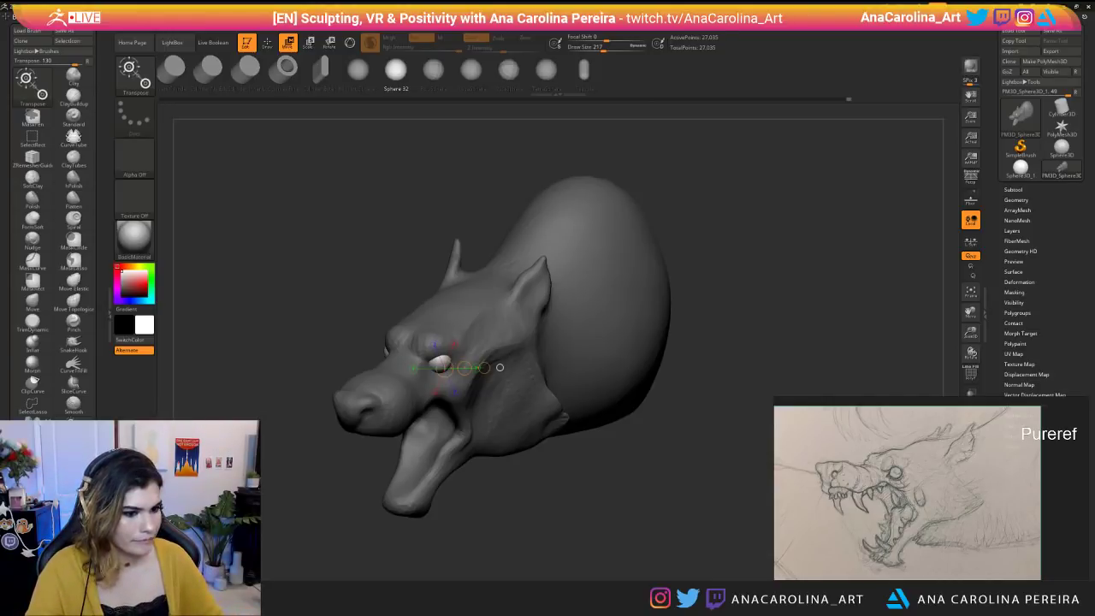
{"action": "mouse_move", "coordinate": [482, 533]}
{"action": "left_mouse_down"}
{"action": "mouse_move", "coordinate": [406, 504]}
{"action": "mouse_move", "coordinate": [427, 492]}
{"action": "mouse_move", "coordinate": [479, 505]}
{"action": "mouse_move", "coordinate": [483, 547]}
{"action": "mouse_move", "coordinate": [478, 522]}
{"action": "mouse_move", "coordinate": [389, 515]}
{"action": "mouse_move", "coordinate": [415, 516]}
{"action": "left_mouse_up"}
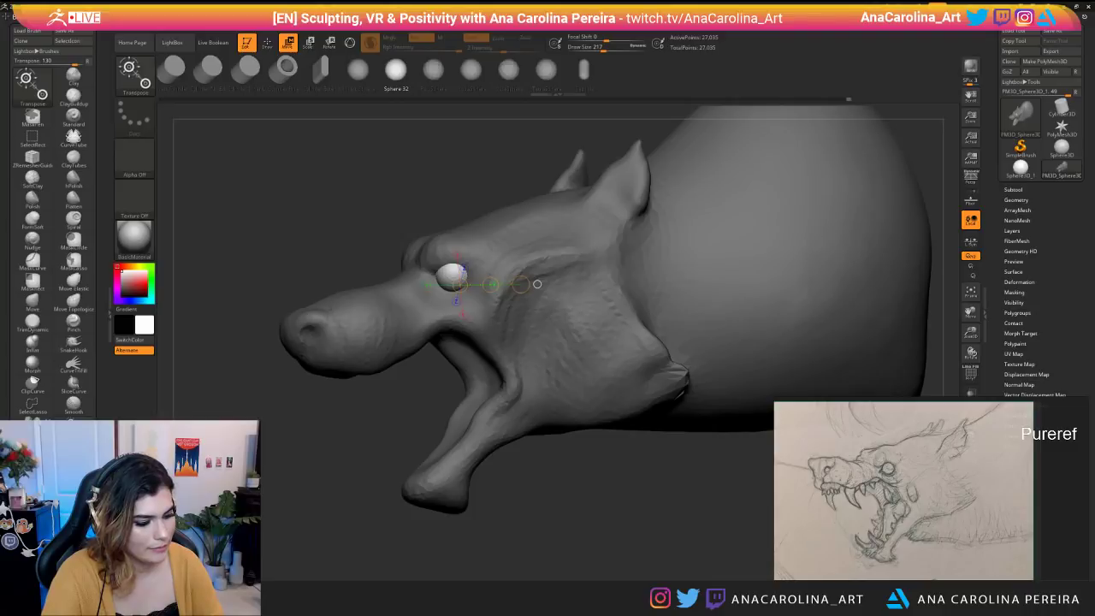
Select the ClayBuildup brush and split the masked head and the eye sphere into separate subtools.
{"action": "key", "text": "b"}
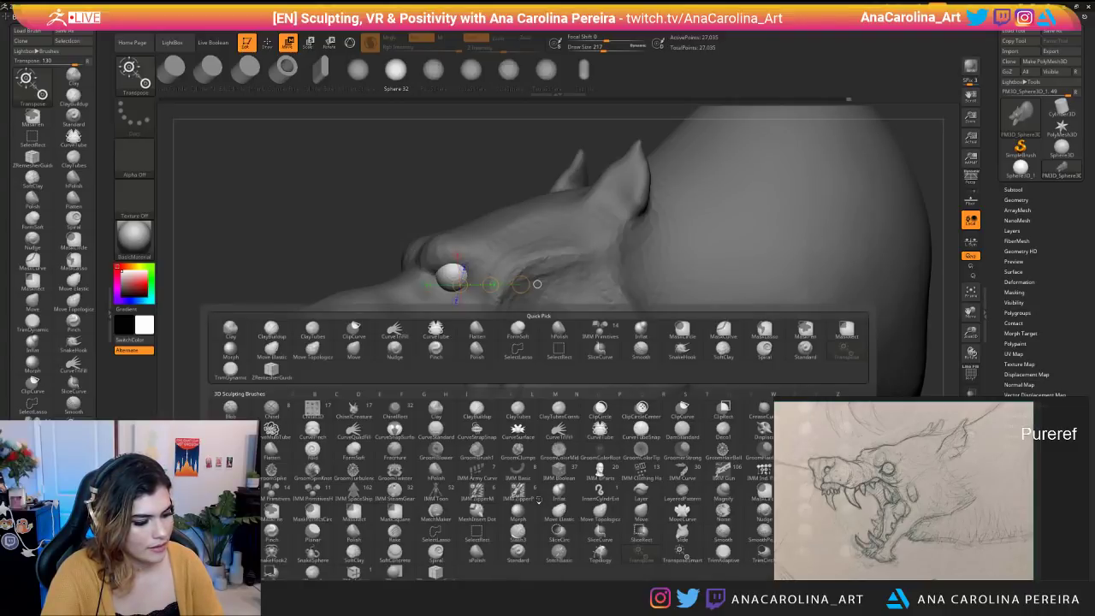
{"action": "key", "text": "c"}
{"action": "key", "text": "b"}
{"action": "left_click_drag", "start_coordinate": [566, 511], "coordinate": [550, 433]}
{"action": "left_click", "coordinate": [1023, 190]}
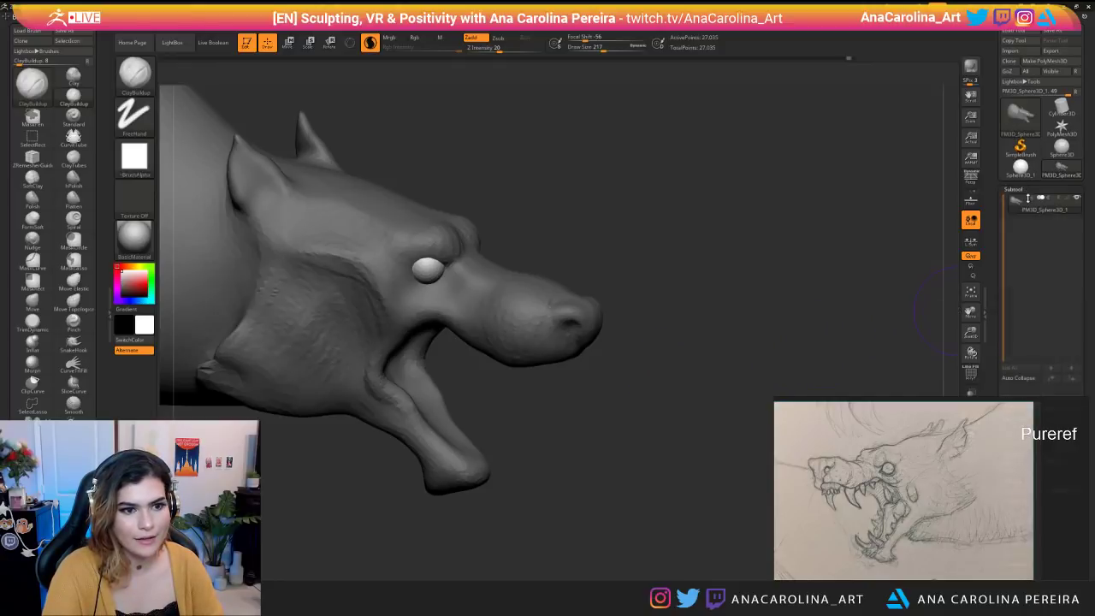
{"action": "left_click", "coordinate": [1008, 323]}
{"action": "left_click", "coordinate": [1025, 294]}
{"action": "left_click_drag", "start_coordinate": [823, 313], "coordinate": [496, 244]}
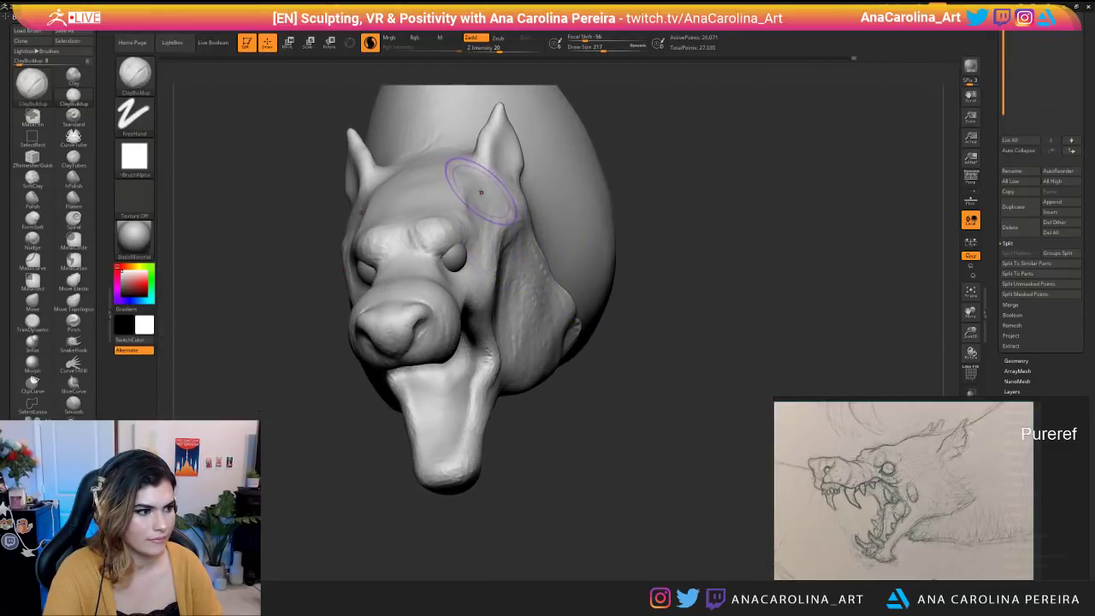
Adjust the face surface around the eyeball with the Move brush, reducing the draw size to 202.
{"action": "left_click_drag", "start_coordinate": [684, 269], "coordinate": [704, 282], "text": "alt"}
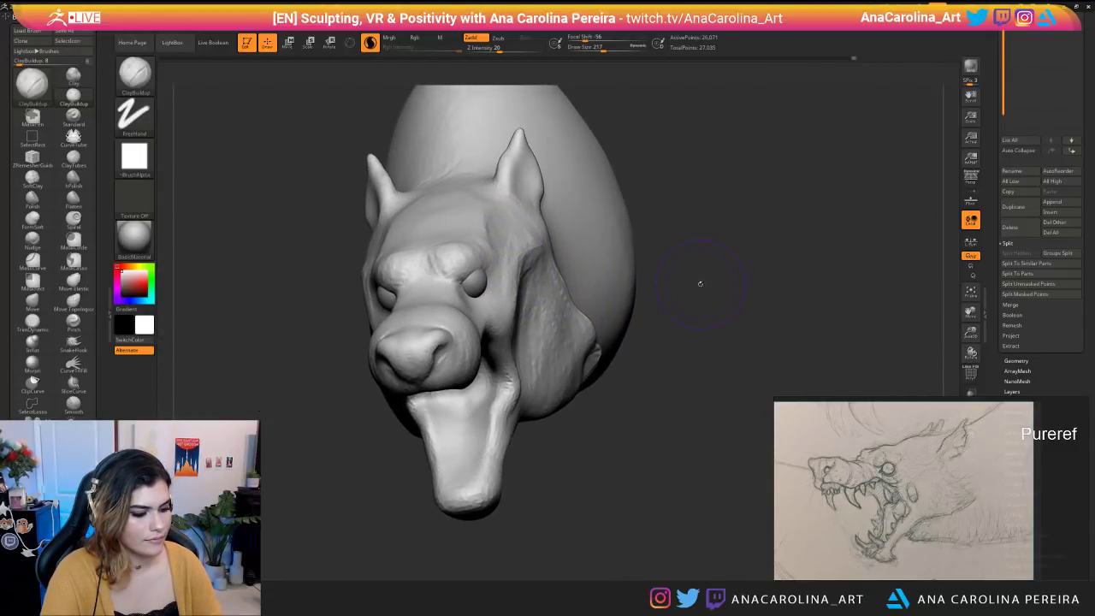
{"action": "key", "text": "b"}
{"action": "key", "text": "m"}
{"action": "key", "text": "v"}
{"action": "key", "text": "space"}
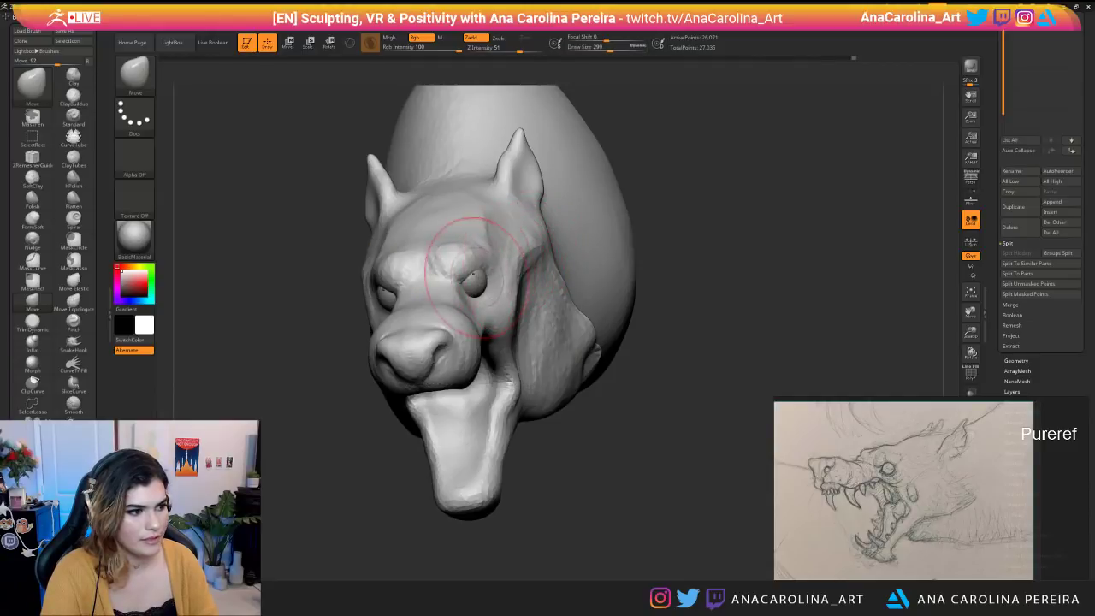
{"action": "key", "text": "space"}
{"action": "mouse_move", "coordinate": [687, 245]}
{"action": "left_mouse_down"}
{"action": "mouse_move", "coordinate": [531, 346]}
{"action": "mouse_move", "coordinate": [462, 337]}
{"action": "mouse_move", "coordinate": [497, 346]}
{"action": "left_mouse_up"}
{"action": "key", "text": "space"}
{"action": "mouse_move", "coordinate": [490, 350]}
{"action": "left_mouse_down"}
{"action": "mouse_move", "coordinate": [476, 318]}
{"action": "mouse_move", "coordinate": [512, 287]}
{"action": "mouse_move", "coordinate": [599, 274]}
{"action": "mouse_move", "coordinate": [535, 244]}
{"action": "mouse_move", "coordinate": [539, 235]}
{"action": "mouse_move", "coordinate": [513, 239]}
{"action": "left_mouse_up"}
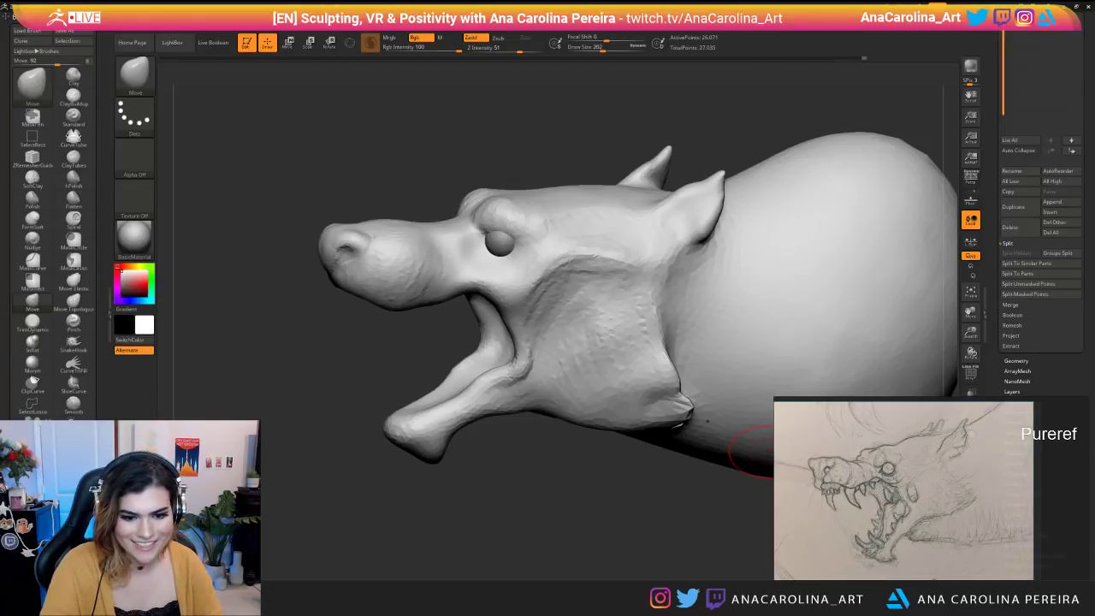
Pull the skin below the eye up against the eyeball with SnakeHook at draw size 108.
{"action": "left_click_drag", "start_coordinate": [300, 462], "coordinate": [638, 388]}
{"action": "key", "text": "space"}
{"action": "key", "text": "b"}
{"action": "key", "text": "s"}
{"action": "key", "text": "h"}
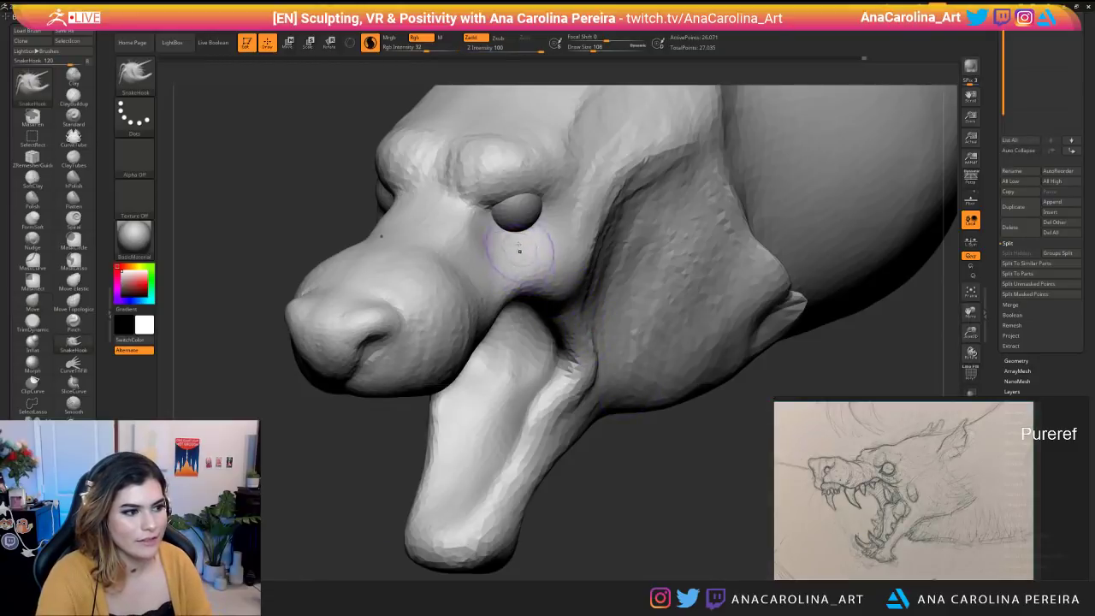
{"action": "left_click_drag", "start_coordinate": [498, 239], "coordinate": [504, 216]}
{"action": "left_click_drag", "start_coordinate": [628, 440], "coordinate": [630, 476]}
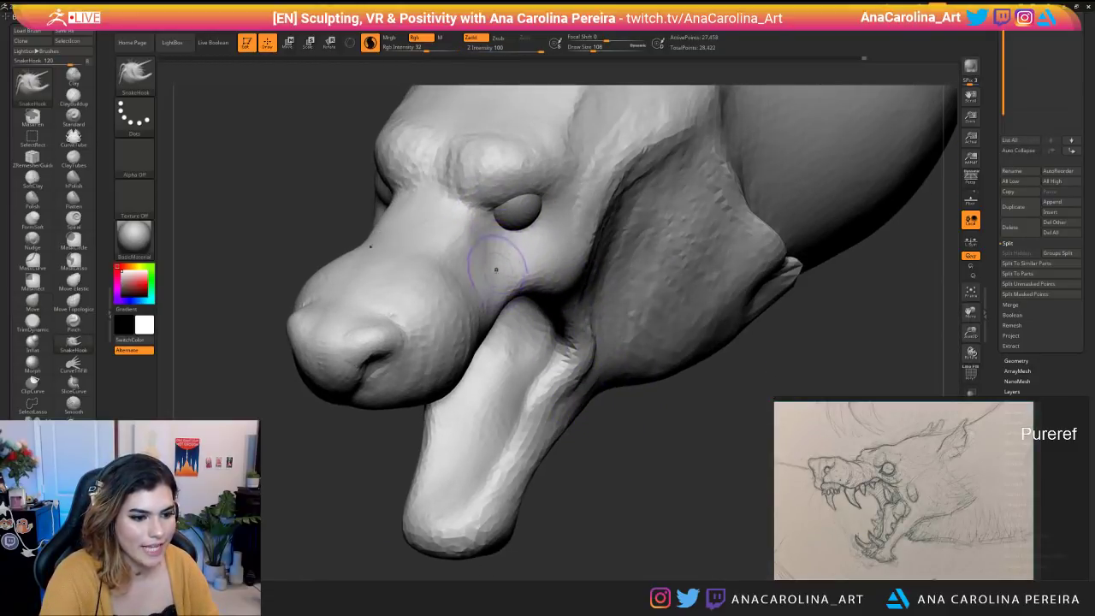
{"action": "left_click_drag", "start_coordinate": [491, 231], "coordinate": [492, 206]}
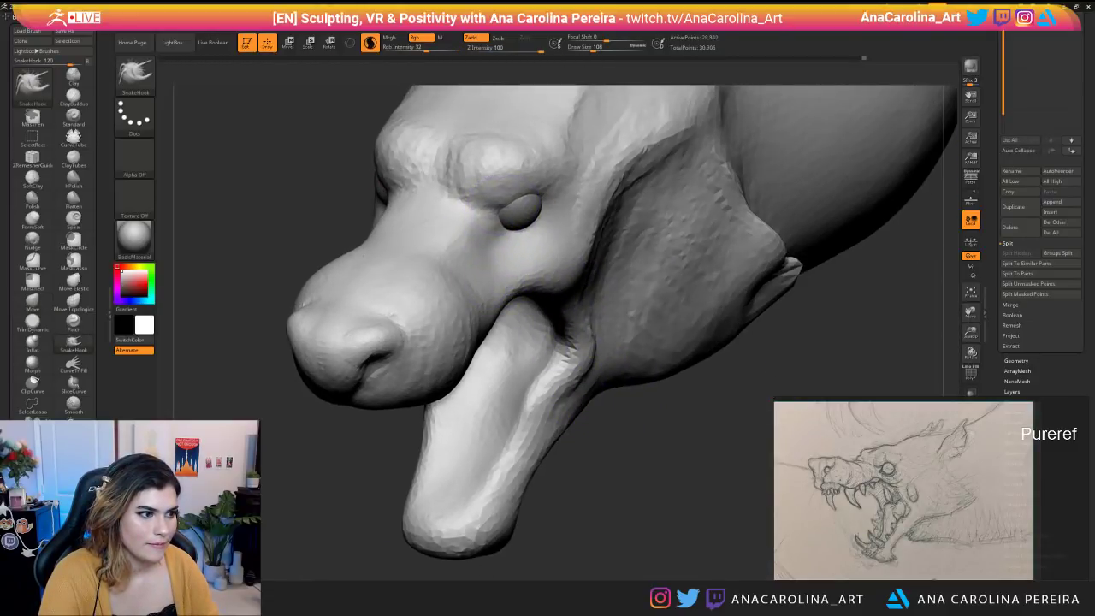
{"action": "left_click_drag", "start_coordinate": [592, 421], "coordinate": [601, 374]}
Shape the lower lid and the inner corner of the eye with SnakeHook from several angles.
{"action": "left_click_drag", "start_coordinate": [614, 445], "coordinate": [527, 197]}
{"action": "left_click_drag", "start_coordinate": [402, 444], "coordinate": [547, 454]}
{"action": "mouse_move", "coordinate": [615, 410]}
{"action": "left_mouse_down"}
{"action": "mouse_move", "coordinate": [547, 402]}
{"action": "mouse_move", "coordinate": [522, 376]}
{"action": "left_mouse_up"}
{"action": "left_click_drag", "start_coordinate": [498, 235], "coordinate": [511, 214]}
{"action": "mouse_move", "coordinate": [633, 410]}
{"action": "left_mouse_down"}
{"action": "mouse_move", "coordinate": [556, 389]}
{"action": "mouse_move", "coordinate": [521, 299]}
{"action": "mouse_move", "coordinate": [582, 205]}
{"action": "mouse_move", "coordinate": [556, 282]}
{"action": "mouse_move", "coordinate": [511, 248]}
{"action": "left_mouse_up"}
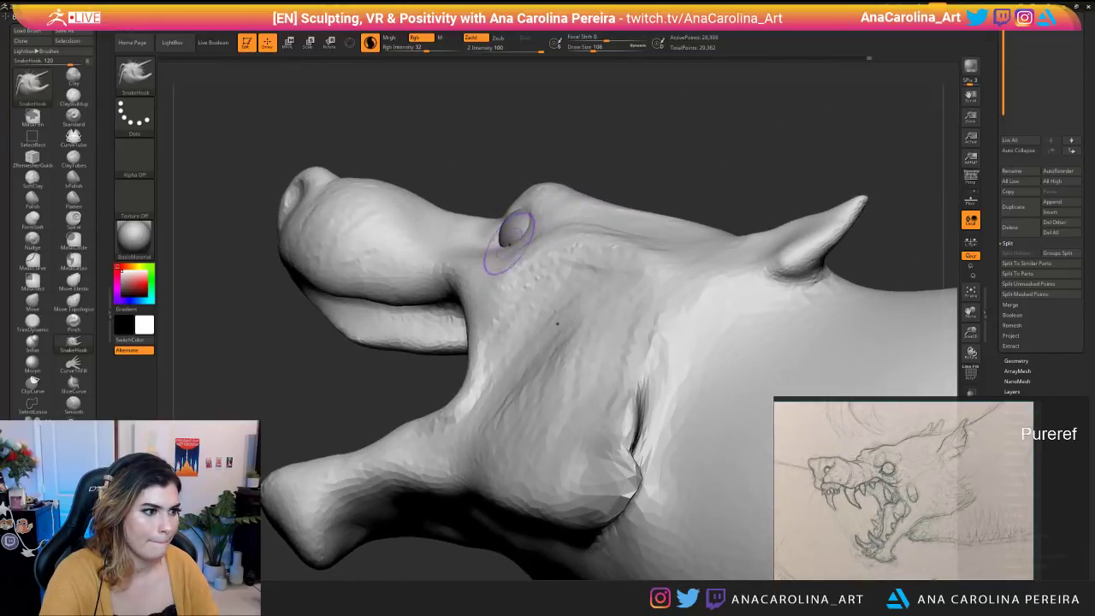
{"action": "left_click_drag", "start_coordinate": [410, 394], "coordinate": [522, 376]}
{"action": "left_click_drag", "start_coordinate": [489, 225], "coordinate": [477, 235]}
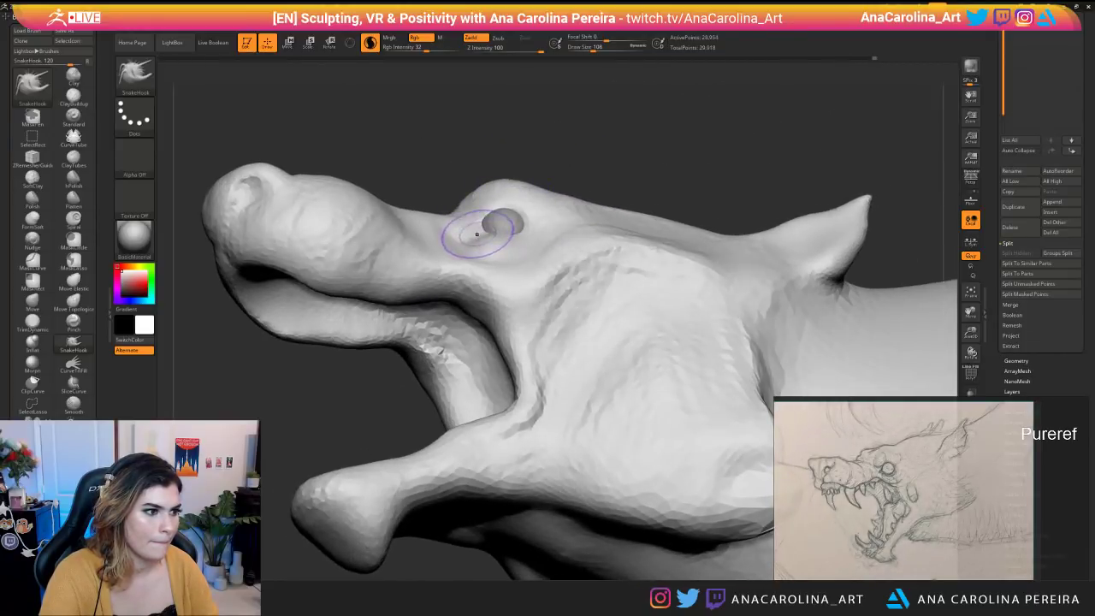
Refine the area under the eye and smooth the brow above it at draw size 154.
{"action": "left_click_drag", "start_coordinate": [411, 389], "coordinate": [556, 376]}
{"action": "left_click_drag", "start_coordinate": [556, 376], "coordinate": [419, 506]}
{"action": "left_click_drag", "start_coordinate": [342, 479], "coordinate": [393, 493]}
{"action": "mouse_move", "coordinate": [484, 276]}
{"action": "left_mouse_down"}
{"action": "mouse_move", "coordinate": [476, 268]}
{"action": "mouse_move", "coordinate": [528, 285]}
{"action": "mouse_move", "coordinate": [508, 271]}
{"action": "left_mouse_up"}
{"action": "key", "text": "space"}
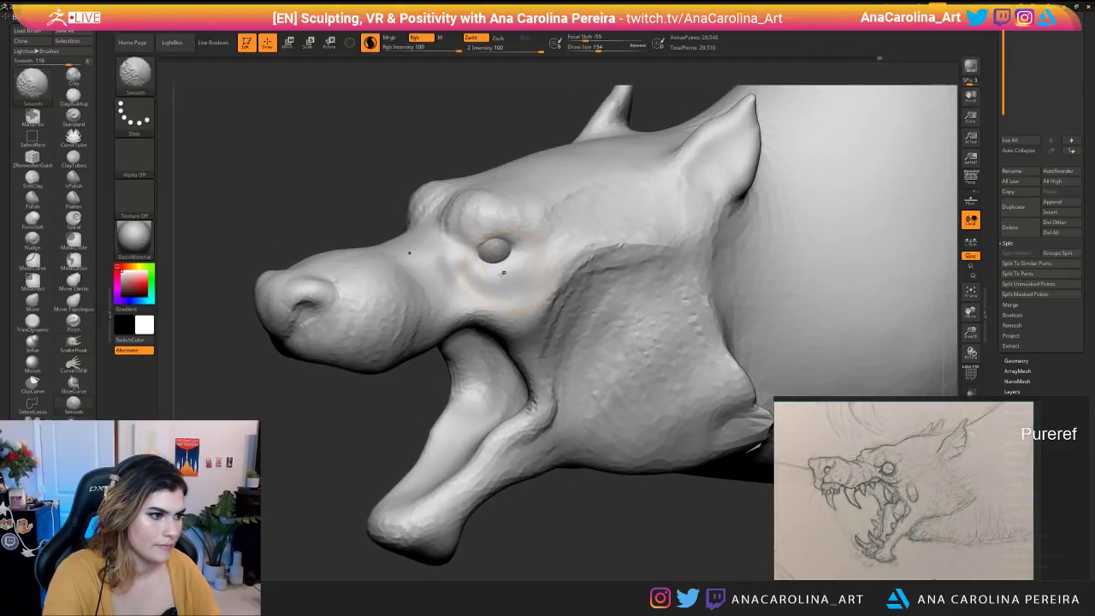
{"action": "mouse_move", "coordinate": [519, 219]}
{"action": "left_mouse_down", "text": "shift"}
{"action": "mouse_move", "coordinate": [472, 199]}
{"action": "mouse_move", "coordinate": [479, 206]}
{"action": "left_mouse_up", "text": "shift"}
{"action": "mouse_move", "coordinate": [359, 461]}
{"action": "left_mouse_down", "text": "alt"}
{"action": "mouse_move", "coordinate": [358, 402]}
{"action": "mouse_move", "coordinate": [590, 410]}
{"action": "left_mouse_up", "text": "alt"}
{"action": "mouse_move", "coordinate": [530, 282]}
{"action": "left_mouse_down", "text": "alt"}
{"action": "mouse_move", "coordinate": [487, 161]}
{"action": "mouse_move", "coordinate": [419, 161]}
{"action": "mouse_move", "coordinate": [479, 161]}
{"action": "mouse_move", "coordinate": [499, 286]}
{"action": "left_mouse_up", "text": "alt"}
{"action": "key", "text": "v"}
{"action": "key", "text": "d"}
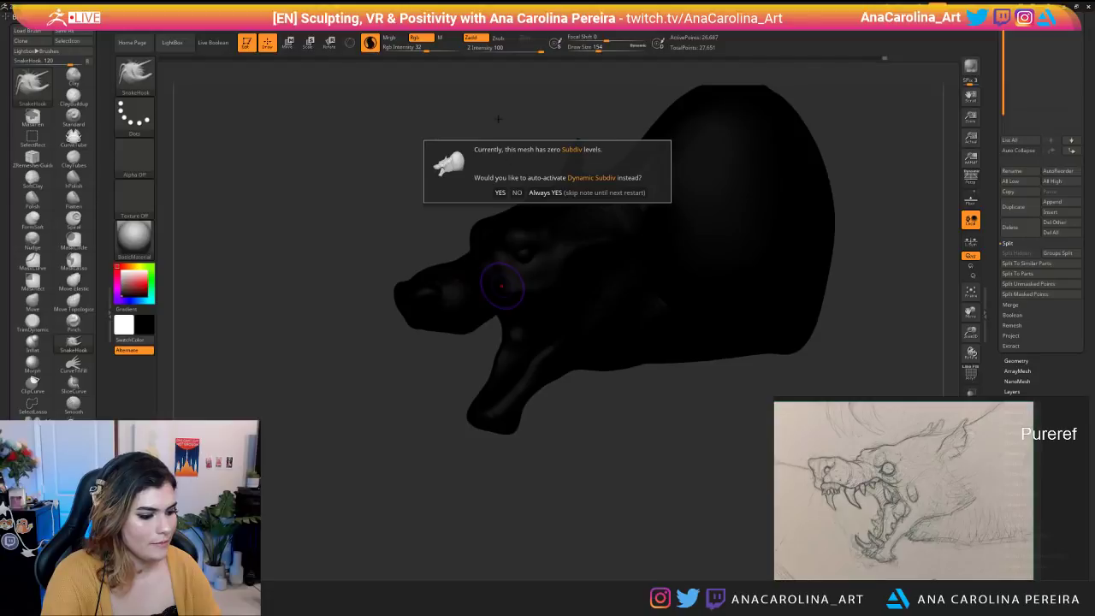
{"action": "key", "text": "s"}
{"action": "key", "text": "v"}
{"action": "key", "text": "v"}
{"action": "key", "text": "v"}
{"action": "key", "text": "v"}
{"action": "key", "text": "v"}
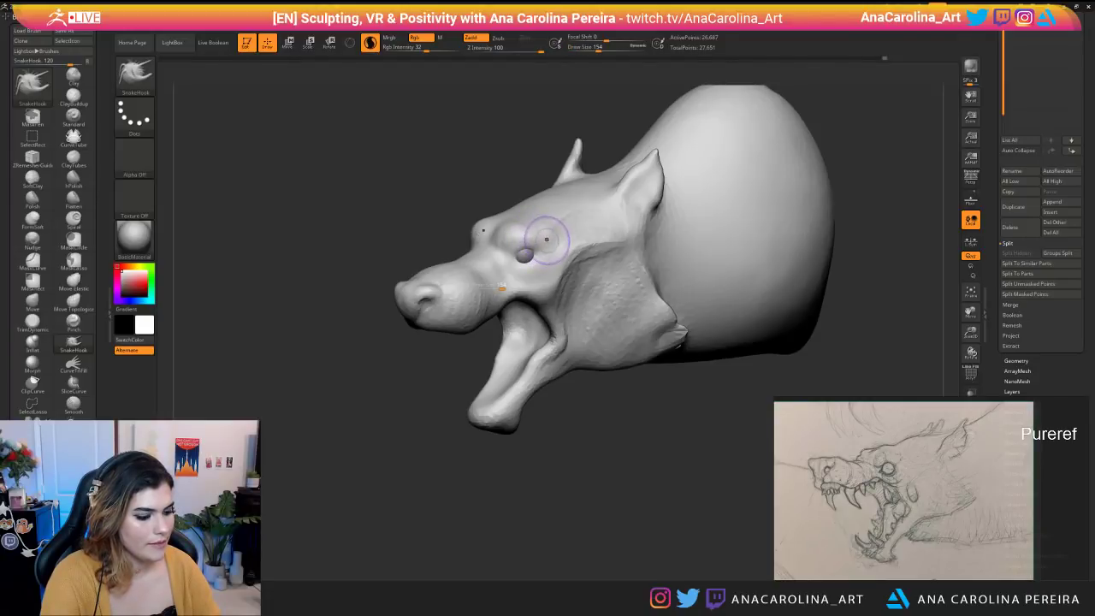
Switch the model color to black and back to white to check the head's silhouette.
{"action": "key", "text": "v"}
{"action": "key", "text": "v"}
{"action": "key", "text": "v"}
{"action": "key", "text": "v"}
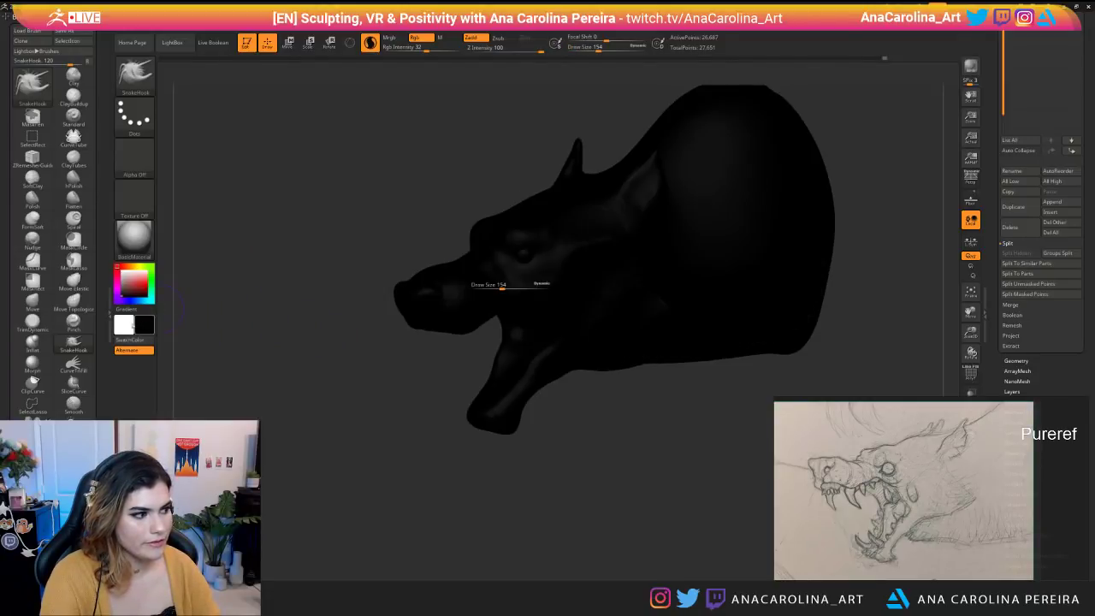
{"action": "mouse_move", "coordinate": [458, 170]}
{"action": "left_mouse_down"}
{"action": "mouse_move", "coordinate": [466, 157]}
{"action": "mouse_move", "coordinate": [445, 282]}
{"action": "mouse_move", "coordinate": [492, 288]}
{"action": "left_mouse_up"}
Carve the eyelid crease and eye corners around the eyeball with the DamStandard brush at draw size 71.
{"action": "key", "text": "b"}
{"action": "key", "text": "d"}
{"action": "key", "text": "s"}
{"action": "key", "text": "space"}
{"action": "key", "text": "space"}
{"action": "left_click_drag", "start_coordinate": [534, 248], "coordinate": [571, 223]}
{"action": "left_click_drag", "start_coordinate": [526, 250], "coordinate": [556, 237]}
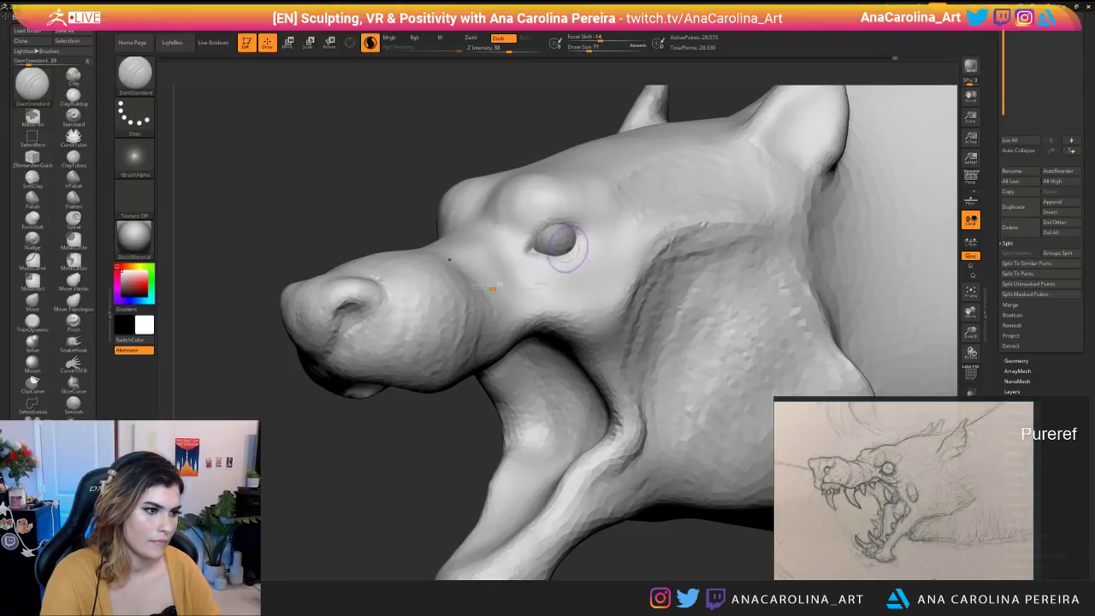
{"action": "right_click_drag", "start_coordinate": [561, 232], "coordinate": [533, 238]}
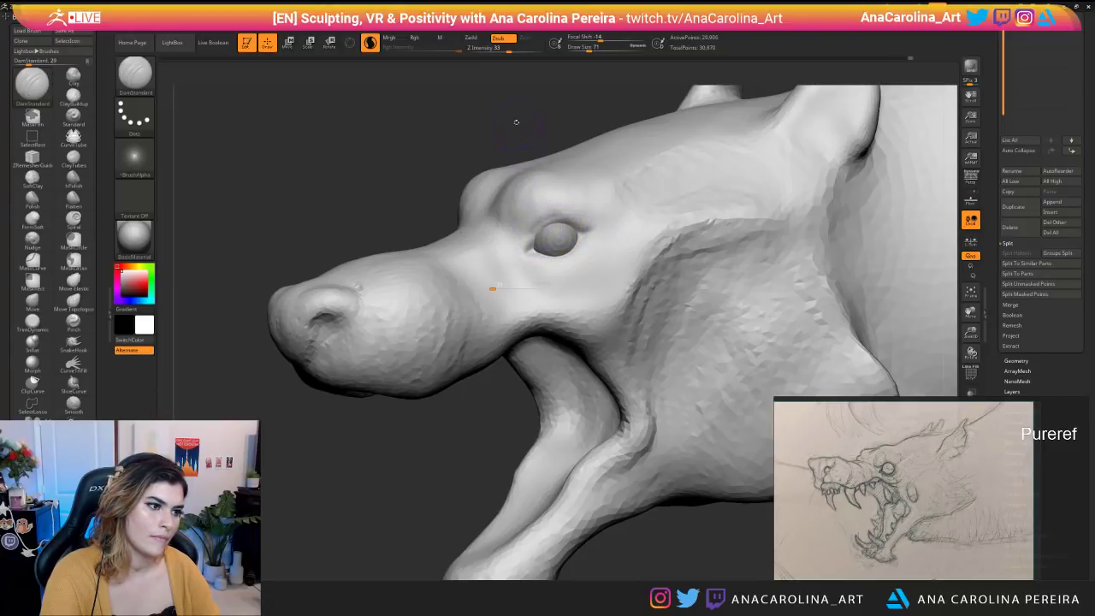
Adjust the skin and brow around the eye from several angles with the Move brush at draw size 112.
{"action": "right_click_drag", "start_coordinate": [517, 126], "coordinate": [515, 94], "text": "ctrl"}
{"action": "right_click_drag", "start_coordinate": [530, 153], "coordinate": [621, 191]}
{"action": "mouse_move", "coordinate": [445, 206]}
{"action": "right_mouse_down"}
{"action": "mouse_move", "coordinate": [532, 232]}
{"action": "mouse_move", "coordinate": [432, 228]}
{"action": "right_mouse_up"}
{"action": "right_click_drag", "start_coordinate": [626, 394], "coordinate": [630, 436], "text": "ctrl"}
{"action": "key", "text": "b"}
{"action": "key", "text": "m"}
{"action": "key", "text": "v"}
{"action": "mouse_move", "coordinate": [490, 153]}
{"action": "right_mouse_down"}
{"action": "mouse_move", "coordinate": [560, 242]}
{"action": "mouse_move", "coordinate": [554, 255]}
{"action": "mouse_move", "coordinate": [556, 203]}
{"action": "right_mouse_up"}
{"action": "mouse_move", "coordinate": [497, 286]}
{"action": "right_mouse_down"}
{"action": "mouse_move", "coordinate": [513, 274]}
{"action": "mouse_move", "coordinate": [497, 286]}
{"action": "mouse_move", "coordinate": [522, 296]}
{"action": "mouse_move", "coordinate": [621, 490]}
{"action": "right_mouse_up"}
Deepen the crease around the eye with the DamStandard brush at draw size 112.
{"action": "key", "text": "b"}
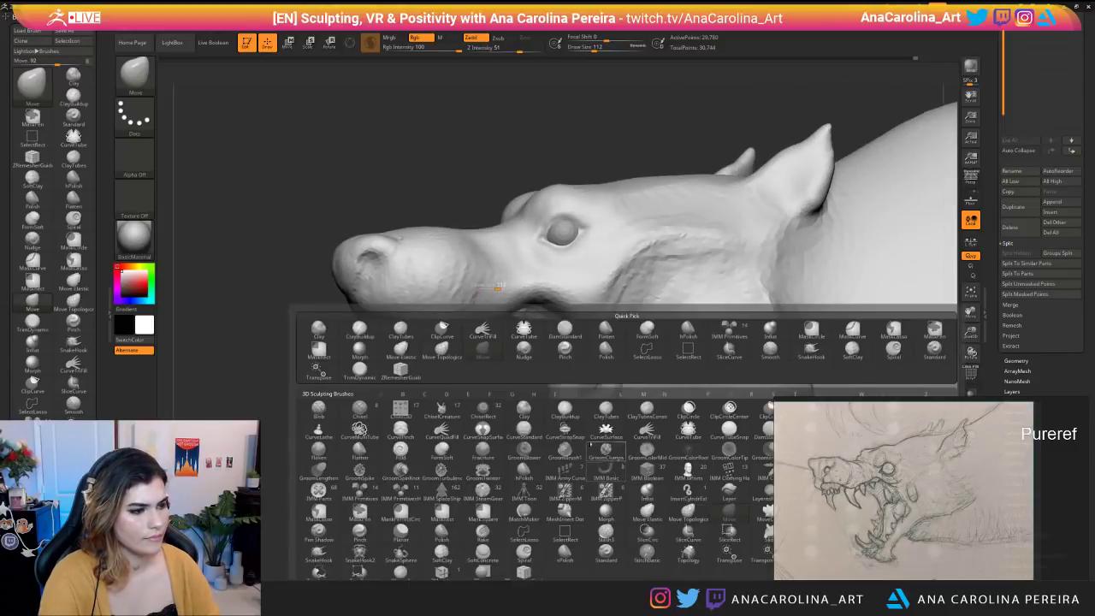
{"action": "key", "text": "d"}
{"action": "key", "text": "s"}
{"action": "left_click_drag", "start_coordinate": [584, 227], "coordinate": [566, 236]}
{"action": "left_click_drag", "start_coordinate": [282, 154], "coordinate": [325, 197], "text": "ctrl"}
{"action": "left_click_drag", "start_coordinate": [359, 146], "coordinate": [633, 162]}
{"action": "left_click_drag", "start_coordinate": [727, 171], "coordinate": [575, 235]}
{"action": "key", "text": "f"}
{"action": "left_click_drag", "start_coordinate": [534, 479], "coordinate": [553, 455], "text": "alt"}
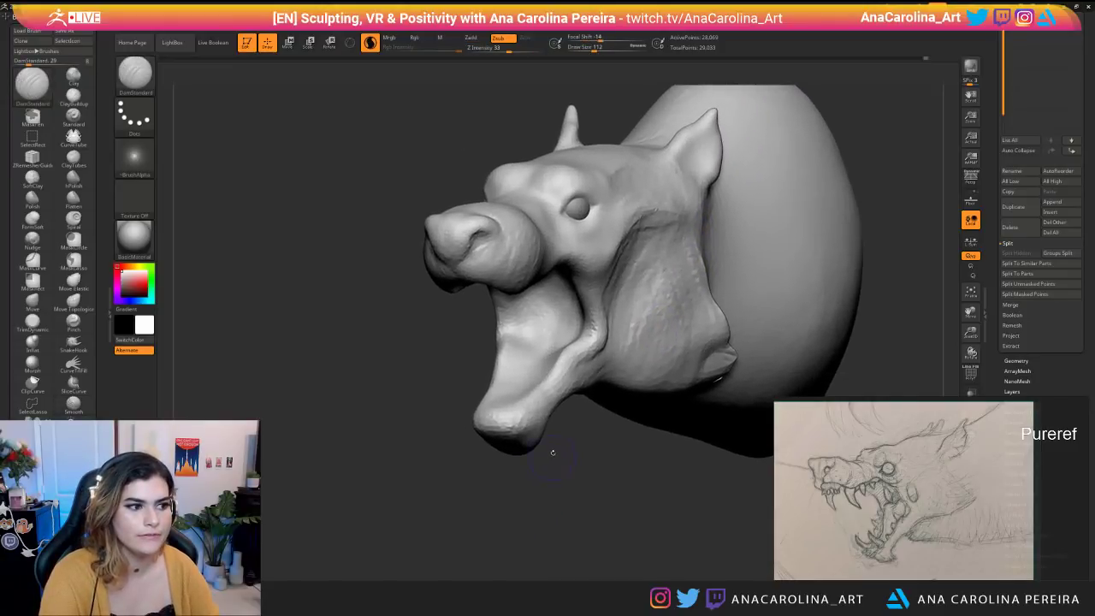
Pull the inner brows down into an angry frown from the front with SnakeHook at draw size 338.
{"action": "key", "text": "b"}
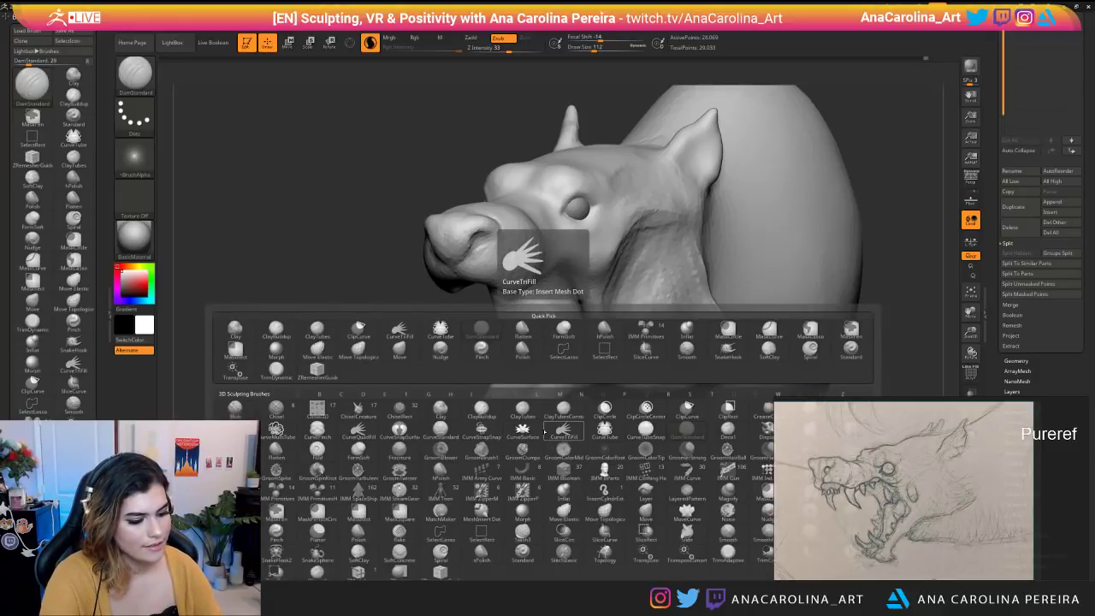
{"action": "key", "text": "s"}
{"action": "key", "text": "h"}
{"action": "left_click_drag", "start_coordinate": [427, 176], "coordinate": [619, 176]}
{"action": "key", "text": "space"}
{"action": "left_click_drag", "start_coordinate": [695, 176], "coordinate": [651, 183]}
{"action": "key", "text": "space"}
{"action": "mouse_move", "coordinate": [651, 183]}
{"action": "left_mouse_down"}
{"action": "mouse_move", "coordinate": [671, 184]}
{"action": "mouse_move", "coordinate": [637, 227]}
{"action": "left_mouse_up"}
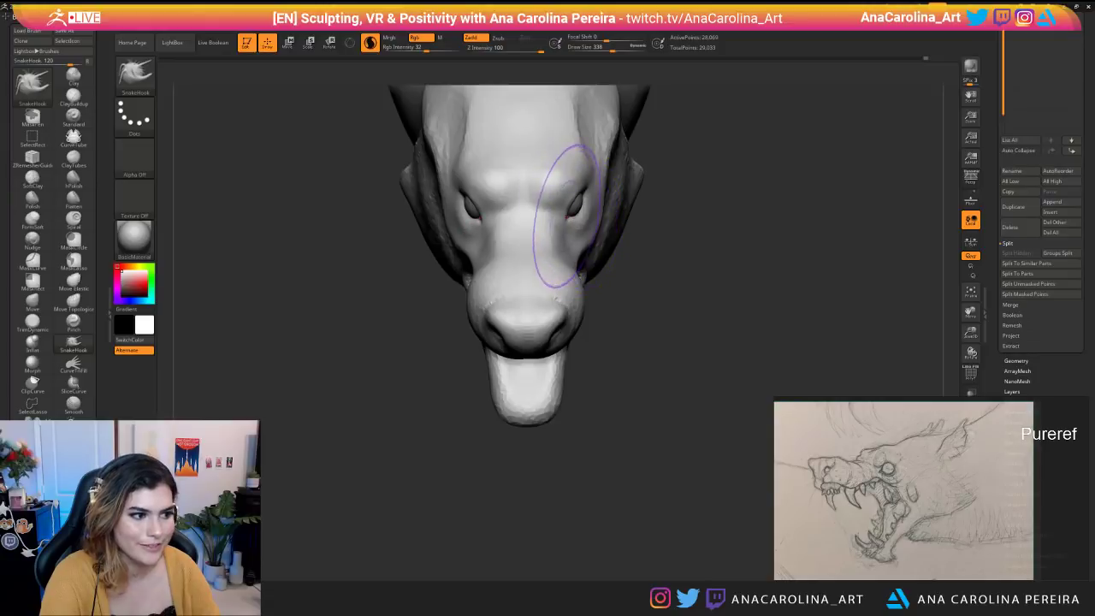
{"action": "key", "text": "backslash"}
{"action": "left_click_drag", "start_coordinate": [575, 219], "coordinate": [590, 202]}
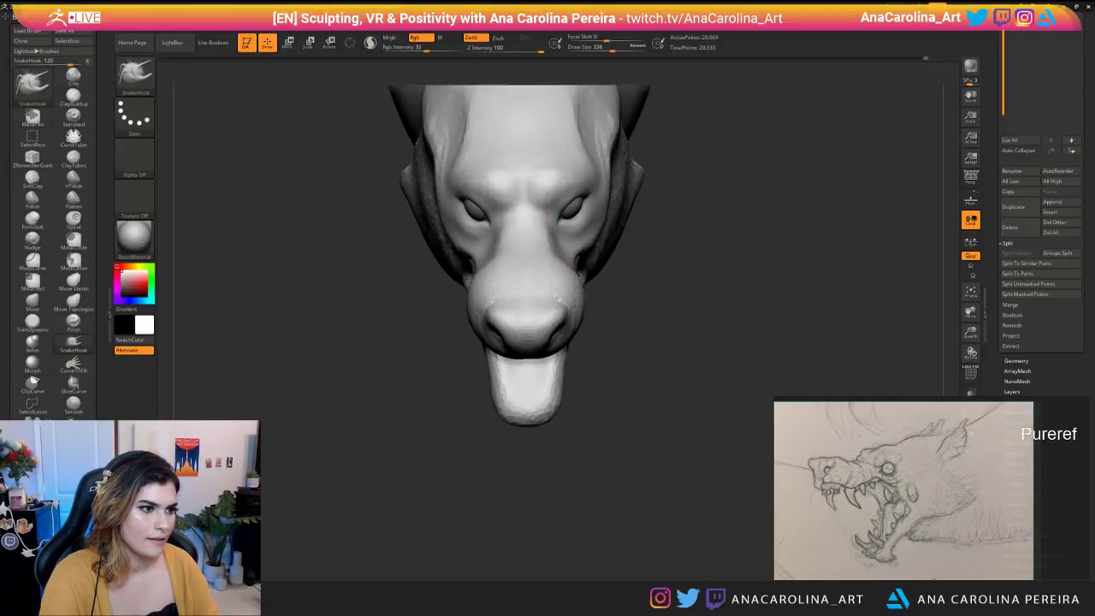
Reshape the brow and the side of the muzzle beside the eye with SnakeHook at draw size 280.
{"action": "mouse_move", "coordinate": [643, 273]}
{"action": "left_mouse_down"}
{"action": "mouse_move", "coordinate": [513, 286]}
{"action": "mouse_move", "coordinate": [615, 303]}
{"action": "mouse_move", "coordinate": [611, 355]}
{"action": "left_mouse_up"}
{"action": "key", "text": "s"}
{"action": "left_click_drag", "start_coordinate": [572, 258], "coordinate": [564, 256]}
{"action": "mouse_move", "coordinate": [563, 210]}
{"action": "left_mouse_down"}
{"action": "mouse_move", "coordinate": [560, 223]}
{"action": "mouse_move", "coordinate": [585, 212]}
{"action": "left_mouse_up"}
{"action": "left_click_drag", "start_coordinate": [635, 250], "coordinate": [598, 190]}
{"action": "left_click_drag", "start_coordinate": [548, 112], "coordinate": [462, 101]}
{"action": "left_click_drag", "start_coordinate": [462, 101], "coordinate": [621, 137], "text": "alt"}
{"action": "mouse_move", "coordinate": [843, 102]}
{"action": "left_mouse_down"}
{"action": "mouse_move", "coordinate": [883, 106]}
{"action": "mouse_move", "coordinate": [870, 105]}
{"action": "left_mouse_up"}
{"action": "left_click", "coordinate": [777, 58]}
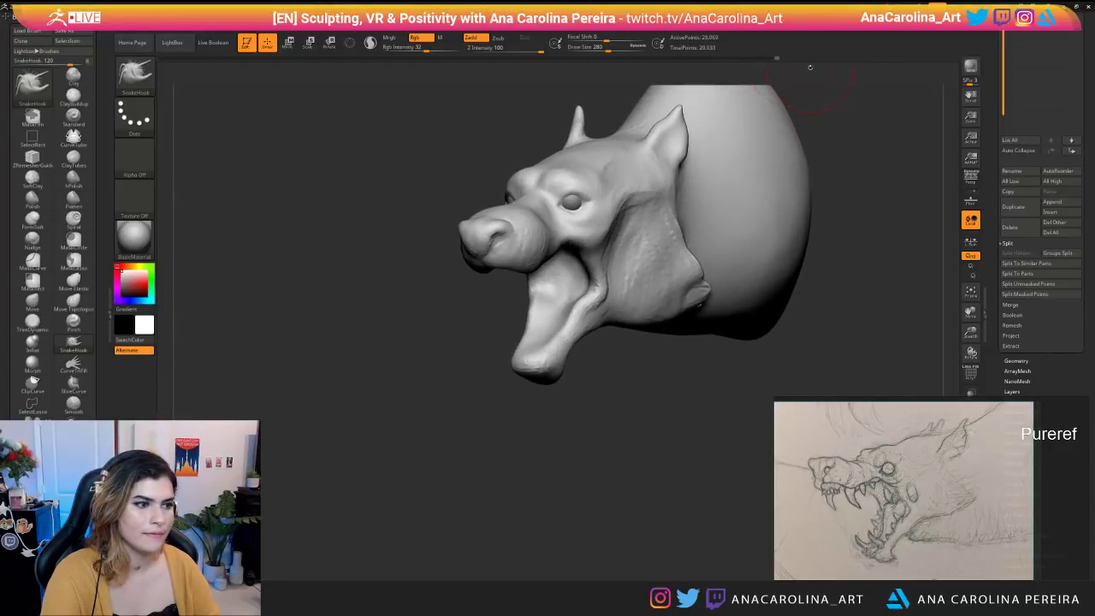
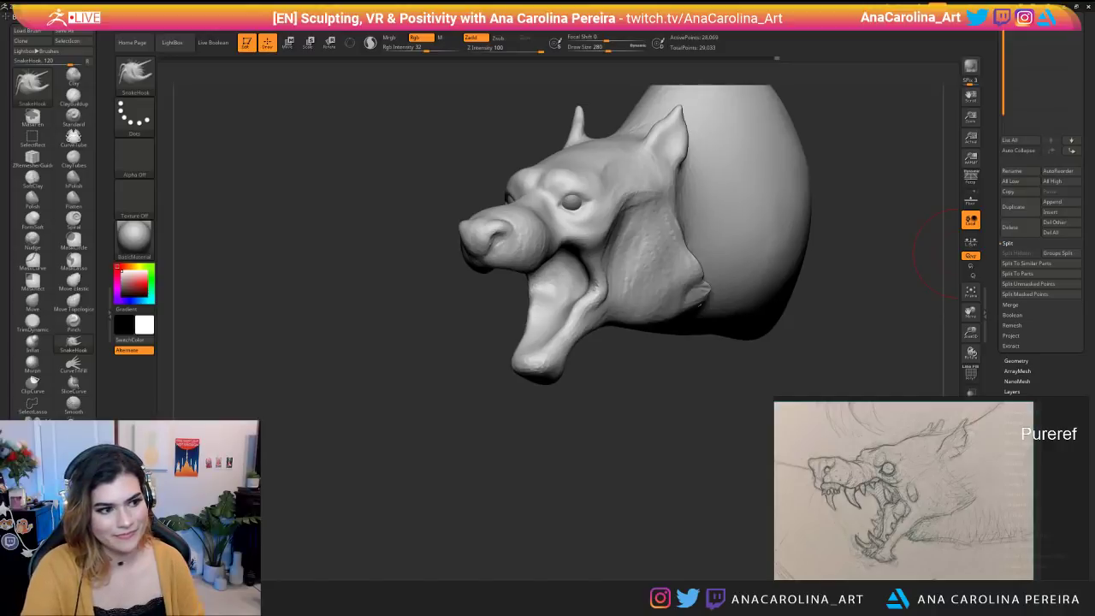
Refine the brow directly above the eyeball from front and side with SnakeHook at draw size 145.
{"action": "mouse_move", "coordinate": [414, 423]}
{"action": "left_mouse_down"}
{"action": "mouse_move", "coordinate": [628, 416]}
{"action": "mouse_move", "coordinate": [758, 208]}
{"action": "mouse_move", "coordinate": [698, 293]}
{"action": "left_mouse_up"}
{"action": "key", "text": "space"}
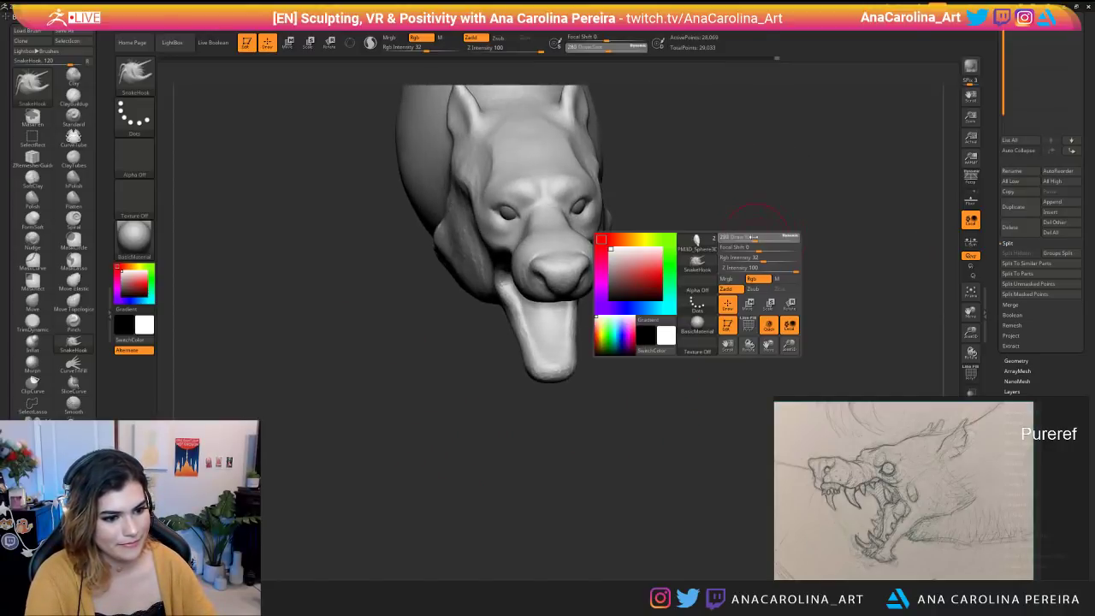
{"action": "left_click_drag", "start_coordinate": [768, 240], "coordinate": [756, 240]}
{"action": "left_click_drag", "start_coordinate": [756, 244], "coordinate": [732, 271]}
{"action": "left_click_drag", "start_coordinate": [572, 212], "coordinate": [575, 205]}
{"action": "mouse_move", "coordinate": [890, 267]}
{"action": "left_mouse_down"}
{"action": "mouse_move", "coordinate": [758, 274]}
{"action": "mouse_move", "coordinate": [872, 257]}
{"action": "mouse_move", "coordinate": [753, 231]}
{"action": "left_mouse_up"}
{"action": "key", "text": "space"}
{"action": "left_click_drag", "start_coordinate": [590, 248], "coordinate": [584, 248]}
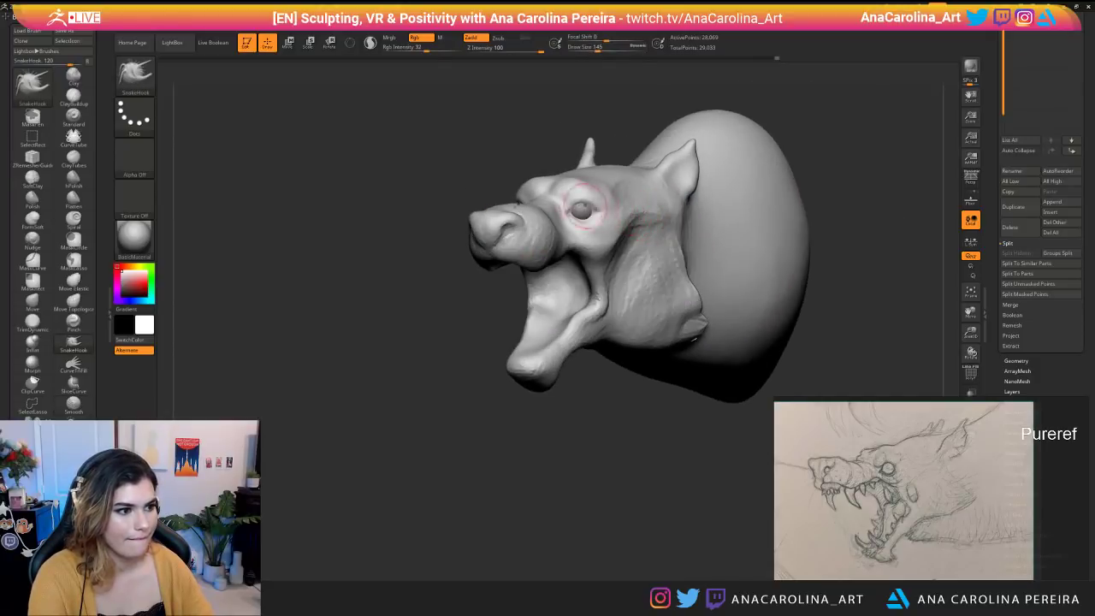
Shape the inner end of the brow ridge from a high angle with SnakeHook at draw size 120.
{"action": "key", "text": "ctrl"}
{"action": "left_click_drag", "start_coordinate": [557, 105], "coordinate": [565, 163]}
{"action": "mouse_move", "coordinate": [620, 314]}
{"action": "left_mouse_down"}
{"action": "mouse_move", "coordinate": [609, 301]}
{"action": "mouse_move", "coordinate": [631, 342]}
{"action": "left_mouse_up"}
{"action": "key", "text": "space"}
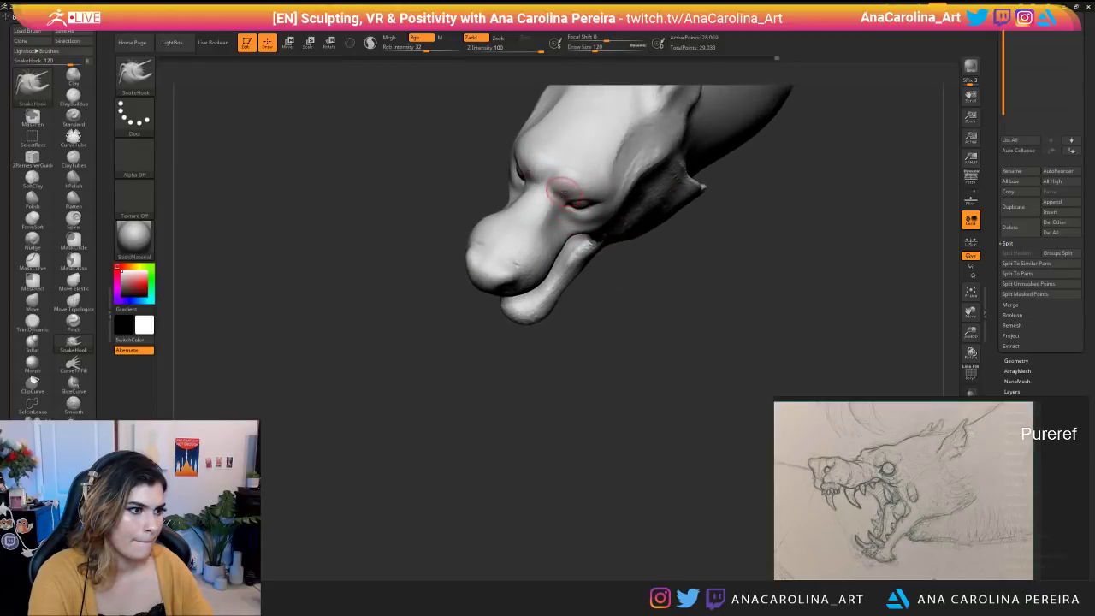
{"action": "left_click_drag", "start_coordinate": [559, 190], "coordinate": [568, 178]}
{"action": "left_click_drag", "start_coordinate": [609, 299], "coordinate": [645, 300]}
{"action": "mouse_move", "coordinate": [589, 233]}
{"action": "left_mouse_down"}
{"action": "mouse_move", "coordinate": [583, 210]}
{"action": "mouse_move", "coordinate": [579, 238]}
{"action": "left_mouse_up"}
Pull the brow ridge out over the eye from above and smooth the area behind the brow.
{"action": "mouse_move", "coordinate": [564, 128]}
{"action": "left_mouse_down"}
{"action": "mouse_move", "coordinate": [582, 215]}
{"action": "mouse_move", "coordinate": [551, 242]}
{"action": "mouse_move", "coordinate": [605, 147]}
{"action": "mouse_move", "coordinate": [560, 176]}
{"action": "mouse_move", "coordinate": [595, 230]}
{"action": "left_mouse_up"}
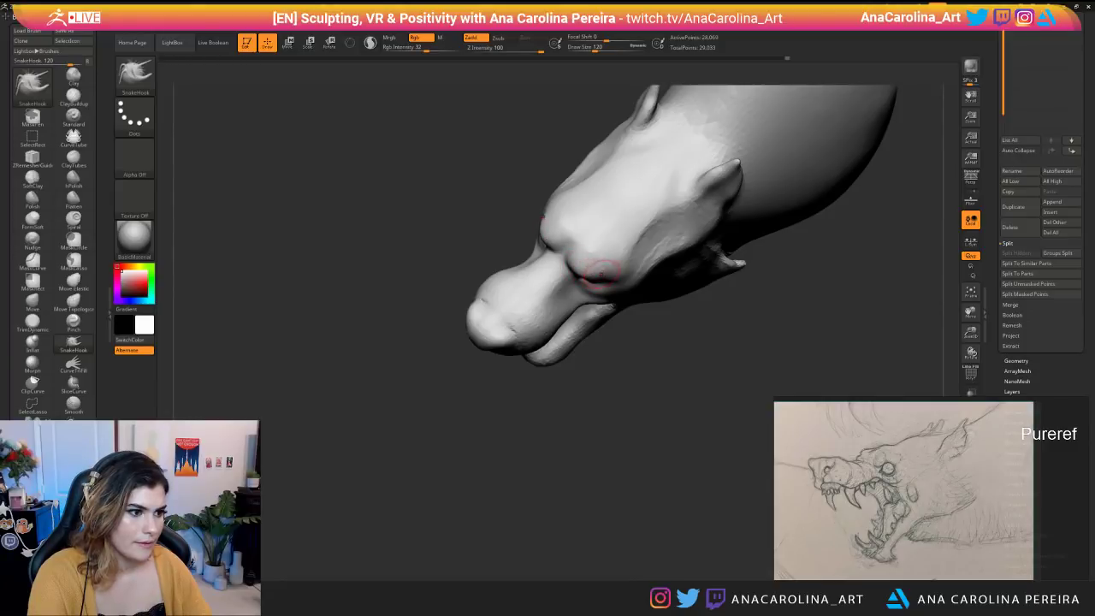
{"action": "mouse_move", "coordinate": [599, 289]}
{"action": "left_mouse_down"}
{"action": "mouse_move", "coordinate": [634, 295]}
{"action": "mouse_move", "coordinate": [597, 200]}
{"action": "mouse_move", "coordinate": [581, 210]}
{"action": "mouse_move", "coordinate": [692, 252]}
{"action": "left_mouse_up"}
{"action": "mouse_move", "coordinate": [741, 296]}
{"action": "left_mouse_down"}
{"action": "mouse_move", "coordinate": [613, 265]}
{"action": "mouse_move", "coordinate": [623, 274]}
{"action": "left_mouse_up"}
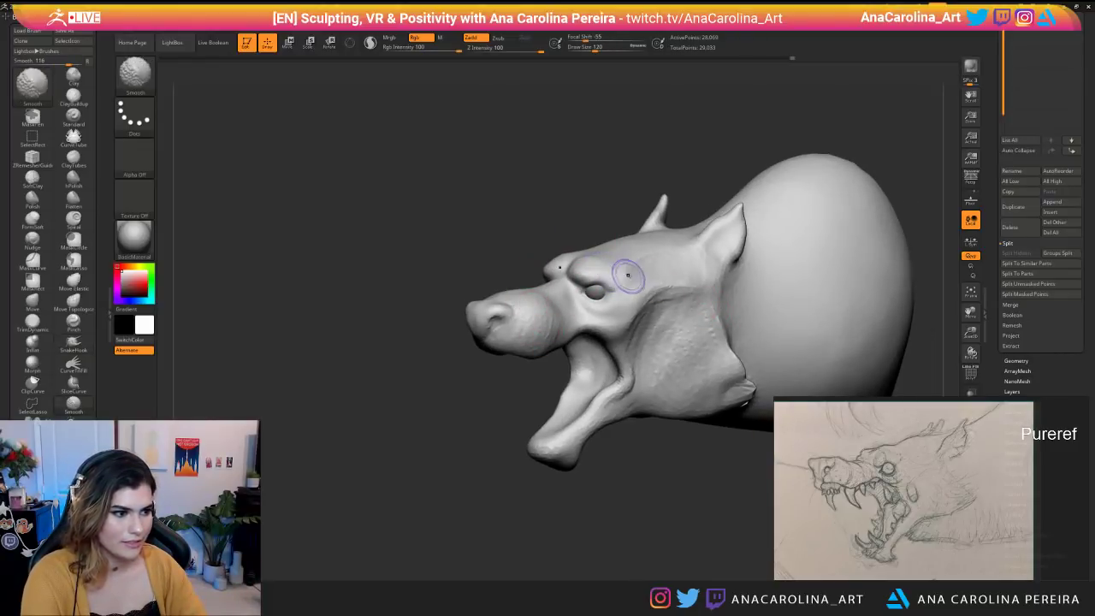
{"action": "right_click_drag", "start_coordinate": [624, 274], "coordinate": [613, 271], "text": "alt"}
{"action": "right_click_drag", "start_coordinate": [622, 231], "coordinate": [591, 219], "text": "alt"}
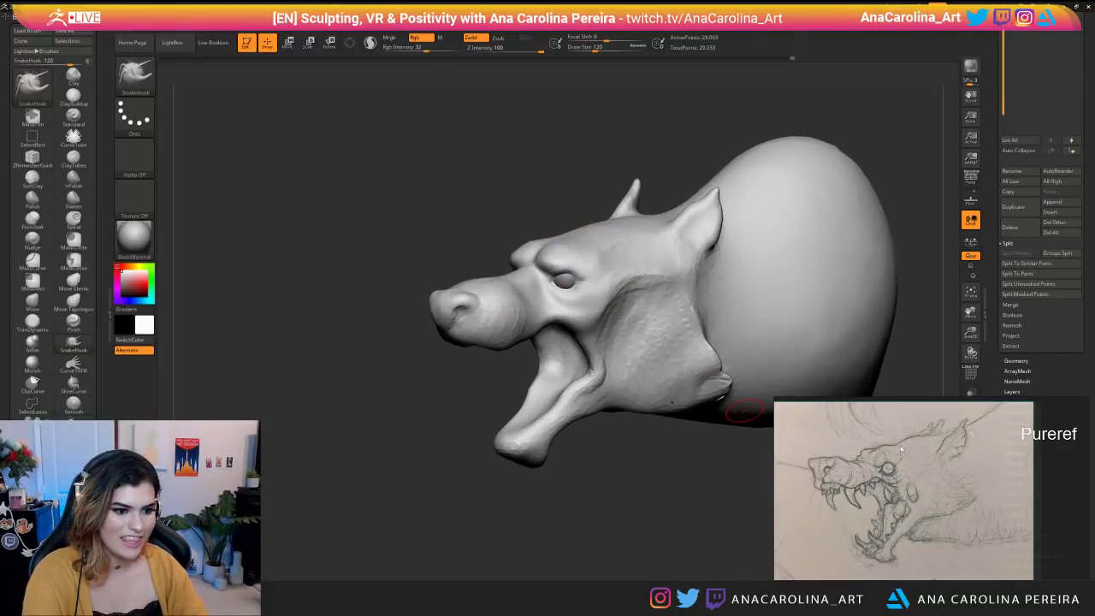
Tighten the lid edge around the eyeball with SnakeHook at draw size 71.
{"action": "left_click_drag", "start_coordinate": [735, 430], "coordinate": [800, 436]}
{"action": "left_click_drag", "start_coordinate": [800, 436], "coordinate": [780, 376], "text": "alt"}
{"action": "mouse_move", "coordinate": [690, 501]}
{"action": "left_mouse_down"}
{"action": "mouse_move", "coordinate": [616, 508]}
{"action": "mouse_move", "coordinate": [593, 560]}
{"action": "left_mouse_up"}
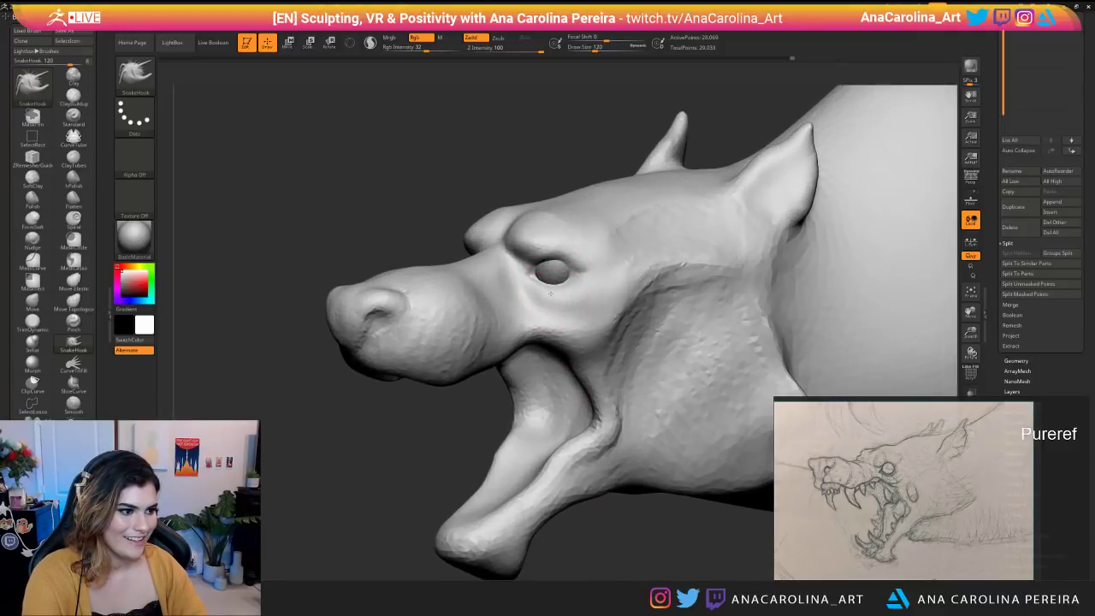
{"action": "key", "text": "space"}
{"action": "left_click_drag", "start_coordinate": [575, 207], "coordinate": [569, 207]}
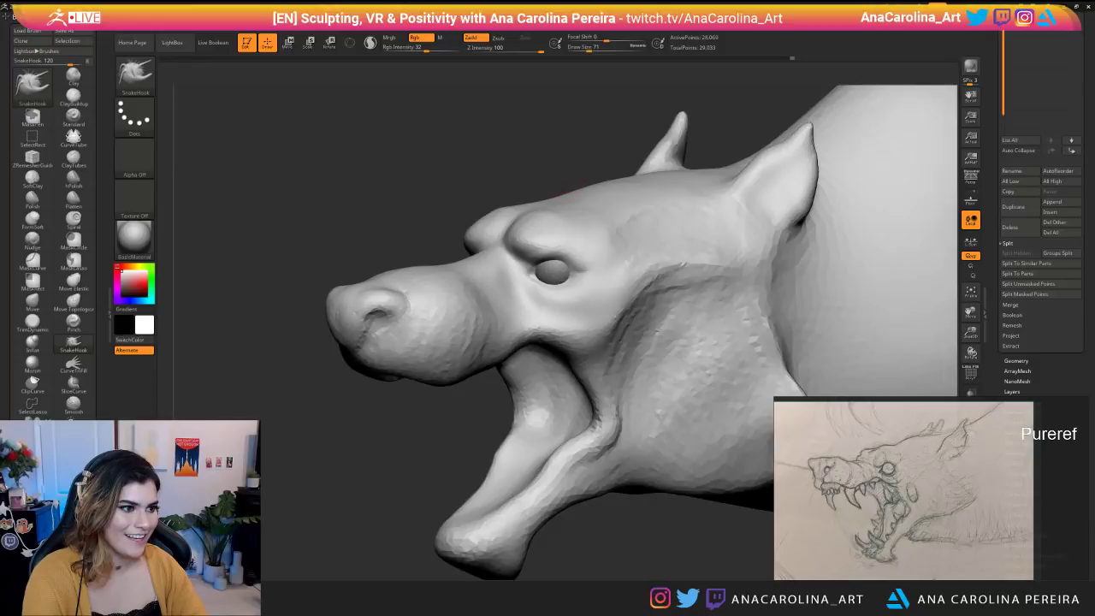
{"action": "left_click_drag", "start_coordinate": [500, 175], "coordinate": [523, 168]}
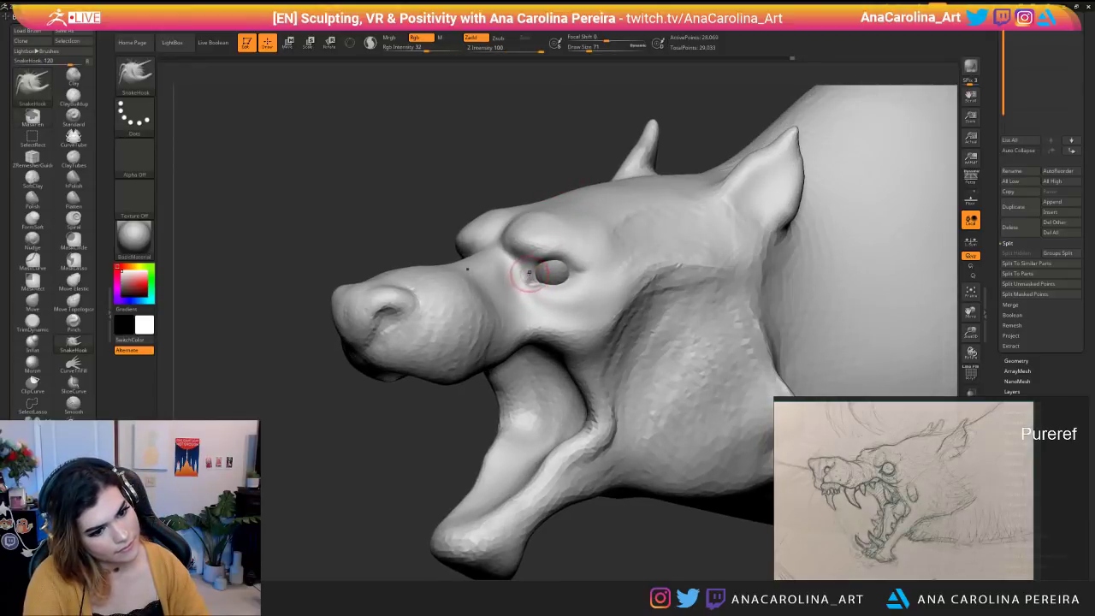
Pull the inner brow down toward the eye's inner corner with SnakeHook at draw size 87.
{"action": "key", "text": "space"}
{"action": "left_click_drag", "start_coordinate": [514, 255], "coordinate": [518, 256]}
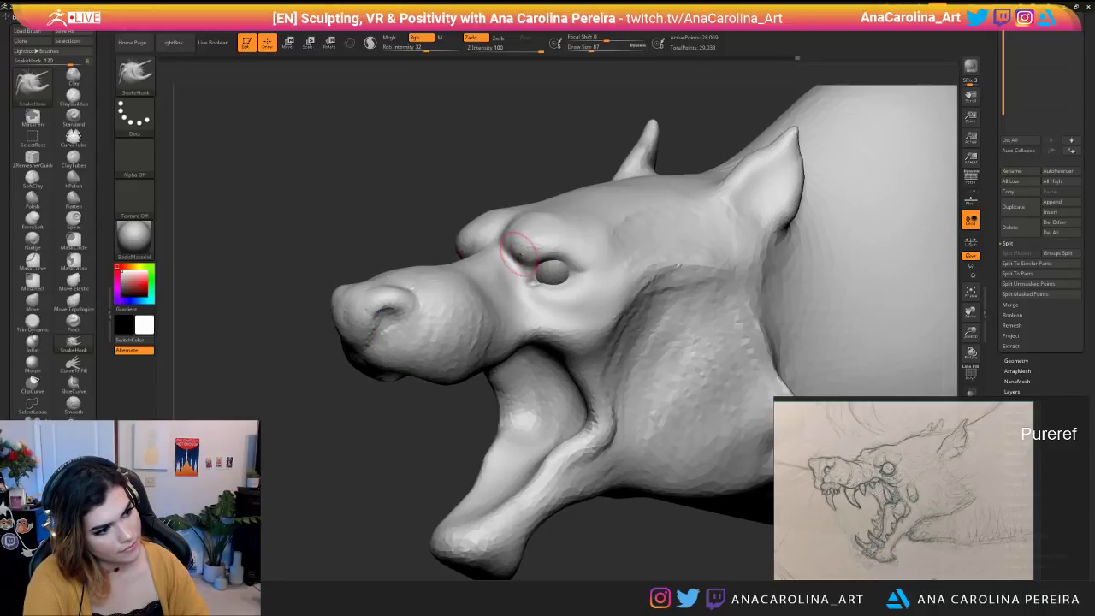
{"action": "left_click_drag", "start_coordinate": [545, 122], "coordinate": [542, 101], "text": "alt"}
{"action": "mouse_move", "coordinate": [543, 101]}
{"action": "left_mouse_down"}
{"action": "mouse_move", "coordinate": [623, 186]}
{"action": "mouse_move", "coordinate": [520, 173]}
{"action": "mouse_move", "coordinate": [534, 174]}
{"action": "left_mouse_up"}
{"action": "key", "text": "f"}
Adjust the lower lid beneath the eyeball with a smaller SnakeHook and undo the last stroke.
{"action": "key", "text": "space"}
{"action": "left_click_drag", "start_coordinate": [578, 276], "coordinate": [571, 276]}
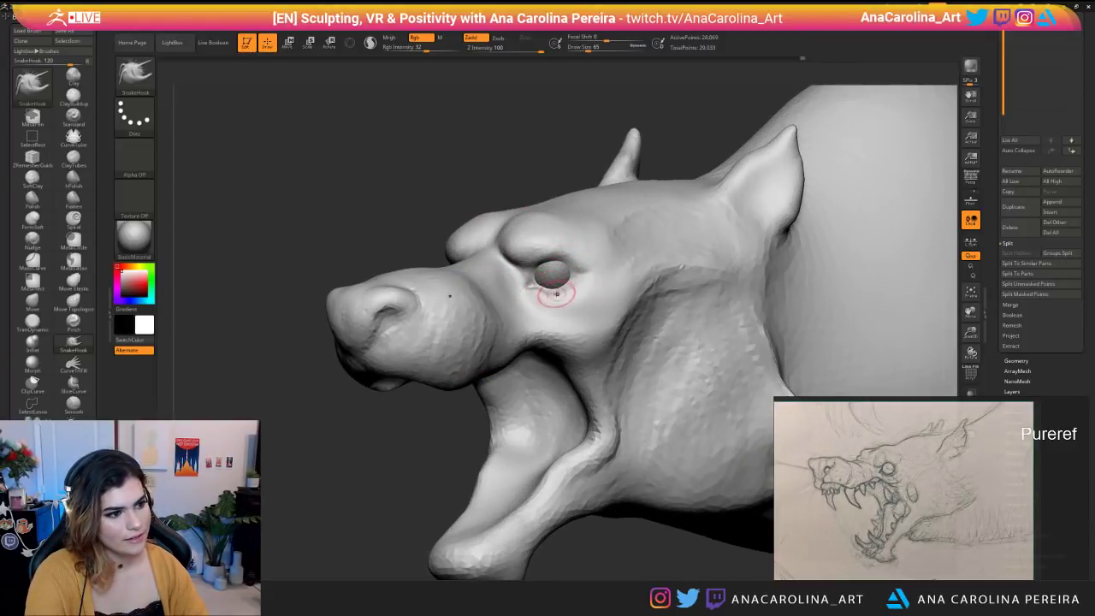
{"action": "key", "text": "space"}
{"action": "left_click_drag", "start_coordinate": [584, 289], "coordinate": [574, 288]}
{"action": "key", "text": "ctrl+z"}
{"action": "mouse_move", "coordinate": [645, 567]}
{"action": "left_mouse_down"}
{"action": "mouse_move", "coordinate": [724, 561]}
{"action": "mouse_move", "coordinate": [670, 488]}
{"action": "mouse_move", "coordinate": [637, 515]}
{"action": "mouse_move", "coordinate": [644, 541]}
{"action": "mouse_move", "coordinate": [631, 530]}
{"action": "mouse_move", "coordinate": [635, 560]}
{"action": "mouse_move", "coordinate": [645, 556]}
{"action": "left_mouse_up"}
Pull up a skin fold between the eye's inner corner and the muzzle with SnakeHook at draw size 120.
{"action": "key", "text": "space"}
{"action": "left_click", "coordinate": [547, 270]}
{"action": "key", "text": "space"}
{"action": "left_click", "coordinate": [552, 259]}
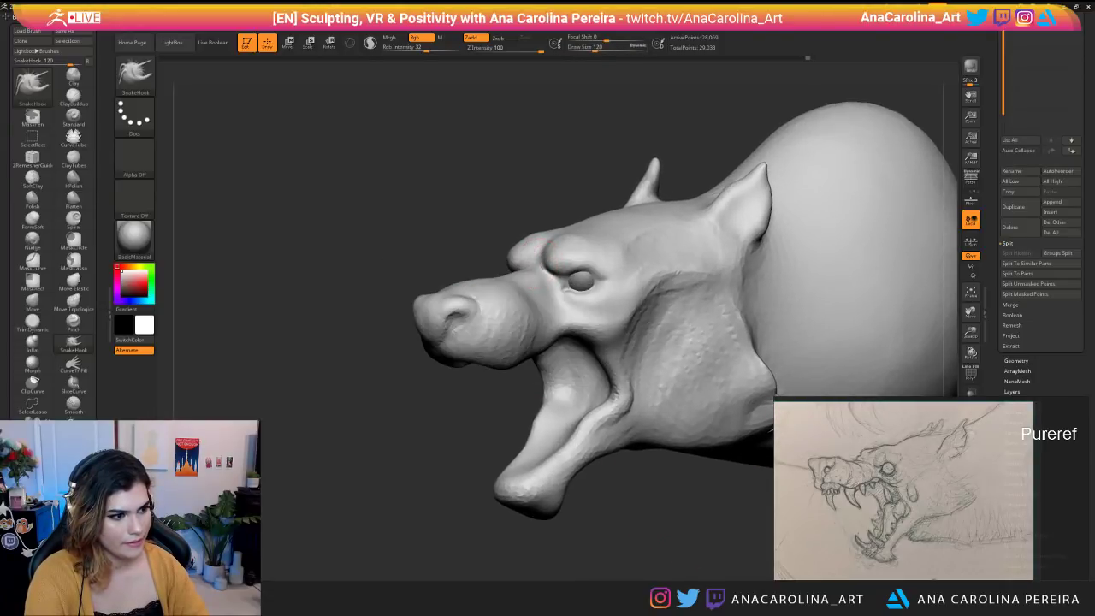
{"action": "mouse_move", "coordinate": [505, 201]}
{"action": "left_mouse_down"}
{"action": "mouse_move", "coordinate": [461, 205]}
{"action": "mouse_move", "coordinate": [612, 205]}
{"action": "mouse_move", "coordinate": [569, 248]}
{"action": "mouse_move", "coordinate": [577, 295]}
{"action": "left_mouse_up"}
{"action": "mouse_move", "coordinate": [520, 276]}
{"action": "left_mouse_down"}
{"action": "mouse_move", "coordinate": [516, 299]}
{"action": "mouse_move", "coordinate": [533, 297]}
{"action": "mouse_move", "coordinate": [528, 283]}
{"action": "left_mouse_up"}
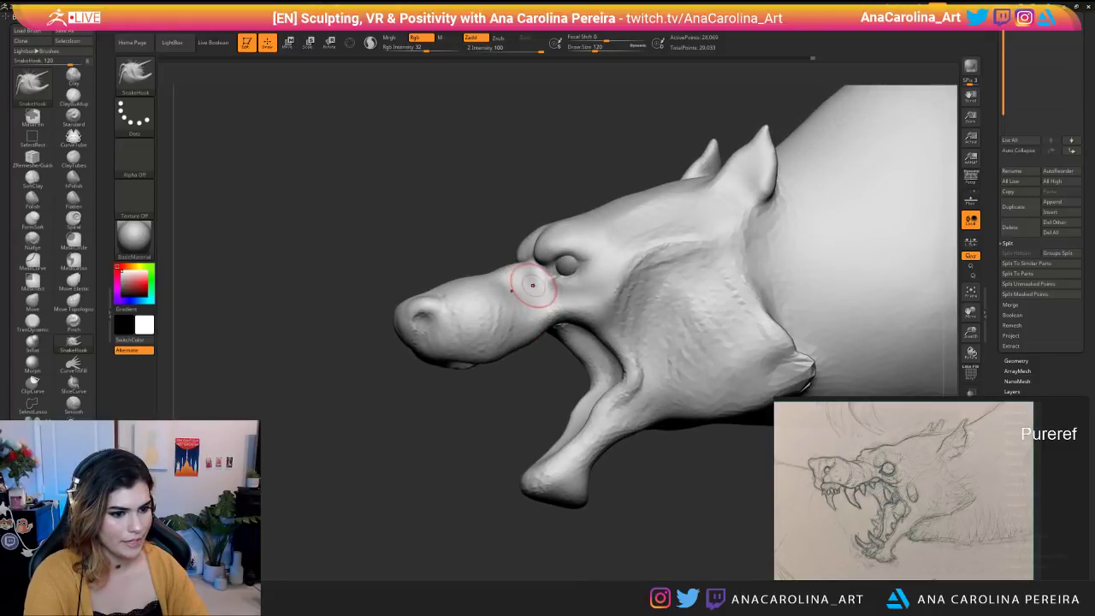
{"action": "right_click_drag", "start_coordinate": [533, 288], "coordinate": [577, 290]}
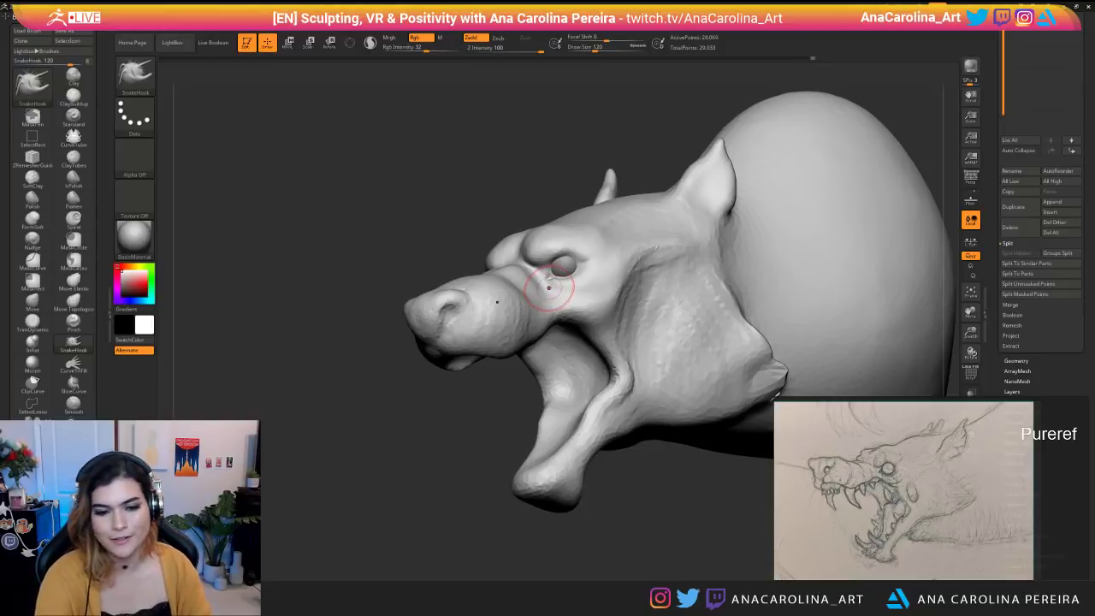
{"action": "right_click_drag", "start_coordinate": [556, 272], "coordinate": [517, 267]}
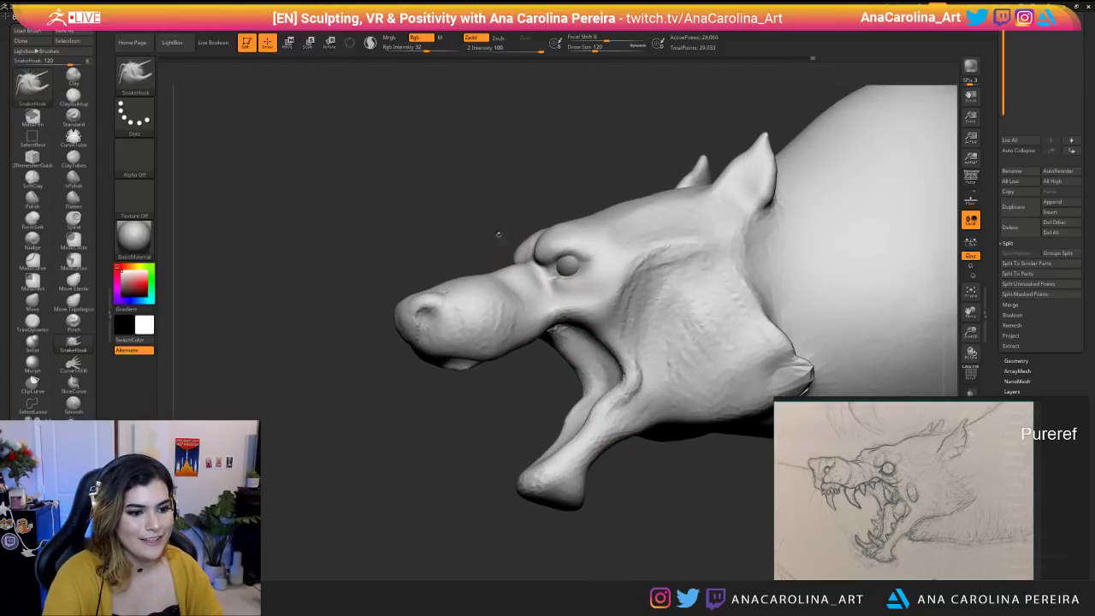
Reshape the bridge of the snout in front of the brows with SnakeHook at draw size 187.
{"action": "key", "text": "space"}
{"action": "left_click_drag", "start_coordinate": [521, 291], "coordinate": [528, 291]}
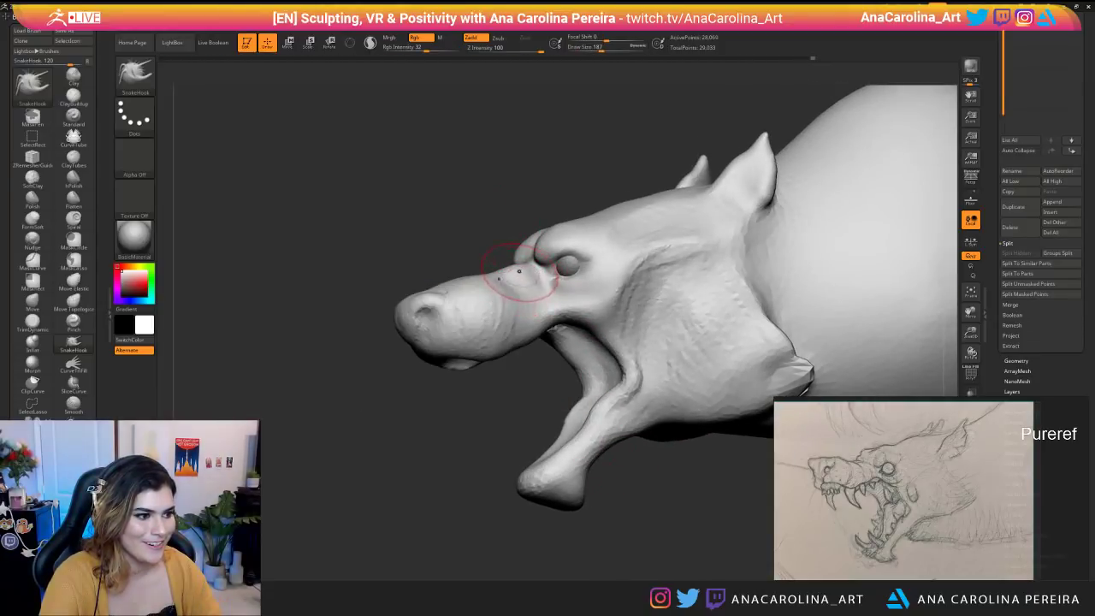
{"action": "right_click_drag", "start_coordinate": [517, 276], "coordinate": [541, 277]}
{"action": "mouse_move", "coordinate": [515, 236]}
{"action": "right_mouse_down"}
{"action": "mouse_move", "coordinate": [460, 256]}
{"action": "mouse_move", "coordinate": [585, 258]}
{"action": "right_mouse_up"}
{"action": "mouse_move", "coordinate": [552, 224]}
{"action": "right_mouse_down", "text": "alt"}
{"action": "mouse_move", "coordinate": [612, 229]}
{"action": "mouse_move", "coordinate": [610, 257]}
{"action": "right_mouse_up", "text": "alt"}
{"action": "key", "text": "space"}
{"action": "left_click_drag", "start_coordinate": [611, 259], "coordinate": [607, 259]}
Refine the raised snout bridge from both sides of the head with SnakeHook at draw size 120.
{"action": "mouse_move", "coordinate": [607, 259]}
{"action": "right_mouse_down", "text": "alt"}
{"action": "mouse_move", "coordinate": [645, 284]}
{"action": "mouse_move", "coordinate": [631, 276]}
{"action": "right_mouse_up", "text": "alt"}
{"action": "key", "text": "space"}
{"action": "left_click_drag", "start_coordinate": [631, 275], "coordinate": [627, 275]}
{"action": "right_click_drag", "start_coordinate": [627, 275], "coordinate": [593, 274]}
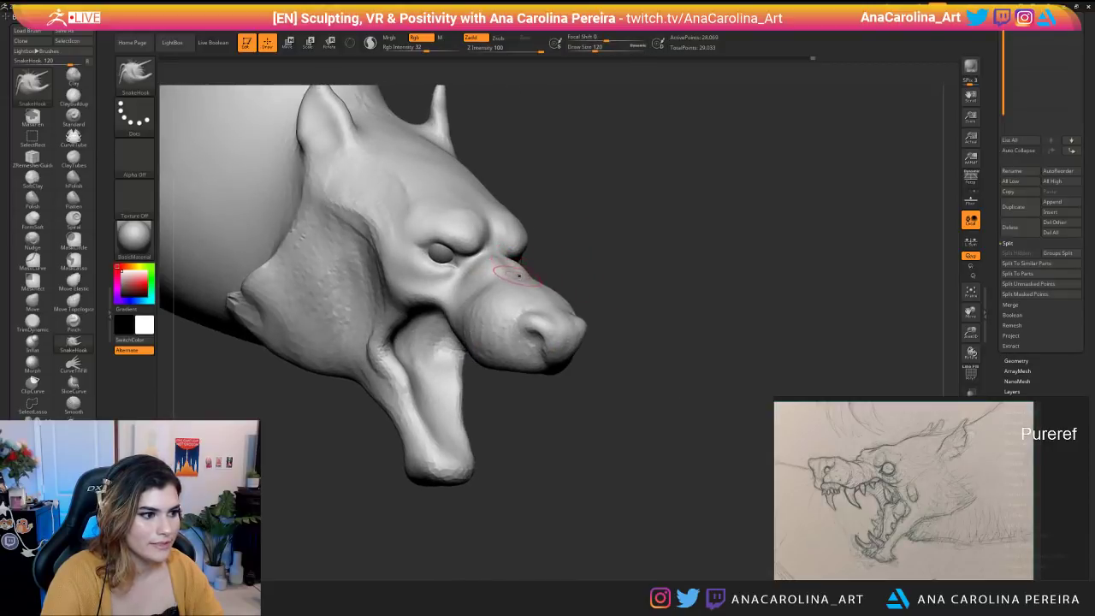
{"action": "right_click_drag", "start_coordinate": [513, 273], "coordinate": [416, 279]}
{"action": "right_click_drag", "start_coordinate": [482, 286], "coordinate": [513, 287]}
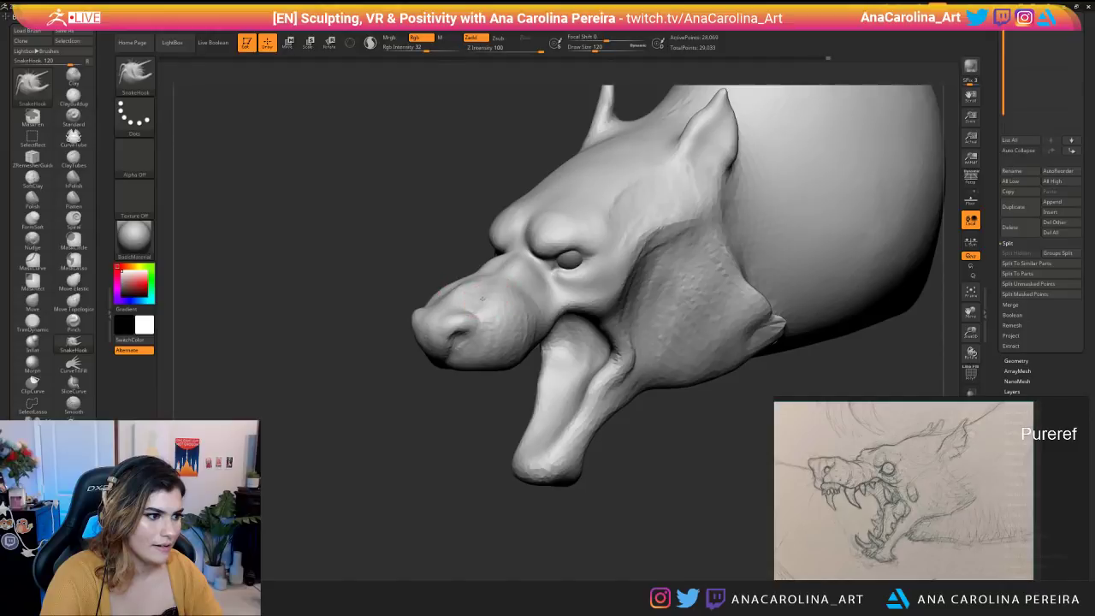
Carve lengthwise creases along the top of the snout with the DamStandard brush at draw size 120.
{"action": "mouse_move", "coordinate": [481, 300]}
{"action": "right_mouse_down"}
{"action": "mouse_move", "coordinate": [560, 298]}
{"action": "mouse_move", "coordinate": [556, 256]}
{"action": "mouse_move", "coordinate": [471, 260]}
{"action": "mouse_move", "coordinate": [535, 316]}
{"action": "mouse_move", "coordinate": [462, 231]}
{"action": "mouse_move", "coordinate": [479, 252]}
{"action": "mouse_move", "coordinate": [494, 196]}
{"action": "right_mouse_up"}
{"action": "key", "text": "b"}
{"action": "key", "text": "d"}
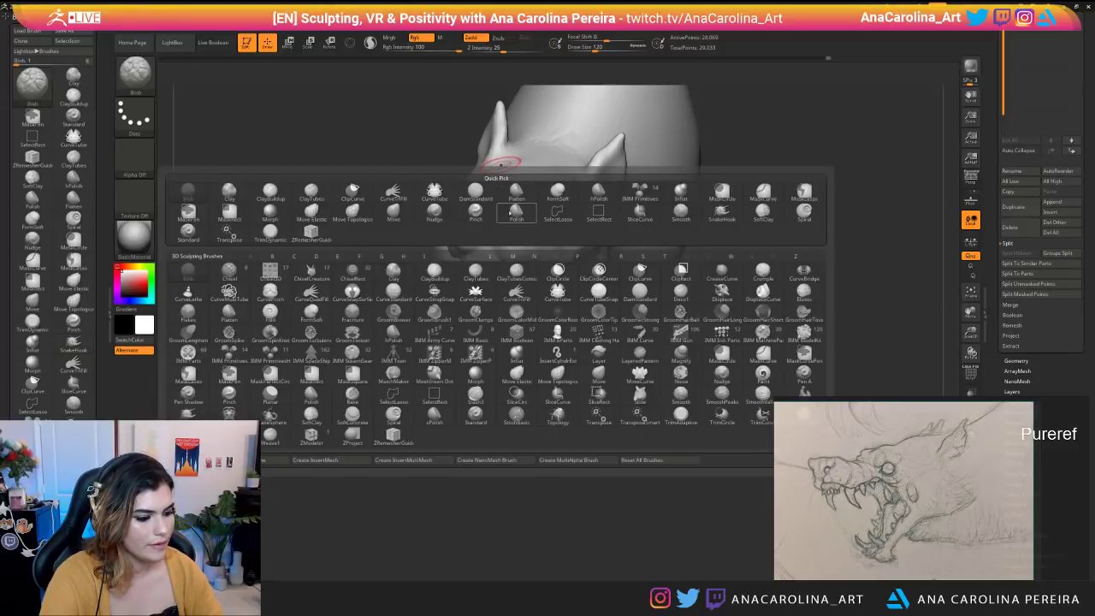
{"action": "key", "text": "s"}
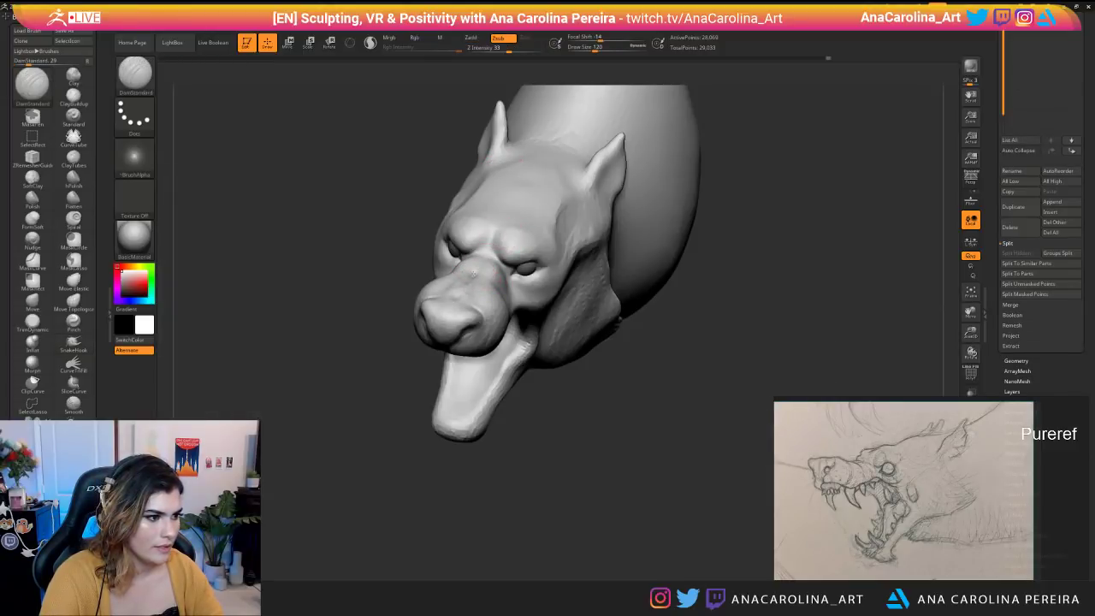
{"action": "mouse_move", "coordinate": [549, 425]}
{"action": "right_mouse_down"}
{"action": "mouse_move", "coordinate": [567, 448]}
{"action": "mouse_move", "coordinate": [473, 292]}
{"action": "mouse_move", "coordinate": [533, 368]}
{"action": "right_mouse_up"}
{"action": "key", "text": "ctrl"}
{"action": "key", "text": "ctrl"}
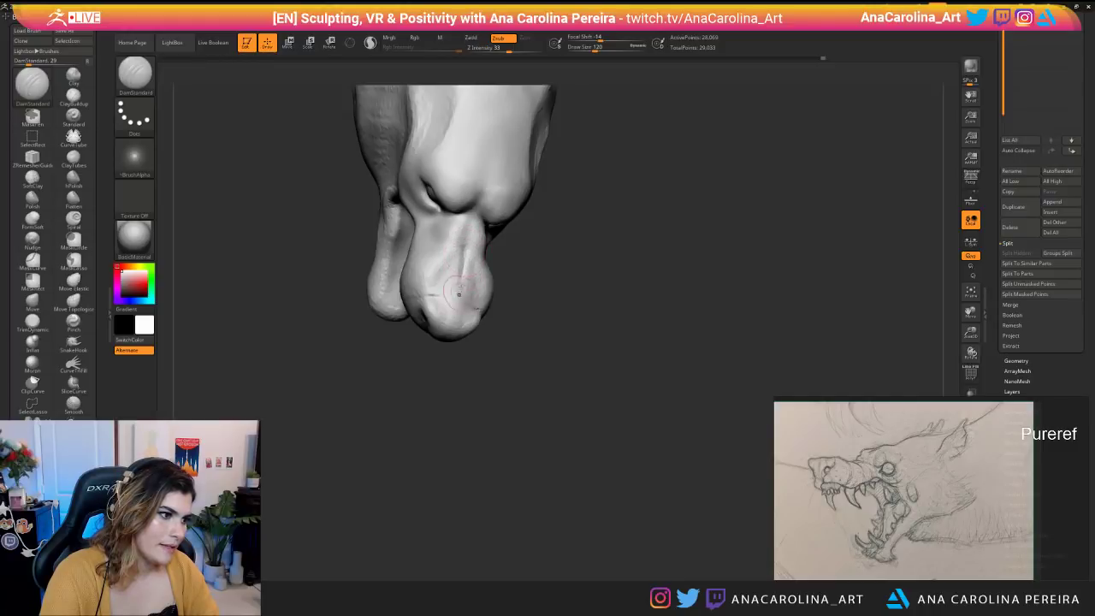
{"action": "right_click_drag", "start_coordinate": [590, 385], "coordinate": [510, 327]}
Adjust the nose and the top of the snout with the Move brush at draw size 120.
{"action": "key", "text": "b"}
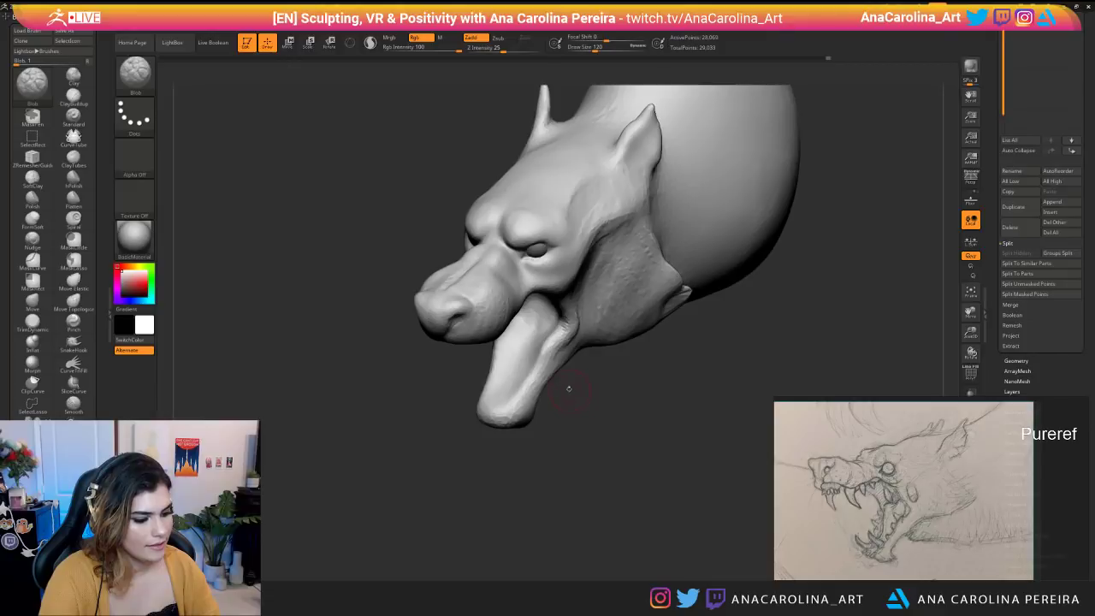
{"action": "key", "text": "b"}
{"action": "key", "text": "m"}
{"action": "key", "text": "v"}
{"action": "right_click_drag", "start_coordinate": [479, 282], "coordinate": [453, 274]}
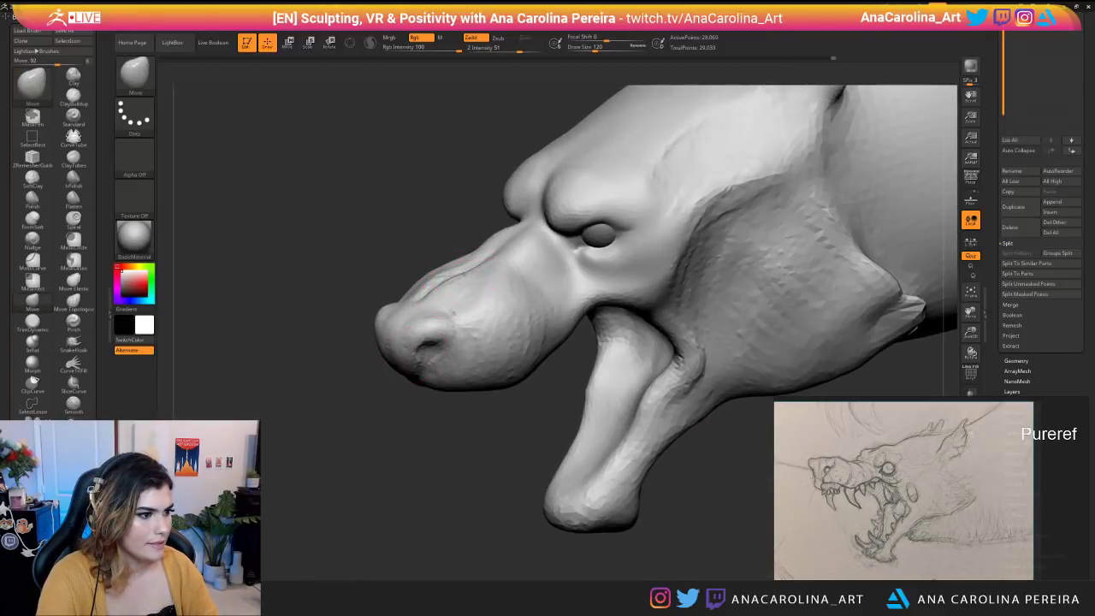
{"action": "right_click_drag", "start_coordinate": [427, 205], "coordinate": [548, 201]}
Deepen the crease behind the nostril along the side of the snout with the DamStandard brush.
{"action": "right_click_drag", "start_coordinate": [537, 266], "coordinate": [509, 440]}
{"action": "right_click_drag", "start_coordinate": [519, 376], "coordinate": [513, 398]}
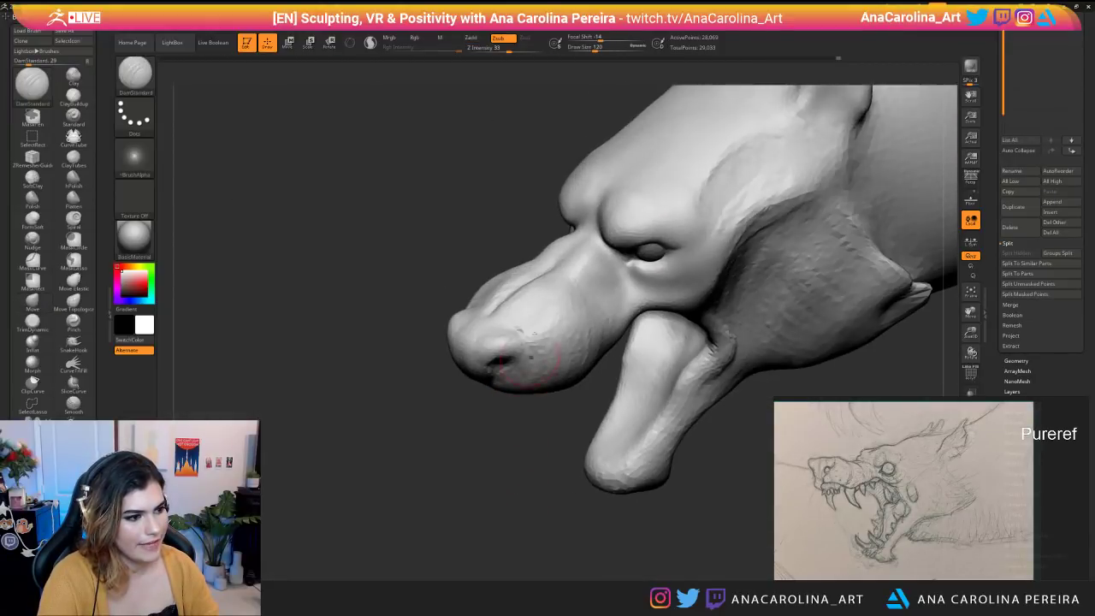
{"action": "mouse_move", "coordinate": [519, 325]}
{"action": "left_mouse_down"}
{"action": "mouse_move", "coordinate": [555, 301]}
{"action": "mouse_move", "coordinate": [592, 309]}
{"action": "left_mouse_up"}
{"action": "mouse_move", "coordinate": [552, 428]}
{"action": "right_mouse_down"}
{"action": "mouse_move", "coordinate": [517, 415]}
{"action": "mouse_move", "coordinate": [577, 299]}
{"action": "right_mouse_up"}
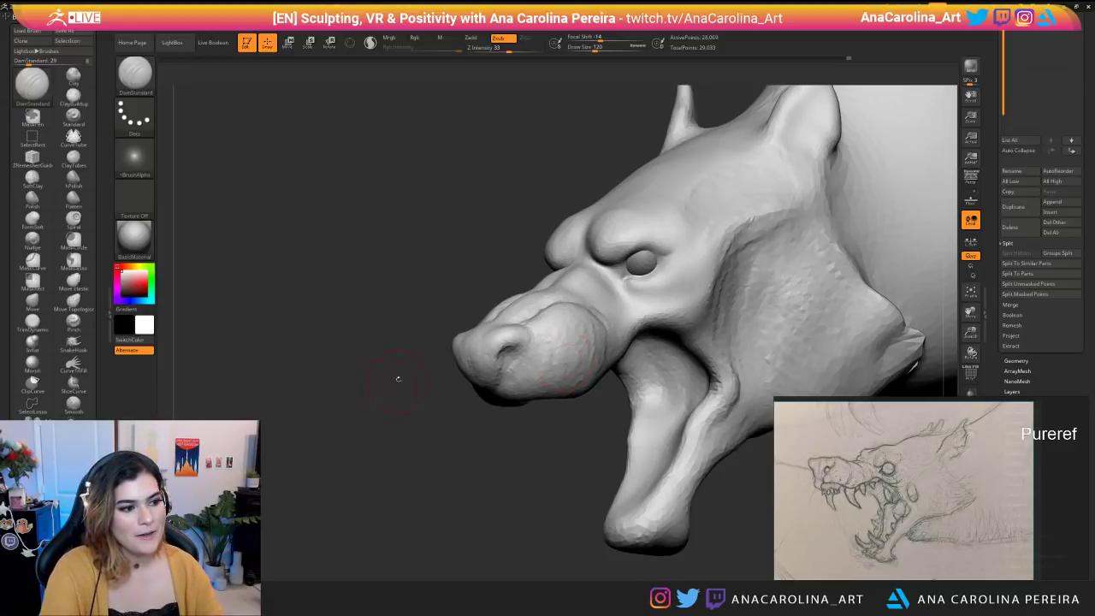
Reshape the top of the snout with the Move brush, raising its draw size to 132.
{"action": "left_click_drag", "start_coordinate": [513, 479], "coordinate": [449, 512]}
{"action": "key", "text": "b"}
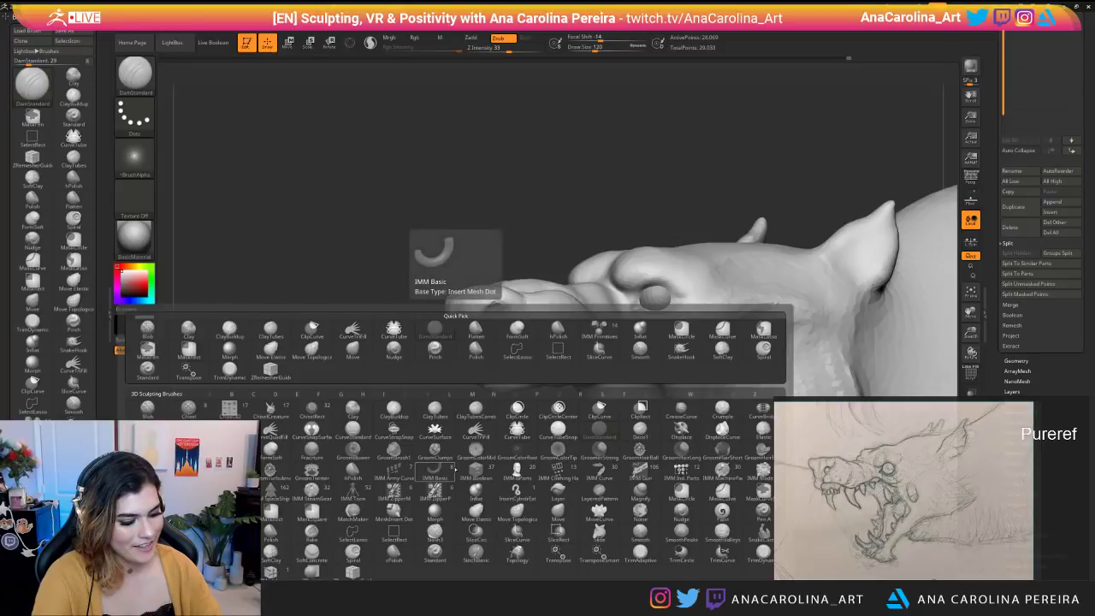
{"action": "key", "text": "m"}
{"action": "key", "text": "b"}
{"action": "key", "text": "m"}
{"action": "key", "text": "v"}
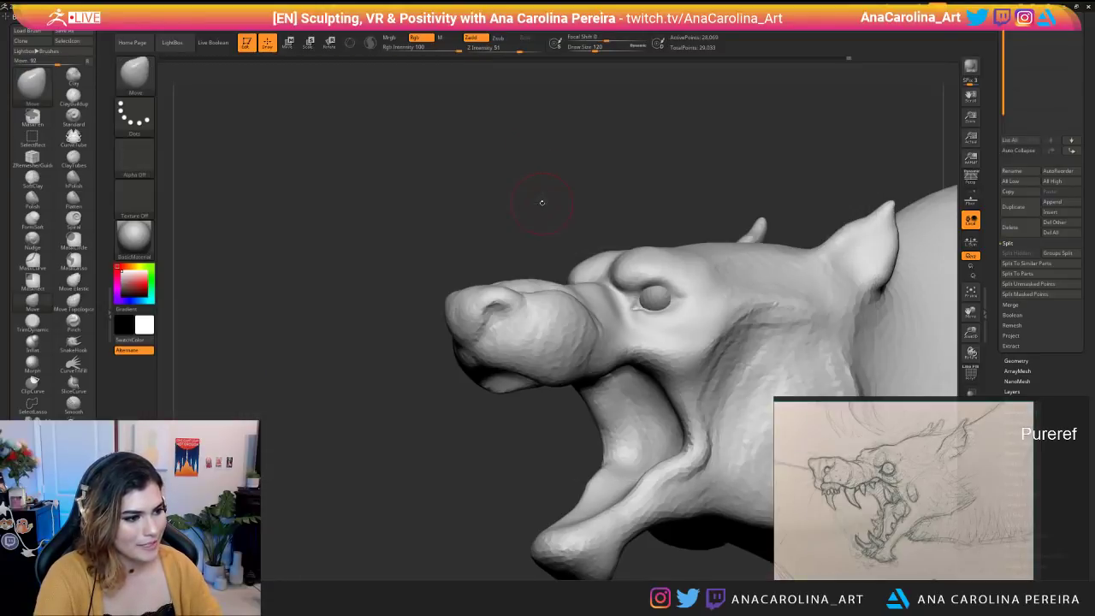
{"action": "key", "text": "s"}
{"action": "mouse_move", "coordinate": [541, 206]}
{"action": "left_mouse_down"}
{"action": "mouse_move", "coordinate": [551, 206]}
{"action": "mouse_move", "coordinate": [522, 182]}
{"action": "left_mouse_up"}
{"action": "mouse_move", "coordinate": [545, 279]}
{"action": "left_mouse_down"}
{"action": "mouse_move", "coordinate": [536, 259]}
{"action": "mouse_move", "coordinate": [548, 249]}
{"action": "mouse_move", "coordinate": [523, 285]}
{"action": "left_mouse_up"}
{"action": "key", "text": "space"}
{"action": "left_click_drag", "start_coordinate": [590, 315], "coordinate": [582, 315]}
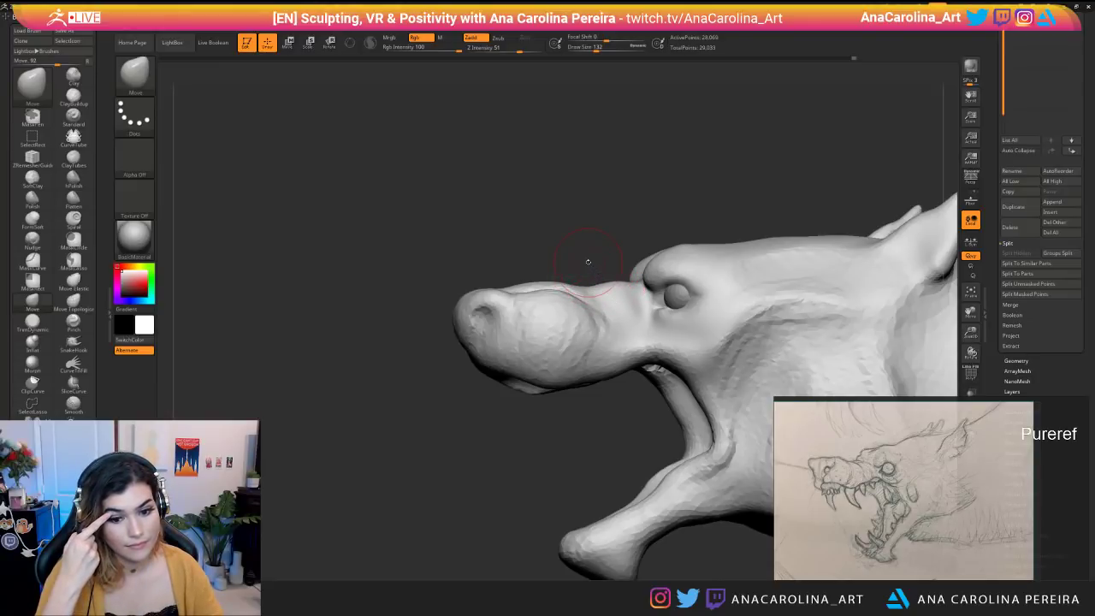
{"action": "left_click_drag", "start_coordinate": [514, 464], "coordinate": [603, 560]}
Smooth the top of the snout and refine the nostril with the Move brush at draw size 74.
{"action": "key", "text": "shift"}
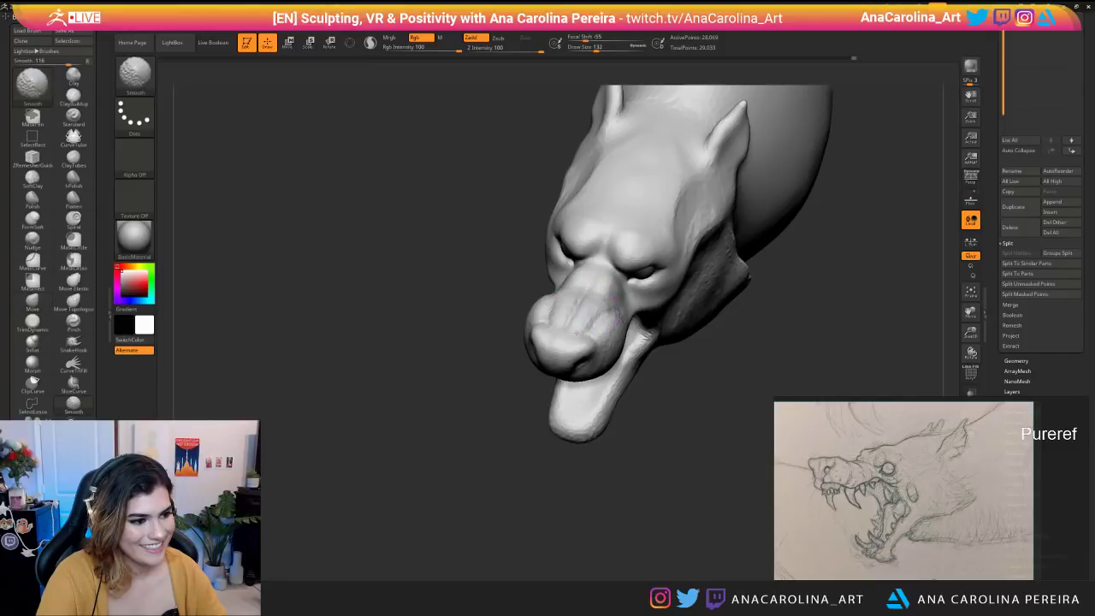
{"action": "left_click_drag", "start_coordinate": [596, 318], "coordinate": [604, 331], "text": "shift"}
{"action": "mouse_move", "coordinate": [663, 531]}
{"action": "left_mouse_down"}
{"action": "mouse_move", "coordinate": [590, 479]}
{"action": "mouse_move", "coordinate": [602, 485]}
{"action": "left_mouse_up"}
{"action": "key", "text": "space"}
{"action": "left_click_drag", "start_coordinate": [570, 314], "coordinate": [565, 327]}
{"action": "key", "text": "space"}
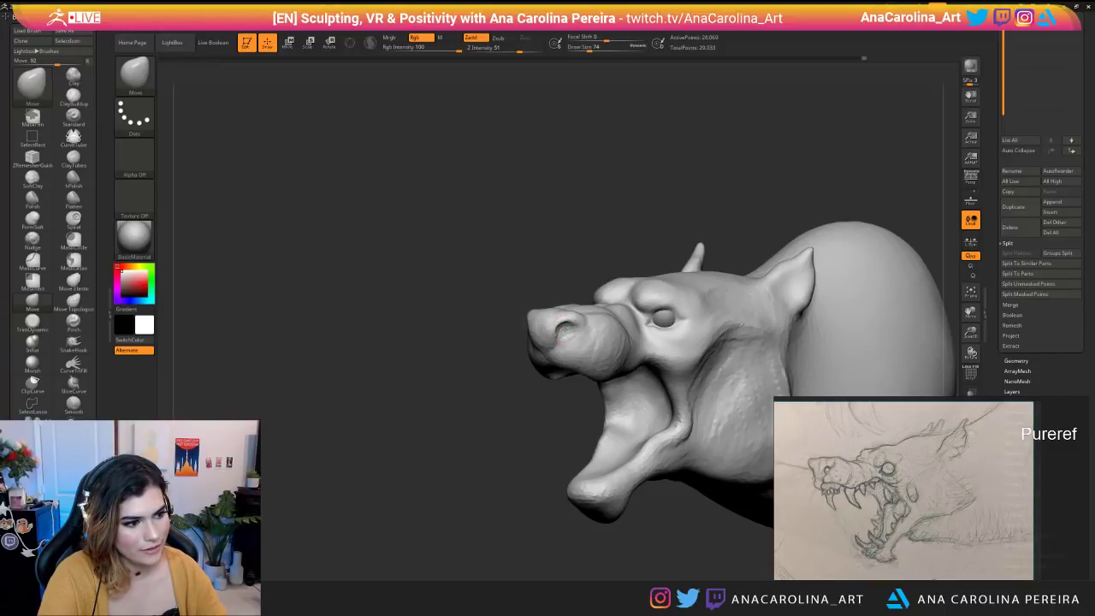
Carve the nostril rim and the groove below the nose with the DamStandard brush at draw size 74.
{"action": "key", "text": "b"}
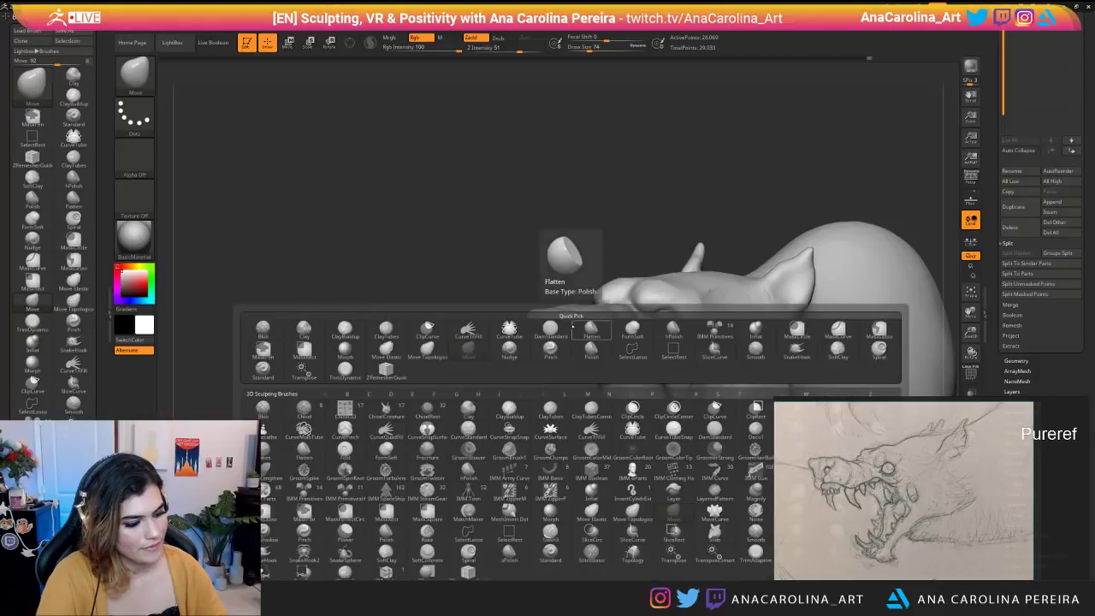
{"action": "key", "text": "d"}
{"action": "key", "text": "s"}
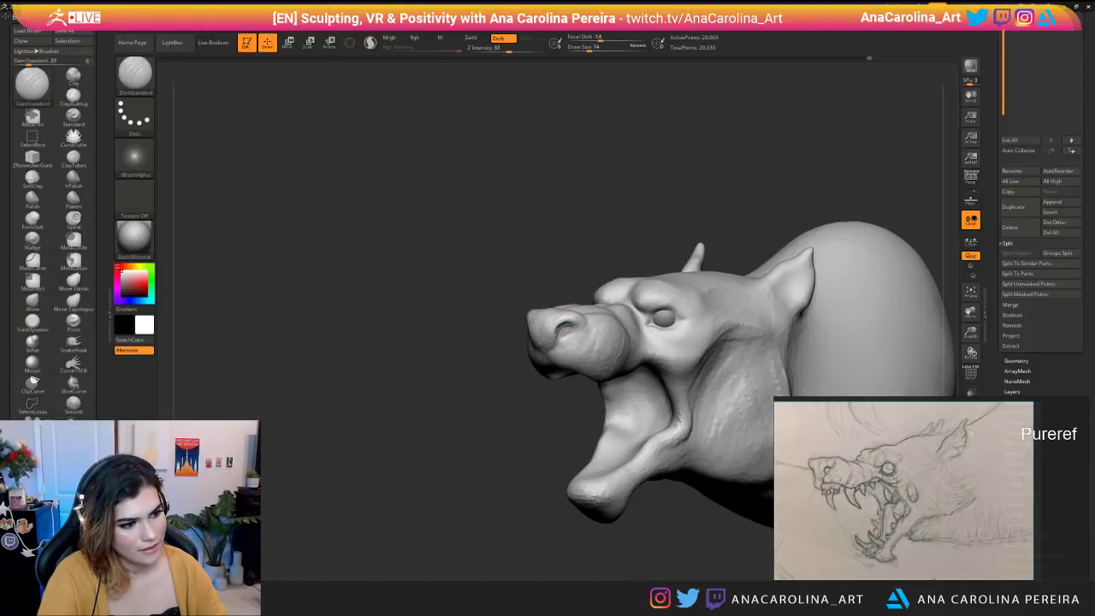
{"action": "left_click_drag", "start_coordinate": [466, 396], "coordinate": [560, 352]}
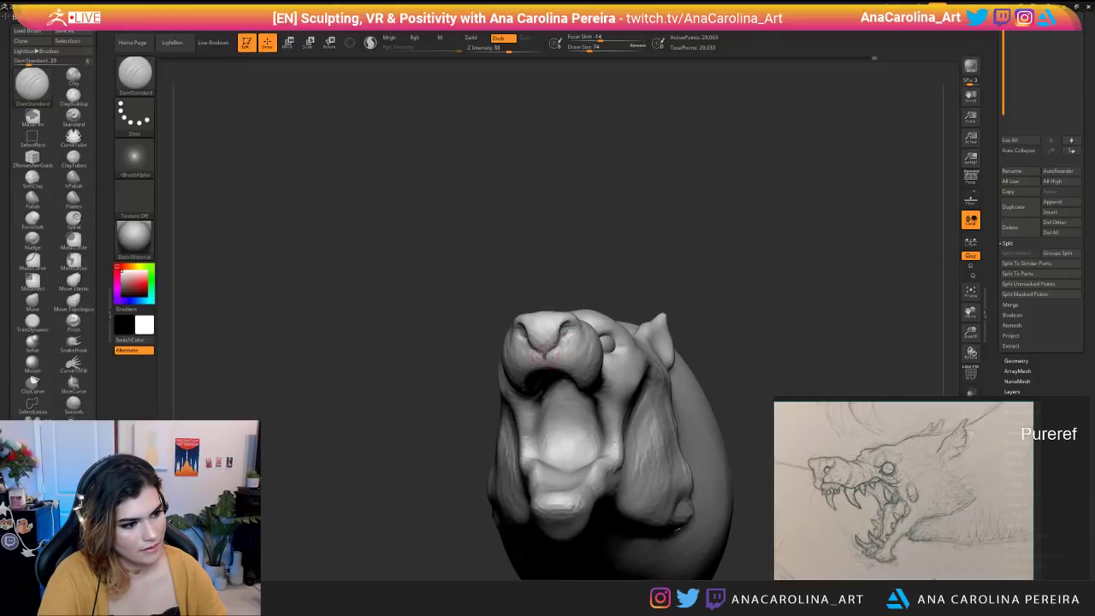
{"action": "right_click_drag", "start_coordinate": [579, 376], "coordinate": [567, 325]}
{"action": "left_click_drag", "start_coordinate": [547, 362], "coordinate": [549, 377]}
Carve a curved wrinkle along the side of the muzzle with DamStandard at draw size 120.
{"action": "key", "text": "space"}
{"action": "mouse_move", "coordinate": [585, 382]}
{"action": "right_mouse_down"}
{"action": "mouse_move", "coordinate": [590, 435]}
{"action": "mouse_move", "coordinate": [614, 371]}
{"action": "mouse_move", "coordinate": [548, 385]}
{"action": "right_mouse_up"}
{"action": "right_click_drag", "start_coordinate": [569, 449], "coordinate": [565, 401], "text": "ctrl"}
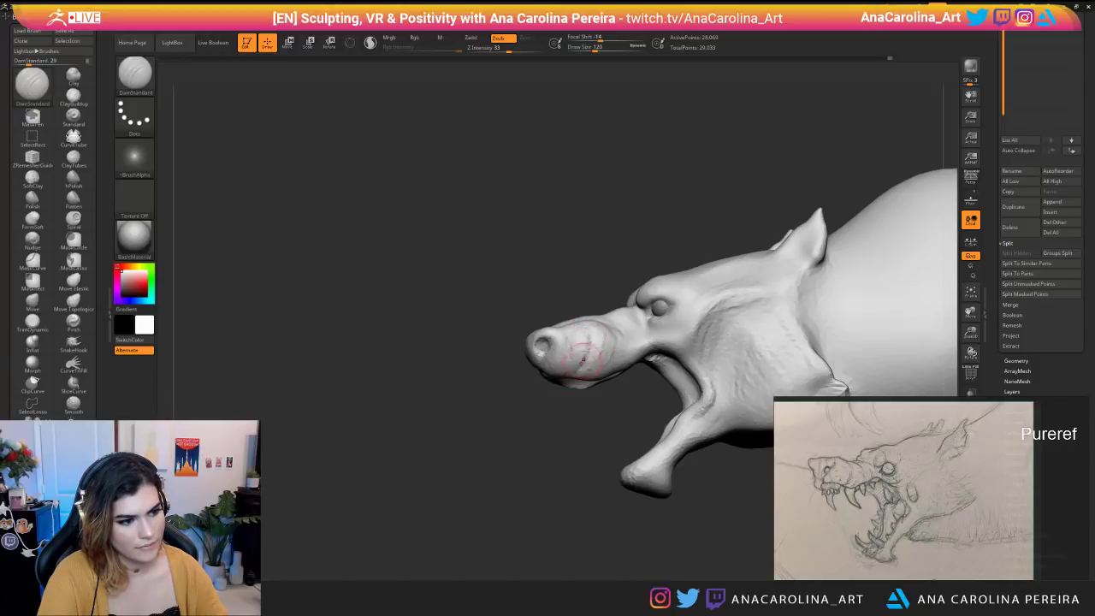
{"action": "right_click_drag", "start_coordinate": [616, 407], "coordinate": [618, 349]}
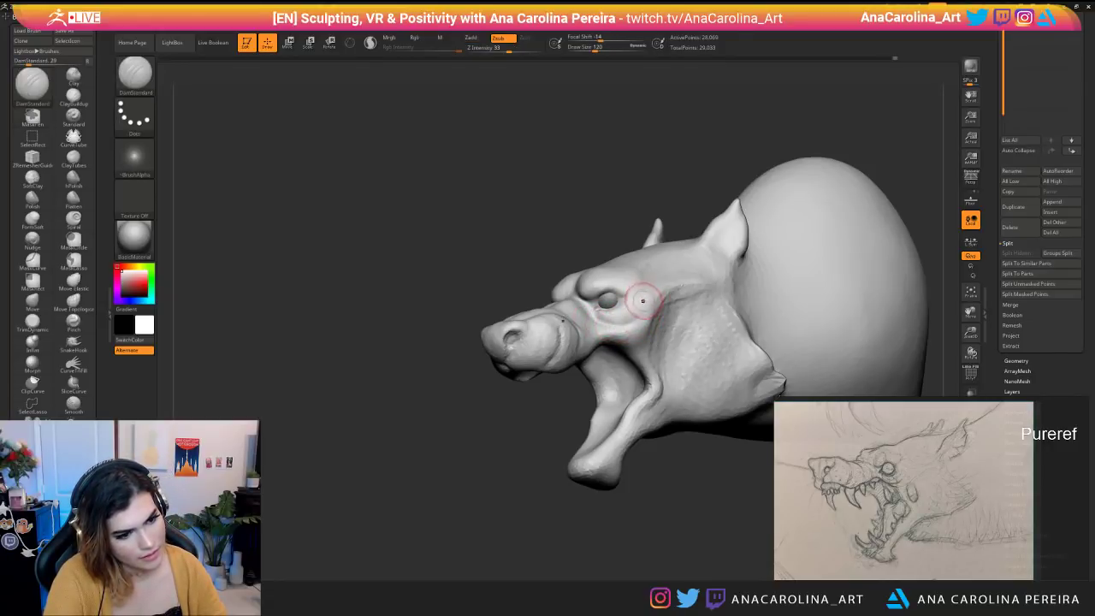
Make the eyeballs the active subtool.
{"action": "right_click_drag", "start_coordinate": [640, 298], "coordinate": [475, 351]}
{"action": "left_click_drag", "start_coordinate": [674, 459], "coordinate": [604, 415], "text": "alt"}
{"action": "left_click", "coordinate": [564, 298], "text": "alt"}
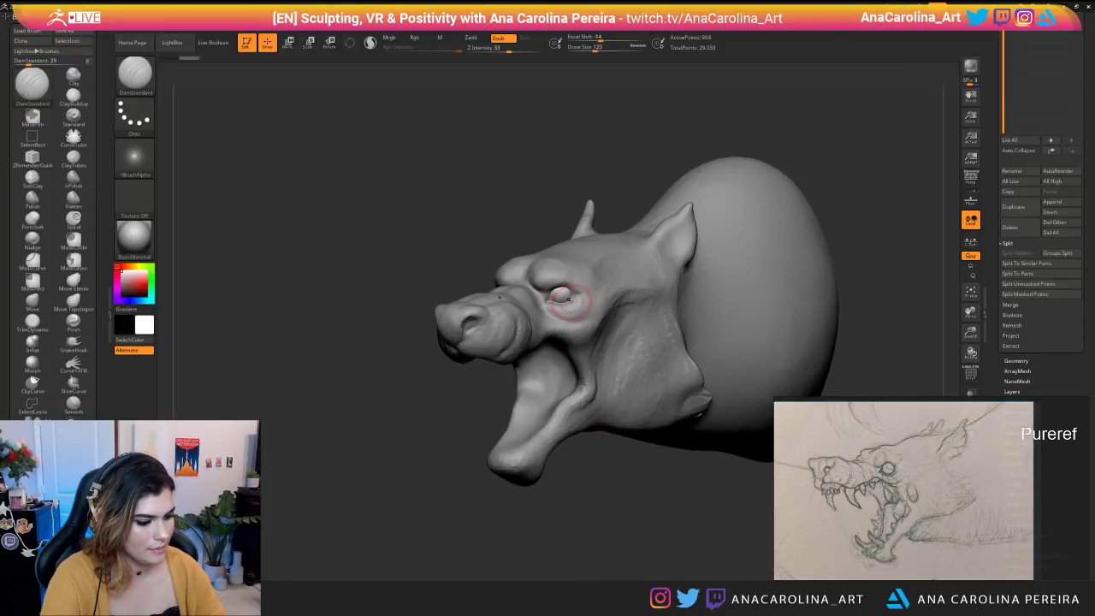
{"action": "key", "text": "r"}
{"action": "mouse_move", "coordinate": [629, 309]}
{"action": "left_mouse_down"}
{"action": "mouse_move", "coordinate": [615, 297]}
{"action": "mouse_move", "coordinate": [625, 299]}
{"action": "left_mouse_up"}
{"action": "key", "text": "ctrl+z"}
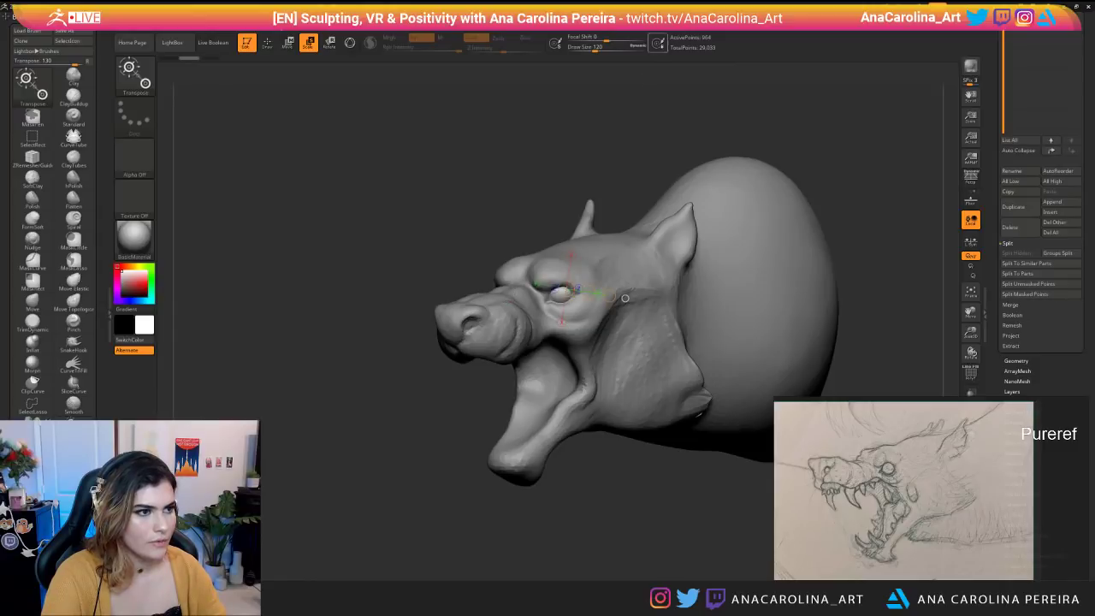
Turn on Local Symmetry and scale the eyeballs within their sockets.
{"action": "mouse_move", "coordinate": [614, 18]}
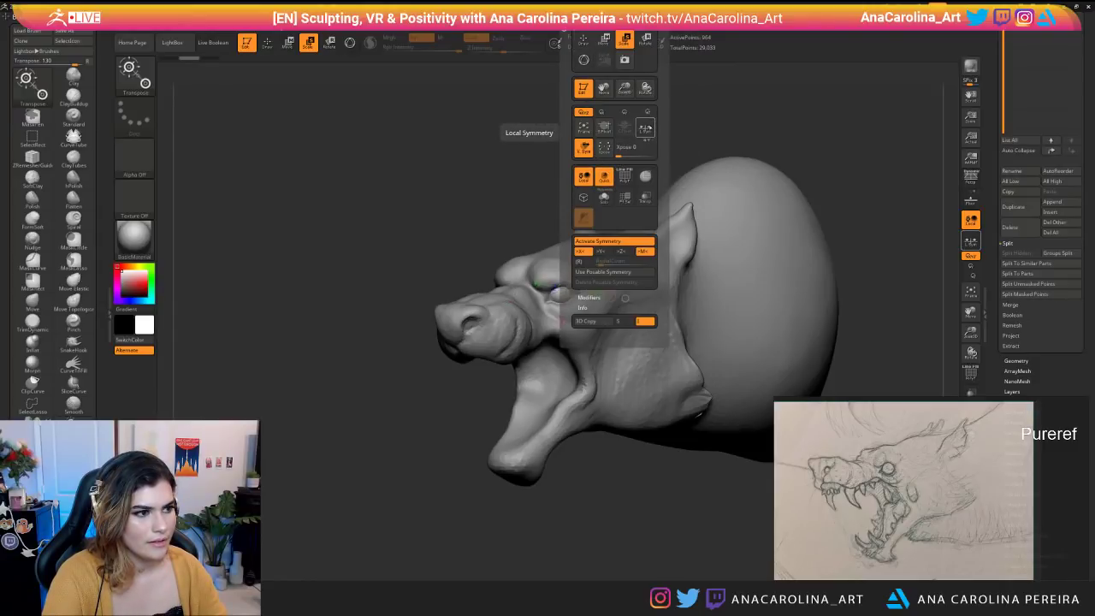
{"action": "left_click", "coordinate": [645, 129]}
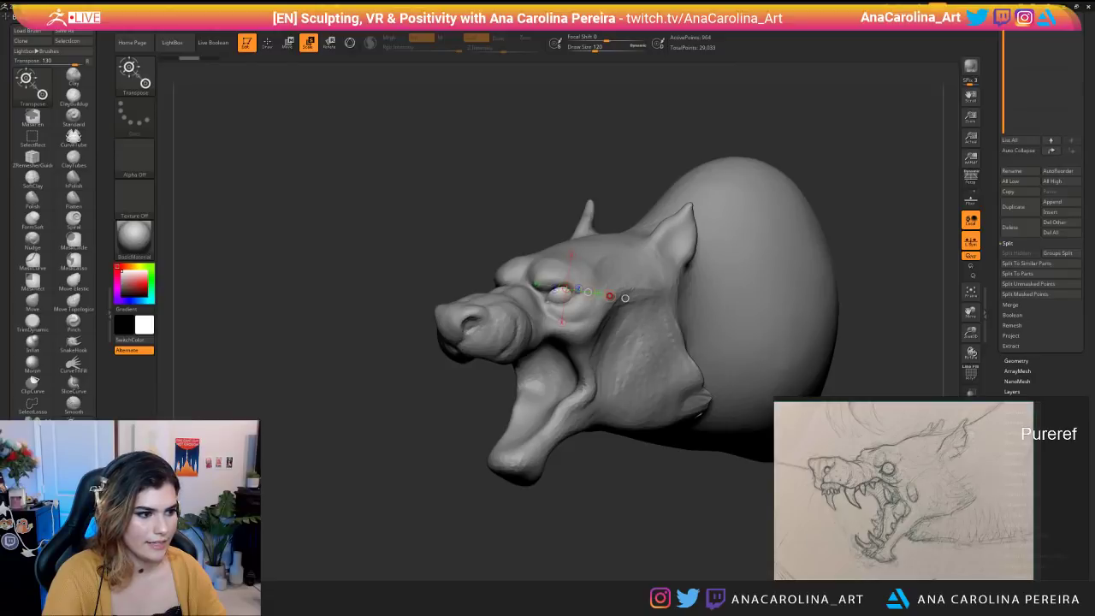
{"action": "mouse_move", "coordinate": [619, 300]}
{"action": "right_mouse_down"}
{"action": "mouse_move", "coordinate": [735, 301]}
{"action": "mouse_move", "coordinate": [598, 302]}
{"action": "mouse_move", "coordinate": [626, 302]}
{"action": "right_mouse_up"}
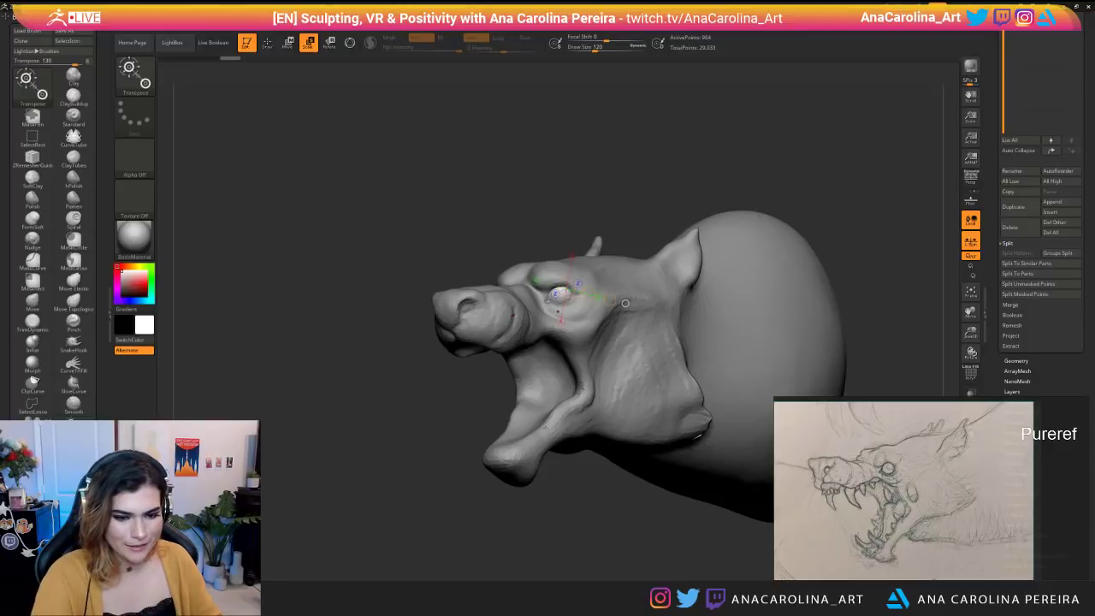
{"action": "right_click_drag", "start_coordinate": [625, 304], "coordinate": [652, 310]}
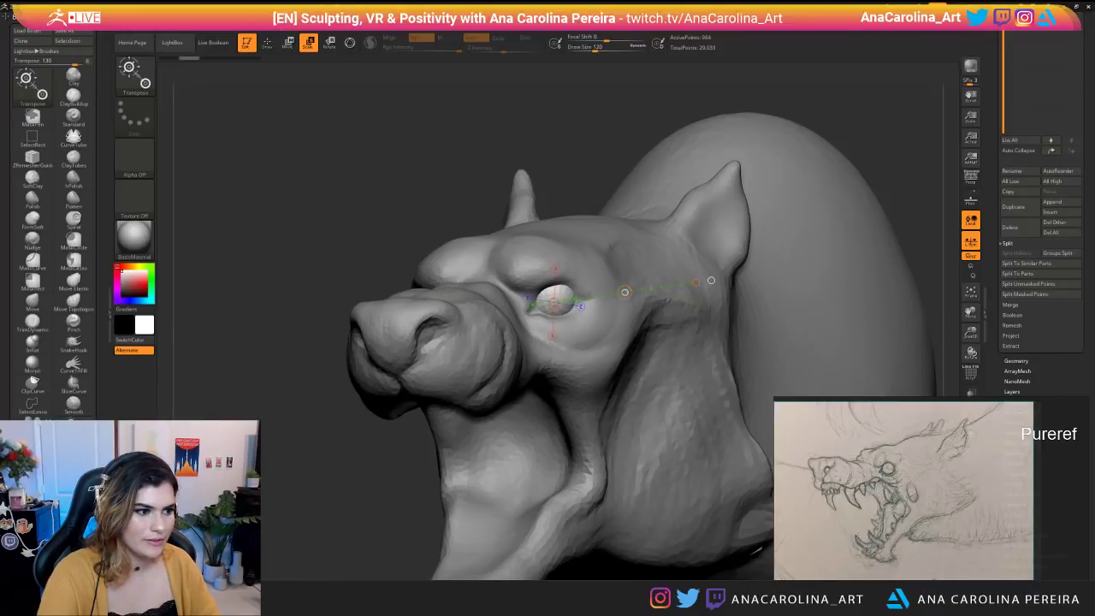
{"action": "right_click_drag", "start_coordinate": [590, 359], "coordinate": [556, 205], "text": "ctrl"}
{"action": "mouse_move", "coordinate": [667, 272]}
{"action": "right_mouse_down"}
{"action": "mouse_move", "coordinate": [601, 278]}
{"action": "mouse_move", "coordinate": [657, 275]}
{"action": "mouse_move", "coordinate": [659, 342]}
{"action": "right_mouse_up"}
{"action": "right_click_drag", "start_coordinate": [672, 219], "coordinate": [631, 231]}
Make the head the active subtool and carve creases from the inner eye corners toward the snout bridge with the DamStandard brush.
{"action": "key", "text": "b"}
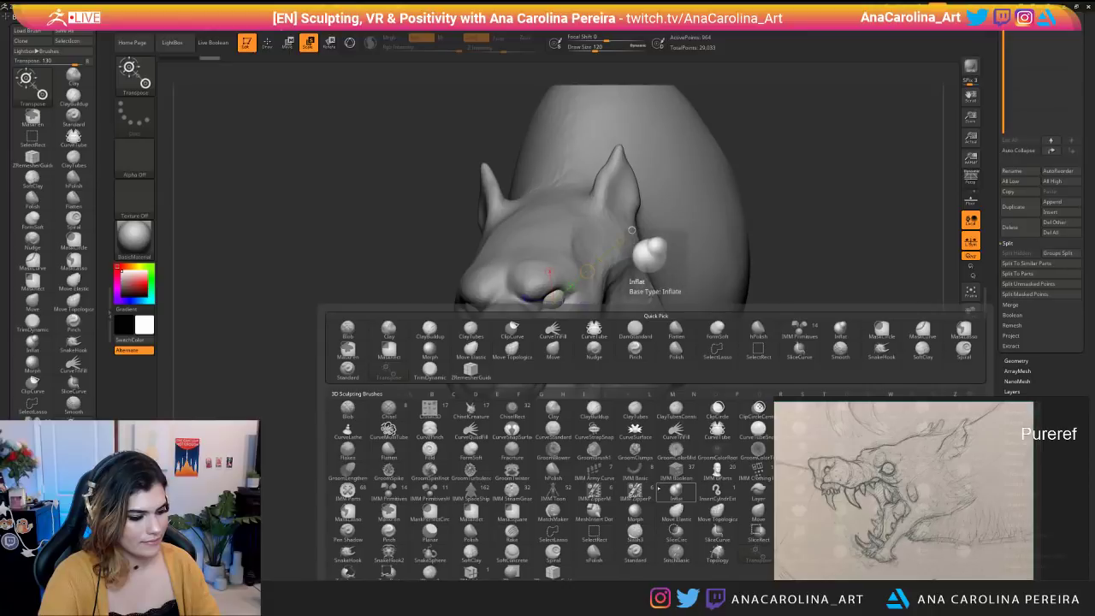
{"action": "key", "text": "b"}
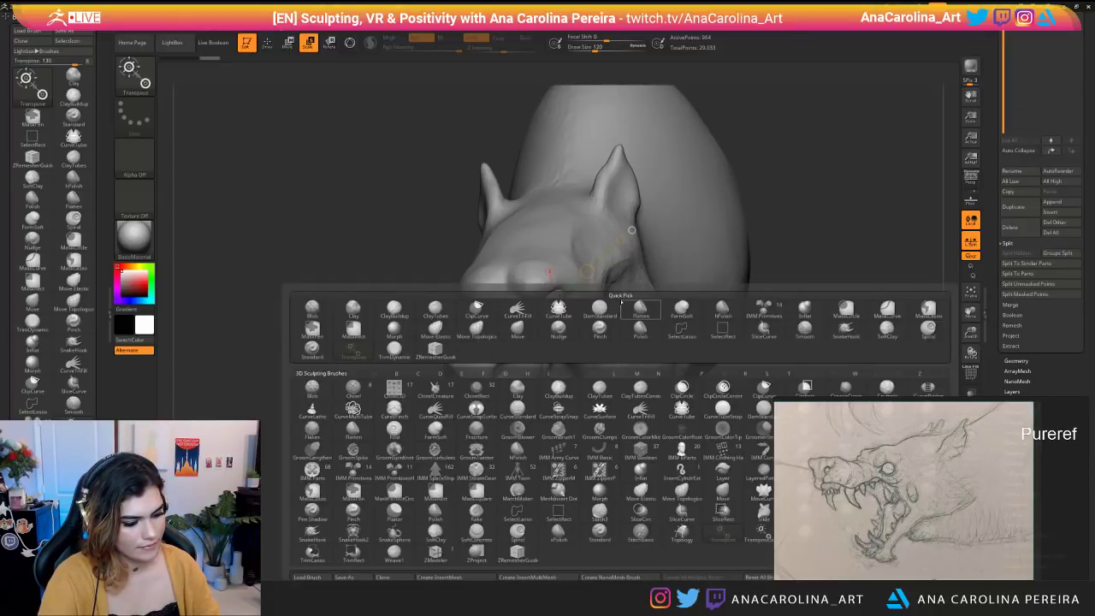
{"action": "key", "text": "d"}
{"action": "key", "text": "s"}
{"action": "right_click_drag", "start_coordinate": [633, 446], "coordinate": [602, 429]}
{"action": "key", "text": "space"}
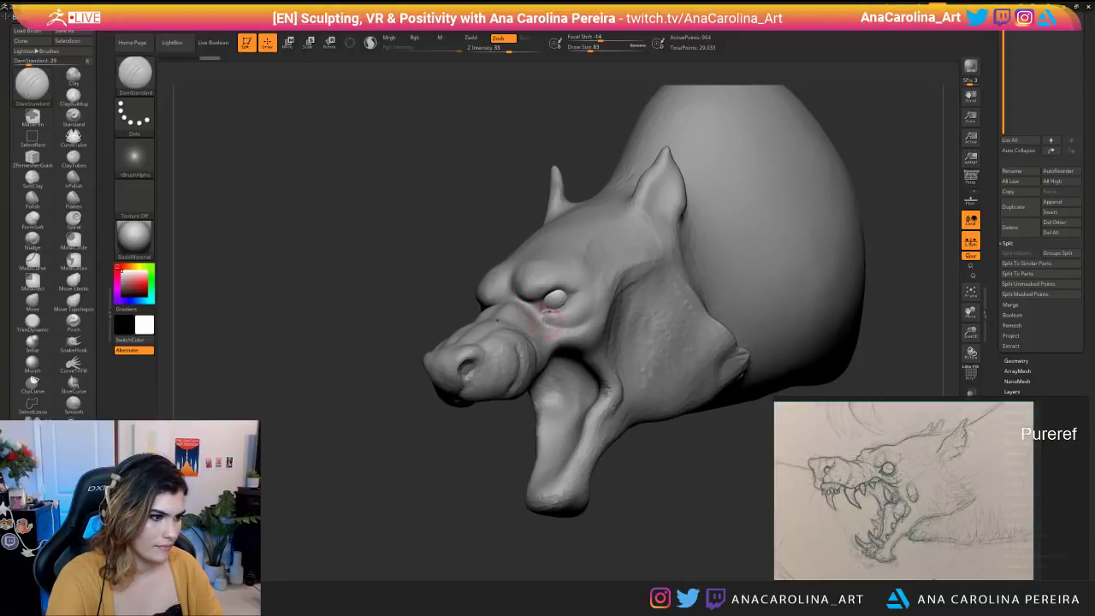
{"action": "left_click", "coordinate": [568, 330], "text": "alt"}
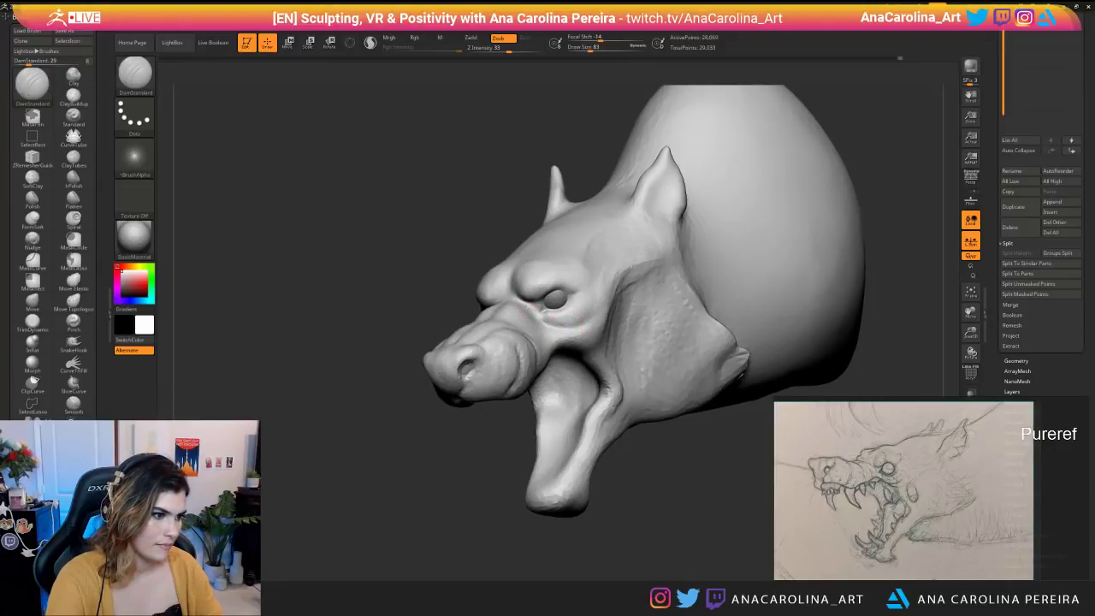
{"action": "right_click_drag", "start_coordinate": [467, 284], "coordinate": [530, 317]}
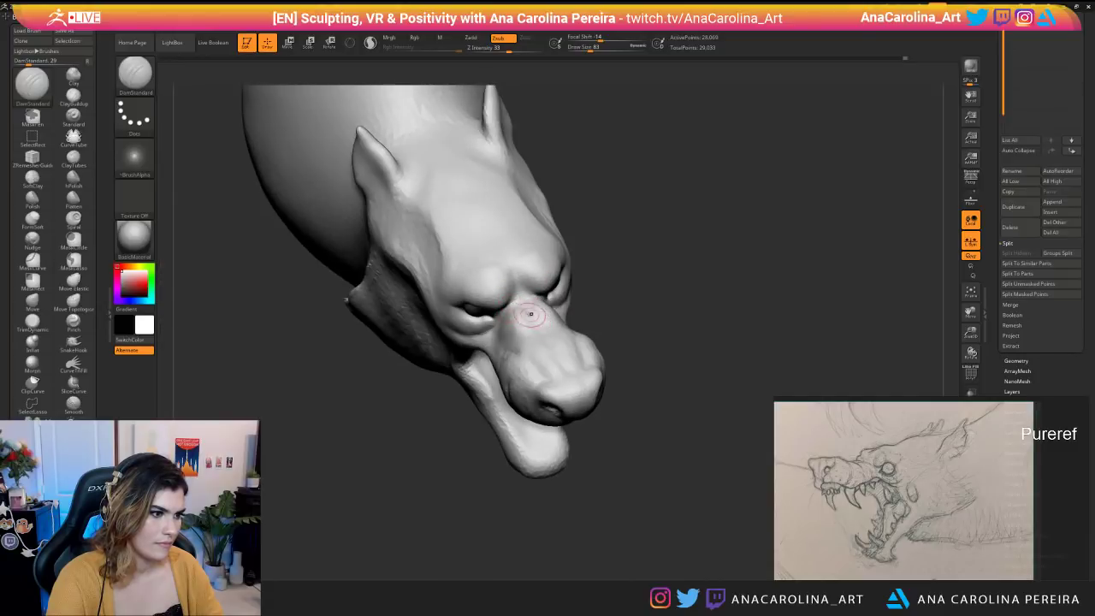
Deepen the nostrils and the creases on top of the nose with the DamStandard brush.
{"action": "right_click_drag", "start_coordinate": [594, 303], "coordinate": [462, 347]}
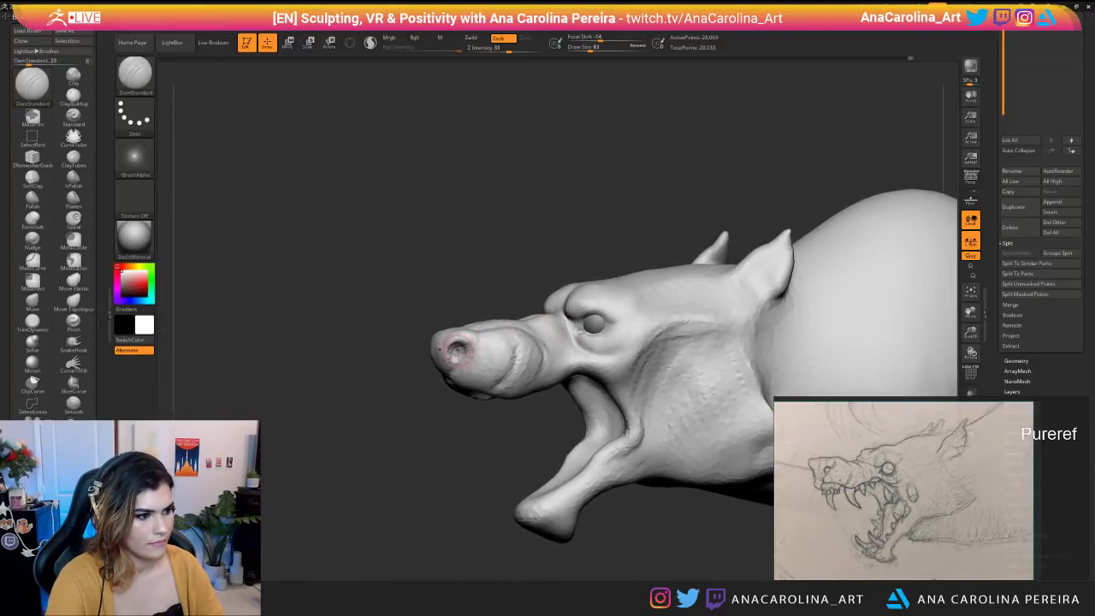
{"action": "right_click_drag", "start_coordinate": [455, 384], "coordinate": [479, 411]}
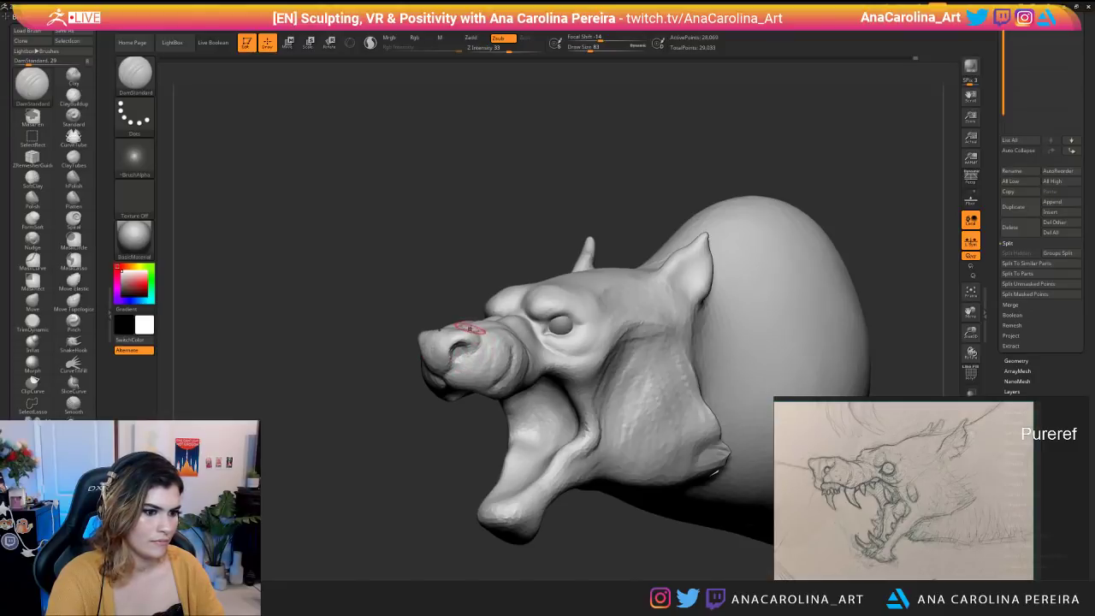
{"action": "right_click_drag", "start_coordinate": [369, 372], "coordinate": [385, 368]}
Reshape the nose tip and the front of the snout with the Move brush at draw size 132.
{"action": "key", "text": "b"}
{"action": "left_click", "coordinate": [402, 350]}
{"action": "key", "text": "space"}
{"action": "left_click_drag", "start_coordinate": [437, 327], "coordinate": [444, 326]}
{"action": "right_click_drag", "start_coordinate": [444, 342], "coordinate": [419, 342]}
{"action": "left_click_drag", "start_coordinate": [446, 328], "coordinate": [450, 333]}
{"action": "mouse_move", "coordinate": [454, 328]}
{"action": "right_mouse_down"}
{"action": "mouse_move", "coordinate": [458, 317]}
{"action": "mouse_move", "coordinate": [479, 320]}
{"action": "right_mouse_up"}
{"action": "key", "text": "space"}
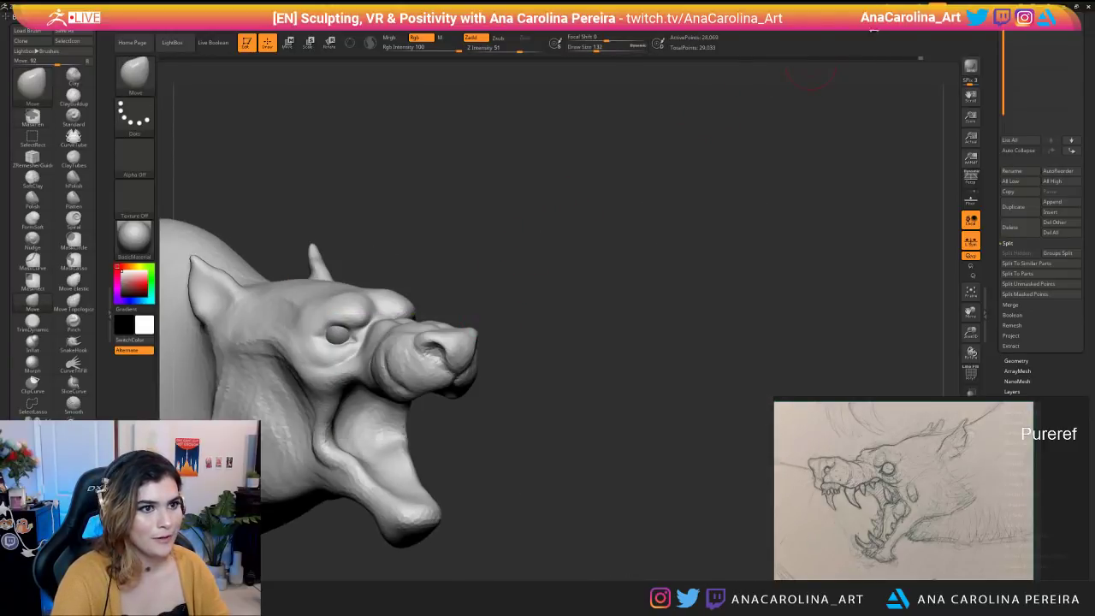
{"action": "mouse_move", "coordinate": [515, 233]}
{"action": "right_mouse_down"}
{"action": "mouse_move", "coordinate": [574, 257]}
{"action": "mouse_move", "coordinate": [525, 310]}
{"action": "mouse_move", "coordinate": [532, 325]}
{"action": "right_mouse_up"}
{"action": "left_click_drag", "start_coordinate": [498, 327], "coordinate": [496, 322]}
{"action": "right_click_drag", "start_coordinate": [590, 341], "coordinate": [520, 352]}
{"action": "right_click_drag", "start_coordinate": [527, 390], "coordinate": [537, 357]}
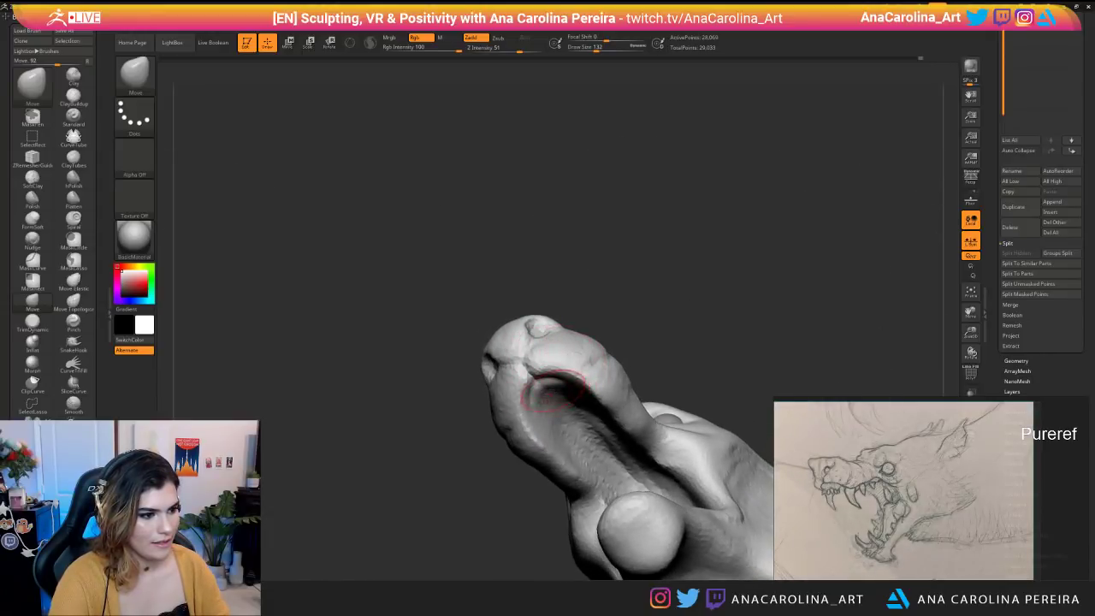
Adjust the upper lips from below the muzzle with the Move brush at draw size 212.
{"action": "key", "text": "space"}
{"action": "left_click_drag", "start_coordinate": [594, 320], "coordinate": [601, 318]}
{"action": "right_click_drag", "start_coordinate": [603, 309], "coordinate": [654, 275]}
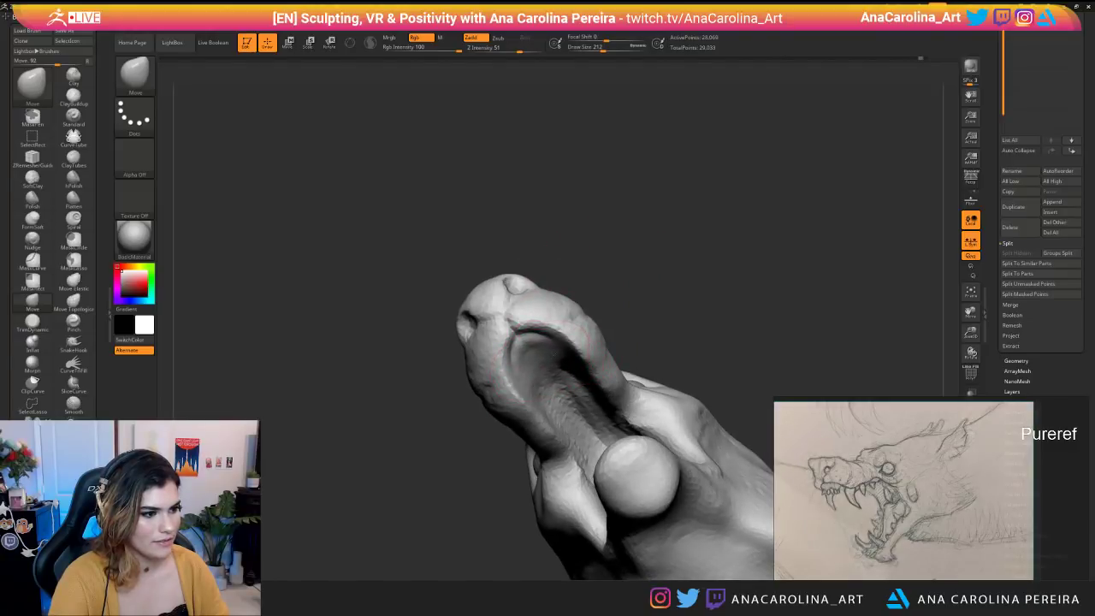
{"action": "mouse_move", "coordinate": [635, 317]}
{"action": "right_mouse_down"}
{"action": "mouse_move", "coordinate": [552, 308]}
{"action": "mouse_move", "coordinate": [641, 419]}
{"action": "mouse_move", "coordinate": [631, 248]}
{"action": "mouse_move", "coordinate": [633, 377]}
{"action": "mouse_move", "coordinate": [616, 402]}
{"action": "mouse_move", "coordinate": [567, 406]}
{"action": "right_mouse_up"}
{"action": "mouse_move", "coordinate": [572, 471]}
{"action": "right_mouse_down"}
{"action": "mouse_move", "coordinate": [462, 419]}
{"action": "mouse_move", "coordinate": [599, 376]}
{"action": "mouse_move", "coordinate": [588, 368]}
{"action": "mouse_move", "coordinate": [596, 434]}
{"action": "right_mouse_up"}
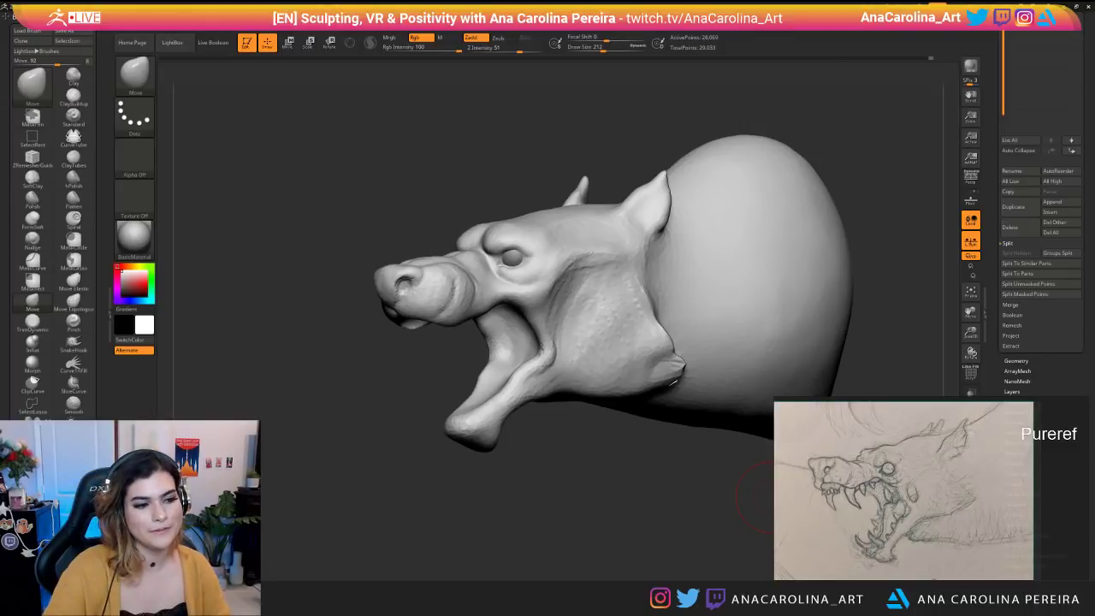
Adjust the brows and the area around the eyes with the Move brush at draw size 120.
{"action": "mouse_move", "coordinate": [428, 484]}
{"action": "left_mouse_down"}
{"action": "mouse_move", "coordinate": [506, 518]}
{"action": "mouse_move", "coordinate": [443, 394]}
{"action": "left_mouse_up"}
{"action": "mouse_move", "coordinate": [668, 513]}
{"action": "left_mouse_down"}
{"action": "mouse_move", "coordinate": [525, 530]}
{"action": "mouse_move", "coordinate": [518, 552]}
{"action": "left_mouse_up"}
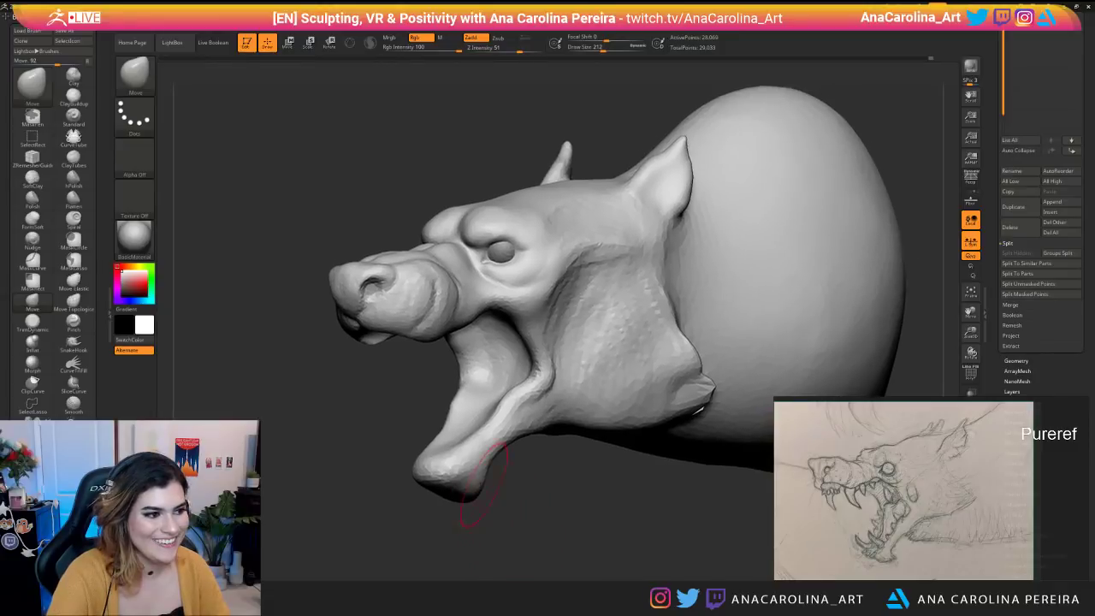
{"action": "mouse_move", "coordinate": [560, 490]}
{"action": "left_mouse_down"}
{"action": "mouse_move", "coordinate": [552, 468]}
{"action": "mouse_move", "coordinate": [602, 532]}
{"action": "left_mouse_up"}
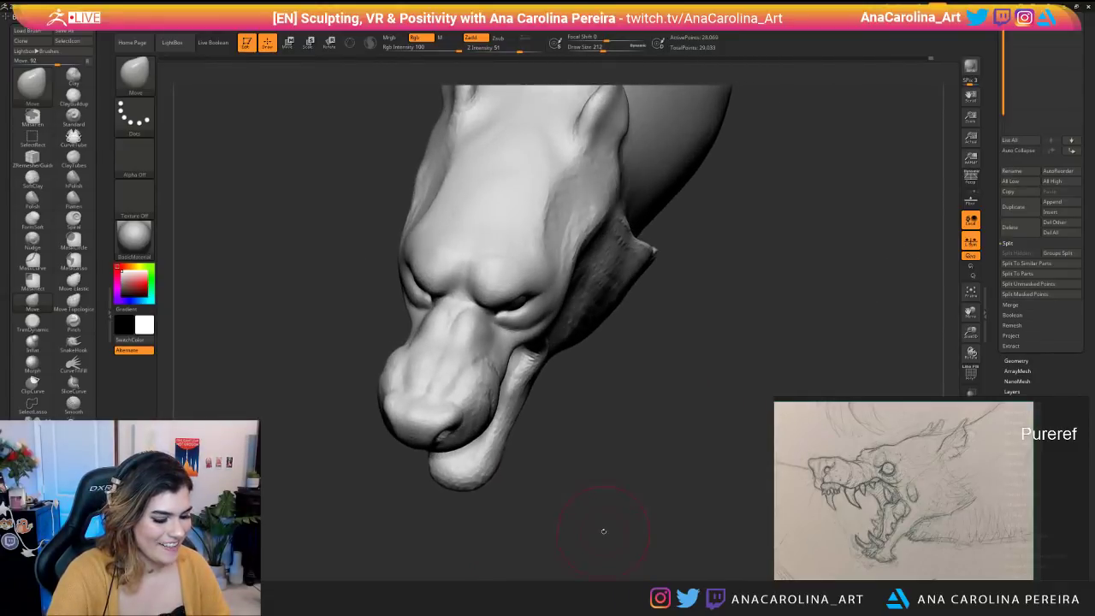
{"action": "key", "text": "b"}
{"action": "key", "text": "m"}
{"action": "key", "text": "v"}
{"action": "key", "text": "space"}
{"action": "left_click_drag", "start_coordinate": [578, 410], "coordinate": [570, 410]}
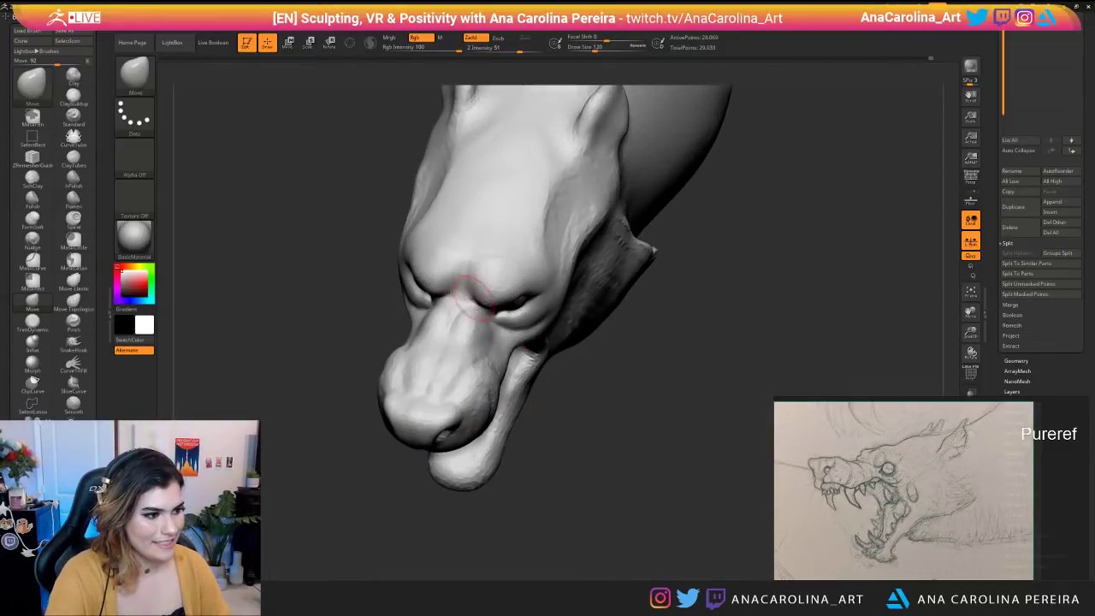
{"action": "left_click_drag", "start_coordinate": [513, 324], "coordinate": [517, 317]}
{"action": "mouse_move", "coordinate": [587, 445]}
{"action": "left_mouse_down"}
{"action": "mouse_move", "coordinate": [534, 398]}
{"action": "mouse_move", "coordinate": [565, 345]}
{"action": "mouse_move", "coordinate": [553, 245]}
{"action": "mouse_move", "coordinate": [570, 342]}
{"action": "mouse_move", "coordinate": [556, 363]}
{"action": "mouse_move", "coordinate": [543, 314]}
{"action": "left_mouse_up"}
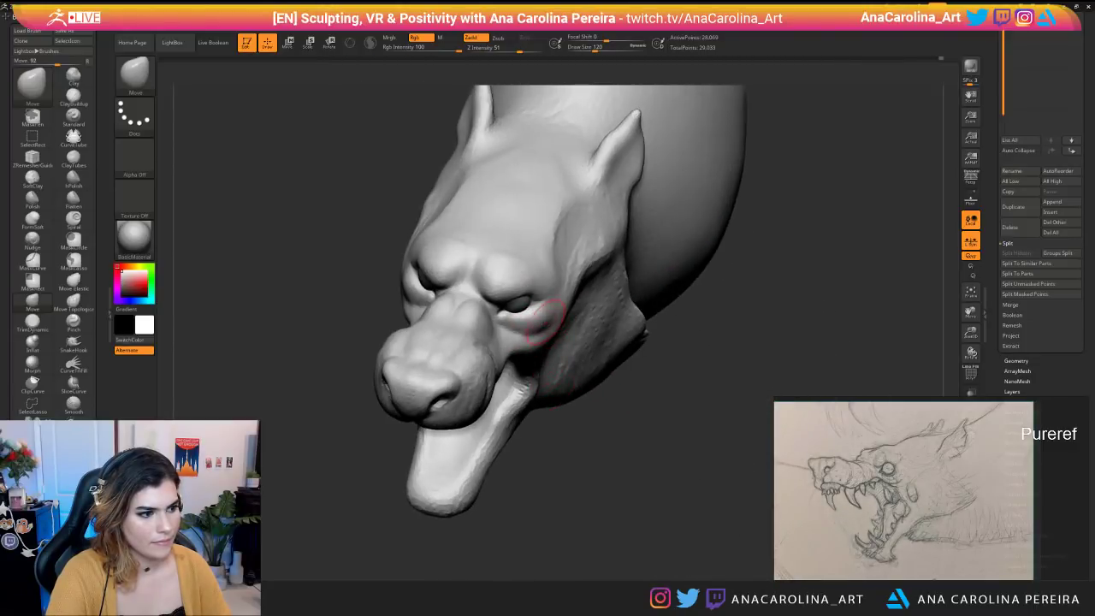
Smooth the surface of the forehead and upper head.
{"action": "mouse_move", "coordinate": [585, 416]}
{"action": "left_mouse_down"}
{"action": "mouse_move", "coordinate": [616, 421]}
{"action": "mouse_move", "coordinate": [606, 374]}
{"action": "mouse_move", "coordinate": [574, 428]}
{"action": "mouse_move", "coordinate": [601, 469]}
{"action": "mouse_move", "coordinate": [576, 450]}
{"action": "mouse_move", "coordinate": [579, 518]}
{"action": "mouse_move", "coordinate": [563, 535]}
{"action": "mouse_move", "coordinate": [599, 395]}
{"action": "mouse_move", "coordinate": [538, 381]}
{"action": "left_mouse_up"}
{"action": "key", "text": "shift"}
{"action": "left_click_drag", "start_coordinate": [548, 181], "coordinate": [609, 176]}
{"action": "left_click_drag", "start_coordinate": [452, 189], "coordinate": [464, 185], "text": "shift"}
{"action": "mouse_move", "coordinate": [556, 184]}
{"action": "left_mouse_down"}
{"action": "mouse_move", "coordinate": [506, 238]}
{"action": "mouse_move", "coordinate": [553, 320]}
{"action": "mouse_move", "coordinate": [584, 337]}
{"action": "mouse_move", "coordinate": [587, 368]}
{"action": "mouse_move", "coordinate": [539, 363]}
{"action": "mouse_move", "coordinate": [557, 349]}
{"action": "left_mouse_up"}
Reshape the head and lower jaw from the front with the Move brush at draw size 167.
{"action": "key", "text": "space"}
{"action": "left_click_drag", "start_coordinate": [501, 302], "coordinate": [508, 303]}
{"action": "left_click_drag", "start_coordinate": [557, 413], "coordinate": [599, 411]}
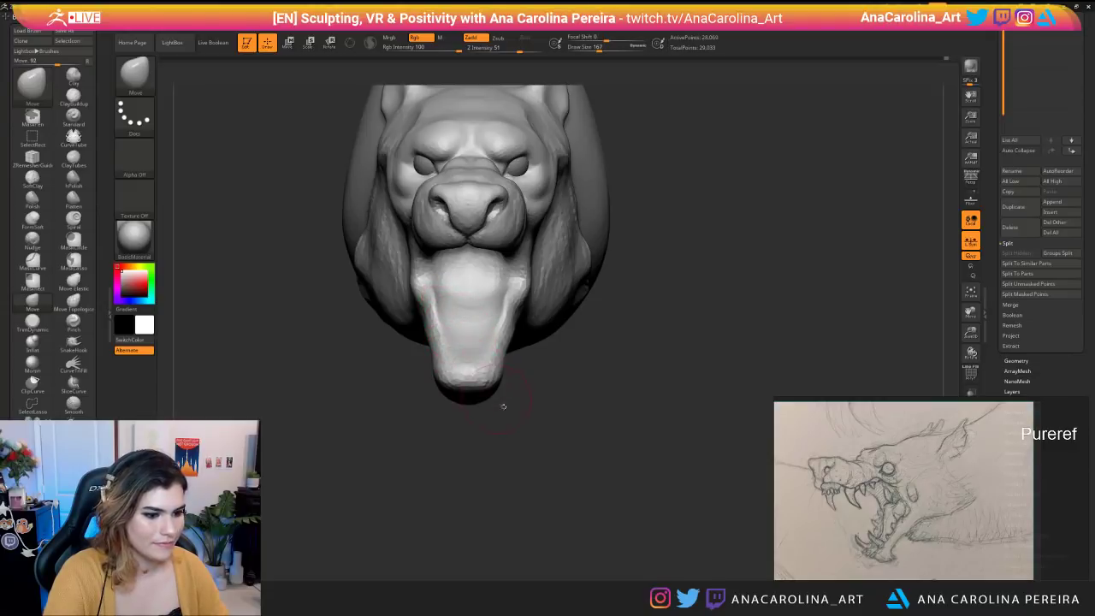
{"action": "left_click_drag", "start_coordinate": [513, 374], "coordinate": [515, 422]}
Smooth the lower jaw and the inside of the mouth, and adjust the jaw's shape.
{"action": "key", "text": "shift"}
{"action": "mouse_move", "coordinate": [480, 351]}
{"action": "left_mouse_down", "text": "shift"}
{"action": "mouse_move", "coordinate": [501, 342]}
{"action": "mouse_move", "coordinate": [520, 274]}
{"action": "left_mouse_up", "text": "shift"}
{"action": "mouse_move", "coordinate": [520, 393]}
{"action": "left_mouse_down"}
{"action": "mouse_move", "coordinate": [658, 394]}
{"action": "mouse_move", "coordinate": [407, 402]}
{"action": "left_mouse_up"}
{"action": "left_click_drag", "start_coordinate": [542, 443], "coordinate": [547, 496]}
{"action": "mouse_move", "coordinate": [430, 319]}
{"action": "left_mouse_down"}
{"action": "mouse_move", "coordinate": [457, 330]}
{"action": "mouse_move", "coordinate": [454, 296]}
{"action": "mouse_move", "coordinate": [445, 296]}
{"action": "mouse_move", "coordinate": [560, 321]}
{"action": "left_mouse_up"}
{"action": "key", "text": "space"}
{"action": "left_click_drag", "start_coordinate": [530, 359], "coordinate": [385, 295], "text": "alt"}
{"action": "mouse_move", "coordinate": [486, 346]}
{"action": "left_mouse_down", "text": "alt"}
{"action": "mouse_move", "coordinate": [496, 425]}
{"action": "mouse_move", "coordinate": [535, 430]}
{"action": "left_mouse_up", "text": "alt"}
{"action": "mouse_move", "coordinate": [622, 390]}
{"action": "left_mouse_down"}
{"action": "mouse_move", "coordinate": [596, 384]}
{"action": "mouse_move", "coordinate": [636, 417]}
{"action": "mouse_move", "coordinate": [613, 362]}
{"action": "mouse_move", "coordinate": [593, 358]}
{"action": "left_mouse_up"}
Build up clay at the back of the open mouth with the ClayBuildup brush at draw size 187.
{"action": "key", "text": "b"}
{"action": "key", "text": "c"}
{"action": "key", "text": "b"}
{"action": "key", "text": "space"}
{"action": "left_click_drag", "start_coordinate": [490, 355], "coordinate": [491, 356]}
{"action": "key", "text": "space"}
{"action": "left_click_drag", "start_coordinate": [633, 360], "coordinate": [593, 328]}
{"action": "mouse_move", "coordinate": [527, 364]}
{"action": "left_mouse_down"}
{"action": "mouse_move", "coordinate": [505, 329]}
{"action": "mouse_move", "coordinate": [523, 359]}
{"action": "mouse_move", "coordinate": [508, 320]}
{"action": "mouse_move", "coordinate": [524, 309]}
{"action": "left_mouse_up"}
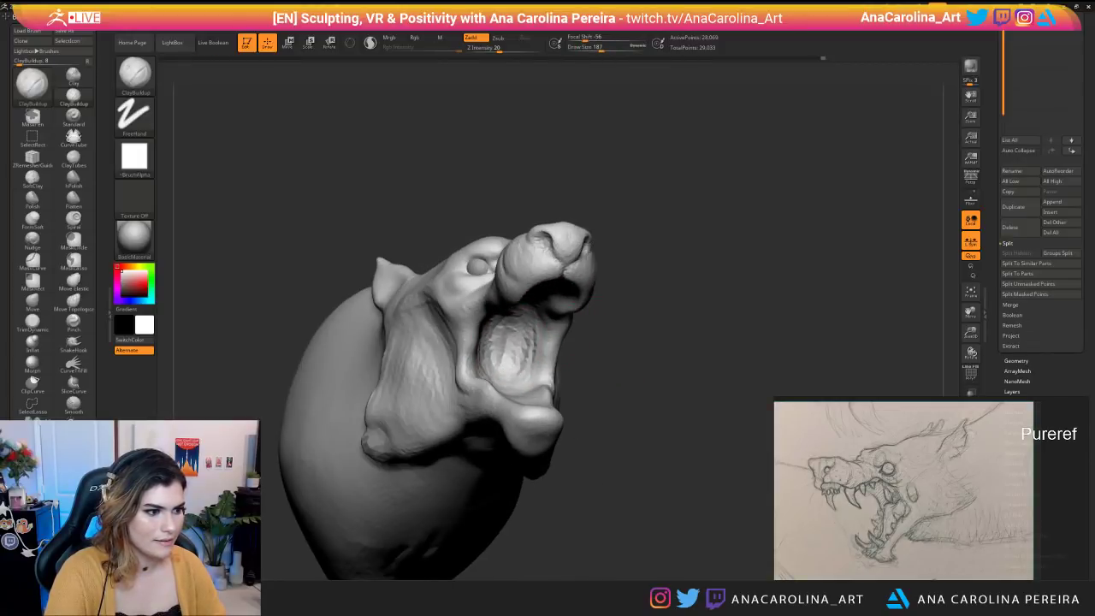
Fill out the throat and inner walls of the mouth with more ClayBuildup strokes.
{"action": "right_click_drag", "start_coordinate": [509, 321], "coordinate": [504, 390], "text": "shift"}
{"action": "mouse_move", "coordinate": [505, 390]}
{"action": "left_mouse_down"}
{"action": "mouse_move", "coordinate": [492, 406]}
{"action": "mouse_move", "coordinate": [500, 368]}
{"action": "left_mouse_up"}
{"action": "right_click_drag", "start_coordinate": [501, 368], "coordinate": [530, 292]}
{"action": "mouse_move", "coordinate": [582, 393]}
{"action": "left_mouse_down"}
{"action": "mouse_move", "coordinate": [454, 350]}
{"action": "mouse_move", "coordinate": [419, 385]}
{"action": "left_mouse_up"}
{"action": "mouse_move", "coordinate": [536, 340]}
{"action": "left_mouse_down"}
{"action": "mouse_move", "coordinate": [543, 360]}
{"action": "mouse_move", "coordinate": [556, 349]}
{"action": "mouse_move", "coordinate": [539, 342]}
{"action": "left_mouse_up"}
{"action": "left_click_drag", "start_coordinate": [548, 522], "coordinate": [549, 440]}
{"action": "mouse_move", "coordinate": [542, 351]}
{"action": "left_mouse_down"}
{"action": "mouse_move", "coordinate": [544, 319]}
{"action": "mouse_move", "coordinate": [541, 352]}
{"action": "left_mouse_up"}
Smooth the added clay inside the mouth and touch up its inner surface from several sides.
{"action": "left_click_drag", "start_coordinate": [535, 306], "coordinate": [548, 373], "text": "shift"}
{"action": "right_click_drag", "start_coordinate": [548, 376], "coordinate": [583, 387]}
{"action": "mouse_move", "coordinate": [523, 376]}
{"action": "left_mouse_down"}
{"action": "mouse_move", "coordinate": [528, 496]}
{"action": "mouse_move", "coordinate": [586, 441]}
{"action": "left_mouse_up"}
{"action": "left_click_drag", "start_coordinate": [544, 341], "coordinate": [548, 369]}
{"action": "left_click_drag", "start_coordinate": [655, 377], "coordinate": [645, 299], "text": "alt"}
{"action": "mouse_move", "coordinate": [646, 299]}
{"action": "left_mouse_down"}
{"action": "mouse_move", "coordinate": [599, 342]}
{"action": "mouse_move", "coordinate": [427, 342]}
{"action": "mouse_move", "coordinate": [633, 342]}
{"action": "mouse_move", "coordinate": [648, 356]}
{"action": "mouse_move", "coordinate": [638, 406]}
{"action": "left_mouse_up"}
{"action": "left_click_drag", "start_coordinate": [637, 405], "coordinate": [688, 406]}
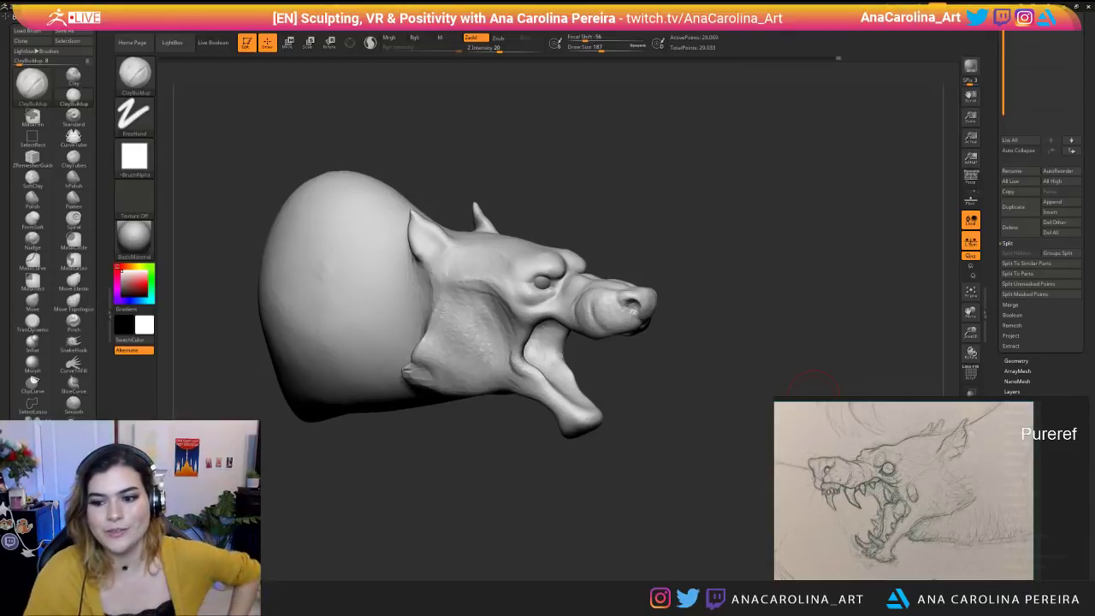
Set the ClayBuildup brush's draw size to 299.
{"action": "left_click_drag", "start_coordinate": [863, 290], "coordinate": [710, 334]}
{"action": "key", "text": "space"}
{"action": "left_click_drag", "start_coordinate": [764, 307], "coordinate": [772, 305]}
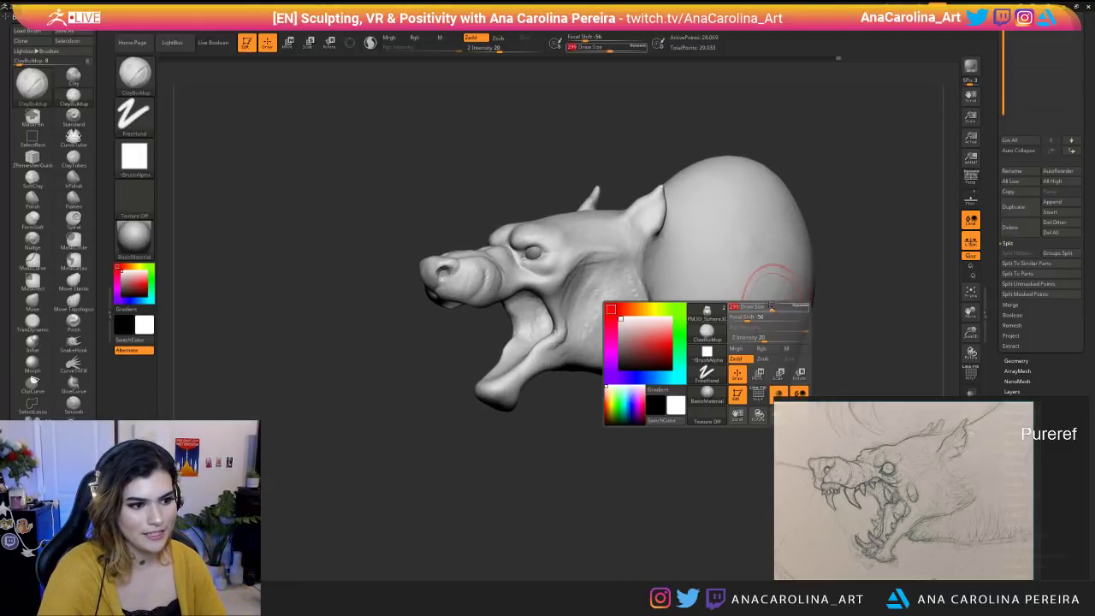
{"action": "key", "text": "shift"}
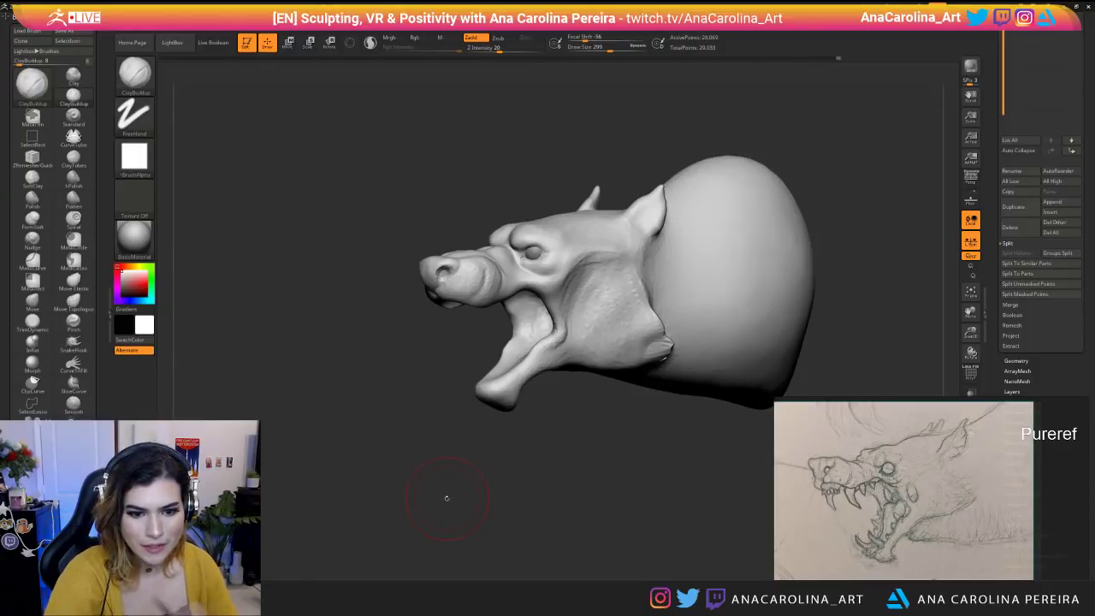
Append a sphere as a new subtool and make it the active one.
{"action": "mouse_move", "coordinate": [498, 459]}
{"action": "left_mouse_down"}
{"action": "mouse_move", "coordinate": [514, 466]}
{"action": "mouse_move", "coordinate": [505, 470]}
{"action": "mouse_move", "coordinate": [519, 508]}
{"action": "mouse_move", "coordinate": [526, 480]}
{"action": "mouse_move", "coordinate": [499, 522]}
{"action": "mouse_move", "coordinate": [509, 516]}
{"action": "left_mouse_up"}
{"action": "key", "text": "b"}
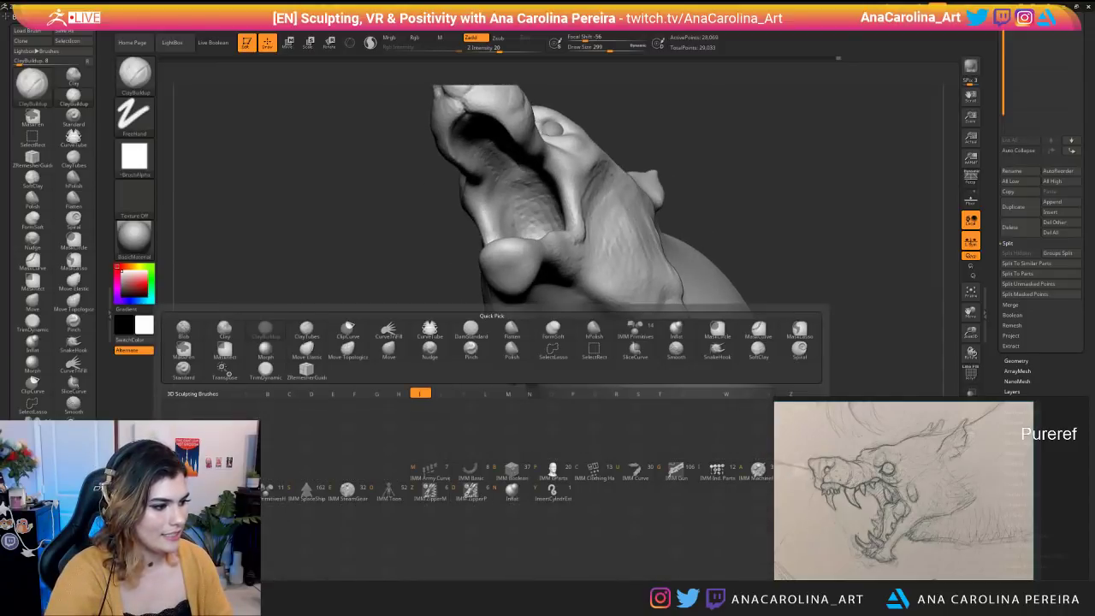
{"action": "mouse_move", "coordinate": [992, 312]}
{"action": "left_mouse_down"}
{"action": "mouse_move", "coordinate": [995, 386]}
{"action": "mouse_move", "coordinate": [1000, 325]}
{"action": "left_mouse_up"}
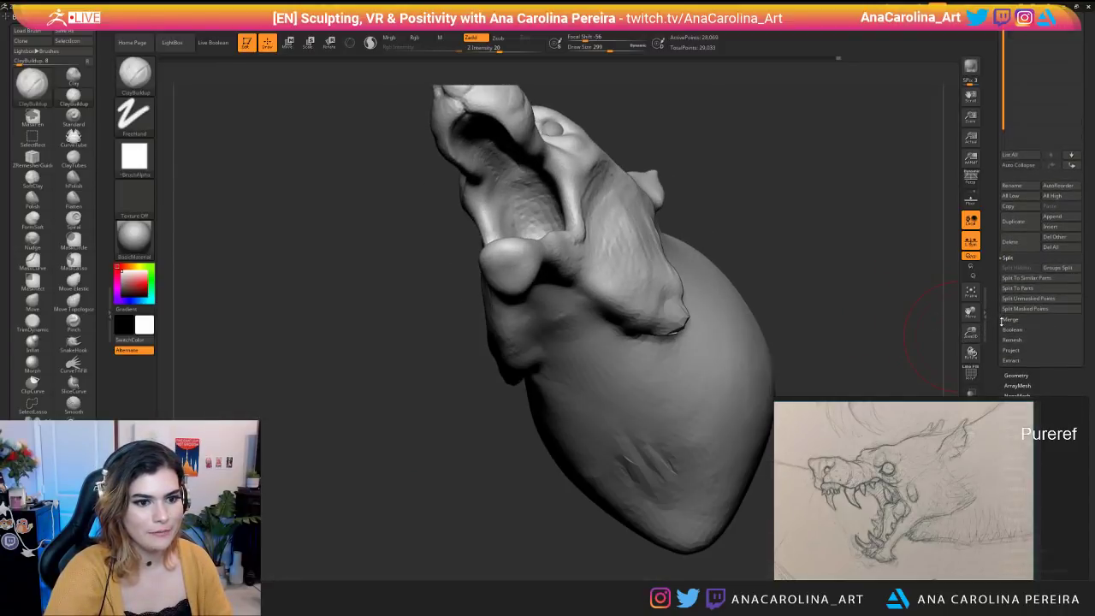
{"action": "left_click", "coordinate": [1073, 217]}
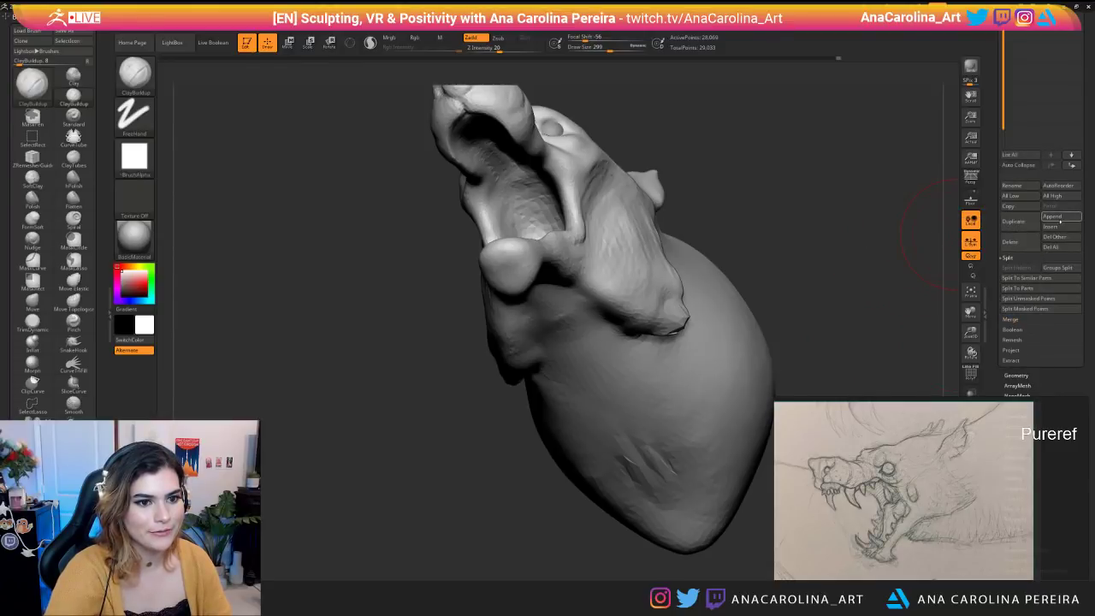
{"action": "left_click", "coordinate": [1052, 216]}
{"action": "left_click", "coordinate": [683, 270]}
{"action": "right_click_drag", "start_coordinate": [487, 239], "coordinate": [620, 193]}
{"action": "left_click", "coordinate": [689, 316], "text": "alt"}
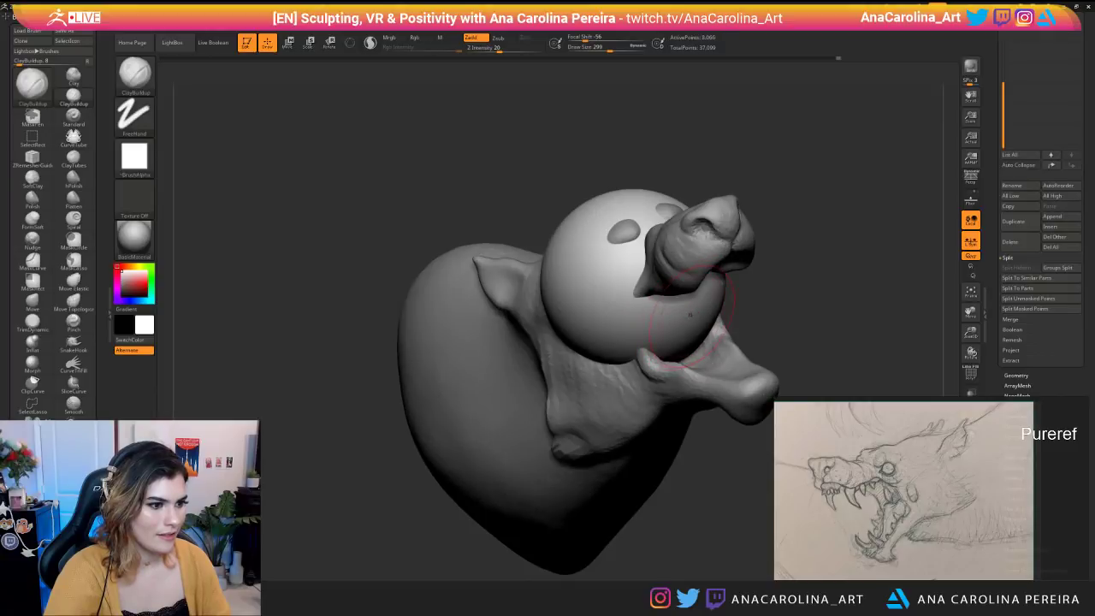
Scale down the appended sphere with the transpose line.
{"action": "right_click_drag", "start_coordinate": [724, 310], "coordinate": [777, 315], "text": "shift"}
{"action": "key", "text": "e"}
{"action": "left_click_drag", "start_coordinate": [655, 321], "coordinate": [729, 394]}
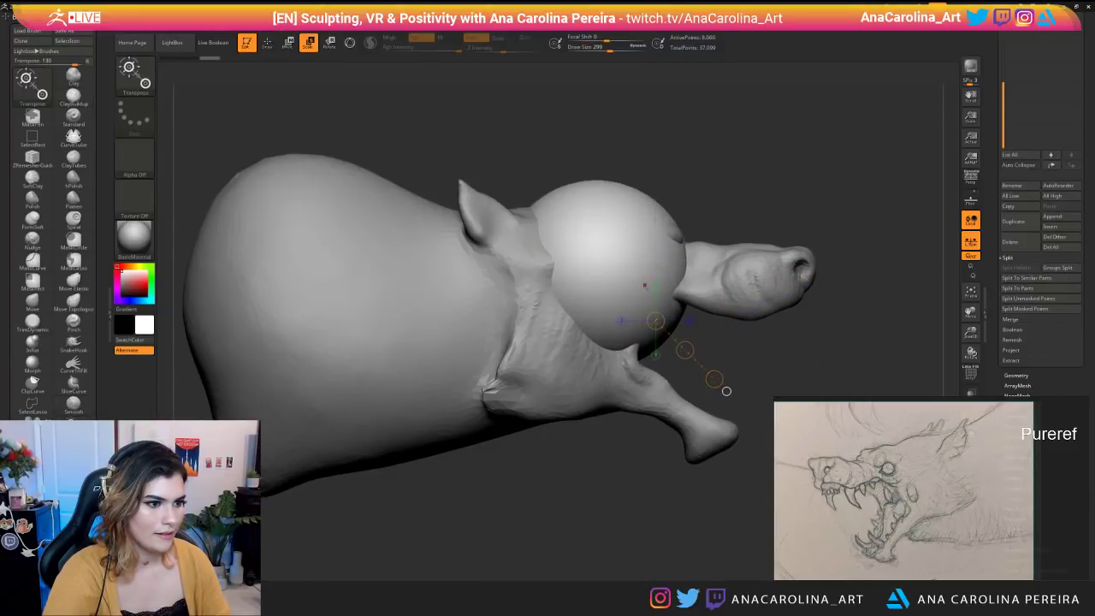
{"action": "mouse_move", "coordinate": [726, 391]}
{"action": "right_mouse_down", "text": "alt"}
{"action": "mouse_move", "coordinate": [605, 385]}
{"action": "mouse_move", "coordinate": [528, 361]}
{"action": "right_mouse_up", "text": "alt"}
{"action": "mouse_move", "coordinate": [455, 297]}
{"action": "left_mouse_down"}
{"action": "mouse_move", "coordinate": [587, 461]}
{"action": "mouse_move", "coordinate": [538, 459]}
{"action": "left_mouse_up"}
Adjust the sphere's proportions and placement around the open jaws, checking the fit from several sides.
{"action": "key", "text": "y"}
{"action": "left_click_drag", "start_coordinate": [523, 297], "coordinate": [518, 298]}
{"action": "mouse_move", "coordinate": [532, 453]}
{"action": "left_mouse_down"}
{"action": "mouse_move", "coordinate": [489, 452]}
{"action": "mouse_move", "coordinate": [534, 455]}
{"action": "left_mouse_up"}
{"action": "left_click_drag", "start_coordinate": [475, 335], "coordinate": [502, 378]}
{"action": "left_click_drag", "start_coordinate": [524, 449], "coordinate": [476, 448]}
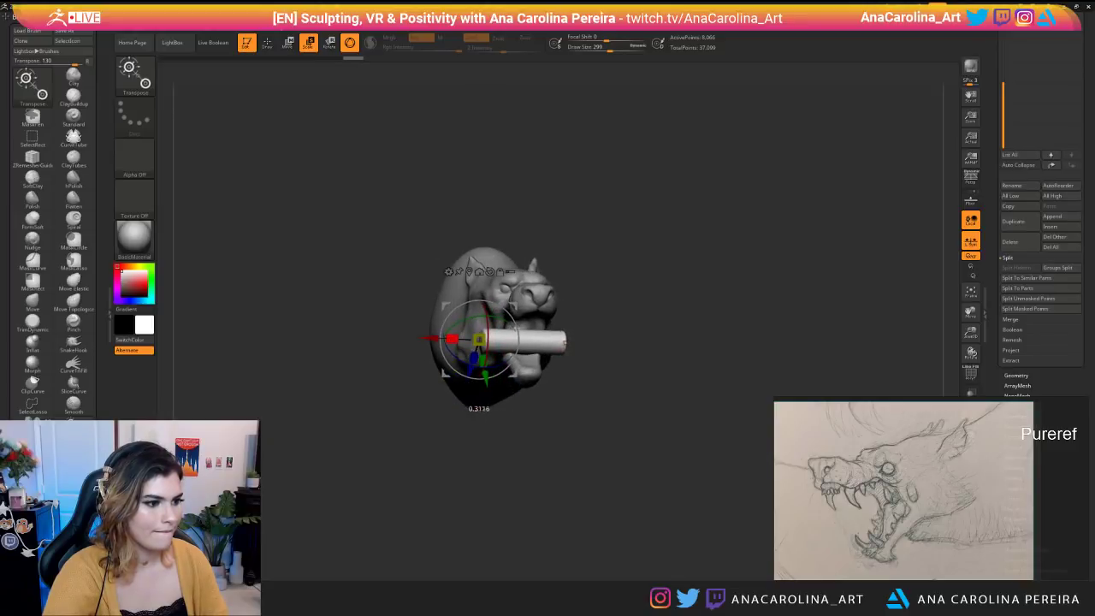
{"action": "left_click_drag", "start_coordinate": [430, 338], "coordinate": [460, 340]}
{"action": "left_click_drag", "start_coordinate": [476, 444], "coordinate": [548, 446]}
{"action": "left_click_drag", "start_coordinate": [476, 373], "coordinate": [462, 384]}
{"action": "left_click_drag", "start_coordinate": [633, 441], "coordinate": [504, 414]}
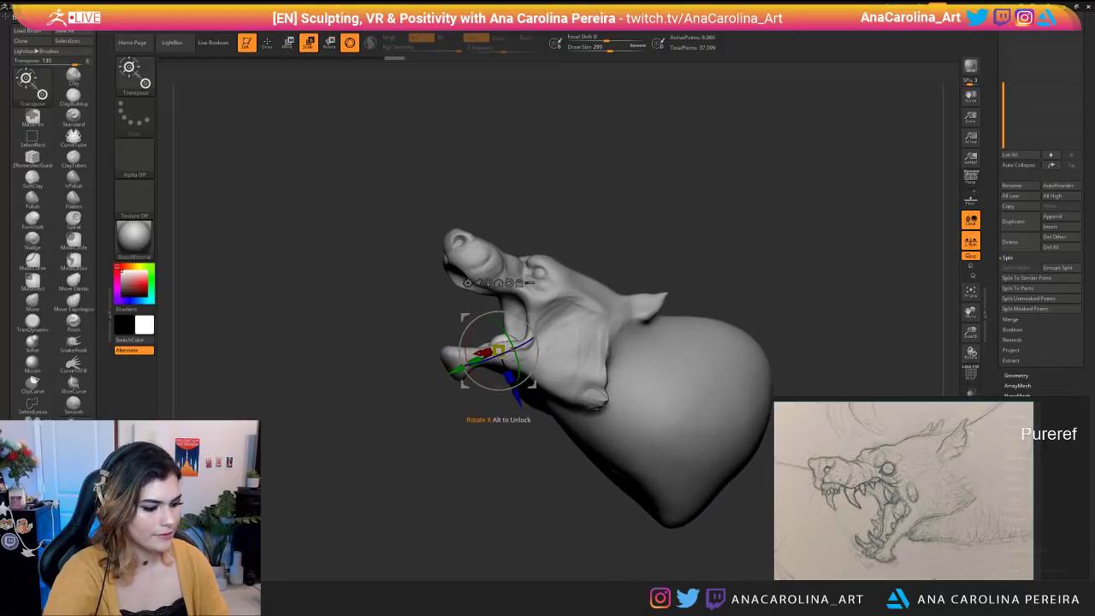
Move the sphere into the upper jaw, just behind the front of the snout.
{"action": "key", "text": "y"}
{"action": "key", "text": "w"}
{"action": "left_click_drag", "start_coordinate": [287, 453], "coordinate": [278, 452]}
{"action": "mouse_move", "coordinate": [507, 338]}
{"action": "left_mouse_down"}
{"action": "mouse_move", "coordinate": [541, 389]}
{"action": "mouse_move", "coordinate": [523, 360]}
{"action": "left_mouse_up"}
{"action": "left_click_drag", "start_coordinate": [505, 448], "coordinate": [559, 417]}
{"action": "left_click_drag", "start_coordinate": [483, 294], "coordinate": [511, 267]}
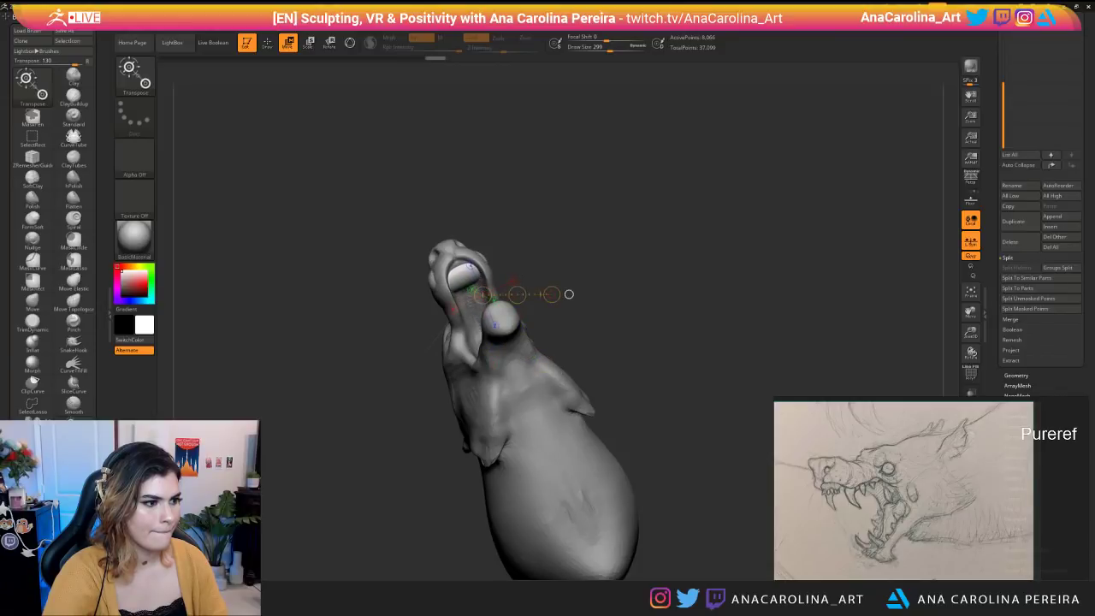
{"action": "left_click_drag", "start_coordinate": [569, 294], "coordinate": [531, 307]}
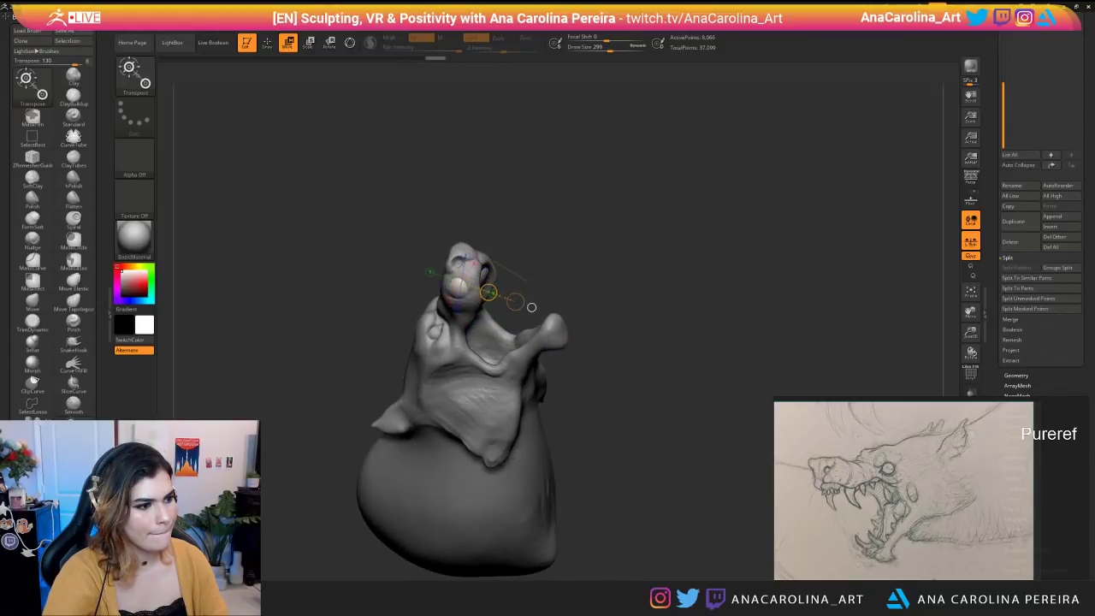
{"action": "left_click_drag", "start_coordinate": [531, 307], "coordinate": [531, 257]}
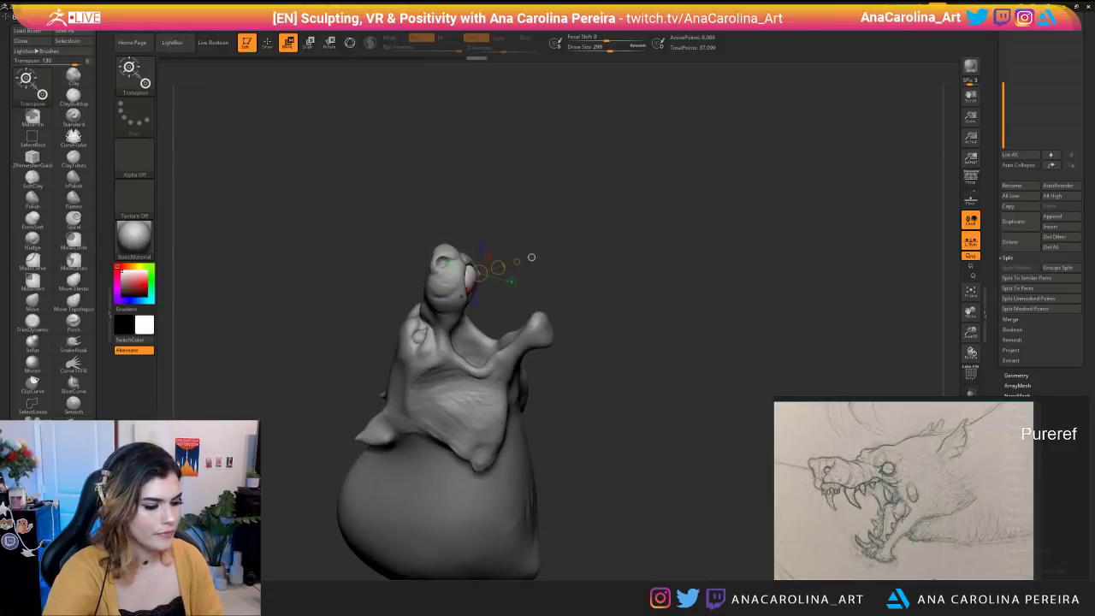
With the SnakeHook brush and Sculptris Pro enabled, start stretching the sphere back along the roof of the mouth.
{"action": "key", "text": "b"}
{"action": "key", "text": "s"}
{"action": "key", "text": "h"}
{"action": "mouse_move", "coordinate": [565, 223]}
{"action": "left_mouse_down"}
{"action": "mouse_move", "coordinate": [536, 280]}
{"action": "mouse_move", "coordinate": [493, 191]}
{"action": "left_mouse_up"}
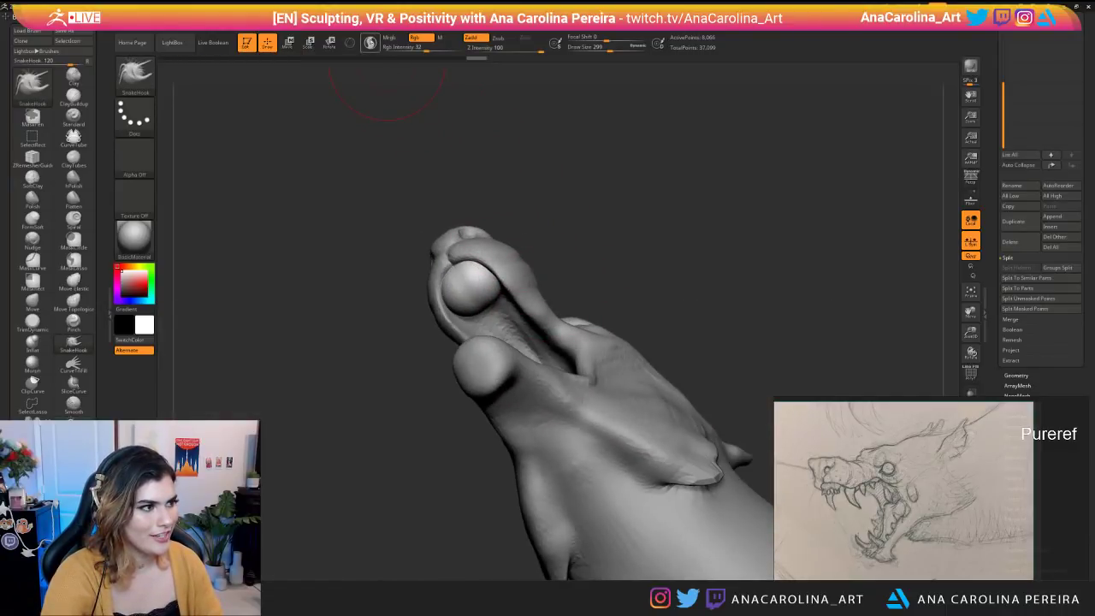
{"action": "left_click", "coordinate": [370, 43]}
{"action": "left_click_drag", "start_coordinate": [600, 235], "coordinate": [609, 272]}
{"action": "key", "text": "space"}
{"action": "left_click_drag", "start_coordinate": [618, 256], "coordinate": [575, 275]}
{"action": "left_click_drag", "start_coordinate": [491, 293], "coordinate": [556, 358]}
{"action": "left_click_drag", "start_coordinate": [624, 256], "coordinate": [804, 250]}
Enlarge the SnakeHook brush and keep pulling the sphere into a palate shape under the snout.
{"action": "left_click_drag", "start_coordinate": [647, 327], "coordinate": [603, 312]}
{"action": "left_click_drag", "start_coordinate": [571, 364], "coordinate": [583, 379]}
{"action": "left_click_drag", "start_coordinate": [727, 330], "coordinate": [535, 330]}
{"action": "left_click_drag", "start_coordinate": [591, 370], "coordinate": [610, 377]}
{"action": "key", "text": "space"}
{"action": "left_click_drag", "start_coordinate": [669, 281], "coordinate": [672, 271]}
{"action": "left_click_drag", "start_coordinate": [588, 341], "coordinate": [577, 337]}
{"action": "left_click_drag", "start_coordinate": [475, 334], "coordinate": [633, 342]}
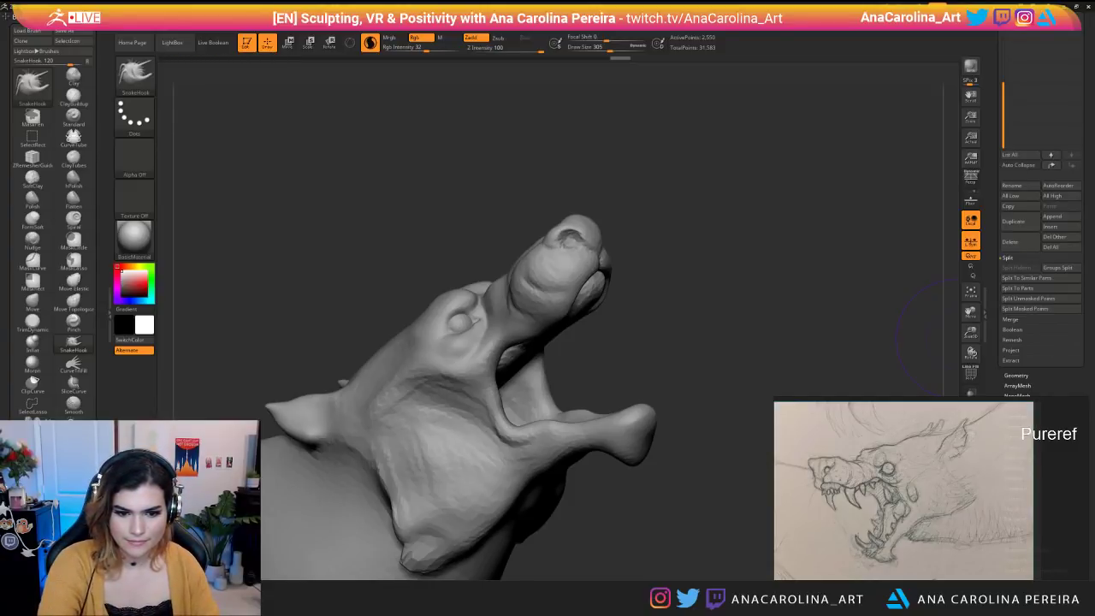
Extend the palate piece toward the back of the upper jaw and adjust the SnakeHook brush size.
{"action": "left_click_drag", "start_coordinate": [585, 361], "coordinate": [604, 367], "text": "shift"}
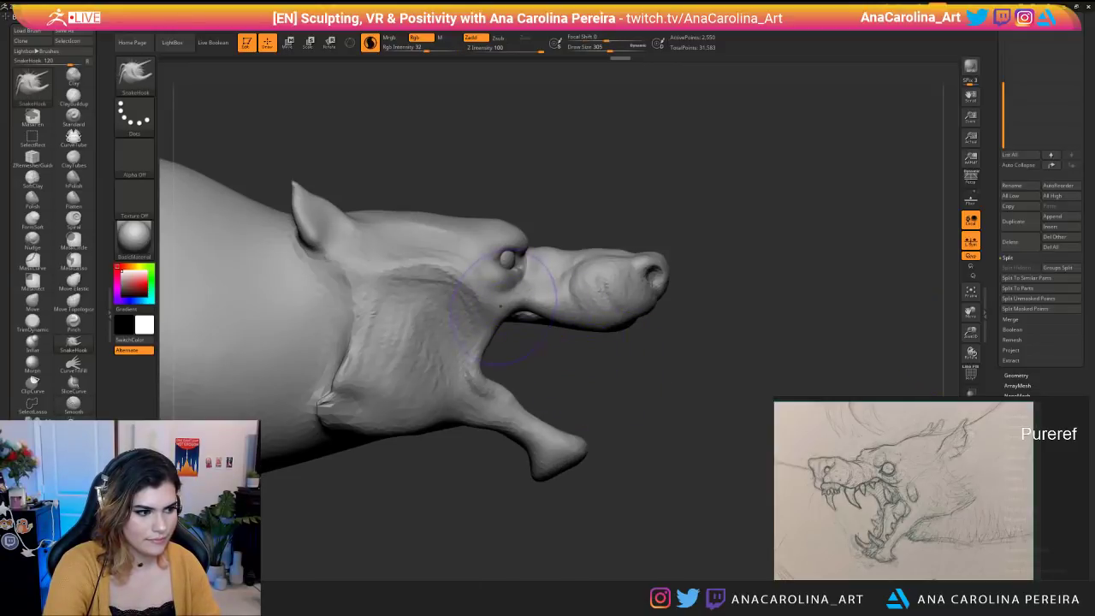
{"action": "mouse_move", "coordinate": [523, 316]}
{"action": "left_mouse_down"}
{"action": "mouse_move", "coordinate": [582, 362]}
{"action": "mouse_move", "coordinate": [582, 340]}
{"action": "mouse_move", "coordinate": [596, 336]}
{"action": "mouse_move", "coordinate": [639, 356]}
{"action": "left_mouse_up"}
{"action": "mouse_move", "coordinate": [640, 356]}
{"action": "left_mouse_down"}
{"action": "mouse_move", "coordinate": [650, 360]}
{"action": "mouse_move", "coordinate": [665, 315]}
{"action": "left_mouse_up"}
{"action": "key", "text": "s"}
{"action": "left_click", "coordinate": [648, 358]}
{"action": "key", "text": "s"}
{"action": "left_click", "coordinate": [609, 371]}
{"action": "mouse_move", "coordinate": [618, 377]}
{"action": "left_mouse_down"}
{"action": "mouse_move", "coordinate": [612, 355]}
{"action": "mouse_move", "coordinate": [636, 340]}
{"action": "mouse_move", "coordinate": [513, 346]}
{"action": "left_mouse_up"}
{"action": "right_click_drag", "start_coordinate": [666, 357], "coordinate": [648, 358]}
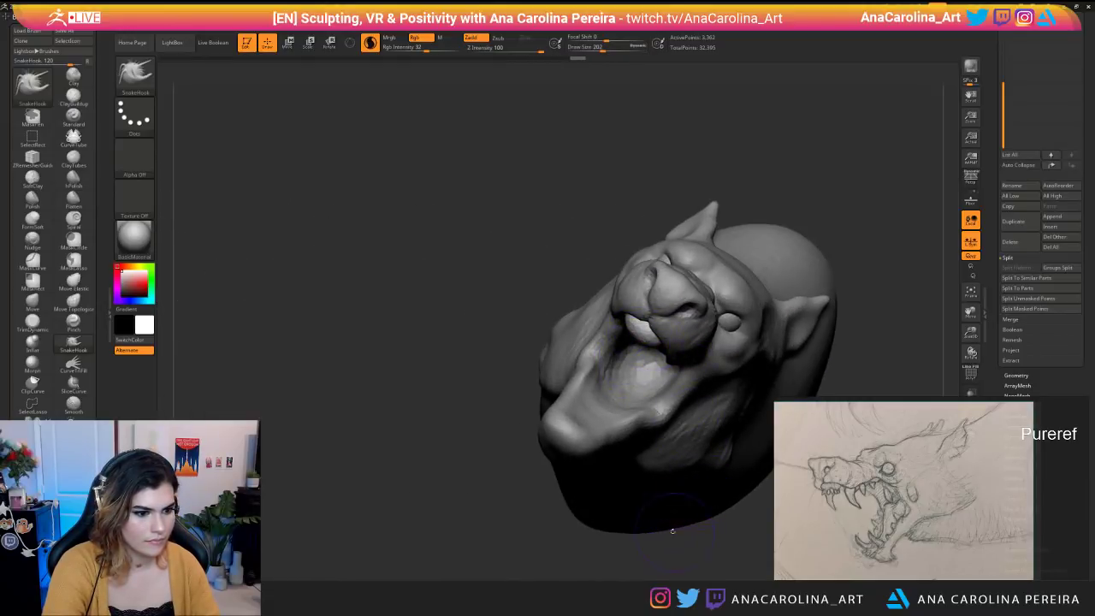
Fit the palate piece's edges to the upper jaw and smooth it.
{"action": "mouse_move", "coordinate": [675, 486]}
{"action": "right_mouse_down"}
{"action": "mouse_move", "coordinate": [725, 346]}
{"action": "mouse_move", "coordinate": [787, 232]}
{"action": "right_mouse_up"}
{"action": "mouse_move", "coordinate": [743, 182]}
{"action": "left_mouse_down"}
{"action": "mouse_move", "coordinate": [755, 166]}
{"action": "mouse_move", "coordinate": [736, 154]}
{"action": "left_mouse_up"}
{"action": "right_click_drag", "start_coordinate": [749, 184], "coordinate": [757, 175]}
{"action": "left_click_drag", "start_coordinate": [757, 175], "coordinate": [772, 180], "text": "shift"}
{"action": "right_click_drag", "start_coordinate": [753, 205], "coordinate": [823, 232]}
{"action": "mouse_move", "coordinate": [721, 251]}
{"action": "right_mouse_down"}
{"action": "mouse_move", "coordinate": [765, 256]}
{"action": "mouse_move", "coordinate": [733, 247]}
{"action": "right_mouse_up"}
Build up the palate surface with the ClayBuildup brush, reducing the draw size to 192.
{"action": "key", "text": "b"}
{"action": "key", "text": "c"}
{"action": "key", "text": "b"}
{"action": "key", "text": "space"}
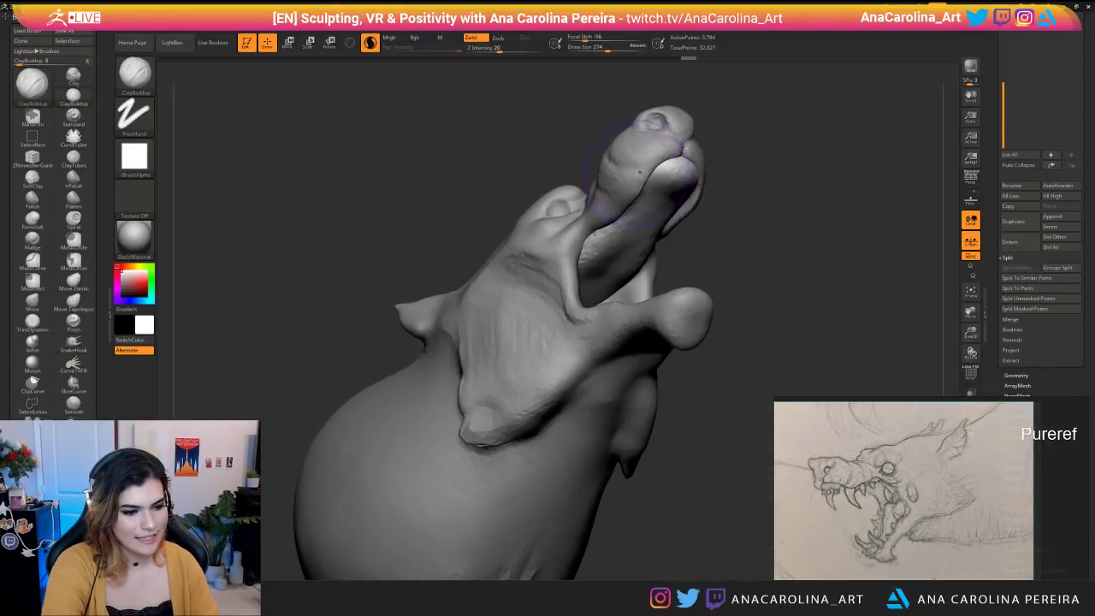
{"action": "mouse_move", "coordinate": [641, 214]}
{"action": "left_mouse_down"}
{"action": "mouse_move", "coordinate": [599, 257]}
{"action": "mouse_move", "coordinate": [612, 269]}
{"action": "mouse_move", "coordinate": [650, 224]}
{"action": "left_mouse_up"}
{"action": "mouse_move", "coordinate": [684, 184]}
{"action": "right_mouse_down"}
{"action": "mouse_move", "coordinate": [695, 176]}
{"action": "mouse_move", "coordinate": [675, 158]}
{"action": "right_mouse_up"}
{"action": "key", "text": "space"}
{"action": "left_click_drag", "start_coordinate": [703, 170], "coordinate": [693, 170]}
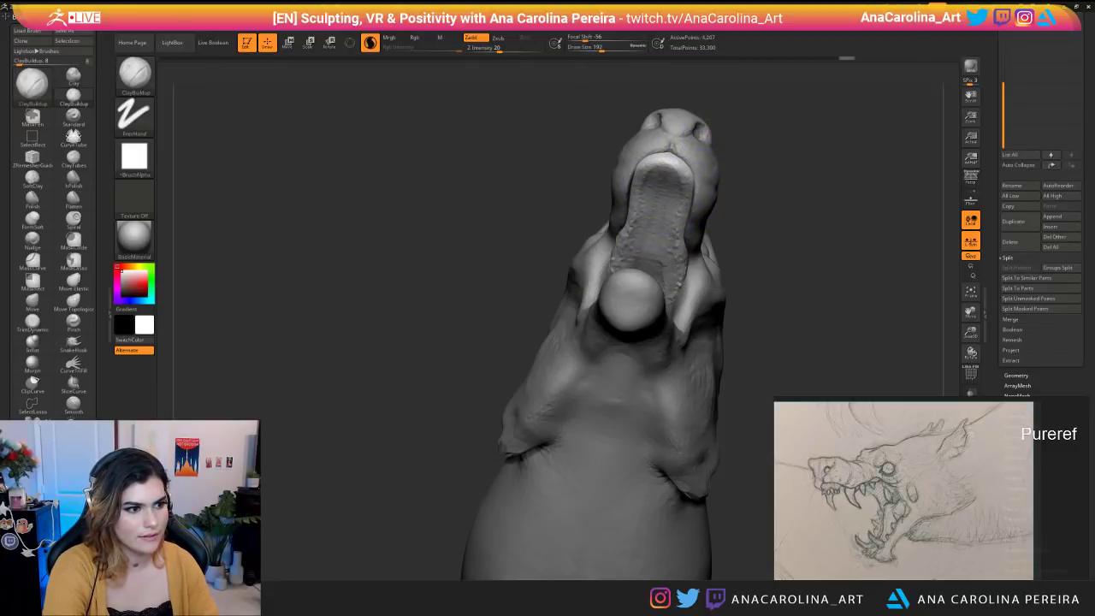
{"action": "right_click_drag", "start_coordinate": [677, 137], "coordinate": [693, 133]}
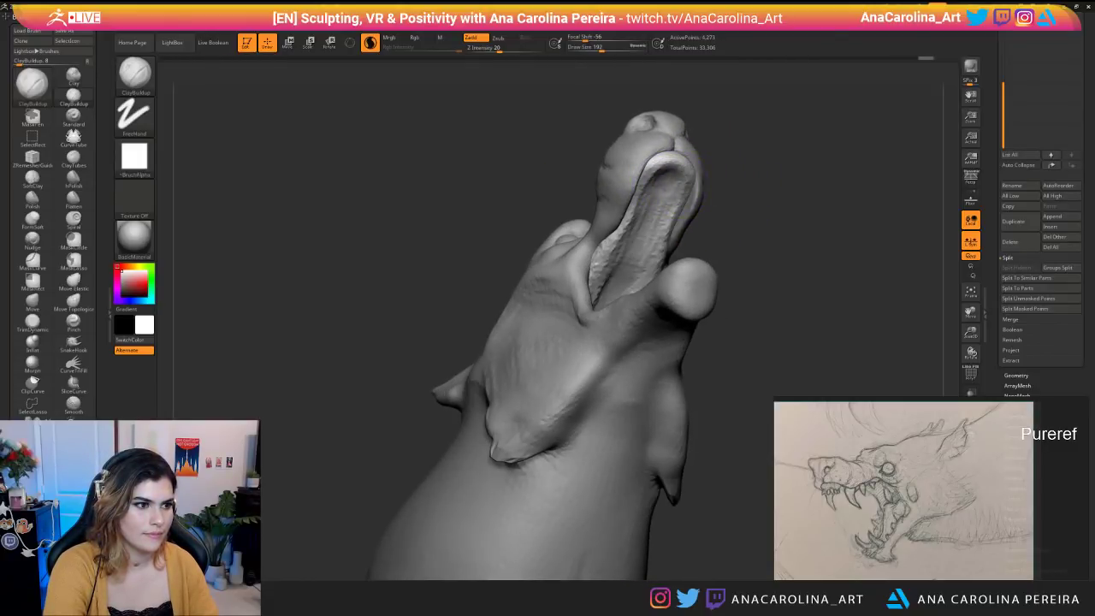
Refine the palate's hollow and smooth its surface.
{"action": "mouse_move", "coordinate": [743, 195]}
{"action": "left_mouse_down", "text": "ctrl"}
{"action": "mouse_move", "coordinate": [721, 223]}
{"action": "mouse_move", "coordinate": [653, 244]}
{"action": "left_mouse_up", "text": "ctrl"}
{"action": "mouse_move", "coordinate": [710, 284]}
{"action": "left_mouse_down"}
{"action": "mouse_move", "coordinate": [701, 249]}
{"action": "mouse_move", "coordinate": [742, 295]}
{"action": "left_mouse_up"}
{"action": "left_click_drag", "start_coordinate": [742, 295], "coordinate": [680, 300]}
{"action": "mouse_move", "coordinate": [641, 257]}
{"action": "left_mouse_down", "text": "shift"}
{"action": "mouse_move", "coordinate": [662, 224]}
{"action": "mouse_move", "coordinate": [624, 214]}
{"action": "mouse_move", "coordinate": [641, 231]}
{"action": "left_mouse_up", "text": "shift"}
{"action": "mouse_move", "coordinate": [505, 317]}
{"action": "left_mouse_down"}
{"action": "mouse_move", "coordinate": [781, 274]}
{"action": "mouse_move", "coordinate": [761, 205]}
{"action": "mouse_move", "coordinate": [530, 214]}
{"action": "left_mouse_up"}
{"action": "mouse_move", "coordinate": [547, 342]}
{"action": "left_mouse_down", "text": "alt"}
{"action": "mouse_move", "coordinate": [556, 385]}
{"action": "mouse_move", "coordinate": [633, 390]}
{"action": "mouse_move", "coordinate": [641, 419]}
{"action": "mouse_move", "coordinate": [686, 447]}
{"action": "left_mouse_up", "text": "alt"}
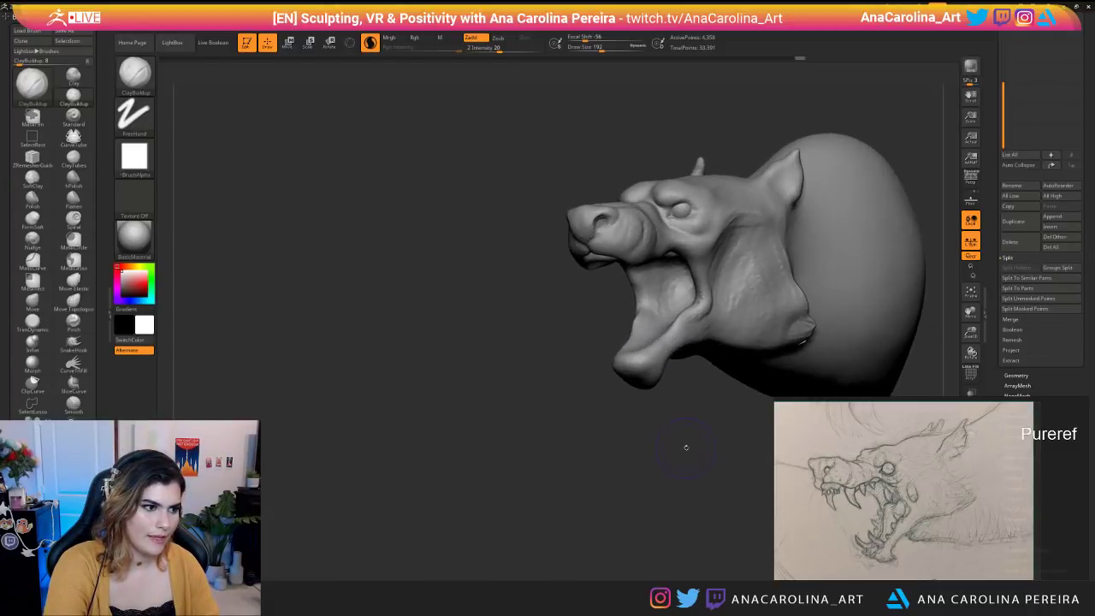
With the SnakeHook brush, undo a first pull and reshape the front of the upper gum under the snout.
{"action": "key", "text": "b"}
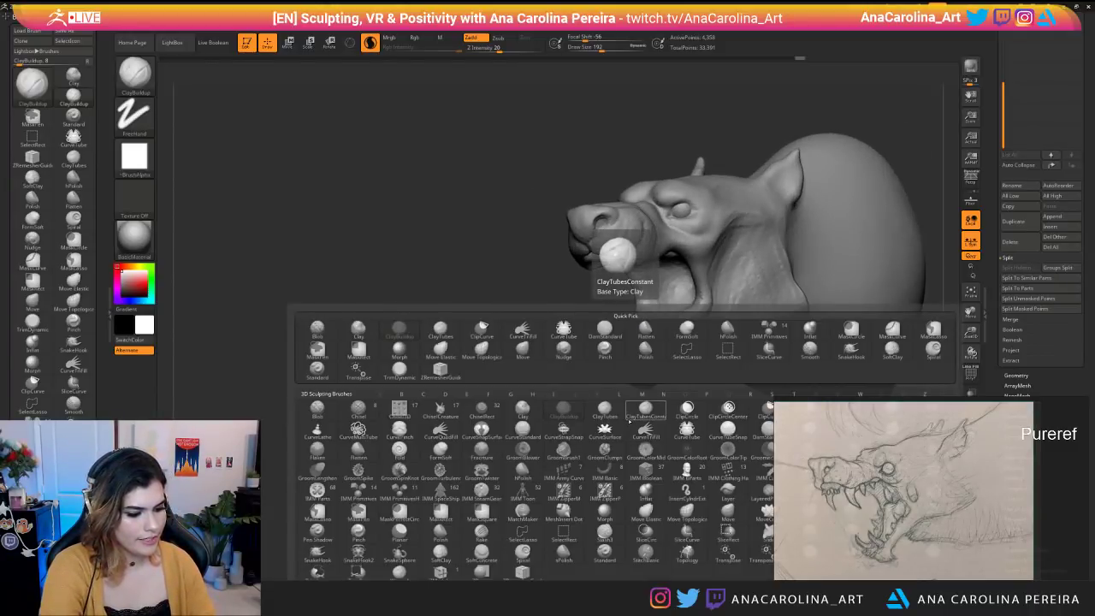
{"action": "key", "text": "s"}
{"action": "key", "text": "h"}
{"action": "left_click_drag", "start_coordinate": [532, 314], "coordinate": [569, 347], "text": "alt"}
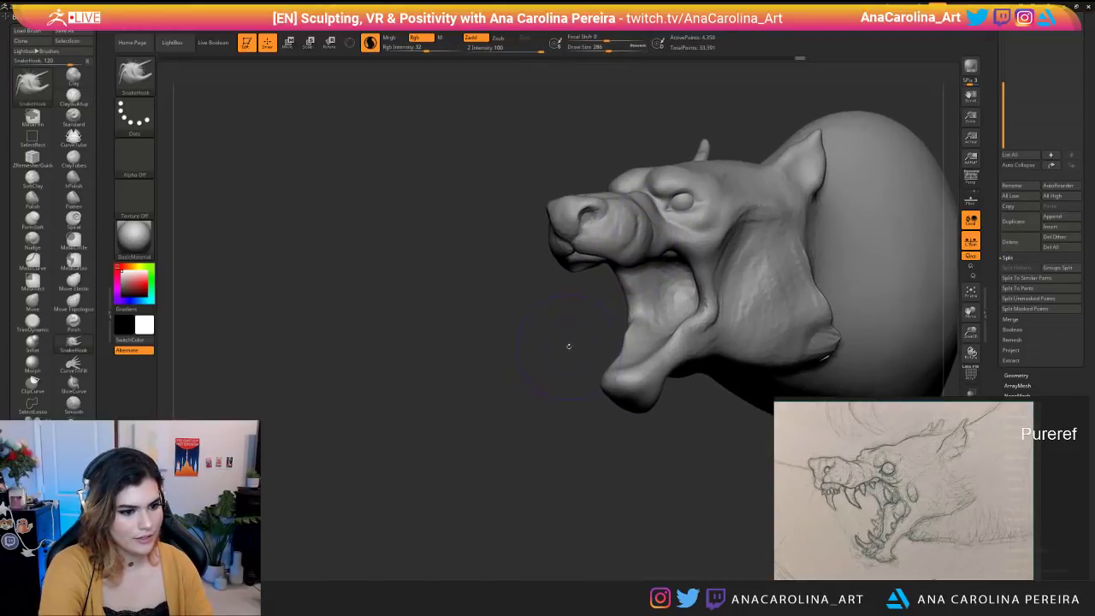
{"action": "key", "text": "s"}
{"action": "left_click_drag", "start_coordinate": [595, 278], "coordinate": [572, 264]}
{"action": "key", "text": "ctrl+z"}
{"action": "left_click_drag", "start_coordinate": [478, 359], "coordinate": [491, 248]}
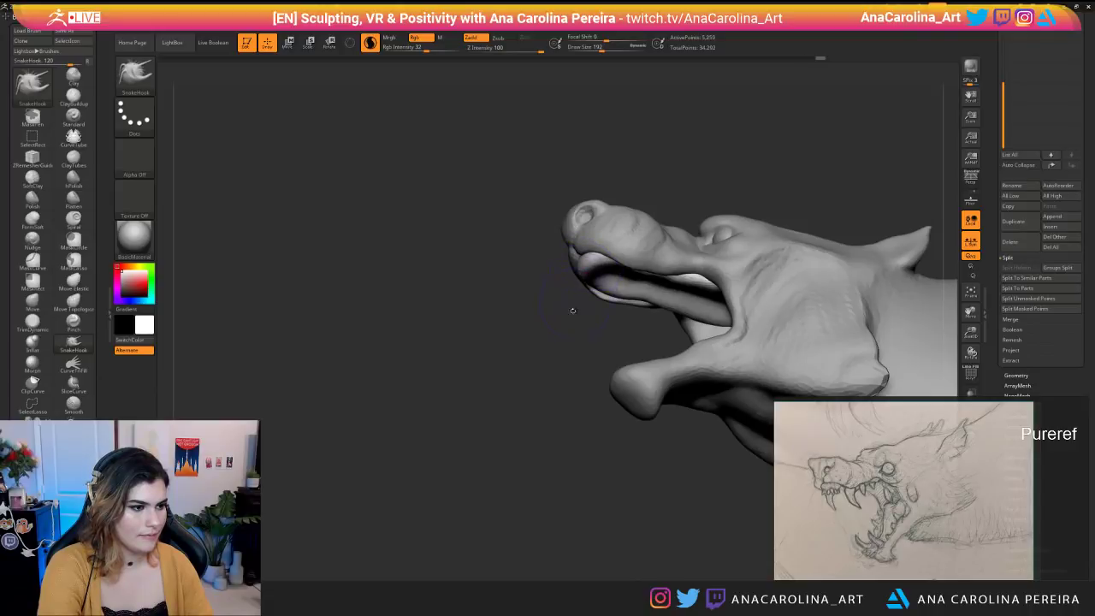
{"action": "left_click_drag", "start_coordinate": [575, 302], "coordinate": [604, 313]}
{"action": "mouse_move", "coordinate": [643, 253]}
{"action": "left_mouse_down"}
{"action": "mouse_move", "coordinate": [590, 299]}
{"action": "mouse_move", "coordinate": [642, 269]}
{"action": "left_mouse_up"}
Refine the upper gum's front edge with the SnakeHook brush at draw size 163.
{"action": "key", "text": "space"}
{"action": "mouse_move", "coordinate": [578, 296]}
{"action": "left_mouse_down"}
{"action": "mouse_move", "coordinate": [556, 230]}
{"action": "mouse_move", "coordinate": [609, 267]}
{"action": "mouse_move", "coordinate": [590, 284]}
{"action": "left_mouse_up"}
{"action": "left_click_drag", "start_coordinate": [513, 282], "coordinate": [629, 385]}
{"action": "mouse_move", "coordinate": [651, 335]}
{"action": "left_mouse_down"}
{"action": "mouse_move", "coordinate": [524, 485]}
{"action": "mouse_move", "coordinate": [528, 498]}
{"action": "mouse_move", "coordinate": [522, 428]}
{"action": "mouse_move", "coordinate": [650, 428]}
{"action": "left_mouse_up"}
{"action": "mouse_move", "coordinate": [727, 411]}
{"action": "left_mouse_down"}
{"action": "mouse_move", "coordinate": [605, 388]}
{"action": "mouse_move", "coordinate": [583, 428]}
{"action": "left_mouse_up"}
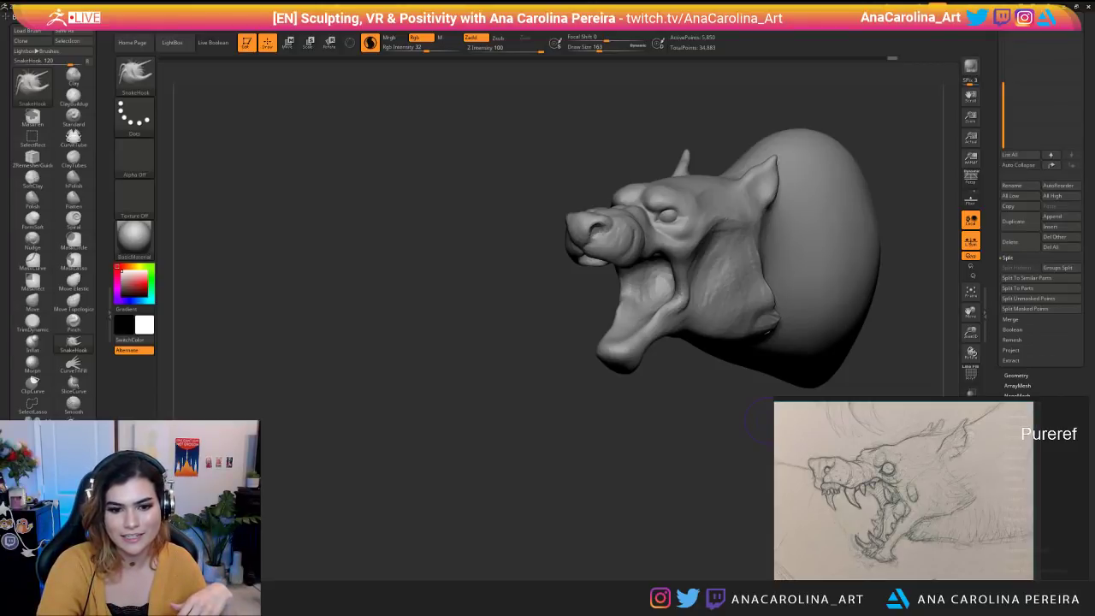
Shape the curved upper gum ridge and the sides of the palate with the SnakeHook brush at draw size 124.
{"action": "mouse_move", "coordinate": [385, 395]}
{"action": "left_mouse_down"}
{"action": "mouse_move", "coordinate": [616, 460]}
{"action": "mouse_move", "coordinate": [651, 475]}
{"action": "mouse_move", "coordinate": [651, 501]}
{"action": "mouse_move", "coordinate": [663, 503]}
{"action": "mouse_move", "coordinate": [453, 492]}
{"action": "mouse_move", "coordinate": [436, 454]}
{"action": "mouse_move", "coordinate": [657, 420]}
{"action": "mouse_move", "coordinate": [633, 375]}
{"action": "left_mouse_up"}
{"action": "key", "text": "space"}
{"action": "key", "text": "space"}
{"action": "left_click_drag", "start_coordinate": [633, 375], "coordinate": [628, 374]}
{"action": "left_click_drag", "start_coordinate": [637, 379], "coordinate": [654, 362]}
{"action": "left_click_drag", "start_coordinate": [579, 294], "coordinate": [569, 301]}
{"action": "key", "text": "b"}
{"action": "key", "text": "s"}
{"action": "key", "text": "h"}
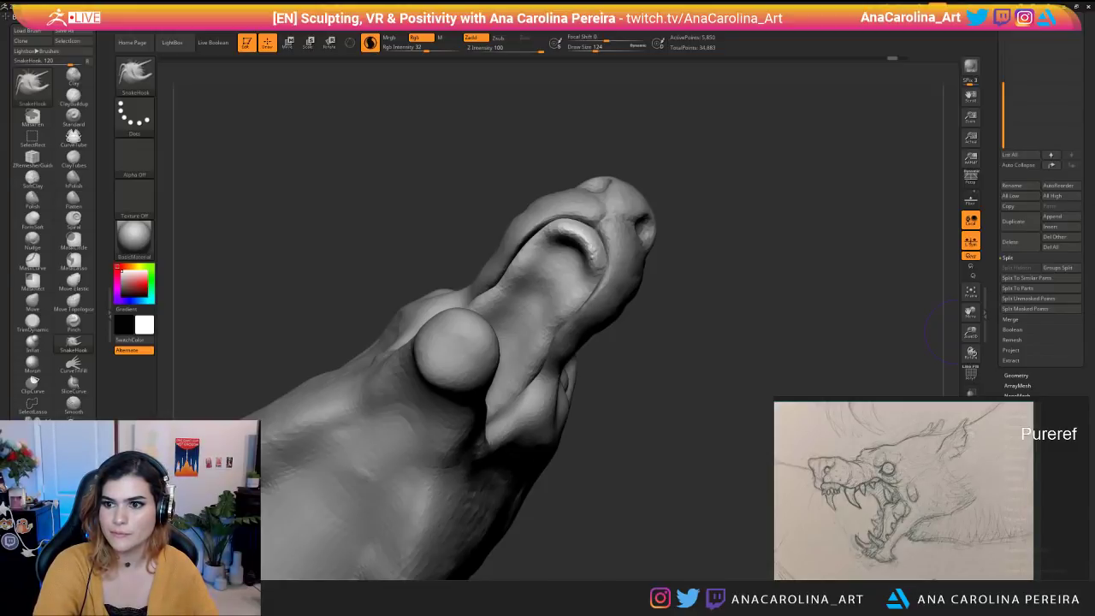
{"action": "mouse_move", "coordinate": [741, 354]}
{"action": "left_mouse_down"}
{"action": "mouse_move", "coordinate": [590, 357]}
{"action": "mouse_move", "coordinate": [575, 376]}
{"action": "mouse_move", "coordinate": [462, 428]}
{"action": "mouse_move", "coordinate": [667, 370]}
{"action": "mouse_move", "coordinate": [701, 338]}
{"action": "left_mouse_up"}
{"action": "left_click_drag", "start_coordinate": [580, 288], "coordinate": [592, 296]}
{"action": "left_click_drag", "start_coordinate": [649, 319], "coordinate": [643, 313]}
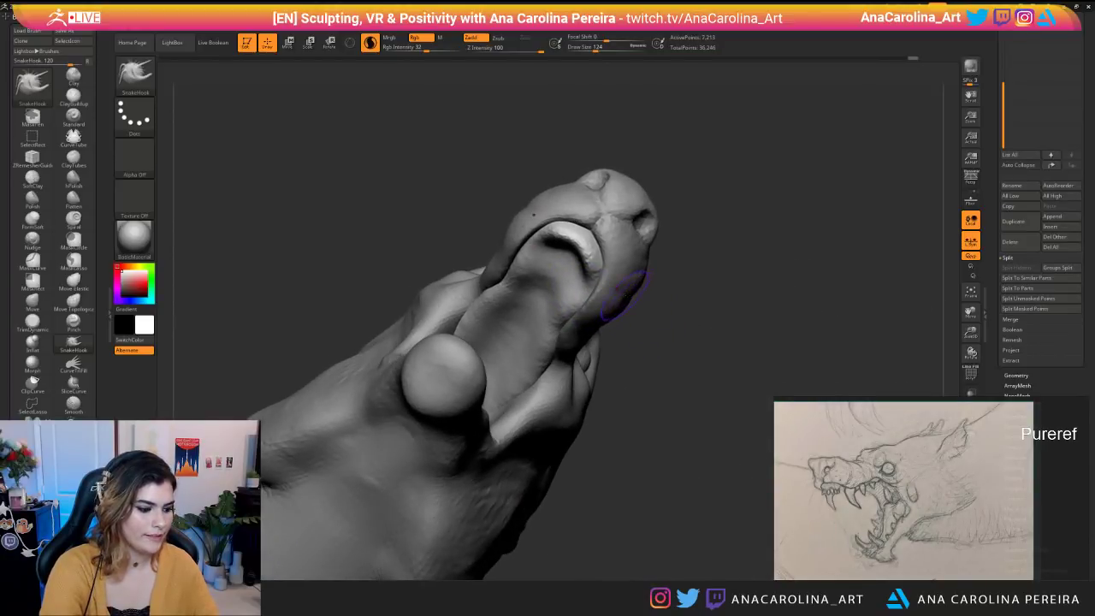
Turn off Sculptris Pro and adjust the fit between the upper lip and the gum with SnakeHook strokes.
{"action": "left_click", "coordinate": [617, 294], "text": "alt"}
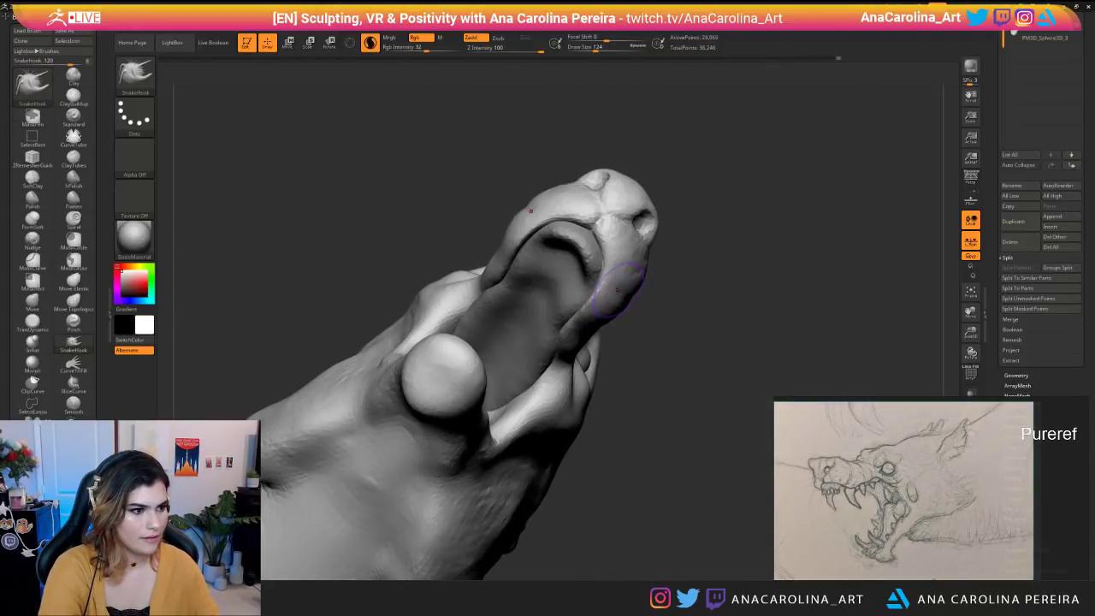
{"action": "key", "text": "space"}
{"action": "key", "text": "space"}
{"action": "mouse_move", "coordinate": [593, 298]}
{"action": "left_mouse_down"}
{"action": "mouse_move", "coordinate": [606, 297]}
{"action": "mouse_move", "coordinate": [608, 267]}
{"action": "mouse_move", "coordinate": [593, 296]}
{"action": "mouse_move", "coordinate": [609, 260]}
{"action": "left_mouse_up"}
{"action": "left_click", "coordinate": [369, 47]}
{"action": "mouse_move", "coordinate": [568, 311]}
{"action": "left_mouse_down"}
{"action": "mouse_move", "coordinate": [575, 327]}
{"action": "mouse_move", "coordinate": [561, 351]}
{"action": "left_mouse_up"}
{"action": "left_click_drag", "start_coordinate": [596, 282], "coordinate": [606, 293]}
{"action": "right_click_drag", "start_coordinate": [605, 297], "coordinate": [616, 308]}
{"action": "left_click_drag", "start_coordinate": [609, 279], "coordinate": [602, 257]}
Reduce the SnakeHook brush to draw size 87 for touching up the gum's edge inside the upper lip.
{"action": "mouse_move", "coordinate": [633, 291]}
{"action": "right_mouse_down"}
{"action": "mouse_move", "coordinate": [653, 425]}
{"action": "mouse_move", "coordinate": [646, 368]}
{"action": "mouse_move", "coordinate": [590, 419]}
{"action": "mouse_move", "coordinate": [521, 368]}
{"action": "mouse_move", "coordinate": [539, 359]}
{"action": "mouse_move", "coordinate": [679, 371]}
{"action": "mouse_move", "coordinate": [646, 420]}
{"action": "mouse_move", "coordinate": [672, 437]}
{"action": "mouse_move", "coordinate": [602, 439]}
{"action": "right_mouse_up"}
{"action": "key", "text": "s"}
{"action": "left_click_drag", "start_coordinate": [602, 439], "coordinate": [592, 440]}
{"action": "mouse_move", "coordinate": [654, 372]}
{"action": "right_mouse_down"}
{"action": "mouse_move", "coordinate": [697, 364]}
{"action": "mouse_move", "coordinate": [629, 329]}
{"action": "right_mouse_up"}
{"action": "key", "text": "s"}
{"action": "left_click_drag", "start_coordinate": [629, 329], "coordinate": [623, 327]}
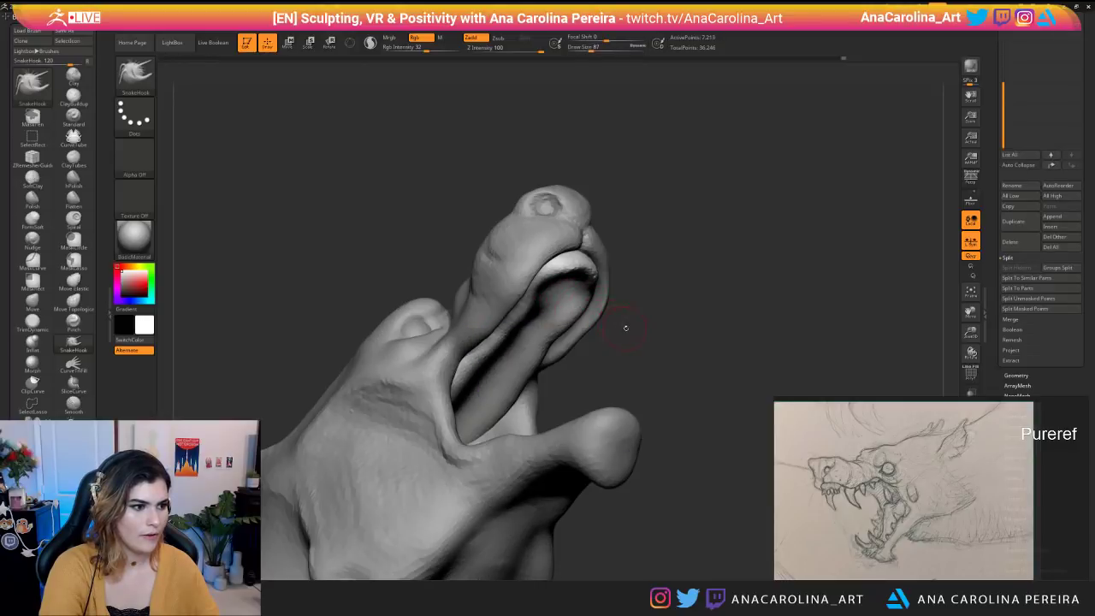
{"action": "right_click_drag", "start_coordinate": [623, 327], "coordinate": [524, 292]}
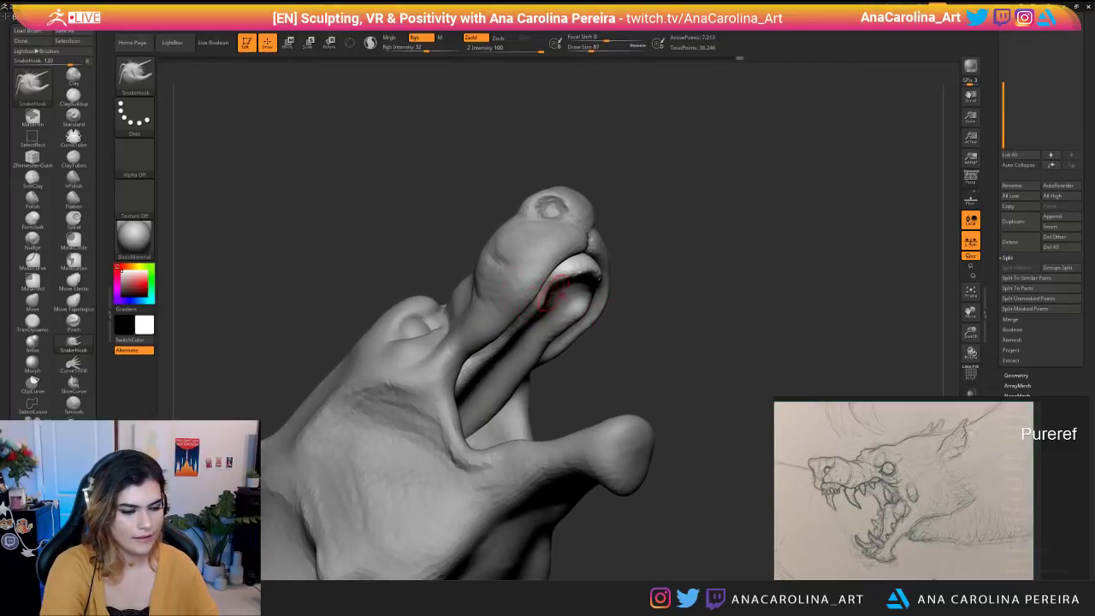
{"action": "right_click_drag", "start_coordinate": [642, 264], "coordinate": [709, 220]}
Build up the palate behind the gum ridge with the ClayBuildup brush at draw size 136.
{"action": "key", "text": "v"}
{"action": "key", "text": "v"}
{"action": "key", "text": "b"}
{"action": "key", "text": "c"}
{"action": "key", "text": "b"}
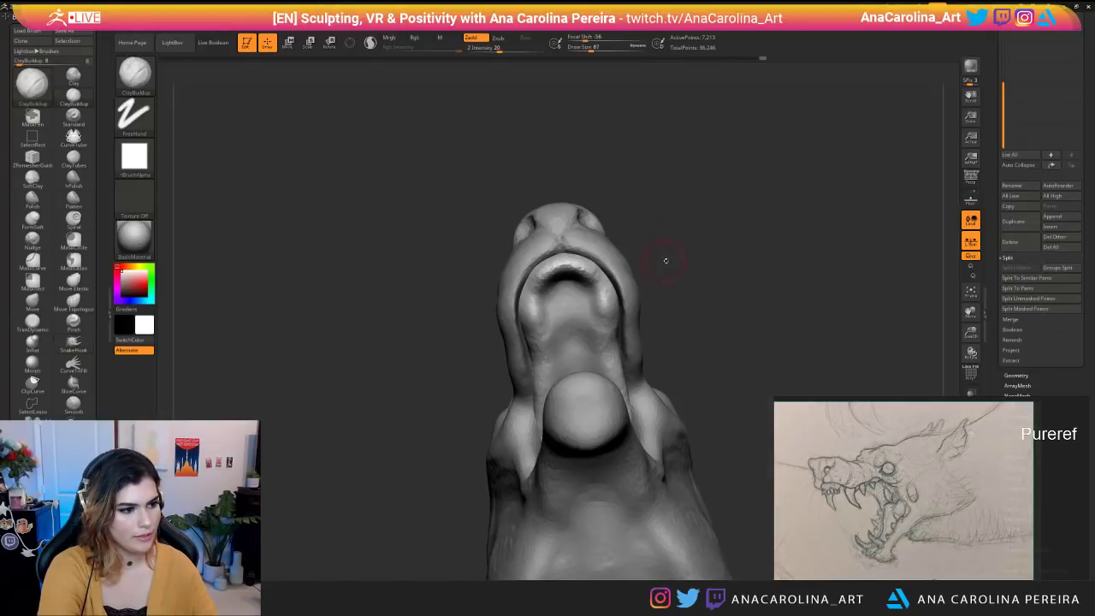
{"action": "key", "text": "space"}
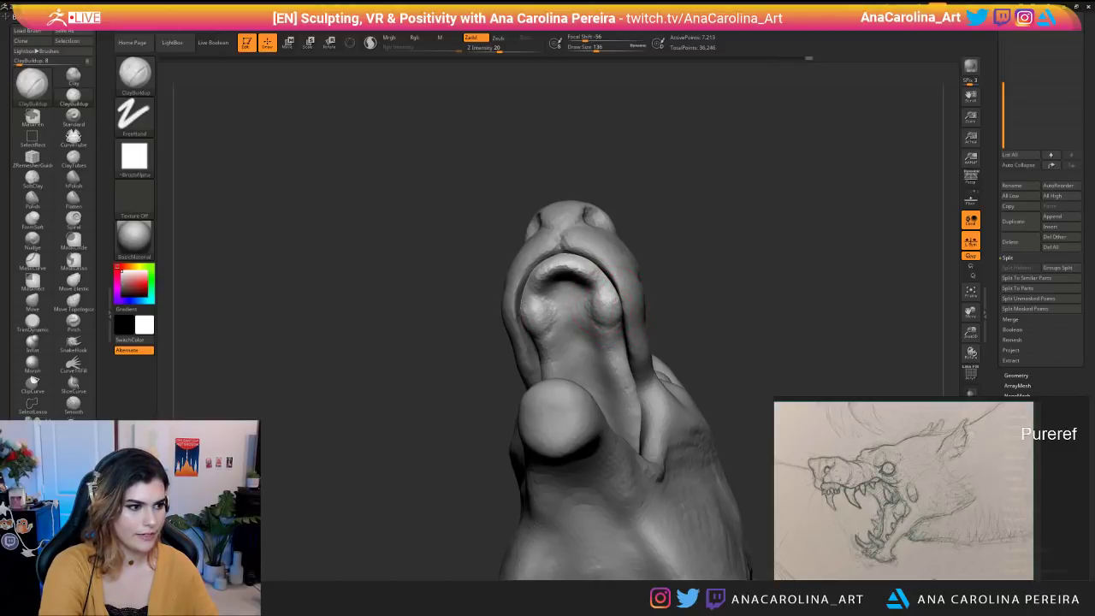
{"action": "right_click_drag", "start_coordinate": [621, 316], "coordinate": [581, 325]}
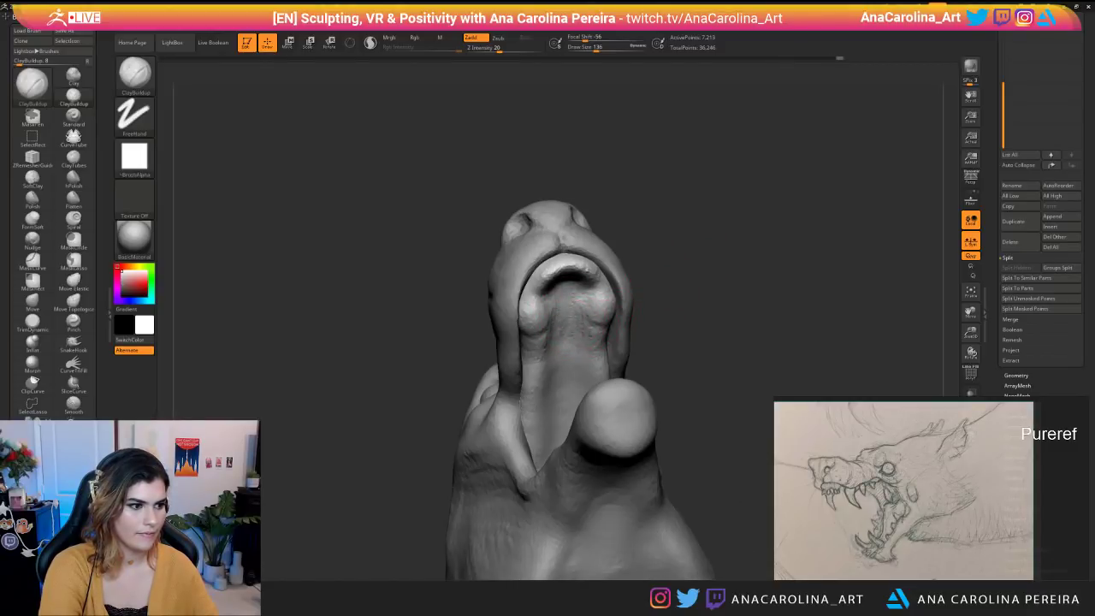
Add finer ClayBuildup strokes to the upper gum and palate at draw size 112.
{"action": "mouse_move", "coordinate": [682, 310]}
{"action": "left_mouse_down"}
{"action": "mouse_move", "coordinate": [599, 323]}
{"action": "mouse_move", "coordinate": [640, 338]}
{"action": "mouse_move", "coordinate": [706, 325]}
{"action": "mouse_move", "coordinate": [670, 262]}
{"action": "mouse_move", "coordinate": [628, 283]}
{"action": "mouse_move", "coordinate": [678, 264]}
{"action": "mouse_move", "coordinate": [676, 397]}
{"action": "mouse_move", "coordinate": [664, 351]}
{"action": "left_mouse_up"}
{"action": "key", "text": "space"}
{"action": "left_click_drag", "start_coordinate": [717, 288], "coordinate": [560, 265]}
{"action": "right_click_drag", "start_coordinate": [607, 270], "coordinate": [744, 237]}
{"action": "right_click_drag", "start_coordinate": [744, 432], "coordinate": [577, 438]}
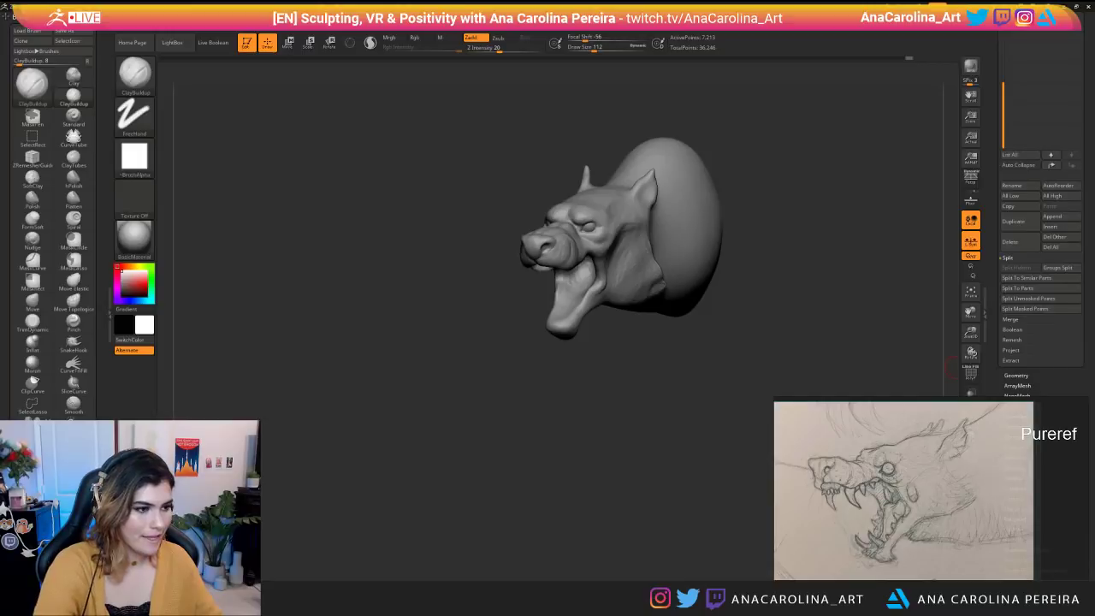
Frame the open mouth in view and switch to the IMM Primitives brush.
{"action": "mouse_move", "coordinate": [599, 444]}
{"action": "left_mouse_down"}
{"action": "mouse_move", "coordinate": [620, 448]}
{"action": "mouse_move", "coordinate": [598, 505]}
{"action": "mouse_move", "coordinate": [645, 481]}
{"action": "mouse_move", "coordinate": [628, 414]}
{"action": "left_mouse_up"}
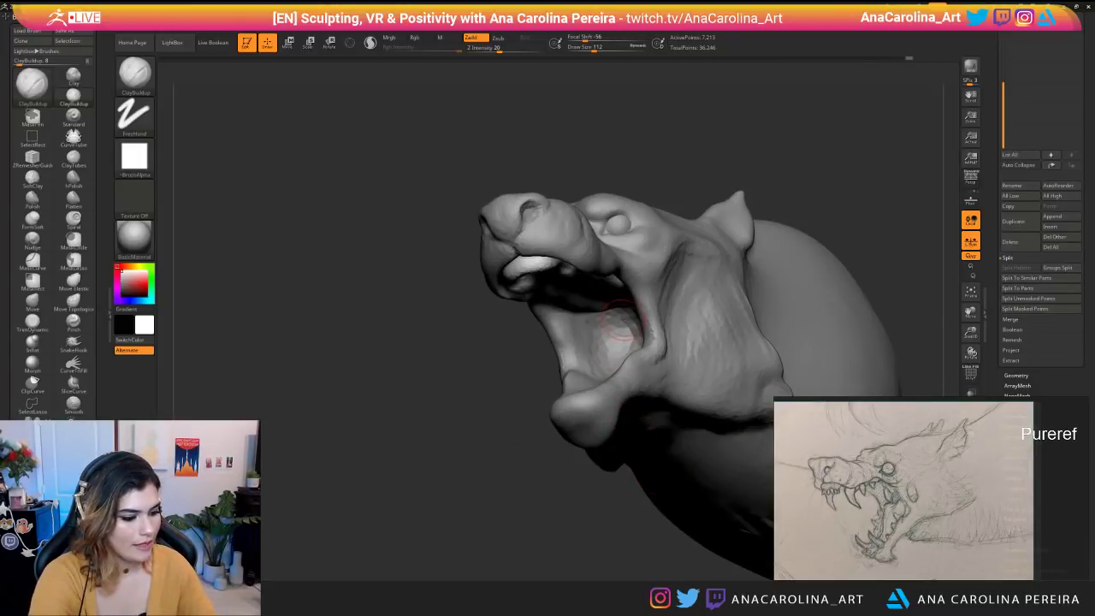
{"action": "key", "text": "b"}
{"action": "key", "text": "i"}
{"action": "left_click", "coordinate": [364, 489]}
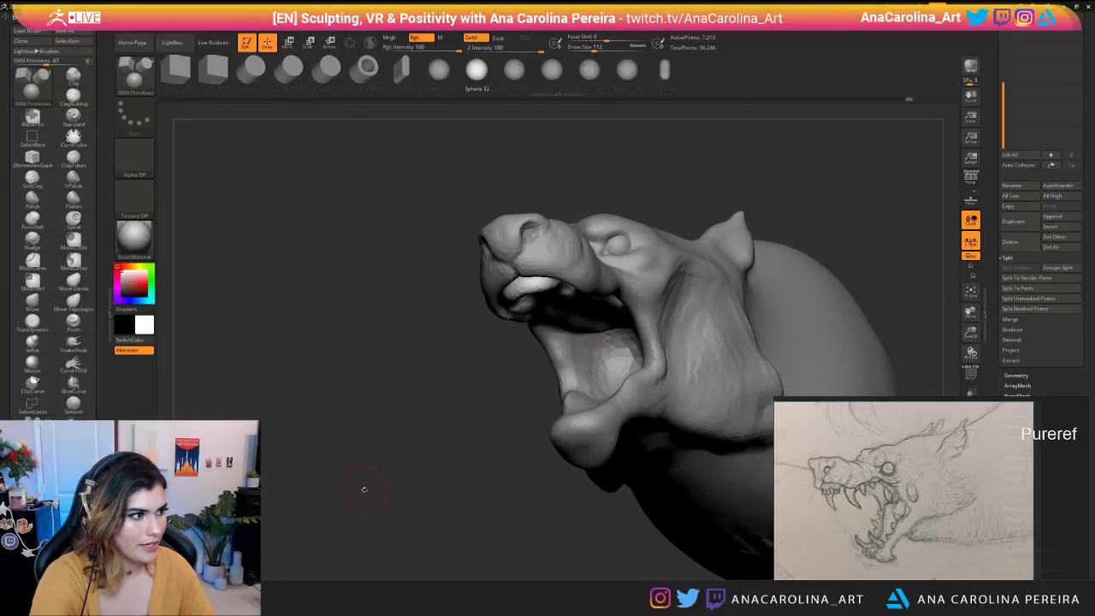
Insert a mirrored pair of Sphere 32 primitives at the front of the upper gum for the fangs.
{"action": "left_click_drag", "start_coordinate": [563, 284], "coordinate": [581, 309]}
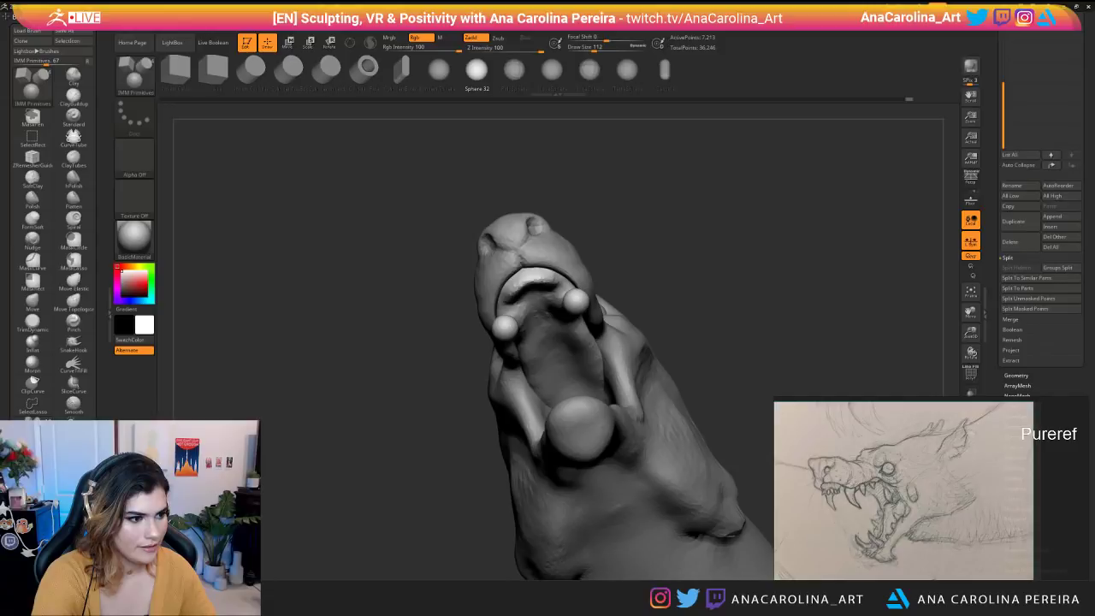
{"action": "right_click_drag", "start_coordinate": [582, 309], "coordinate": [560, 323]}
{"action": "key", "text": "w"}
{"action": "left_click_drag", "start_coordinate": [606, 292], "coordinate": [599, 293]}
Move the mirrored spheres up into the gum so they sit partly under the upper lip.
{"action": "right_click_drag", "start_coordinate": [598, 293], "coordinate": [684, 209]}
{"action": "mouse_move", "coordinate": [413, 329]}
{"action": "right_mouse_down"}
{"action": "mouse_move", "coordinate": [478, 437]}
{"action": "mouse_move", "coordinate": [614, 332]}
{"action": "mouse_move", "coordinate": [598, 354]}
{"action": "mouse_move", "coordinate": [538, 304]}
{"action": "right_mouse_up"}
{"action": "left_click_drag", "start_coordinate": [655, 295], "coordinate": [697, 319]}
{"action": "right_click_drag", "start_coordinate": [709, 323], "coordinate": [665, 332]}
{"action": "left_click_drag", "start_coordinate": [650, 308], "coordinate": [721, 325]}
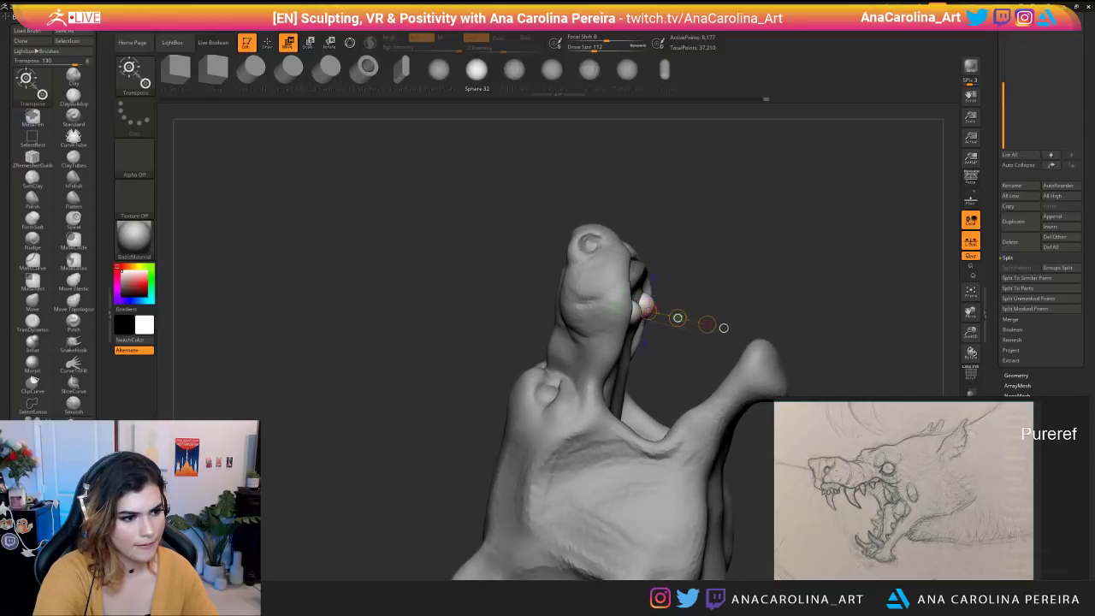
{"action": "mouse_move", "coordinate": [678, 317]}
{"action": "right_mouse_down"}
{"action": "mouse_move", "coordinate": [590, 342]}
{"action": "mouse_move", "coordinate": [585, 299]}
{"action": "mouse_move", "coordinate": [684, 307]}
{"action": "right_mouse_up"}
{"action": "mouse_move", "coordinate": [658, 350]}
{"action": "right_mouse_down"}
{"action": "mouse_move", "coordinate": [582, 341]}
{"action": "mouse_move", "coordinate": [612, 342]}
{"action": "mouse_move", "coordinate": [675, 377]}
{"action": "right_mouse_up"}
{"action": "mouse_move", "coordinate": [676, 376]}
{"action": "right_mouse_down"}
{"action": "mouse_move", "coordinate": [616, 389]}
{"action": "mouse_move", "coordinate": [590, 462]}
{"action": "right_mouse_up"}
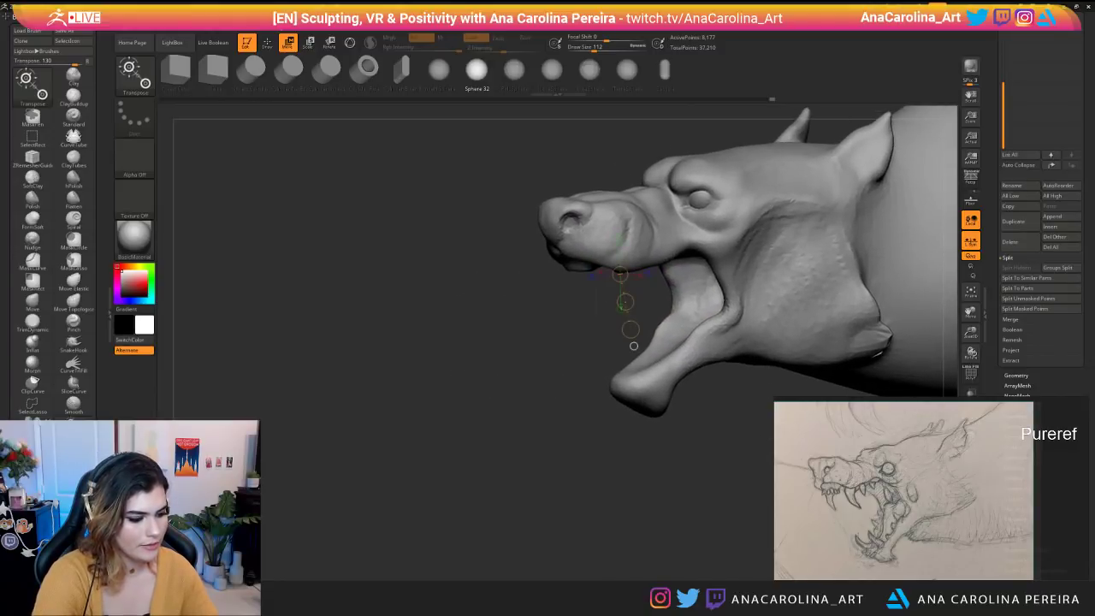
Pull the spheres down into long, pointed upper fangs with the SnakeHook brush at draw size 112.
{"action": "key", "text": "b"}
{"action": "key", "text": "s"}
{"action": "key", "text": "h"}
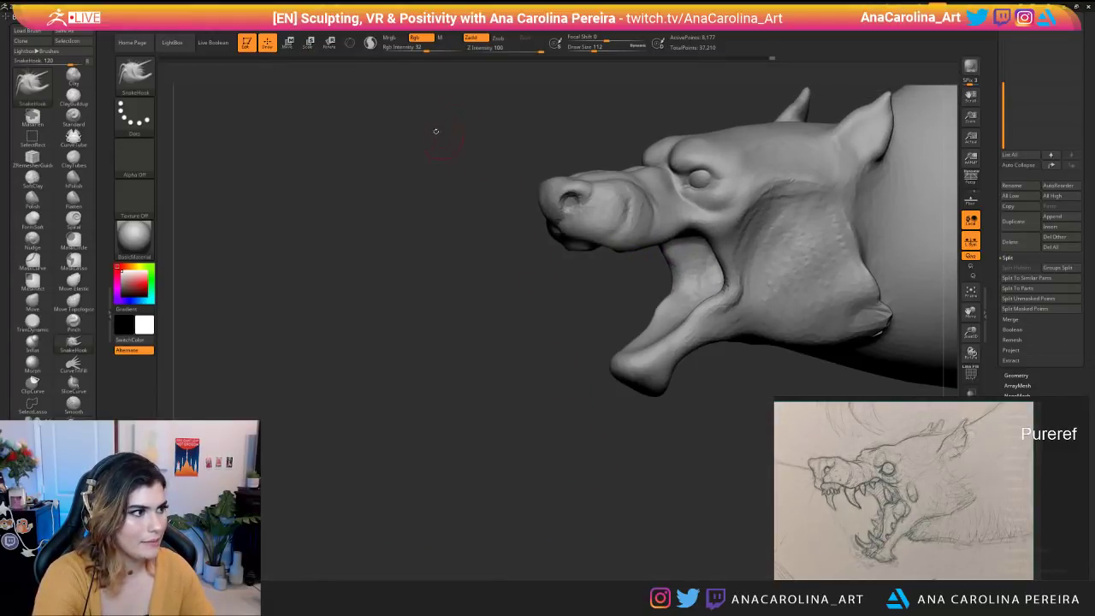
{"action": "mouse_move", "coordinate": [427, 138]}
{"action": "right_mouse_down"}
{"action": "mouse_move", "coordinate": [513, 295]}
{"action": "mouse_move", "coordinate": [581, 308]}
{"action": "mouse_move", "coordinate": [661, 289]}
{"action": "right_mouse_up"}
{"action": "left_click_drag", "start_coordinate": [626, 244], "coordinate": [638, 267]}
{"action": "right_click_drag", "start_coordinate": [657, 287], "coordinate": [619, 306]}
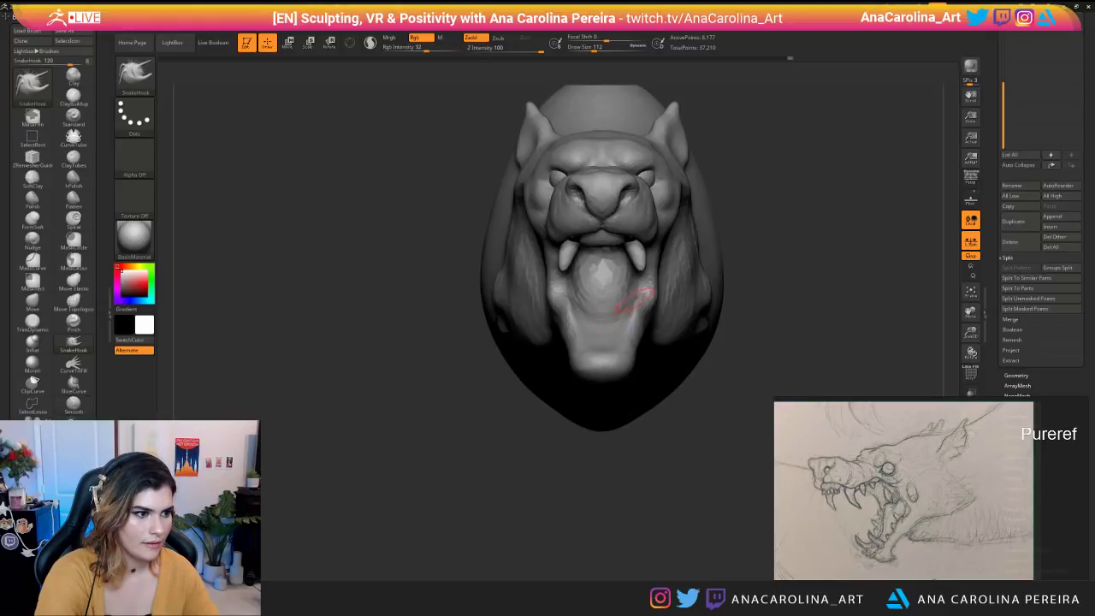
{"action": "right_click_drag", "start_coordinate": [662, 391], "coordinate": [551, 387]}
{"action": "left_click_drag", "start_coordinate": [639, 263], "coordinate": [645, 284]}
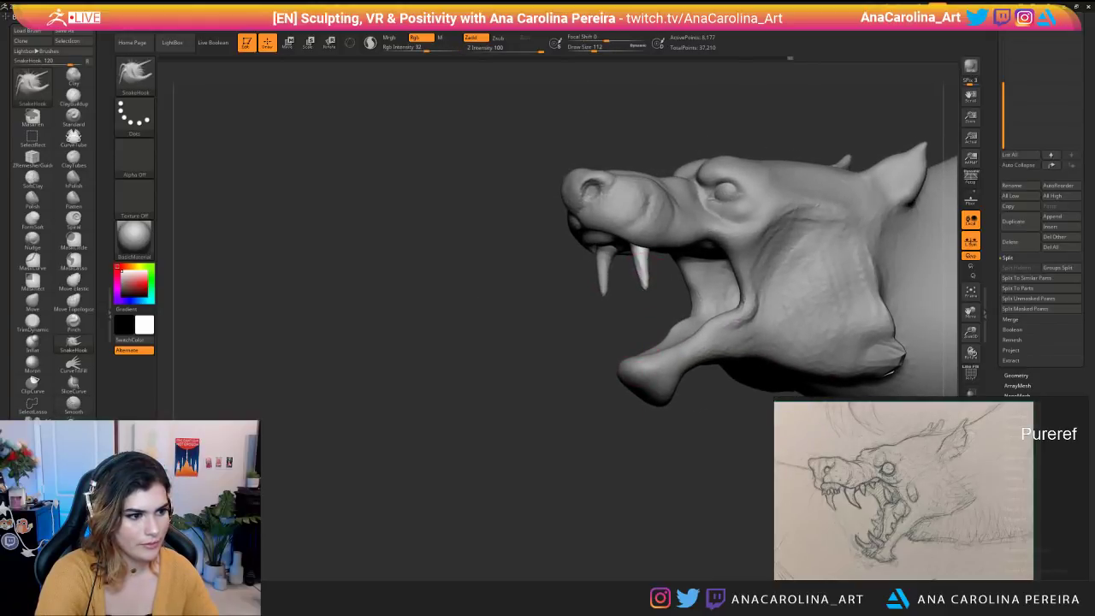
{"action": "right_click_drag", "start_coordinate": [628, 323], "coordinate": [538, 251]}
Rotate the upper fangs with Transpose, adjusting their tilt in side and front views.
{"action": "right_click_drag", "start_coordinate": [632, 408], "coordinate": [686, 465]}
{"action": "right_click_drag", "start_coordinate": [686, 466], "coordinate": [682, 524], "text": "ctrl"}
{"action": "key", "text": "r"}
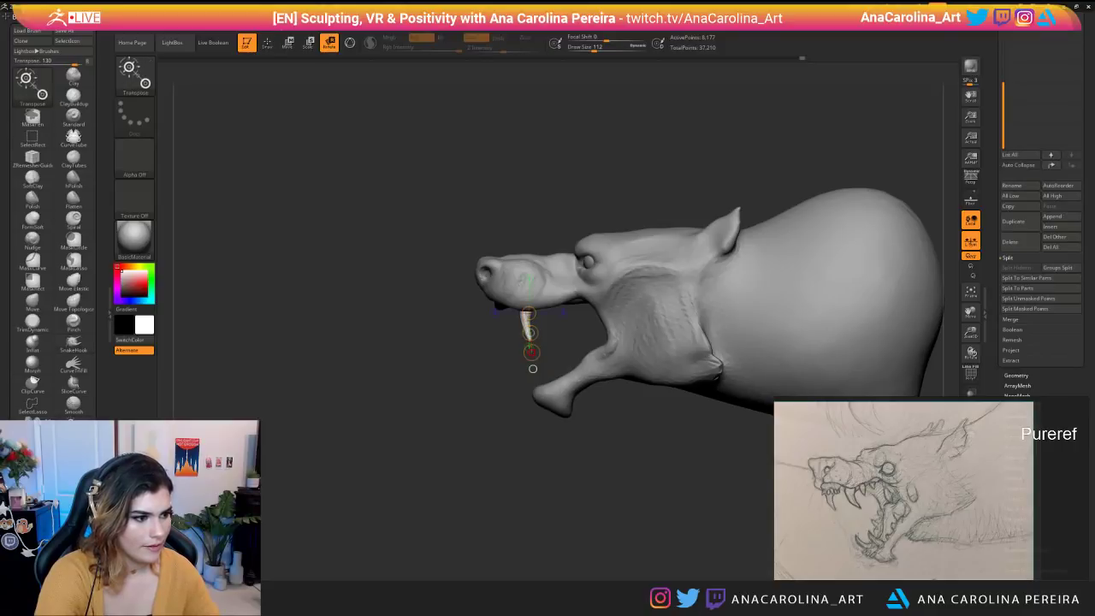
{"action": "left_click_drag", "start_coordinate": [531, 333], "coordinate": [519, 334]}
{"action": "mouse_move", "coordinate": [532, 369]}
{"action": "right_mouse_down"}
{"action": "mouse_move", "coordinate": [535, 349]}
{"action": "mouse_move", "coordinate": [539, 370]}
{"action": "right_mouse_up"}
{"action": "left_click_drag", "start_coordinate": [537, 308], "coordinate": [544, 352]}
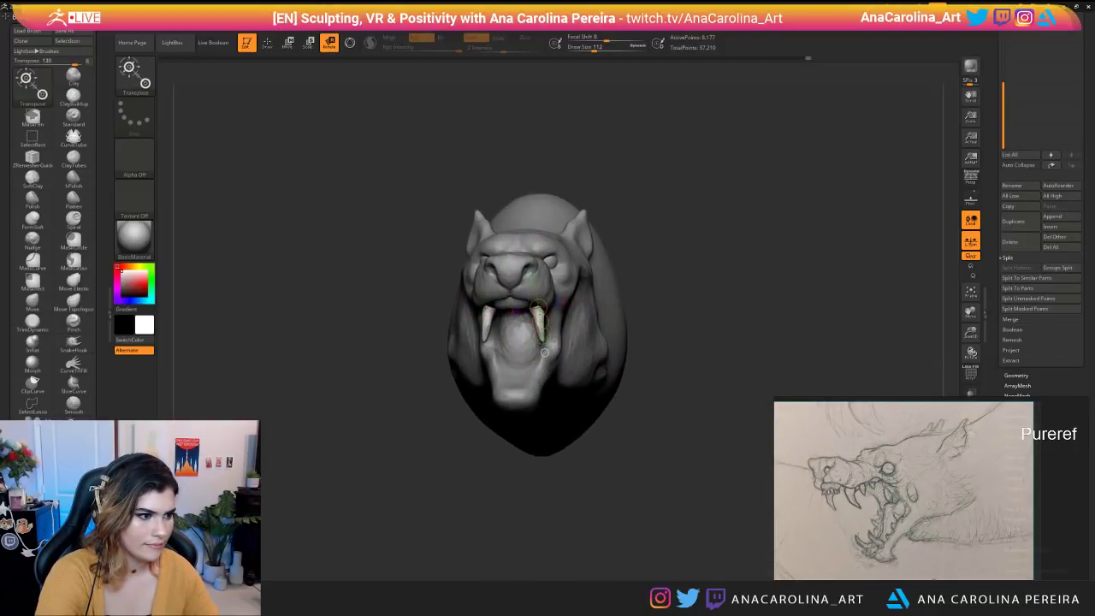
{"action": "left_click_drag", "start_coordinate": [587, 440], "coordinate": [623, 442]}
Reposition the upper fangs along the gum with the Transpose move line.
{"action": "mouse_move", "coordinate": [623, 443]}
{"action": "right_mouse_down"}
{"action": "mouse_move", "coordinate": [513, 411]}
{"action": "mouse_move", "coordinate": [433, 353]}
{"action": "mouse_move", "coordinate": [401, 366]}
{"action": "right_mouse_up"}
{"action": "key", "text": "w"}
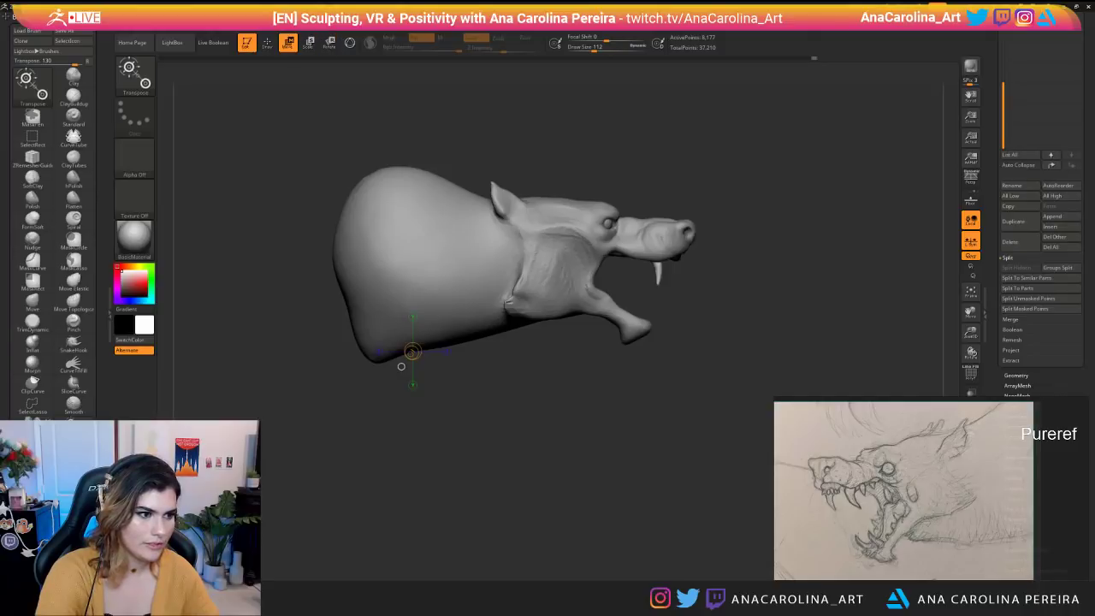
{"action": "left_click_drag", "start_coordinate": [660, 267], "coordinate": [700, 278]}
{"action": "mouse_move", "coordinate": [700, 278]}
{"action": "right_mouse_down"}
{"action": "mouse_move", "coordinate": [648, 285]}
{"action": "mouse_move", "coordinate": [656, 293]}
{"action": "right_mouse_up"}
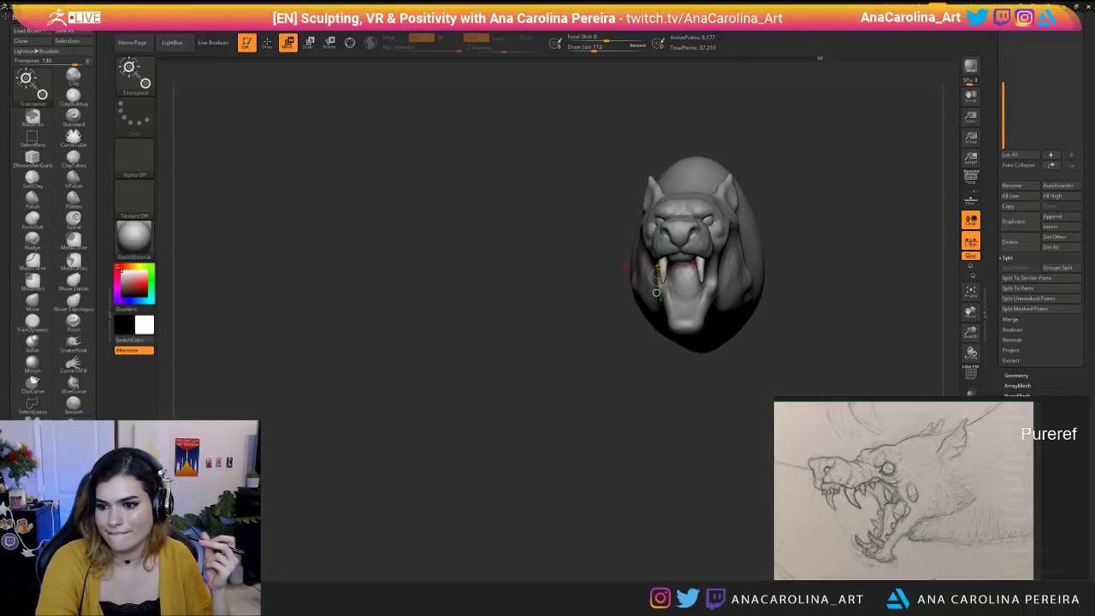
{"action": "mouse_move", "coordinate": [656, 292]}
{"action": "right_mouse_down"}
{"action": "mouse_move", "coordinate": [622, 284]}
{"action": "mouse_move", "coordinate": [699, 282]}
{"action": "mouse_move", "coordinate": [606, 317]}
{"action": "right_mouse_up"}
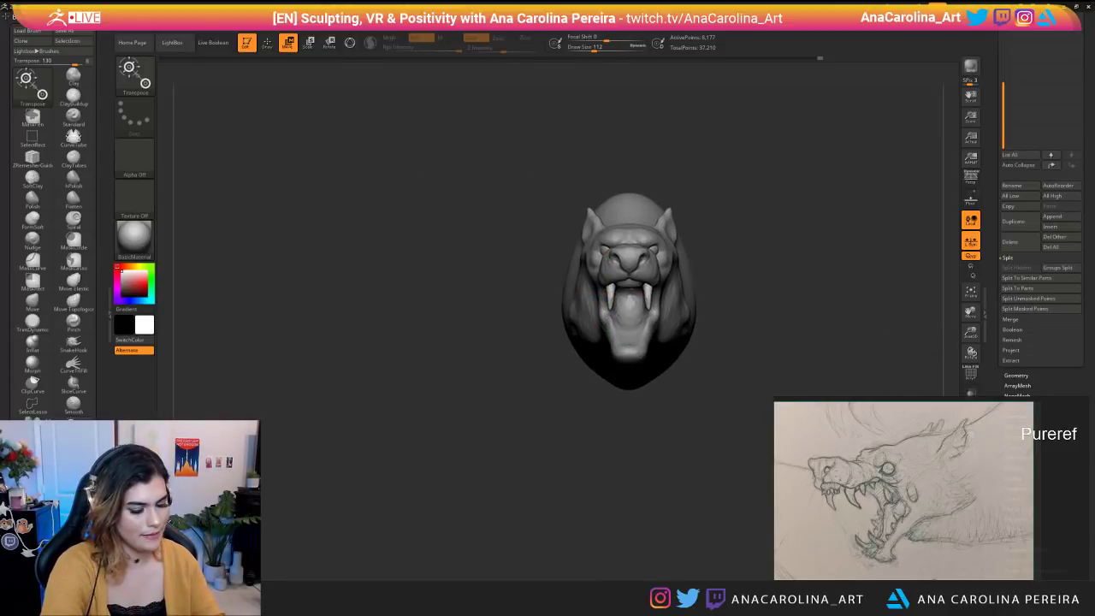
Refine the fangs' angle in front view with the Transpose rotate line.
{"action": "key", "text": "r"}
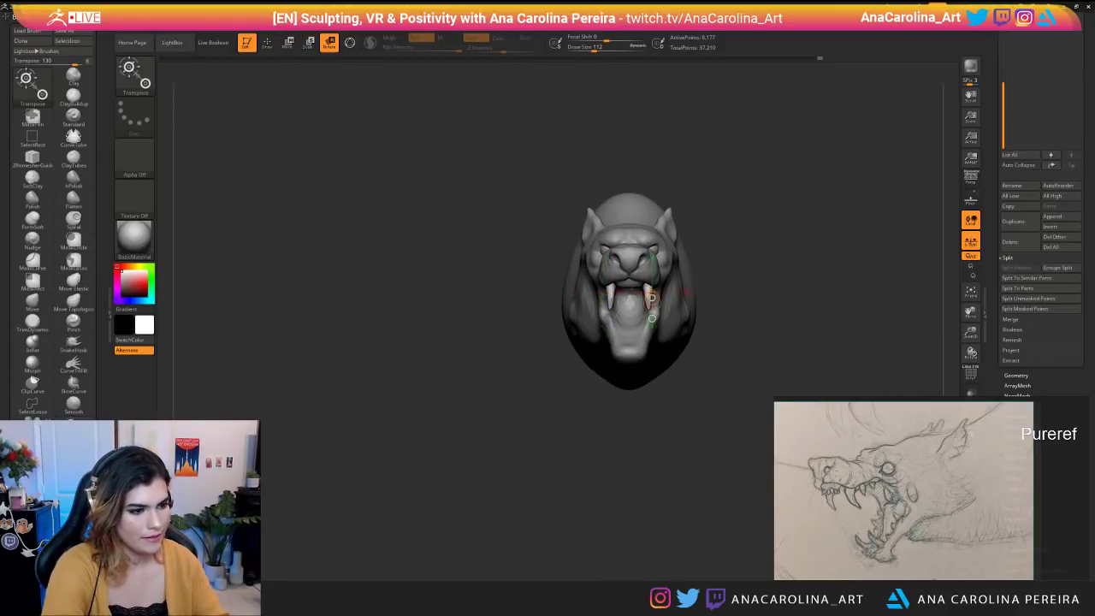
{"action": "left_click_drag", "start_coordinate": [647, 283], "coordinate": [651, 313]}
{"action": "right_click_drag", "start_coordinate": [632, 317], "coordinate": [694, 320]}
{"action": "right_click_drag", "start_coordinate": [695, 320], "coordinate": [695, 278], "text": "ctrl"}
{"action": "right_click_drag", "start_coordinate": [695, 278], "coordinate": [596, 275]}
{"action": "right_click_drag", "start_coordinate": [596, 275], "coordinate": [520, 352], "text": "alt"}
Undo the last stroke on the fang and reshape its lower half with SnakeHook at draw size 112.
{"action": "key", "text": "b"}
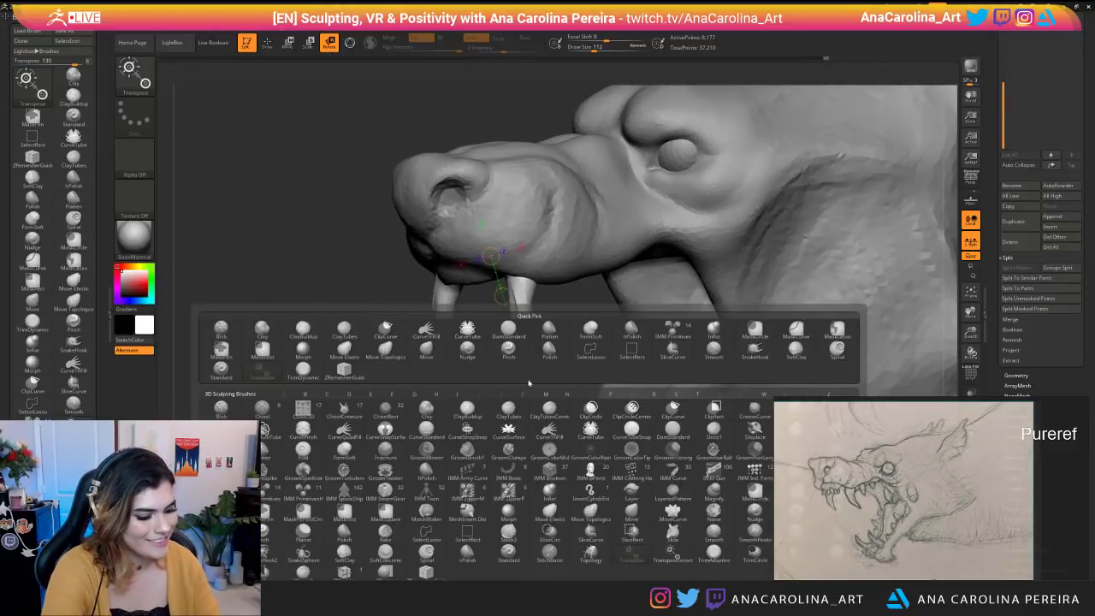
{"action": "key", "text": "s"}
{"action": "key", "text": "h"}
{"action": "left_click_drag", "start_coordinate": [523, 308], "coordinate": [529, 347], "text": "shift"}
{"action": "right_click_drag", "start_coordinate": [554, 353], "coordinate": [528, 346]}
{"action": "key", "text": "ctrl+z"}
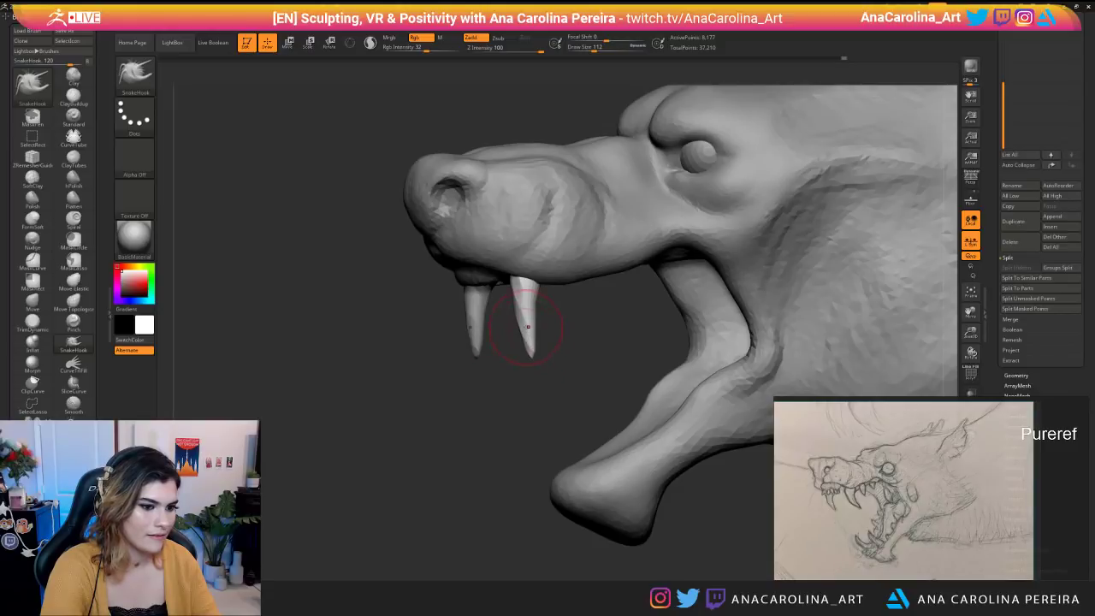
{"action": "left_click_drag", "start_coordinate": [521, 317], "coordinate": [536, 356]}
{"action": "mouse_move", "coordinate": [535, 357]}
{"action": "right_mouse_down", "text": "ctrl"}
{"action": "mouse_move", "coordinate": [508, 402]}
{"action": "mouse_move", "coordinate": [565, 392]}
{"action": "mouse_move", "coordinate": [510, 449]}
{"action": "right_mouse_up", "text": "ctrl"}
Bend the fang tips into a slight curve with SnakeHook, enlarging the brush to draw size 140 and 154.
{"action": "key", "text": "space"}
{"action": "left_click_drag", "start_coordinate": [556, 393], "coordinate": [559, 394]}
{"action": "left_click_drag", "start_coordinate": [531, 354], "coordinate": [527, 353]}
{"action": "mouse_move", "coordinate": [547, 376]}
{"action": "right_mouse_down"}
{"action": "mouse_move", "coordinate": [564, 370]}
{"action": "mouse_move", "coordinate": [548, 368]}
{"action": "right_mouse_up"}
{"action": "key", "text": "space"}
{"action": "left_click_drag", "start_coordinate": [523, 367], "coordinate": [525, 348]}
{"action": "right_click_drag", "start_coordinate": [532, 329], "coordinate": [535, 327]}
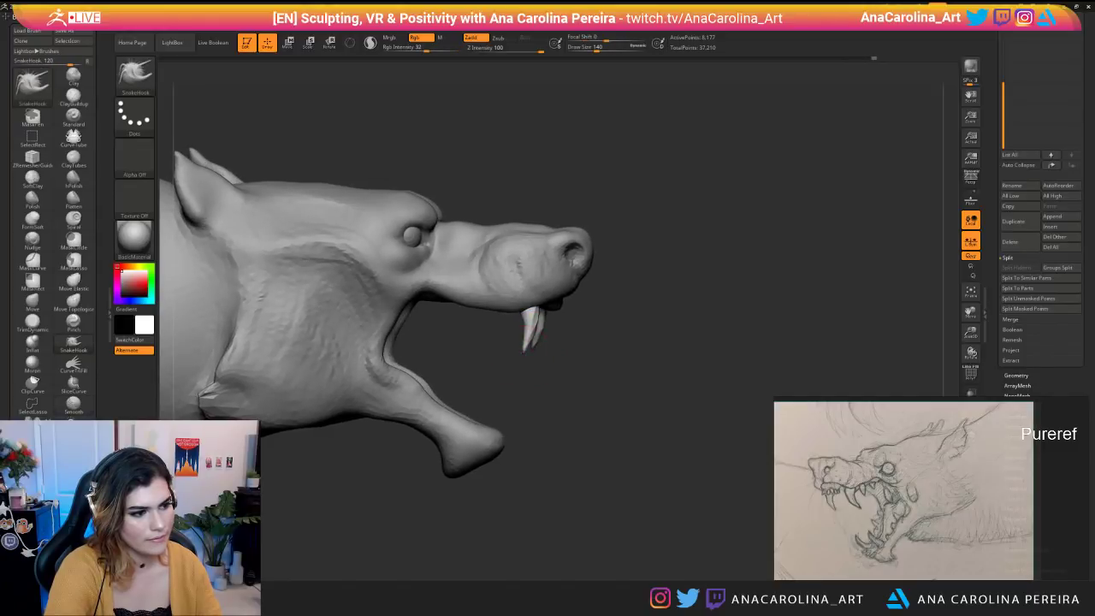
{"action": "mouse_move", "coordinate": [582, 368]}
{"action": "right_mouse_down"}
{"action": "mouse_move", "coordinate": [484, 398]}
{"action": "mouse_move", "coordinate": [520, 384]}
{"action": "mouse_move", "coordinate": [489, 387]}
{"action": "mouse_move", "coordinate": [558, 387]}
{"action": "mouse_move", "coordinate": [552, 423]}
{"action": "right_mouse_up"}
{"action": "mouse_move", "coordinate": [594, 392]}
{"action": "right_mouse_down"}
{"action": "mouse_move", "coordinate": [520, 401]}
{"action": "mouse_move", "coordinate": [535, 401]}
{"action": "right_mouse_up"}
{"action": "key", "text": "space"}
{"action": "left_click", "coordinate": [587, 313]}
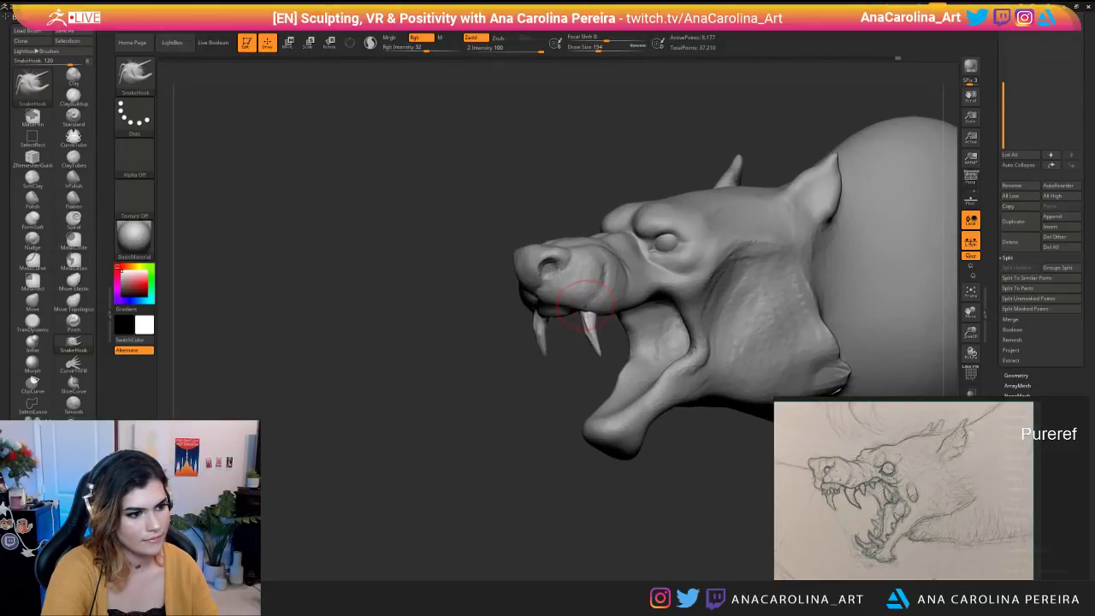
Select the head and touch up the side of the snout above the fang with SnakeHook at draw size 187.
{"action": "left_click", "coordinate": [571, 310], "text": "alt"}
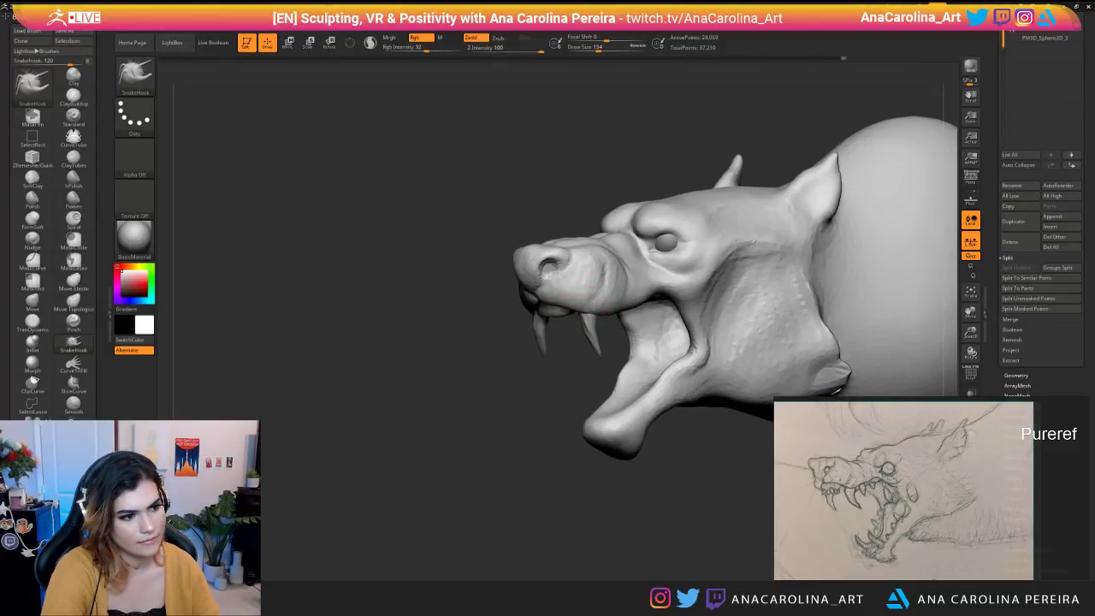
{"action": "mouse_move", "coordinate": [560, 308]}
{"action": "right_mouse_down"}
{"action": "mouse_move", "coordinate": [593, 330]}
{"action": "mouse_move", "coordinate": [596, 390]}
{"action": "mouse_move", "coordinate": [540, 353]}
{"action": "mouse_move", "coordinate": [620, 335]}
{"action": "mouse_move", "coordinate": [568, 338]}
{"action": "right_mouse_up"}
{"action": "key", "text": "s"}
{"action": "left_click_drag", "start_coordinate": [556, 324], "coordinate": [559, 323]}
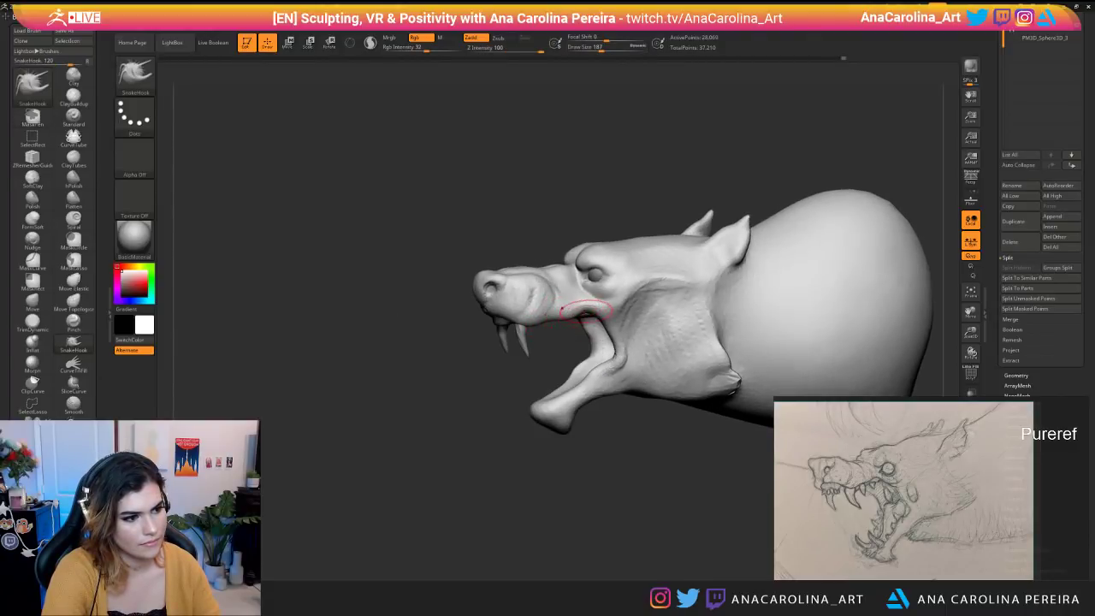
{"action": "mouse_move", "coordinate": [560, 342]}
{"action": "right_mouse_down"}
{"action": "mouse_move", "coordinate": [611, 384]}
{"action": "mouse_move", "coordinate": [604, 395]}
{"action": "mouse_move", "coordinate": [640, 390]}
{"action": "mouse_move", "coordinate": [570, 411]}
{"action": "mouse_move", "coordinate": [559, 363]}
{"action": "right_mouse_up"}
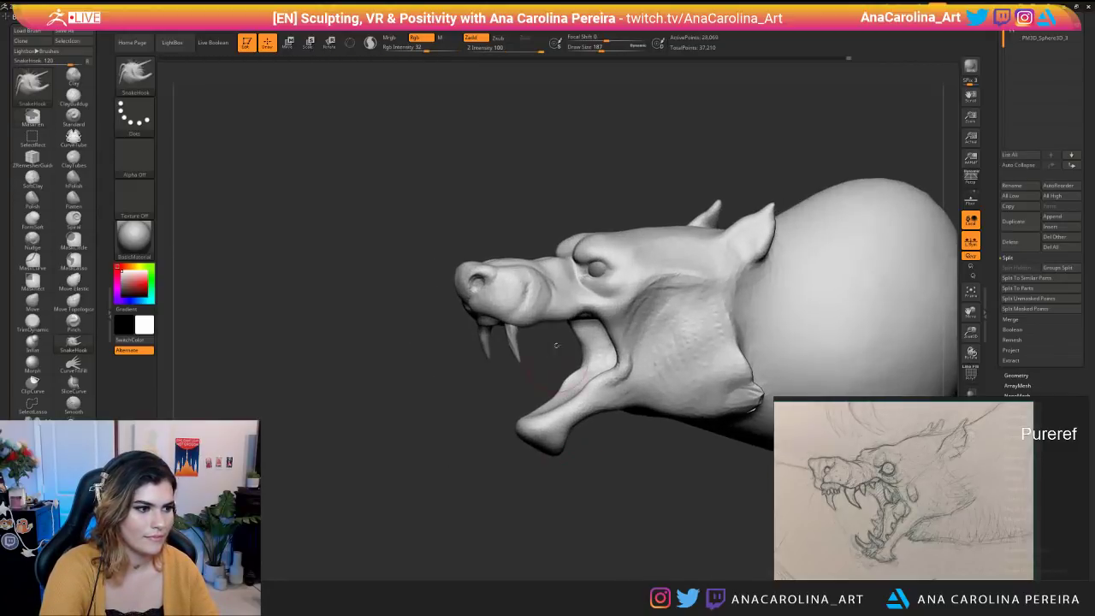
{"action": "mouse_move", "coordinate": [520, 292]}
{"action": "left_mouse_down", "text": "shift"}
{"action": "mouse_move", "coordinate": [511, 282]}
{"action": "mouse_move", "coordinate": [528, 305]}
{"action": "left_mouse_up", "text": "shift"}
{"action": "mouse_move", "coordinate": [527, 379]}
{"action": "right_mouse_down", "text": "ctrl"}
{"action": "mouse_move", "coordinate": [487, 386]}
{"action": "mouse_move", "coordinate": [565, 387]}
{"action": "mouse_move", "coordinate": [514, 389]}
{"action": "mouse_move", "coordinate": [534, 389]}
{"action": "right_mouse_up", "text": "ctrl"}
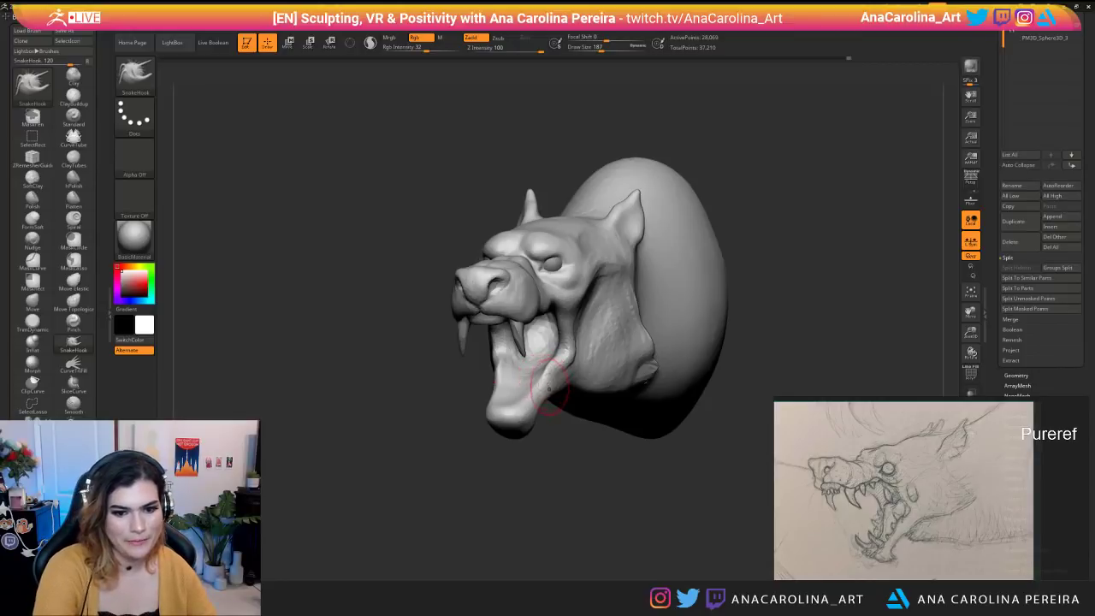
{"action": "mouse_move", "coordinate": [574, 440]}
{"action": "right_mouse_down"}
{"action": "mouse_move", "coordinate": [563, 449]}
{"action": "mouse_move", "coordinate": [534, 439]}
{"action": "mouse_move", "coordinate": [573, 514]}
{"action": "mouse_move", "coordinate": [685, 509]}
{"action": "mouse_move", "coordinate": [586, 460]}
{"action": "right_mouse_up"}
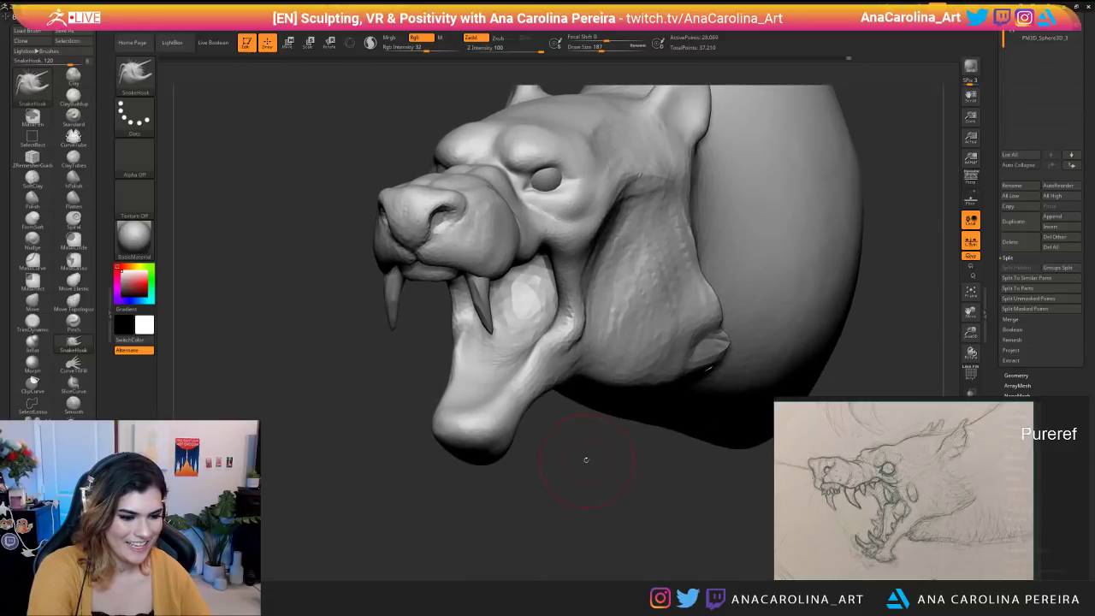
Split the fangs from the gum with Split To Parts and duplicate the fang subtool.
{"action": "left_click", "coordinate": [484, 306], "text": "alt"}
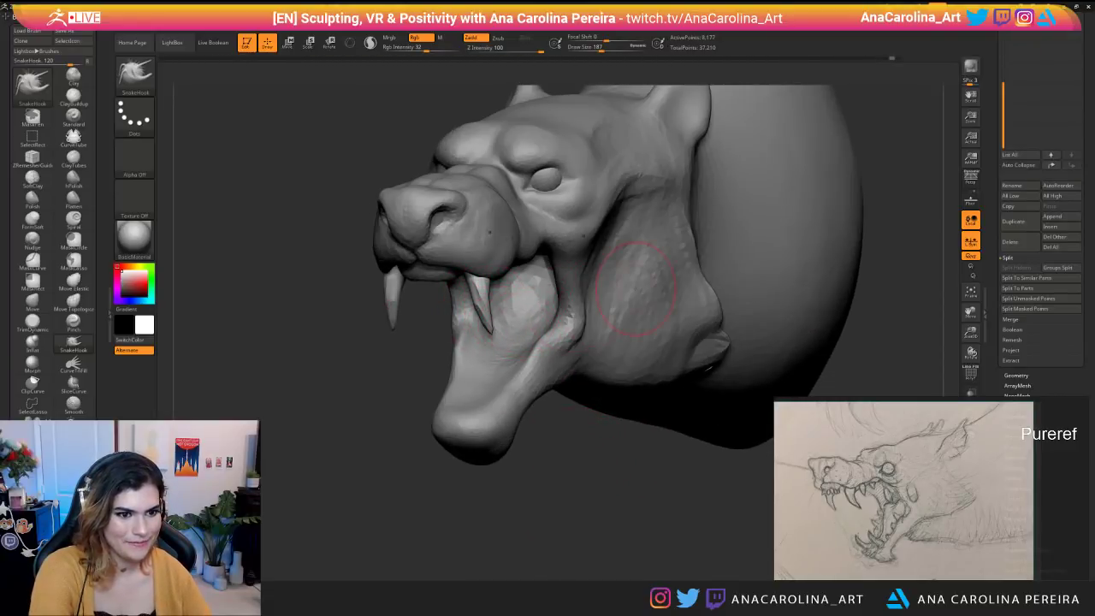
{"action": "left_click_drag", "start_coordinate": [995, 112], "coordinate": [995, 92]}
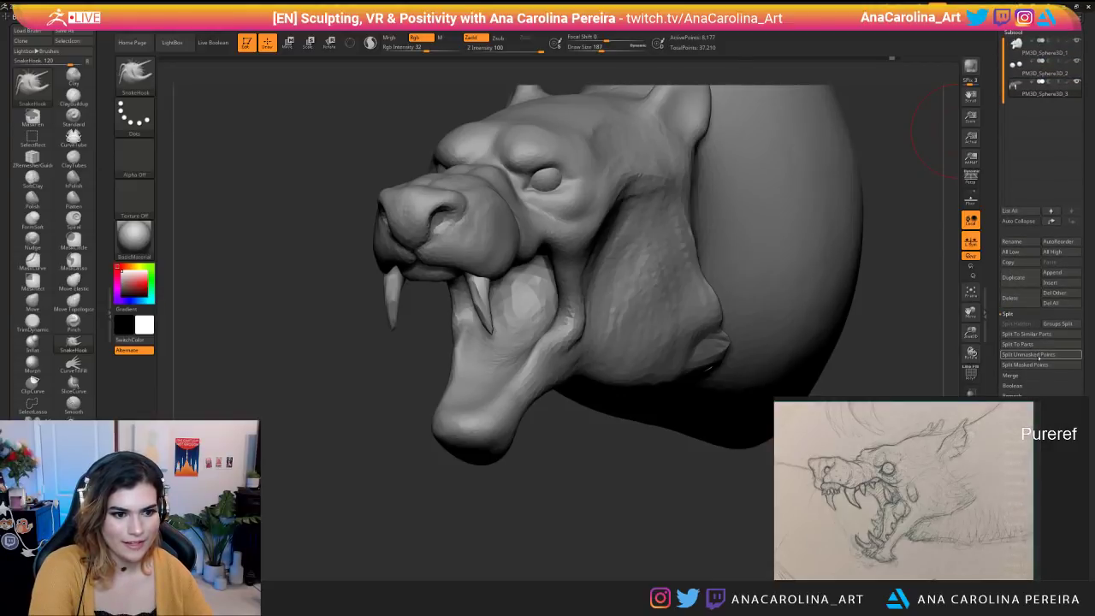
{"action": "left_click", "coordinate": [1027, 344]}
{"action": "left_click", "coordinate": [1044, 114]}
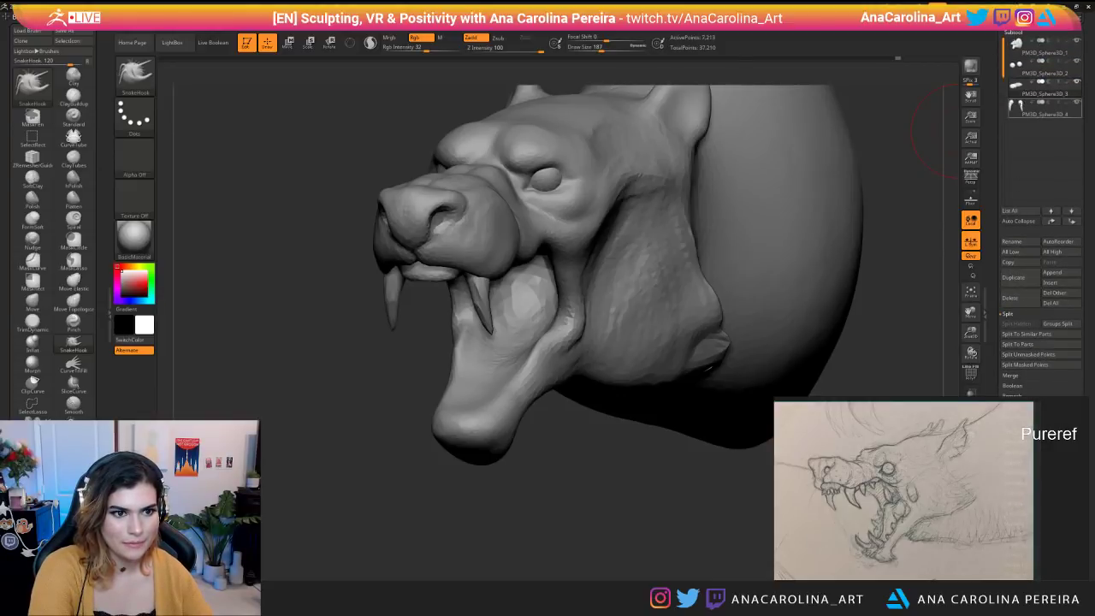
{"action": "left_click", "coordinate": [1016, 278]}
{"action": "left_click_drag", "start_coordinate": [538, 464], "coordinate": [550, 416]}
Move the duplicated fangs inward to the front of the gum, between the original pair.
{"action": "key", "text": "w"}
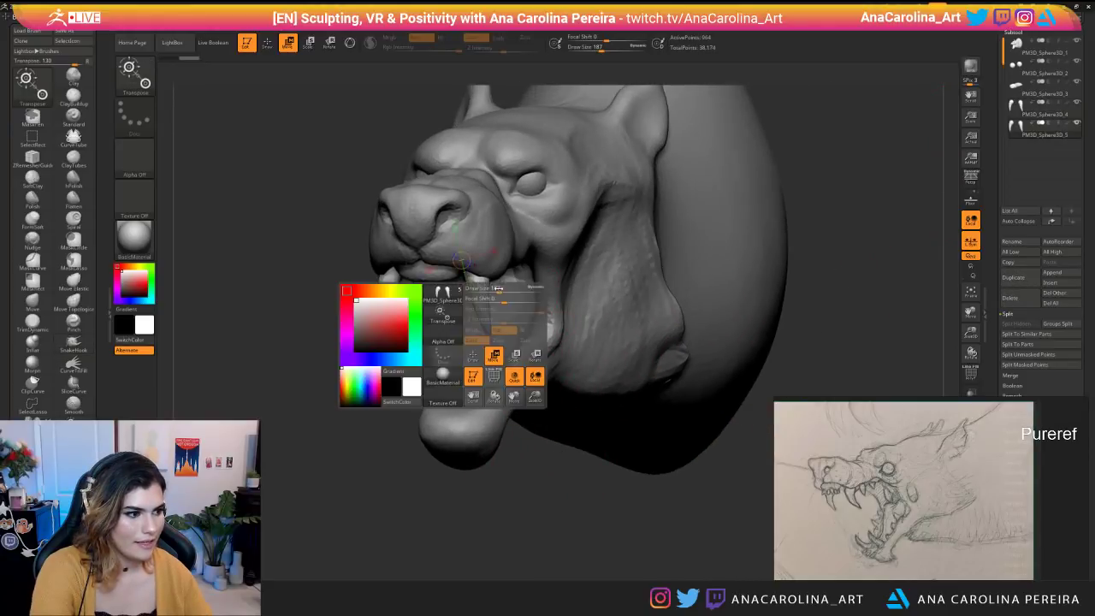
{"action": "key", "text": "space"}
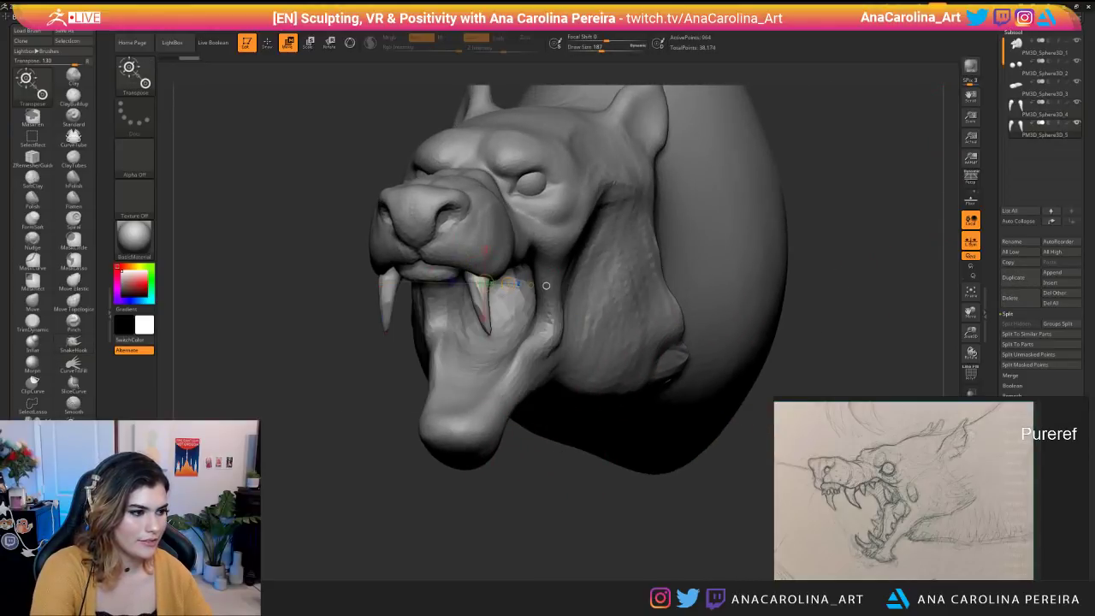
{"action": "left_click_drag", "start_coordinate": [546, 285], "coordinate": [435, 310], "text": "shift"}
{"action": "mouse_move", "coordinate": [486, 282]}
{"action": "left_mouse_down"}
{"action": "mouse_move", "coordinate": [485, 298]}
{"action": "mouse_move", "coordinate": [556, 328]}
{"action": "mouse_move", "coordinate": [495, 311]}
{"action": "left_mouse_up"}
{"action": "left_click_drag", "start_coordinate": [571, 333], "coordinate": [402, 334], "text": "shift"}
{"action": "mouse_move", "coordinate": [484, 300]}
{"action": "left_mouse_down"}
{"action": "mouse_move", "coordinate": [553, 305]}
{"action": "mouse_move", "coordinate": [480, 317]}
{"action": "left_mouse_up"}
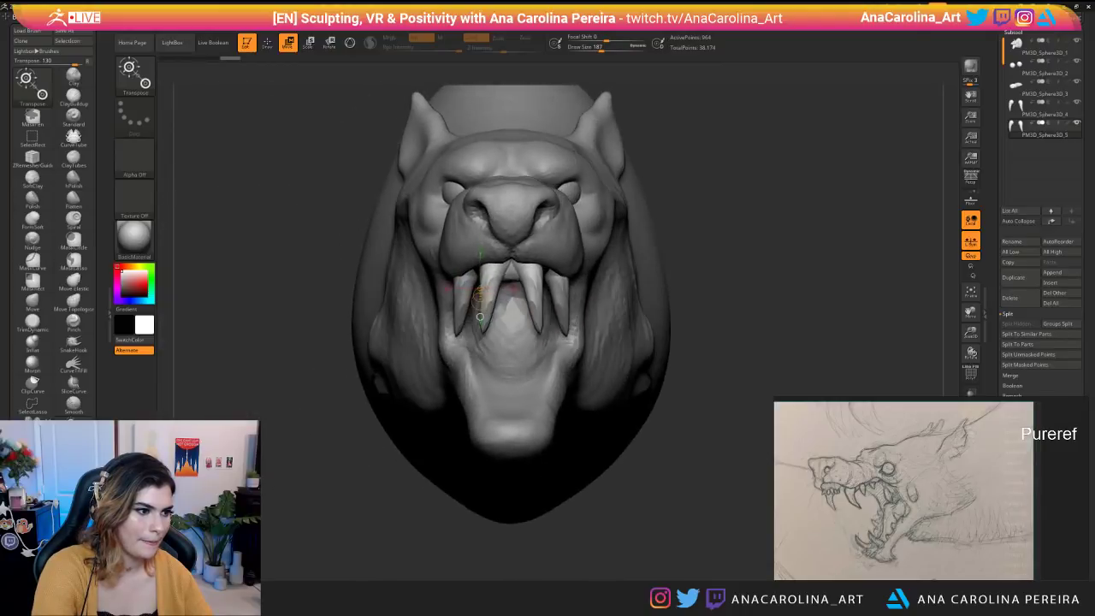
Scale the duplicated fangs down into small front teeth and fit them against the gum.
{"action": "key", "text": "e"}
{"action": "left_click_drag", "start_coordinate": [532, 255], "coordinate": [609, 404]}
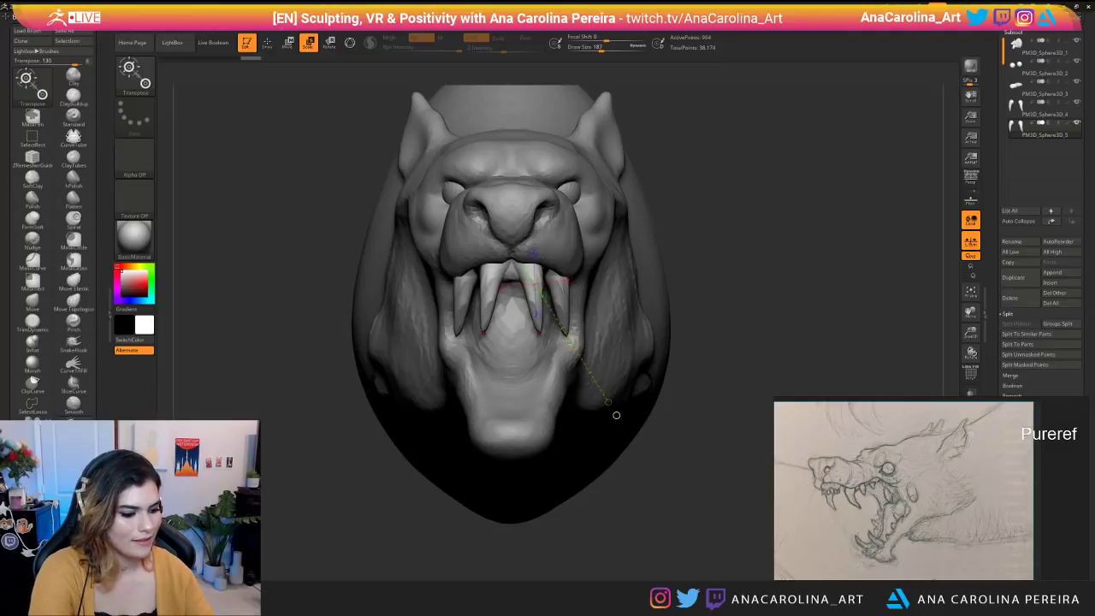
{"action": "key", "text": "y"}
{"action": "left_click_drag", "start_coordinate": [534, 283], "coordinate": [510, 315]}
{"action": "left_click_drag", "start_coordinate": [571, 369], "coordinate": [574, 378]}
{"action": "right_click_drag", "start_coordinate": [574, 377], "coordinate": [581, 299]}
{"action": "right_click_drag", "start_coordinate": [582, 299], "coordinate": [581, 402], "text": "ctrl"}
{"action": "right_click_drag", "start_coordinate": [582, 402], "coordinate": [676, 403]}
{"action": "left_click_drag", "start_coordinate": [539, 331], "coordinate": [538, 326]}
{"action": "right_click_drag", "start_coordinate": [590, 377], "coordinate": [563, 382]}
Switch to the SnakeHook brush at draw size 90 for shaping the small front teeth.
{"action": "key", "text": "b"}
{"action": "key", "text": "s"}
{"action": "key", "text": "h"}
{"action": "key", "text": "s"}
{"action": "mouse_move", "coordinate": [536, 312]}
{"action": "left_mouse_down"}
{"action": "mouse_move", "coordinate": [495, 281]}
{"action": "mouse_move", "coordinate": [493, 292]}
{"action": "left_mouse_up"}
{"action": "mouse_move", "coordinate": [547, 329]}
{"action": "right_mouse_down"}
{"action": "mouse_move", "coordinate": [496, 326]}
{"action": "mouse_move", "coordinate": [594, 318]}
{"action": "right_mouse_up"}
{"action": "key", "text": "space"}
{"action": "left_click_drag", "start_coordinate": [598, 316], "coordinate": [595, 317]}
{"action": "right_click_drag", "start_coordinate": [596, 318], "coordinate": [602, 344], "text": "ctrl"}
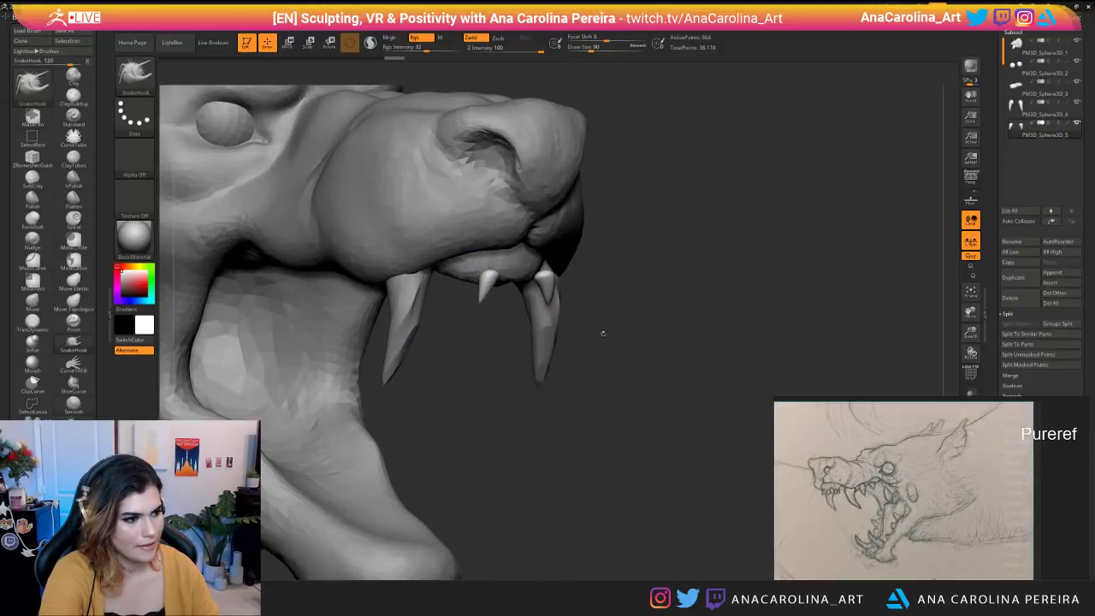
Round off the small front teeth with SnakeHook strokes and reduce the draw size to 46.
{"action": "key", "text": "space"}
{"action": "left_click_drag", "start_coordinate": [493, 276], "coordinate": [486, 255]}
{"action": "mouse_move", "coordinate": [505, 319]}
{"action": "left_mouse_down"}
{"action": "mouse_move", "coordinate": [493, 275]}
{"action": "mouse_move", "coordinate": [492, 293]}
{"action": "mouse_move", "coordinate": [480, 292]}
{"action": "left_mouse_up"}
{"action": "key", "text": "s"}
Shift the small front teeth along the gum with the move gizmo.
{"action": "left_click_drag", "start_coordinate": [723, 368], "coordinate": [528, 397], "text": "shift"}
{"action": "key", "text": "w"}
{"action": "left_click_drag", "start_coordinate": [523, 307], "coordinate": [536, 310]}
{"action": "left_click_drag", "start_coordinate": [612, 368], "coordinate": [762, 291]}
{"action": "left_click_drag", "start_coordinate": [684, 342], "coordinate": [734, 336]}
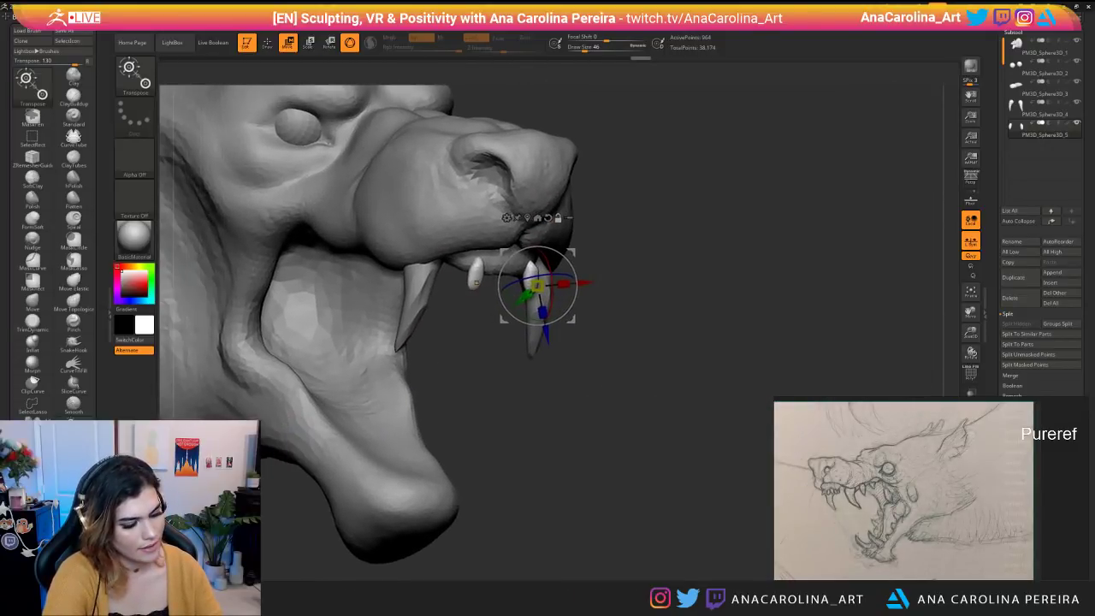
Pull the roots of the small front teeth up into the gum with SnakeHook at draw size 46.
{"action": "key", "text": "b"}
{"action": "key", "text": "s"}
{"action": "key", "text": "h"}
{"action": "left_click_drag", "start_coordinate": [602, 350], "coordinate": [602, 428], "text": "alt"}
{"action": "left_click_drag", "start_coordinate": [432, 263], "coordinate": [439, 237]}
{"action": "right_click_drag", "start_coordinate": [418, 278], "coordinate": [433, 266]}
{"action": "mouse_move", "coordinate": [433, 266]}
{"action": "left_mouse_down"}
{"action": "mouse_move", "coordinate": [430, 281]}
{"action": "mouse_move", "coordinate": [439, 240]}
{"action": "left_mouse_up"}
{"action": "mouse_move", "coordinate": [440, 241]}
{"action": "right_mouse_down", "text": "ctrl"}
{"action": "mouse_move", "coordinate": [436, 154]}
{"action": "mouse_move", "coordinate": [214, 162]}
{"action": "right_mouse_up", "text": "ctrl"}
{"action": "right_click_drag", "start_coordinate": [377, 318], "coordinate": [472, 323]}
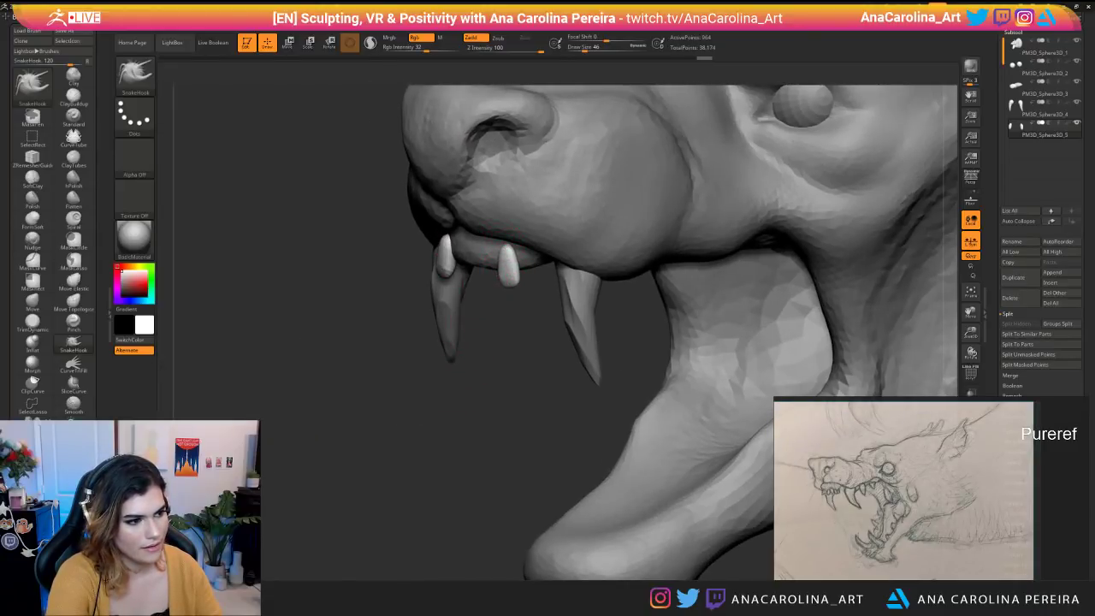
Raise the SnakeHook draw size to 51 and check the small front teeth from both sides.
{"action": "key", "text": "space"}
{"action": "left_click_drag", "start_coordinate": [518, 290], "coordinate": [520, 291]}
{"action": "right_click_drag", "start_coordinate": [508, 283], "coordinate": [564, 317]}
{"action": "right_click_drag", "start_coordinate": [650, 359], "coordinate": [666, 379], "text": "ctrl"}
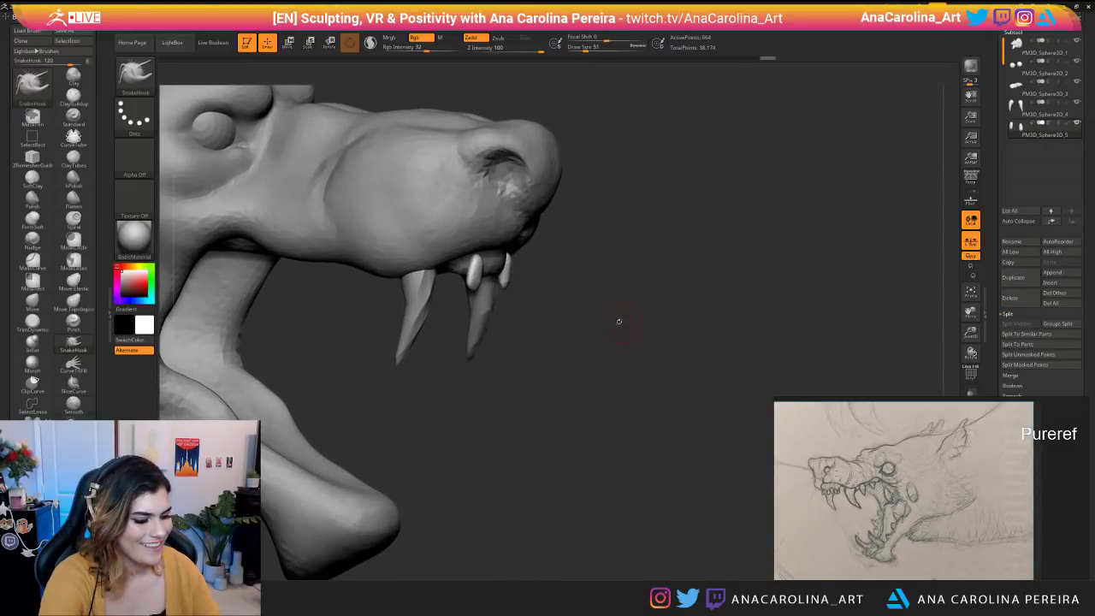
{"action": "right_click_drag", "start_coordinate": [599, 398], "coordinate": [587, 379]}
Rotate the small front teeth with the gizmo to follow the slope of the gum.
{"action": "key", "text": "w"}
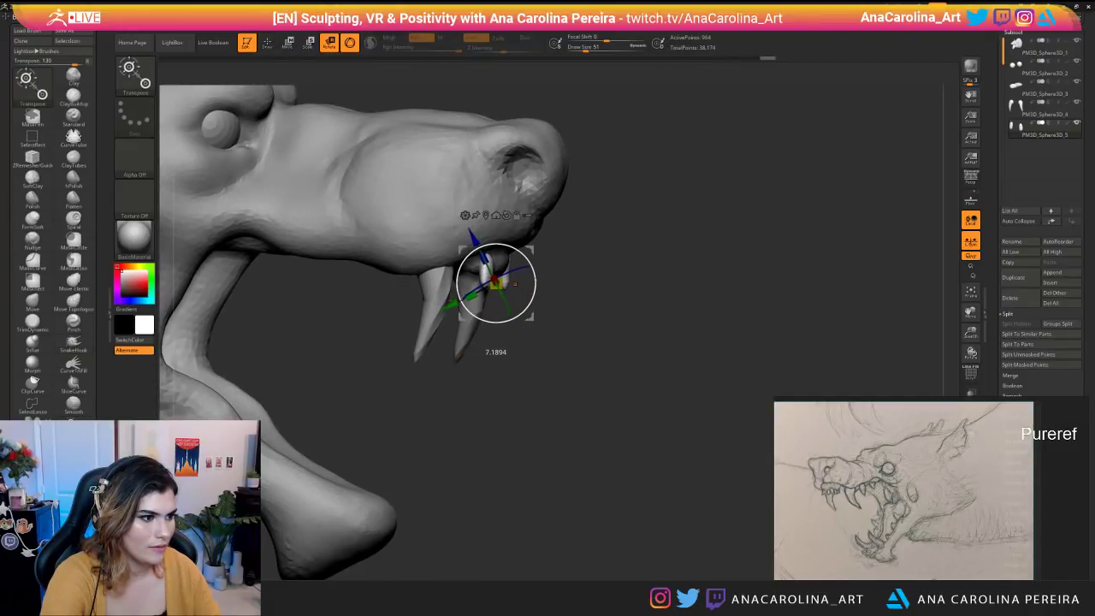
{"action": "right_click_drag", "start_coordinate": [514, 283], "coordinate": [642, 272]}
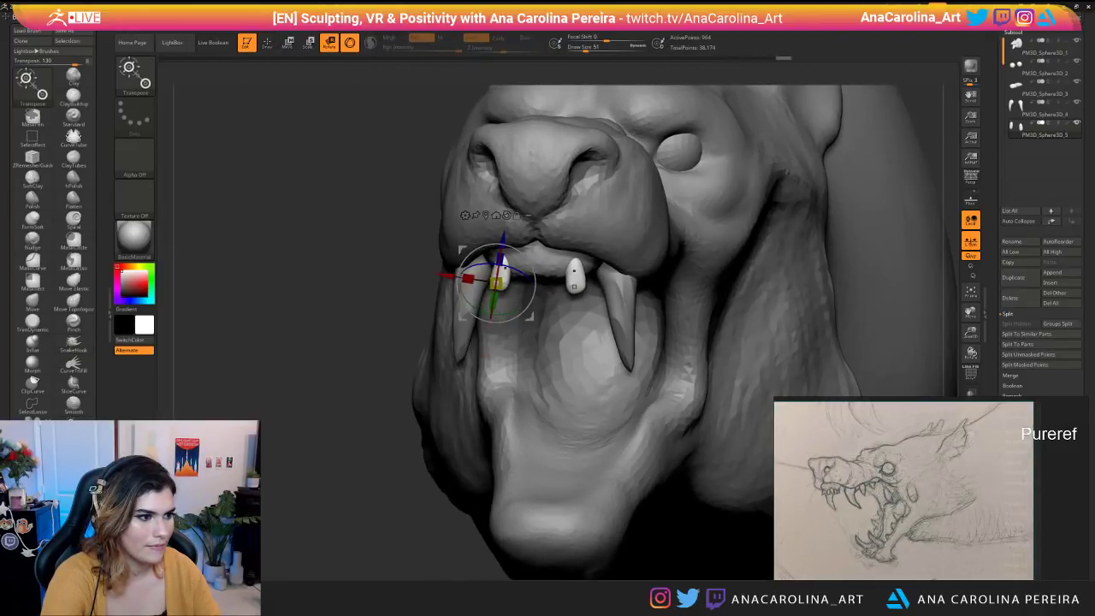
{"action": "key", "text": "f"}
{"action": "right_click_drag", "start_coordinate": [574, 286], "coordinate": [514, 282], "text": "ctrl"}
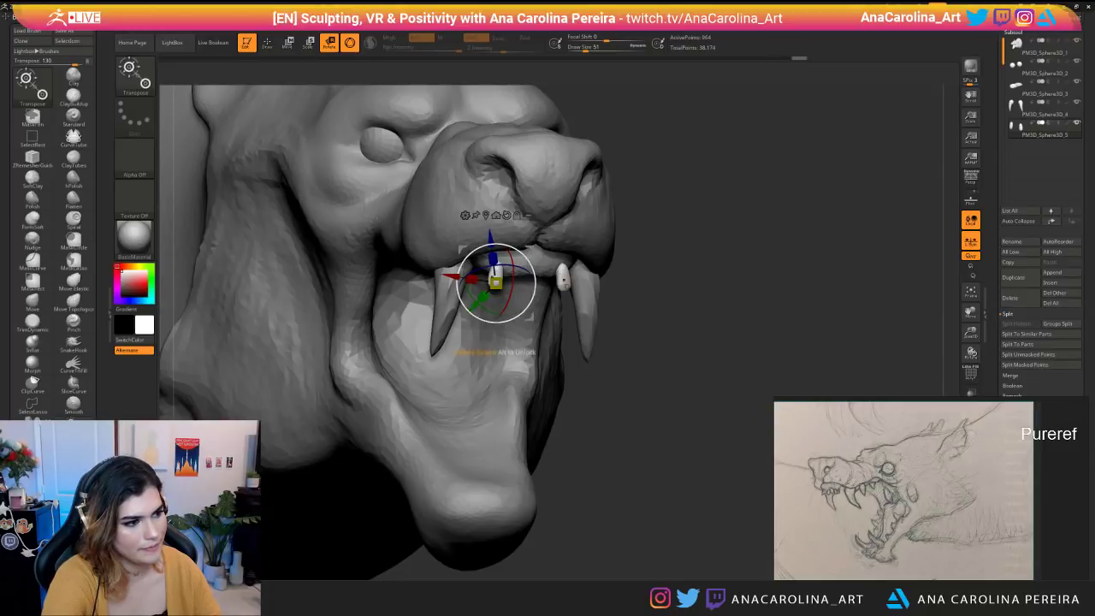
Duplicate the subtool with the pair of small front teeth and switch from the gizmo to the transpose line.
{"action": "left_click_drag", "start_coordinate": [650, 325], "coordinate": [736, 329]}
{"action": "key", "text": "w"}
{"action": "left_click_drag", "start_coordinate": [531, 318], "coordinate": [529, 316]}
{"action": "mouse_move", "coordinate": [727, 329]}
{"action": "left_mouse_down"}
{"action": "mouse_move", "coordinate": [637, 326]}
{"action": "mouse_move", "coordinate": [731, 323]}
{"action": "left_mouse_up"}
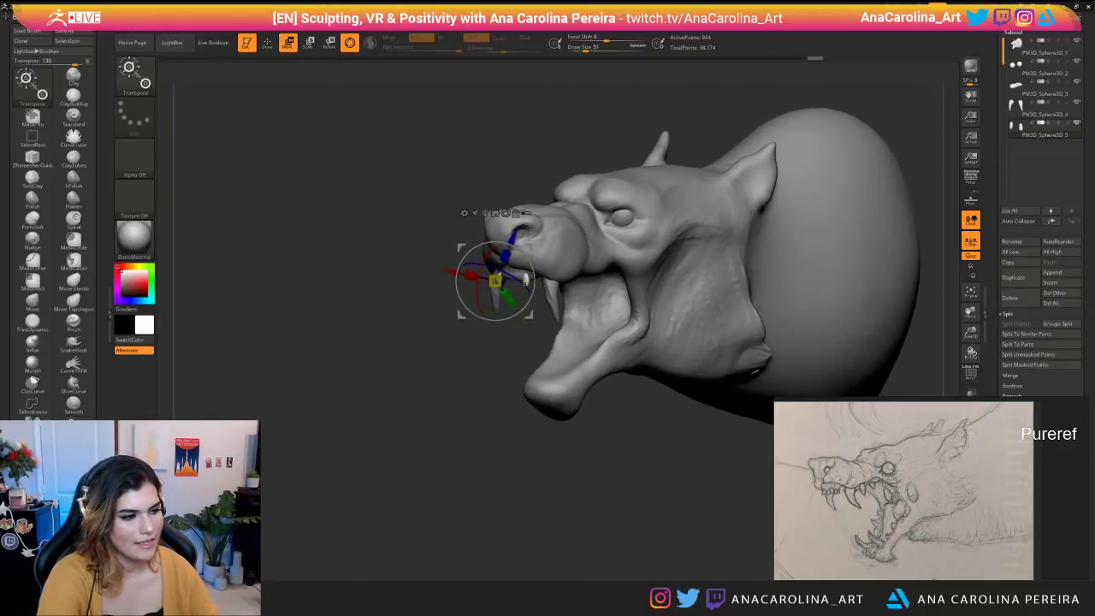
{"action": "left_click", "coordinate": [1013, 277]}
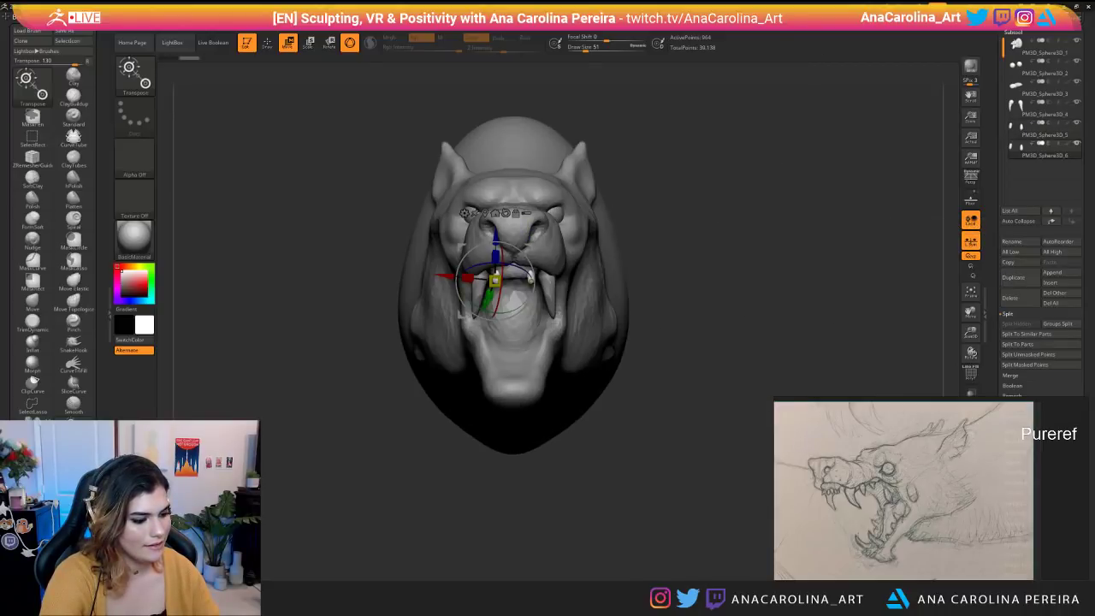
{"action": "key", "text": "y"}
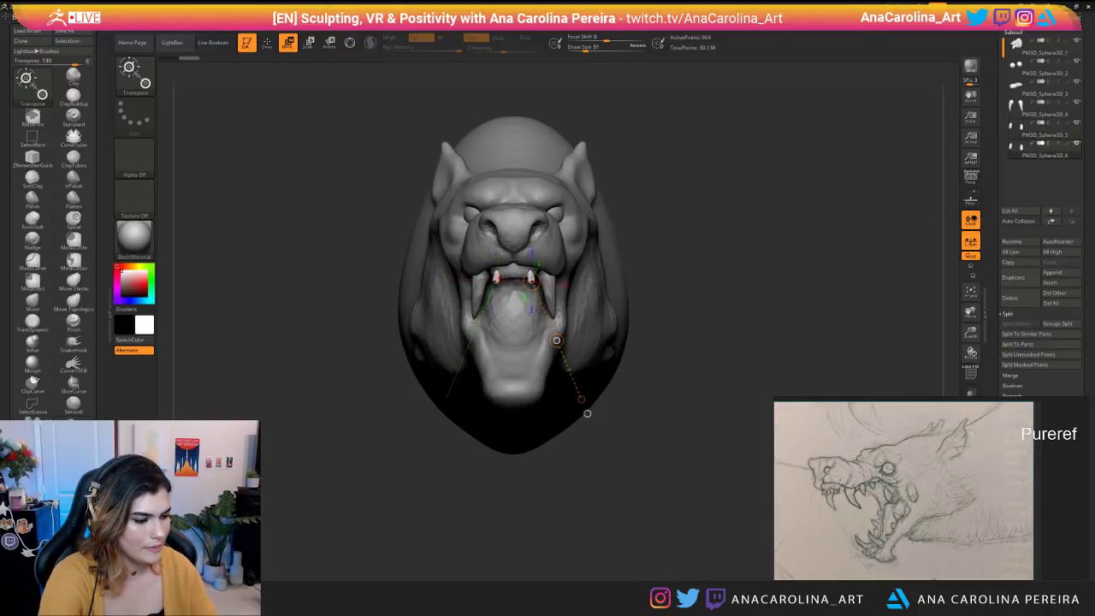
Move the duplicated teeth inward beside the first pair and rotate them with the transpose line.
{"action": "mouse_move", "coordinate": [530, 274]}
{"action": "left_mouse_down"}
{"action": "mouse_move", "coordinate": [593, 283]}
{"action": "mouse_move", "coordinate": [546, 277]}
{"action": "left_mouse_up"}
{"action": "left_click_drag", "start_coordinate": [684, 290], "coordinate": [821, 293]}
{"action": "left_click_drag", "start_coordinate": [736, 290], "coordinate": [739, 402], "text": "alt"}
{"action": "mouse_move", "coordinate": [528, 281]}
{"action": "left_mouse_down"}
{"action": "mouse_move", "coordinate": [416, 380]}
{"action": "mouse_move", "coordinate": [604, 322]}
{"action": "mouse_move", "coordinate": [535, 348]}
{"action": "mouse_move", "coordinate": [547, 231]}
{"action": "mouse_move", "coordinate": [572, 320]}
{"action": "left_mouse_up"}
{"action": "key", "text": "r"}
{"action": "left_click_drag", "start_coordinate": [569, 274], "coordinate": [578, 307]}
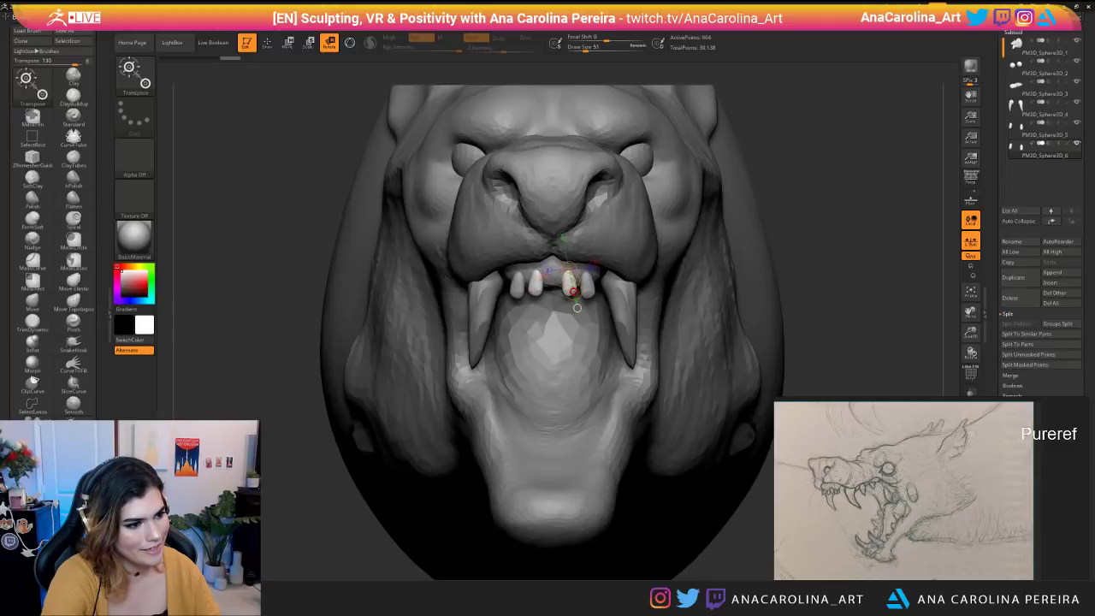
Adjust the depth and placement of the inner pair of teeth against the upper gum from the side.
{"action": "key", "text": "w"}
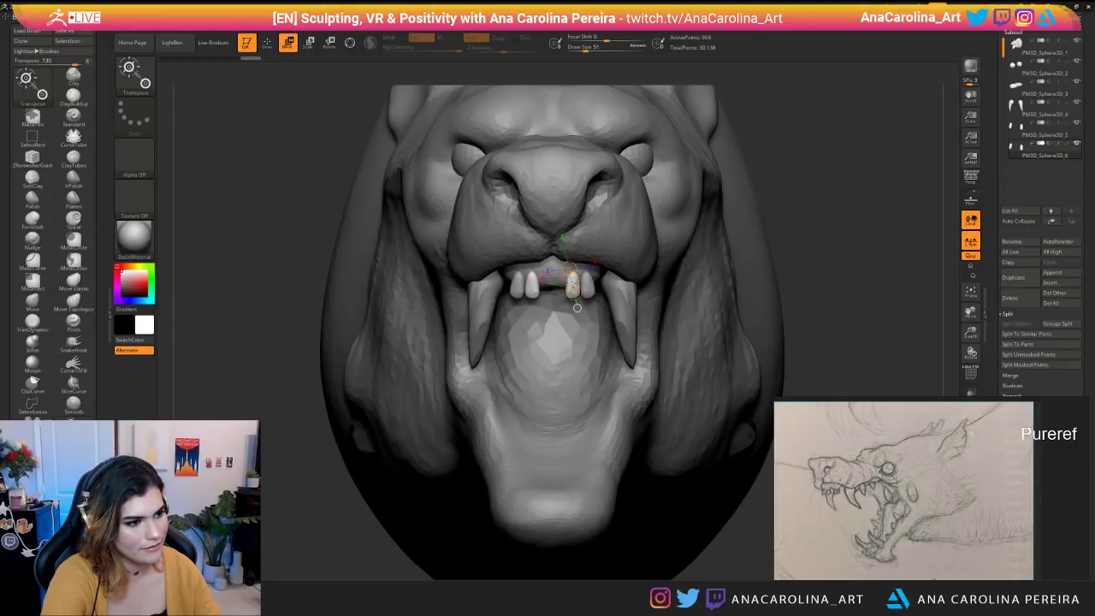
{"action": "right_click_drag", "start_coordinate": [577, 307], "coordinate": [564, 307]}
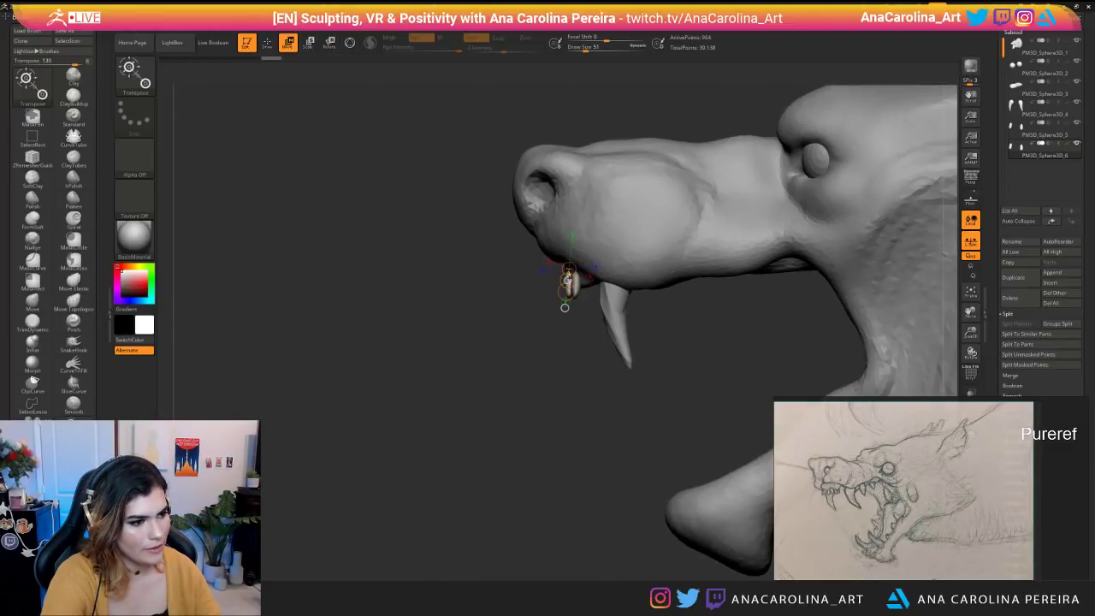
{"action": "key", "text": "r"}
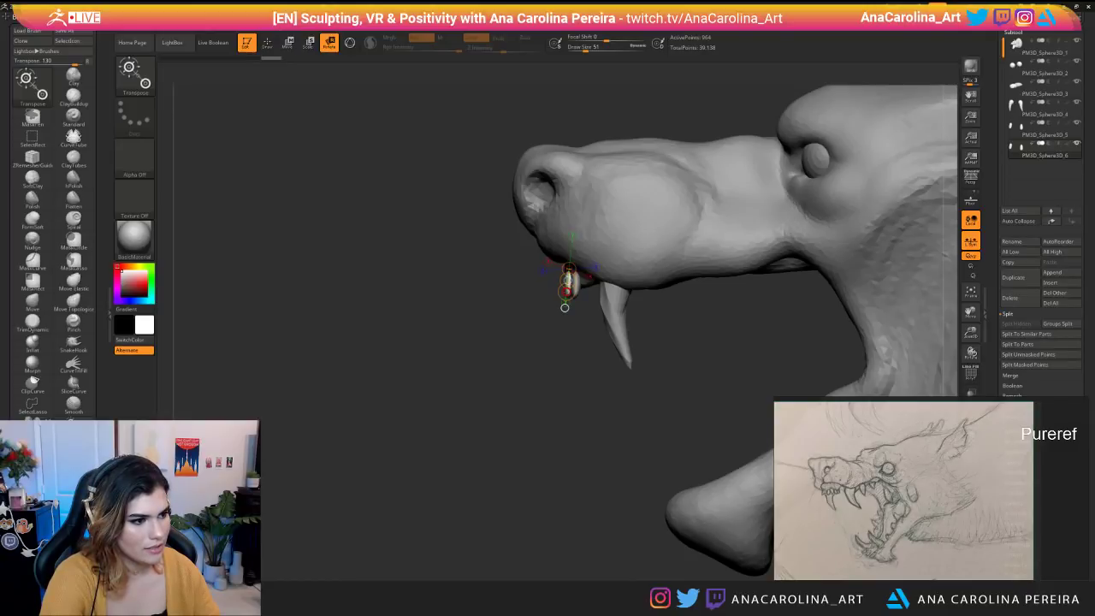
{"action": "key", "text": "w"}
{"action": "left_click_drag", "start_coordinate": [558, 287], "coordinate": [631, 304]}
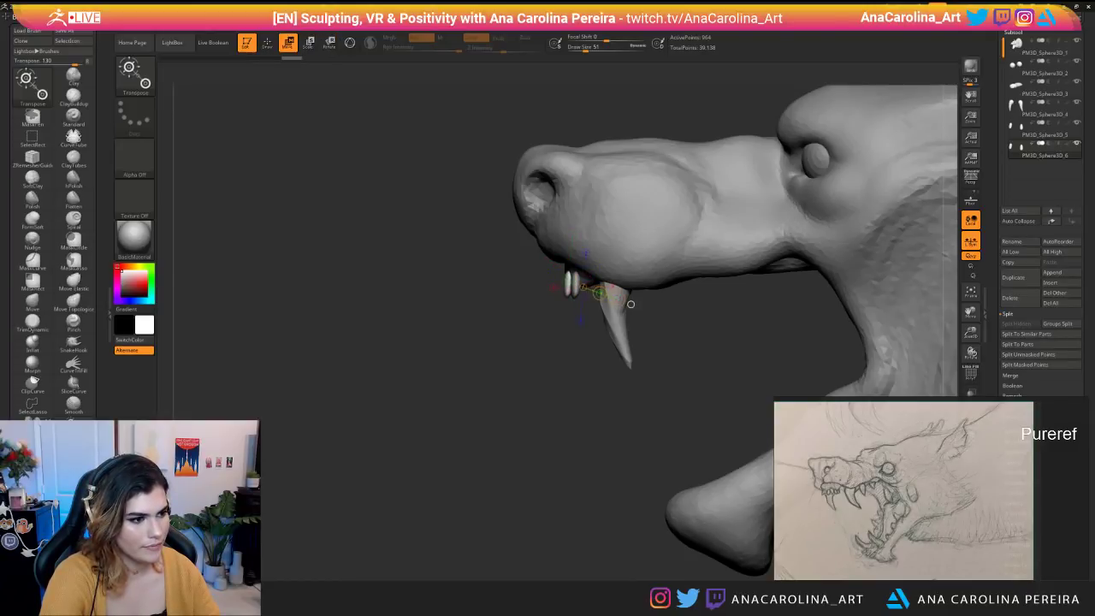
{"action": "left_click_drag", "start_coordinate": [552, 275], "coordinate": [616, 319]}
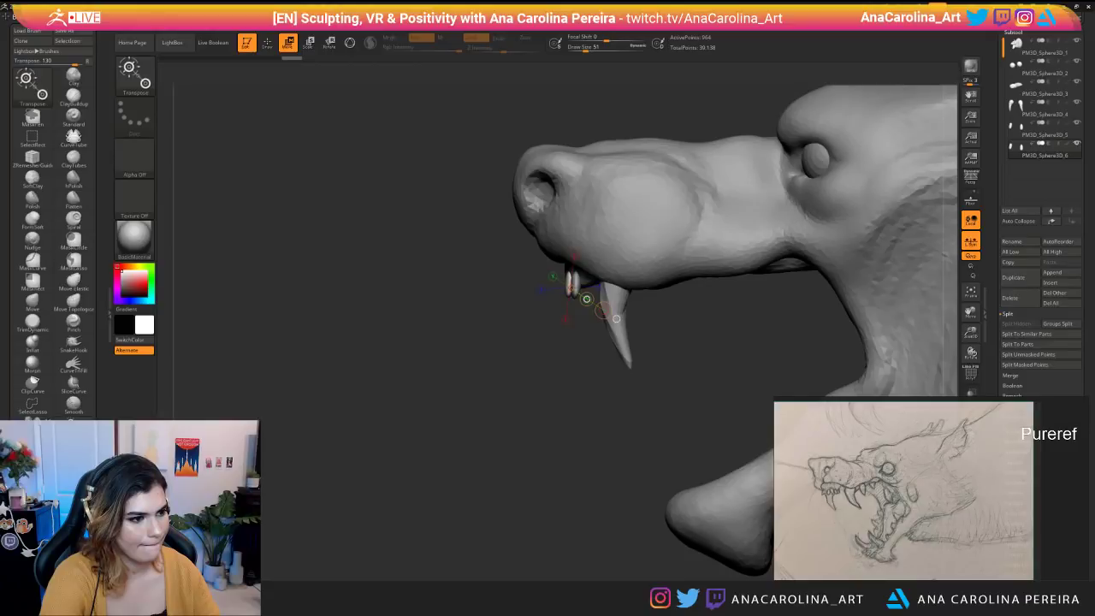
Duplicate the inner pair of teeth and move the copy toward the middle of the upper gum to complete the front row.
{"action": "right_click_drag", "start_coordinate": [586, 299], "coordinate": [631, 307]}
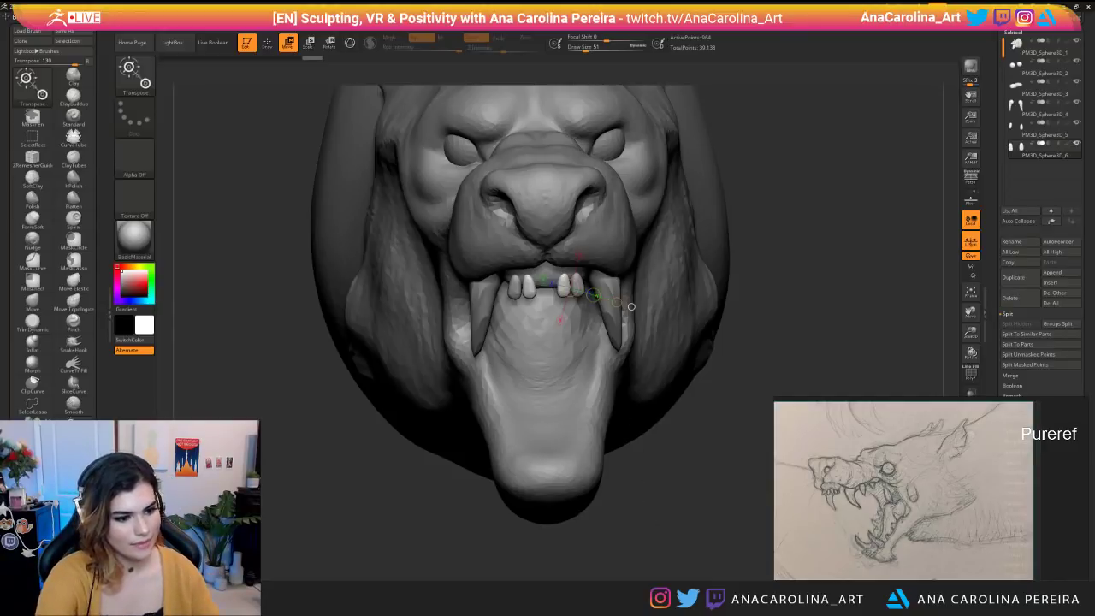
{"action": "left_click_drag", "start_coordinate": [633, 543], "coordinate": [821, 428]}
{"action": "left_click_drag", "start_coordinate": [579, 306], "coordinate": [497, 428]}
{"action": "left_click_drag", "start_coordinate": [564, 283], "coordinate": [523, 304], "text": "alt"}
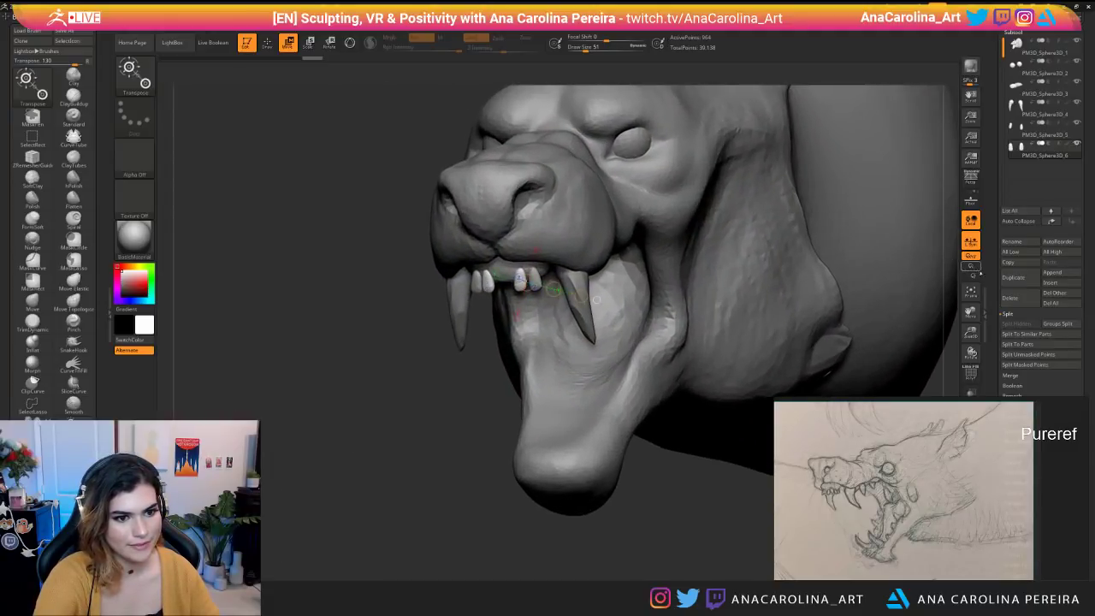
{"action": "left_click", "coordinate": [1014, 278]}
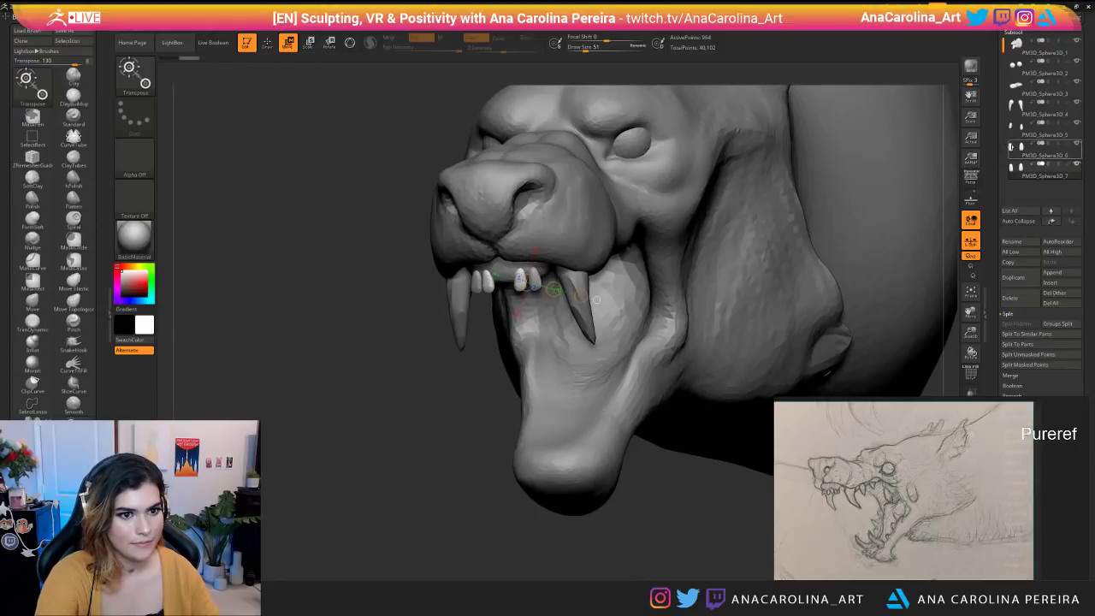
{"action": "left_click_drag", "start_coordinate": [554, 289], "coordinate": [581, 308]}
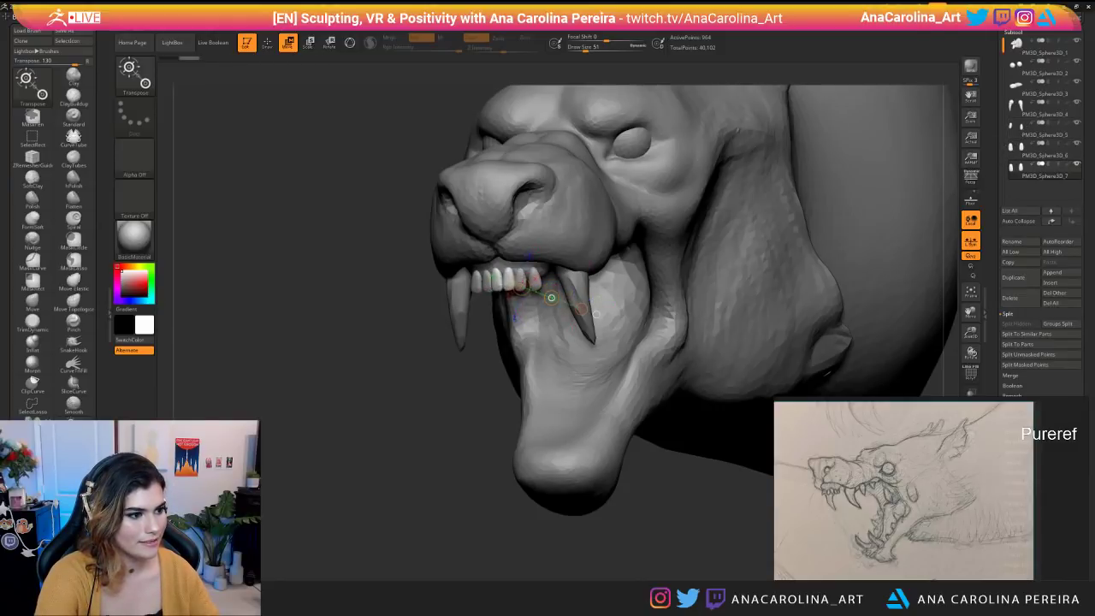
Undo the last tooth adjustment and realign the innermost pair of teeth with the gum's curve from below.
{"action": "left_click_drag", "start_coordinate": [389, 321], "coordinate": [576, 321]}
{"action": "key", "text": "ctrl+z"}
{"action": "key", "text": "ctrl+z"}
{"action": "key", "text": "ctrl+shift+z"}
{"action": "mouse_move", "coordinate": [576, 321]}
{"action": "left_mouse_down"}
{"action": "mouse_move", "coordinate": [571, 282]}
{"action": "mouse_move", "coordinate": [568, 308]}
{"action": "left_mouse_up"}
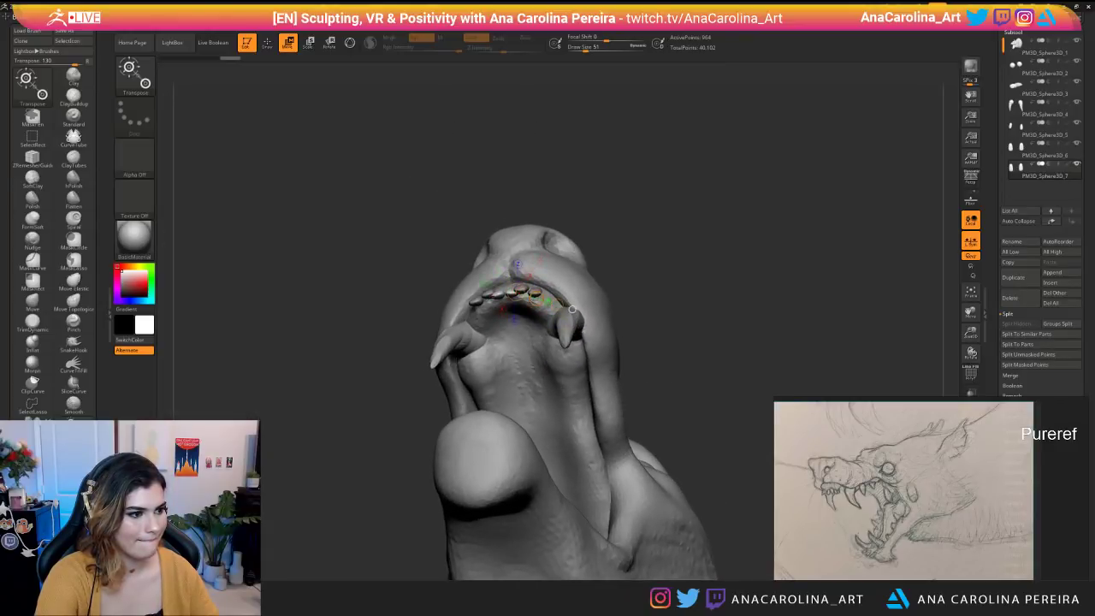
Position, rotate and scale the selected pair of upper incisors to fit the front tooth row.
{"action": "left_click_drag", "start_coordinate": [571, 309], "coordinate": [562, 262]}
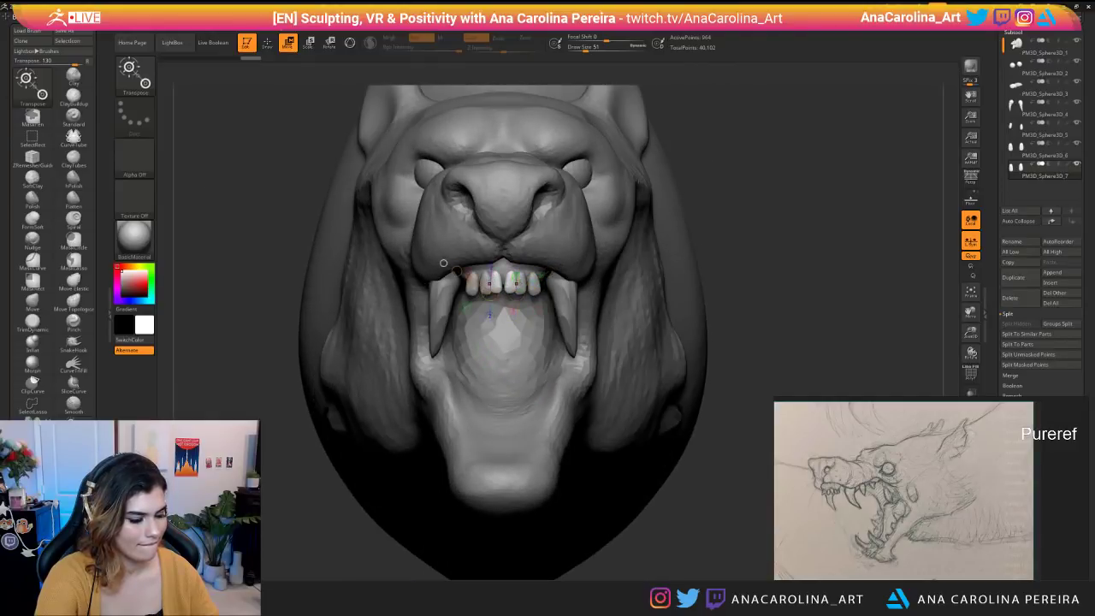
{"action": "key", "text": "r"}
{"action": "left_click_drag", "start_coordinate": [517, 264], "coordinate": [511, 308]}
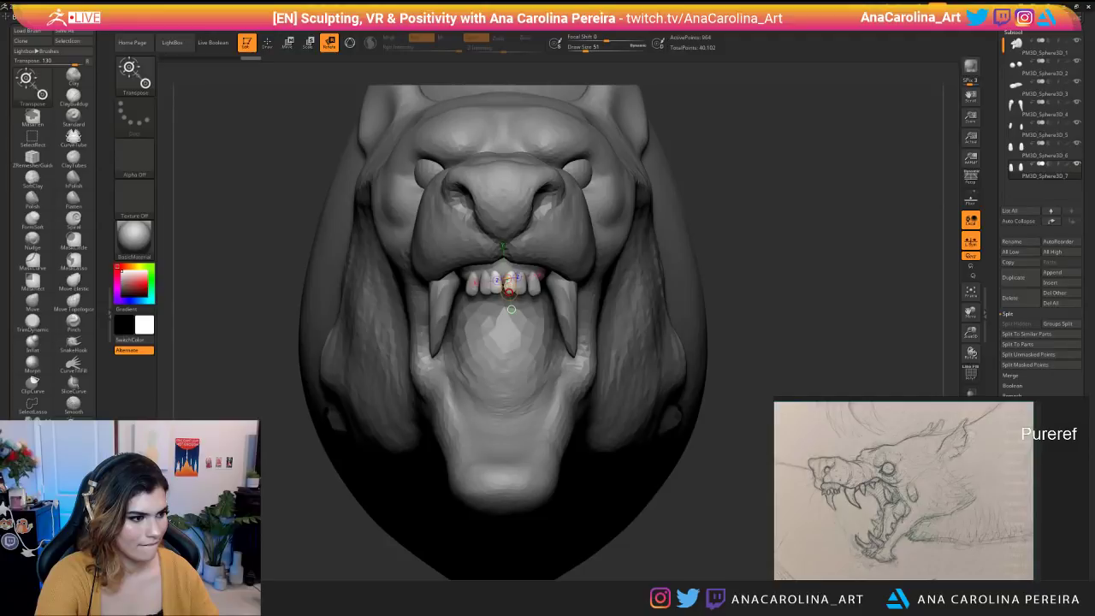
{"action": "key", "text": "w"}
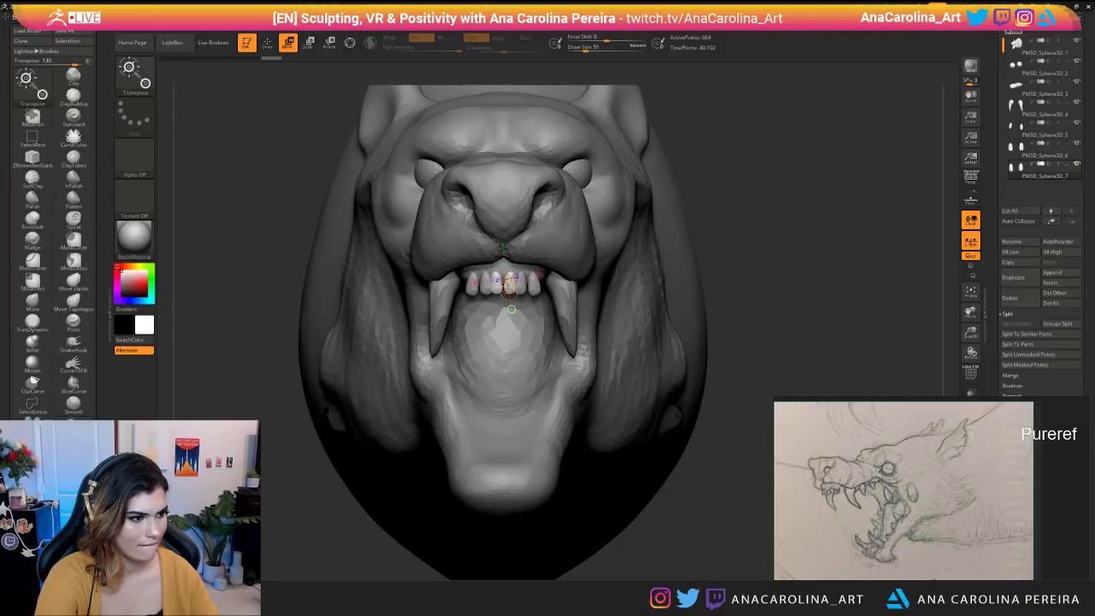
{"action": "key", "text": "e"}
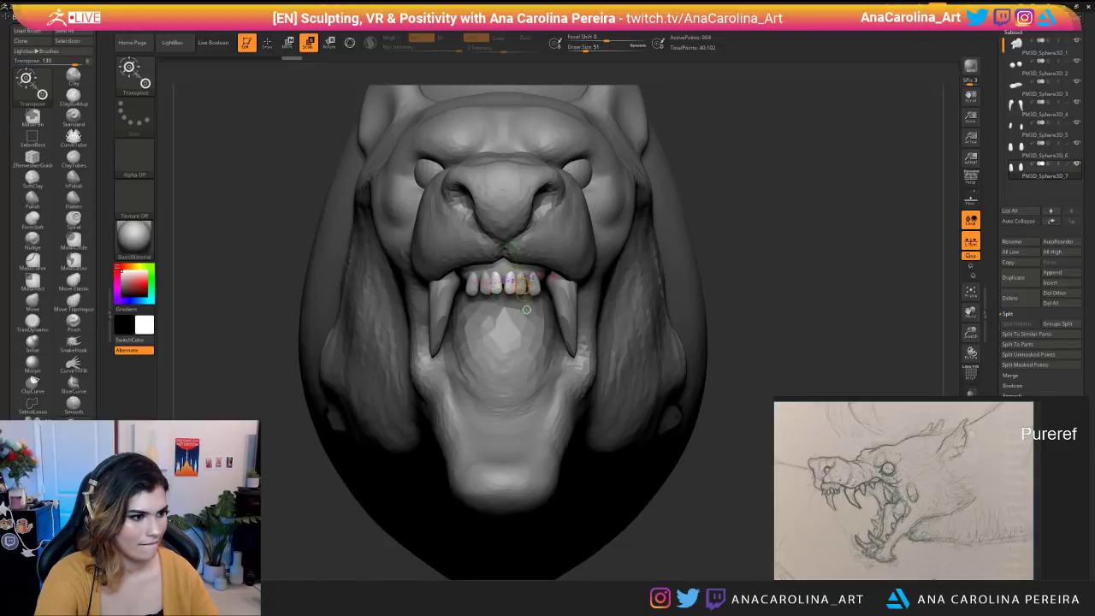
{"action": "left_click_drag", "start_coordinate": [568, 284], "coordinate": [640, 285]}
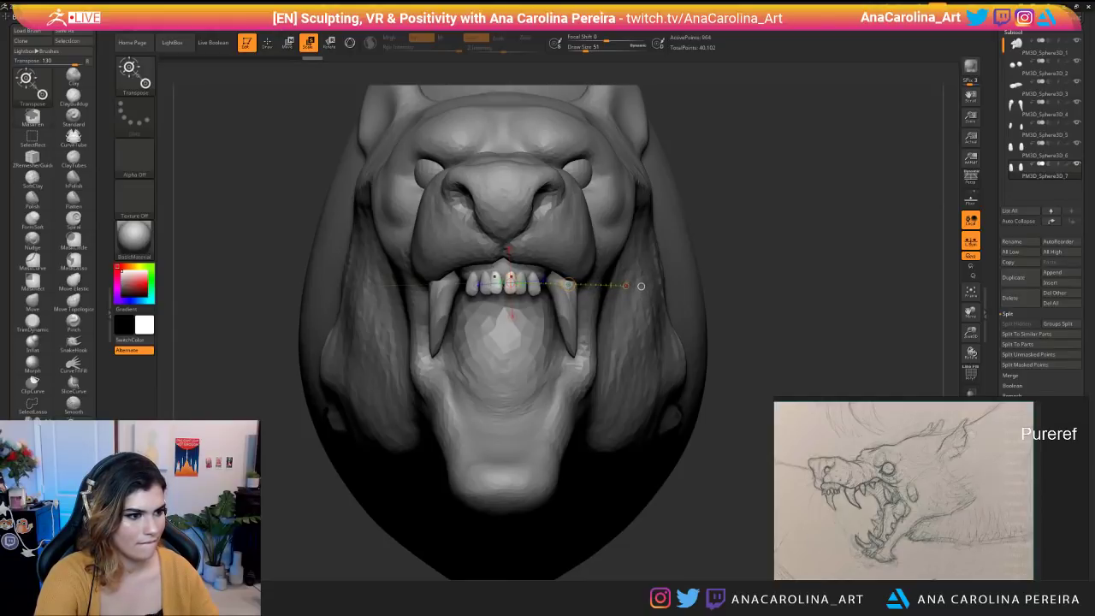
{"action": "left_click_drag", "start_coordinate": [709, 268], "coordinate": [531, 274]}
{"action": "right_click_drag", "start_coordinate": [526, 313], "coordinate": [547, 359], "text": "ctrl"}
{"action": "right_click_drag", "start_coordinate": [547, 273], "coordinate": [547, 359], "text": "ctrl"}
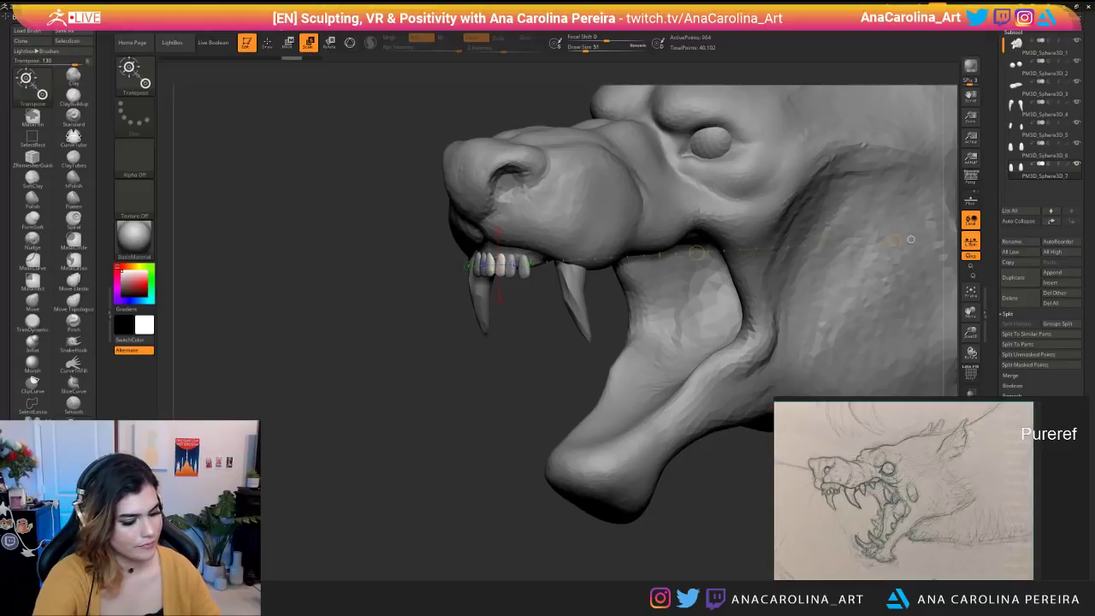
Reshape the selected upper incisor pair with the SnakeHook brush, adjusting the brush size to the teeth.
{"action": "key", "text": "b"}
{"action": "key", "text": "s"}
{"action": "key", "text": "h"}
{"action": "key", "text": "space"}
{"action": "left_click_drag", "start_coordinate": [522, 294], "coordinate": [530, 295]}
{"action": "right_click_drag", "start_coordinate": [530, 305], "coordinate": [520, 345], "text": "ctrl"}
{"action": "key", "text": "space"}
{"action": "left_click_drag", "start_coordinate": [523, 295], "coordinate": [506, 295]}
{"action": "right_click_drag", "start_coordinate": [389, 286], "coordinate": [717, 200]}
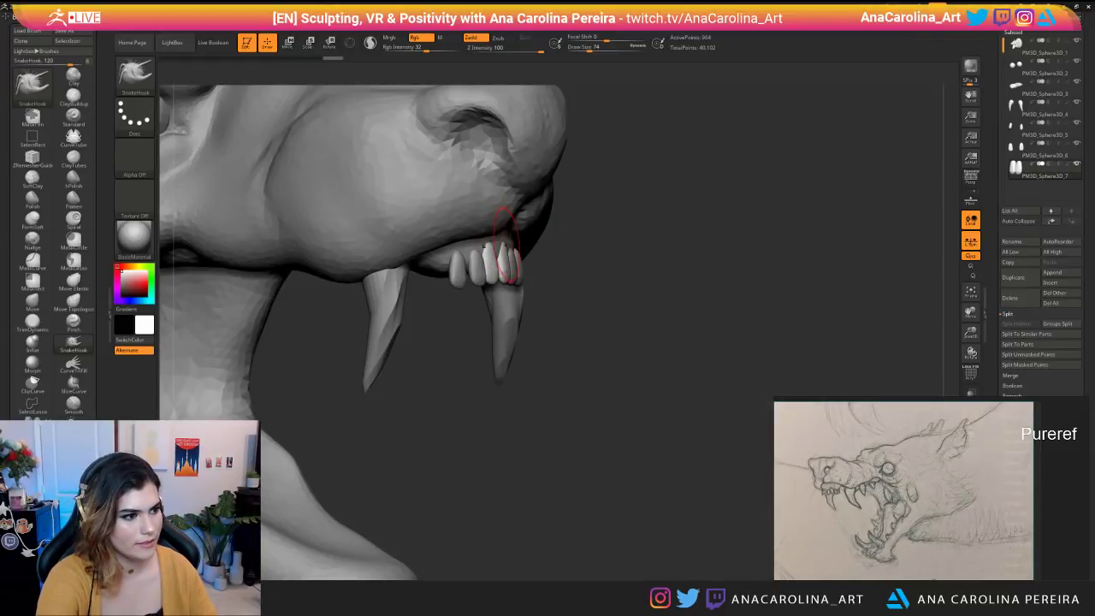
Pull the middle pair of upper incisors into shape with SnakeHook so they follow the gum curve.
{"action": "left_click", "coordinate": [1013, 277]}
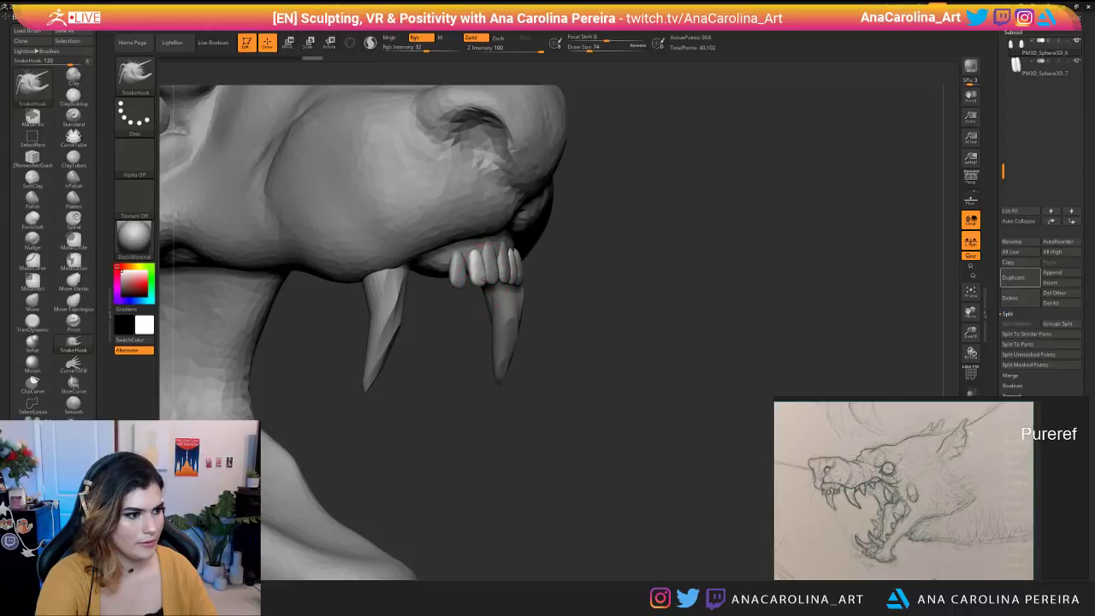
{"action": "left_click_drag", "start_coordinate": [479, 267], "coordinate": [503, 278]}
{"action": "right_click_drag", "start_coordinate": [748, 355], "coordinate": [569, 314]}
{"action": "left_click_drag", "start_coordinate": [532, 281], "coordinate": [536, 287]}
{"action": "right_click_drag", "start_coordinate": [432, 300], "coordinate": [421, 428]}
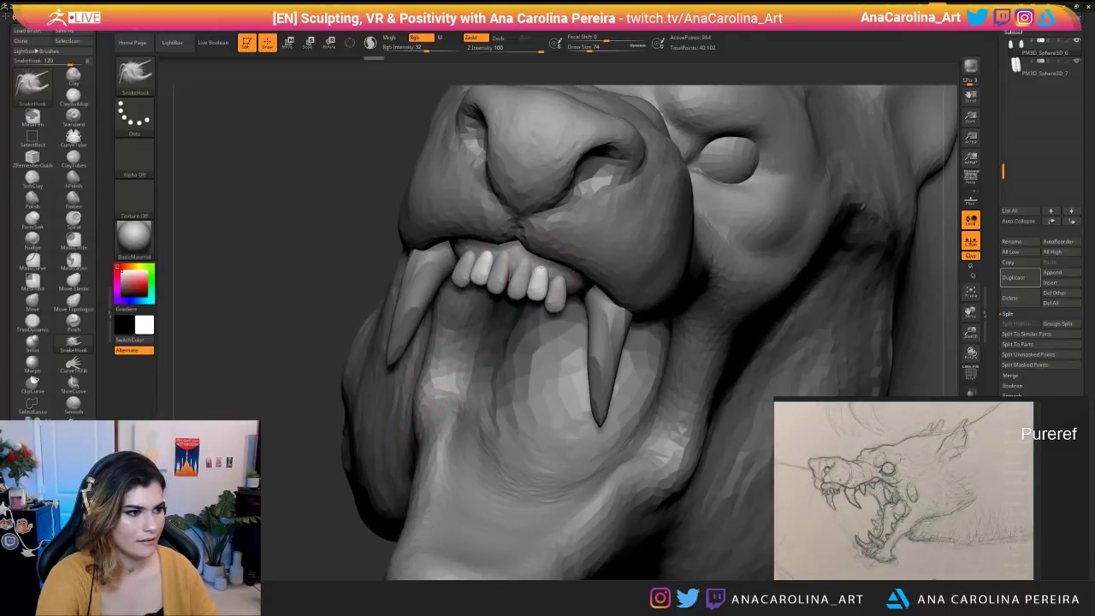
{"action": "left_click_drag", "start_coordinate": [541, 271], "coordinate": [538, 276]}
{"action": "mouse_move", "coordinate": [501, 293]}
{"action": "right_mouse_down", "text": "ctrl"}
{"action": "mouse_move", "coordinate": [479, 257]}
{"action": "mouse_move", "coordinate": [583, 298]}
{"action": "mouse_move", "coordinate": [585, 350]}
{"action": "right_mouse_up", "text": "ctrl"}
{"action": "left_click_drag", "start_coordinate": [532, 266], "coordinate": [534, 271]}
{"action": "right_click_drag", "start_coordinate": [590, 295], "coordinate": [419, 305]}
{"action": "key", "text": "space"}
{"action": "left_click_drag", "start_coordinate": [578, 294], "coordinate": [557, 298]}
{"action": "left_click", "coordinate": [547, 288], "text": "alt"}
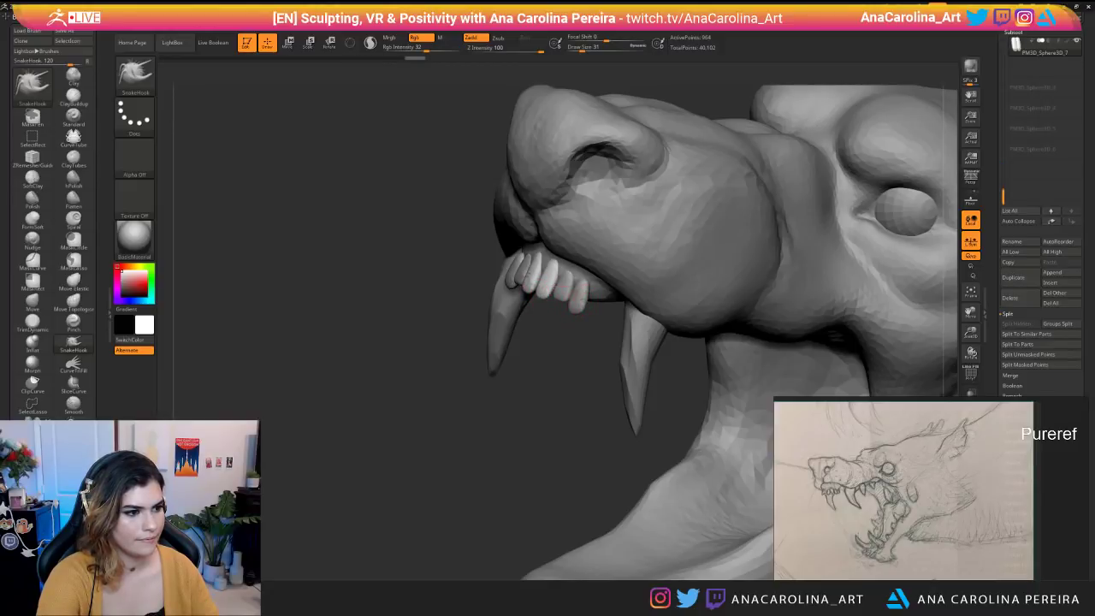
Select the outermost pair of upper incisors and adjust their shape with SnakeHook.
{"action": "left_click", "coordinate": [577, 299], "text": "alt"}
{"action": "left_click_drag", "start_coordinate": [576, 307], "coordinate": [576, 308]}
{"action": "mouse_move", "coordinate": [575, 355]}
{"action": "left_mouse_down"}
{"action": "mouse_move", "coordinate": [550, 371]}
{"action": "mouse_move", "coordinate": [589, 359]}
{"action": "left_mouse_up"}
{"action": "key", "text": "space"}
{"action": "left_click_drag", "start_coordinate": [585, 296], "coordinate": [590, 297]}
{"action": "key", "text": "ctrl+z"}
{"action": "left_click_drag", "start_coordinate": [567, 339], "coordinate": [597, 322]}
Rotate the outermost incisor pair and nudge it outward toward the fangs.
{"action": "key", "text": "r"}
{"action": "left_click_drag", "start_coordinate": [538, 436], "coordinate": [506, 471]}
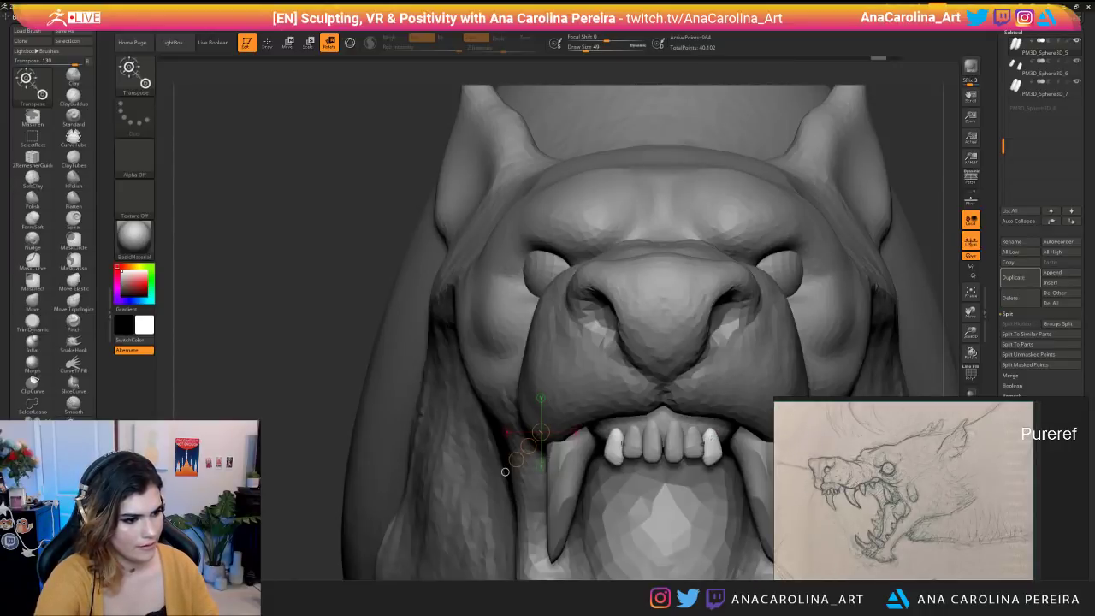
{"action": "mouse_move", "coordinate": [710, 434]}
{"action": "left_mouse_down"}
{"action": "mouse_move", "coordinate": [719, 479]}
{"action": "mouse_move", "coordinate": [710, 445]}
{"action": "left_mouse_up"}
{"action": "right_click_drag", "start_coordinate": [715, 461], "coordinate": [668, 359], "text": "alt"}
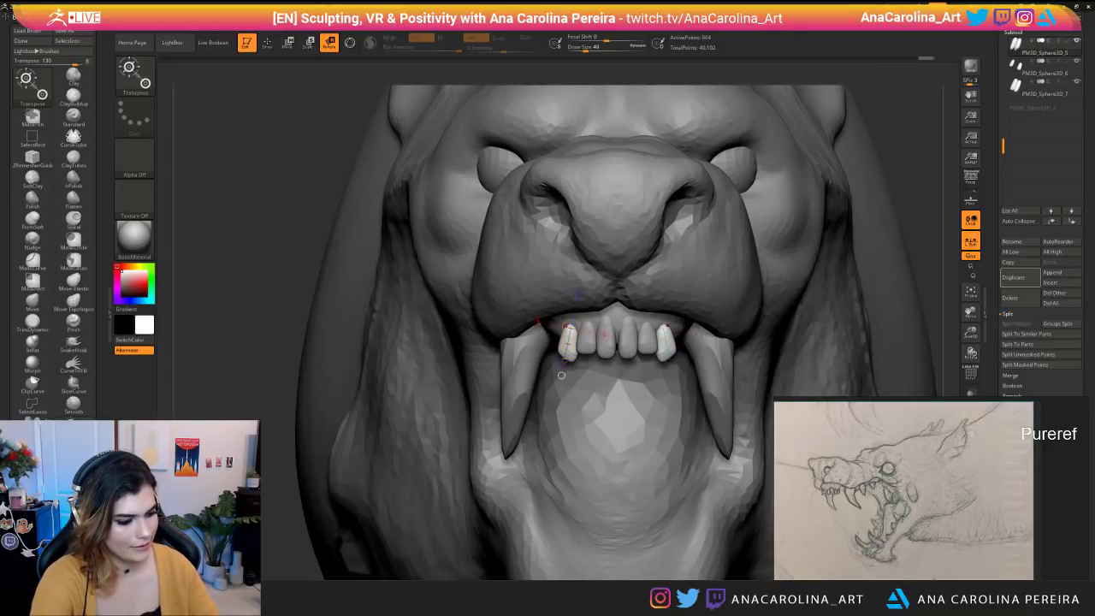
{"action": "key", "text": "y"}
{"action": "mouse_move", "coordinate": [557, 330]}
{"action": "left_mouse_down"}
{"action": "mouse_move", "coordinate": [607, 338]}
{"action": "mouse_move", "coordinate": [607, 321]}
{"action": "mouse_move", "coordinate": [609, 331]}
{"action": "left_mouse_up"}
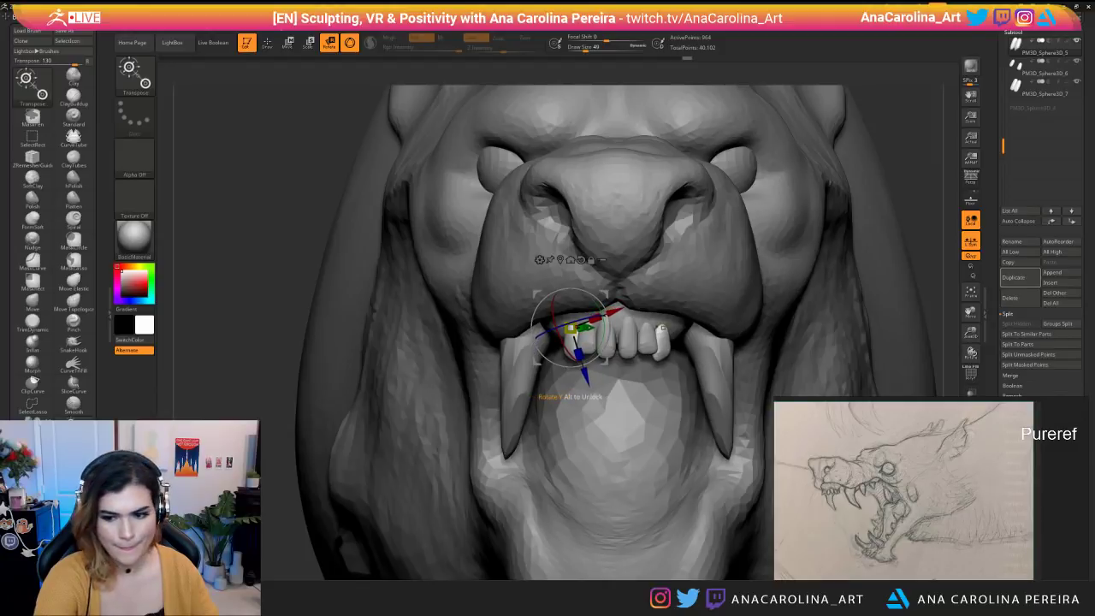
{"action": "key", "text": "w"}
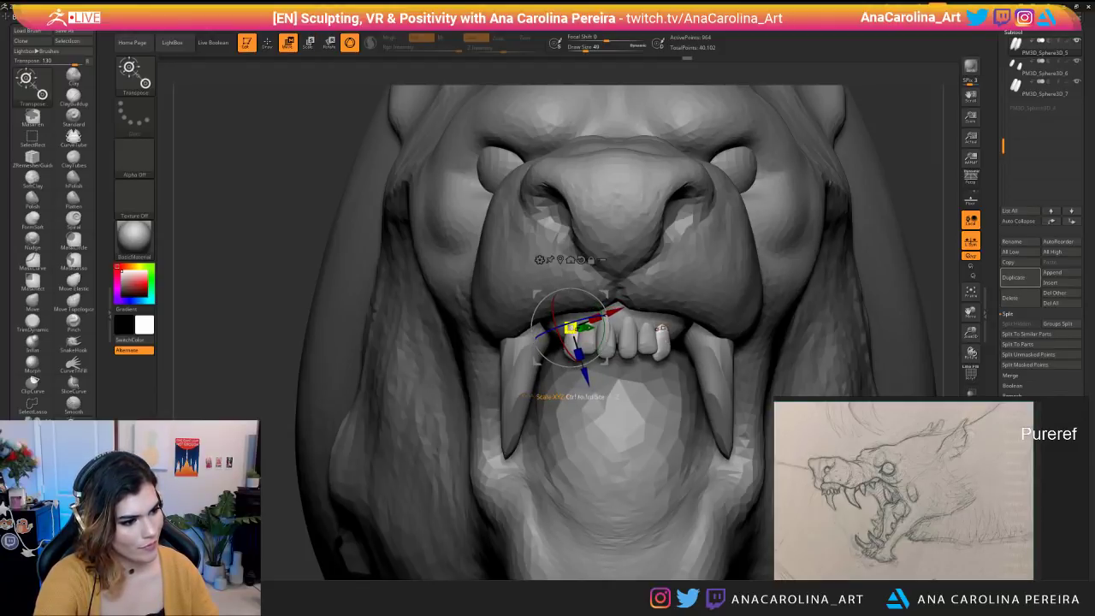
{"action": "left_click_drag", "start_coordinate": [615, 312], "coordinate": [609, 314]}
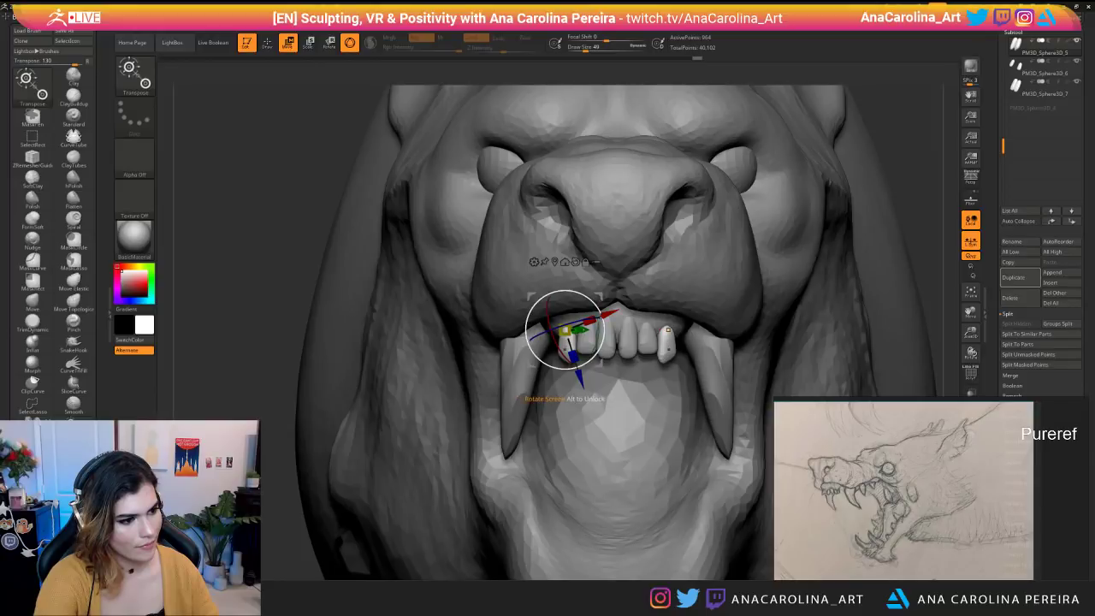
Return to the SnakeHook brush, adjust its size and refine the front of the mouth from several angles.
{"action": "right_click_drag", "start_coordinate": [478, 496], "coordinate": [341, 395], "text": "ctrl"}
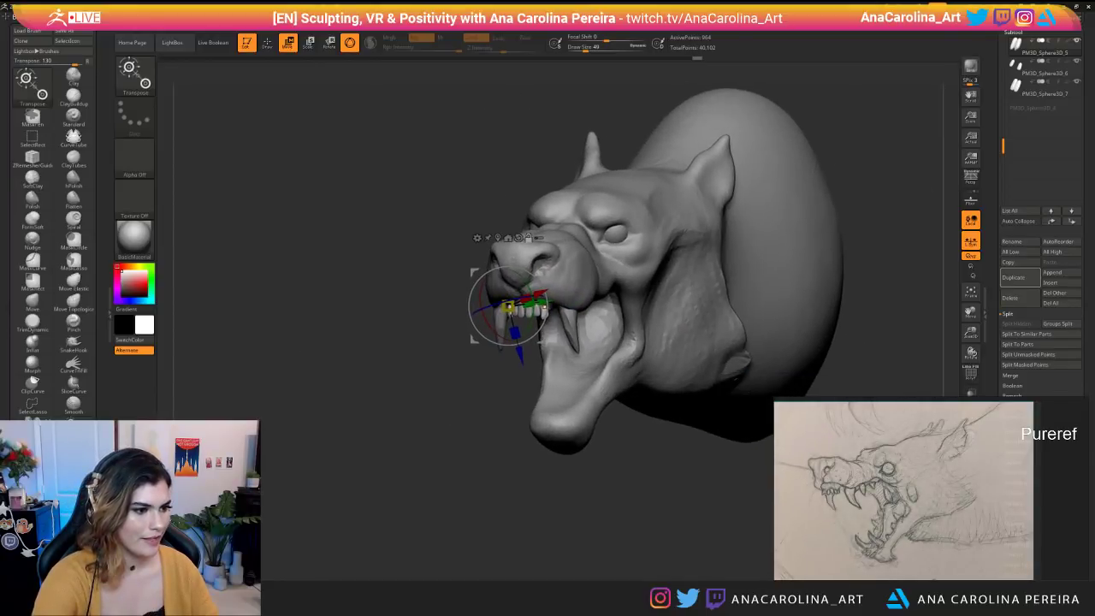
{"action": "key", "text": "b"}
{"action": "key", "text": "Escape"}
{"action": "key", "text": "b"}
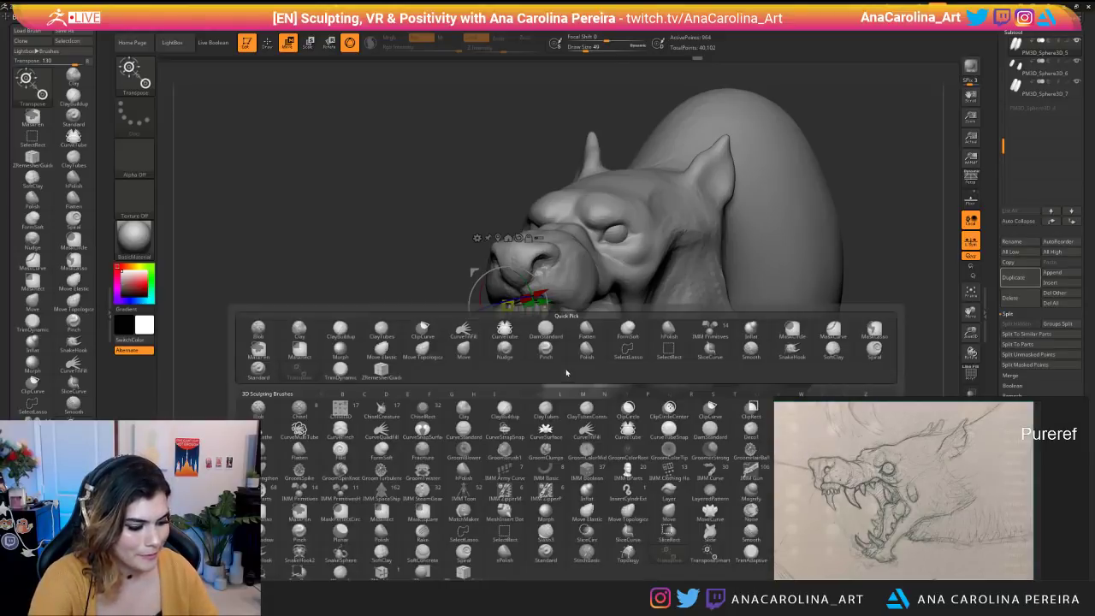
{"action": "key", "text": "s"}
{"action": "key", "text": "h"}
{"action": "right_click_drag", "start_coordinate": [521, 489], "coordinate": [655, 491]}
{"action": "key", "text": "space"}
{"action": "left_click_drag", "start_coordinate": [647, 391], "coordinate": [658, 391]}
{"action": "right_click_drag", "start_coordinate": [633, 479], "coordinate": [470, 479]}
{"action": "right_click_drag", "start_coordinate": [513, 368], "coordinate": [479, 407], "text": "ctrl"}
{"action": "right_click_drag", "start_coordinate": [633, 462], "coordinate": [564, 461]}
{"action": "key", "text": "space"}
{"action": "left_click_drag", "start_coordinate": [595, 404], "coordinate": [584, 405]}
{"action": "right_click_drag", "start_coordinate": [629, 454], "coordinate": [574, 454]}
{"action": "left_click_drag", "start_coordinate": [505, 320], "coordinate": [493, 320]}
{"action": "mouse_move", "coordinate": [514, 453]}
{"action": "right_mouse_down"}
{"action": "mouse_move", "coordinate": [603, 452]}
{"action": "mouse_move", "coordinate": [548, 445]}
{"action": "mouse_move", "coordinate": [424, 390]}
{"action": "right_mouse_up"}
{"action": "mouse_move", "coordinate": [527, 513]}
{"action": "right_mouse_down"}
{"action": "mouse_move", "coordinate": [561, 479]}
{"action": "mouse_move", "coordinate": [658, 479]}
{"action": "right_mouse_up"}
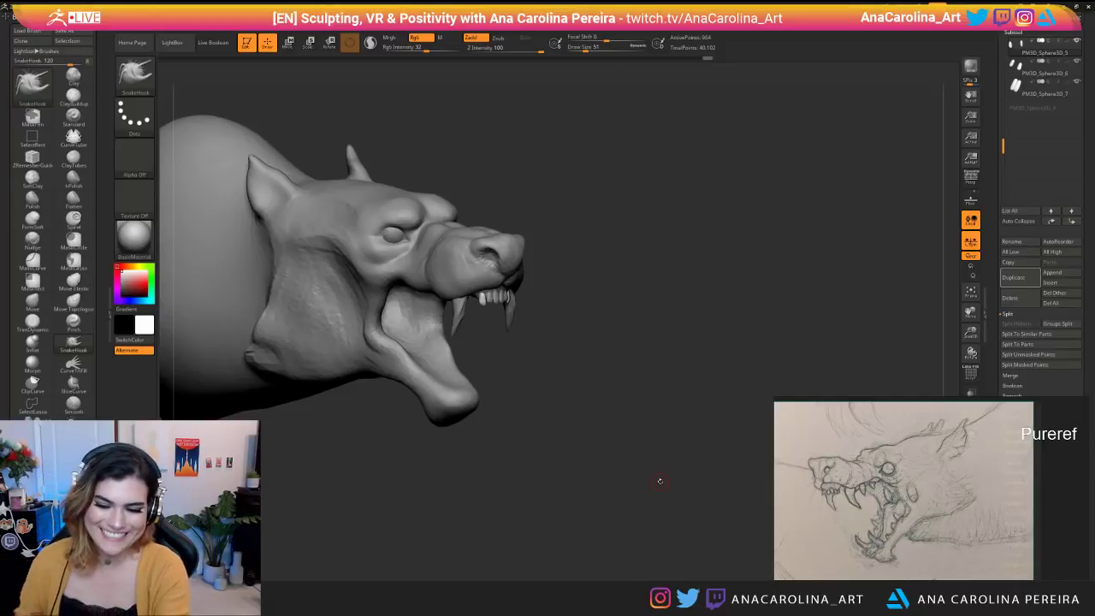
Duplicate the upper fang pair and move the copy behind the original fangs along the upper jaw.
{"action": "left_click_drag", "start_coordinate": [386, 473], "coordinate": [521, 436]}
{"action": "left_click_drag", "start_coordinate": [428, 496], "coordinate": [476, 537]}
{"action": "mouse_move", "coordinate": [547, 528]}
{"action": "left_mouse_down"}
{"action": "mouse_move", "coordinate": [453, 513]}
{"action": "mouse_move", "coordinate": [460, 573]}
{"action": "left_mouse_up"}
{"action": "left_click", "coordinate": [551, 304], "text": "alt"}
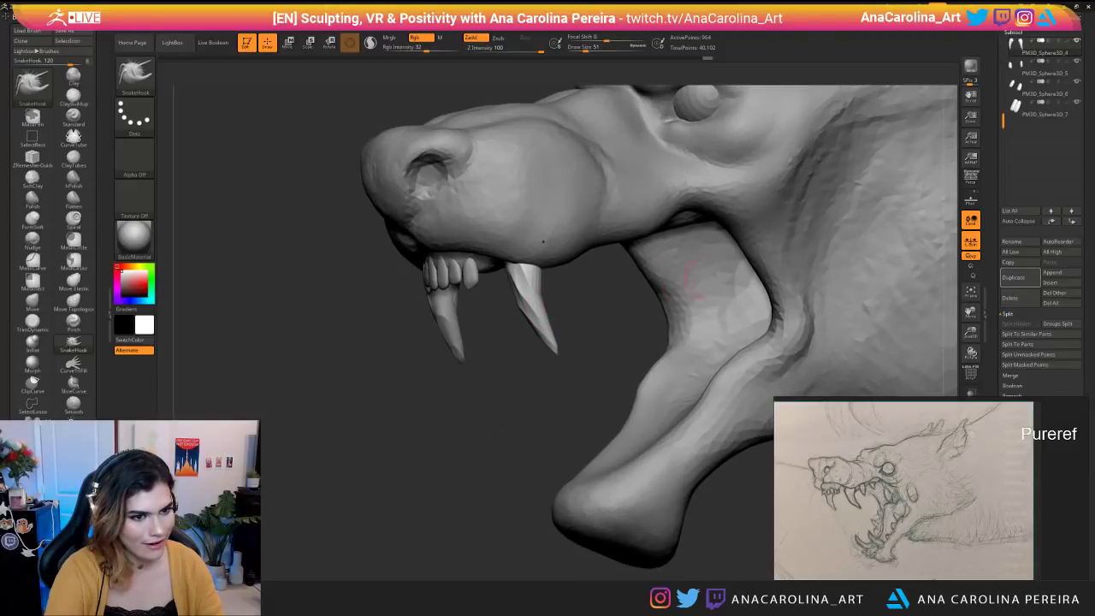
{"action": "left_click", "coordinate": [1013, 277]}
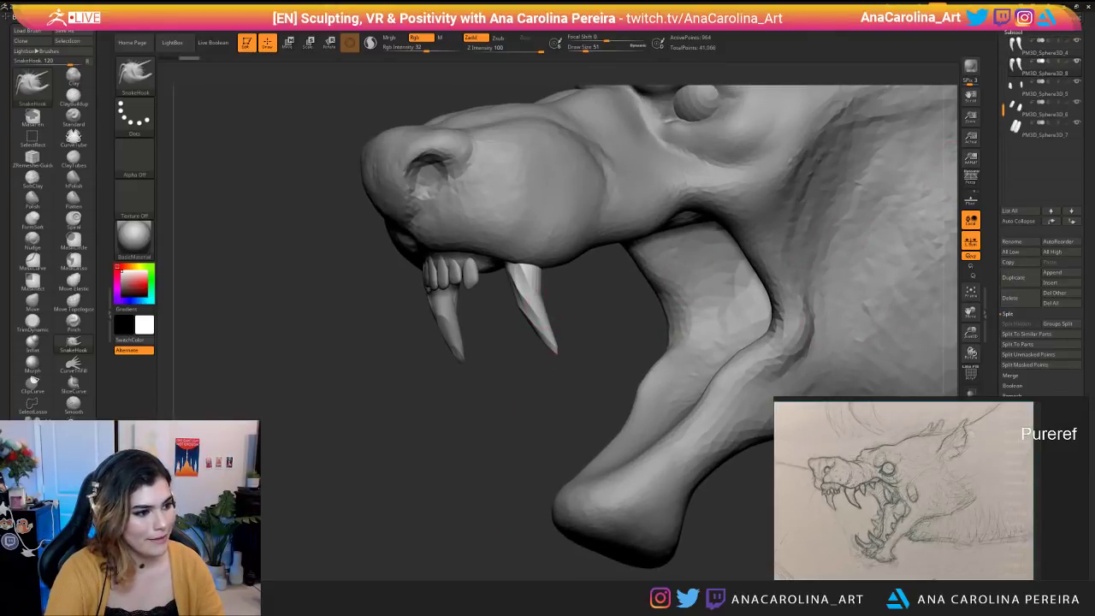
{"action": "left_click_drag", "start_coordinate": [476, 439], "coordinate": [447, 430]}
{"action": "key", "text": "w"}
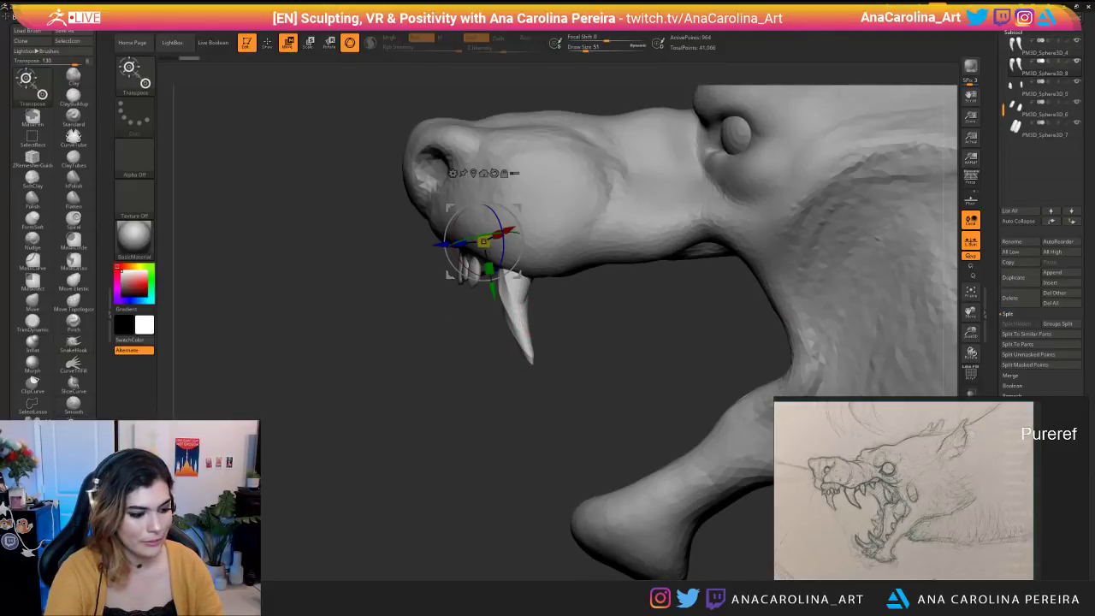
{"action": "key", "text": "y"}
{"action": "mouse_move", "coordinate": [521, 304]}
{"action": "left_mouse_down"}
{"action": "mouse_move", "coordinate": [608, 303]}
{"action": "mouse_move", "coordinate": [600, 310]}
{"action": "left_mouse_up"}
{"action": "left_click_drag", "start_coordinate": [637, 363], "coordinate": [753, 368]}
{"action": "left_click_drag", "start_coordinate": [650, 363], "coordinate": [568, 359]}
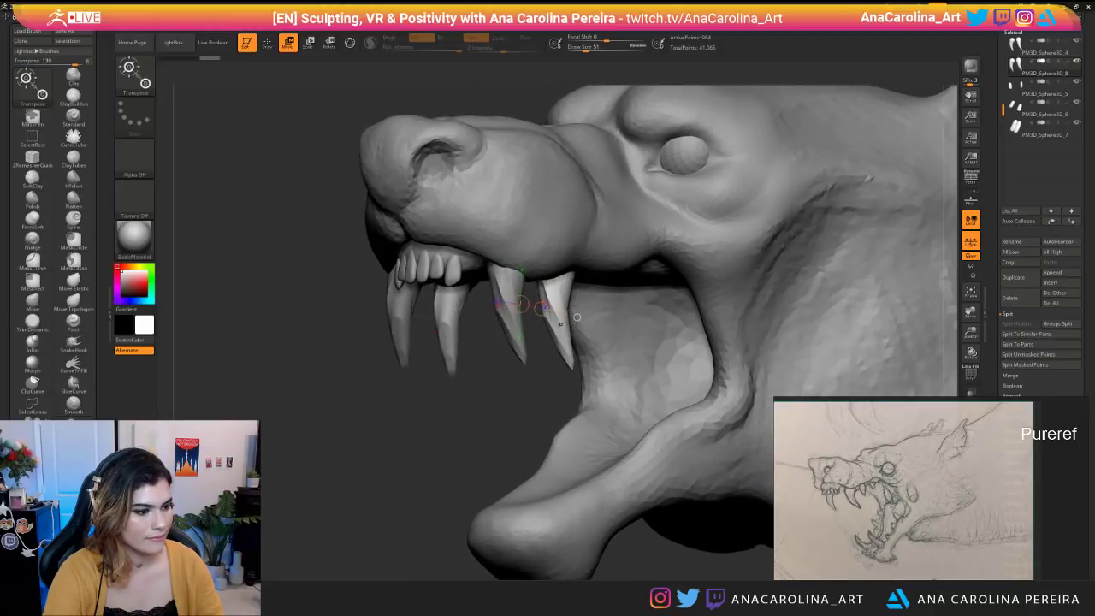
Rotate and rescale the duplicated fang pair from its root at the gumline.
{"action": "key", "text": "r"}
{"action": "left_click_drag", "start_coordinate": [556, 316], "coordinate": [556, 314]}
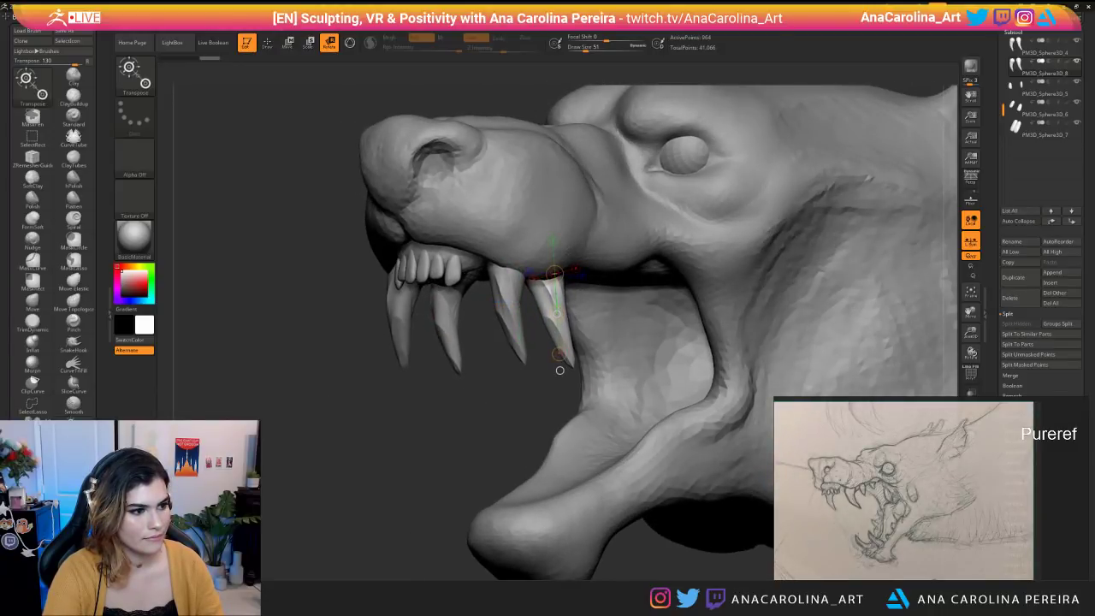
{"action": "left_click_drag", "start_coordinate": [559, 370], "coordinate": [578, 367]}
{"action": "key", "text": "e"}
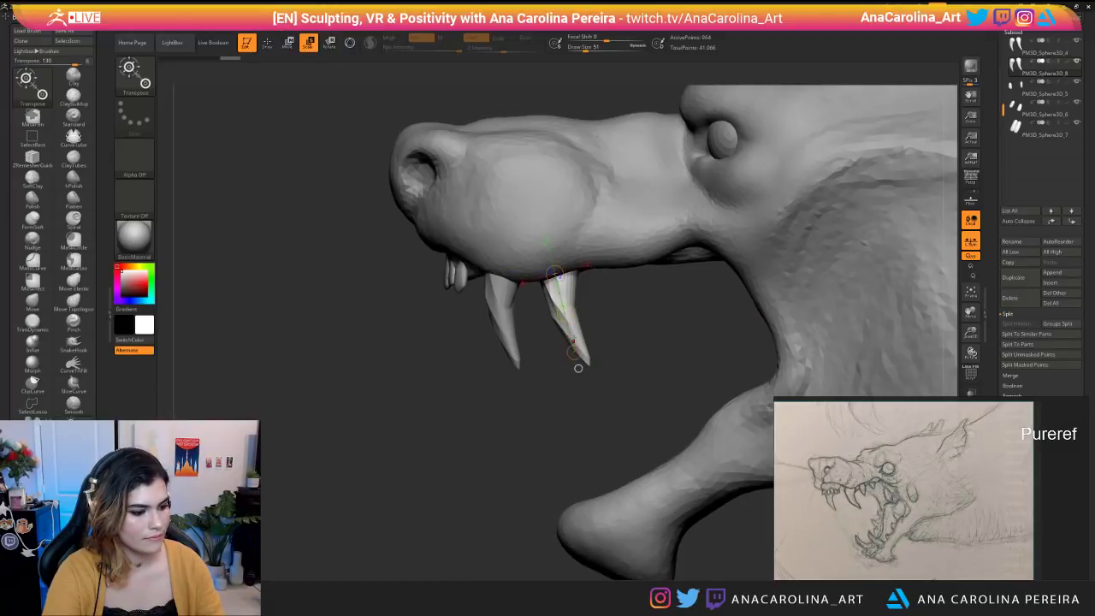
{"action": "key", "text": "y"}
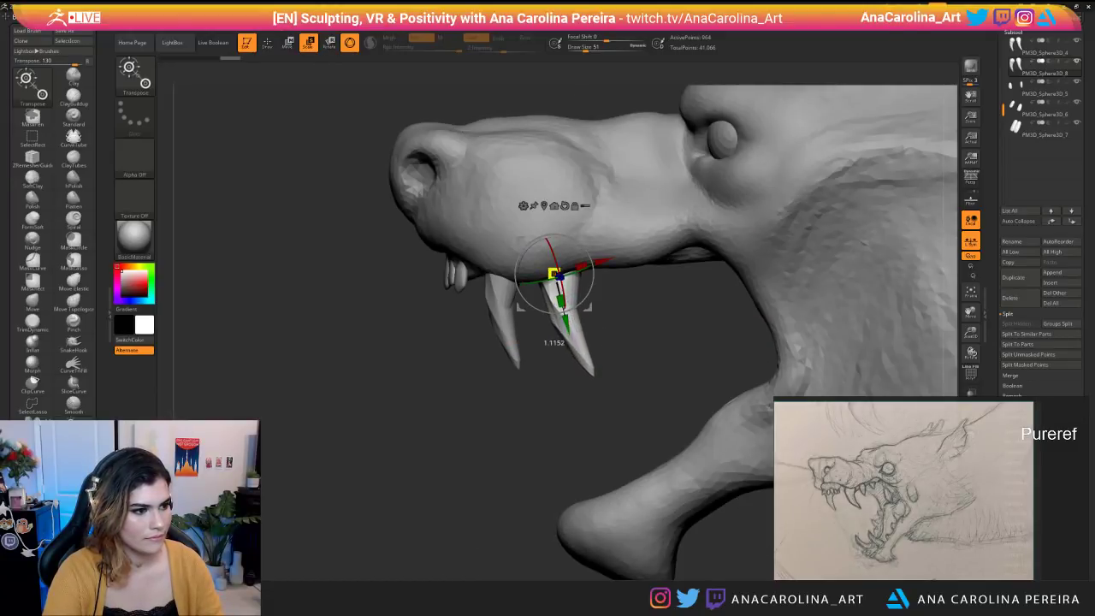
{"action": "left_click_drag", "start_coordinate": [489, 385], "coordinate": [504, 352]}
{"action": "left_click_drag", "start_coordinate": [479, 402], "coordinate": [376, 440]}
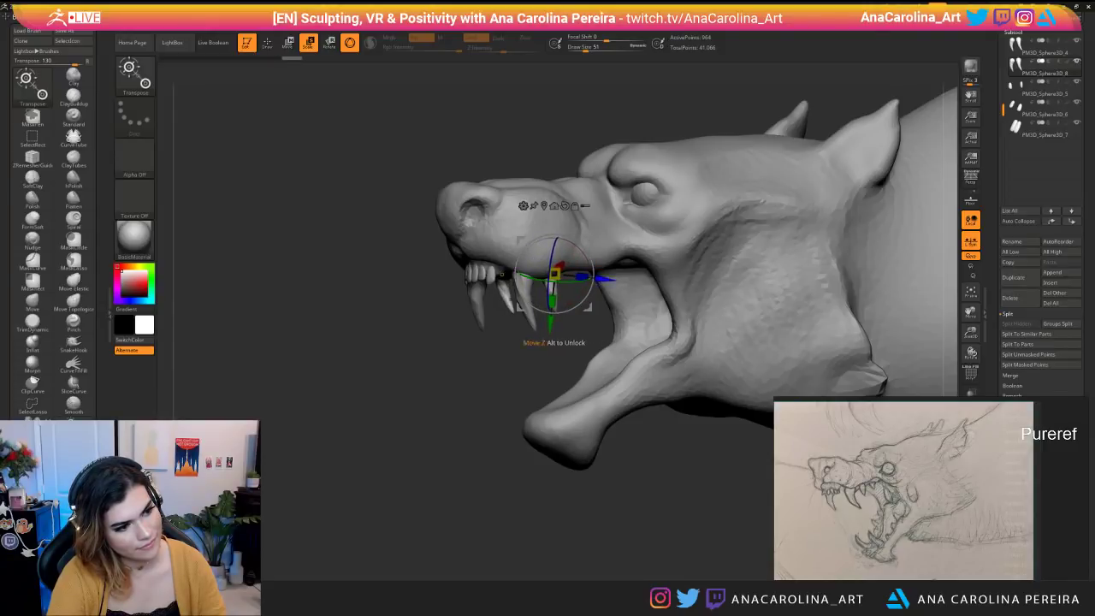
Thicken the small rear fang pair with the Inflat brush at draw size 154.
{"action": "left_click_drag", "start_coordinate": [445, 402], "coordinate": [444, 351], "text": "alt"}
{"action": "left_click_drag", "start_coordinate": [445, 350], "coordinate": [628, 398]}
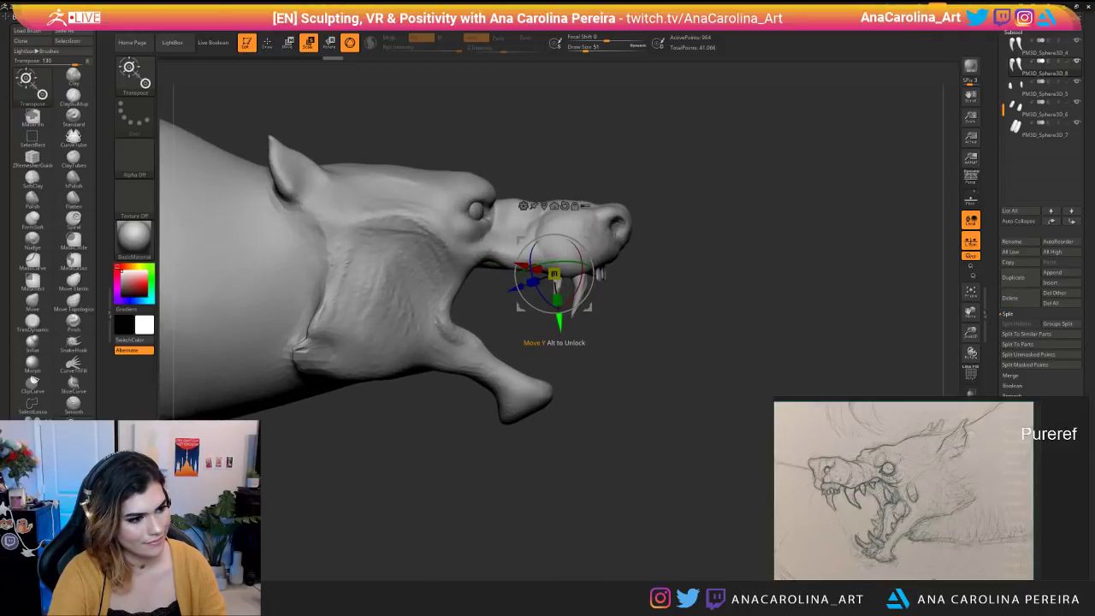
{"action": "key", "text": "b"}
{"action": "key", "text": "i"}
{"action": "key", "text": "n"}
{"action": "key", "text": "space"}
{"action": "mouse_move", "coordinate": [548, 280]}
{"action": "left_mouse_down"}
{"action": "mouse_move", "coordinate": [571, 281]}
{"action": "mouse_move", "coordinate": [555, 288]}
{"action": "left_mouse_up"}
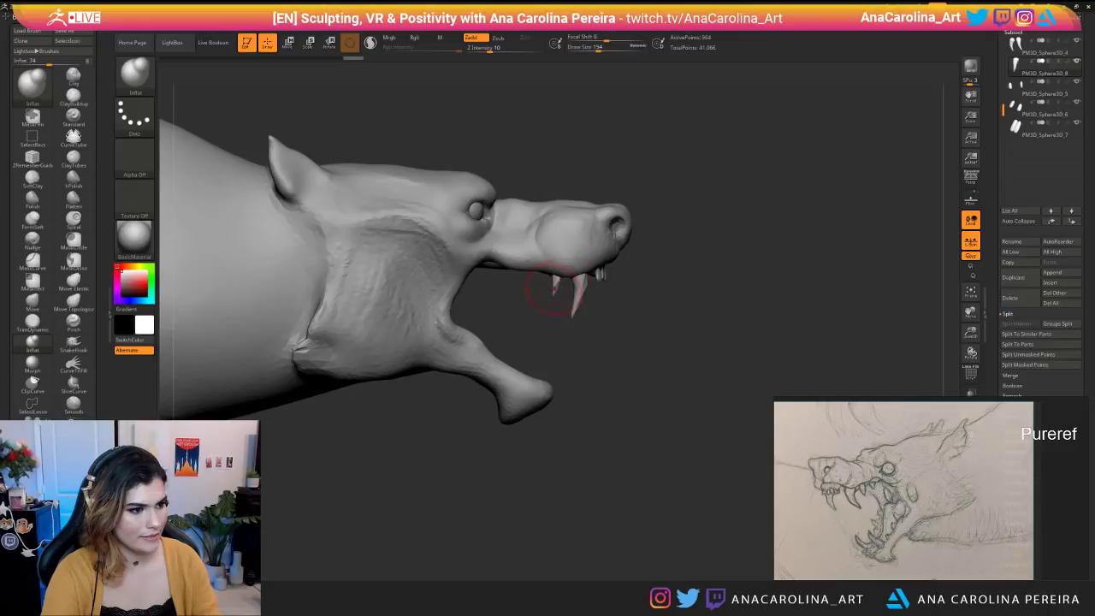
Reposition the rear fang pair within the upper jaw while viewing the mouth from below.
{"action": "left_click_drag", "start_coordinate": [672, 346], "coordinate": [539, 349]}
{"action": "mouse_move", "coordinate": [753, 441]}
{"action": "left_mouse_down"}
{"action": "mouse_move", "coordinate": [653, 445]}
{"action": "mouse_move", "coordinate": [589, 376]}
{"action": "mouse_move", "coordinate": [623, 253]}
{"action": "left_mouse_up"}
{"action": "key", "text": "w"}
{"action": "mouse_move", "coordinate": [547, 402]}
{"action": "left_mouse_down"}
{"action": "mouse_move", "coordinate": [558, 367]}
{"action": "mouse_move", "coordinate": [547, 397]}
{"action": "left_mouse_up"}
{"action": "key", "text": "y"}
{"action": "mouse_move", "coordinate": [600, 314]}
{"action": "left_mouse_down"}
{"action": "mouse_move", "coordinate": [653, 278]}
{"action": "mouse_move", "coordinate": [644, 285]}
{"action": "left_mouse_up"}
{"action": "key", "text": "ctrl+z"}
{"action": "left_click_drag", "start_coordinate": [600, 314], "coordinate": [661, 309]}
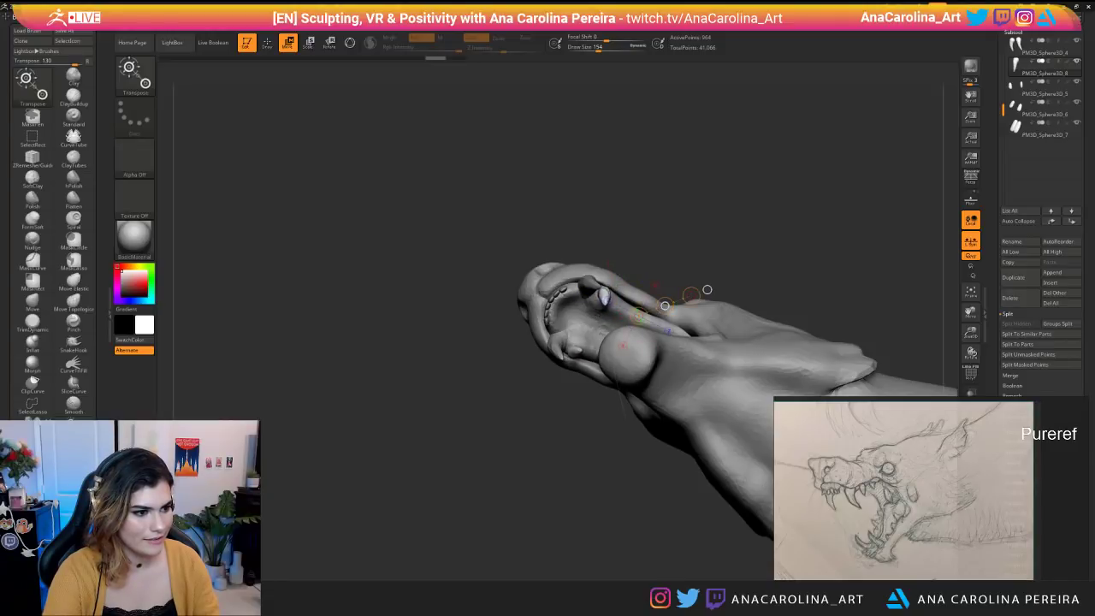
Shift the rear fang pair farther back along the upper jaw in side view.
{"action": "left_click_drag", "start_coordinate": [547, 410], "coordinate": [599, 432]}
{"action": "left_click_drag", "start_coordinate": [670, 315], "coordinate": [673, 315]}
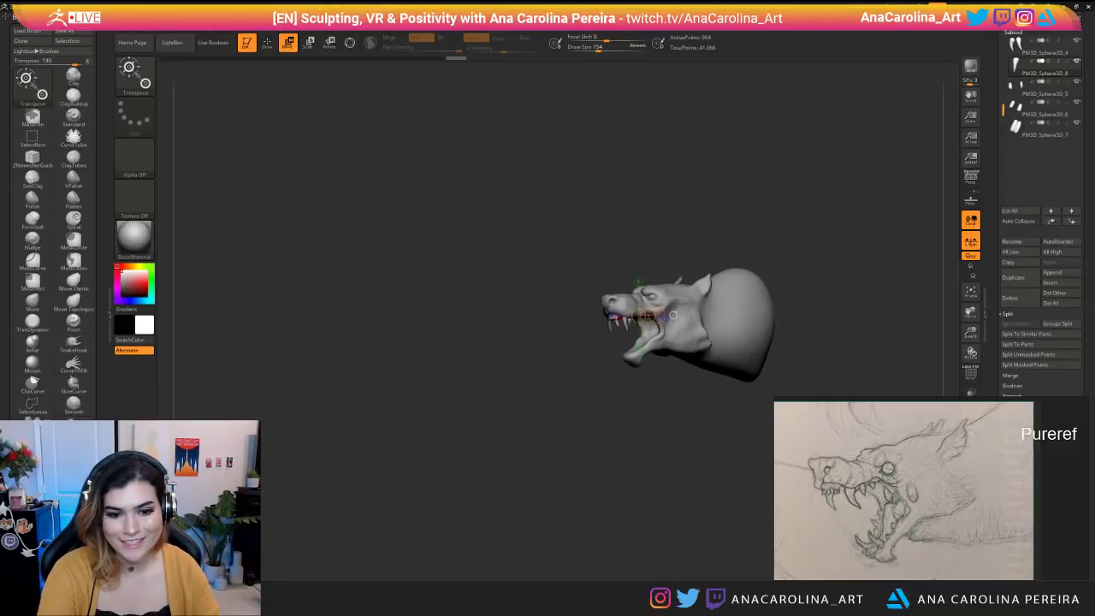
{"action": "left_click_drag", "start_coordinate": [479, 444], "coordinate": [398, 552]}
{"action": "left_click_drag", "start_coordinate": [537, 330], "coordinate": [560, 329]}
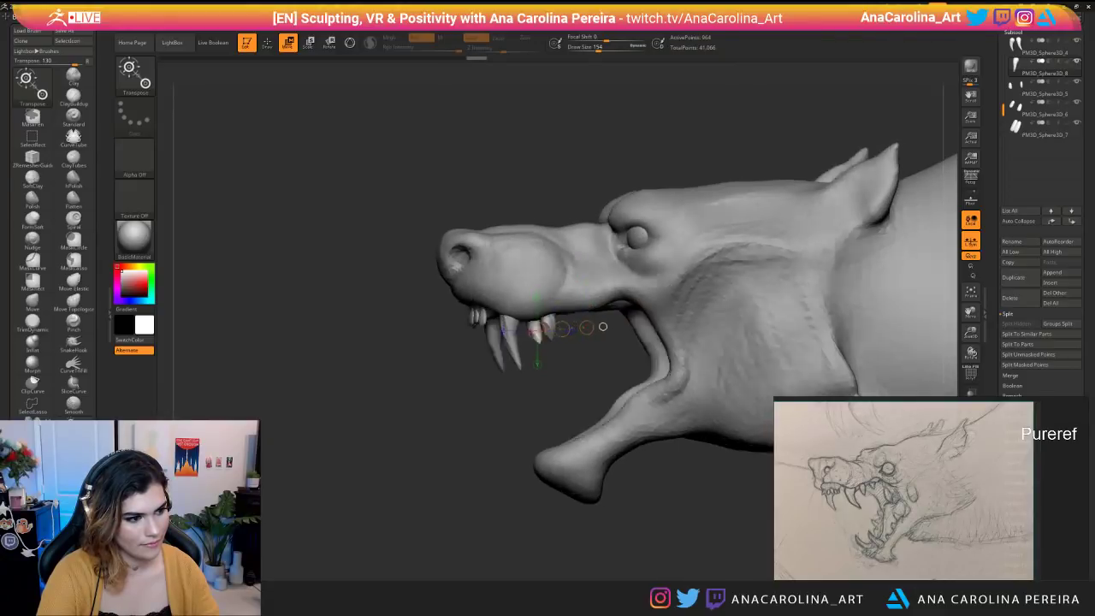
Pull the rear upper fang pair into a curved shape with the SnakeHook brush at draw size 154.
{"action": "key", "text": "b"}
{"action": "key", "text": "s"}
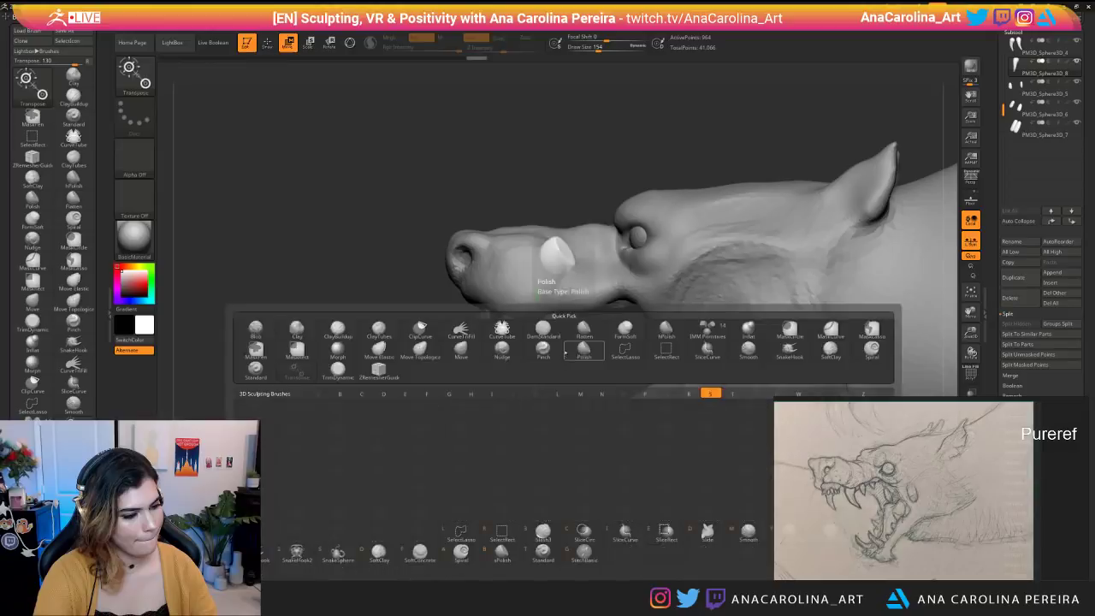
{"action": "key", "text": "h"}
{"action": "key", "text": "b"}
{"action": "key", "text": "s"}
{"action": "key", "text": "h"}
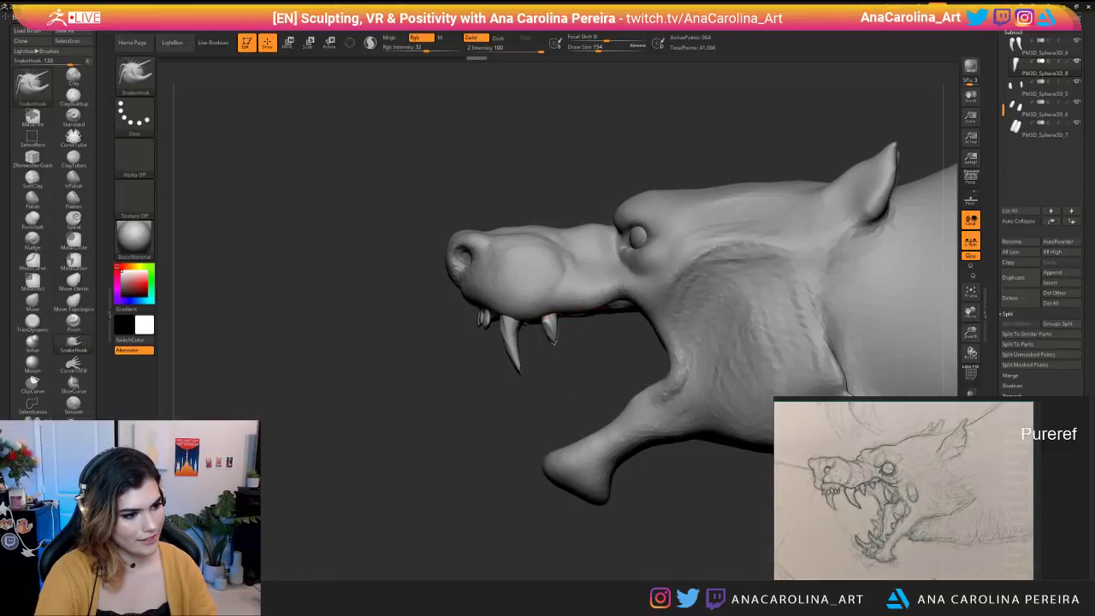
{"action": "left_click_drag", "start_coordinate": [547, 376], "coordinate": [684, 394]}
{"action": "left_click_drag", "start_coordinate": [658, 444], "coordinate": [602, 399], "text": "alt"}
{"action": "mouse_move", "coordinate": [676, 479]}
{"action": "left_mouse_down"}
{"action": "mouse_move", "coordinate": [643, 417]}
{"action": "mouse_move", "coordinate": [599, 412]}
{"action": "left_mouse_up"}
{"action": "mouse_move", "coordinate": [668, 428]}
{"action": "left_mouse_down"}
{"action": "mouse_move", "coordinate": [708, 389]}
{"action": "mouse_move", "coordinate": [712, 364]}
{"action": "left_mouse_up"}
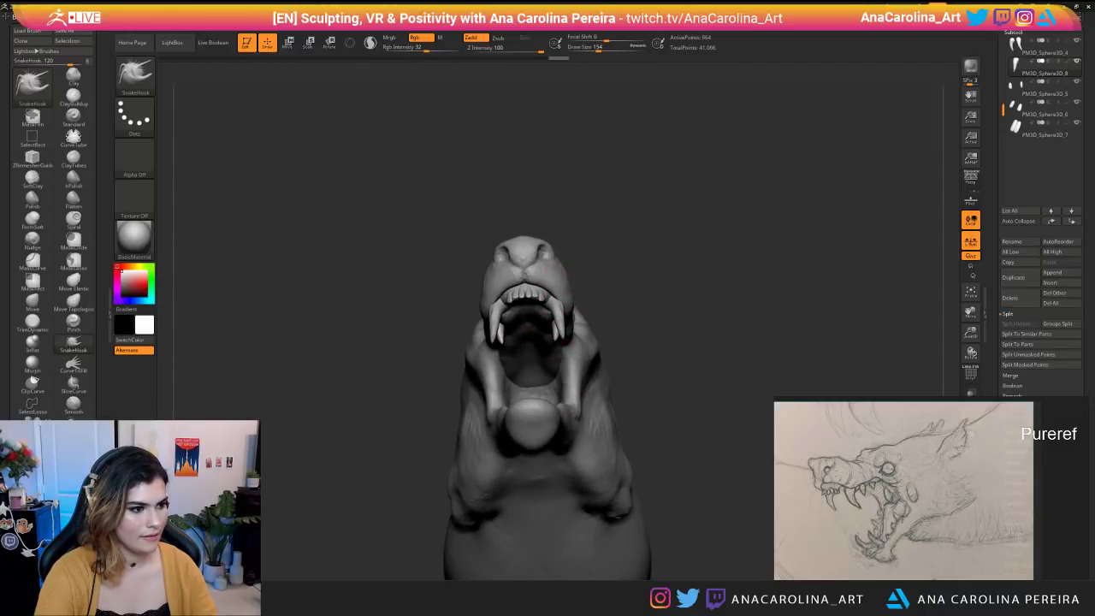
{"action": "left_click_drag", "start_coordinate": [585, 295], "coordinate": [685, 299]}
{"action": "mouse_move", "coordinate": [676, 411]}
{"action": "left_mouse_down", "text": "alt"}
{"action": "mouse_move", "coordinate": [621, 347]}
{"action": "mouse_move", "coordinate": [645, 329]}
{"action": "mouse_move", "coordinate": [547, 339]}
{"action": "mouse_move", "coordinate": [599, 466]}
{"action": "left_mouse_up", "text": "alt"}
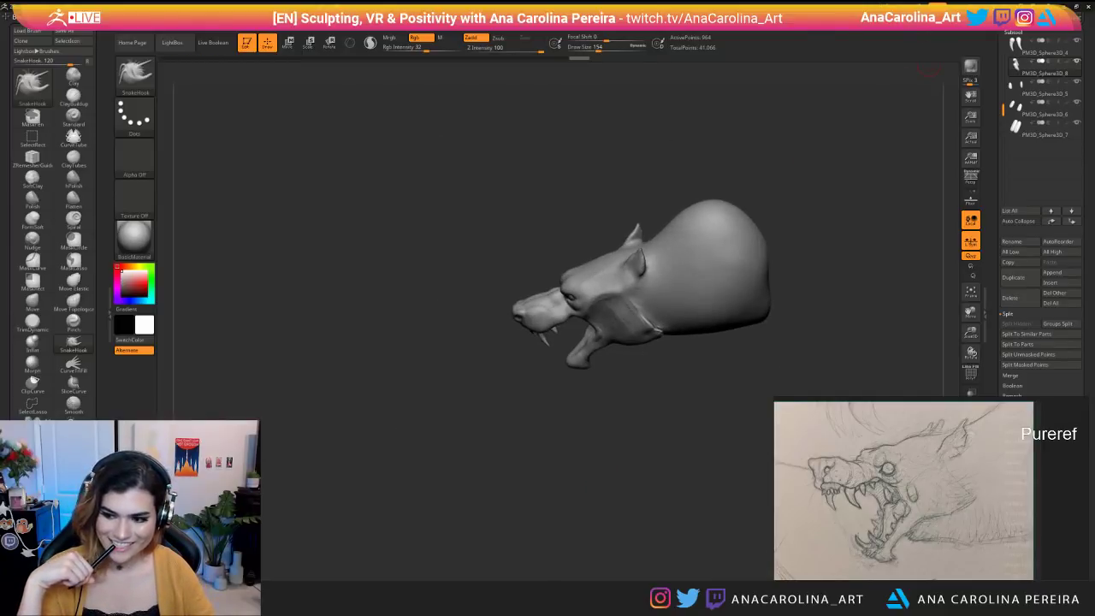
{"action": "mouse_move", "coordinate": [511, 491]}
{"action": "left_mouse_down"}
{"action": "mouse_move", "coordinate": [676, 492]}
{"action": "mouse_move", "coordinate": [624, 410]}
{"action": "mouse_move", "coordinate": [549, 497]}
{"action": "mouse_move", "coordinate": [619, 557]}
{"action": "mouse_move", "coordinate": [620, 539]}
{"action": "mouse_move", "coordinate": [642, 548]}
{"action": "left_mouse_up"}
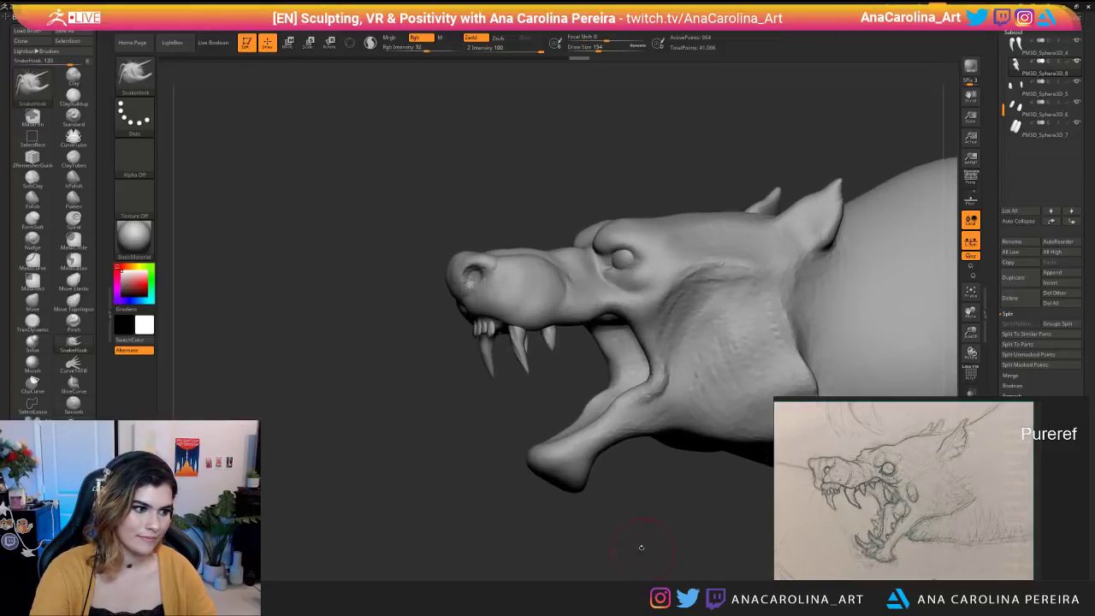
Pull the upper gum strip behind the rear fangs into shape with the SnakeHook brush, using draw sizes 257 and 223.
{"action": "key", "text": "space"}
{"action": "left_click", "coordinate": [651, 519]}
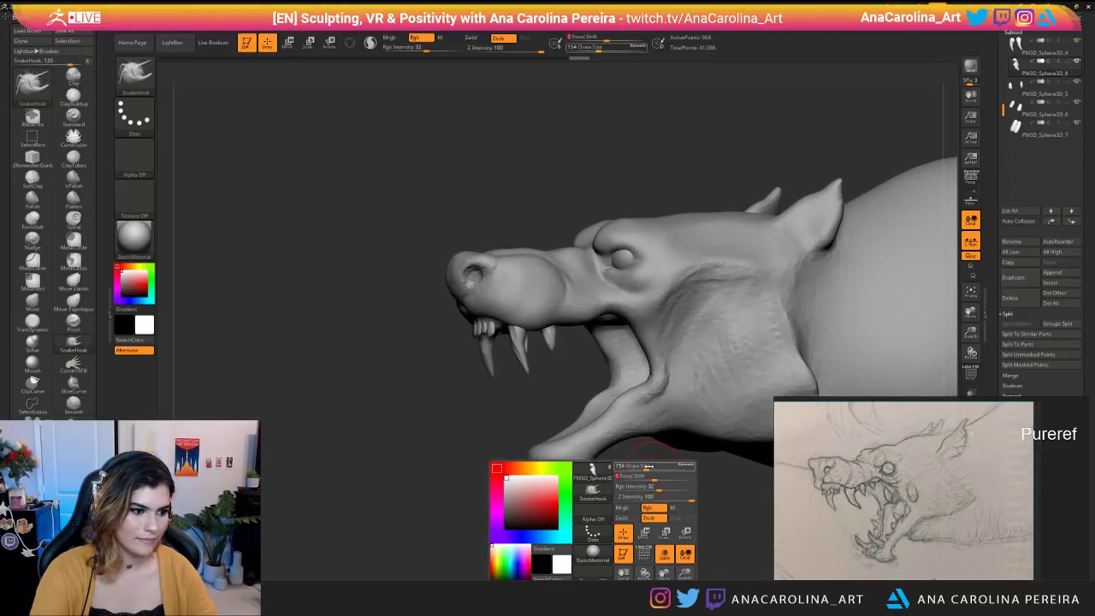
{"action": "left_click", "coordinate": [652, 466]}
{"action": "left_click_drag", "start_coordinate": [546, 375], "coordinate": [586, 351]}
{"action": "left_click", "coordinate": [578, 326], "text": "alt"}
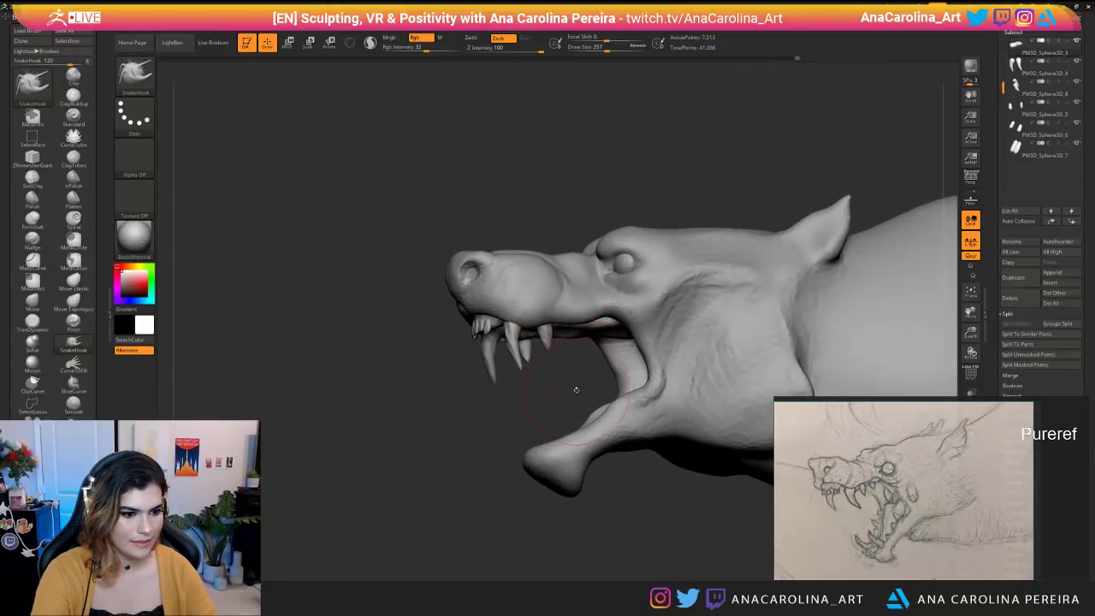
{"action": "left_click_drag", "start_coordinate": [576, 391], "coordinate": [579, 404]}
{"action": "key", "text": "space"}
{"action": "left_click_drag", "start_coordinate": [613, 344], "coordinate": [607, 344]}
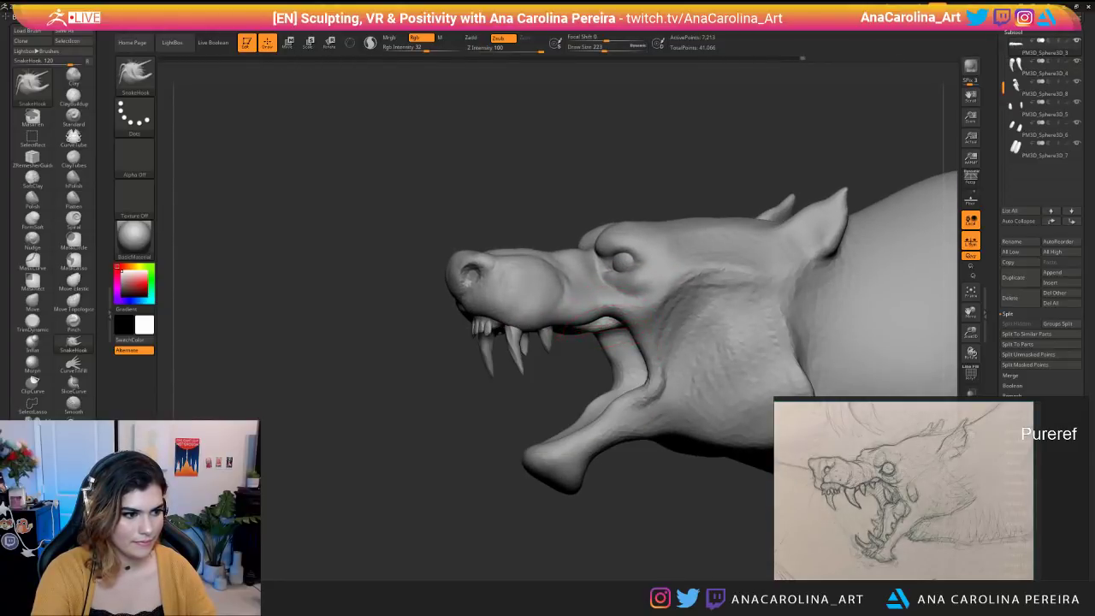
{"action": "right_click_drag", "start_coordinate": [600, 374], "coordinate": [578, 335]}
Refine the upper gum strip around the fang roots with the SnakeHook brush at draw size 140.
{"action": "key", "text": "space"}
{"action": "left_click_drag", "start_coordinate": [617, 332], "coordinate": [604, 332]}
{"action": "right_click_drag", "start_coordinate": [599, 332], "coordinate": [612, 370]}
{"action": "right_click_drag", "start_coordinate": [616, 322], "coordinate": [742, 309]}
{"action": "right_click_drag", "start_coordinate": [643, 428], "coordinate": [507, 392]}
Turn on Sculptris Pro for the large upper fang pair and smooth the fangs with the Smooth brush at draw size 87.
{"action": "left_click", "coordinate": [510, 379], "text": "alt"}
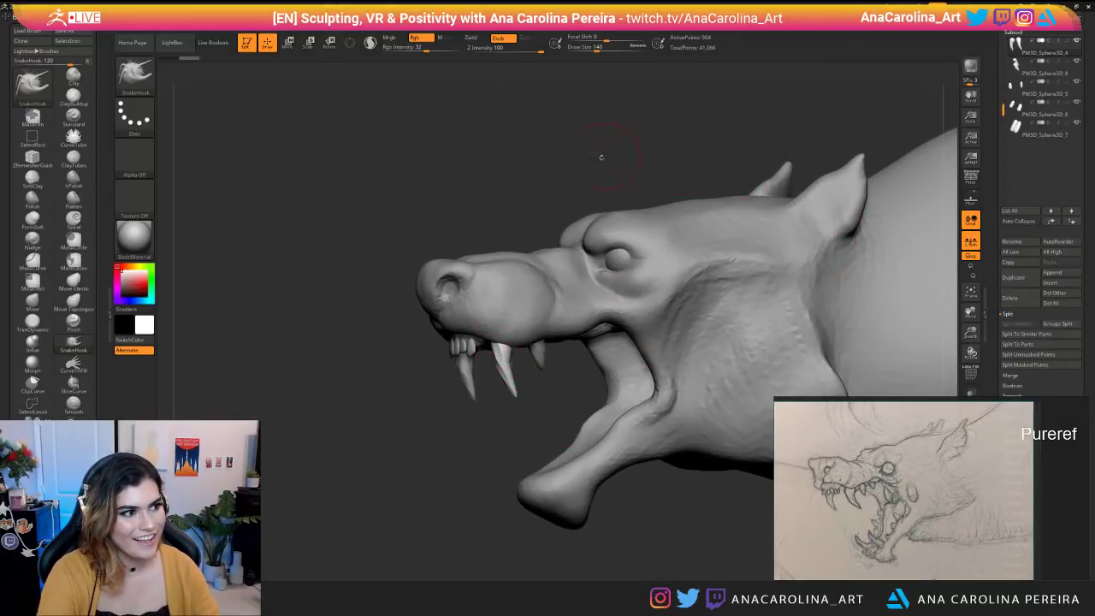
{"action": "left_click", "coordinate": [370, 43]}
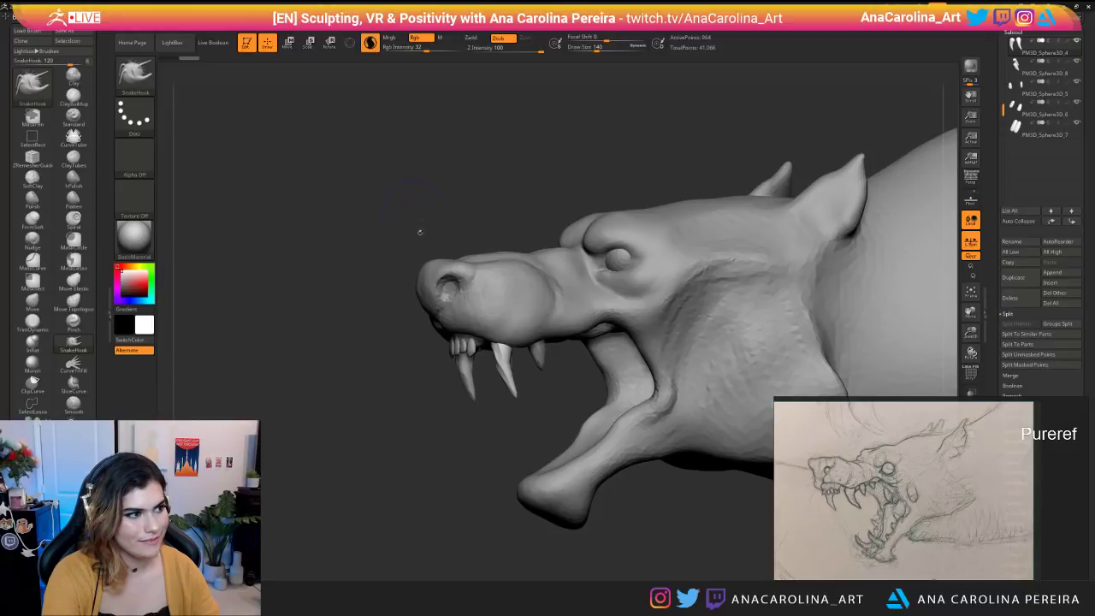
{"action": "mouse_move", "coordinate": [509, 379]}
{"action": "right_mouse_down"}
{"action": "mouse_move", "coordinate": [550, 396]}
{"action": "mouse_move", "coordinate": [460, 381]}
{"action": "right_mouse_up"}
{"action": "key", "text": "ctrl+z"}
{"action": "right_click", "coordinate": [481, 432]}
{"action": "left_click_drag", "start_coordinate": [499, 349], "coordinate": [505, 381], "text": "shift"}
{"action": "mouse_move", "coordinate": [501, 418]}
{"action": "right_mouse_down"}
{"action": "mouse_move", "coordinate": [555, 489]}
{"action": "mouse_move", "coordinate": [550, 429]}
{"action": "right_mouse_up"}
{"action": "right_click_drag", "start_coordinate": [549, 429], "coordinate": [494, 457]}
{"action": "left_click_drag", "start_coordinate": [449, 356], "coordinate": [443, 370], "text": "shift"}
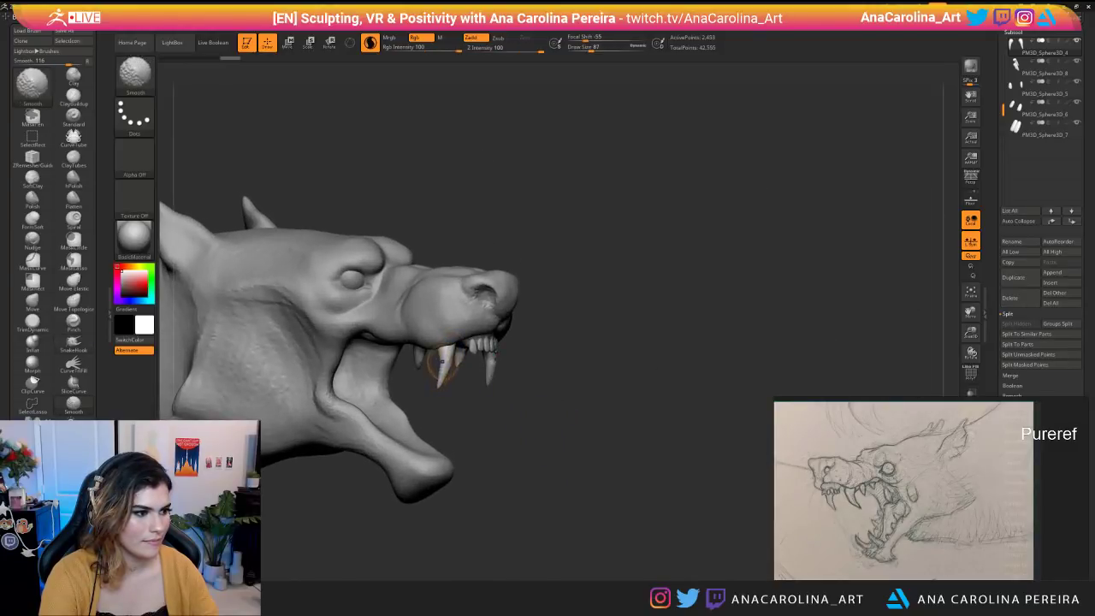
{"action": "mouse_move", "coordinate": [499, 423]}
{"action": "right_mouse_down"}
{"action": "mouse_move", "coordinate": [419, 417]}
{"action": "mouse_move", "coordinate": [430, 356]}
{"action": "right_mouse_up"}
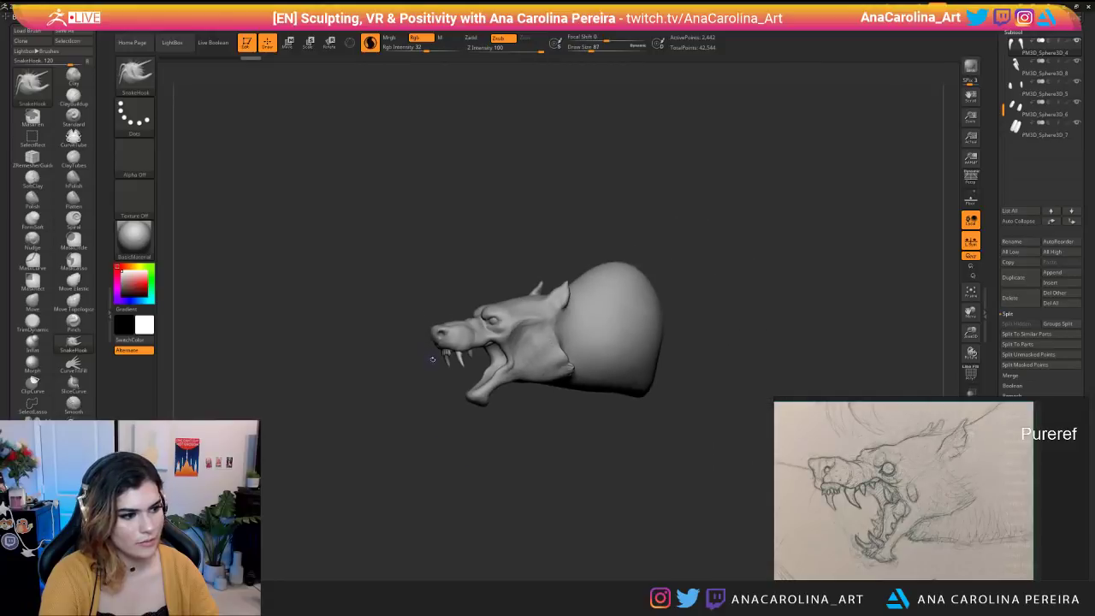
Make the head mesh active and set the SnakeHook brush to draw size 251.
{"action": "left_click", "coordinate": [473, 338], "text": "alt"}
{"action": "right_click_drag", "start_coordinate": [574, 481], "coordinate": [604, 516]}
{"action": "key", "text": "b"}
{"action": "key", "text": "c"}
{"action": "key", "text": "b"}
{"action": "key", "text": "b"}
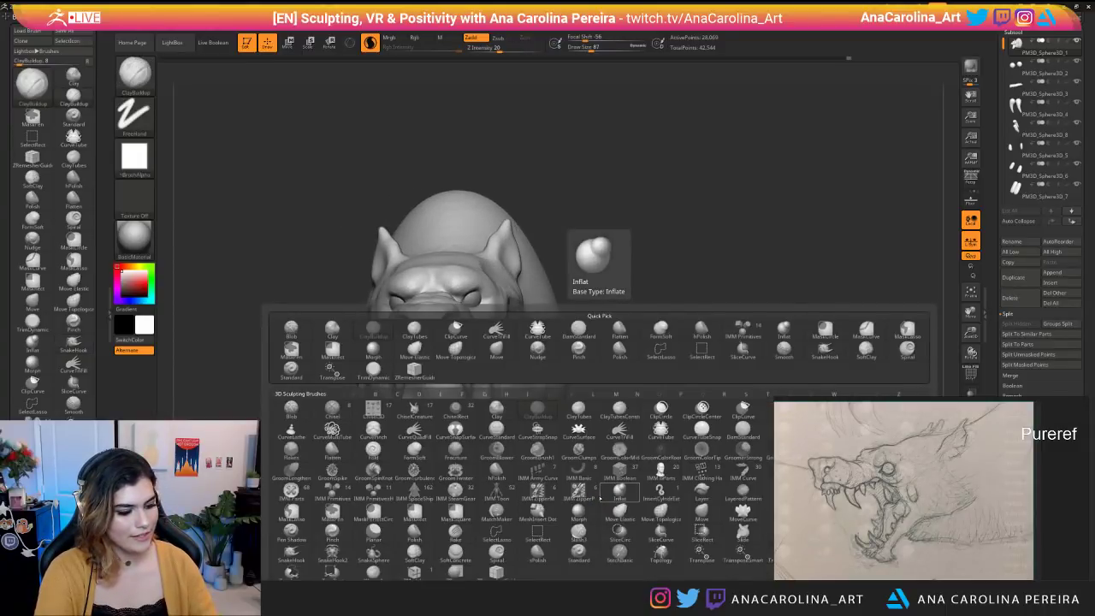
{"action": "key", "text": "s"}
{"action": "key", "text": "h"}
{"action": "key", "text": "space"}
{"action": "left_click_drag", "start_coordinate": [566, 434], "coordinate": [578, 434]}
{"action": "key", "text": "space"}
{"action": "left_click_drag", "start_coordinate": [525, 251], "coordinate": [539, 250]}
Undo a trial pull on the cheek and rework the cheek area with the SnakeHook brush, raising the draw size to 311.
{"action": "mouse_move", "coordinate": [541, 256]}
{"action": "right_mouse_down"}
{"action": "mouse_move", "coordinate": [542, 291]}
{"action": "mouse_move", "coordinate": [485, 312]}
{"action": "right_mouse_up"}
{"action": "key", "text": "ctrl+z"}
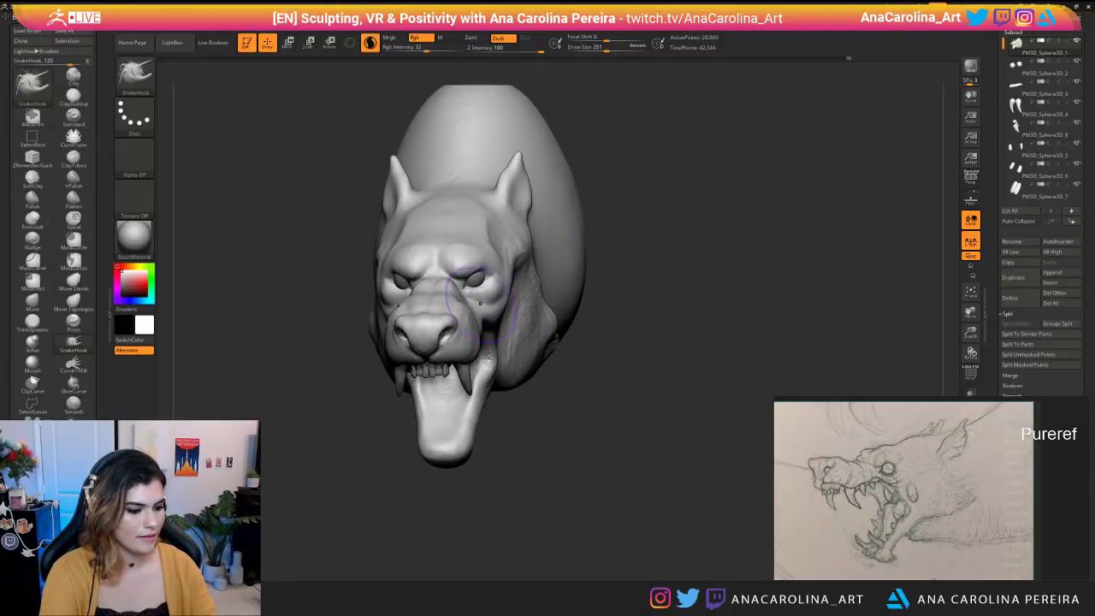
{"action": "mouse_move", "coordinate": [500, 321]}
{"action": "right_mouse_down"}
{"action": "mouse_move", "coordinate": [453, 347]}
{"action": "mouse_move", "coordinate": [486, 330]}
{"action": "mouse_move", "coordinate": [491, 342]}
{"action": "mouse_move", "coordinate": [406, 360]}
{"action": "mouse_move", "coordinate": [289, 356]}
{"action": "mouse_move", "coordinate": [424, 438]}
{"action": "mouse_move", "coordinate": [479, 368]}
{"action": "right_mouse_up"}
{"action": "right_click_drag", "start_coordinate": [601, 328], "coordinate": [479, 343]}
{"action": "mouse_move", "coordinate": [517, 526]}
{"action": "right_mouse_down", "text": "ctrl"}
{"action": "mouse_move", "coordinate": [519, 434]}
{"action": "mouse_move", "coordinate": [521, 518]}
{"action": "mouse_move", "coordinate": [532, 507]}
{"action": "mouse_move", "coordinate": [532, 517]}
{"action": "right_mouse_up", "text": "ctrl"}
{"action": "key", "text": "space"}
{"action": "left_click_drag", "start_coordinate": [508, 342], "coordinate": [514, 341]}
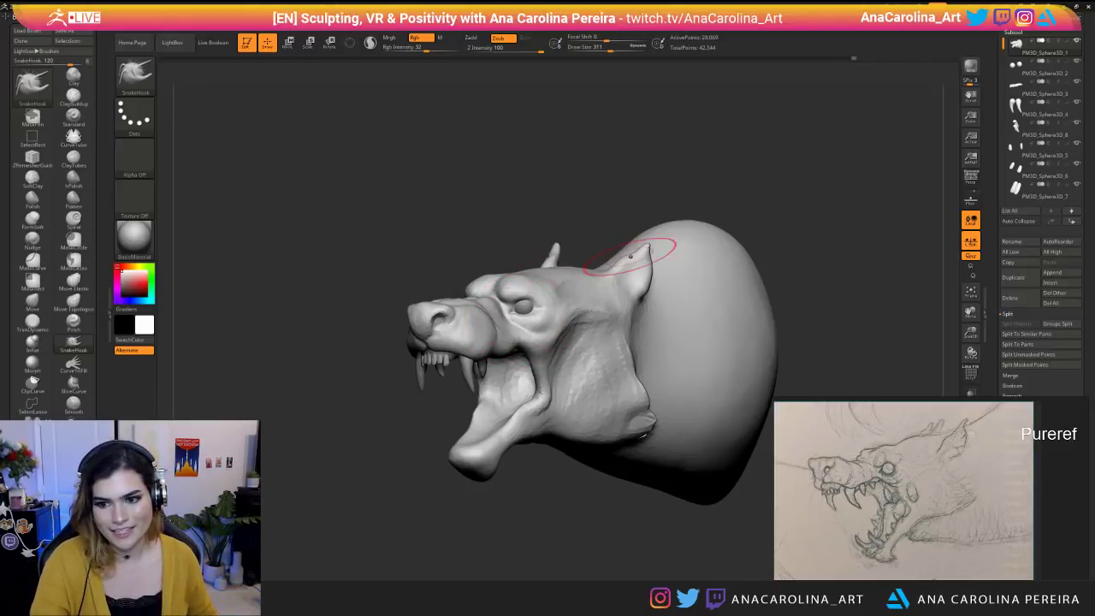
Shape the cheek behind the mouth corner with the SnakeHook brush, reducing the draw size to 217.
{"action": "left_click_drag", "start_coordinate": [884, 267], "coordinate": [834, 262]}
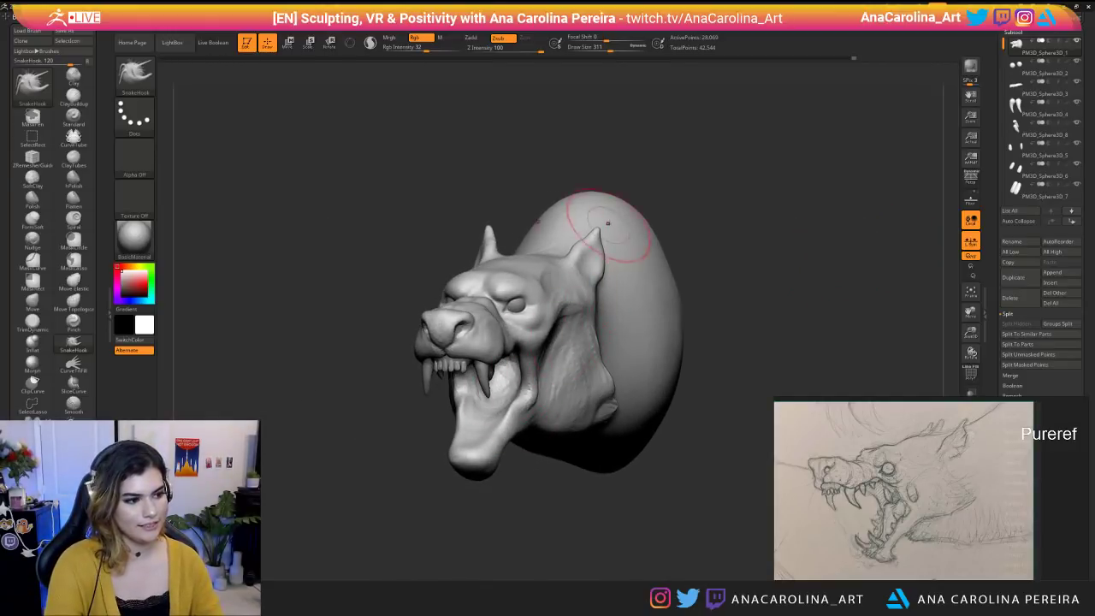
{"action": "left_click_drag", "start_coordinate": [703, 198], "coordinate": [654, 214]}
{"action": "key", "text": "b"}
{"action": "key", "text": "Escape"}
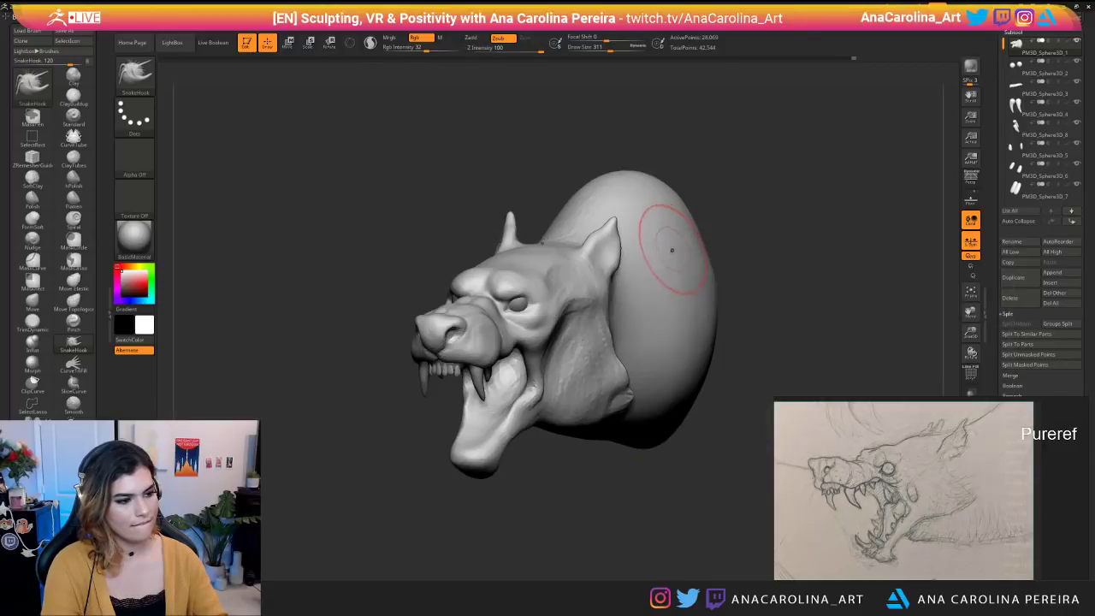
{"action": "key", "text": "space"}
{"action": "mouse_move", "coordinate": [725, 318]}
{"action": "left_mouse_down"}
{"action": "mouse_move", "coordinate": [762, 249]}
{"action": "mouse_move", "coordinate": [751, 311]}
{"action": "left_mouse_up"}
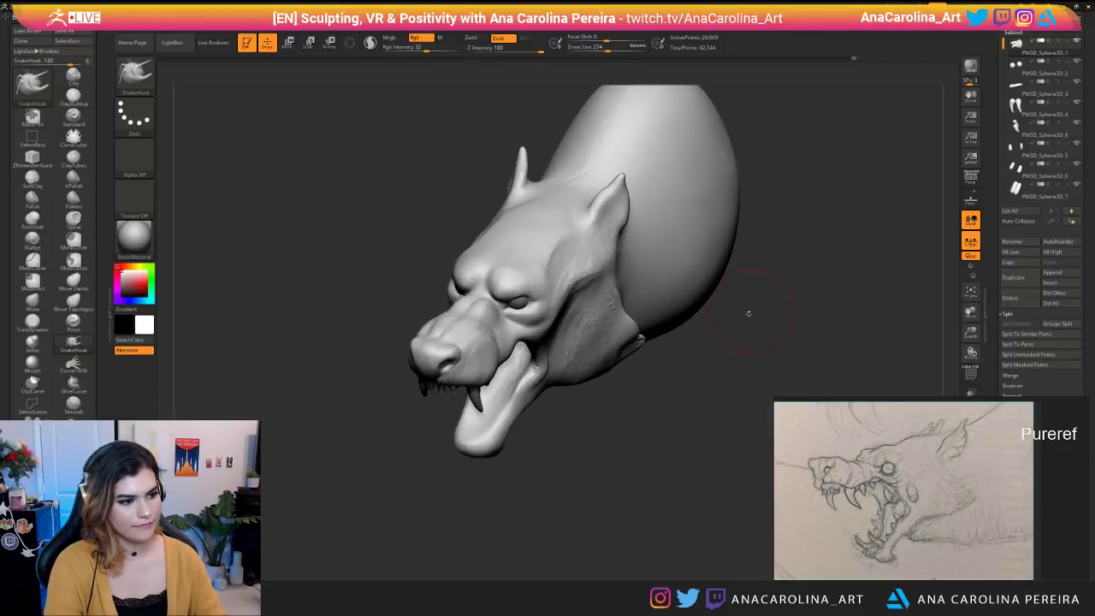
{"action": "key", "text": "space"}
{"action": "left_click_drag", "start_coordinate": [543, 316], "coordinate": [538, 317]}
{"action": "right_click_drag", "start_coordinate": [562, 331], "coordinate": [556, 303]}
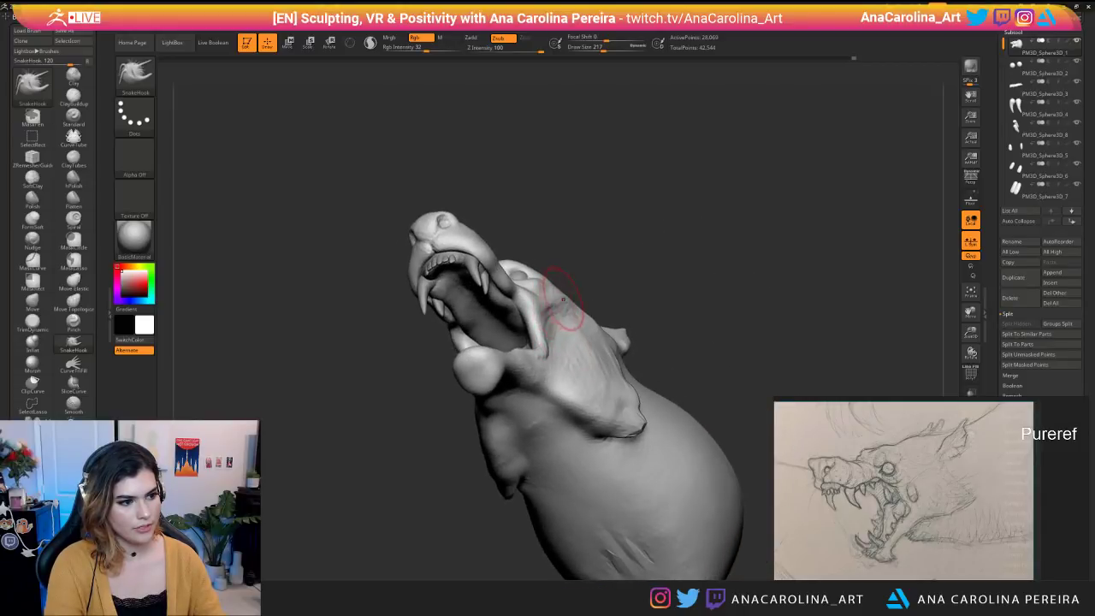
Adjust the side contours of the head from below and above with the SnakeHook brush, ending at draw size 262.
{"action": "right_click_drag", "start_coordinate": [676, 257], "coordinate": [684, 295]}
{"action": "key", "text": "ctrl"}
{"action": "key", "text": "space"}
{"action": "left_click_drag", "start_coordinate": [604, 318], "coordinate": [591, 318]}
{"action": "mouse_move", "coordinate": [582, 325]}
{"action": "right_mouse_down"}
{"action": "mouse_move", "coordinate": [633, 329]}
{"action": "mouse_move", "coordinate": [599, 338]}
{"action": "mouse_move", "coordinate": [640, 415]}
{"action": "mouse_move", "coordinate": [570, 325]}
{"action": "mouse_move", "coordinate": [596, 278]}
{"action": "mouse_move", "coordinate": [760, 252]}
{"action": "mouse_move", "coordinate": [719, 273]}
{"action": "right_mouse_up"}
{"action": "key", "text": "shift"}
{"action": "key", "text": "space"}
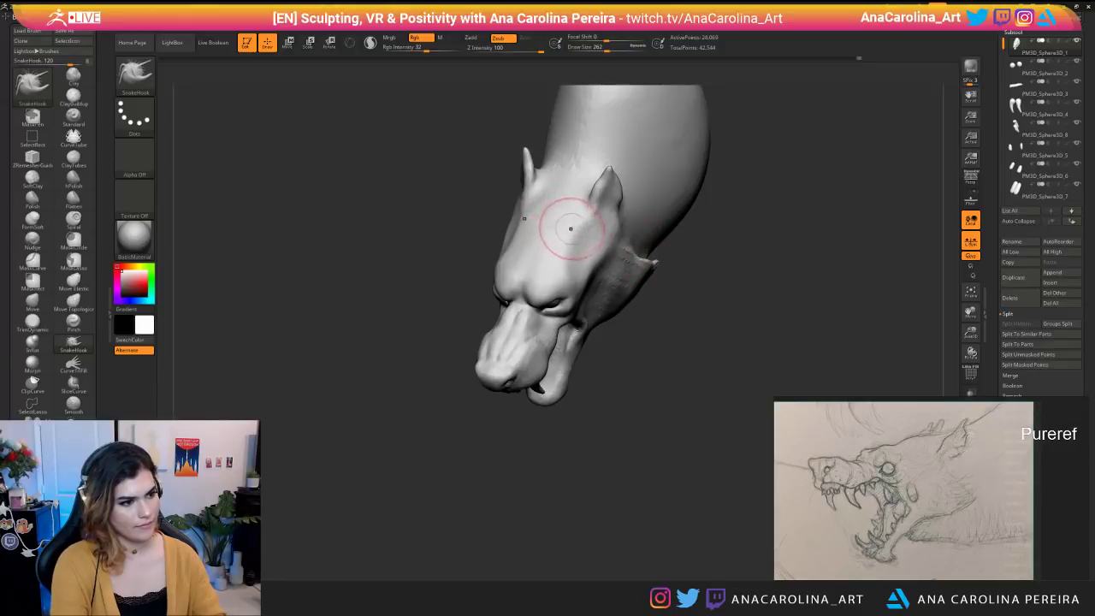
Pull the snarl fold between the muzzle and lower eyelid into shape with the SnakeHook brush at draw size 154.
{"action": "left_click_drag", "start_coordinate": [588, 394], "coordinate": [640, 420]}
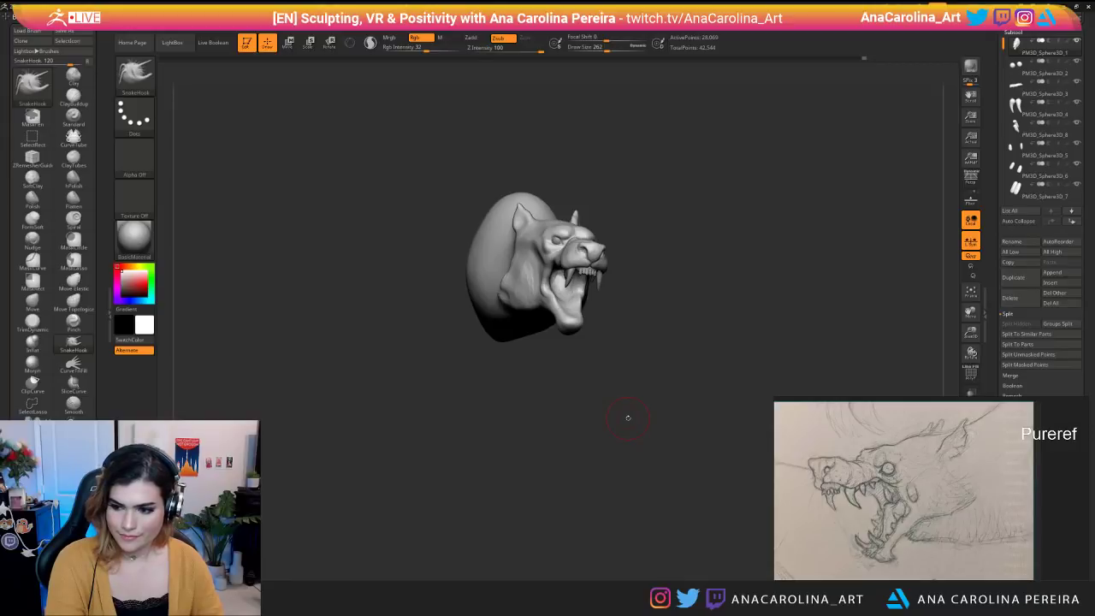
{"action": "left_click_drag", "start_coordinate": [553, 476], "coordinate": [575, 472]}
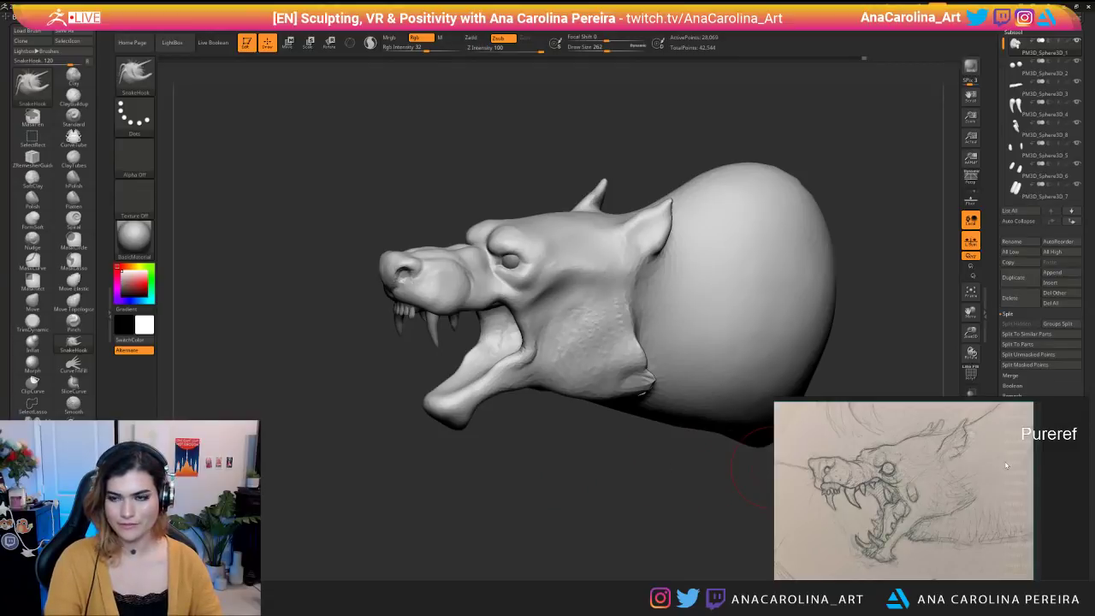
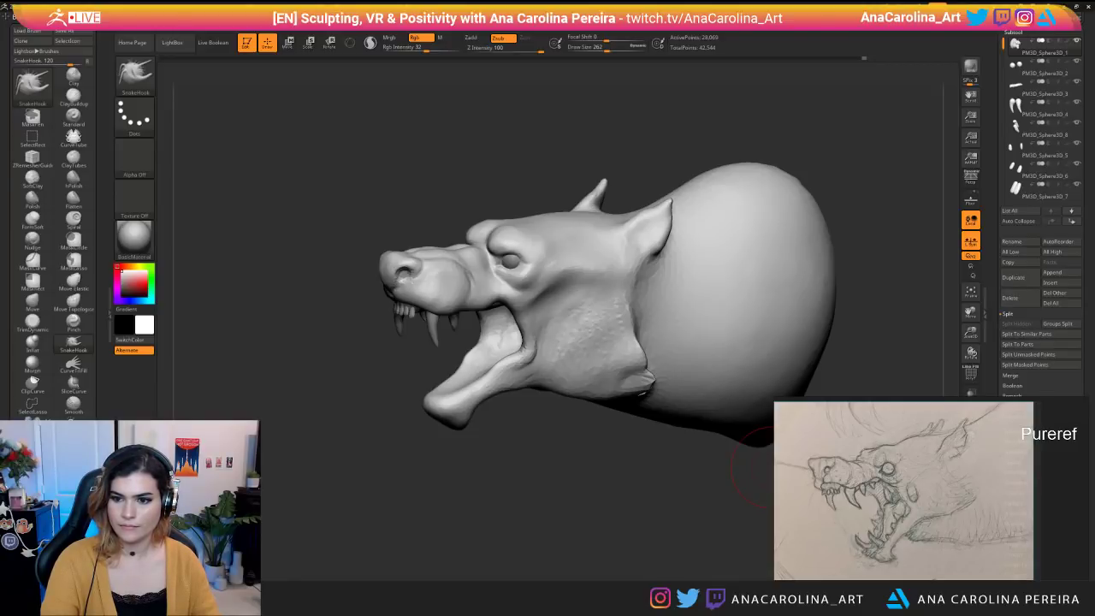
{"action": "left_click_drag", "start_coordinate": [676, 495], "coordinate": [256, 513]}
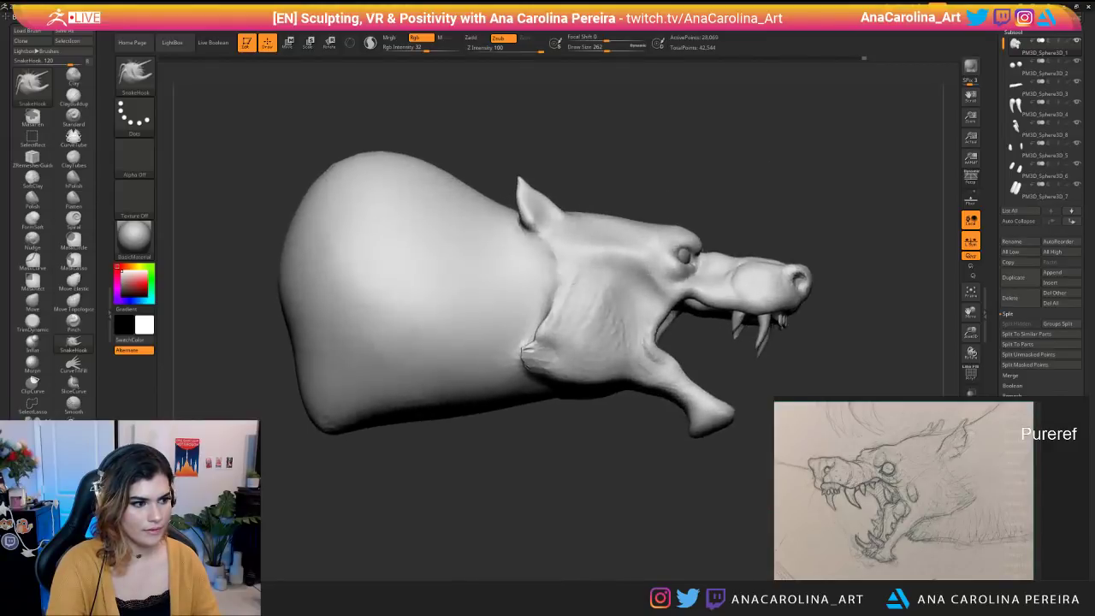
{"action": "left_click_drag", "start_coordinate": [671, 513], "coordinate": [460, 541]}
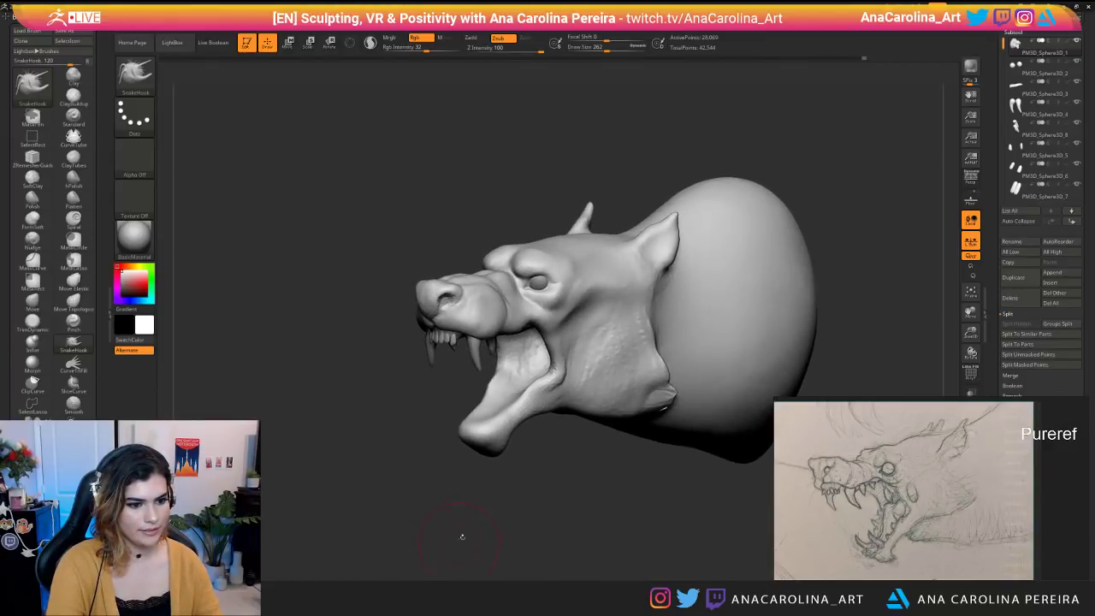
{"action": "key", "text": "b"}
{"action": "key", "text": "Escape"}
{"action": "key", "text": "space"}
{"action": "right_click_drag", "start_coordinate": [540, 325], "coordinate": [504, 312]}
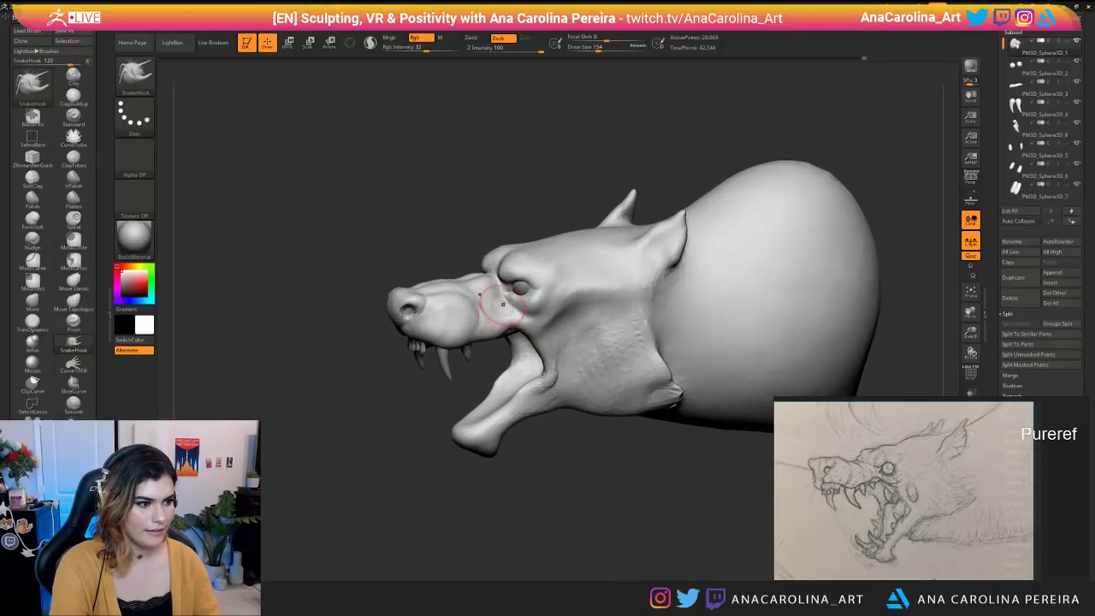
Carve creases below the eye and behind the mouth corner with the DamStandard brush at draw size 154.
{"action": "key", "text": "b"}
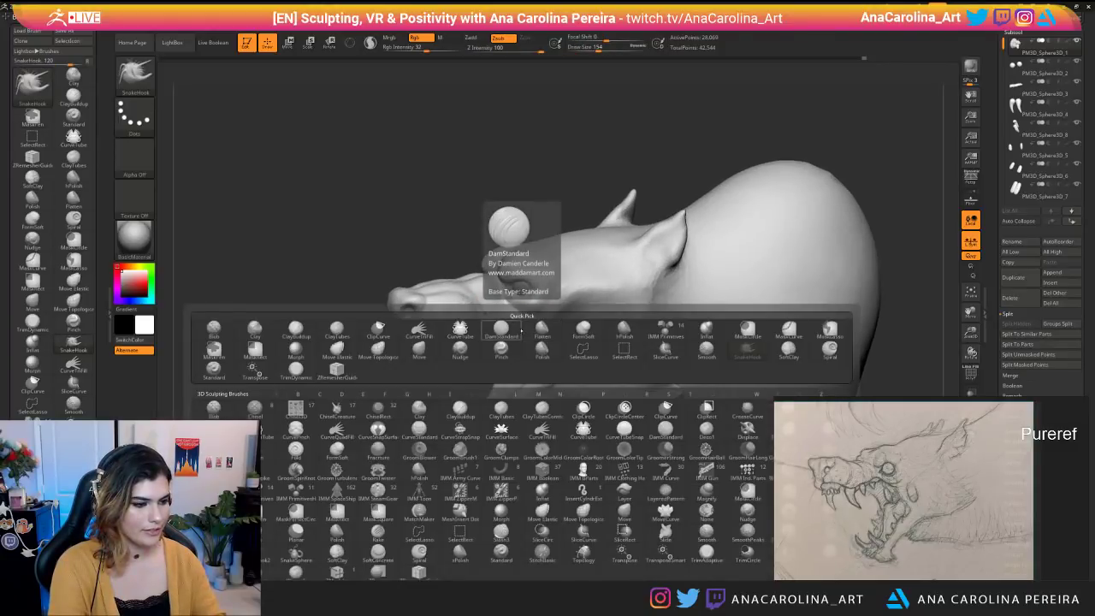
{"action": "key", "text": "d"}
{"action": "key", "text": "s"}
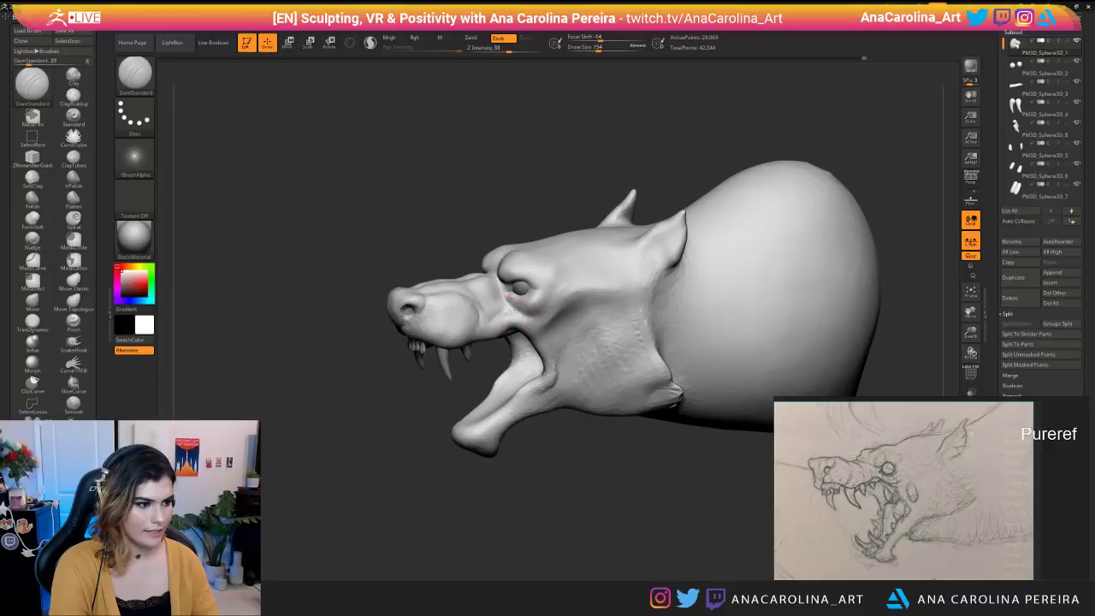
{"action": "mouse_move", "coordinate": [559, 456]}
{"action": "right_mouse_down"}
{"action": "mouse_move", "coordinate": [607, 452]}
{"action": "mouse_move", "coordinate": [493, 328]}
{"action": "right_mouse_up"}
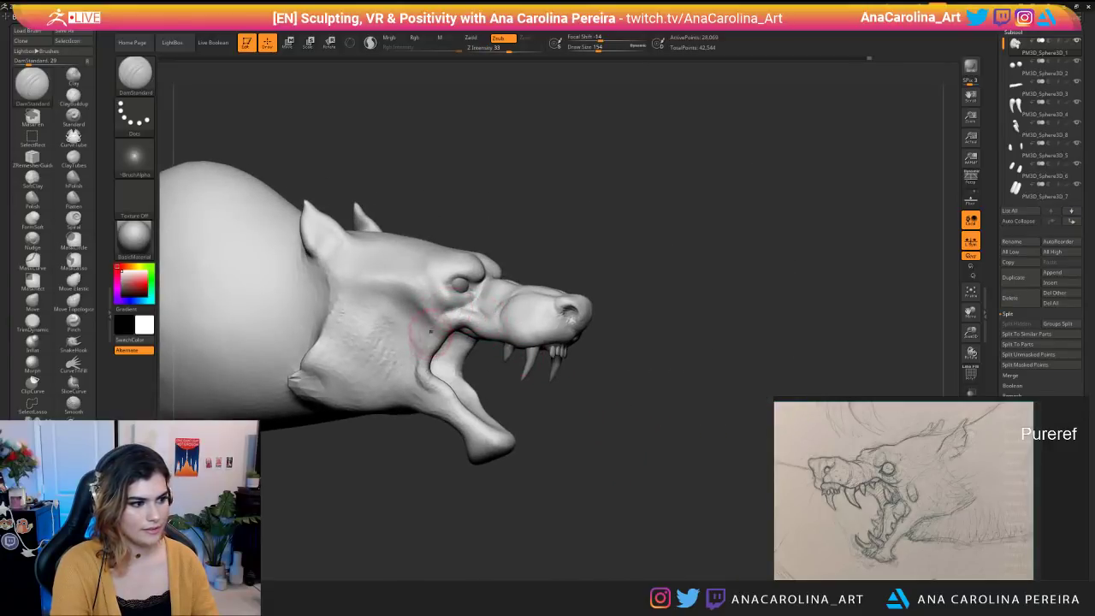
{"action": "right_click_drag", "start_coordinate": [424, 351], "coordinate": [493, 342]}
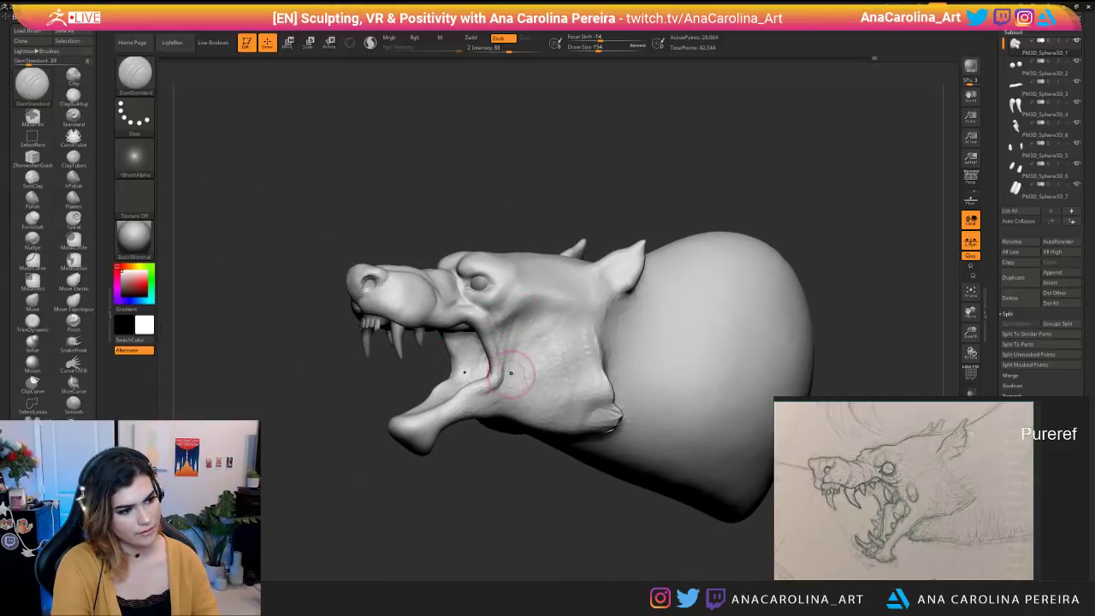
{"action": "mouse_move", "coordinate": [524, 503]}
{"action": "right_mouse_down"}
{"action": "mouse_move", "coordinate": [536, 513]}
{"action": "mouse_move", "coordinate": [548, 483]}
{"action": "mouse_move", "coordinate": [598, 475]}
{"action": "mouse_move", "coordinate": [524, 466]}
{"action": "mouse_move", "coordinate": [499, 445]}
{"action": "mouse_move", "coordinate": [519, 521]}
{"action": "mouse_move", "coordinate": [548, 507]}
{"action": "mouse_move", "coordinate": [524, 501]}
{"action": "mouse_move", "coordinate": [565, 501]}
{"action": "mouse_move", "coordinate": [526, 499]}
{"action": "mouse_move", "coordinate": [599, 496]}
{"action": "mouse_move", "coordinate": [536, 487]}
{"action": "mouse_move", "coordinate": [574, 486]}
{"action": "mouse_move", "coordinate": [559, 501]}
{"action": "right_mouse_up"}
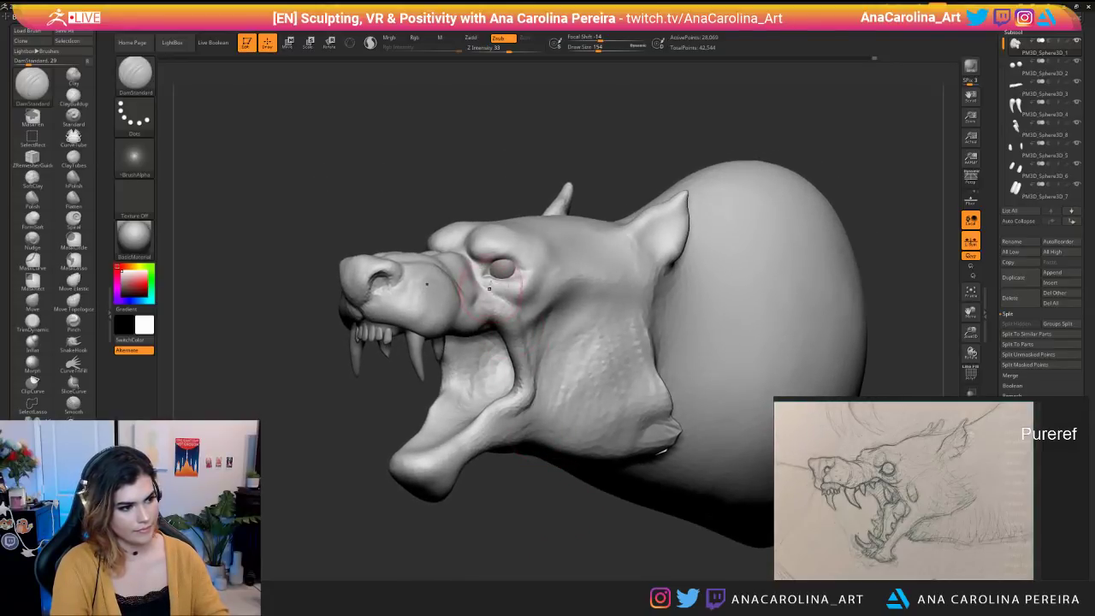
Select the eyeballs and reposition them slightly within the sockets with the Move transpose line.
{"action": "left_click", "coordinate": [502, 268], "text": "alt"}
{"action": "right_click_drag", "start_coordinate": [544, 235], "coordinate": [609, 247]}
{"action": "key", "text": "w"}
{"action": "right_click_drag", "start_coordinate": [453, 332], "coordinate": [494, 419]}
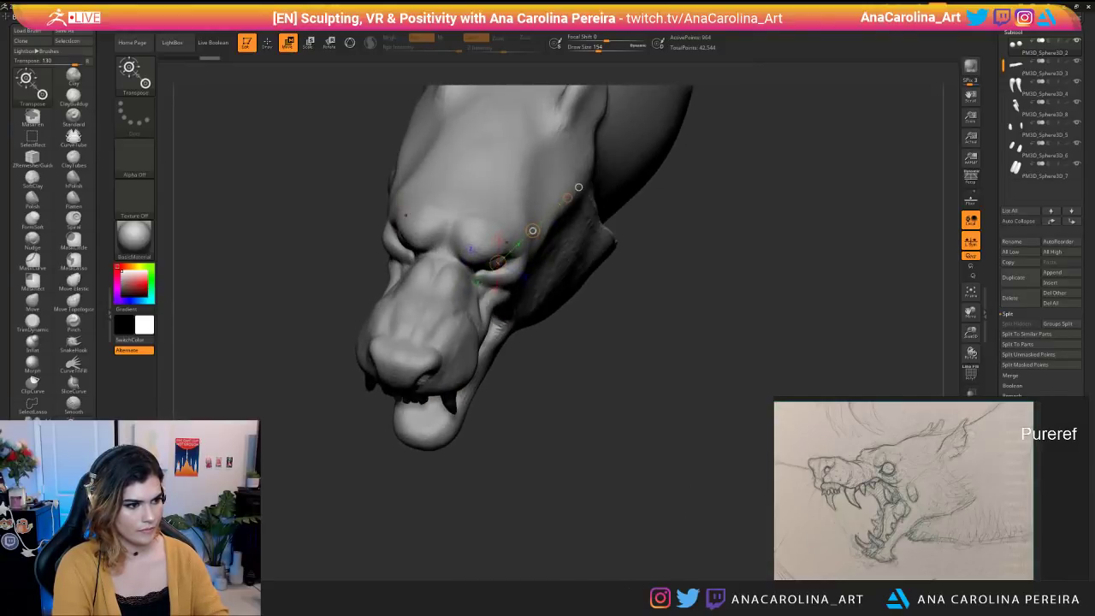
{"action": "left_click_drag", "start_coordinate": [532, 230], "coordinate": [529, 233]}
{"action": "right_click_drag", "start_coordinate": [548, 342], "coordinate": [599, 274]}
{"action": "right_click_drag", "start_coordinate": [443, 272], "coordinate": [355, 312]}
{"action": "right_click_drag", "start_coordinate": [521, 192], "coordinate": [627, 175], "text": "ctrl"}
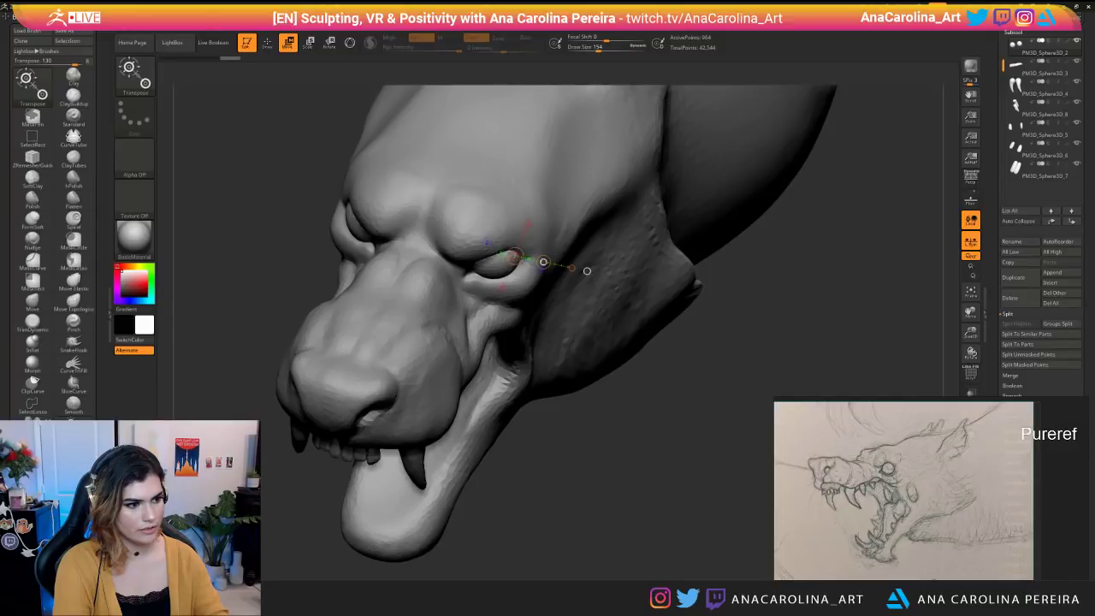
{"action": "right_click_drag", "start_coordinate": [587, 271], "coordinate": [605, 334]}
Adjust the upper eyelid around the eyeball on the head mesh with the Move brush at draw size 101.
{"action": "key", "text": "b"}
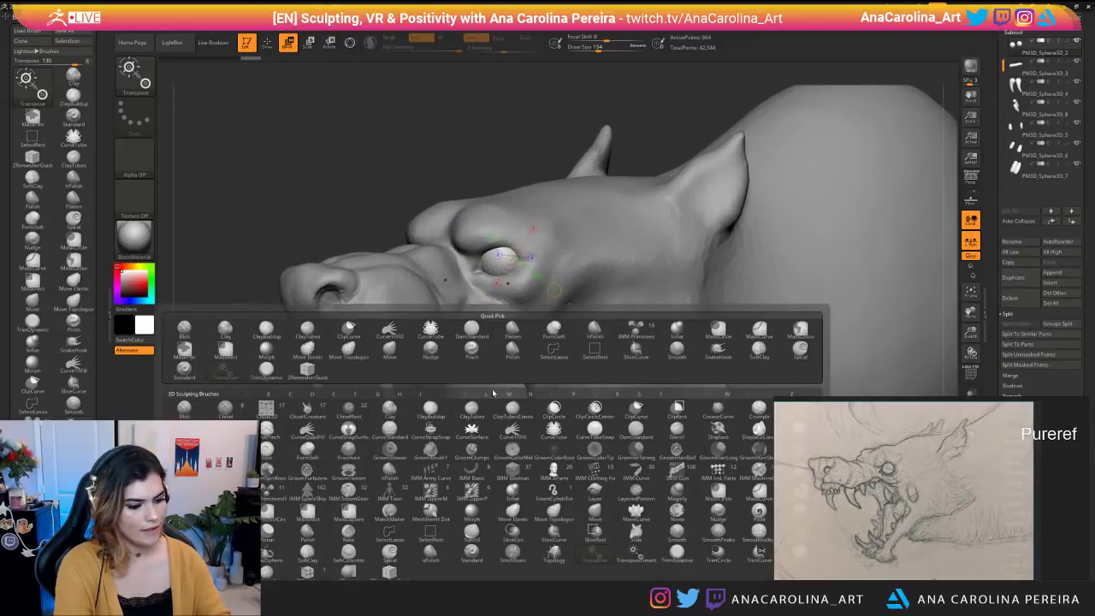
{"action": "key", "text": "m"}
{"action": "key", "text": "v"}
{"action": "right_click", "coordinate": [537, 244]}
{"action": "mouse_move", "coordinate": [524, 159]}
{"action": "right_mouse_down"}
{"action": "mouse_move", "coordinate": [508, 142]}
{"action": "mouse_move", "coordinate": [501, 149]}
{"action": "right_mouse_up"}
{"action": "key", "text": "space"}
{"action": "left_click_drag", "start_coordinate": [491, 247], "coordinate": [489, 248]}
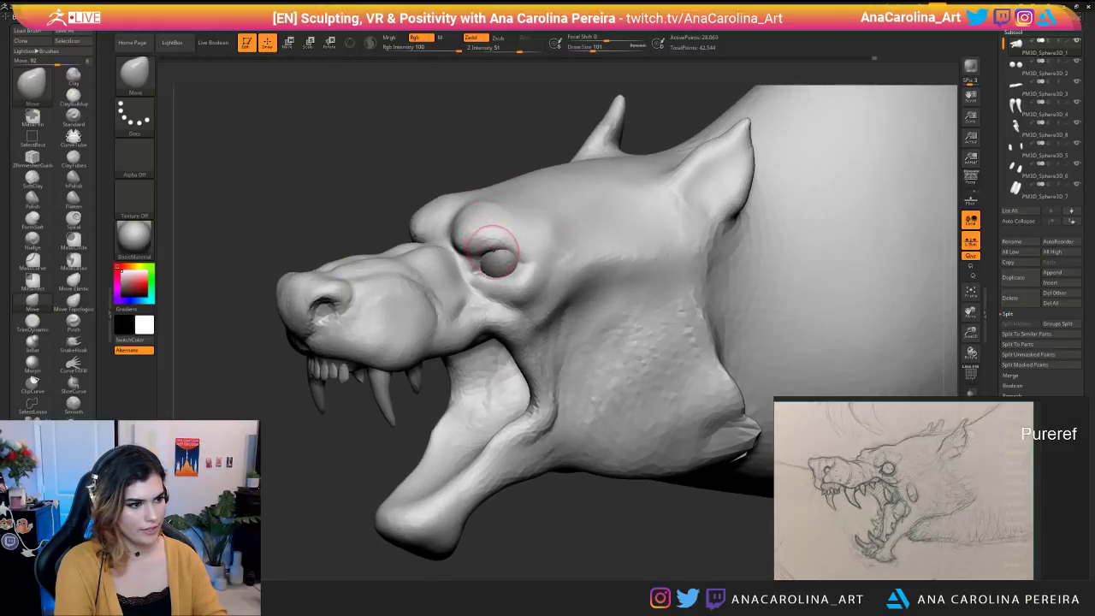
{"action": "right_click_drag", "start_coordinate": [511, 114], "coordinate": [508, 120]}
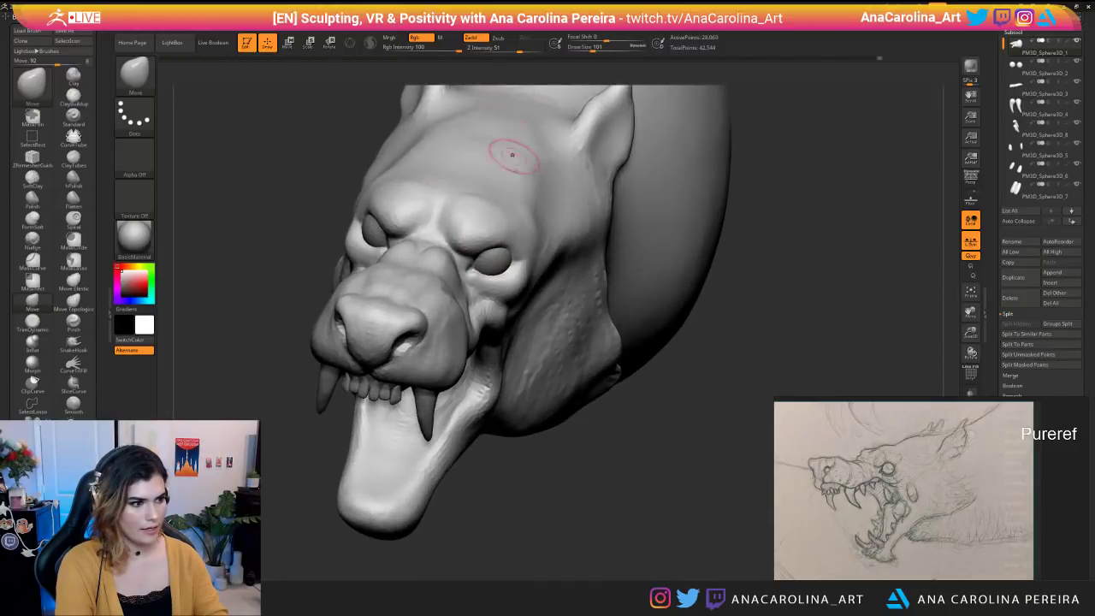
Refine the inner eye corner and the lower eyelid with the Move brush at draw size 71.
{"action": "mouse_move", "coordinate": [479, 275]}
{"action": "right_mouse_down"}
{"action": "mouse_move", "coordinate": [490, 282]}
{"action": "mouse_move", "coordinate": [481, 275]}
{"action": "right_mouse_up"}
{"action": "key", "text": "space"}
{"action": "left_click_drag", "start_coordinate": [480, 276], "coordinate": [479, 276]}
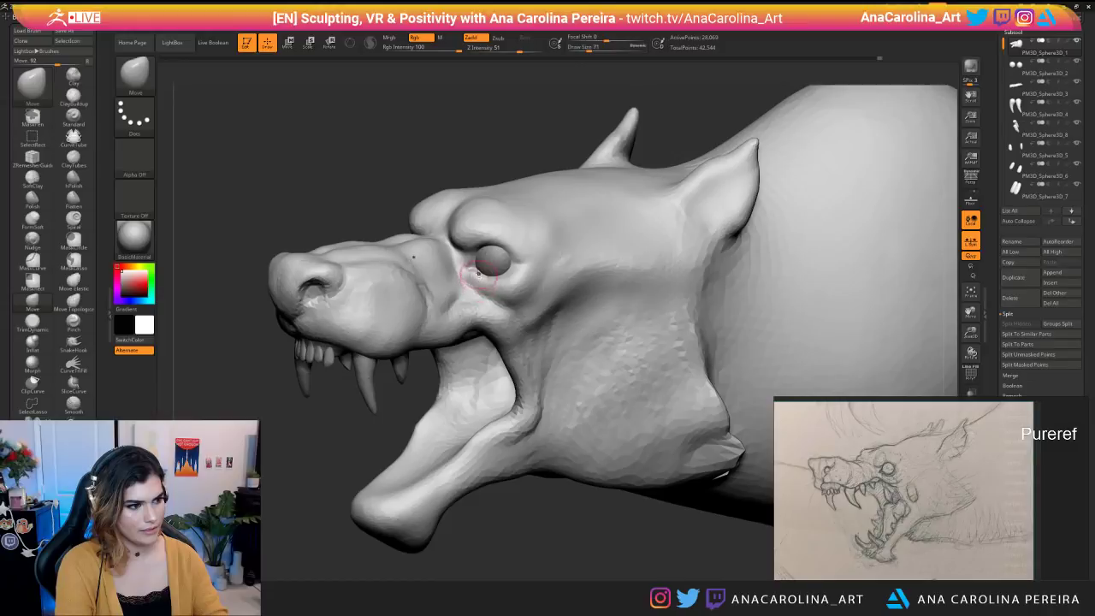
{"action": "right_click_drag", "start_coordinate": [481, 275], "coordinate": [491, 272]}
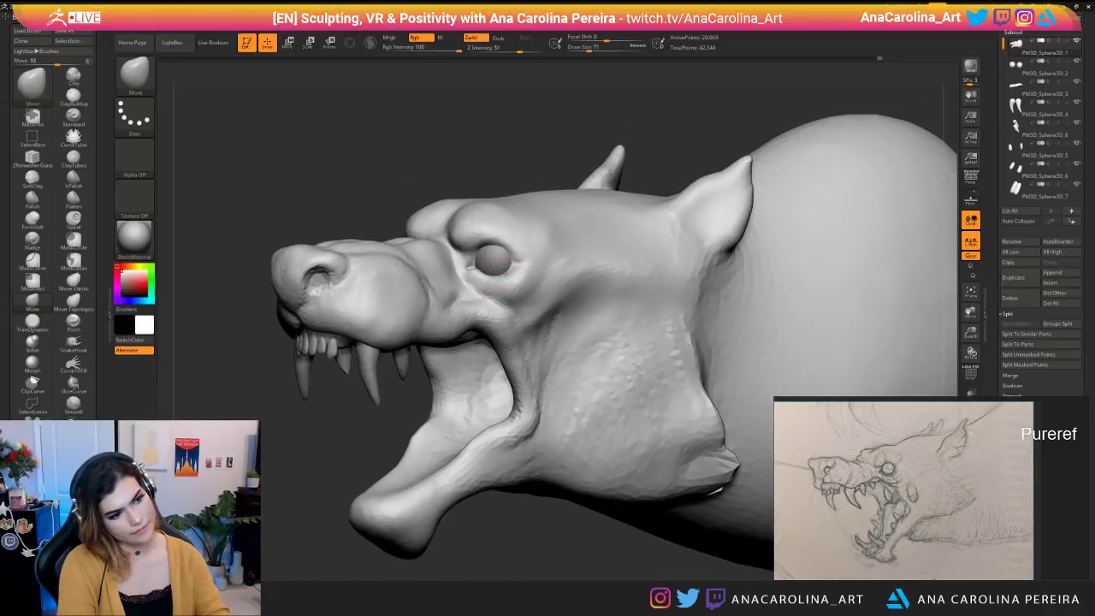
{"action": "mouse_move", "coordinate": [523, 267]}
{"action": "right_mouse_down", "text": "ctrl"}
{"action": "mouse_move", "coordinate": [535, 453]}
{"action": "mouse_move", "coordinate": [541, 469]}
{"action": "mouse_move", "coordinate": [582, 468]}
{"action": "mouse_move", "coordinate": [504, 466]}
{"action": "mouse_move", "coordinate": [541, 537]}
{"action": "mouse_move", "coordinate": [495, 253]}
{"action": "right_mouse_up", "text": "ctrl"}
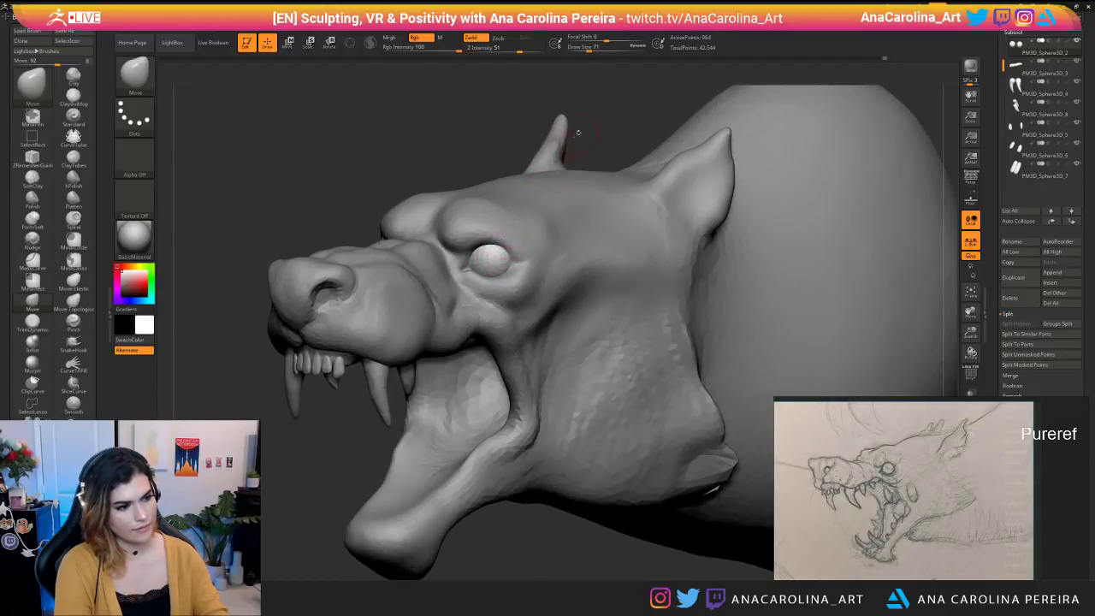
Subdivide the eyeballs up to subdivision level 3.
{"action": "scroll", "coordinate": [995, 272], "scroll_direction": "down", "scroll_amount": 5}
{"action": "left_click_drag", "start_coordinate": [994, 272], "coordinate": [995, 287]}
{"action": "left_click", "coordinate": [1024, 166]}
{"action": "left_click", "coordinate": [1010, 123]}
{"action": "left_click", "coordinate": [1010, 122]}
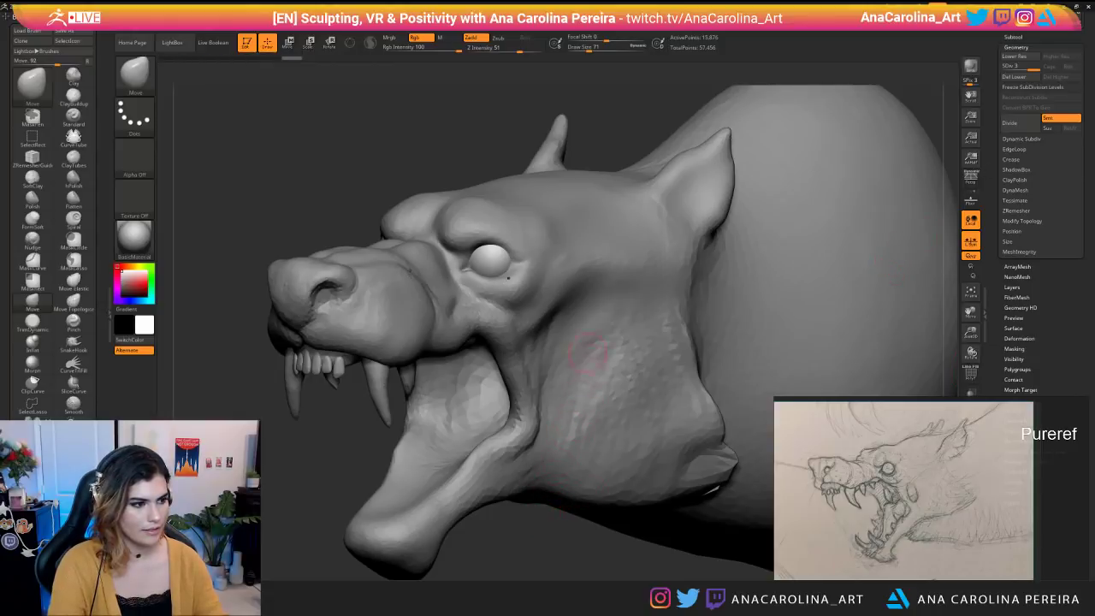
{"action": "key", "text": "f"}
{"action": "left_click_drag", "start_coordinate": [536, 511], "coordinate": [526, 543]}
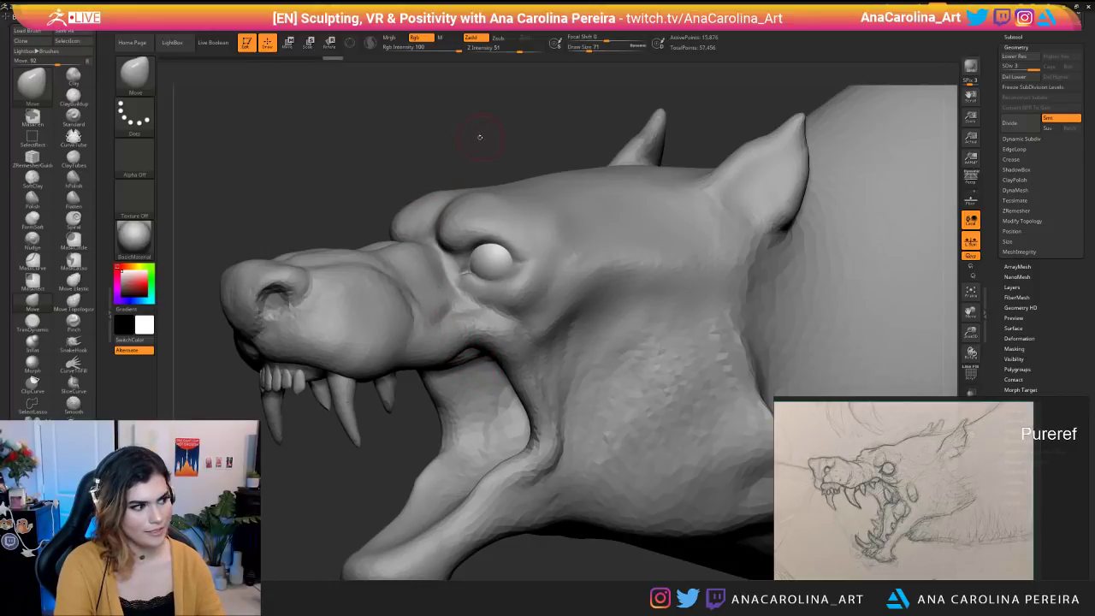
Set up the Standard brush to apply only material, with sculpting (Zadd) turned off and the M channel active.
{"action": "left_click", "coordinate": [148, 327]}
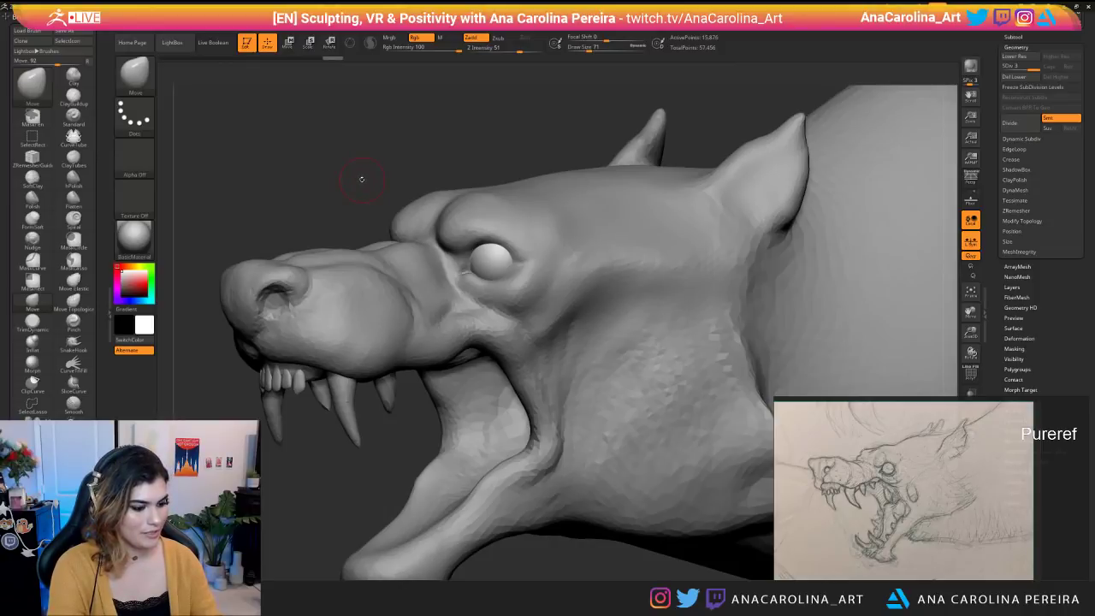
{"action": "key", "text": "b"}
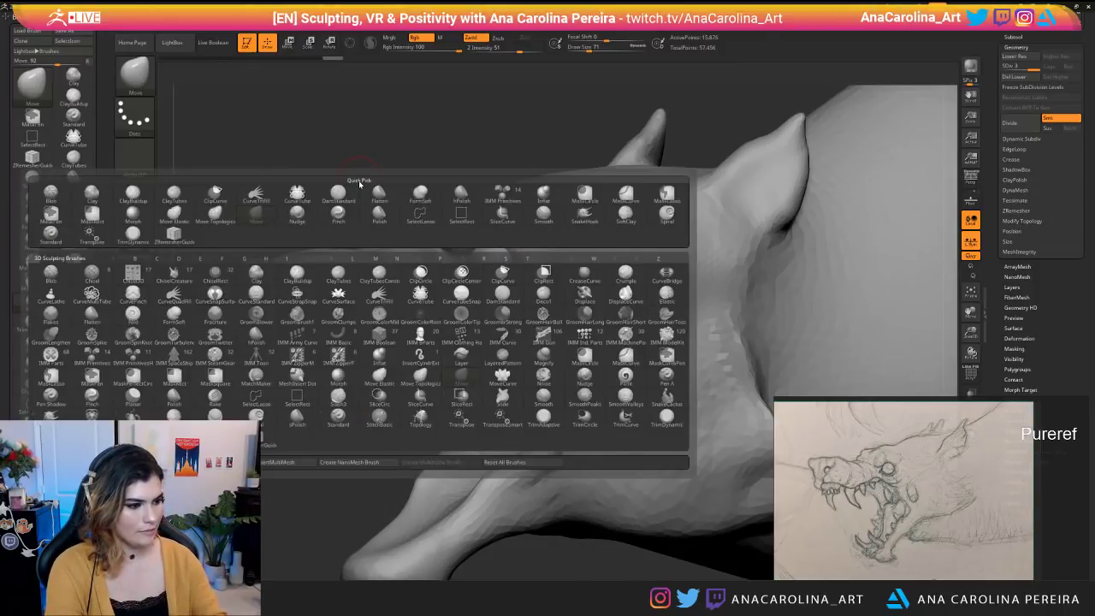
{"action": "key", "text": "v"}
{"action": "key", "text": "v"}
{"action": "key", "text": "b"}
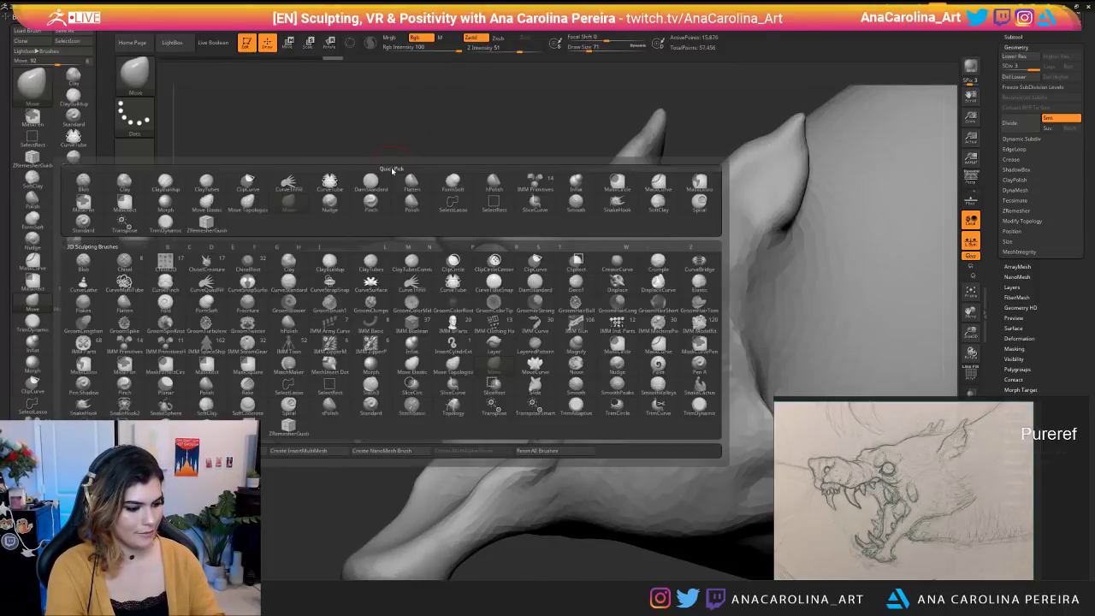
{"action": "key", "text": "s"}
{"action": "key", "text": "t"}
{"action": "key", "text": "b"}
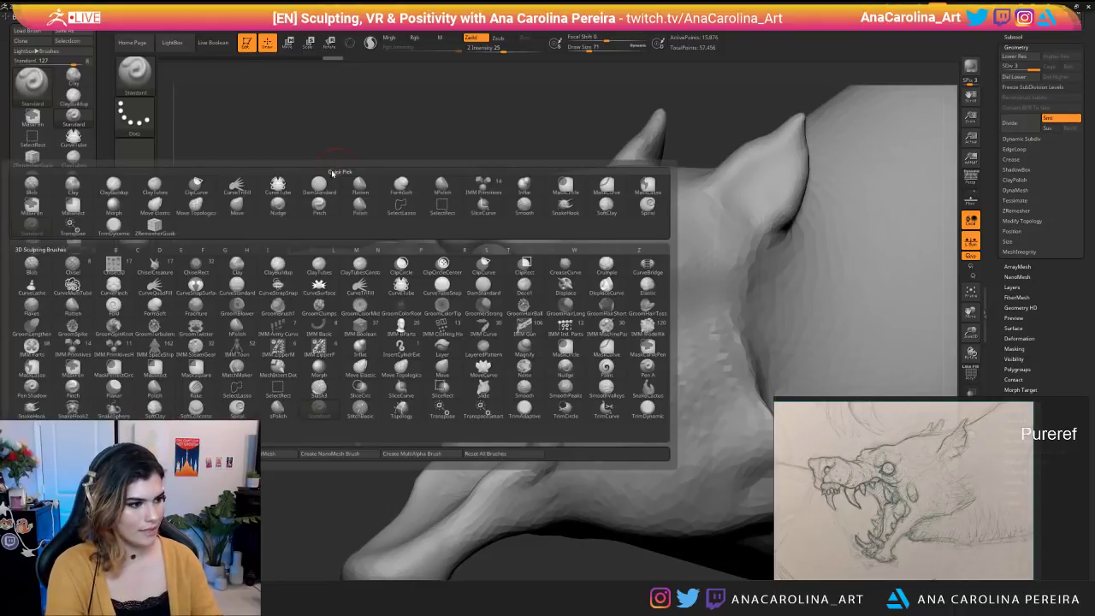
{"action": "key", "text": "space"}
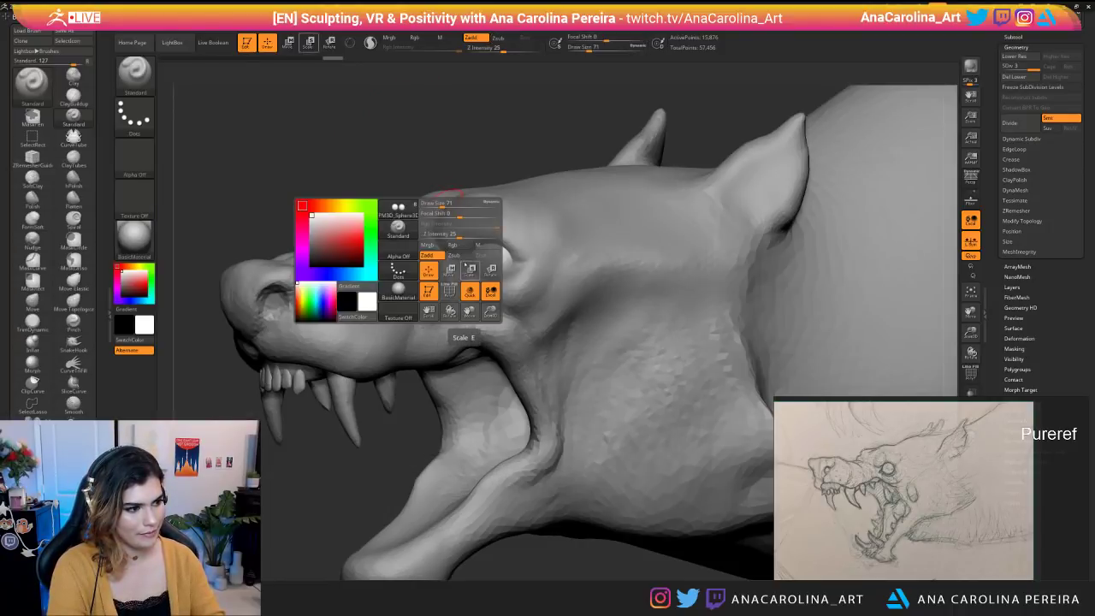
{"action": "left_click", "coordinate": [427, 255]}
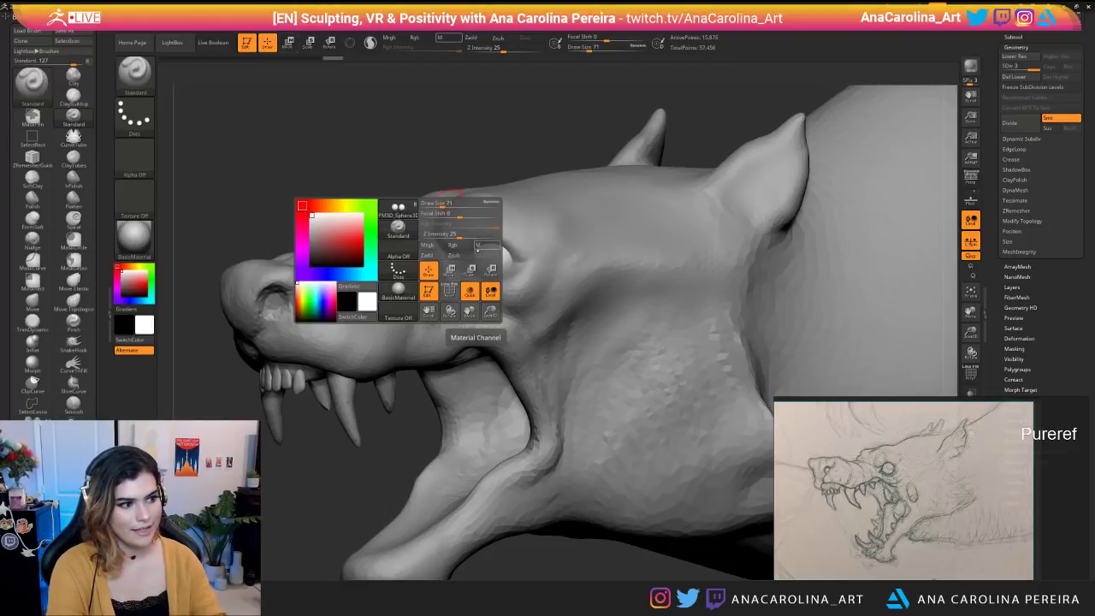
{"action": "left_click", "coordinate": [481, 249]}
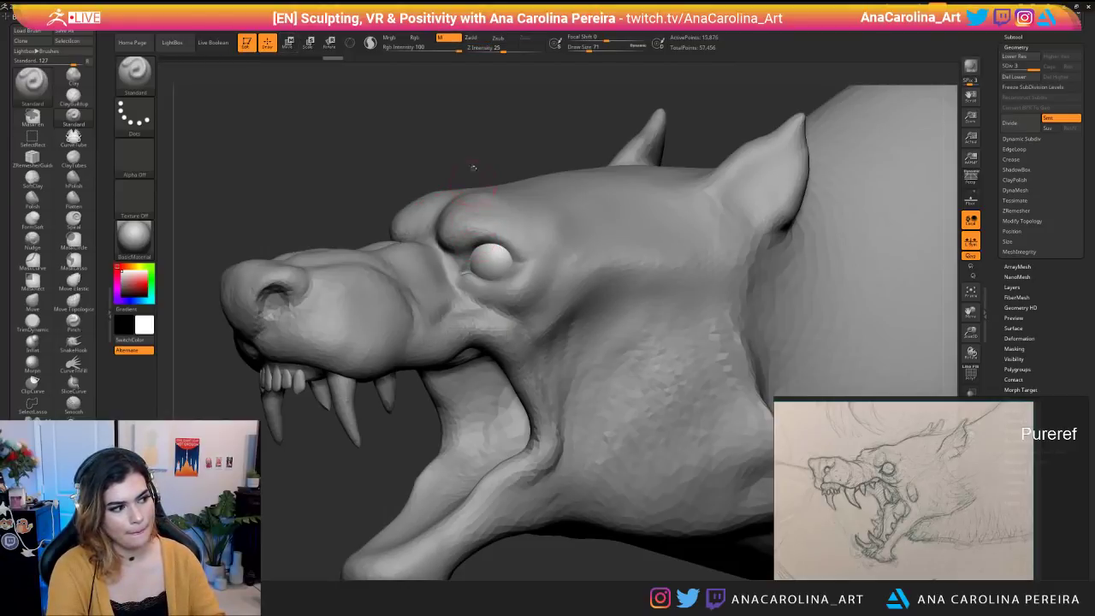
Paint the eyeballs with the ToyPlastic material at draw size 187, and switch the current material back to BasicMaterial.
{"action": "left_click", "coordinate": [138, 231]}
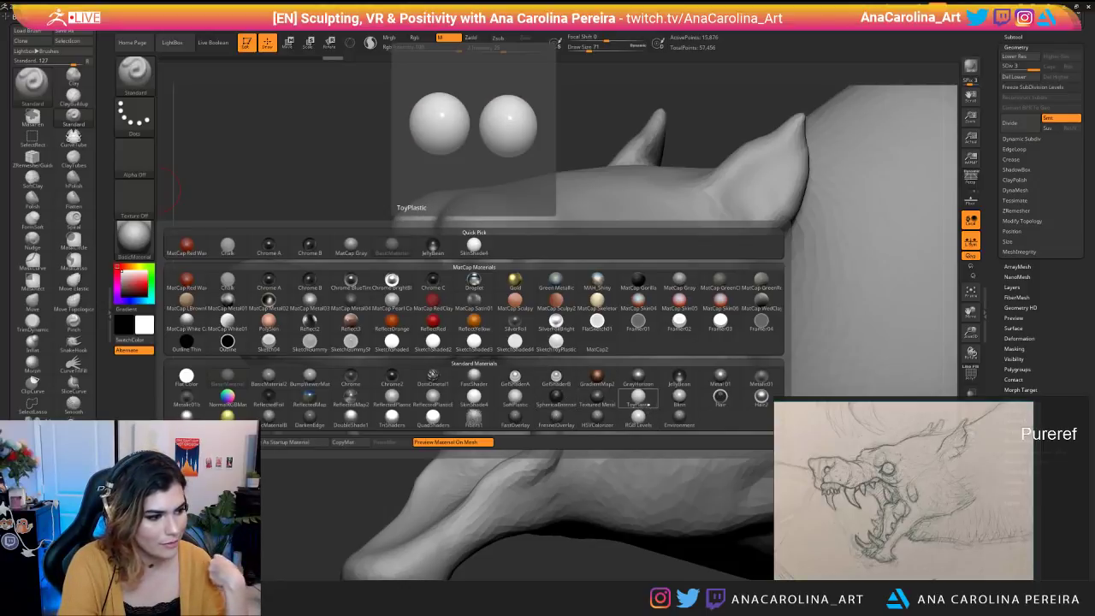
{"action": "left_click", "coordinate": [637, 396]}
{"action": "key", "text": "space"}
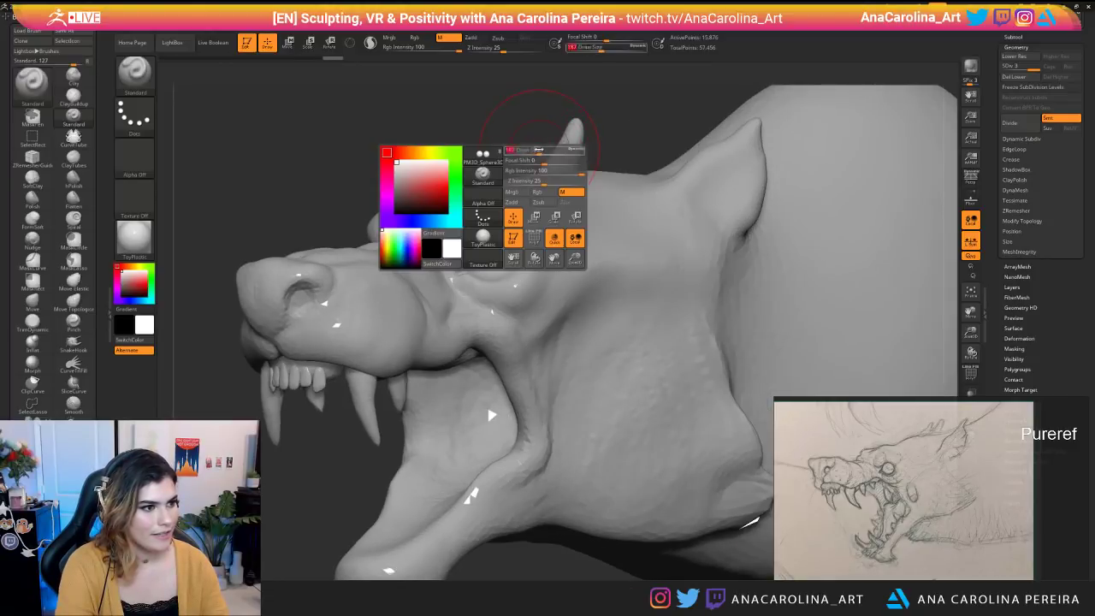
{"action": "left_click_drag", "start_coordinate": [539, 150], "coordinate": [541, 150]}
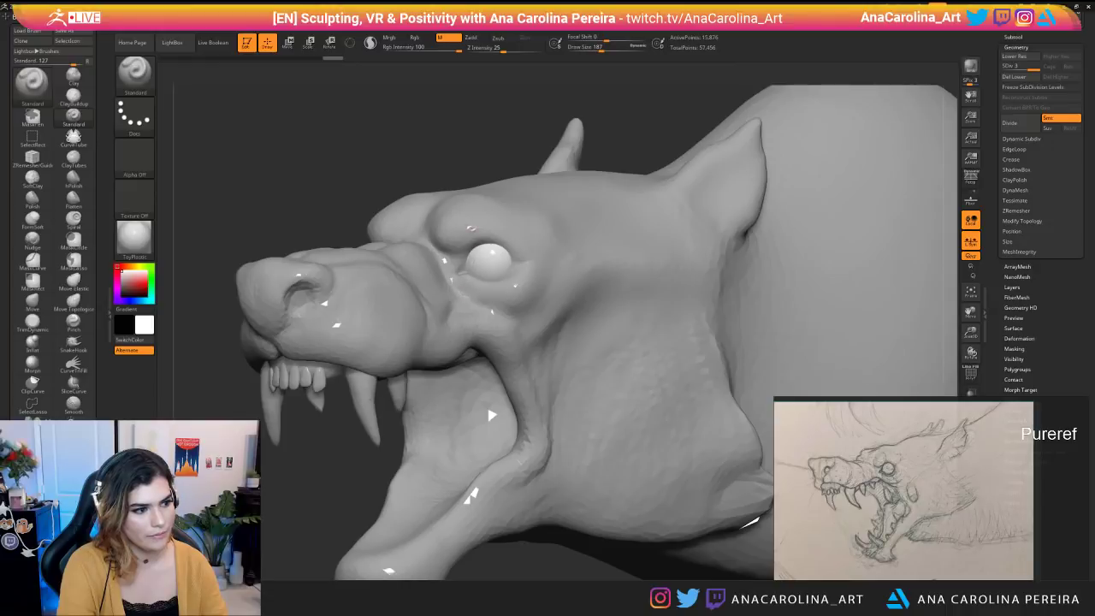
{"action": "key", "text": "m"}
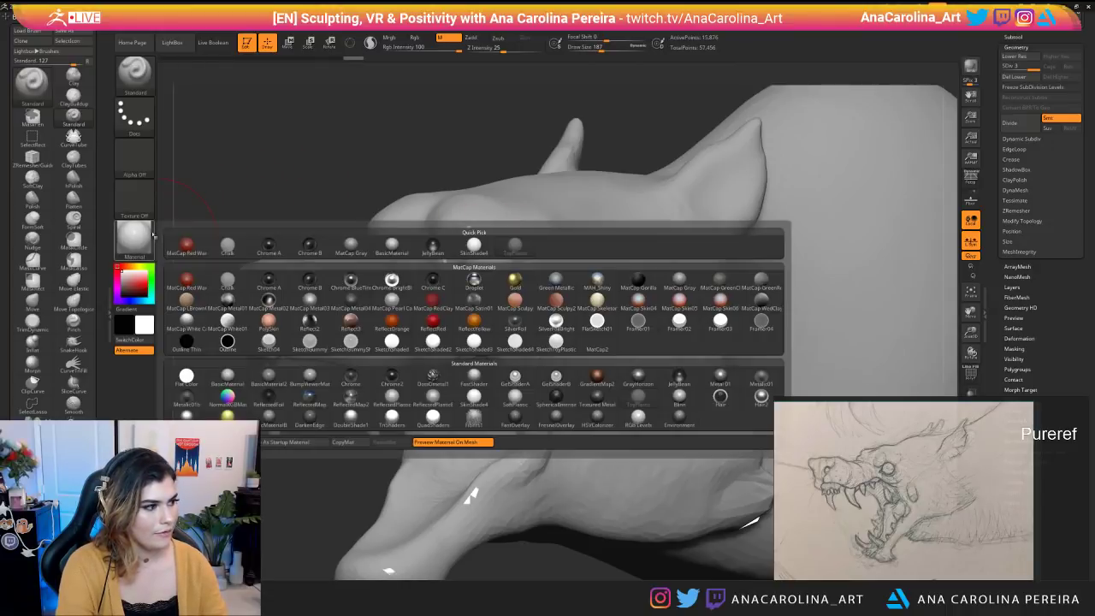
{"action": "left_click", "coordinate": [227, 378]}
{"action": "mouse_move", "coordinate": [277, 471]}
{"action": "left_mouse_down", "text": "alt"}
{"action": "mouse_move", "coordinate": [274, 403]}
{"action": "mouse_move", "coordinate": [582, 407]}
{"action": "mouse_move", "coordinate": [282, 406]}
{"action": "mouse_move", "coordinate": [504, 411]}
{"action": "mouse_move", "coordinate": [282, 422]}
{"action": "mouse_move", "coordinate": [303, 474]}
{"action": "mouse_move", "coordinate": [297, 273]}
{"action": "left_mouse_up", "text": "alt"}
Switch the Standard brush to the Rgb channel and paint the eyeballs a pale greyish blue.
{"action": "left_click", "coordinate": [145, 327]}
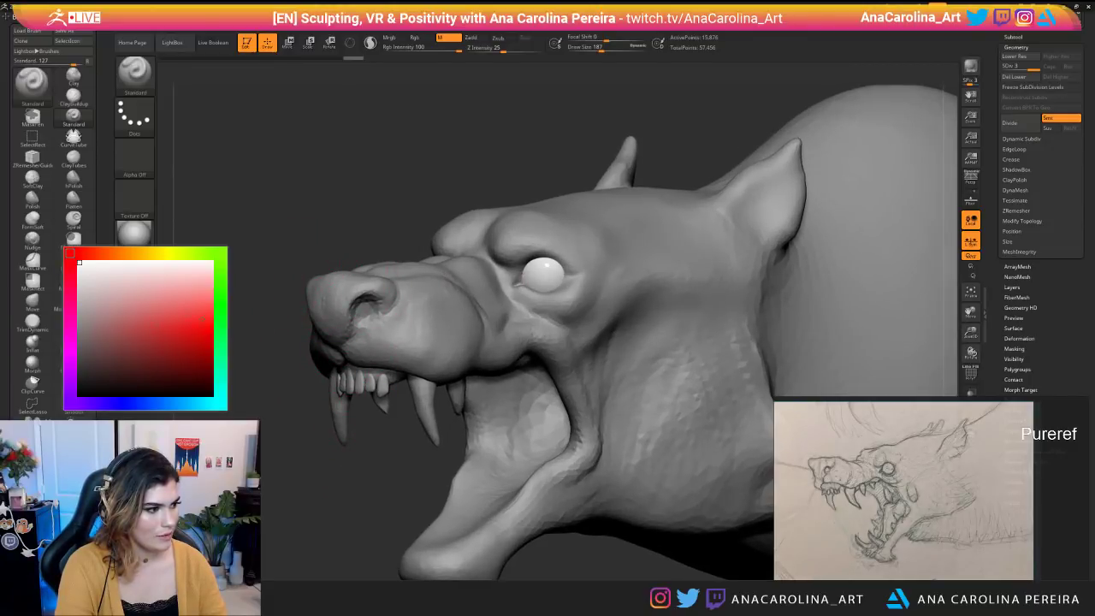
{"action": "left_click", "coordinate": [196, 404]}
{"action": "key", "text": "space"}
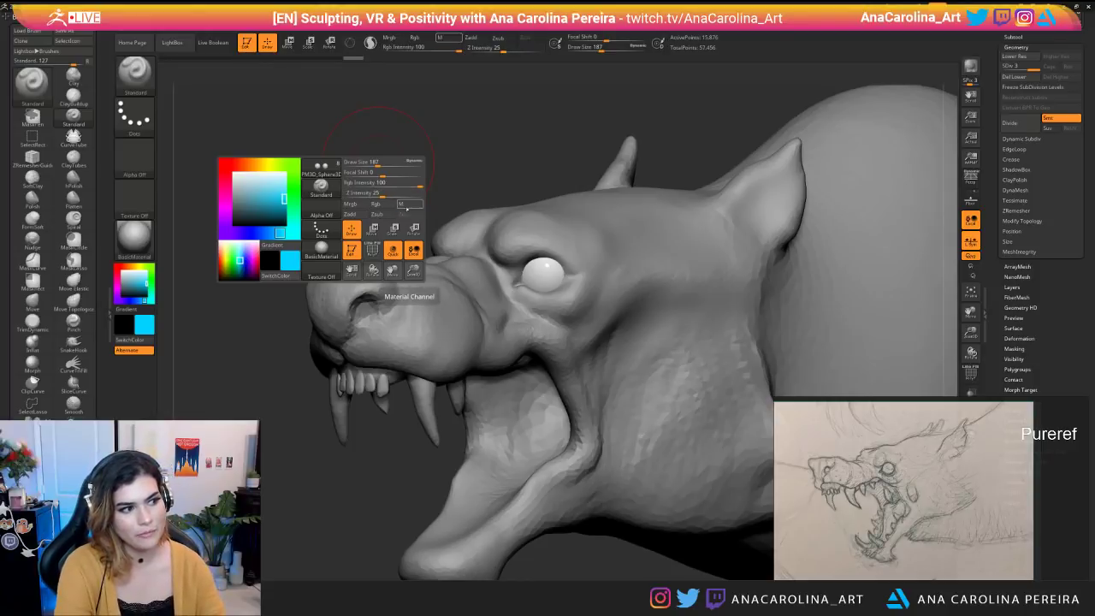
{"action": "left_click", "coordinate": [375, 204]}
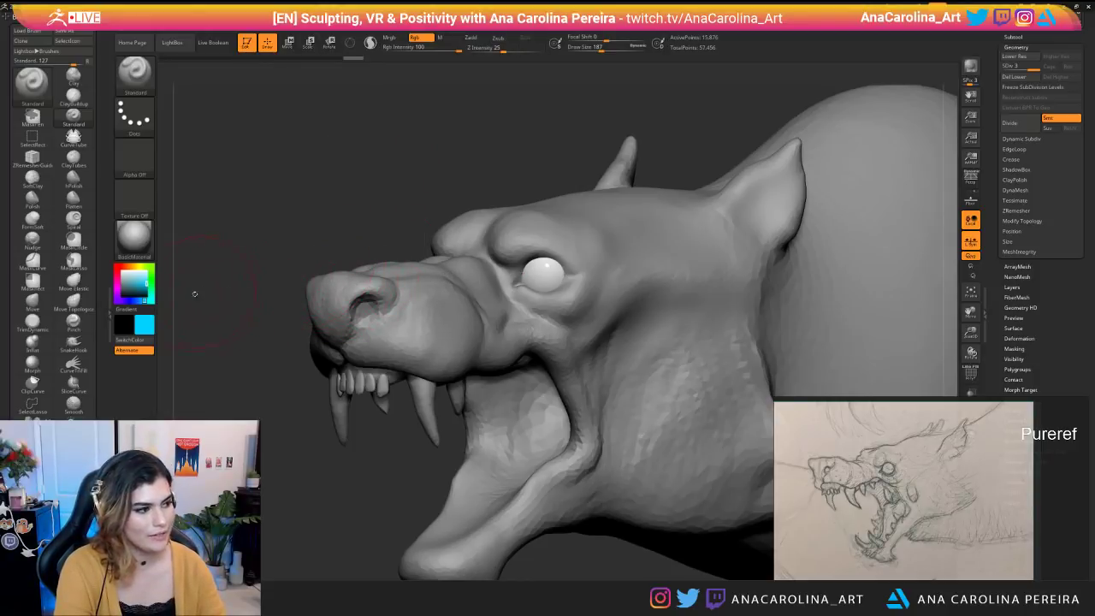
{"action": "left_click", "coordinate": [143, 329]}
{"action": "left_click_drag", "start_coordinate": [165, 321], "coordinate": [108, 295]}
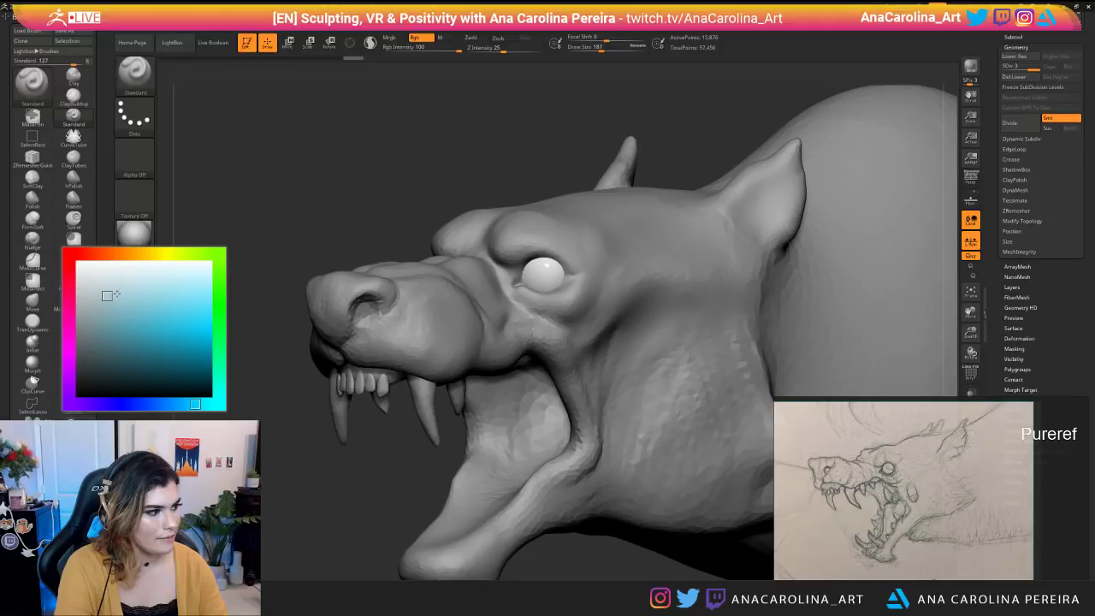
{"action": "left_click_drag", "start_coordinate": [460, 272], "coordinate": [547, 267]}
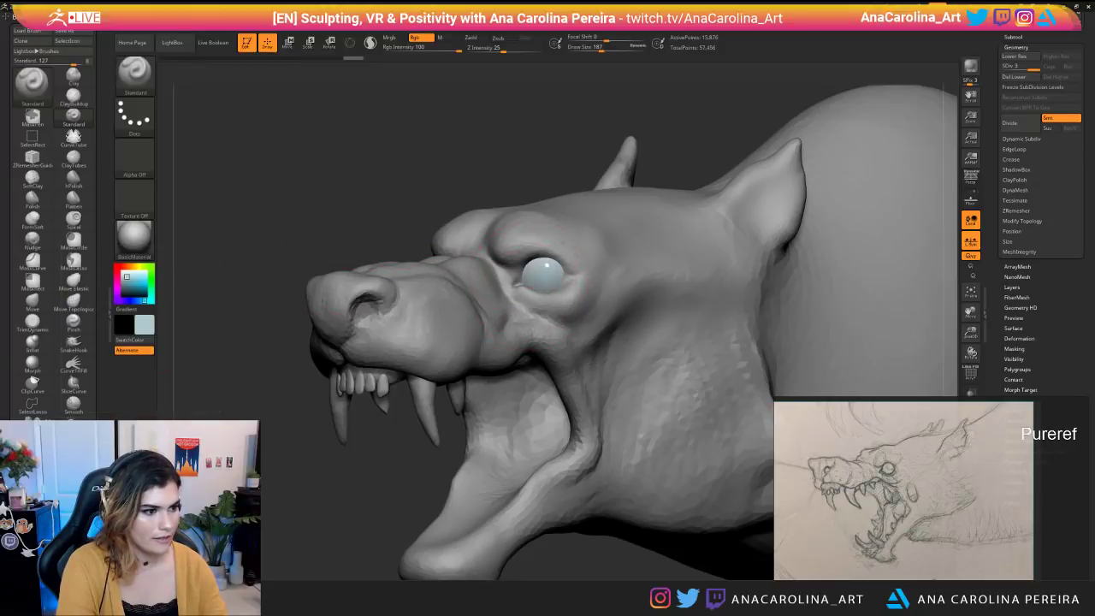
Select the head mesh and fill the whole object with near-white colour (R 241, G 241, B 241).
{"action": "mouse_move", "coordinate": [535, 282]}
{"action": "right_mouse_down", "text": "ctrl"}
{"action": "mouse_move", "coordinate": [496, 123]}
{"action": "mouse_move", "coordinate": [684, 129]}
{"action": "mouse_move", "coordinate": [496, 122]}
{"action": "mouse_move", "coordinate": [544, 265]}
{"action": "right_mouse_up", "text": "ctrl"}
{"action": "key", "text": "shift+d"}
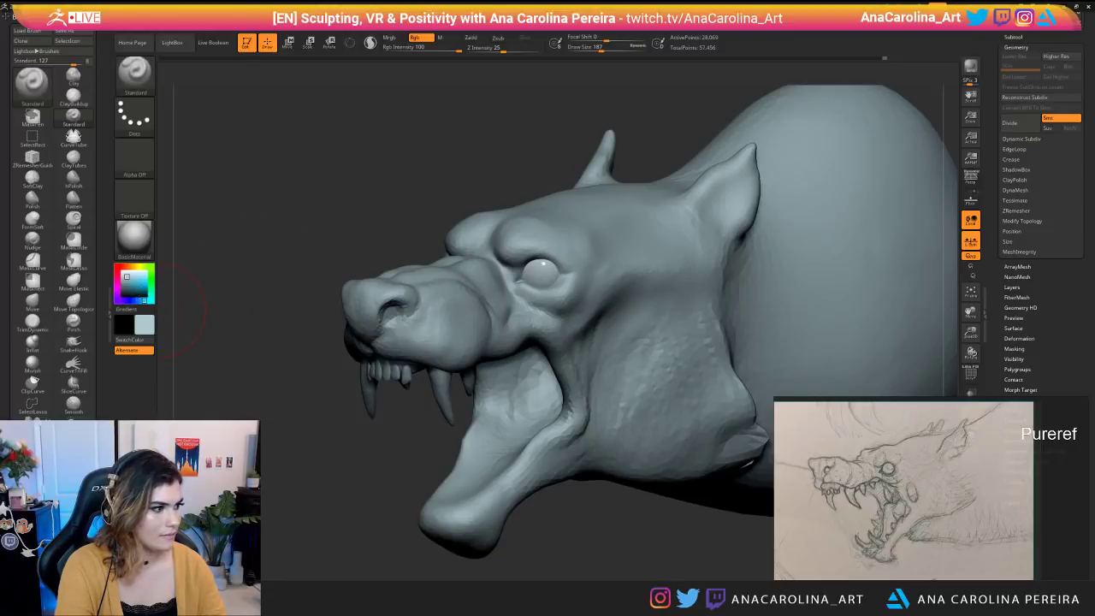
{"action": "left_click", "coordinate": [128, 282]}
{"action": "left_click", "coordinate": [77, 265]}
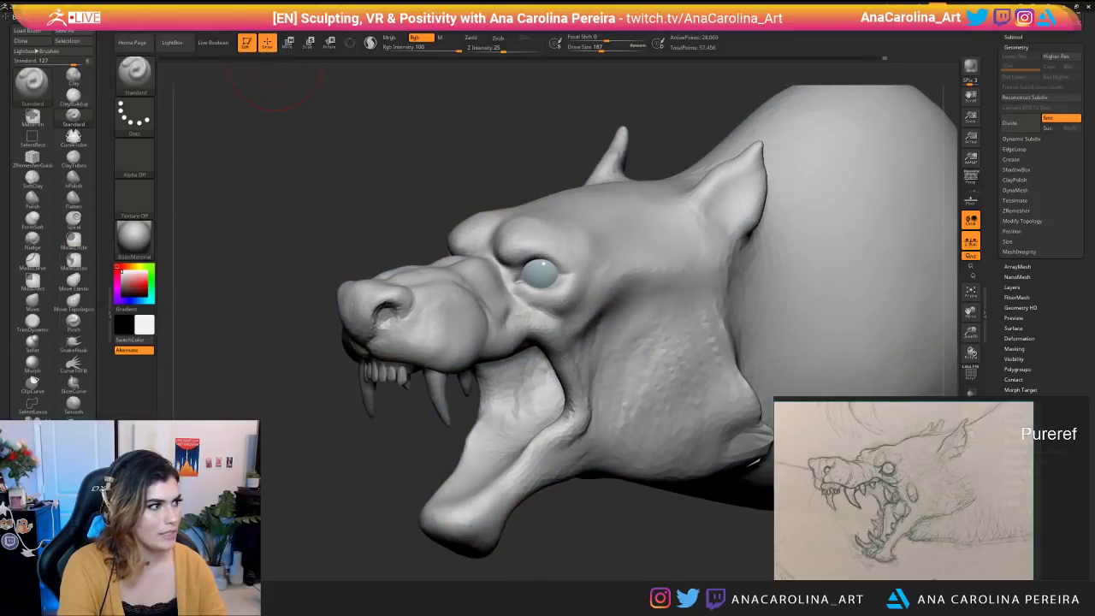
{"action": "left_click", "coordinate": [132, 283]}
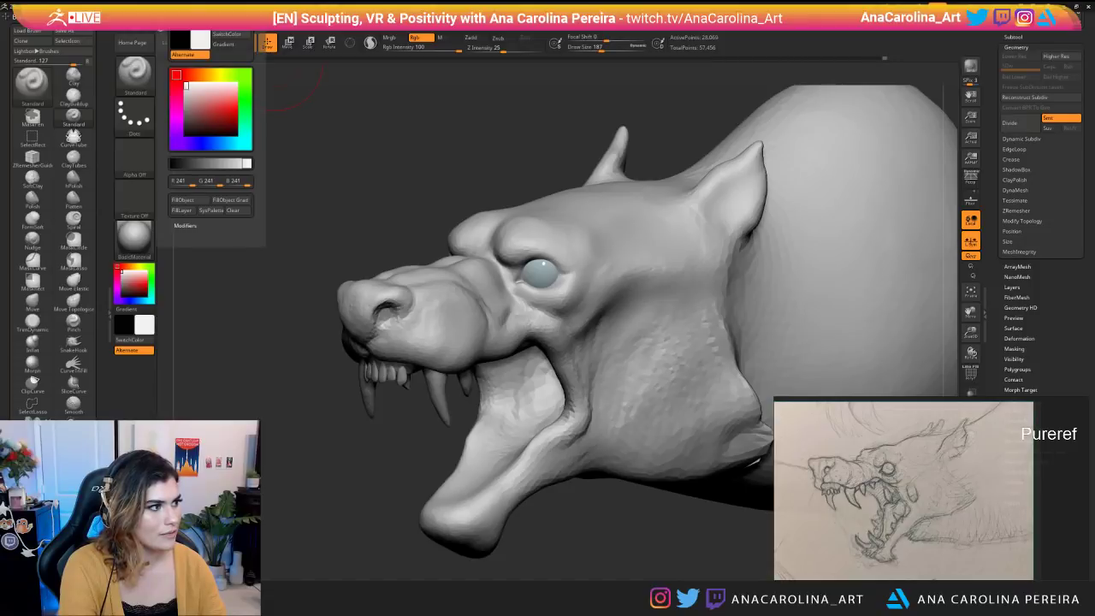
{"action": "left_click", "coordinate": [197, 203]}
{"action": "left_click_drag", "start_coordinate": [293, 309], "coordinate": [303, 327]}
Make the eyeballs active again and choose a dark grey-blue paint colour with the brush at draw size 154.
{"action": "left_click", "coordinate": [538, 274], "text": "alt"}
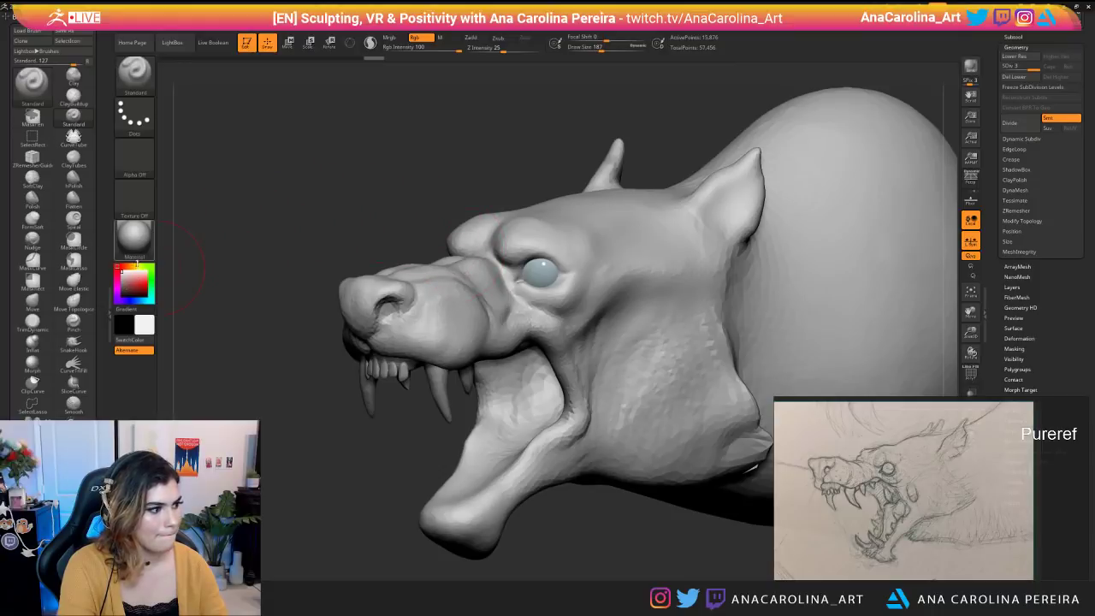
{"action": "left_click", "coordinate": [134, 276]}
{"action": "mouse_move", "coordinate": [400, 245]}
{"action": "left_mouse_down"}
{"action": "mouse_move", "coordinate": [573, 244]}
{"action": "mouse_move", "coordinate": [365, 214]}
{"action": "left_mouse_up"}
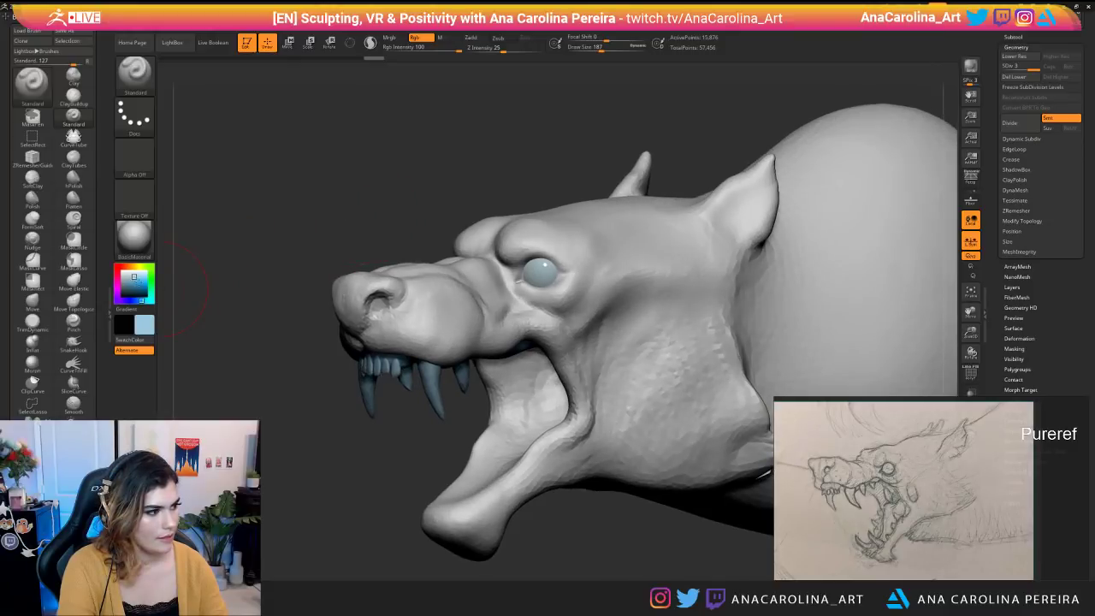
{"action": "left_click", "coordinate": [134, 282]}
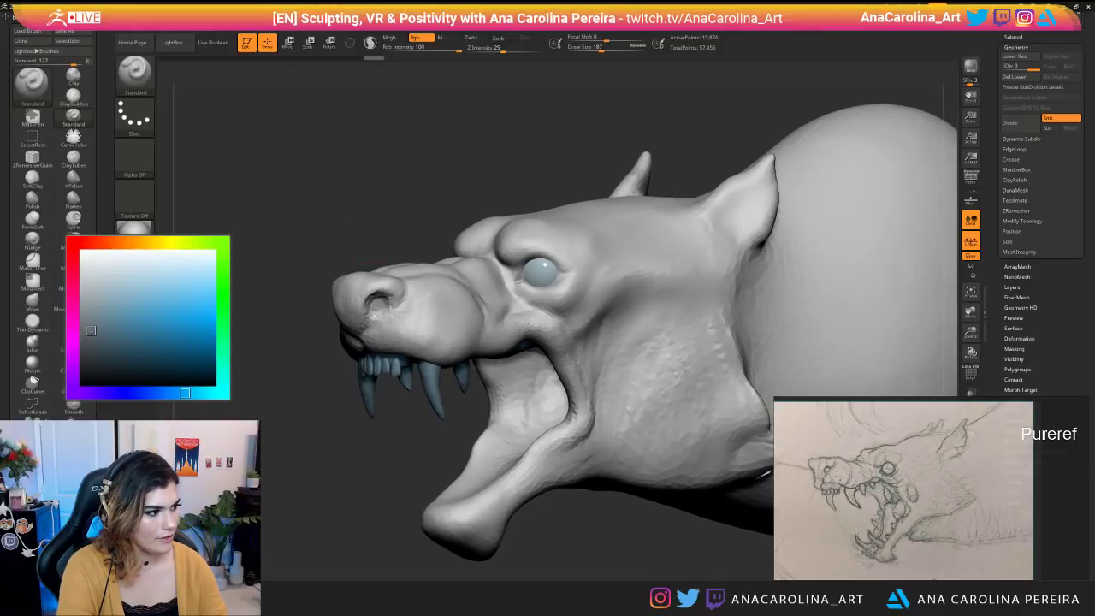
{"action": "right_click", "coordinate": [403, 181]}
{"action": "left_click", "coordinate": [409, 182]}
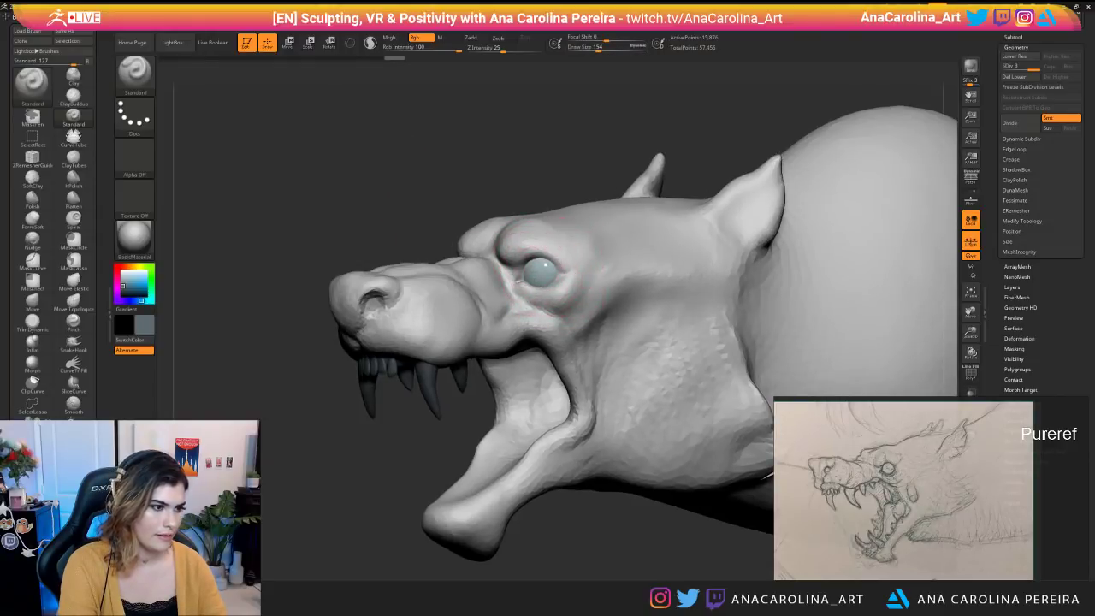
{"action": "left_click_drag", "start_coordinate": [572, 143], "coordinate": [273, 306], "text": "alt"}
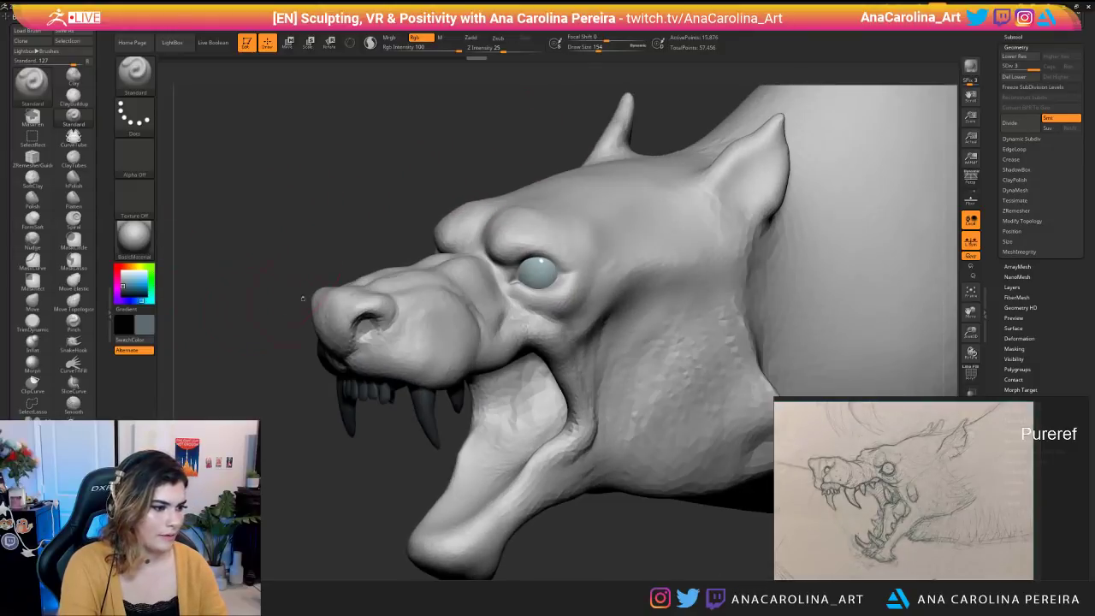
Sample the eyeball's colour, lighten it to a very pale blue and set the brush draw size to 90.
{"action": "key", "text": "c"}
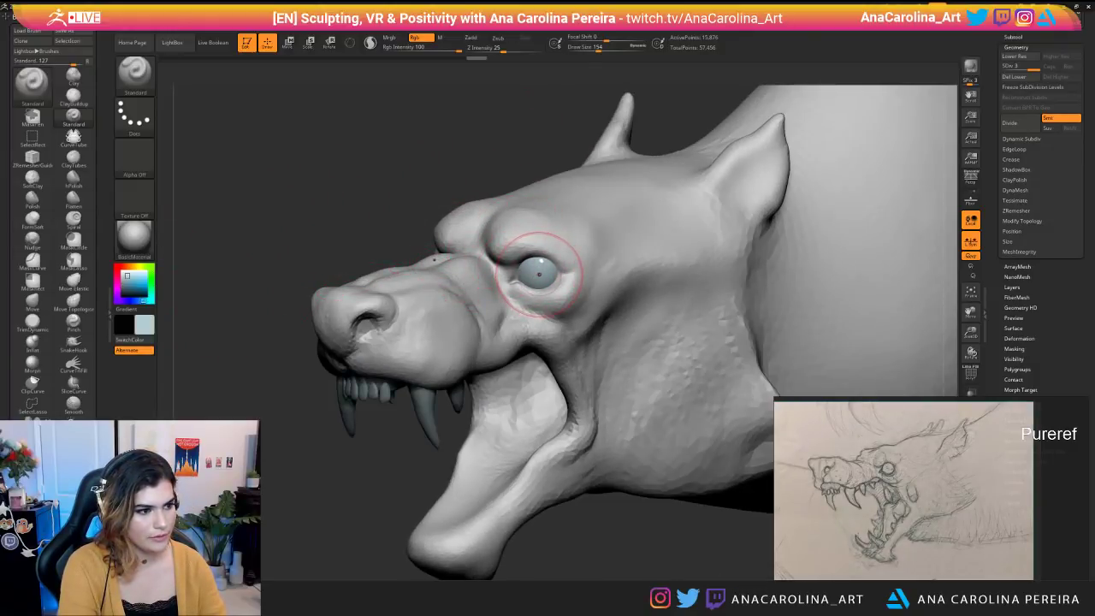
{"action": "left_click_drag", "start_coordinate": [330, 244], "coordinate": [328, 230]}
{"action": "left_click", "coordinate": [141, 325]}
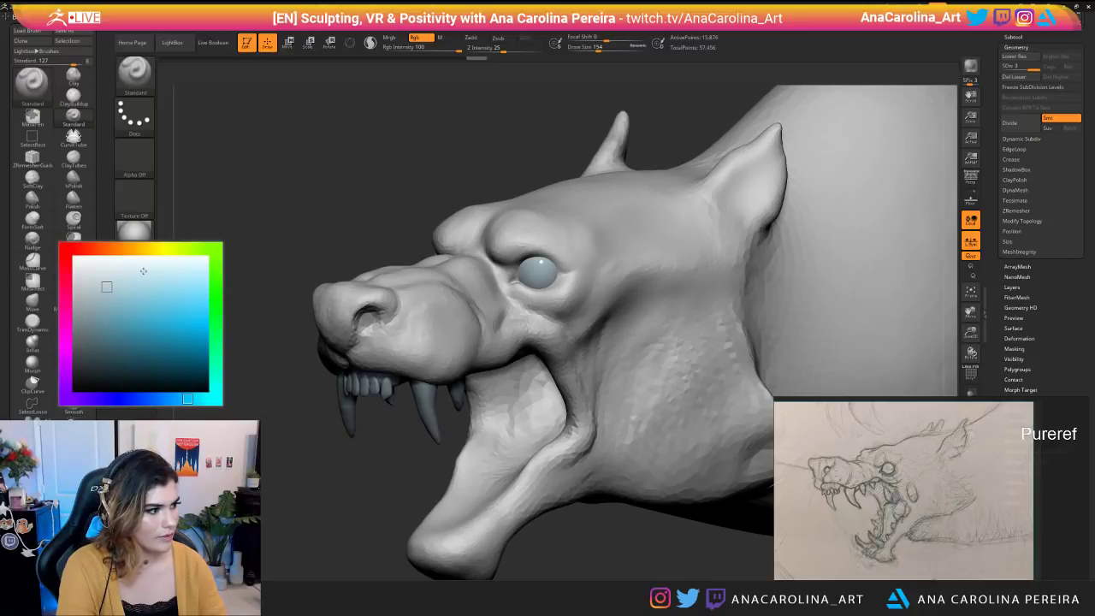
{"action": "left_click_drag", "start_coordinate": [407, 179], "coordinate": [416, 179]}
{"action": "key", "text": "space"}
{"action": "left_click_drag", "start_coordinate": [546, 269], "coordinate": [552, 269]}
{"action": "key", "text": "space"}
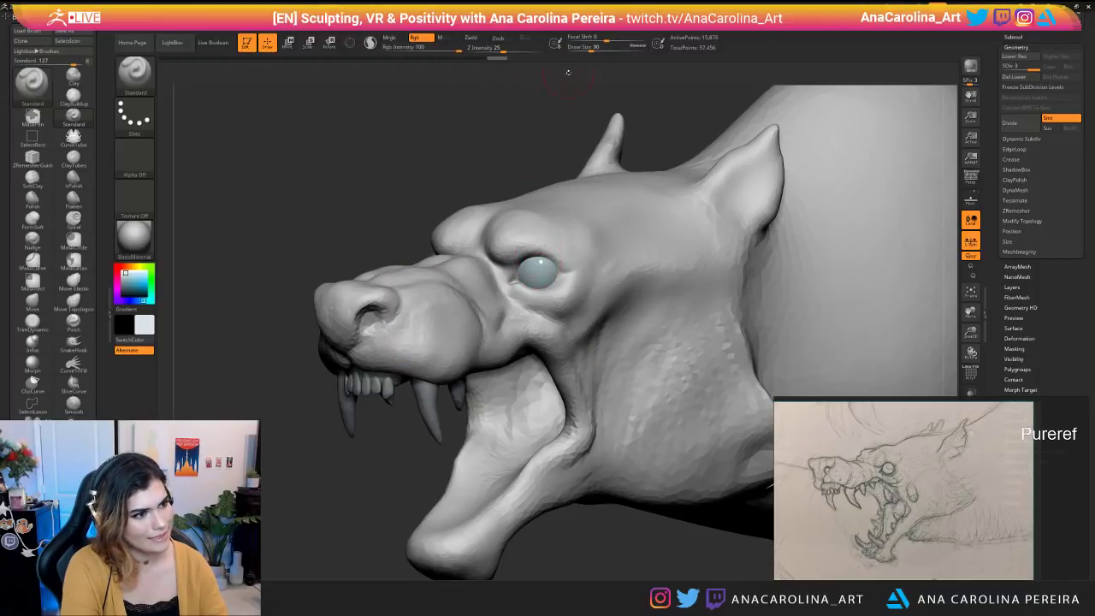
Check the Lazy Mouse stroke settings, touch up the eyeball with pale blue and resample its colour for painting.
{"action": "left_click_drag", "start_coordinate": [562, 81], "coordinate": [543, 75]}
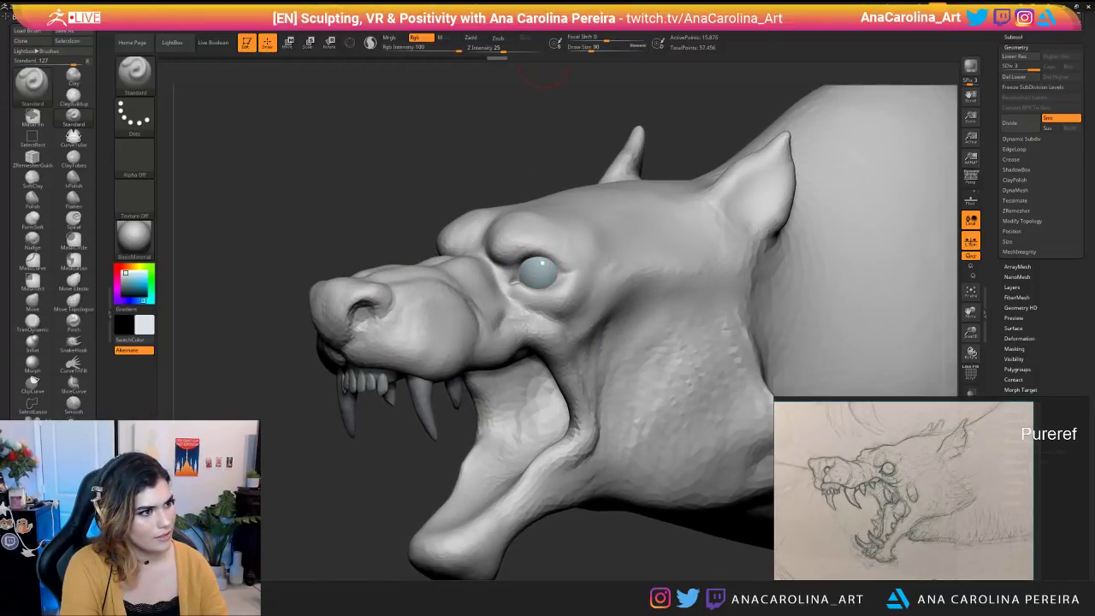
{"action": "mouse_move", "coordinate": [537, 17]}
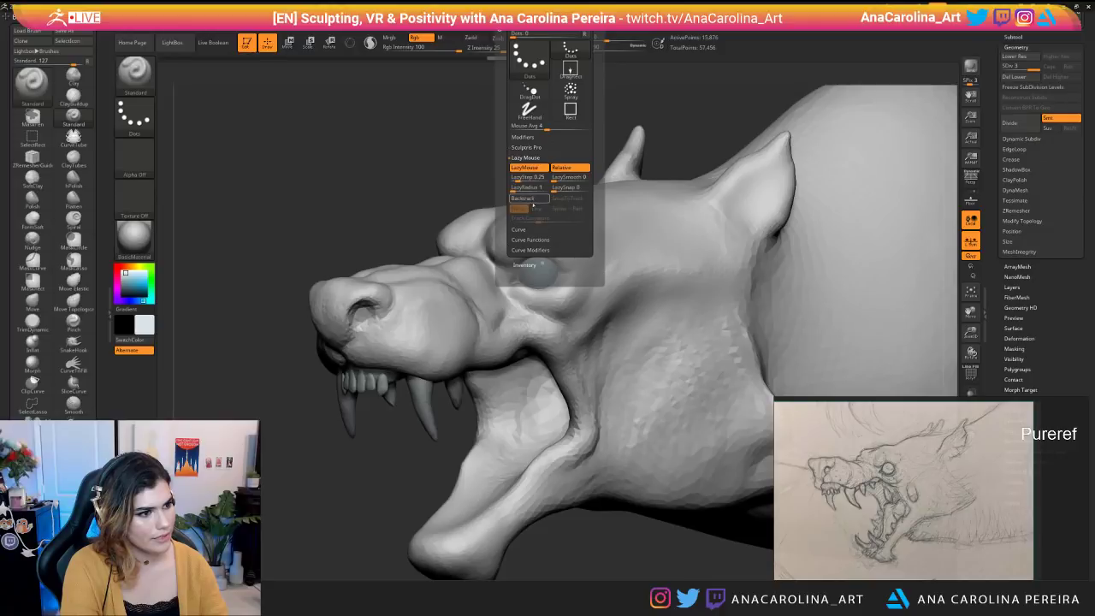
{"action": "left_click_drag", "start_coordinate": [469, 184], "coordinate": [470, 137], "text": "alt"}
{"action": "mouse_move", "coordinate": [471, 149]}
{"action": "left_mouse_down"}
{"action": "mouse_move", "coordinate": [582, 156]}
{"action": "mouse_move", "coordinate": [483, 156]}
{"action": "left_mouse_up"}
{"action": "right_click_drag", "start_coordinate": [483, 155], "coordinate": [499, 243], "text": "ctrl"}
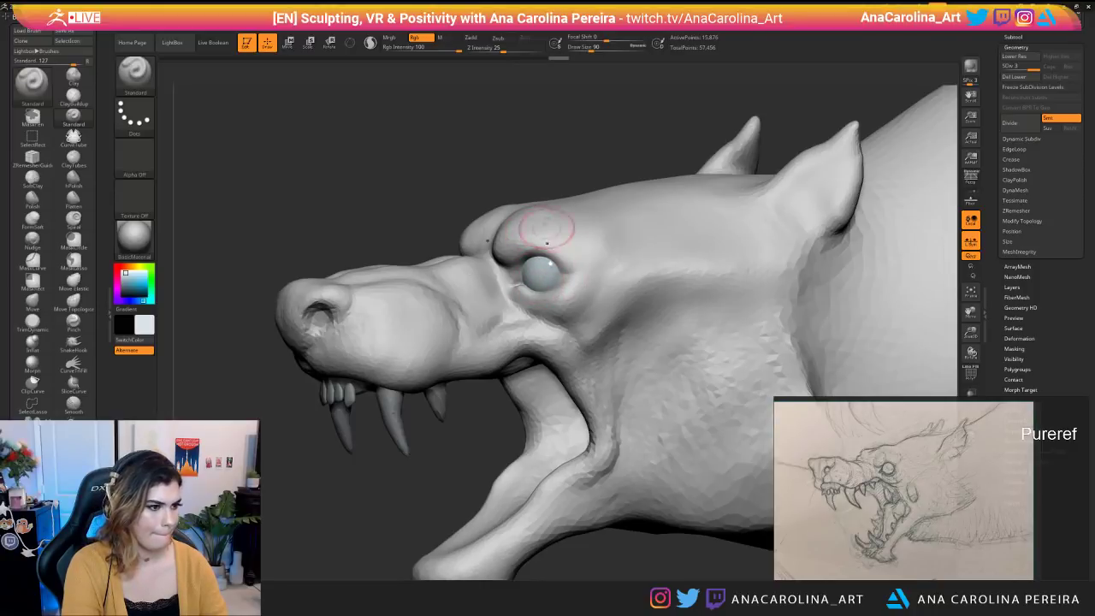
{"action": "key", "text": "f"}
{"action": "left_click_drag", "start_coordinate": [508, 91], "coordinate": [522, 110]}
{"action": "right_click_drag", "start_coordinate": [523, 111], "coordinate": [471, 227], "text": "ctrl"}
{"action": "left_click_drag", "start_coordinate": [143, 325], "coordinate": [611, 276]}
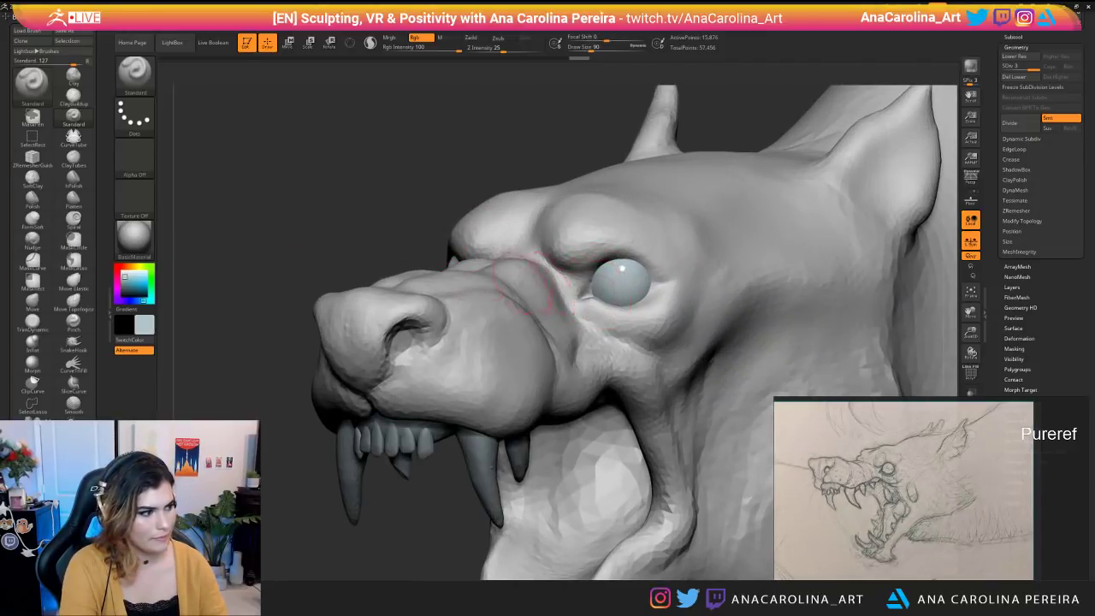
Set the draw size to 97 and change the paint colour to a medium grey after trying dark grey.
{"action": "left_click_drag", "start_coordinate": [135, 291], "coordinate": [122, 292]}
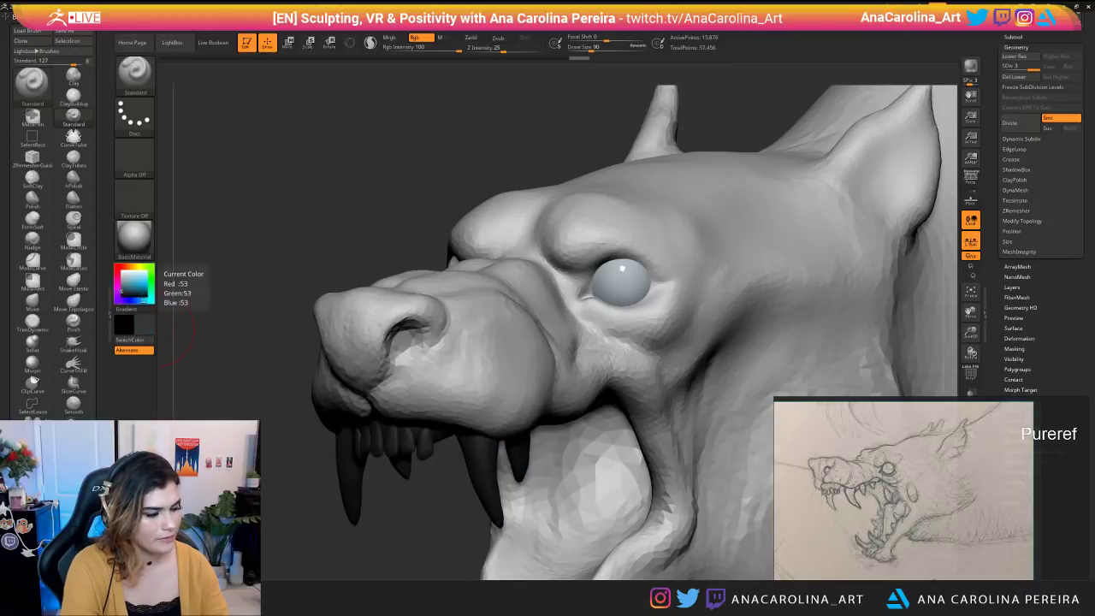
{"action": "key", "text": "ctrl+z"}
{"action": "key", "text": "space"}
{"action": "left_click", "coordinate": [629, 276]}
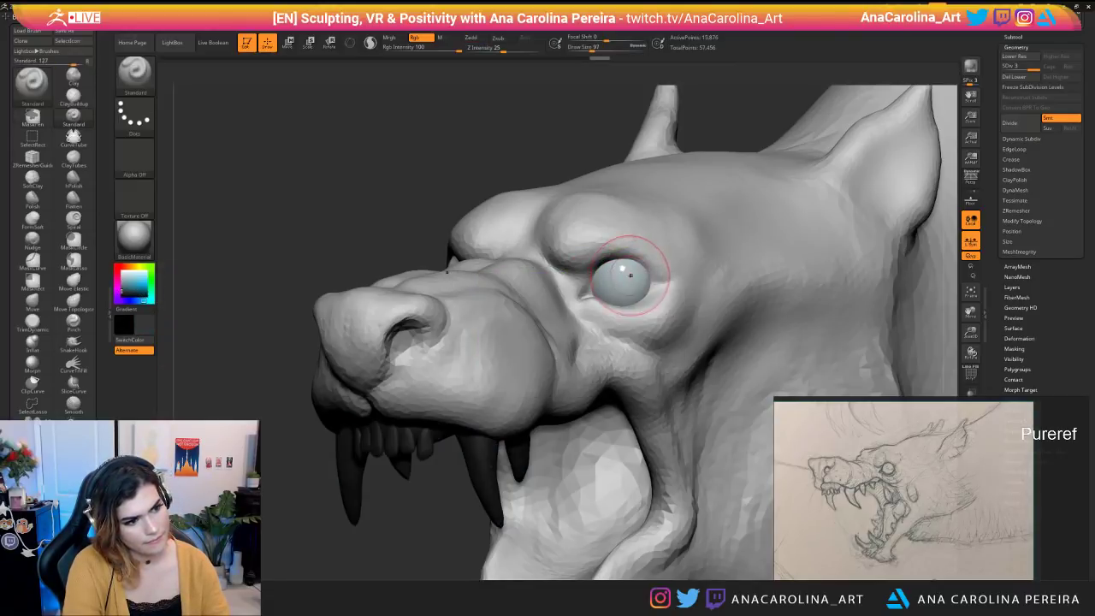
{"action": "right_click_drag", "start_coordinate": [635, 253], "coordinate": [560, 131], "text": "ctrl"}
{"action": "key", "text": "space"}
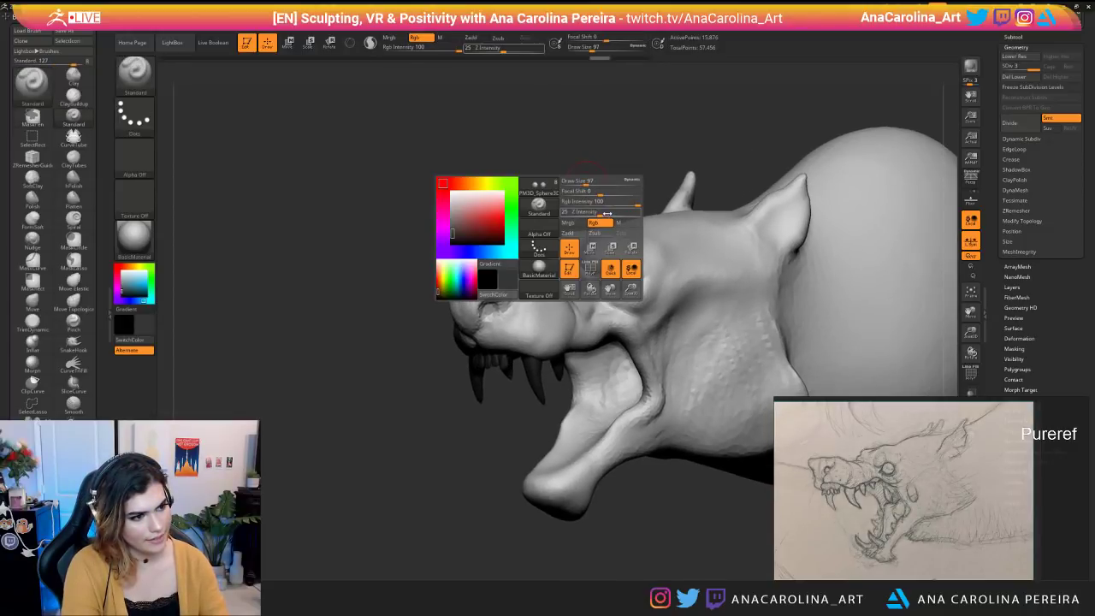
{"action": "left_click_drag", "start_coordinate": [125, 284], "coordinate": [121, 283]}
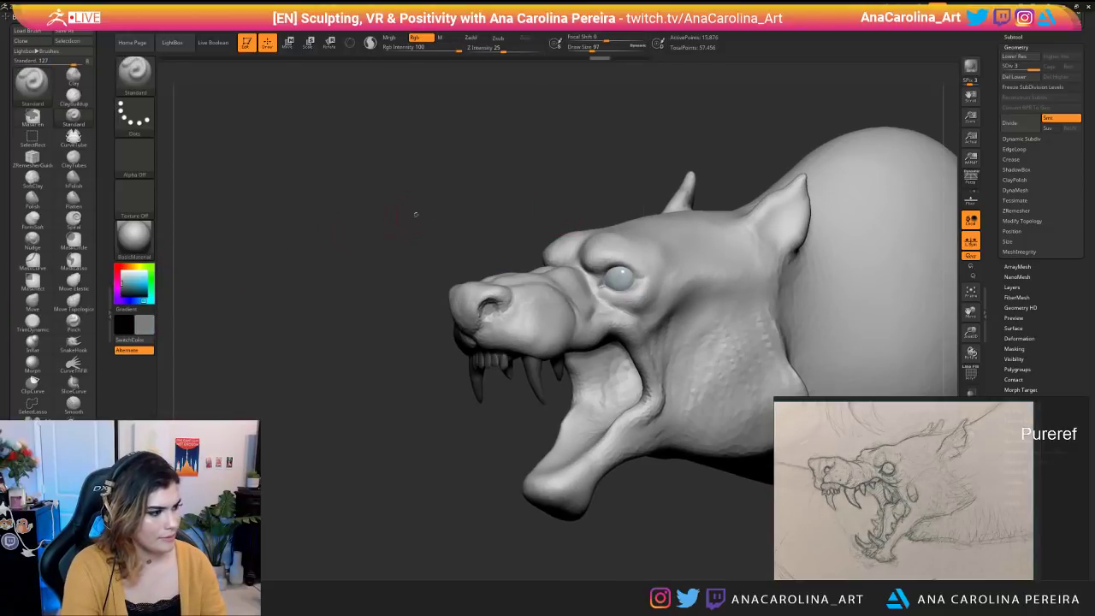
Shade the eyeballs with the medium grey and enlarge the draw size to 158.
{"action": "right_click_drag", "start_coordinate": [551, 171], "coordinate": [568, 259], "text": "ctrl"}
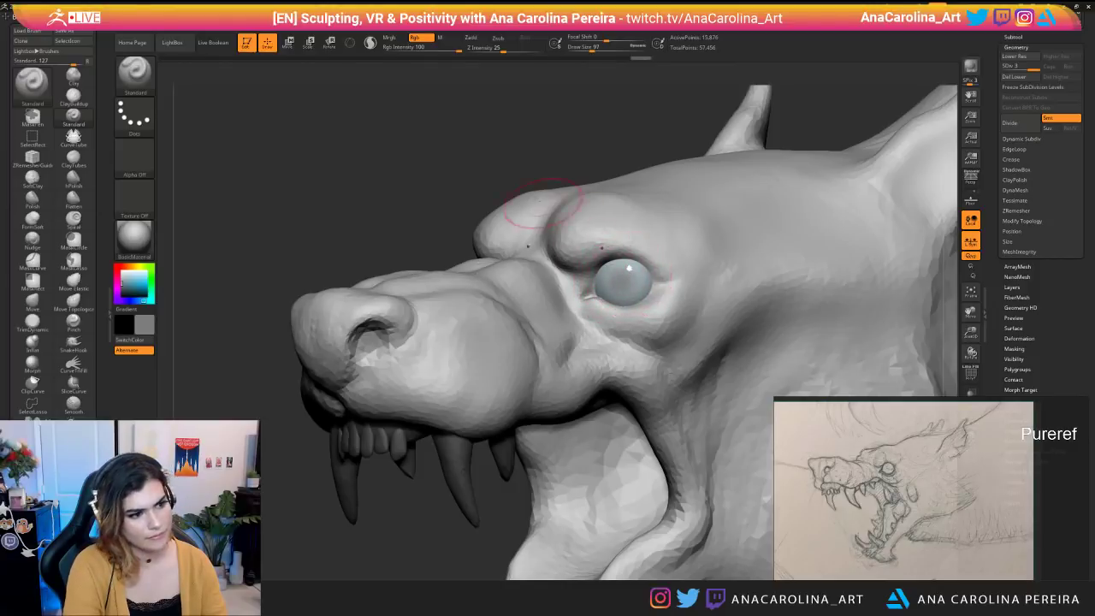
{"action": "key", "text": "f"}
{"action": "mouse_move", "coordinate": [562, 134]}
{"action": "left_mouse_down"}
{"action": "mouse_move", "coordinate": [647, 139]}
{"action": "mouse_move", "coordinate": [555, 138]}
{"action": "left_mouse_up"}
{"action": "right_click_drag", "start_coordinate": [554, 138], "coordinate": [557, 177], "text": "ctrl"}
{"action": "mouse_move", "coordinate": [552, 140]}
{"action": "left_mouse_down"}
{"action": "mouse_move", "coordinate": [617, 140]}
{"action": "mouse_move", "coordinate": [566, 138]}
{"action": "left_mouse_up"}
{"action": "key", "text": "space"}
{"action": "left_click_drag", "start_coordinate": [571, 138], "coordinate": [579, 139]}
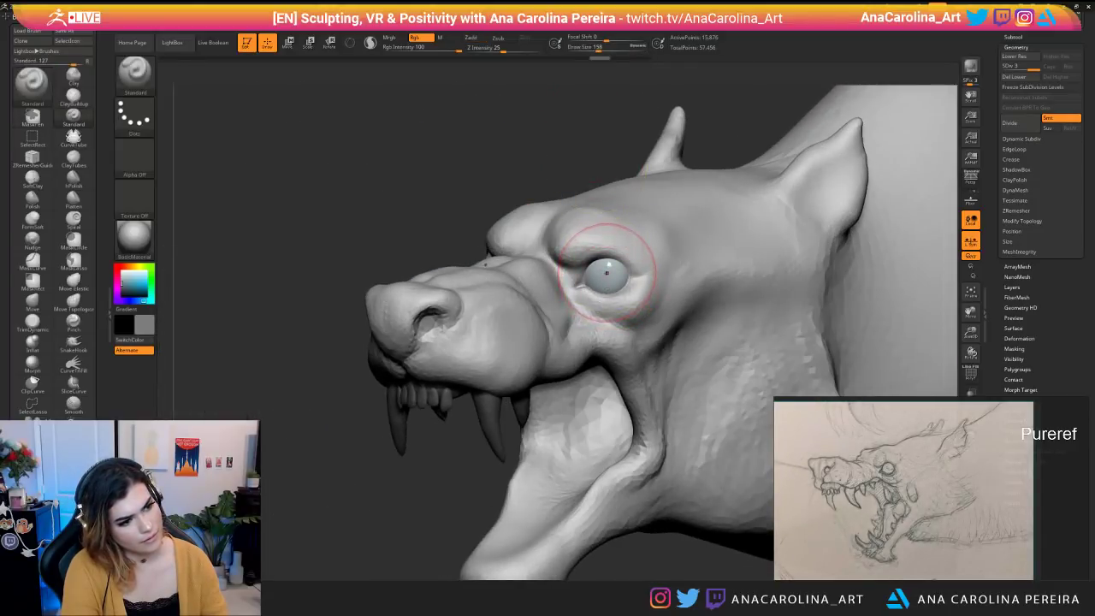
Continue the grey shading on the eyeballs with a smaller brush and check it from a distance.
{"action": "key", "text": "space"}
{"action": "left_click_drag", "start_coordinate": [608, 280], "coordinate": [612, 248]}
{"action": "right_click_drag", "start_coordinate": [609, 197], "coordinate": [605, 137], "text": "ctrl"}
{"action": "mouse_move", "coordinate": [606, 136]}
{"action": "left_mouse_down"}
{"action": "mouse_move", "coordinate": [636, 147]}
{"action": "mouse_move", "coordinate": [675, 128]}
{"action": "mouse_move", "coordinate": [556, 143]}
{"action": "mouse_move", "coordinate": [662, 160]}
{"action": "left_mouse_up"}
{"action": "right_click_drag", "start_coordinate": [662, 160], "coordinate": [677, 193], "text": "ctrl"}
{"action": "left_click_drag", "start_coordinate": [678, 193], "coordinate": [626, 205]}
{"action": "right_click_drag", "start_coordinate": [627, 189], "coordinate": [618, 88], "text": "ctrl"}
{"action": "left_click_drag", "start_coordinate": [657, 188], "coordinate": [609, 148]}
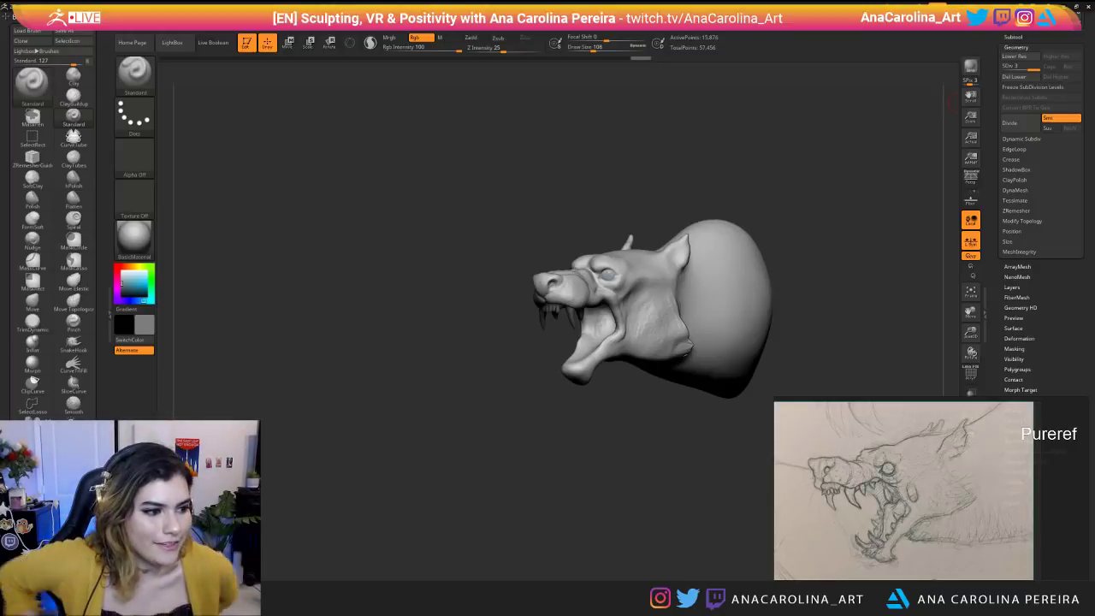
{"action": "left_click_drag", "start_coordinate": [508, 450], "coordinate": [539, 532]}
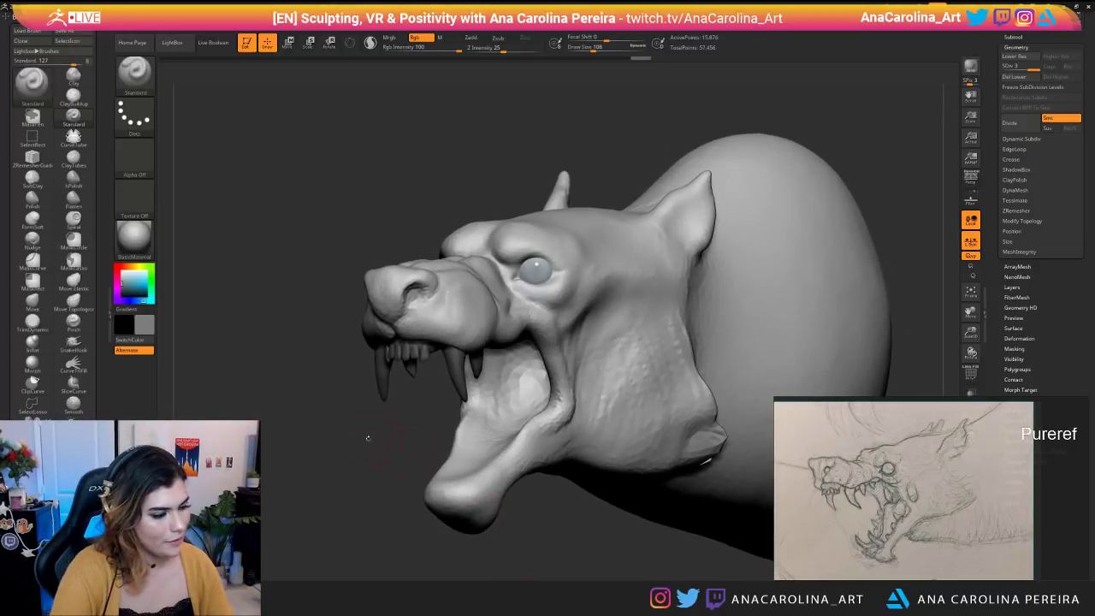
Change the paint colour to a muted dark red and try it on the eyeballs from several angles.
{"action": "left_click", "coordinate": [122, 271]}
{"action": "left_click", "coordinate": [146, 275]}
{"action": "left_click", "coordinate": [135, 280]}
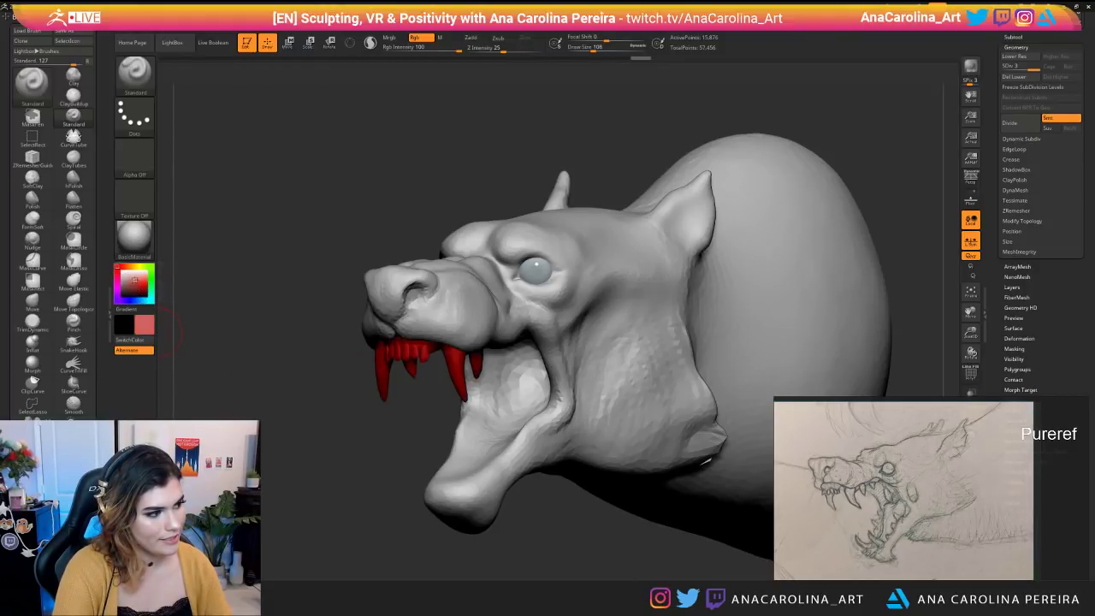
{"action": "left_click_drag", "start_coordinate": [135, 280], "coordinate": [132, 280]}
{"action": "left_click", "coordinate": [131, 286]}
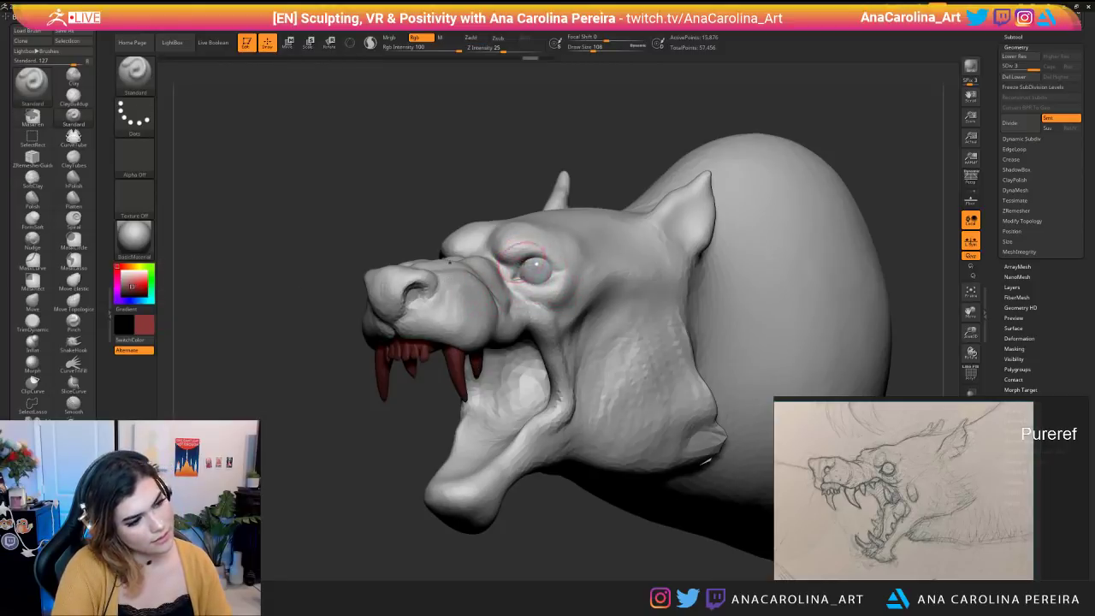
{"action": "left_click_drag", "start_coordinate": [359, 479], "coordinate": [490, 329]}
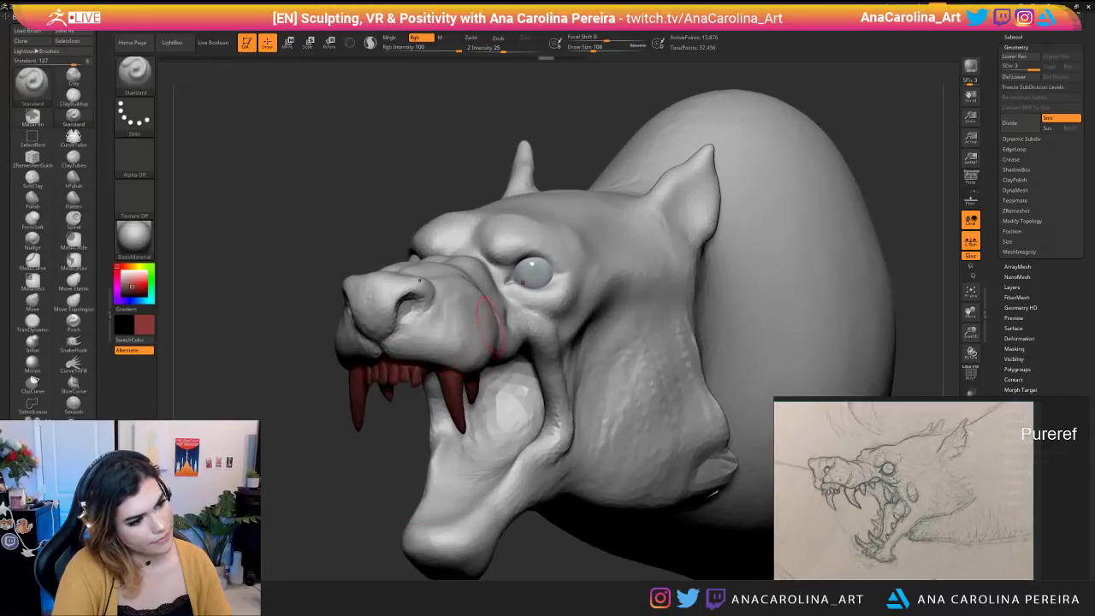
{"action": "mouse_move", "coordinate": [519, 187]}
{"action": "left_mouse_down"}
{"action": "mouse_move", "coordinate": [479, 196]}
{"action": "mouse_move", "coordinate": [498, 180]}
{"action": "left_mouse_up"}
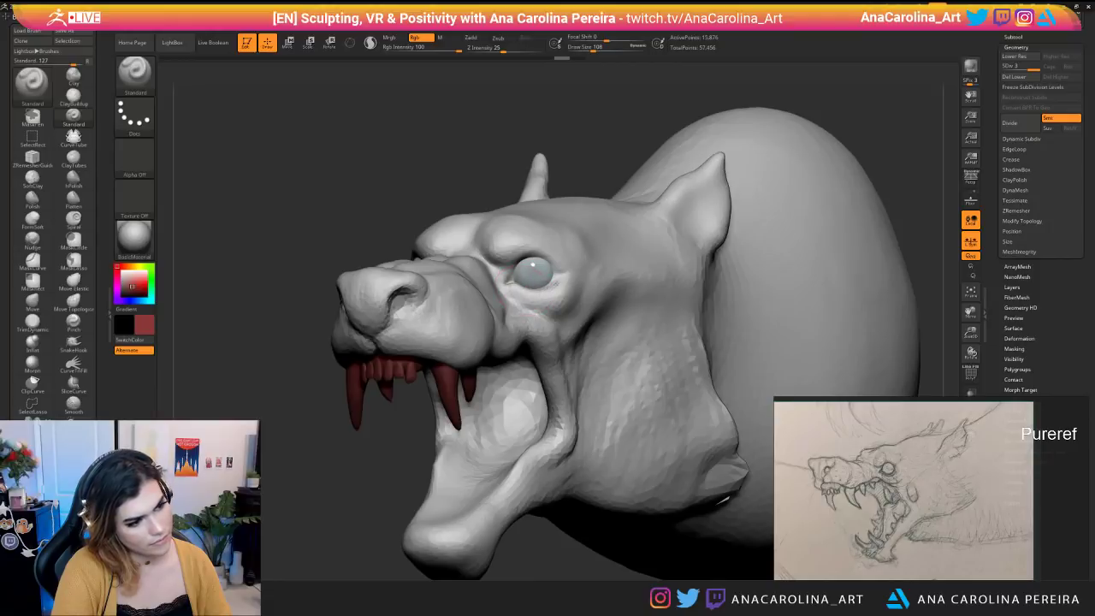
{"action": "left_click_drag", "start_coordinate": [436, 181], "coordinate": [509, 377]}
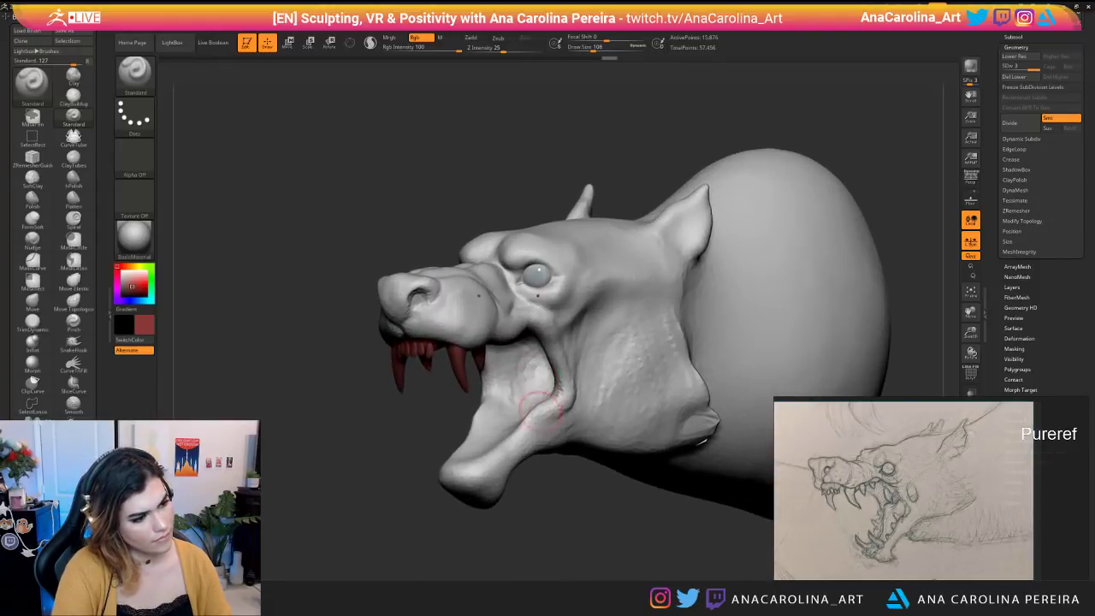
Make the head mesh active, choose the SnakeHook brush and turn off its Rgb colour painting.
{"action": "left_click", "coordinate": [539, 314], "text": "alt"}
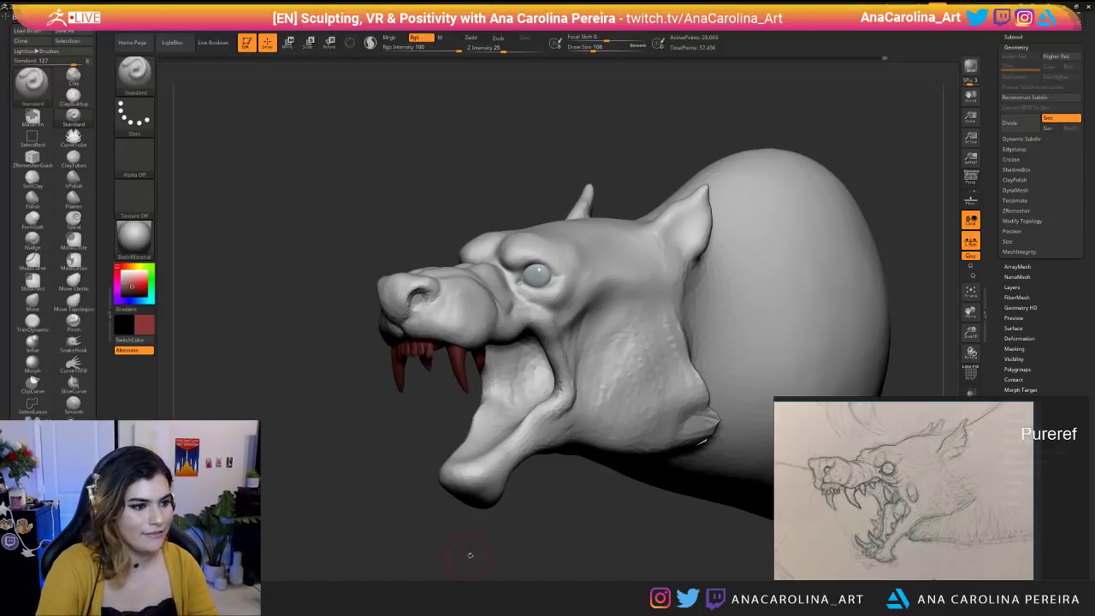
{"action": "key", "text": "b"}
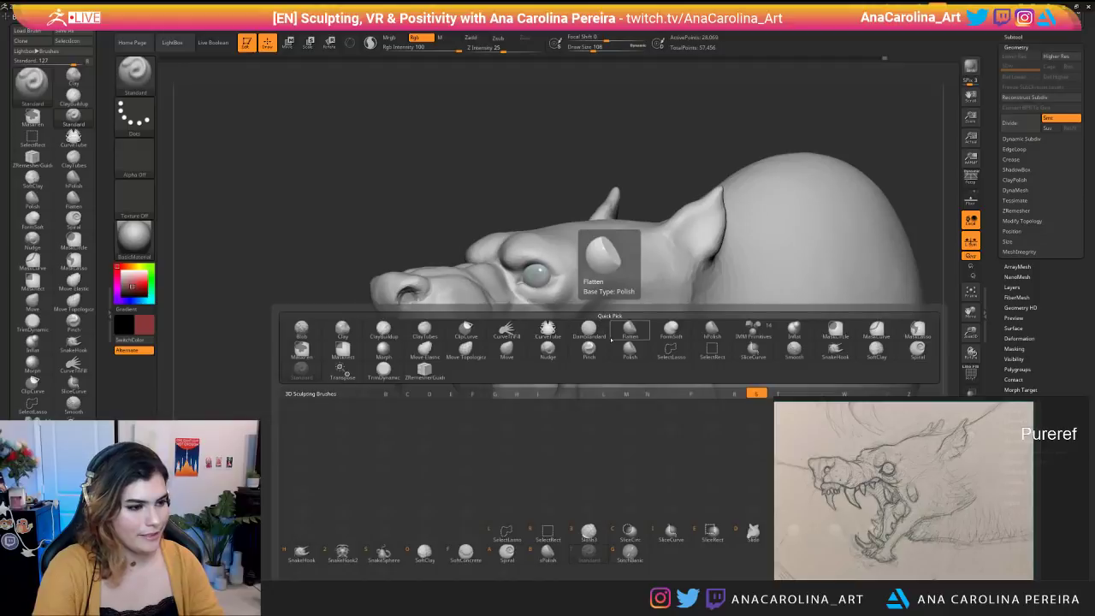
{"action": "key", "text": "h"}
{"action": "mouse_move", "coordinate": [679, 142]}
{"action": "left_mouse_down", "text": "alt"}
{"action": "mouse_move", "coordinate": [650, 188]}
{"action": "mouse_move", "coordinate": [683, 231]}
{"action": "mouse_move", "coordinate": [644, 211]}
{"action": "left_mouse_up", "text": "alt"}
{"action": "key", "text": "ctrl+z"}
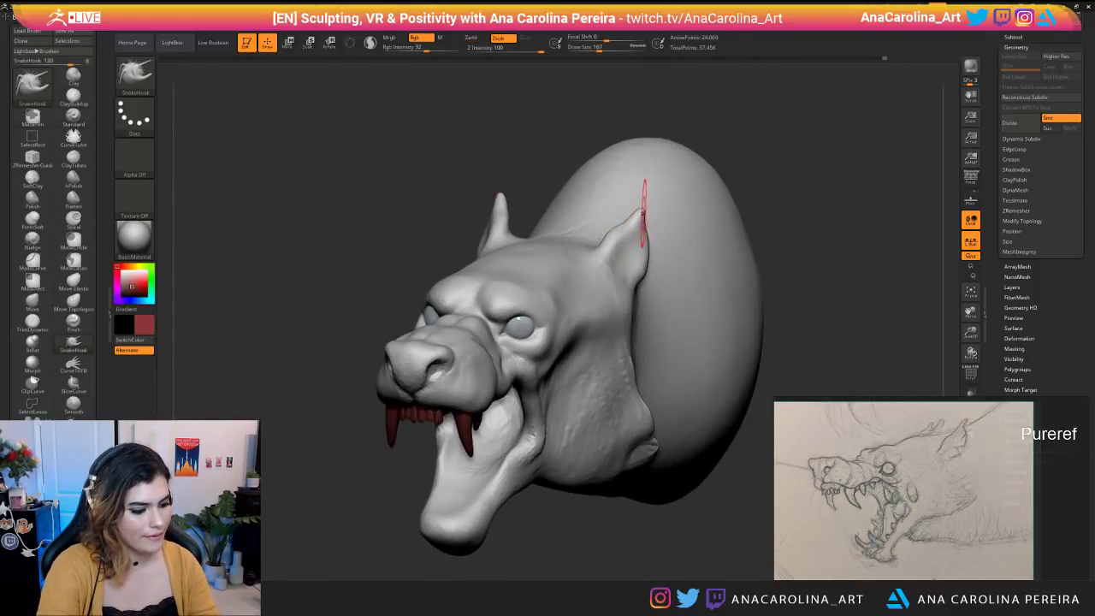
{"action": "key", "text": "space"}
{"action": "left_click", "coordinate": [647, 255]}
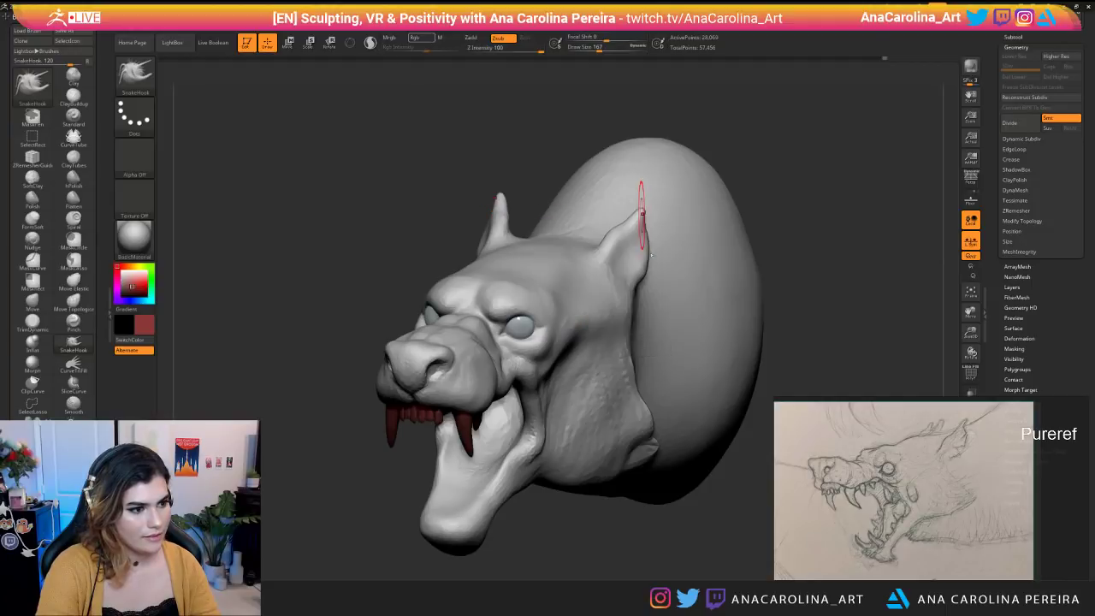
Reshape the ears with the SnakeHook brush, adjusting the draw size to 136 to pull their outer edges.
{"action": "left_click_drag", "start_coordinate": [631, 223], "coordinate": [623, 218]}
{"action": "left_click_drag", "start_coordinate": [732, 175], "coordinate": [684, 202]}
{"action": "key", "text": "space"}
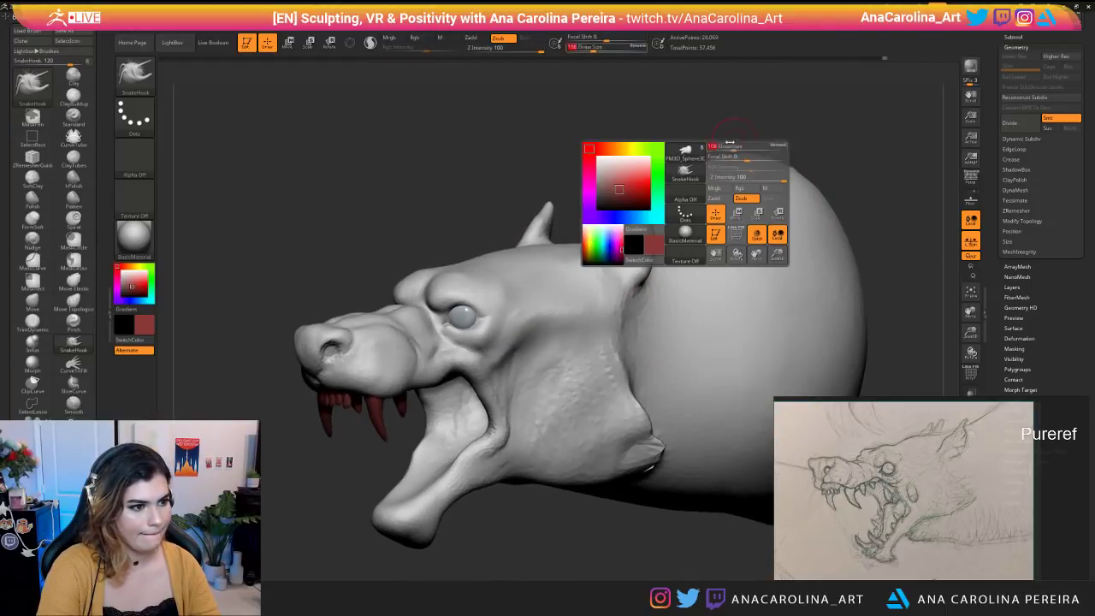
{"action": "left_click", "coordinate": [730, 146]}
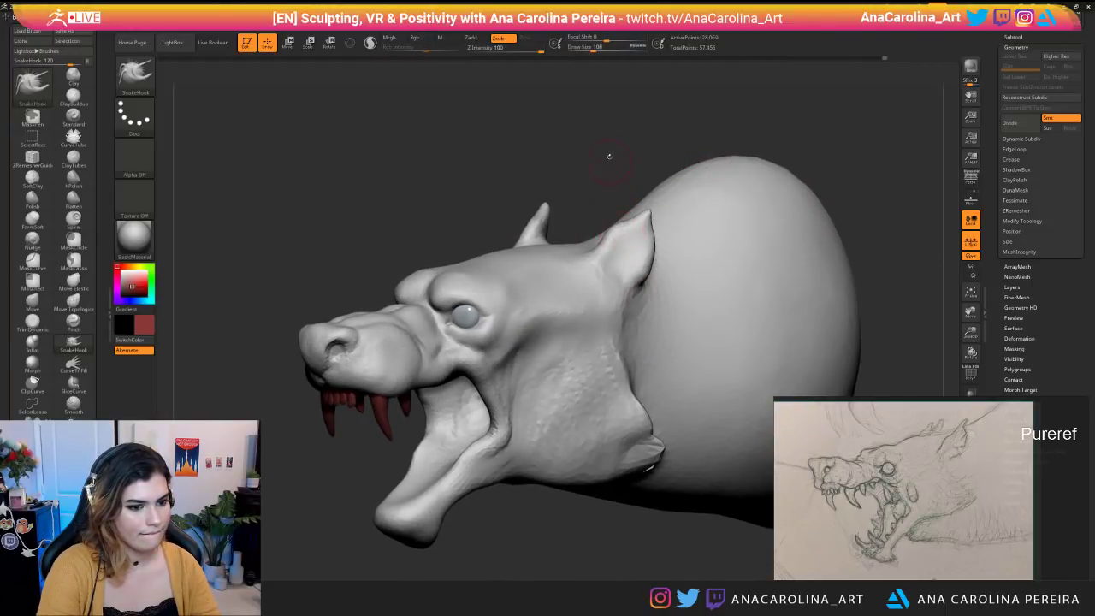
{"action": "left_click_drag", "start_coordinate": [609, 160], "coordinate": [681, 166]}
{"action": "key", "text": "space"}
{"action": "left_click", "coordinate": [642, 270]}
{"action": "left_click_drag", "start_coordinate": [725, 224], "coordinate": [721, 272]}
{"action": "mouse_move", "coordinate": [620, 267]}
{"action": "left_mouse_down"}
{"action": "mouse_move", "coordinate": [631, 251]}
{"action": "mouse_move", "coordinate": [619, 255]}
{"action": "mouse_move", "coordinate": [628, 243]}
{"action": "mouse_move", "coordinate": [615, 226]}
{"action": "mouse_move", "coordinate": [628, 236]}
{"action": "mouse_move", "coordinate": [633, 225]}
{"action": "left_mouse_up"}
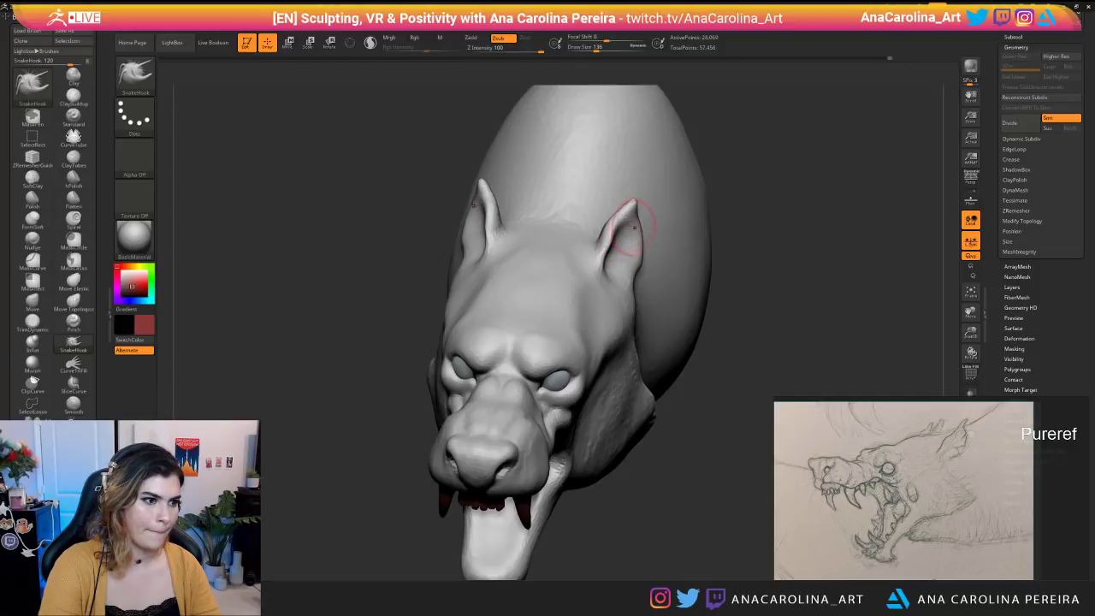
Refine the opening and lower back edge of the ears from the rear and side at draw size 136.
{"action": "mouse_move", "coordinate": [742, 221]}
{"action": "left_mouse_down"}
{"action": "mouse_move", "coordinate": [684, 163]}
{"action": "mouse_move", "coordinate": [691, 151]}
{"action": "mouse_move", "coordinate": [710, 156]}
{"action": "mouse_move", "coordinate": [621, 202]}
{"action": "mouse_move", "coordinate": [768, 203]}
{"action": "left_mouse_up"}
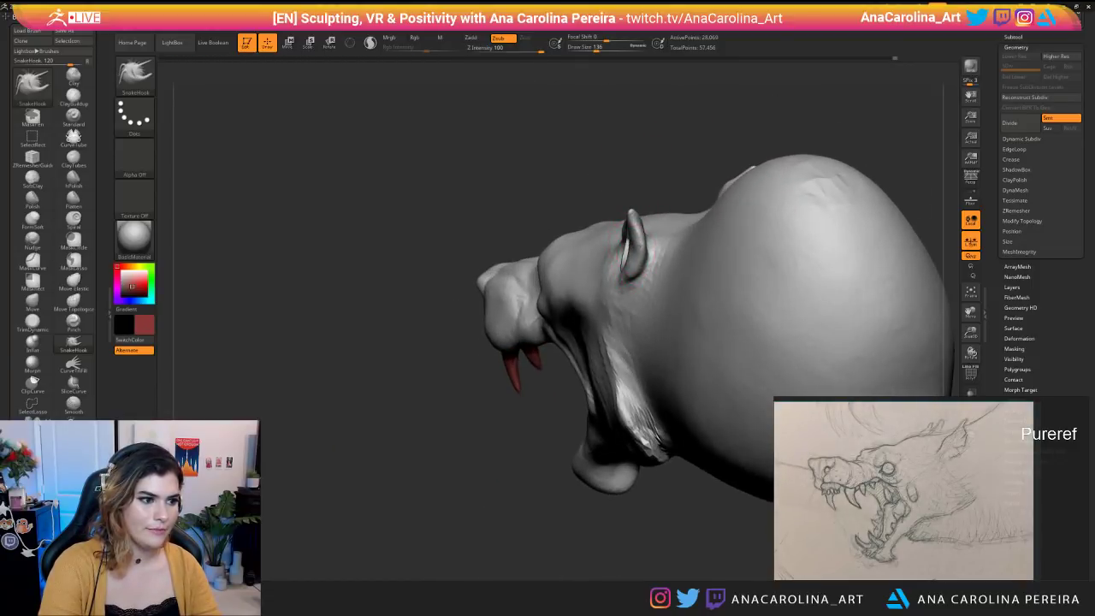
{"action": "left_click_drag", "start_coordinate": [634, 242], "coordinate": [626, 255]}
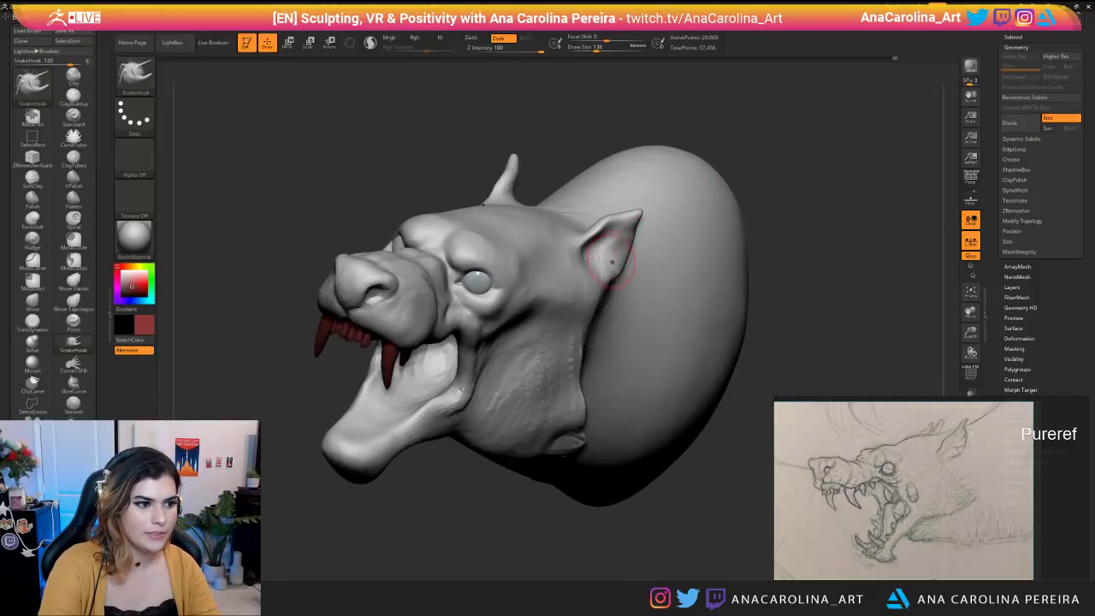
{"action": "mouse_move", "coordinate": [774, 278]}
{"action": "left_mouse_down"}
{"action": "mouse_move", "coordinate": [724, 237]}
{"action": "mouse_move", "coordinate": [620, 254]}
{"action": "left_mouse_up"}
{"action": "mouse_move", "coordinate": [855, 171]}
{"action": "left_mouse_down"}
{"action": "mouse_move", "coordinate": [763, 157]}
{"action": "mouse_move", "coordinate": [706, 117]}
{"action": "mouse_move", "coordinate": [702, 163]}
{"action": "mouse_move", "coordinate": [670, 182]}
{"action": "left_mouse_up"}
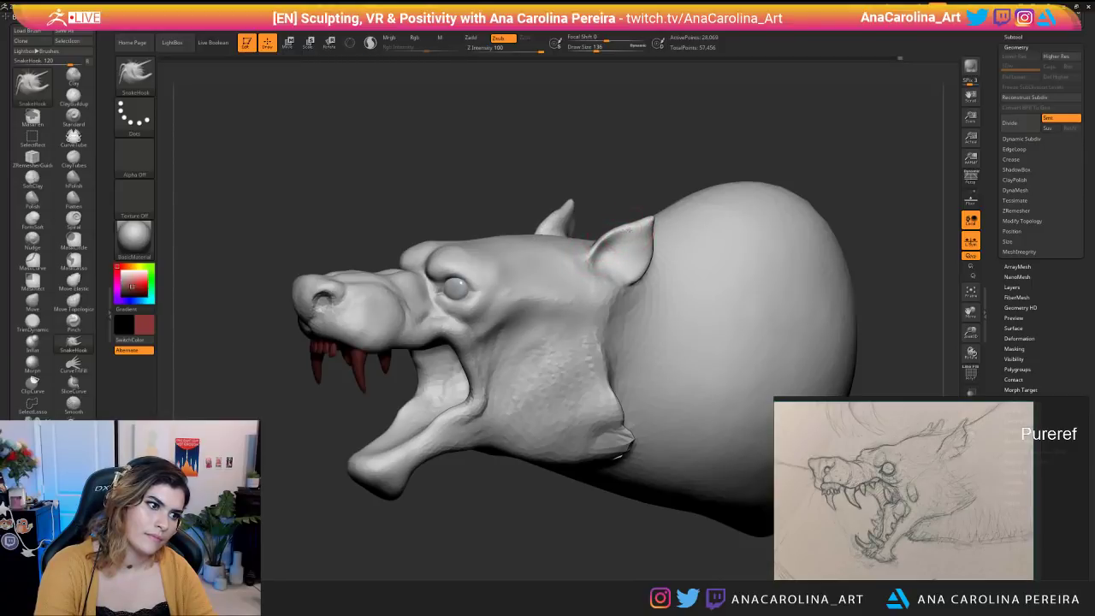
Stretch the ear tips backward into narrow points with the SnakeHook brush at draw size 90.
{"action": "mouse_move", "coordinate": [651, 219]}
{"action": "left_mouse_down"}
{"action": "mouse_move", "coordinate": [667, 212]}
{"action": "mouse_move", "coordinate": [649, 230]}
{"action": "mouse_move", "coordinate": [654, 218]}
{"action": "left_mouse_up"}
{"action": "key", "text": "space"}
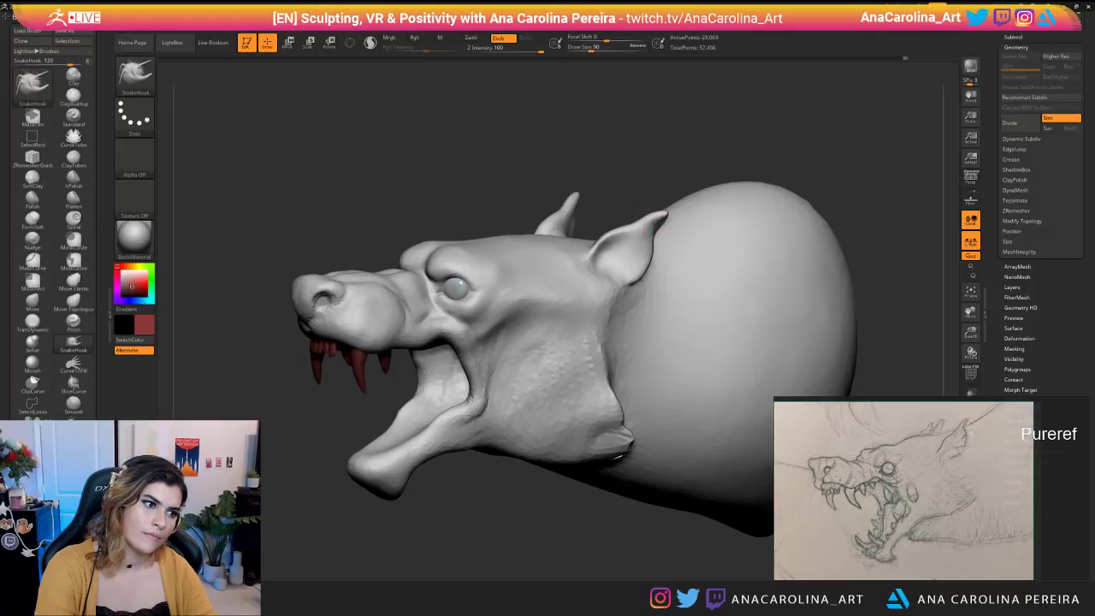
{"action": "right_click_drag", "start_coordinate": [654, 224], "coordinate": [646, 239]}
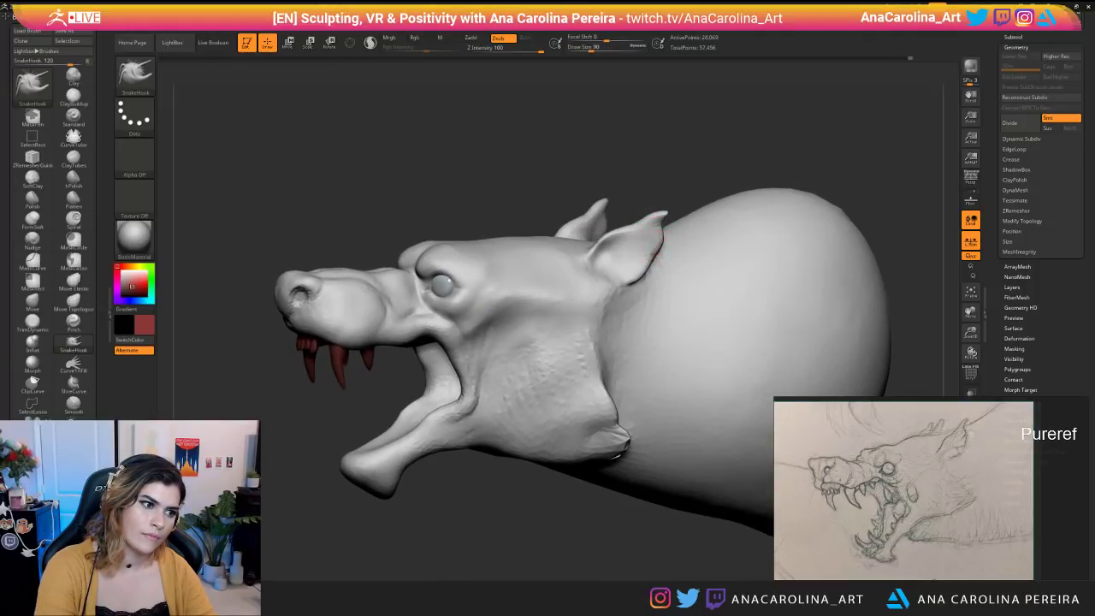
Adjust the skull and cheek sides below the ears with the SnakeHook brush, enlarging its draw size to 234.
{"action": "key", "text": "space"}
{"action": "left_click_drag", "start_coordinate": [618, 289], "coordinate": [626, 289]}
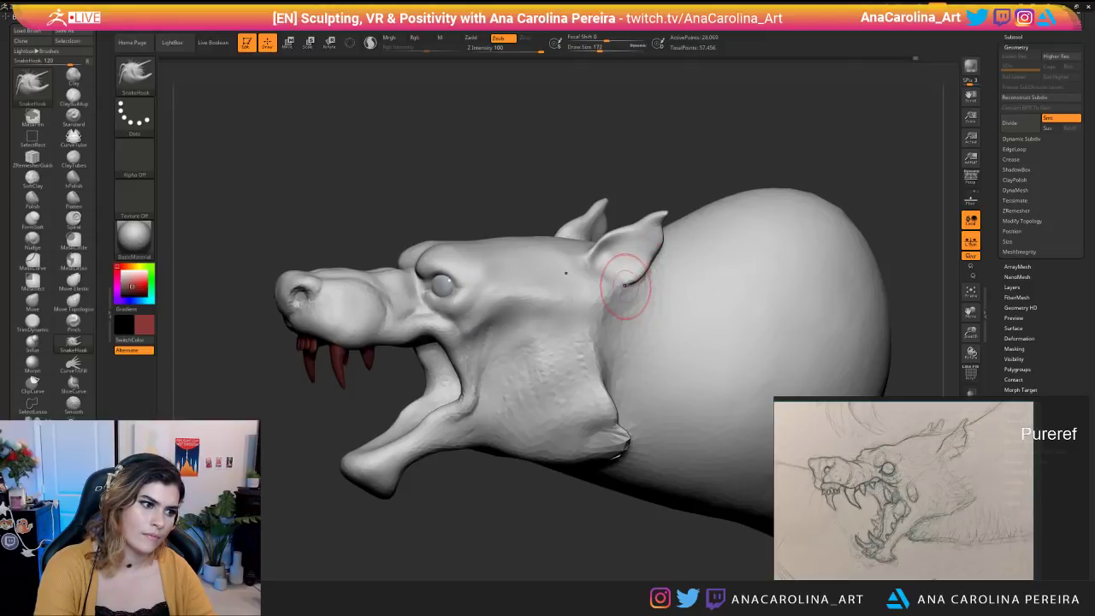
{"action": "mouse_move", "coordinate": [641, 247]}
{"action": "right_mouse_down"}
{"action": "mouse_move", "coordinate": [697, 244]}
{"action": "mouse_move", "coordinate": [633, 227]}
{"action": "right_mouse_up"}
{"action": "key", "text": "space"}
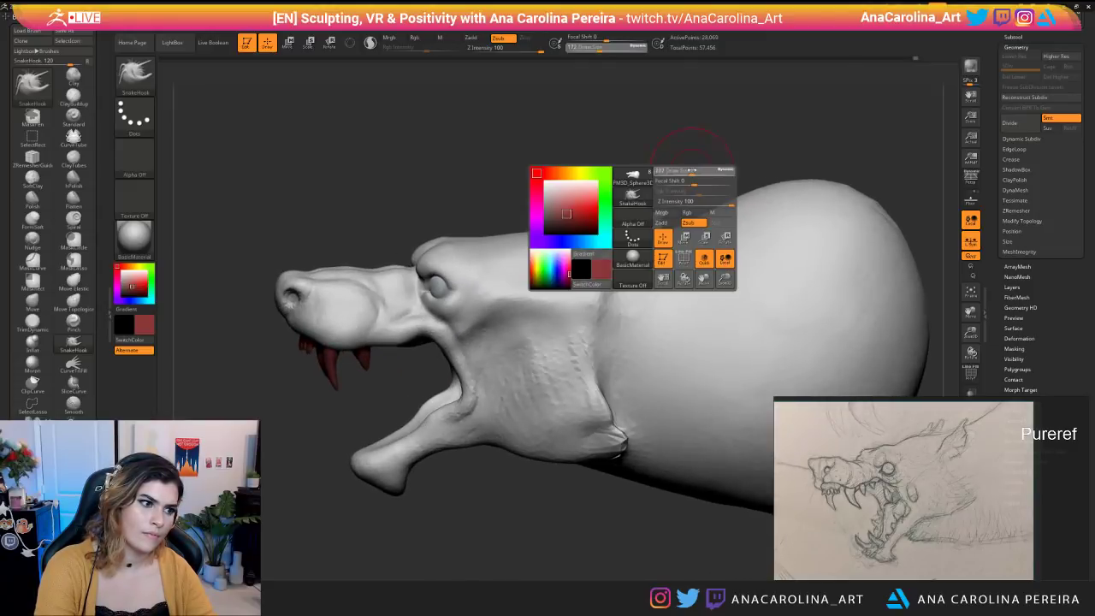
{"action": "left_click_drag", "start_coordinate": [689, 182], "coordinate": [697, 181]}
{"action": "right_click_drag", "start_coordinate": [617, 227], "coordinate": [670, 225]}
{"action": "mouse_move", "coordinate": [574, 293]}
{"action": "right_mouse_down"}
{"action": "mouse_move", "coordinate": [516, 241]}
{"action": "mouse_move", "coordinate": [504, 272]}
{"action": "right_mouse_up"}
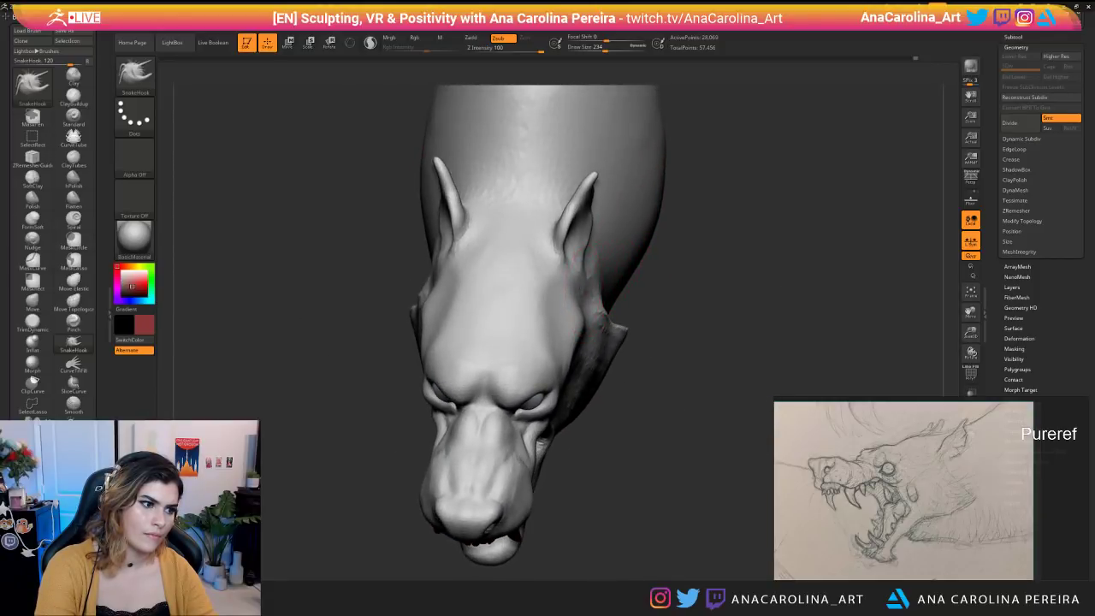
{"action": "key", "text": "shift"}
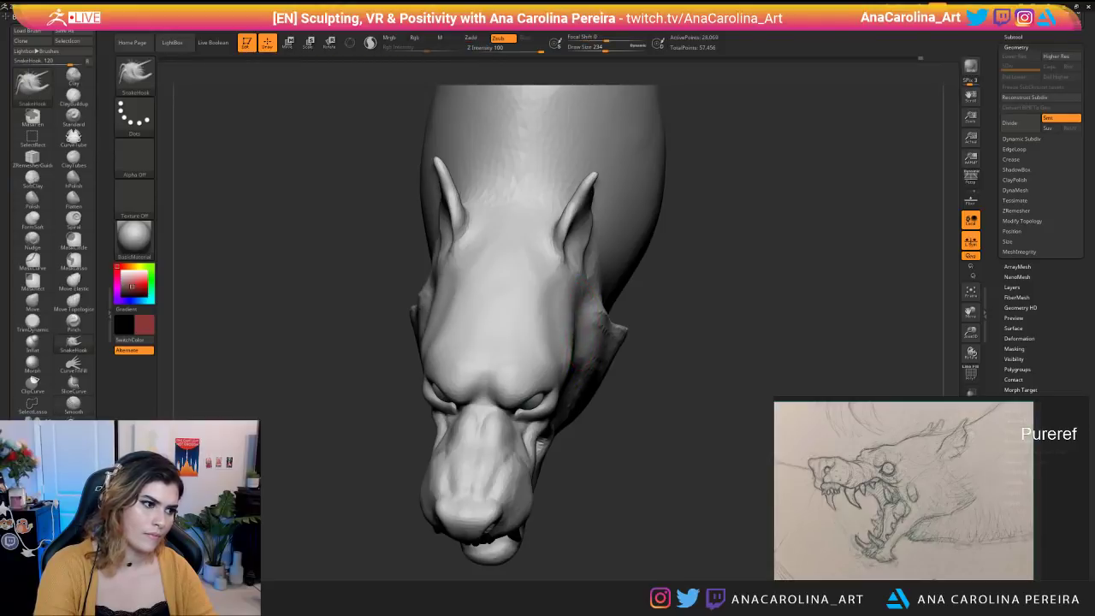
{"action": "mouse_move", "coordinate": [579, 293]}
{"action": "right_mouse_down"}
{"action": "mouse_move", "coordinate": [590, 294]}
{"action": "mouse_move", "coordinate": [522, 301]}
{"action": "mouse_move", "coordinate": [568, 360]}
{"action": "right_mouse_up"}
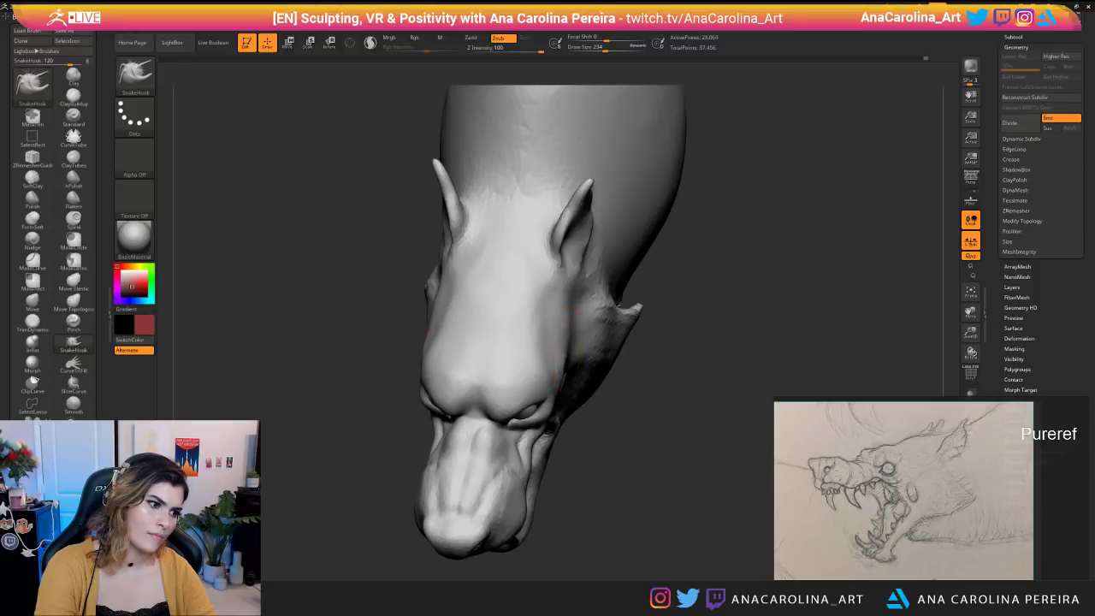
{"action": "mouse_move", "coordinate": [646, 425]}
{"action": "right_mouse_down"}
{"action": "mouse_move", "coordinate": [629, 419]}
{"action": "mouse_move", "coordinate": [685, 288]}
{"action": "mouse_move", "coordinate": [590, 347]}
{"action": "right_mouse_up"}
{"action": "mouse_move", "coordinate": [685, 428]}
{"action": "right_mouse_down"}
{"action": "mouse_move", "coordinate": [704, 444]}
{"action": "mouse_move", "coordinate": [699, 491]}
{"action": "mouse_move", "coordinate": [699, 450]}
{"action": "mouse_move", "coordinate": [682, 455]}
{"action": "mouse_move", "coordinate": [638, 420]}
{"action": "right_mouse_up"}
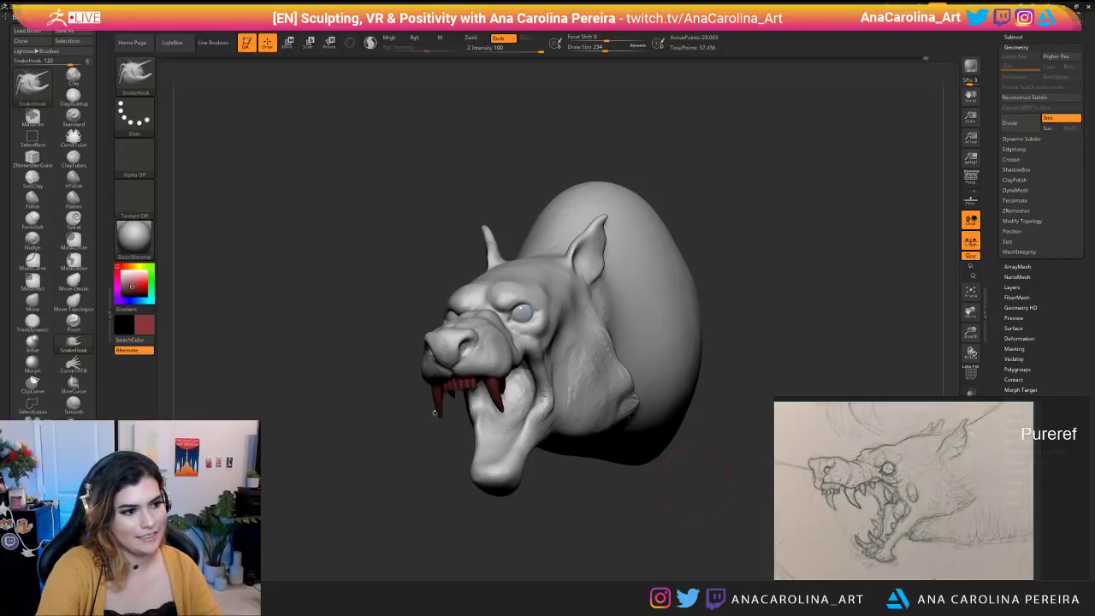
Bend and flare the upper parts of both ears outward with the SnakeHook brush at draw size 145.
{"action": "left_click_drag", "start_coordinate": [431, 417], "coordinate": [437, 462]}
{"action": "key", "text": "space"}
{"action": "left_click", "coordinate": [643, 292]}
{"action": "mouse_move", "coordinate": [708, 226]}
{"action": "left_mouse_down"}
{"action": "mouse_move", "coordinate": [749, 243]}
{"action": "mouse_move", "coordinate": [732, 309]}
{"action": "left_mouse_up"}
{"action": "key", "text": "space"}
{"action": "left_click", "coordinate": [678, 297]}
{"action": "left_click_drag", "start_coordinate": [570, 223], "coordinate": [600, 178]}
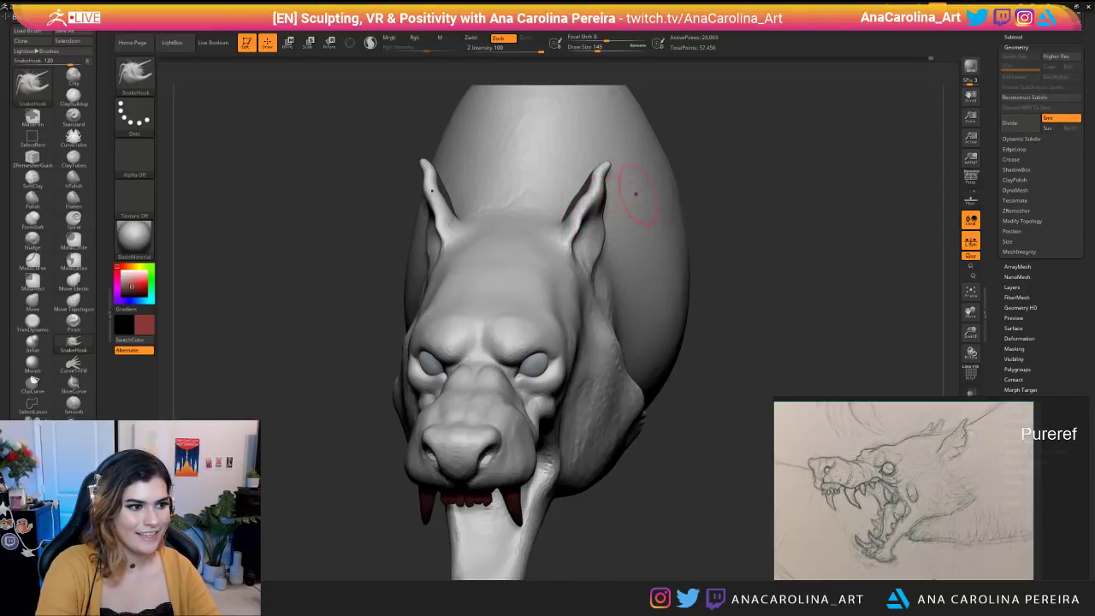
{"action": "left_click_drag", "start_coordinate": [708, 212], "coordinate": [653, 200]}
{"action": "left_click_drag", "start_coordinate": [586, 201], "coordinate": [605, 182]}
{"action": "mouse_move", "coordinate": [577, 219]}
{"action": "left_mouse_down"}
{"action": "mouse_move", "coordinate": [586, 191]}
{"action": "mouse_move", "coordinate": [589, 205]}
{"action": "left_mouse_up"}
{"action": "left_click_drag", "start_coordinate": [789, 118], "coordinate": [724, 104]}
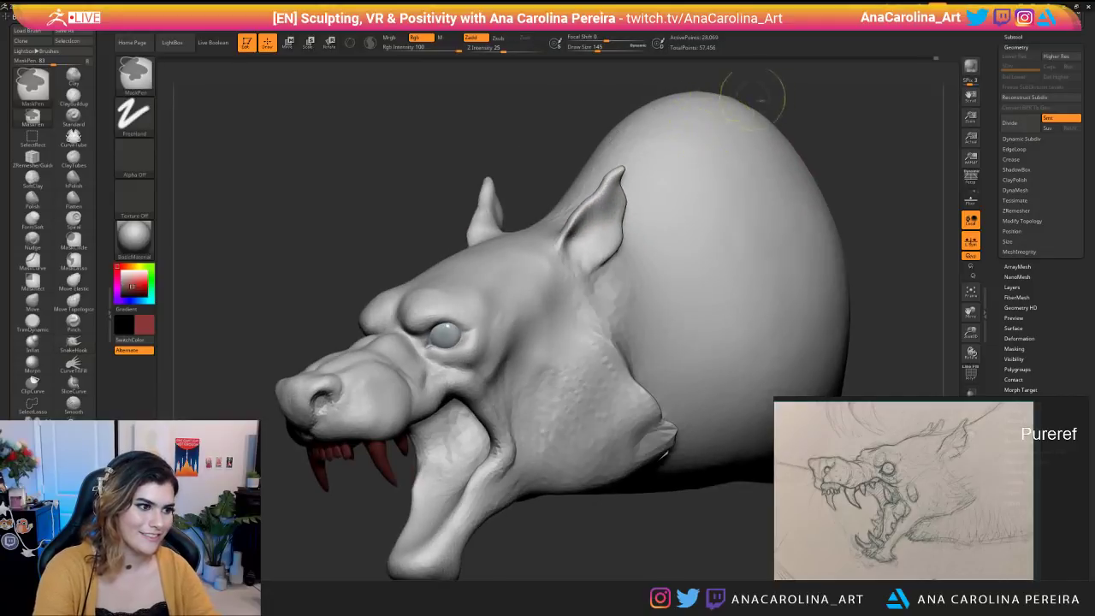
Enlarge the SnakeHook brush well beyond ear size and adjust the broad forms of the neck and head silhouette.
{"action": "left_click_drag", "start_coordinate": [830, 157], "coordinate": [818, 183]}
{"action": "mouse_move", "coordinate": [550, 511]}
{"action": "left_mouse_down", "text": "alt"}
{"action": "mouse_move", "coordinate": [534, 489]}
{"action": "mouse_move", "coordinate": [685, 482]}
{"action": "mouse_move", "coordinate": [570, 517]}
{"action": "left_mouse_up", "text": "alt"}
{"action": "key", "text": "space"}
{"action": "left_click_drag", "start_coordinate": [684, 304], "coordinate": [702, 306]}
{"action": "key", "text": "space"}
{"action": "left_click_drag", "start_coordinate": [640, 198], "coordinate": [652, 198]}
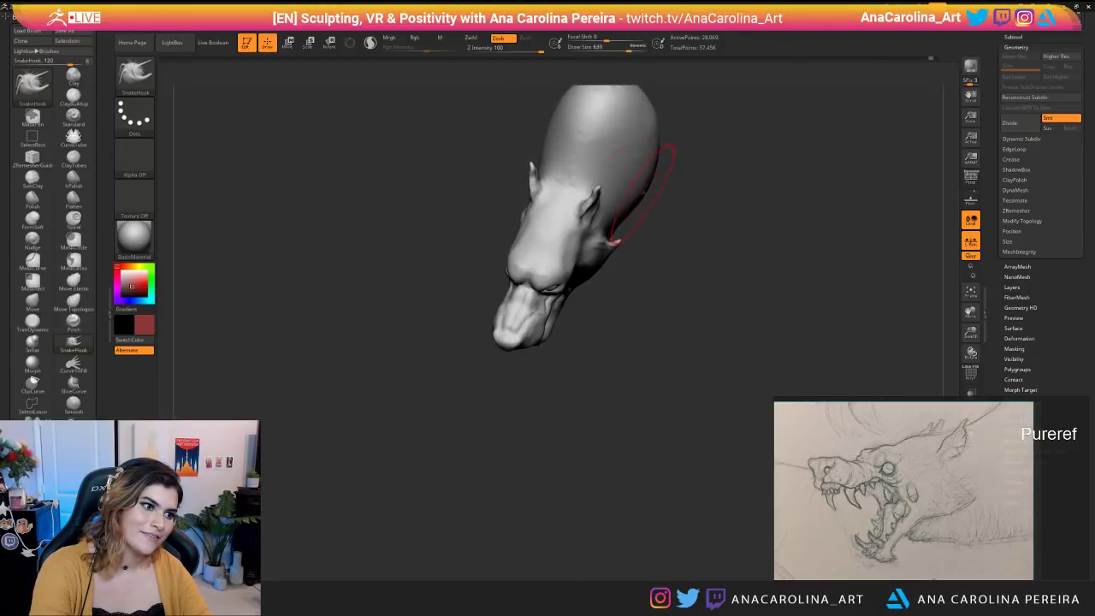
{"action": "mouse_move", "coordinate": [641, 152]}
{"action": "left_mouse_down"}
{"action": "mouse_move", "coordinate": [679, 139]}
{"action": "mouse_move", "coordinate": [694, 217]}
{"action": "mouse_move", "coordinate": [650, 183]}
{"action": "mouse_move", "coordinate": [651, 124]}
{"action": "mouse_move", "coordinate": [715, 141]}
{"action": "mouse_move", "coordinate": [728, 248]}
{"action": "mouse_move", "coordinate": [692, 283]}
{"action": "mouse_move", "coordinate": [619, 235]}
{"action": "mouse_move", "coordinate": [610, 474]}
{"action": "mouse_move", "coordinate": [599, 465]}
{"action": "mouse_move", "coordinate": [664, 445]}
{"action": "mouse_move", "coordinate": [597, 499]}
{"action": "mouse_move", "coordinate": [713, 555]}
{"action": "left_mouse_up"}
Reduce the draw size to 124, make the fang mesh active and choose a yellow-ochre colour.
{"action": "key", "text": "space"}
{"action": "mouse_move", "coordinate": [503, 325]}
{"action": "left_mouse_down"}
{"action": "mouse_move", "coordinate": [475, 325]}
{"action": "mouse_move", "coordinate": [494, 324]}
{"action": "left_mouse_up"}
{"action": "left_click", "coordinate": [492, 322], "text": "alt"}
{"action": "key", "text": "space"}
{"action": "mouse_move", "coordinate": [479, 376]}
{"action": "left_mouse_down", "text": "alt"}
{"action": "mouse_move", "coordinate": [512, 383]}
{"action": "mouse_move", "coordinate": [440, 431]}
{"action": "mouse_move", "coordinate": [475, 434]}
{"action": "left_mouse_up", "text": "alt"}
{"action": "left_click", "coordinate": [134, 267]}
{"action": "left_click", "coordinate": [132, 267]}
{"action": "left_click_drag", "start_coordinate": [198, 275], "coordinate": [205, 276]}
{"action": "left_click_drag", "start_coordinate": [132, 267], "coordinate": [132, 267]}
{"action": "left_click_drag", "start_coordinate": [133, 281], "coordinate": [130, 279]}
{"action": "left_click", "coordinate": [130, 281]}
{"action": "left_click", "coordinate": [136, 283]}
{"action": "left_click_drag", "start_coordinate": [205, 334], "coordinate": [226, 375]}
{"action": "left_click_drag", "start_coordinate": [225, 375], "coordinate": [256, 389], "text": "alt"}
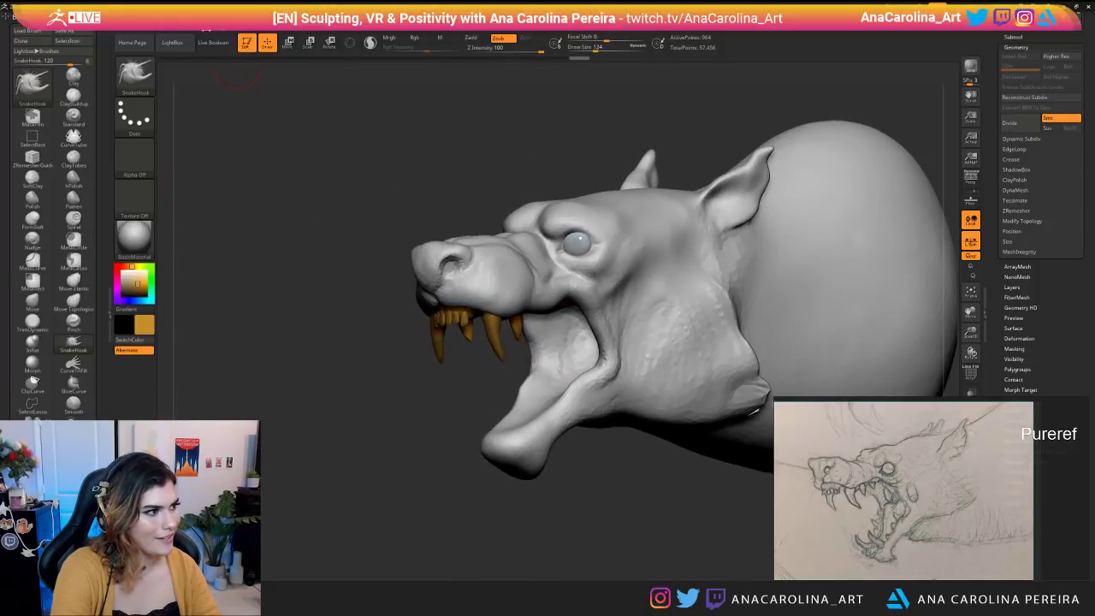
Fill the upper fangs with the chosen ochre using FillObject, leaving the SnakeHook brush's Rgb channel off.
{"action": "left_click", "coordinate": [175, 17]}
{"action": "left_click", "coordinate": [197, 200]}
{"action": "left_click_drag", "start_coordinate": [282, 293], "coordinate": [313, 303]}
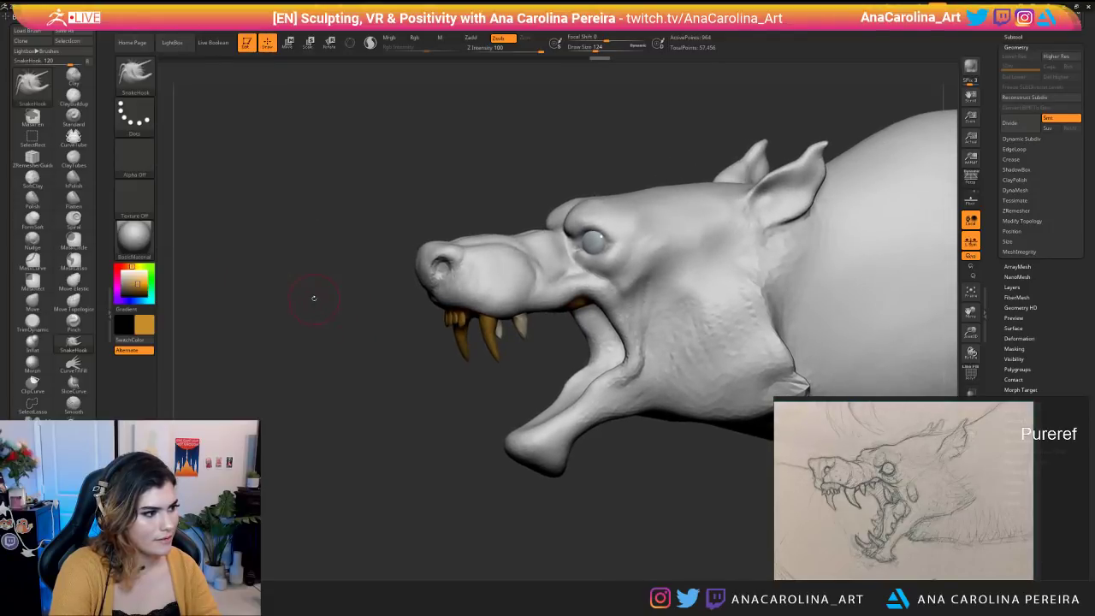
{"action": "key", "text": "space"}
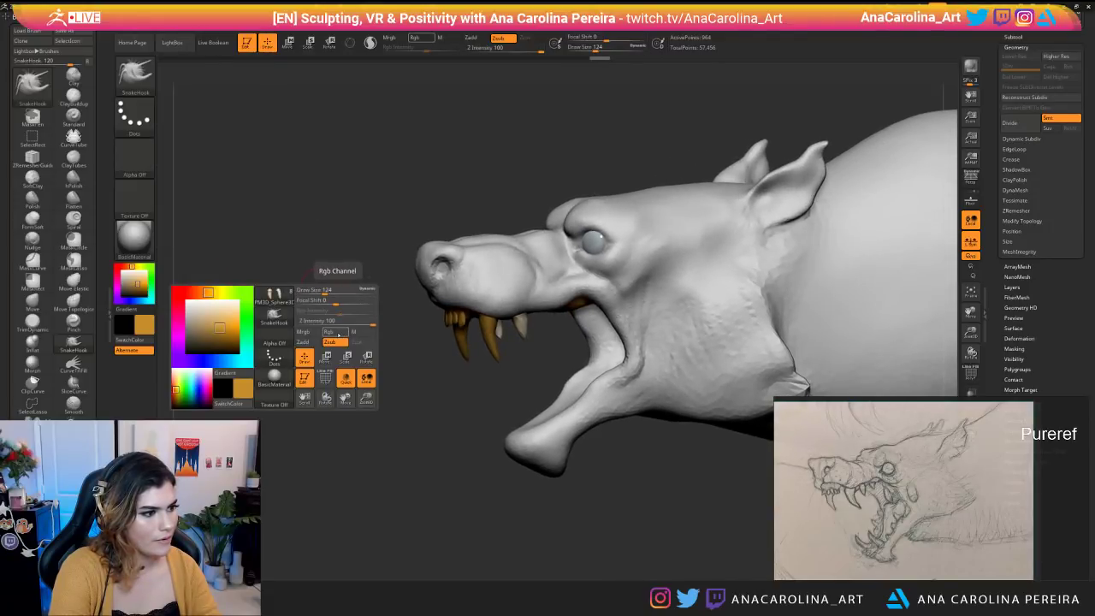
{"action": "left_click", "coordinate": [332, 331]}
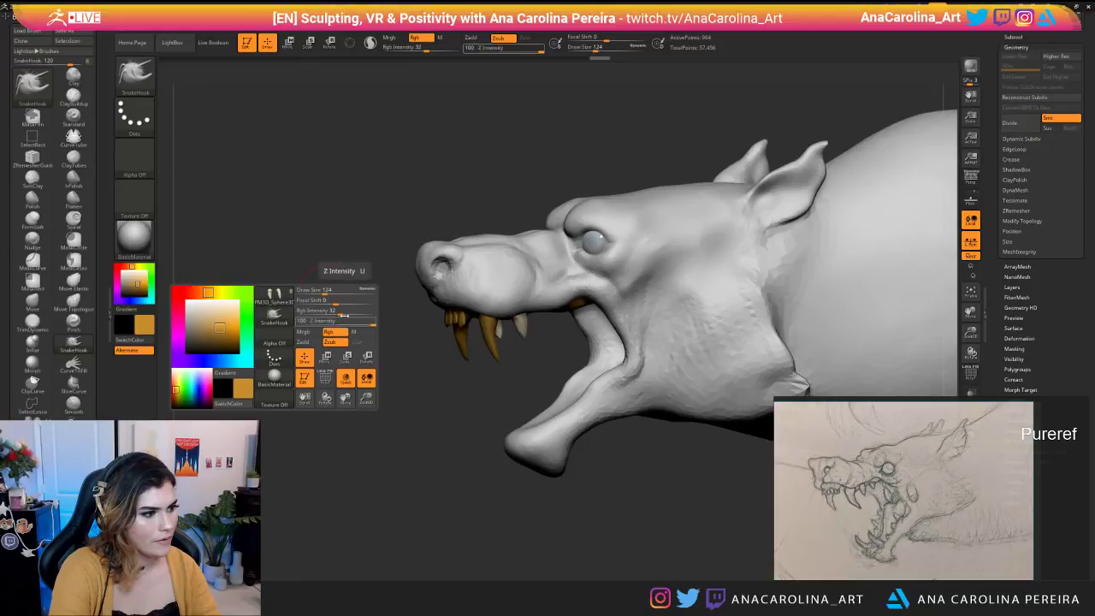
{"action": "key", "text": "space"}
{"action": "left_click", "coordinate": [378, 364]}
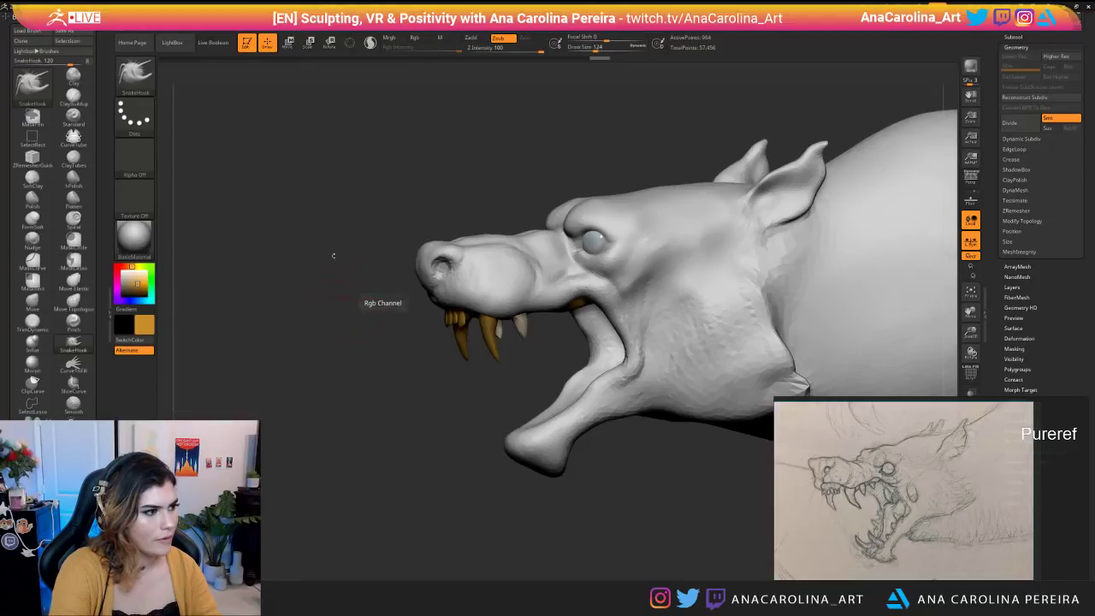
{"action": "mouse_move", "coordinate": [211, 24]}
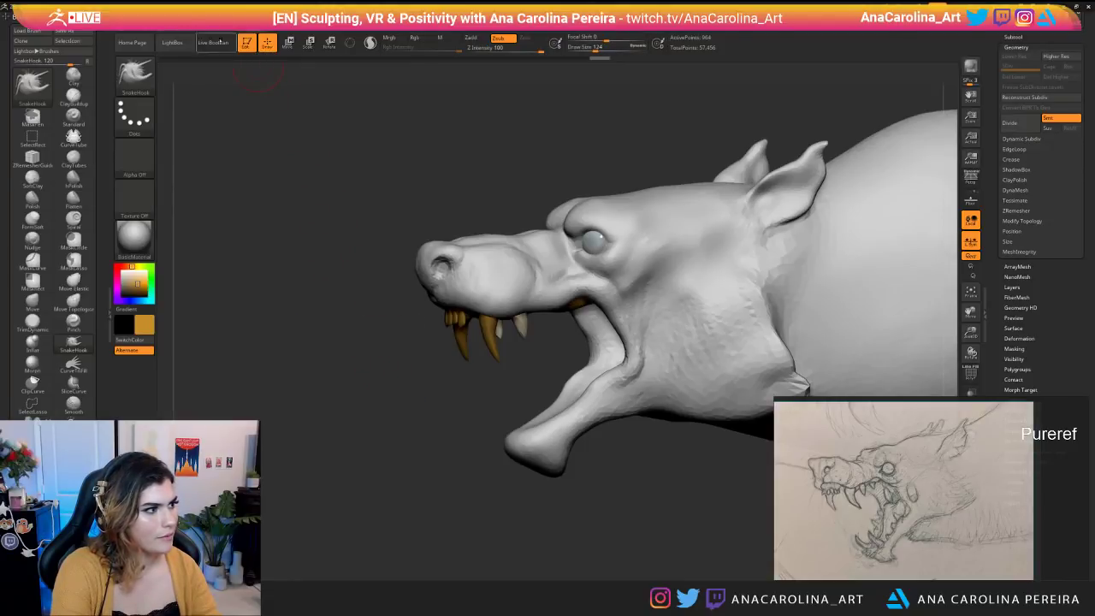
{"action": "mouse_move", "coordinate": [53, 16]}
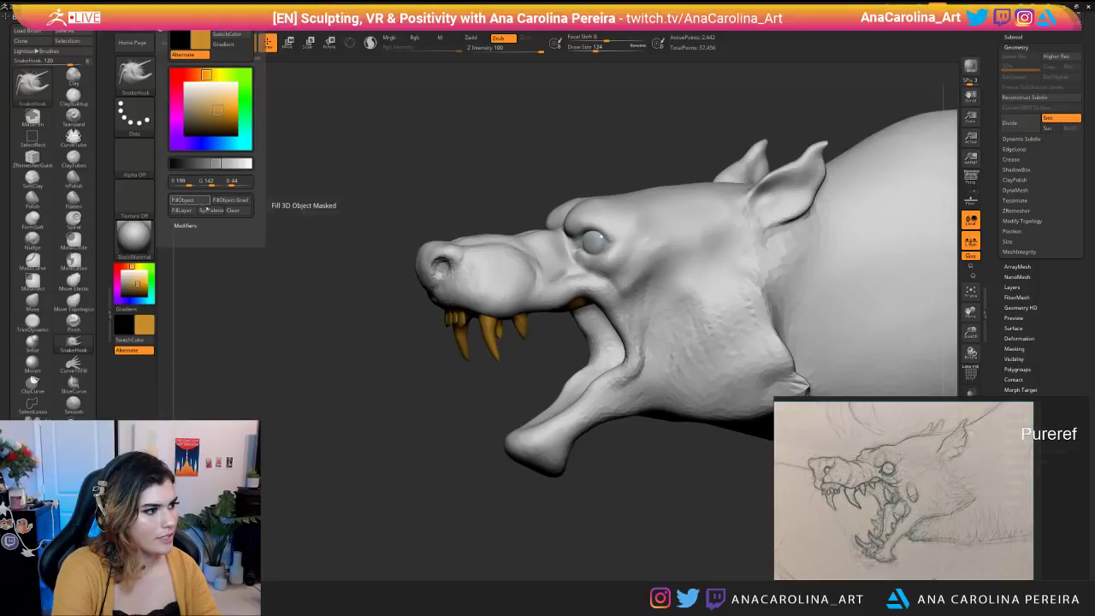
{"action": "left_click_drag", "start_coordinate": [391, 305], "coordinate": [412, 330]}
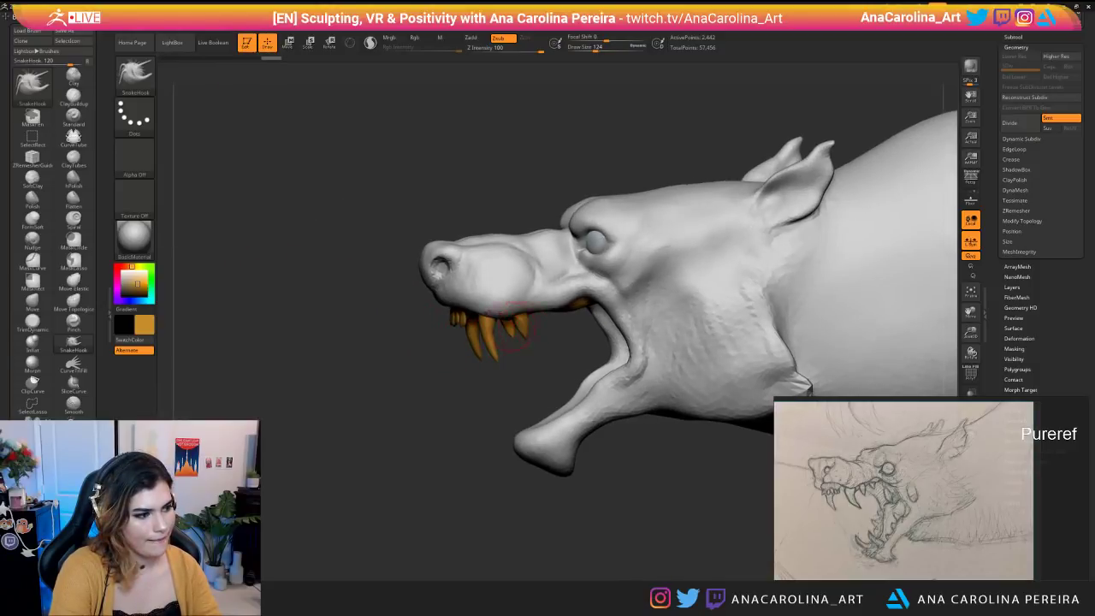
Choose a muted pink colour for the gums, palate and incisors, and check it against the ochre fangs.
{"action": "left_click", "coordinate": [137, 295]}
{"action": "left_click", "coordinate": [90, 247]}
{"action": "left_click", "coordinate": [119, 303]}
{"action": "left_click_drag", "start_coordinate": [347, 249], "coordinate": [381, 246], "text": "alt"}
{"action": "left_click_drag", "start_coordinate": [381, 247], "coordinate": [412, 368], "text": "alt"}
{"action": "left_click_drag", "start_coordinate": [412, 368], "coordinate": [415, 420], "text": "alt"}
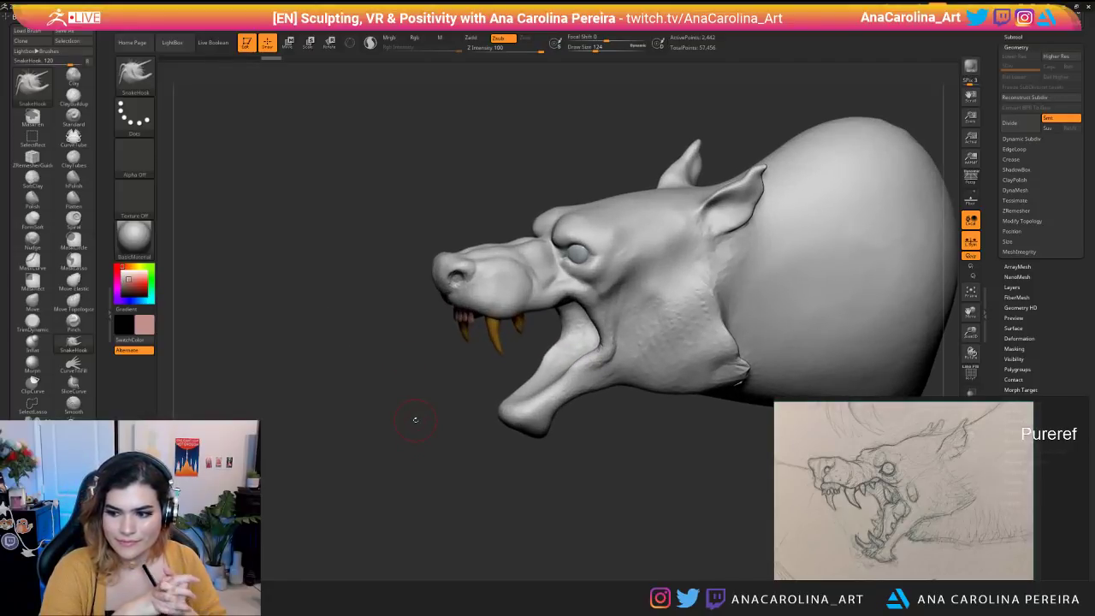
{"action": "left_click_drag", "start_coordinate": [390, 369], "coordinate": [461, 440]}
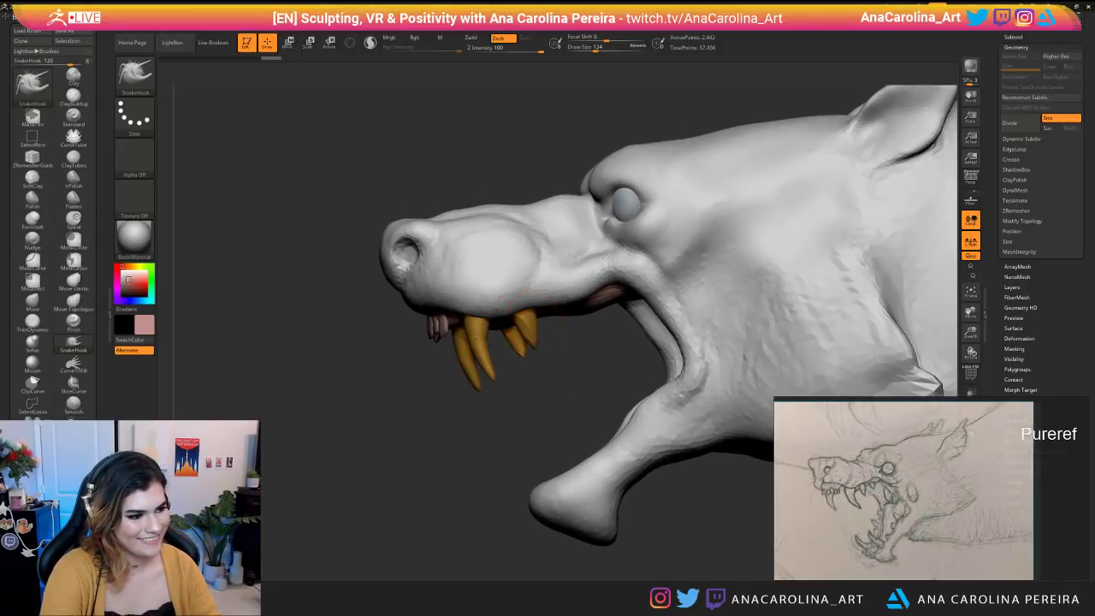
Make the fang mesh active and duplicate a fang with Transpose, moving the copy back toward the mouth corner.
{"action": "left_click", "coordinate": [537, 328], "text": "alt"}
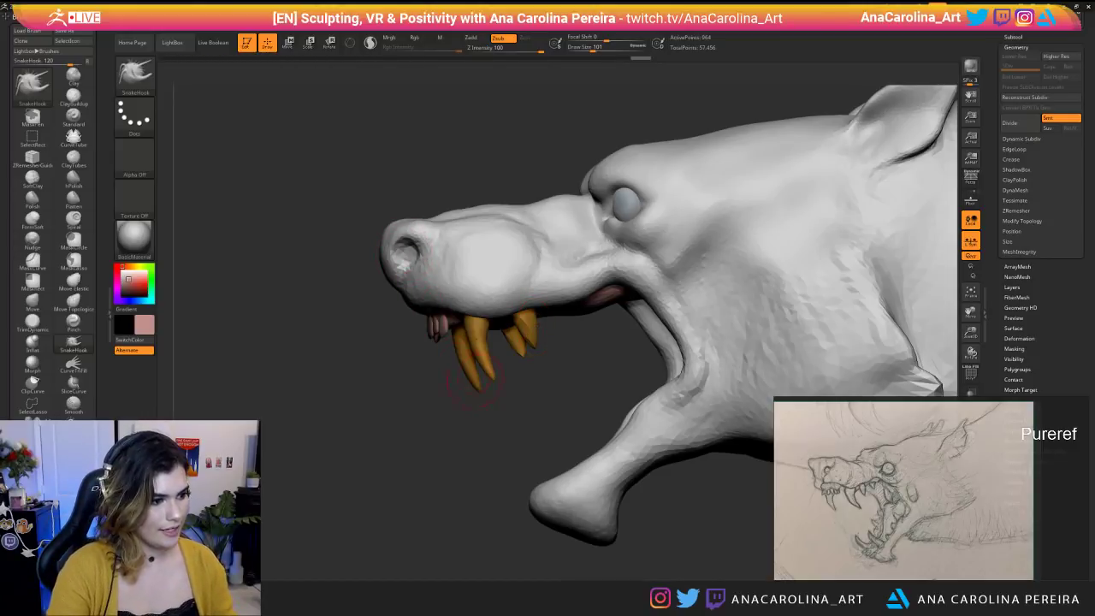
{"action": "mouse_move", "coordinate": [574, 374]}
{"action": "left_mouse_down"}
{"action": "mouse_move", "coordinate": [524, 341]}
{"action": "mouse_move", "coordinate": [583, 345]}
{"action": "mouse_move", "coordinate": [626, 333]}
{"action": "mouse_move", "coordinate": [600, 323]}
{"action": "left_mouse_up"}
{"action": "key", "text": "w"}
{"action": "key", "text": "ctrl"}
{"action": "right_click_drag", "start_coordinate": [601, 349], "coordinate": [590, 356]}
{"action": "left_click_drag", "start_coordinate": [584, 343], "coordinate": [652, 290]}
{"action": "left_click_drag", "start_coordinate": [610, 321], "coordinate": [604, 336]}
{"action": "right_click_drag", "start_coordinate": [604, 335], "coordinate": [587, 382]}
{"action": "mouse_move", "coordinate": [580, 367]}
{"action": "left_mouse_down"}
{"action": "mouse_move", "coordinate": [627, 369]}
{"action": "mouse_move", "coordinate": [602, 366]}
{"action": "left_mouse_up"}
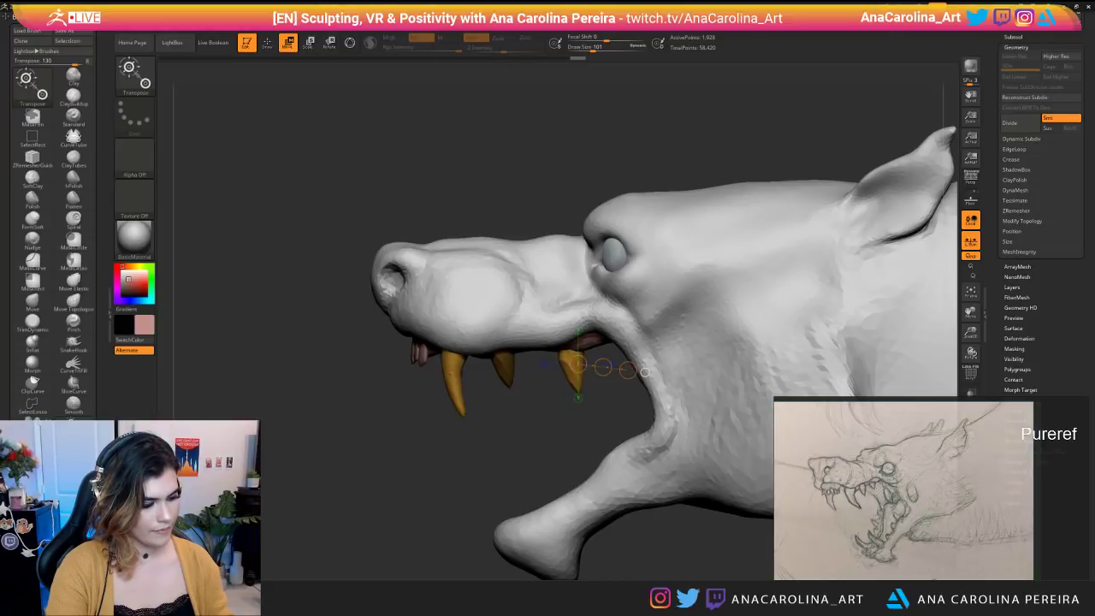
Adjust the duplicated rear fang's size and placement along the gum with the transform gizmo.
{"action": "key", "text": "y"}
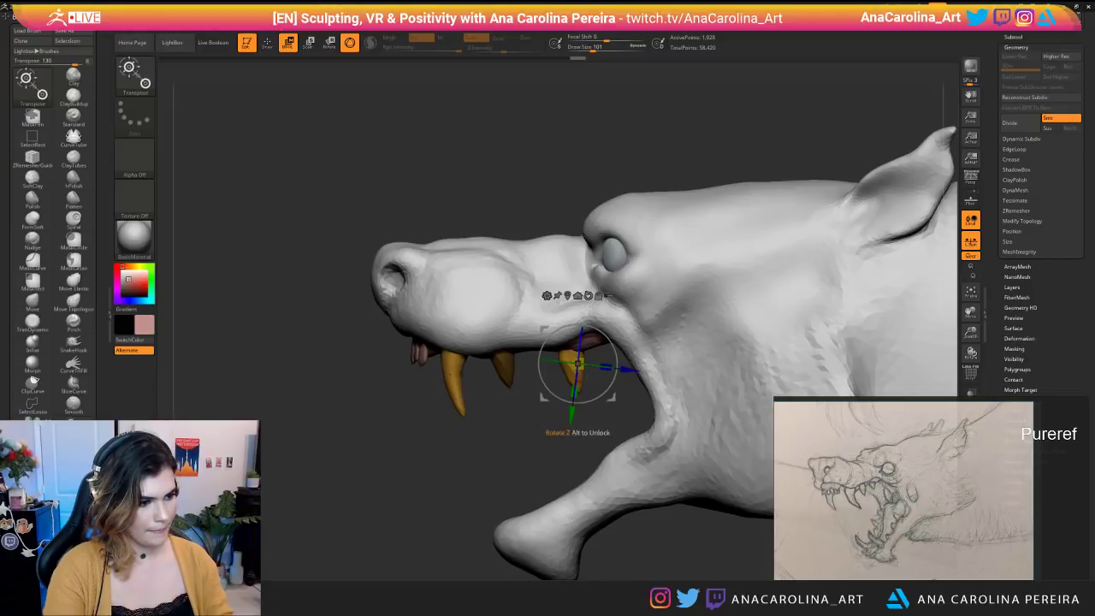
{"action": "left_click_drag", "start_coordinate": [574, 391], "coordinate": [572, 409]}
{"action": "right_click_drag", "start_coordinate": [572, 409], "coordinate": [579, 357]}
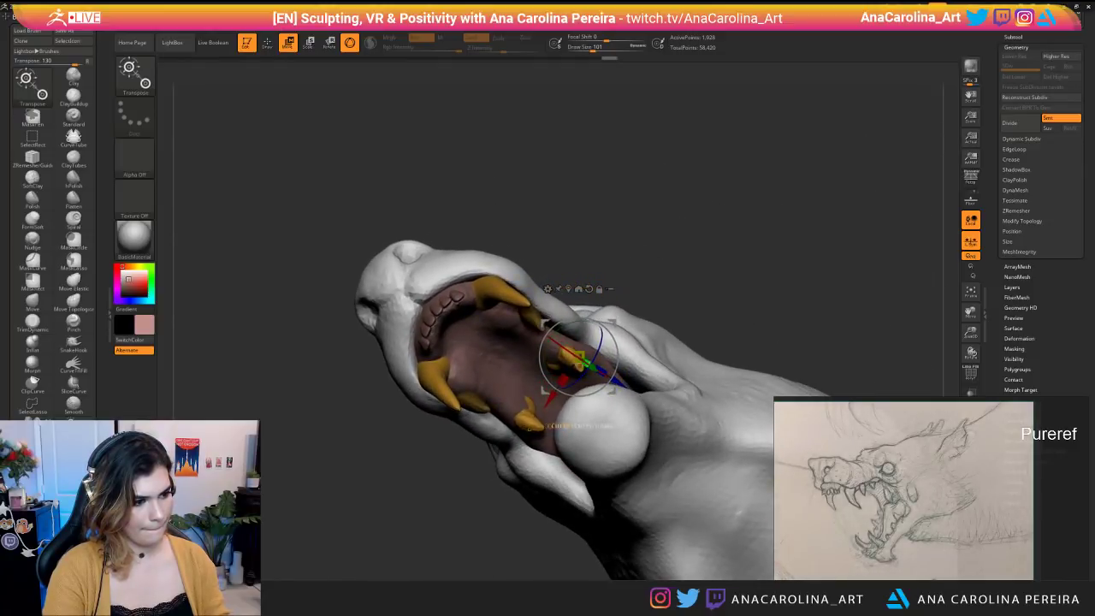
{"action": "left_click_drag", "start_coordinate": [550, 400], "coordinate": [554, 393]}
{"action": "right_click_drag", "start_coordinate": [554, 393], "coordinate": [563, 462]}
Pull the rear fang into a broader, multi-pointed molar with the SnakeHook brush, reducing the draw size to 37.
{"action": "key", "text": "b"}
{"action": "key", "text": "s"}
{"action": "key", "text": "h"}
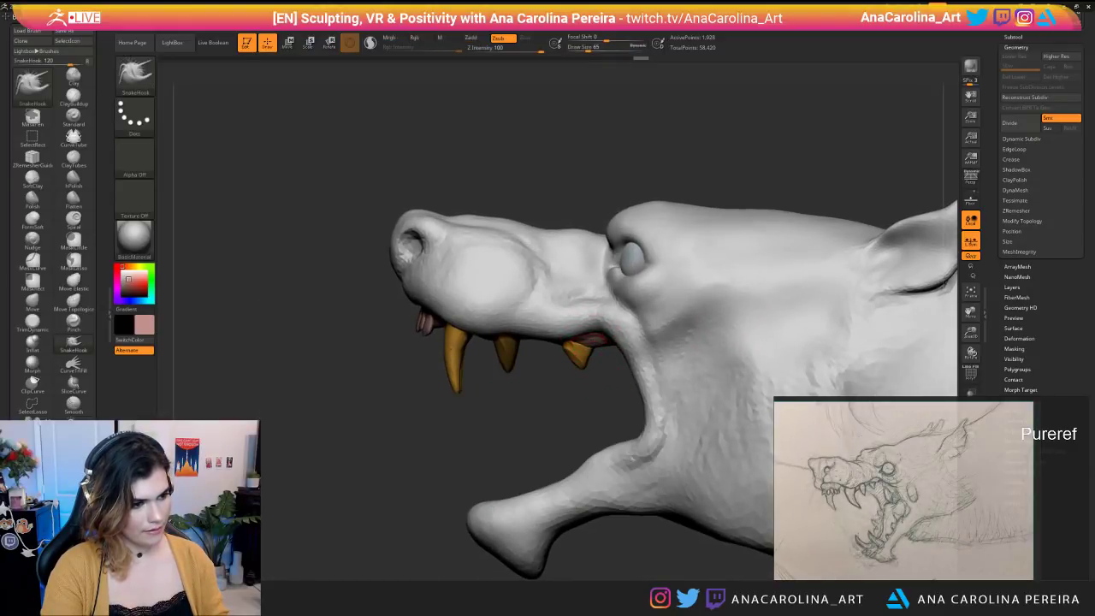
{"action": "mouse_move", "coordinate": [597, 355]}
{"action": "right_mouse_down"}
{"action": "mouse_move", "coordinate": [598, 376]}
{"action": "mouse_move", "coordinate": [588, 346]}
{"action": "right_mouse_up"}
{"action": "right_click_drag", "start_coordinate": [589, 301], "coordinate": [604, 337]}
{"action": "key", "text": "space"}
{"action": "left_click_drag", "start_coordinate": [606, 340], "coordinate": [600, 340]}
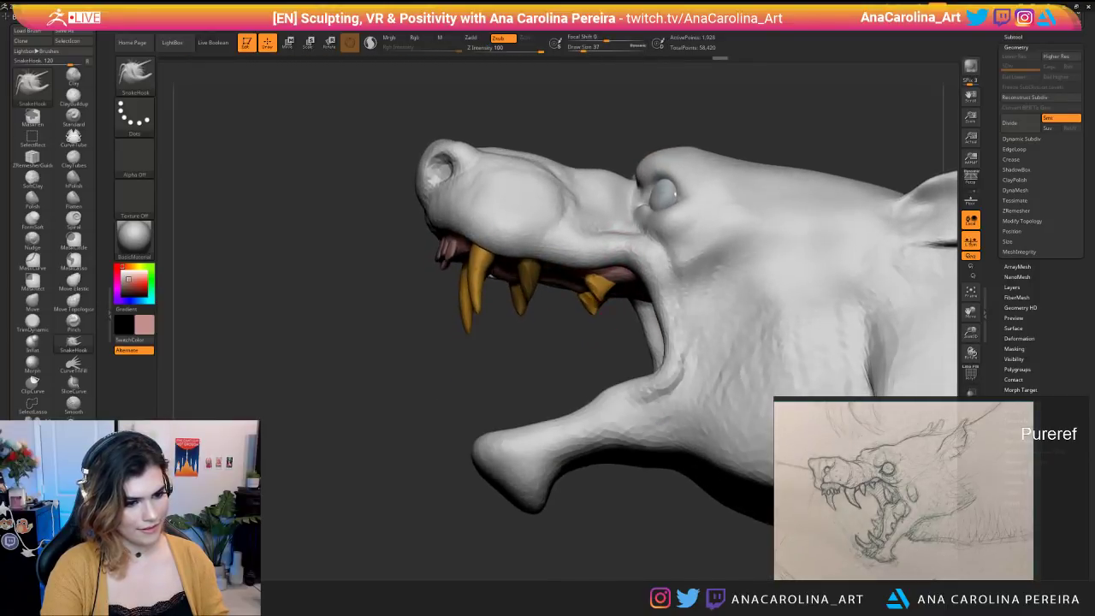
{"action": "right_click_drag", "start_coordinate": [609, 290], "coordinate": [611, 296]}
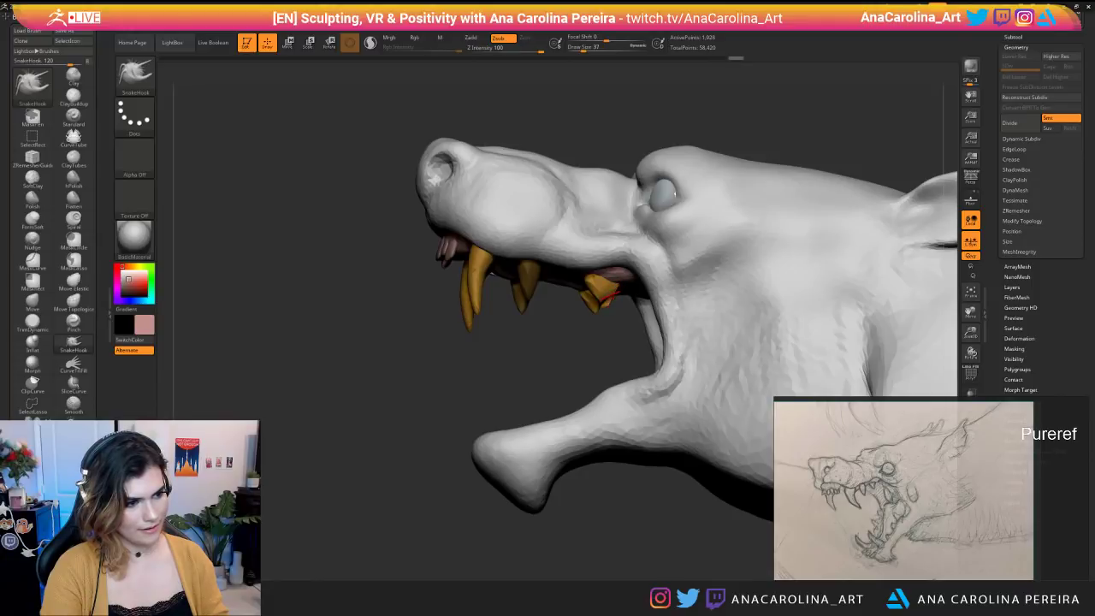
{"action": "mouse_move", "coordinate": [603, 317]}
{"action": "right_mouse_down"}
{"action": "mouse_move", "coordinate": [602, 334]}
{"action": "mouse_move", "coordinate": [623, 328]}
{"action": "right_mouse_up"}
Refine the rear molar's silhouette with the SnakeHook brush, enlarging the draw size to 94.
{"action": "key", "text": "space"}
{"action": "left_click_drag", "start_coordinate": [630, 329], "coordinate": [634, 330]}
{"action": "right_click_drag", "start_coordinate": [621, 330], "coordinate": [608, 312], "text": "ctrl"}
{"action": "key", "text": "space"}
{"action": "left_click_drag", "start_coordinate": [615, 323], "coordinate": [621, 322]}
{"action": "mouse_move", "coordinate": [621, 323]}
{"action": "right_mouse_down"}
{"action": "mouse_move", "coordinate": [596, 294]}
{"action": "mouse_move", "coordinate": [668, 184]}
{"action": "mouse_move", "coordinate": [702, 88]}
{"action": "mouse_move", "coordinate": [712, 163]}
{"action": "mouse_move", "coordinate": [706, 111]}
{"action": "mouse_move", "coordinate": [855, 128]}
{"action": "mouse_move", "coordinate": [684, 133]}
{"action": "mouse_move", "coordinate": [675, 197]}
{"action": "mouse_move", "coordinate": [613, 299]}
{"action": "mouse_move", "coordinate": [599, 287]}
{"action": "right_mouse_up"}
Duplicate the rear molar with the gizmo and fit the copy behind it along the gum near the mouth corner.
{"action": "key", "text": "w"}
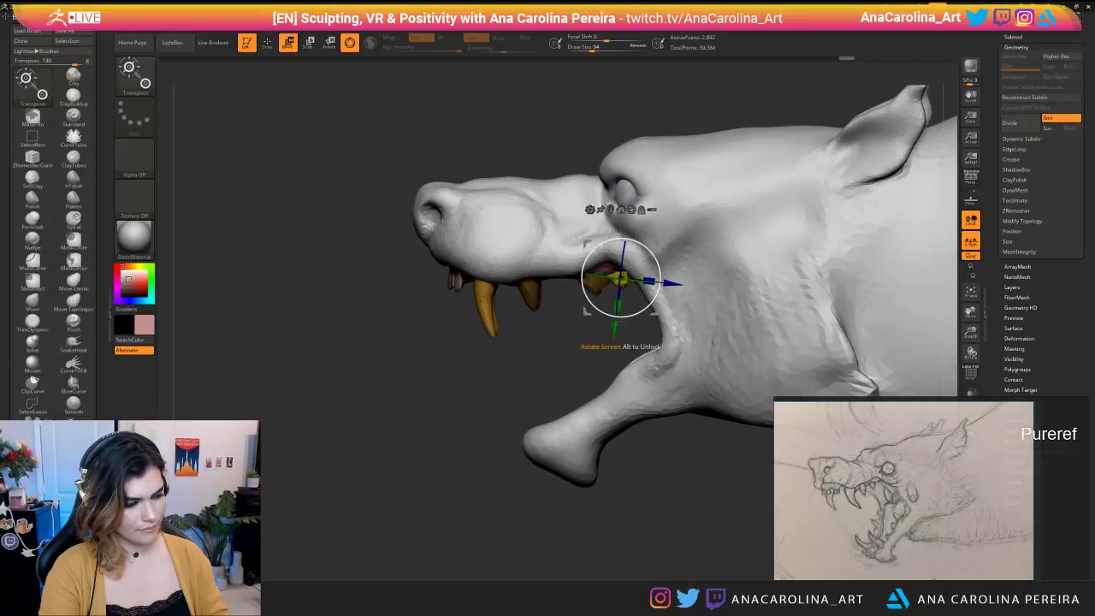
{"action": "key", "text": "e"}
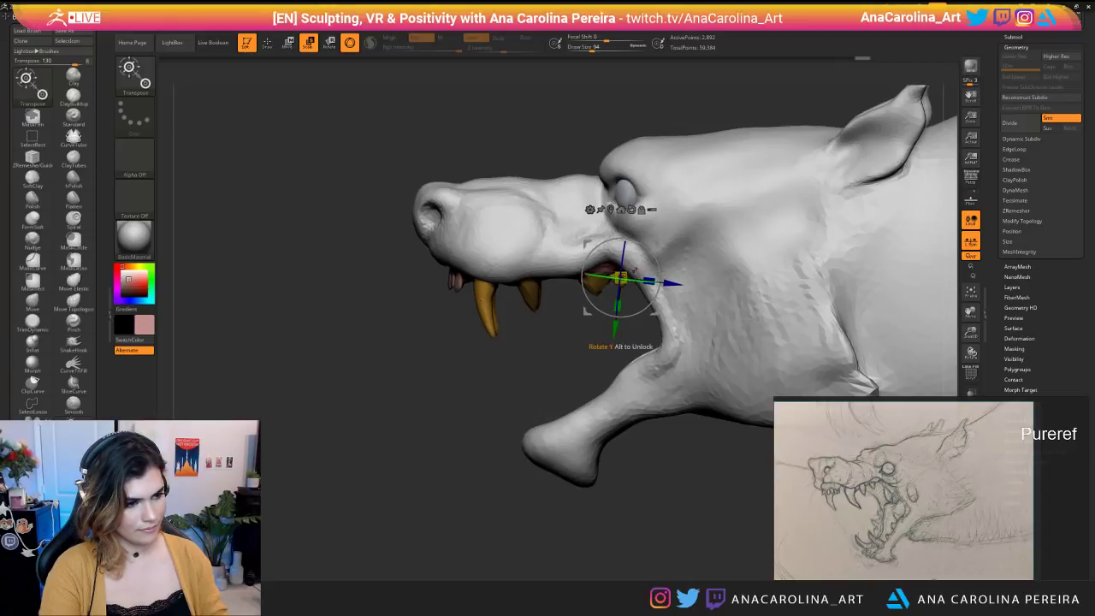
{"action": "left_click_drag", "start_coordinate": [521, 384], "coordinate": [547, 313]}
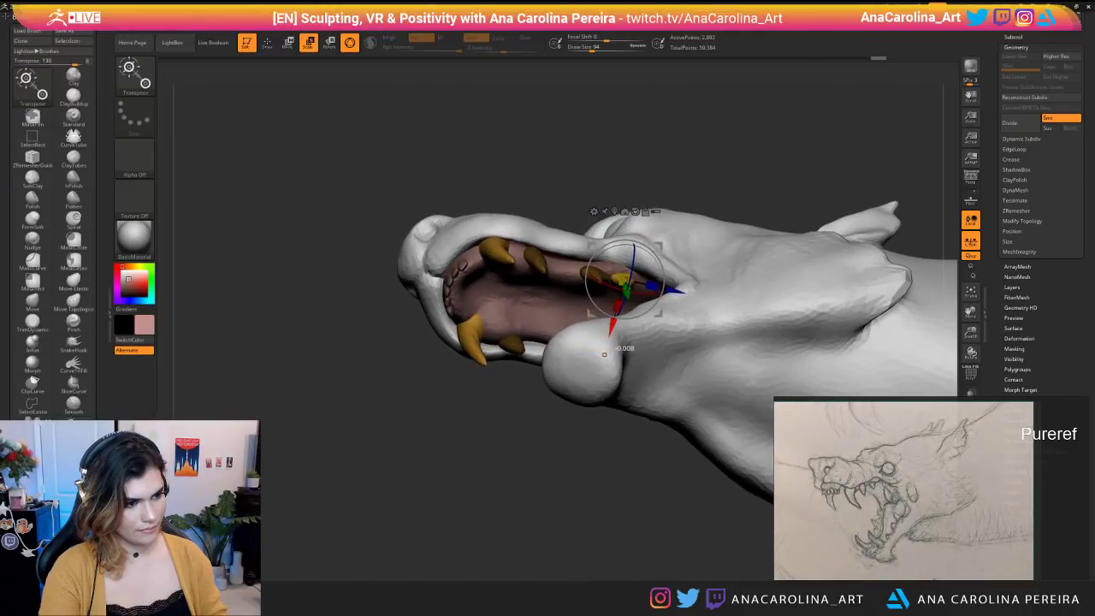
{"action": "mouse_move", "coordinate": [604, 351]}
{"action": "left_mouse_down"}
{"action": "mouse_move", "coordinate": [586, 313]}
{"action": "mouse_move", "coordinate": [684, 315]}
{"action": "mouse_move", "coordinate": [501, 314]}
{"action": "mouse_move", "coordinate": [671, 315]}
{"action": "left_mouse_up"}
{"action": "key", "text": "q"}
{"action": "left_click_drag", "start_coordinate": [629, 466], "coordinate": [574, 468]}
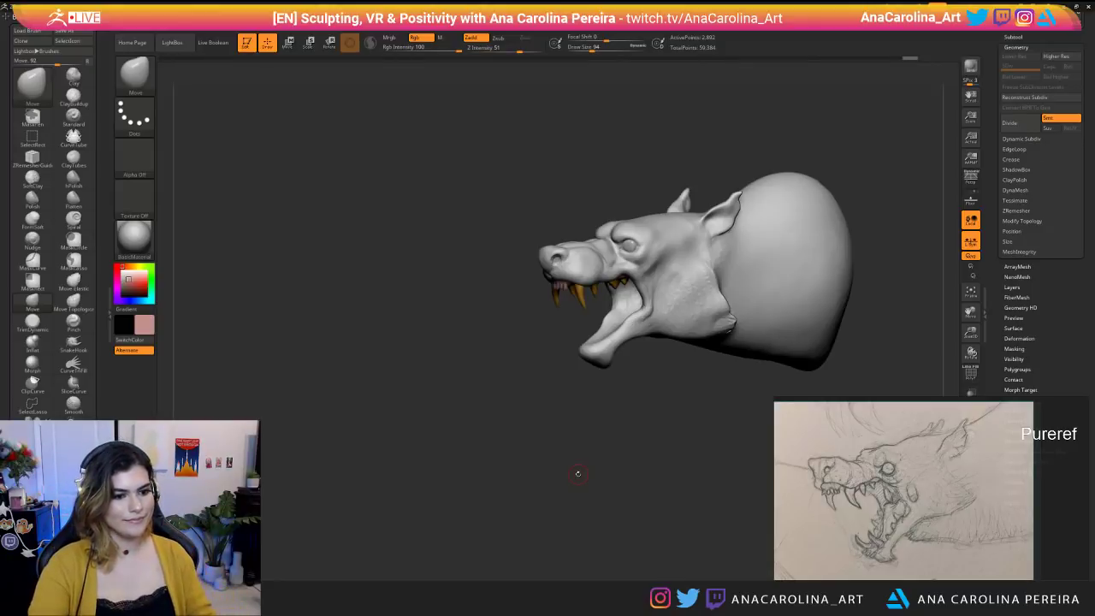
Choose the SnakeHook brush at draw size 293 and make the head mesh active for work around the mouth.
{"action": "mouse_move", "coordinate": [507, 510]}
{"action": "left_mouse_down"}
{"action": "mouse_move", "coordinate": [538, 562]}
{"action": "mouse_move", "coordinate": [581, 556]}
{"action": "left_mouse_up"}
{"action": "key", "text": "b"}
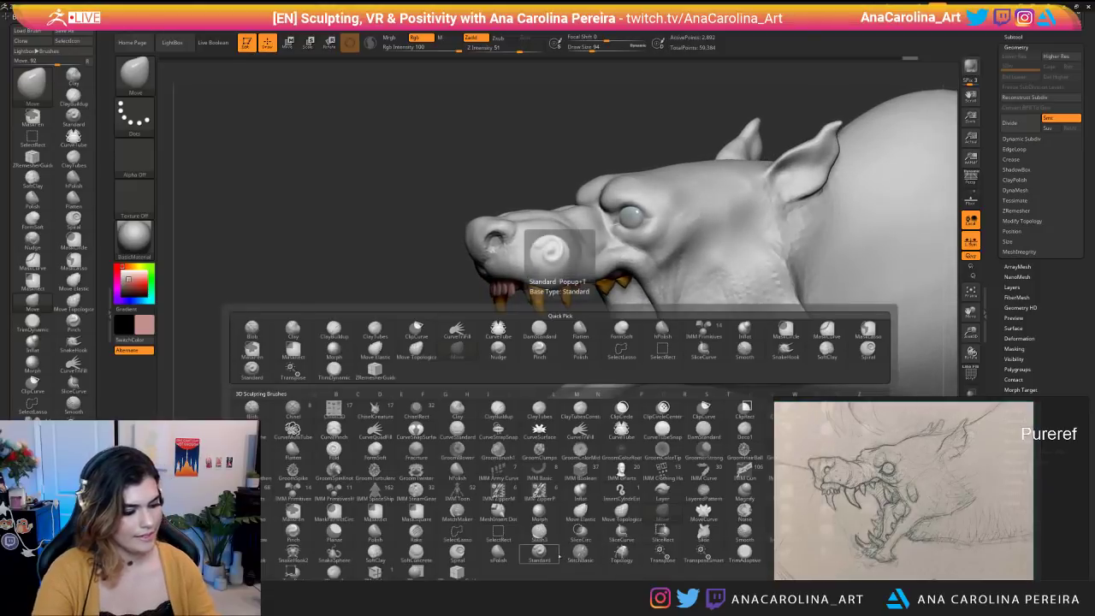
{"action": "key", "text": "s"}
{"action": "key", "text": "h"}
{"action": "key", "text": "space"}
{"action": "left_click_drag", "start_coordinate": [652, 277], "coordinate": [667, 276]}
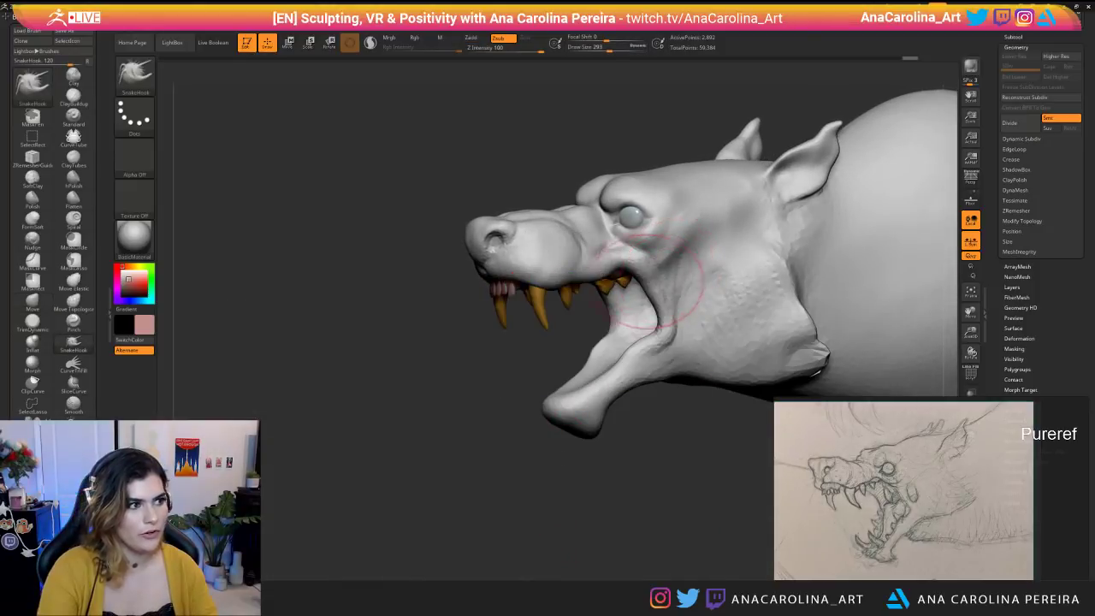
{"action": "left_click_drag", "start_coordinate": [592, 273], "coordinate": [601, 259]}
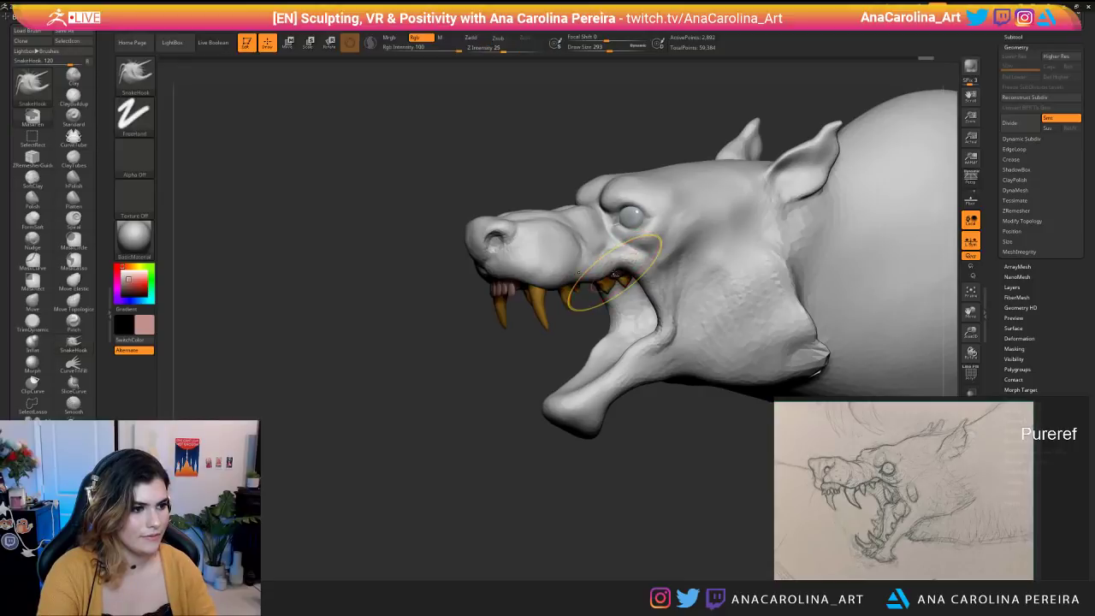
{"action": "left_click", "coordinate": [635, 274], "text": "alt"}
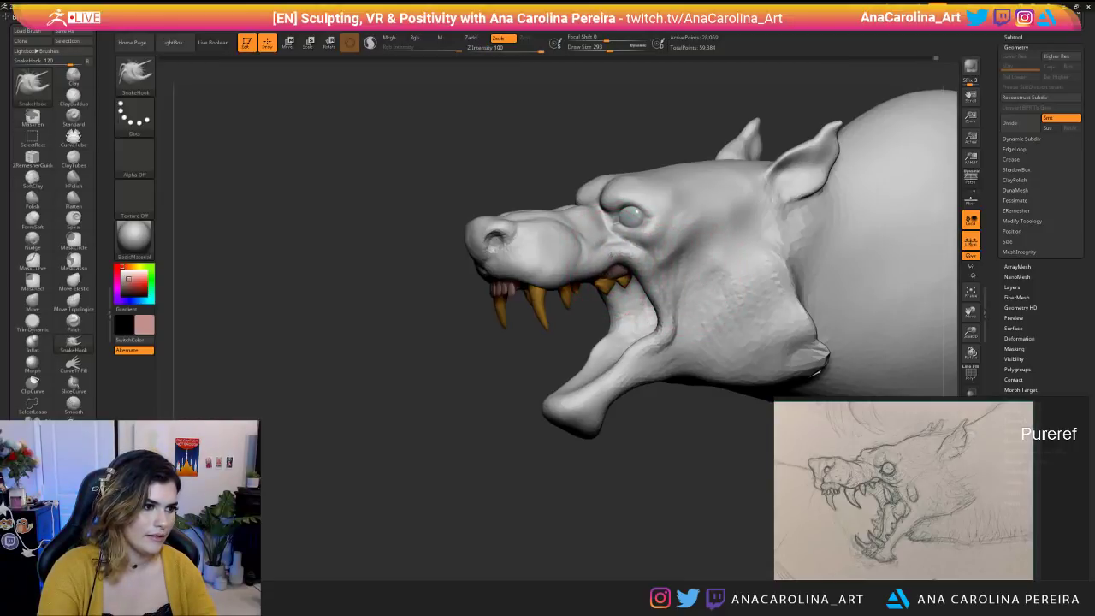
{"action": "left_click_drag", "start_coordinate": [572, 339], "coordinate": [748, 214], "text": "alt"}
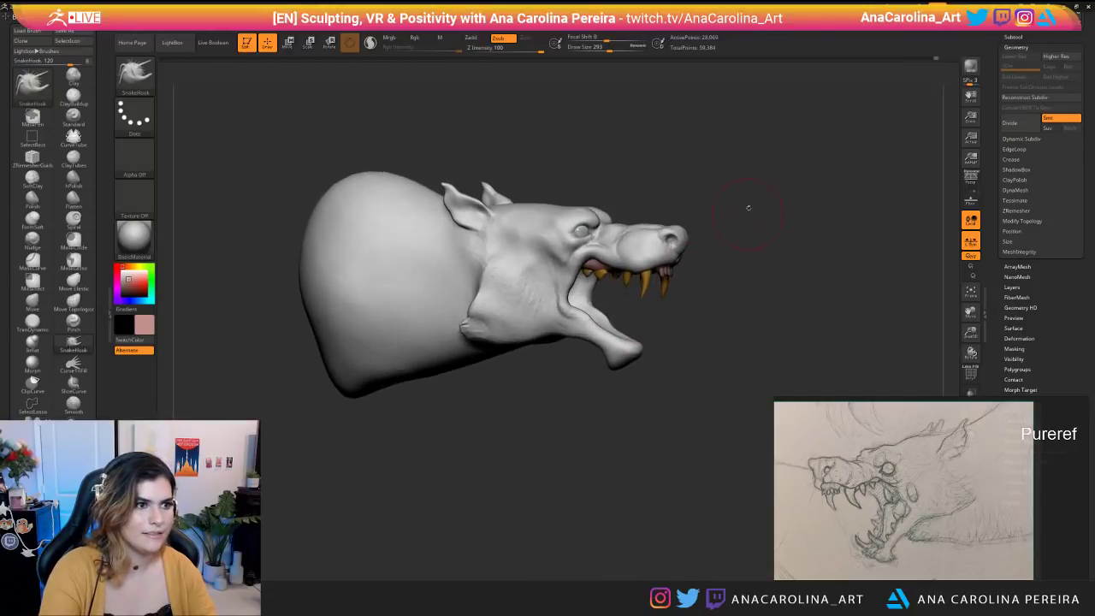
Reshape the lip and cheek above the mouth corner with the SnakeHook brush at draw size 90 and smooth the area.
{"action": "left_click", "coordinate": [921, 58]}
{"action": "left_click", "coordinate": [936, 58]}
{"action": "left_click_drag", "start_coordinate": [838, 163], "coordinate": [541, 171]}
{"action": "mouse_move", "coordinate": [809, 126]}
{"action": "left_mouse_down"}
{"action": "mouse_move", "coordinate": [799, 115]}
{"action": "mouse_move", "coordinate": [794, 193]}
{"action": "left_mouse_up"}
{"action": "key", "text": "space"}
{"action": "mouse_move", "coordinate": [582, 260]}
{"action": "left_mouse_down"}
{"action": "mouse_move", "coordinate": [570, 257]}
{"action": "mouse_move", "coordinate": [605, 263]}
{"action": "left_mouse_up"}
{"action": "key", "text": "space"}
{"action": "left_click_drag", "start_coordinate": [573, 345], "coordinate": [571, 272]}
{"action": "mouse_move", "coordinate": [534, 332]}
{"action": "left_mouse_down"}
{"action": "mouse_move", "coordinate": [479, 303]}
{"action": "mouse_move", "coordinate": [555, 379]}
{"action": "mouse_move", "coordinate": [555, 342]}
{"action": "mouse_move", "coordinate": [560, 366]}
{"action": "left_mouse_up"}
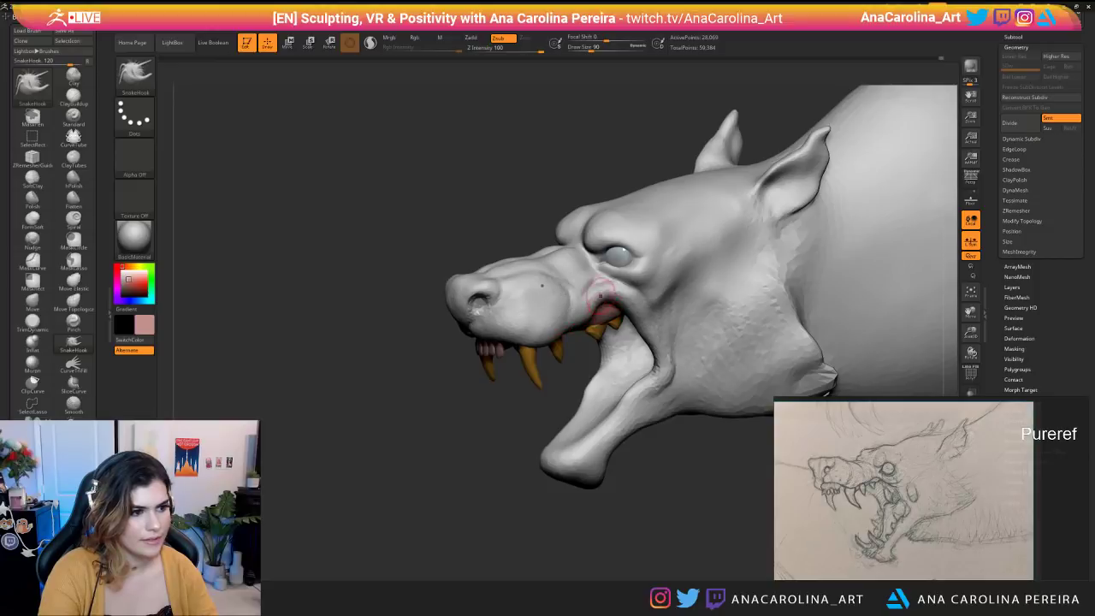
{"action": "left_click_drag", "start_coordinate": [582, 287], "coordinate": [585, 292], "text": "shift"}
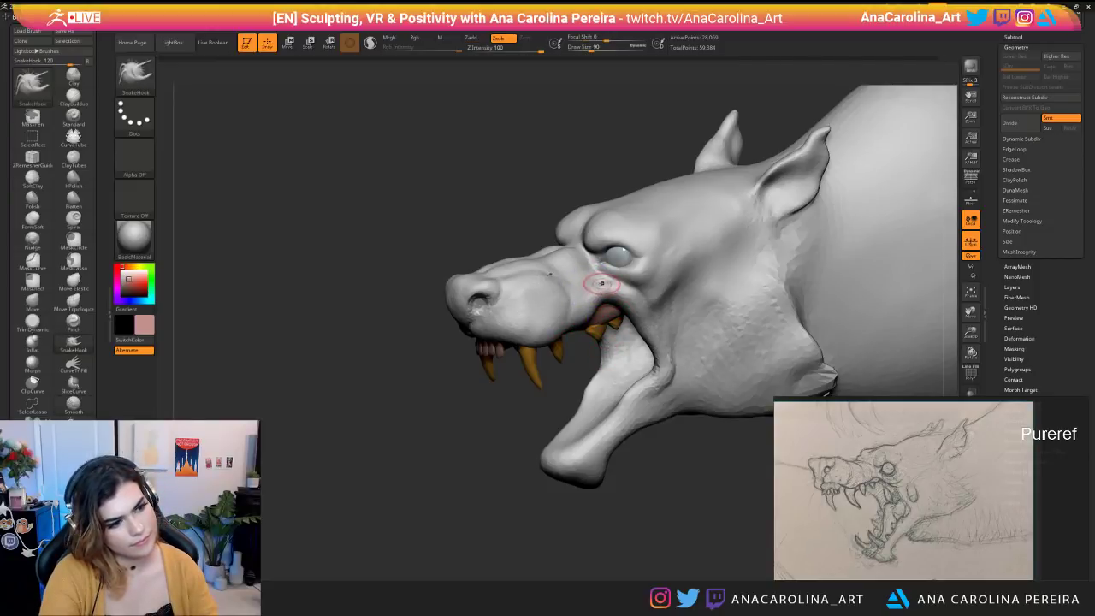
{"action": "scroll", "coordinate": [558, 377], "scroll_direction": "down", "scroll_amount": 3}
{"action": "left_click_drag", "start_coordinate": [515, 359], "coordinate": [655, 435]}
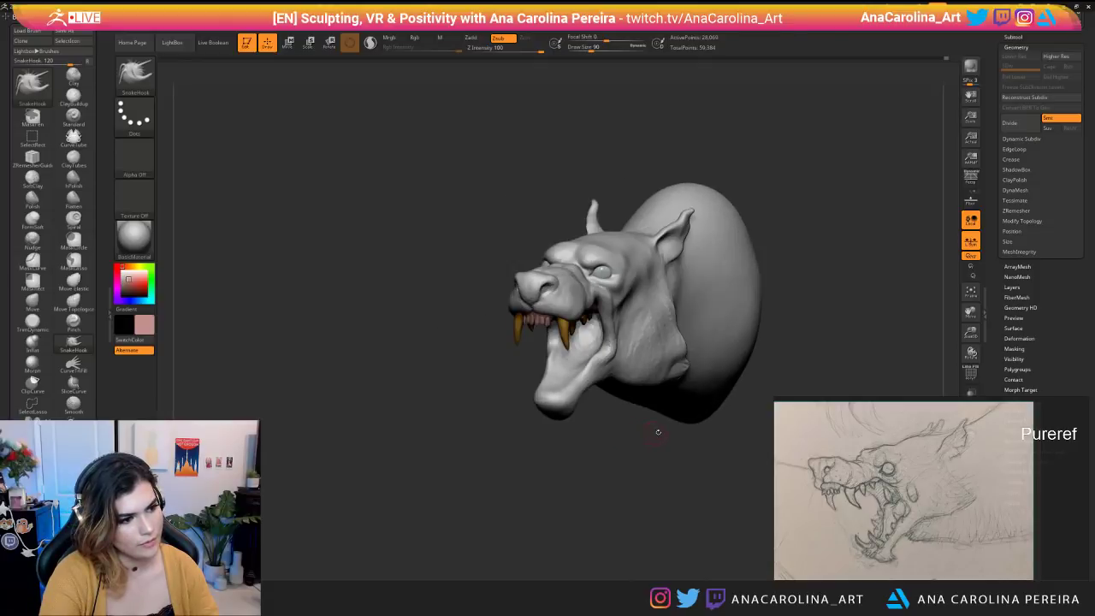
Reduce the SnakeHook draw size to 62 for close work around the muzzle and upper teeth.
{"action": "scroll", "coordinate": [655, 435], "scroll_direction": "up", "scroll_amount": 3}
{"action": "left_click_drag", "start_coordinate": [479, 329], "coordinate": [554, 359]}
{"action": "key", "text": "s"}
{"action": "left_click_drag", "start_coordinate": [490, 413], "coordinate": [500, 414]}
{"action": "left_click_drag", "start_coordinate": [532, 337], "coordinate": [543, 326]}
{"action": "mouse_move", "coordinate": [519, 402]}
{"action": "left_mouse_down"}
{"action": "mouse_move", "coordinate": [594, 425]}
{"action": "mouse_move", "coordinate": [539, 416]}
{"action": "mouse_move", "coordinate": [541, 444]}
{"action": "left_mouse_up"}
{"action": "scroll", "coordinate": [539, 408], "scroll_direction": "down", "scroll_amount": 3}
{"action": "scroll", "coordinate": [540, 444], "scroll_direction": "up", "scroll_amount": 6}
{"action": "key", "text": "space"}
{"action": "left_click_drag", "start_coordinate": [526, 368], "coordinate": [515, 369]}
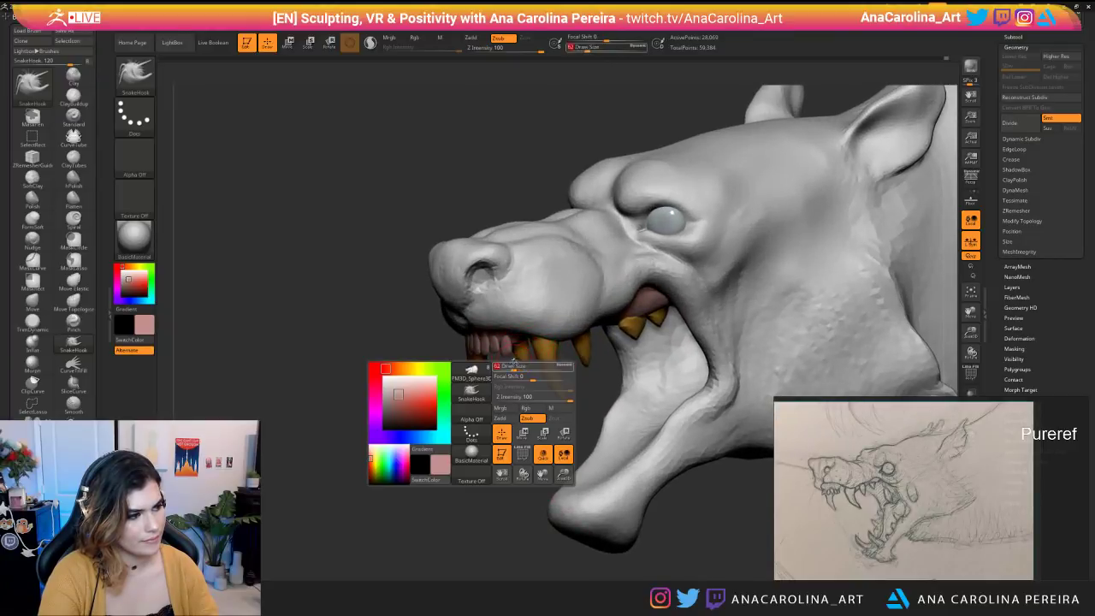
Make the upper teeth mesh active, undo its last changes, and fill it with golden yellow, R 199, G 142, B 44.
{"action": "left_click", "coordinate": [552, 361], "text": "alt"}
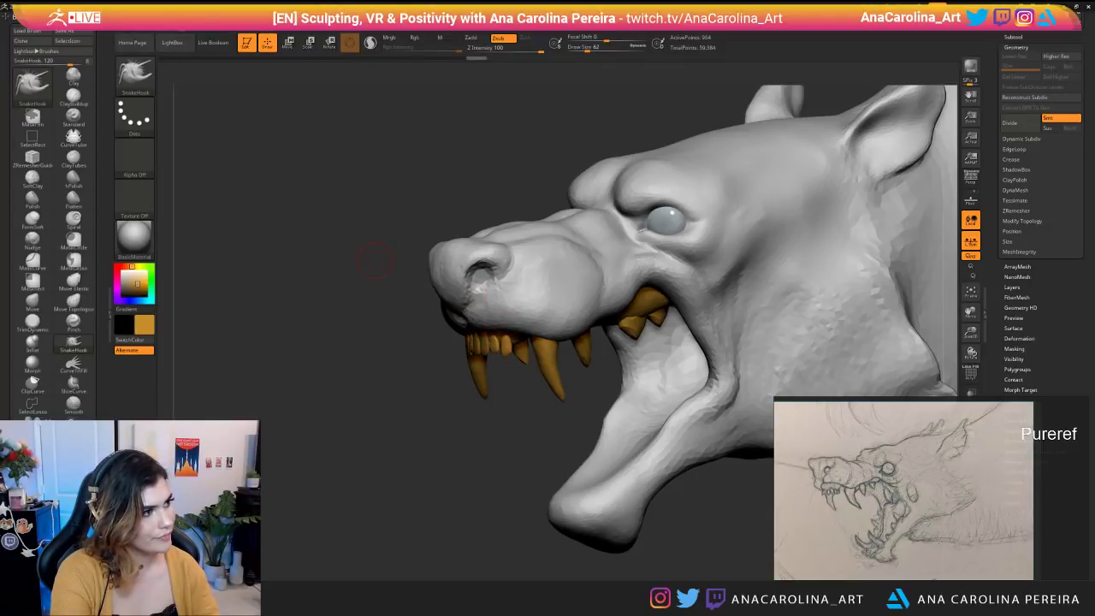
{"action": "key", "text": "ctrl+z"}
{"action": "key", "text": "ctrl+z"}
{"action": "key", "text": "ctrl+z"}
{"action": "key", "text": "ctrl+z"}
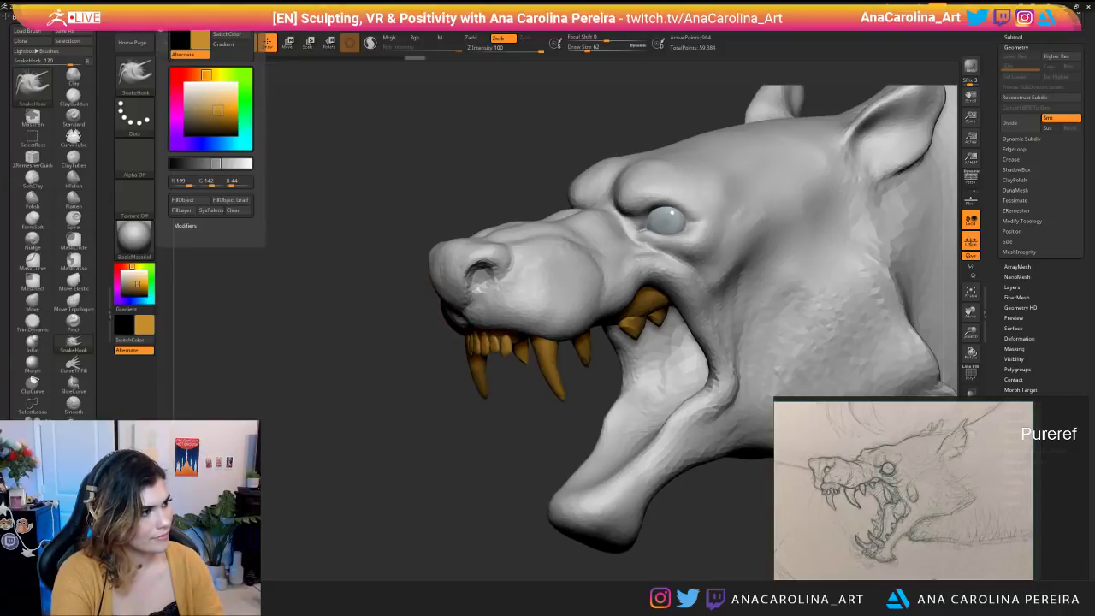
{"action": "left_click", "coordinate": [203, 200]}
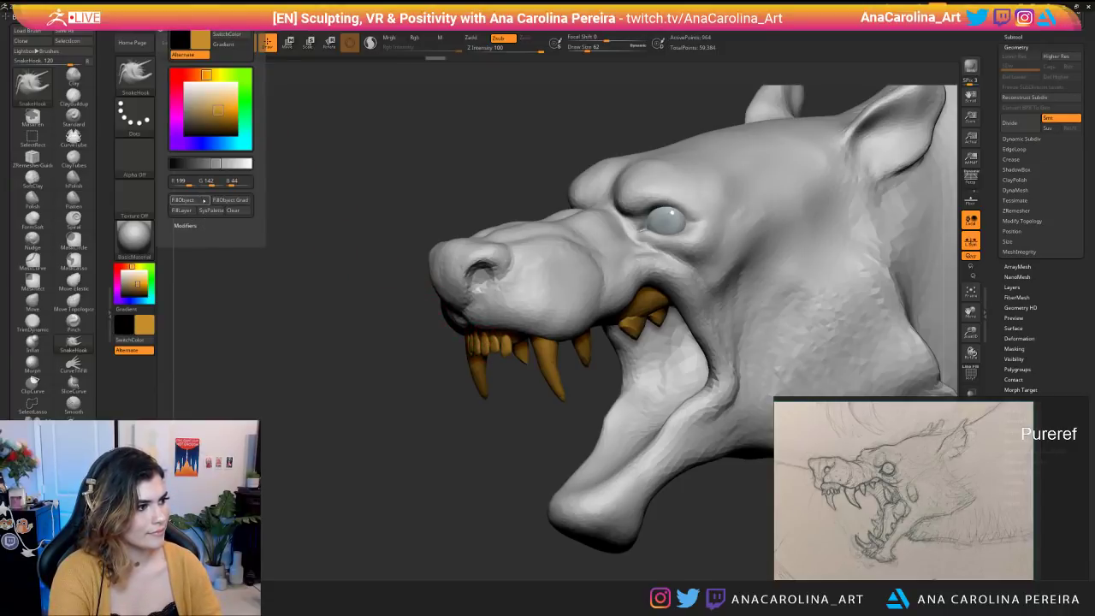
{"action": "left_click", "coordinate": [204, 200]}
{"action": "left_click_drag", "start_coordinate": [385, 214], "coordinate": [467, 229]}
{"action": "left_click_drag", "start_coordinate": [564, 359], "coordinate": [629, 256]}
{"action": "left_click_drag", "start_coordinate": [821, 377], "coordinate": [605, 383]}
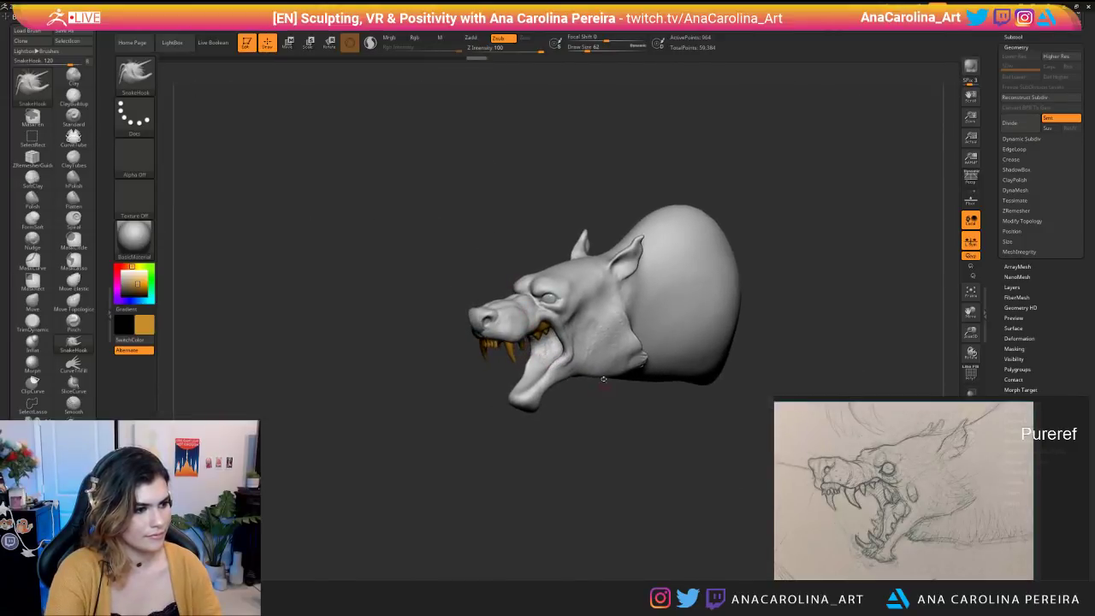
Test cream, red and pink tones, then fill the upper gum mesh with salmon pink, R 215, G 129, B 125.
{"action": "left_click", "coordinate": [546, 330], "text": "alt"}
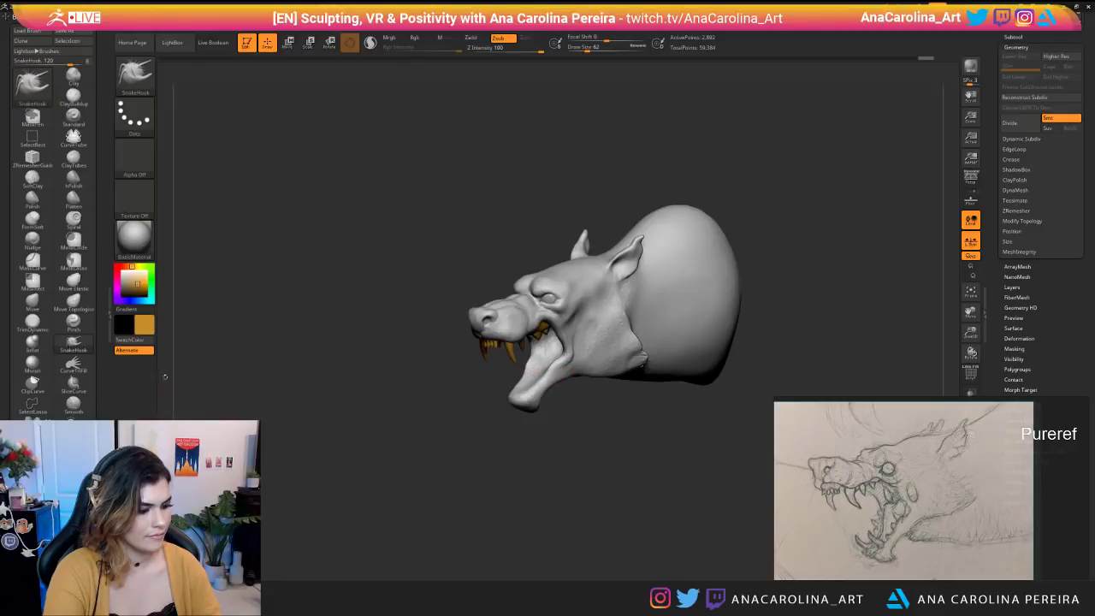
{"action": "mouse_move", "coordinate": [151, 299]}
{"action": "left_click", "coordinate": [166, 283]}
{"action": "mouse_move", "coordinate": [218, 264]}
{"action": "left_mouse_down"}
{"action": "mouse_move", "coordinate": [275, 330]}
{"action": "mouse_move", "coordinate": [178, 335]}
{"action": "left_mouse_up"}
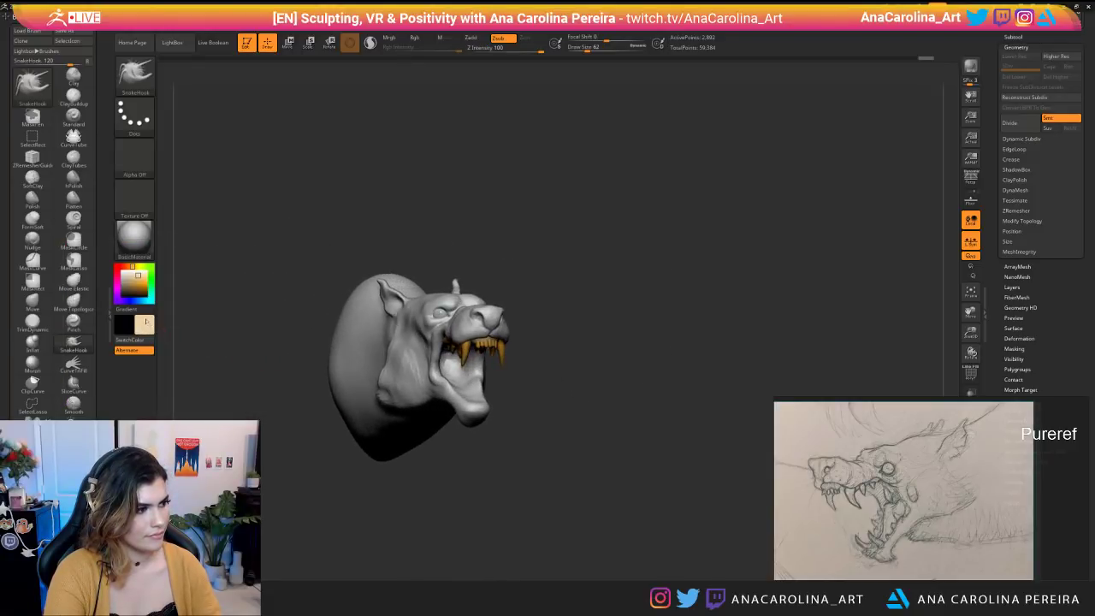
{"action": "left_click", "coordinate": [121, 266]}
{"action": "mouse_move", "coordinate": [138, 275]}
{"action": "left_mouse_down"}
{"action": "mouse_move", "coordinate": [245, 322]}
{"action": "mouse_move", "coordinate": [264, 361]}
{"action": "left_mouse_up"}
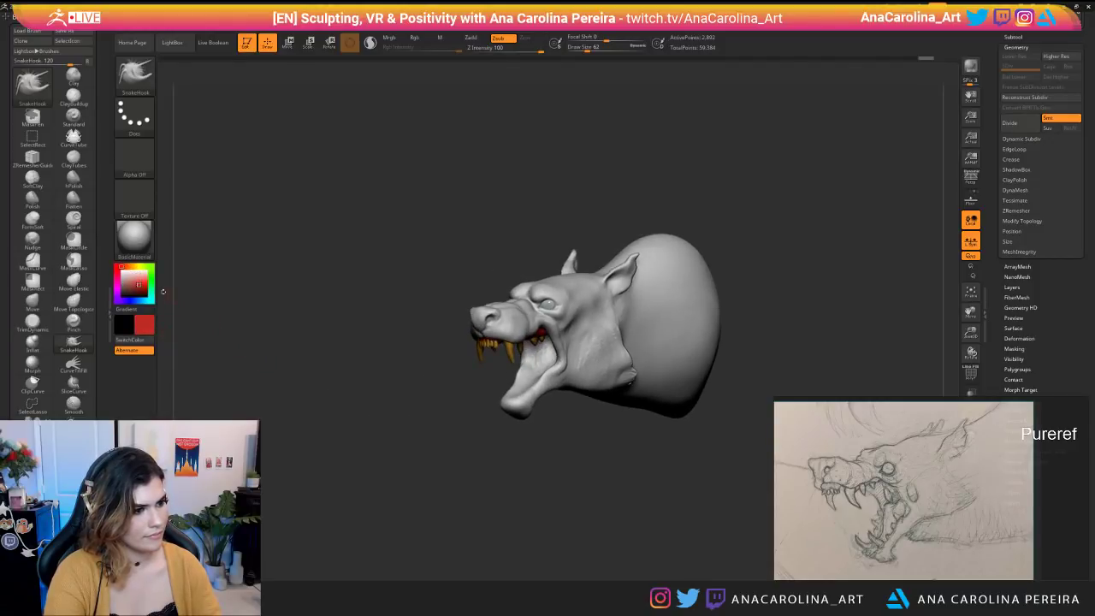
{"action": "left_click", "coordinate": [134, 277]}
{"action": "left_click_drag", "start_coordinate": [254, 251], "coordinate": [236, 255]}
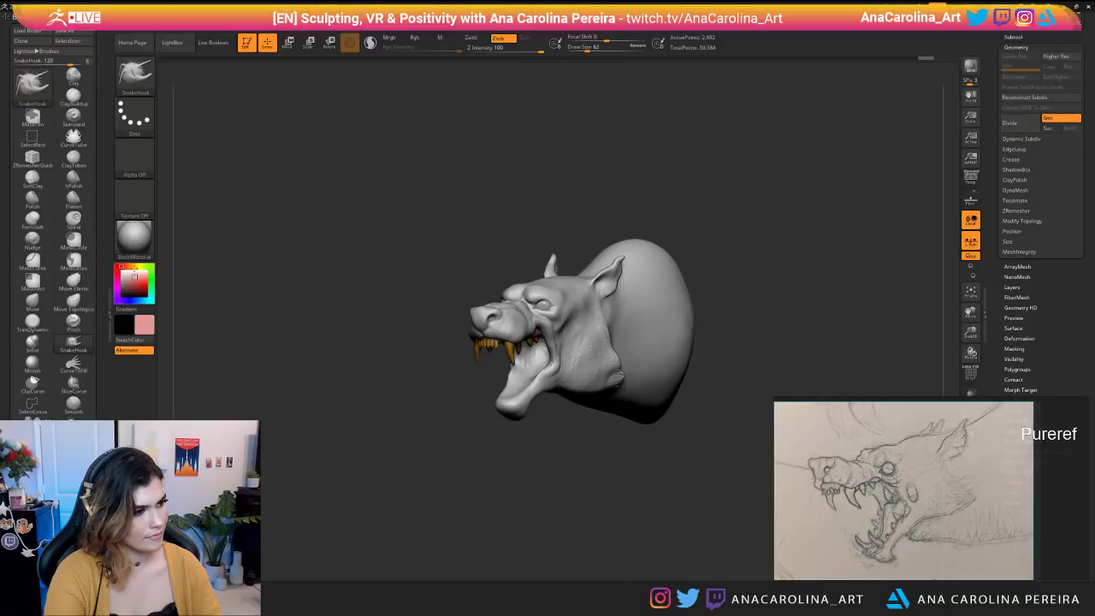
{"action": "left_click_drag", "start_coordinate": [137, 280], "coordinate": [137, 279]}
{"action": "left_click_drag", "start_coordinate": [232, 266], "coordinate": [250, 264]}
{"action": "left_click", "coordinate": [135, 279]}
{"action": "mouse_move", "coordinate": [257, 314]}
{"action": "left_mouse_down"}
{"action": "mouse_move", "coordinate": [413, 319]}
{"action": "mouse_move", "coordinate": [464, 442]}
{"action": "mouse_move", "coordinate": [485, 426]}
{"action": "mouse_move", "coordinate": [518, 499]}
{"action": "left_mouse_up"}
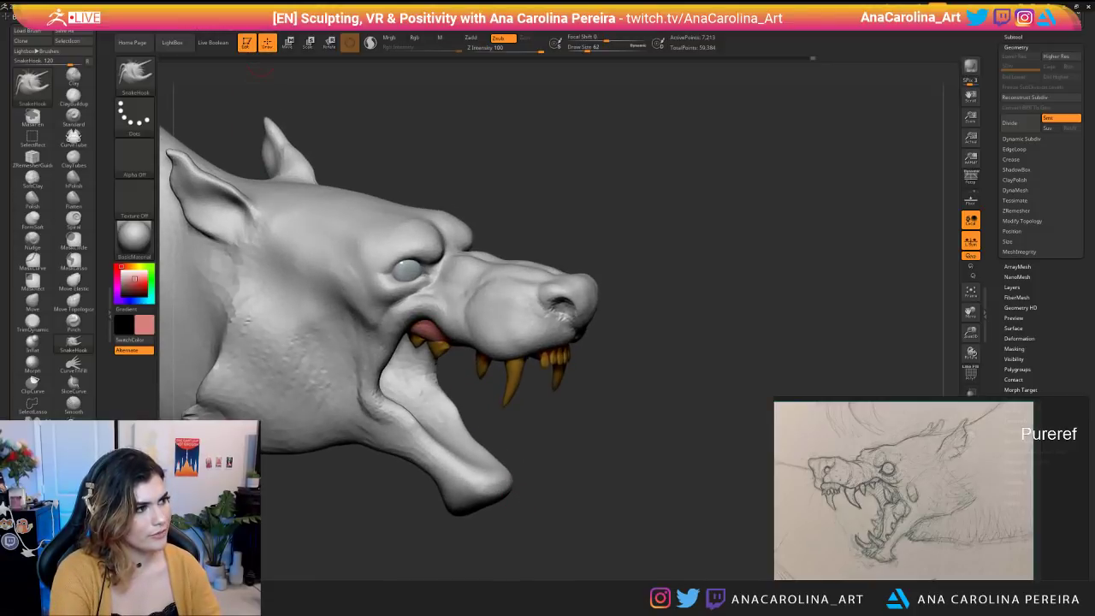
{"action": "left_click", "coordinate": [178, 17]}
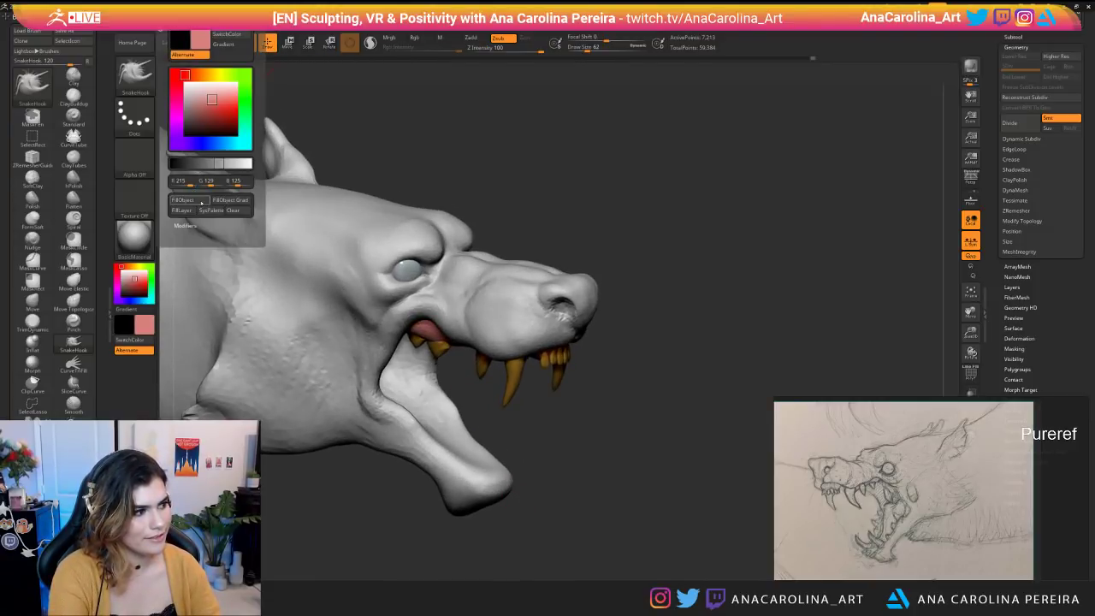
Examine the head from several angles, checking the silhouette, mouth and coloured teeth and gums.
{"action": "mouse_move", "coordinate": [599, 411]}
{"action": "left_mouse_down"}
{"action": "mouse_move", "coordinate": [402, 402]}
{"action": "mouse_move", "coordinate": [393, 384]}
{"action": "left_mouse_up"}
{"action": "left_click_drag", "start_coordinate": [393, 479], "coordinate": [376, 376], "text": "alt"}
{"action": "mouse_move", "coordinate": [377, 376]}
{"action": "left_mouse_down"}
{"action": "mouse_move", "coordinate": [462, 282]}
{"action": "mouse_move", "coordinate": [479, 428]}
{"action": "mouse_move", "coordinate": [291, 453]}
{"action": "left_mouse_up"}
{"action": "mouse_move", "coordinate": [598, 462]}
{"action": "left_mouse_down"}
{"action": "mouse_move", "coordinate": [410, 466]}
{"action": "mouse_move", "coordinate": [522, 471]}
{"action": "mouse_move", "coordinate": [530, 483]}
{"action": "mouse_move", "coordinate": [504, 513]}
{"action": "mouse_move", "coordinate": [367, 472]}
{"action": "left_mouse_up"}
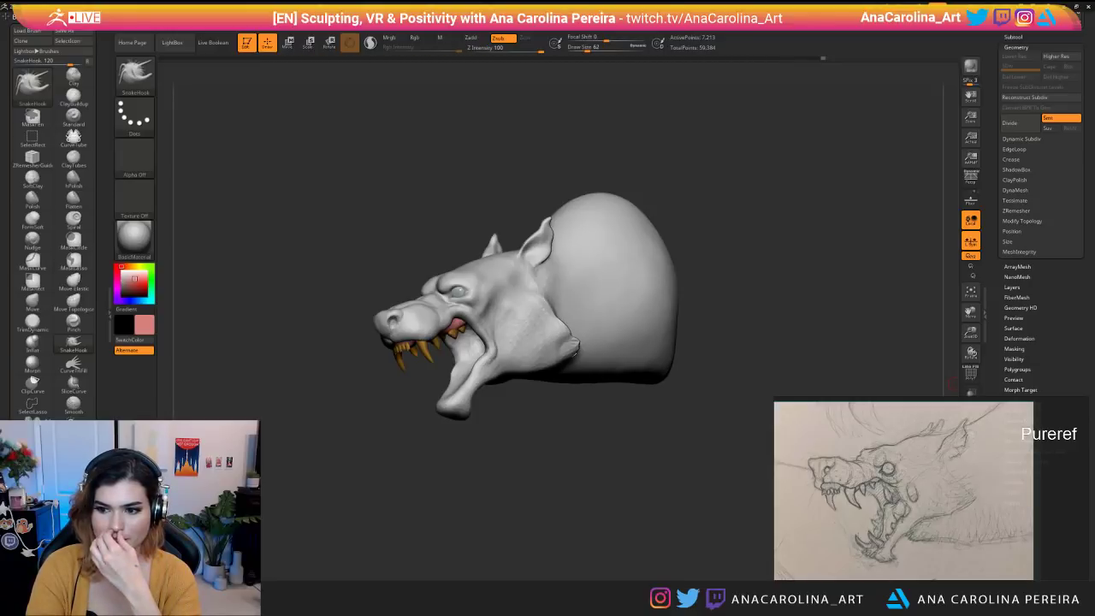
{"action": "left_click_drag", "start_coordinate": [612, 476], "coordinate": [611, 560]}
{"action": "left_click_drag", "start_coordinate": [531, 552], "coordinate": [538, 523]}
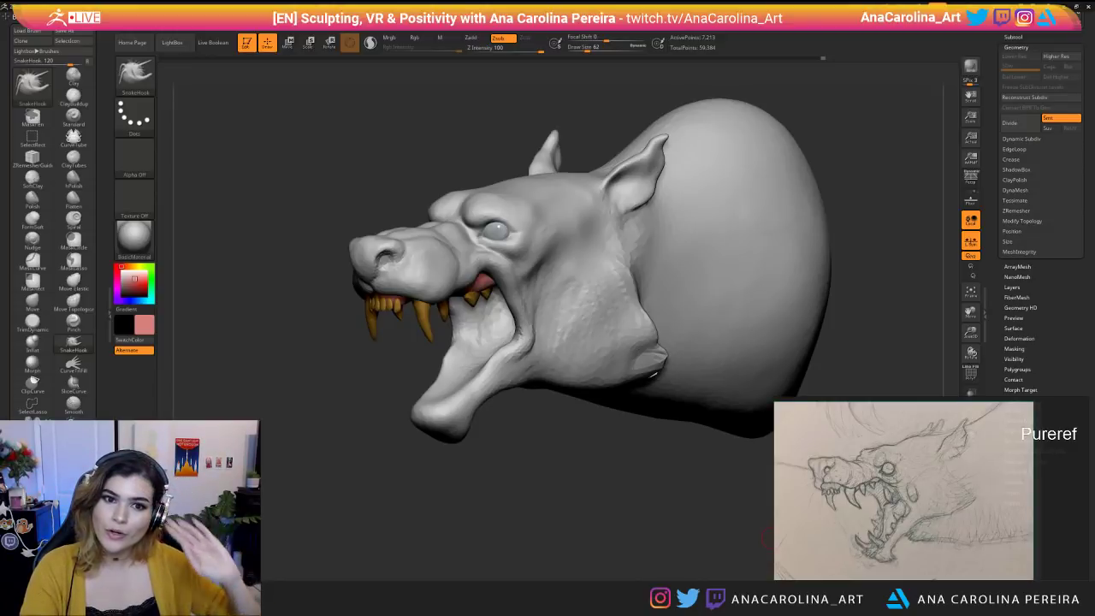
{"action": "mouse_move", "coordinate": [564, 449]}
{"action": "left_mouse_down"}
{"action": "mouse_move", "coordinate": [651, 434]}
{"action": "mouse_move", "coordinate": [640, 398]}
{"action": "mouse_move", "coordinate": [684, 409]}
{"action": "left_mouse_up"}
{"action": "key", "text": "s"}
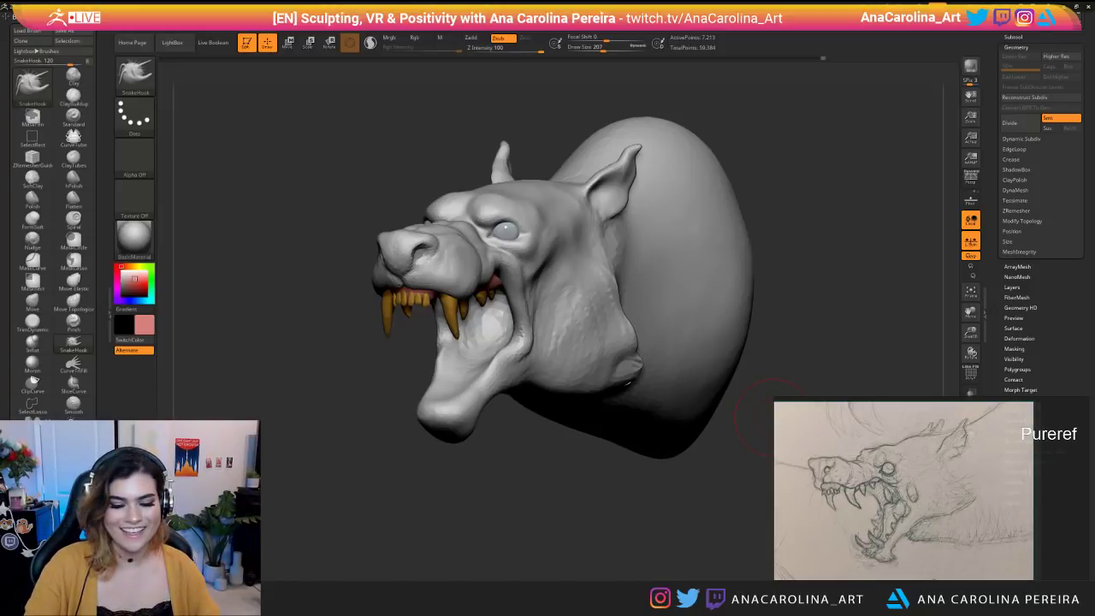
{"action": "left_click_drag", "start_coordinate": [593, 456], "coordinate": [727, 462]}
{"action": "left_click_drag", "start_coordinate": [592, 474], "coordinate": [592, 411], "text": "alt"}
{"action": "mouse_move", "coordinate": [675, 479]}
{"action": "left_mouse_down"}
{"action": "mouse_move", "coordinate": [596, 485]}
{"action": "mouse_move", "coordinate": [606, 521]}
{"action": "mouse_move", "coordinate": [572, 533]}
{"action": "mouse_move", "coordinate": [612, 515]}
{"action": "left_mouse_up"}
Make the head mesh active and reshape the ear with the SnakeHook brush at draw size 262.
{"action": "key", "text": "b"}
{"action": "key", "text": "s"}
{"action": "key", "text": "h"}
{"action": "left_click_drag", "start_coordinate": [556, 368], "coordinate": [563, 359]}
{"action": "left_click", "coordinate": [566, 272], "text": "alt"}
{"action": "left_click_drag", "start_coordinate": [566, 242], "coordinate": [555, 245]}
{"action": "mouse_move", "coordinate": [539, 409]}
{"action": "left_mouse_down"}
{"action": "mouse_move", "coordinate": [594, 415]}
{"action": "mouse_move", "coordinate": [590, 454]}
{"action": "left_mouse_up"}
{"action": "left_click_drag", "start_coordinate": [564, 221], "coordinate": [555, 208]}
{"action": "left_click_drag", "start_coordinate": [590, 454], "coordinate": [544, 399]}
{"action": "mouse_move", "coordinate": [638, 481]}
{"action": "left_mouse_down"}
{"action": "mouse_move", "coordinate": [579, 462]}
{"action": "mouse_move", "coordinate": [544, 426]}
{"action": "left_mouse_up"}
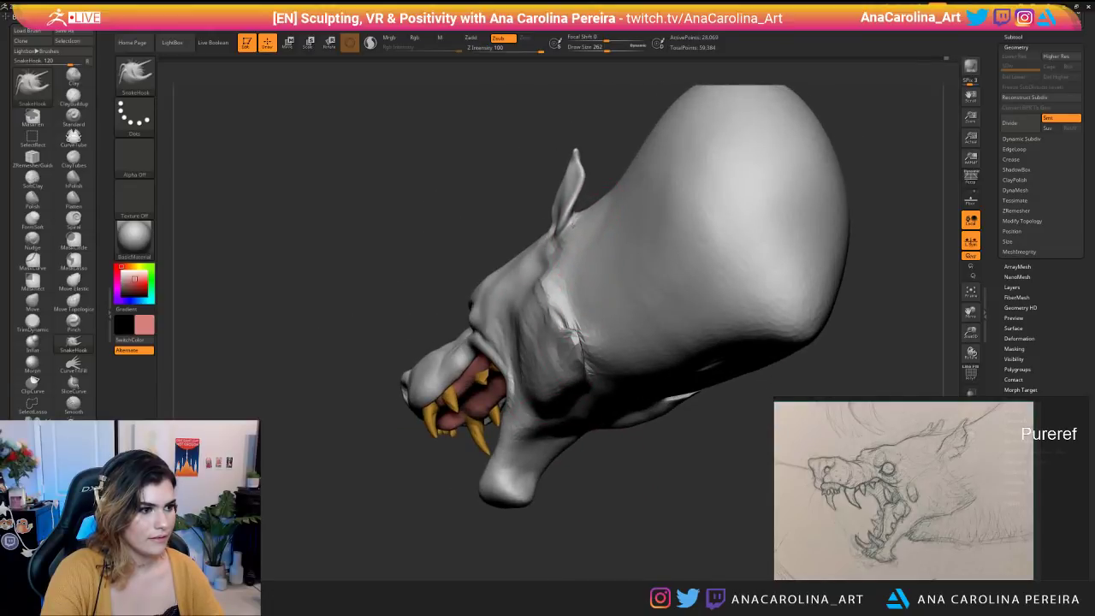
Refine the ears' outline and curvature from above with the SnakeHook brush, reducing the draw size to 197.
{"action": "left_click_drag", "start_coordinate": [638, 483], "coordinate": [507, 496]}
{"action": "left_click_drag", "start_coordinate": [521, 453], "coordinate": [532, 466]}
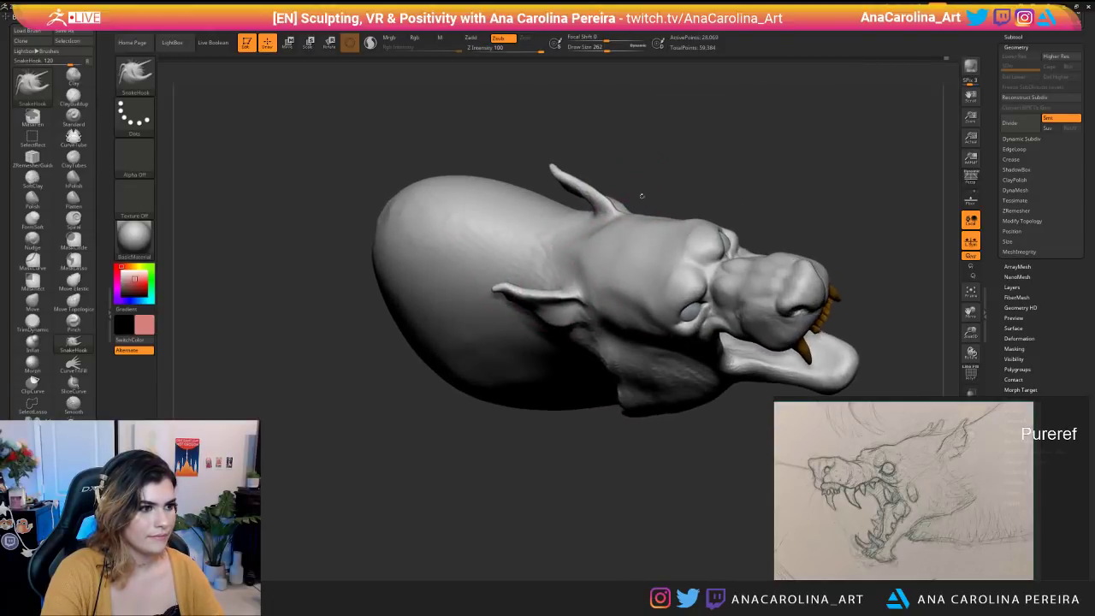
{"action": "key", "text": "bracketleft"}
{"action": "left_click_drag", "start_coordinate": [582, 154], "coordinate": [672, 184]}
{"action": "left_click_drag", "start_coordinate": [593, 210], "coordinate": [585, 191]}
{"action": "mouse_move", "coordinate": [736, 205]}
{"action": "left_mouse_down"}
{"action": "mouse_move", "coordinate": [762, 174]}
{"action": "mouse_move", "coordinate": [696, 168]}
{"action": "mouse_move", "coordinate": [664, 362]}
{"action": "left_mouse_up"}
{"action": "mouse_move", "coordinate": [560, 513]}
{"action": "left_mouse_down", "text": "alt"}
{"action": "mouse_move", "coordinate": [555, 447]}
{"action": "mouse_move", "coordinate": [576, 483]}
{"action": "left_mouse_up", "text": "alt"}
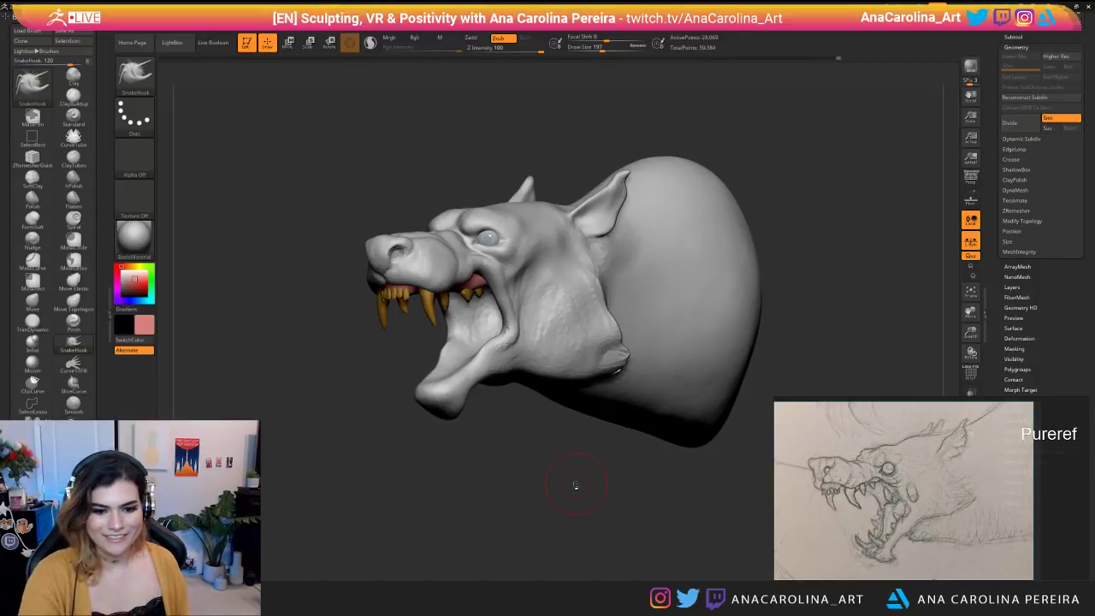
Enlarge the reference sketch around the eye and jaws, and set the SnakeHook draw size to 154.
{"action": "scroll", "coordinate": [1058, 522], "scroll_direction": "up", "scroll_amount": 2}
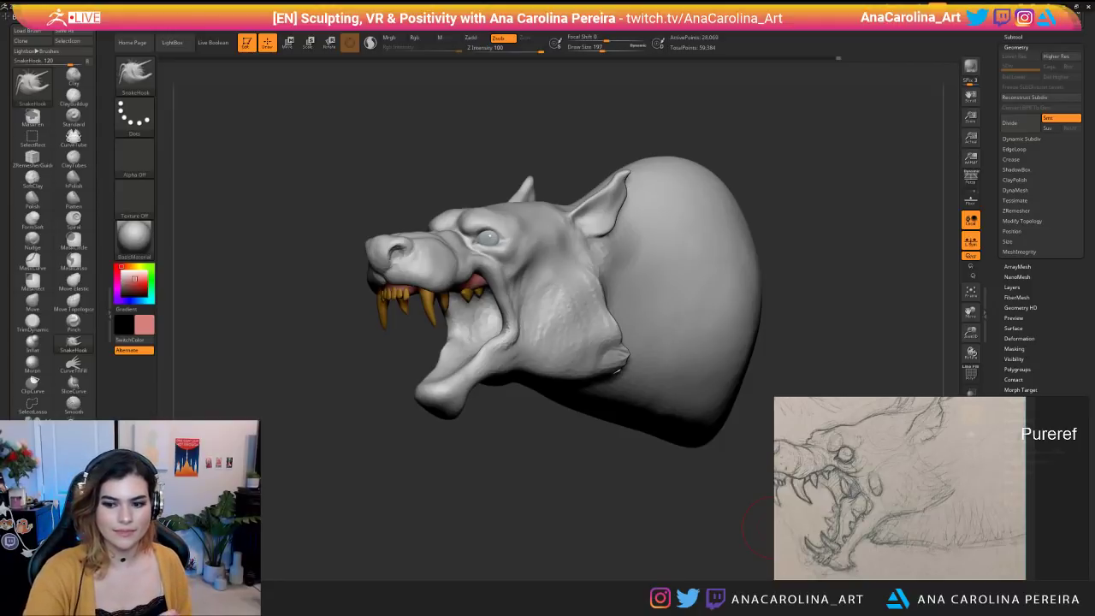
{"action": "mouse_move", "coordinate": [318, 454]}
{"action": "left_mouse_down"}
{"action": "mouse_move", "coordinate": [599, 538]}
{"action": "mouse_move", "coordinate": [716, 457]}
{"action": "mouse_move", "coordinate": [579, 455]}
{"action": "mouse_move", "coordinate": [636, 521]}
{"action": "mouse_move", "coordinate": [624, 519]}
{"action": "left_mouse_up"}
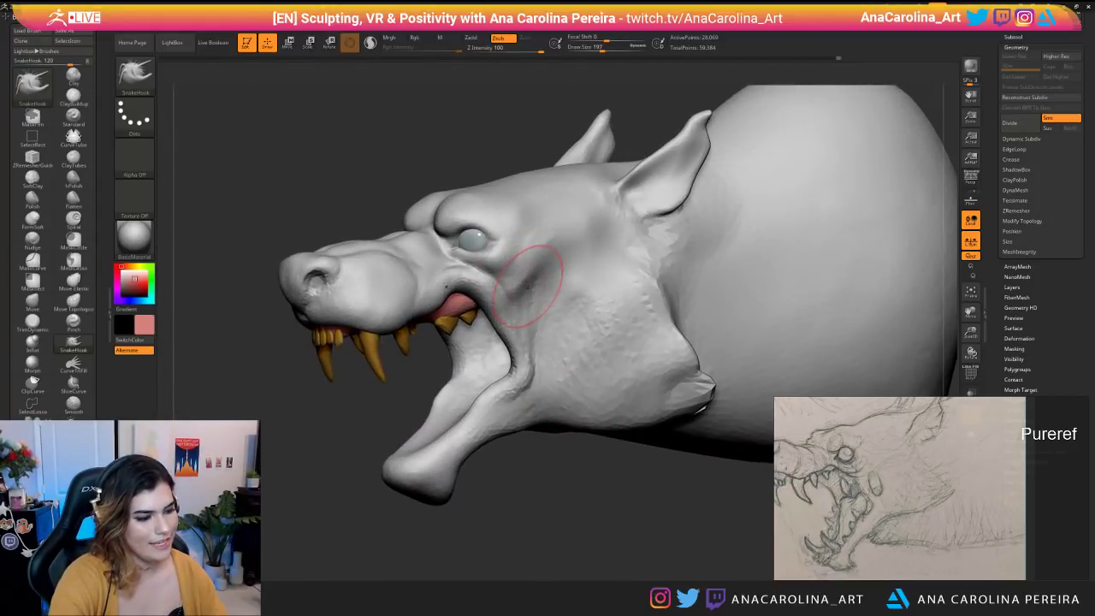
{"action": "key", "text": "space"}
{"action": "left_click_drag", "start_coordinate": [524, 280], "coordinate": [515, 278]}
{"action": "left_click_drag", "start_coordinate": [472, 175], "coordinate": [489, 161]}
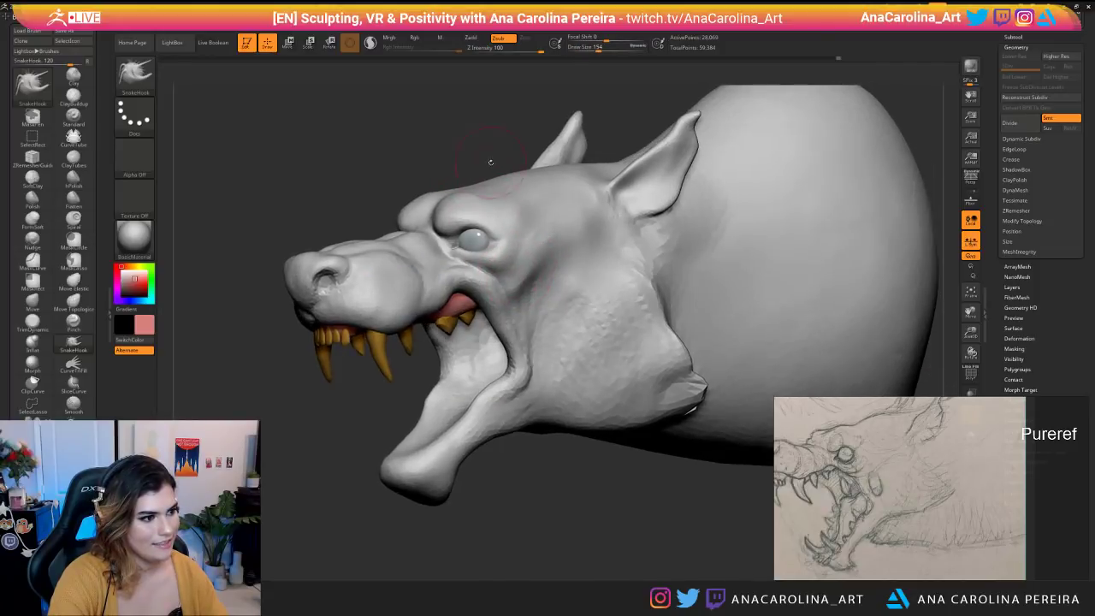
{"action": "key", "text": "b"}
{"action": "key", "text": "c"}
{"action": "key", "text": "b"}
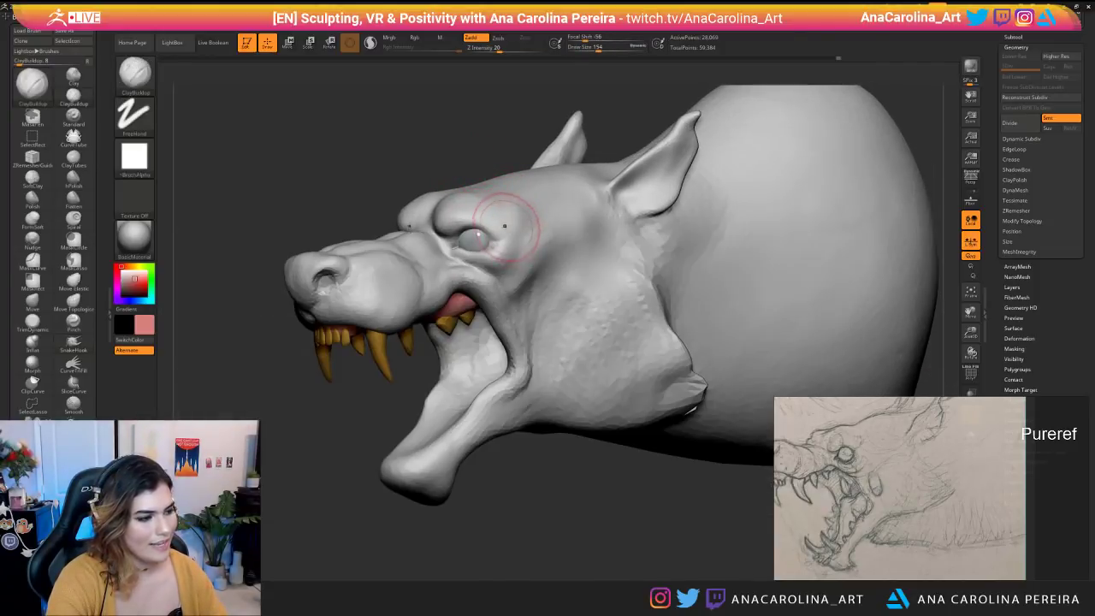
Reshape the upper eyelid around the eyeball with the SnakeHook brush at draw size 65.
{"action": "key", "text": "b"}
{"action": "key", "text": "s"}
{"action": "key", "text": "h"}
{"action": "key", "text": "space"}
{"action": "key", "text": "space"}
{"action": "left_click_drag", "start_coordinate": [473, 242], "coordinate": [466, 242]}
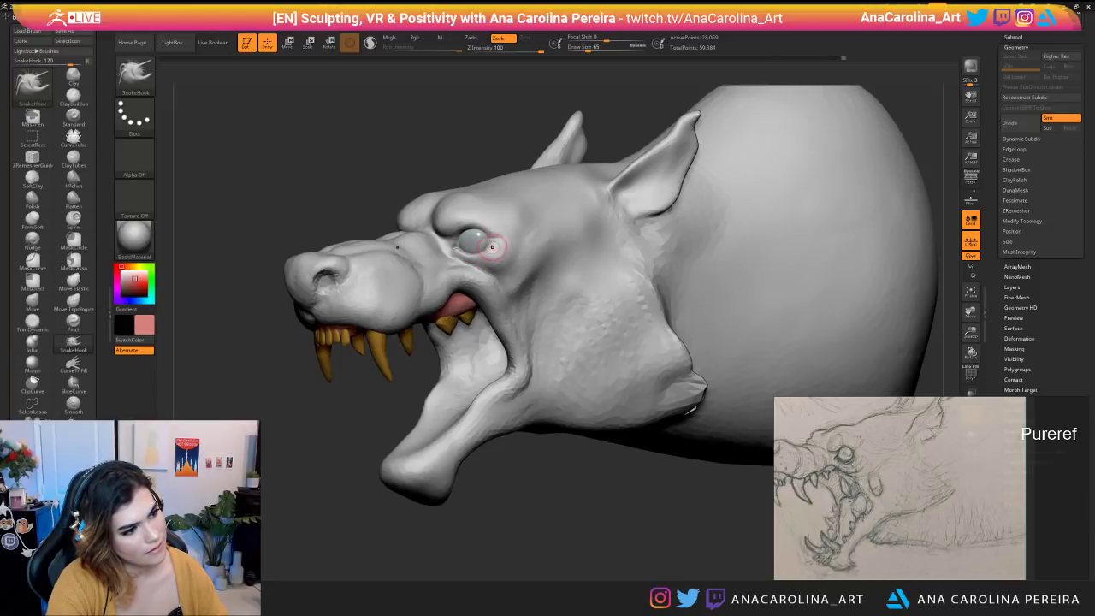
{"action": "left_click_drag", "start_coordinate": [513, 497], "coordinate": [567, 494]}
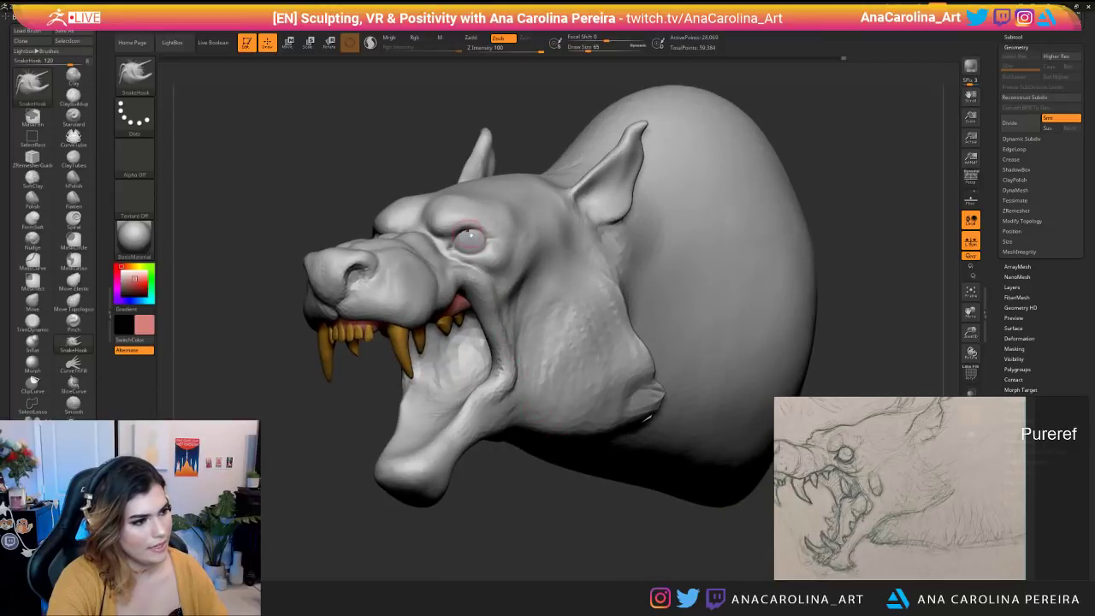
{"action": "left_click_drag", "start_coordinate": [477, 224], "coordinate": [484, 223]}
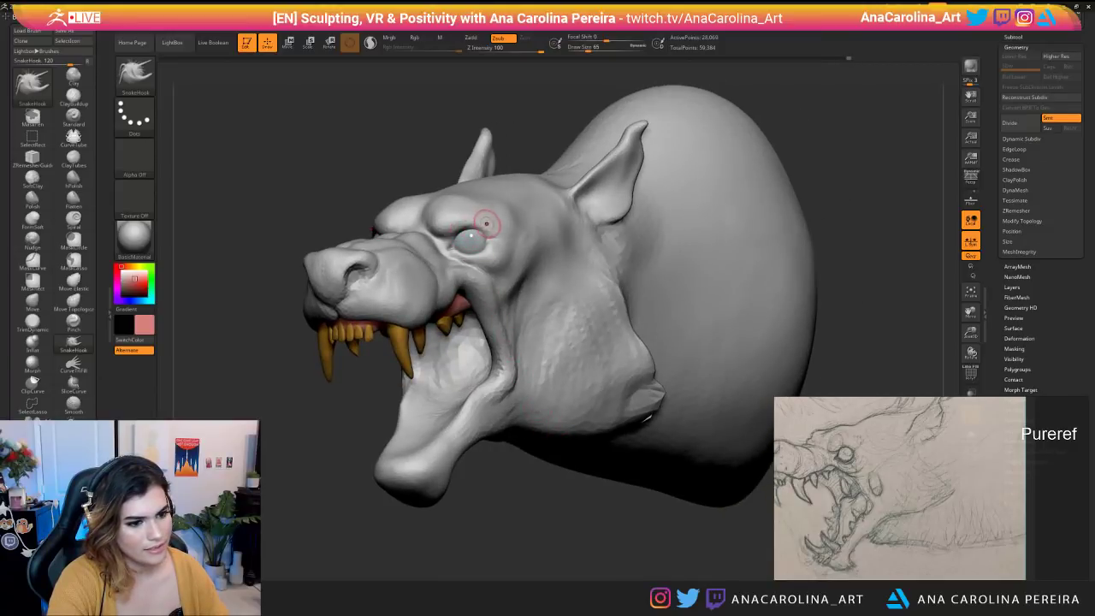
{"action": "mouse_move", "coordinate": [474, 221]}
{"action": "right_mouse_down", "text": "ctrl"}
{"action": "mouse_move", "coordinate": [508, 252]}
{"action": "mouse_move", "coordinate": [475, 235]}
{"action": "mouse_move", "coordinate": [484, 221]}
{"action": "right_mouse_up", "text": "ctrl"}
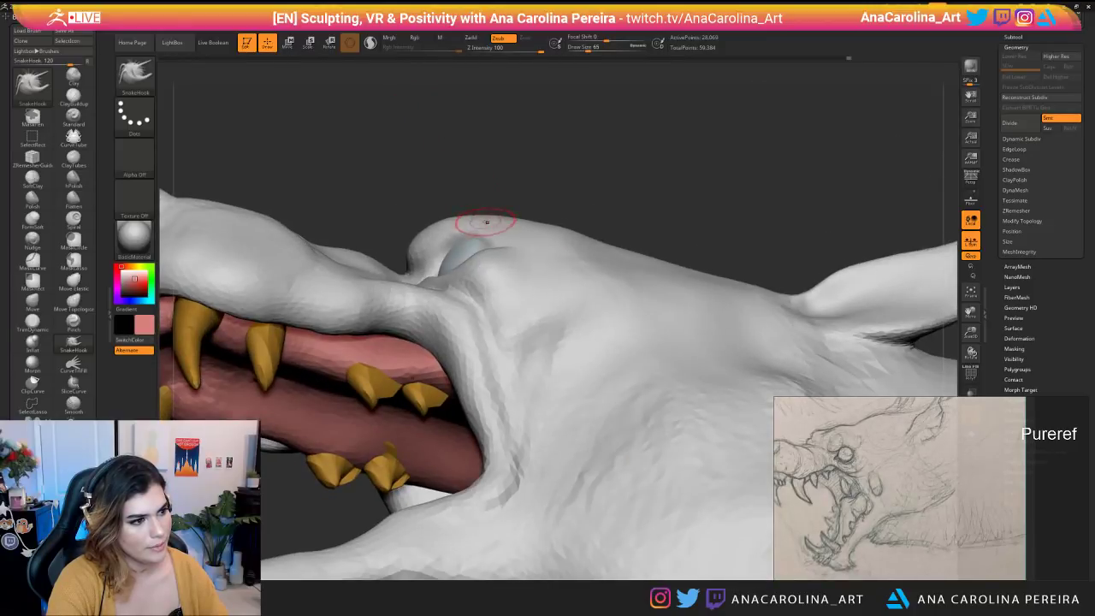
{"action": "key", "text": "ctrl"}
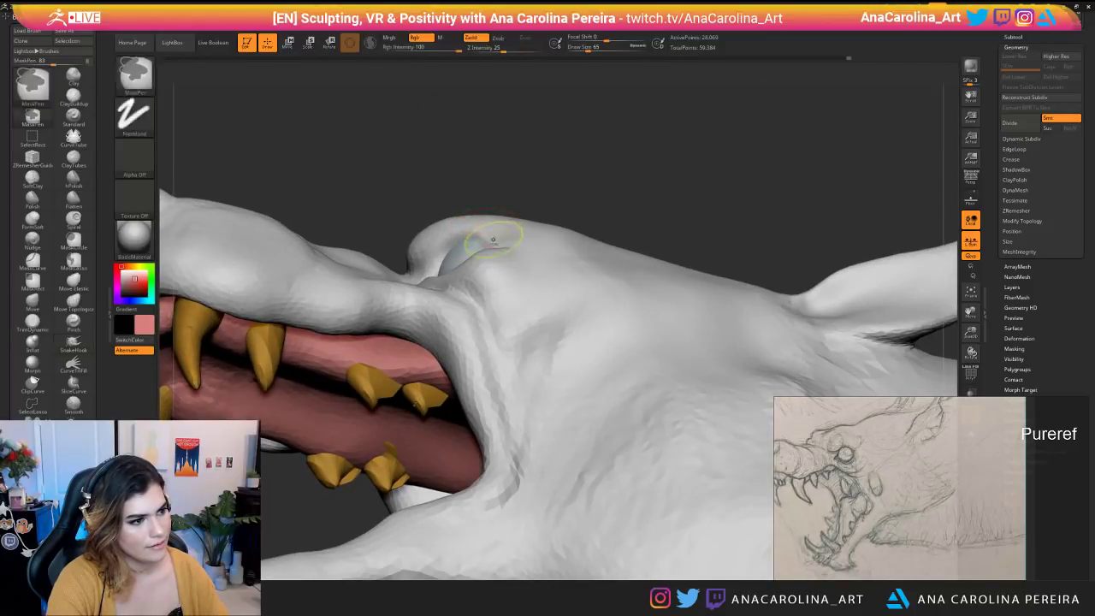
{"action": "left_click_drag", "start_coordinate": [467, 232], "coordinate": [462, 228]}
{"action": "mouse_move", "coordinate": [462, 232]}
{"action": "right_mouse_down"}
{"action": "mouse_move", "coordinate": [429, 270]}
{"action": "mouse_move", "coordinate": [721, 213]}
{"action": "mouse_move", "coordinate": [700, 211]}
{"action": "right_mouse_up"}
Carve the tear-duct crease at the inner corner of the eye with the DamStandard brush at draw size 31.
{"action": "key", "text": "b"}
{"action": "key", "text": "d"}
{"action": "key", "text": "s"}
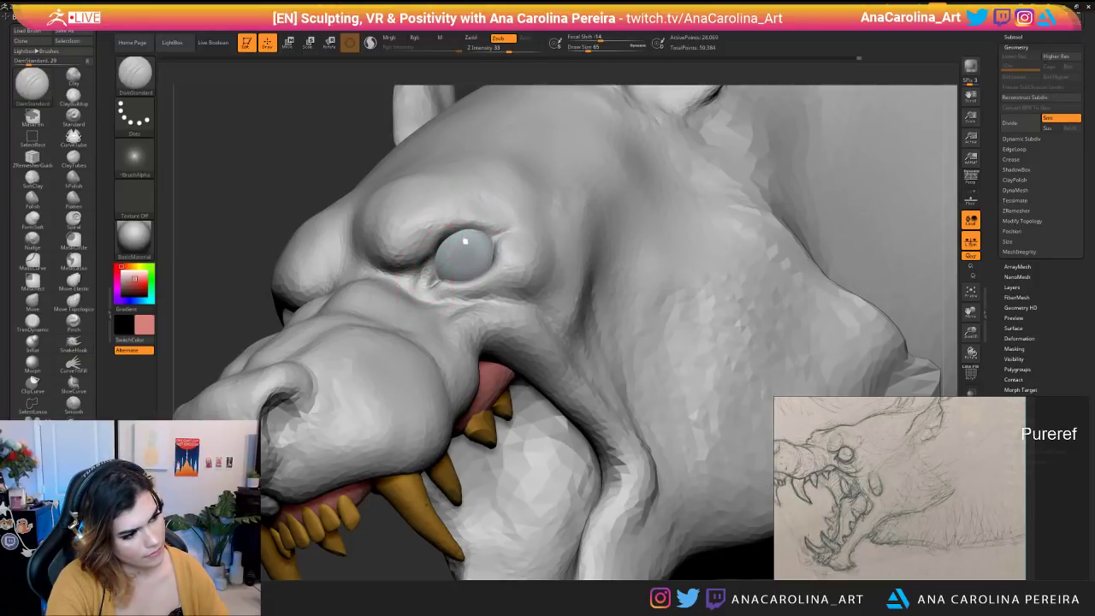
{"action": "right_click_drag", "start_coordinate": [385, 278], "coordinate": [354, 291]}
{"action": "key", "text": "space"}
{"action": "left_click", "coordinate": [440, 271]}
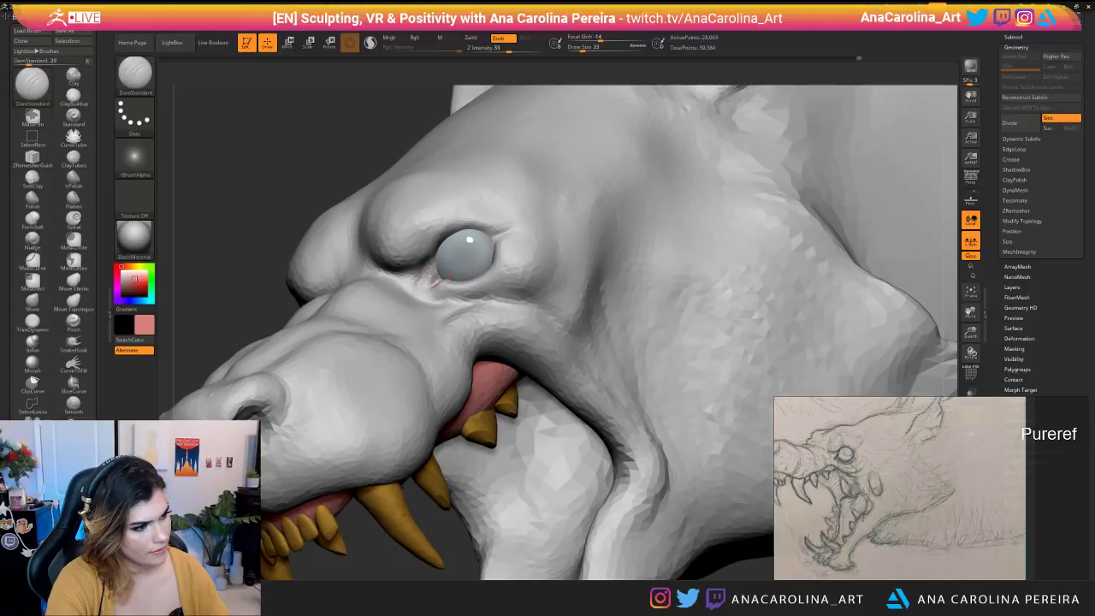
{"action": "right_click_drag", "start_coordinate": [394, 254], "coordinate": [423, 284]}
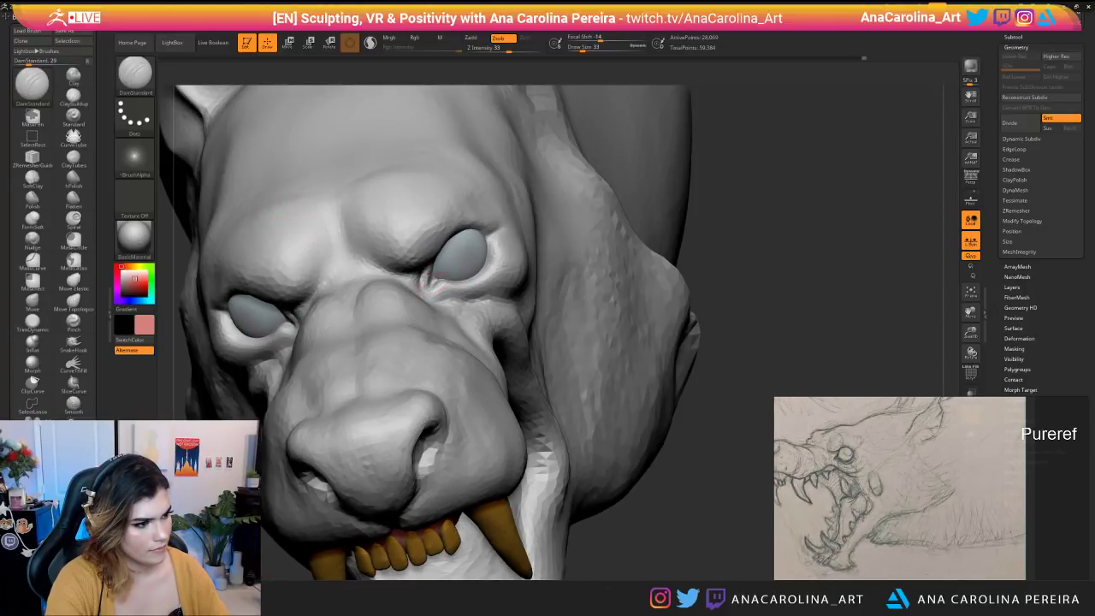
{"action": "mouse_move", "coordinate": [520, 293]}
{"action": "right_mouse_down", "text": "ctrl"}
{"action": "mouse_move", "coordinate": [696, 137]}
{"action": "mouse_move", "coordinate": [718, 189]}
{"action": "mouse_move", "coordinate": [715, 129]}
{"action": "mouse_move", "coordinate": [599, 137]}
{"action": "mouse_move", "coordinate": [604, 157]}
{"action": "mouse_move", "coordinate": [684, 152]}
{"action": "mouse_move", "coordinate": [513, 157]}
{"action": "mouse_move", "coordinate": [522, 274]}
{"action": "right_mouse_up", "text": "ctrl"}
{"action": "right_click_drag", "start_coordinate": [522, 274], "coordinate": [551, 278]}
{"action": "right_click_drag", "start_coordinate": [506, 110], "coordinate": [533, 201]}
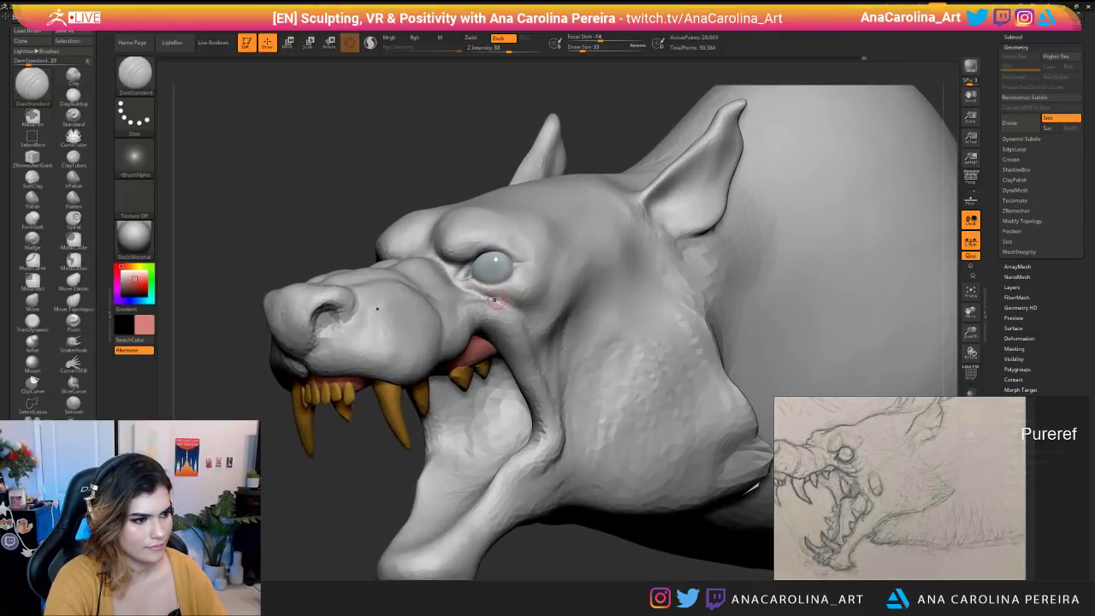
Reshape the upper lip and the stretched skin at the mouth corner with the SnakeHook brush at draw size 145.
{"action": "right_click_drag", "start_coordinate": [400, 176], "coordinate": [419, 61]}
{"action": "right_click_drag", "start_coordinate": [414, 278], "coordinate": [423, 198]}
{"action": "mouse_move", "coordinate": [496, 174]}
{"action": "right_mouse_down"}
{"action": "mouse_move", "coordinate": [503, 201]}
{"action": "mouse_move", "coordinate": [513, 174]}
{"action": "right_mouse_up"}
{"action": "key", "text": "b"}
{"action": "key", "text": "s"}
{"action": "key", "text": "h"}
{"action": "key", "text": "s"}
{"action": "left_click_drag", "start_coordinate": [513, 174], "coordinate": [547, 175]}
{"action": "key", "text": "s"}
{"action": "right_click_drag", "start_coordinate": [545, 184], "coordinate": [548, 175]}
{"action": "key", "text": "s"}
{"action": "left_click_drag", "start_coordinate": [548, 175], "coordinate": [543, 176]}
{"action": "right_click_drag", "start_coordinate": [543, 176], "coordinate": [539, 196]}
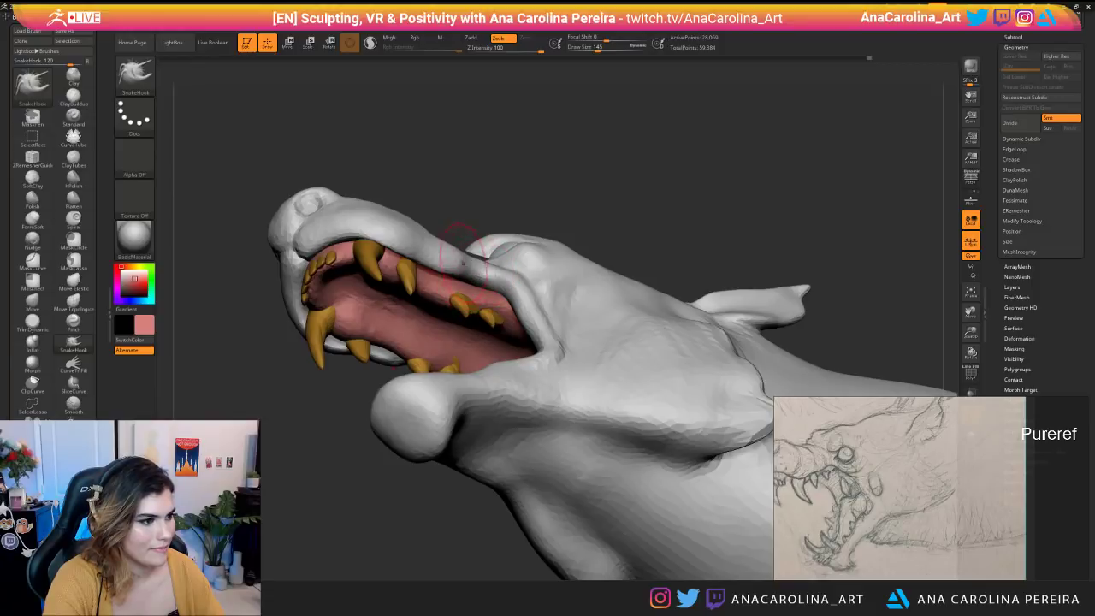
{"action": "right_click_drag", "start_coordinate": [466, 261], "coordinate": [549, 271]}
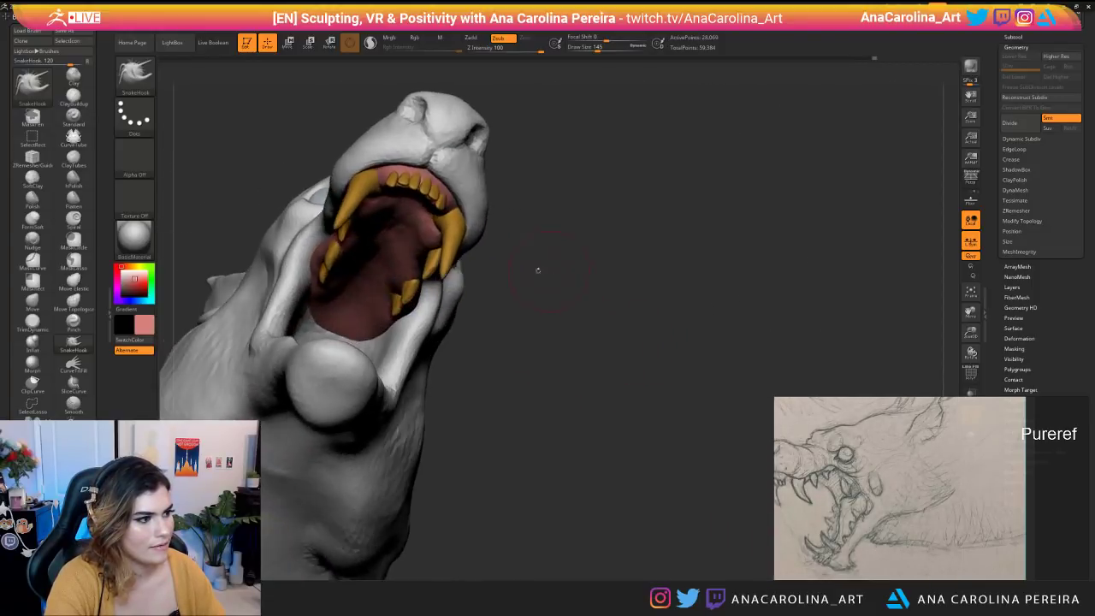
{"action": "mouse_move", "coordinate": [303, 291]}
{"action": "left_mouse_down"}
{"action": "mouse_move", "coordinate": [289, 243]}
{"action": "mouse_move", "coordinate": [301, 236]}
{"action": "mouse_move", "coordinate": [307, 271]}
{"action": "left_mouse_up"}
{"action": "right_click_drag", "start_coordinate": [305, 274], "coordinate": [292, 330]}
{"action": "left_click_drag", "start_coordinate": [289, 297], "coordinate": [282, 296]}
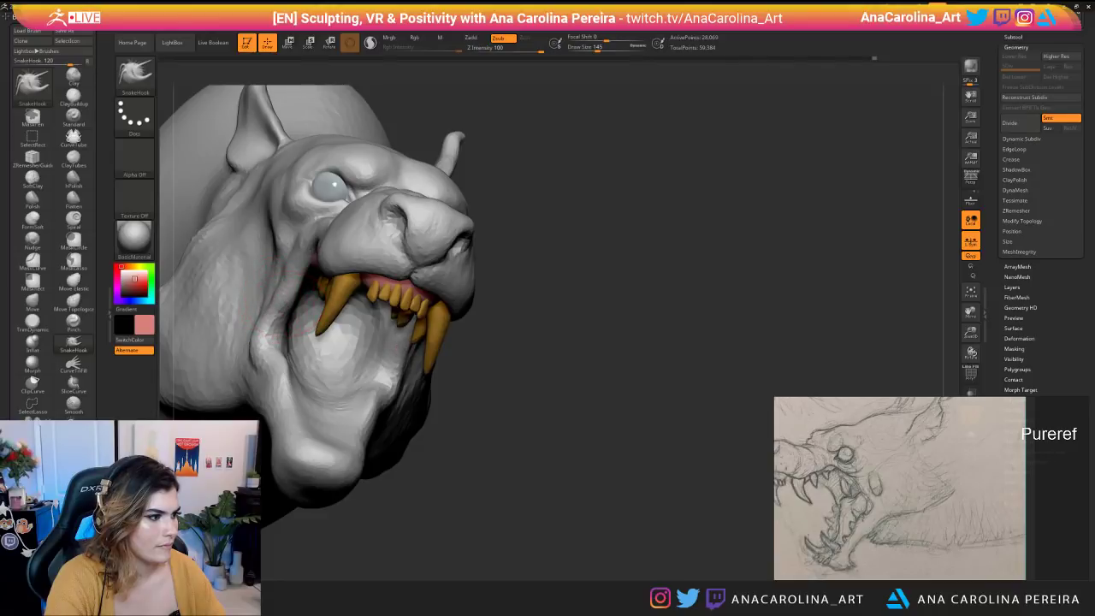
Examine the head's proportions and open jaw from both sides and the front against the reference sketch.
{"action": "right_click_drag", "start_coordinate": [363, 397], "coordinate": [617, 399]}
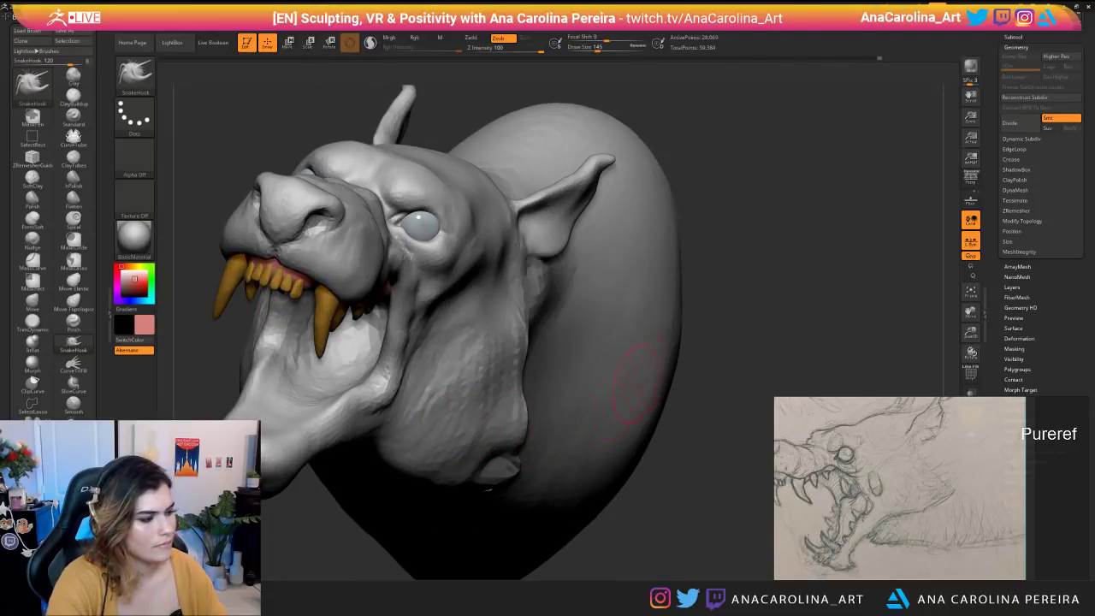
{"action": "right_click_drag", "start_coordinate": [653, 252], "coordinate": [682, 250]}
{"action": "mouse_move", "coordinate": [528, 154]}
{"action": "right_mouse_down", "text": "ctrl"}
{"action": "mouse_move", "coordinate": [500, 82]}
{"action": "mouse_move", "coordinate": [569, 144]}
{"action": "mouse_move", "coordinate": [508, 108]}
{"action": "mouse_move", "coordinate": [589, 133]}
{"action": "mouse_move", "coordinate": [514, 122]}
{"action": "mouse_move", "coordinate": [689, 277]}
{"action": "right_mouse_up", "text": "ctrl"}
{"action": "mouse_move", "coordinate": [569, 360]}
{"action": "right_mouse_down"}
{"action": "mouse_move", "coordinate": [465, 394]}
{"action": "mouse_move", "coordinate": [462, 441]}
{"action": "right_mouse_up"}
{"action": "mouse_move", "coordinate": [411, 222]}
{"action": "left_mouse_down", "text": "shift"}
{"action": "mouse_move", "coordinate": [386, 244]}
{"action": "mouse_move", "coordinate": [414, 295]}
{"action": "left_mouse_up", "text": "shift"}
{"action": "mouse_move", "coordinate": [496, 426]}
{"action": "right_mouse_down"}
{"action": "mouse_move", "coordinate": [430, 447]}
{"action": "mouse_move", "coordinate": [431, 479]}
{"action": "right_mouse_up"}
{"action": "right_click_drag", "start_coordinate": [445, 411], "coordinate": [532, 456]}
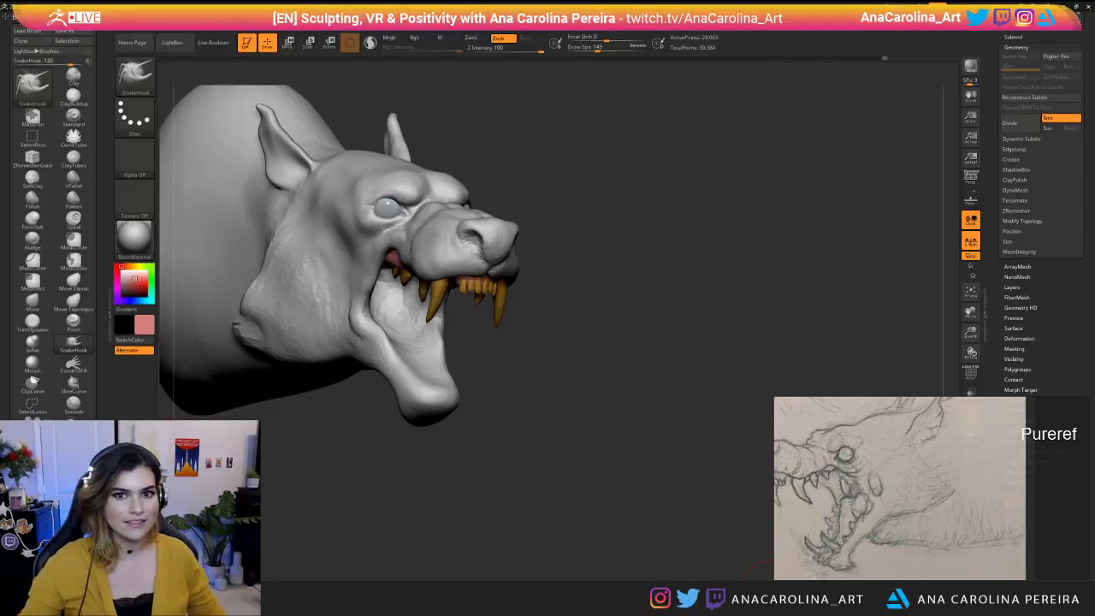
{"action": "left_click_drag", "start_coordinate": [845, 385], "coordinate": [641, 482]}
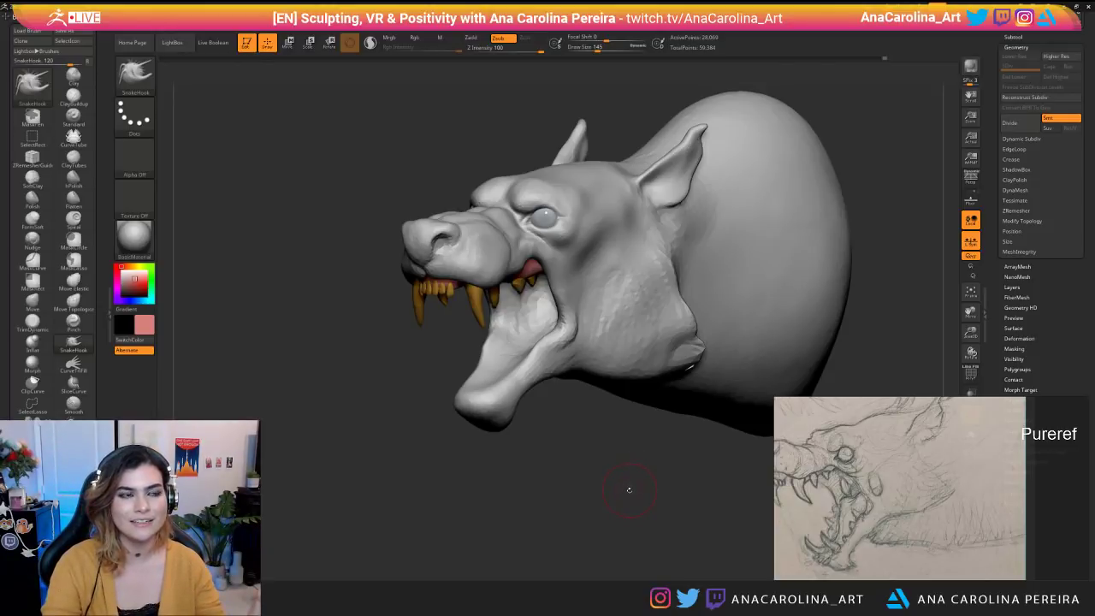
{"action": "mouse_move", "coordinate": [619, 501]}
{"action": "left_mouse_down"}
{"action": "mouse_move", "coordinate": [821, 500]}
{"action": "mouse_move", "coordinate": [632, 487]}
{"action": "left_mouse_up"}
{"action": "left_click_drag", "start_coordinate": [633, 444], "coordinate": [862, 575], "text": "alt"}
{"action": "left_click_drag", "start_coordinate": [647, 531], "coordinate": [566, 532]}
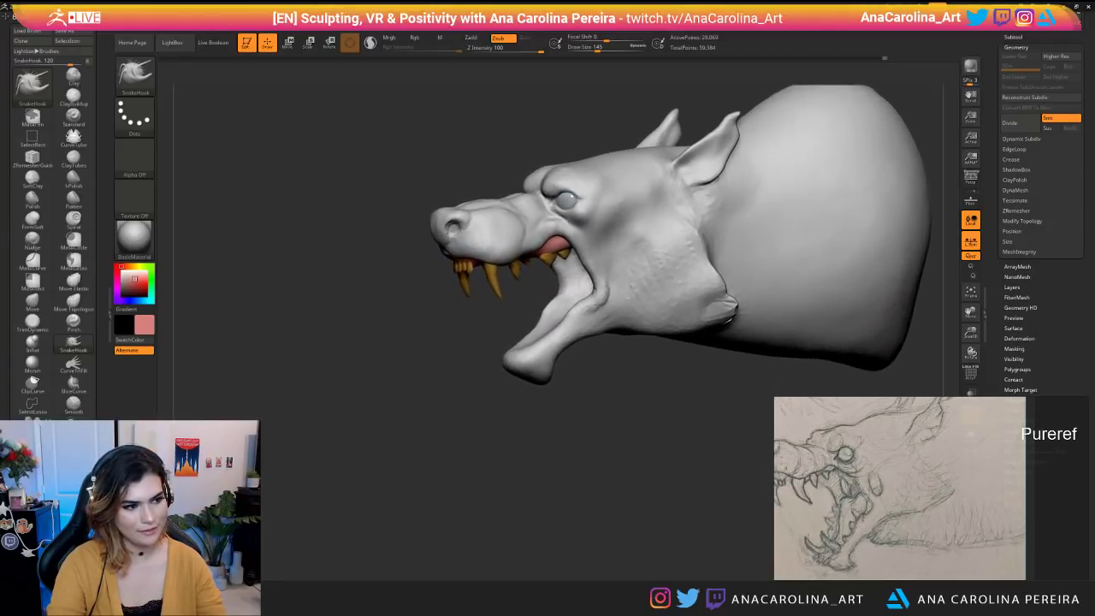
{"action": "left_click_drag", "start_coordinate": [647, 507], "coordinate": [717, 385]}
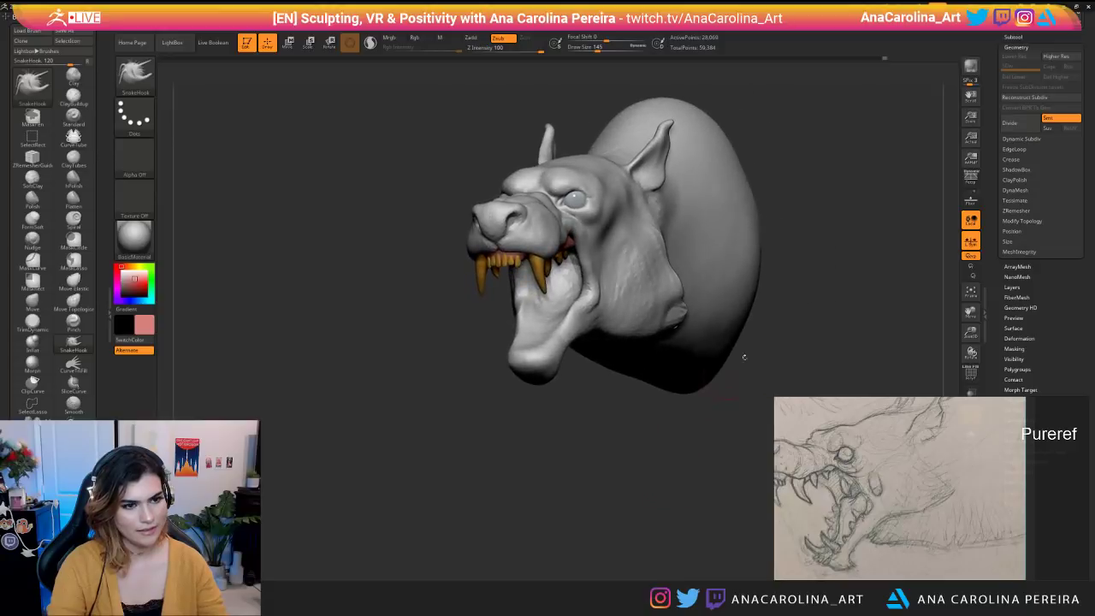
Mirror the upper gums across the Y axis with SubTool Master, appending the copy as a new SubTool.
{"action": "left_click_drag", "start_coordinate": [1001, 156], "coordinate": [999, 183]}
{"action": "left_click", "coordinate": [1039, 65]}
{"action": "left_click", "coordinate": [1016, 119]}
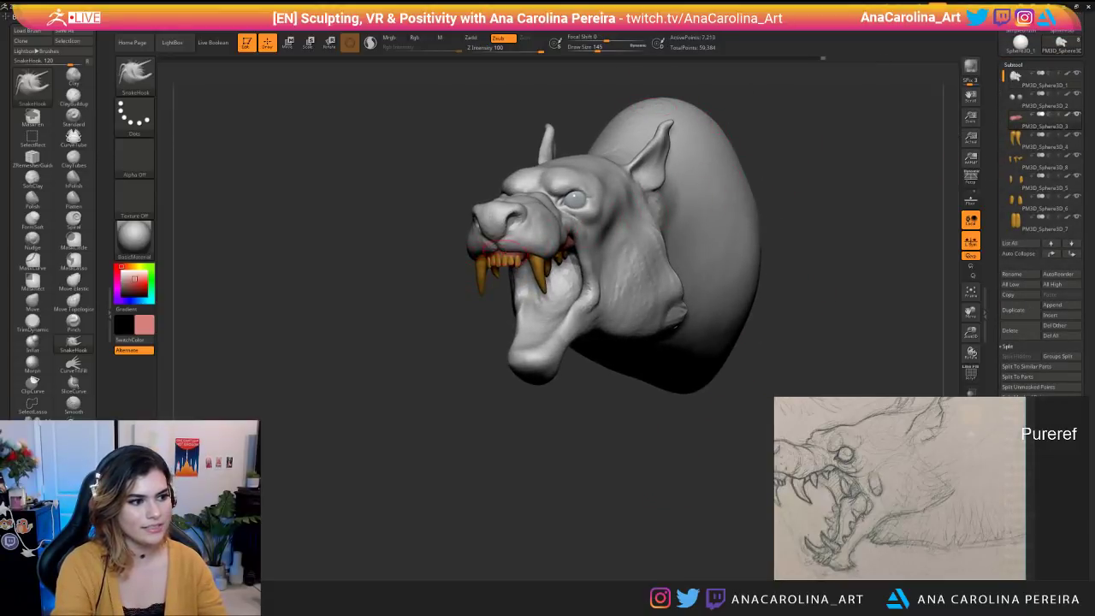
{"action": "left_click_drag", "start_coordinate": [532, 419], "coordinate": [497, 415]}
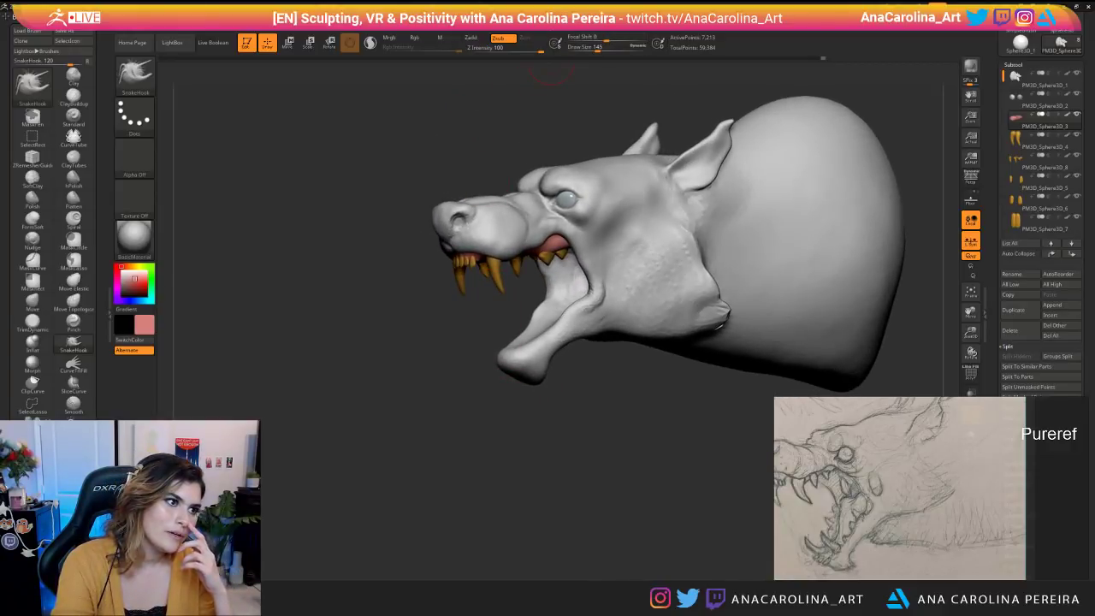
{"action": "left_click", "coordinate": [614, 22]}
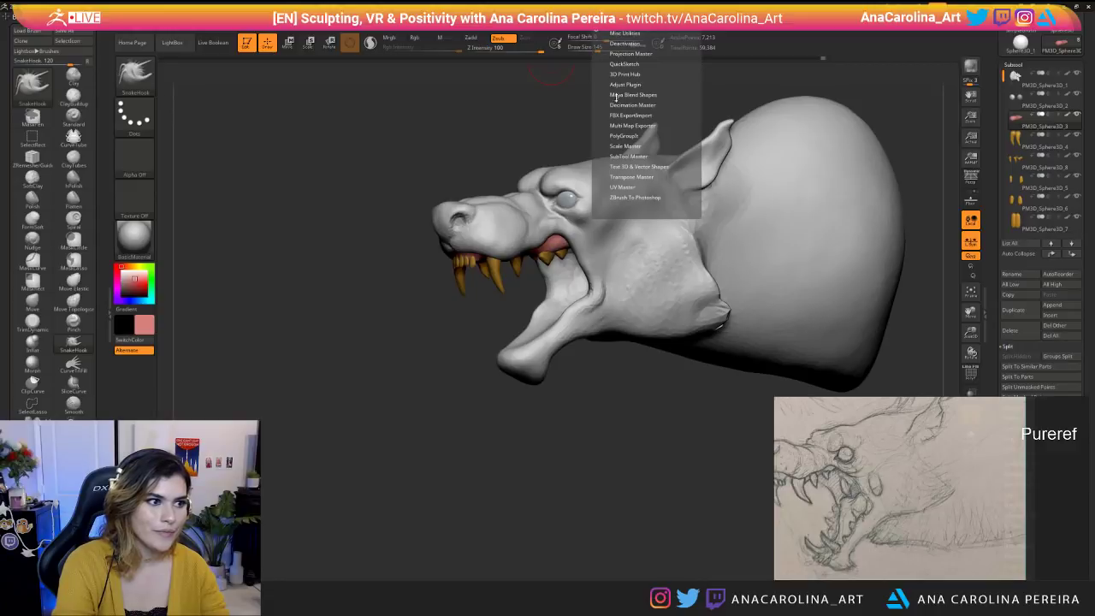
{"action": "left_click", "coordinate": [633, 156]}
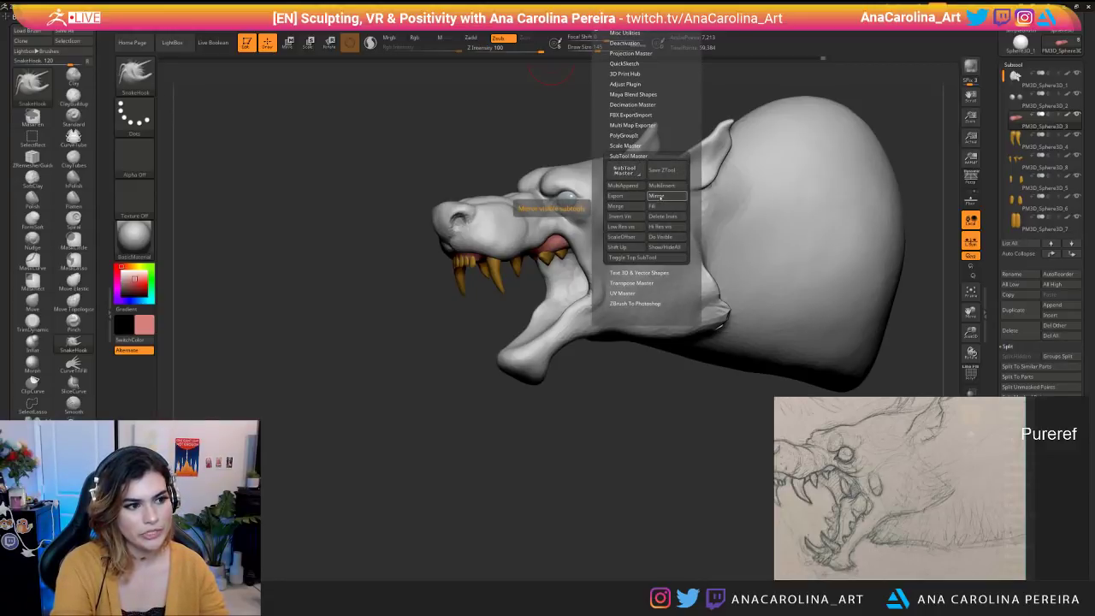
{"action": "left_click", "coordinate": [659, 197]}
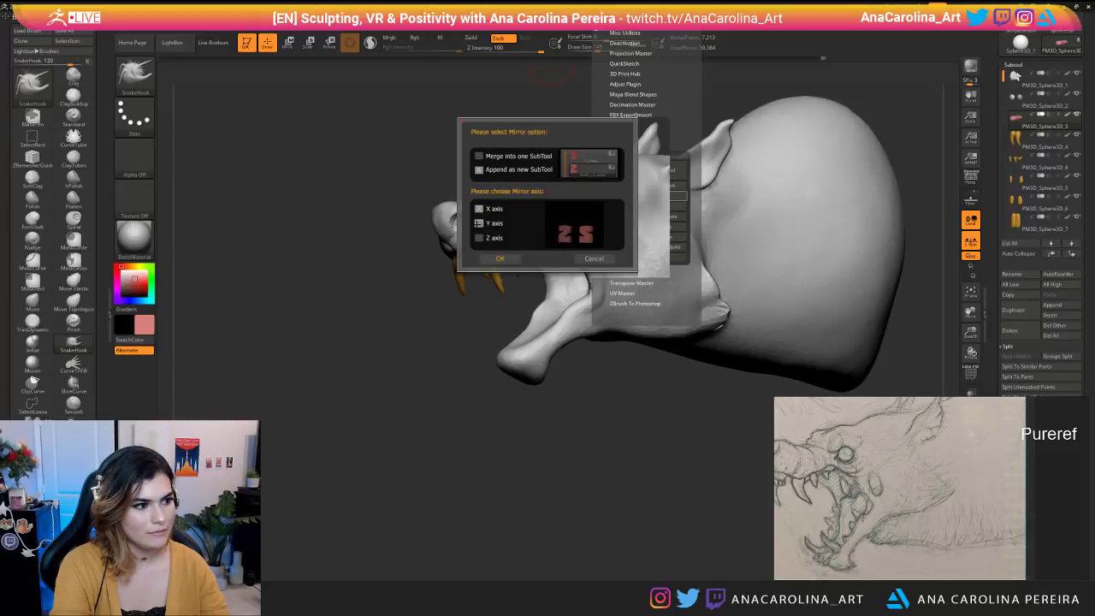
{"action": "left_click", "coordinate": [479, 222]}
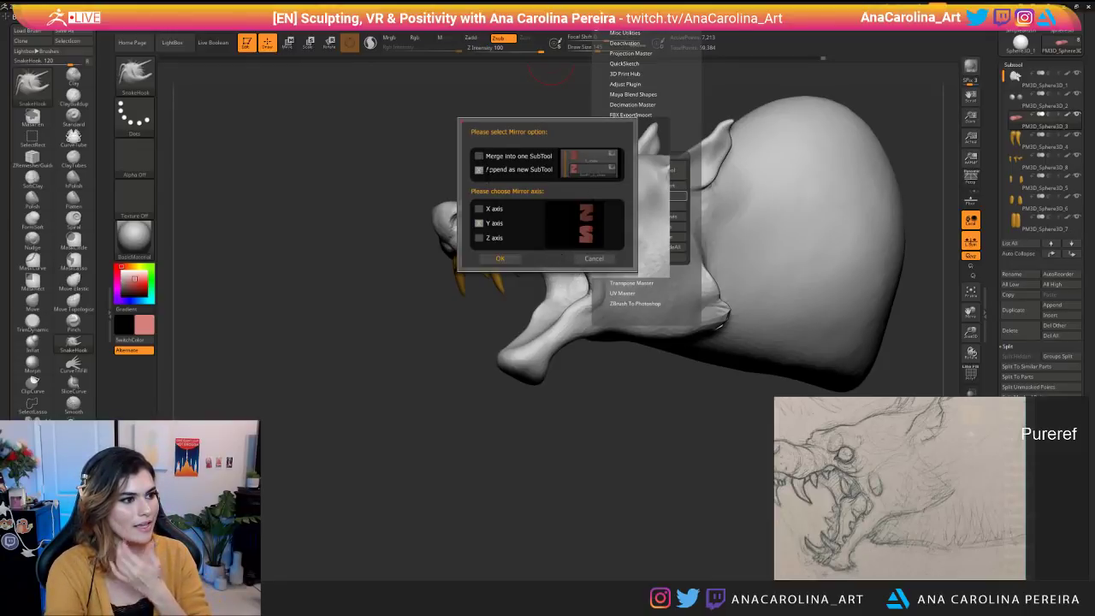
{"action": "left_click", "coordinate": [479, 157]}
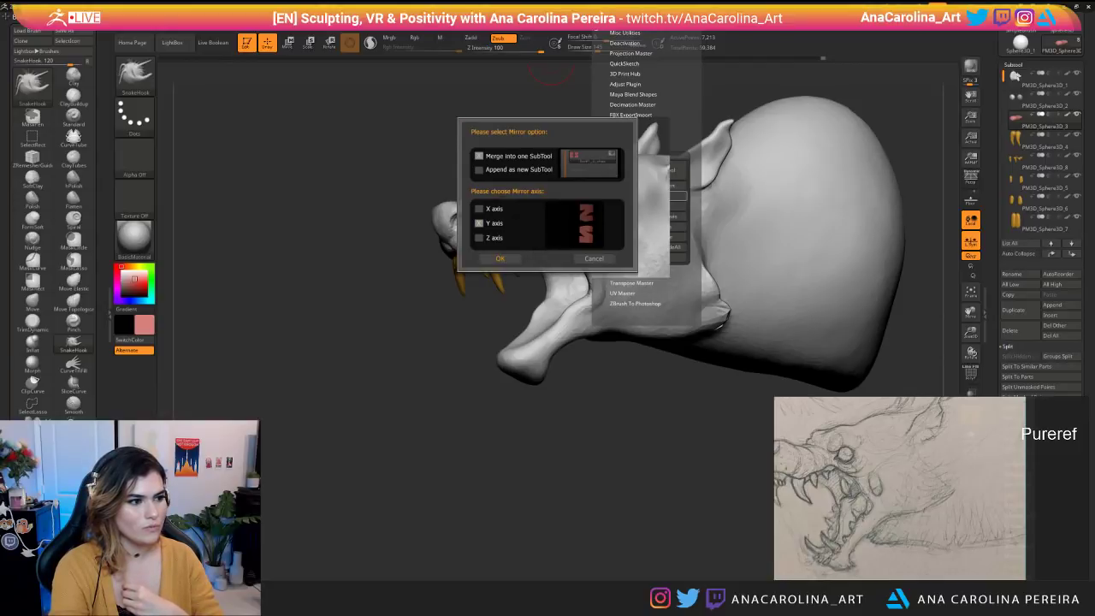
{"action": "left_click", "coordinate": [479, 169]}
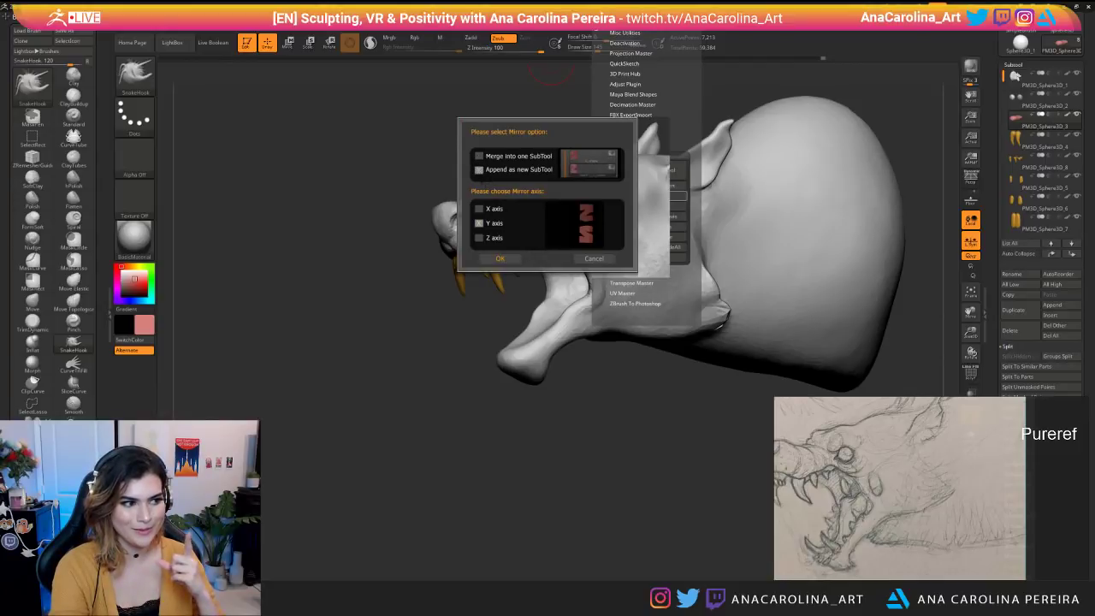
{"action": "left_click", "coordinate": [514, 262]}
{"action": "mouse_move", "coordinate": [551, 382]}
{"action": "left_mouse_down"}
{"action": "mouse_move", "coordinate": [640, 403]}
{"action": "mouse_move", "coordinate": [525, 385]}
{"action": "left_mouse_up"}
{"action": "key", "text": "w"}
{"action": "left_click_drag", "start_coordinate": [614, 272], "coordinate": [603, 330]}
{"action": "key", "text": "ctrl+z"}
{"action": "left_click", "coordinate": [549, 222], "text": "alt"}
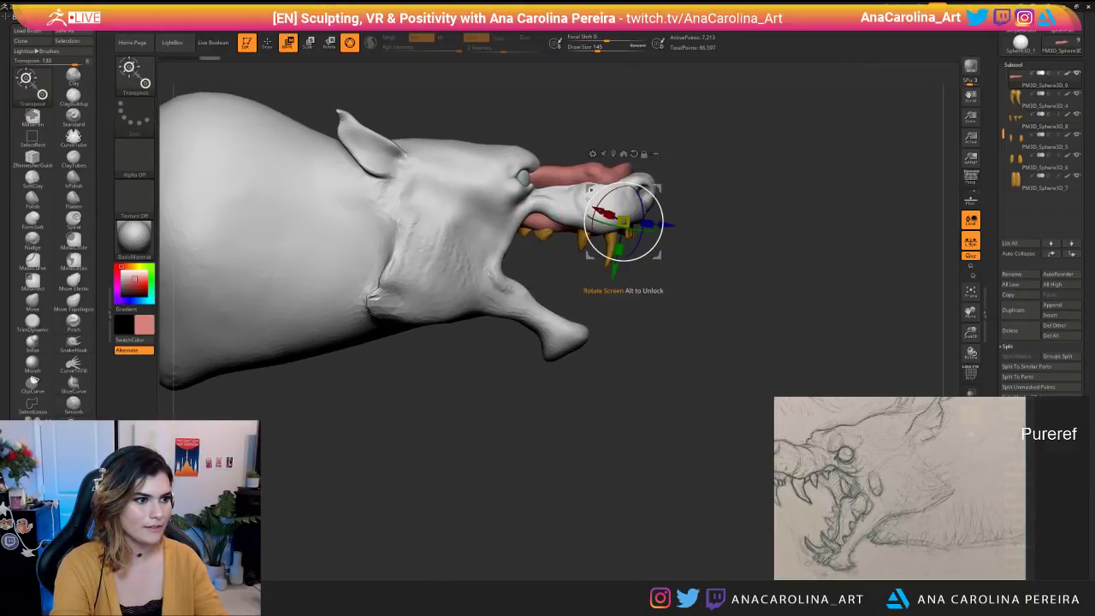
{"action": "left_click_drag", "start_coordinate": [654, 278], "coordinate": [741, 293]}
{"action": "left_click", "coordinate": [669, 163], "text": "alt"}
{"action": "left_click_drag", "start_coordinate": [680, 211], "coordinate": [590, 302]}
{"action": "key", "text": "ctrl+z"}
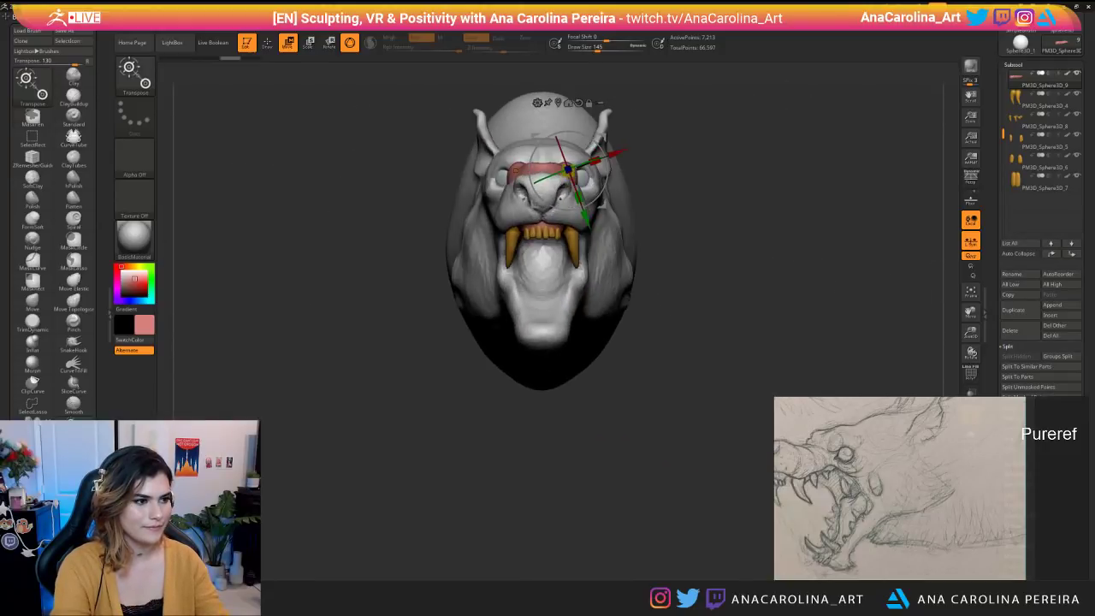
Move the mirrored gums down from the snout to the lower jaw with the transpose line.
{"action": "key", "text": "x"}
{"action": "left_click_drag", "start_coordinate": [658, 299], "coordinate": [718, 295]}
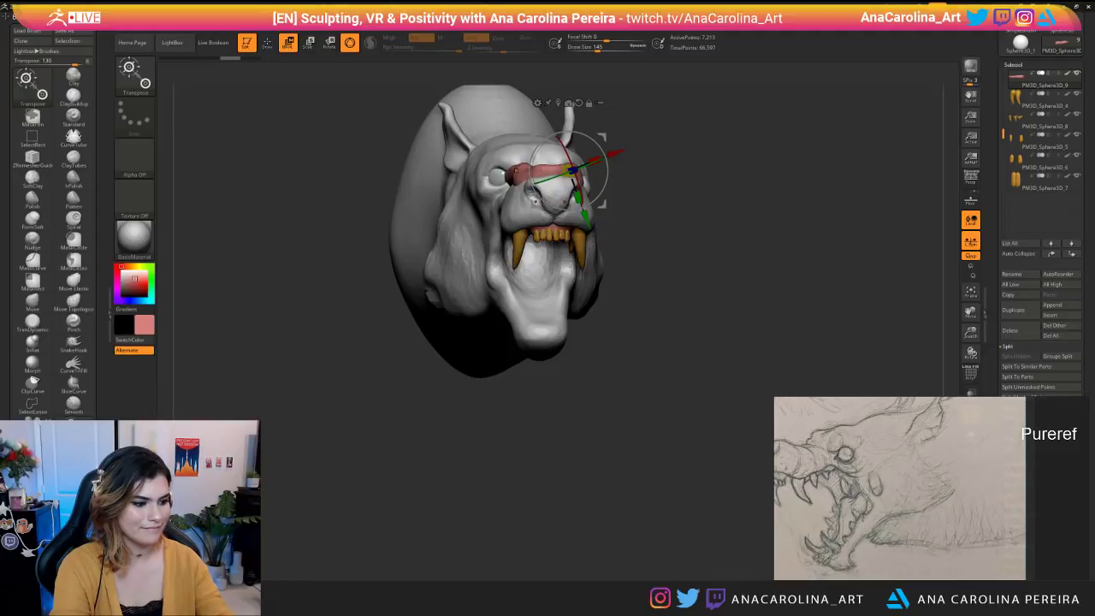
{"action": "key", "text": "y"}
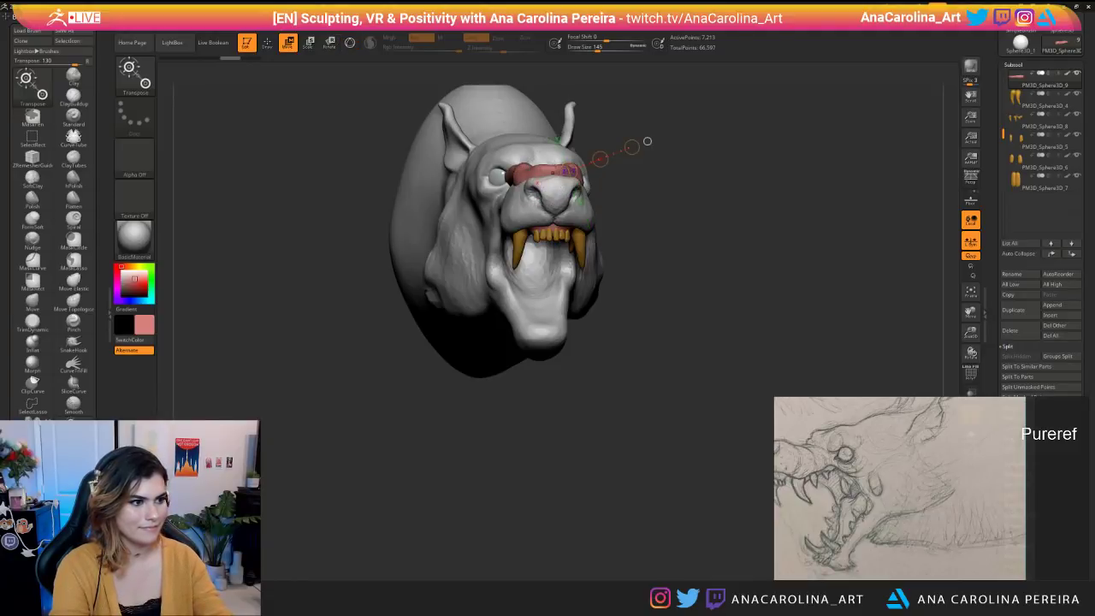
{"action": "left_click_drag", "start_coordinate": [601, 159], "coordinate": [757, 246]}
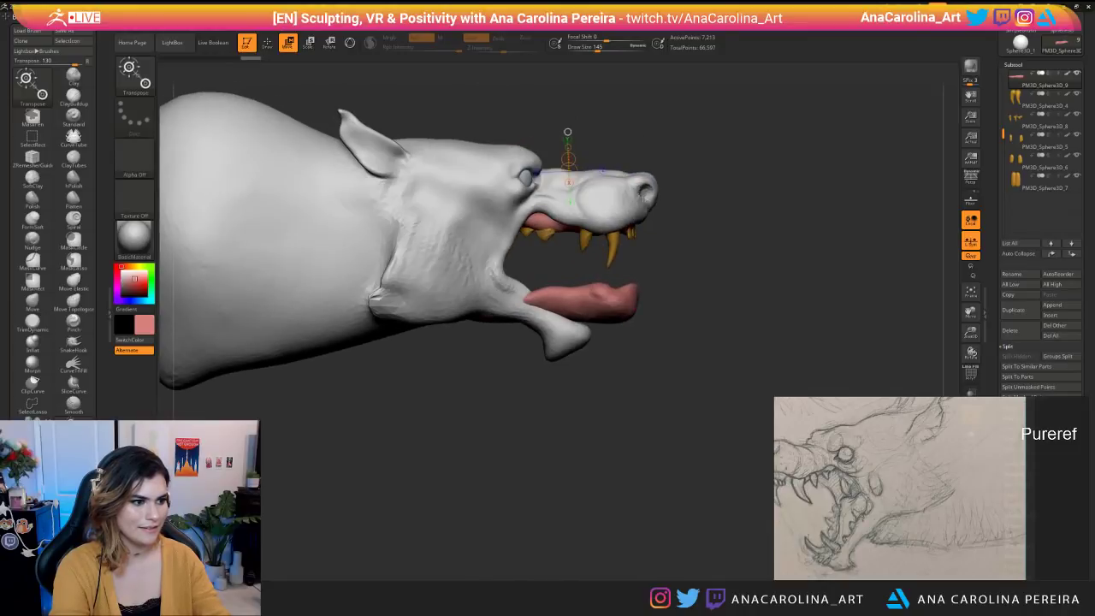
Rotate the mirrored gums to follow the lower jaw's slope and position them over the jaw.
{"action": "key", "text": "r"}
{"action": "mouse_move", "coordinate": [524, 298]}
{"action": "left_mouse_down"}
{"action": "mouse_move", "coordinate": [621, 301]}
{"action": "mouse_move", "coordinate": [611, 344]}
{"action": "mouse_move", "coordinate": [663, 336]}
{"action": "mouse_move", "coordinate": [619, 336]}
{"action": "mouse_move", "coordinate": [593, 316]}
{"action": "left_mouse_up"}
{"action": "key", "text": "w"}
{"action": "left_click_drag", "start_coordinate": [753, 307], "coordinate": [650, 342]}
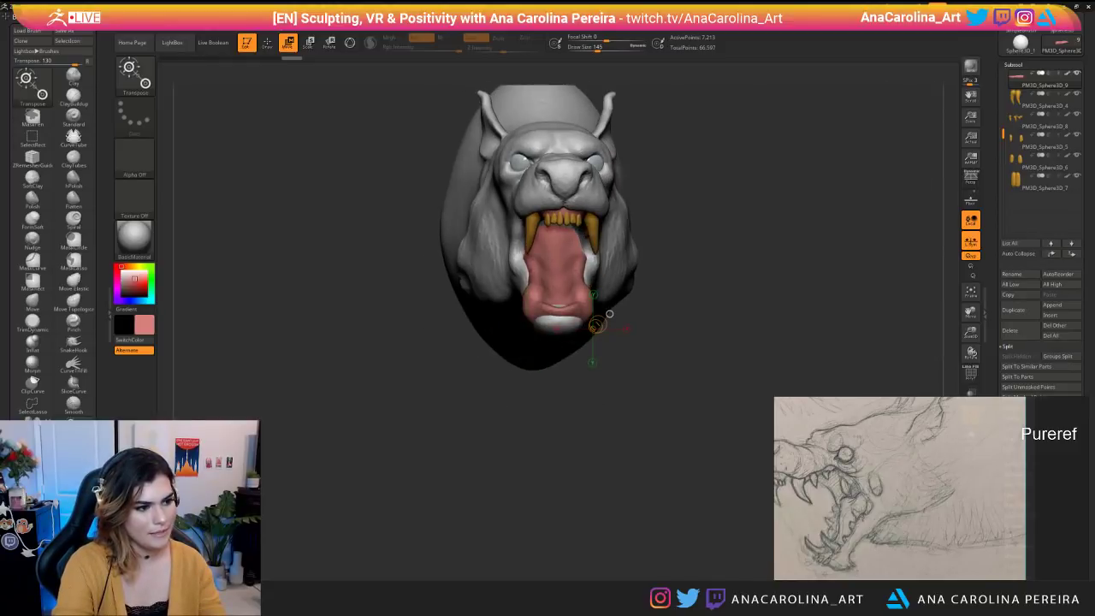
{"action": "left_click_drag", "start_coordinate": [718, 338], "coordinate": [552, 329]}
{"action": "left_click_drag", "start_coordinate": [633, 291], "coordinate": [876, 308]}
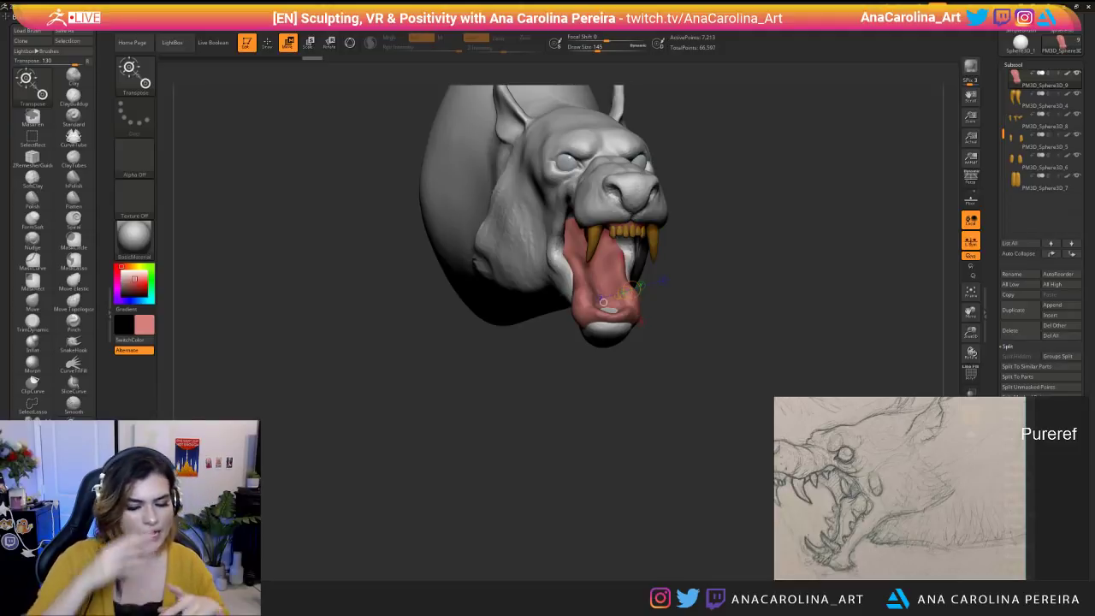
{"action": "mouse_move", "coordinate": [603, 302]}
{"action": "right_mouse_down"}
{"action": "mouse_move", "coordinate": [628, 317]}
{"action": "mouse_move", "coordinate": [687, 310]}
{"action": "mouse_move", "coordinate": [665, 279]}
{"action": "mouse_move", "coordinate": [691, 294]}
{"action": "mouse_move", "coordinate": [654, 374]}
{"action": "mouse_move", "coordinate": [627, 373]}
{"action": "right_mouse_up"}
{"action": "left_click_drag", "start_coordinate": [628, 373], "coordinate": [544, 366]}
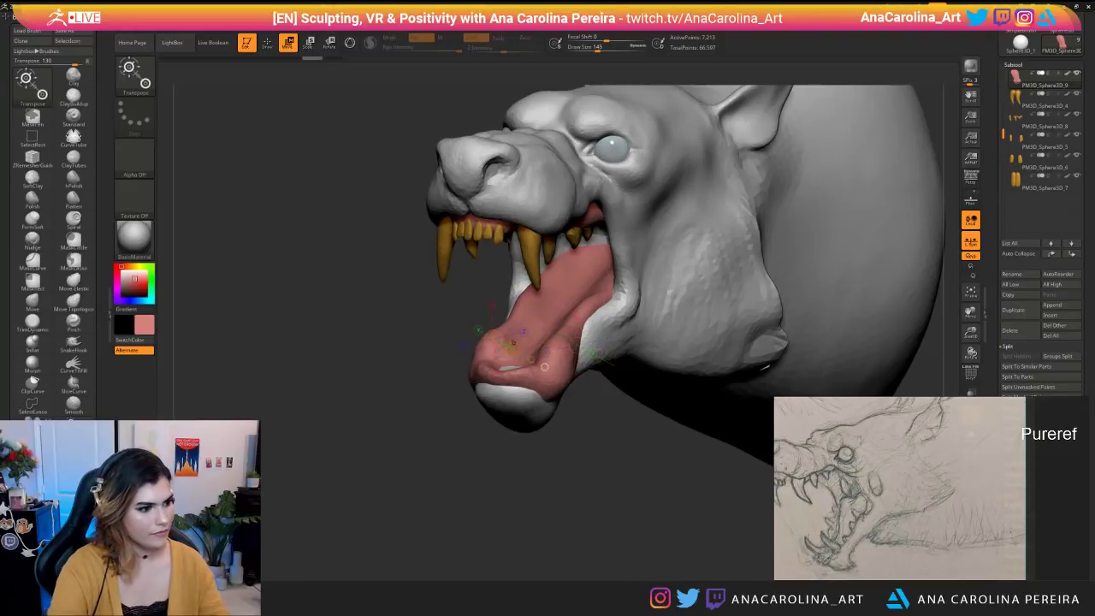
Try the ToyPlastic material on the gums using the Standard brush with only the material channel active.
{"action": "key", "text": "b"}
{"action": "key", "text": "s"}
{"action": "key", "text": "t"}
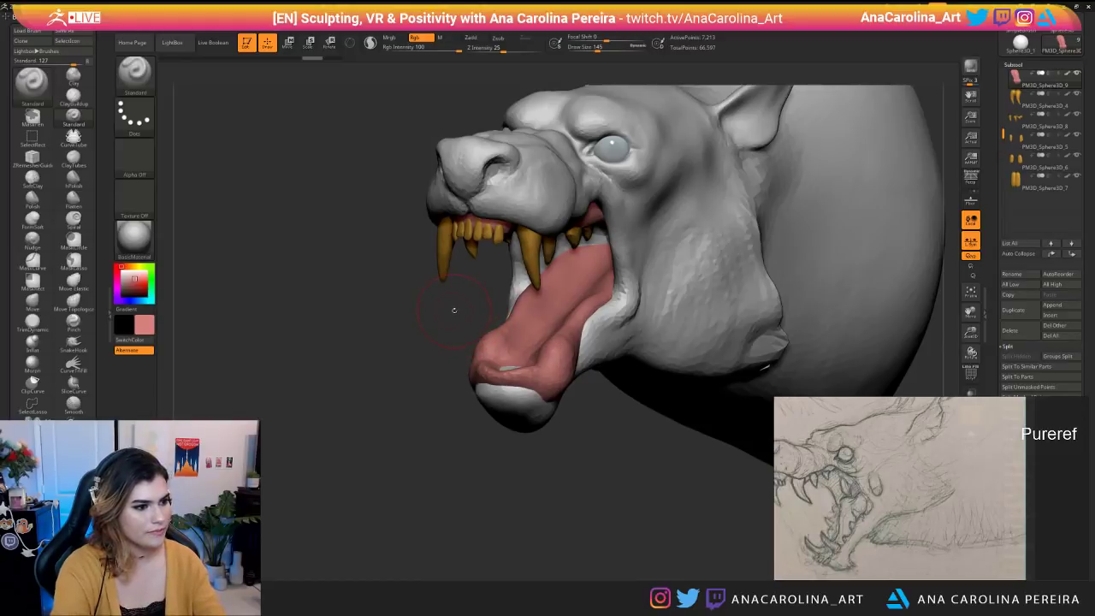
{"action": "key", "text": "space"}
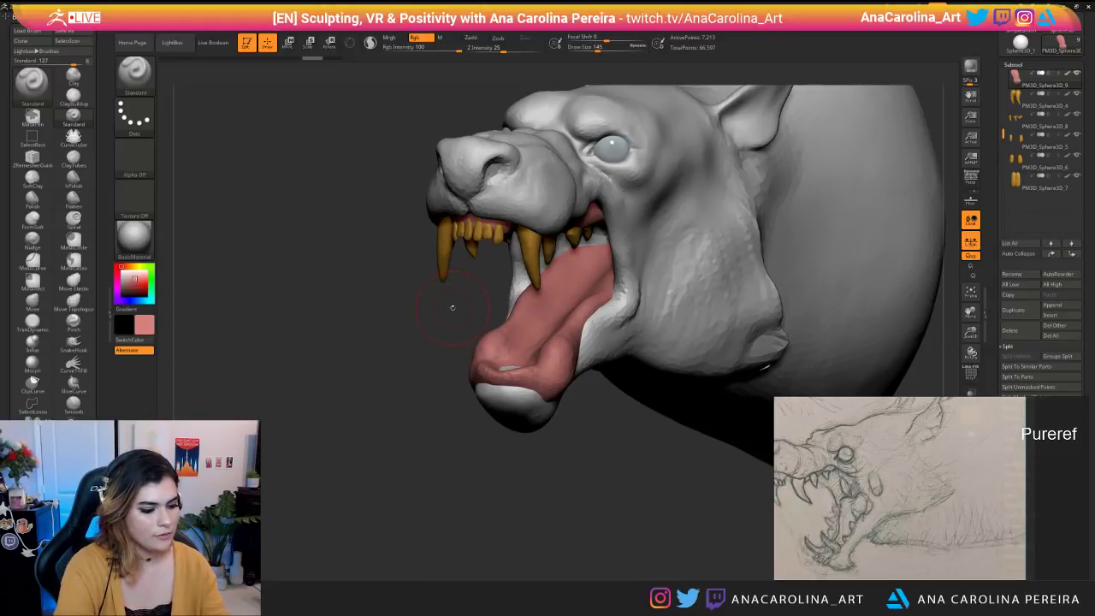
{"action": "key", "text": "space"}
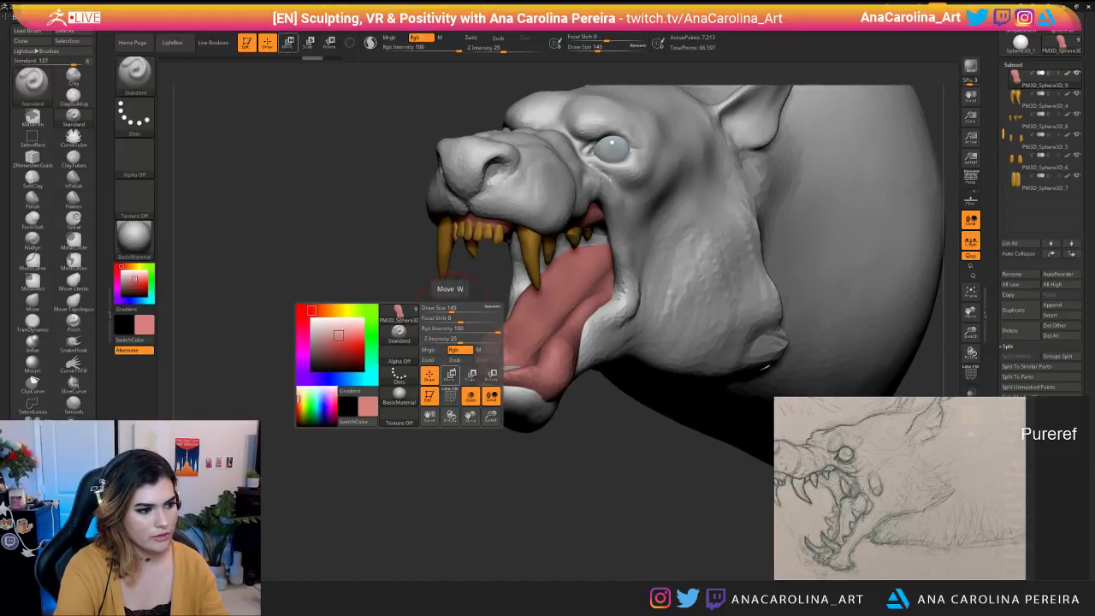
{"action": "key", "text": "space"}
{"action": "left_click", "coordinate": [508, 391]}
{"action": "left_click", "coordinate": [517, 395]}
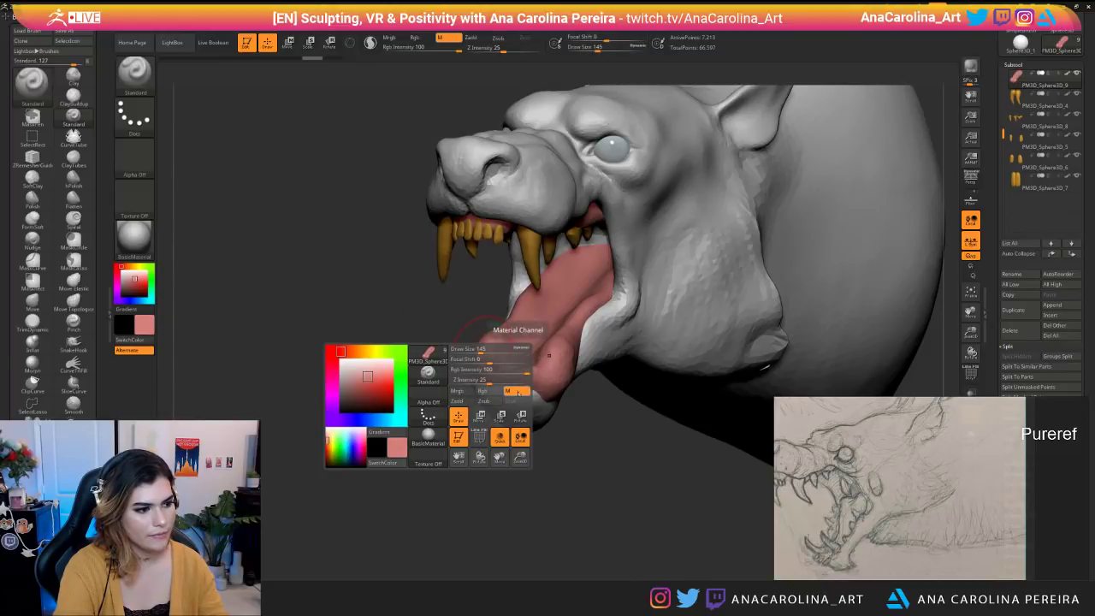
{"action": "left_click", "coordinate": [137, 239]}
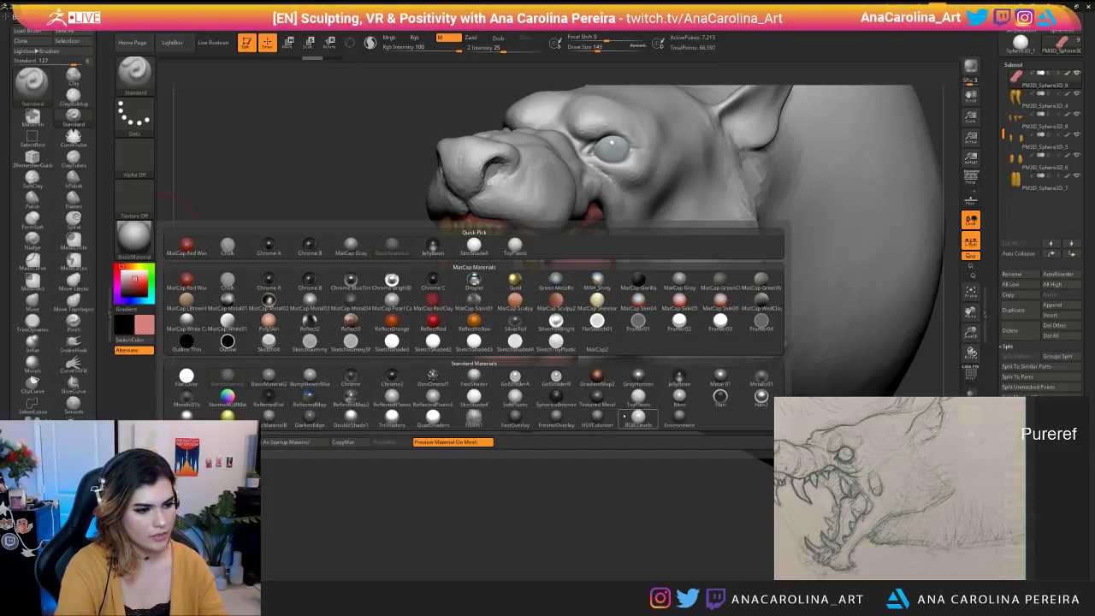
{"action": "left_click", "coordinate": [637, 416]}
{"action": "key", "text": "space"}
{"action": "left_click_drag", "start_coordinate": [546, 330], "coordinate": [569, 338]}
{"action": "key", "text": "space"}
{"action": "left_click_drag", "start_coordinate": [597, 406], "coordinate": [555, 404]}
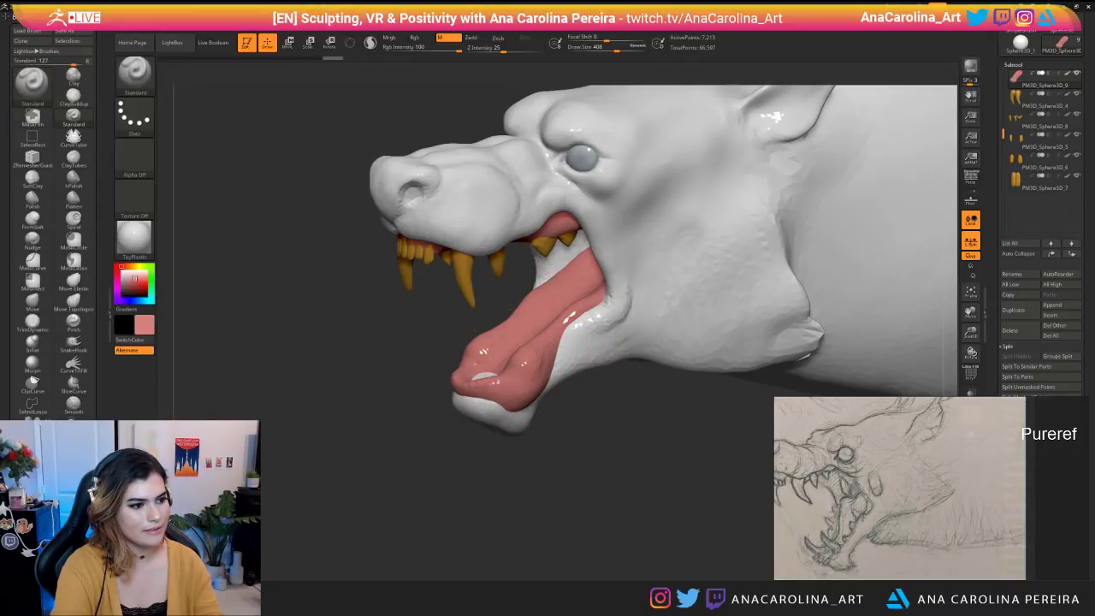
{"action": "left_click_drag", "start_coordinate": [571, 411], "coordinate": [599, 411]}
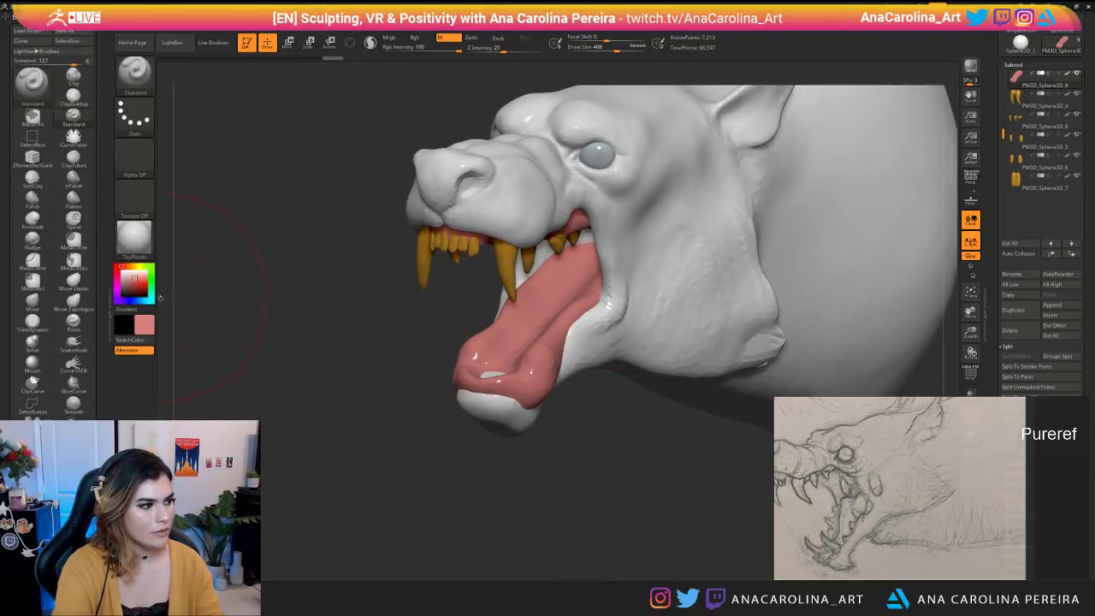
Switch the active material back to BasicMaterial.
{"action": "left_click", "coordinate": [133, 237]}
{"action": "left_click", "coordinate": [260, 408]}
{"action": "mouse_move", "coordinate": [260, 408]}
{"action": "left_mouse_down"}
{"action": "mouse_move", "coordinate": [379, 493]}
{"action": "mouse_move", "coordinate": [437, 503]}
{"action": "mouse_move", "coordinate": [359, 506]}
{"action": "mouse_move", "coordinate": [444, 501]}
{"action": "mouse_move", "coordinate": [361, 511]}
{"action": "mouse_move", "coordinate": [354, 501]}
{"action": "mouse_move", "coordinate": [369, 504]}
{"action": "left_mouse_up"}
Sink the lower gums into the lower jaw with the SnakeHook brush, reducing the draw size to 274.
{"action": "key", "text": "b"}
{"action": "key", "text": "s"}
{"action": "key", "text": "h"}
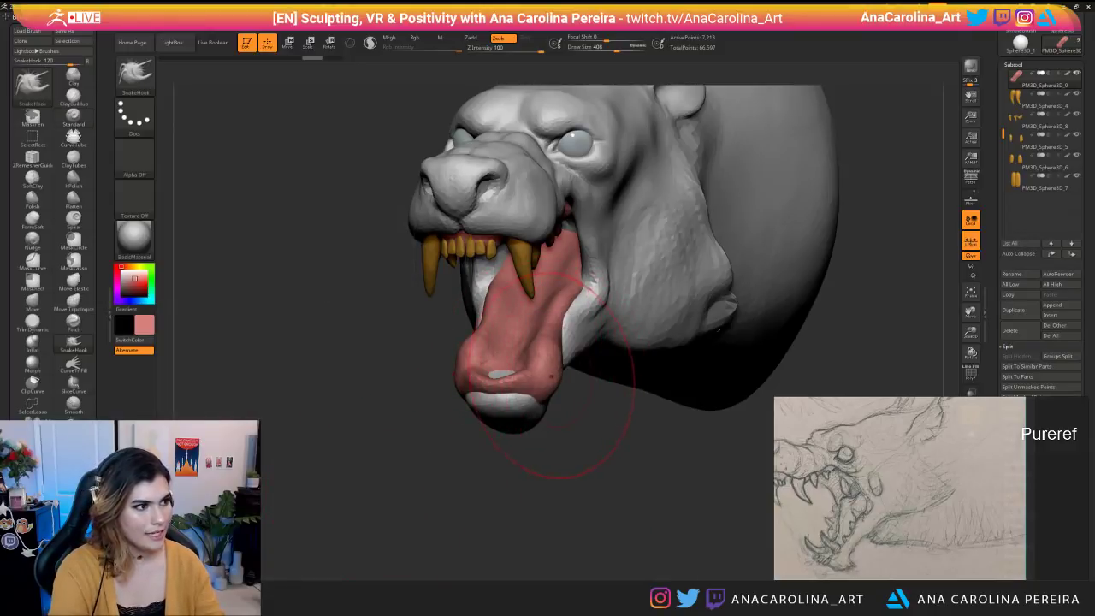
{"action": "mouse_move", "coordinate": [559, 393]}
{"action": "left_mouse_down"}
{"action": "mouse_move", "coordinate": [551, 390]}
{"action": "mouse_move", "coordinate": [612, 398]}
{"action": "mouse_move", "coordinate": [554, 357]}
{"action": "mouse_move", "coordinate": [558, 380]}
{"action": "left_mouse_up"}
{"action": "key", "text": "space"}
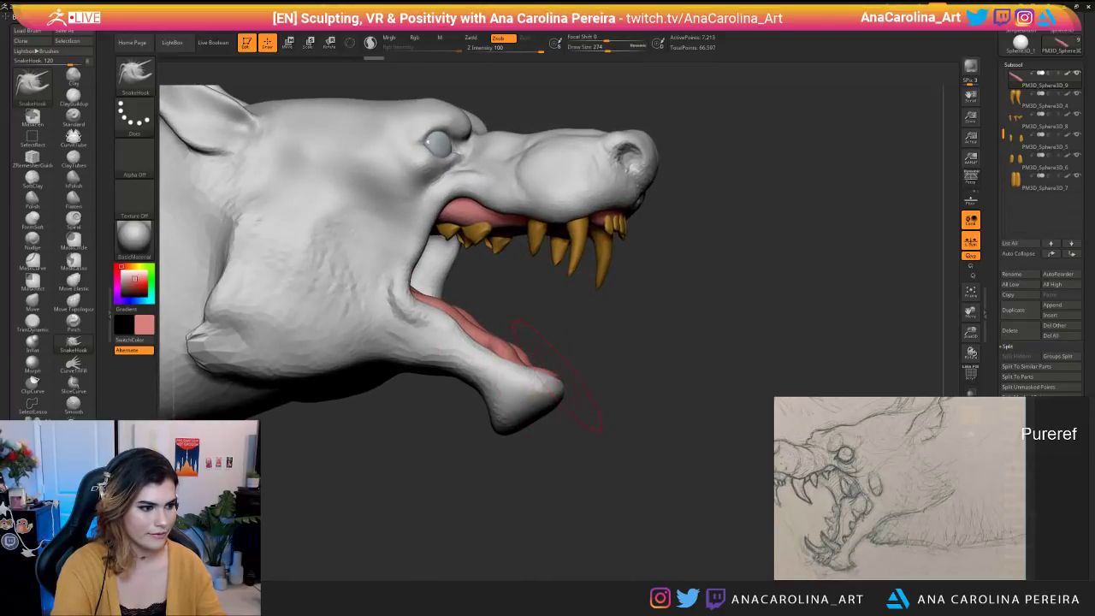
{"action": "mouse_move", "coordinate": [637, 447]}
{"action": "left_mouse_down"}
{"action": "mouse_move", "coordinate": [498, 434]}
{"action": "mouse_move", "coordinate": [617, 431]}
{"action": "mouse_move", "coordinate": [563, 414]}
{"action": "mouse_move", "coordinate": [542, 381]}
{"action": "left_mouse_up"}
{"action": "key", "text": "space"}
{"action": "mouse_move", "coordinate": [555, 338]}
{"action": "left_mouse_down"}
{"action": "mouse_move", "coordinate": [684, 342]}
{"action": "mouse_move", "coordinate": [553, 351]}
{"action": "left_mouse_up"}
Fit the back and sides of the lower gums to the mouth corners with SnakeHook at draw size 280.
{"action": "key", "text": "space"}
{"action": "left_click_drag", "start_coordinate": [609, 310], "coordinate": [602, 298]}
{"action": "right_click_drag", "start_coordinate": [608, 305], "coordinate": [715, 317]}
{"action": "key", "text": "space"}
{"action": "left_click_drag", "start_coordinate": [715, 318], "coordinate": [728, 318]}
{"action": "right_click_drag", "start_coordinate": [728, 318], "coordinate": [523, 289]}
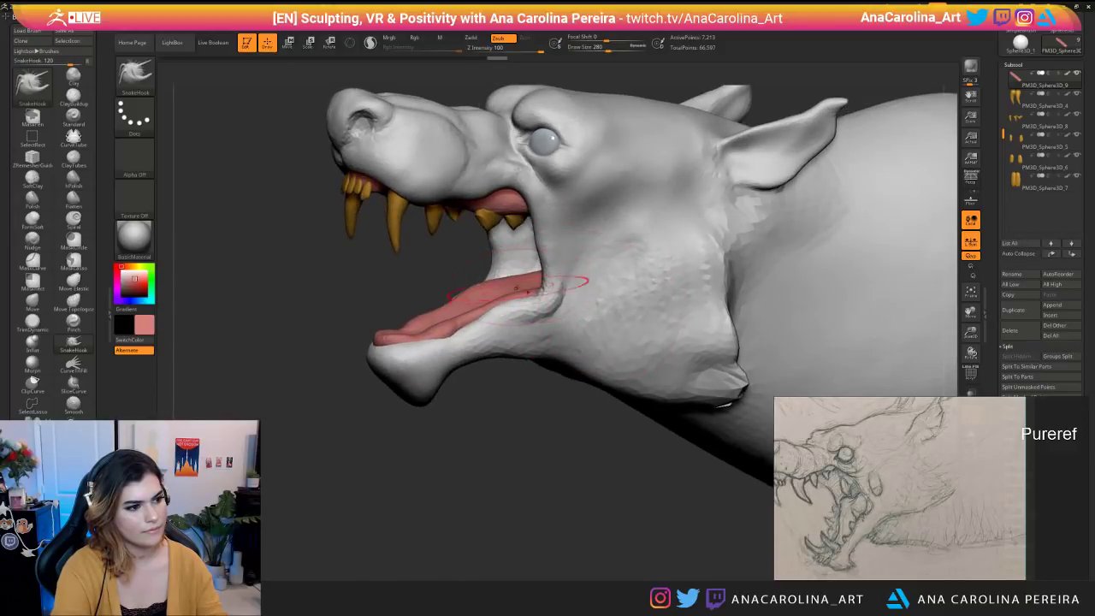
{"action": "mouse_move", "coordinate": [432, 261]}
{"action": "right_mouse_down"}
{"action": "mouse_move", "coordinate": [514, 273]}
{"action": "mouse_move", "coordinate": [519, 295]}
{"action": "right_mouse_up"}
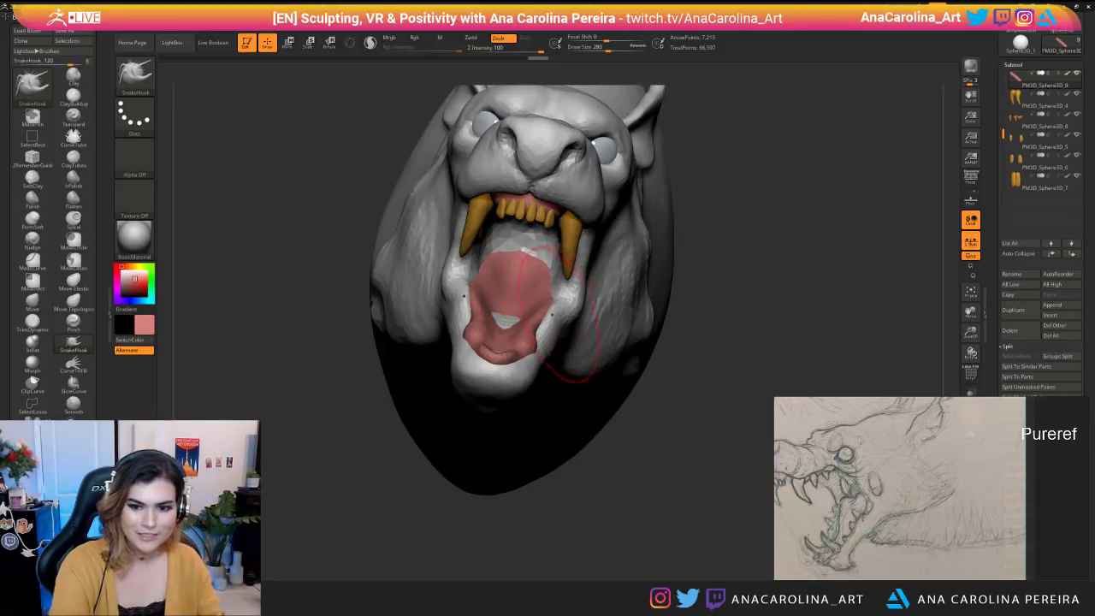
Pull the sides and back of the lower gums into shape against the jaw with SnakeHook at draw size 172.
{"action": "left_click_drag", "start_coordinate": [363, 397], "coordinate": [264, 397]}
{"action": "key", "text": "space"}
{"action": "left_click_drag", "start_coordinate": [520, 289], "coordinate": [511, 289]}
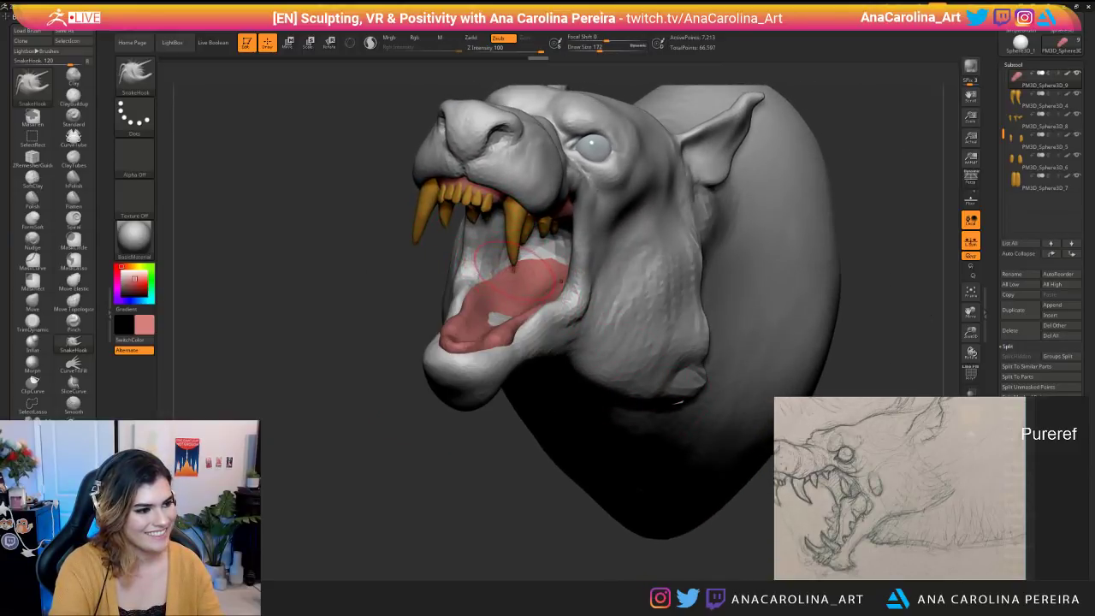
{"action": "left_click_drag", "start_coordinate": [411, 483], "coordinate": [557, 477]}
{"action": "left_click_drag", "start_coordinate": [532, 293], "coordinate": [515, 275]}
{"action": "left_click_drag", "start_coordinate": [635, 313], "coordinate": [544, 315]}
{"action": "mouse_move", "coordinate": [653, 406]}
{"action": "left_mouse_down"}
{"action": "mouse_move", "coordinate": [562, 440]}
{"action": "mouse_move", "coordinate": [640, 451]}
{"action": "left_mouse_up"}
{"action": "left_click_drag", "start_coordinate": [619, 412], "coordinate": [695, 407]}
{"action": "left_click_drag", "start_coordinate": [552, 307], "coordinate": [547, 301]}
{"action": "mouse_move", "coordinate": [661, 342]}
{"action": "left_mouse_down"}
{"action": "mouse_move", "coordinate": [590, 346]}
{"action": "mouse_move", "coordinate": [655, 342]}
{"action": "left_mouse_up"}
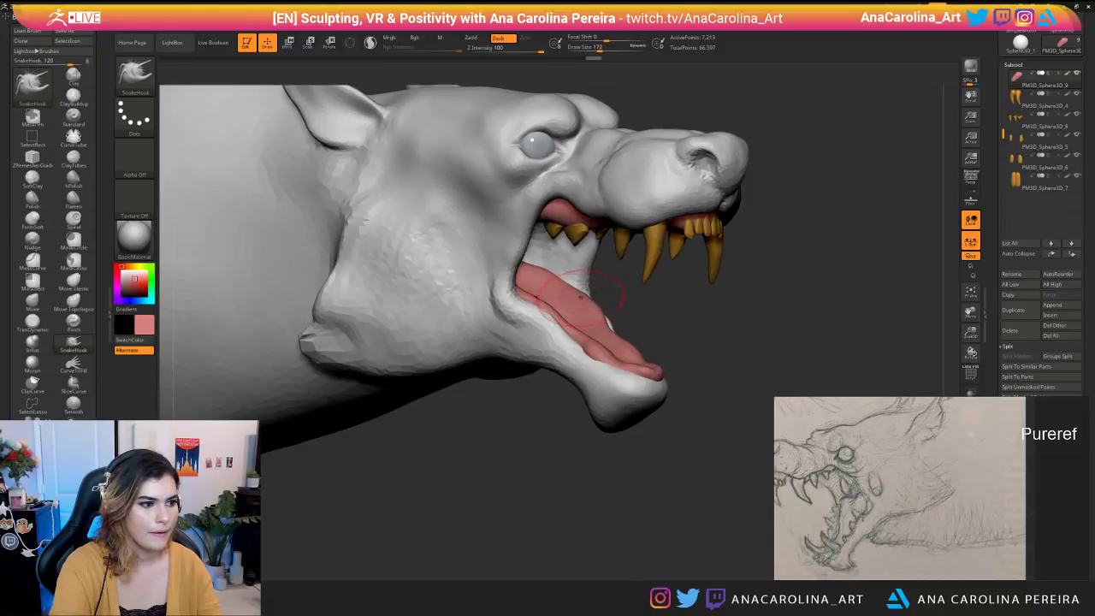
Refine the front and side rims of the lower gums with SnakeHook, reducing the draw size to 128.
{"action": "mouse_move", "coordinate": [616, 310]}
{"action": "left_mouse_down"}
{"action": "mouse_move", "coordinate": [650, 312]}
{"action": "mouse_move", "coordinate": [623, 336]}
{"action": "mouse_move", "coordinate": [650, 351]}
{"action": "mouse_move", "coordinate": [615, 330]}
{"action": "mouse_move", "coordinate": [644, 337]}
{"action": "mouse_move", "coordinate": [647, 354]}
{"action": "left_mouse_up"}
{"action": "key", "text": "space"}
{"action": "mouse_move", "coordinate": [753, 341]}
{"action": "left_mouse_down"}
{"action": "mouse_move", "coordinate": [556, 344]}
{"action": "mouse_move", "coordinate": [598, 373]}
{"action": "mouse_move", "coordinate": [727, 382]}
{"action": "mouse_move", "coordinate": [608, 362]}
{"action": "left_mouse_up"}
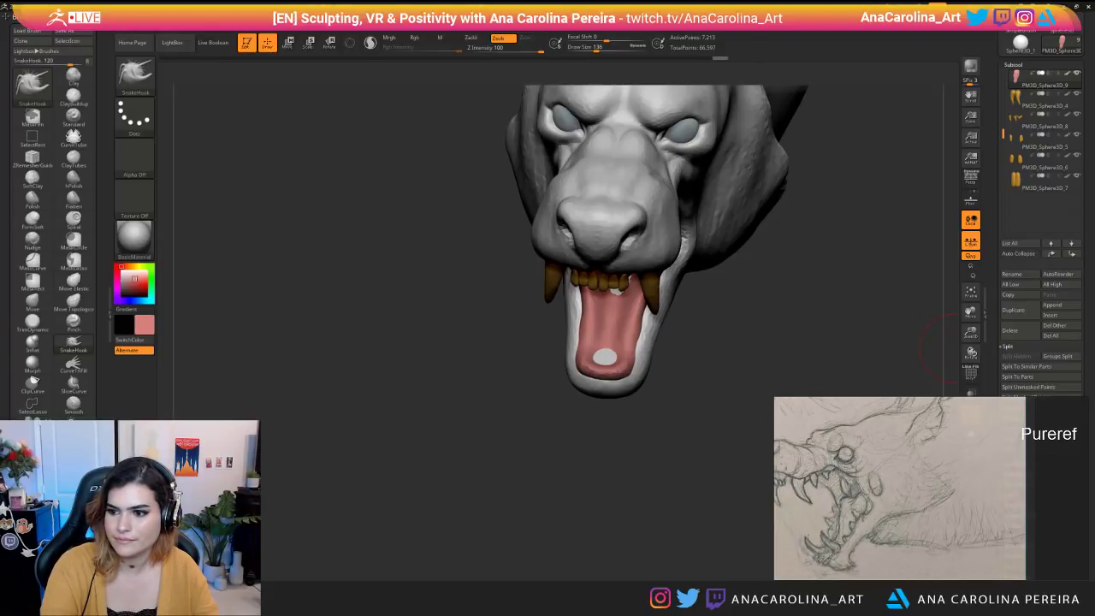
{"action": "key", "text": "space"}
{"action": "left_click", "coordinate": [665, 360]}
{"action": "mouse_move", "coordinate": [651, 352]}
{"action": "left_mouse_down"}
{"action": "mouse_move", "coordinate": [634, 352]}
{"action": "mouse_move", "coordinate": [634, 336]}
{"action": "mouse_move", "coordinate": [626, 359]}
{"action": "left_mouse_up"}
{"action": "key", "text": "space"}
{"action": "left_click", "coordinate": [630, 374]}
{"action": "left_click_drag", "start_coordinate": [703, 410], "coordinate": [691, 366], "text": "shift"}
{"action": "mouse_move", "coordinate": [652, 420]}
{"action": "left_mouse_down"}
{"action": "mouse_move", "coordinate": [626, 405]}
{"action": "mouse_move", "coordinate": [676, 365]}
{"action": "left_mouse_up"}
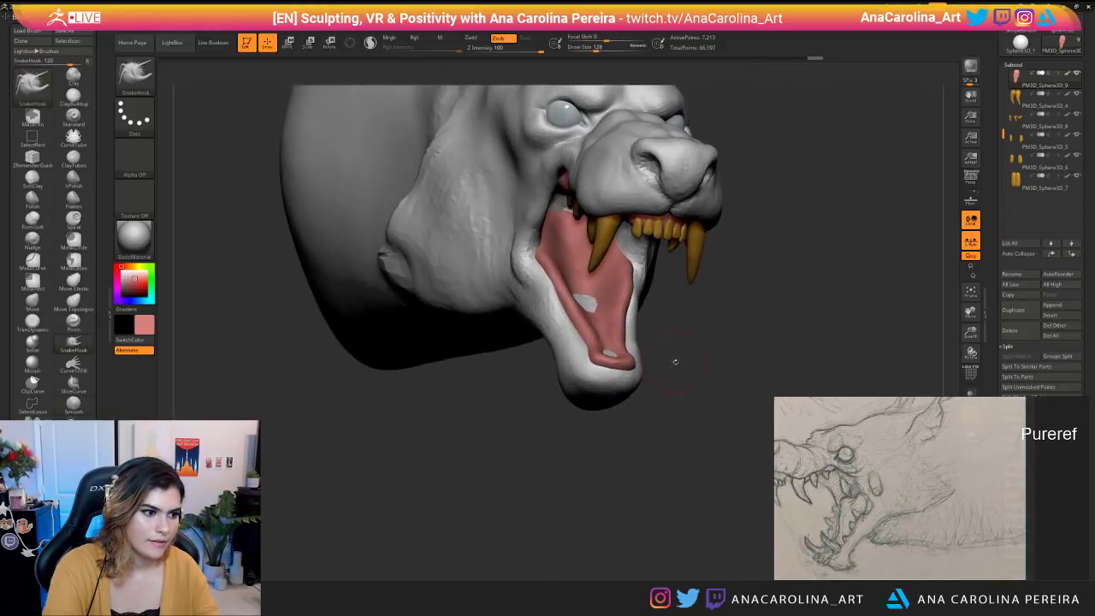
Adjust the lower gums toward the mouth corner with SnakeHook at a larger draw size, then return it to 128.
{"action": "mouse_move", "coordinate": [695, 421]}
{"action": "left_mouse_down", "text": "alt"}
{"action": "mouse_move", "coordinate": [685, 366]}
{"action": "mouse_move", "coordinate": [592, 373]}
{"action": "mouse_move", "coordinate": [585, 390]}
{"action": "mouse_move", "coordinate": [662, 442]}
{"action": "mouse_move", "coordinate": [658, 420]}
{"action": "left_mouse_up", "text": "alt"}
{"action": "key", "text": "space"}
{"action": "left_click", "coordinate": [660, 421]}
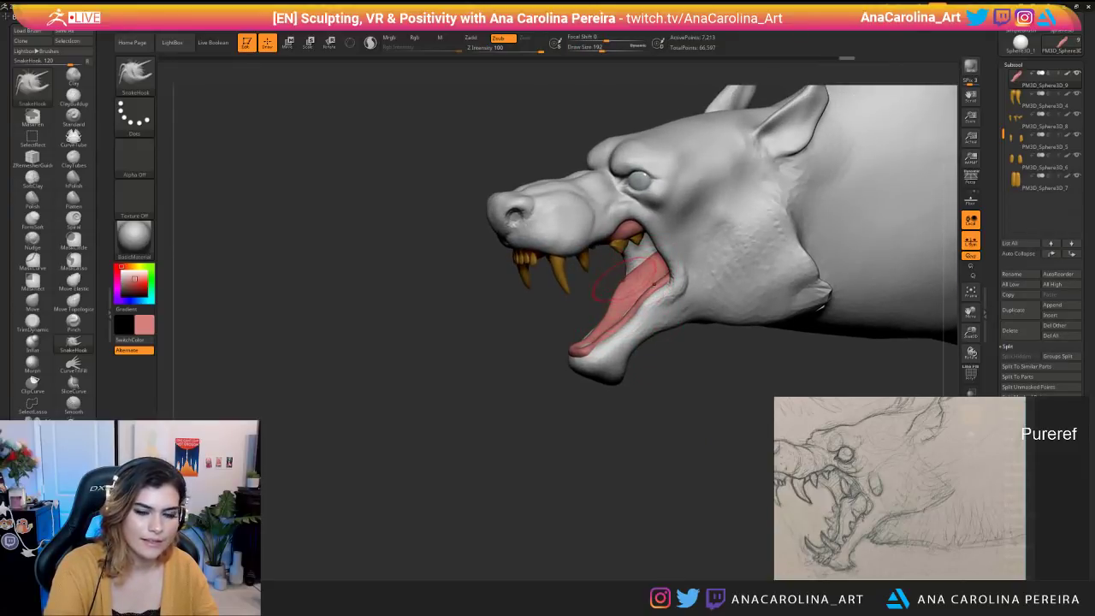
{"action": "left_click_drag", "start_coordinate": [637, 376], "coordinate": [648, 260]}
{"action": "mouse_move", "coordinate": [650, 377]}
{"action": "left_mouse_down"}
{"action": "mouse_move", "coordinate": [687, 385]}
{"action": "mouse_move", "coordinate": [667, 376]}
{"action": "mouse_move", "coordinate": [664, 423]}
{"action": "mouse_move", "coordinate": [568, 403]}
{"action": "left_mouse_up"}
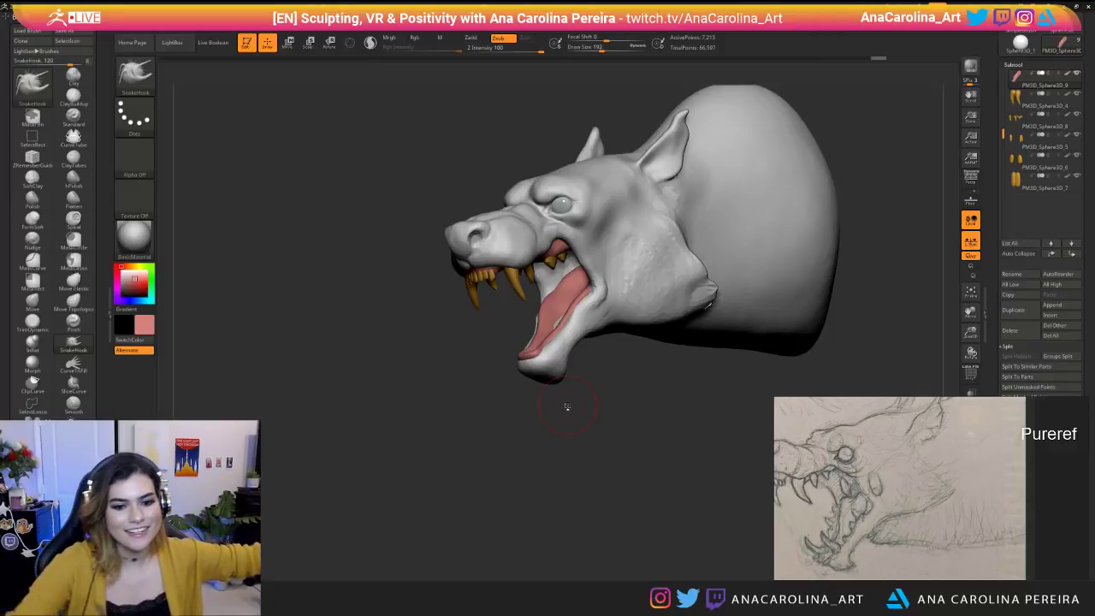
{"action": "left_click_drag", "start_coordinate": [468, 428], "coordinate": [513, 440]}
{"action": "key", "text": "space"}
{"action": "left_click_drag", "start_coordinate": [603, 325], "coordinate": [597, 325]}
Select the upper canines and mirror them across the Y axis, appended as a new subtool.
{"action": "left_click", "coordinate": [605, 280], "text": "alt"}
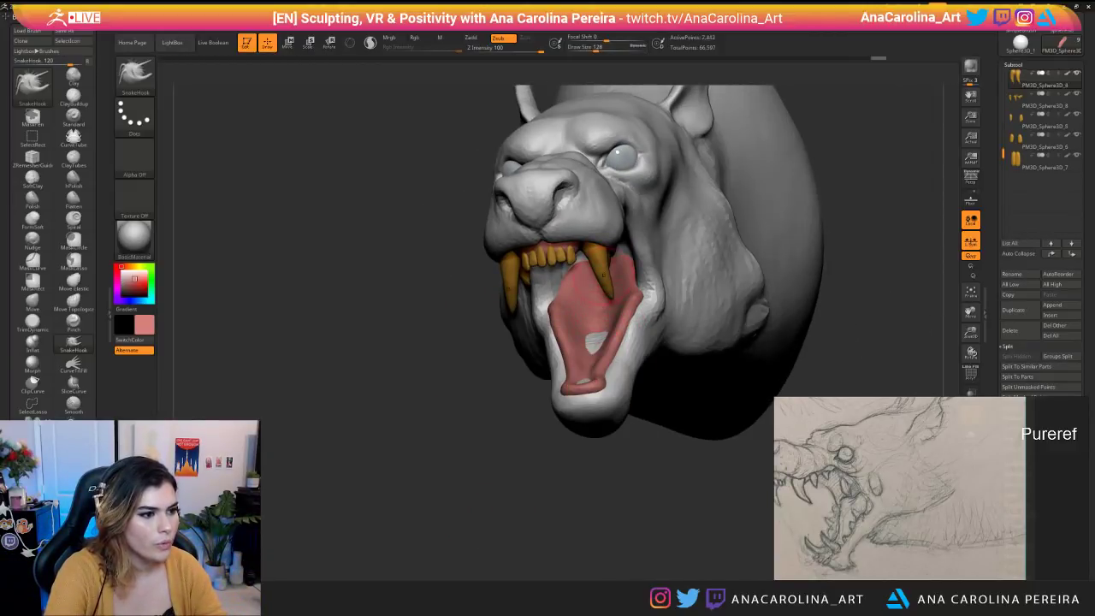
{"action": "mouse_move", "coordinate": [604, 18]}
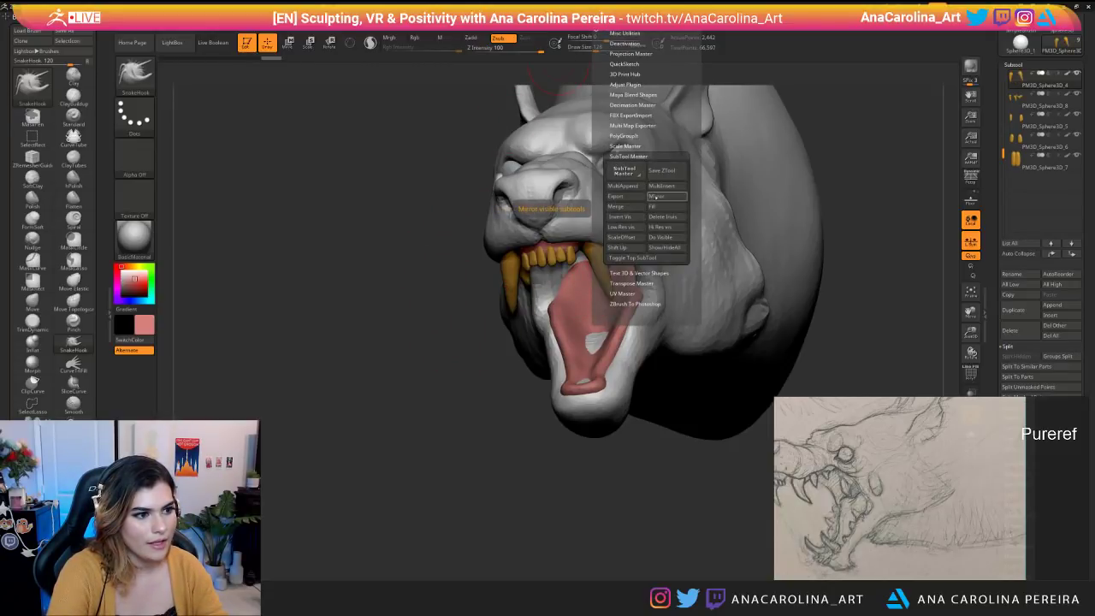
{"action": "left_click", "coordinate": [656, 196]}
{"action": "left_click", "coordinate": [501, 258]}
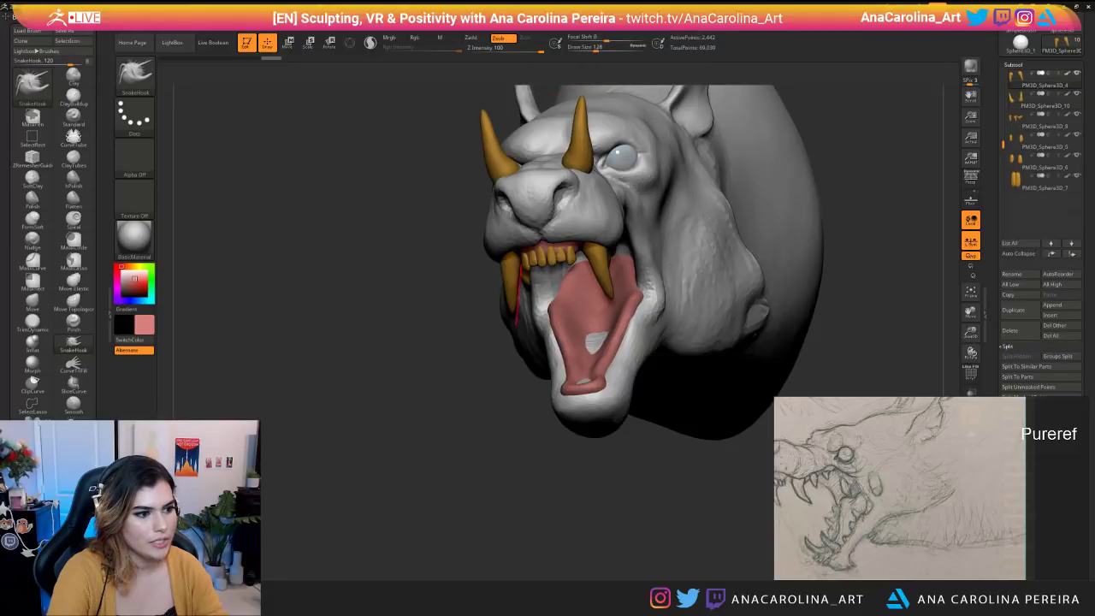
Select the mirrored canines and move them down onto the front of the lower jaw.
{"action": "mouse_move", "coordinate": [520, 348]}
{"action": "left_mouse_down"}
{"action": "mouse_move", "coordinate": [606, 374]}
{"action": "mouse_move", "coordinate": [604, 342]}
{"action": "mouse_move", "coordinate": [580, 332]}
{"action": "left_mouse_up"}
{"action": "key", "text": "w"}
{"action": "mouse_move", "coordinate": [502, 203]}
{"action": "left_mouse_down"}
{"action": "mouse_move", "coordinate": [577, 242]}
{"action": "mouse_move", "coordinate": [526, 252]}
{"action": "mouse_move", "coordinate": [528, 221]}
{"action": "left_mouse_up"}
{"action": "key", "text": "ctrl+z"}
{"action": "left_click", "coordinate": [494, 202], "text": "alt"}
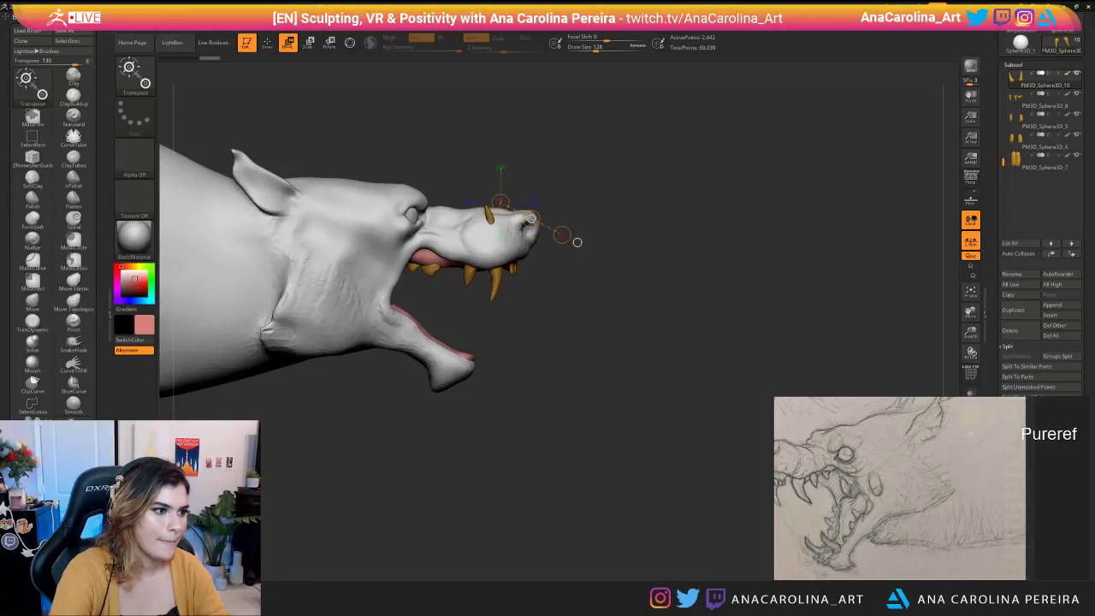
{"action": "left_click_drag", "start_coordinate": [577, 242], "coordinate": [500, 249], "text": "shift"}
{"action": "left_click_drag", "start_coordinate": [571, 340], "coordinate": [626, 354]}
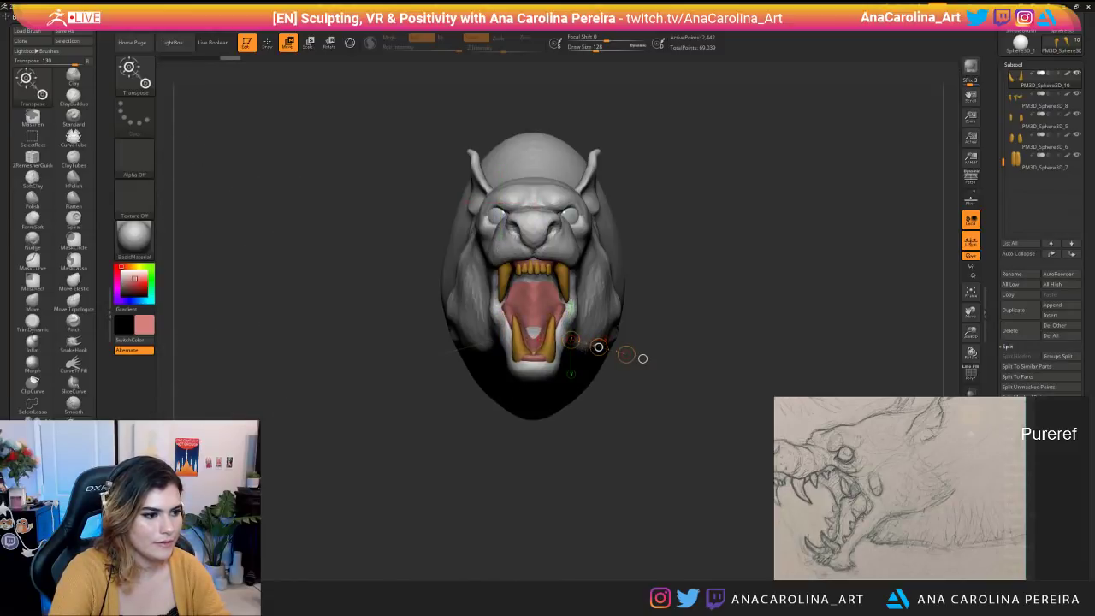
Scale down the lower canines and fit them to the front sides of the lower gums.
{"action": "key", "text": "e"}
{"action": "left_click_drag", "start_coordinate": [548, 352], "coordinate": [607, 282]}
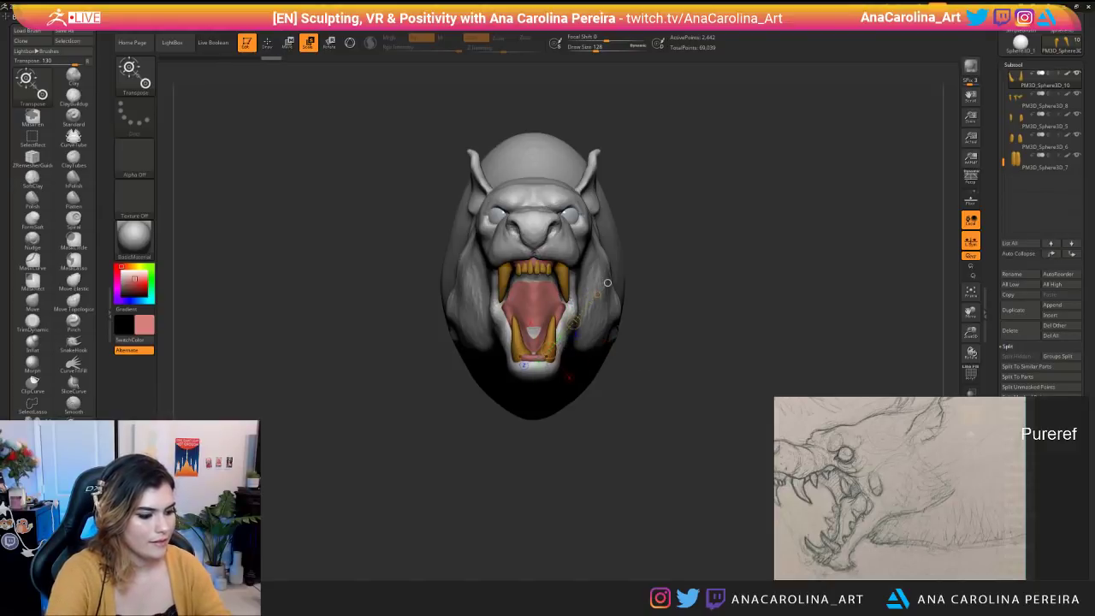
{"action": "key", "text": "y"}
{"action": "left_click_drag", "start_coordinate": [547, 351], "coordinate": [543, 353]}
{"action": "left_click_drag", "start_coordinate": [654, 363], "coordinate": [812, 368]}
{"action": "left_click_drag", "start_coordinate": [586, 335], "coordinate": [567, 322]}
{"action": "left_click_drag", "start_coordinate": [727, 368], "coordinate": [556, 351]}
{"action": "left_click_drag", "start_coordinate": [582, 322], "coordinate": [576, 325]}
{"action": "mouse_move", "coordinate": [628, 359]}
{"action": "left_mouse_down"}
{"action": "mouse_move", "coordinate": [779, 359]}
{"action": "mouse_move", "coordinate": [624, 360]}
{"action": "mouse_move", "coordinate": [648, 359]}
{"action": "mouse_move", "coordinate": [648, 385]}
{"action": "left_mouse_up"}
{"action": "key", "text": "y"}
{"action": "left_click_drag", "start_coordinate": [543, 333], "coordinate": [627, 356]}
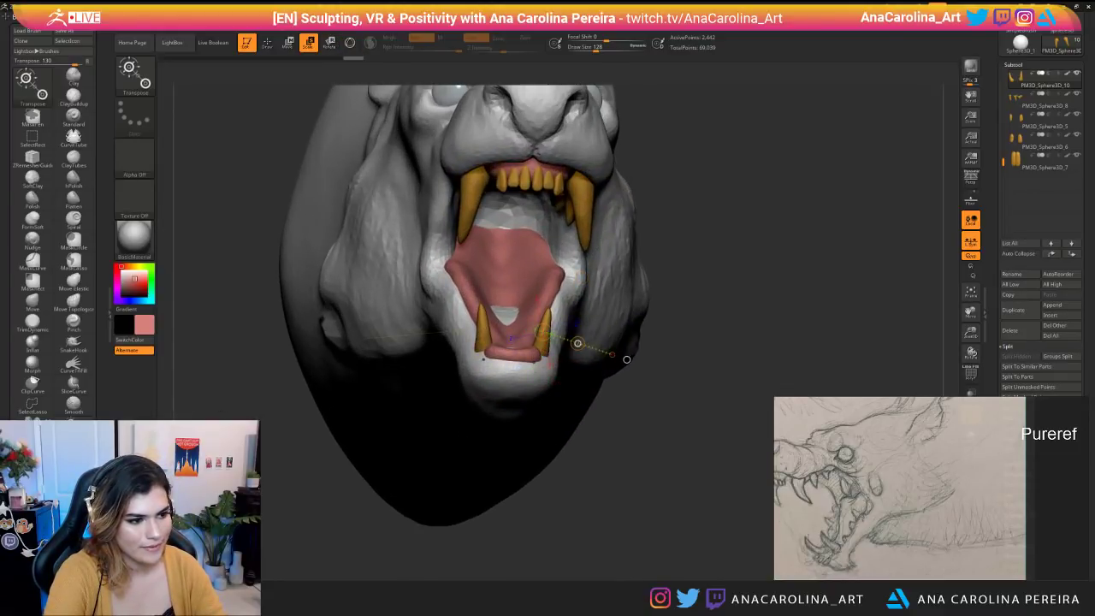
Move the lower canines to seat them in the gums near the tip of the lower jaw.
{"action": "key", "text": "w"}
{"action": "left_click_drag", "start_coordinate": [578, 343], "coordinate": [570, 342]}
{"action": "left_click_drag", "start_coordinate": [654, 359], "coordinate": [791, 359]}
{"action": "left_click_drag", "start_coordinate": [371, 373], "coordinate": [428, 374]}
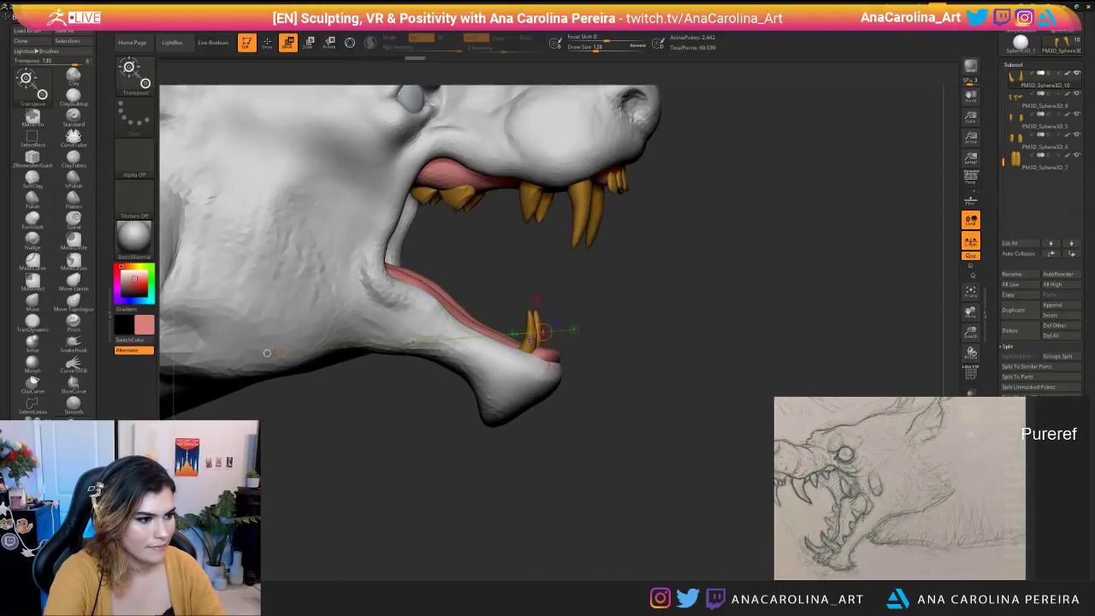
{"action": "left_click_drag", "start_coordinate": [589, 340], "coordinate": [428, 312]}
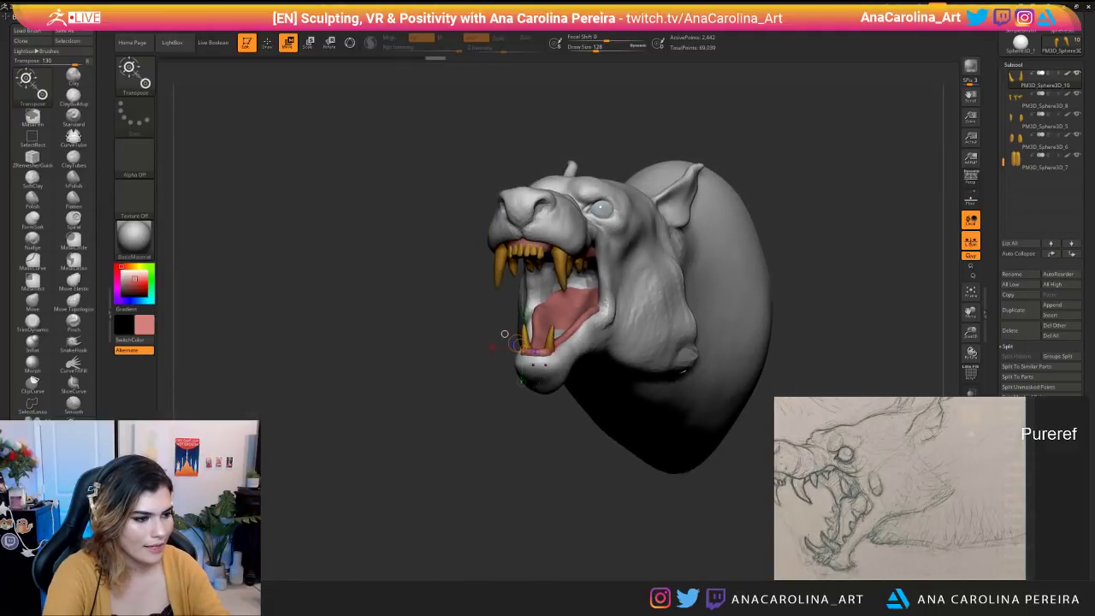
Enlarge the lower canines with the Gizmo by a factor of about 1.21, checking the local symmetry setting.
{"action": "key", "text": "r"}
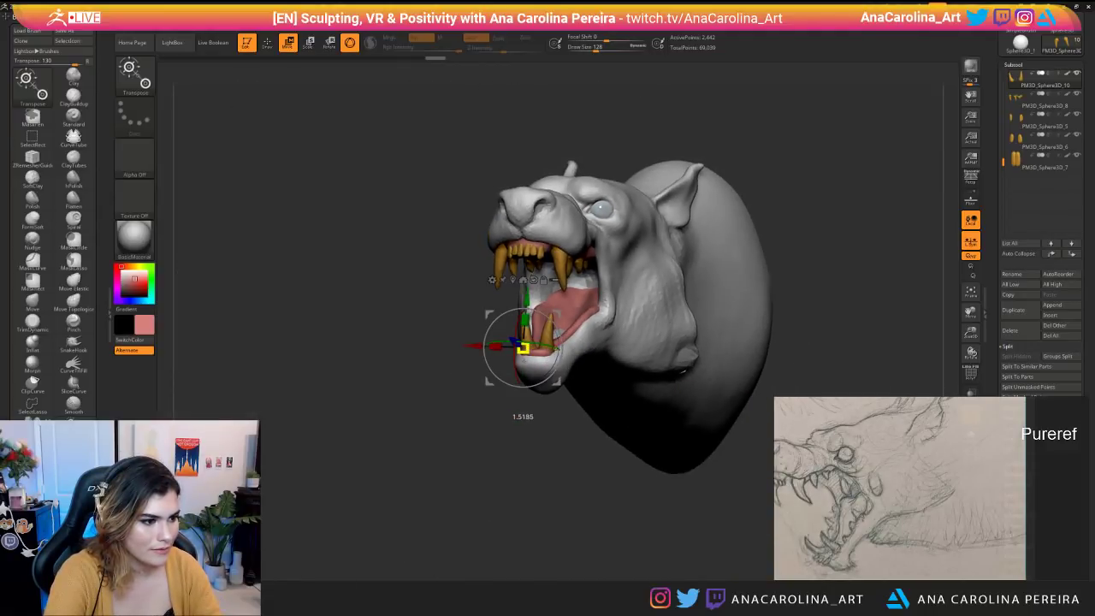
{"action": "left_click_drag", "start_coordinate": [523, 348], "coordinate": [516, 351]}
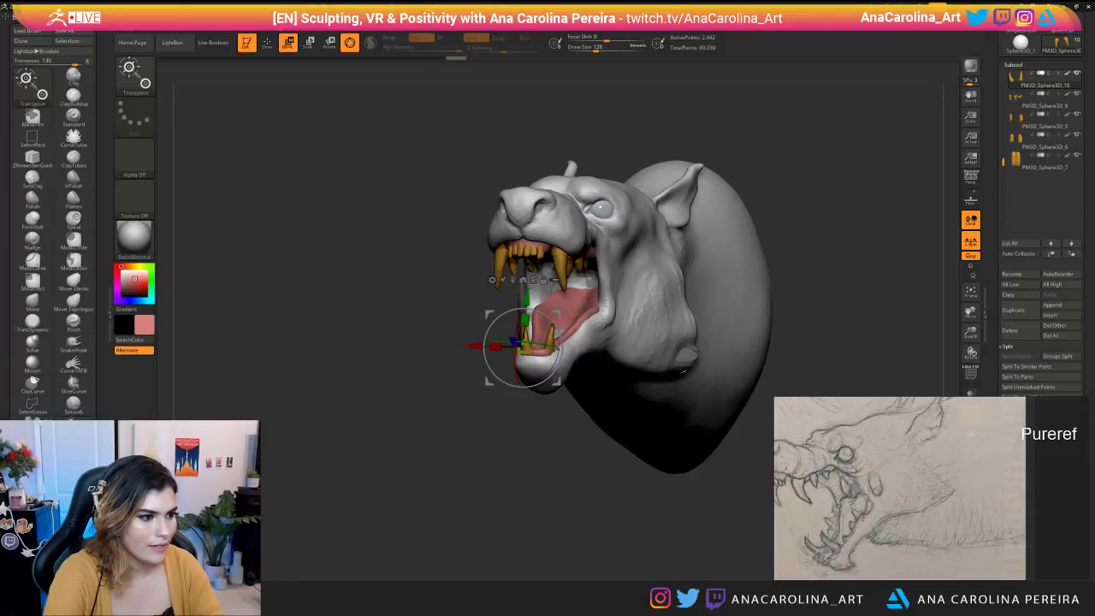
{"action": "mouse_move", "coordinate": [576, 17]}
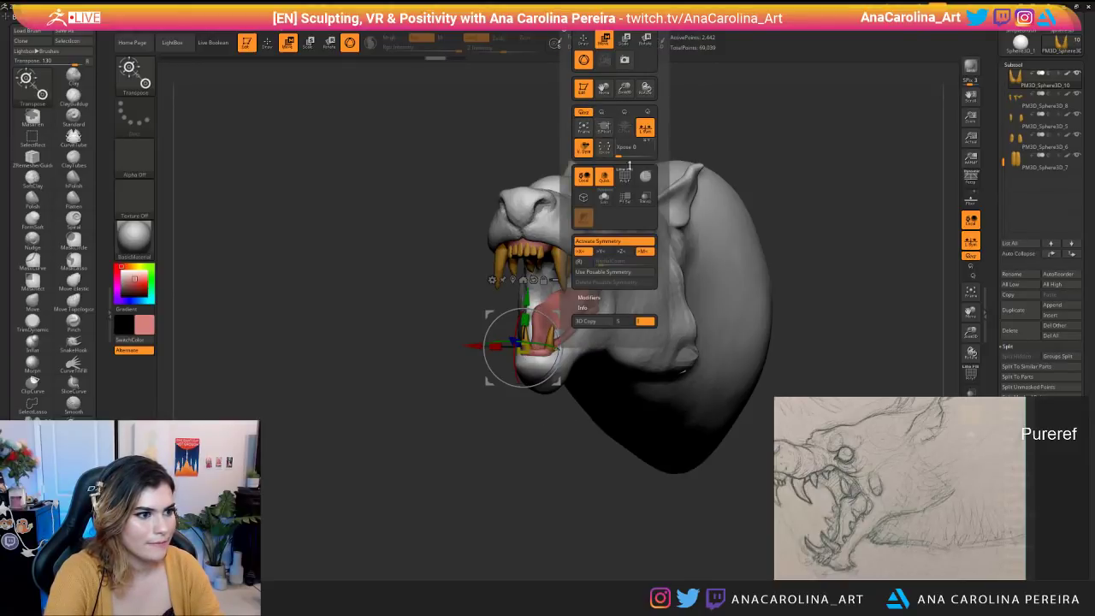
{"action": "left_click", "coordinate": [645, 128]}
{"action": "left_click_drag", "start_coordinate": [752, 256], "coordinate": [598, 257]}
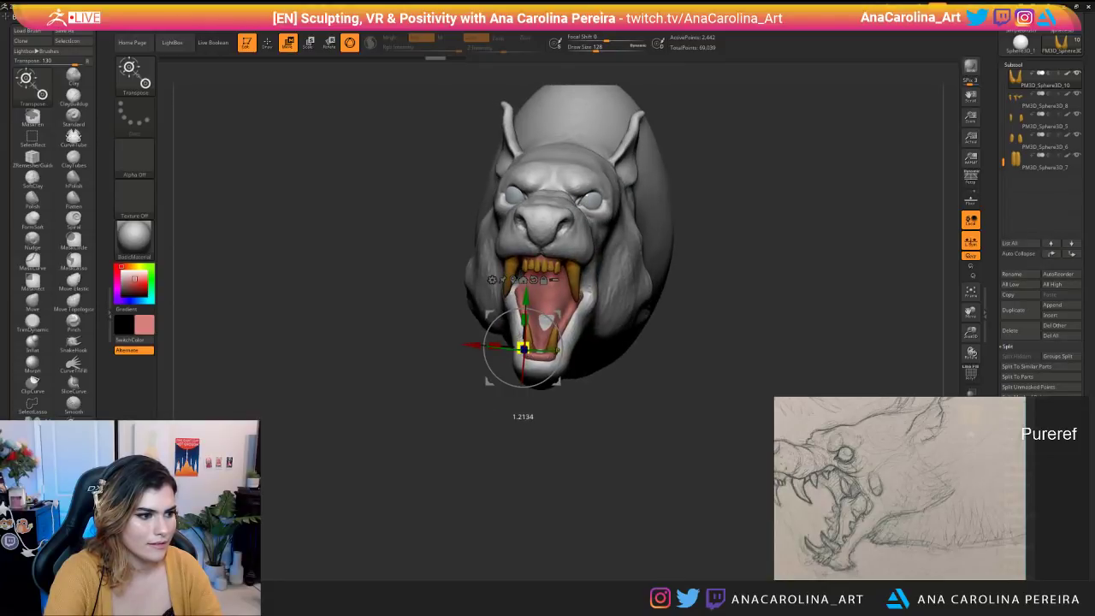
Rotate the lower canines outward by about 15 degrees as seen from the front.
{"action": "left_click_drag", "start_coordinate": [445, 359], "coordinate": [445, 273]}
{"action": "scroll", "coordinate": [526, 350], "scroll_direction": "up", "scroll_amount": 3}
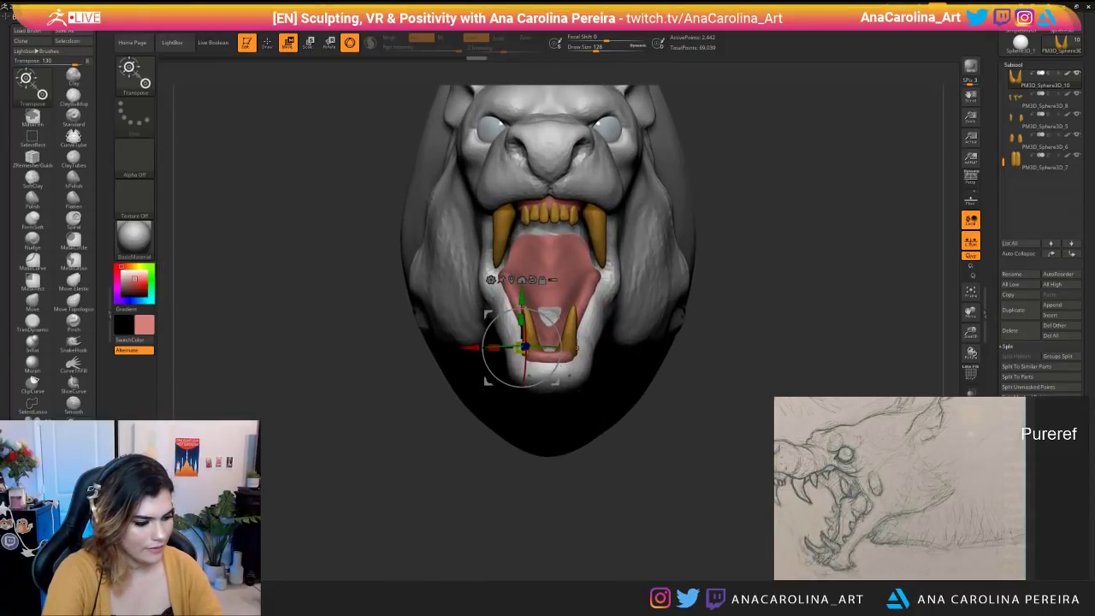
{"action": "key", "text": "r"}
{"action": "left_click_drag", "start_coordinate": [521, 381], "coordinate": [516, 381]}
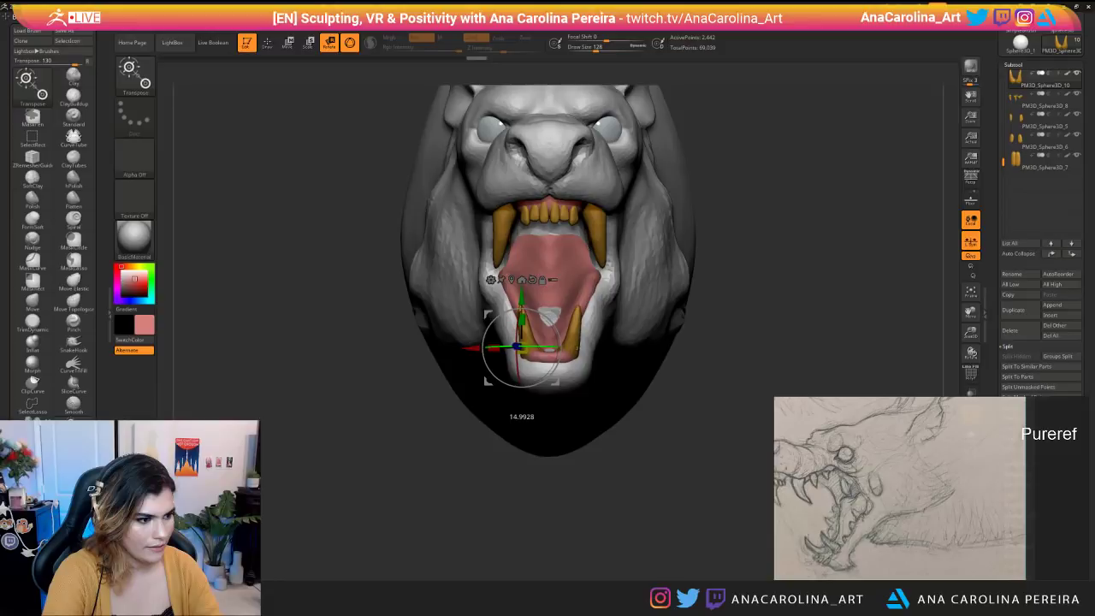
{"action": "left_click_drag", "start_coordinate": [385, 496], "coordinate": [556, 427]}
{"action": "left_click_drag", "start_coordinate": [556, 479], "coordinate": [276, 477]}
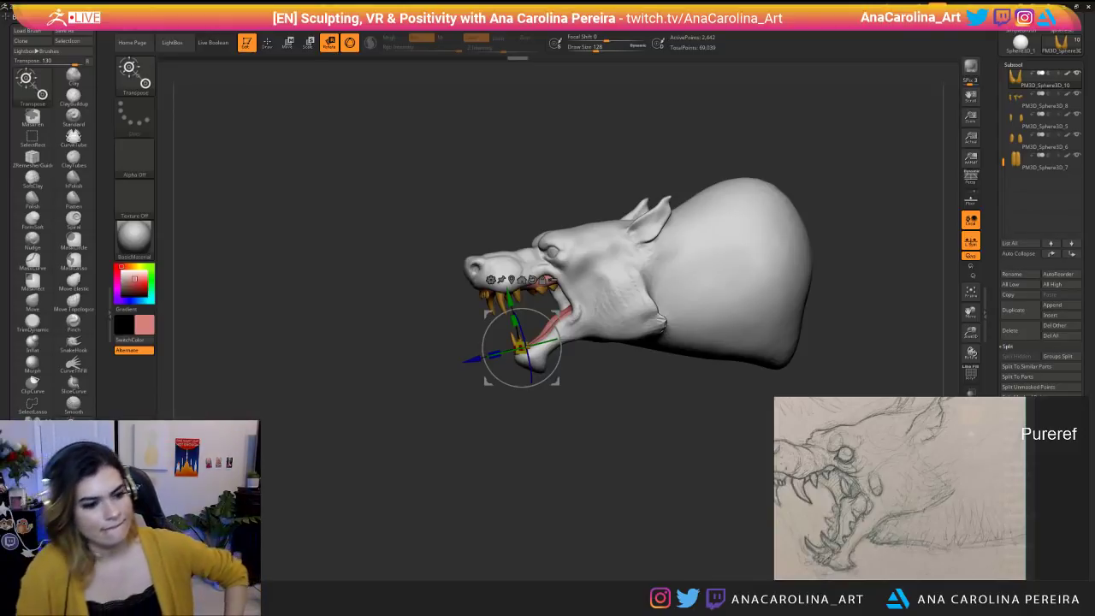
Tilt the lower canines in side view to follow the angle of the lower jaw.
{"action": "left_click_drag", "start_coordinate": [377, 479], "coordinate": [391, 538]}
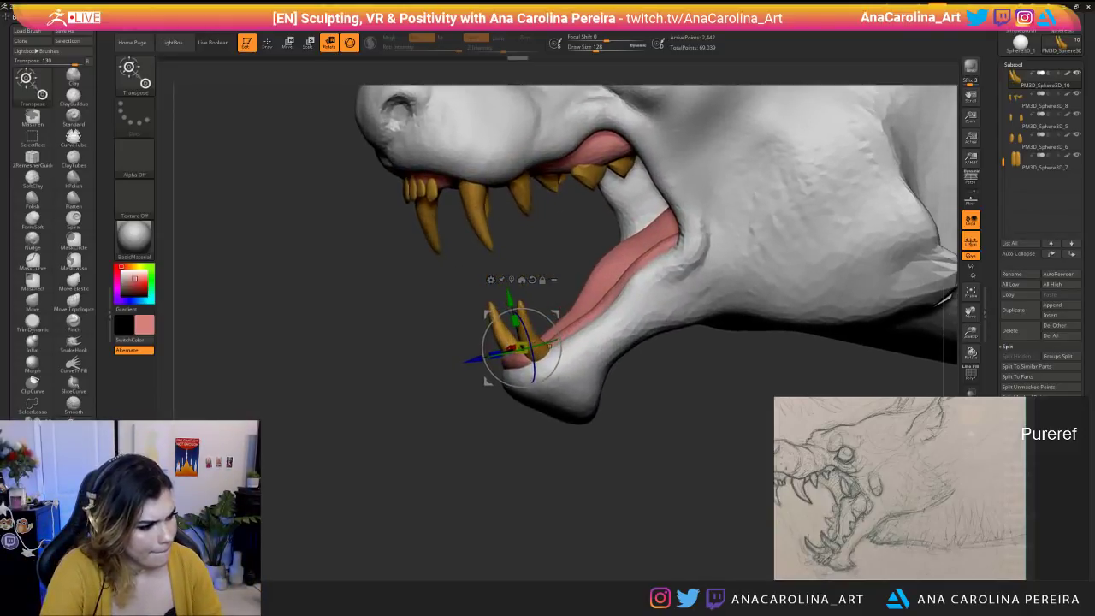
{"action": "left_click_drag", "start_coordinate": [560, 345], "coordinate": [560, 342]}
{"action": "left_click_drag", "start_coordinate": [392, 530], "coordinate": [407, 479], "text": "alt"}
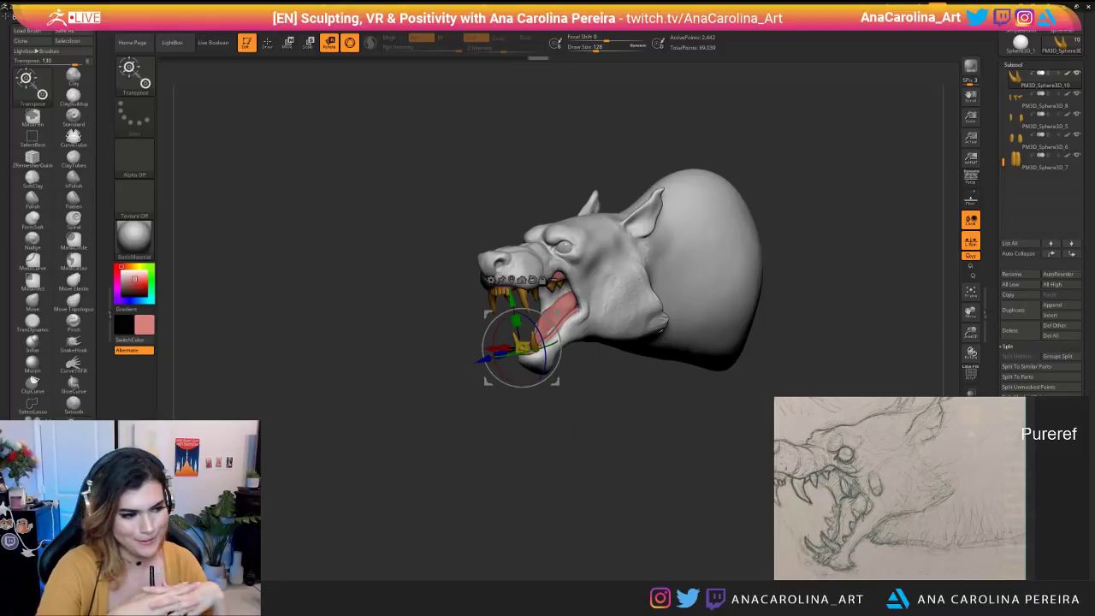
{"action": "left_click_drag", "start_coordinate": [407, 479], "coordinate": [470, 478]}
{"action": "left_click_drag", "start_coordinate": [470, 479], "coordinate": [539, 521], "text": "alt"}
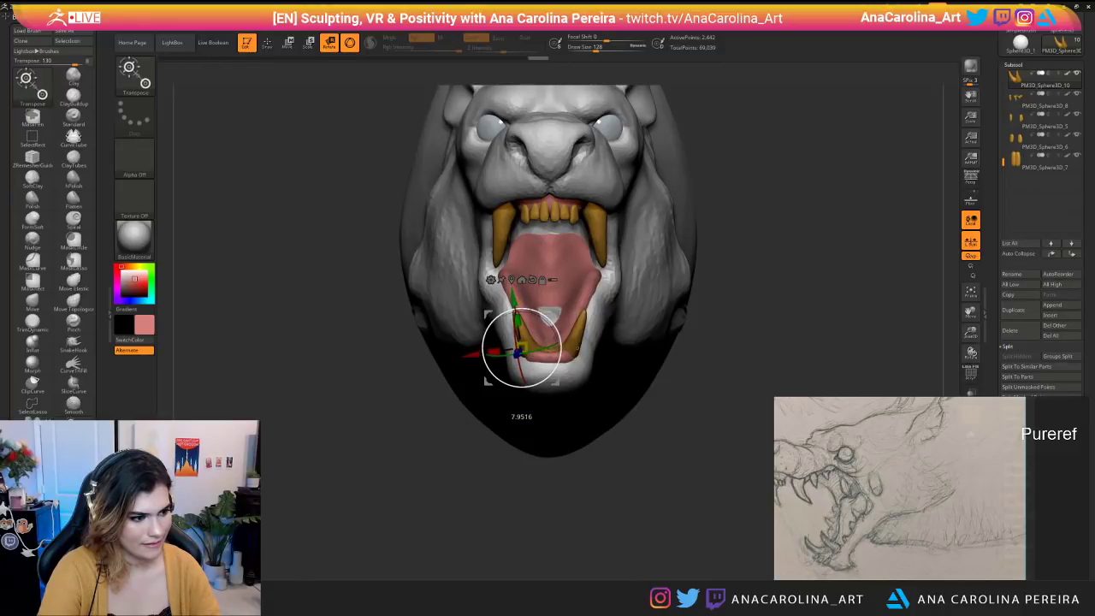
Rotate the lower canines by about 8 degrees in front view to splay them along the gums.
{"action": "left_click_drag", "start_coordinate": [521, 348], "coordinate": [521, 346]}
{"action": "left_click_drag", "start_coordinate": [479, 479], "coordinate": [483, 428]}
{"action": "left_click_drag", "start_coordinate": [569, 436], "coordinate": [569, 496]}
{"action": "left_click_drag", "start_coordinate": [569, 496], "coordinate": [501, 493]}
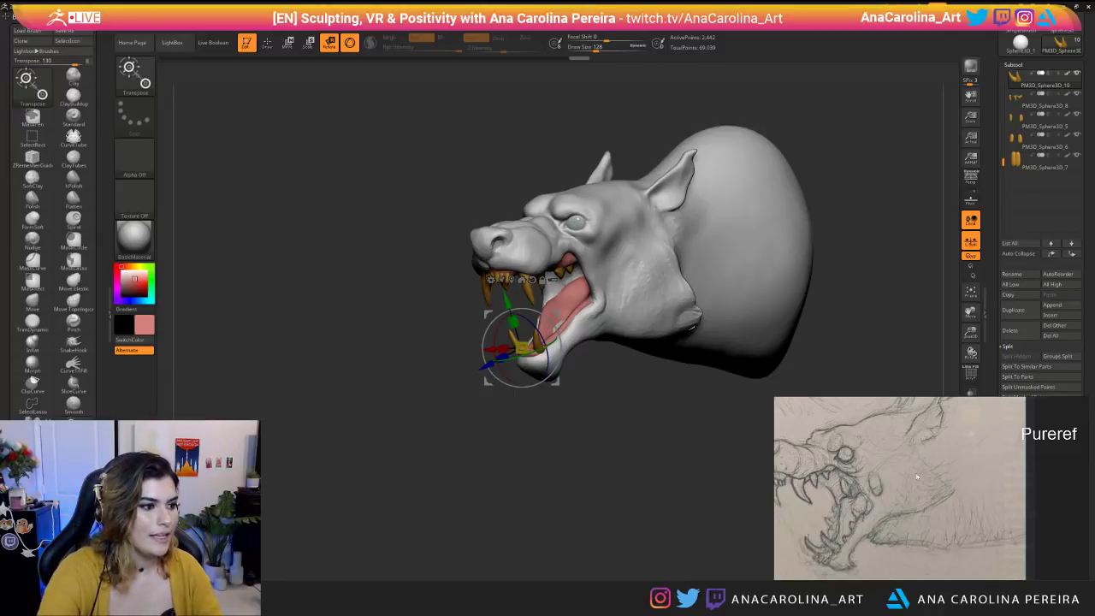
Select the upper side teeth and switch to the Move brush with a smaller draw size.
{"action": "left_click_drag", "start_coordinate": [753, 504], "coordinate": [739, 546]}
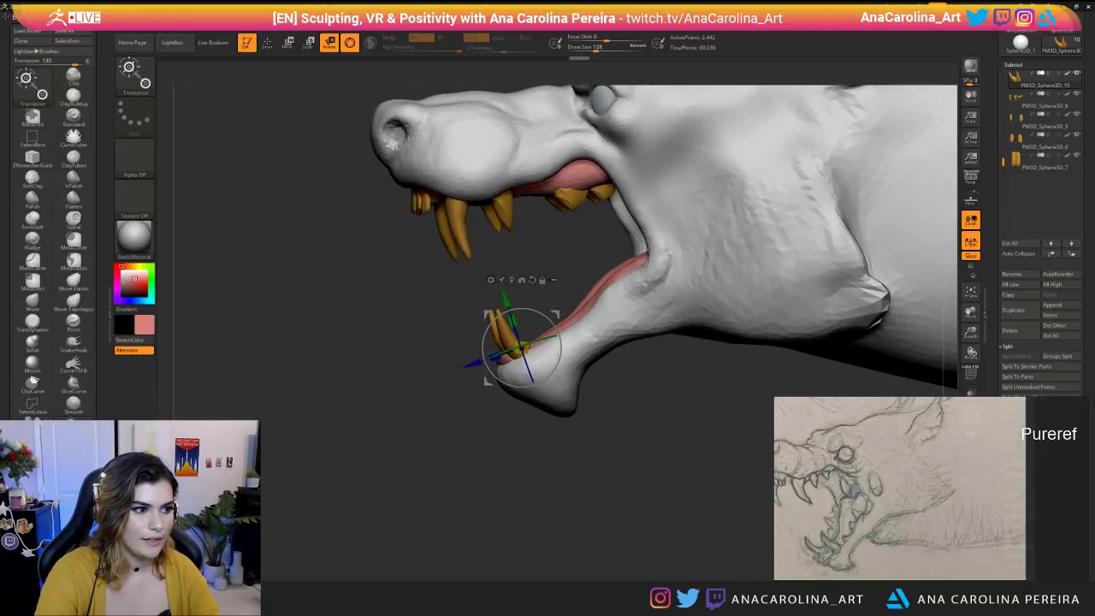
{"action": "left_click", "coordinate": [571, 200], "text": "alt"}
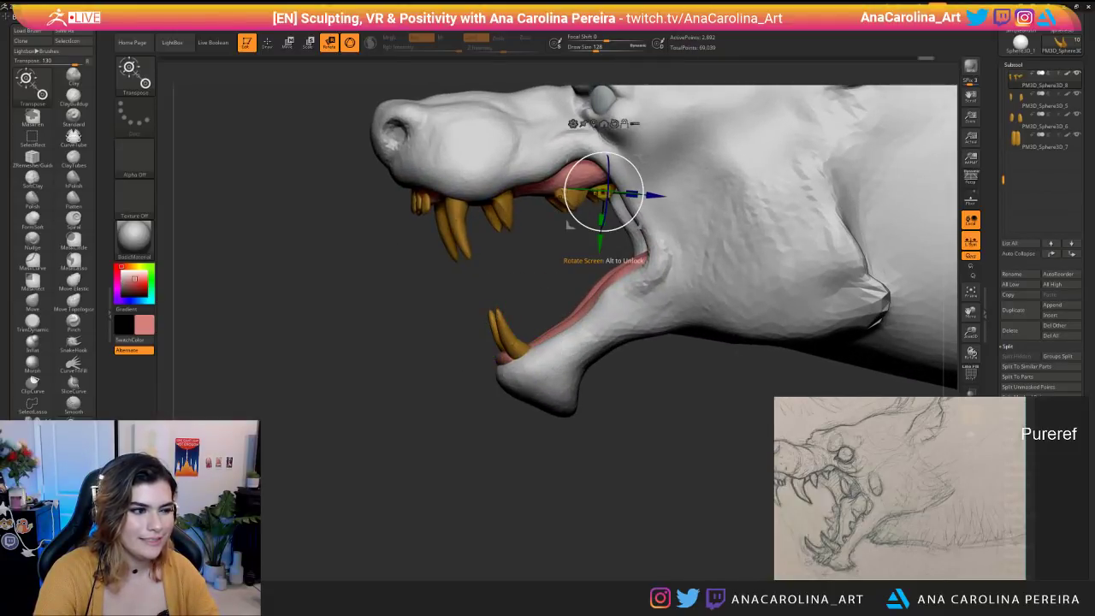
{"action": "left_click_drag", "start_coordinate": [542, 231], "coordinate": [554, 231]}
{"action": "key", "text": "b"}
{"action": "key", "text": "m"}
{"action": "key", "text": "v"}
{"action": "key", "text": "space"}
{"action": "left_click_drag", "start_coordinate": [582, 202], "coordinate": [572, 202]}
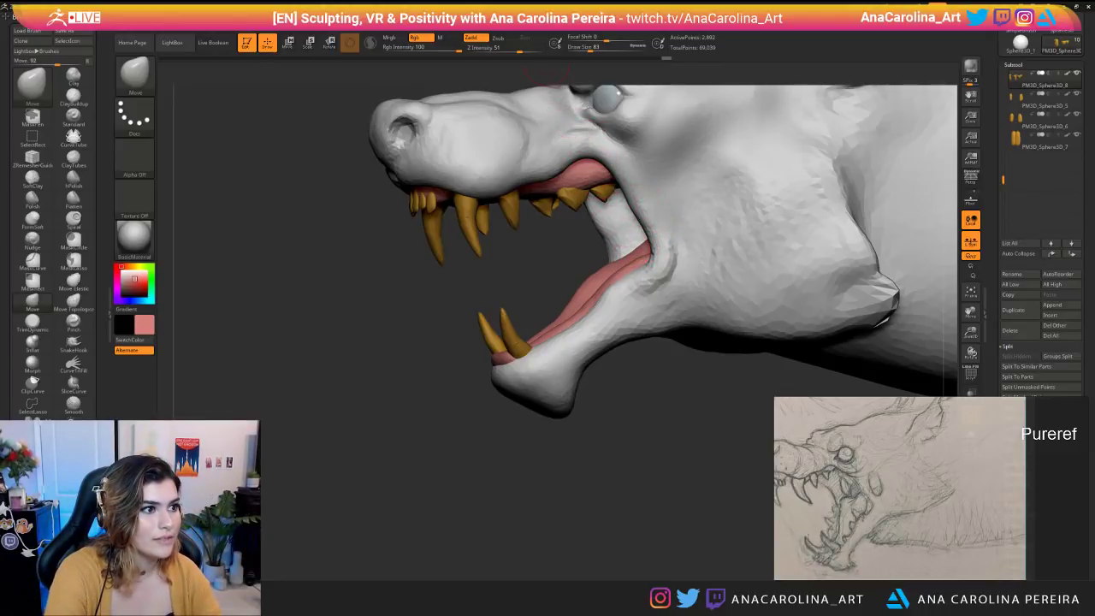
Mirror the upper side teeth across the Y axis, appended as a new subtool.
{"action": "mouse_move", "coordinate": [603, 17]}
{"action": "left_click", "coordinate": [657, 198]}
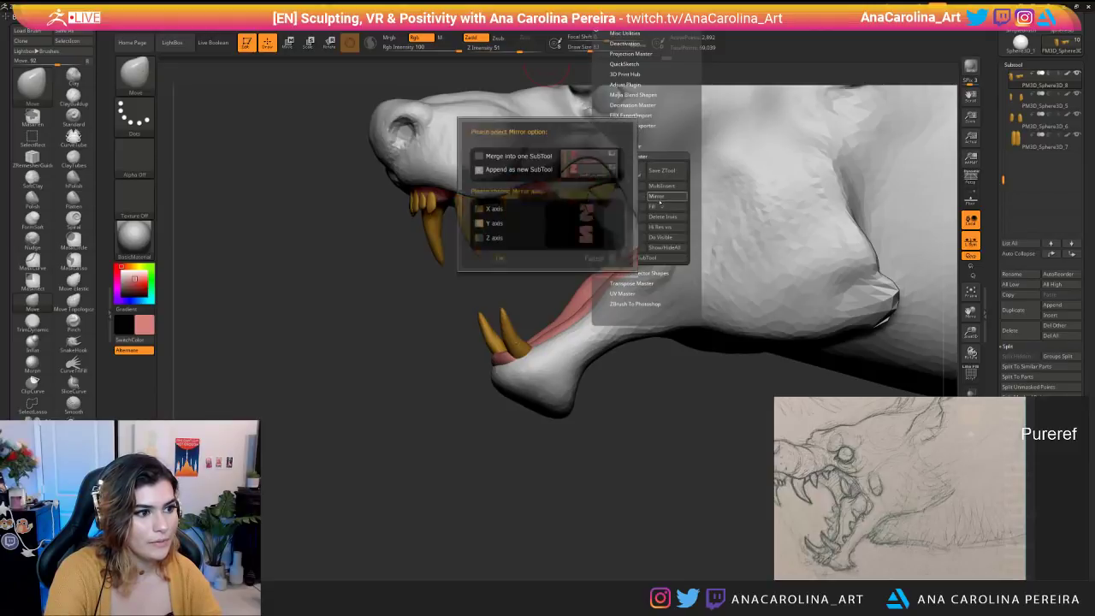
{"action": "left_click", "coordinate": [508, 260]}
{"action": "left_click_drag", "start_coordinate": [611, 384], "coordinate": [617, 332]}
Move the mirrored side teeth down to the lower jaw and rotate them to follow the gum line.
{"action": "left_click", "coordinate": [571, 143], "text": "alt"}
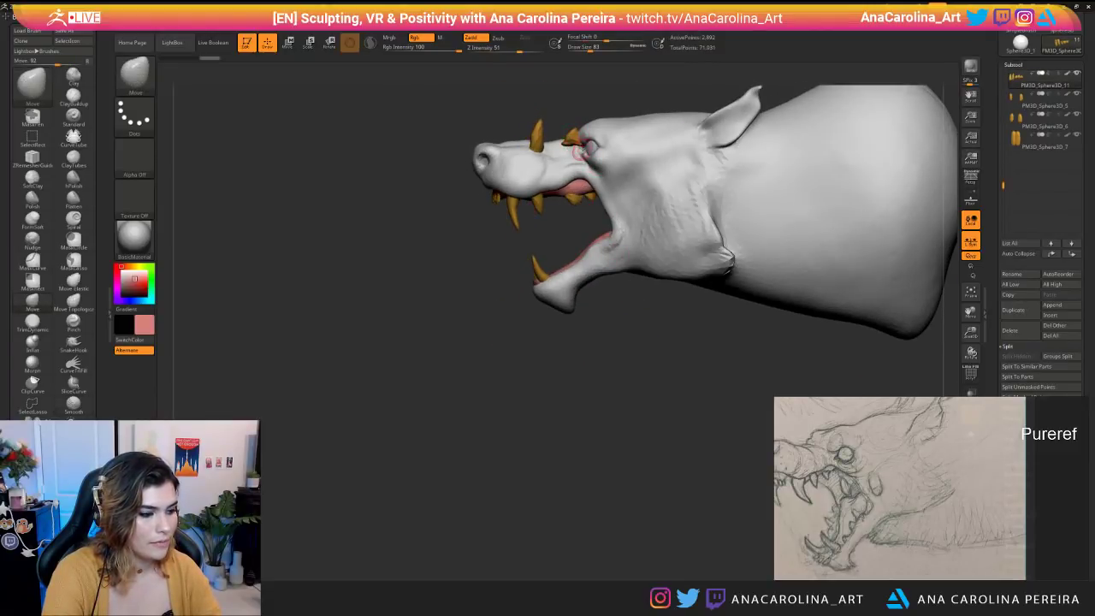
{"action": "key", "text": "w"}
{"action": "key", "text": "y"}
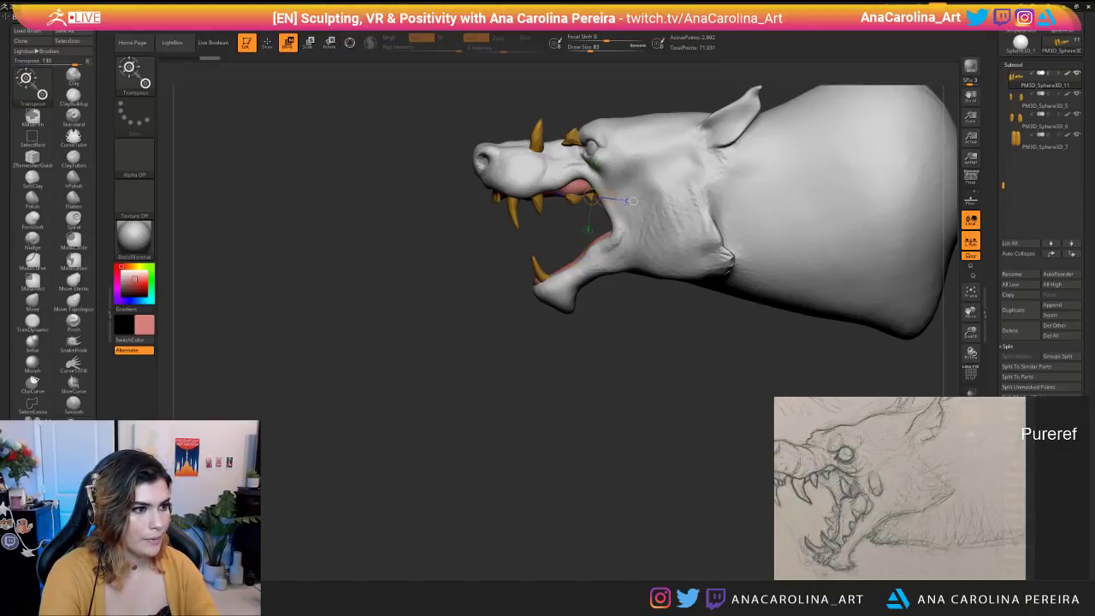
{"action": "left_click_drag", "start_coordinate": [612, 130], "coordinate": [625, 230]}
{"action": "left_click_drag", "start_coordinate": [518, 104], "coordinate": [468, 113]}
{"action": "key", "text": "r"}
{"action": "mouse_move", "coordinate": [540, 230]}
{"action": "left_mouse_down"}
{"action": "mouse_move", "coordinate": [616, 252]}
{"action": "mouse_move", "coordinate": [464, 252]}
{"action": "left_mouse_up"}
{"action": "left_click_drag", "start_coordinate": [562, 234], "coordinate": [512, 257]}
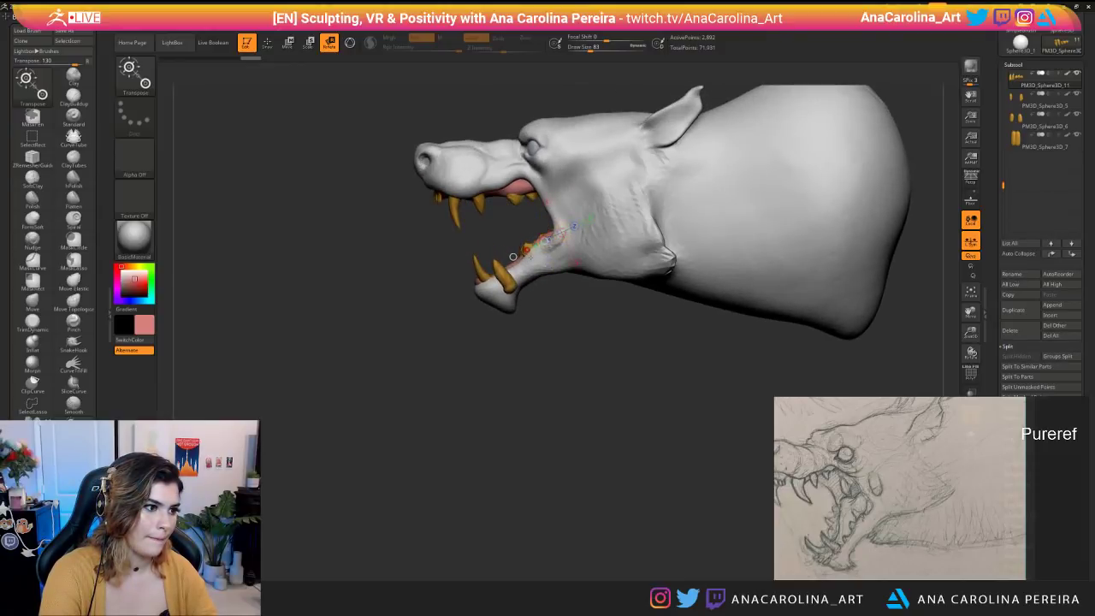
Fine-tune the tilt and placement of the lower side teeth so they sit in the gums behind the canines.
{"action": "key", "text": "w"}
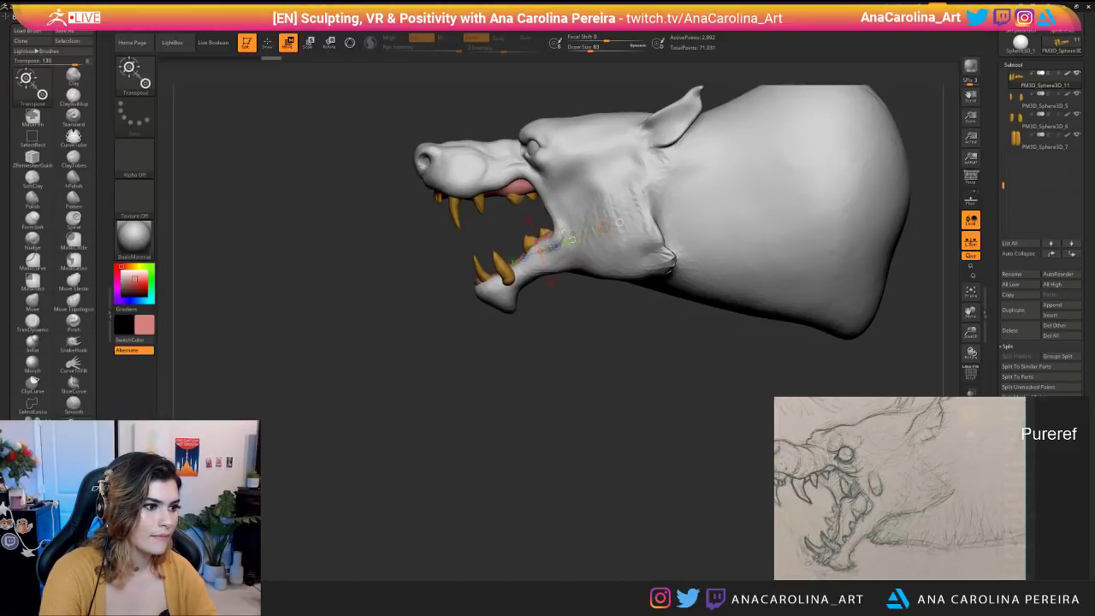
{"action": "mouse_move", "coordinate": [619, 222]}
{"action": "right_mouse_down"}
{"action": "mouse_move", "coordinate": [695, 225]}
{"action": "mouse_move", "coordinate": [625, 223]}
{"action": "mouse_move", "coordinate": [637, 225]}
{"action": "right_mouse_up"}
{"action": "key", "text": "r"}
{"action": "left_click_drag", "start_coordinate": [528, 249], "coordinate": [525, 248]}
{"action": "mouse_move", "coordinate": [525, 249]}
{"action": "right_mouse_down"}
{"action": "mouse_move", "coordinate": [604, 249]}
{"action": "mouse_move", "coordinate": [515, 248]}
{"action": "mouse_move", "coordinate": [529, 248]}
{"action": "right_mouse_up"}
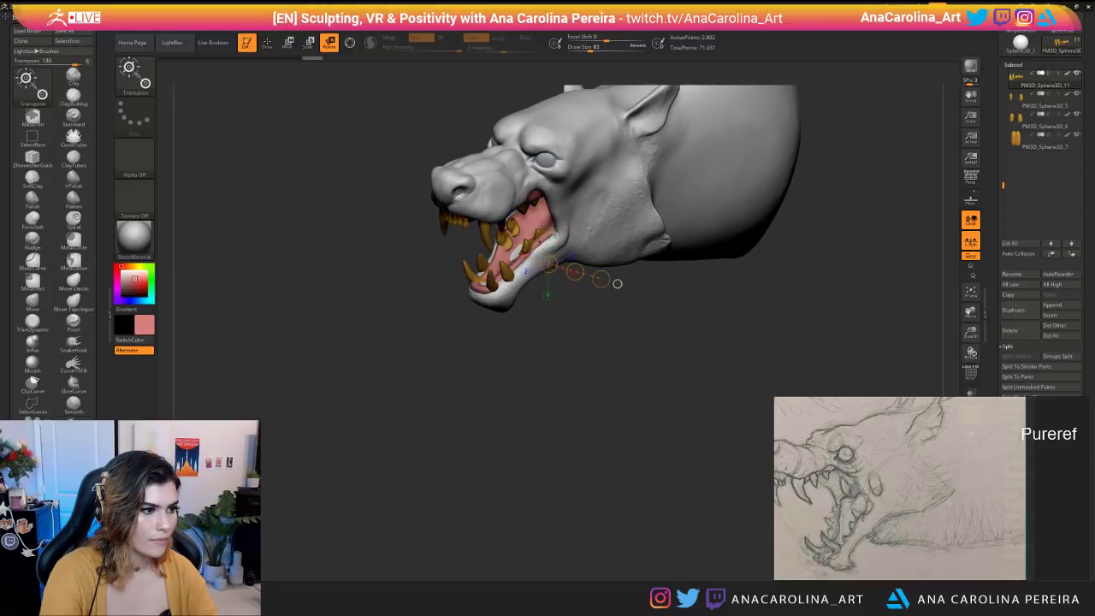
{"action": "right_click_drag", "start_coordinate": [550, 215], "coordinate": [659, 195]}
{"action": "right_click_drag", "start_coordinate": [514, 226], "coordinate": [594, 217]}
{"action": "right_click_drag", "start_coordinate": [504, 199], "coordinate": [566, 213], "text": "ctrl"}
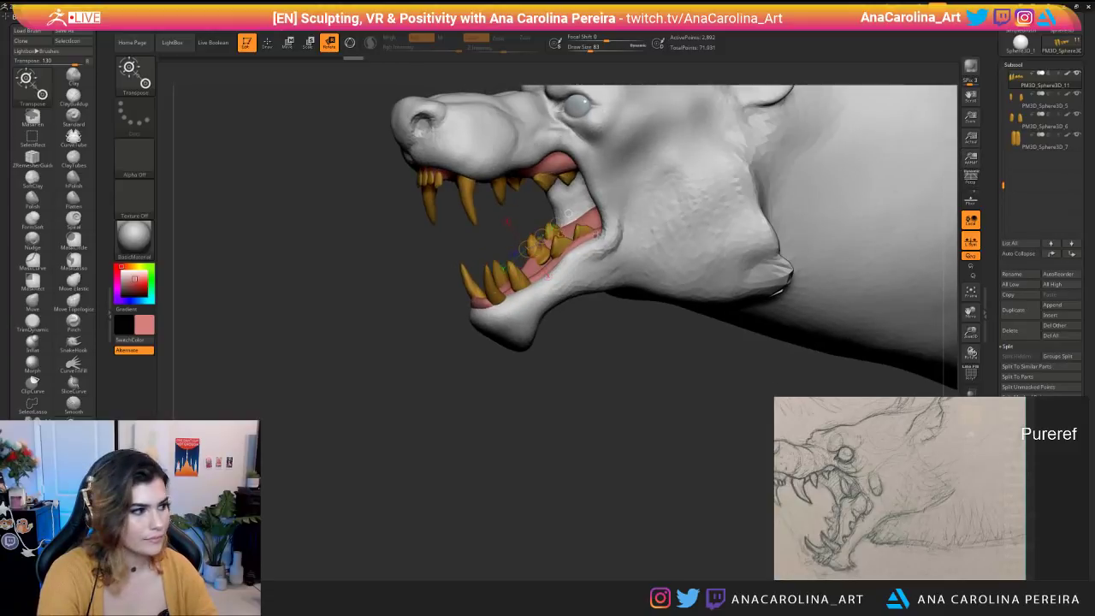
Display the polygroups and hide the foremost pair of lower side teeth, leaving only the rear ones.
{"action": "left_click", "coordinate": [971, 373]}
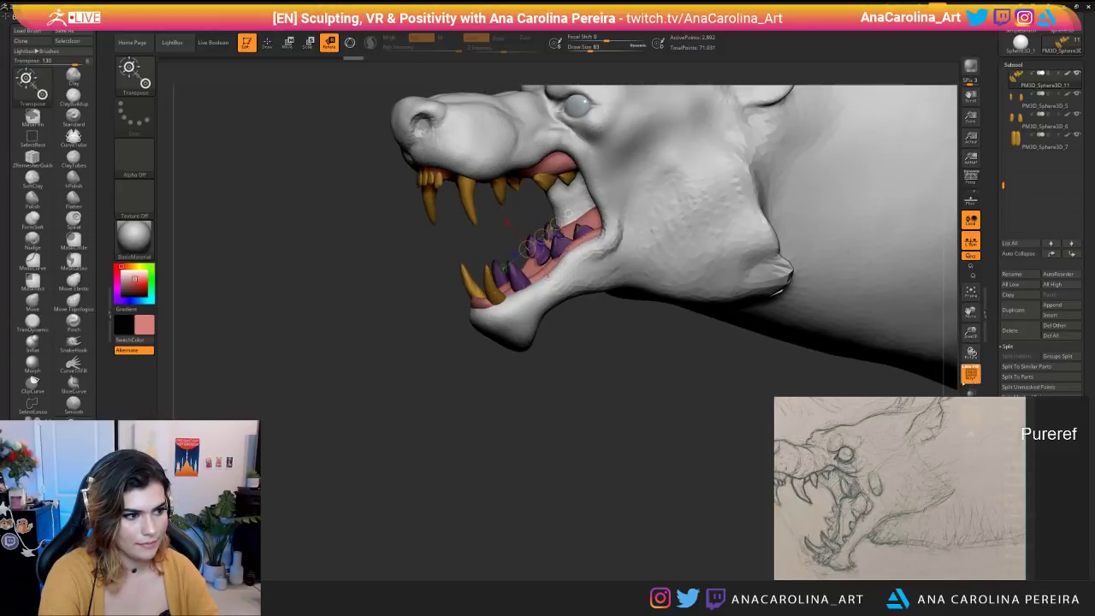
{"action": "left_click_drag", "start_coordinate": [650, 402], "coordinate": [637, 402]}
{"action": "left_click_drag", "start_coordinate": [995, 240], "coordinate": [995, 163]}
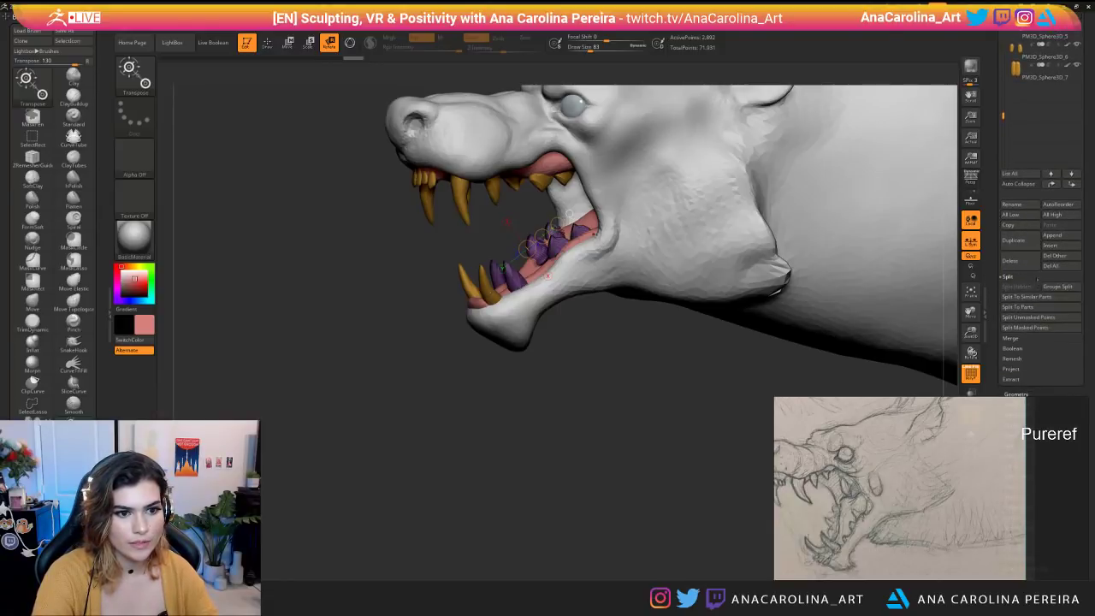
{"action": "left_click_drag", "start_coordinate": [997, 338], "coordinate": [999, 271]}
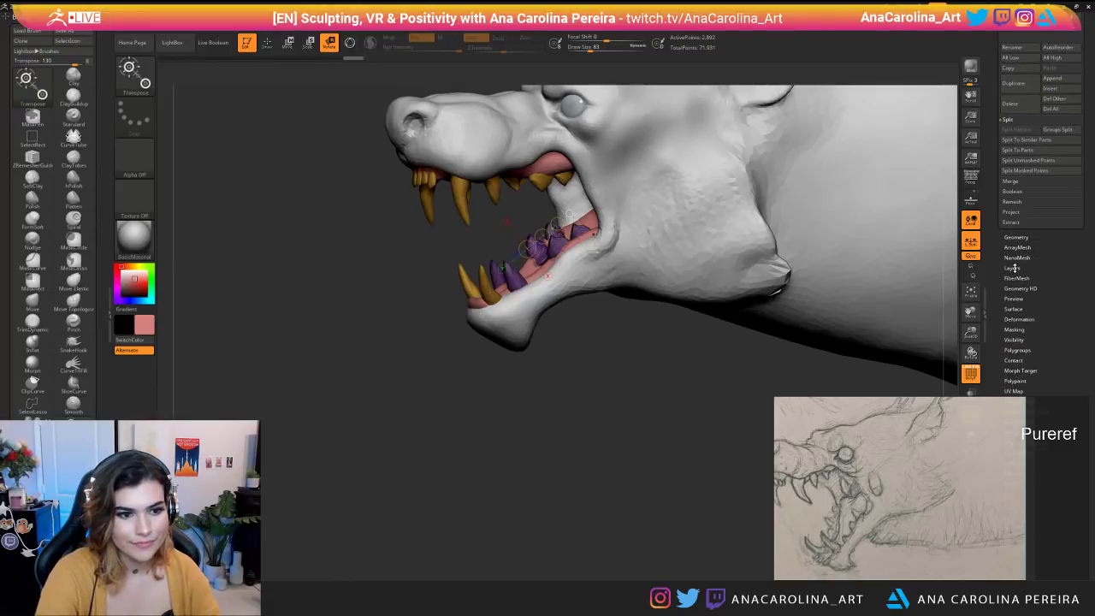
{"action": "left_click_drag", "start_coordinate": [376, 394], "coordinate": [654, 394]}
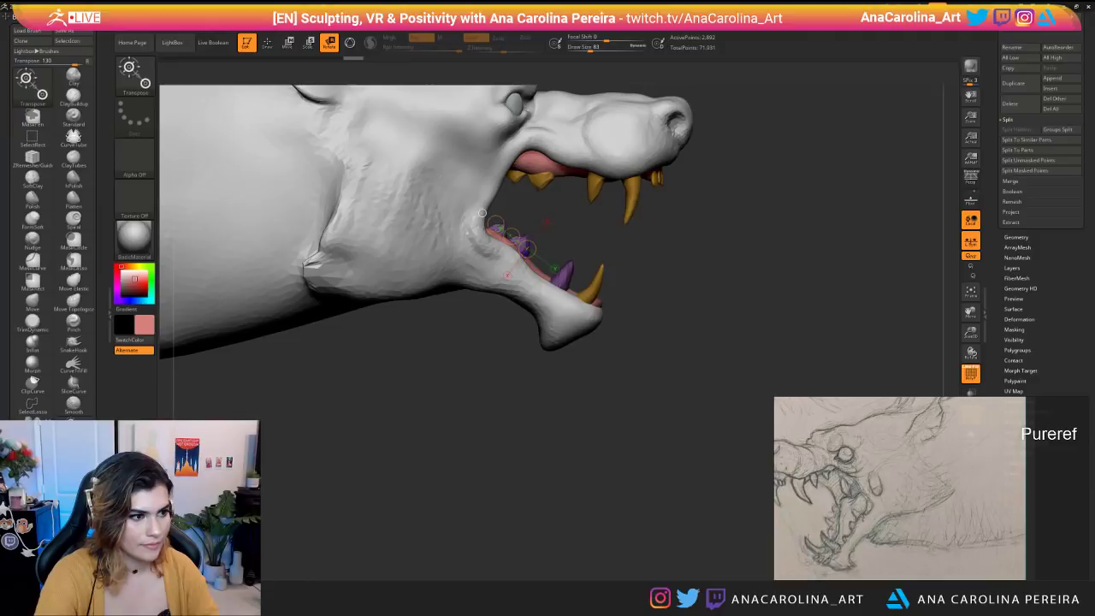
{"action": "mouse_move", "coordinate": [532, 193]}
{"action": "left_mouse_down", "text": "ctrl+shift"}
{"action": "mouse_move", "coordinate": [494, 203]}
{"action": "mouse_move", "coordinate": [469, 275]}
{"action": "left_mouse_up", "text": "ctrl+shift"}
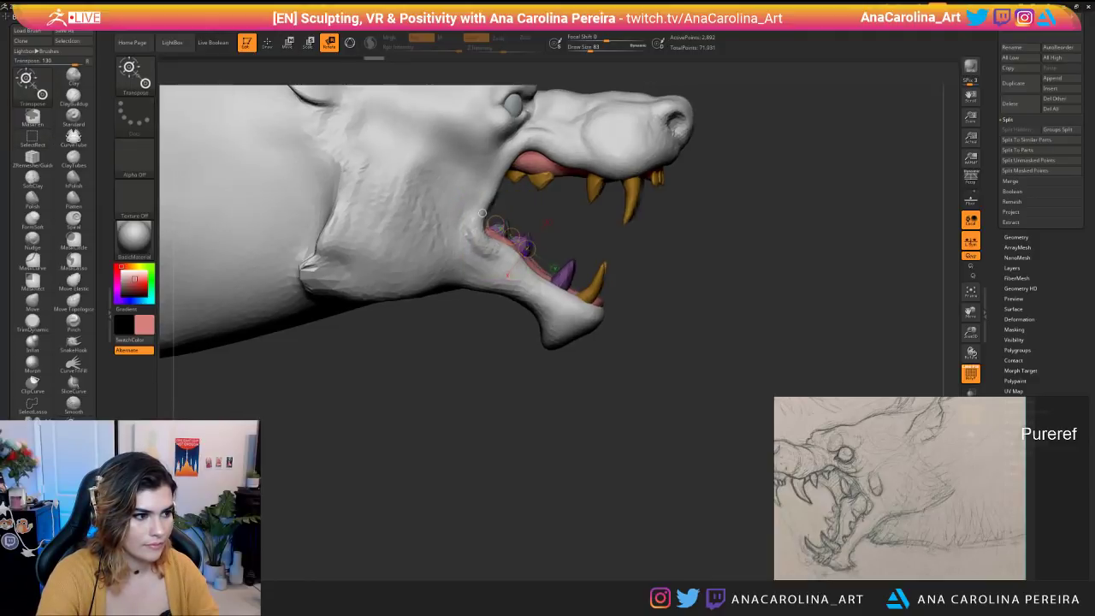
{"action": "left_click_drag", "start_coordinate": [551, 225], "coordinate": [494, 212]}
{"action": "left_click_drag", "start_coordinate": [783, 380], "coordinate": [559, 389]}
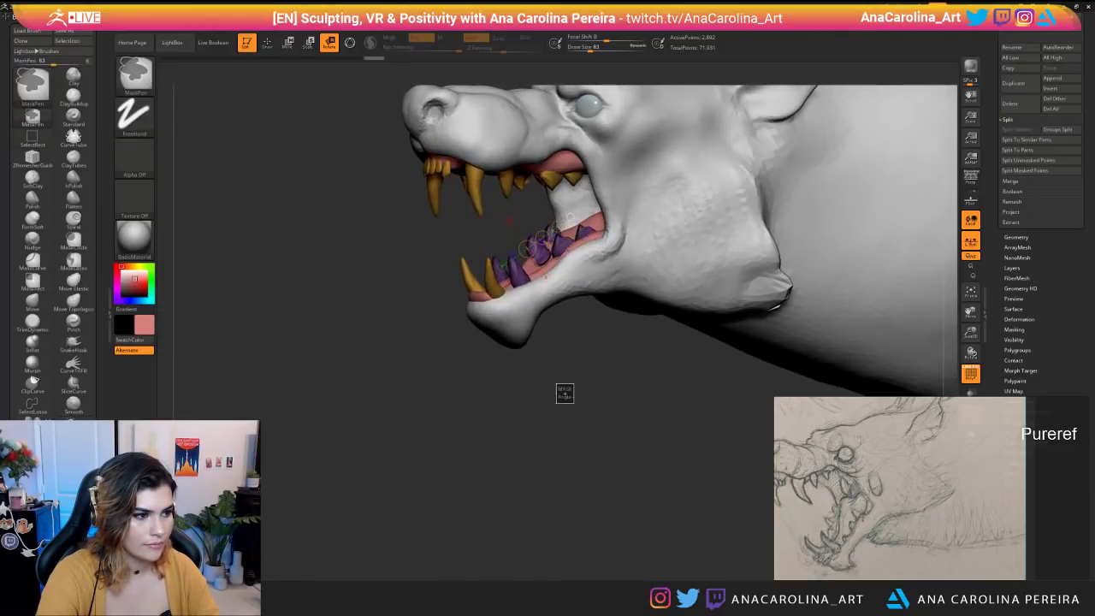
{"action": "mouse_move", "coordinate": [607, 350]}
{"action": "left_mouse_down", "text": "ctrl+shift"}
{"action": "mouse_move", "coordinate": [574, 210]}
{"action": "mouse_move", "coordinate": [525, 210]}
{"action": "left_mouse_up", "text": "ctrl+shift"}
{"action": "left_click_drag", "start_coordinate": [582, 368], "coordinate": [789, 361]}
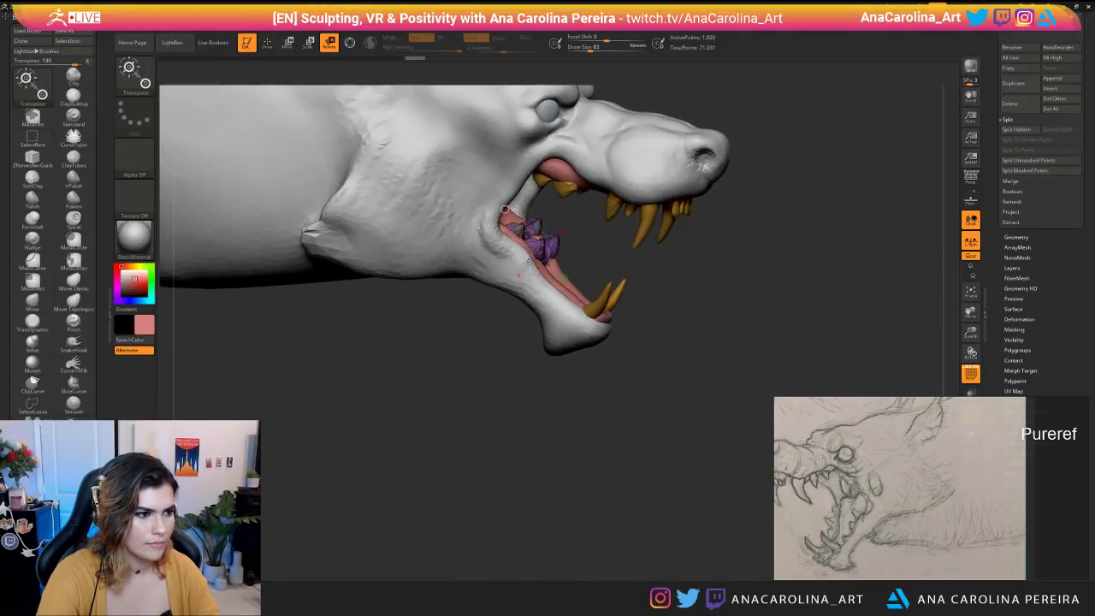
{"action": "mouse_move", "coordinate": [557, 248]}
{"action": "left_mouse_down"}
{"action": "mouse_move", "coordinate": [567, 259]}
{"action": "mouse_move", "coordinate": [578, 225]}
{"action": "left_mouse_up"}
{"action": "key", "text": "ctrl+z"}
{"action": "left_click_drag", "start_coordinate": [606, 281], "coordinate": [576, 268]}
{"action": "key", "text": "ctrl+z"}
Shift the isolated rear side teeth along the lower gums and bring the hidden front pair back into view.
{"action": "left_click_drag", "start_coordinate": [710, 368], "coordinate": [562, 368]}
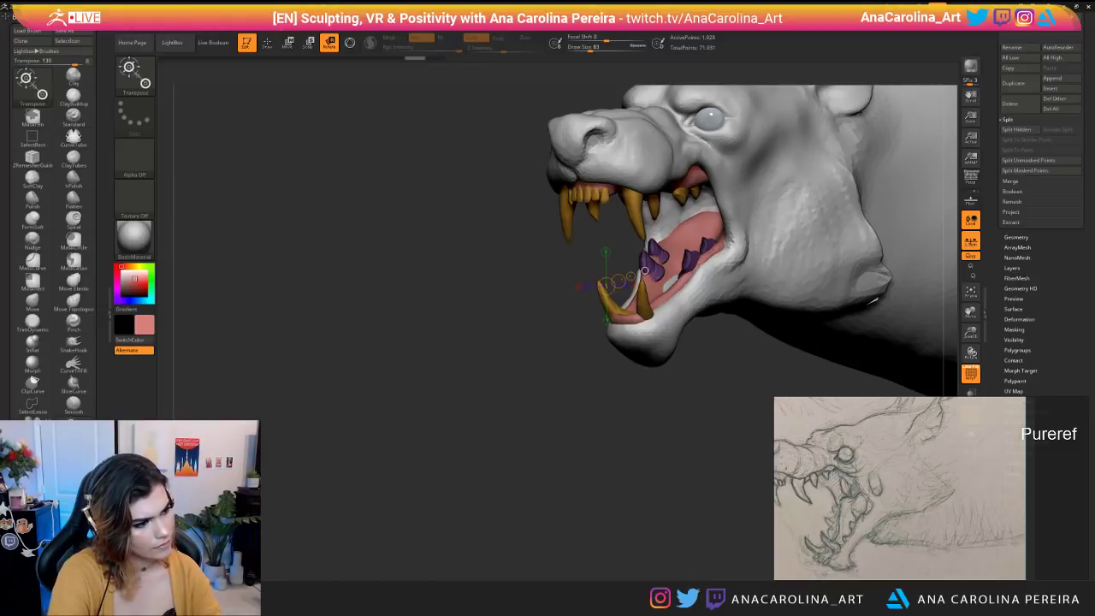
{"action": "key", "text": "shift+f"}
{"action": "left_click_drag", "start_coordinate": [562, 368], "coordinate": [438, 378], "text": "alt"}
{"action": "key", "text": "w"}
{"action": "left_click", "coordinate": [671, 231]}
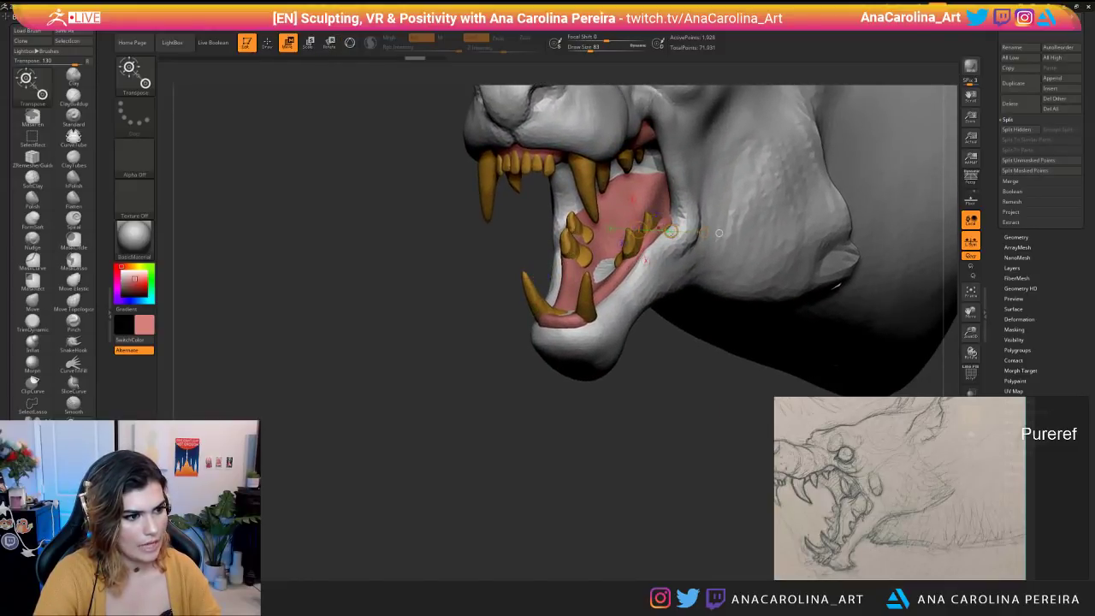
{"action": "left_click_drag", "start_coordinate": [662, 226], "coordinate": [670, 234]}
{"action": "mouse_move", "coordinate": [522, 244]}
{"action": "left_mouse_down"}
{"action": "mouse_move", "coordinate": [681, 239]}
{"action": "mouse_move", "coordinate": [641, 252]}
{"action": "mouse_move", "coordinate": [530, 243]}
{"action": "mouse_move", "coordinate": [683, 231]}
{"action": "mouse_move", "coordinate": [690, 278]}
{"action": "mouse_move", "coordinate": [654, 257]}
{"action": "mouse_move", "coordinate": [668, 280]}
{"action": "left_mouse_up"}
{"action": "mouse_move", "coordinate": [686, 385]}
{"action": "left_mouse_down", "text": "ctrl"}
{"action": "mouse_move", "coordinate": [607, 225]}
{"action": "mouse_move", "coordinate": [570, 225]}
{"action": "left_mouse_up", "text": "ctrl"}
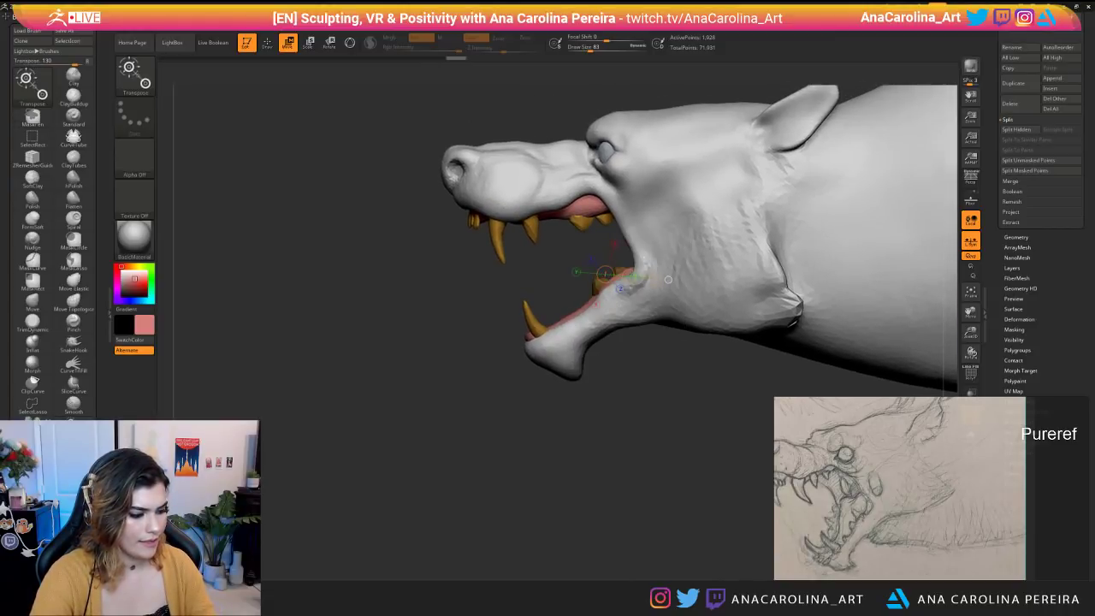
{"action": "left_click", "coordinate": [668, 279], "text": "alt"}
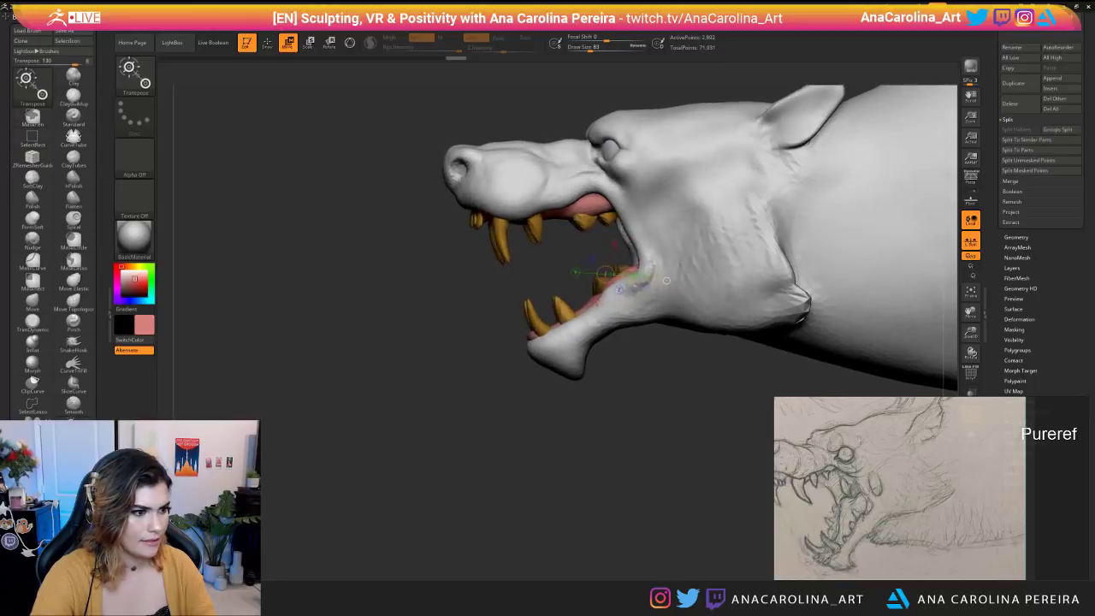
{"action": "left_click_drag", "start_coordinate": [666, 280], "coordinate": [653, 302], "text": "alt"}
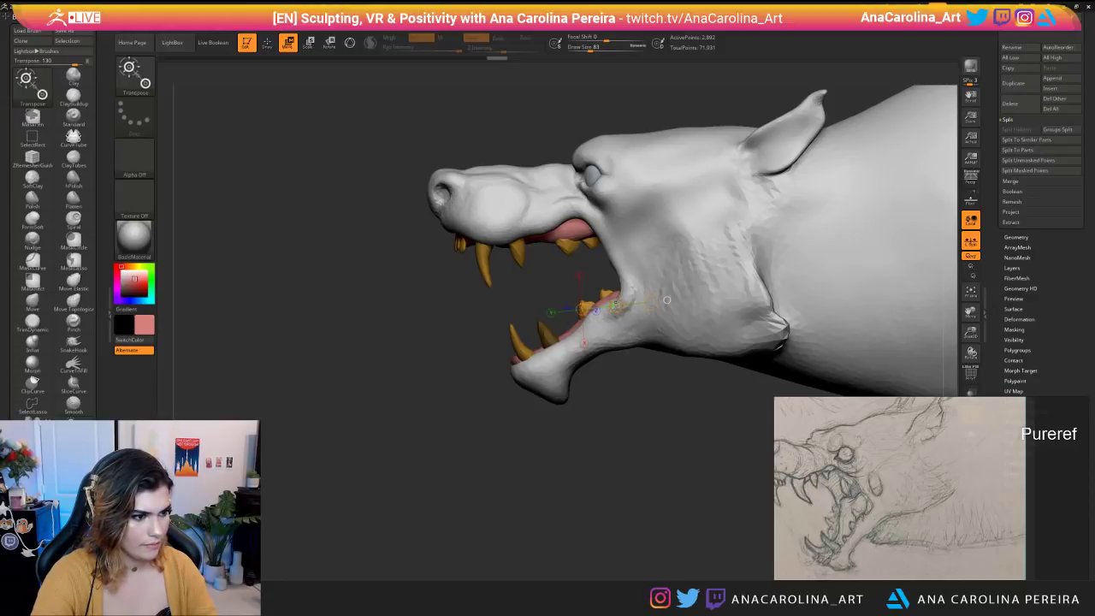
Undo the last two changes and duplicate the rear lower side teeth to add more teeth to the row.
{"action": "mouse_move", "coordinate": [666, 299]}
{"action": "right_mouse_down"}
{"action": "mouse_move", "coordinate": [650, 295]}
{"action": "mouse_move", "coordinate": [675, 301]}
{"action": "right_mouse_up"}
{"action": "key", "text": "ctrl+z"}
{"action": "key", "text": "ctrl+z"}
{"action": "right_click_drag", "start_coordinate": [675, 302], "coordinate": [627, 317]}
{"action": "left_click_drag", "start_coordinate": [640, 311], "coordinate": [572, 252]}
{"action": "key", "text": "r"}
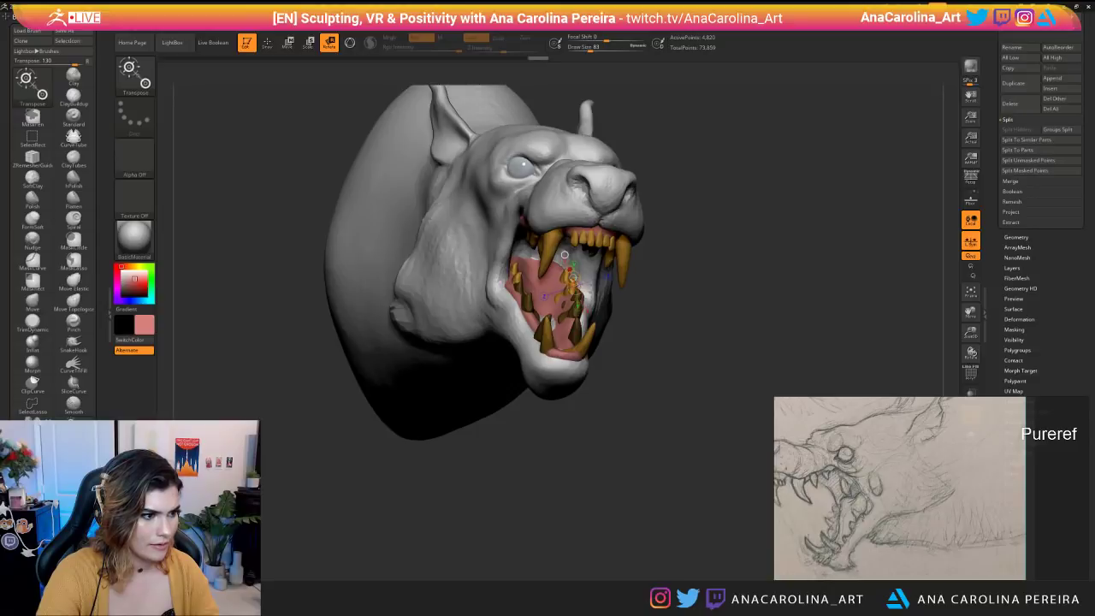
Rescale the duplicated lower teeth uniformly with the gizmo to fit them along the gums.
{"action": "right_click_drag", "start_coordinate": [701, 272], "coordinate": [603, 262]}
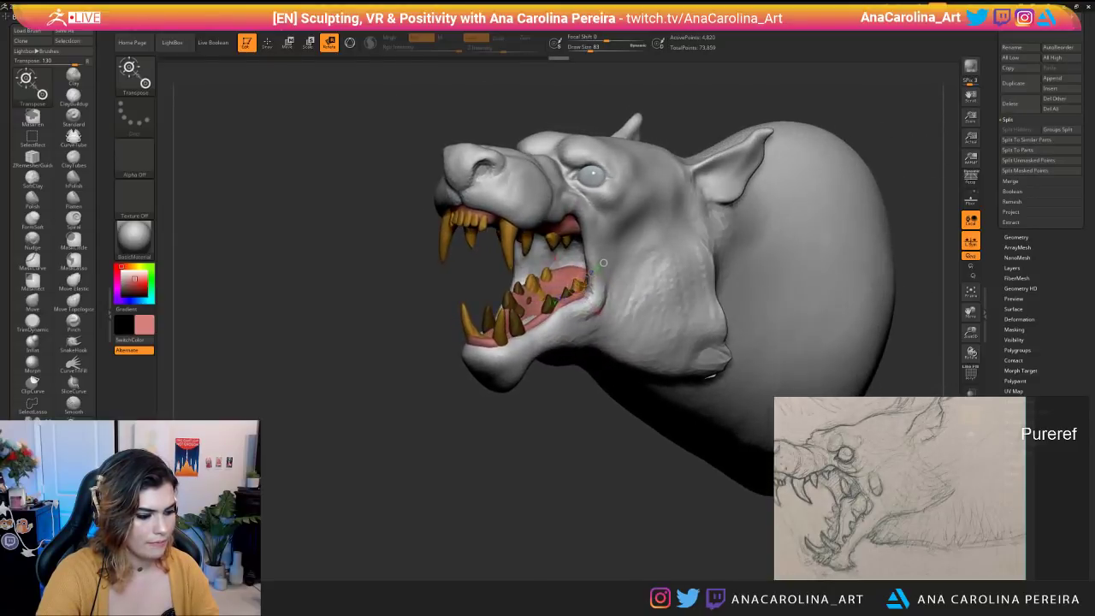
{"action": "key", "text": "y"}
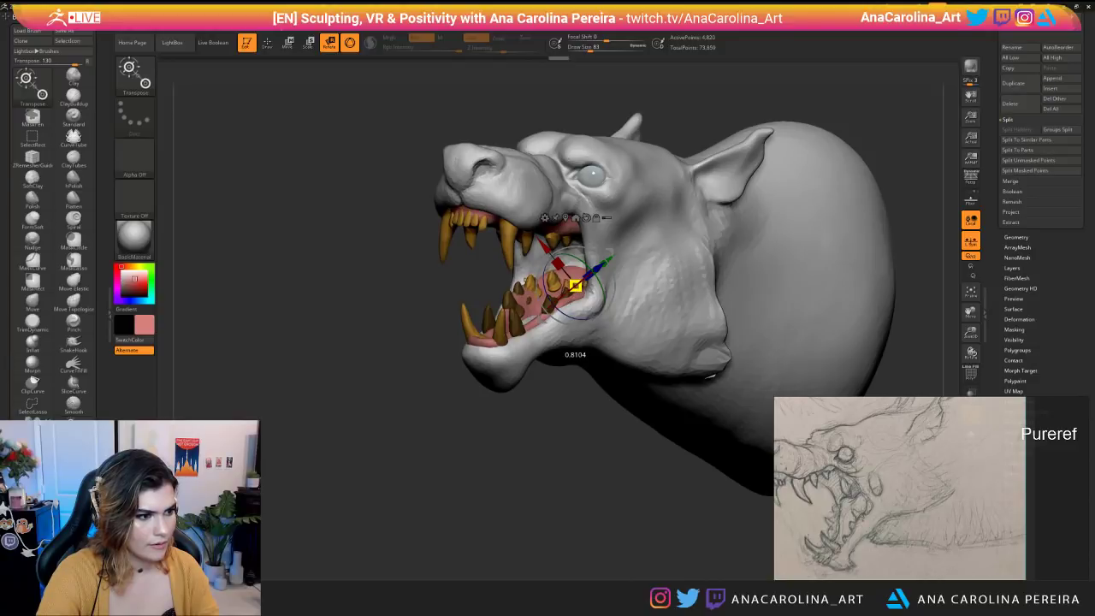
{"action": "left_click_drag", "start_coordinate": [575, 286], "coordinate": [571, 290]}
{"action": "right_click_drag", "start_coordinate": [590, 286], "coordinate": [621, 289]}
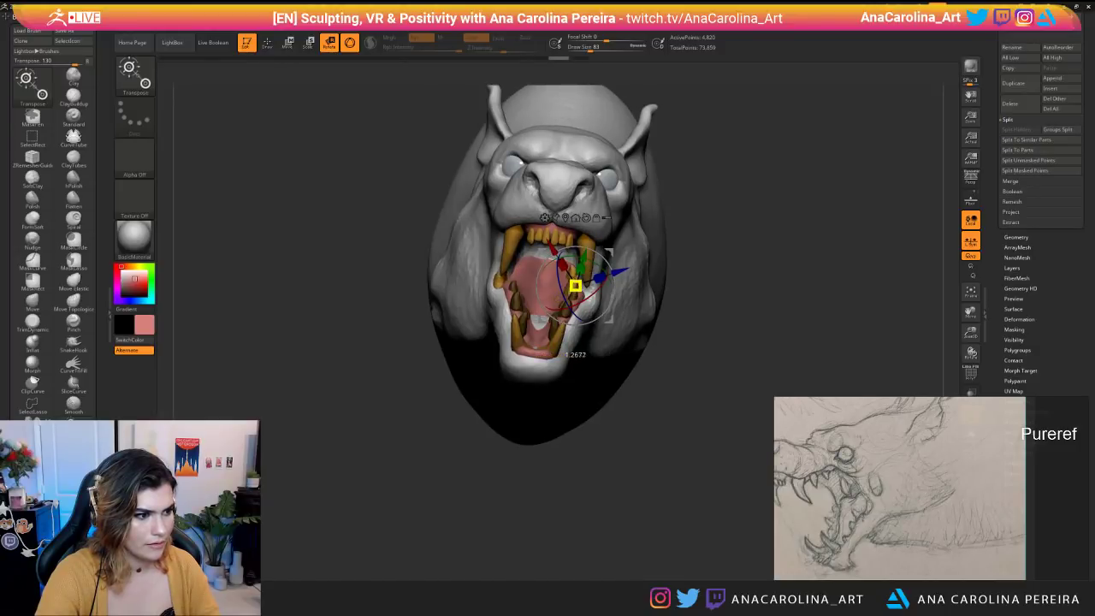
{"action": "left_click_drag", "start_coordinate": [575, 285], "coordinate": [561, 295]}
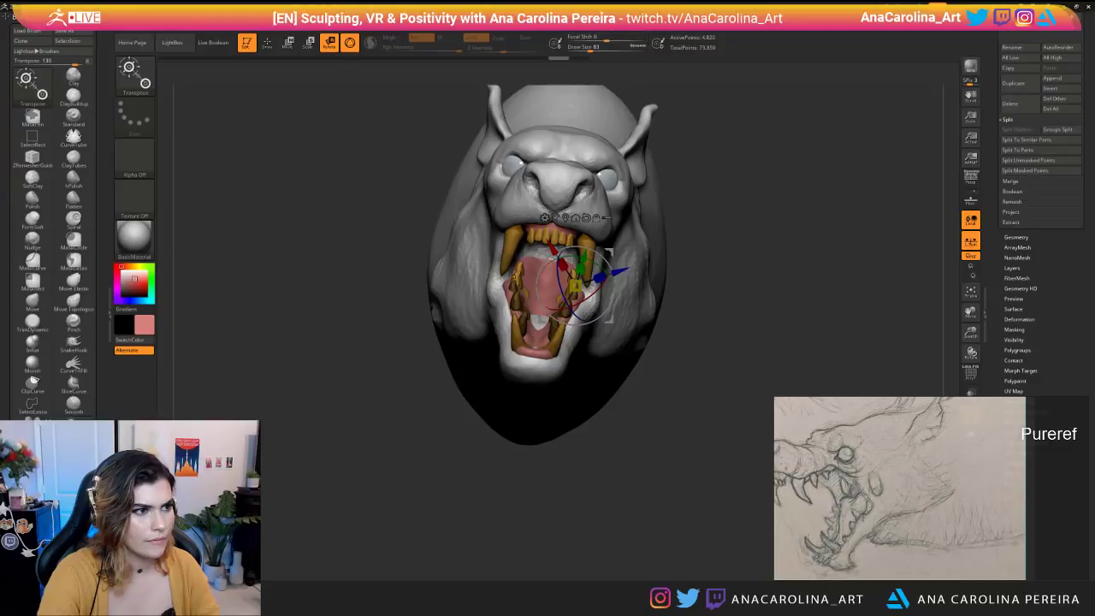
Check the symmetry options and clear the mask from the lower side teeth.
{"action": "left_click", "coordinate": [602, 17]}
{"action": "mouse_move", "coordinate": [575, 17]}
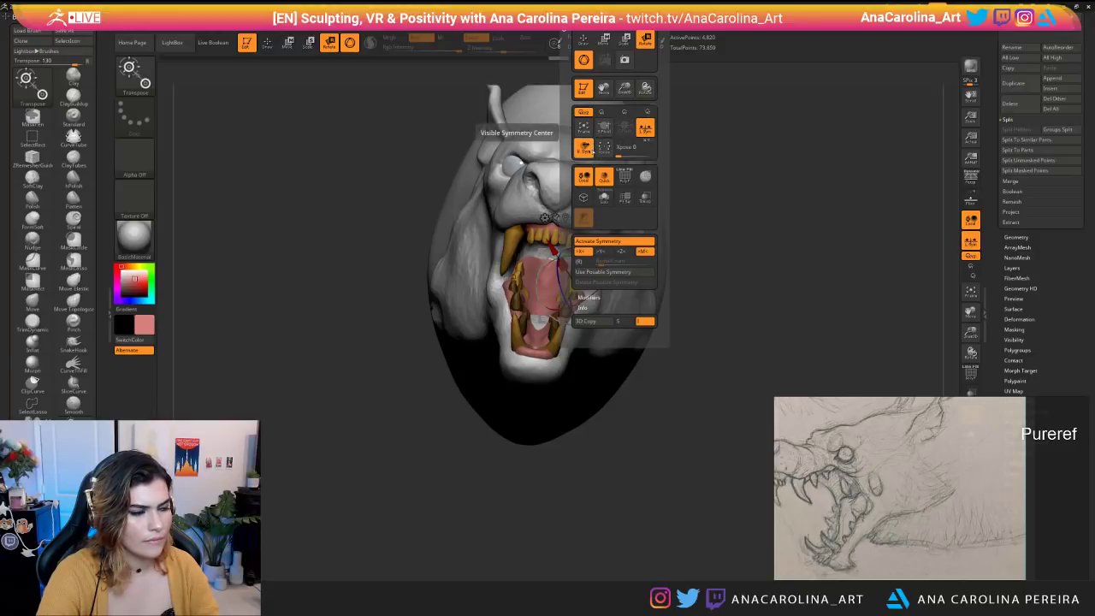
{"action": "right_click_drag", "start_coordinate": [676, 308], "coordinate": [548, 257]}
{"action": "right_click_drag", "start_coordinate": [547, 256], "coordinate": [540, 329], "text": "ctrl"}
{"action": "mouse_move", "coordinate": [632, 359]}
{"action": "right_mouse_down"}
{"action": "mouse_move", "coordinate": [551, 355]}
{"action": "mouse_move", "coordinate": [545, 314]}
{"action": "mouse_move", "coordinate": [510, 316]}
{"action": "right_mouse_up"}
{"action": "left_click_drag", "start_coordinate": [701, 406], "coordinate": [580, 279], "text": "ctrl+shift"}
{"action": "key", "text": "ctrl+z"}
{"action": "left_click_drag", "start_coordinate": [702, 440], "coordinate": [531, 263], "text": "ctrl"}
{"action": "right_click_drag", "start_coordinate": [532, 274], "coordinate": [684, 278]}
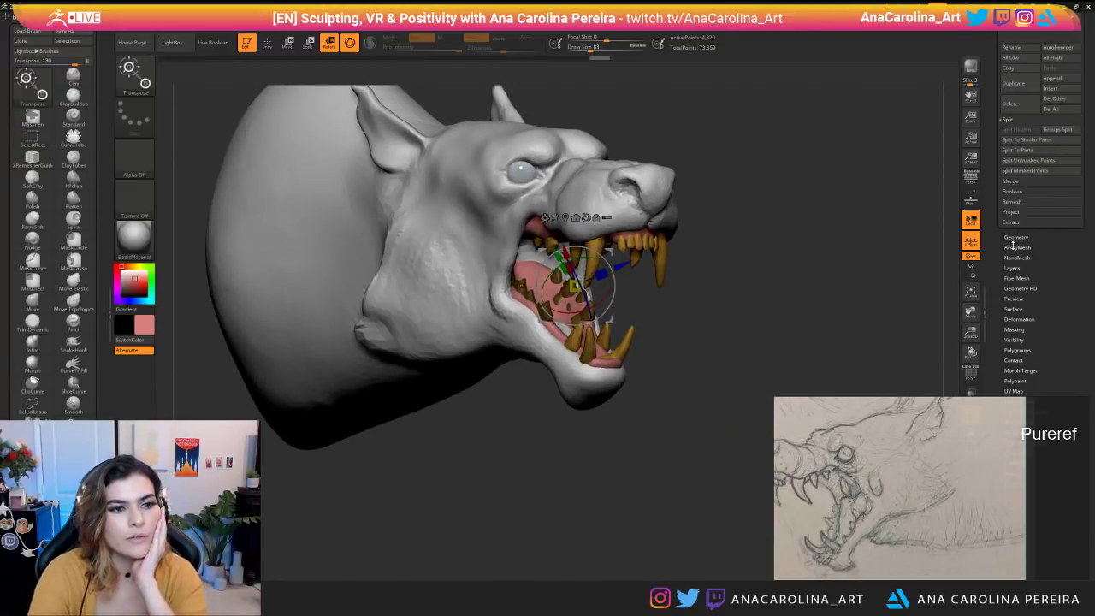
{"action": "key", "text": "ctrl"}
{"action": "mouse_move", "coordinate": [684, 280]}
{"action": "right_mouse_down"}
{"action": "mouse_move", "coordinate": [525, 285]}
{"action": "mouse_move", "coordinate": [536, 286]}
{"action": "right_mouse_up"}
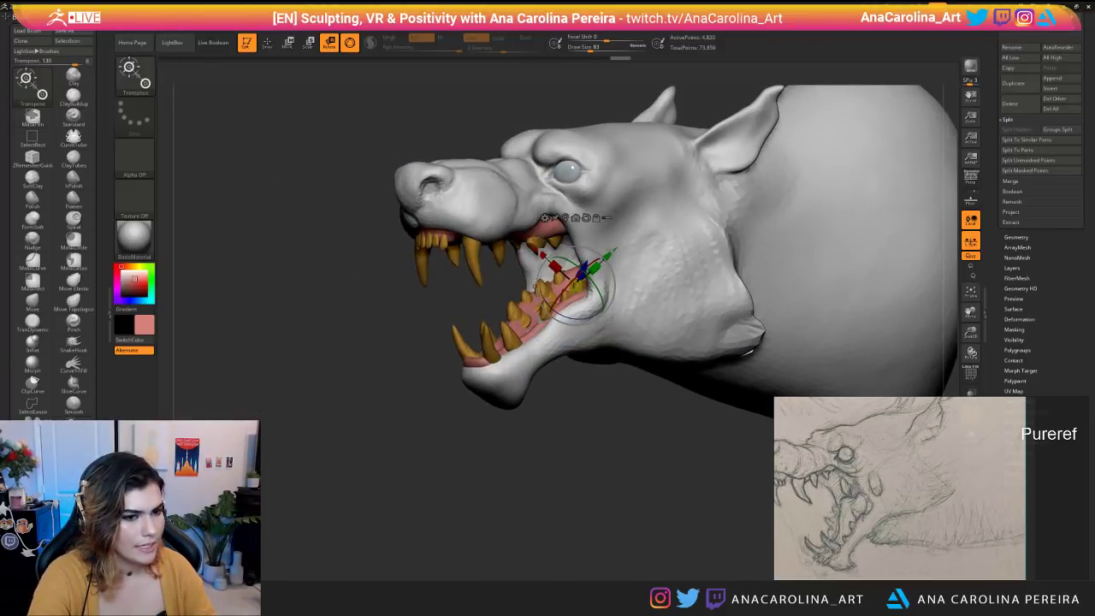
Show the polygroups on the lower side teeth and switch to the Move brush.
{"action": "left_click", "coordinate": [971, 374]}
{"action": "right_click_drag", "start_coordinate": [616, 296], "coordinate": [746, 319]}
{"action": "left_click", "coordinate": [595, 361], "text": "ctrl"}
{"action": "right_click_drag", "start_coordinate": [596, 398], "coordinate": [607, 360]}
{"action": "key", "text": "b"}
{"action": "key", "text": "m"}
{"action": "key", "text": "v"}
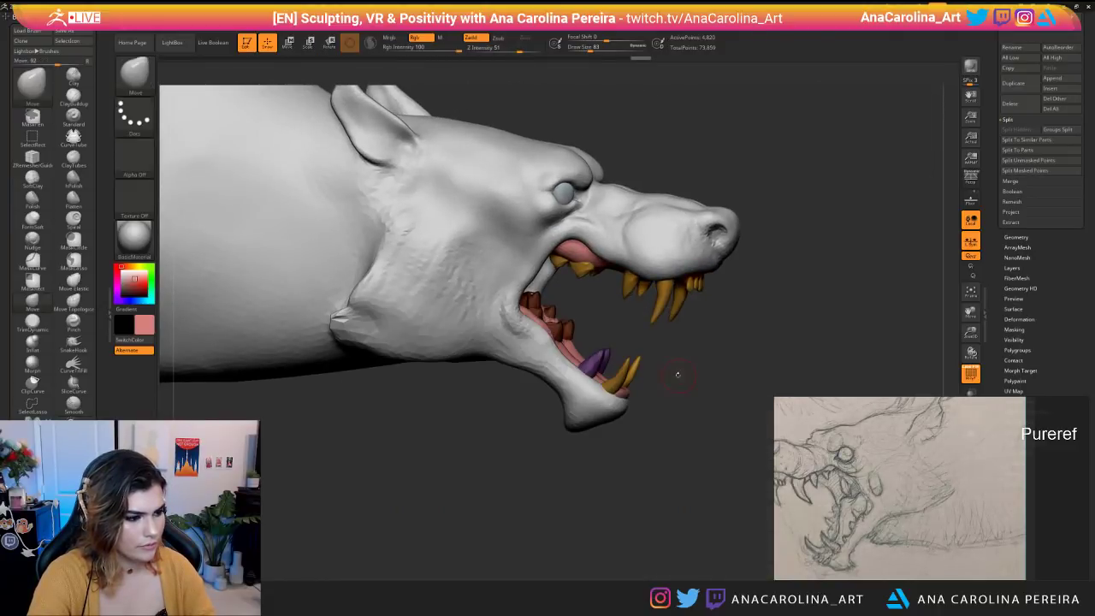
Split the foremost purple pair of lower side teeth into its own subtool and delete it.
{"action": "left_click", "coordinate": [604, 359], "text": "ctrl+shift"}
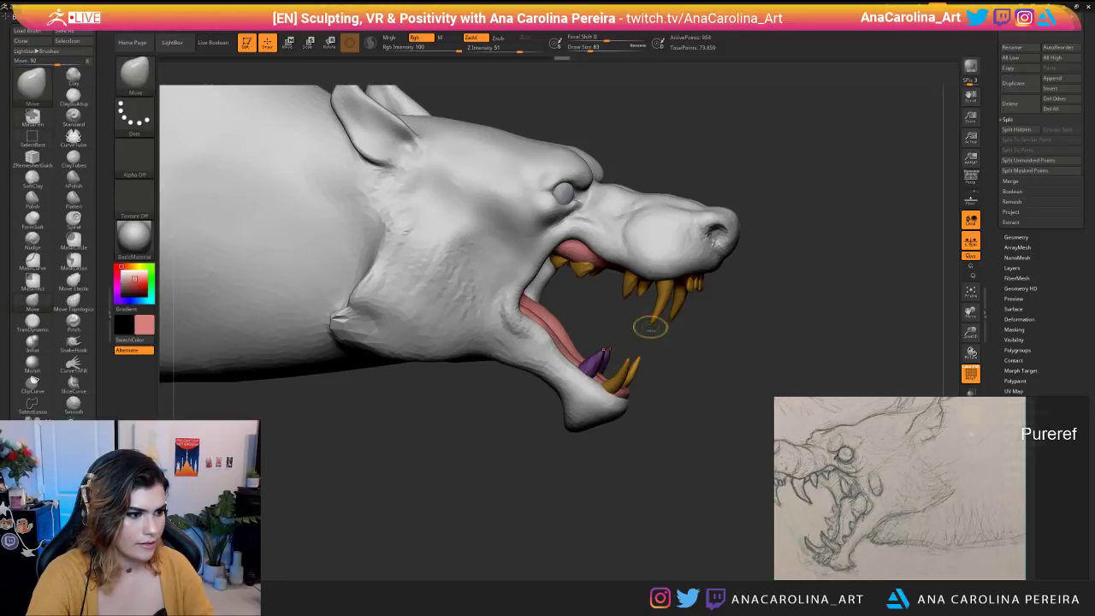
{"action": "left_click", "coordinate": [673, 379], "text": "ctrl"}
{"action": "left_click", "coordinate": [711, 449], "text": "ctrl+shift"}
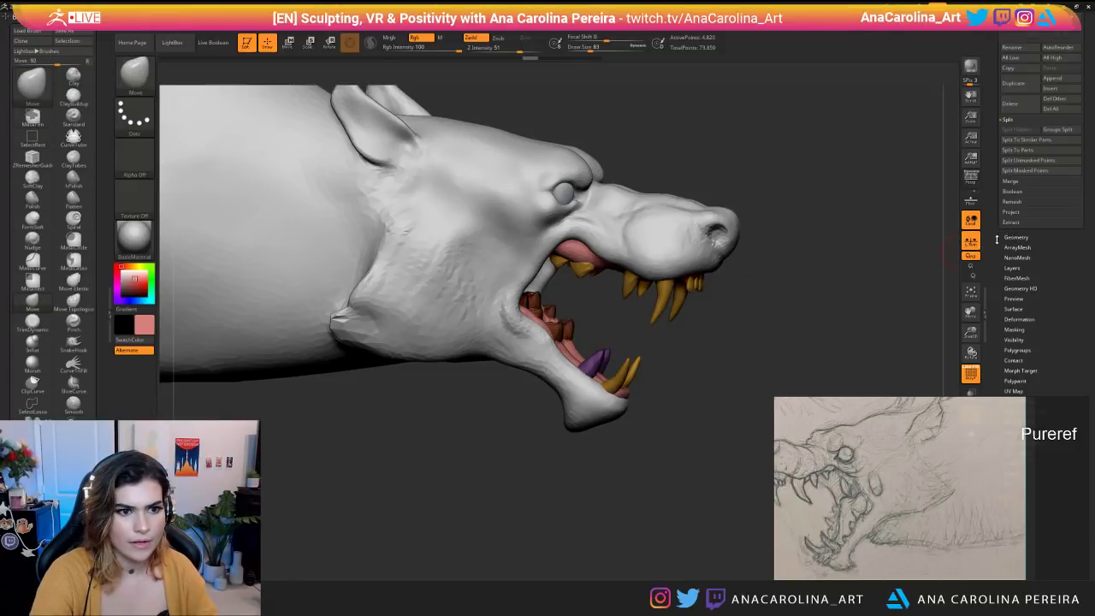
{"action": "left_click_drag", "start_coordinate": [996, 234], "coordinate": [997, 283]}
{"action": "left_click", "coordinate": [1029, 223]}
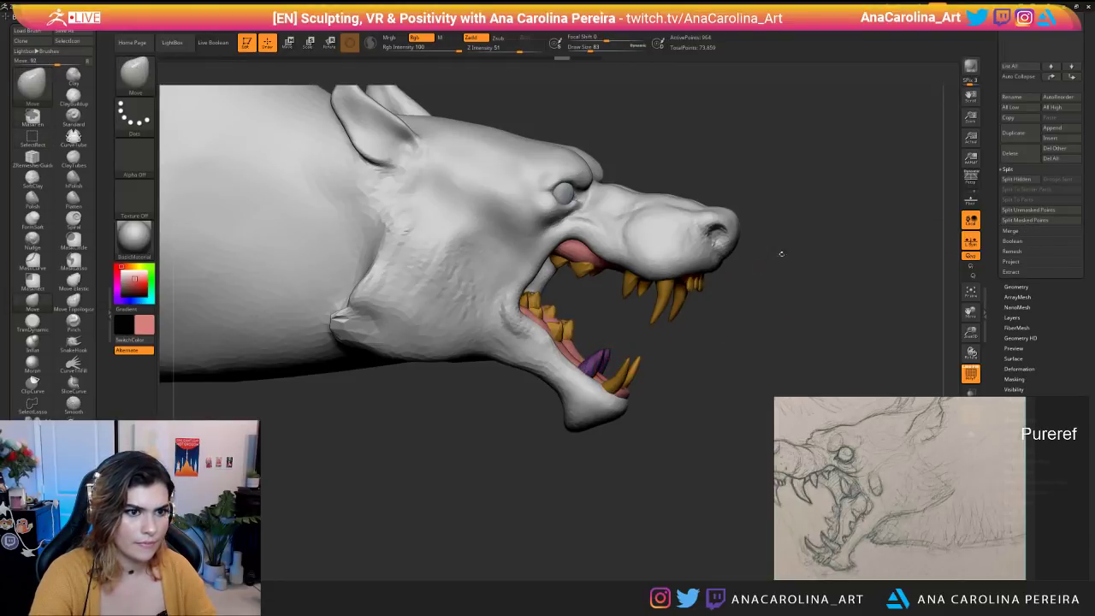
{"action": "mouse_move", "coordinate": [997, 171]}
{"action": "left_mouse_down"}
{"action": "mouse_move", "coordinate": [995, 197]}
{"action": "mouse_move", "coordinate": [997, 177]}
{"action": "left_mouse_up"}
{"action": "left_click", "coordinate": [1009, 184]}
{"action": "left_click", "coordinate": [940, 203]}
{"action": "left_click_drag", "start_coordinate": [937, 230], "coordinate": [881, 257]}
{"action": "left_click_drag", "start_coordinate": [753, 257], "coordinate": [919, 263]}
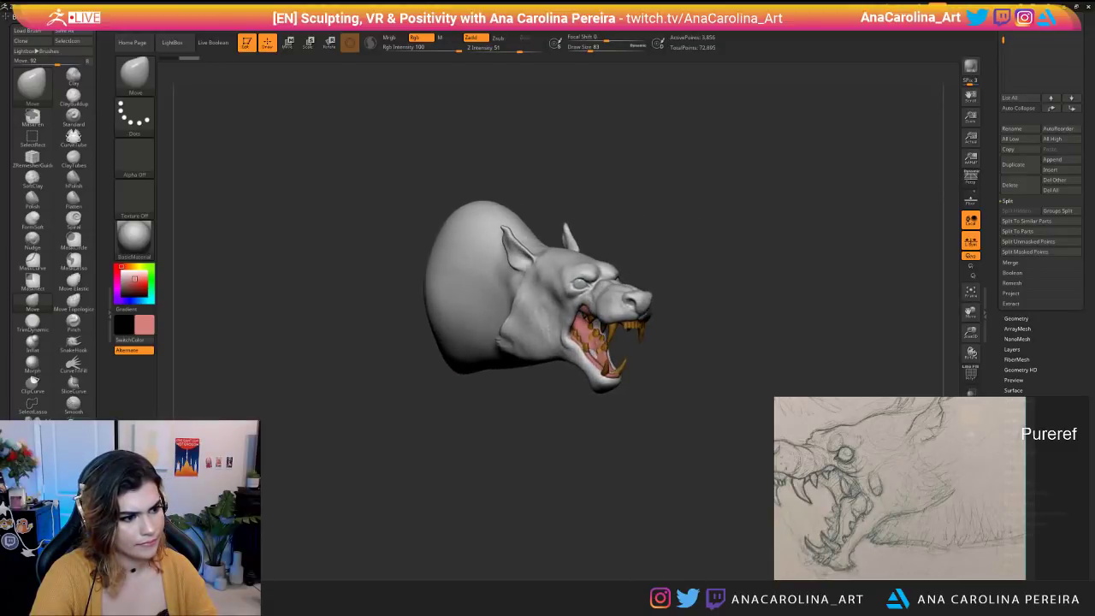
Select the pink lower gums and pull their floor with the SnakeHook brush to cover the gap between the lower teeth.
{"action": "mouse_move", "coordinate": [724, 459]}
{"action": "left_mouse_down"}
{"action": "mouse_move", "coordinate": [684, 448]}
{"action": "mouse_move", "coordinate": [711, 505]}
{"action": "mouse_move", "coordinate": [587, 425]}
{"action": "mouse_move", "coordinate": [648, 420]}
{"action": "mouse_move", "coordinate": [615, 342]}
{"action": "left_mouse_up"}
{"action": "key", "text": "b"}
{"action": "key", "text": "s"}
{"action": "key", "text": "h"}
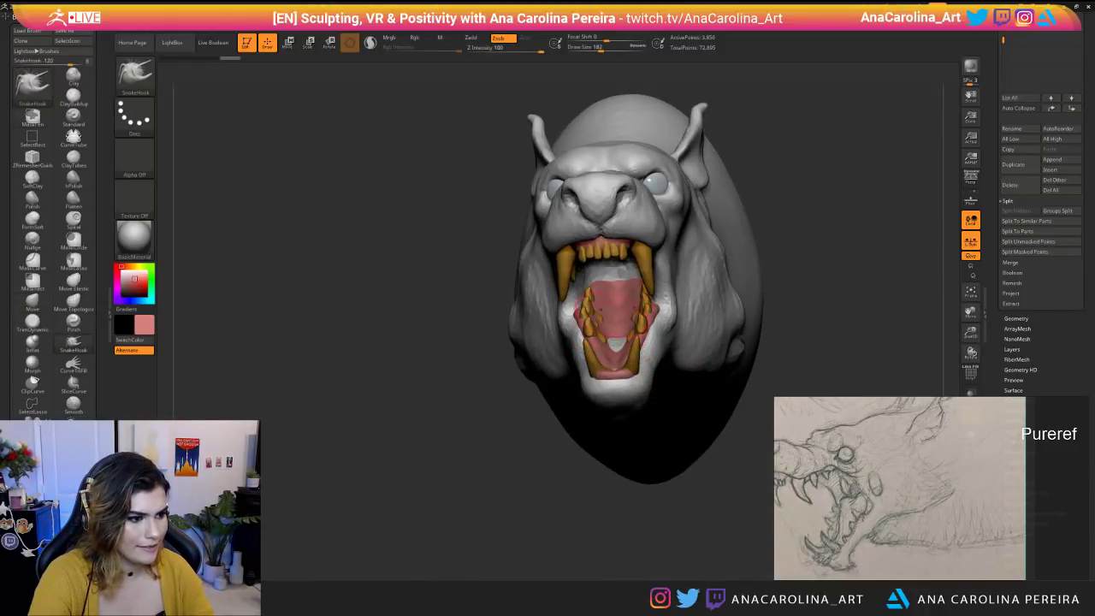
{"action": "left_click", "coordinate": [617, 326], "text": "alt"}
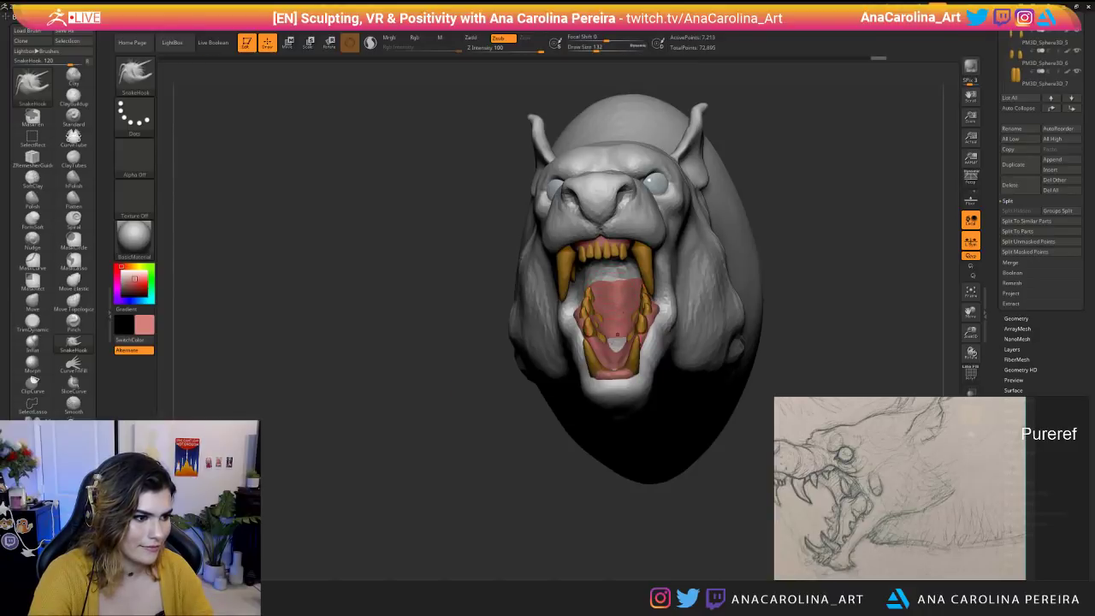
{"action": "right_click_drag", "start_coordinate": [614, 328], "coordinate": [601, 343]}
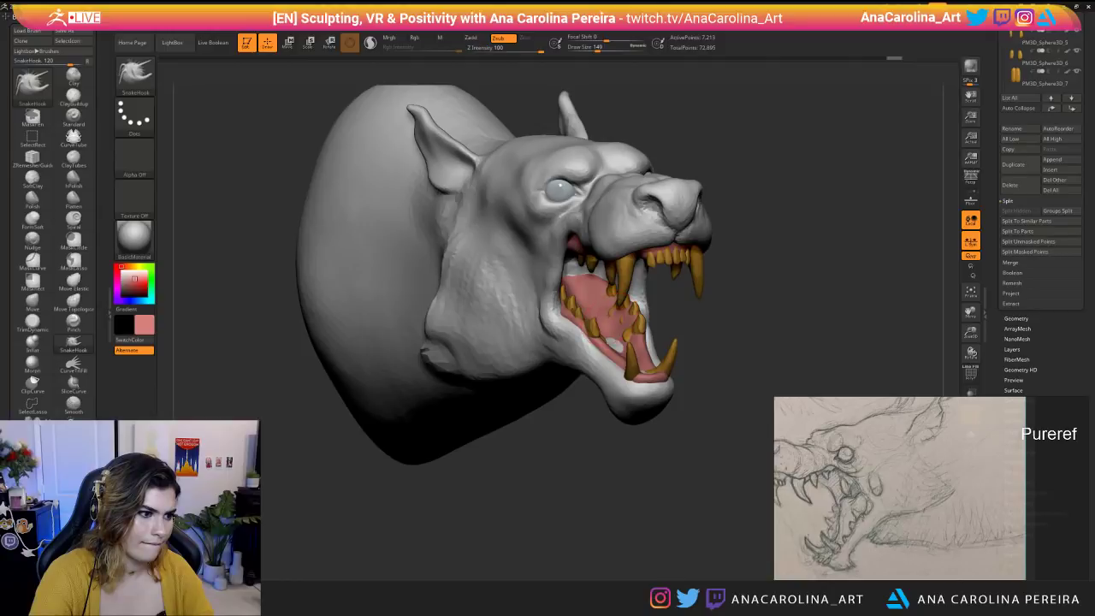
{"action": "mouse_move", "coordinate": [609, 318]}
{"action": "right_mouse_down"}
{"action": "mouse_move", "coordinate": [575, 338]}
{"action": "mouse_move", "coordinate": [520, 344]}
{"action": "mouse_move", "coordinate": [539, 349]}
{"action": "mouse_move", "coordinate": [556, 376]}
{"action": "mouse_move", "coordinate": [589, 361]}
{"action": "right_mouse_up"}
{"action": "mouse_move", "coordinate": [612, 444]}
{"action": "left_mouse_down"}
{"action": "mouse_move", "coordinate": [727, 427]}
{"action": "mouse_move", "coordinate": [744, 463]}
{"action": "left_mouse_up"}
{"action": "left_click_drag", "start_coordinate": [589, 330], "coordinate": [591, 320], "text": "shift"}
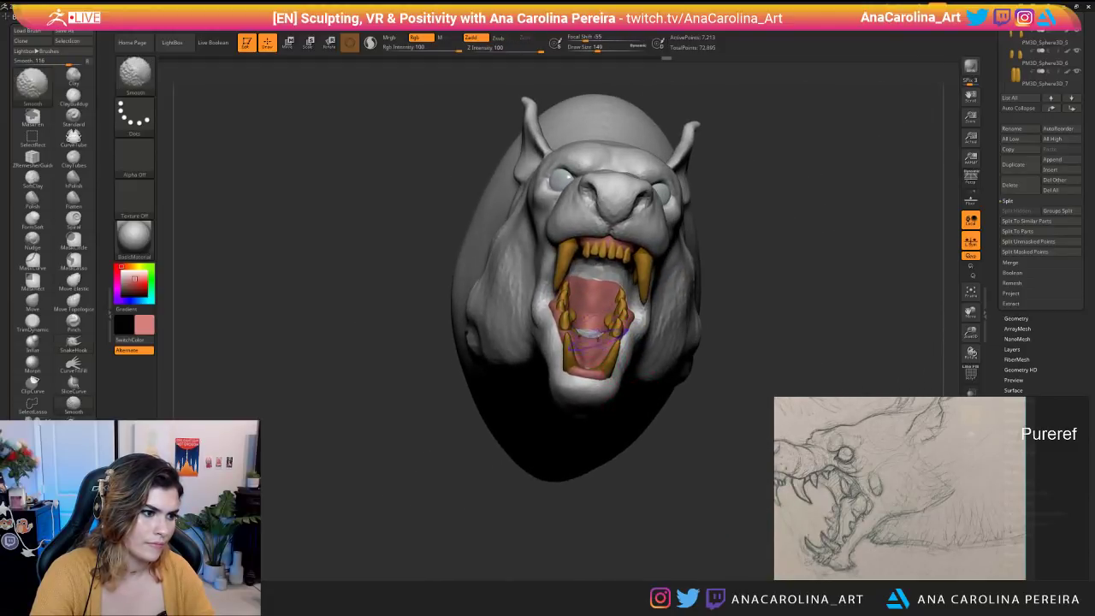
{"action": "key", "text": "ctrl+z"}
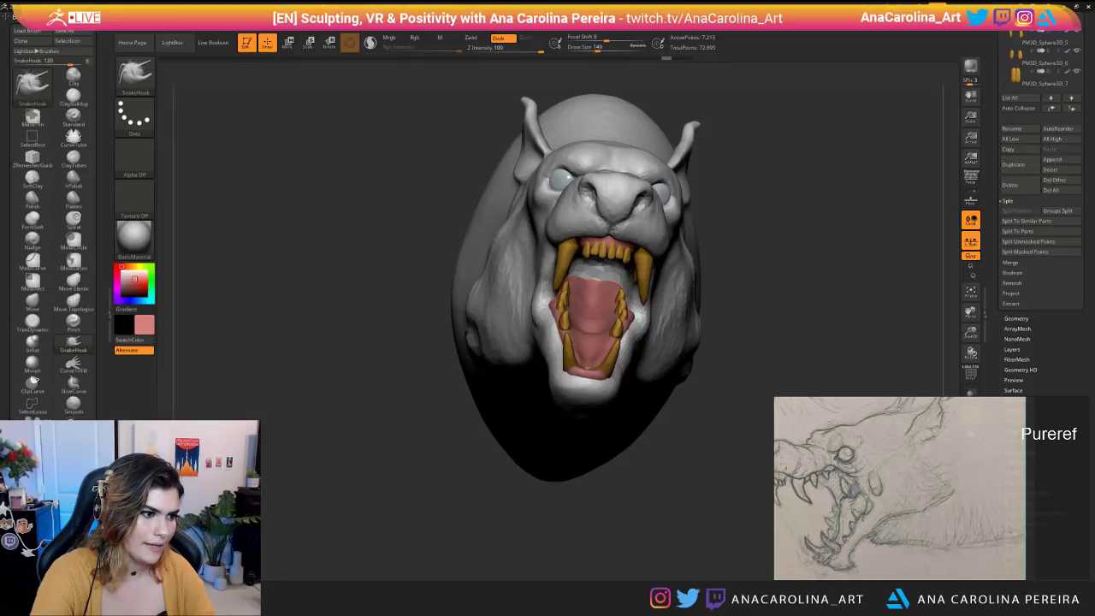
Reduce the brush size and pull the lower gum's edge beside the side teeth with the SnakeHook brush.
{"action": "left_click_drag", "start_coordinate": [782, 389], "coordinate": [696, 394]}
{"action": "mouse_move", "coordinate": [530, 462]}
{"action": "left_mouse_down"}
{"action": "mouse_move", "coordinate": [696, 474]}
{"action": "mouse_move", "coordinate": [569, 458]}
{"action": "left_mouse_up"}
{"action": "key", "text": "space"}
{"action": "key", "text": "space"}
{"action": "left_click_drag", "start_coordinate": [627, 377], "coordinate": [586, 363]}
{"action": "left_click_drag", "start_coordinate": [557, 318], "coordinate": [556, 325]}
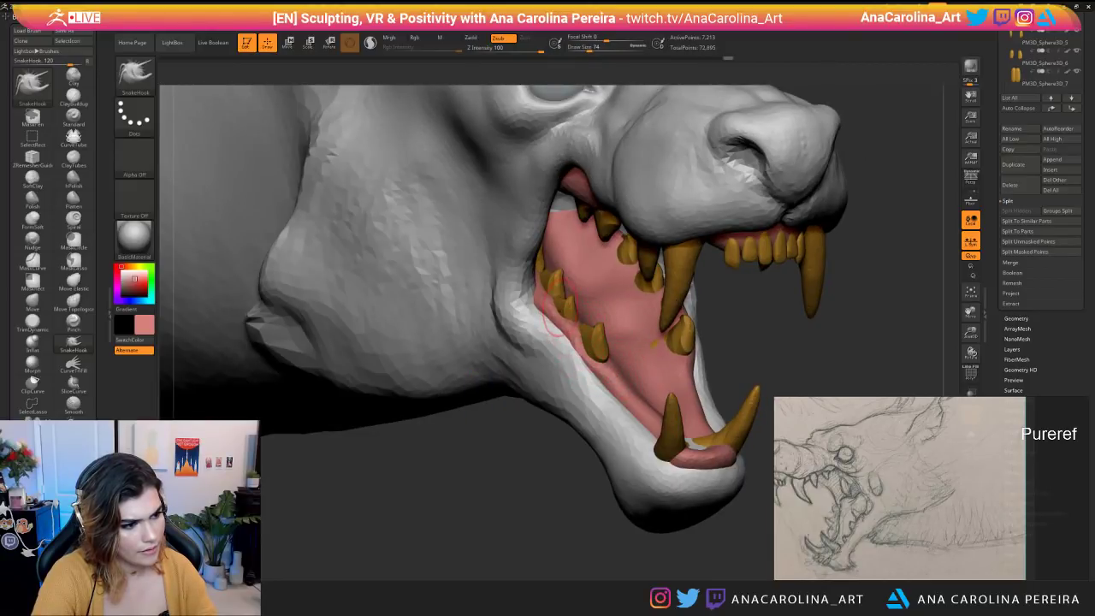
{"action": "left_click_drag", "start_coordinate": [530, 461], "coordinate": [589, 343]}
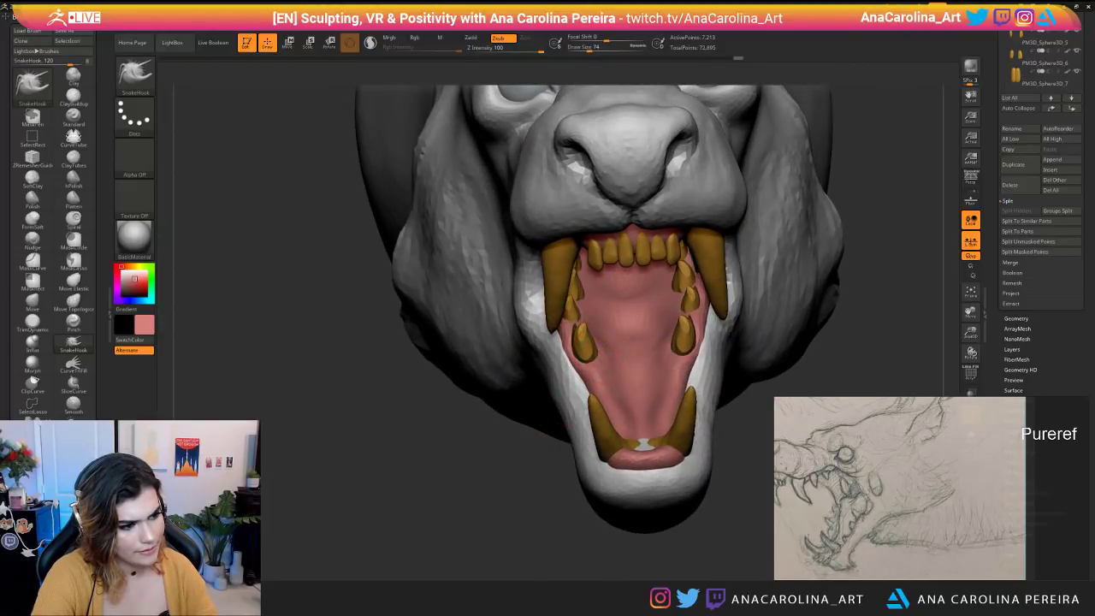
Pull the lower gum's edge slightly outward at the rear side teeth with the SnakeHook brush and check the head from both sides.
{"action": "left_click_drag", "start_coordinate": [587, 299], "coordinate": [580, 301]}
{"action": "left_click_drag", "start_coordinate": [513, 460], "coordinate": [453, 445]}
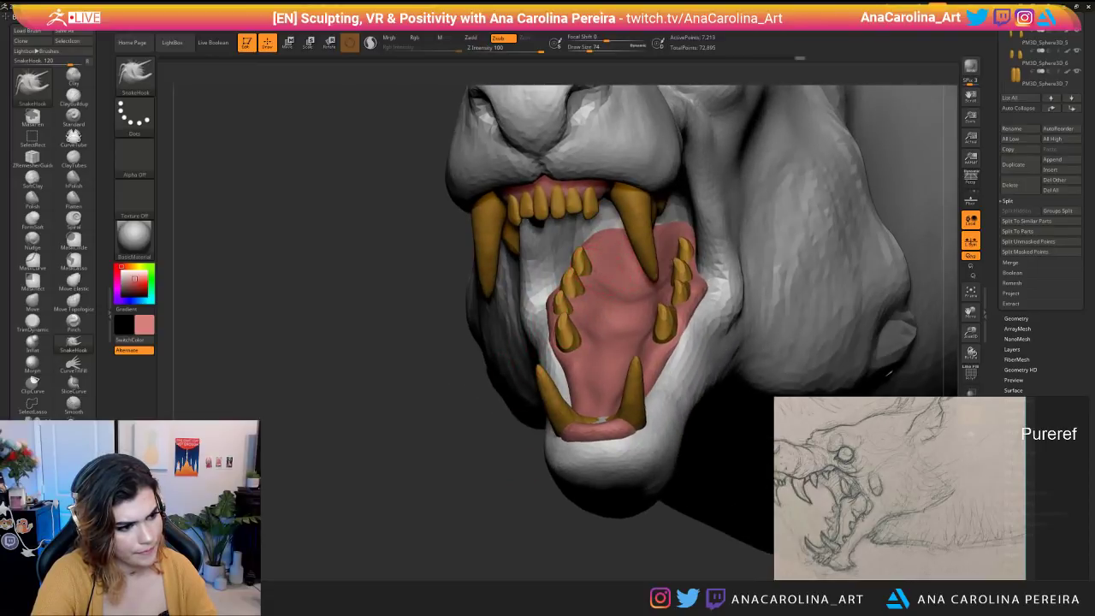
{"action": "mouse_move", "coordinate": [449, 389]}
{"action": "left_mouse_down"}
{"action": "mouse_move", "coordinate": [718, 410]}
{"action": "mouse_move", "coordinate": [710, 282]}
{"action": "mouse_move", "coordinate": [577, 300]}
{"action": "left_mouse_up"}
{"action": "left_click_drag", "start_coordinate": [616, 486], "coordinate": [599, 560]}
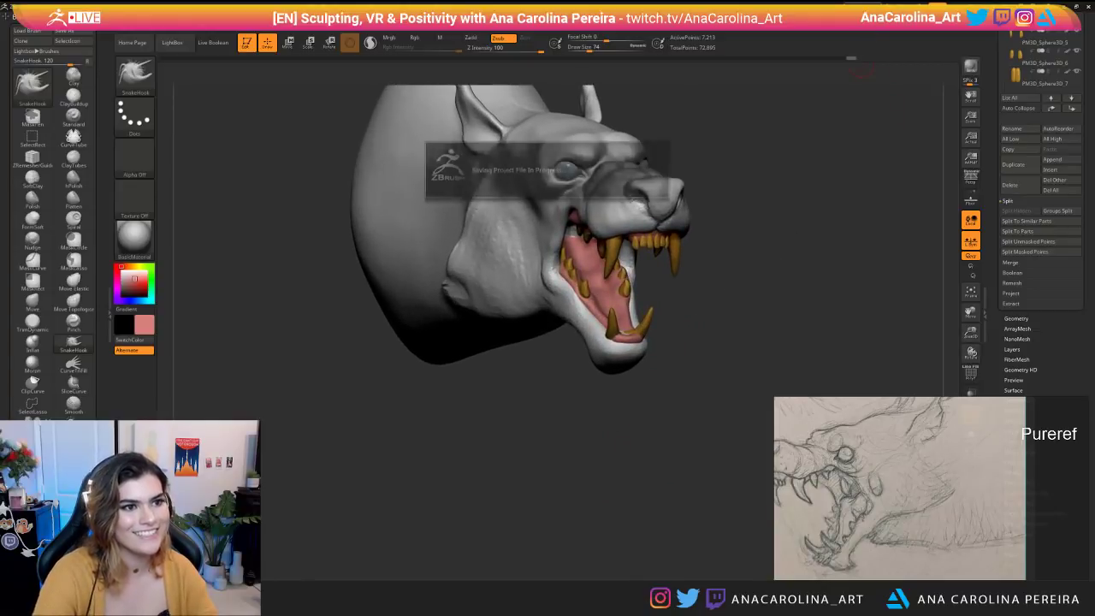
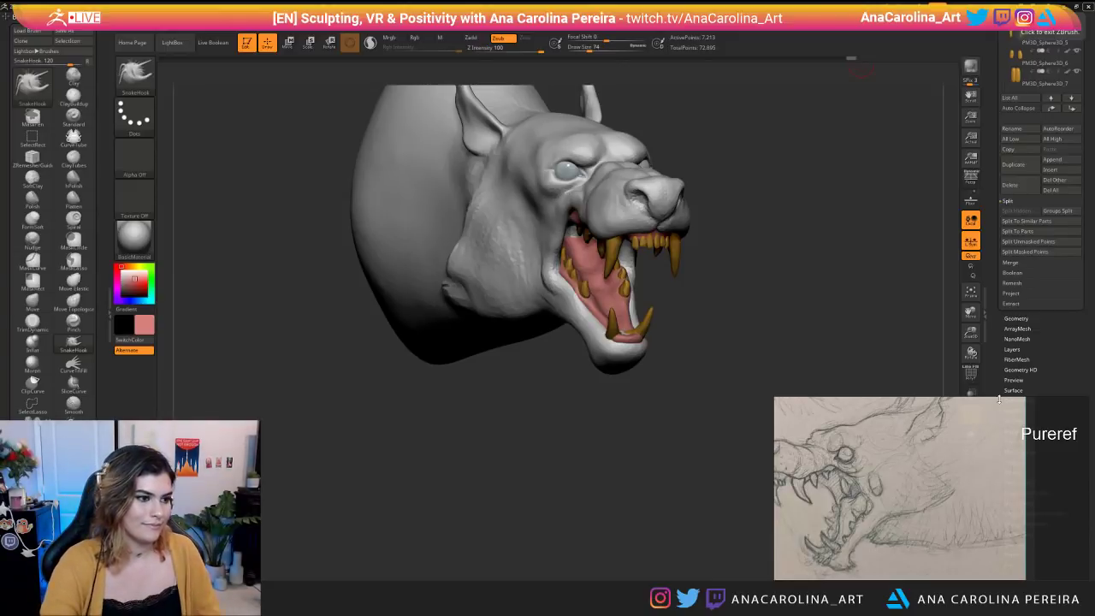
{"action": "mouse_move", "coordinate": [642, 458]}
{"action": "left_mouse_down"}
{"action": "mouse_move", "coordinate": [454, 504]}
{"action": "mouse_move", "coordinate": [471, 489]}
{"action": "left_mouse_up"}
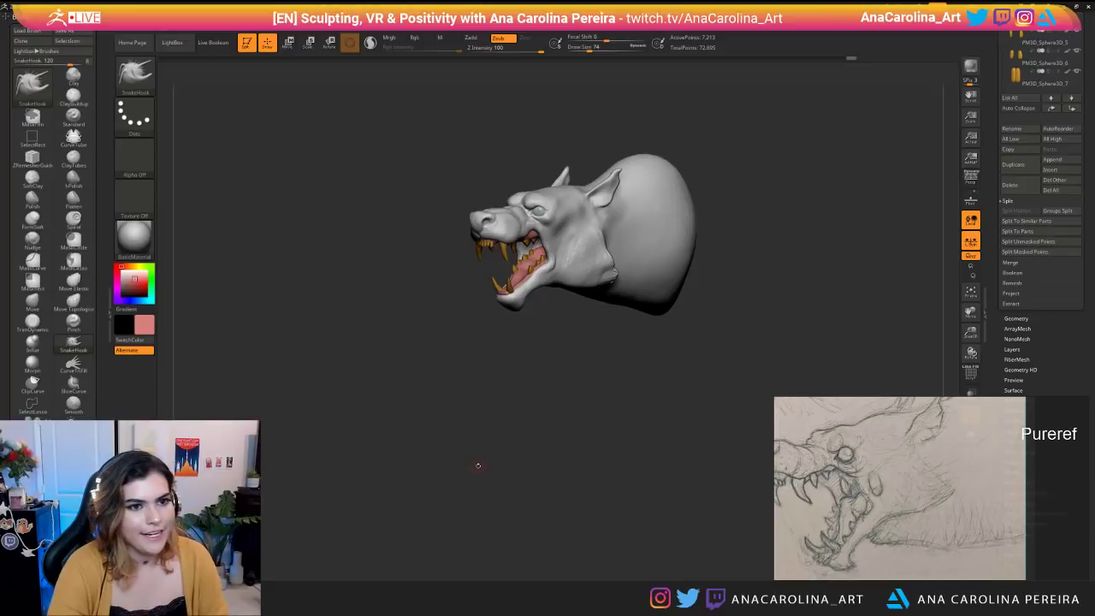
Merge the three separate pairs of upper front teeth into a single subtool with MergeDown.
{"action": "left_click_drag", "start_coordinate": [995, 195], "coordinate": [992, 241]}
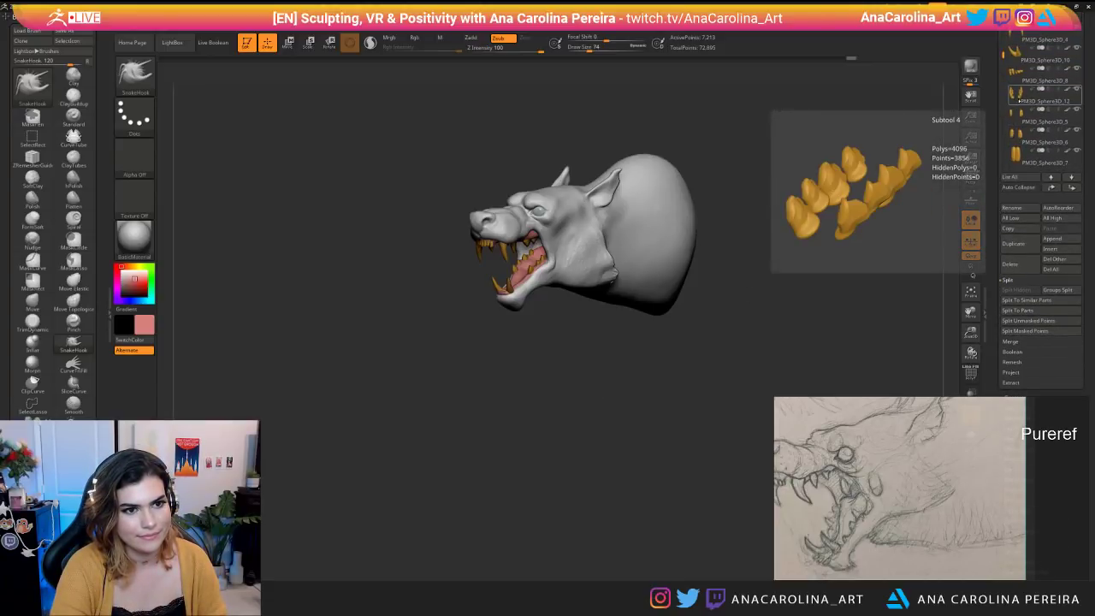
{"action": "left_click", "coordinate": [1015, 121]}
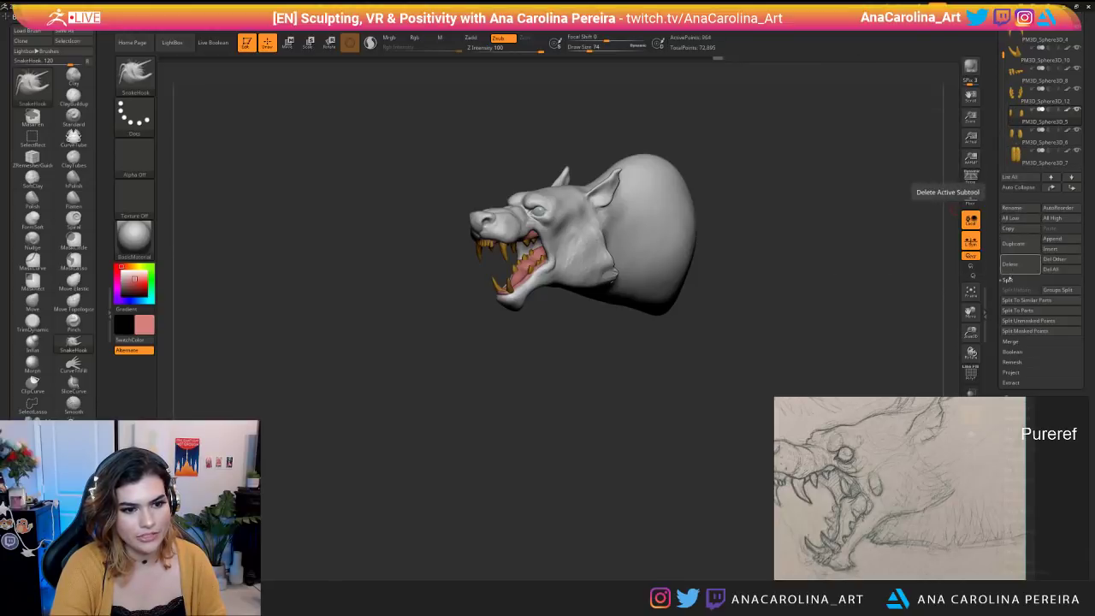
{"action": "left_click", "coordinate": [1018, 342]}
{"action": "left_click", "coordinate": [1017, 301]}
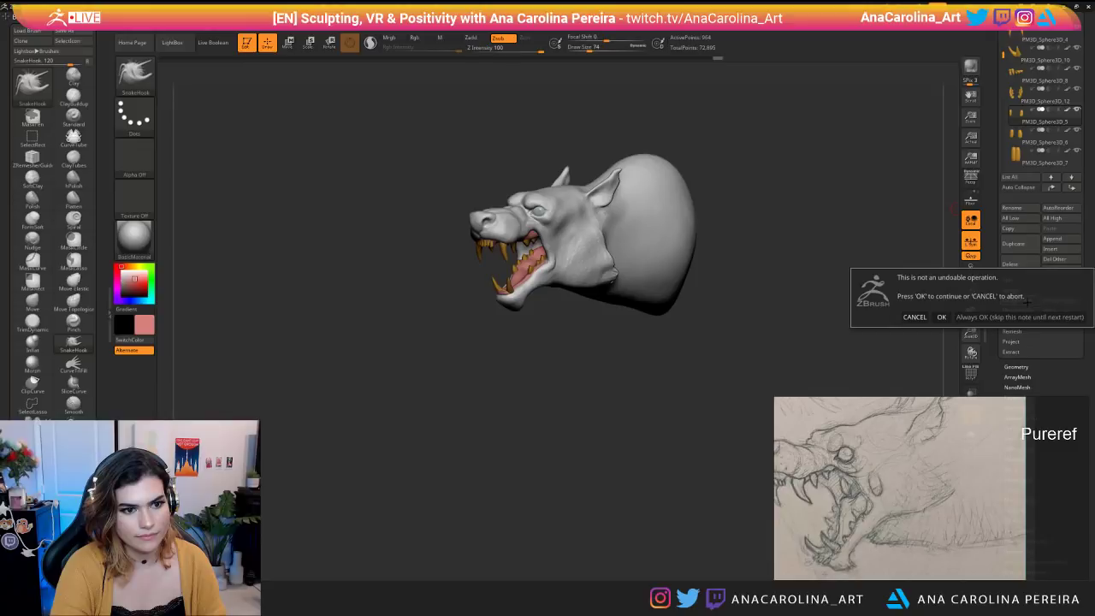
{"action": "left_click", "coordinate": [946, 318]}
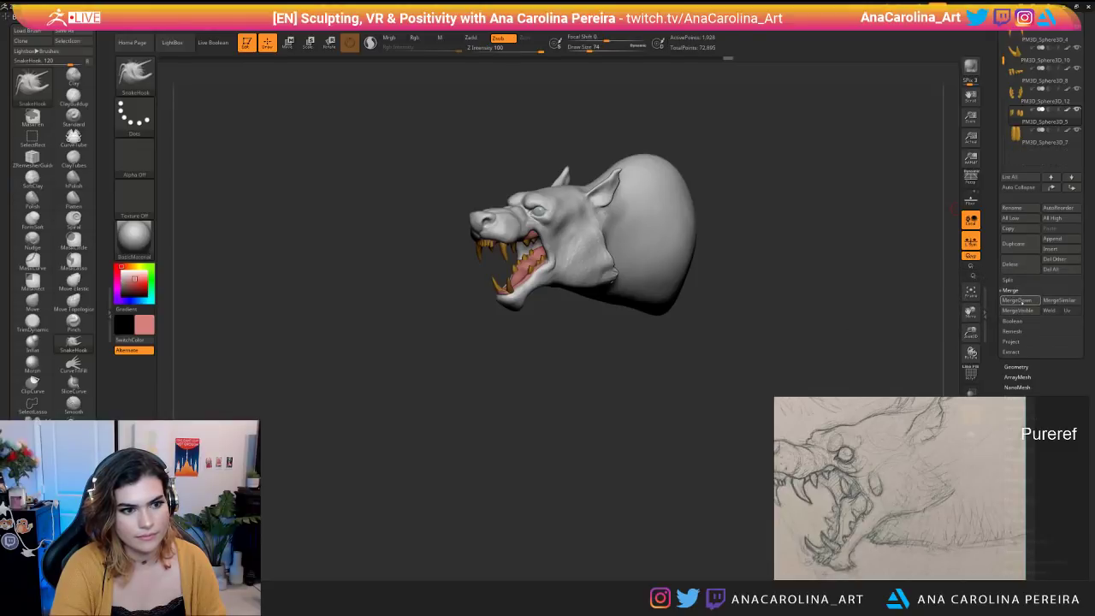
{"action": "left_click", "coordinate": [1020, 301]}
{"action": "left_click", "coordinate": [942, 318]}
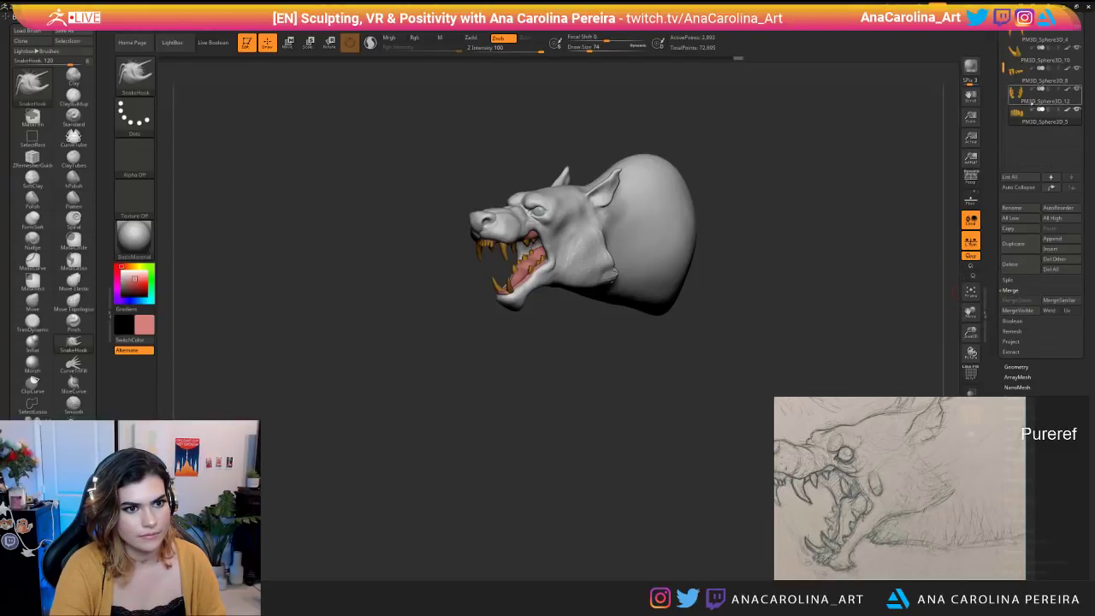
Mirror the lower side teeth across the Y axis and append the copy as a new subtool.
{"action": "left_click", "coordinate": [1017, 93]}
{"action": "left_click_drag", "start_coordinate": [954, 292], "coordinate": [728, 337]}
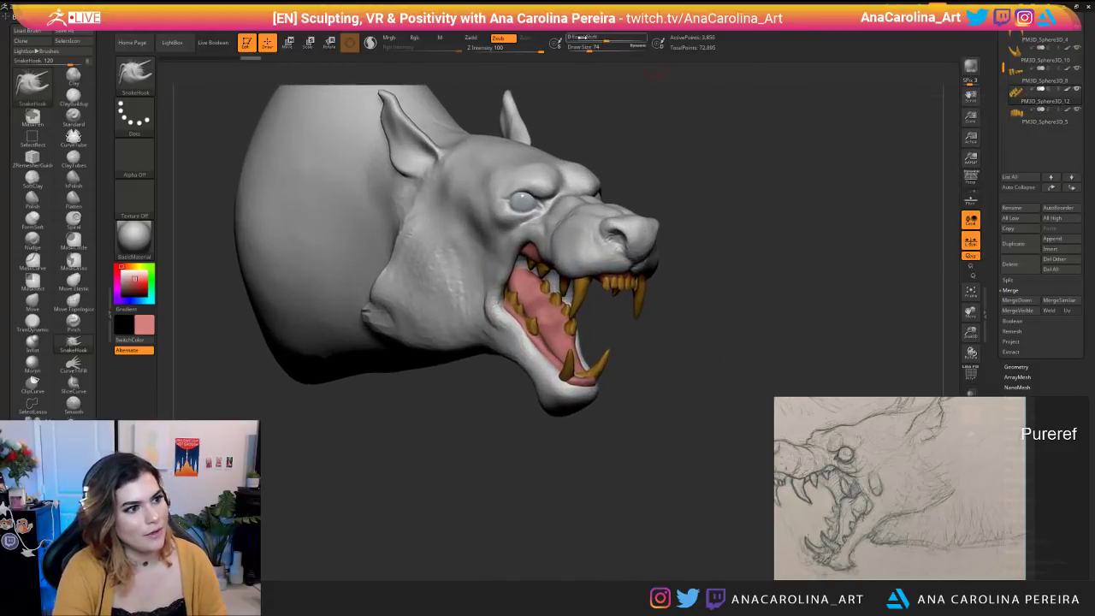
{"action": "key", "text": "p"}
{"action": "left_click", "coordinate": [655, 196]}
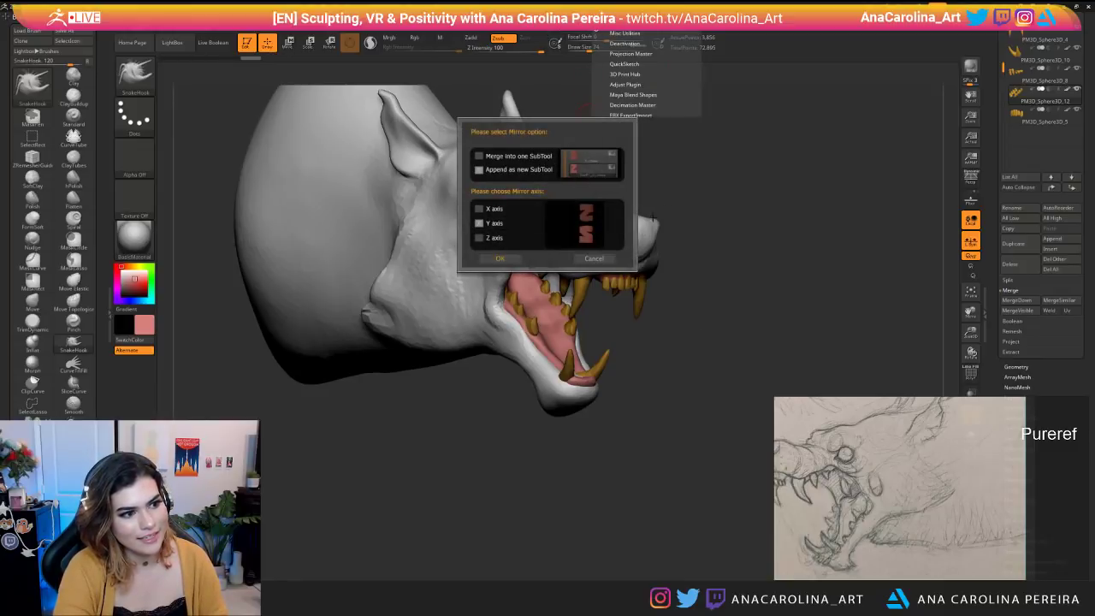
{"action": "left_click", "coordinate": [515, 259]}
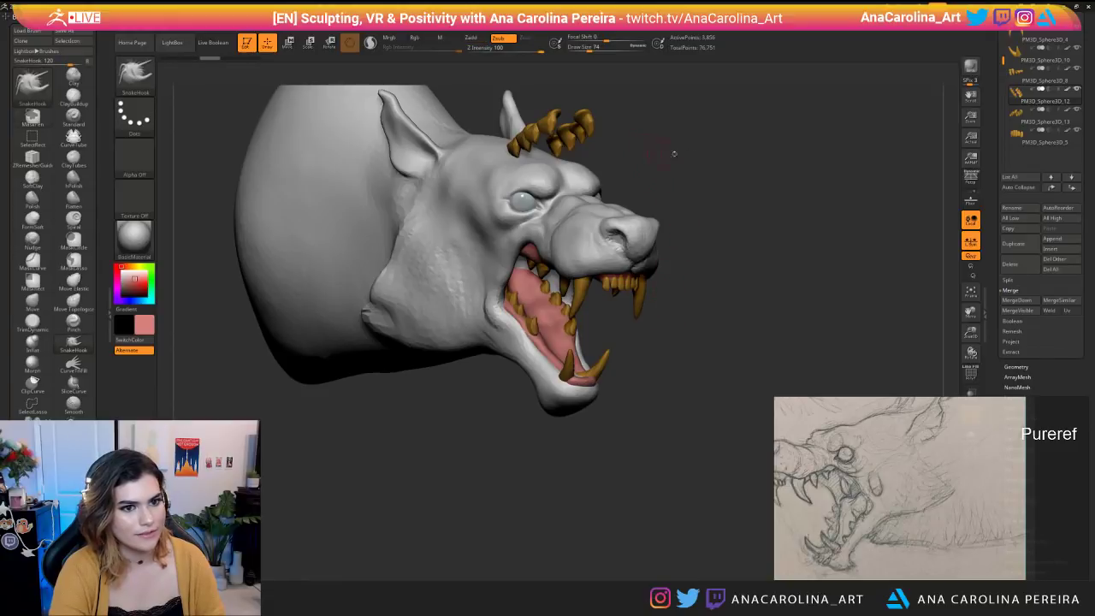
Mirror the merged upper front teeth across the Y axis and append the copy as a new subtool.
{"action": "left_click", "coordinate": [1039, 138]}
{"action": "left_click", "coordinate": [1043, 141]}
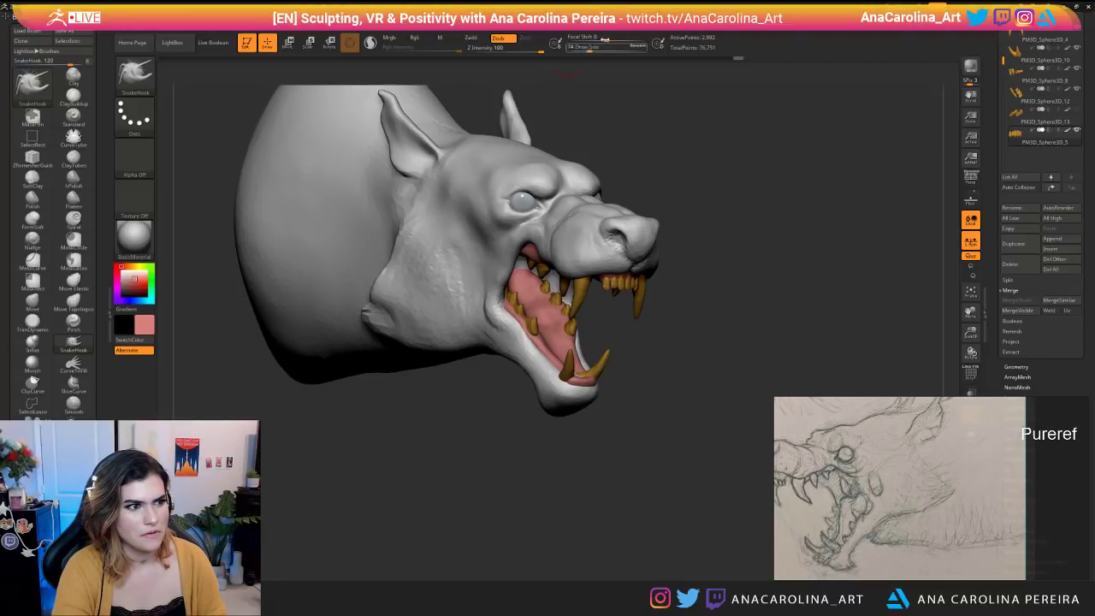
{"action": "left_click", "coordinate": [602, 17]}
{"action": "left_click", "coordinate": [659, 197]}
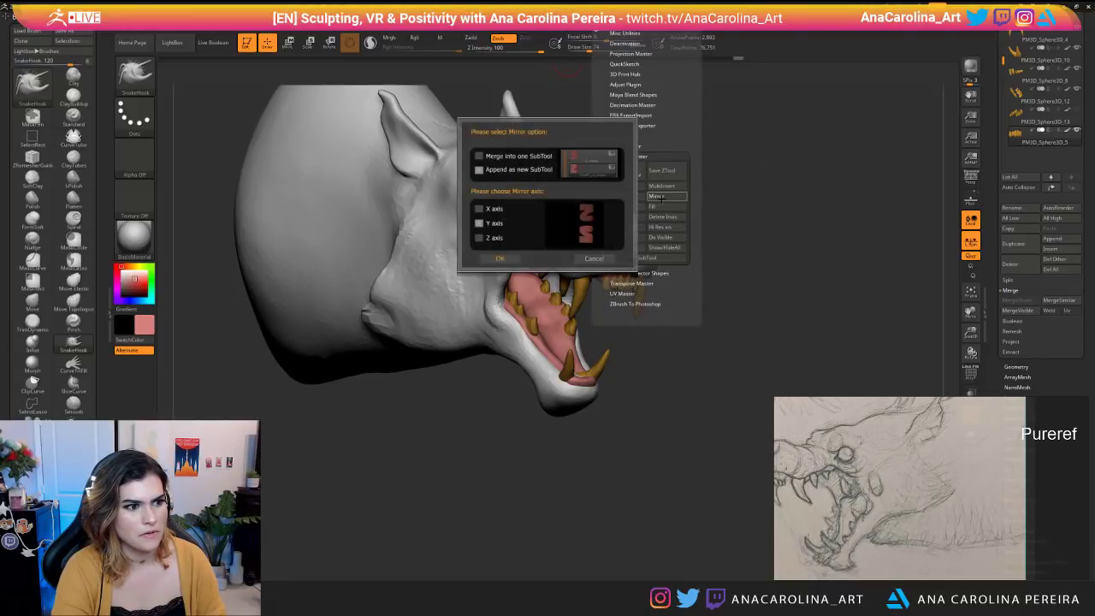
{"action": "left_click", "coordinate": [500, 258]}
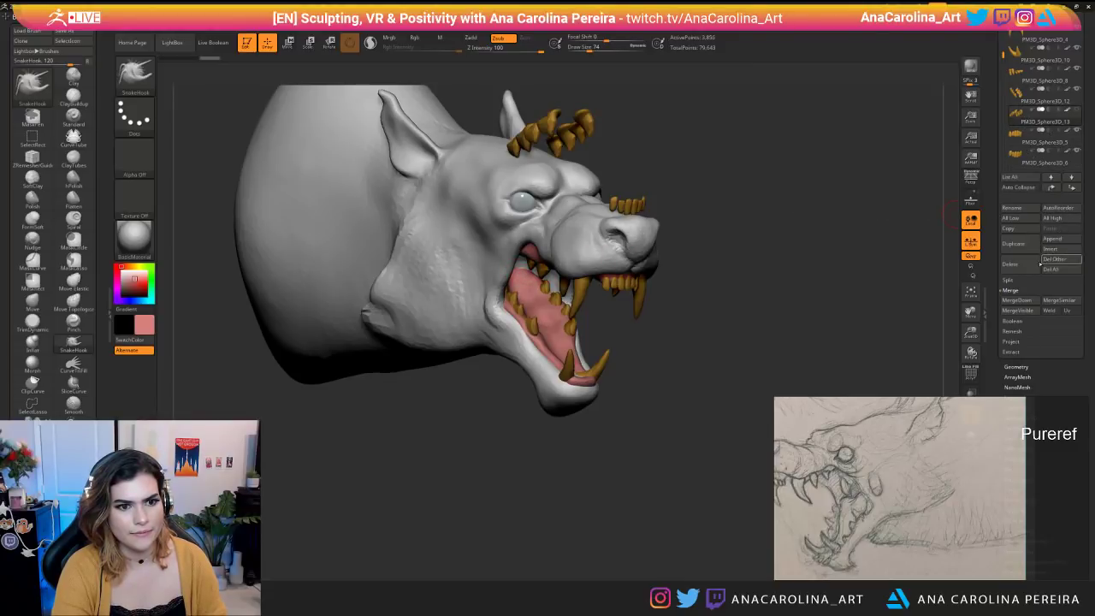
Delete the mirrored copy of the side teeth floating above the head.
{"action": "left_click", "coordinate": [1014, 264]}
{"action": "left_click", "coordinate": [942, 285]}
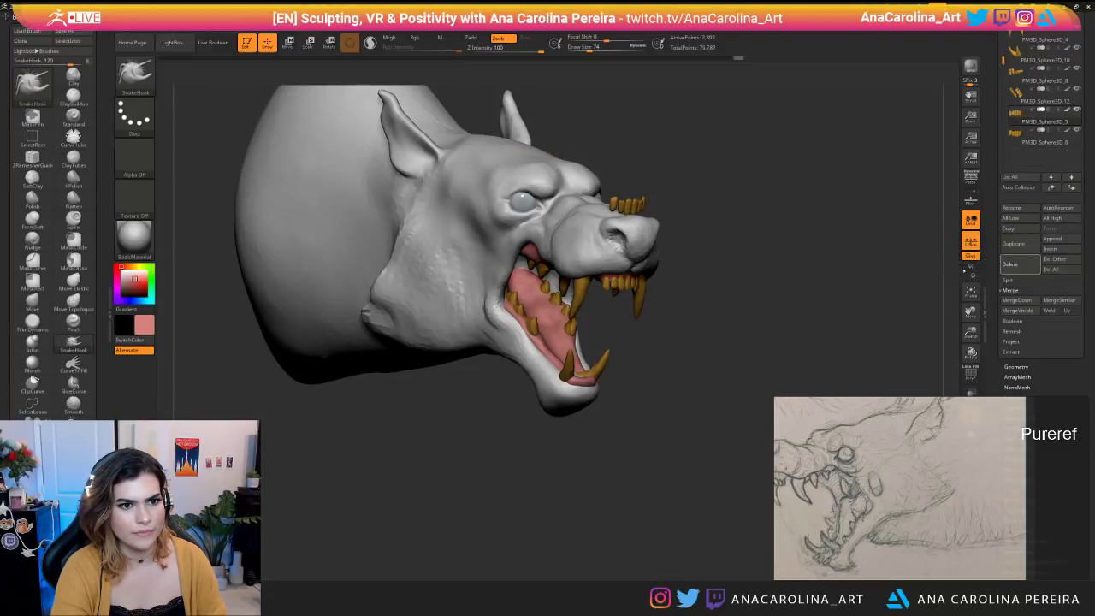
Try to move the mirrored front teeth down from the top of the muzzle with the gizmo.
{"action": "left_click_drag", "start_coordinate": [948, 276], "coordinate": [753, 219]}
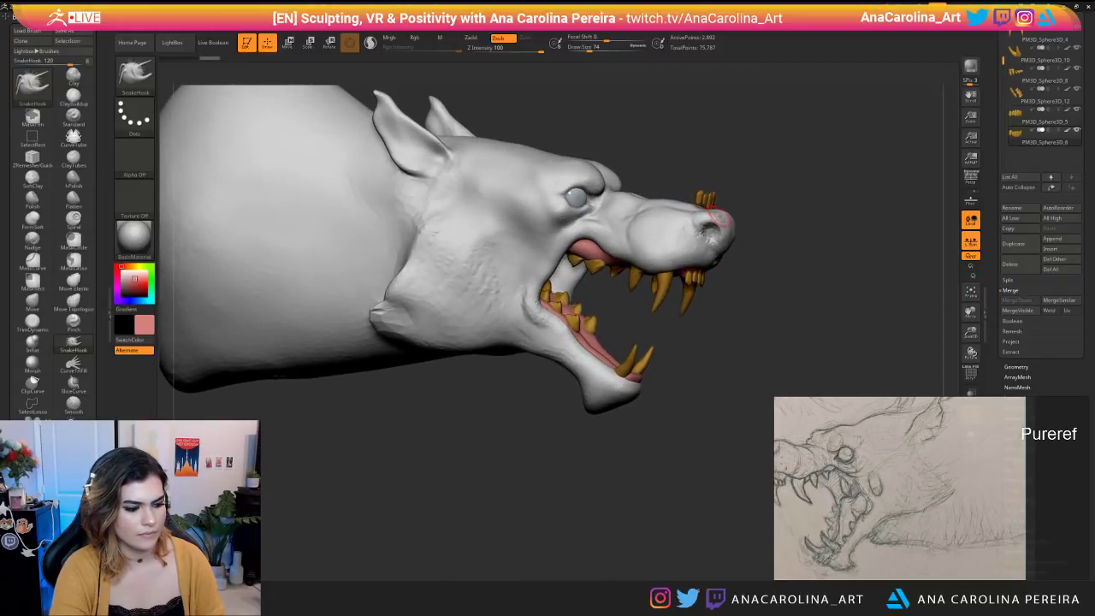
{"action": "key", "text": "w"}
{"action": "left_click_drag", "start_coordinate": [695, 274], "coordinate": [694, 313]}
{"action": "left_click_drag", "start_coordinate": [699, 361], "coordinate": [701, 397]}
{"action": "left_click_drag", "start_coordinate": [855, 342], "coordinate": [898, 313]}
{"action": "key", "text": "ctrl+z"}
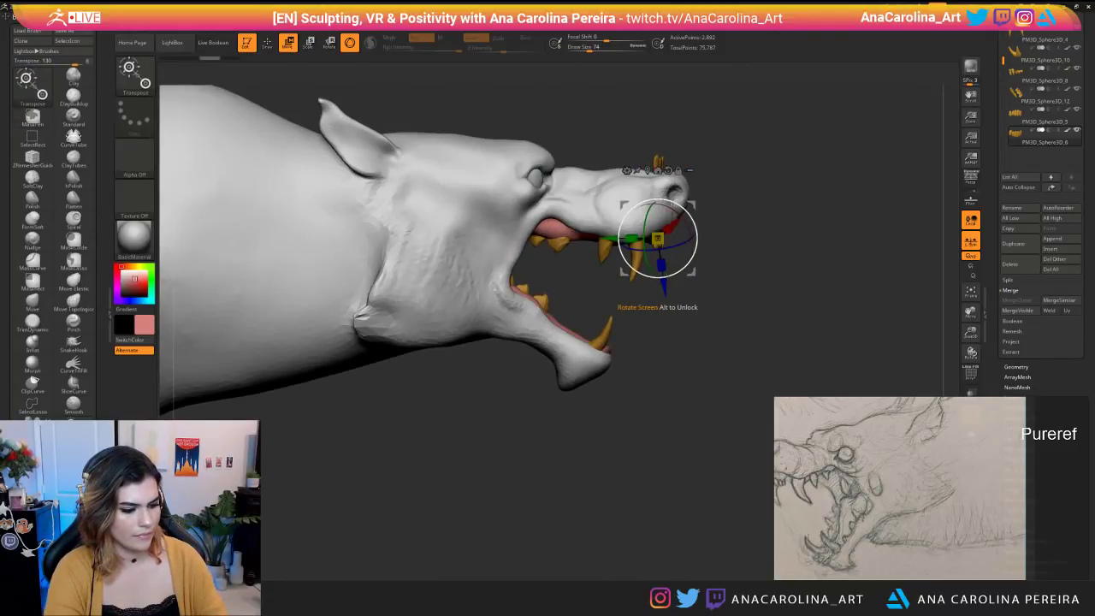
Move the mirrored front teeth down to the tip of the lower jaw and rotate them with the transpose line.
{"action": "key", "text": "y"}
{"action": "left_click_drag", "start_coordinate": [660, 161], "coordinate": [746, 206]}
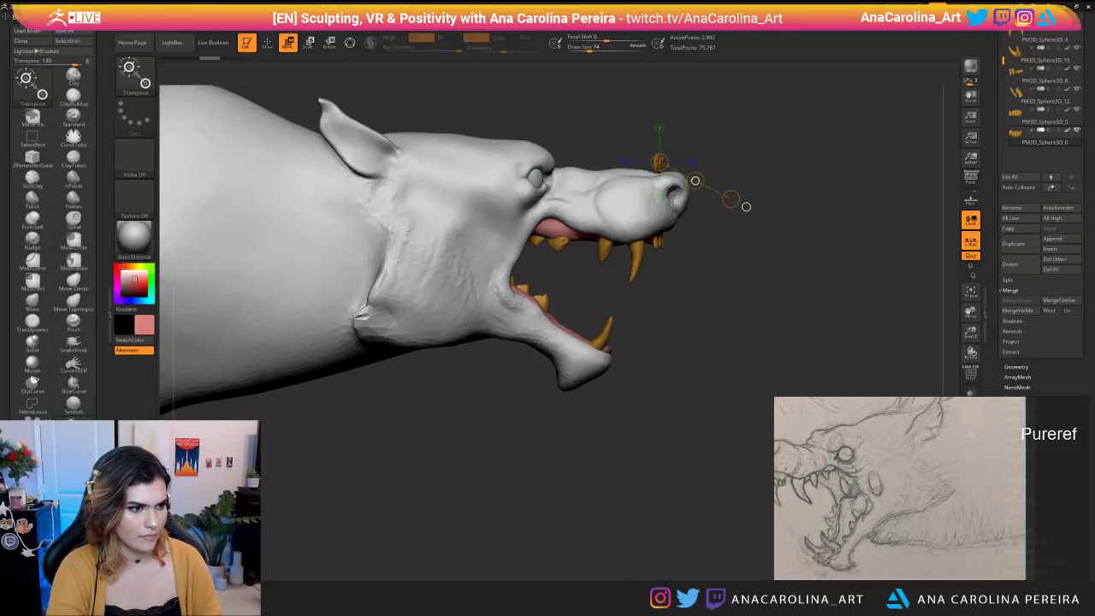
{"action": "left_click_drag", "start_coordinate": [746, 207], "coordinate": [573, 202]}
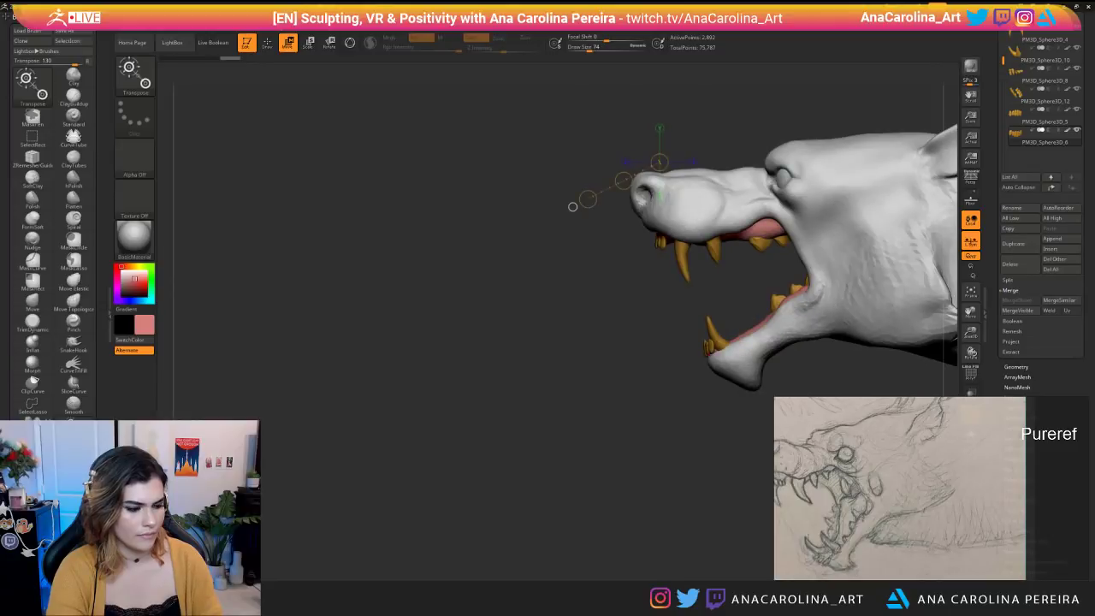
{"action": "key", "text": "r"}
{"action": "left_click_drag", "start_coordinate": [712, 348], "coordinate": [714, 313]}
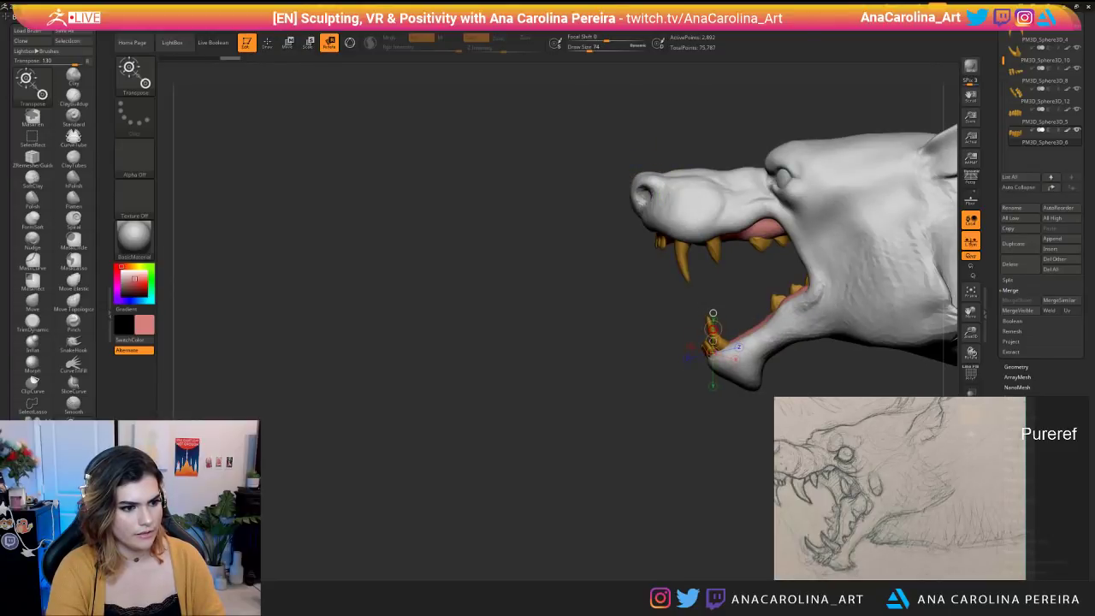
{"action": "mouse_move", "coordinate": [700, 384]}
{"action": "left_mouse_down"}
{"action": "mouse_move", "coordinate": [778, 373]}
{"action": "mouse_move", "coordinate": [782, 385]}
{"action": "mouse_move", "coordinate": [838, 383]}
{"action": "mouse_move", "coordinate": [799, 359]}
{"action": "mouse_move", "coordinate": [709, 370]}
{"action": "left_mouse_up"}
Scale the copied front teeth down with the gizmo to fit between the lower canines.
{"action": "key", "text": "e"}
{"action": "key", "text": "y"}
{"action": "left_click_drag", "start_coordinate": [672, 327], "coordinate": [635, 321]}
{"action": "left_click_drag", "start_coordinate": [745, 368], "coordinate": [805, 398]}
{"action": "mouse_move", "coordinate": [605, 17]}
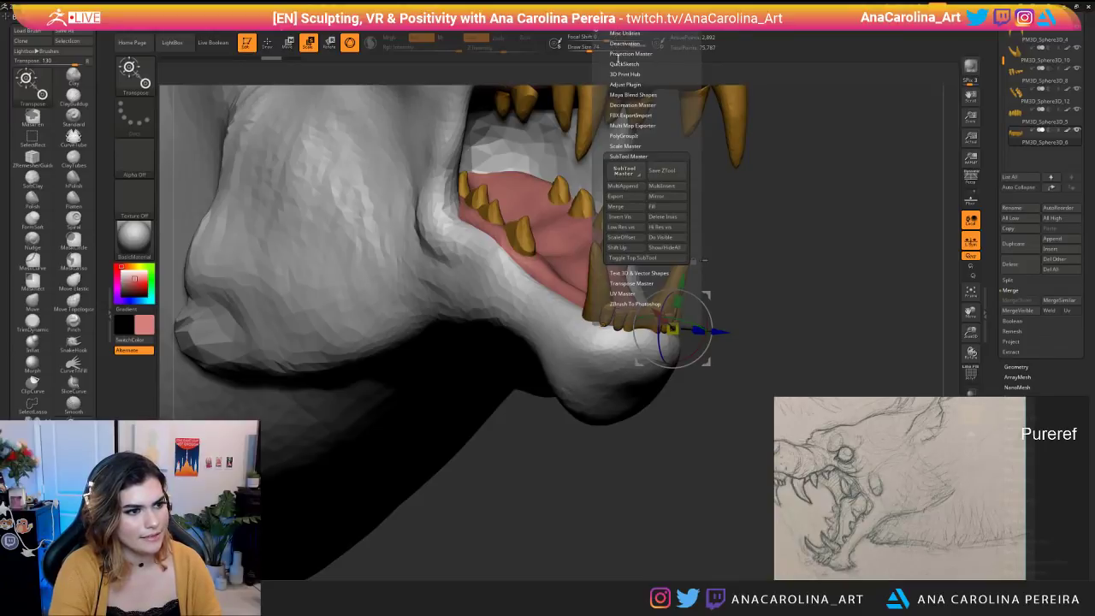
{"action": "left_click", "coordinate": [644, 127]}
{"action": "left_click_drag", "start_coordinate": [769, 342], "coordinate": [655, 332]}
{"action": "key", "text": "ctrl+z"}
{"action": "key", "text": "ctrl+z"}
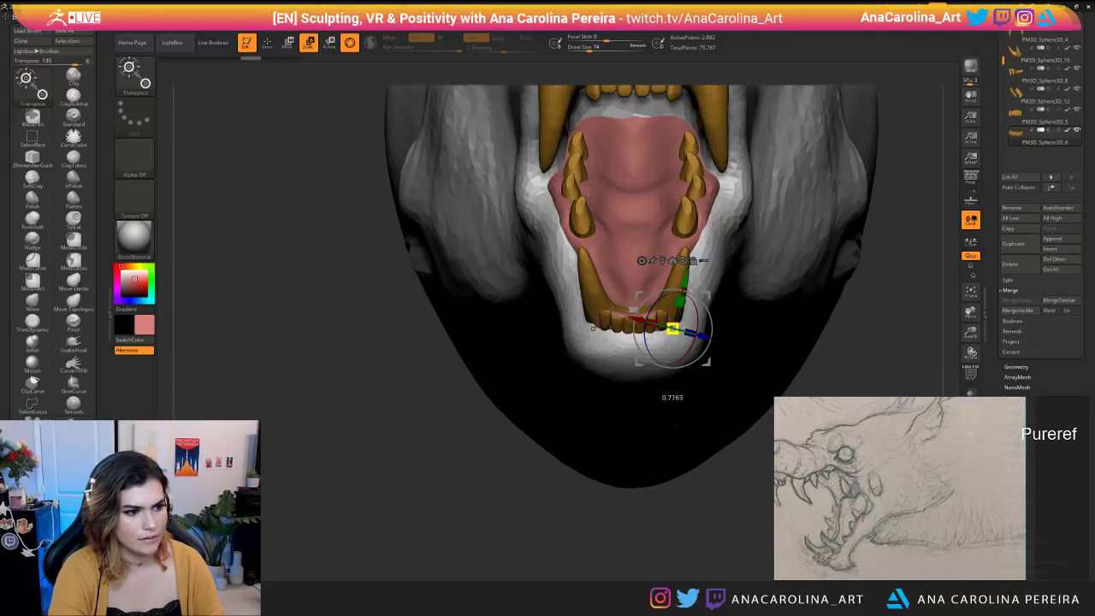
{"action": "mouse_move", "coordinate": [762, 364]}
{"action": "left_mouse_down"}
{"action": "mouse_move", "coordinate": [825, 353]}
{"action": "mouse_move", "coordinate": [719, 386]}
{"action": "mouse_move", "coordinate": [776, 368]}
{"action": "left_mouse_up"}
{"action": "left_click_drag", "start_coordinate": [706, 362], "coordinate": [708, 362]}
{"action": "left_click_drag", "start_coordinate": [774, 368], "coordinate": [686, 405]}
{"action": "left_click_drag", "start_coordinate": [686, 406], "coordinate": [686, 373], "text": "alt"}
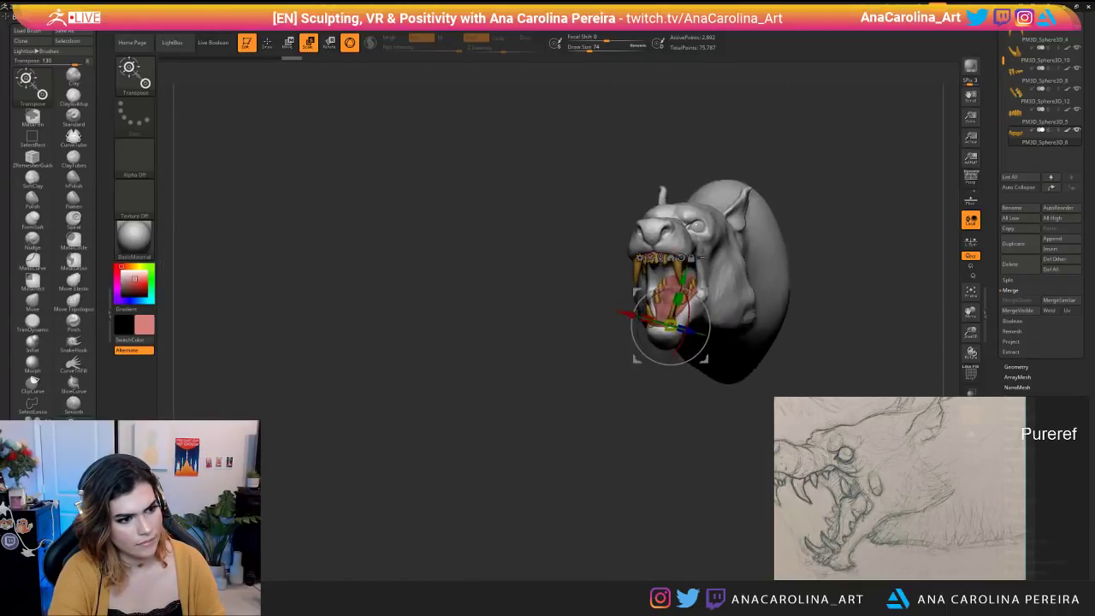
Switch to the Move brush and adjust the row of lower front teeth to follow the jaw's curve.
{"action": "key", "text": "b"}
{"action": "key", "text": "m"}
{"action": "key", "text": "v"}
{"action": "mouse_move", "coordinate": [683, 419]}
{"action": "left_mouse_down"}
{"action": "mouse_move", "coordinate": [725, 428]}
{"action": "mouse_move", "coordinate": [648, 416]}
{"action": "mouse_move", "coordinate": [717, 410]}
{"action": "mouse_move", "coordinate": [681, 397]}
{"action": "mouse_move", "coordinate": [677, 416]}
{"action": "left_mouse_up"}
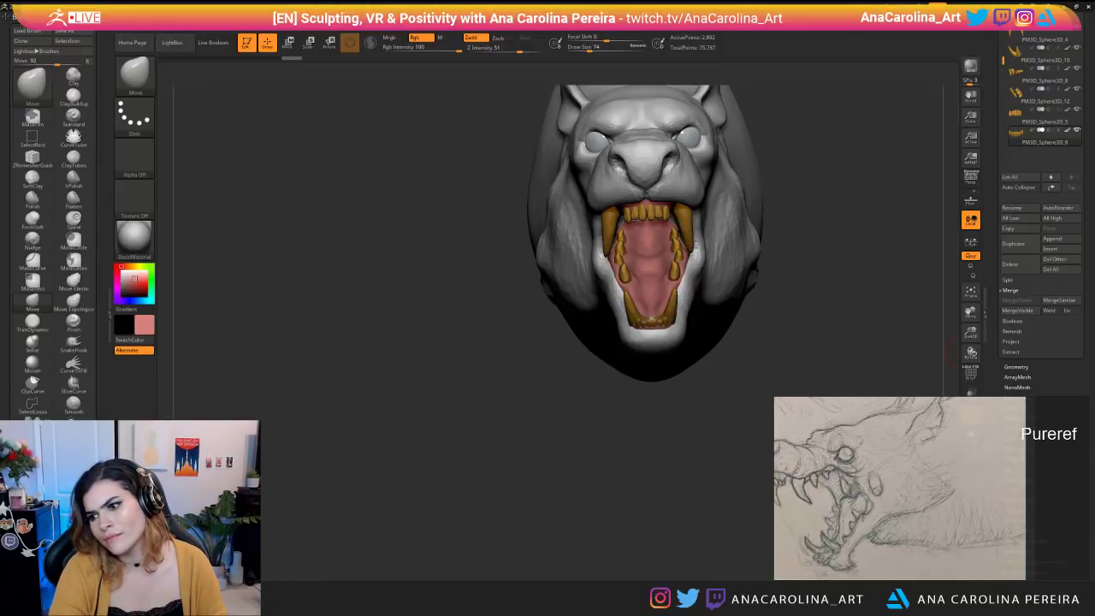
{"action": "mouse_move", "coordinate": [414, 440]}
{"action": "left_mouse_down"}
{"action": "mouse_move", "coordinate": [633, 393]}
{"action": "mouse_move", "coordinate": [659, 400]}
{"action": "mouse_move", "coordinate": [665, 462]}
{"action": "left_mouse_up"}
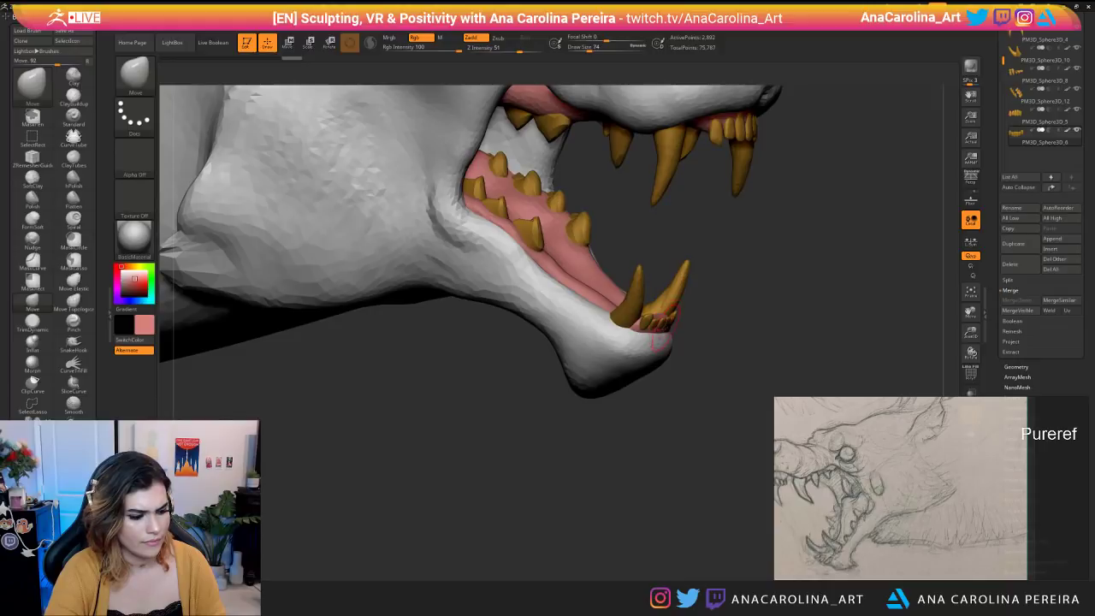
Reposition the lower front teeth at the very tip of the jaw, in front of the canines, with the gizmo.
{"action": "key", "text": "w"}
{"action": "left_click_drag", "start_coordinate": [727, 376], "coordinate": [659, 330], "text": "shift"}
{"action": "left_click_drag", "start_coordinate": [727, 402], "coordinate": [594, 479]}
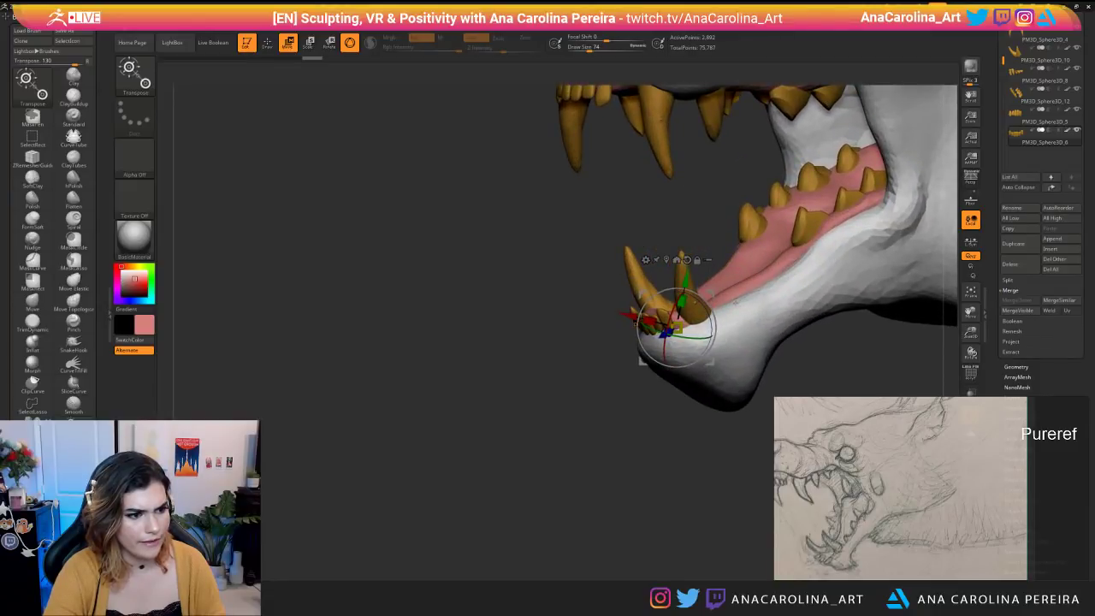
Select the head mesh and pull the lower jaw's tip forward under the front teeth with a larger SnakeHook brush.
{"action": "left_click", "coordinate": [740, 330], "text": "alt"}
{"action": "key", "text": "b"}
{"action": "key", "text": "s"}
{"action": "key", "text": "h"}
{"action": "key", "text": "space"}
{"action": "mouse_move", "coordinate": [709, 391]}
{"action": "left_mouse_down"}
{"action": "mouse_move", "coordinate": [693, 413]}
{"action": "mouse_move", "coordinate": [696, 402]}
{"action": "left_mouse_up"}
{"action": "key", "text": "ctrl"}
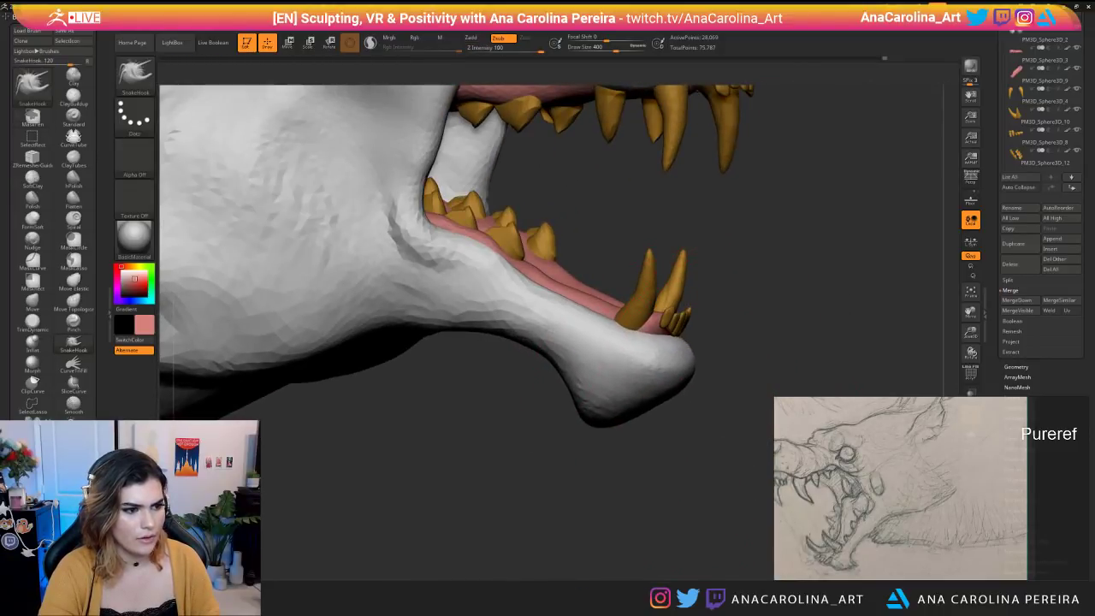
Select the lower gum mesh and set the SnakeHook brush's draw size to 77 at the front of the jaw.
{"action": "left_click", "coordinate": [603, 288], "text": "alt"}
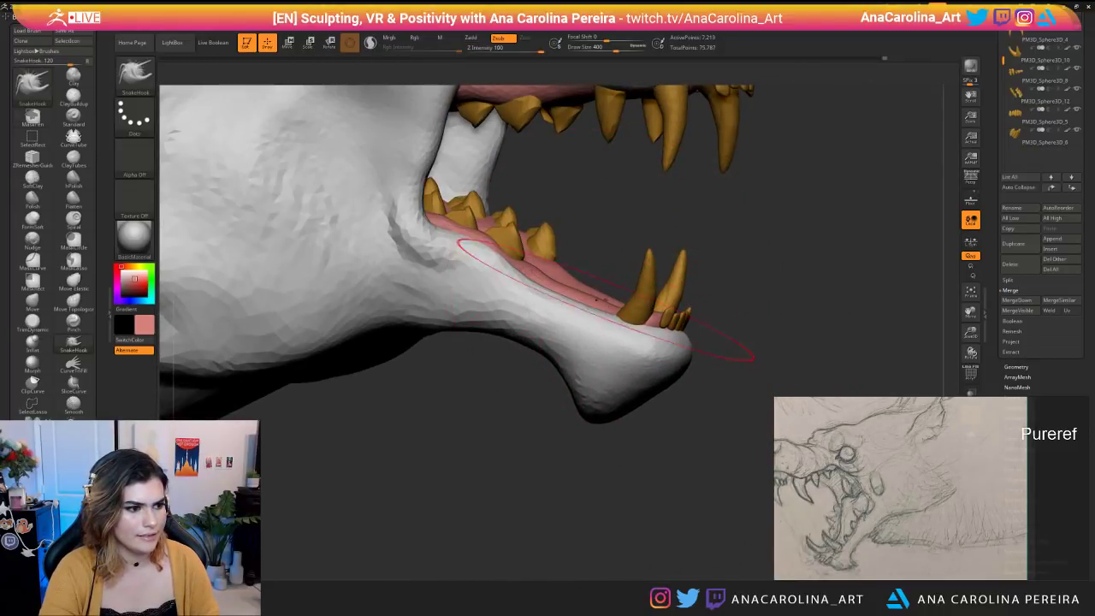
{"action": "mouse_move", "coordinate": [513, 462]}
{"action": "left_mouse_down"}
{"action": "mouse_move", "coordinate": [429, 441]}
{"action": "mouse_move", "coordinate": [512, 353]}
{"action": "mouse_move", "coordinate": [640, 332]}
{"action": "left_mouse_up"}
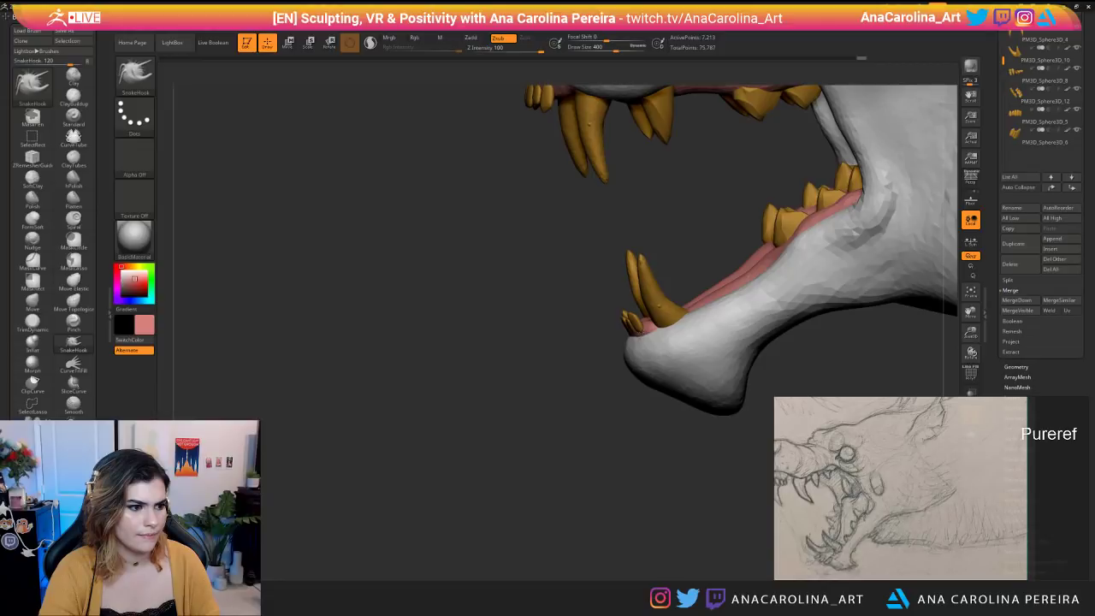
{"action": "mouse_move", "coordinate": [556, 427]}
{"action": "left_mouse_down"}
{"action": "mouse_move", "coordinate": [633, 437]}
{"action": "mouse_move", "coordinate": [647, 369]}
{"action": "mouse_move", "coordinate": [710, 360]}
{"action": "mouse_move", "coordinate": [659, 402]}
{"action": "left_mouse_up"}
{"action": "left_click_drag", "start_coordinate": [727, 410], "coordinate": [622, 425]}
{"action": "key", "text": "space"}
{"action": "left_click", "coordinate": [681, 369]}
{"action": "left_click_drag", "start_coordinate": [675, 380], "coordinate": [680, 447], "text": "alt"}
{"action": "left_click_drag", "start_coordinate": [677, 404], "coordinate": [672, 400]}
{"action": "key", "text": "space"}
{"action": "left_click", "coordinate": [662, 407]}
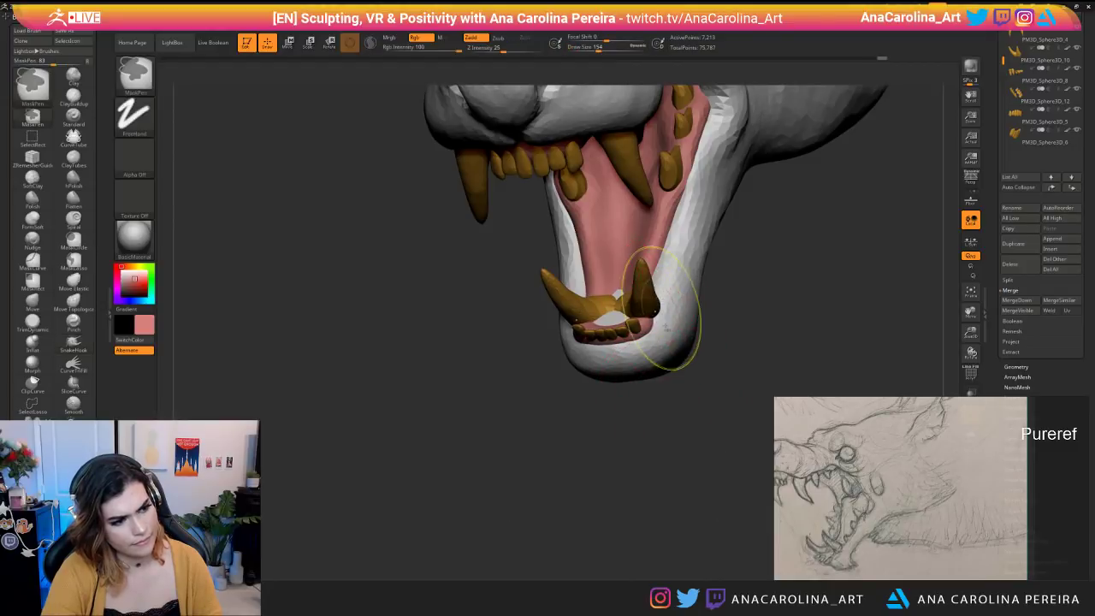
{"action": "key", "text": "space"}
{"action": "left_click", "coordinate": [675, 298]}
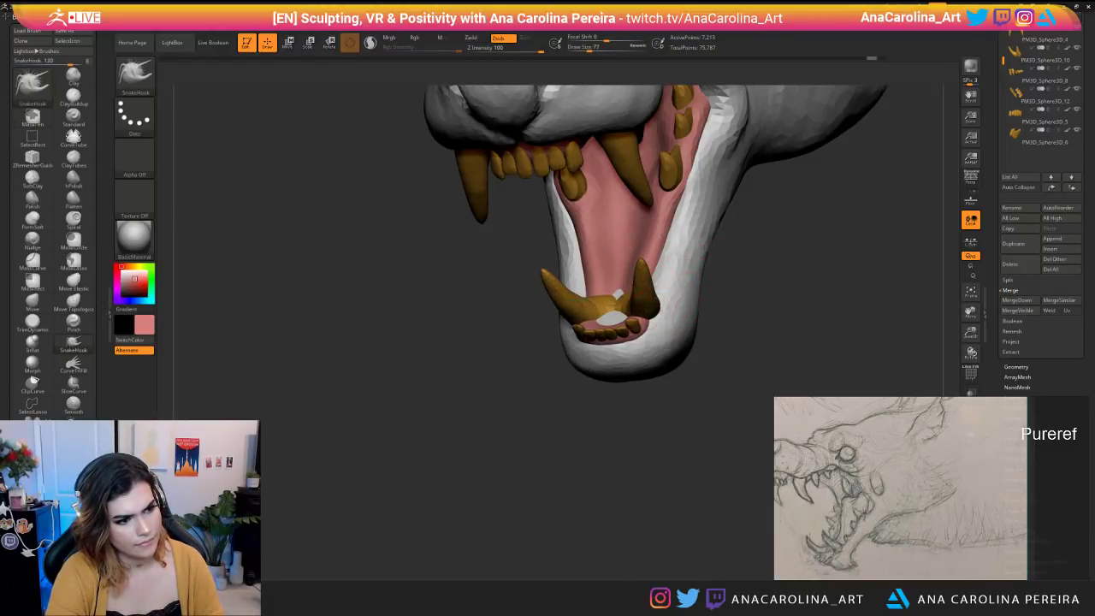
Select the head mesh and use ClayBuildup to push back the jaw surface showing through the gum between the lower canines.
{"action": "mouse_move", "coordinate": [643, 408]}
{"action": "left_mouse_down"}
{"action": "mouse_move", "coordinate": [702, 405]}
{"action": "mouse_move", "coordinate": [648, 386]}
{"action": "left_mouse_up"}
{"action": "left_click", "coordinate": [667, 328], "text": "alt"}
{"action": "key", "text": "space"}
{"action": "left_click", "coordinate": [651, 376]}
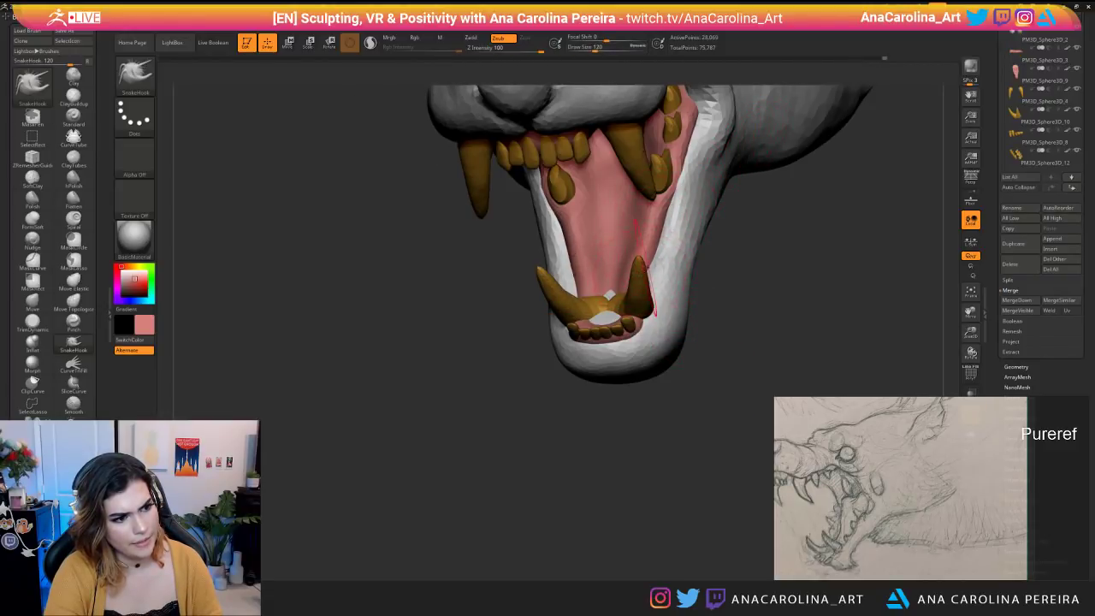
{"action": "left_click_drag", "start_coordinate": [697, 364], "coordinate": [724, 367]}
{"action": "key", "text": "b"}
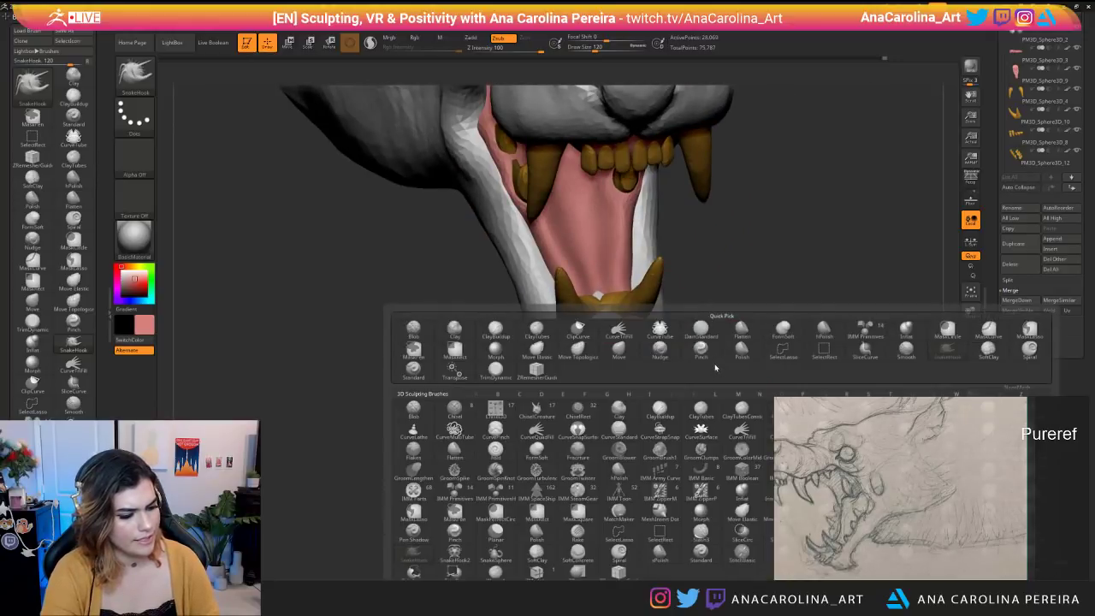
{"action": "key", "text": "c"}
{"action": "key", "text": "b"}
{"action": "left_click_drag", "start_coordinate": [669, 340], "coordinate": [687, 336]}
{"action": "left_click_drag", "start_coordinate": [602, 301], "coordinate": [613, 312]}
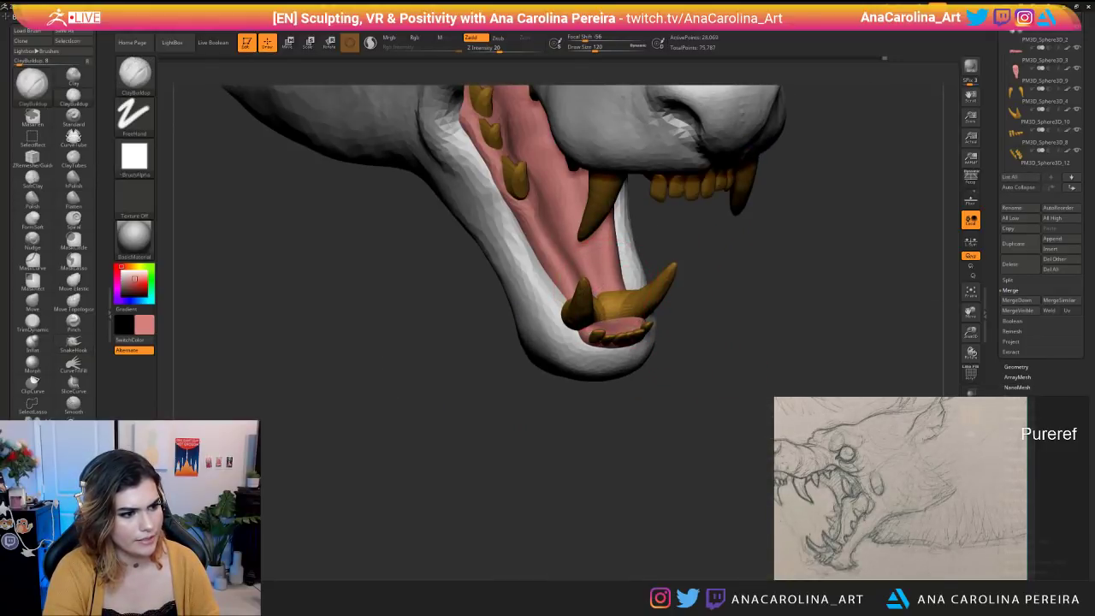
{"action": "mouse_move", "coordinate": [706, 368]}
{"action": "left_mouse_down"}
{"action": "mouse_move", "coordinate": [634, 360]}
{"action": "mouse_move", "coordinate": [668, 279]}
{"action": "mouse_move", "coordinate": [665, 298]}
{"action": "left_mouse_up"}
Set the ClayBuildup draw size to 163 and check the lower jaw's lip from both sides.
{"action": "left_click_drag", "start_coordinate": [719, 392], "coordinate": [639, 399]}
{"action": "key", "text": "space"}
{"action": "left_click_drag", "start_coordinate": [689, 345], "coordinate": [697, 344]}
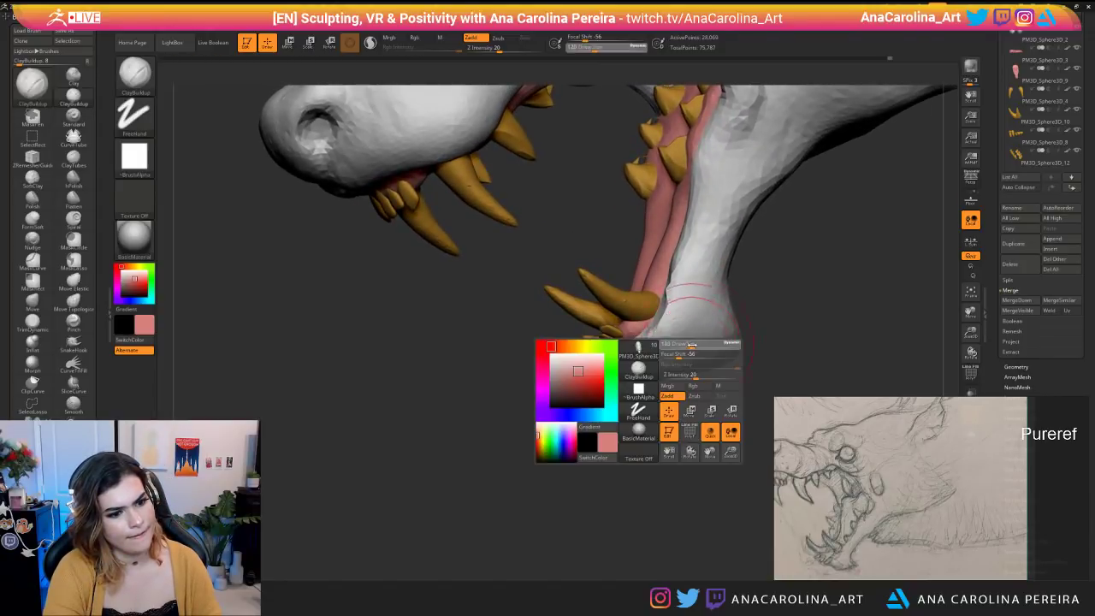
{"action": "left_click_drag", "start_coordinate": [720, 395], "coordinate": [714, 346], "text": "alt"}
{"action": "left_click_drag", "start_coordinate": [633, 364], "coordinate": [759, 342]}
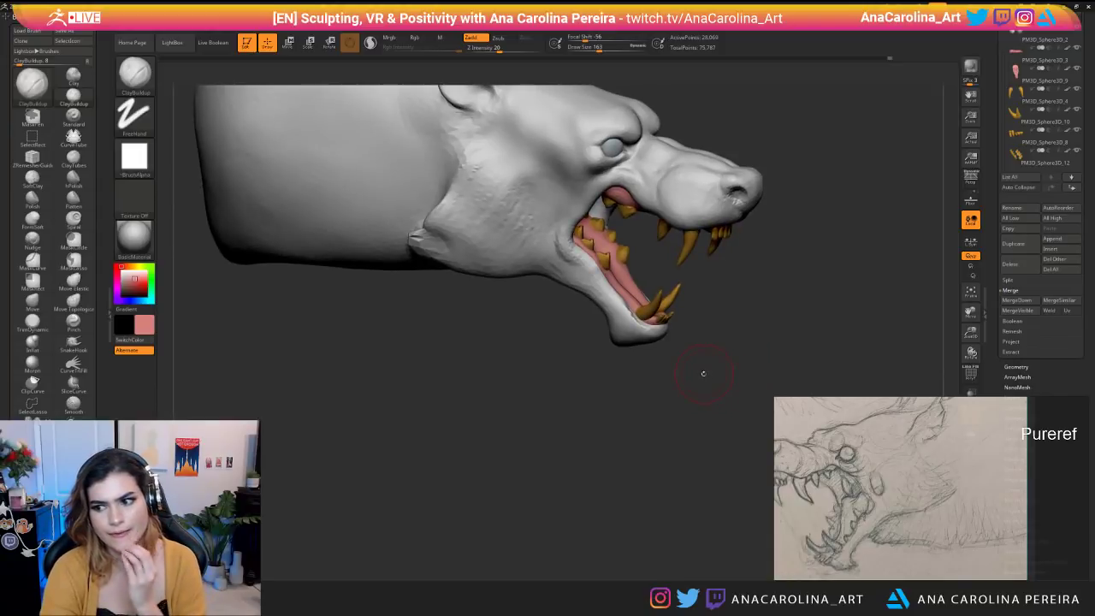
{"action": "mouse_move", "coordinate": [698, 386]}
{"action": "left_mouse_down"}
{"action": "mouse_move", "coordinate": [685, 382]}
{"action": "mouse_move", "coordinate": [694, 415]}
{"action": "mouse_move", "coordinate": [684, 440]}
{"action": "left_mouse_up"}
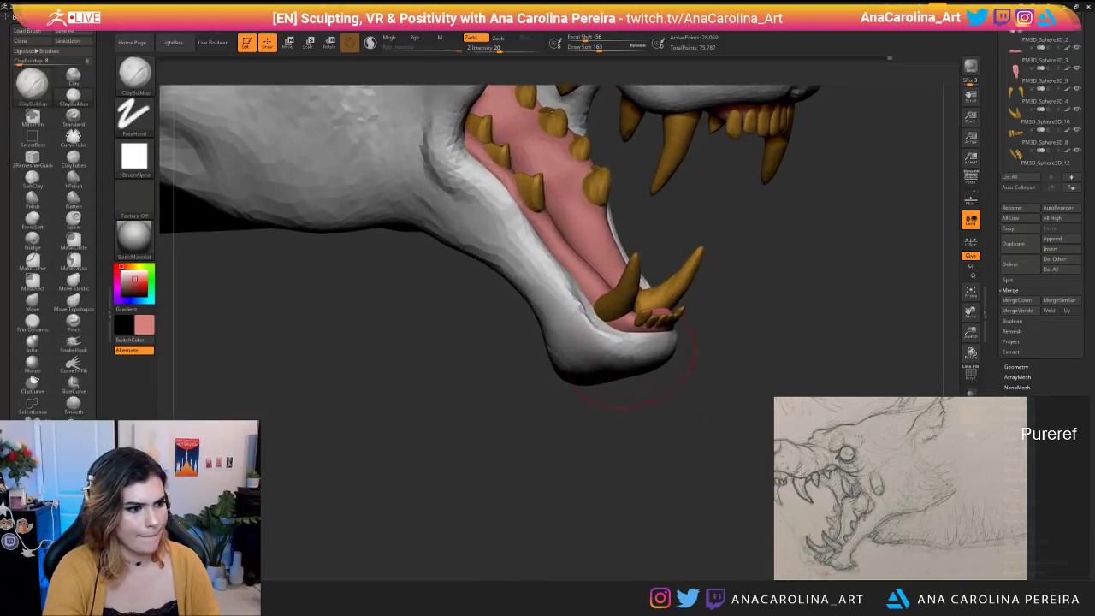
Select the lower gum and pull its front edge out to the lip around the canines with SnakeHook at draw size 101.
{"action": "key", "text": "space"}
{"action": "left_click_drag", "start_coordinate": [597, 331], "coordinate": [587, 332]}
{"action": "left_click", "coordinate": [597, 275], "text": "alt"}
{"action": "key", "text": "b"}
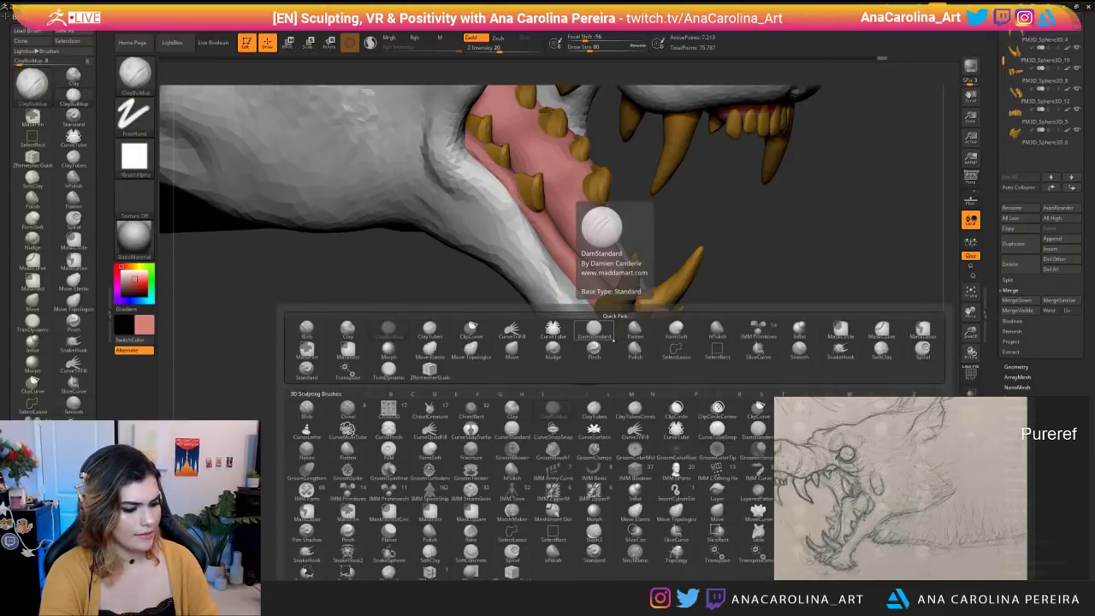
{"action": "key", "text": "s"}
{"action": "key", "text": "h"}
{"action": "key", "text": "space"}
{"action": "left_click_drag", "start_coordinate": [632, 395], "coordinate": [604, 346]}
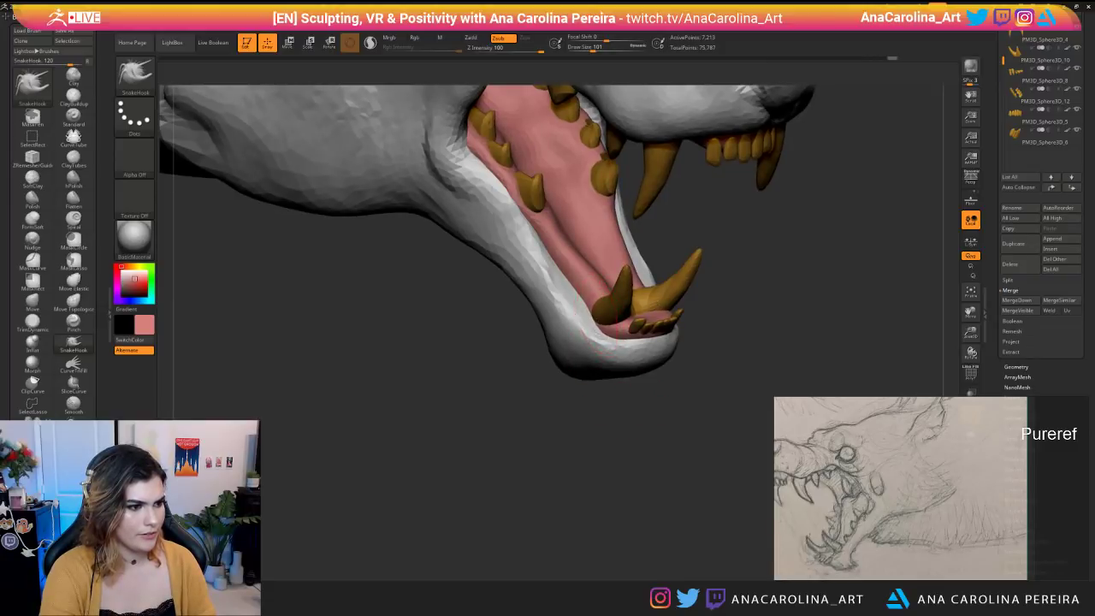
{"action": "left_click_drag", "start_coordinate": [599, 398], "coordinate": [501, 385]}
{"action": "left_click_drag", "start_coordinate": [674, 333], "coordinate": [663, 334]}
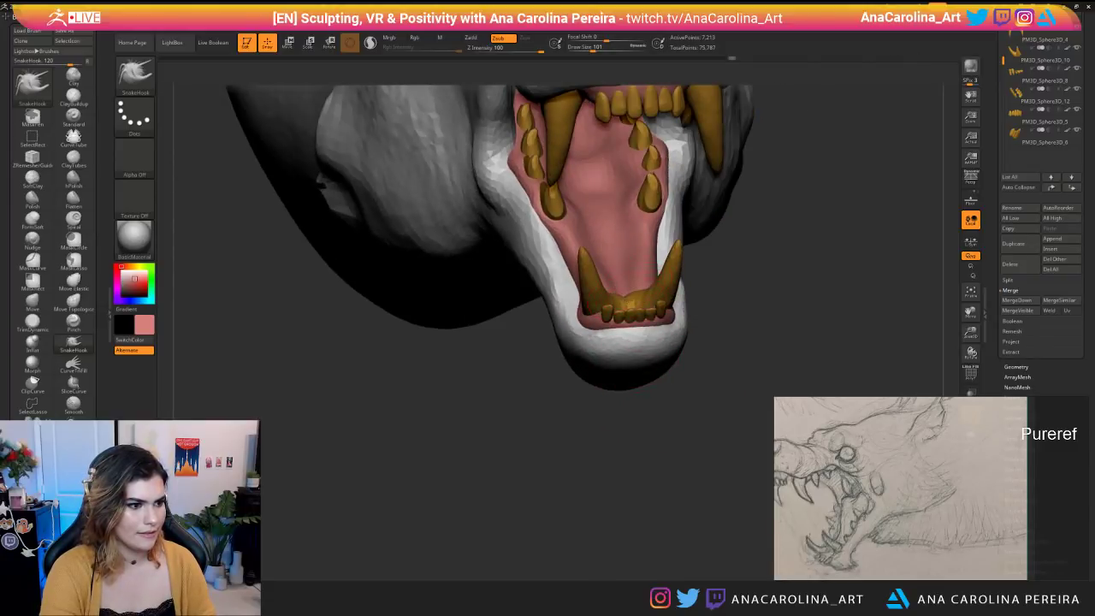
{"action": "left_click_drag", "start_coordinate": [528, 402], "coordinate": [628, 397]}
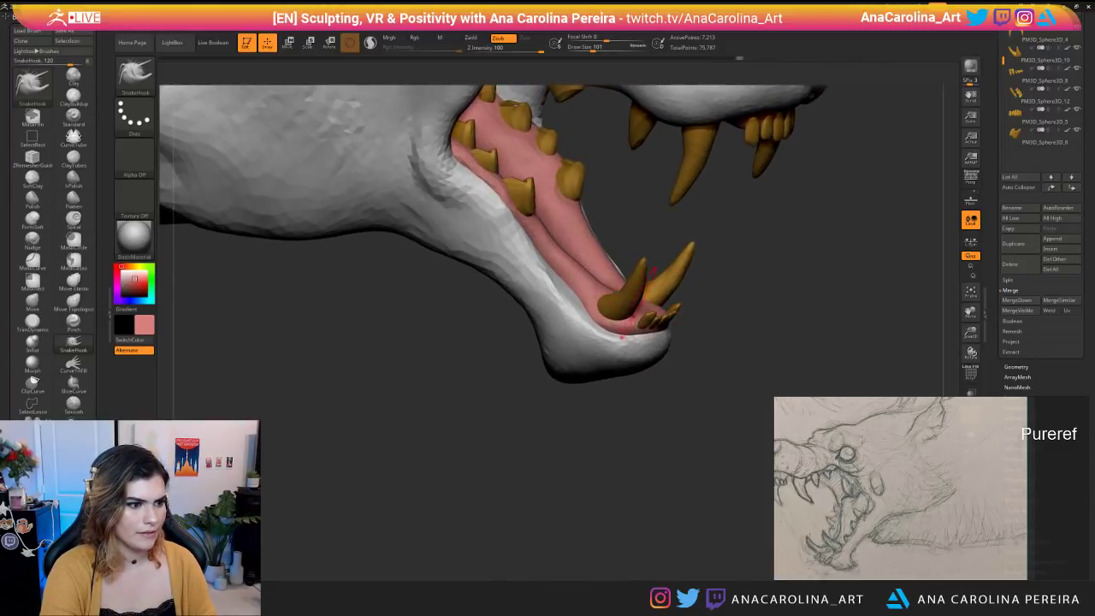
{"action": "left_click_drag", "start_coordinate": [688, 382], "coordinate": [654, 402]}
Build up the lower gum just behind the canine using the ClayBuildup brush at draw size 77.
{"action": "left_click_drag", "start_coordinate": [738, 342], "coordinate": [727, 303], "text": "alt"}
{"action": "mouse_move", "coordinate": [664, 342]}
{"action": "left_mouse_down", "text": "alt"}
{"action": "mouse_move", "coordinate": [663, 400]}
{"action": "mouse_move", "coordinate": [696, 419]}
{"action": "mouse_move", "coordinate": [709, 393]}
{"action": "mouse_move", "coordinate": [710, 432]}
{"action": "left_mouse_up", "text": "alt"}
{"action": "key", "text": "b"}
{"action": "key", "text": "c"}
{"action": "key", "text": "b"}
{"action": "key", "text": "s"}
{"action": "left_click", "coordinate": [601, 383]}
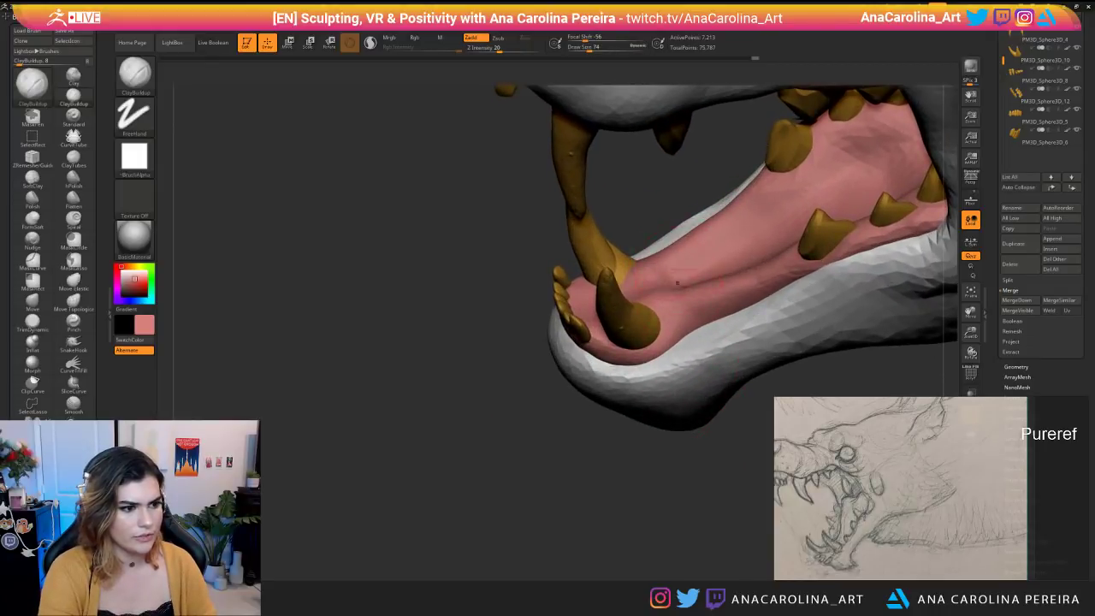
{"action": "left_click_drag", "start_coordinate": [681, 299], "coordinate": [728, 279]}
{"action": "key", "text": "s"}
{"action": "left_click", "coordinate": [721, 286]}
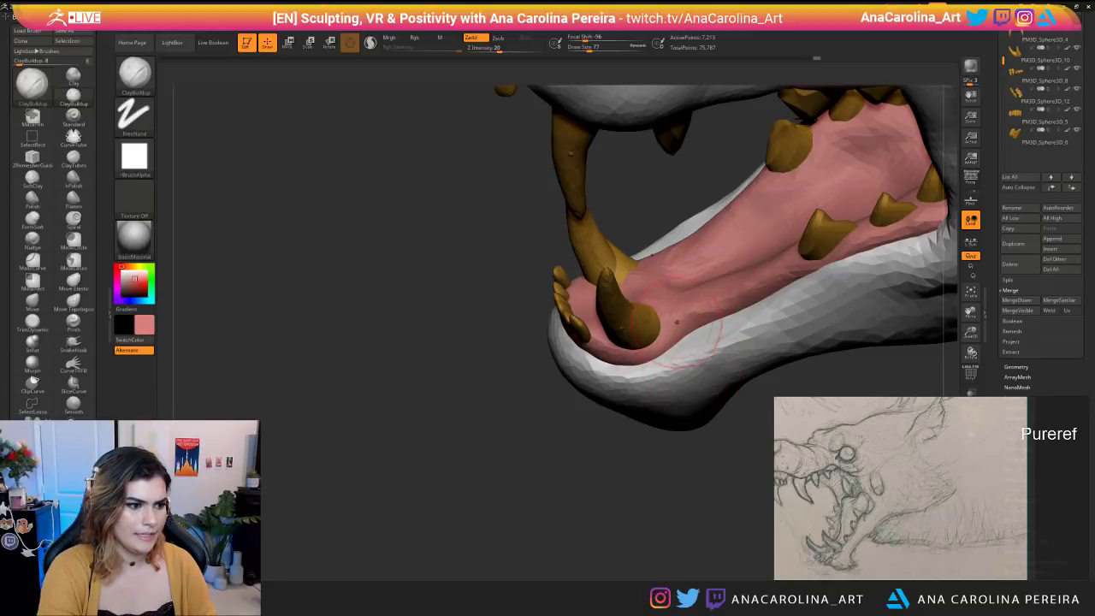
Add gum volume around the bases of both lower canines with ClayBuildup and smooth the gum along the jaw.
{"action": "right_click_drag", "start_coordinate": [625, 344], "coordinate": [669, 405]}
{"action": "left_click_drag", "start_coordinate": [592, 343], "coordinate": [616, 358]}
{"action": "right_click_drag", "start_coordinate": [626, 480], "coordinate": [616, 359]}
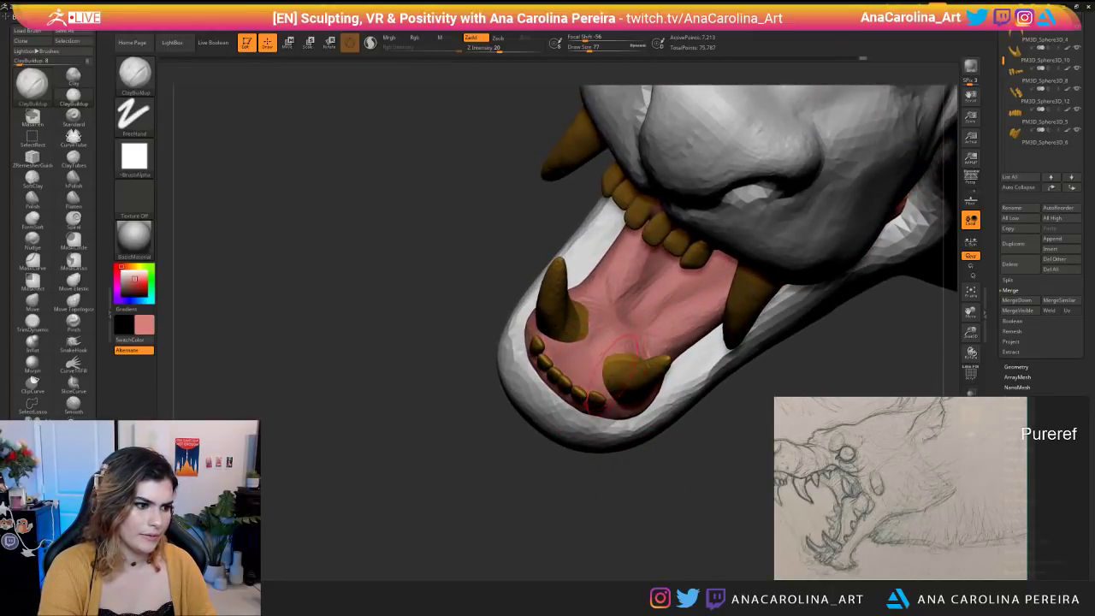
{"action": "left_click_drag", "start_coordinate": [568, 334], "coordinate": [604, 353]}
{"action": "mouse_move", "coordinate": [666, 421]}
{"action": "right_mouse_down"}
{"action": "mouse_move", "coordinate": [637, 346]}
{"action": "mouse_move", "coordinate": [589, 296]}
{"action": "mouse_move", "coordinate": [610, 265]}
{"action": "right_mouse_up"}
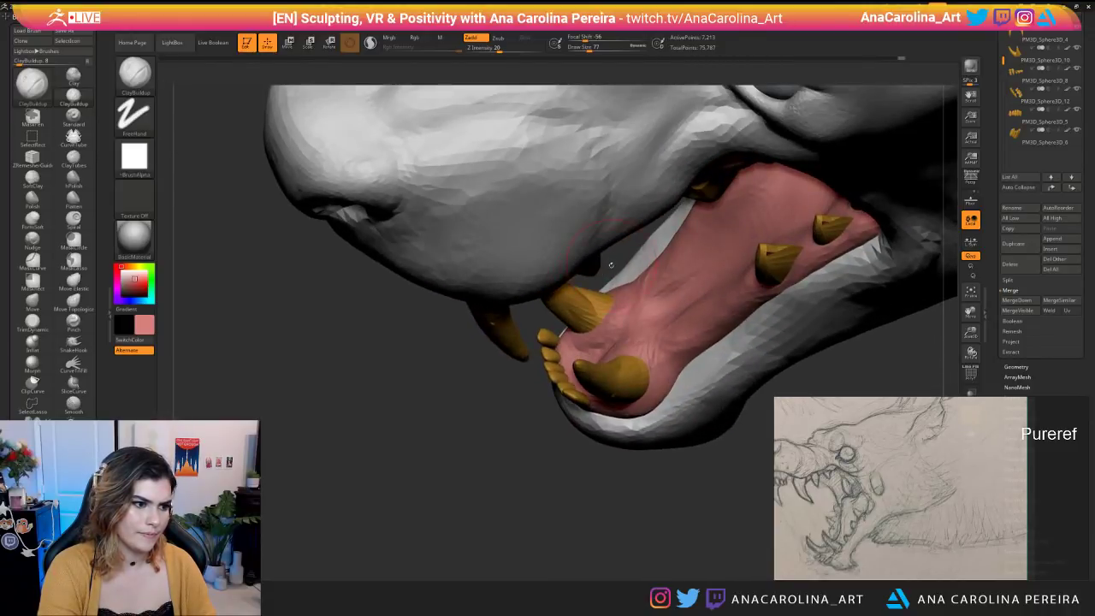
{"action": "mouse_move", "coordinate": [618, 312]}
{"action": "left_mouse_down", "text": "alt"}
{"action": "mouse_move", "coordinate": [631, 349]}
{"action": "mouse_move", "coordinate": [671, 309]}
{"action": "left_mouse_up", "text": "alt"}
{"action": "mouse_move", "coordinate": [682, 455]}
{"action": "right_mouse_down"}
{"action": "mouse_move", "coordinate": [740, 484]}
{"action": "mouse_move", "coordinate": [646, 350]}
{"action": "right_mouse_up"}
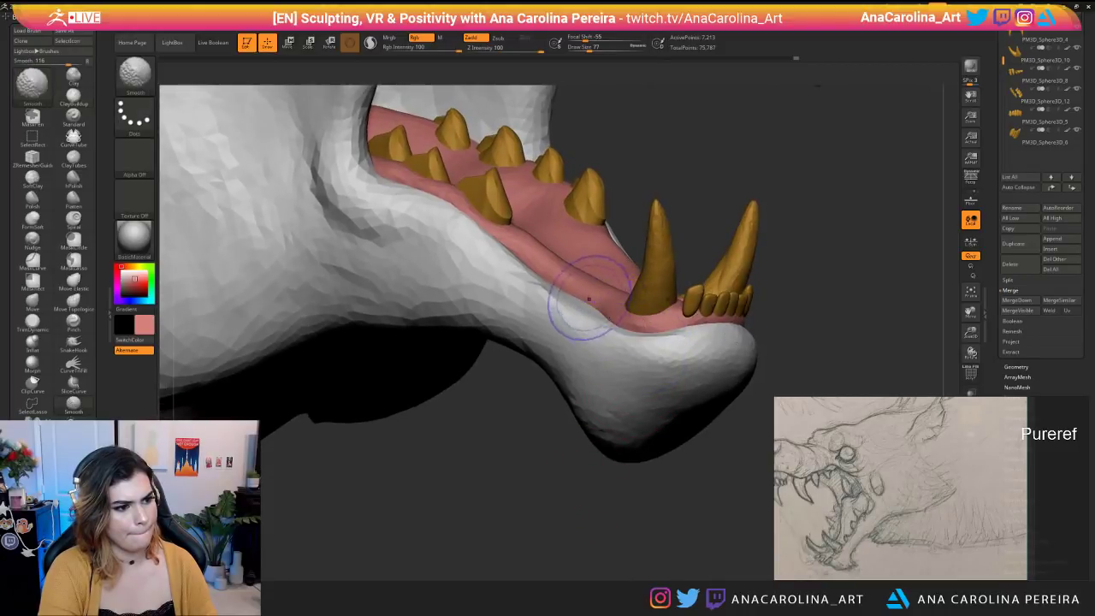
Examine the open mouth and whole head from several angles and compare them with the full reference sketch.
{"action": "right_click_drag", "start_coordinate": [675, 254], "coordinate": [753, 243]}
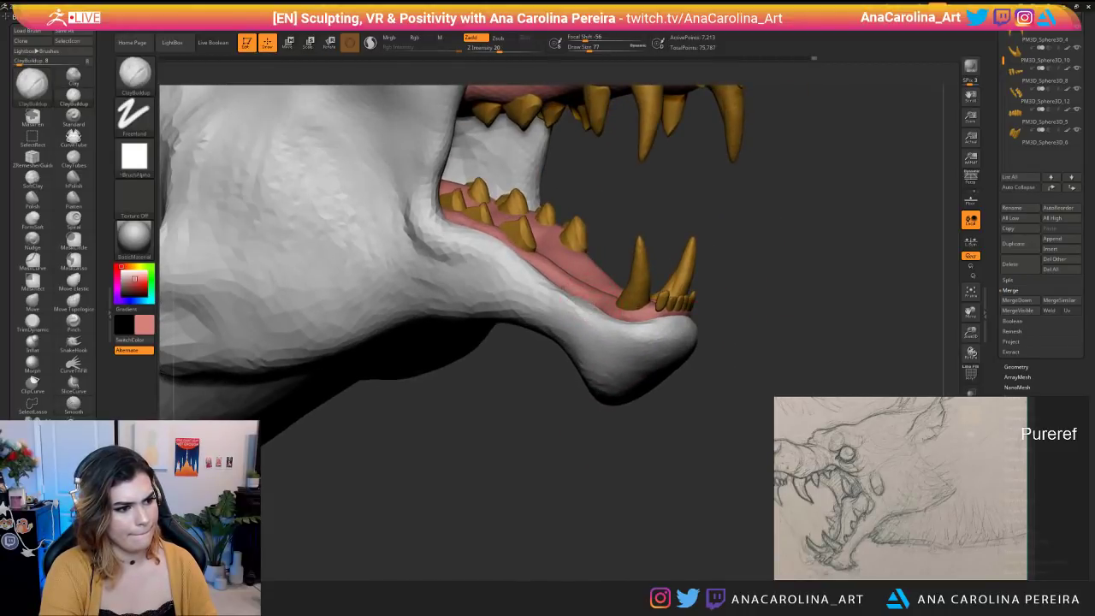
{"action": "right_click_drag", "start_coordinate": [597, 306], "coordinate": [671, 382]}
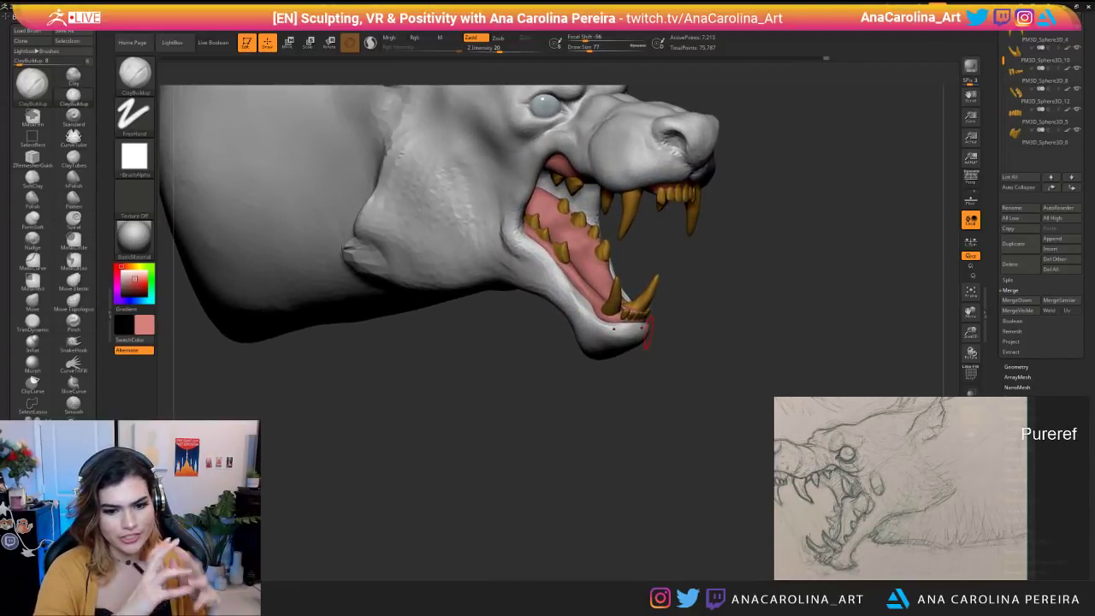
{"action": "right_click_drag", "start_coordinate": [547, 359], "coordinate": [632, 433], "text": "ctrl"}
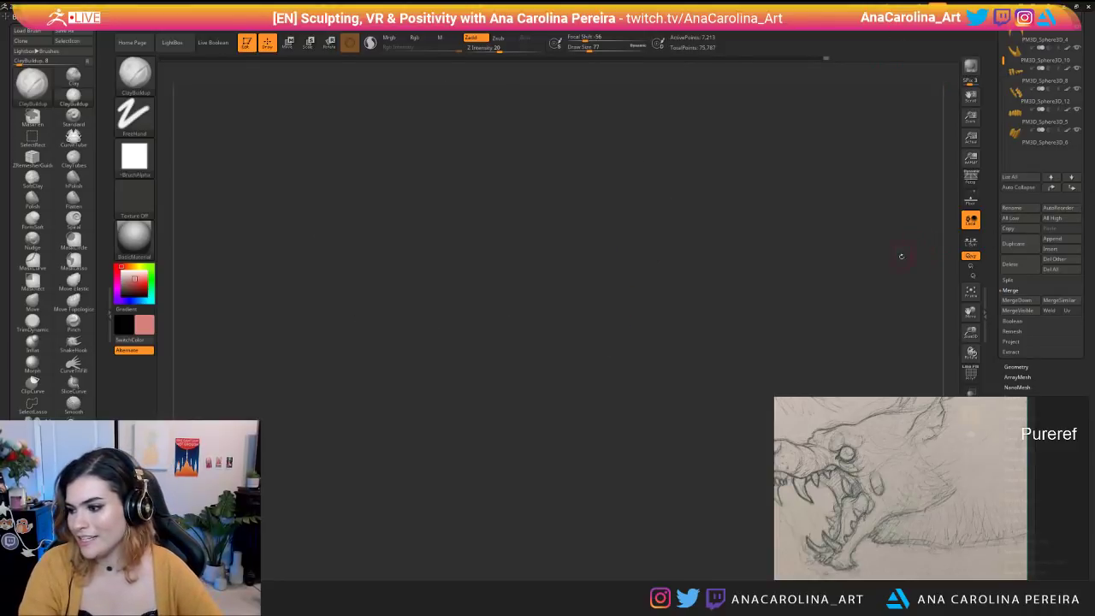
{"action": "left_click_drag", "start_coordinate": [843, 255], "coordinate": [874, 255]}
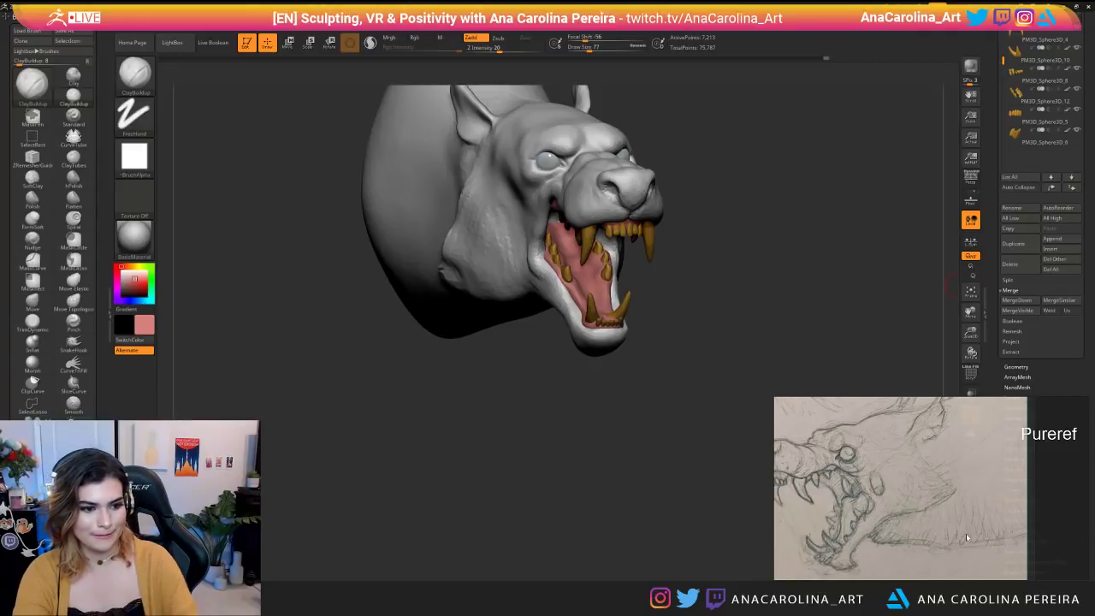
{"action": "scroll", "coordinate": [968, 537], "scroll_direction": "down", "scroll_amount": 2}
{"action": "left_click_drag", "start_coordinate": [795, 342], "coordinate": [479, 346]}
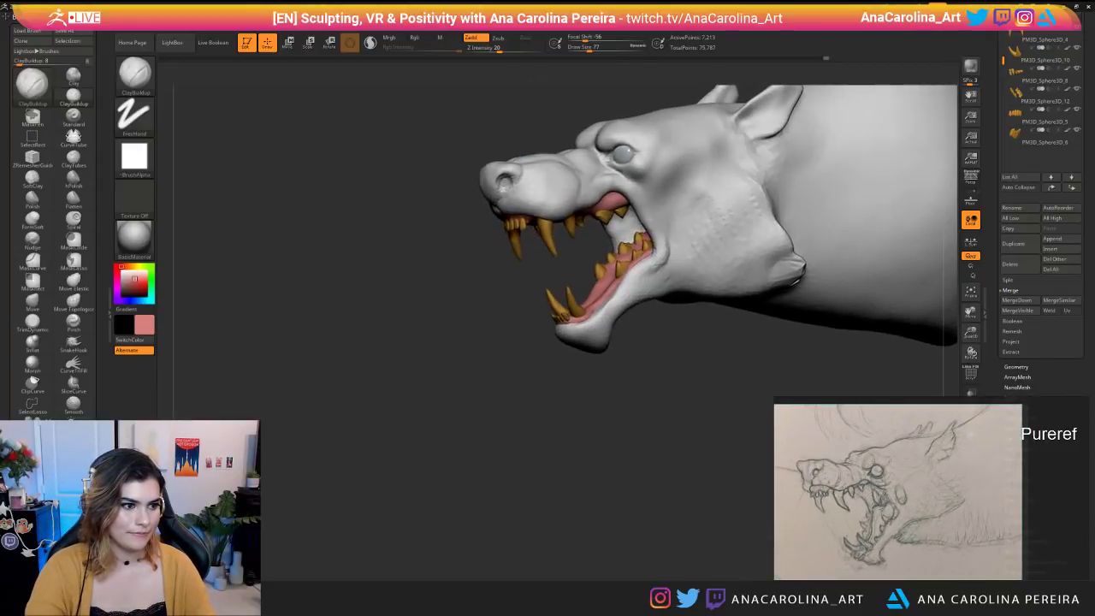
{"action": "left_click_drag", "start_coordinate": [479, 411], "coordinate": [479, 342], "text": "alt"}
{"action": "left_click_drag", "start_coordinate": [479, 385], "coordinate": [709, 410]}
{"action": "left_click_drag", "start_coordinate": [365, 448], "coordinate": [261, 453]}
{"action": "left_click_drag", "start_coordinate": [455, 508], "coordinate": [410, 518]}
{"action": "left_click_drag", "start_coordinate": [530, 466], "coordinate": [556, 514], "text": "alt"}
{"action": "left_click_drag", "start_coordinate": [618, 325], "coordinate": [640, 409]}
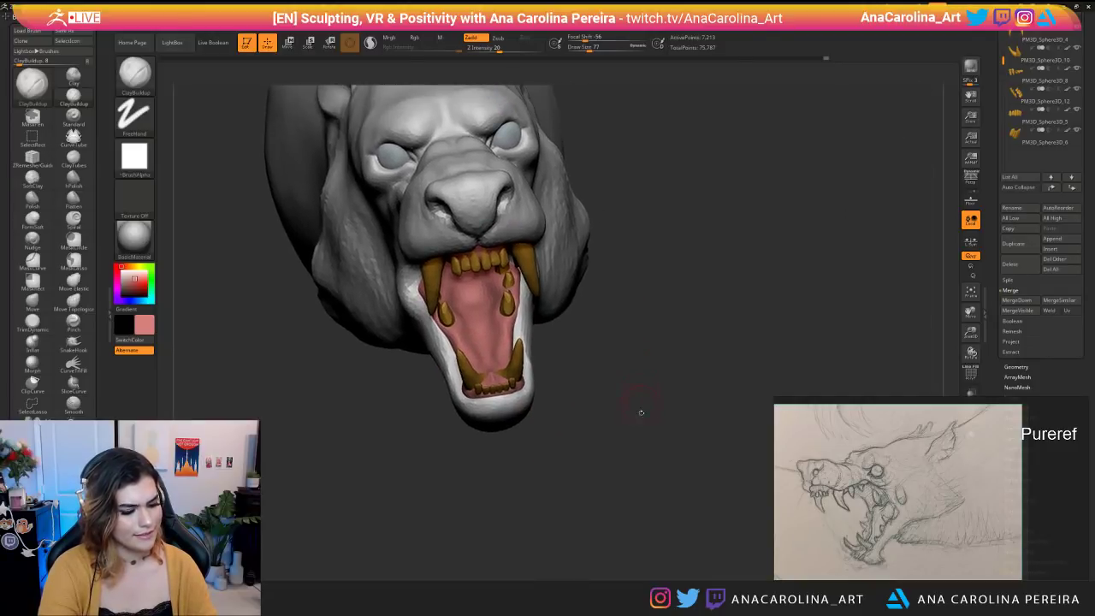
Insert a Sphere 32 primitive from the IMM Primitives brush into the mouth above the lower gum.
{"action": "key", "text": "b"}
{"action": "key", "text": "i"}
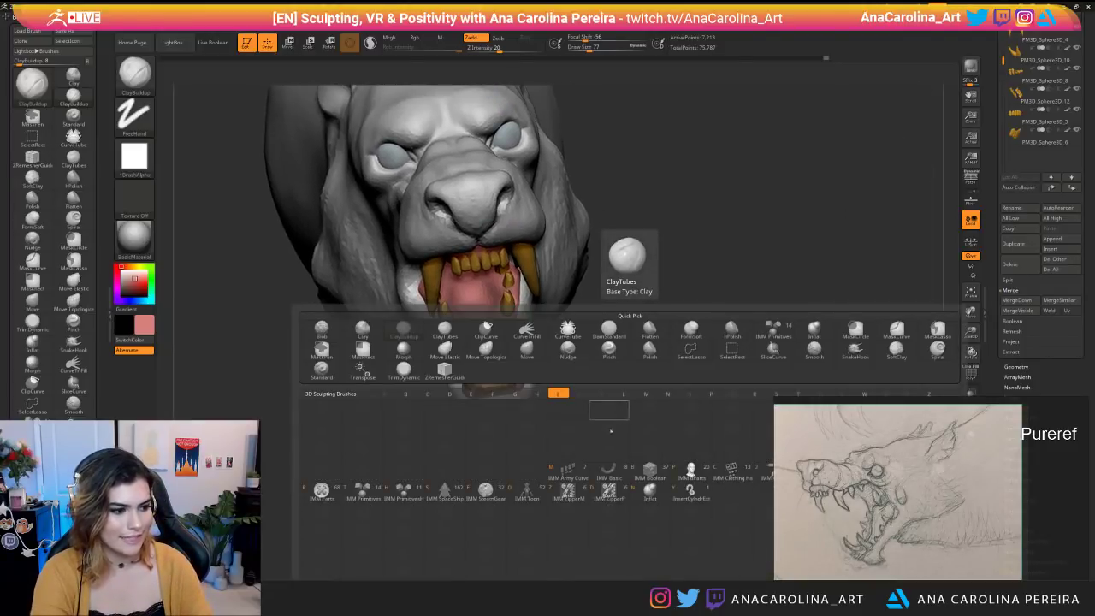
{"action": "left_click", "coordinate": [365, 491]}
{"action": "left_click_drag", "start_coordinate": [599, 427], "coordinate": [594, 330]}
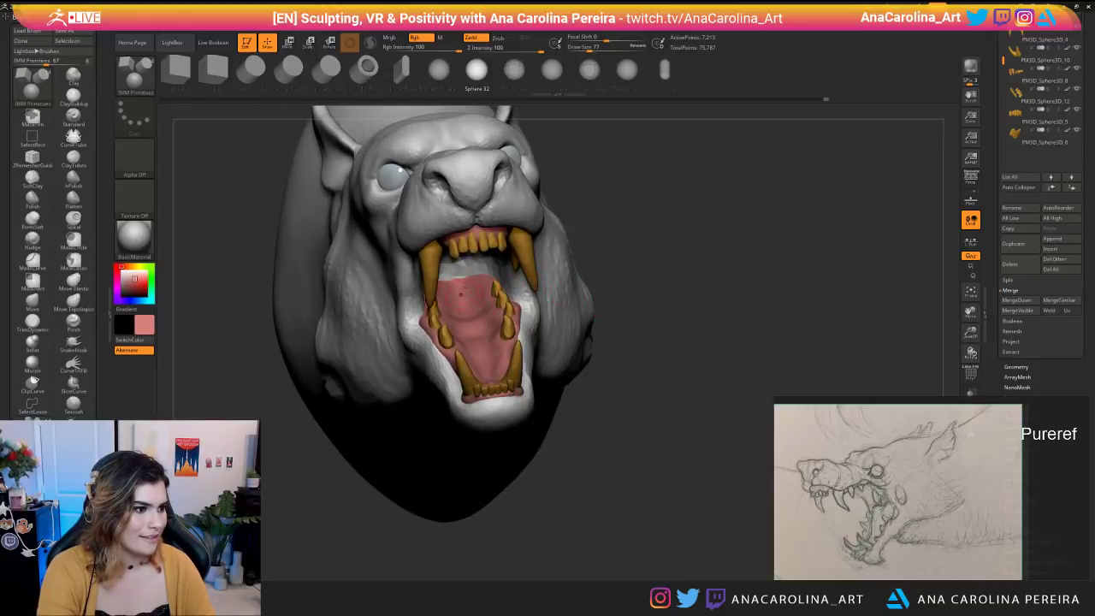
{"action": "left_click_drag", "start_coordinate": [457, 282], "coordinate": [470, 300]}
{"action": "left_click_drag", "start_coordinate": [633, 410], "coordinate": [514, 390]}
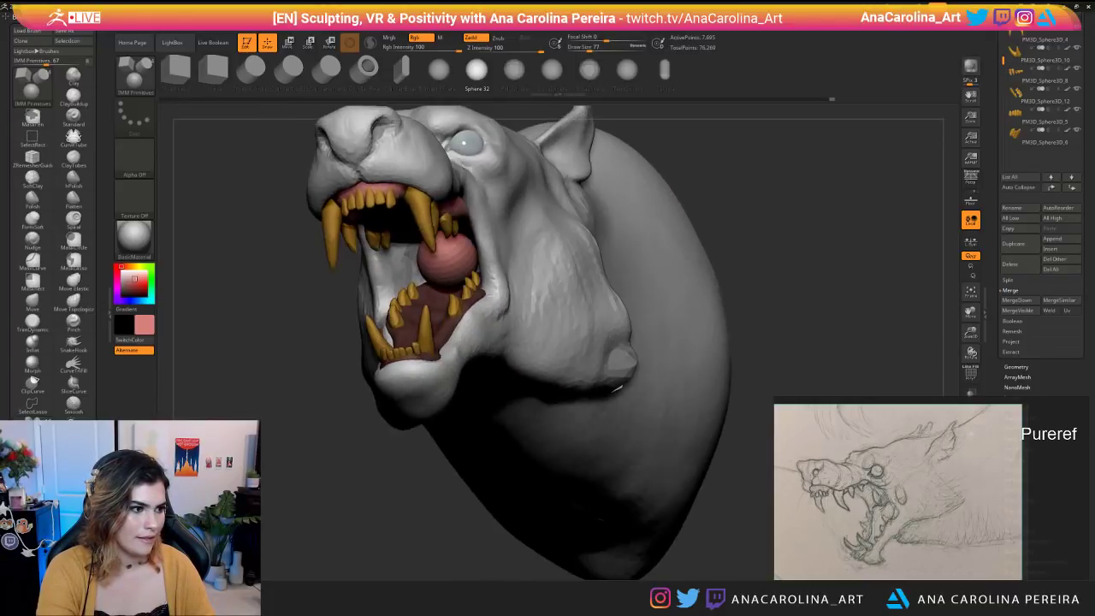
Move the inserted sphere down and back into the rear of the mouth, between the back teeth.
{"action": "key", "text": "w"}
{"action": "mouse_move", "coordinate": [445, 243]}
{"action": "left_mouse_down"}
{"action": "mouse_move", "coordinate": [453, 268]}
{"action": "mouse_move", "coordinate": [453, 259]}
{"action": "left_mouse_up"}
{"action": "left_click_drag", "start_coordinate": [719, 368], "coordinate": [800, 364]}
{"action": "left_click_drag", "start_coordinate": [436, 294], "coordinate": [444, 295]}
{"action": "left_click_drag", "start_coordinate": [718, 368], "coordinate": [834, 366]}
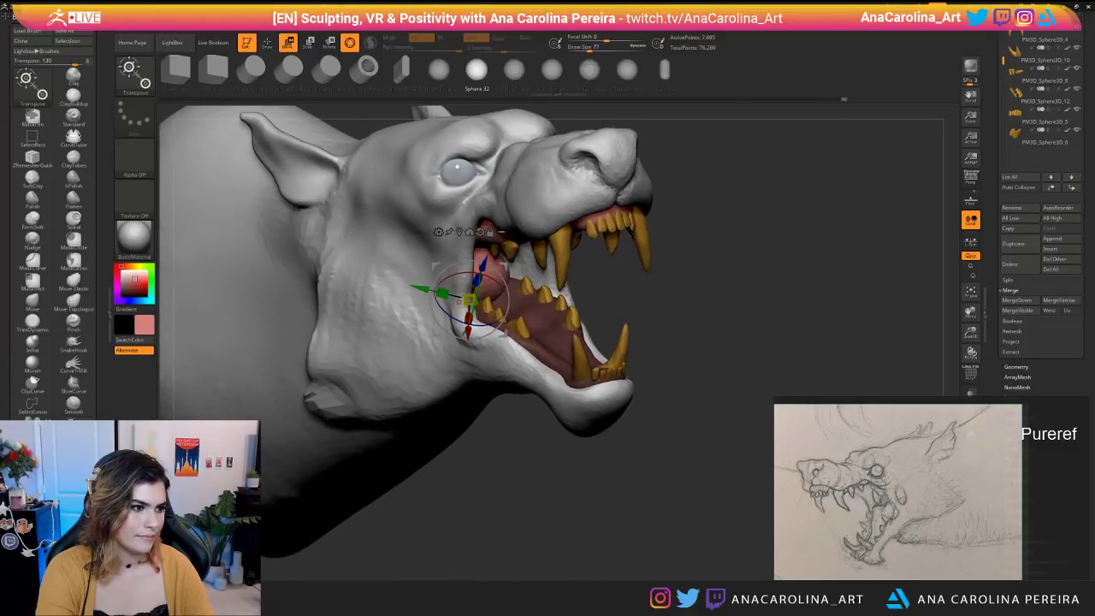
Stretch the sphere along the lower jaw with SnakeHook at draw size 313 and undo the last pulls.
{"action": "key", "text": "b"}
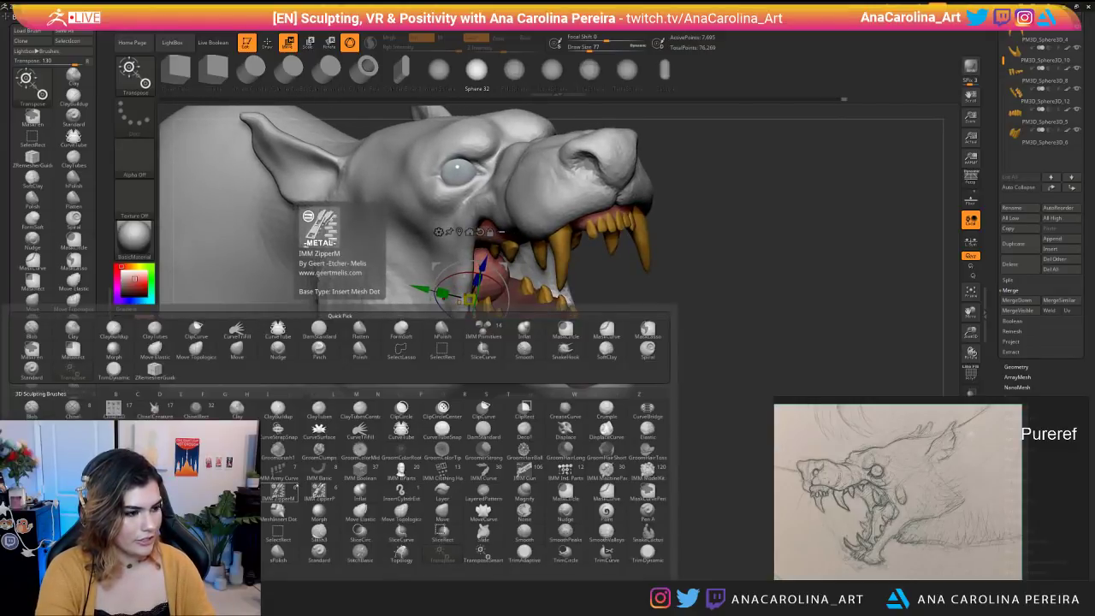
{"action": "key", "text": "s"}
{"action": "key", "text": "h"}
{"action": "key", "text": "space"}
{"action": "mouse_move", "coordinate": [134, 278]}
{"action": "left_mouse_down"}
{"action": "mouse_move", "coordinate": [148, 300]}
{"action": "mouse_move", "coordinate": [106, 306]}
{"action": "mouse_move", "coordinate": [134, 359]}
{"action": "left_mouse_up"}
{"action": "left_click_drag", "start_coordinate": [420, 477], "coordinate": [474, 460]}
{"action": "mouse_move", "coordinate": [702, 368]}
{"action": "left_mouse_down"}
{"action": "mouse_move", "coordinate": [504, 453]}
{"action": "mouse_move", "coordinate": [402, 466]}
{"action": "left_mouse_up"}
{"action": "mouse_move", "coordinate": [463, 286]}
{"action": "left_mouse_down"}
{"action": "mouse_move", "coordinate": [479, 259]}
{"action": "mouse_move", "coordinate": [463, 278]}
{"action": "left_mouse_up"}
{"action": "key", "text": "ctrl+z"}
{"action": "key", "text": "ctrl+z"}
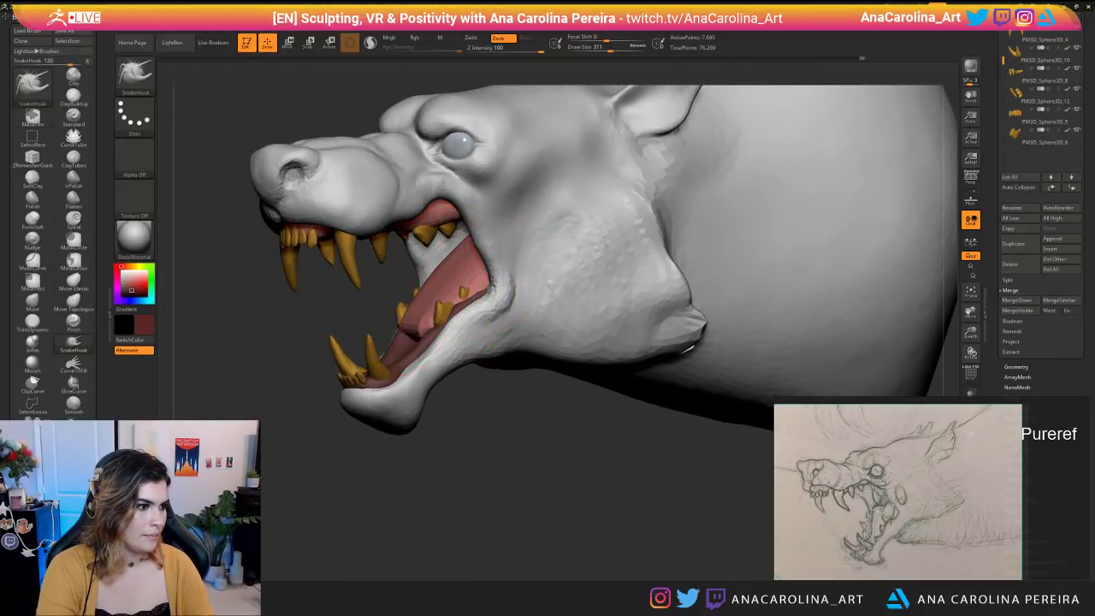
Pull the tongue form farther forward between the lower teeth with the SnakeHook brush.
{"action": "mouse_move", "coordinate": [445, 402]}
{"action": "left_mouse_down"}
{"action": "mouse_move", "coordinate": [479, 445]}
{"action": "mouse_move", "coordinate": [525, 469]}
{"action": "left_mouse_up"}
{"action": "left_click_drag", "start_coordinate": [385, 320], "coordinate": [404, 322]}
{"action": "mouse_move", "coordinate": [472, 514]}
{"action": "left_mouse_down"}
{"action": "mouse_move", "coordinate": [359, 504]}
{"action": "mouse_move", "coordinate": [564, 479]}
{"action": "mouse_move", "coordinate": [653, 484]}
{"action": "left_mouse_up"}
{"action": "mouse_move", "coordinate": [523, 335]}
{"action": "left_mouse_down"}
{"action": "mouse_move", "coordinate": [530, 349]}
{"action": "mouse_move", "coordinate": [524, 342]}
{"action": "left_mouse_up"}
{"action": "mouse_move", "coordinate": [693, 393]}
{"action": "left_mouse_down"}
{"action": "mouse_move", "coordinate": [532, 376]}
{"action": "mouse_move", "coordinate": [537, 368]}
{"action": "mouse_move", "coordinate": [532, 382]}
{"action": "left_mouse_up"}
{"action": "mouse_move", "coordinate": [560, 471]}
{"action": "left_mouse_down"}
{"action": "mouse_move", "coordinate": [640, 442]}
{"action": "mouse_move", "coordinate": [627, 436]}
{"action": "left_mouse_up"}
Shape the tongue's body and tip with SnakeHook at draw size 128, using a closer view of the reference sketch's mouth.
{"action": "key", "text": "s"}
{"action": "left_click_drag", "start_coordinate": [580, 397], "coordinate": [594, 387]}
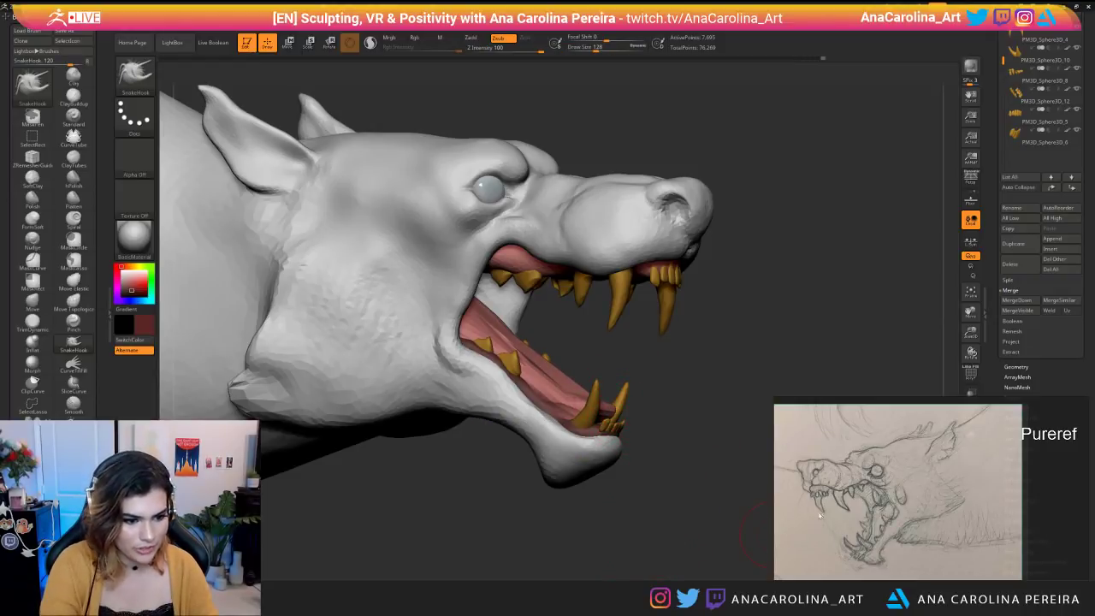
{"action": "scroll", "coordinate": [884, 519], "scroll_direction": "up", "scroll_amount": 2}
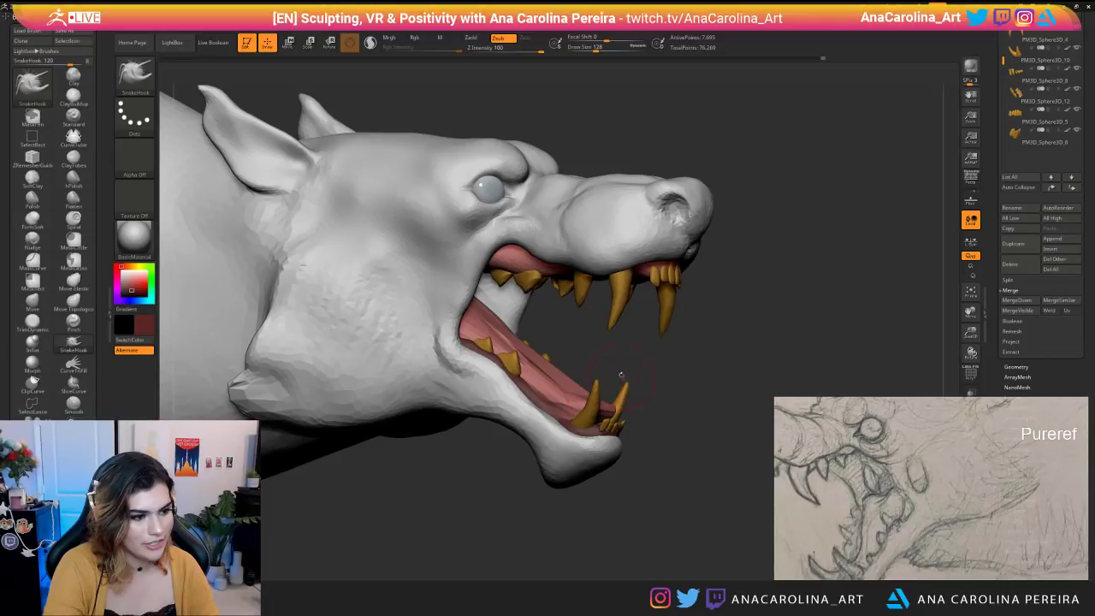
{"action": "left_click_drag", "start_coordinate": [621, 376], "coordinate": [645, 380]}
{"action": "mouse_move", "coordinate": [596, 412]}
{"action": "left_mouse_down"}
{"action": "mouse_move", "coordinate": [599, 402]}
{"action": "mouse_move", "coordinate": [561, 416]}
{"action": "mouse_move", "coordinate": [466, 417]}
{"action": "mouse_move", "coordinate": [618, 411]}
{"action": "left_mouse_up"}
{"action": "mouse_move", "coordinate": [632, 509]}
{"action": "left_mouse_down"}
{"action": "mouse_move", "coordinate": [704, 500]}
{"action": "mouse_move", "coordinate": [603, 504]}
{"action": "left_mouse_up"}
{"action": "left_click_drag", "start_coordinate": [658, 366], "coordinate": [680, 367]}
{"action": "left_click_drag", "start_coordinate": [662, 402], "coordinate": [652, 389]}
{"action": "left_click_drag", "start_coordinate": [590, 504], "coordinate": [676, 501]}
{"action": "left_click_drag", "start_coordinate": [727, 364], "coordinate": [789, 338]}
Adjust the rear of the tongue with SnakeHook at draw size 177.
{"action": "key", "text": "space"}
{"action": "left_click_drag", "start_coordinate": [836, 281], "coordinate": [843, 281]}
{"action": "mouse_move", "coordinate": [670, 356]}
{"action": "left_mouse_down"}
{"action": "mouse_move", "coordinate": [655, 337]}
{"action": "mouse_move", "coordinate": [661, 323]}
{"action": "mouse_move", "coordinate": [691, 318]}
{"action": "mouse_move", "coordinate": [674, 329]}
{"action": "left_mouse_up"}
{"action": "mouse_move", "coordinate": [826, 295]}
{"action": "left_mouse_down"}
{"action": "mouse_move", "coordinate": [688, 295]}
{"action": "mouse_move", "coordinate": [694, 342]}
{"action": "mouse_move", "coordinate": [816, 303]}
{"action": "mouse_move", "coordinate": [813, 256]}
{"action": "mouse_move", "coordinate": [680, 327]}
{"action": "mouse_move", "coordinate": [667, 450]}
{"action": "left_mouse_up"}
{"action": "left_click_drag", "start_coordinate": [640, 369], "coordinate": [636, 377]}
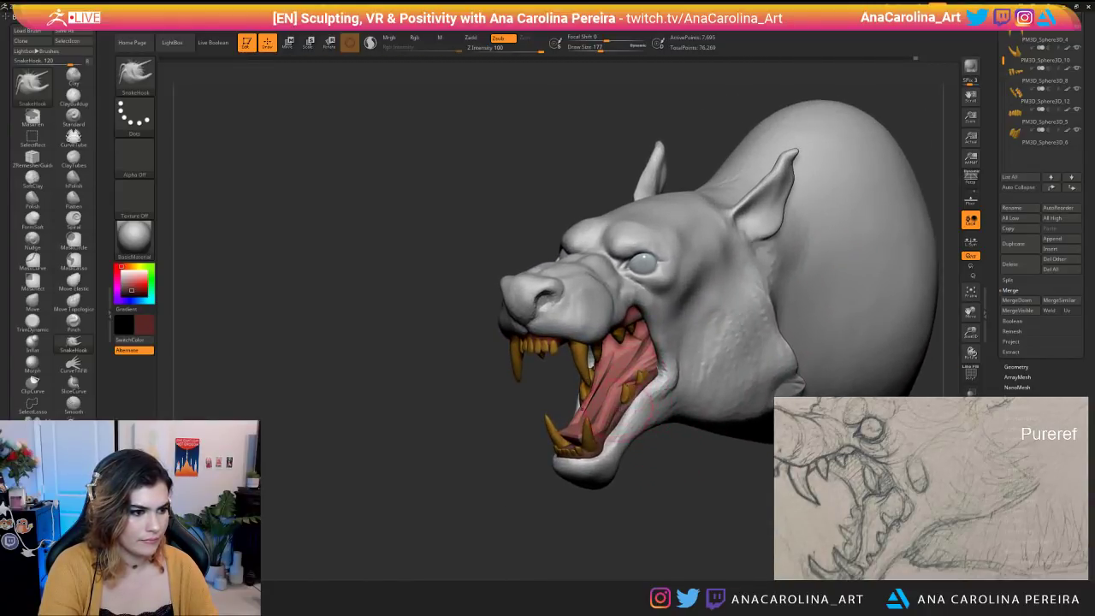
Turn on Sculptris Pro, then smooth the tongue and pull its surface into a fuller shape.
{"action": "left_click", "coordinate": [371, 43]}
{"action": "mouse_move", "coordinate": [614, 345]}
{"action": "left_mouse_down", "text": "shift"}
{"action": "mouse_move", "coordinate": [604, 387]}
{"action": "mouse_move", "coordinate": [567, 432]}
{"action": "mouse_move", "coordinate": [632, 344]}
{"action": "left_mouse_up", "text": "shift"}
{"action": "mouse_move", "coordinate": [637, 505]}
{"action": "left_mouse_down"}
{"action": "mouse_move", "coordinate": [732, 458]}
{"action": "mouse_move", "coordinate": [599, 512]}
{"action": "left_mouse_up"}
{"action": "left_click_drag", "start_coordinate": [578, 393], "coordinate": [568, 387]}
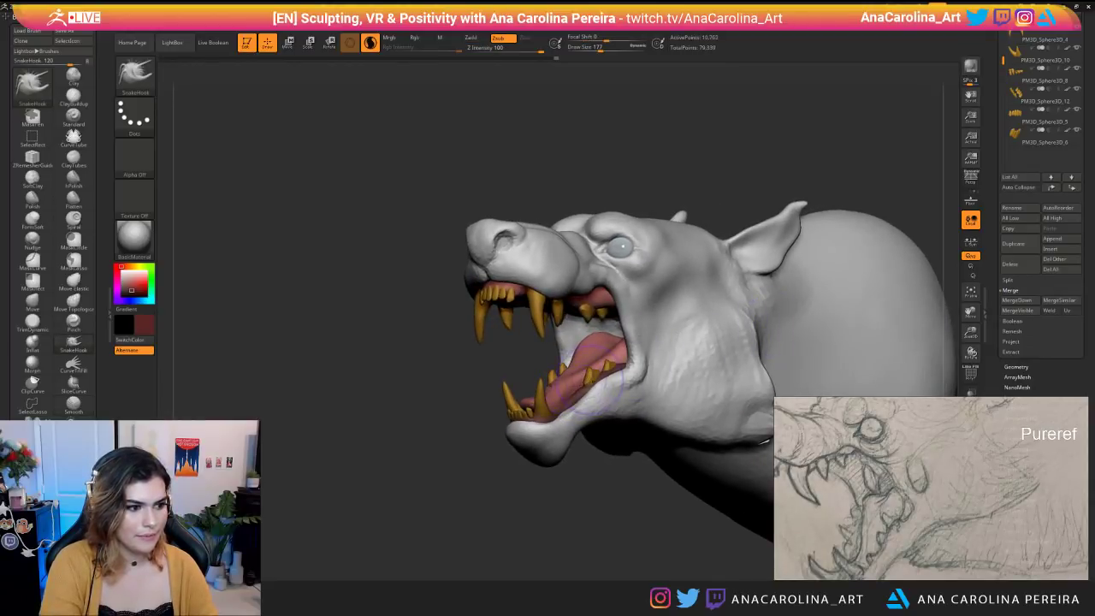
Pull the tongue's front and sides into shape between the lower teeth with SnakeHook at draw size 212.
{"action": "left_click_drag", "start_coordinate": [479, 517], "coordinate": [703, 508]}
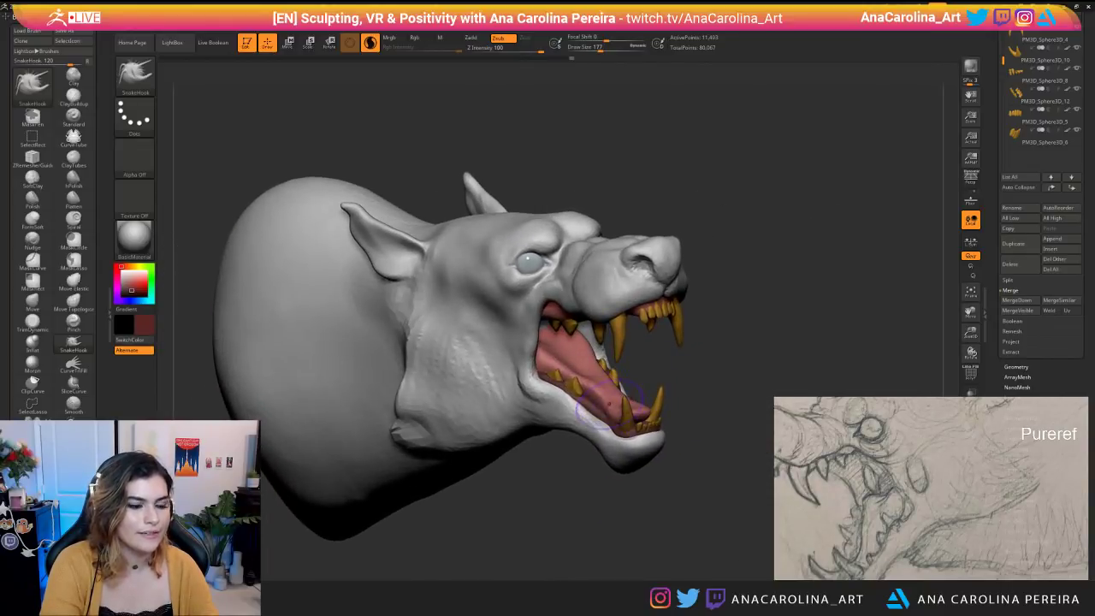
{"action": "mouse_move", "coordinate": [735, 445]}
{"action": "left_mouse_down"}
{"action": "mouse_move", "coordinate": [577, 432]}
{"action": "mouse_move", "coordinate": [615, 488]}
{"action": "mouse_move", "coordinate": [591, 459]}
{"action": "left_mouse_up"}
{"action": "key", "text": "space"}
{"action": "mouse_move", "coordinate": [547, 508]}
{"action": "left_mouse_down"}
{"action": "mouse_move", "coordinate": [612, 489]}
{"action": "mouse_move", "coordinate": [608, 457]}
{"action": "mouse_move", "coordinate": [589, 460]}
{"action": "mouse_move", "coordinate": [590, 484]}
{"action": "left_mouse_up"}
{"action": "mouse_move", "coordinate": [718, 479]}
{"action": "left_mouse_down"}
{"action": "mouse_move", "coordinate": [547, 467]}
{"action": "mouse_move", "coordinate": [556, 503]}
{"action": "left_mouse_up"}
{"action": "mouse_move", "coordinate": [637, 436]}
{"action": "left_mouse_down"}
{"action": "mouse_move", "coordinate": [641, 425]}
{"action": "mouse_move", "coordinate": [625, 436]}
{"action": "left_mouse_up"}
{"action": "key", "text": "space"}
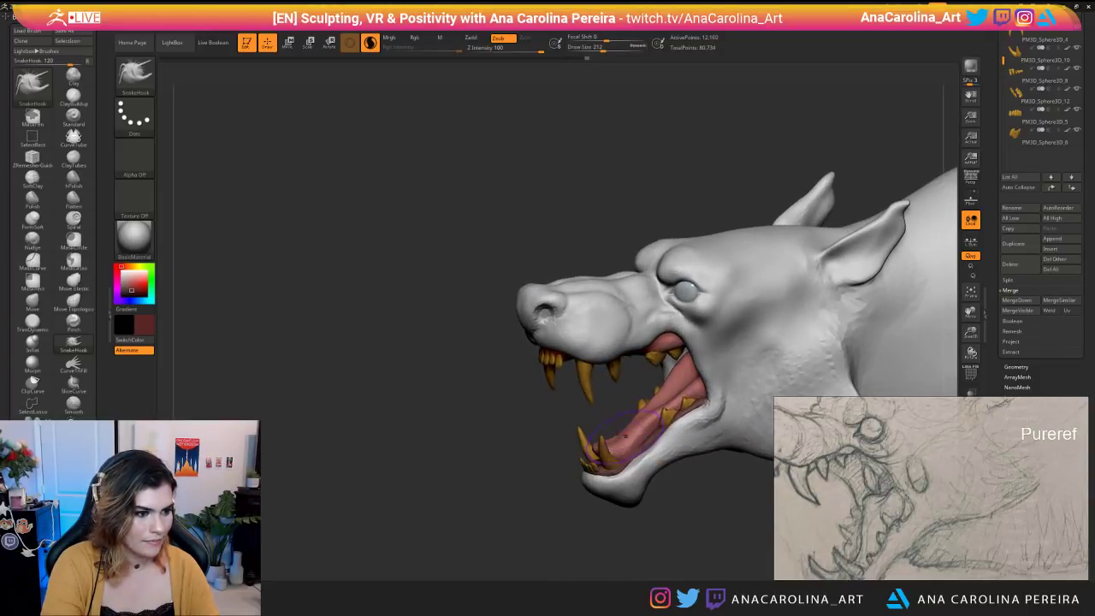
{"action": "mouse_move", "coordinate": [646, 539]}
{"action": "left_mouse_down"}
{"action": "mouse_move", "coordinate": [706, 510]}
{"action": "mouse_move", "coordinate": [617, 524]}
{"action": "mouse_move", "coordinate": [627, 470]}
{"action": "left_mouse_up"}
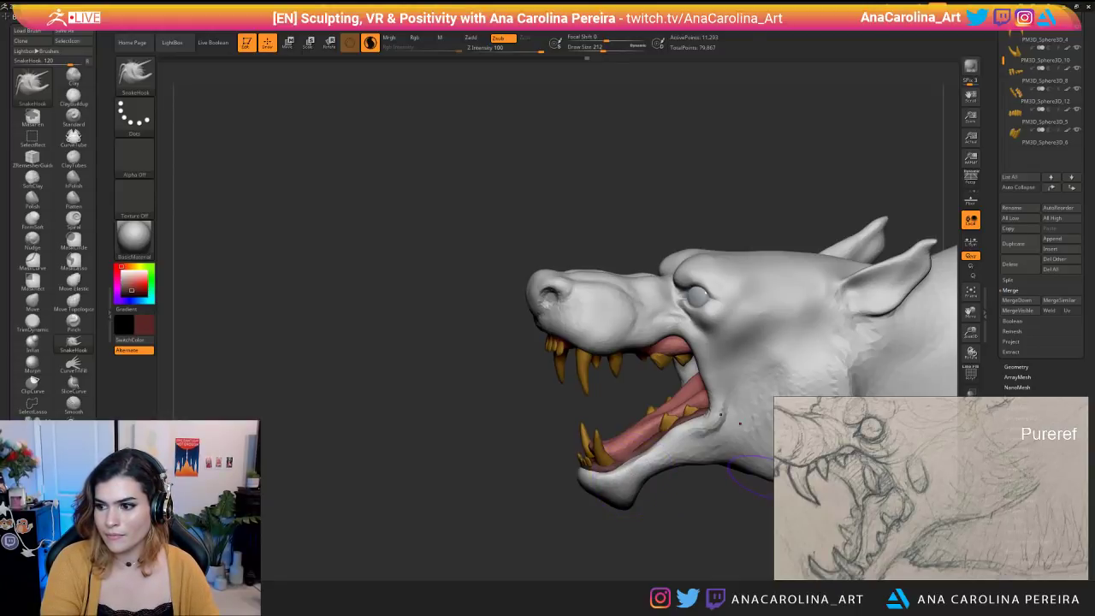
{"action": "mouse_move", "coordinate": [751, 473]}
{"action": "left_mouse_down"}
{"action": "mouse_move", "coordinate": [652, 478]}
{"action": "mouse_move", "coordinate": [633, 445]}
{"action": "mouse_move", "coordinate": [638, 428]}
{"action": "left_mouse_up"}
{"action": "mouse_move", "coordinate": [727, 515]}
{"action": "left_mouse_down"}
{"action": "mouse_move", "coordinate": [754, 462]}
{"action": "mouse_move", "coordinate": [718, 466]}
{"action": "mouse_move", "coordinate": [663, 508]}
{"action": "left_mouse_up"}
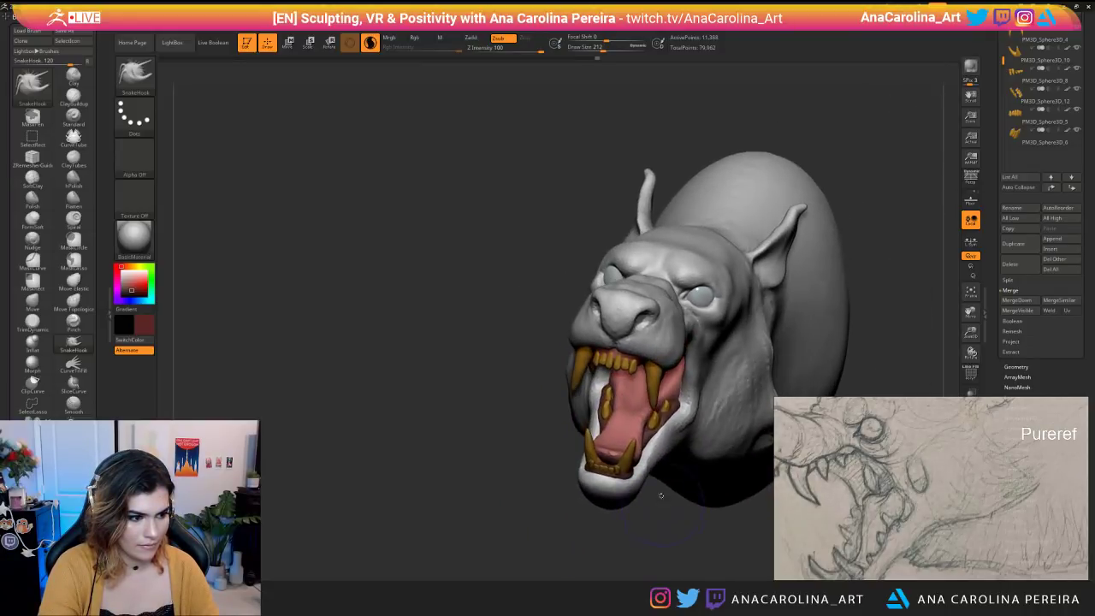
Refine the tongue's side edges and rear with SnakeHook at draw size 116.
{"action": "left_click_drag", "start_coordinate": [655, 441], "coordinate": [677, 433]}
{"action": "left_click_drag", "start_coordinate": [640, 513], "coordinate": [690, 505]}
{"action": "key", "text": "s"}
{"action": "left_click_drag", "start_coordinate": [654, 469], "coordinate": [633, 469]}
{"action": "left_click_drag", "start_coordinate": [674, 409], "coordinate": [684, 402]}
{"action": "right_click_drag", "start_coordinate": [647, 484], "coordinate": [581, 496]}
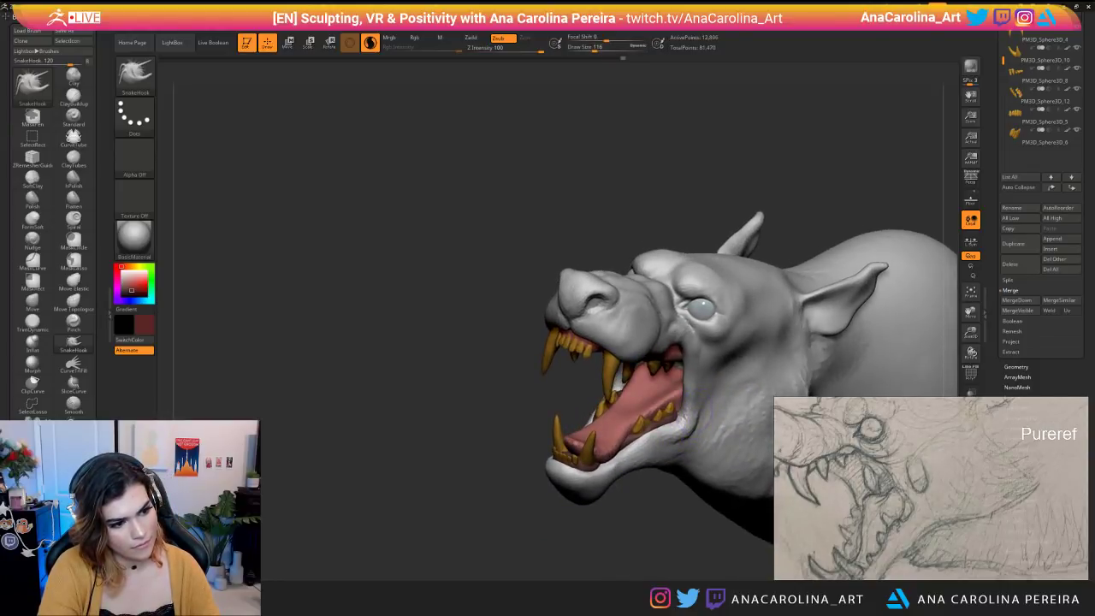
{"action": "right_click_drag", "start_coordinate": [616, 554], "coordinate": [614, 496], "text": "ctrl"}
{"action": "right_click_drag", "start_coordinate": [614, 496], "coordinate": [626, 522]}
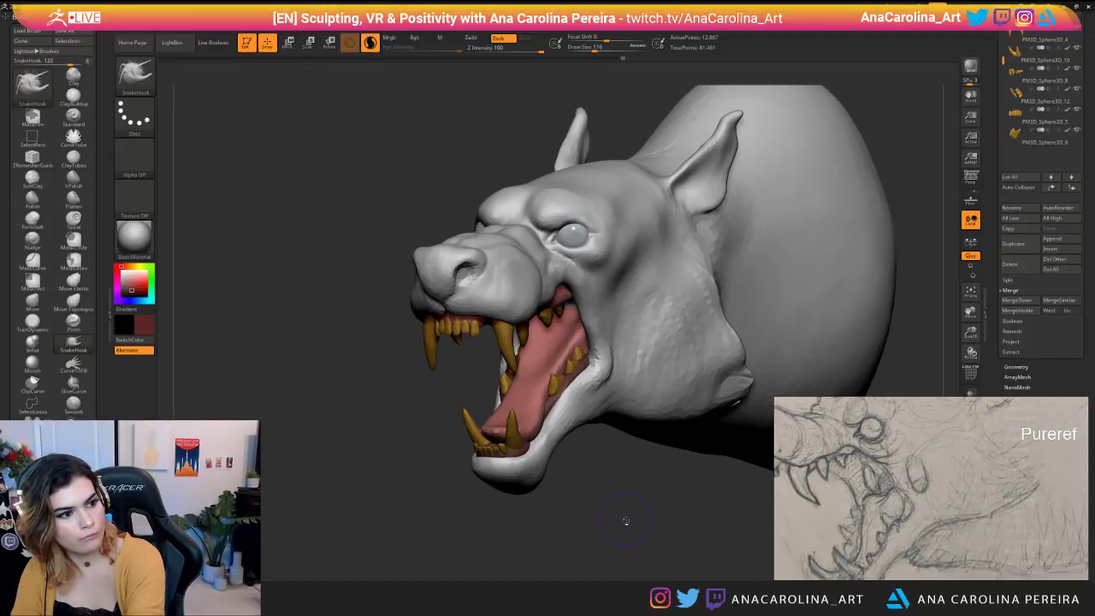
{"action": "mouse_move", "coordinate": [483, 500]}
{"action": "left_mouse_down"}
{"action": "mouse_move", "coordinate": [558, 389]}
{"action": "mouse_move", "coordinate": [475, 286]}
{"action": "left_mouse_up"}
{"action": "left_click_drag", "start_coordinate": [524, 344], "coordinate": [525, 364]}
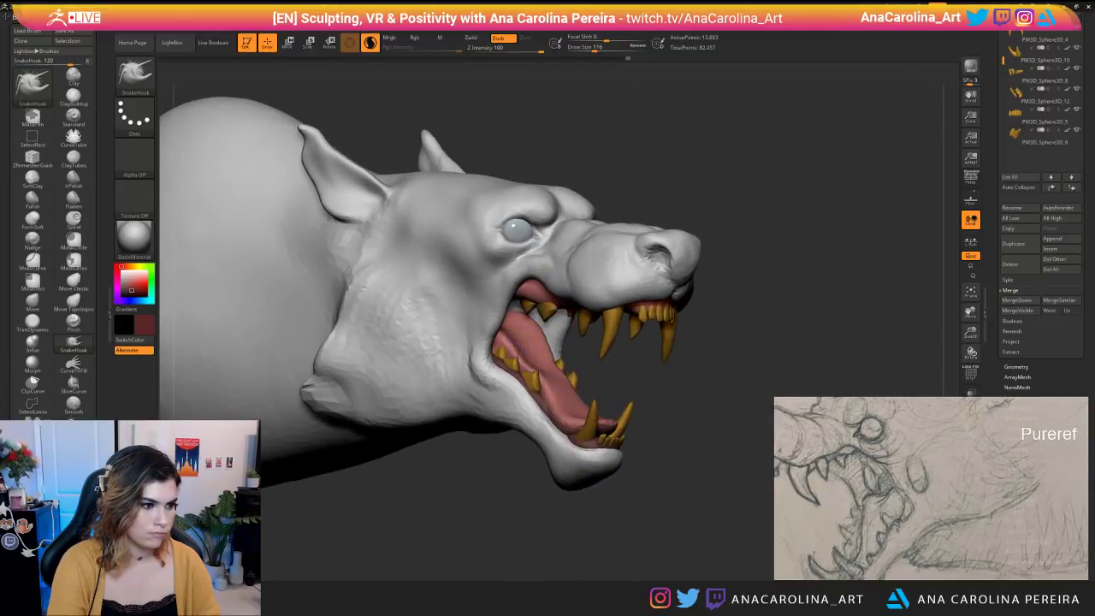
Carve a crease into the rear of the tongue with the DamStandard brush and smooth it.
{"action": "left_click_drag", "start_coordinate": [693, 376], "coordinate": [582, 374]}
{"action": "key", "text": "b"}
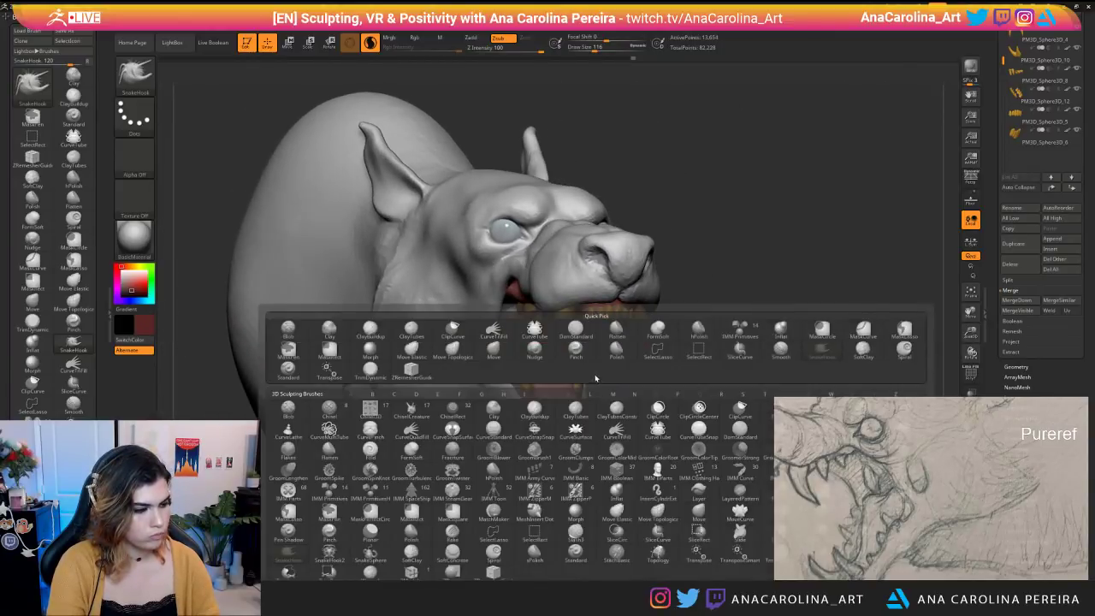
{"action": "key", "text": "d"}
{"action": "key", "text": "s"}
{"action": "left_click_drag", "start_coordinate": [523, 330], "coordinate": [541, 349]}
{"action": "left_click_drag", "start_coordinate": [665, 384], "coordinate": [624, 384]}
{"action": "left_click_drag", "start_coordinate": [515, 323], "coordinate": [535, 347], "text": "shift"}
{"action": "mouse_move", "coordinate": [622, 386]}
{"action": "left_mouse_down"}
{"action": "mouse_move", "coordinate": [680, 385]}
{"action": "mouse_move", "coordinate": [643, 387]}
{"action": "left_mouse_up"}
{"action": "left_click_drag", "start_coordinate": [505, 330], "coordinate": [539, 361]}
{"action": "left_click_drag", "start_coordinate": [676, 385], "coordinate": [631, 385]}
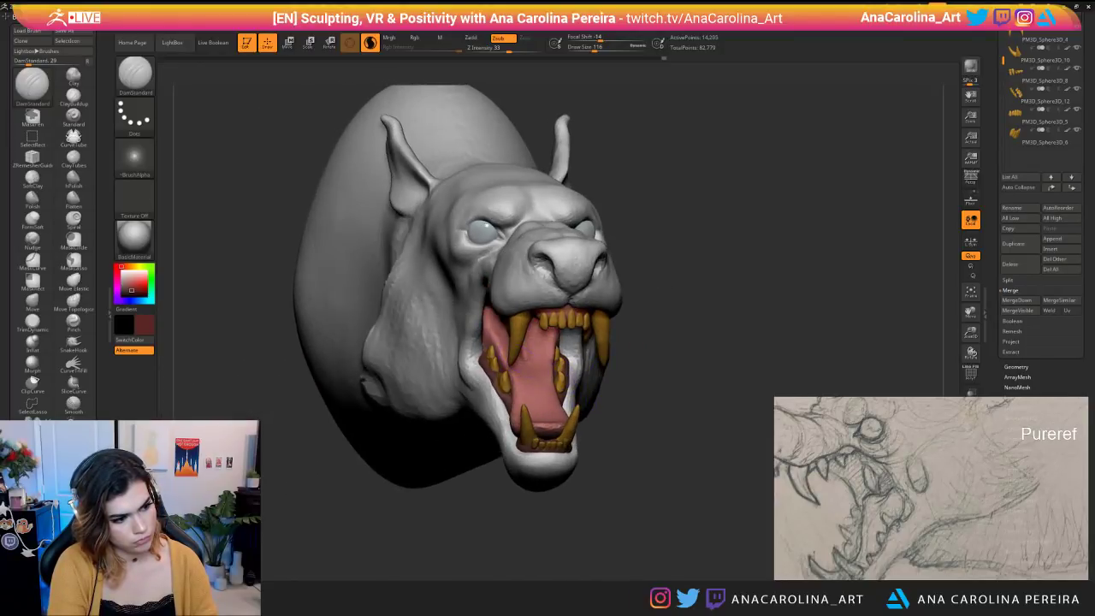
Carve the central groove forward along the tongue's midline with DamStandard and soften it by smoothing.
{"action": "left_click_drag", "start_coordinate": [529, 338], "coordinate": [536, 402]}
{"action": "left_click_drag", "start_coordinate": [676, 368], "coordinate": [629, 406]}
{"action": "left_click_drag", "start_coordinate": [537, 397], "coordinate": [539, 423]}
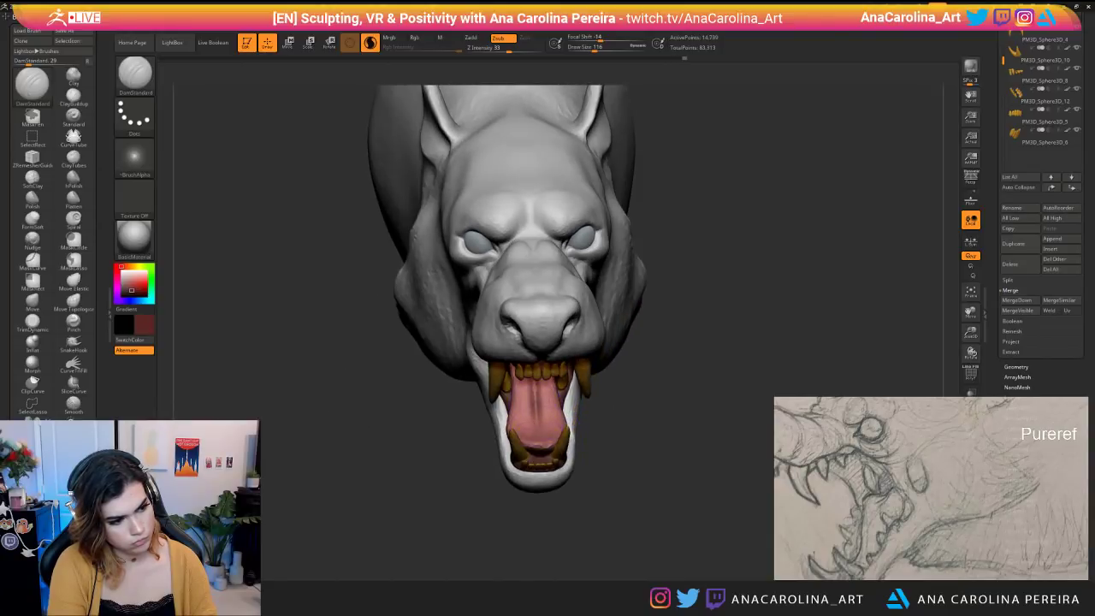
{"action": "left_click_drag", "start_coordinate": [538, 385], "coordinate": [539, 417], "text": "shift"}
{"action": "left_click_drag", "start_coordinate": [609, 438], "coordinate": [643, 373]}
{"action": "left_click_drag", "start_coordinate": [543, 359], "coordinate": [540, 392], "text": "shift"}
{"action": "left_click_drag", "start_coordinate": [522, 348], "coordinate": [525, 378]}
Carve a crease with DamStandard along the tongue's side beside the lower back teeth.
{"action": "mouse_move", "coordinate": [600, 438]}
{"action": "left_mouse_down"}
{"action": "mouse_move", "coordinate": [636, 416]}
{"action": "mouse_move", "coordinate": [664, 420]}
{"action": "mouse_move", "coordinate": [667, 376]}
{"action": "left_mouse_up"}
{"action": "mouse_move", "coordinate": [753, 411]}
{"action": "left_mouse_down"}
{"action": "mouse_move", "coordinate": [682, 414]}
{"action": "mouse_move", "coordinate": [680, 458]}
{"action": "left_mouse_up"}
{"action": "key", "text": "b"}
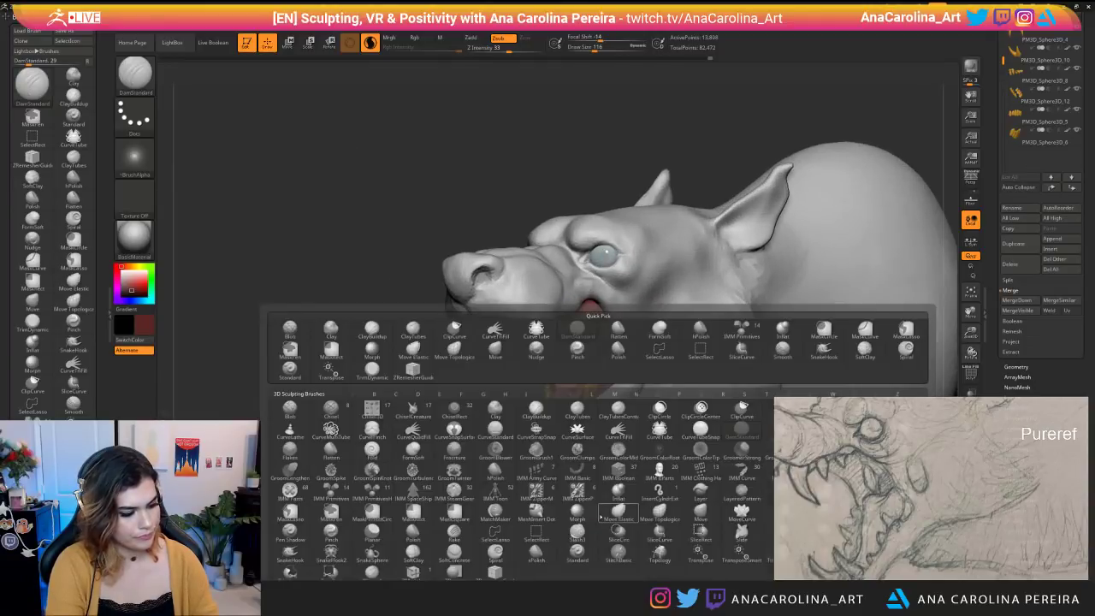
{"action": "key", "text": "d"}
{"action": "key", "text": "s"}
{"action": "left_click_drag", "start_coordinate": [675, 505], "coordinate": [675, 526], "text": "alt"}
{"action": "mouse_move", "coordinate": [628, 390]}
{"action": "left_mouse_down"}
{"action": "mouse_move", "coordinate": [618, 365]}
{"action": "mouse_move", "coordinate": [593, 419]}
{"action": "left_mouse_up"}
{"action": "key", "text": "shift"}
{"action": "right_click_drag", "start_coordinate": [590, 414], "coordinate": [618, 416]}
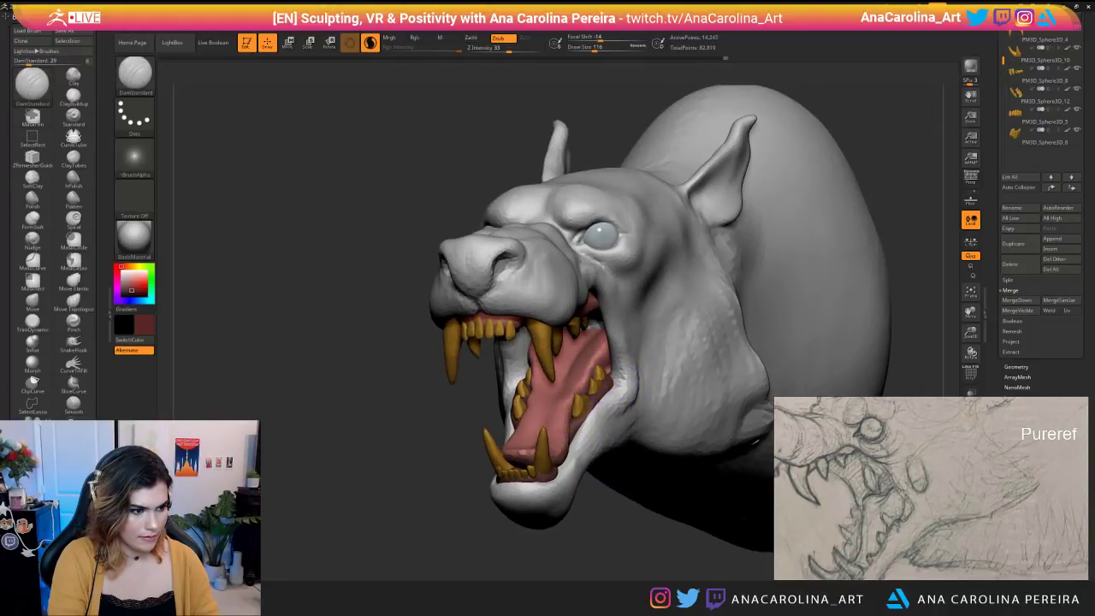
{"action": "mouse_move", "coordinate": [629, 373]}
{"action": "left_mouse_down"}
{"action": "mouse_move", "coordinate": [614, 387]}
{"action": "mouse_move", "coordinate": [625, 414]}
{"action": "mouse_move", "coordinate": [631, 399]}
{"action": "left_mouse_up"}
{"action": "left_click_drag", "start_coordinate": [637, 548], "coordinate": [633, 505], "text": "alt"}
{"action": "left_click_drag", "start_coordinate": [633, 513], "coordinate": [704, 527]}
{"action": "left_click_drag", "start_coordinate": [672, 529], "coordinate": [624, 530], "text": "alt"}
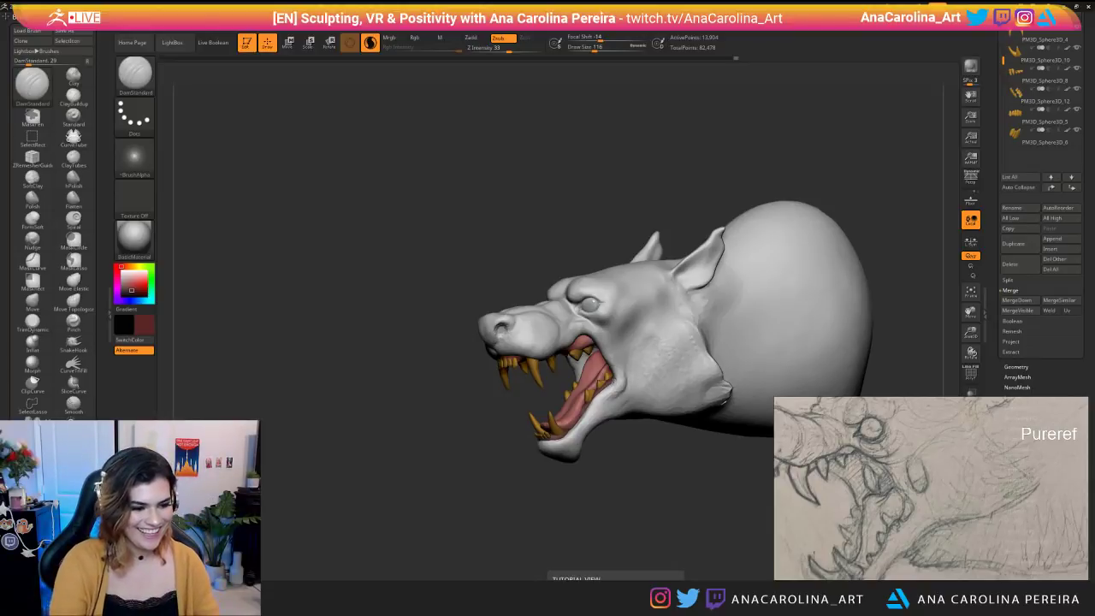
Pull the tongue's tip upward and slim its front with SnakeHook at draw size 192.
{"action": "left_click_drag", "start_coordinate": [393, 450], "coordinate": [596, 540]}
{"action": "key", "text": "b"}
{"action": "key", "text": "s"}
{"action": "key", "text": "h"}
{"action": "key", "text": "space"}
{"action": "mouse_move", "coordinate": [528, 475]}
{"action": "left_mouse_down"}
{"action": "mouse_move", "coordinate": [547, 457]}
{"action": "mouse_move", "coordinate": [527, 448]}
{"action": "mouse_move", "coordinate": [517, 457]}
{"action": "left_mouse_up"}
{"action": "left_click_drag", "start_coordinate": [590, 504], "coordinate": [761, 509]}
{"action": "left_click_drag", "start_coordinate": [494, 467], "coordinate": [476, 453]}
{"action": "left_click_drag", "start_coordinate": [582, 479], "coordinate": [646, 466]}
{"action": "left_click_drag", "start_coordinate": [581, 428], "coordinate": [633, 427]}
{"action": "left_click_drag", "start_coordinate": [504, 504], "coordinate": [492, 492]}
{"action": "left_click_drag", "start_coordinate": [633, 427], "coordinate": [590, 423]}
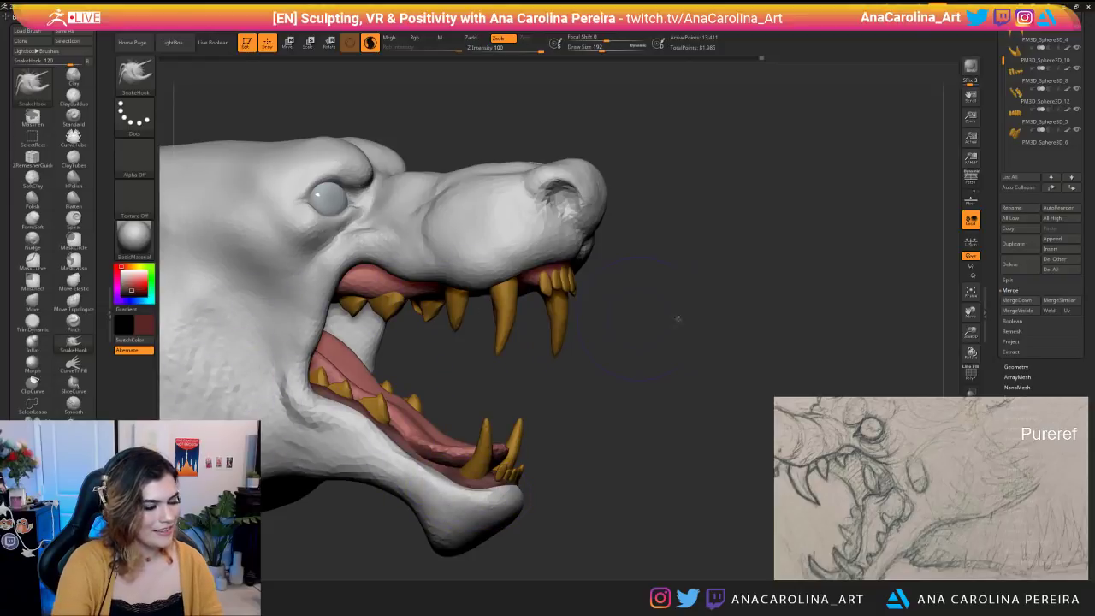
Turn on transparency for the surrounding parts and split the tongue from the lower gum into a separate subtool.
{"action": "left_click", "coordinate": [970, 393]}
{"action": "left_click_drag", "start_coordinate": [923, 459], "coordinate": [924, 451]}
{"action": "left_click_drag", "start_coordinate": [502, 352], "coordinate": [594, 392]}
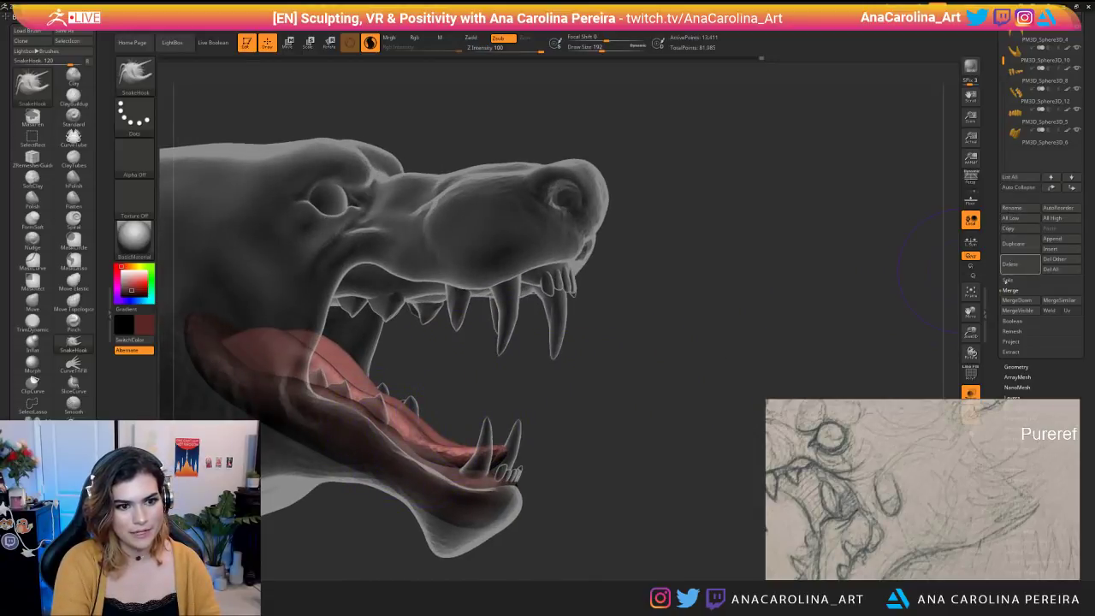
{"action": "left_click", "coordinate": [1008, 280]}
{"action": "left_click", "coordinate": [1018, 290]}
{"action": "mouse_move", "coordinate": [518, 384]}
{"action": "left_mouse_down"}
{"action": "mouse_move", "coordinate": [456, 418]}
{"action": "mouse_move", "coordinate": [465, 420]}
{"action": "left_mouse_up"}
{"action": "key", "text": "space"}
{"action": "left_click", "coordinate": [459, 465], "text": "alt"}
Reshape the tongue's underside and root with SnakeHook at draw size 172, seen through the transparent jaw.
{"action": "key", "text": "space"}
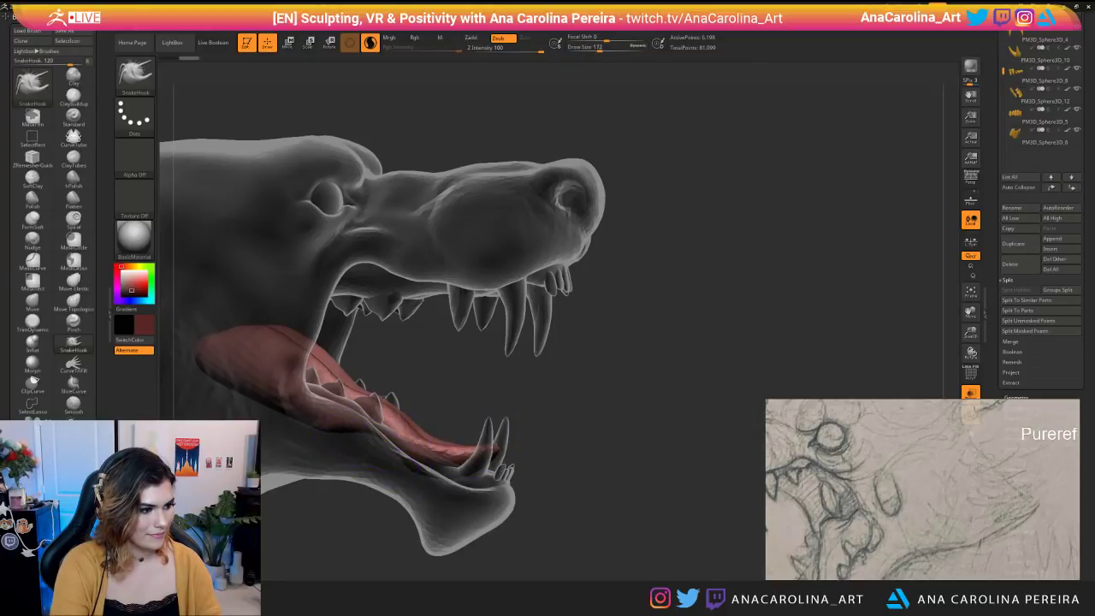
{"action": "left_click_drag", "start_coordinate": [414, 467], "coordinate": [421, 458]}
{"action": "left_click_drag", "start_coordinate": [513, 385], "coordinate": [518, 387]}
{"action": "mouse_move", "coordinate": [426, 458]}
{"action": "left_mouse_down"}
{"action": "mouse_move", "coordinate": [431, 448]}
{"action": "mouse_move", "coordinate": [469, 454]}
{"action": "left_mouse_up"}
{"action": "left_click_drag", "start_coordinate": [349, 436], "coordinate": [350, 428]}
{"action": "left_click_drag", "start_coordinate": [513, 385], "coordinate": [526, 385]}
{"action": "left_click_drag", "start_coordinate": [395, 445], "coordinate": [354, 422]}
{"action": "left_click_drag", "start_coordinate": [487, 376], "coordinate": [395, 379]}
{"action": "mouse_move", "coordinate": [299, 414]}
{"action": "left_mouse_down"}
{"action": "mouse_move", "coordinate": [274, 386]}
{"action": "mouse_move", "coordinate": [269, 364]}
{"action": "mouse_move", "coordinate": [288, 357]}
{"action": "mouse_move", "coordinate": [276, 360]}
{"action": "left_mouse_up"}
Raise the rear top edge of the tongue with a smaller SnakeHook brush and smooth its surface.
{"action": "key", "text": "space"}
{"action": "left_click_drag", "start_coordinate": [409, 374], "coordinate": [441, 373]}
{"action": "key", "text": "space"}
{"action": "left_click_drag", "start_coordinate": [375, 412], "coordinate": [379, 412]}
{"action": "left_click_drag", "start_coordinate": [419, 376], "coordinate": [412, 377]}
{"action": "left_click_drag", "start_coordinate": [325, 373], "coordinate": [320, 368]}
{"action": "left_click_drag", "start_coordinate": [315, 375], "coordinate": [306, 361]}
{"action": "left_click_drag", "start_coordinate": [265, 361], "coordinate": [261, 349]}
{"action": "left_click_drag", "start_coordinate": [445, 373], "coordinate": [282, 376]}
{"action": "mouse_move", "coordinate": [357, 369]}
{"action": "left_mouse_down", "text": "shift"}
{"action": "mouse_move", "coordinate": [352, 393]}
{"action": "mouse_move", "coordinate": [341, 378]}
{"action": "left_mouse_up", "text": "shift"}
Adjust the side edges at the tongue's root with SnakeHook, starting at draw size 68.
{"action": "key", "text": "space"}
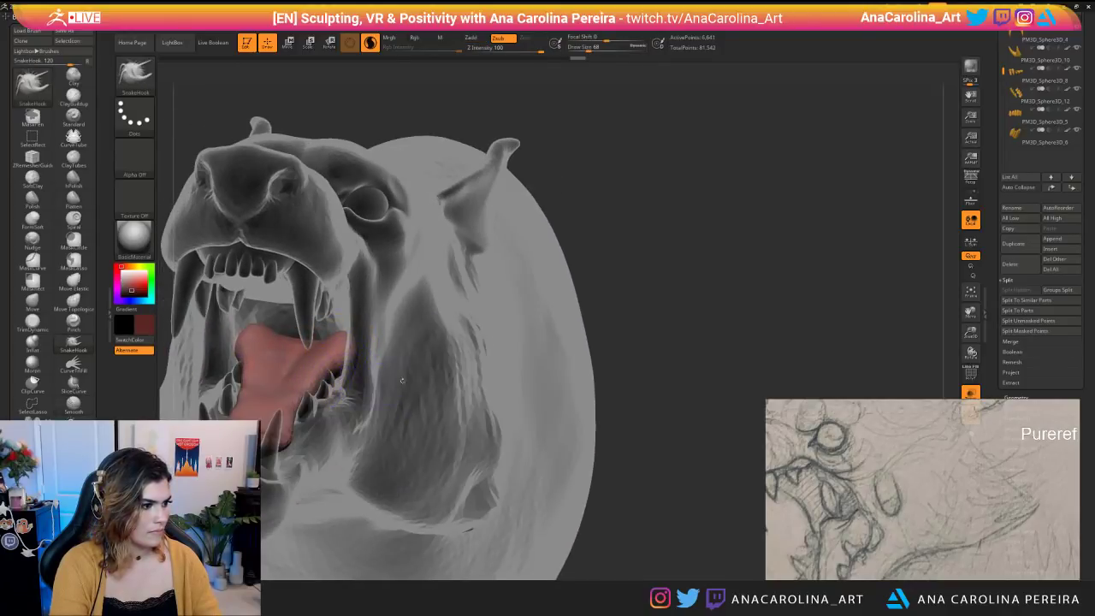
{"action": "left_click_drag", "start_coordinate": [408, 332], "coordinate": [464, 360]}
{"action": "left_click_drag", "start_coordinate": [312, 399], "coordinate": [336, 400]}
{"action": "key", "text": "space"}
{"action": "left_click_drag", "start_coordinate": [315, 392], "coordinate": [324, 382]}
{"action": "left_click_drag", "start_coordinate": [412, 416], "coordinate": [382, 436]}
{"action": "mouse_move", "coordinate": [355, 377]}
{"action": "left_mouse_down"}
{"action": "mouse_move", "coordinate": [366, 385]}
{"action": "mouse_move", "coordinate": [364, 334]}
{"action": "mouse_move", "coordinate": [377, 352]}
{"action": "left_mouse_up"}
{"action": "left_click_drag", "start_coordinate": [391, 550], "coordinate": [438, 458]}
{"action": "mouse_move", "coordinate": [551, 244]}
{"action": "left_mouse_down"}
{"action": "mouse_move", "coordinate": [560, 200]}
{"action": "mouse_move", "coordinate": [561, 236]}
{"action": "left_mouse_up"}
Reshape the tongue's underside from below with SnakeHook at draw size 163.
{"action": "key", "text": "space"}
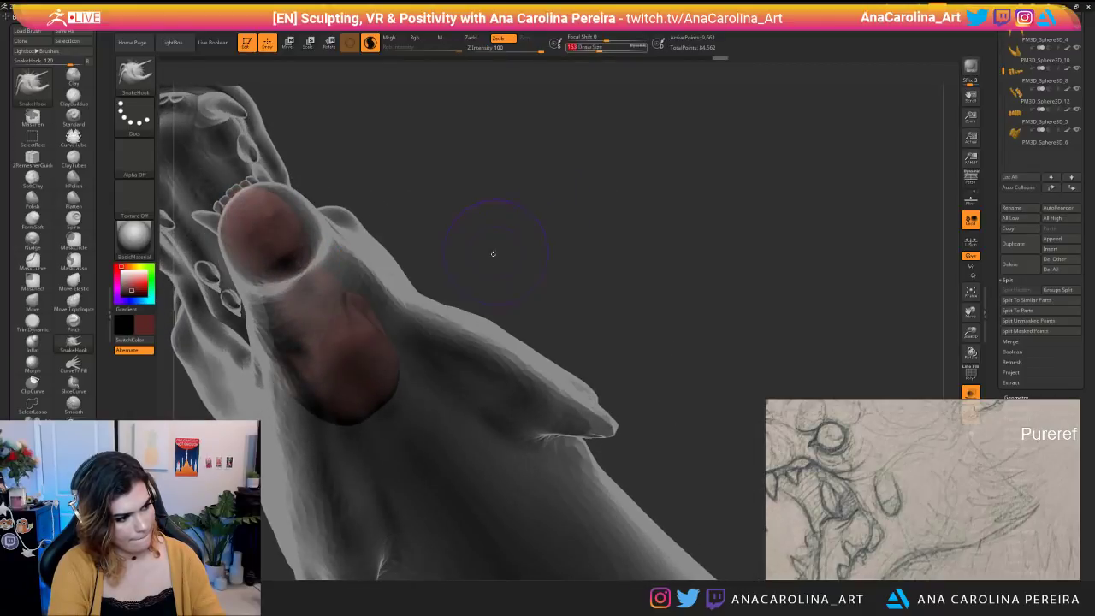
{"action": "left_click_drag", "start_coordinate": [493, 252], "coordinate": [499, 252]}
{"action": "left_click_drag", "start_coordinate": [530, 248], "coordinate": [537, 229]}
{"action": "mouse_move", "coordinate": [370, 355]}
{"action": "left_mouse_down"}
{"action": "mouse_move", "coordinate": [349, 299]}
{"action": "mouse_move", "coordinate": [371, 342]}
{"action": "left_mouse_up"}
{"action": "mouse_move", "coordinate": [548, 214]}
{"action": "left_mouse_down"}
{"action": "mouse_move", "coordinate": [552, 257]}
{"action": "mouse_move", "coordinate": [514, 367]}
{"action": "mouse_move", "coordinate": [431, 474]}
{"action": "mouse_move", "coordinate": [494, 467]}
{"action": "mouse_move", "coordinate": [501, 454]}
{"action": "mouse_move", "coordinate": [526, 463]}
{"action": "left_mouse_up"}
Adjust the width and front of the tongue with SnakeHook at draw size 128.
{"action": "key", "text": "space"}
{"action": "mouse_move", "coordinate": [422, 435]}
{"action": "left_mouse_down"}
{"action": "mouse_move", "coordinate": [435, 428]}
{"action": "mouse_move", "coordinate": [424, 429]}
{"action": "mouse_move", "coordinate": [420, 407]}
{"action": "left_mouse_up"}
{"action": "left_click_drag", "start_coordinate": [569, 431], "coordinate": [466, 415]}
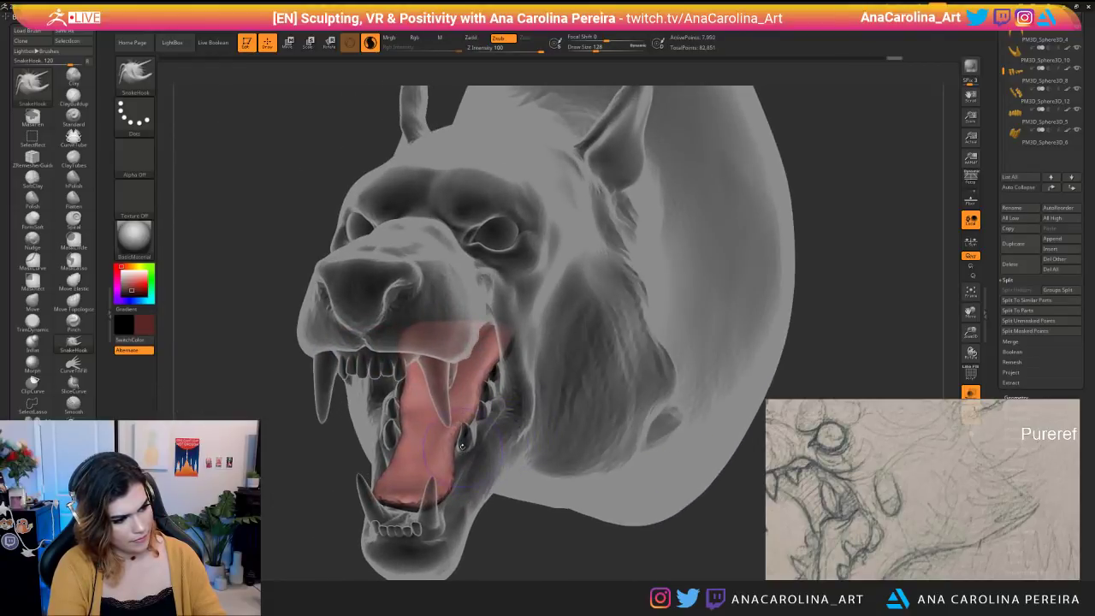
{"action": "left_click_drag", "start_coordinate": [493, 562], "coordinate": [496, 578]}
{"action": "left_click_drag", "start_coordinate": [416, 476], "coordinate": [423, 473]}
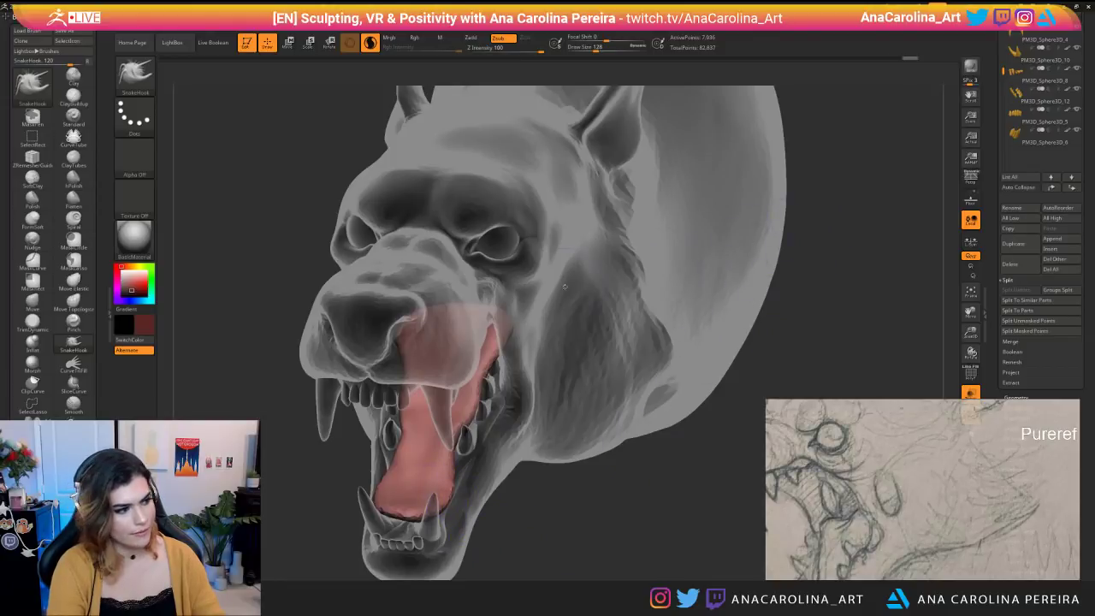
Turn off transparency and check the tongue inside the open mouth from several angles.
{"action": "left_click", "coordinate": [970, 392]}
{"action": "left_click_drag", "start_coordinate": [726, 479], "coordinate": [633, 432], "text": "alt"}
{"action": "mouse_move", "coordinate": [556, 431]}
{"action": "left_mouse_down"}
{"action": "mouse_move", "coordinate": [666, 434]}
{"action": "mouse_move", "coordinate": [645, 459]}
{"action": "left_mouse_up"}
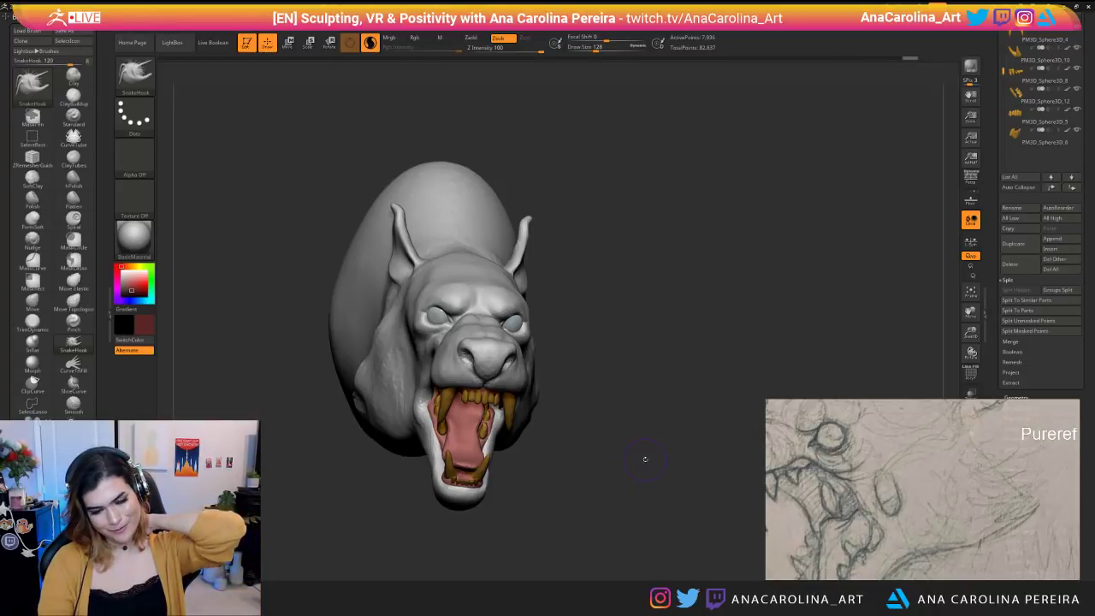
{"action": "left_click_drag", "start_coordinate": [645, 460], "coordinate": [592, 517]}
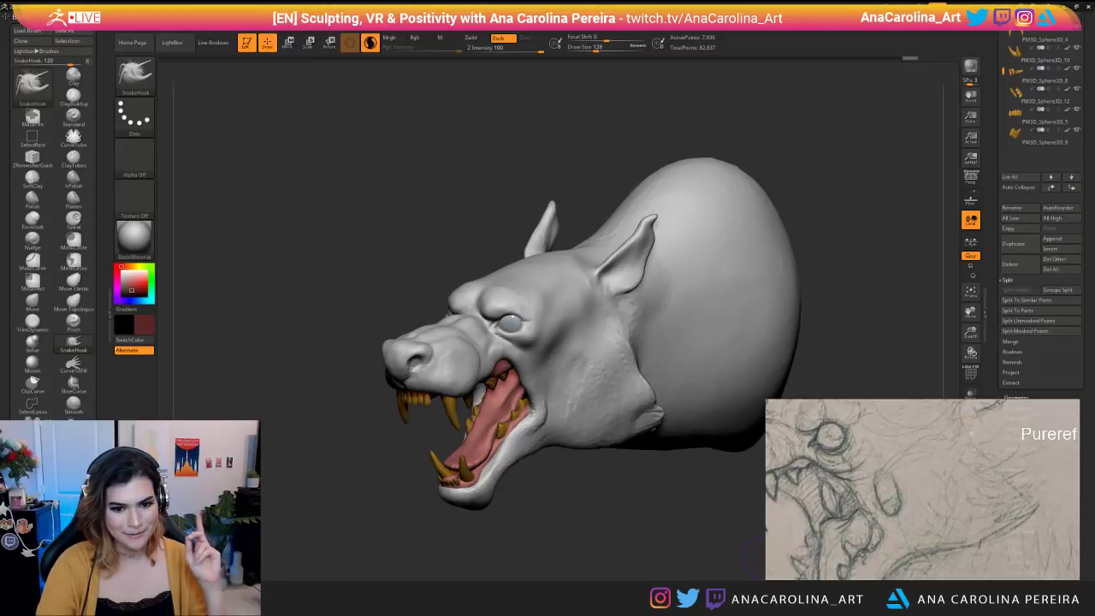
{"action": "left_click_drag", "start_coordinate": [392, 553], "coordinate": [445, 567]}
{"action": "left_click_drag", "start_coordinate": [556, 557], "coordinate": [385, 504], "text": "alt"}
{"action": "left_click_drag", "start_coordinate": [575, 578], "coordinate": [563, 555]}
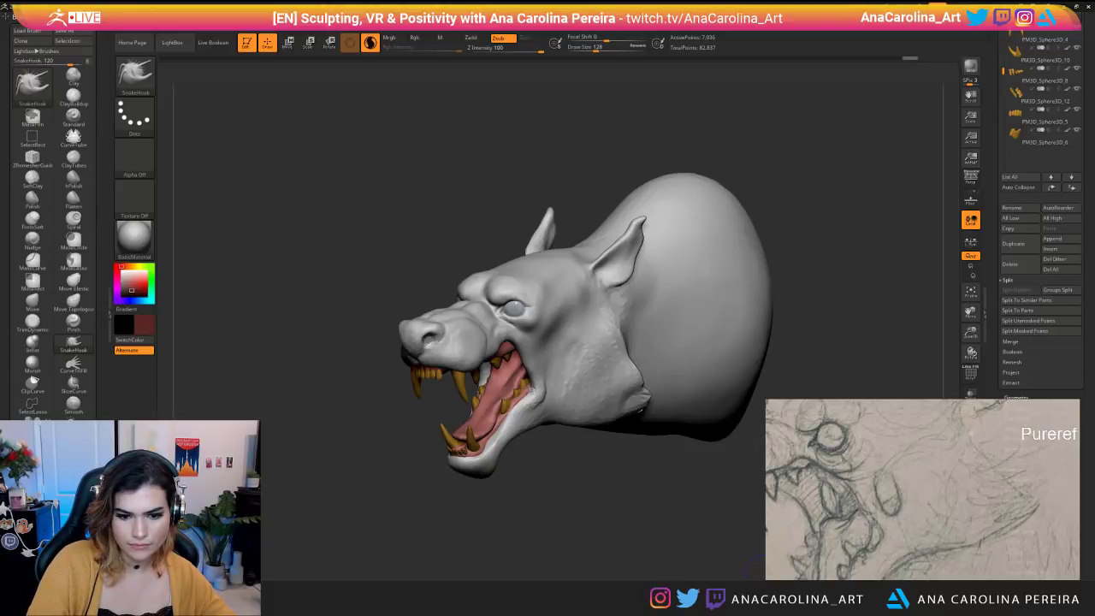
{"action": "mouse_move", "coordinate": [349, 438]}
{"action": "left_mouse_down"}
{"action": "mouse_move", "coordinate": [393, 487]}
{"action": "mouse_move", "coordinate": [472, 535]}
{"action": "left_mouse_up"}
Select the head and, with Sculptris Pro turned off, reshape the mouth corner and cheek with SnakeHook.
{"action": "key", "text": "space"}
{"action": "key", "text": "b"}
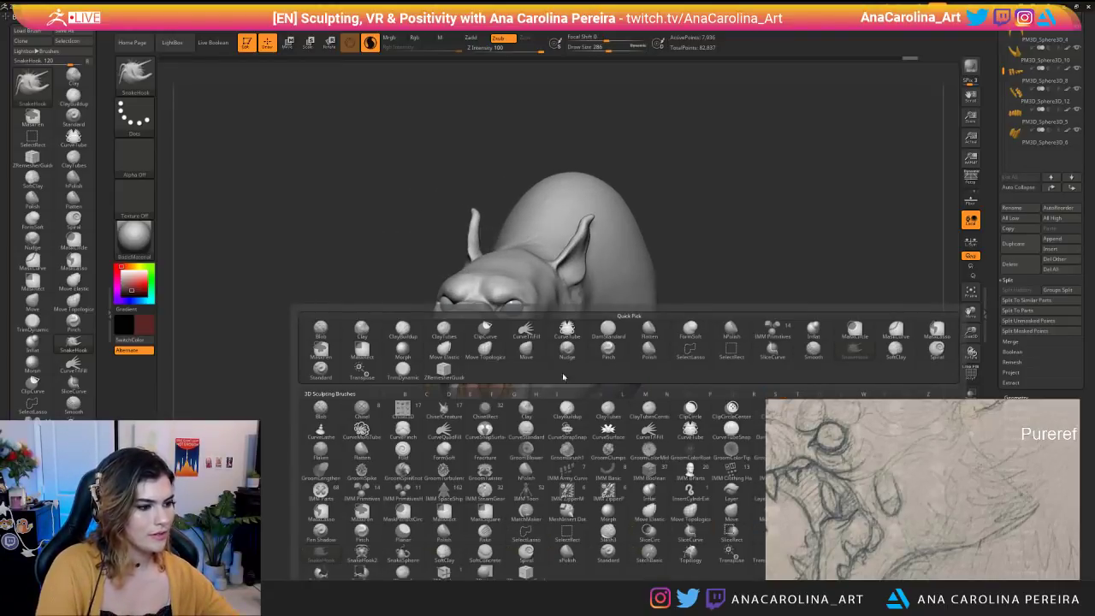
{"action": "key", "text": "b"}
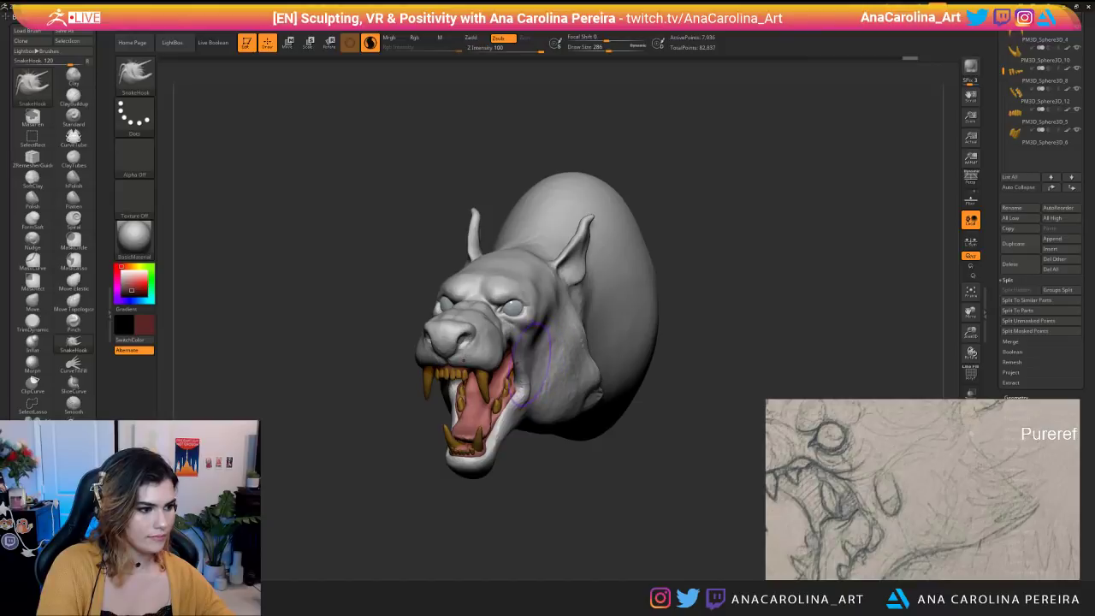
{"action": "key", "text": "ctrl"}
{"action": "left_click", "coordinate": [536, 365], "text": "alt"}
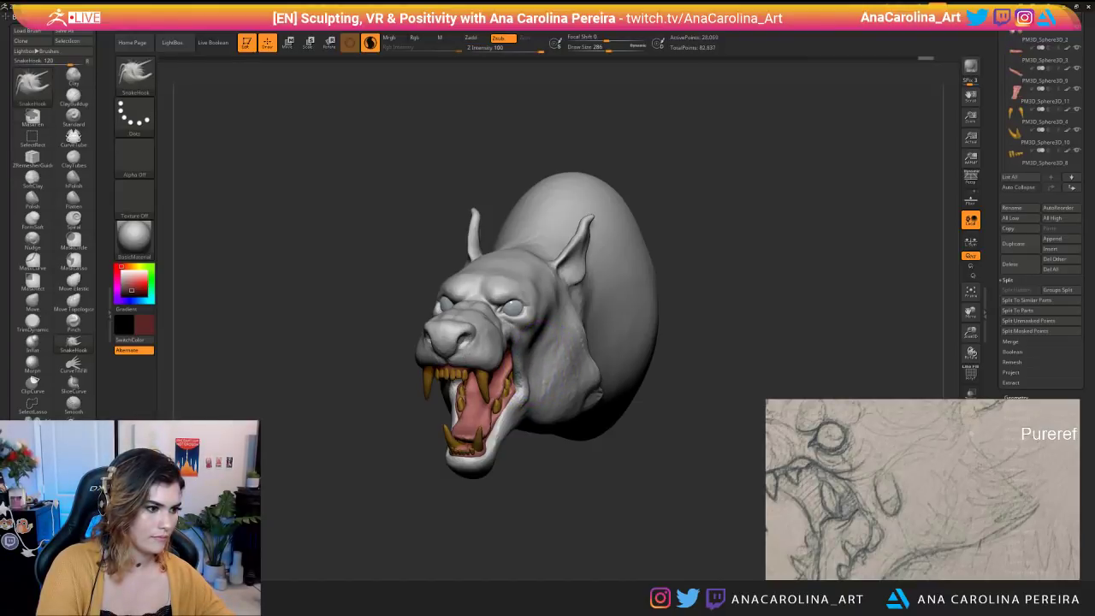
{"action": "left_click_drag", "start_coordinate": [557, 459], "coordinate": [591, 455]}
{"action": "key", "text": "backslash"}
{"action": "left_click_drag", "start_coordinate": [519, 359], "coordinate": [528, 351]}
{"action": "left_click_drag", "start_coordinate": [544, 455], "coordinate": [524, 454]}
{"action": "left_click_drag", "start_coordinate": [523, 377], "coordinate": [517, 383]}
{"action": "mouse_move", "coordinate": [526, 483]}
{"action": "left_mouse_down"}
{"action": "mouse_move", "coordinate": [662, 491]}
{"action": "mouse_move", "coordinate": [555, 496]}
{"action": "mouse_move", "coordinate": [661, 479]}
{"action": "mouse_move", "coordinate": [560, 467]}
{"action": "mouse_move", "coordinate": [477, 511]}
{"action": "left_mouse_up"}
Adjust the lower jaw's contour beneath the mouth corner with SnakeHook at draw size 192.
{"action": "key", "text": "space"}
{"action": "left_click", "coordinate": [557, 389]}
{"action": "key", "text": "space"}
{"action": "left_click", "coordinate": [467, 480]}
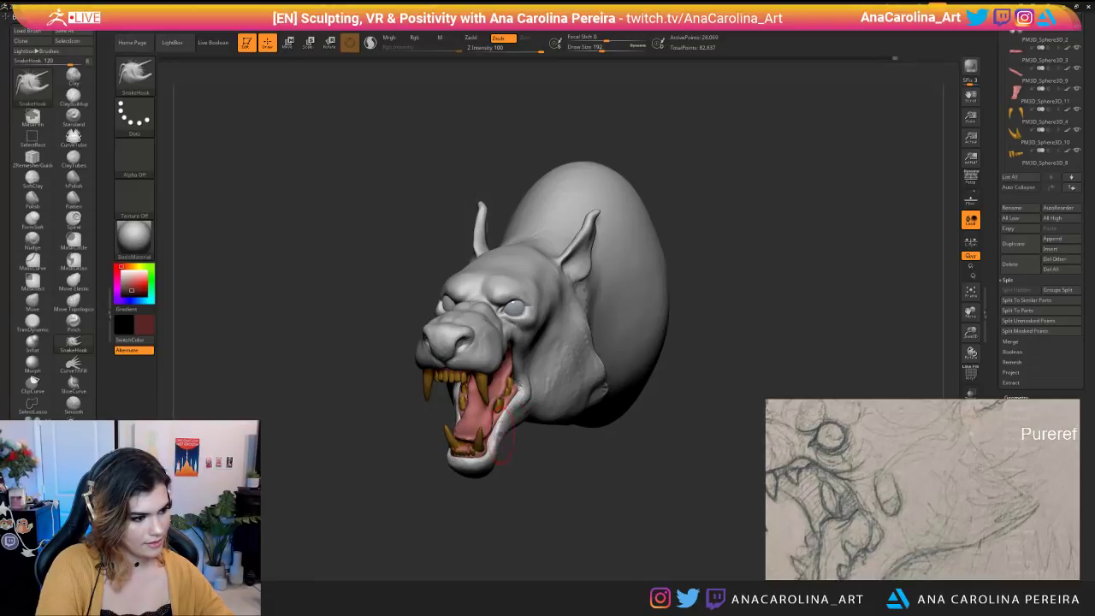
{"action": "left_click_drag", "start_coordinate": [505, 429], "coordinate": [491, 466]}
{"action": "mouse_move", "coordinate": [555, 483]}
{"action": "left_mouse_down"}
{"action": "mouse_move", "coordinate": [489, 487]}
{"action": "mouse_move", "coordinate": [587, 493]}
{"action": "mouse_move", "coordinate": [556, 495]}
{"action": "mouse_move", "coordinate": [604, 457]}
{"action": "mouse_move", "coordinate": [655, 462]}
{"action": "mouse_move", "coordinate": [637, 475]}
{"action": "mouse_move", "coordinate": [569, 454]}
{"action": "left_mouse_up"}
Smooth the area below the ear at draw size 262 and compare the head's profile with the full reference sketch.
{"action": "key", "text": "space"}
{"action": "left_click_drag", "start_coordinate": [620, 396], "coordinate": [632, 396]}
{"action": "left_click_drag", "start_coordinate": [582, 288], "coordinate": [577, 315], "text": "shift"}
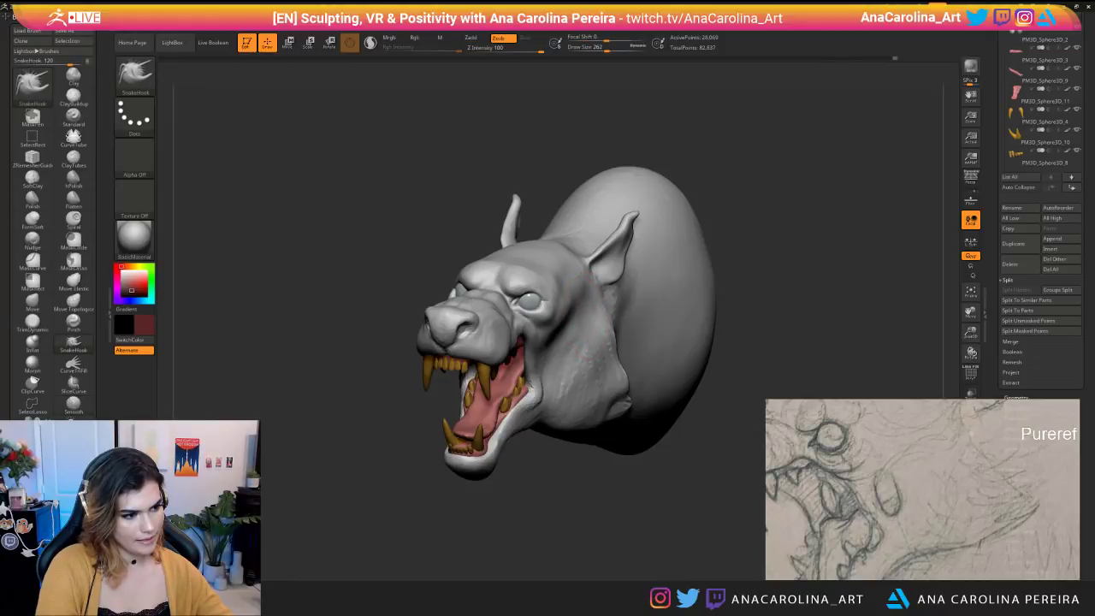
{"action": "left_click_drag", "start_coordinate": [578, 481], "coordinate": [599, 506]}
{"action": "scroll", "coordinate": [930, 477], "scroll_direction": "down", "scroll_amount": 2}
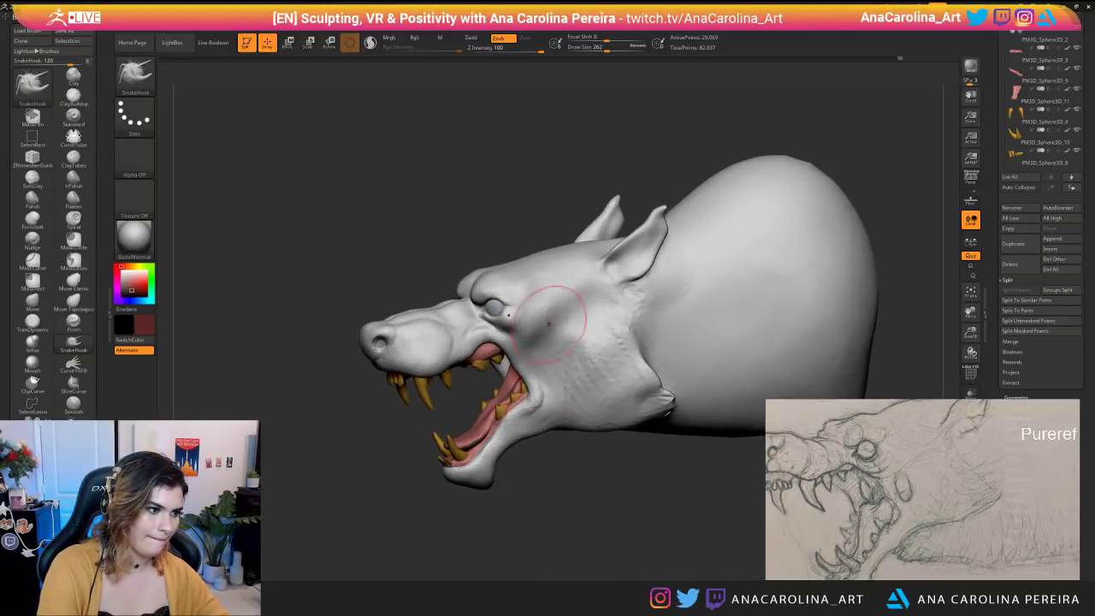
{"action": "left_click_drag", "start_coordinate": [550, 317], "coordinate": [580, 342]}
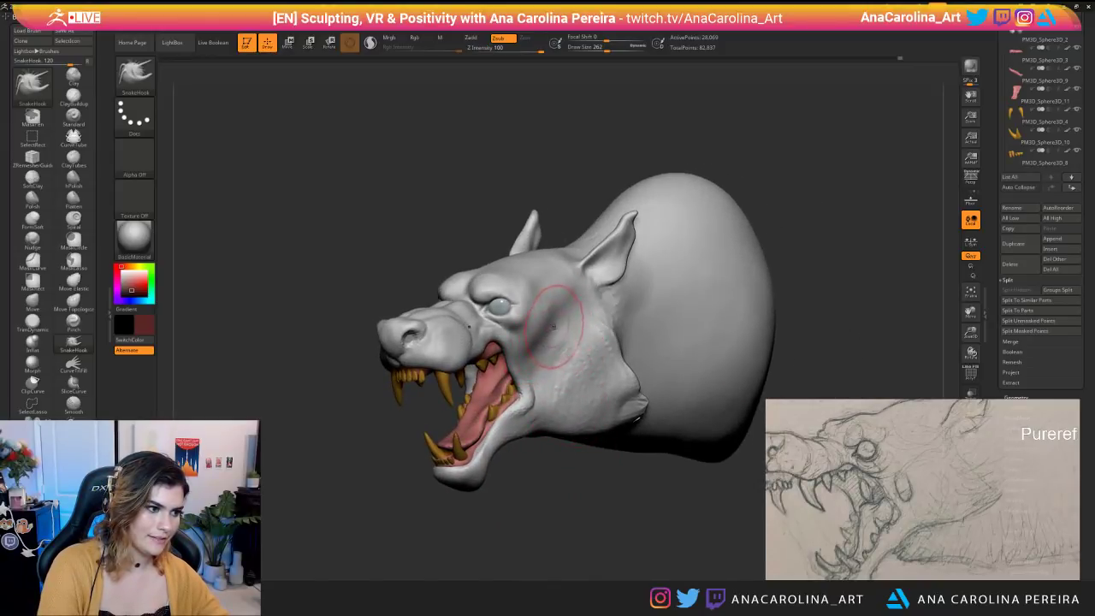
{"action": "mouse_move", "coordinate": [578, 283]}
{"action": "left_mouse_down"}
{"action": "mouse_move", "coordinate": [598, 210]}
{"action": "mouse_move", "coordinate": [624, 186]}
{"action": "left_mouse_up"}
{"action": "left_click_drag", "start_coordinate": [574, 232], "coordinate": [517, 278]}
{"action": "right_click_drag", "start_coordinate": [538, 253], "coordinate": [535, 243]}
Build up the forehead and temple with ClayBuildup at draw size 239, then smooth the temple.
{"action": "key", "text": "b"}
{"action": "key", "text": "c"}
{"action": "key", "text": "b"}
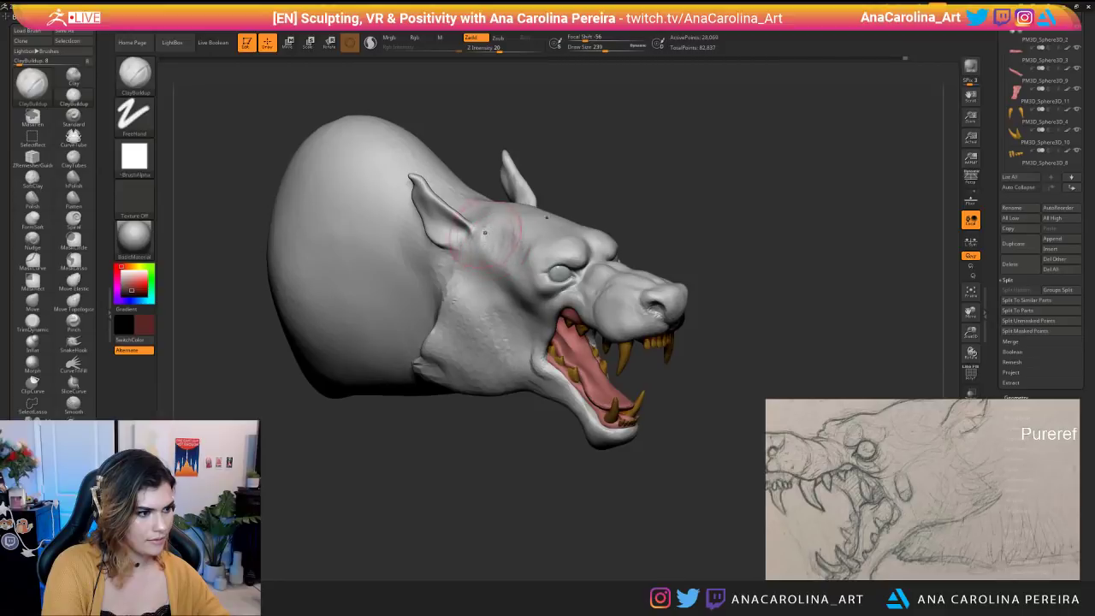
{"action": "right_click_drag", "start_coordinate": [496, 203], "coordinate": [512, 206]}
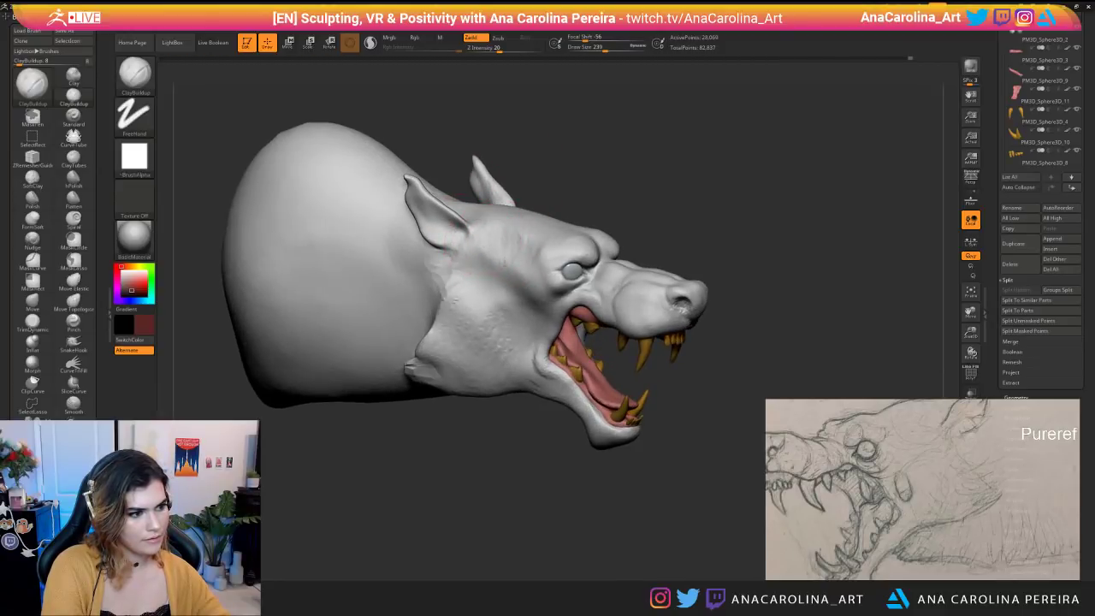
{"action": "mouse_move", "coordinate": [521, 293]}
{"action": "right_mouse_down", "text": "ctrl"}
{"action": "mouse_move", "coordinate": [520, 223]}
{"action": "mouse_move", "coordinate": [377, 224]}
{"action": "mouse_move", "coordinate": [383, 233]}
{"action": "right_mouse_up", "text": "ctrl"}
{"action": "right_click_drag", "start_coordinate": [522, 214], "coordinate": [522, 273], "text": "ctrl"}
{"action": "key", "text": "shift"}
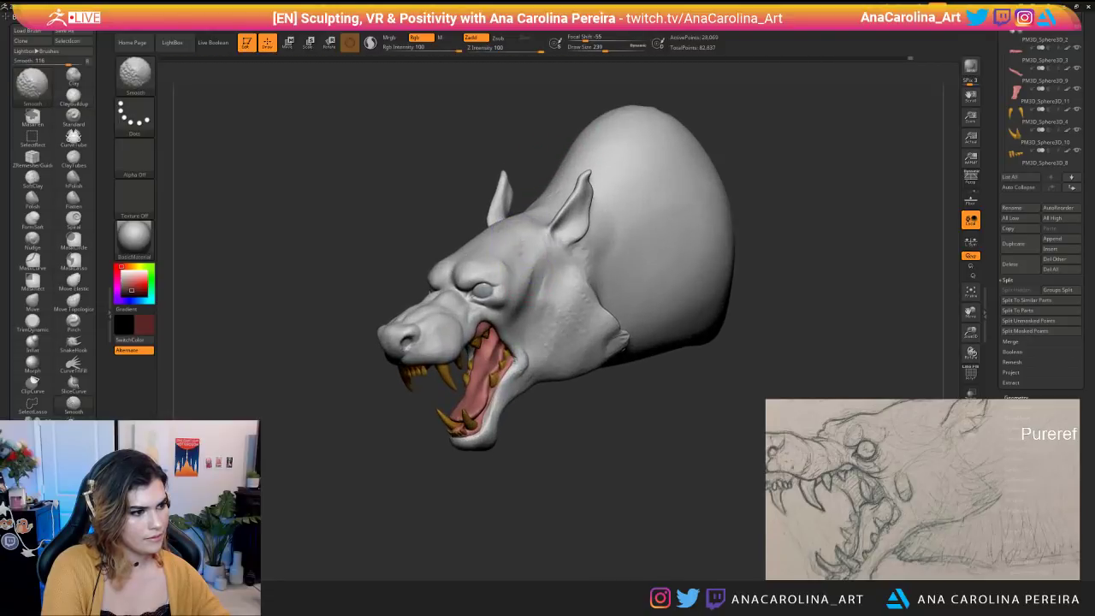
{"action": "left_click_drag", "start_coordinate": [540, 272], "coordinate": [560, 281], "text": "shift"}
Build up the crown between the ears with ClayBuildup at draw size 299 and smooth the transition into the forehead.
{"action": "right_click_drag", "start_coordinate": [589, 454], "coordinate": [564, 384], "text": "ctrl"}
{"action": "mouse_move", "coordinate": [564, 385]}
{"action": "right_mouse_down"}
{"action": "mouse_move", "coordinate": [639, 392]}
{"action": "mouse_move", "coordinate": [614, 388]}
{"action": "mouse_move", "coordinate": [613, 465]}
{"action": "mouse_move", "coordinate": [632, 430]}
{"action": "mouse_move", "coordinate": [623, 448]}
{"action": "right_mouse_up"}
{"action": "key", "text": "space"}
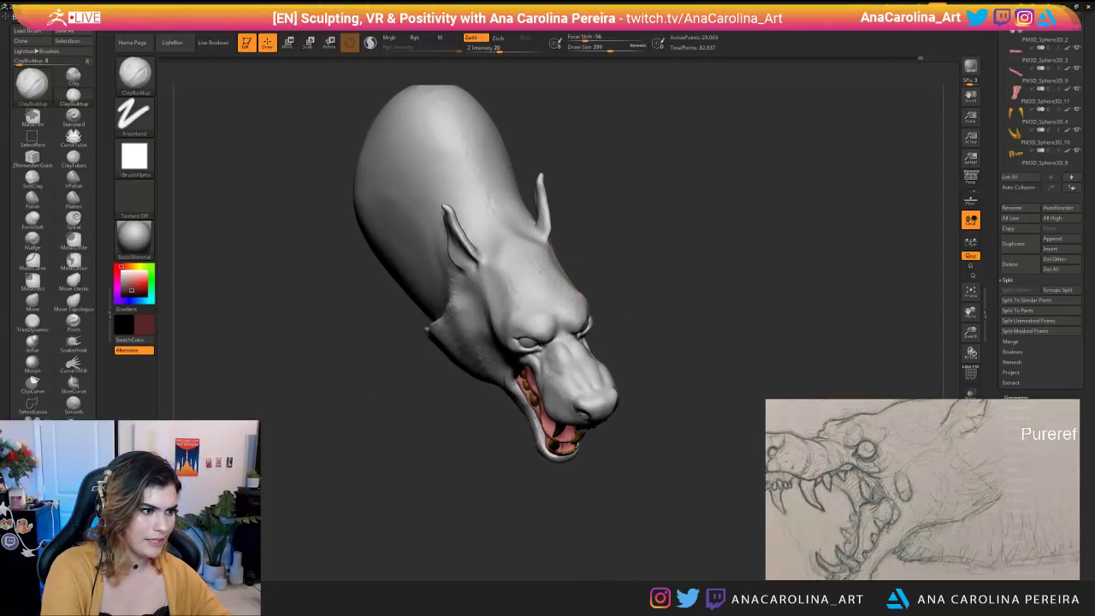
{"action": "key", "text": "shift"}
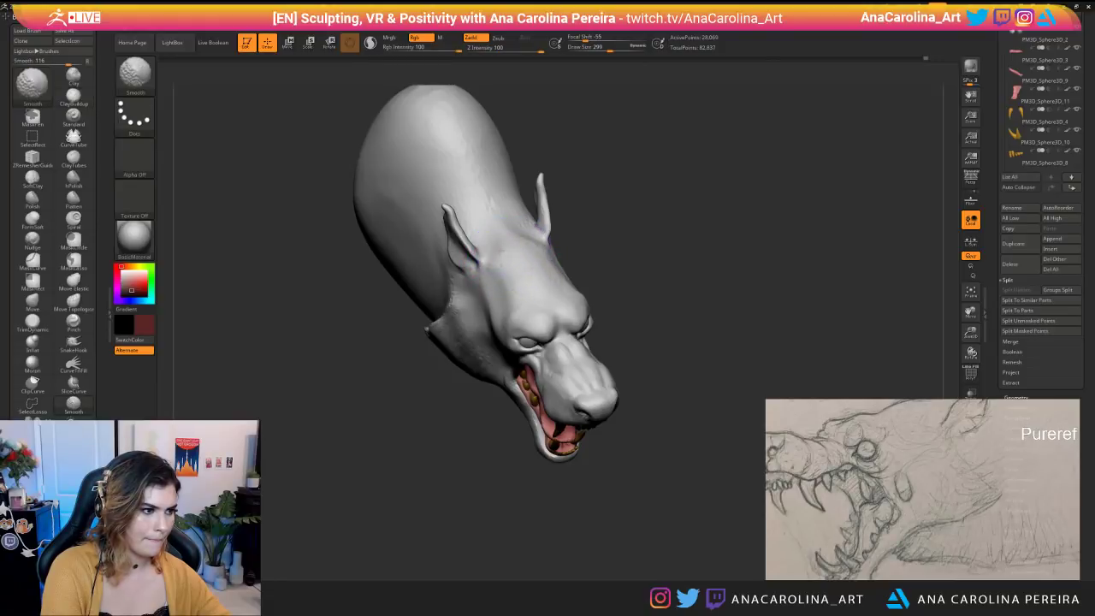
{"action": "mouse_move", "coordinate": [557, 305]}
{"action": "right_mouse_down"}
{"action": "mouse_move", "coordinate": [633, 252]}
{"action": "mouse_move", "coordinate": [588, 250]}
{"action": "mouse_move", "coordinate": [584, 262]}
{"action": "right_mouse_up"}
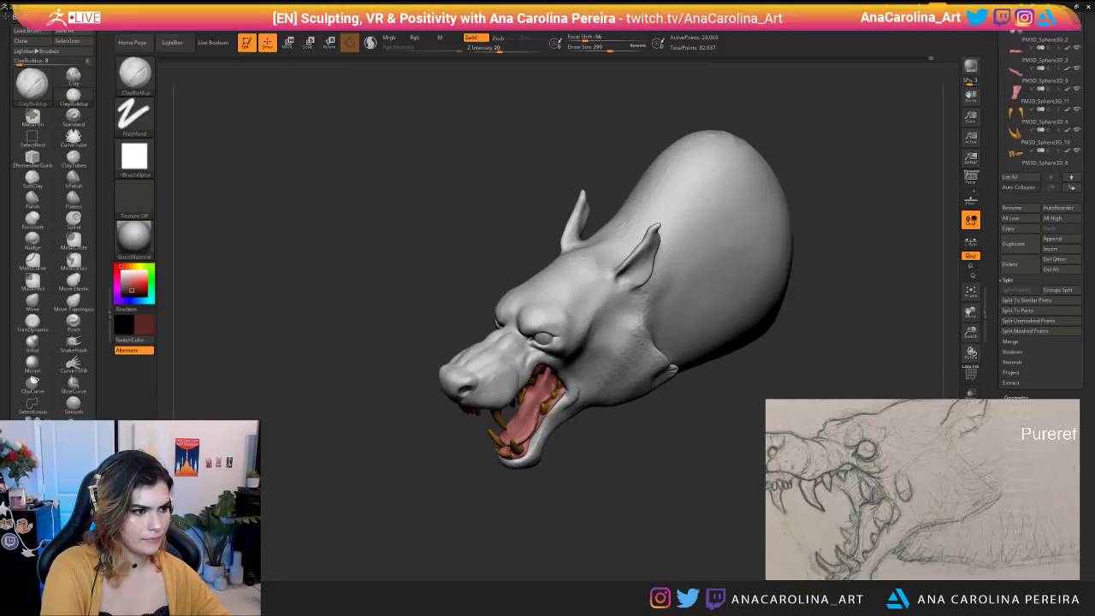
{"action": "mouse_move", "coordinate": [574, 268]}
{"action": "right_mouse_down"}
{"action": "mouse_move", "coordinate": [555, 178]}
{"action": "mouse_move", "coordinate": [545, 241]}
{"action": "right_mouse_up"}
{"action": "mouse_move", "coordinate": [571, 283]}
{"action": "left_mouse_down", "text": "shift"}
{"action": "mouse_move", "coordinate": [573, 257]}
{"action": "mouse_move", "coordinate": [551, 270]}
{"action": "left_mouse_up", "text": "shift"}
{"action": "mouse_move", "coordinate": [549, 253]}
{"action": "right_mouse_down"}
{"action": "mouse_move", "coordinate": [567, 189]}
{"action": "mouse_move", "coordinate": [697, 193]}
{"action": "mouse_move", "coordinate": [631, 224]}
{"action": "mouse_move", "coordinate": [629, 168]}
{"action": "mouse_move", "coordinate": [530, 171]}
{"action": "mouse_move", "coordinate": [573, 262]}
{"action": "right_mouse_up"}
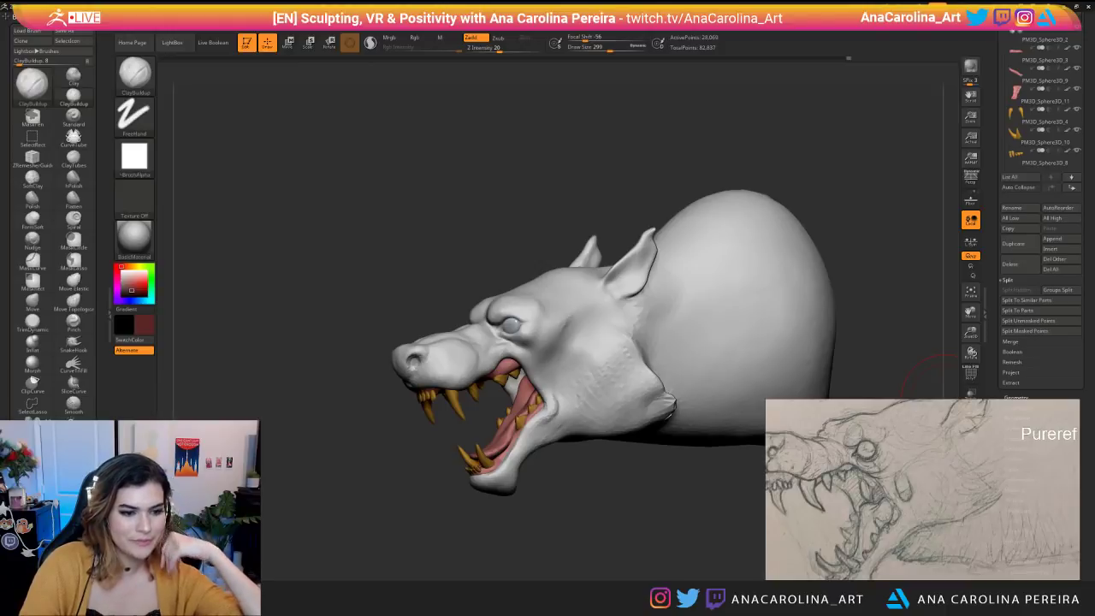
Reshape the throat and the rear of the jaw from below with SnakeHook, smoothing the pulled areas.
{"action": "mouse_move", "coordinate": [666, 516]}
{"action": "left_mouse_down"}
{"action": "mouse_move", "coordinate": [716, 472]}
{"action": "mouse_move", "coordinate": [727, 427]}
{"action": "mouse_move", "coordinate": [713, 416]}
{"action": "left_mouse_up"}
{"action": "key", "text": "b"}
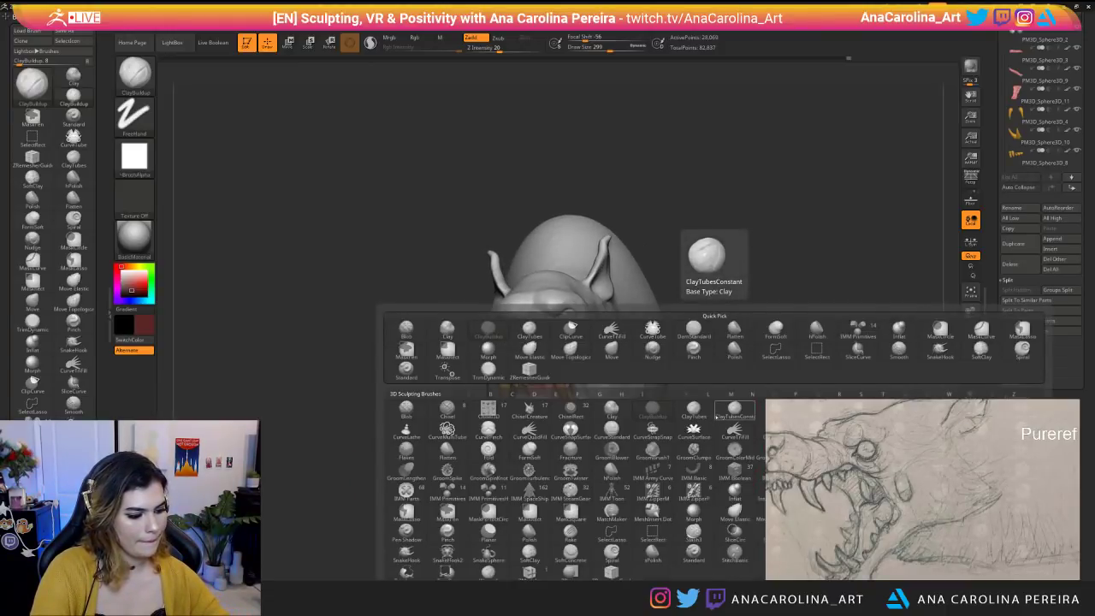
{"action": "key", "text": "s"}
{"action": "key", "text": "h"}
{"action": "key", "text": "s"}
{"action": "left_click", "coordinate": [711, 357]}
{"action": "mouse_move", "coordinate": [712, 357]}
{"action": "left_mouse_down"}
{"action": "mouse_move", "coordinate": [654, 334]}
{"action": "mouse_move", "coordinate": [658, 295]}
{"action": "left_mouse_up"}
{"action": "left_click_drag", "start_coordinate": [774, 190], "coordinate": [628, 299]}
{"action": "mouse_move", "coordinate": [621, 349]}
{"action": "left_mouse_down"}
{"action": "mouse_move", "coordinate": [725, 370]}
{"action": "mouse_move", "coordinate": [707, 367]}
{"action": "mouse_move", "coordinate": [678, 359]}
{"action": "mouse_move", "coordinate": [738, 371]}
{"action": "mouse_move", "coordinate": [744, 363]}
{"action": "left_mouse_up"}
{"action": "left_click_drag", "start_coordinate": [667, 381], "coordinate": [678, 406], "text": "shift"}
Refine the jaw underside and smooth its transition into the neck at draw size 286.
{"action": "mouse_move", "coordinate": [758, 410]}
{"action": "left_mouse_down"}
{"action": "mouse_move", "coordinate": [722, 420]}
{"action": "mouse_move", "coordinate": [742, 389]}
{"action": "mouse_move", "coordinate": [724, 376]}
{"action": "left_mouse_up"}
{"action": "mouse_move", "coordinate": [745, 304]}
{"action": "left_mouse_down"}
{"action": "mouse_move", "coordinate": [729, 217]}
{"action": "mouse_move", "coordinate": [751, 257]}
{"action": "mouse_move", "coordinate": [738, 283]}
{"action": "left_mouse_up"}
{"action": "key", "text": "space"}
{"action": "left_click_drag", "start_coordinate": [713, 245], "coordinate": [692, 225], "text": "shift"}
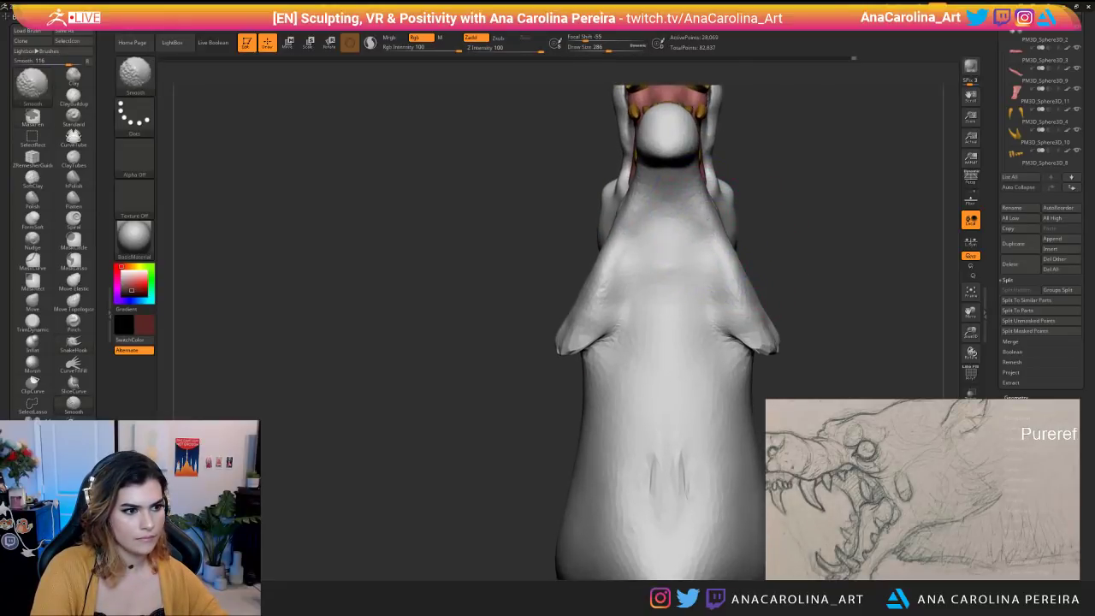
{"action": "mouse_move", "coordinate": [753, 256]}
{"action": "left_mouse_down"}
{"action": "mouse_move", "coordinate": [799, 306]}
{"action": "mouse_move", "coordinate": [765, 256]}
{"action": "mouse_move", "coordinate": [727, 255]}
{"action": "mouse_move", "coordinate": [789, 340]}
{"action": "mouse_move", "coordinate": [829, 359]}
{"action": "mouse_move", "coordinate": [766, 370]}
{"action": "mouse_move", "coordinate": [728, 473]}
{"action": "mouse_move", "coordinate": [723, 464]}
{"action": "left_mouse_up"}
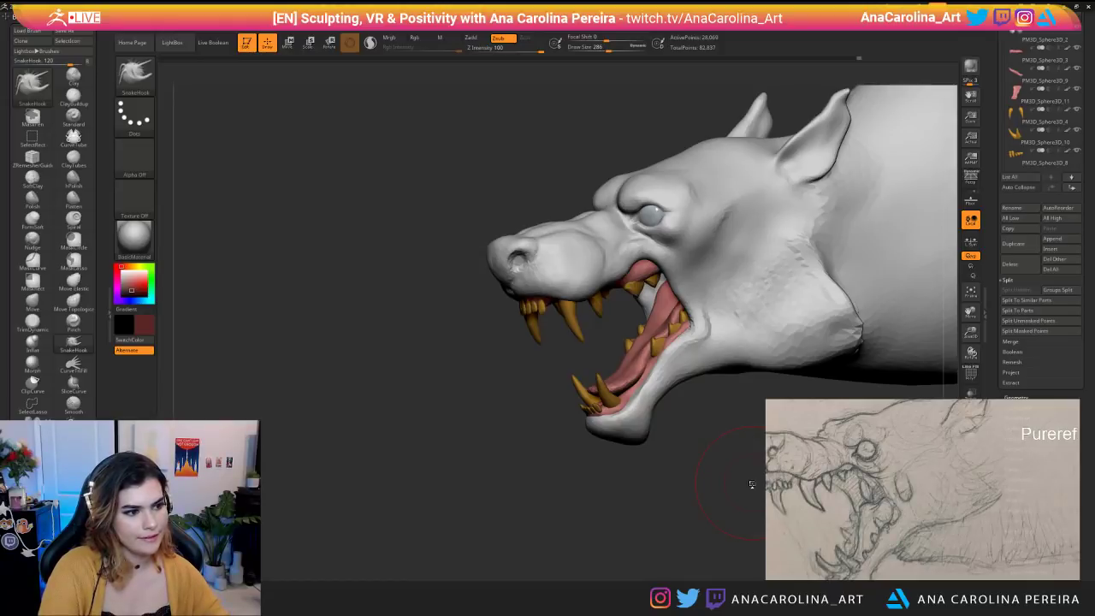
Show the full reference sketch and build up the lower side of the neck with ClayBuildup at draw size 344.
{"action": "left_click_drag", "start_coordinate": [302, 491], "coordinate": [417, 459]}
{"action": "mouse_move", "coordinate": [503, 479]}
{"action": "left_mouse_down", "text": "alt"}
{"action": "mouse_move", "coordinate": [525, 523]}
{"action": "mouse_move", "coordinate": [535, 496]}
{"action": "mouse_move", "coordinate": [527, 471]}
{"action": "mouse_move", "coordinate": [561, 469]}
{"action": "mouse_move", "coordinate": [548, 474]}
{"action": "mouse_move", "coordinate": [575, 453]}
{"action": "left_mouse_up", "text": "alt"}
{"action": "scroll", "coordinate": [890, 437], "scroll_direction": "down", "scroll_amount": 2}
{"action": "key", "text": "b"}
{"action": "key", "text": "c"}
{"action": "key", "text": "b"}
{"action": "key", "text": "space"}
{"action": "left_click_drag", "start_coordinate": [709, 369], "coordinate": [714, 370]}
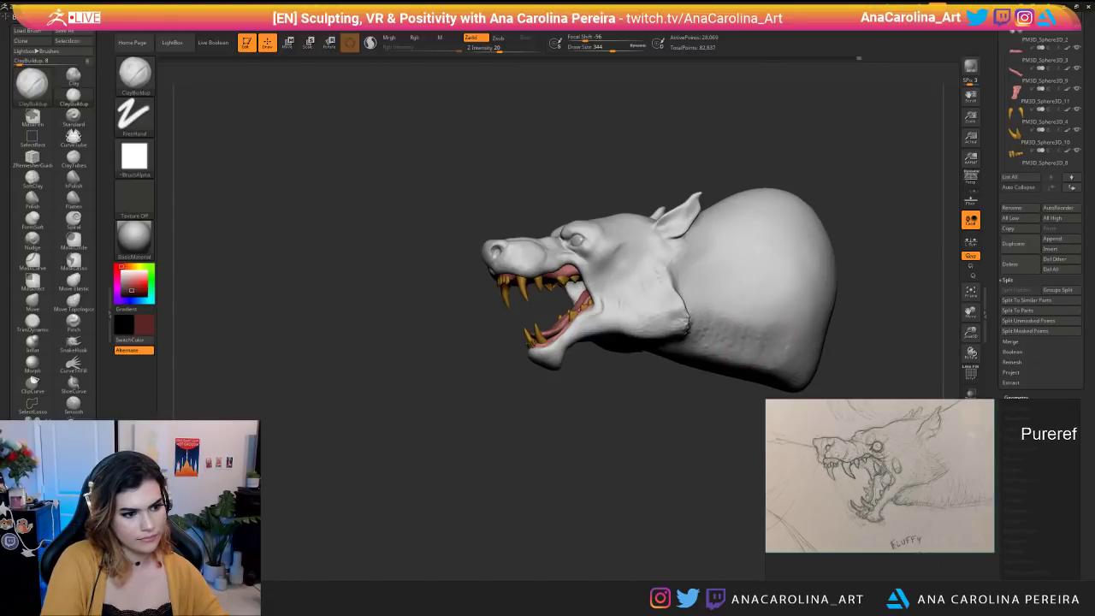
Refine the volume of the neck with ClayBuildup at draw size 542 and smooth its surface.
{"action": "key", "text": "space"}
{"action": "mouse_move", "coordinate": [763, 355]}
{"action": "left_mouse_down"}
{"action": "mouse_move", "coordinate": [802, 322]}
{"action": "mouse_move", "coordinate": [743, 314]}
{"action": "mouse_move", "coordinate": [769, 318]}
{"action": "mouse_move", "coordinate": [789, 260]}
{"action": "mouse_move", "coordinate": [723, 327]}
{"action": "left_mouse_up"}
{"action": "mouse_move", "coordinate": [711, 427]}
{"action": "left_mouse_down"}
{"action": "mouse_move", "coordinate": [646, 428]}
{"action": "mouse_move", "coordinate": [812, 432]}
{"action": "mouse_move", "coordinate": [713, 433]}
{"action": "mouse_move", "coordinate": [720, 357]}
{"action": "mouse_move", "coordinate": [741, 389]}
{"action": "mouse_move", "coordinate": [759, 382]}
{"action": "mouse_move", "coordinate": [728, 391]}
{"action": "mouse_move", "coordinate": [713, 472]}
{"action": "mouse_move", "coordinate": [706, 411]}
{"action": "left_mouse_up"}
{"action": "mouse_move", "coordinate": [752, 466]}
{"action": "left_mouse_down"}
{"action": "mouse_move", "coordinate": [650, 498]}
{"action": "mouse_move", "coordinate": [674, 505]}
{"action": "mouse_move", "coordinate": [677, 534]}
{"action": "left_mouse_up"}
{"action": "mouse_move", "coordinate": [665, 498]}
{"action": "left_mouse_down"}
{"action": "mouse_move", "coordinate": [721, 481]}
{"action": "mouse_move", "coordinate": [674, 490]}
{"action": "left_mouse_up"}
{"action": "left_click_drag", "start_coordinate": [746, 301], "coordinate": [684, 300]}
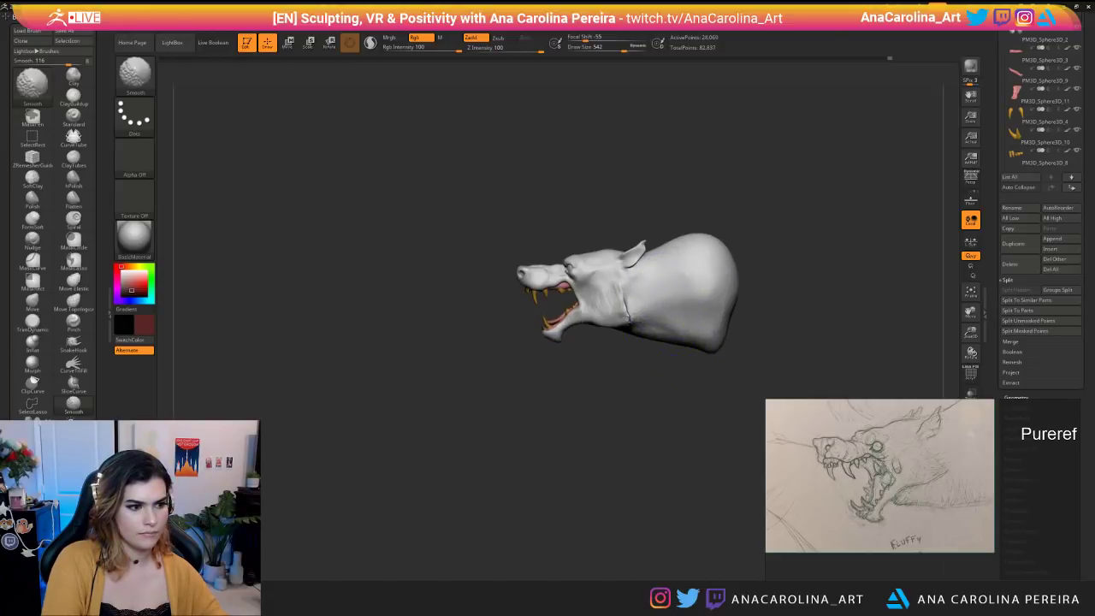
{"action": "mouse_move", "coordinate": [723, 377]}
{"action": "left_mouse_down"}
{"action": "mouse_move", "coordinate": [774, 378]}
{"action": "mouse_move", "coordinate": [725, 372]}
{"action": "left_mouse_up"}
{"action": "left_click_drag", "start_coordinate": [759, 293], "coordinate": [720, 301], "text": "alt"}
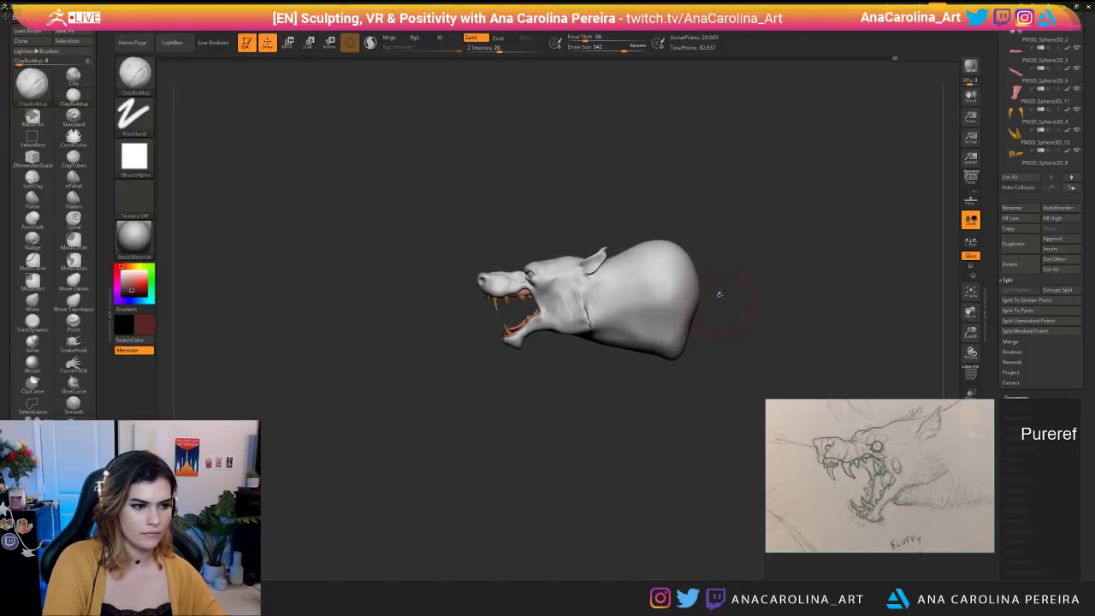
Cut off the rounded back of the neck along a near-vertical line with TrimCurve, undoing and redoing the first cut.
{"action": "left_click_drag", "start_coordinate": [655, 168], "coordinate": [537, 201], "text": "alt"}
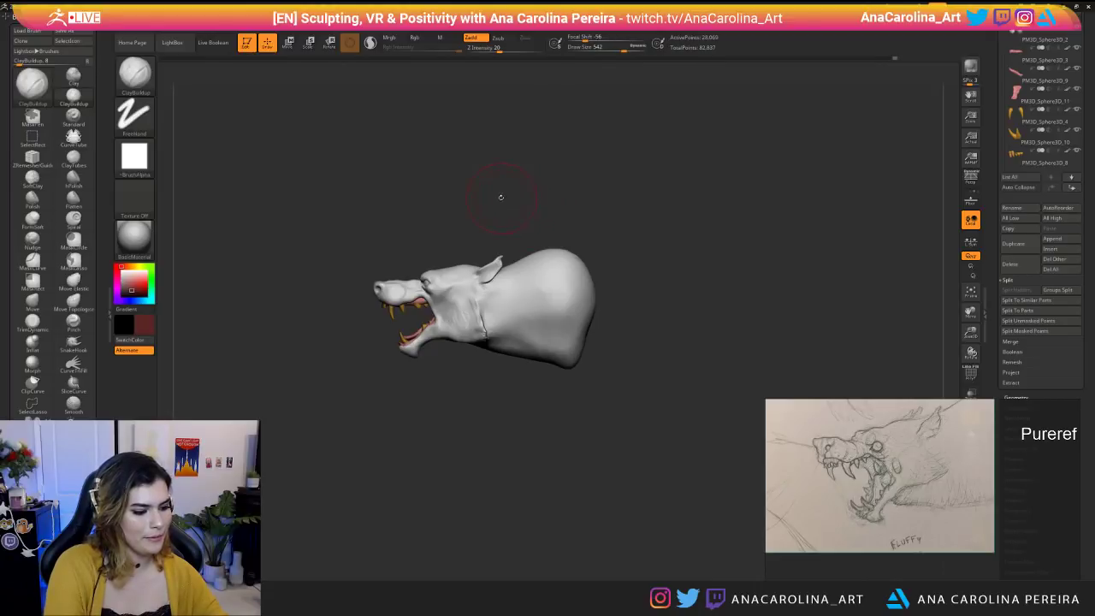
{"action": "key", "text": "b"}
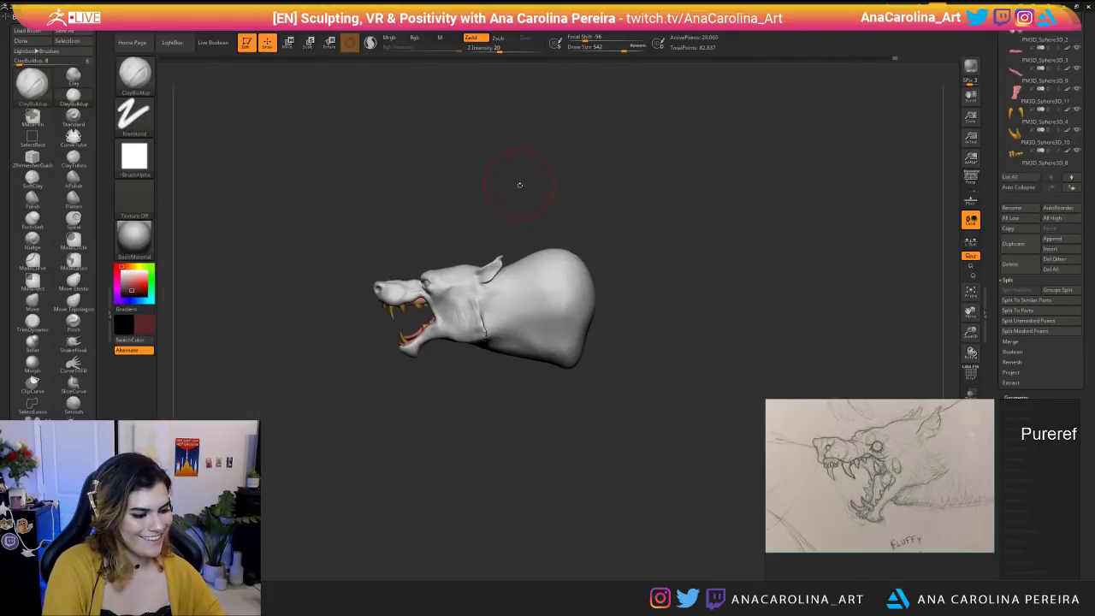
{"action": "key", "text": "b"}
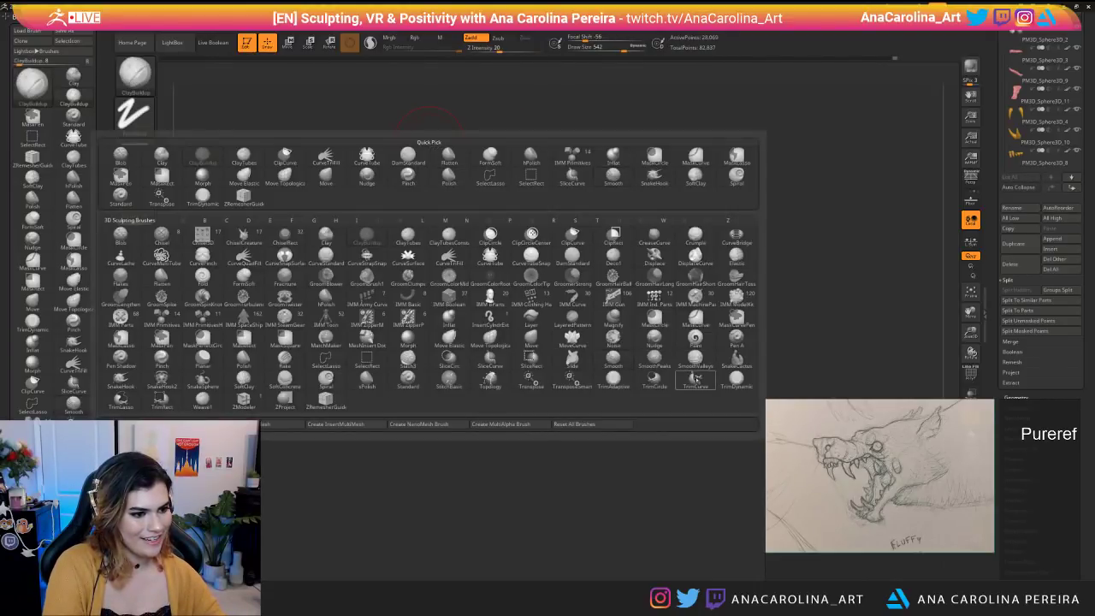
{"action": "key", "text": "ctrl+shift"}
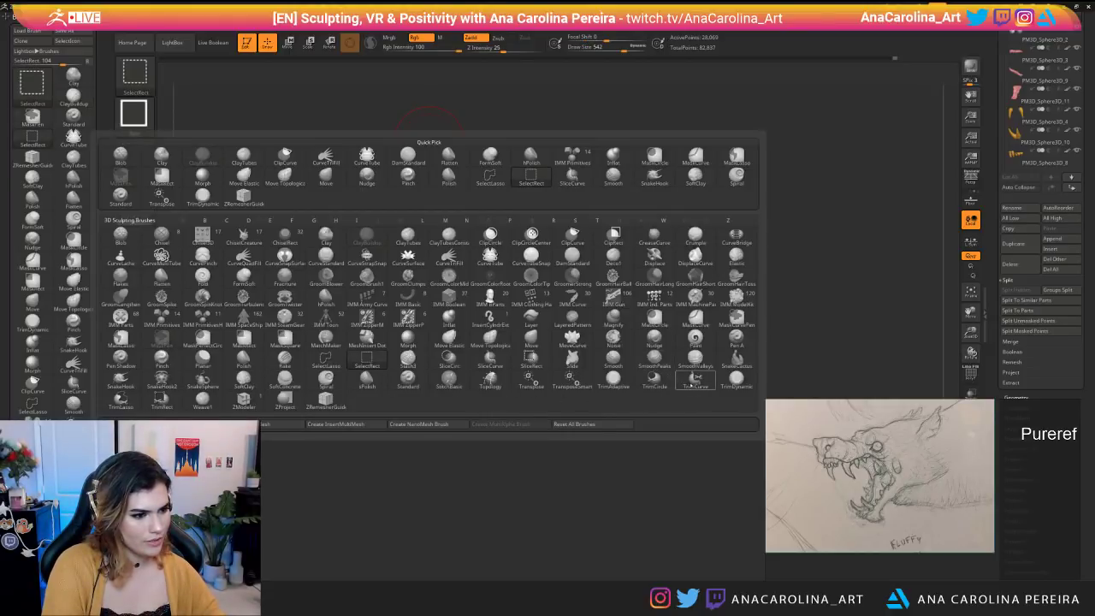
{"action": "left_click", "coordinate": [695, 380]}
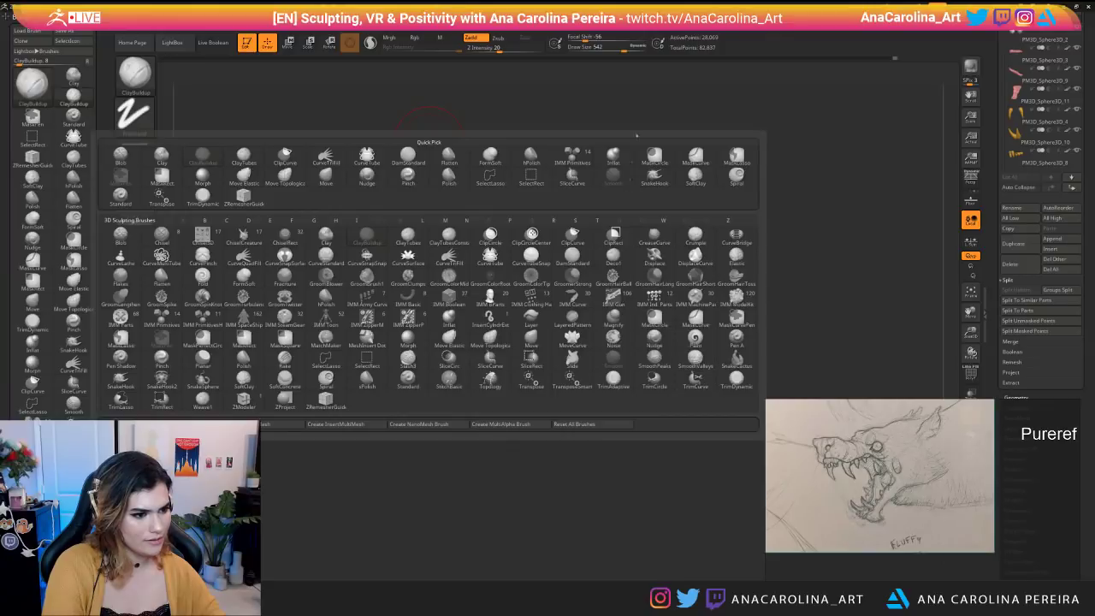
{"action": "mouse_move", "coordinate": [562, 198]}
{"action": "left_mouse_down", "text": "ctrl+shift"}
{"action": "mouse_move", "coordinate": [562, 411]}
{"action": "mouse_move", "coordinate": [706, 413]}
{"action": "mouse_move", "coordinate": [604, 417]}
{"action": "mouse_move", "coordinate": [600, 405]}
{"action": "left_mouse_up", "text": "ctrl+shift"}
{"action": "key", "text": "ctrl+z"}
{"action": "mouse_move", "coordinate": [571, 207]}
{"action": "left_mouse_down", "text": "ctrl+shift"}
{"action": "mouse_move", "coordinate": [578, 424]}
{"action": "mouse_move", "coordinate": [570, 415]}
{"action": "mouse_move", "coordinate": [566, 424]}
{"action": "mouse_move", "coordinate": [821, 423]}
{"action": "left_mouse_up", "text": "ctrl+shift"}
{"action": "mouse_move", "coordinate": [554, 198]}
{"action": "left_mouse_down", "text": "ctrl+shift"}
{"action": "mouse_move", "coordinate": [544, 423]}
{"action": "mouse_move", "coordinate": [684, 423]}
{"action": "mouse_move", "coordinate": [585, 423]}
{"action": "left_mouse_up", "text": "ctrl+shift"}
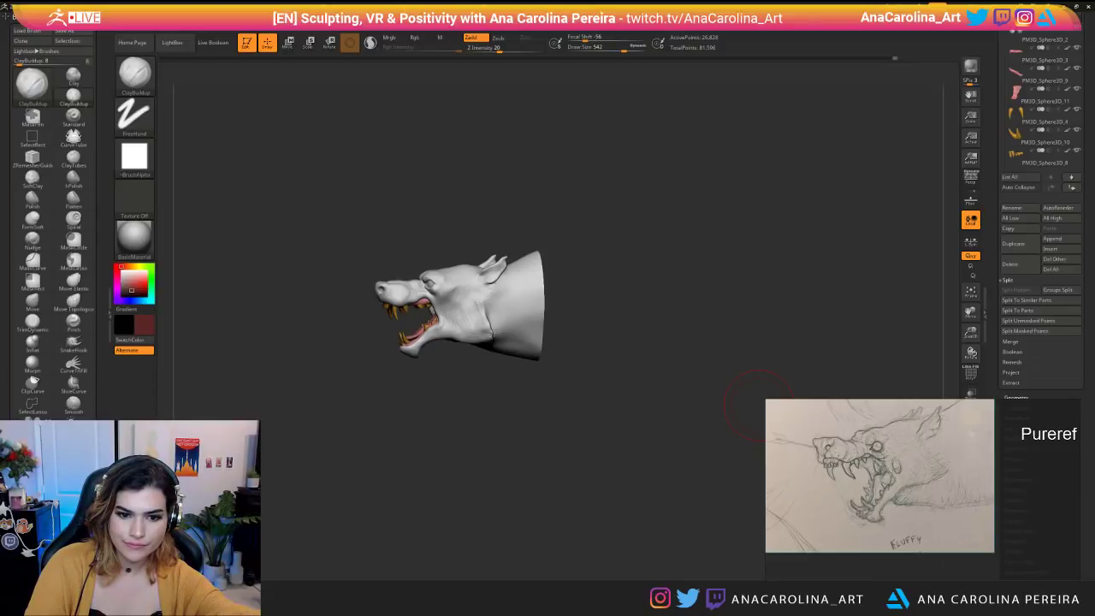
Pull the rear corner of the jaw and the cheek edge into shape with SnakeHook at draw size 136.
{"action": "left_click_drag", "start_coordinate": [472, 410], "coordinate": [385, 432]}
{"action": "mouse_move", "coordinate": [513, 428]}
{"action": "left_mouse_down"}
{"action": "mouse_move", "coordinate": [543, 426]}
{"action": "mouse_move", "coordinate": [535, 376]}
{"action": "mouse_move", "coordinate": [470, 424]}
{"action": "mouse_move", "coordinate": [530, 437]}
{"action": "mouse_move", "coordinate": [542, 491]}
{"action": "mouse_move", "coordinate": [560, 479]}
{"action": "mouse_move", "coordinate": [512, 426]}
{"action": "mouse_move", "coordinate": [505, 364]}
{"action": "left_mouse_up"}
{"action": "key", "text": "b"}
{"action": "key", "text": "s"}
{"action": "key", "text": "b"}
{"action": "key", "text": "space"}
{"action": "key", "text": "space"}
{"action": "key", "text": "space"}
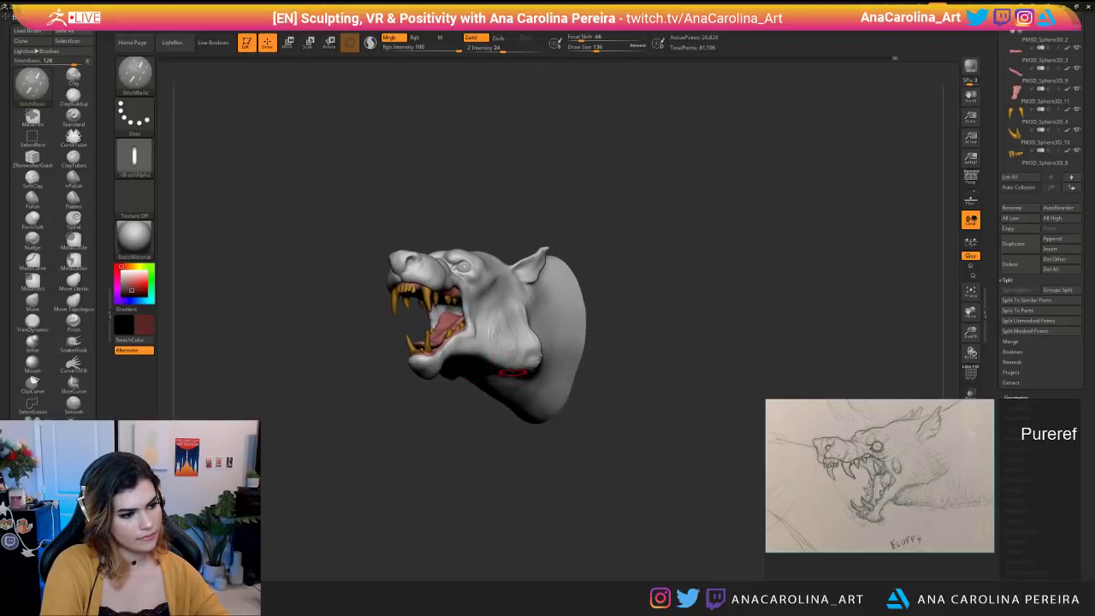
{"action": "key", "text": "b"}
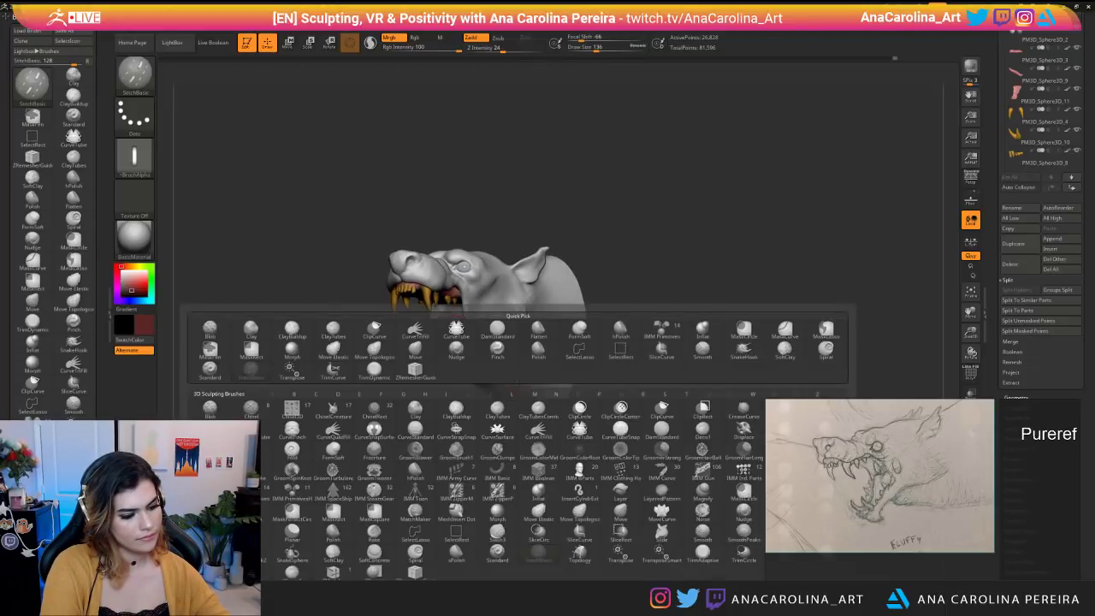
{"action": "key", "text": "s"}
{"action": "key", "text": "h"}
{"action": "left_click_drag", "start_coordinate": [522, 371], "coordinate": [537, 385]}
{"action": "key", "text": "ctrl+z"}
{"action": "right_click_drag", "start_coordinate": [516, 390], "coordinate": [491, 369]}
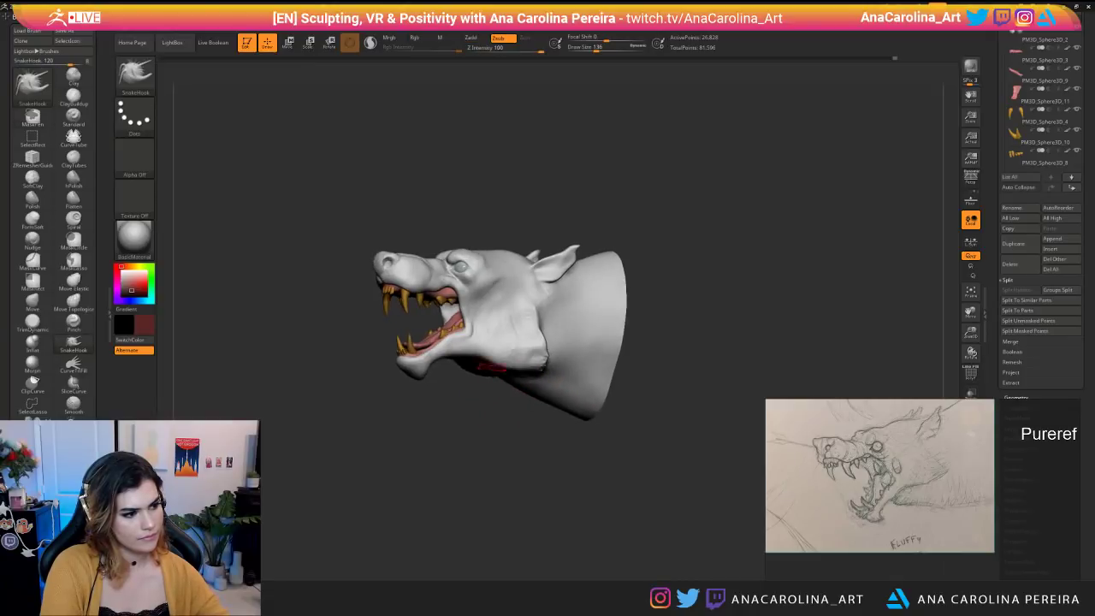
{"action": "mouse_move", "coordinate": [515, 374]}
{"action": "left_mouse_down"}
{"action": "mouse_move", "coordinate": [548, 374]}
{"action": "mouse_move", "coordinate": [553, 357]}
{"action": "left_mouse_up"}
{"action": "mouse_move", "coordinate": [531, 434]}
{"action": "left_mouse_down"}
{"action": "mouse_move", "coordinate": [644, 427]}
{"action": "mouse_move", "coordinate": [541, 426]}
{"action": "left_mouse_up"}
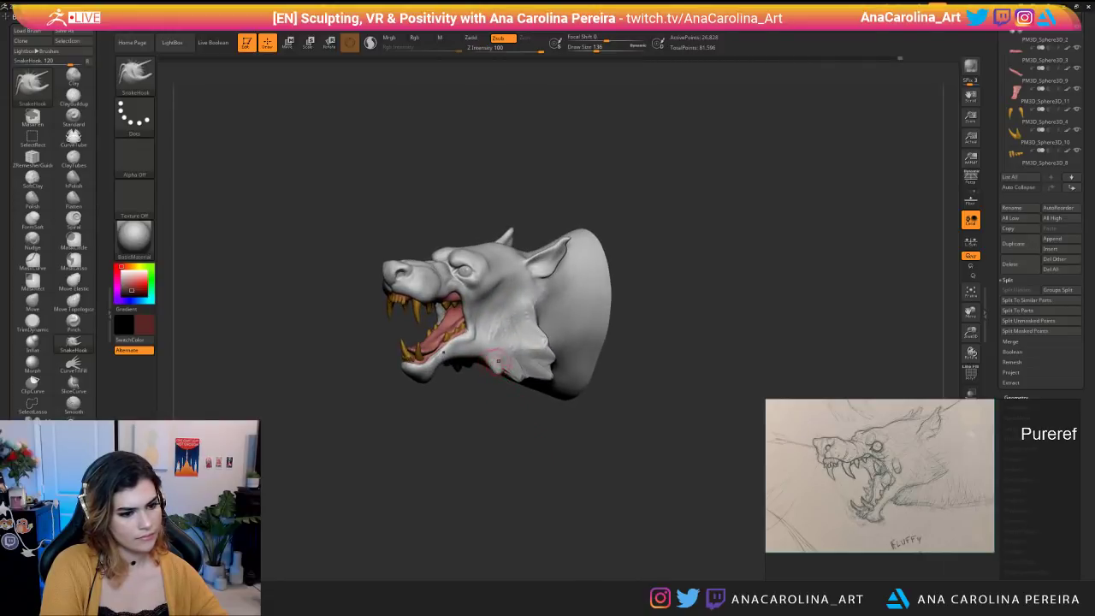
{"action": "left_click_drag", "start_coordinate": [527, 329], "coordinate": [544, 320]}
Check the head's silhouette from a distance, then adjust the area beneath the eye with SnakeHook at draw size 87.
{"action": "right_click_drag", "start_coordinate": [532, 445], "coordinate": [528, 408], "text": "ctrl"}
{"action": "mouse_move", "coordinate": [528, 408]}
{"action": "left_mouse_down"}
{"action": "mouse_move", "coordinate": [645, 410]}
{"action": "mouse_move", "coordinate": [522, 415]}
{"action": "left_mouse_up"}
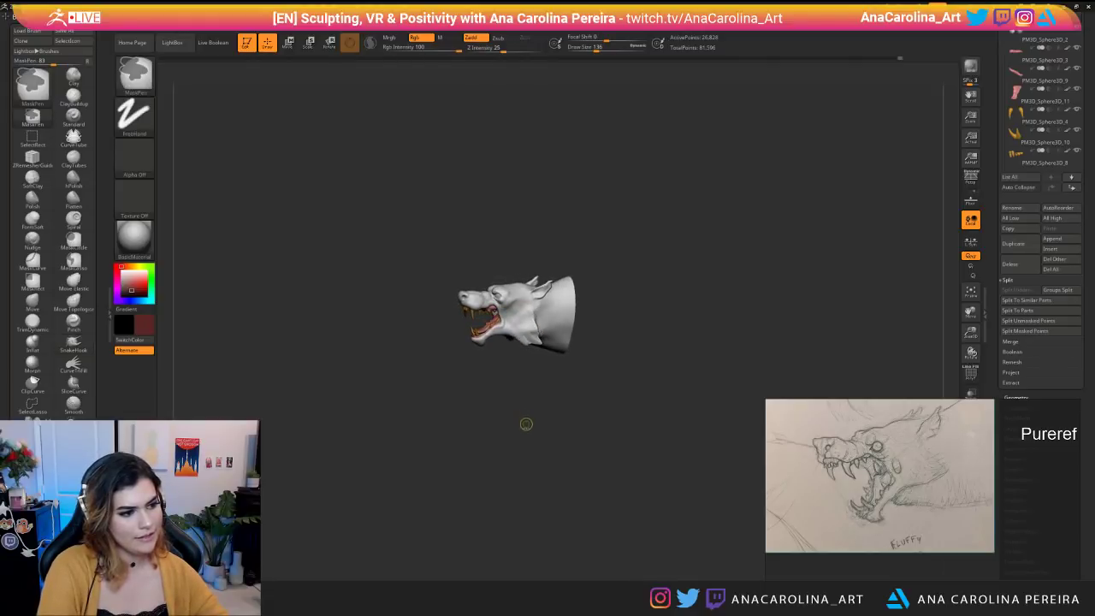
{"action": "right_click_drag", "start_coordinate": [532, 418], "coordinate": [528, 449], "text": "ctrl"}
{"action": "mouse_move", "coordinate": [488, 419]}
{"action": "right_mouse_down"}
{"action": "mouse_move", "coordinate": [523, 408]}
{"action": "mouse_move", "coordinate": [519, 421]}
{"action": "mouse_move", "coordinate": [657, 354]}
{"action": "mouse_move", "coordinate": [491, 369]}
{"action": "right_mouse_up"}
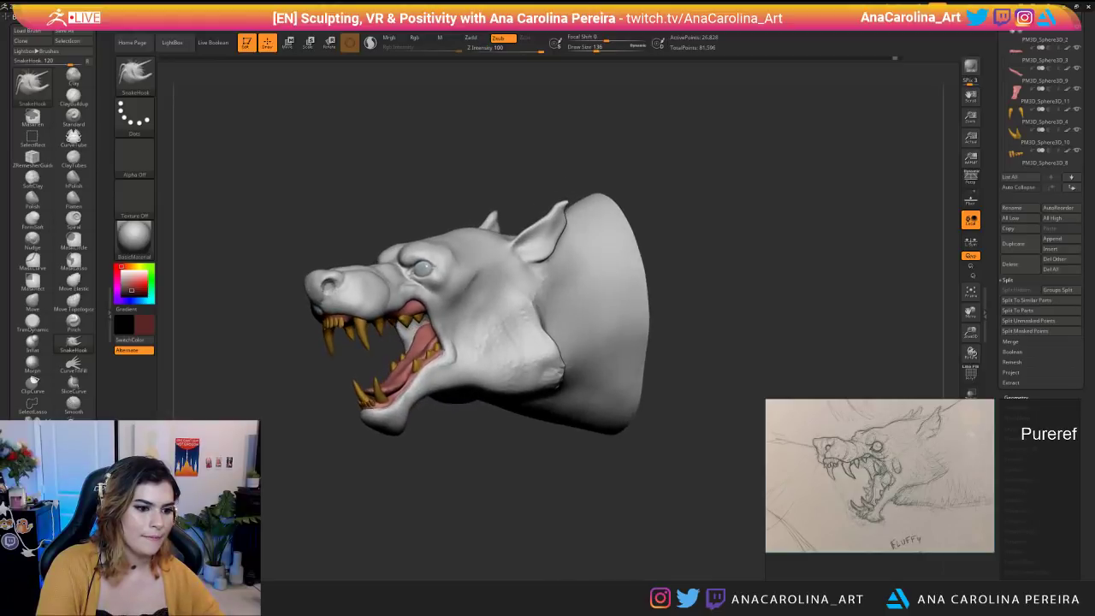
{"action": "right_click_drag", "start_coordinate": [456, 471], "coordinate": [575, 545]}
{"action": "key", "text": "space"}
{"action": "left_click_drag", "start_coordinate": [587, 289], "coordinate": [581, 289]}
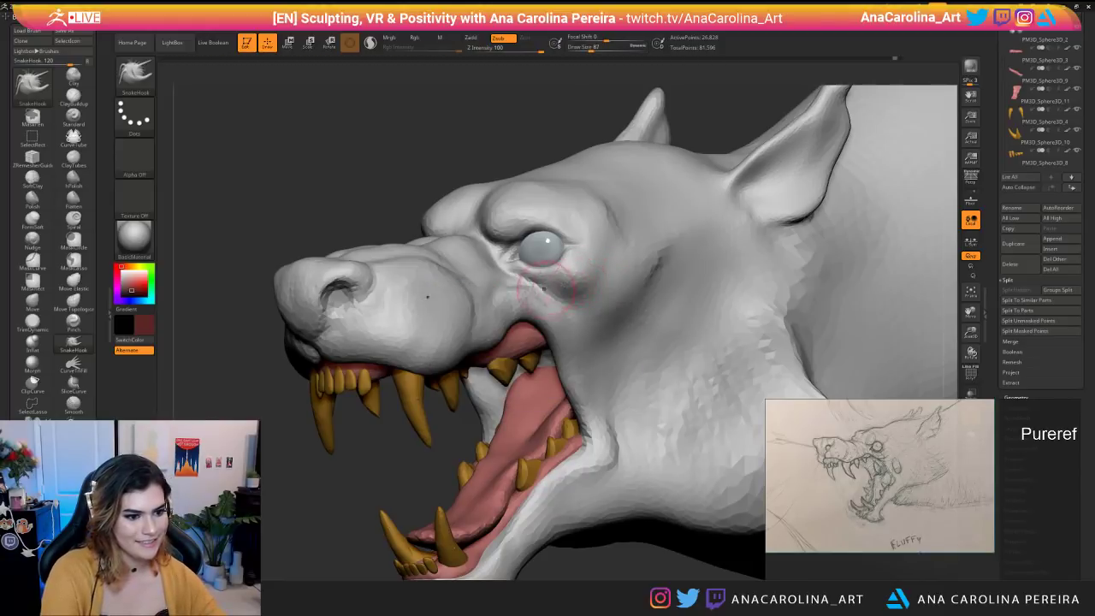
Carve and soften the crease around the lower eyelid with DamStandard at draw size 44 and focal shift 43.
{"action": "key", "text": "b"}
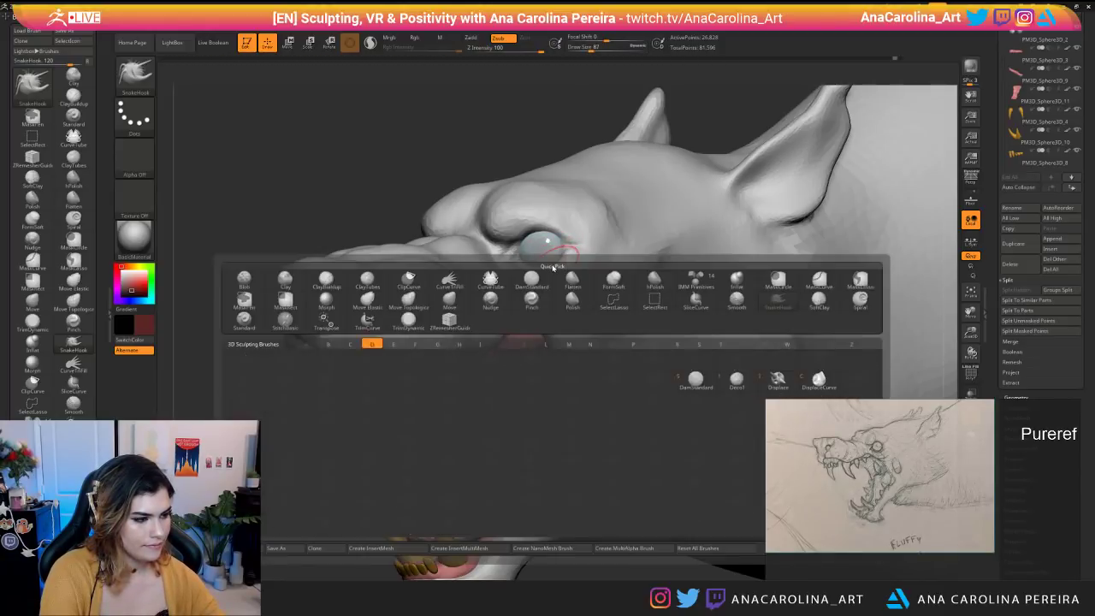
{"action": "key", "text": "d"}
{"action": "key", "text": "s"}
{"action": "key", "text": "space"}
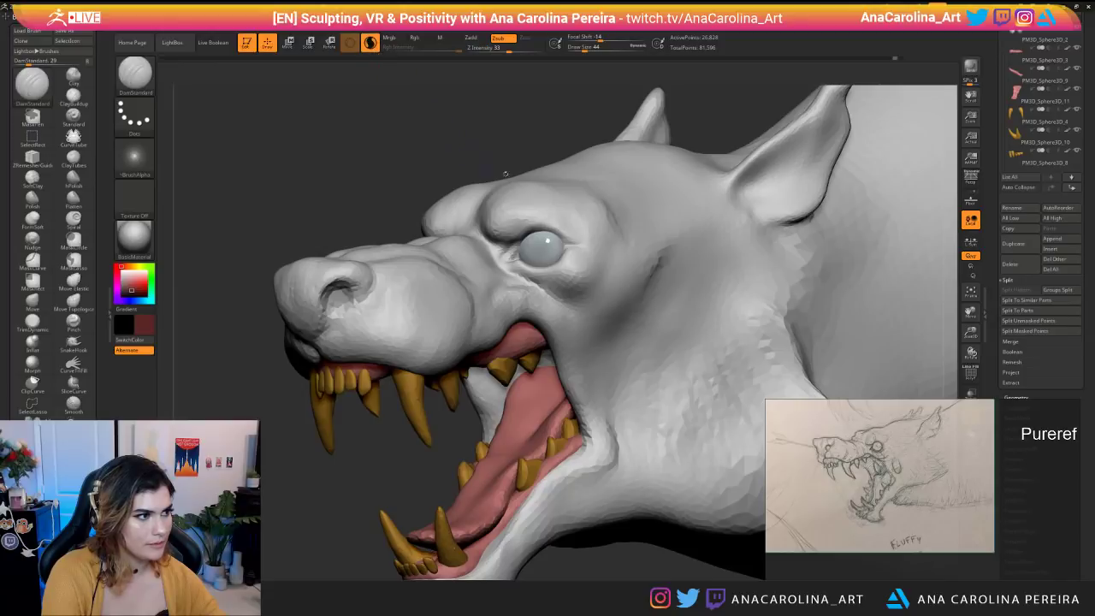
{"action": "key", "text": "space"}
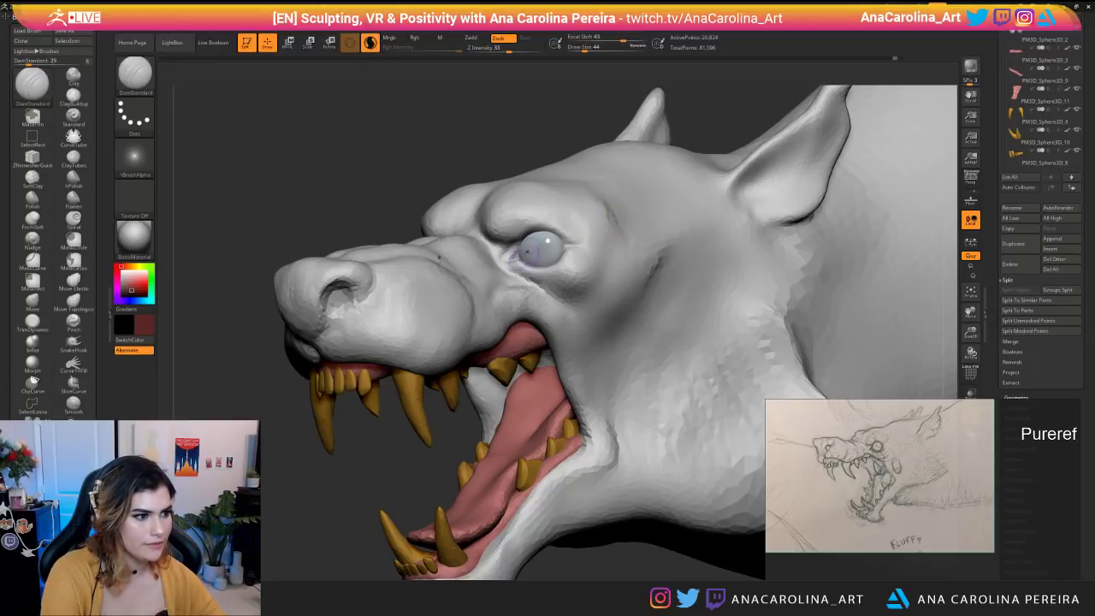
{"action": "left_click_drag", "start_coordinate": [510, 260], "coordinate": [518, 273]}
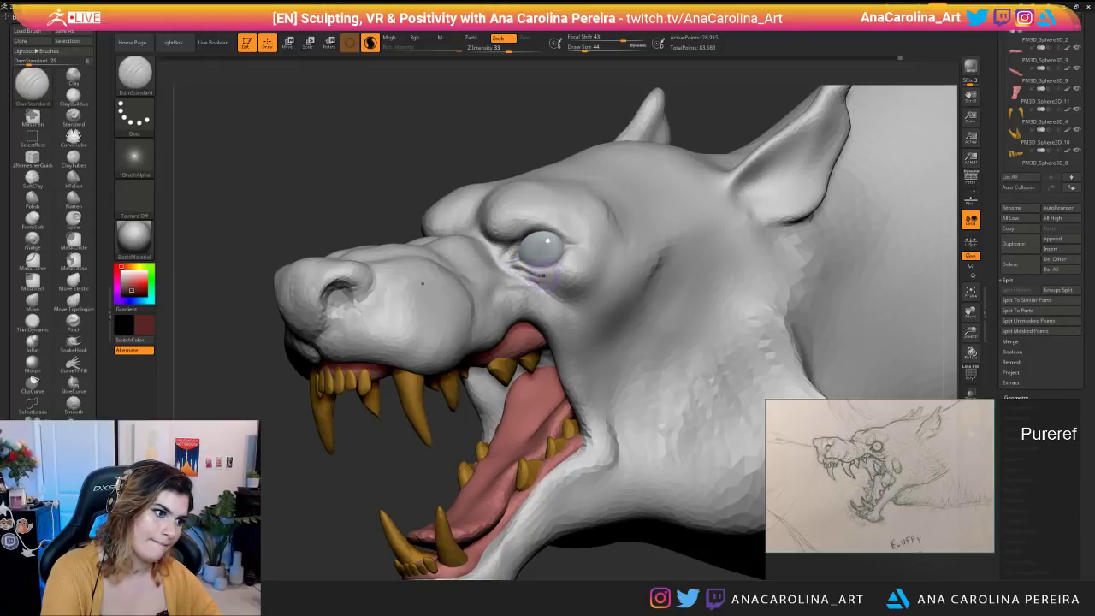
{"action": "mouse_move", "coordinate": [550, 276]}
{"action": "left_mouse_down", "text": "shift"}
{"action": "mouse_move", "coordinate": [533, 274]}
{"action": "mouse_move", "coordinate": [547, 277]}
{"action": "left_mouse_up", "text": "shift"}
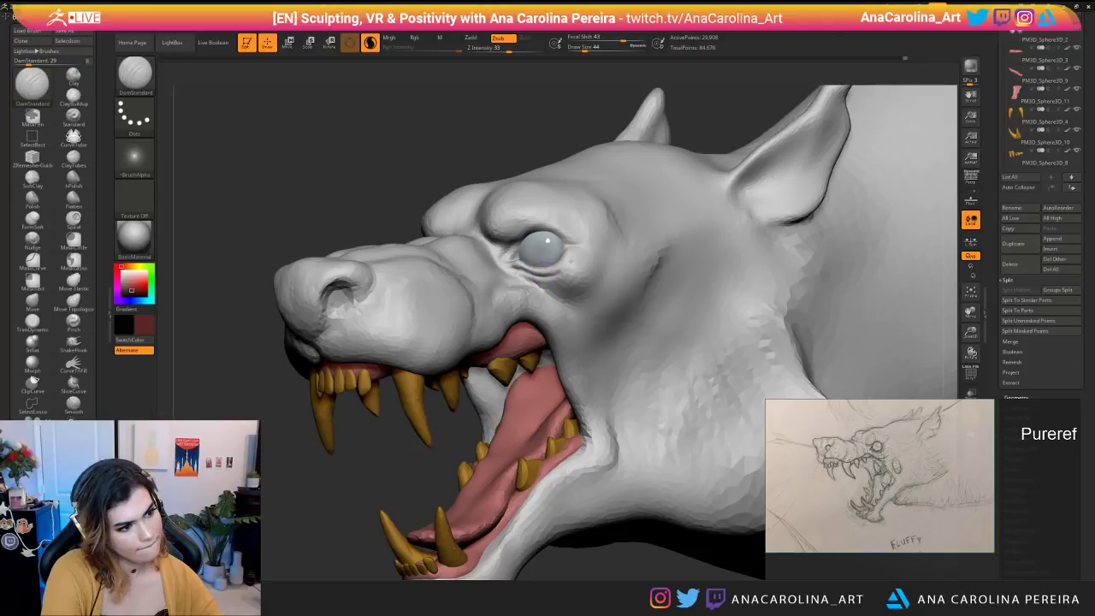
{"action": "mouse_move", "coordinate": [579, 269]}
{"action": "left_mouse_down"}
{"action": "mouse_move", "coordinate": [583, 244]}
{"action": "mouse_move", "coordinate": [516, 234]}
{"action": "mouse_move", "coordinate": [518, 253]}
{"action": "left_mouse_up"}
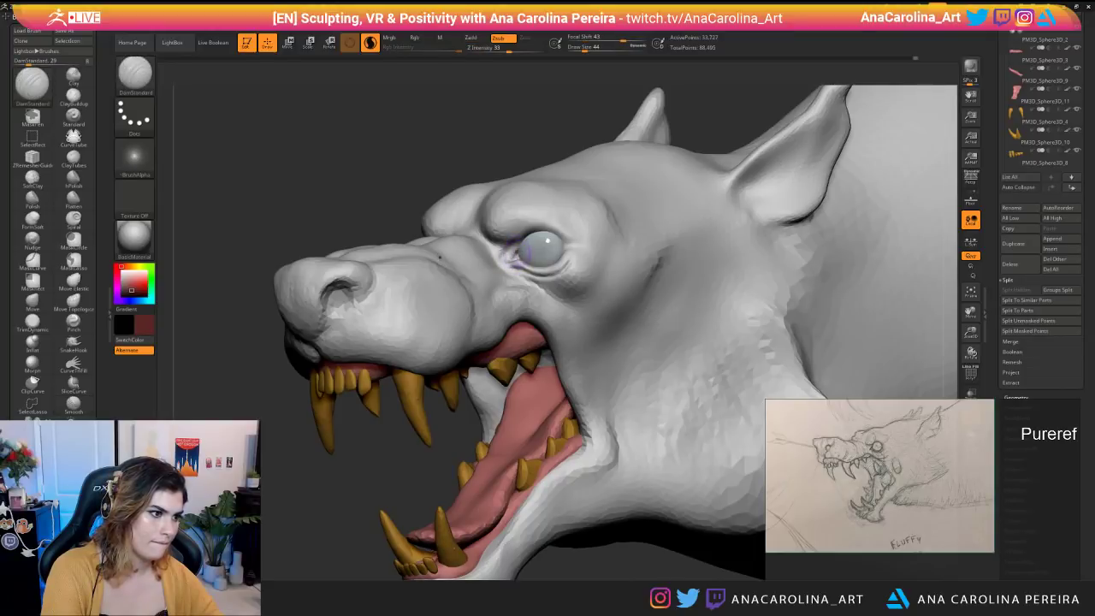
{"action": "left_click_drag", "start_coordinate": [470, 127], "coordinate": [478, 177]}
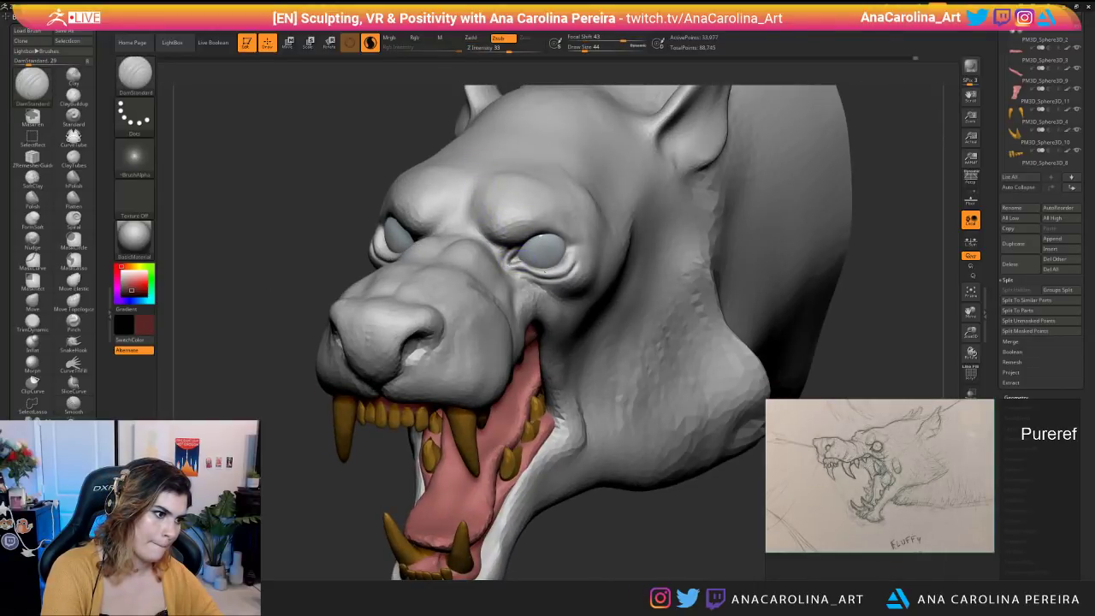
Adjust the lower eyelid and the outer corner of the eye with SnakeHook at draw sizes 80 and 97.
{"action": "mouse_move", "coordinate": [641, 539]}
{"action": "left_mouse_down"}
{"action": "mouse_move", "coordinate": [569, 545]}
{"action": "mouse_move", "coordinate": [618, 570]}
{"action": "mouse_move", "coordinate": [599, 561]}
{"action": "mouse_move", "coordinate": [624, 564]}
{"action": "mouse_move", "coordinate": [654, 548]}
{"action": "mouse_move", "coordinate": [675, 560]}
{"action": "mouse_move", "coordinate": [656, 550]}
{"action": "mouse_move", "coordinate": [633, 453]}
{"action": "mouse_move", "coordinate": [591, 455]}
{"action": "mouse_move", "coordinate": [618, 560]}
{"action": "mouse_move", "coordinate": [630, 518]}
{"action": "left_mouse_up"}
{"action": "key", "text": "b"}
{"action": "key", "text": "s"}
{"action": "key", "text": "h"}
{"action": "key", "text": "space"}
{"action": "left_click_drag", "start_coordinate": [562, 280], "coordinate": [575, 269]}
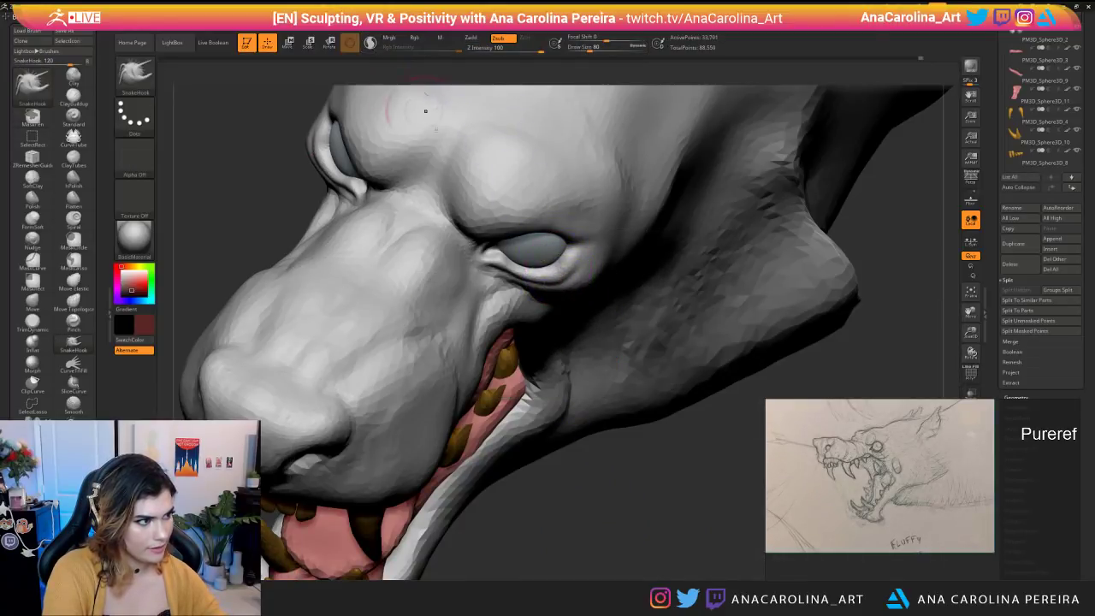
{"action": "key", "text": "space"}
{"action": "mouse_move", "coordinate": [545, 278]}
{"action": "left_mouse_down"}
{"action": "mouse_move", "coordinate": [526, 279]}
{"action": "mouse_move", "coordinate": [556, 279]}
{"action": "left_mouse_up"}
{"action": "key", "text": "space"}
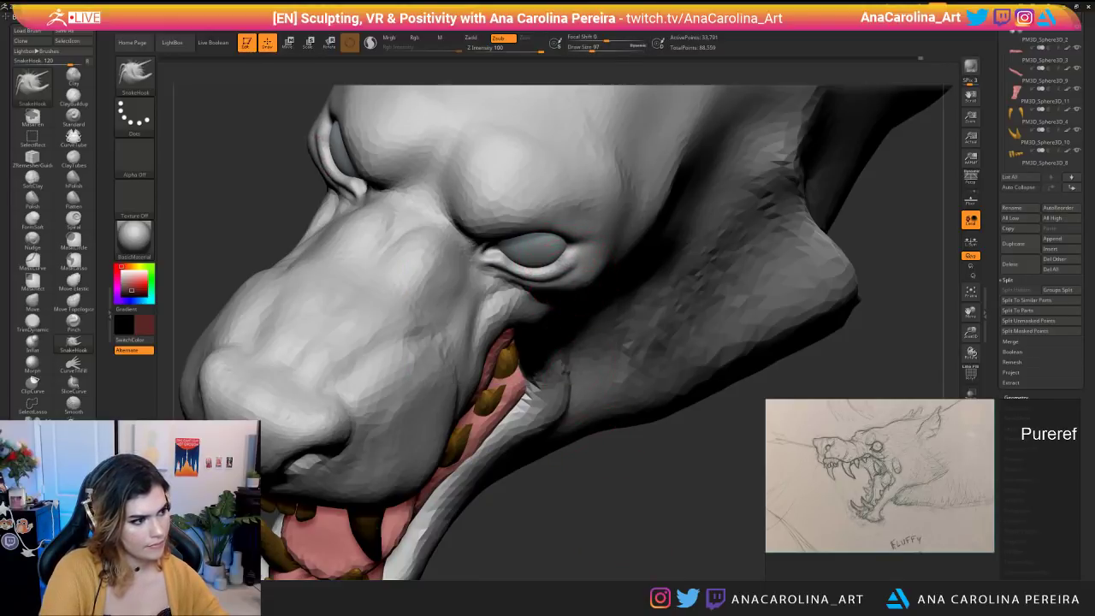
Carve and smooth the crease between the brow bulge and the bridge of the muzzle with DamStandard at focal shift 43.
{"action": "key", "text": "f"}
{"action": "left_click_drag", "start_coordinate": [622, 530], "coordinate": [598, 385]}
{"action": "left_click_drag", "start_coordinate": [503, 562], "coordinate": [571, 543]}
{"action": "key", "text": "b"}
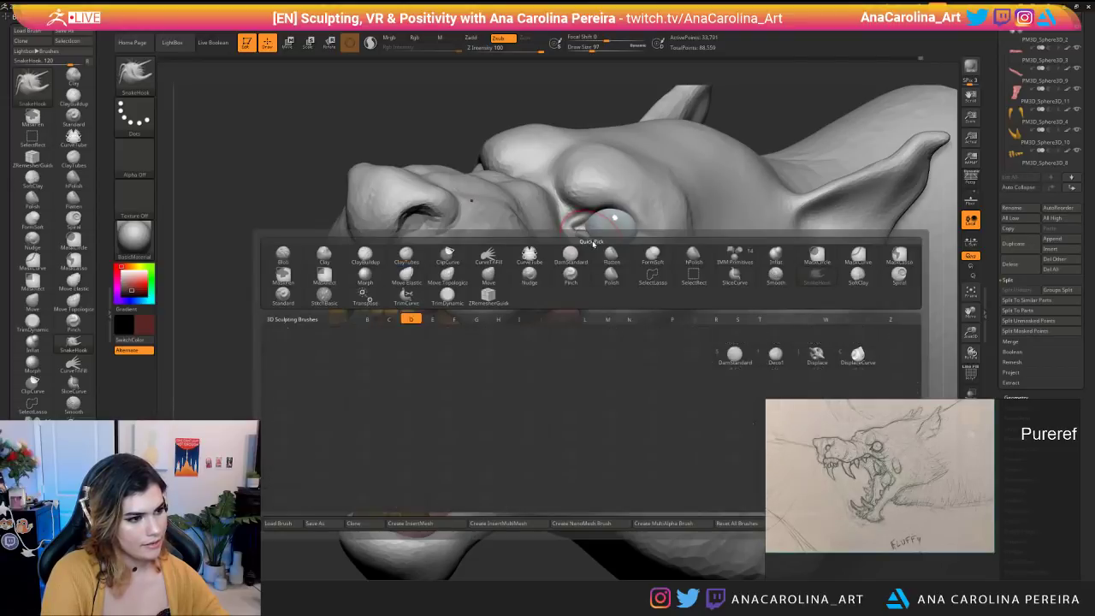
{"action": "key", "text": "d"}
{"action": "key", "text": "s"}
{"action": "key", "text": "space"}
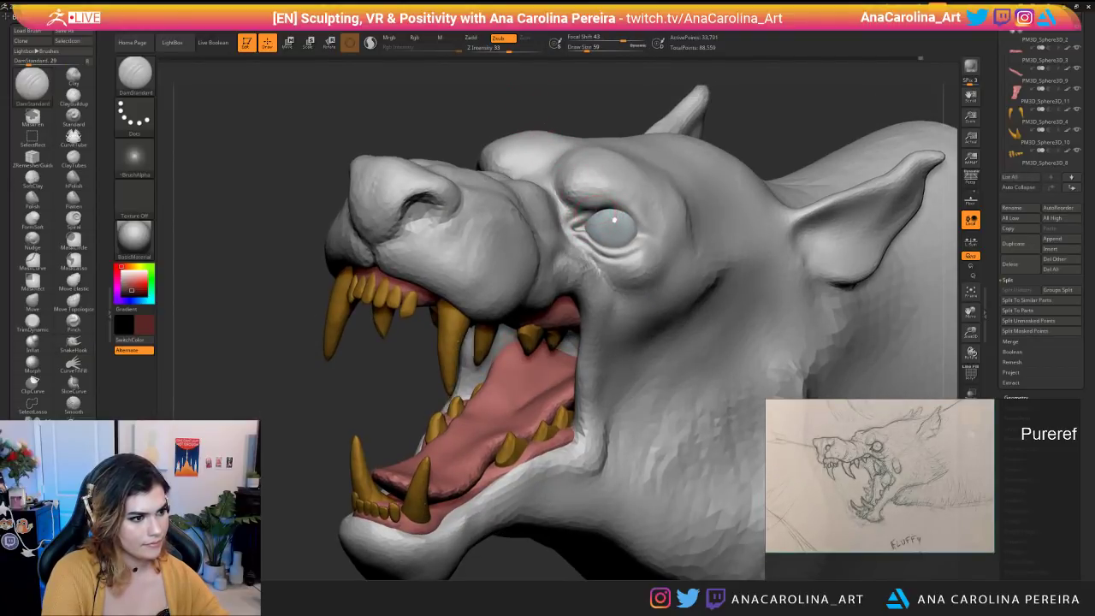
{"action": "left_click_drag", "start_coordinate": [560, 183], "coordinate": [562, 198]}
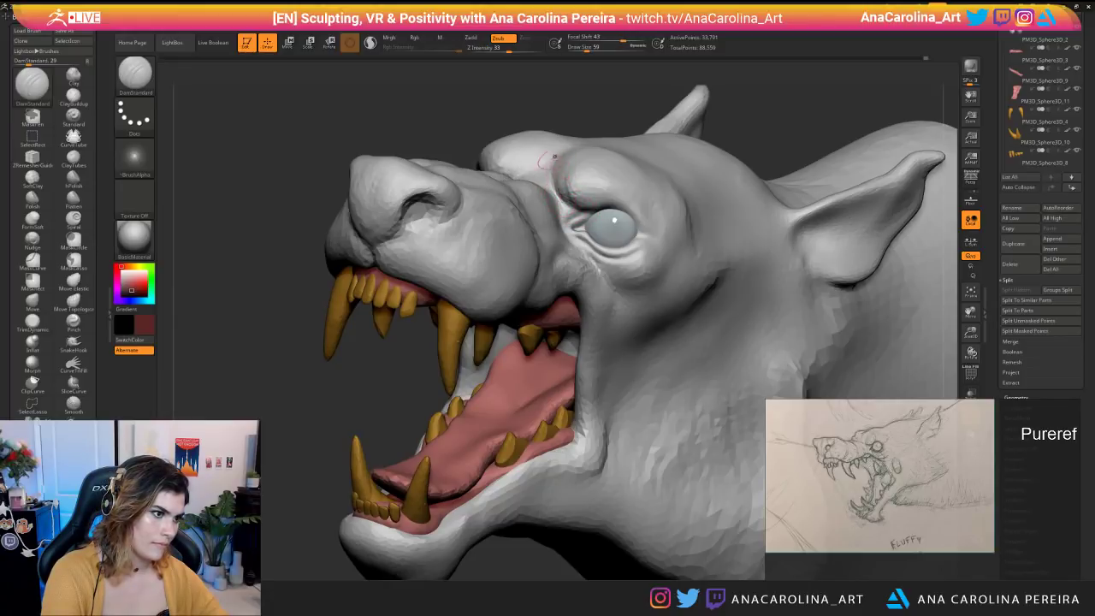
{"action": "left_click_drag", "start_coordinate": [573, 165], "coordinate": [584, 190]}
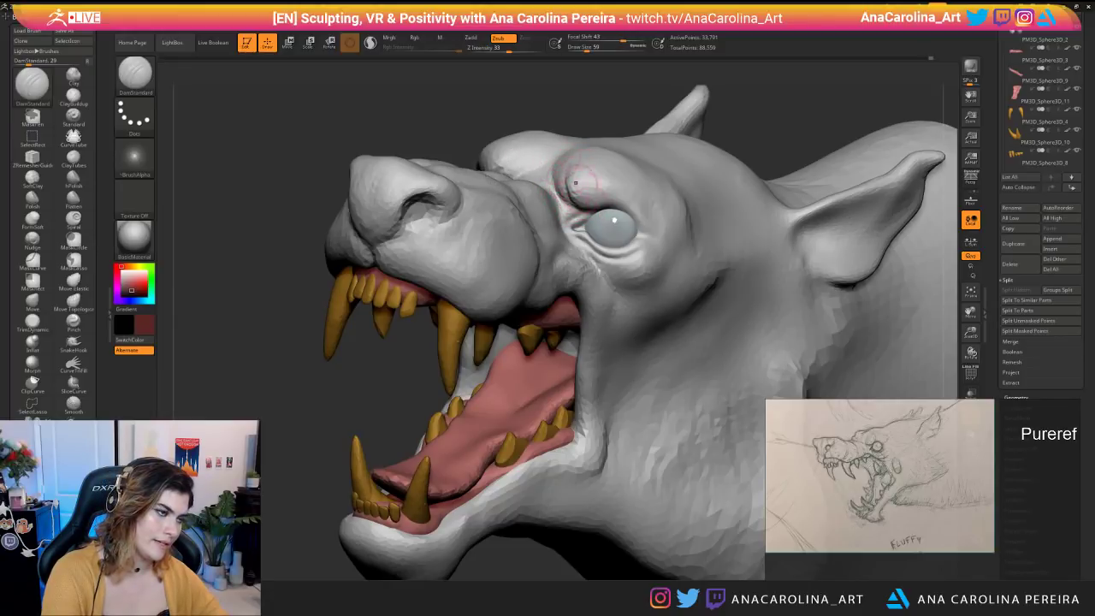
{"action": "key", "text": "shift"}
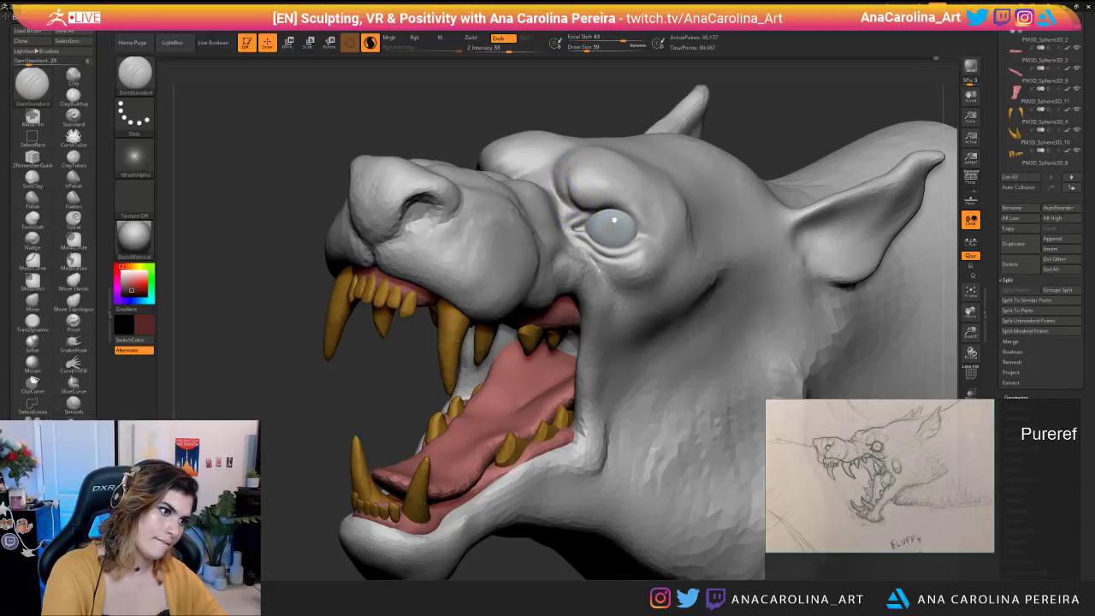
Carve the crease of the upper eyelid and extend it behind the outer corner of the eye with DamStandard, undoing the misplaced stroke.
{"action": "left_click_drag", "start_coordinate": [547, 115], "coordinate": [514, 77], "text": "alt"}
{"action": "mouse_move", "coordinate": [462, 107]}
{"action": "left_mouse_down"}
{"action": "mouse_move", "coordinate": [579, 122]}
{"action": "mouse_move", "coordinate": [607, 140]}
{"action": "left_mouse_up"}
{"action": "mouse_move", "coordinate": [687, 152]}
{"action": "left_mouse_down", "text": "alt"}
{"action": "mouse_move", "coordinate": [723, 247]}
{"action": "mouse_move", "coordinate": [400, 241]}
{"action": "left_mouse_up", "text": "alt"}
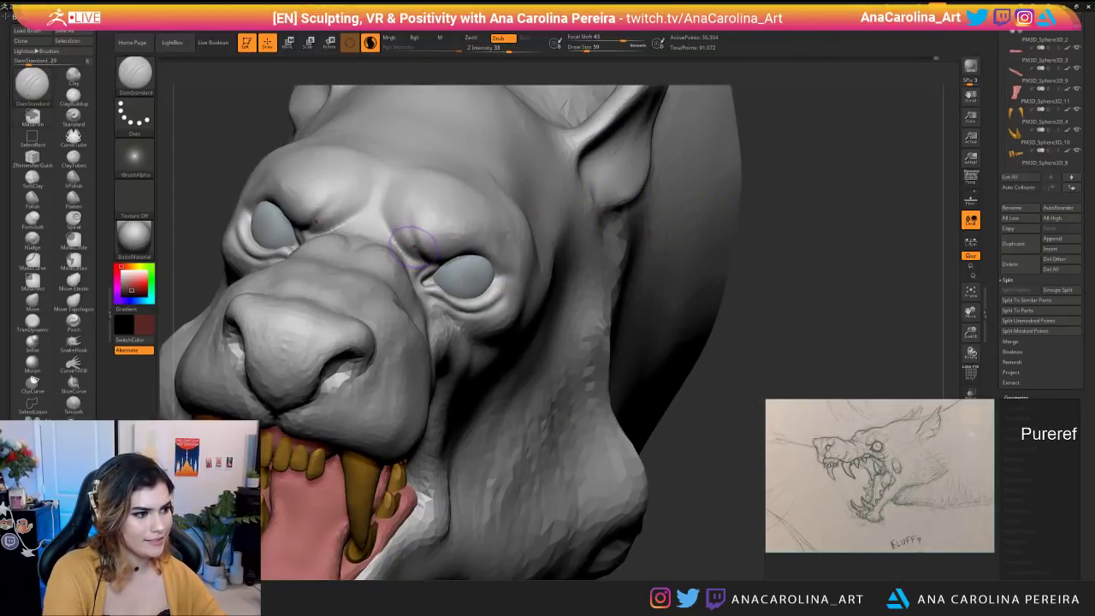
{"action": "mouse_move", "coordinate": [401, 241]}
{"action": "left_mouse_down", "text": "alt"}
{"action": "mouse_move", "coordinate": [721, 261]}
{"action": "mouse_move", "coordinate": [717, 238]}
{"action": "mouse_move", "coordinate": [620, 445]}
{"action": "mouse_move", "coordinate": [585, 462]}
{"action": "mouse_move", "coordinate": [635, 442]}
{"action": "mouse_move", "coordinate": [556, 260]}
{"action": "left_mouse_up", "text": "alt"}
{"action": "right_click_drag", "start_coordinate": [483, 282], "coordinate": [519, 220]}
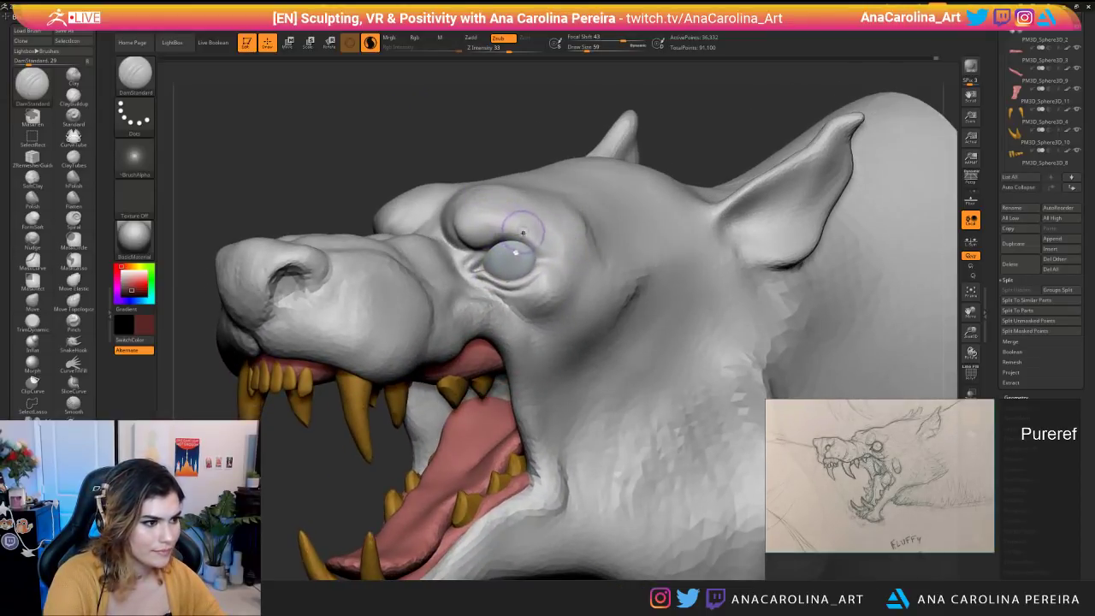
{"action": "left_click_drag", "start_coordinate": [523, 238], "coordinate": [526, 248]}
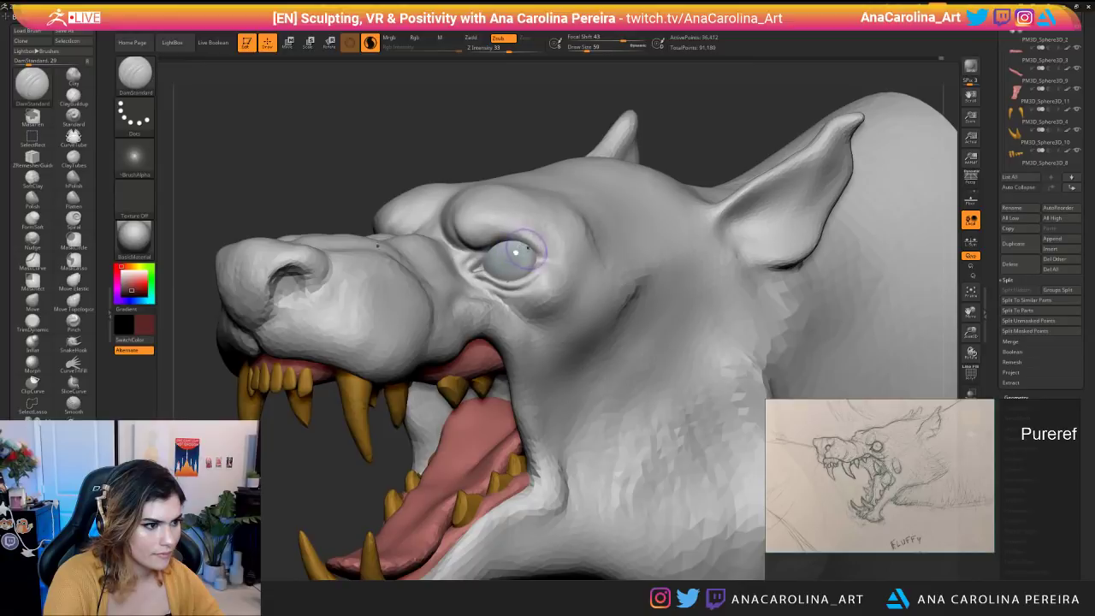
{"action": "key", "text": "ctrl+z"}
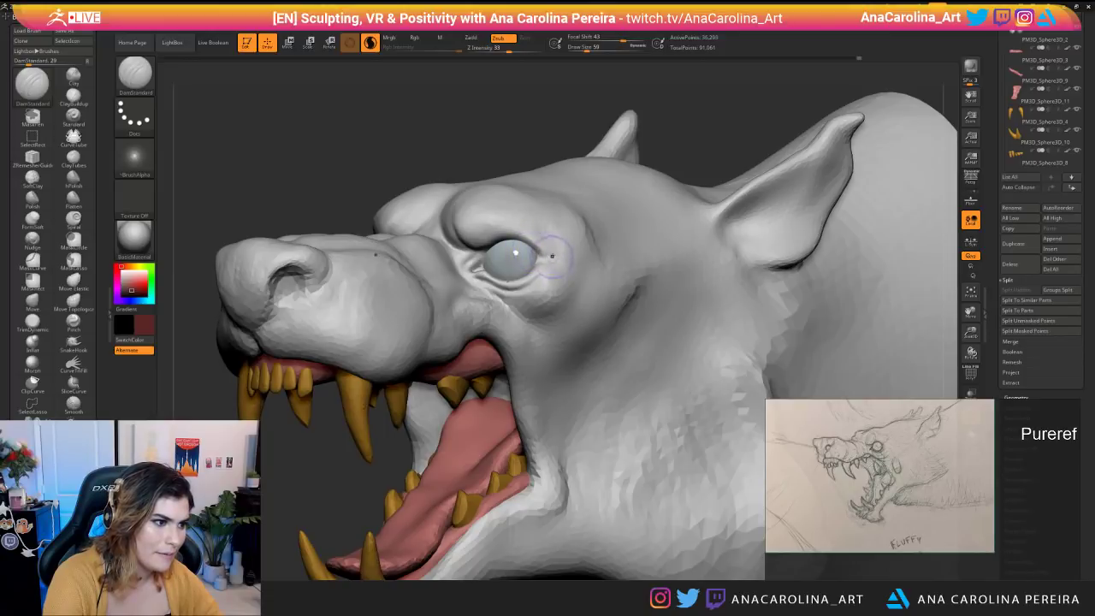
{"action": "key", "text": "f"}
{"action": "left_click_drag", "start_coordinate": [477, 118], "coordinate": [488, 124], "text": "alt"}
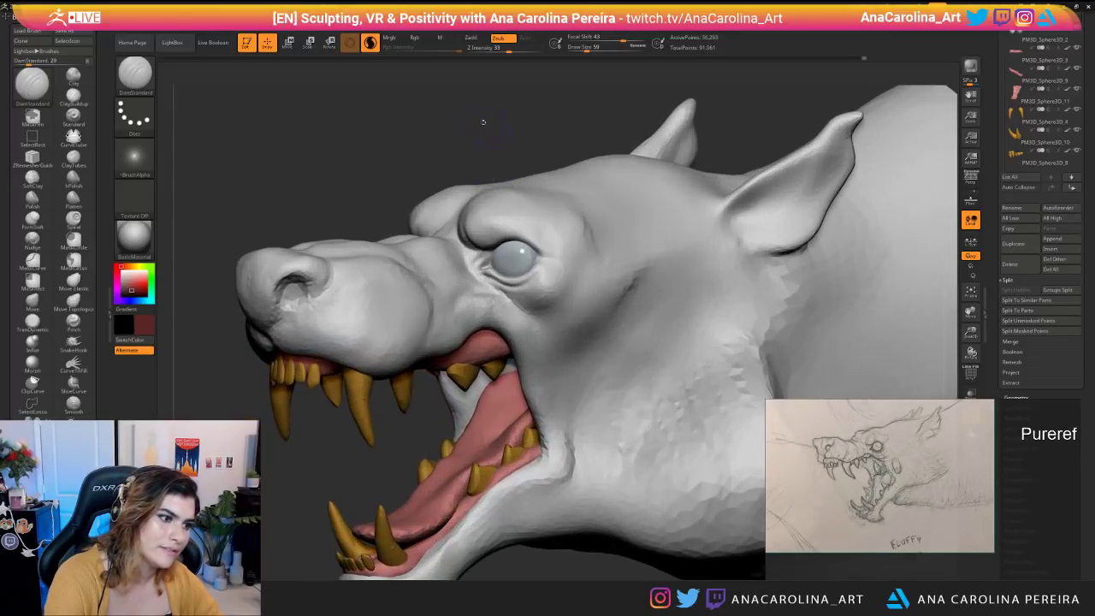
{"action": "left_click_drag", "start_coordinate": [536, 248], "coordinate": [550, 257]}
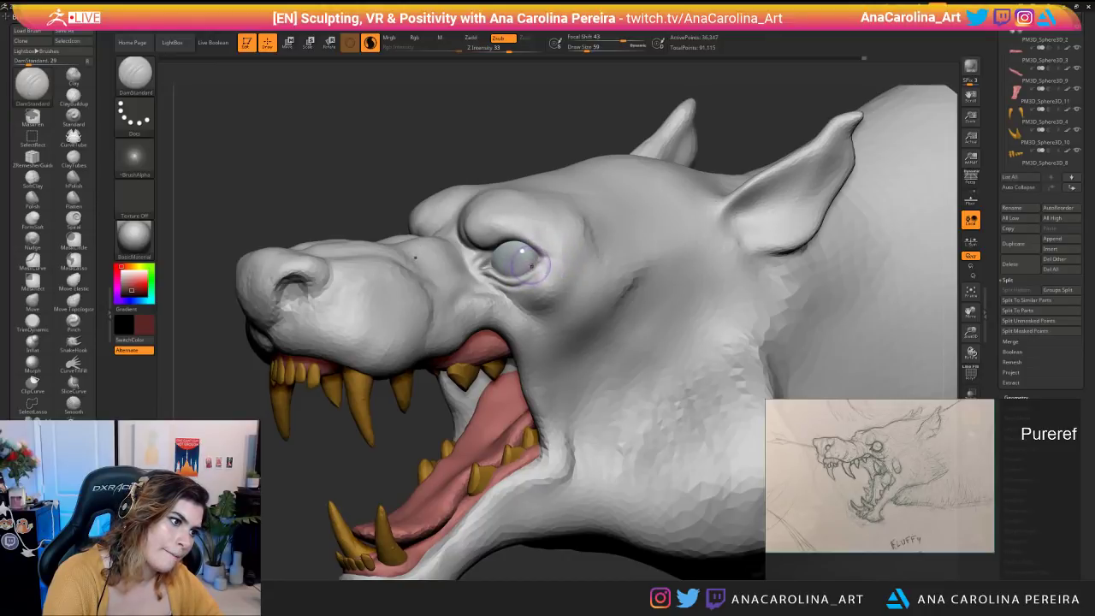
{"action": "mouse_move", "coordinate": [561, 243]}
{"action": "left_mouse_down"}
{"action": "mouse_move", "coordinate": [540, 257]}
{"action": "mouse_move", "coordinate": [573, 250]}
{"action": "left_mouse_up"}
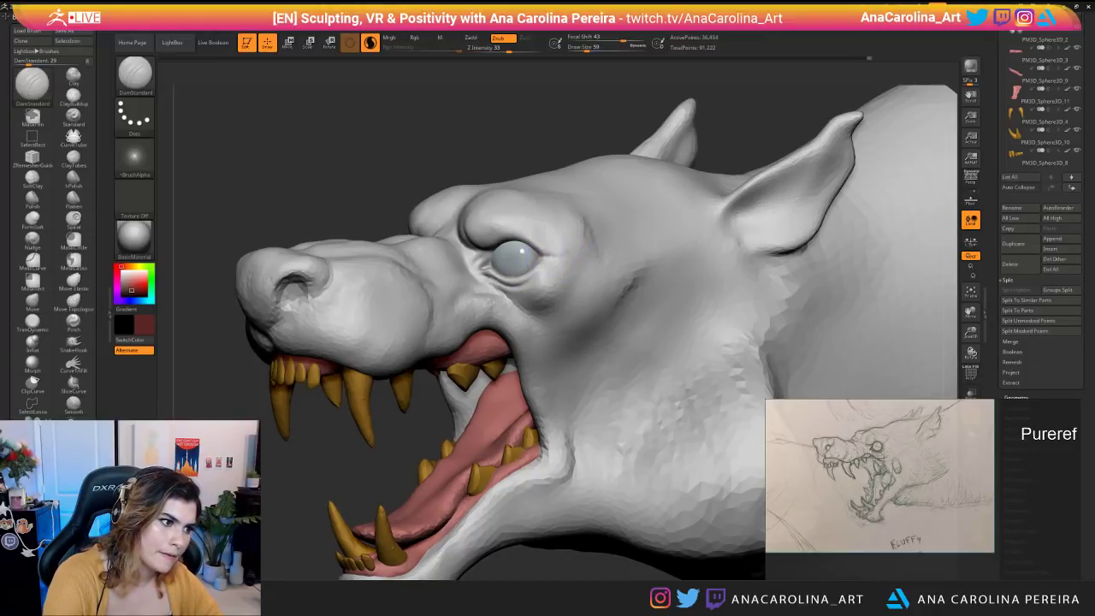
Enlarge the brush, then shape and smooth the outer end of the brow and the area behind the eye.
{"action": "key", "text": "f"}
{"action": "left_click_drag", "start_coordinate": [471, 140], "coordinate": [603, 182]}
{"action": "right_click_drag", "start_coordinate": [561, 179], "coordinate": [574, 176], "text": "ctrl"}
{"action": "key", "text": "space"}
{"action": "left_click_drag", "start_coordinate": [568, 178], "coordinate": [572, 177]}
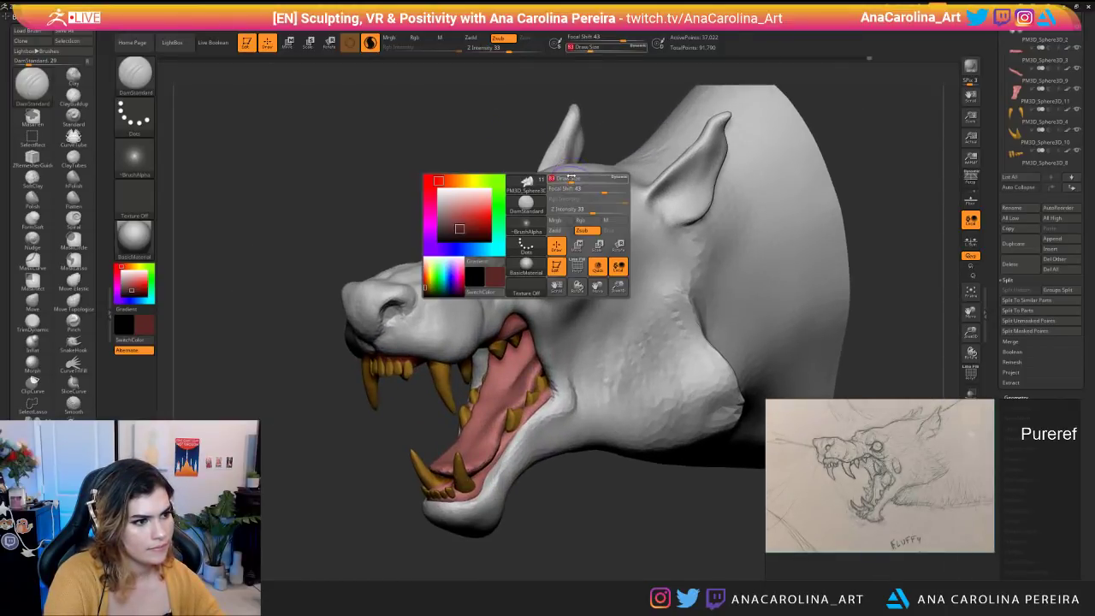
{"action": "right_click_drag", "start_coordinate": [571, 180], "coordinate": [513, 211], "text": "ctrl"}
{"action": "mouse_move", "coordinate": [546, 255]}
{"action": "left_mouse_down"}
{"action": "mouse_move", "coordinate": [568, 251]}
{"action": "mouse_move", "coordinate": [557, 242]}
{"action": "left_mouse_up"}
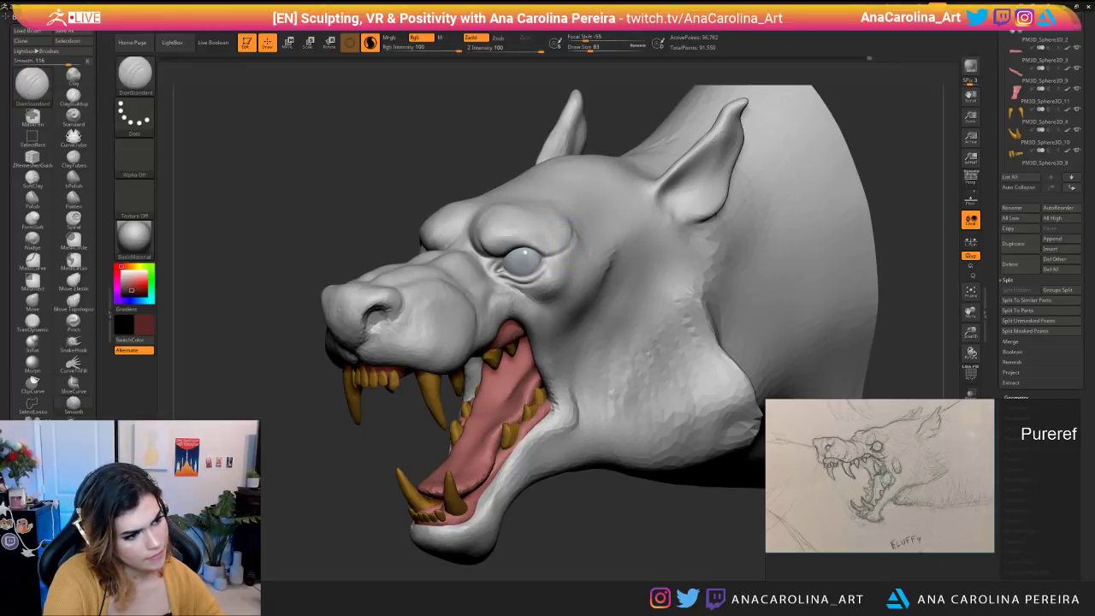
{"action": "right_click_drag", "start_coordinate": [561, 248], "coordinate": [574, 228]}
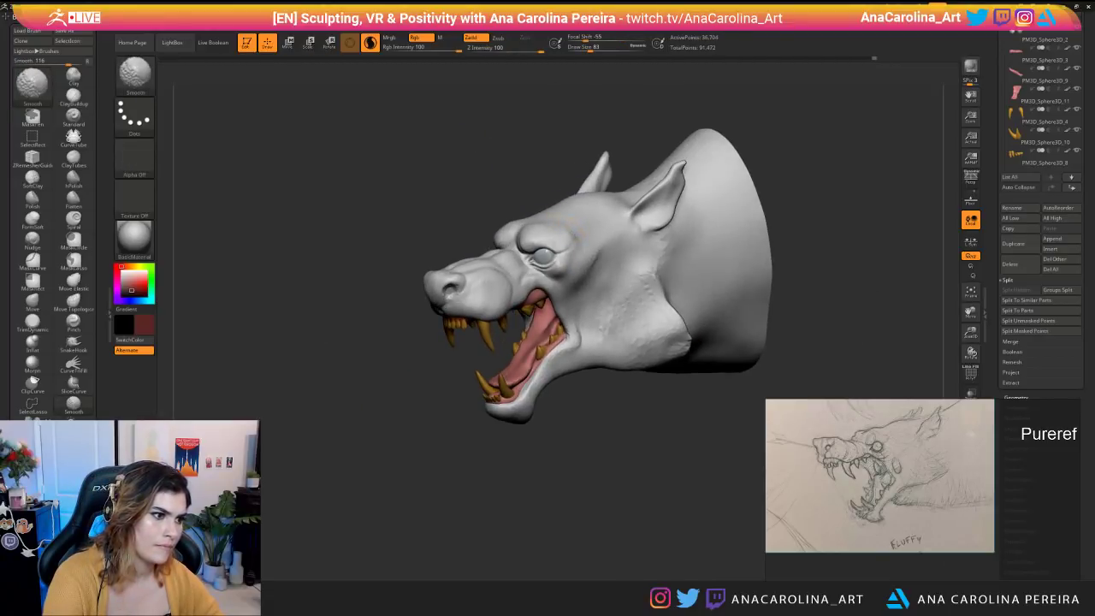
{"action": "left_click_drag", "start_coordinate": [577, 232], "coordinate": [572, 237], "text": "shift"}
{"action": "right_click_drag", "start_coordinate": [572, 222], "coordinate": [550, 159]}
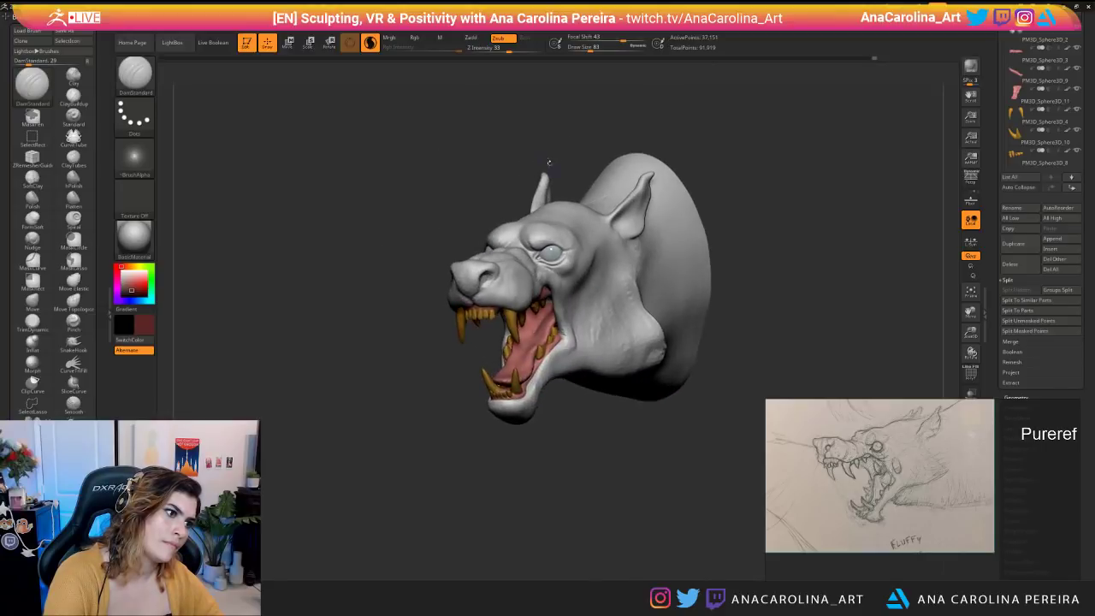
{"action": "left_click_drag", "start_coordinate": [556, 233], "coordinate": [553, 227], "text": "shift"}
{"action": "right_click_drag", "start_coordinate": [532, 176], "coordinate": [511, 123], "text": "ctrl"}
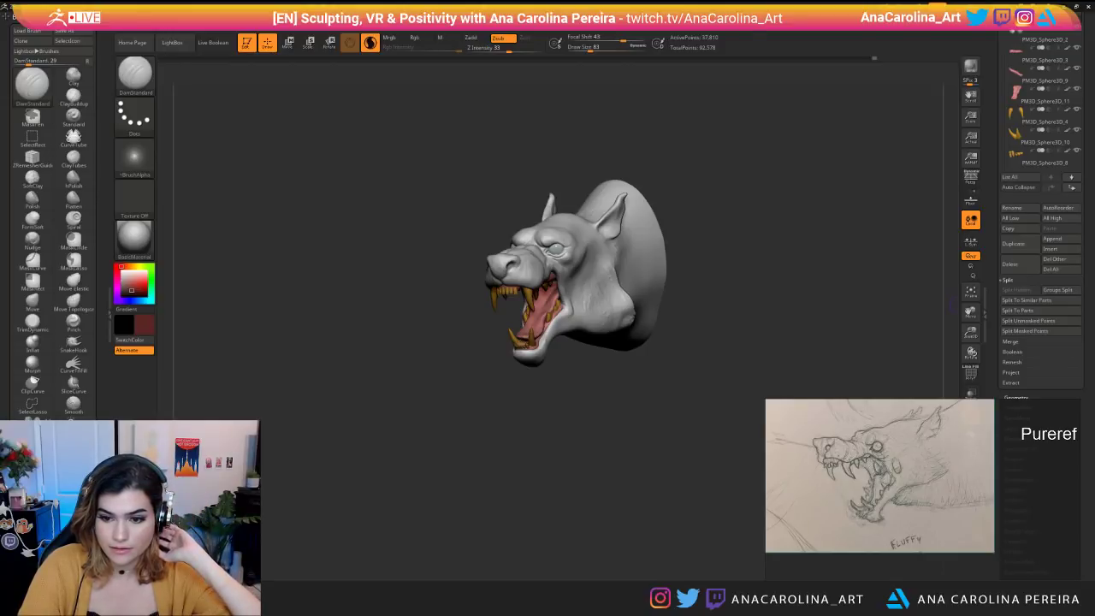
Switch to the browser, enlarge its window and look through the Google image results for warg.
{"action": "left_click_drag", "start_coordinate": [631, 165], "coordinate": [579, 83]}
{"action": "scroll", "coordinate": [629, 223], "scroll_direction": "down", "scroll_amount": 3}
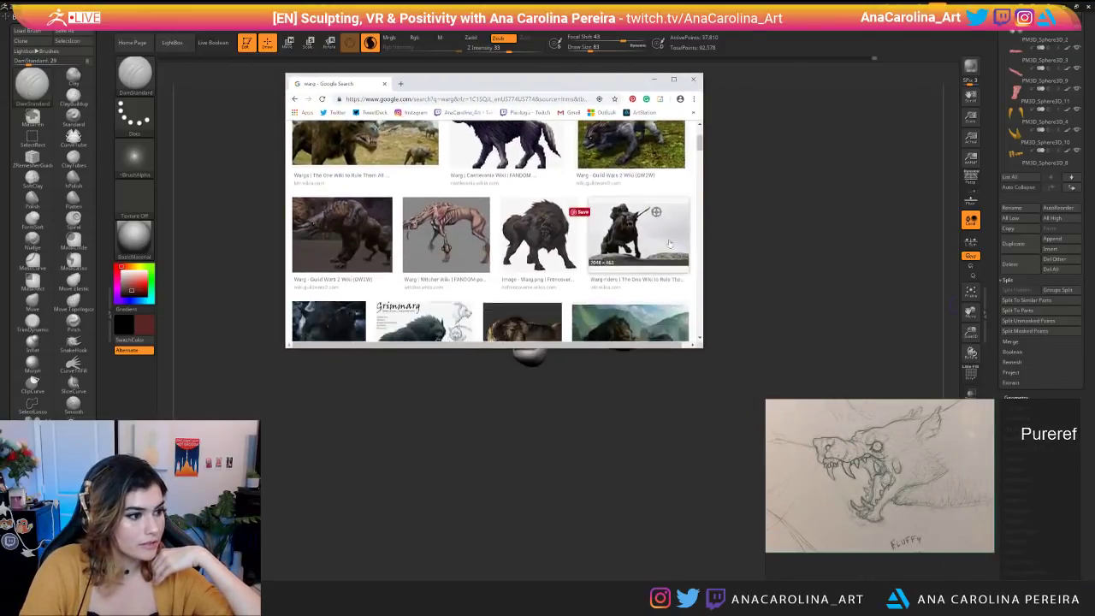
{"action": "scroll", "coordinate": [650, 256], "scroll_direction": "up", "scroll_amount": 1}
{"action": "left_click_drag", "start_coordinate": [702, 347], "coordinate": [749, 510]}
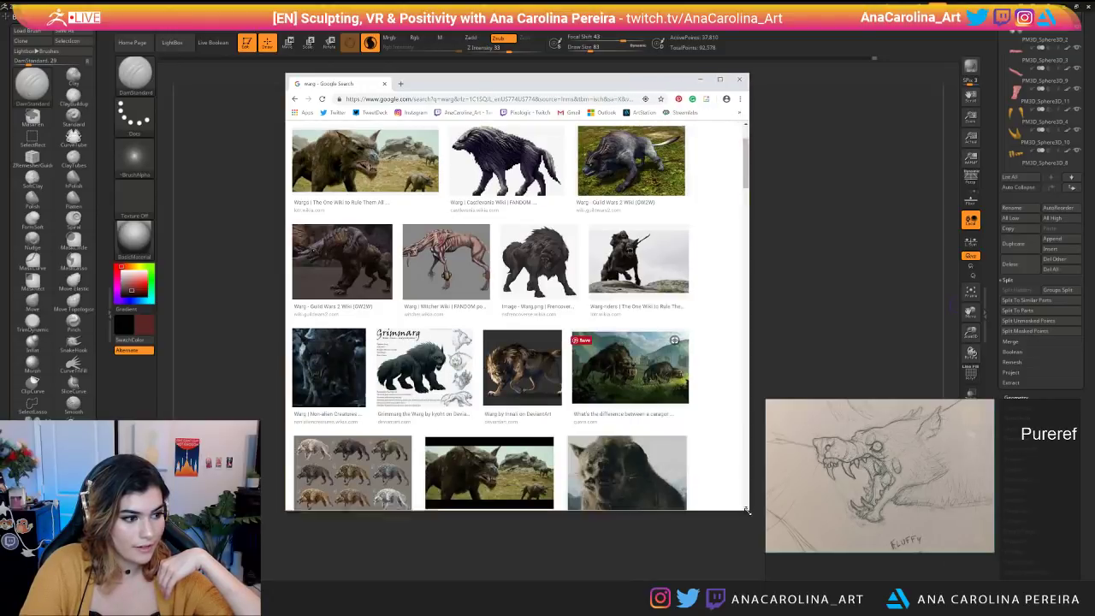
{"action": "scroll", "coordinate": [723, 427], "scroll_direction": "down", "scroll_amount": 3}
{"action": "scroll", "coordinate": [599, 342], "scroll_direction": "down", "scroll_amount": 3}
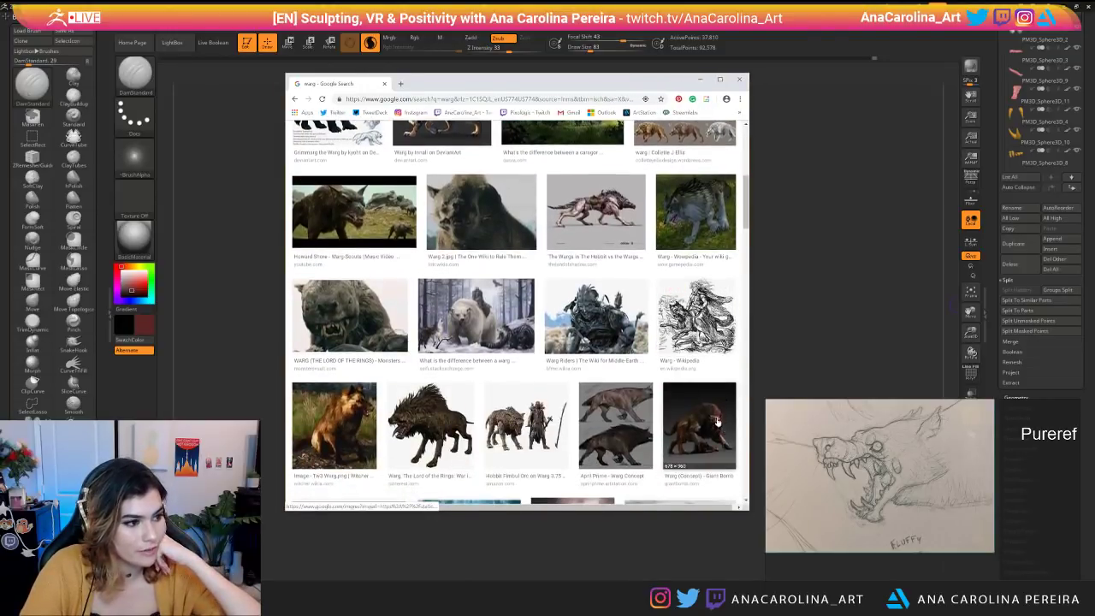
{"action": "scroll", "coordinate": [385, 257], "scroll_direction": "down", "scroll_amount": 5}
{"action": "scroll", "coordinate": [372, 188], "scroll_direction": "up", "scroll_amount": 5}
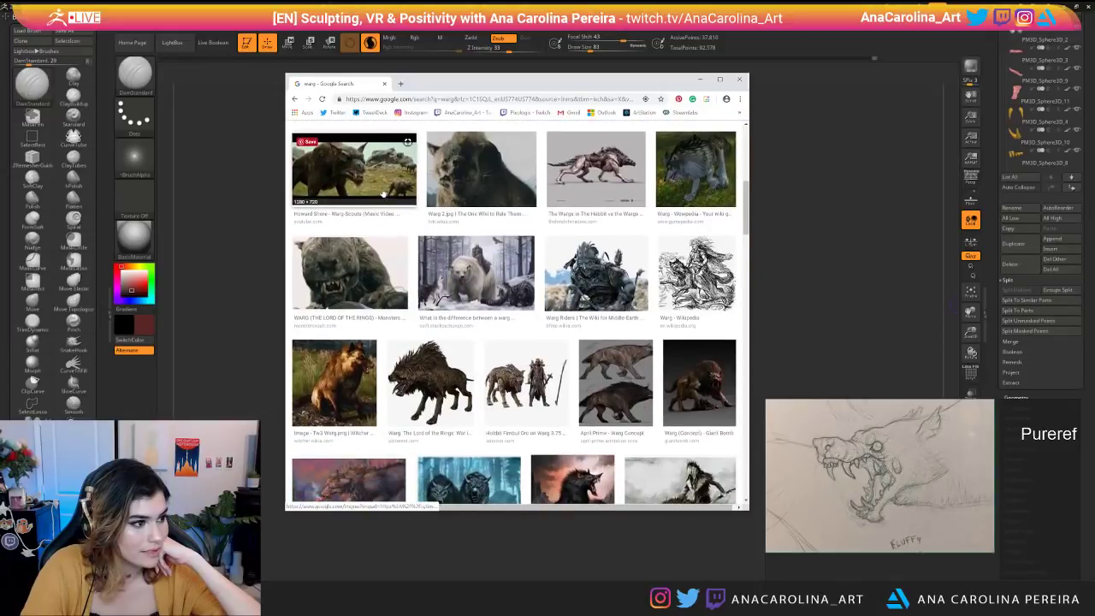
Preview the Lord of the Rings warg images, look through further warg results, and close the browser.
{"action": "left_click", "coordinate": [372, 188]}
{"action": "left_click", "coordinate": [479, 171]}
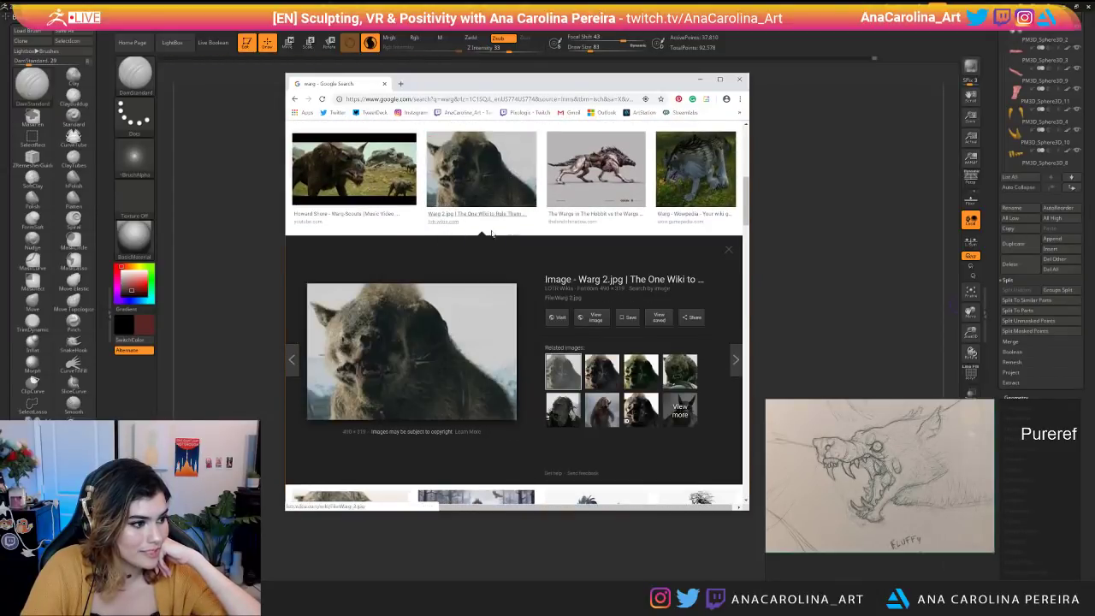
{"action": "scroll", "coordinate": [474, 266], "scroll_direction": "down", "scroll_amount": 1}
{"action": "left_click", "coordinate": [350, 441]}
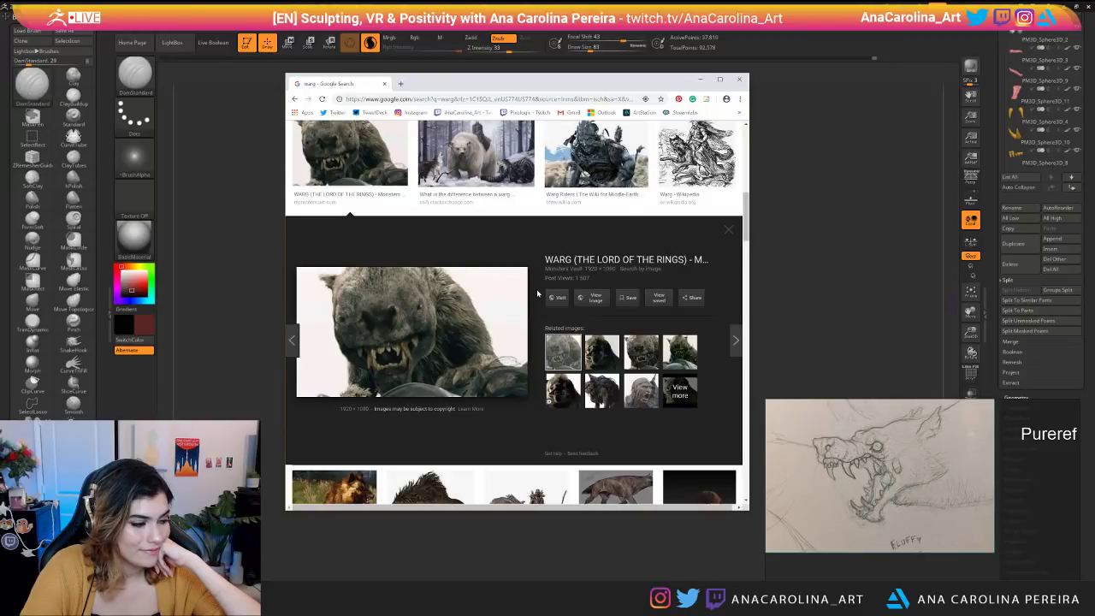
{"action": "scroll", "coordinate": [537, 293], "scroll_direction": "down", "scroll_amount": 1}
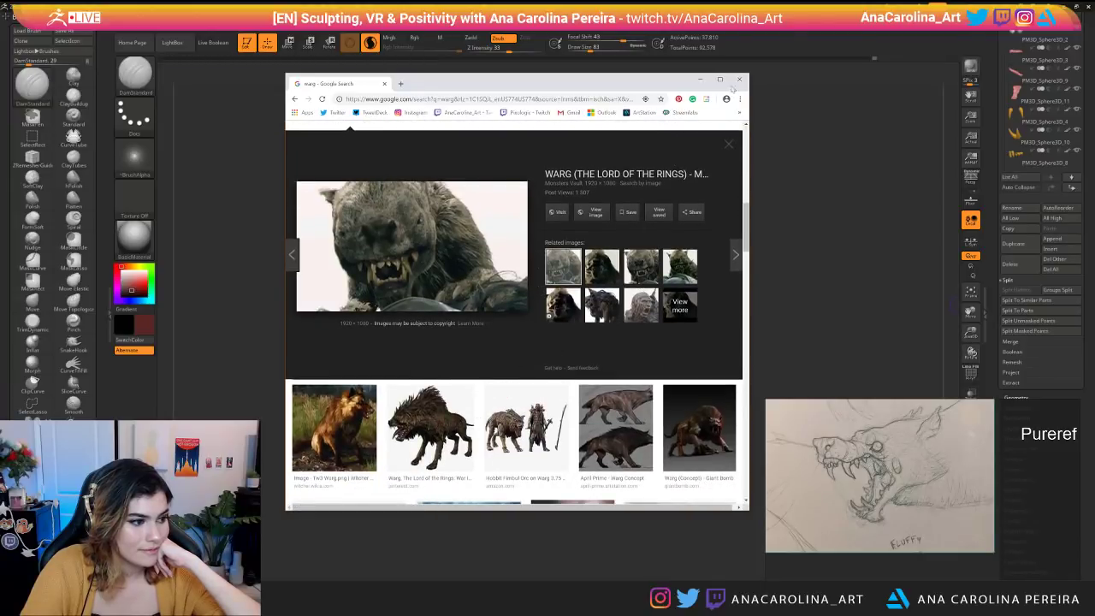
{"action": "scroll", "coordinate": [699, 196], "scroll_direction": "down", "scroll_amount": 5}
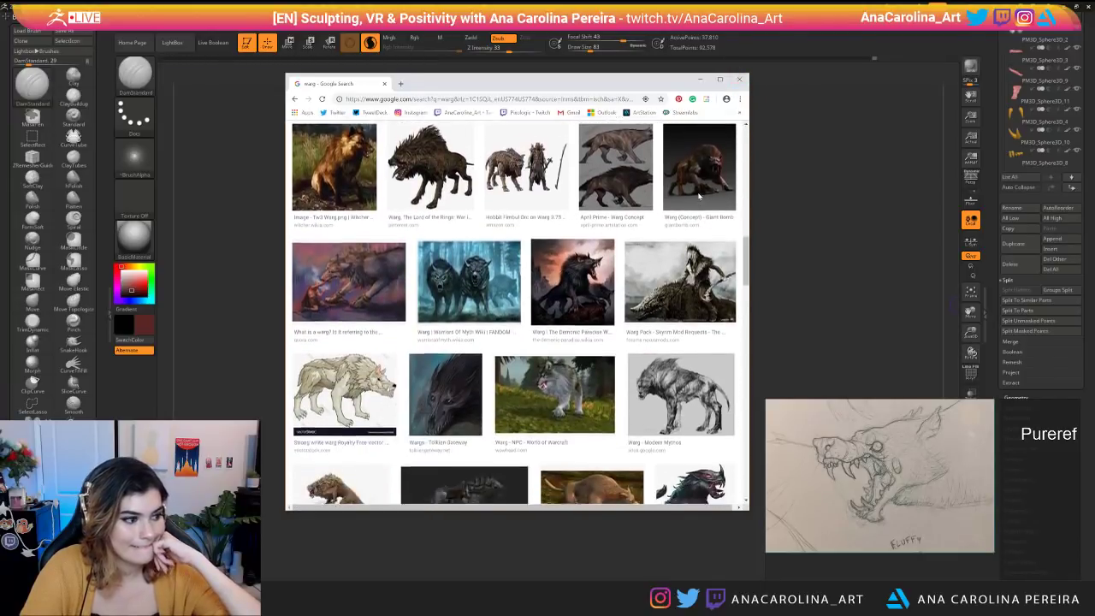
{"action": "scroll", "coordinate": [701, 191], "scroll_direction": "down", "scroll_amount": 2}
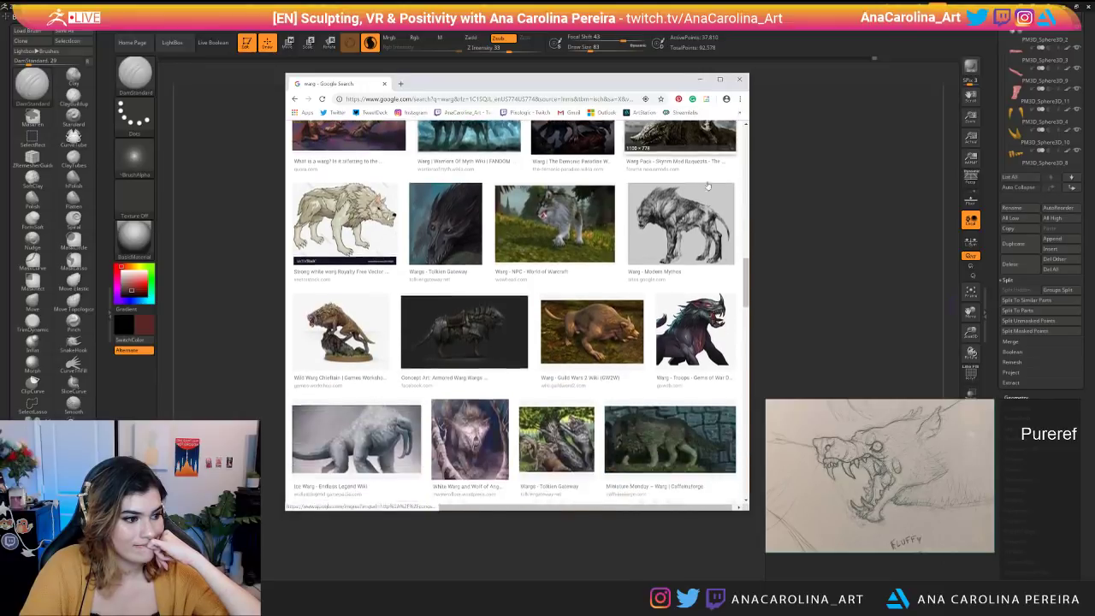
{"action": "scroll", "coordinate": [708, 187], "scroll_direction": "down", "scroll_amount": 2}
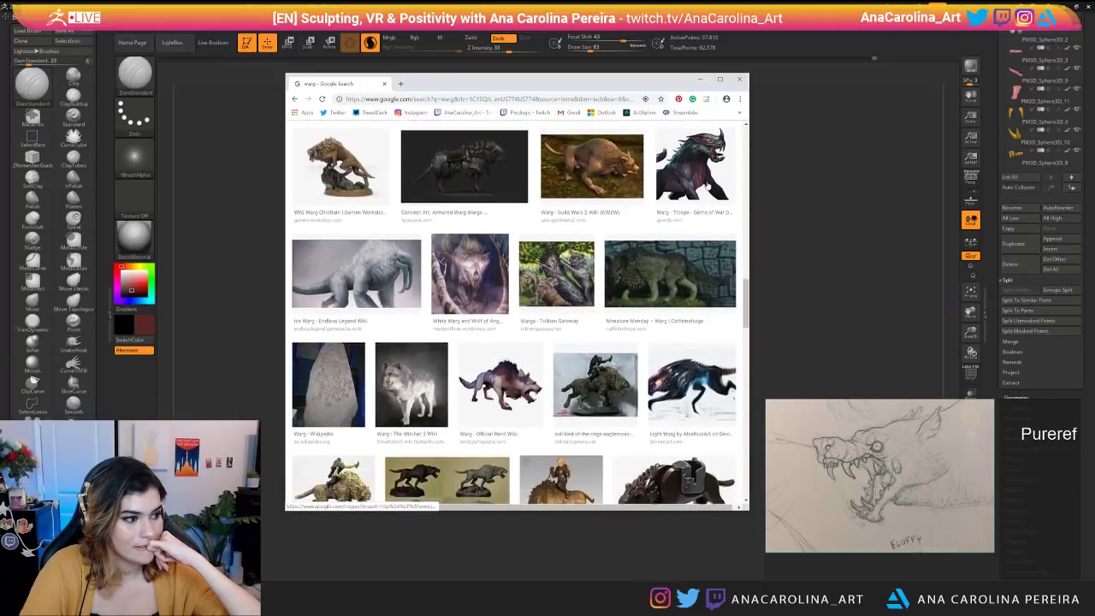
{"action": "left_click", "coordinate": [739, 79]}
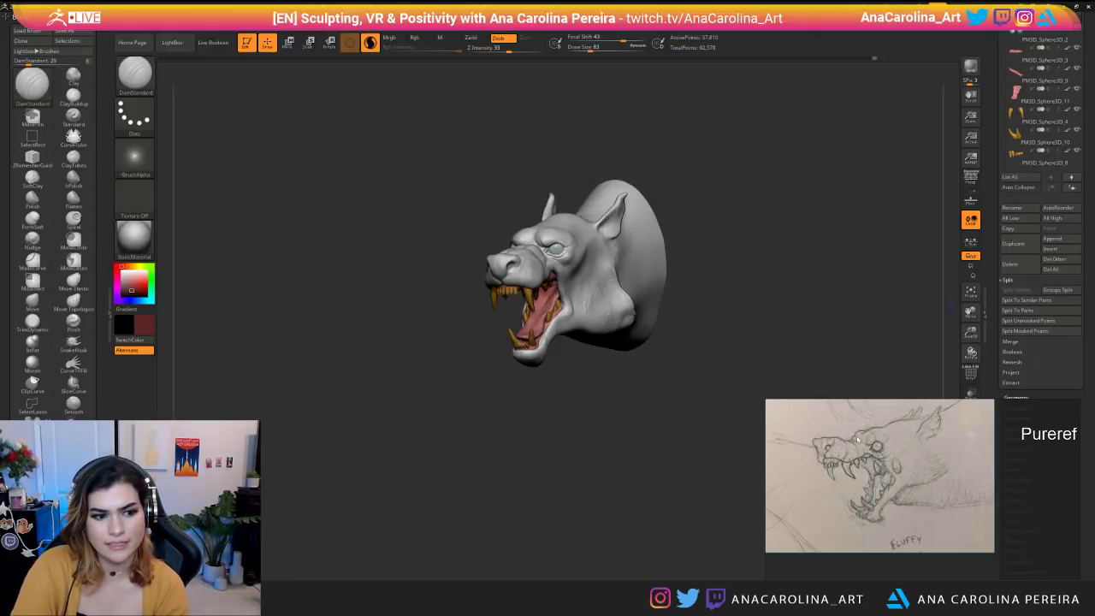
Compare the head with the reference sketch, then refine the upper eyelid crease above the eye with DamStandard at draw size 51.
{"action": "scroll", "coordinate": [899, 424], "scroll_direction": "up", "scroll_amount": 1}
{"action": "scroll", "coordinate": [938, 441], "scroll_direction": "down", "scroll_amount": 1}
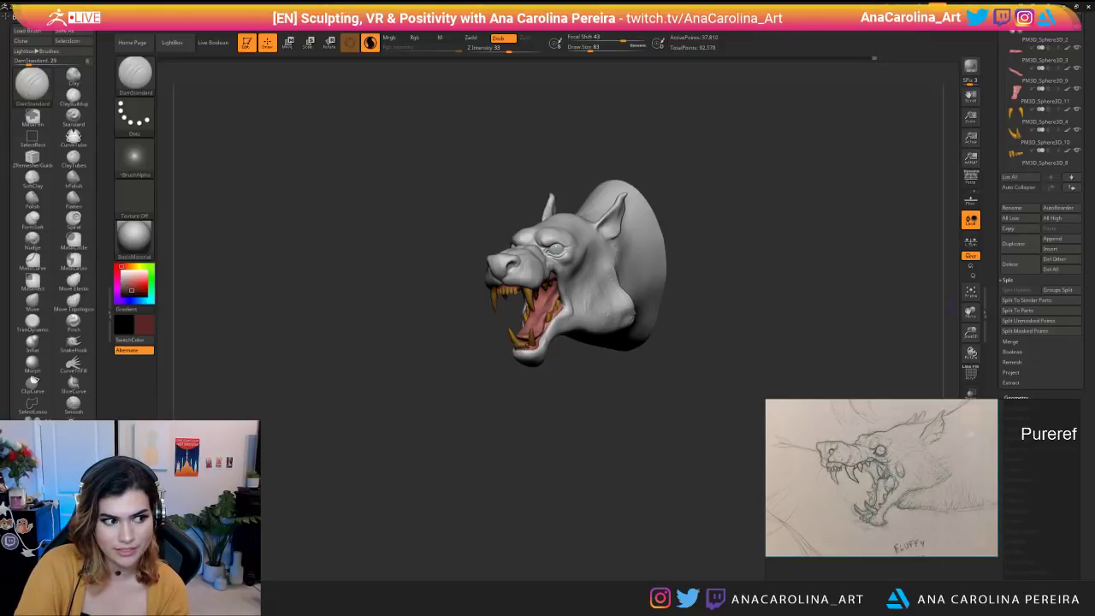
{"action": "left_click_drag", "start_coordinate": [757, 310], "coordinate": [903, 351]}
{"action": "scroll", "coordinate": [774, 308], "scroll_direction": "up", "scroll_amount": 5}
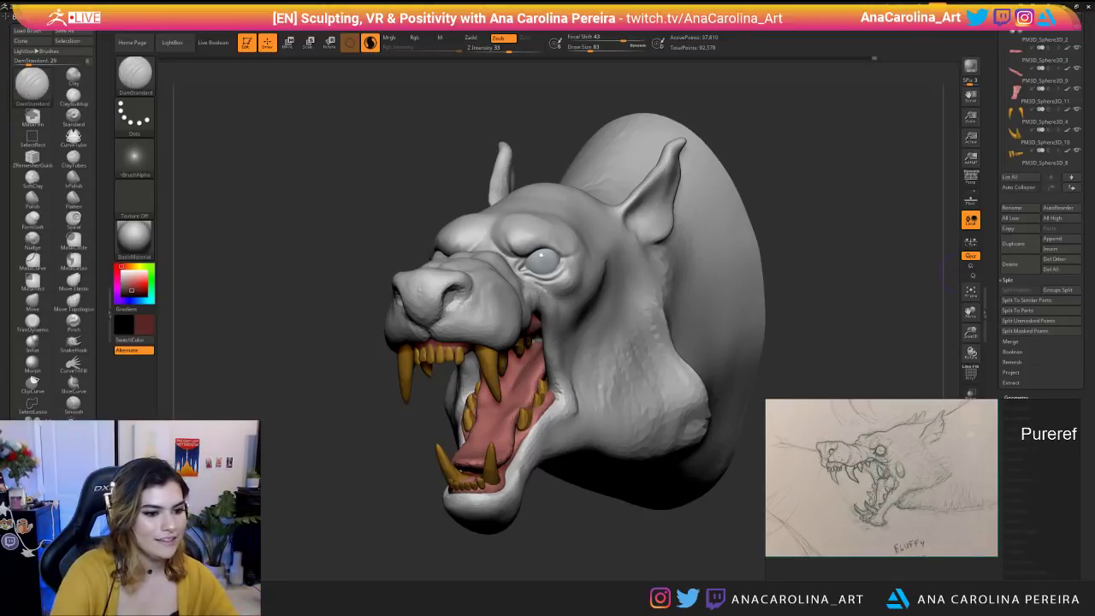
{"action": "mouse_move", "coordinate": [465, 573]}
{"action": "left_mouse_down"}
{"action": "mouse_move", "coordinate": [618, 550]}
{"action": "mouse_move", "coordinate": [599, 494]}
{"action": "mouse_move", "coordinate": [462, 496]}
{"action": "mouse_move", "coordinate": [469, 575]}
{"action": "left_mouse_up"}
{"action": "left_click_drag", "start_coordinate": [484, 157], "coordinate": [512, 161]}
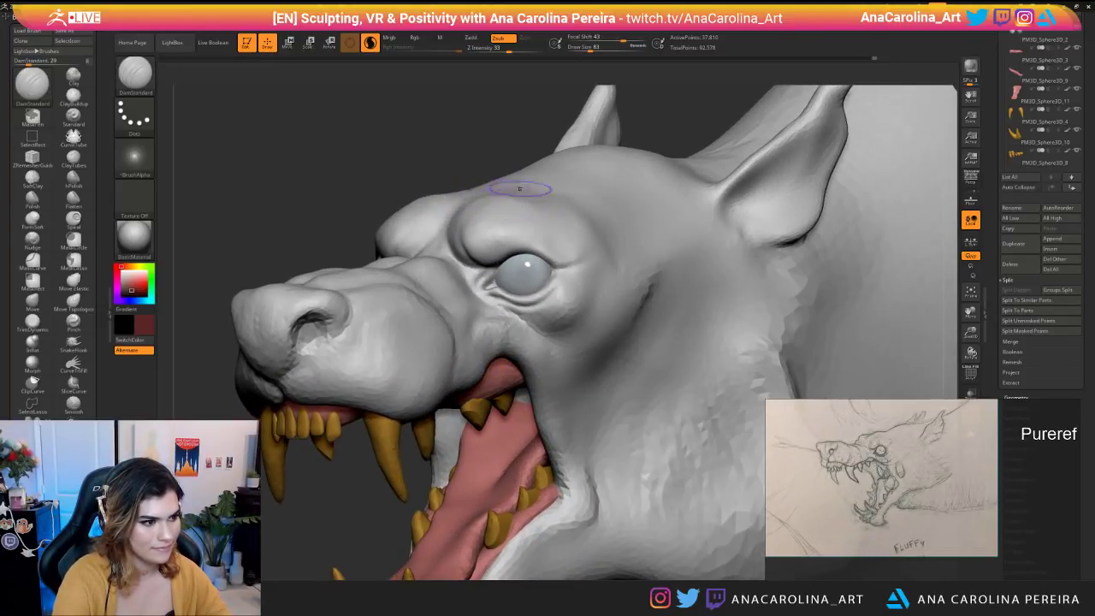
{"action": "key", "text": "space"}
{"action": "left_click_drag", "start_coordinate": [508, 230], "coordinate": [502, 228]}
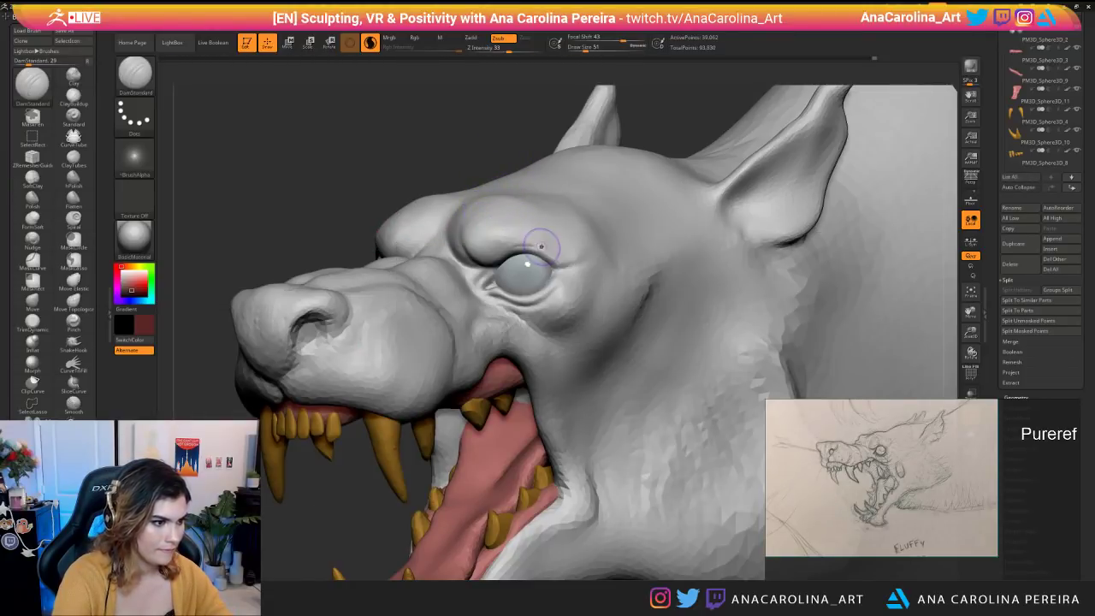
{"action": "left_click_drag", "start_coordinate": [520, 243], "coordinate": [560, 259]}
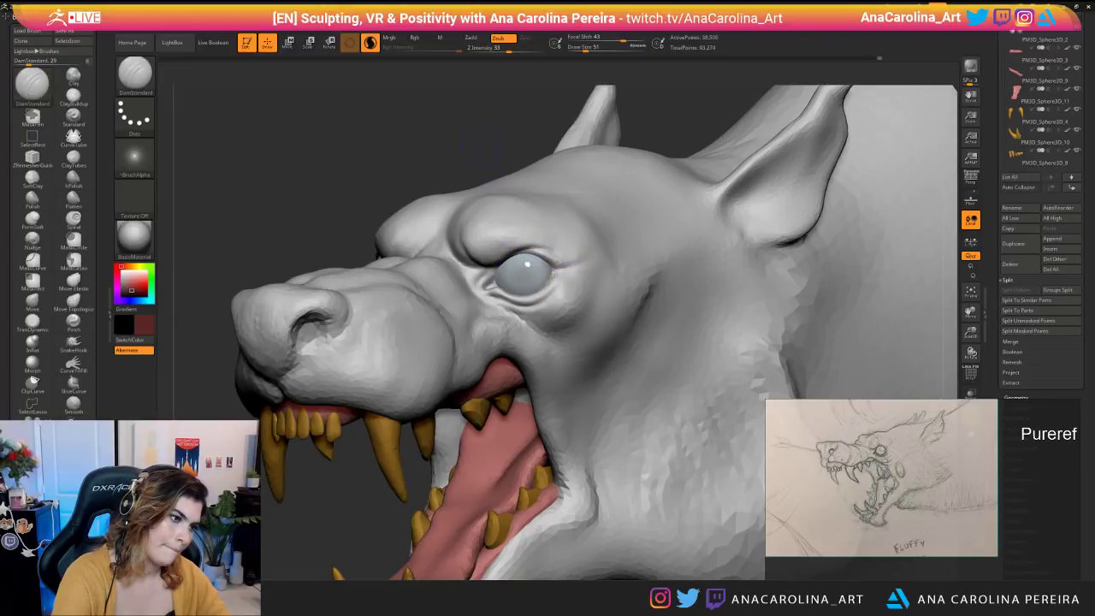
Check the eye area from several angles and refine the lower eyelid's outer edge with DamStandard at draw size 51.
{"action": "key", "text": "f"}
{"action": "left_click_drag", "start_coordinate": [457, 117], "coordinate": [565, 129]}
{"action": "mouse_move", "coordinate": [419, 129]}
{"action": "left_mouse_down"}
{"action": "mouse_move", "coordinate": [504, 132]}
{"action": "mouse_move", "coordinate": [489, 231]}
{"action": "left_mouse_up"}
{"action": "left_click_drag", "start_coordinate": [389, 251], "coordinate": [371, 263]}
{"action": "left_click_drag", "start_coordinate": [599, 128], "coordinate": [463, 132]}
{"action": "left_click_drag", "start_coordinate": [469, 297], "coordinate": [511, 275]}
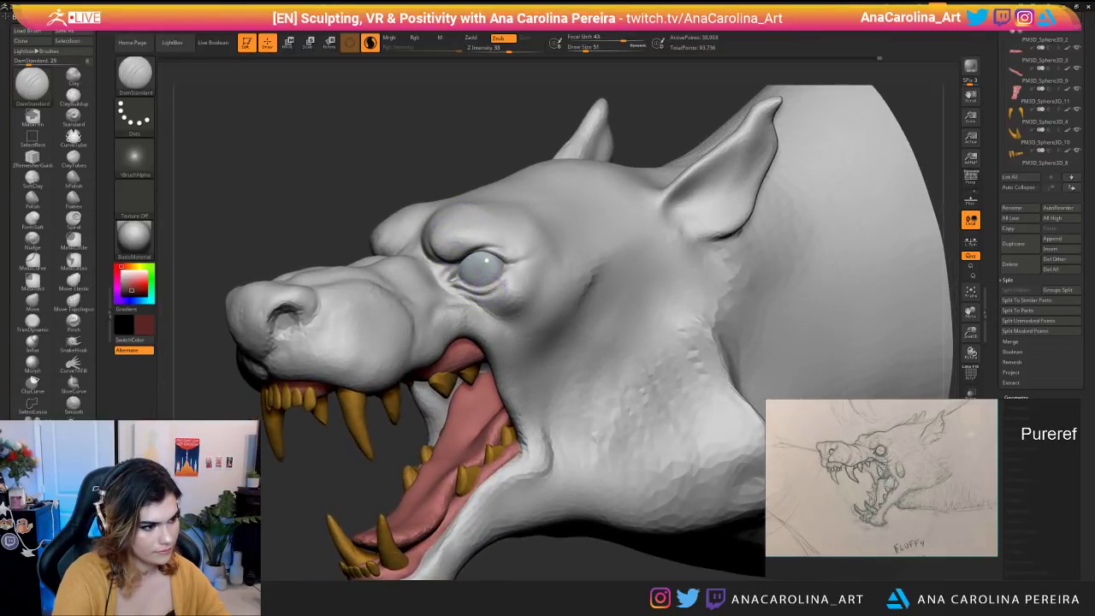
Pull the cheekbone contour beside the outer eye corner with SnakeHook at draw size 74.
{"action": "left_click_drag", "start_coordinate": [389, 171], "coordinate": [474, 200]}
{"action": "left_click_drag", "start_coordinate": [592, 210], "coordinate": [588, 268]}
{"action": "key", "text": "b"}
{"action": "key", "text": "s"}
{"action": "key", "text": "h"}
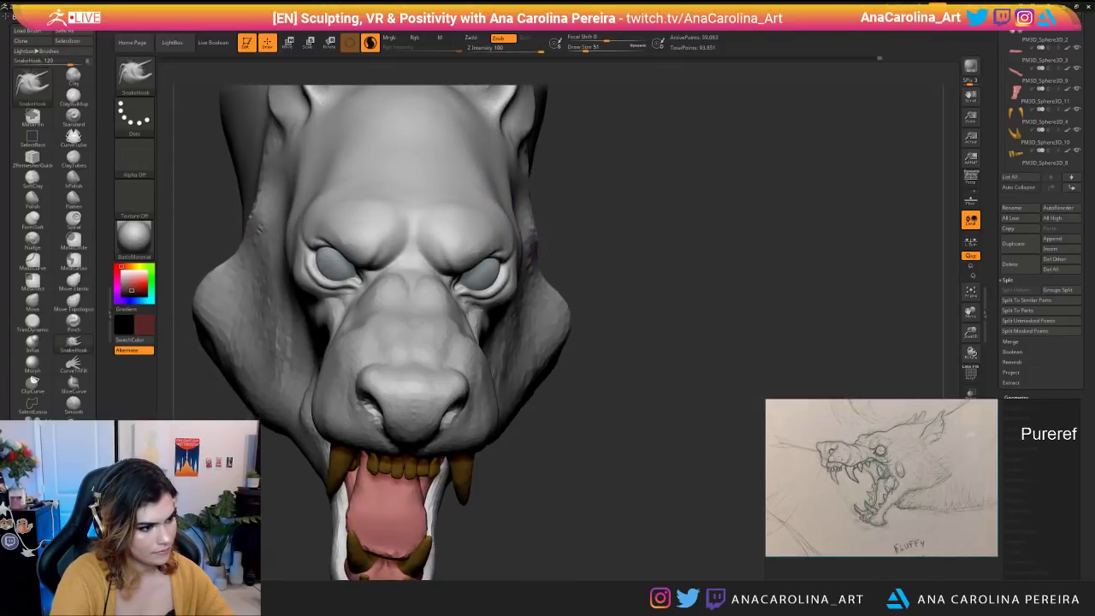
{"action": "right_click_drag", "start_coordinate": [535, 248], "coordinate": [523, 274]}
{"action": "key", "text": "bracketright"}
{"action": "key", "text": "bracketright"}
{"action": "left_click_drag", "start_coordinate": [517, 272], "coordinate": [508, 275]}
Check the head from several angles and undo the last SnakeHook adjustment.
{"action": "left_click_drag", "start_coordinate": [541, 365], "coordinate": [558, 378]}
{"action": "right_click_drag", "start_coordinate": [588, 389], "coordinate": [501, 299], "text": "ctrl"}
{"action": "right_click_drag", "start_coordinate": [579, 416], "coordinate": [559, 371]}
{"action": "mouse_move", "coordinate": [565, 420]}
{"action": "right_mouse_down"}
{"action": "mouse_move", "coordinate": [662, 432]}
{"action": "mouse_move", "coordinate": [593, 405]}
{"action": "right_mouse_up"}
{"action": "key", "text": "ctrl+z"}
{"action": "mouse_move", "coordinate": [529, 390]}
{"action": "right_mouse_down"}
{"action": "mouse_move", "coordinate": [596, 390]}
{"action": "mouse_move", "coordinate": [608, 530]}
{"action": "right_mouse_up"}
{"action": "right_click_drag", "start_coordinate": [609, 434], "coordinate": [601, 510], "text": "ctrl"}
{"action": "right_click_drag", "start_coordinate": [601, 510], "coordinate": [529, 556], "text": "alt"}
Carve the crease beneath the lower eyelid on the head with DamStandard at draw size 54.
{"action": "key", "text": "b"}
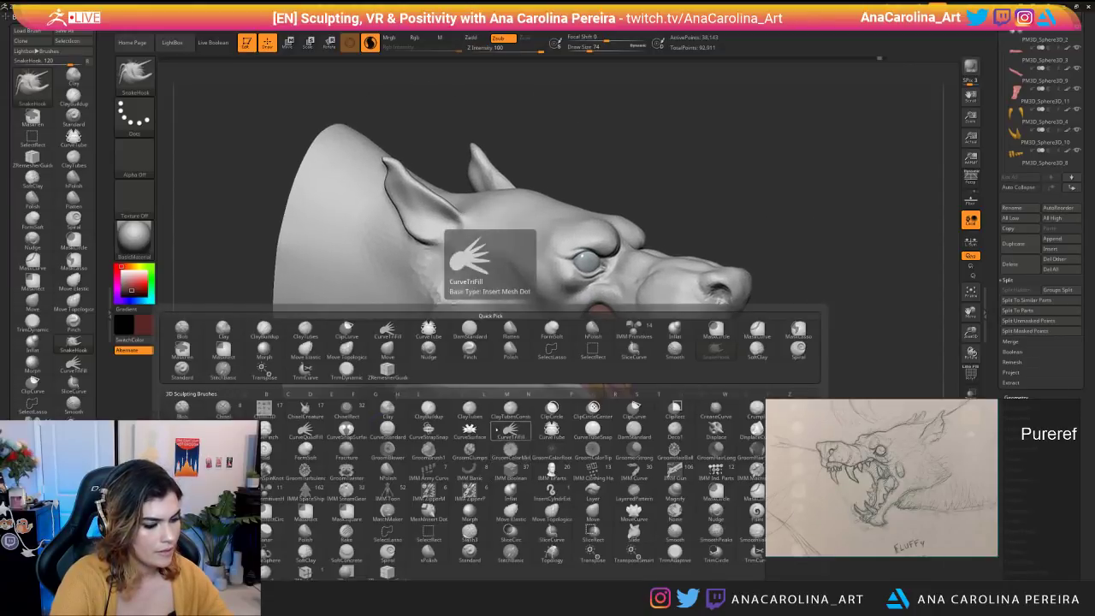
{"action": "key", "text": "d"}
{"action": "key", "text": "s"}
{"action": "left_click_drag", "start_coordinate": [621, 277], "coordinate": [595, 284]}
{"action": "right_click_drag", "start_coordinate": [783, 427], "coordinate": [546, 505]}
{"action": "key", "text": "space"}
{"action": "mouse_move", "coordinate": [633, 257]}
{"action": "left_mouse_down"}
{"action": "mouse_move", "coordinate": [617, 258]}
{"action": "mouse_move", "coordinate": [637, 261]}
{"action": "left_mouse_up"}
{"action": "key", "text": "ctrl"}
{"action": "key", "text": "ctrl"}
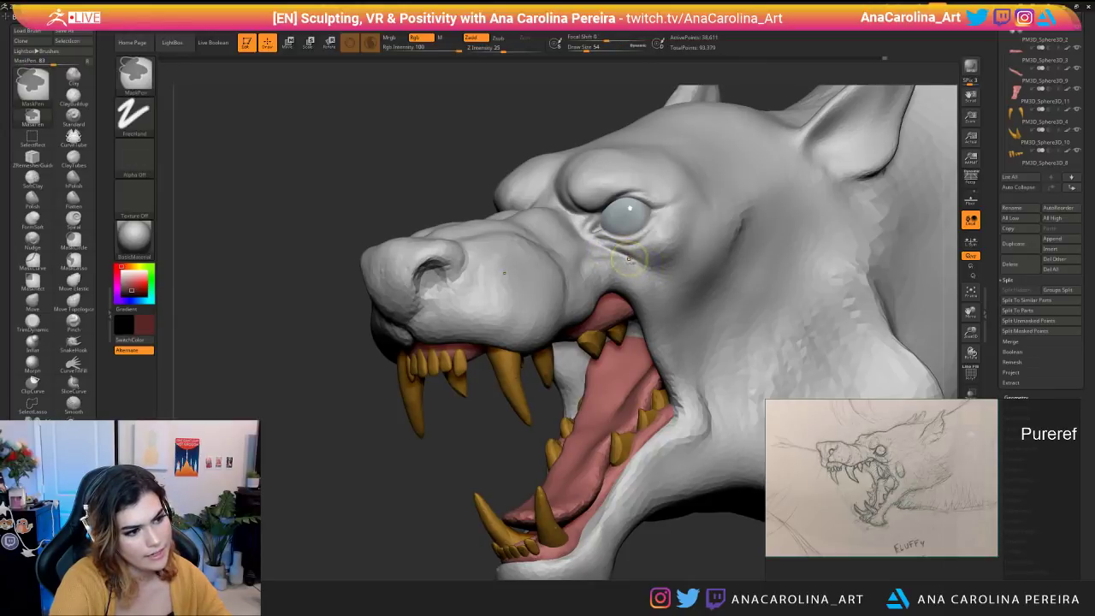
{"action": "left_click_drag", "start_coordinate": [600, 251], "coordinate": [652, 270]}
{"action": "mouse_move", "coordinate": [359, 248]}
{"action": "left_mouse_down", "text": "alt"}
{"action": "mouse_move", "coordinate": [359, 137]}
{"action": "mouse_move", "coordinate": [492, 124]}
{"action": "mouse_move", "coordinate": [626, 122]}
{"action": "mouse_move", "coordinate": [626, 224]}
{"action": "left_mouse_up", "text": "alt"}
{"action": "left_click_drag", "start_coordinate": [481, 253], "coordinate": [513, 279]}
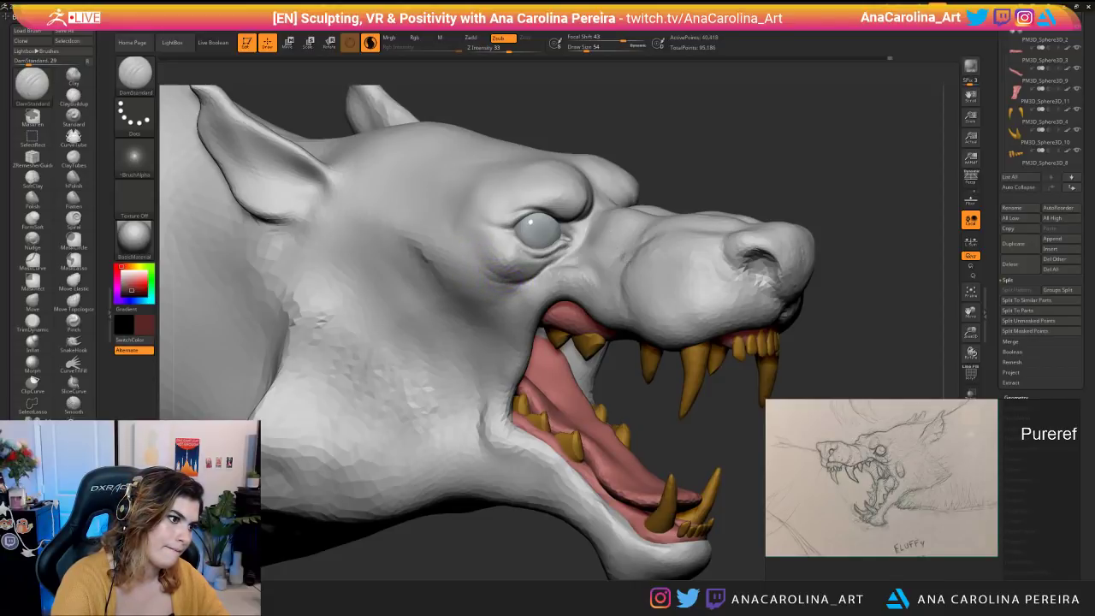
Smooth the temple behind the eye and touch up the fold under the eye.
{"action": "left_click_drag", "start_coordinate": [473, 232], "coordinate": [466, 243], "text": "shift"}
{"action": "left_click_drag", "start_coordinate": [528, 270], "coordinate": [526, 263]}
{"action": "mouse_move", "coordinate": [864, 128]}
{"action": "left_mouse_down"}
{"action": "mouse_move", "coordinate": [560, 120]}
{"action": "mouse_move", "coordinate": [556, 202]}
{"action": "left_mouse_up"}
{"action": "key", "text": "f"}
{"action": "key", "text": "f"}
{"action": "mouse_move", "coordinate": [505, 121]}
{"action": "left_mouse_down"}
{"action": "mouse_move", "coordinate": [575, 124]}
{"action": "mouse_move", "coordinate": [561, 127]}
{"action": "mouse_move", "coordinate": [562, 222]}
{"action": "left_mouse_up"}
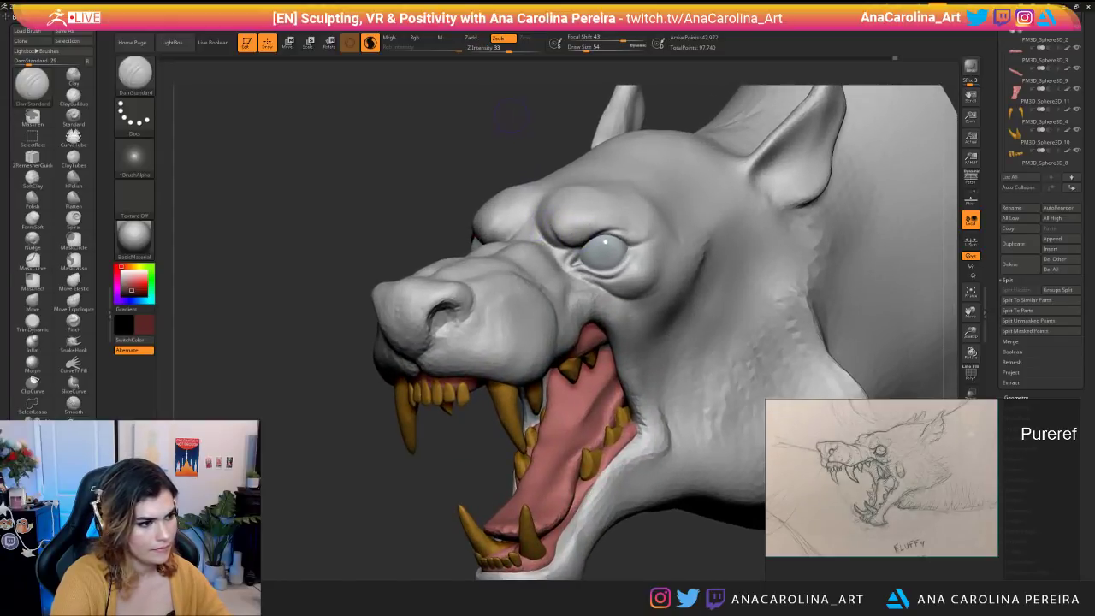
Refine the creases between the brows with DamStandard at draw size 54, then review the whole head against the sketch.
{"action": "left_click_drag", "start_coordinate": [505, 128], "coordinate": [591, 133]}
{"action": "mouse_move", "coordinate": [521, 222]}
{"action": "left_mouse_down"}
{"action": "mouse_move", "coordinate": [535, 236]}
{"action": "mouse_move", "coordinate": [529, 205]}
{"action": "left_mouse_up"}
{"action": "left_click_drag", "start_coordinate": [444, 87], "coordinate": [535, 93]}
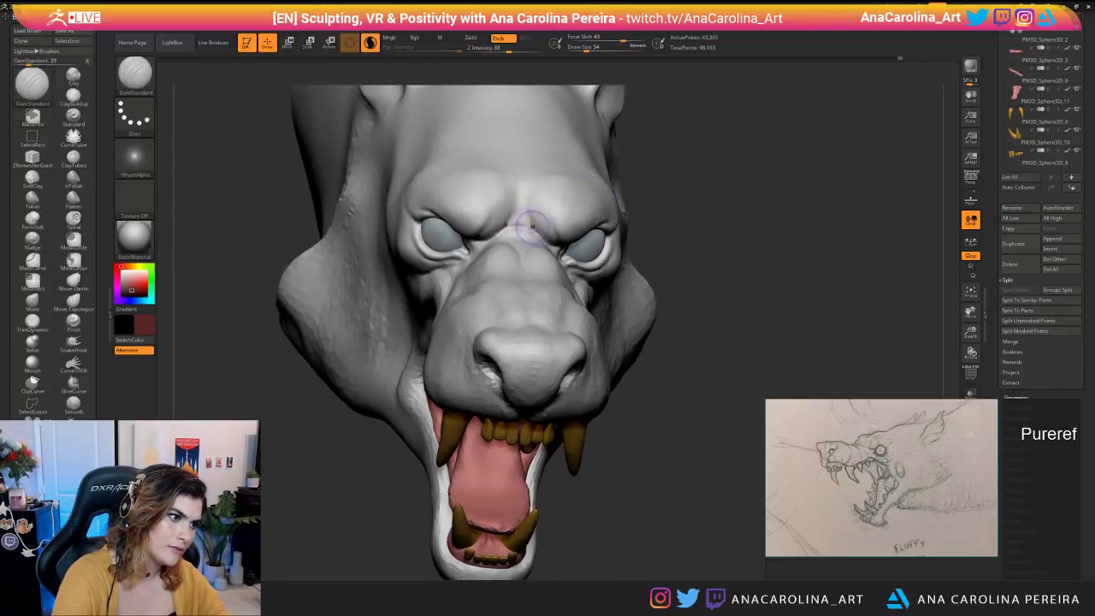
{"action": "mouse_move", "coordinate": [528, 212]}
{"action": "left_mouse_down"}
{"action": "mouse_move", "coordinate": [534, 231]}
{"action": "mouse_move", "coordinate": [523, 185]}
{"action": "left_mouse_up"}
{"action": "mouse_move", "coordinate": [680, 198]}
{"action": "left_mouse_down"}
{"action": "mouse_move", "coordinate": [659, 110]}
{"action": "mouse_move", "coordinate": [709, 112]}
{"action": "mouse_move", "coordinate": [650, 111]}
{"action": "mouse_move", "coordinate": [725, 100]}
{"action": "left_mouse_up"}
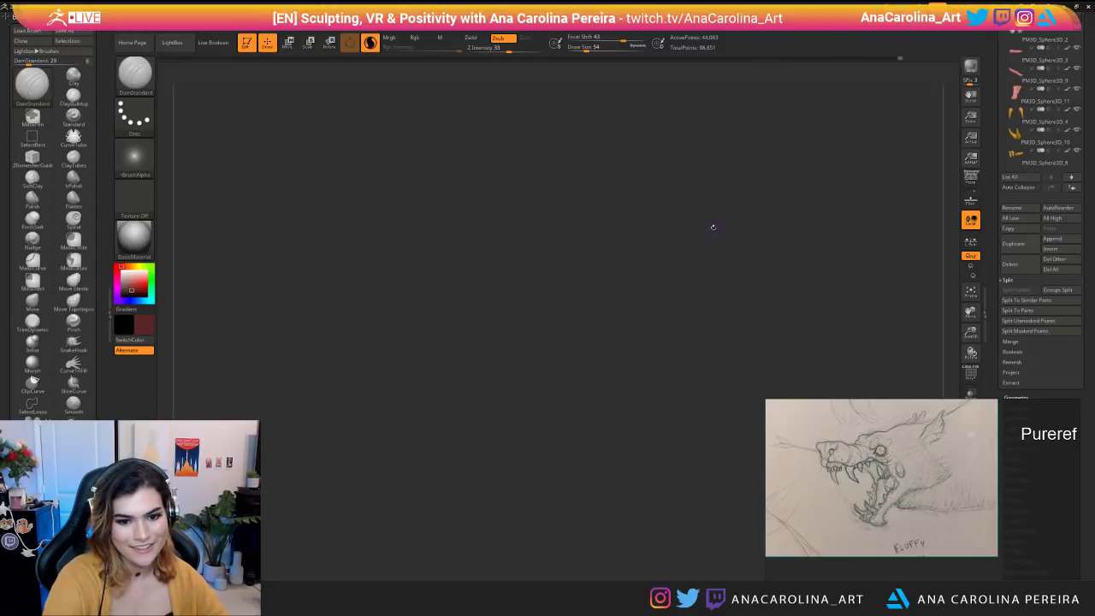
{"action": "mouse_move", "coordinate": [746, 240]}
{"action": "left_mouse_down"}
{"action": "mouse_move", "coordinate": [770, 257]}
{"action": "mouse_move", "coordinate": [770, 295]}
{"action": "left_mouse_up"}
{"action": "key", "text": "shift"}
{"action": "key", "text": "shift"}
{"action": "left_click_drag", "start_coordinate": [564, 539], "coordinate": [564, 505], "text": "alt"}
{"action": "left_click_drag", "start_coordinate": [565, 505], "coordinate": [564, 491]}
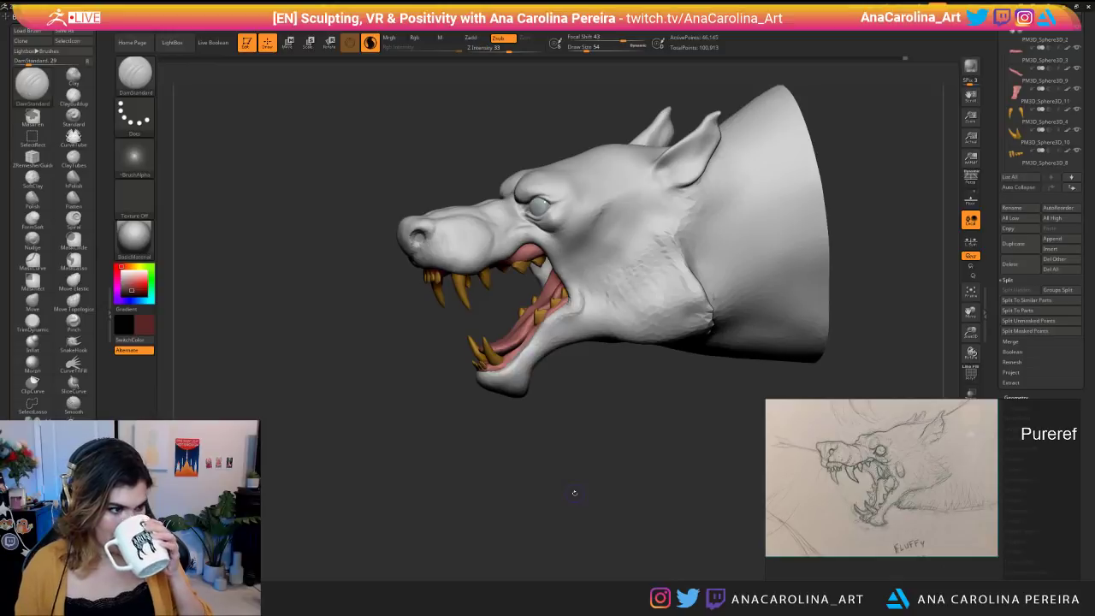
Try reshaping and smoothing the cheek hollow behind the eye with ClayBuildup at draw size 223.
{"action": "mouse_move", "coordinate": [601, 398]}
{"action": "left_mouse_down"}
{"action": "mouse_move", "coordinate": [590, 395]}
{"action": "mouse_move", "coordinate": [597, 410]}
{"action": "mouse_move", "coordinate": [663, 414]}
{"action": "mouse_move", "coordinate": [622, 414]}
{"action": "mouse_move", "coordinate": [646, 440]}
{"action": "mouse_move", "coordinate": [662, 440]}
{"action": "left_mouse_up"}
{"action": "key", "text": "b"}
{"action": "key", "text": "c"}
{"action": "key", "text": "b"}
{"action": "key", "text": "space"}
{"action": "left_click_drag", "start_coordinate": [585, 275], "coordinate": [602, 276]}
{"action": "mouse_move", "coordinate": [627, 232]}
{"action": "left_mouse_down", "text": "alt"}
{"action": "mouse_move", "coordinate": [610, 254]}
{"action": "mouse_move", "coordinate": [615, 275]}
{"action": "left_mouse_up", "text": "alt"}
{"action": "left_click_drag", "start_coordinate": [625, 485], "coordinate": [687, 489]}
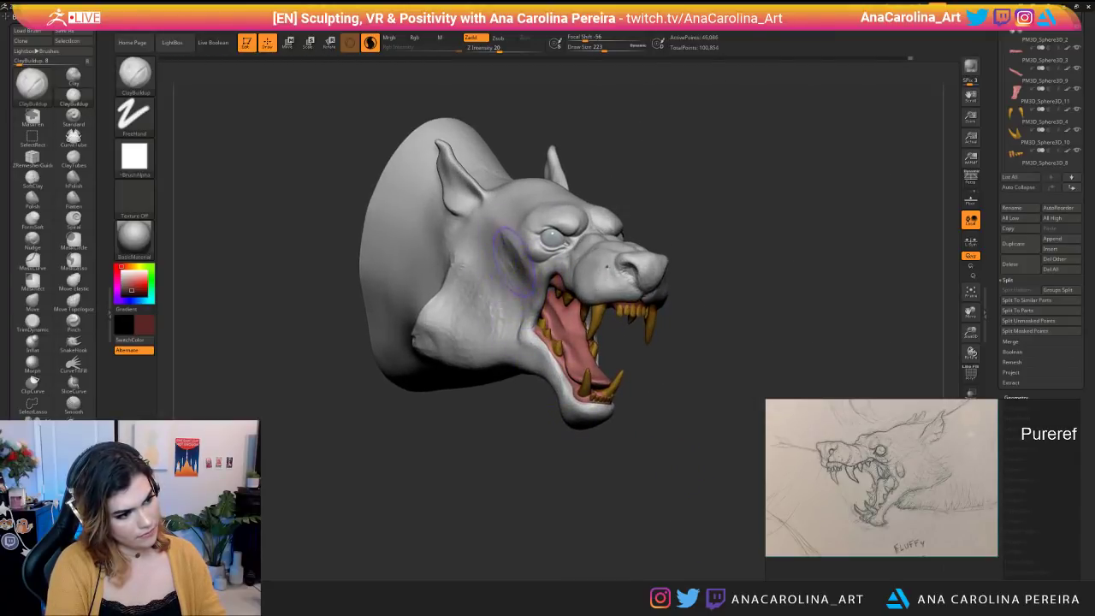
{"action": "left_click_drag", "start_coordinate": [487, 238], "coordinate": [514, 272], "text": "shift"}
Try pulling the cheek behind the mouth into shape with SnakeHook at draw size 197.
{"action": "left_click_drag", "start_coordinate": [676, 487], "coordinate": [667, 428], "text": "alt"}
{"action": "mouse_move", "coordinate": [667, 427]}
{"action": "left_mouse_down"}
{"action": "mouse_move", "coordinate": [544, 427]}
{"action": "mouse_move", "coordinate": [560, 440]}
{"action": "mouse_move", "coordinate": [566, 421]}
{"action": "left_mouse_up"}
{"action": "key", "text": "f"}
{"action": "key", "text": "space"}
{"action": "left_click_drag", "start_coordinate": [548, 331], "coordinate": [542, 332]}
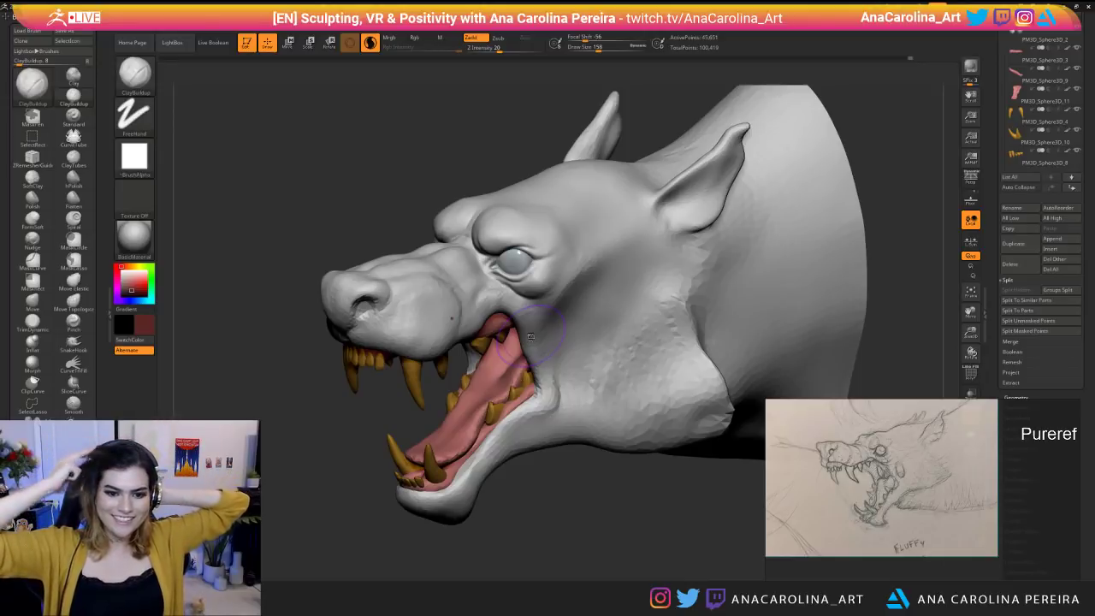
{"action": "left_click_drag", "start_coordinate": [516, 525], "coordinate": [557, 468]}
{"action": "key", "text": "b"}
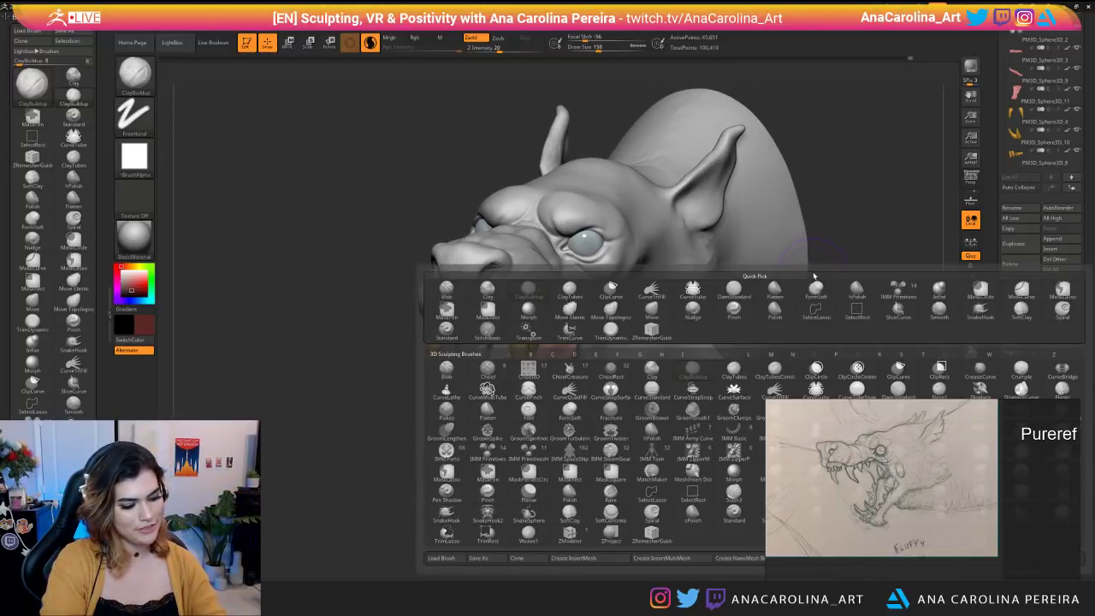
{"action": "key", "text": "s"}
{"action": "key", "text": "h"}
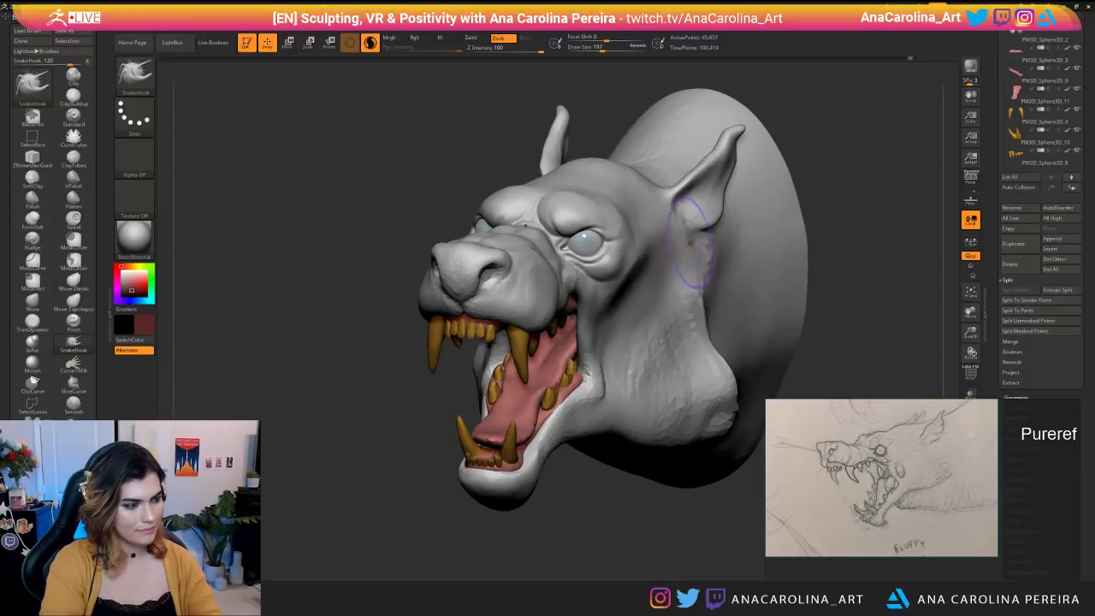
{"action": "key", "text": "backslash"}
{"action": "left_click_drag", "start_coordinate": [626, 293], "coordinate": [617, 284]}
{"action": "left_click_drag", "start_coordinate": [591, 524], "coordinate": [740, 518]}
{"action": "left_click_drag", "start_coordinate": [627, 526], "coordinate": [616, 470]}
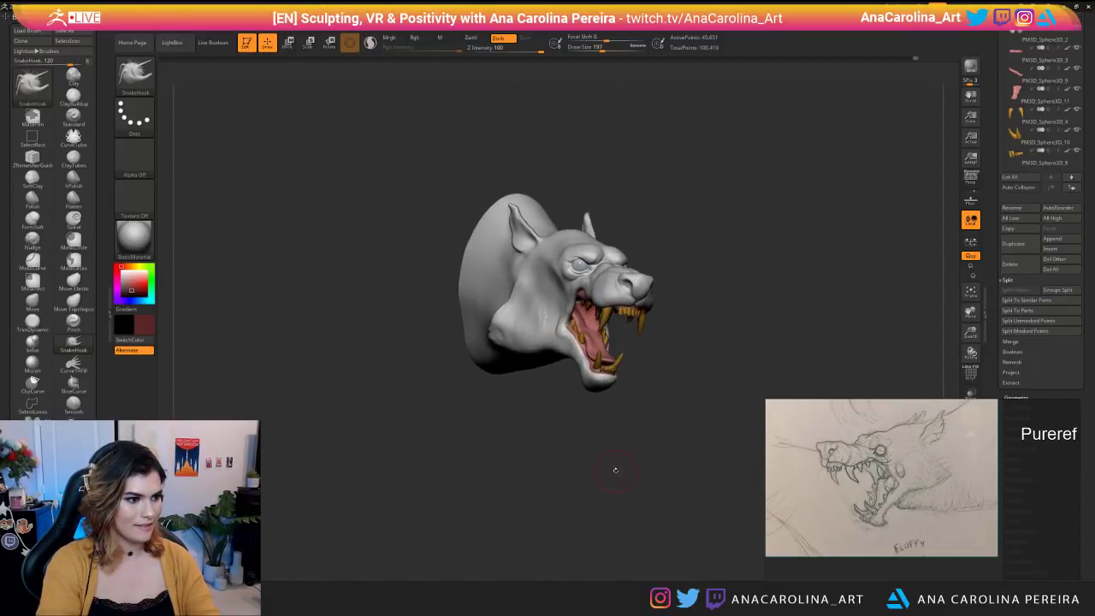
Step back through the undo history to revert the recent SnakeHook and ClayBuildup cheek changes.
{"action": "key", "text": "ctrl+z"}
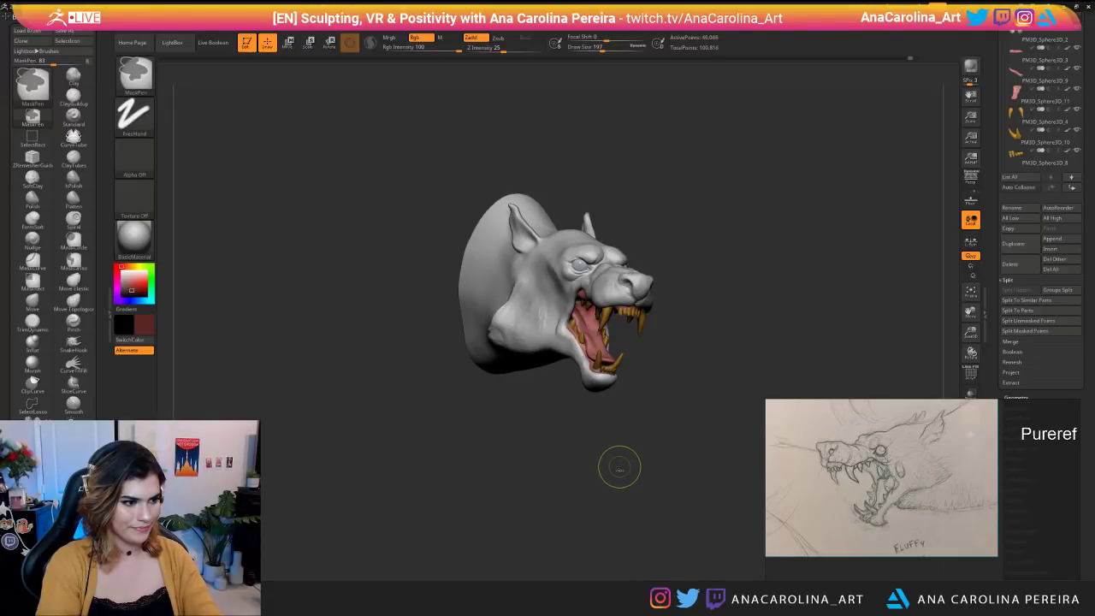
{"action": "left_click", "coordinate": [904, 58]}
{"action": "left_click", "coordinate": [900, 59]}
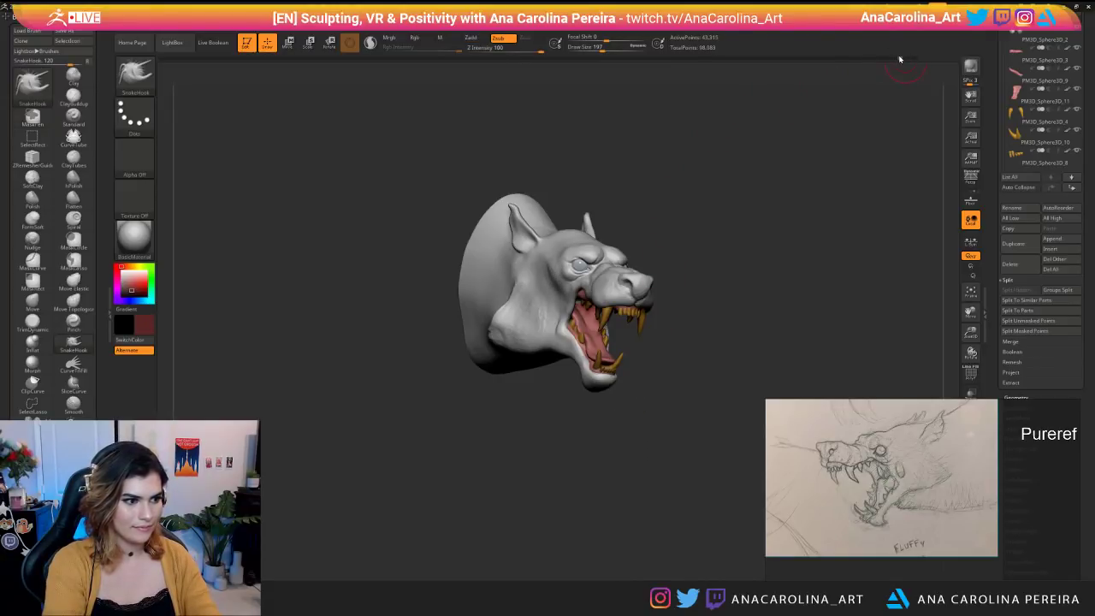
{"action": "left_click", "coordinate": [905, 59]}
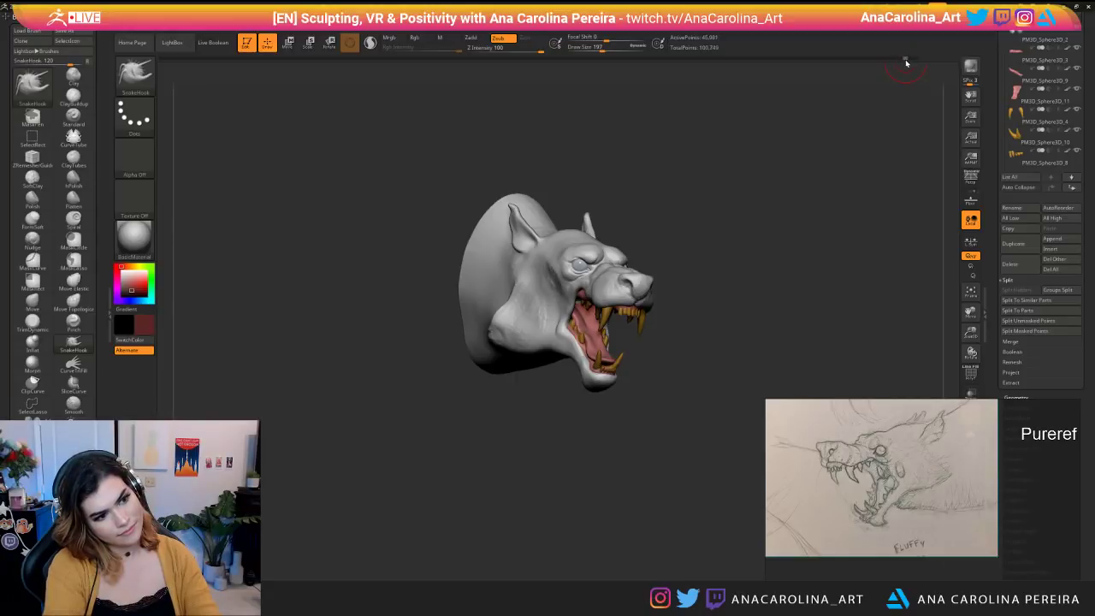
{"action": "left_click", "coordinate": [902, 59]}
Switch to ClayBuildup at draw size 97 and enable Sculptris Pro for building up the fold above the mouth corner.
{"action": "left_click_drag", "start_coordinate": [856, 129], "coordinate": [676, 145]}
{"action": "left_click_drag", "start_coordinate": [650, 444], "coordinate": [659, 497], "text": "alt"}
{"action": "key", "text": "b"}
{"action": "key", "text": "c"}
{"action": "key", "text": "b"}
{"action": "key", "text": "space"}
{"action": "left_click_drag", "start_coordinate": [587, 303], "coordinate": [579, 291]}
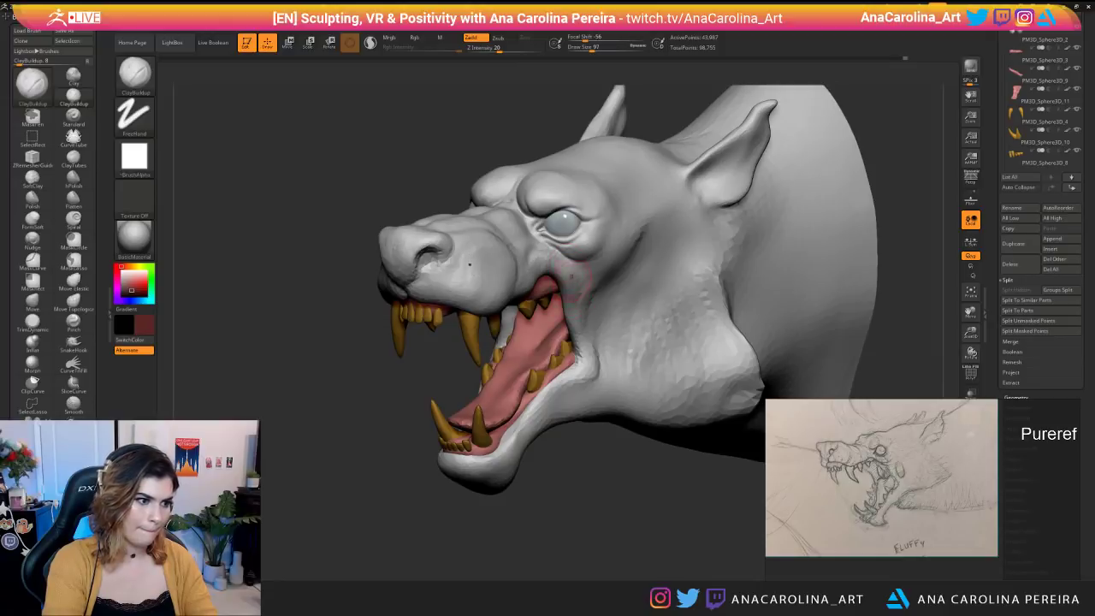
{"action": "left_click", "coordinate": [370, 42]}
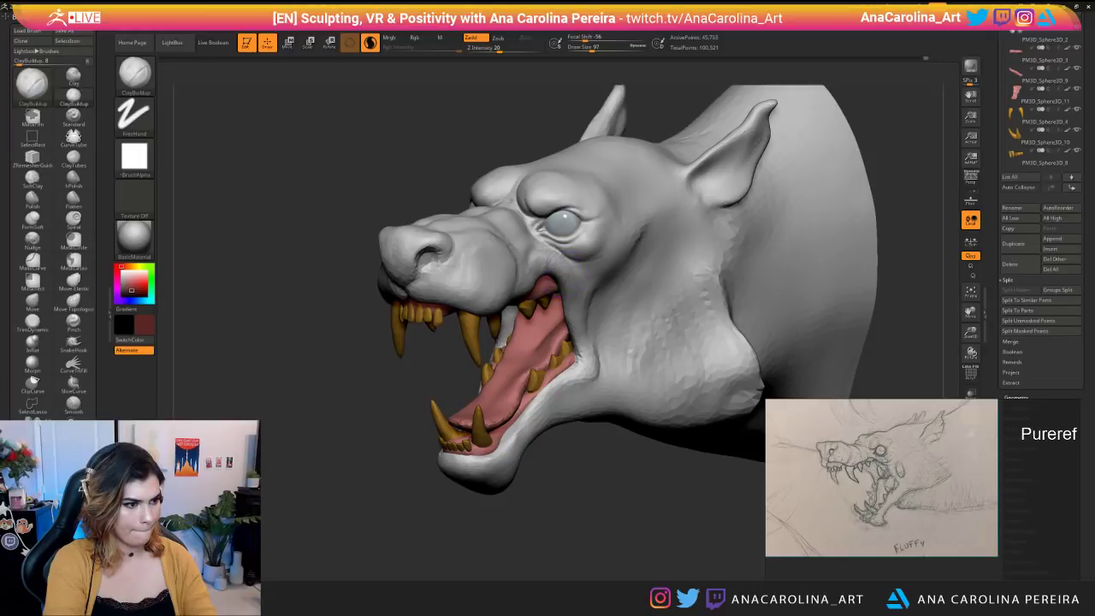
Build up the snarl fold between the eye and the upper lip with ClayBuildup, working from both sides.
{"action": "scroll", "coordinate": [561, 260], "scroll_direction": "down", "scroll_amount": 5}
{"action": "left_click_drag", "start_coordinate": [574, 391], "coordinate": [658, 387]}
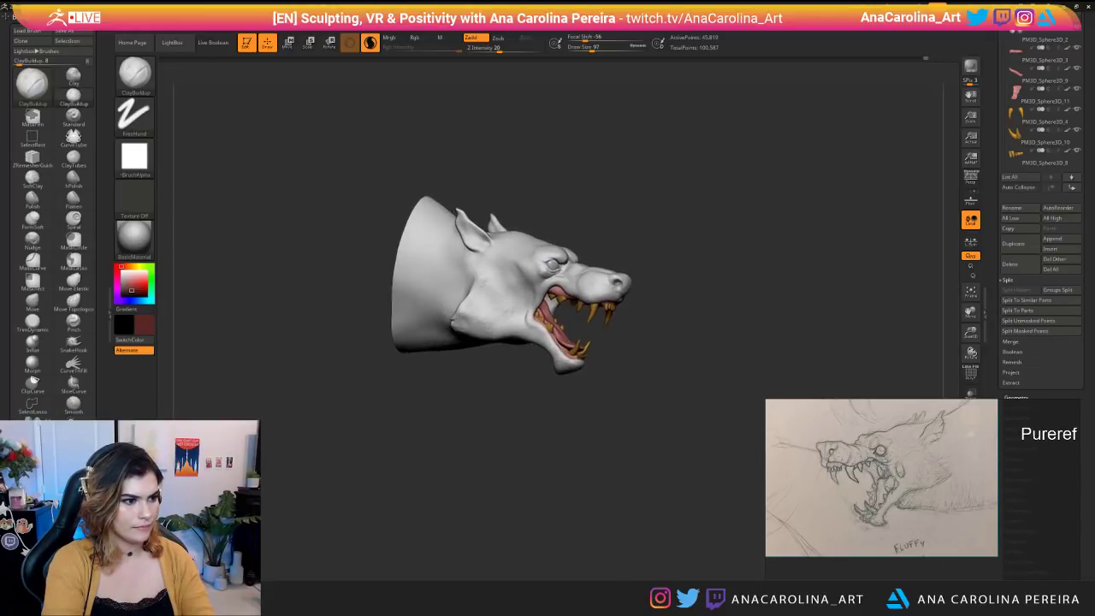
{"action": "scroll", "coordinate": [575, 236], "scroll_direction": "up", "scroll_amount": 5}
{"action": "left_click_drag", "start_coordinate": [558, 264], "coordinate": [580, 257]}
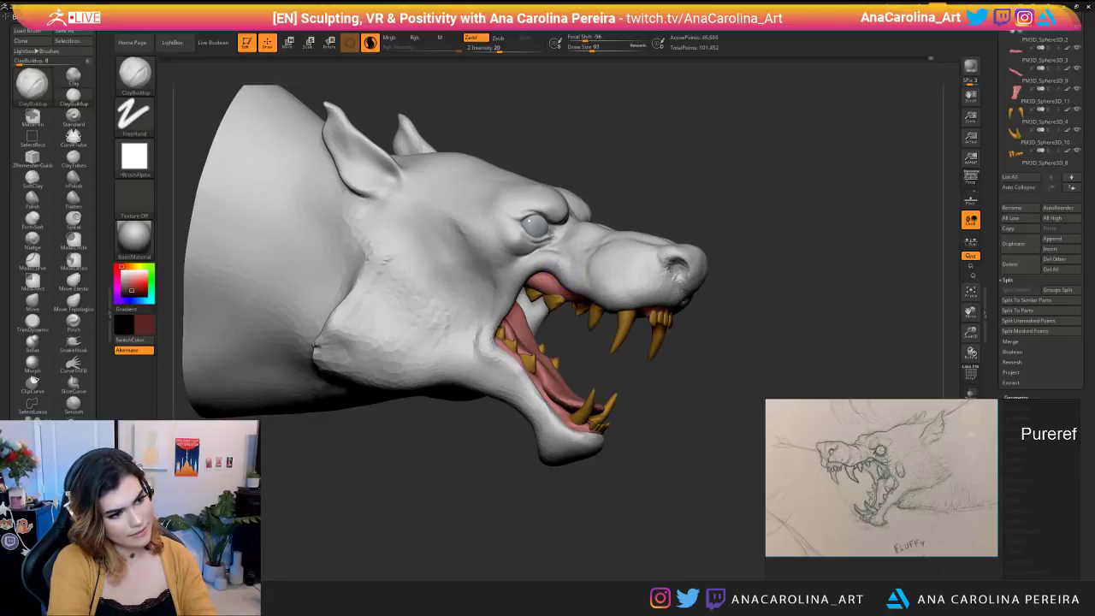
{"action": "left_click_drag", "start_coordinate": [530, 263], "coordinate": [530, 274]}
{"action": "left_click_drag", "start_coordinate": [770, 360], "coordinate": [547, 364]}
{"action": "mouse_move", "coordinate": [632, 514]}
{"action": "left_mouse_down", "text": "alt"}
{"action": "mouse_move", "coordinate": [621, 437]}
{"action": "mouse_move", "coordinate": [623, 566]}
{"action": "mouse_move", "coordinate": [565, 547]}
{"action": "left_mouse_up", "text": "alt"}
{"action": "left_click_drag", "start_coordinate": [517, 262], "coordinate": [534, 250]}
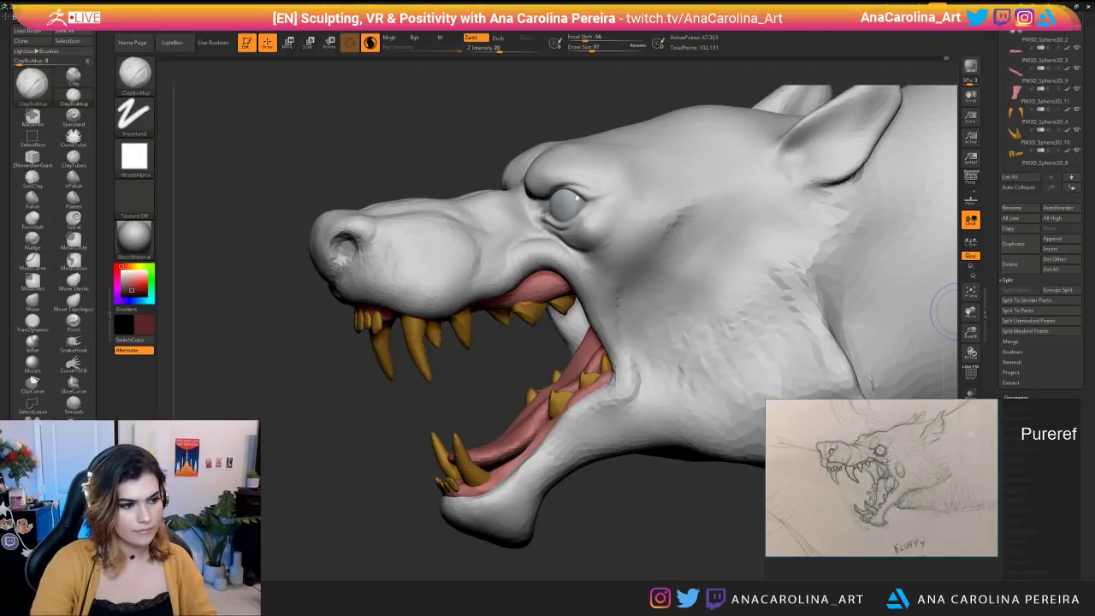
Build up the lip fold around the lower mouth corner with ClayBuildup at draw size 74.
{"action": "mouse_move", "coordinate": [473, 568]}
{"action": "left_mouse_down"}
{"action": "mouse_move", "coordinate": [596, 543]}
{"action": "mouse_move", "coordinate": [547, 513]}
{"action": "mouse_move", "coordinate": [702, 483]}
{"action": "mouse_move", "coordinate": [703, 539]}
{"action": "left_mouse_up"}
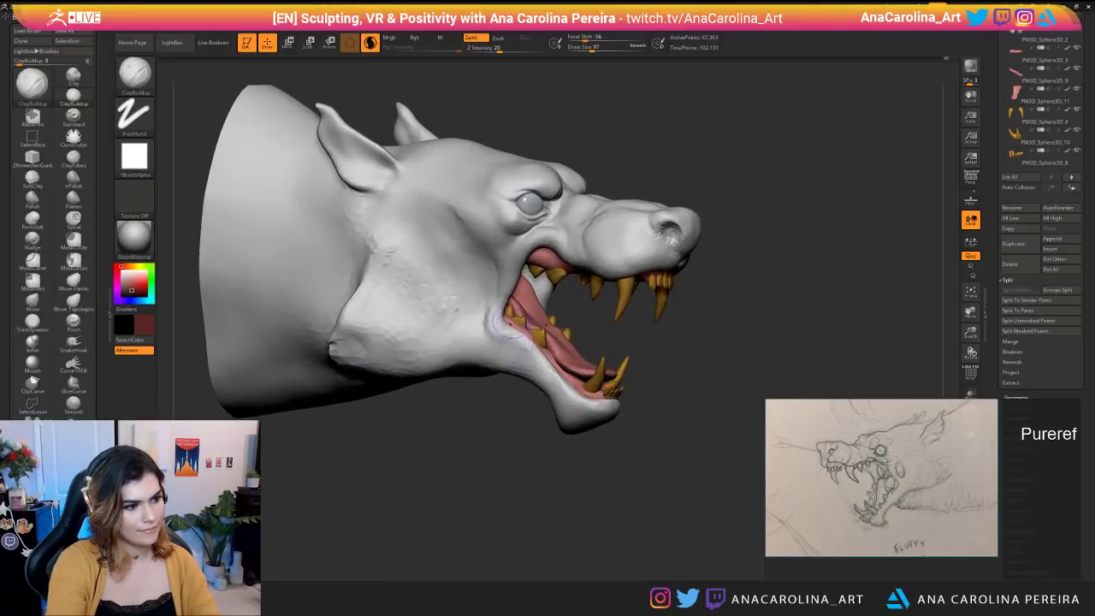
{"action": "left_click_drag", "start_coordinate": [485, 390], "coordinate": [484, 416], "text": "alt"}
{"action": "key", "text": "space"}
{"action": "left_click_drag", "start_coordinate": [480, 335], "coordinate": [474, 331]}
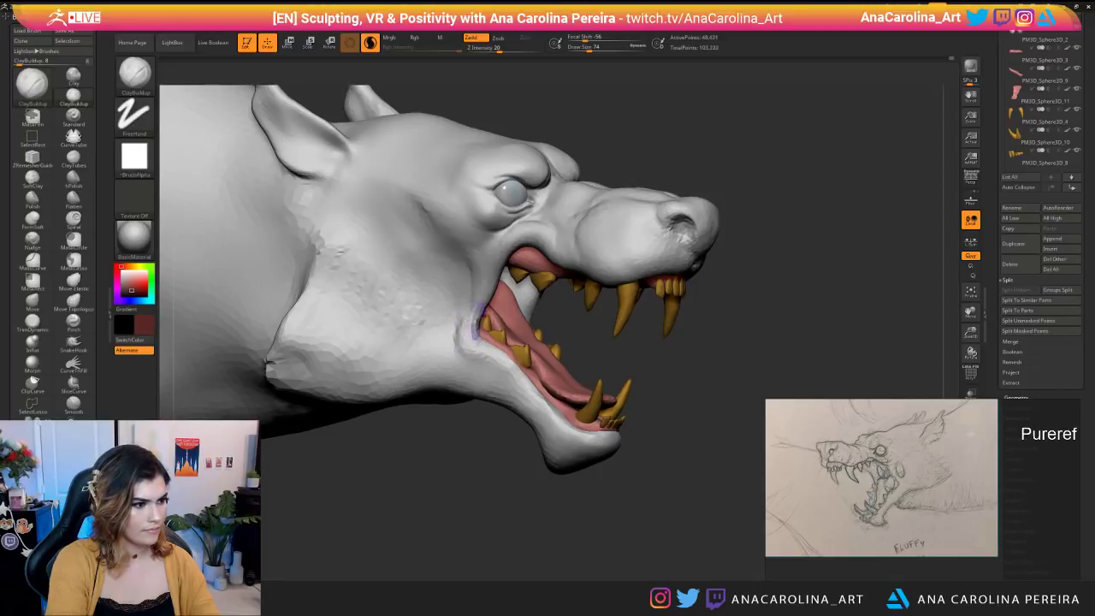
{"action": "mouse_move", "coordinate": [470, 326]}
{"action": "left_mouse_down"}
{"action": "mouse_move", "coordinate": [471, 355]}
{"action": "mouse_move", "coordinate": [493, 362]}
{"action": "left_mouse_up"}
{"action": "left_click_drag", "start_coordinate": [490, 434], "coordinate": [500, 350], "text": "alt"}
Extend the lower lip fold forward along the jaw from the mouth corner with ClayBuildup.
{"action": "mouse_move", "coordinate": [650, 419]}
{"action": "left_mouse_down"}
{"action": "mouse_move", "coordinate": [488, 409]}
{"action": "mouse_move", "coordinate": [494, 487]}
{"action": "left_mouse_up"}
{"action": "mouse_move", "coordinate": [587, 359]}
{"action": "left_mouse_down"}
{"action": "mouse_move", "coordinate": [546, 378]}
{"action": "mouse_move", "coordinate": [533, 402]}
{"action": "left_mouse_up"}
{"action": "mouse_move", "coordinate": [537, 513]}
{"action": "left_mouse_down", "text": "alt"}
{"action": "mouse_move", "coordinate": [545, 459]}
{"action": "mouse_move", "coordinate": [633, 458]}
{"action": "mouse_move", "coordinate": [593, 457]}
{"action": "mouse_move", "coordinate": [601, 466]}
{"action": "mouse_move", "coordinate": [571, 517]}
{"action": "left_mouse_up", "text": "alt"}
{"action": "left_click_drag", "start_coordinate": [506, 396], "coordinate": [542, 435]}
{"action": "mouse_move", "coordinate": [466, 494]}
{"action": "left_mouse_down", "text": "alt"}
{"action": "mouse_move", "coordinate": [454, 446]}
{"action": "mouse_move", "coordinate": [428, 479]}
{"action": "mouse_move", "coordinate": [429, 513]}
{"action": "left_mouse_up", "text": "alt"}
{"action": "mouse_move", "coordinate": [599, 347]}
{"action": "left_mouse_down"}
{"action": "mouse_move", "coordinate": [606, 368]}
{"action": "mouse_move", "coordinate": [591, 356]}
{"action": "mouse_move", "coordinate": [606, 352]}
{"action": "left_mouse_up"}
Smooth the lip folds and the cheek around the mouth corner at draw size 104, checking both sides of the head.
{"action": "key", "text": "bracketright"}
{"action": "key", "text": "bracketright"}
{"action": "key", "text": "bracketright"}
{"action": "left_click_drag", "start_coordinate": [619, 347], "coordinate": [618, 363], "text": "shift"}
{"action": "mouse_move", "coordinate": [612, 437]}
{"action": "left_mouse_down", "text": "alt"}
{"action": "mouse_move", "coordinate": [611, 391]}
{"action": "mouse_move", "coordinate": [744, 395]}
{"action": "left_mouse_up", "text": "alt"}
{"action": "left_click_drag", "start_coordinate": [744, 395], "coordinate": [746, 419], "text": "alt"}
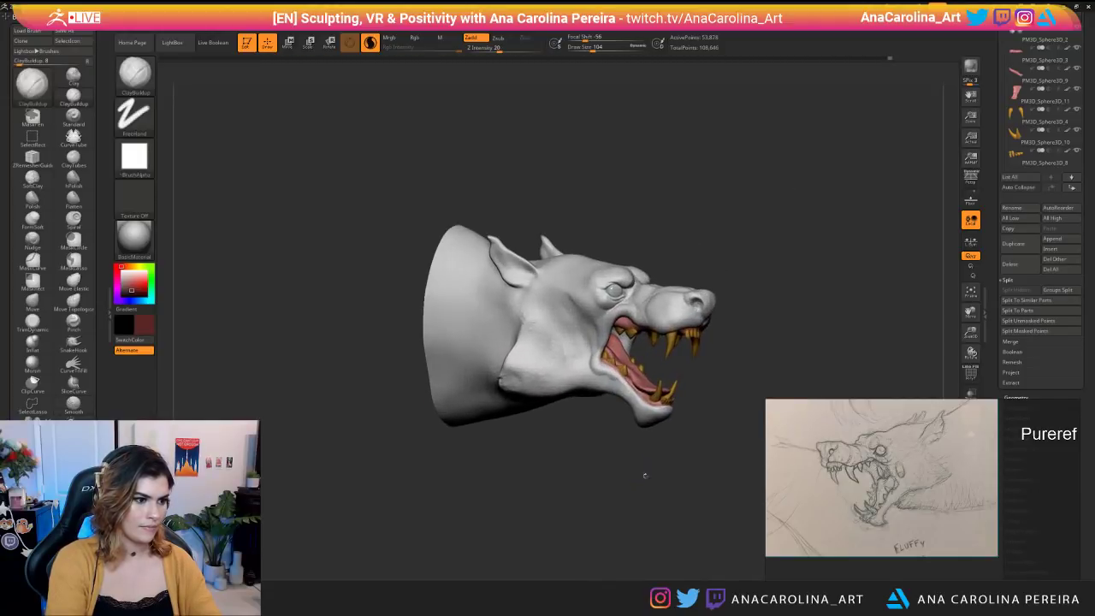
{"action": "left_click_drag", "start_coordinate": [568, 328], "coordinate": [565, 339], "text": "shift"}
{"action": "left_click_drag", "start_coordinate": [706, 459], "coordinate": [548, 464]}
{"action": "left_click_drag", "start_coordinate": [647, 301], "coordinate": [652, 299], "text": "shift"}
{"action": "mouse_move", "coordinate": [649, 457]}
{"action": "left_mouse_down", "text": "alt"}
{"action": "mouse_move", "coordinate": [648, 413]}
{"action": "mouse_move", "coordinate": [749, 409]}
{"action": "mouse_move", "coordinate": [742, 501]}
{"action": "left_mouse_up", "text": "alt"}
{"action": "left_click_drag", "start_coordinate": [663, 546], "coordinate": [613, 508]}
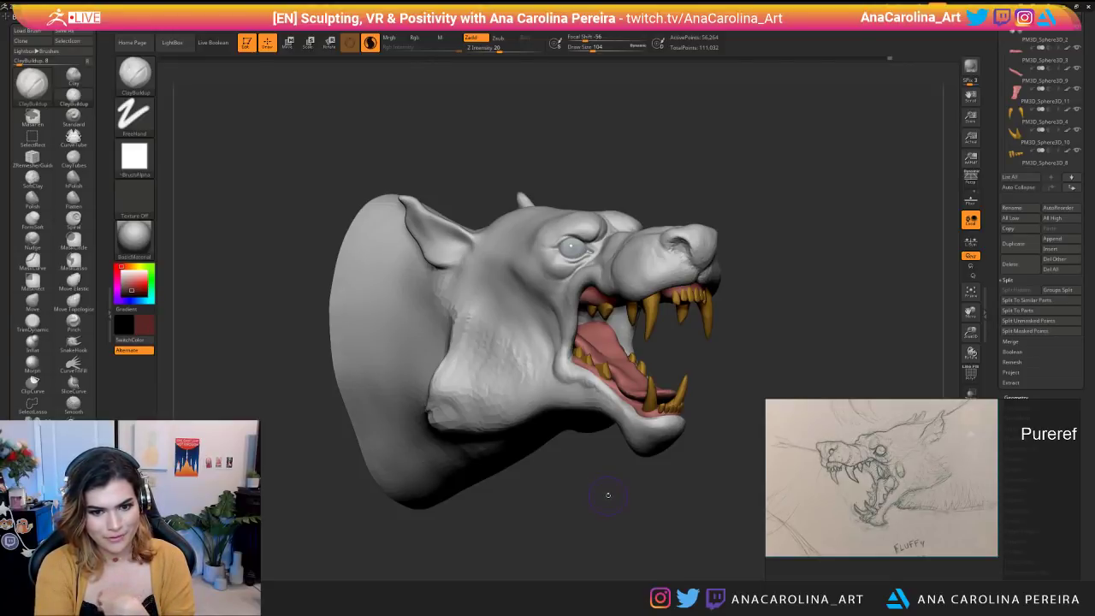
Build up and smooth the lower lip edge beside the teeth with ClayBuildup at draw size 71.
{"action": "left_click_drag", "start_coordinate": [610, 523], "coordinate": [458, 511]}
{"action": "mouse_move", "coordinate": [554, 508]}
{"action": "left_mouse_down", "text": "alt"}
{"action": "mouse_move", "coordinate": [574, 481]}
{"action": "mouse_move", "coordinate": [521, 470]}
{"action": "mouse_move", "coordinate": [554, 454]}
{"action": "left_mouse_up", "text": "alt"}
{"action": "key", "text": "b"}
{"action": "key", "text": "c"}
{"action": "key", "text": "b"}
{"action": "key", "text": "space"}
{"action": "left_click_drag", "start_coordinate": [534, 394], "coordinate": [511, 404]}
{"action": "left_click_drag", "start_coordinate": [528, 485], "coordinate": [547, 497]}
{"action": "left_click_drag", "start_coordinate": [526, 391], "coordinate": [513, 406], "text": "shift"}
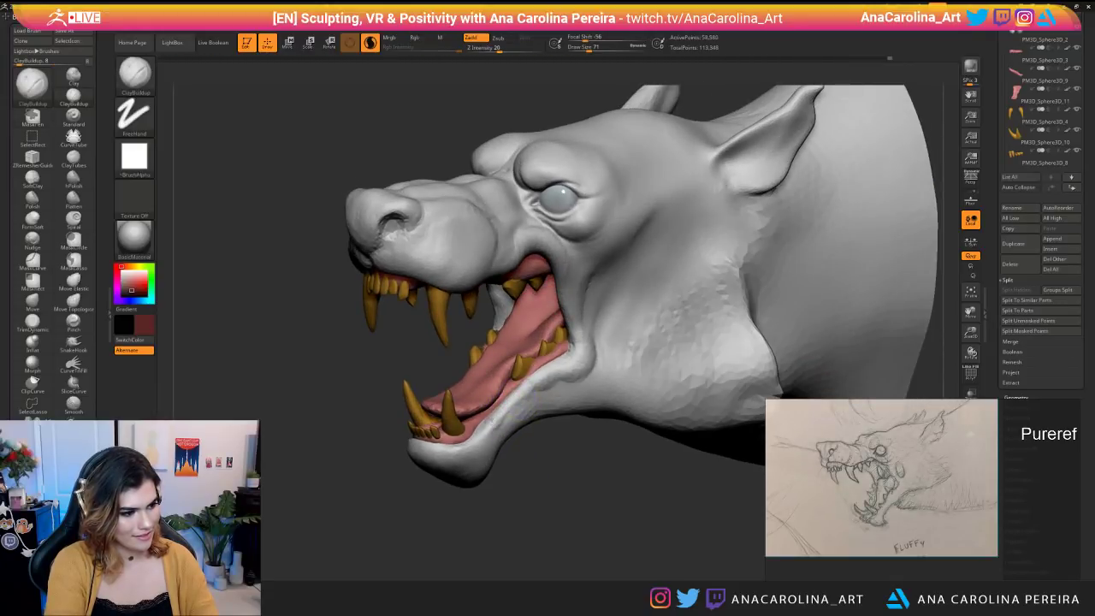
{"action": "mouse_move", "coordinate": [519, 468]}
{"action": "left_mouse_down"}
{"action": "mouse_move", "coordinate": [505, 414]}
{"action": "mouse_move", "coordinate": [479, 432]}
{"action": "mouse_move", "coordinate": [505, 416]}
{"action": "left_mouse_up"}
Build up the front of the lower lip beneath the lower fangs with ClayBuildup.
{"action": "left_click_drag", "start_coordinate": [530, 487], "coordinate": [642, 488]}
{"action": "left_click_drag", "start_coordinate": [460, 427], "coordinate": [486, 435]}
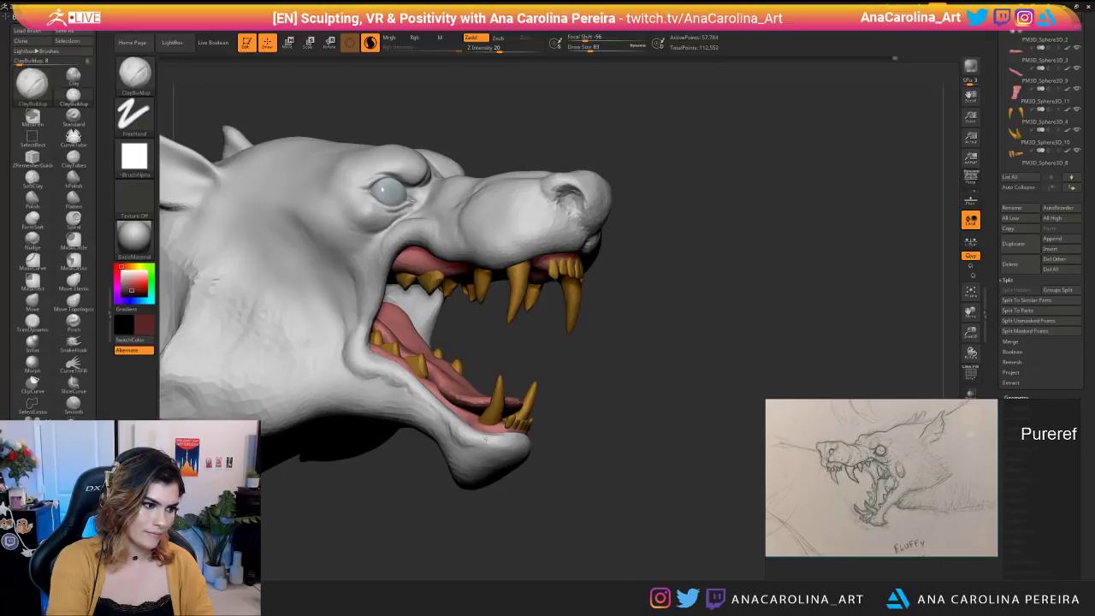
{"action": "mouse_move", "coordinate": [616, 428]}
{"action": "left_mouse_down", "text": "alt"}
{"action": "mouse_move", "coordinate": [633, 487]}
{"action": "mouse_move", "coordinate": [518, 501]}
{"action": "mouse_move", "coordinate": [588, 513]}
{"action": "mouse_move", "coordinate": [590, 445]}
{"action": "left_mouse_up", "text": "alt"}
{"action": "mouse_move", "coordinate": [475, 441]}
{"action": "left_mouse_down"}
{"action": "mouse_move", "coordinate": [453, 420]}
{"action": "mouse_move", "coordinate": [467, 437]}
{"action": "left_mouse_up"}
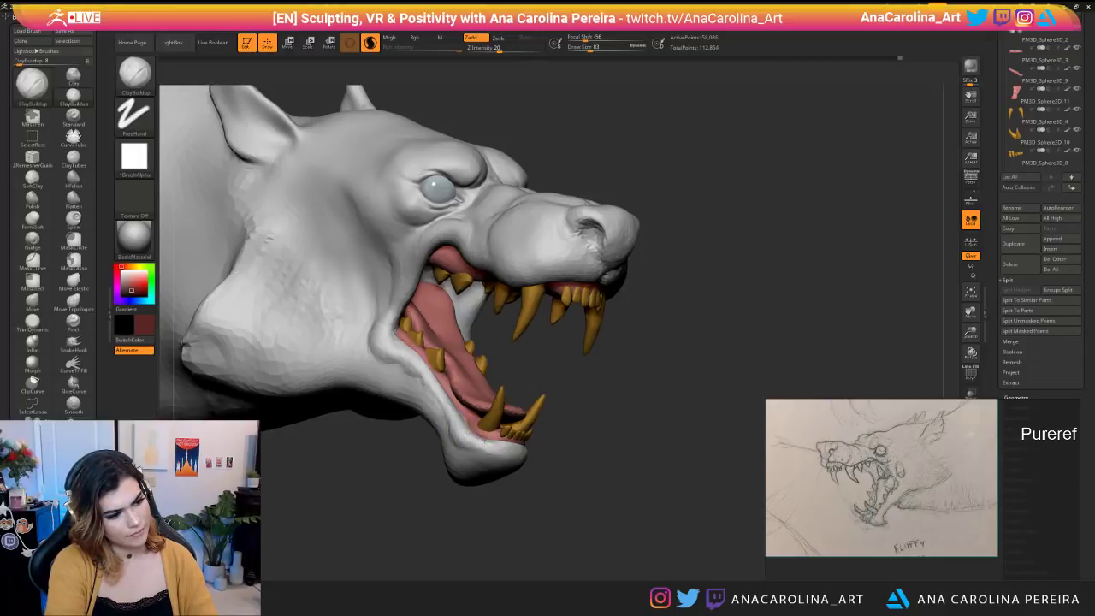
{"action": "key", "text": "space"}
{"action": "mouse_move", "coordinate": [510, 444]}
{"action": "left_mouse_down"}
{"action": "mouse_move", "coordinate": [488, 448]}
{"action": "mouse_move", "coordinate": [503, 442]}
{"action": "left_mouse_up"}
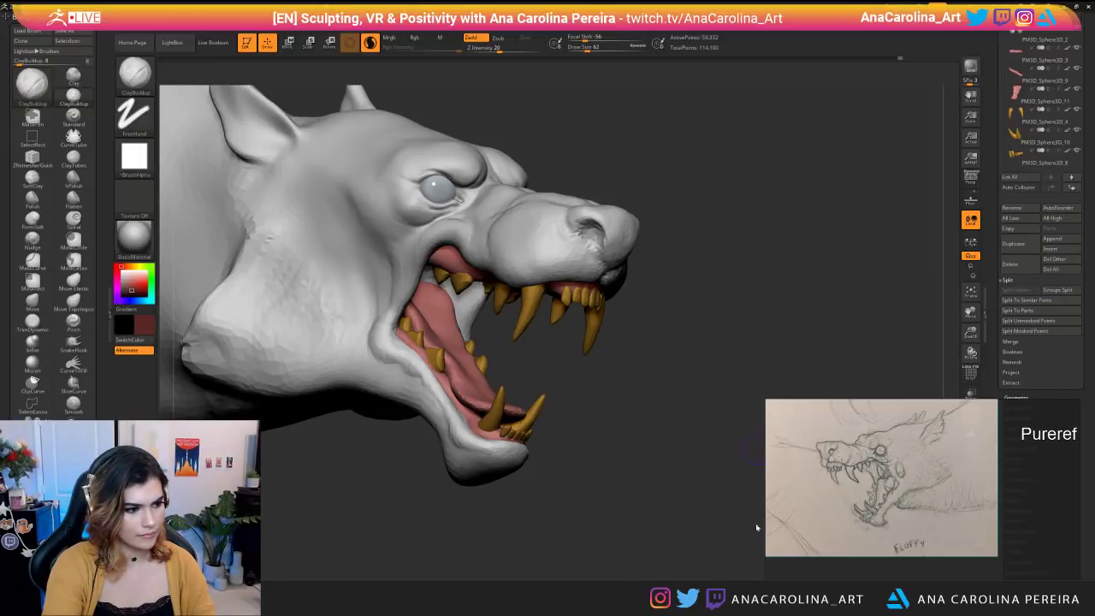
Add volume to the chin at the front of the lower jaw with ClayBuildup, raising the draw size to 104.
{"action": "left_click_drag", "start_coordinate": [428, 459], "coordinate": [295, 471]}
{"action": "key", "text": "space"}
{"action": "left_click_drag", "start_coordinate": [503, 458], "coordinate": [506, 458]}
{"action": "left_click_drag", "start_coordinate": [620, 502], "coordinate": [550, 499]}
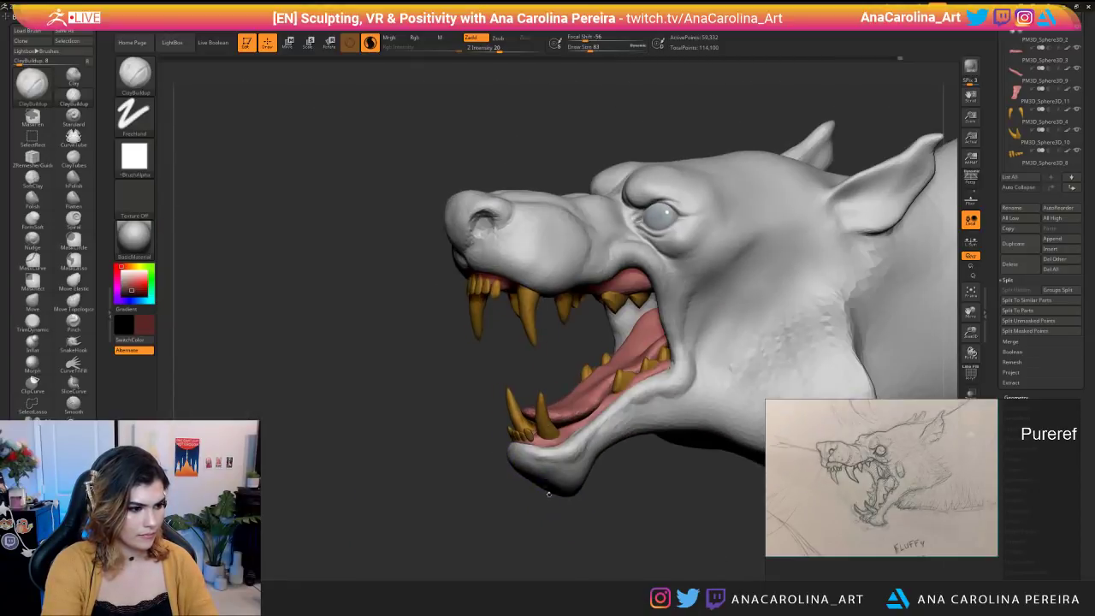
{"action": "left_click_drag", "start_coordinate": [406, 504], "coordinate": [509, 517]}
{"action": "key", "text": "space"}
{"action": "mouse_move", "coordinate": [537, 466]}
{"action": "left_mouse_down"}
{"action": "mouse_move", "coordinate": [593, 445]}
{"action": "mouse_move", "coordinate": [506, 471]}
{"action": "left_mouse_up"}
{"action": "key", "text": "space"}
{"action": "left_click_drag", "start_coordinate": [530, 513], "coordinate": [436, 488]}
{"action": "left_click_drag", "start_coordinate": [523, 468], "coordinate": [503, 482]}
{"action": "left_click_drag", "start_coordinate": [667, 491], "coordinate": [535, 461]}
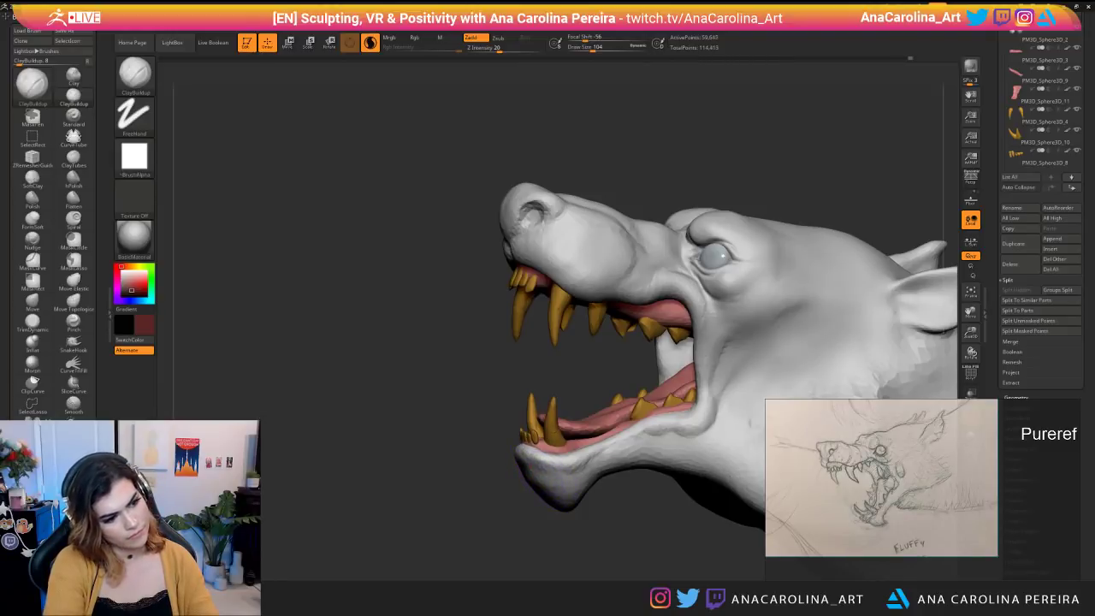
Refine the chin shape below the lower lip with ClayBuildup at draw size 90, checking it from both sides.
{"action": "mouse_move", "coordinate": [410, 504]}
{"action": "left_mouse_down"}
{"action": "mouse_move", "coordinate": [543, 505]}
{"action": "mouse_move", "coordinate": [505, 520]}
{"action": "mouse_move", "coordinate": [519, 429]}
{"action": "mouse_move", "coordinate": [487, 436]}
{"action": "mouse_move", "coordinate": [513, 496]}
{"action": "mouse_move", "coordinate": [509, 462]}
{"action": "left_mouse_up"}
{"action": "key", "text": "space"}
{"action": "left_click", "coordinate": [542, 467]}
{"action": "key", "text": "space"}
{"action": "left_click", "coordinate": [545, 466]}
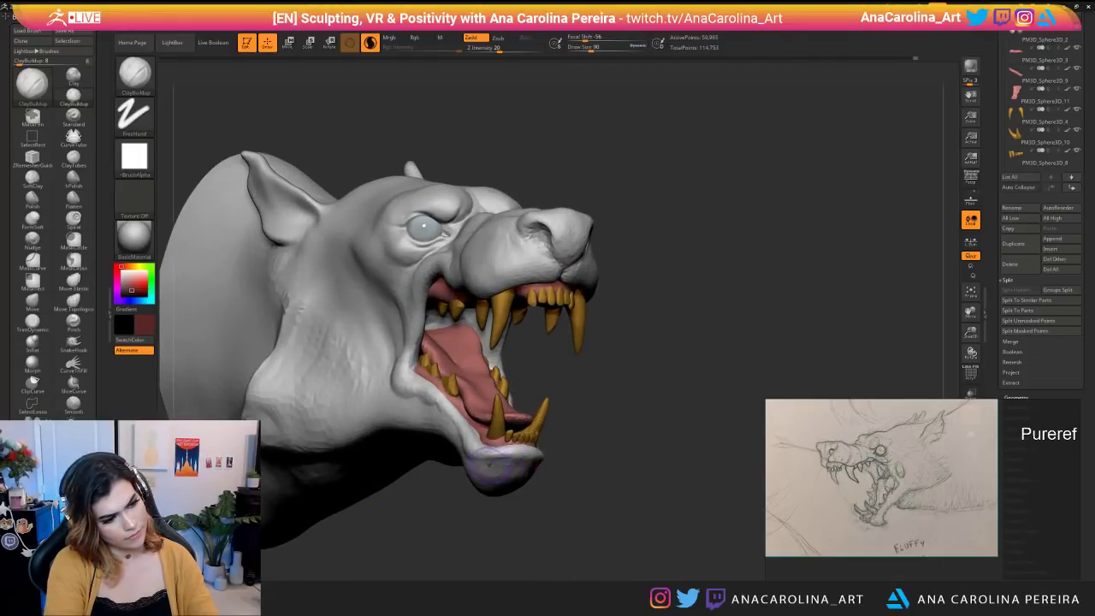
{"action": "left_click_drag", "start_coordinate": [565, 505], "coordinate": [552, 428], "text": "alt"}
{"action": "mouse_move", "coordinate": [582, 487]}
{"action": "left_mouse_down"}
{"action": "mouse_move", "coordinate": [461, 485]}
{"action": "mouse_move", "coordinate": [578, 489]}
{"action": "mouse_move", "coordinate": [501, 492]}
{"action": "left_mouse_up"}
{"action": "left_click_drag", "start_coordinate": [513, 462], "coordinate": [522, 535], "text": "alt"}
{"action": "mouse_move", "coordinate": [506, 454]}
{"action": "left_mouse_down"}
{"action": "mouse_move", "coordinate": [524, 449]}
{"action": "mouse_move", "coordinate": [513, 466]}
{"action": "left_mouse_up"}
Shape the underside of the chin and lower jaw with ClayBuildup, raising the draw size to 182.
{"action": "left_click_drag", "start_coordinate": [479, 513], "coordinate": [569, 500]}
{"action": "mouse_move", "coordinate": [569, 453]}
{"action": "left_mouse_down", "text": "alt"}
{"action": "mouse_move", "coordinate": [569, 505]}
{"action": "mouse_move", "coordinate": [579, 479]}
{"action": "mouse_move", "coordinate": [555, 489]}
{"action": "mouse_move", "coordinate": [595, 468]}
{"action": "left_mouse_up", "text": "alt"}
{"action": "key", "text": "space"}
{"action": "left_click_drag", "start_coordinate": [580, 470], "coordinate": [544, 442]}
{"action": "mouse_move", "coordinate": [577, 481]}
{"action": "left_mouse_down"}
{"action": "mouse_move", "coordinate": [504, 443]}
{"action": "mouse_move", "coordinate": [532, 438]}
{"action": "left_mouse_up"}
{"action": "mouse_move", "coordinate": [556, 440]}
{"action": "left_mouse_down"}
{"action": "mouse_move", "coordinate": [641, 474]}
{"action": "mouse_move", "coordinate": [648, 406]}
{"action": "mouse_move", "coordinate": [655, 470]}
{"action": "mouse_move", "coordinate": [684, 469]}
{"action": "mouse_move", "coordinate": [684, 516]}
{"action": "mouse_move", "coordinate": [659, 420]}
{"action": "left_mouse_up"}
{"action": "mouse_move", "coordinate": [515, 411]}
{"action": "left_mouse_down"}
{"action": "mouse_move", "coordinate": [514, 393]}
{"action": "mouse_move", "coordinate": [465, 349]}
{"action": "left_mouse_up"}
{"action": "key", "text": "space"}
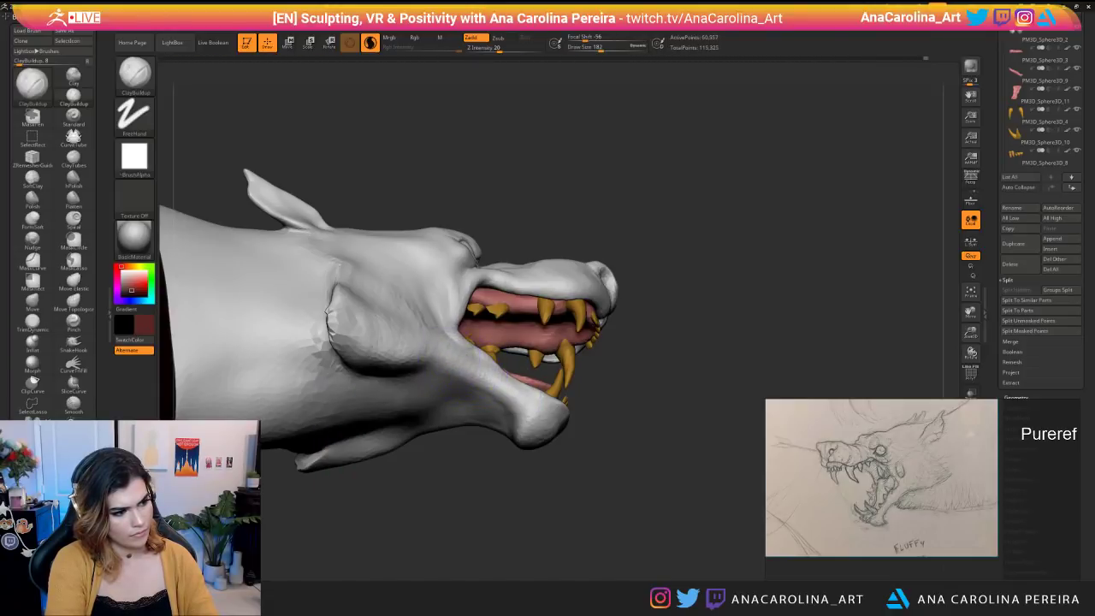
Build up the jaw muscle and the cheek behind the mouth corner with ClayBuildup.
{"action": "left_click_drag", "start_coordinate": [633, 453], "coordinate": [654, 436]}
{"action": "left_click_drag", "start_coordinate": [483, 419], "coordinate": [466, 500]}
{"action": "mouse_move", "coordinate": [432, 335]}
{"action": "left_mouse_down"}
{"action": "mouse_move", "coordinate": [425, 349]}
{"action": "mouse_move", "coordinate": [451, 341]}
{"action": "mouse_move", "coordinate": [415, 323]}
{"action": "left_mouse_up"}
{"action": "mouse_move", "coordinate": [633, 462]}
{"action": "left_mouse_down"}
{"action": "mouse_move", "coordinate": [477, 501]}
{"action": "mouse_move", "coordinate": [460, 397]}
{"action": "left_mouse_up"}
{"action": "key", "text": "space"}
{"action": "mouse_move", "coordinate": [516, 338]}
{"action": "left_mouse_down"}
{"action": "mouse_move", "coordinate": [539, 374]}
{"action": "mouse_move", "coordinate": [505, 396]}
{"action": "mouse_move", "coordinate": [507, 432]}
{"action": "left_mouse_up"}
{"action": "mouse_move", "coordinate": [496, 313]}
{"action": "left_mouse_down"}
{"action": "mouse_move", "coordinate": [511, 300]}
{"action": "mouse_move", "coordinate": [498, 322]}
{"action": "mouse_move", "coordinate": [487, 319]}
{"action": "mouse_move", "coordinate": [486, 301]}
{"action": "mouse_move", "coordinate": [522, 325]}
{"action": "left_mouse_up"}
{"action": "mouse_move", "coordinate": [496, 289]}
{"action": "left_mouse_down"}
{"action": "mouse_move", "coordinate": [489, 299]}
{"action": "mouse_move", "coordinate": [520, 279]}
{"action": "left_mouse_up"}
Smooth the cheek and jaw surface at draw size 197 and undo the last smoothing stroke.
{"action": "left_click_drag", "start_coordinate": [521, 390], "coordinate": [662, 385]}
{"action": "left_click_drag", "start_coordinate": [443, 284], "coordinate": [466, 342], "text": "shift"}
{"action": "left_click_drag", "start_coordinate": [479, 462], "coordinate": [526, 458]}
{"action": "key", "text": "space"}
{"action": "left_click_drag", "start_coordinate": [457, 301], "coordinate": [450, 301]}
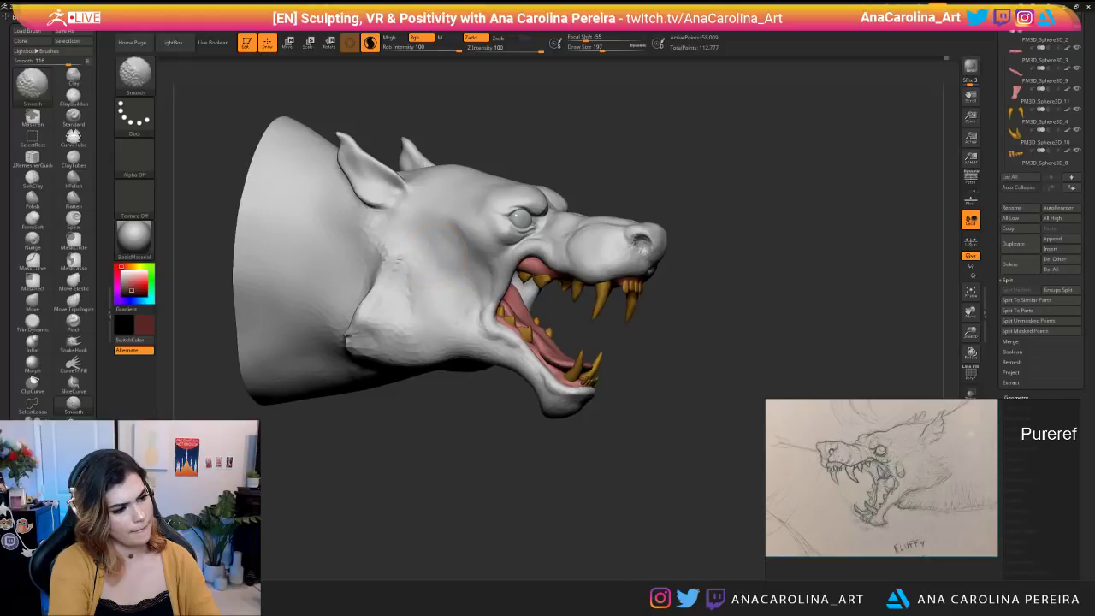
{"action": "key", "text": "ctrl+z"}
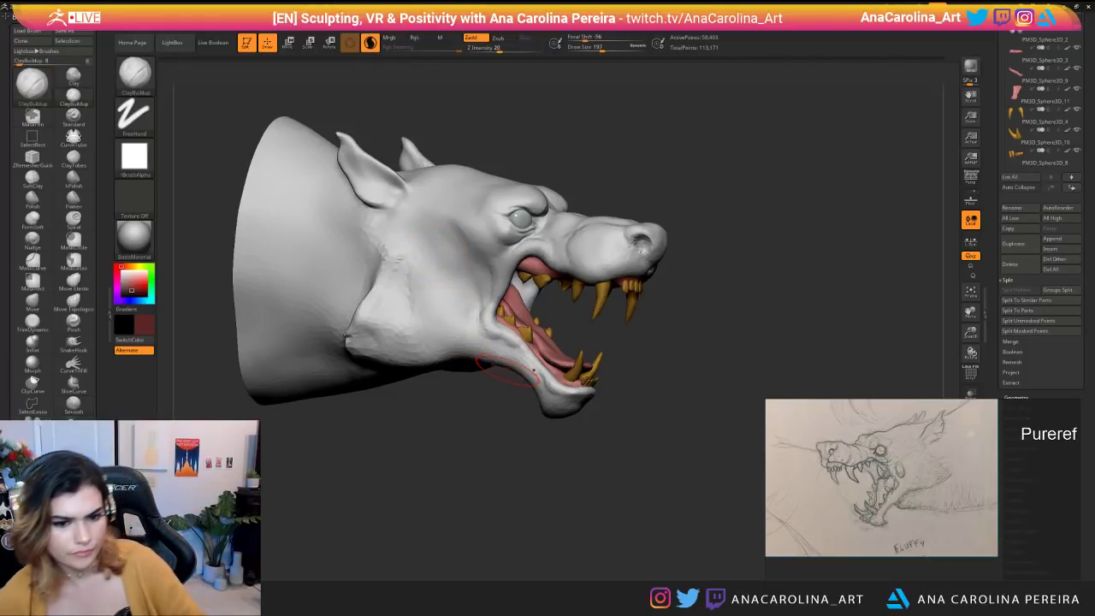
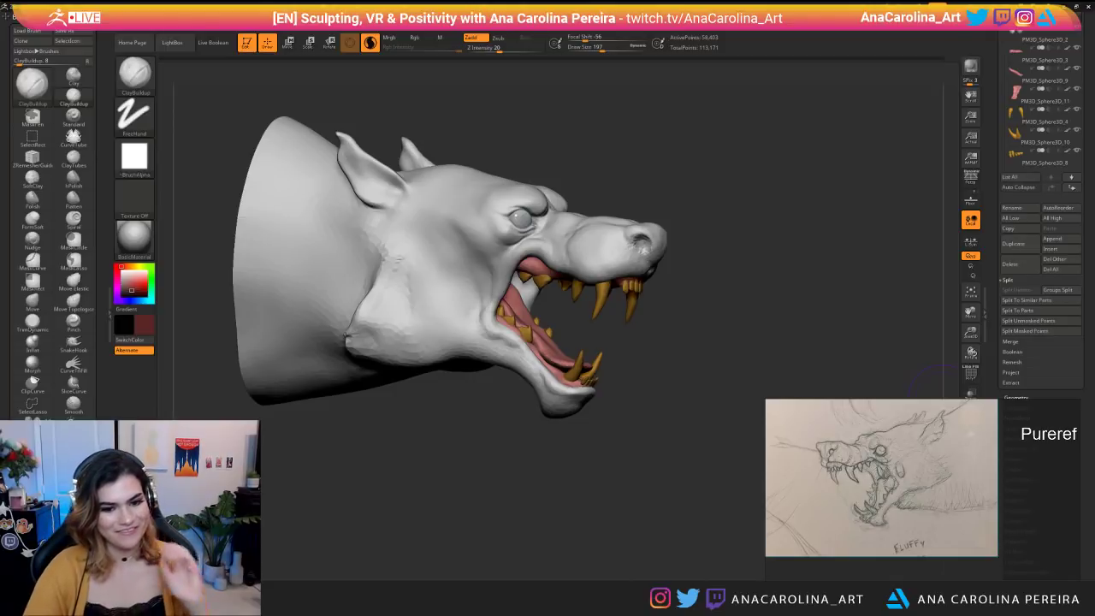
Review the undo history back to the early sphere stage and return to the latest sculpt, setting the main colour to white.
{"action": "left_click_drag", "start_coordinate": [282, 453], "coordinate": [596, 499]}
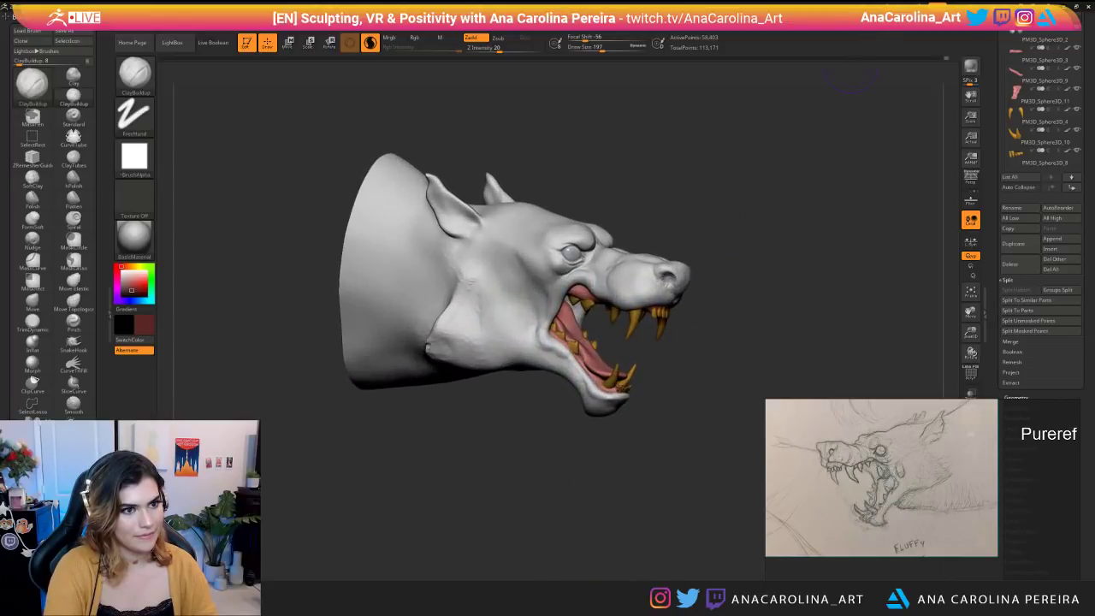
{"action": "left_click", "coordinate": [863, 6]}
{"action": "left_click_drag", "start_coordinate": [264, 137], "coordinate": [231, 98]}
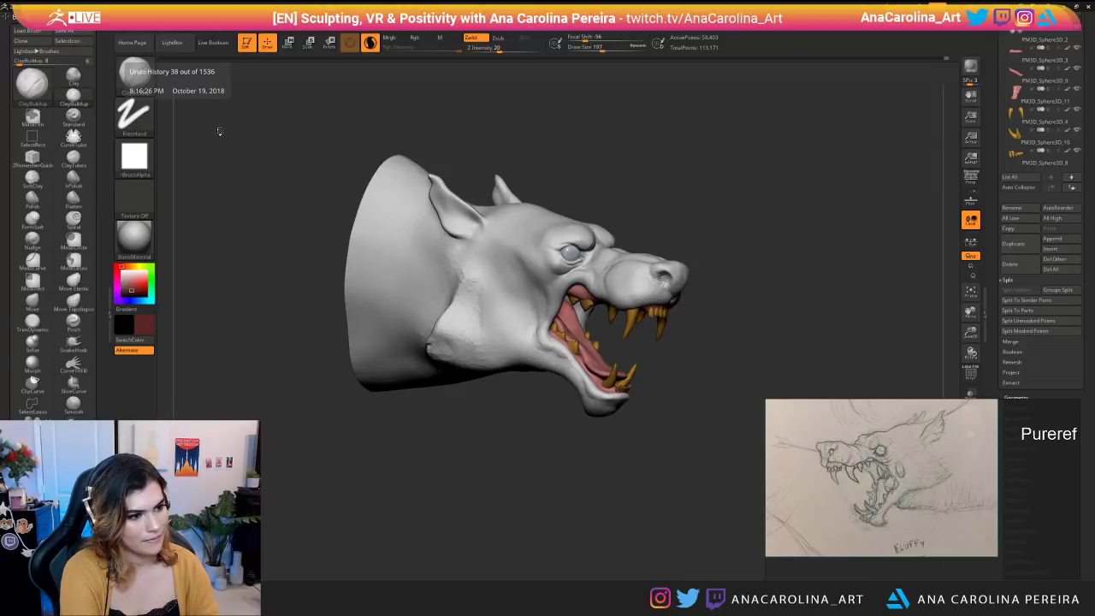
{"action": "left_click", "coordinate": [163, 58]}
{"action": "mouse_move", "coordinate": [220, 132]}
{"action": "left_mouse_down"}
{"action": "mouse_move", "coordinate": [111, 135]}
{"action": "mouse_move", "coordinate": [239, 128]}
{"action": "mouse_move", "coordinate": [223, 125]}
{"action": "left_mouse_up"}
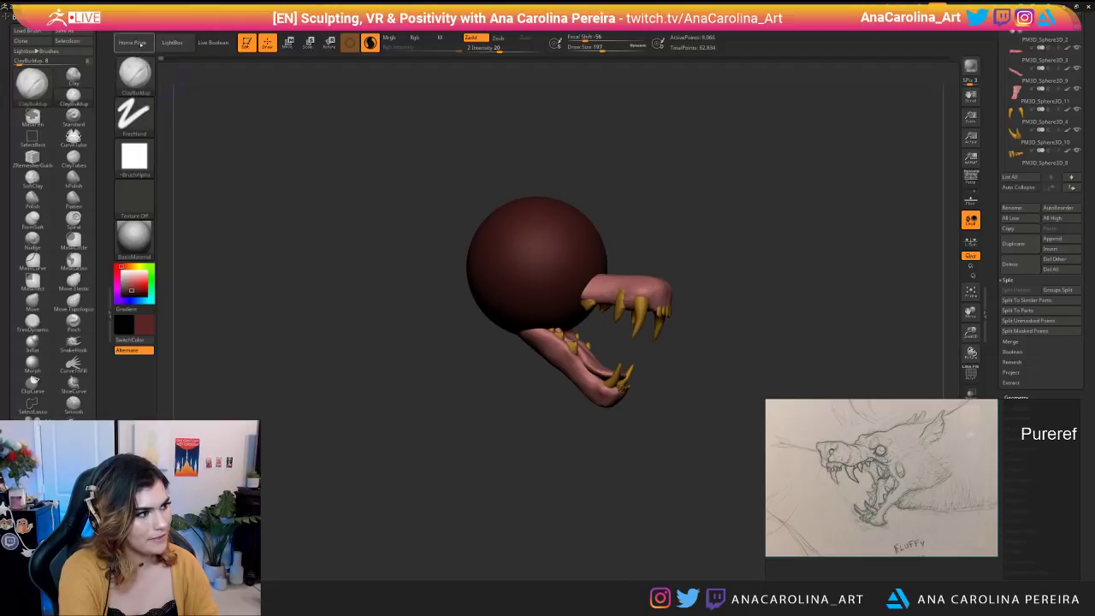
{"action": "mouse_move", "coordinate": [163, 58]}
{"action": "left_mouse_down"}
{"action": "mouse_move", "coordinate": [238, 60]}
{"action": "mouse_move", "coordinate": [256, 94]}
{"action": "mouse_move", "coordinate": [282, 89]}
{"action": "mouse_move", "coordinate": [348, 112]}
{"action": "mouse_move", "coordinate": [647, 149]}
{"action": "mouse_move", "coordinate": [945, 168]}
{"action": "left_mouse_up"}
{"action": "left_click", "coordinate": [144, 322]}
{"action": "left_click", "coordinate": [84, 254]}
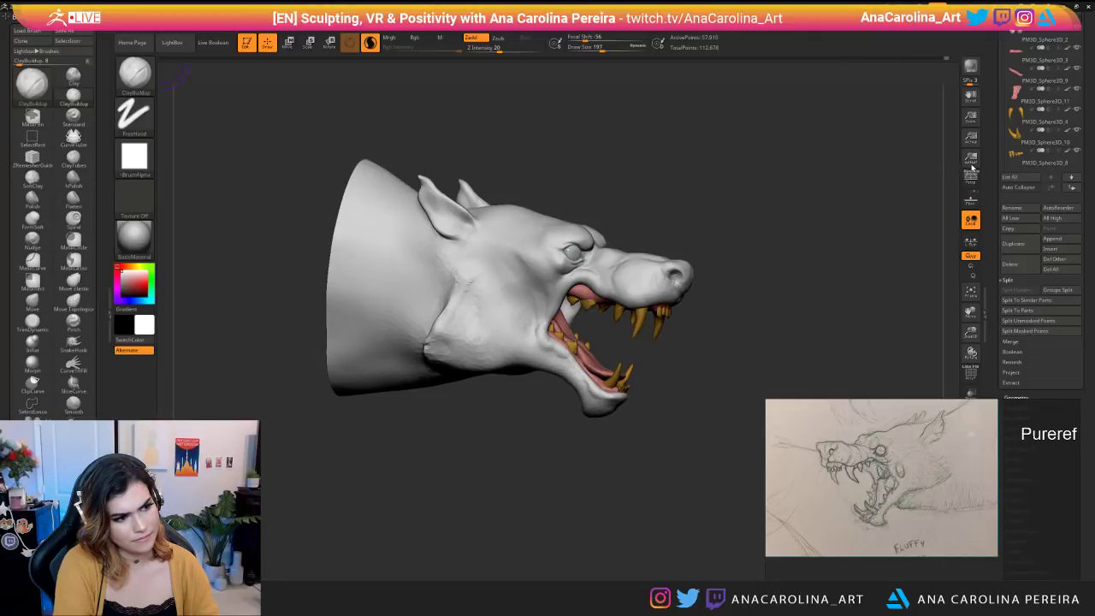
Refine and smooth the nose at the front of the snout with ClayBuildup at draw size 71.
{"action": "left_click_drag", "start_coordinate": [852, 206], "coordinate": [800, 224]}
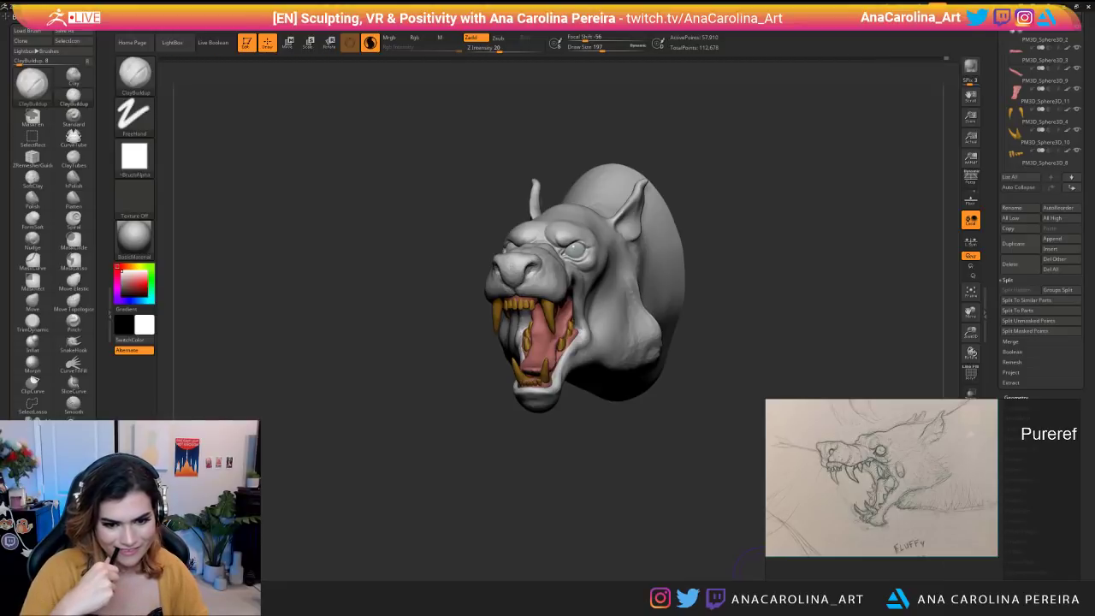
{"action": "left_click_drag", "start_coordinate": [428, 430], "coordinate": [504, 547]}
{"action": "mouse_move", "coordinate": [505, 445]}
{"action": "left_mouse_down", "text": "alt"}
{"action": "mouse_move", "coordinate": [567, 497]}
{"action": "mouse_move", "coordinate": [589, 557]}
{"action": "left_mouse_up", "text": "alt"}
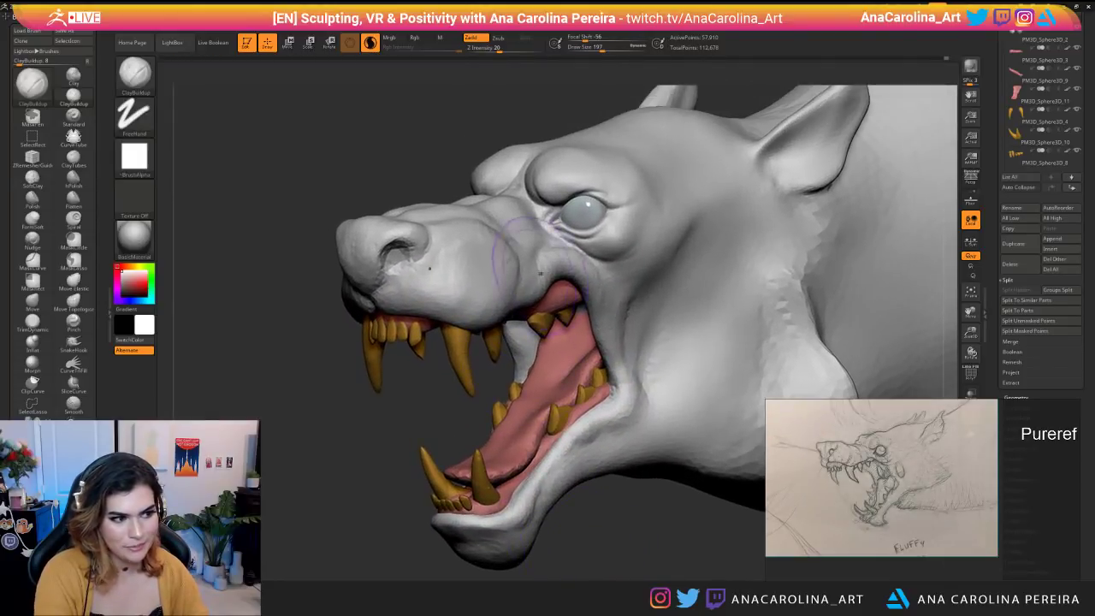
{"action": "key", "text": "space"}
{"action": "left_click_drag", "start_coordinate": [554, 270], "coordinate": [537, 270]}
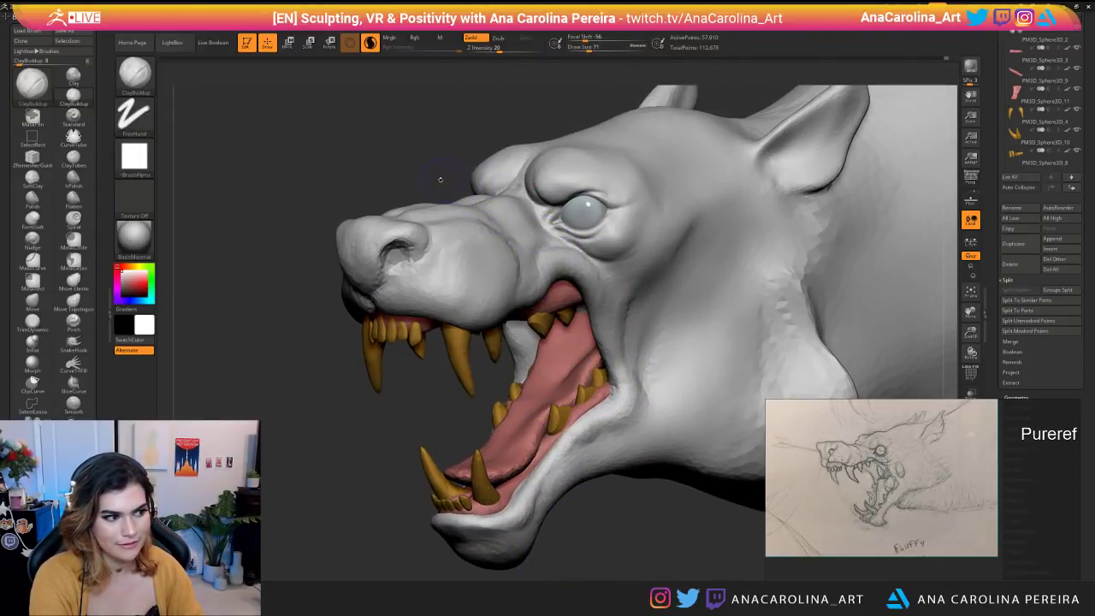
{"action": "left_click_drag", "start_coordinate": [406, 150], "coordinate": [468, 175], "text": "alt"}
{"action": "key", "text": "b"}
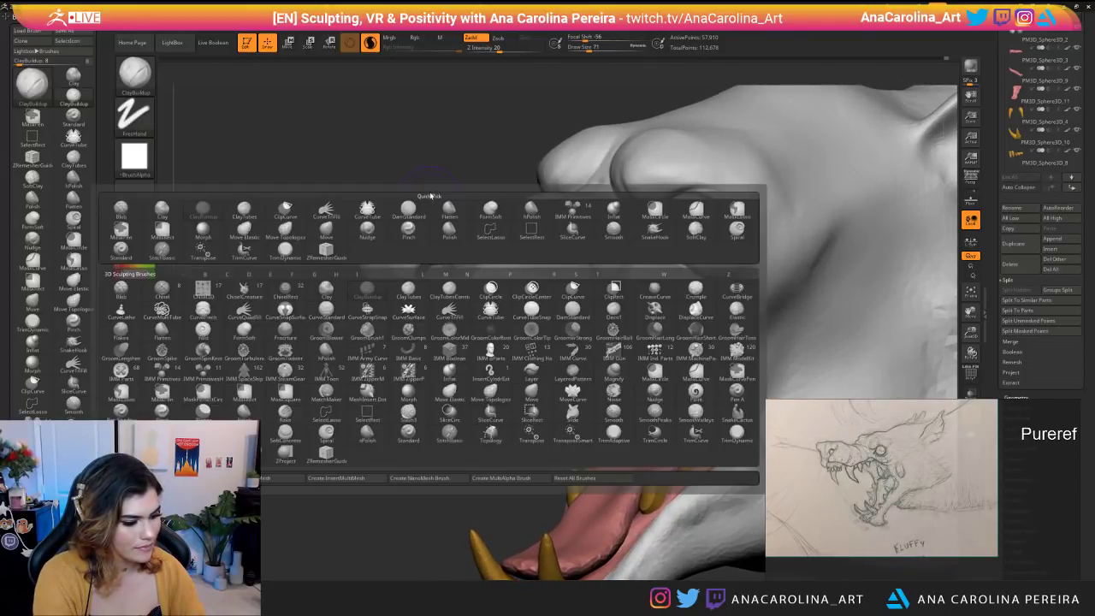
{"action": "mouse_move", "coordinate": [469, 243]}
{"action": "left_mouse_down"}
{"action": "mouse_move", "coordinate": [479, 256]}
{"action": "mouse_move", "coordinate": [431, 250]}
{"action": "mouse_move", "coordinate": [453, 255]}
{"action": "left_mouse_up"}
{"action": "left_click_drag", "start_coordinate": [359, 171], "coordinate": [343, 129], "text": "alt"}
{"action": "mouse_move", "coordinate": [342, 129]}
{"action": "left_mouse_down"}
{"action": "mouse_move", "coordinate": [482, 161]}
{"action": "mouse_move", "coordinate": [488, 231]}
{"action": "left_mouse_up"}
{"action": "left_click_drag", "start_coordinate": [402, 250], "coordinate": [381, 248], "text": "shift"}
{"action": "mouse_move", "coordinate": [483, 211]}
{"action": "left_mouse_down"}
{"action": "mouse_move", "coordinate": [473, 212]}
{"action": "mouse_move", "coordinate": [520, 213]}
{"action": "mouse_move", "coordinate": [481, 227]}
{"action": "left_mouse_up"}
Carve out the nostril and define its rim with ClayBuildup at draw size 62.
{"action": "key", "text": "space"}
{"action": "left_click_drag", "start_coordinate": [438, 264], "coordinate": [456, 283]}
{"action": "left_click_drag", "start_coordinate": [525, 200], "coordinate": [513, 173]}
{"action": "key", "text": "space"}
{"action": "left_click_drag", "start_coordinate": [473, 229], "coordinate": [483, 230]}
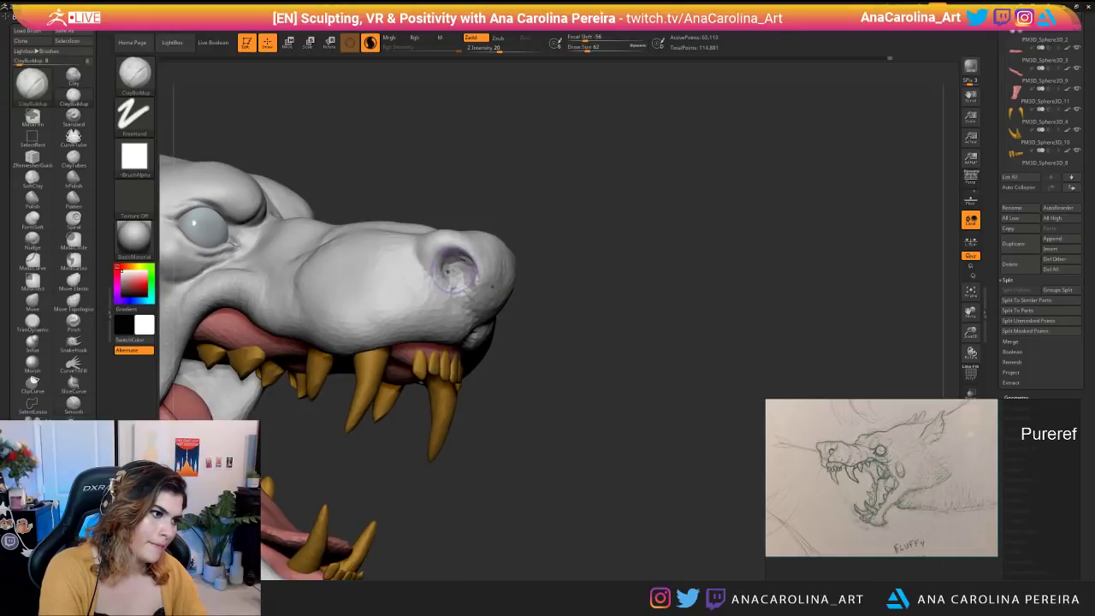
{"action": "left_click_drag", "start_coordinate": [458, 269], "coordinate": [467, 277], "text": "alt"}
{"action": "mouse_move", "coordinate": [590, 282]}
{"action": "left_mouse_down", "text": "alt"}
{"action": "mouse_move", "coordinate": [573, 205]}
{"action": "mouse_move", "coordinate": [505, 235]}
{"action": "mouse_move", "coordinate": [342, 224]}
{"action": "mouse_move", "coordinate": [363, 342]}
{"action": "mouse_move", "coordinate": [397, 312]}
{"action": "mouse_move", "coordinate": [376, 295]}
{"action": "left_mouse_up", "text": "alt"}
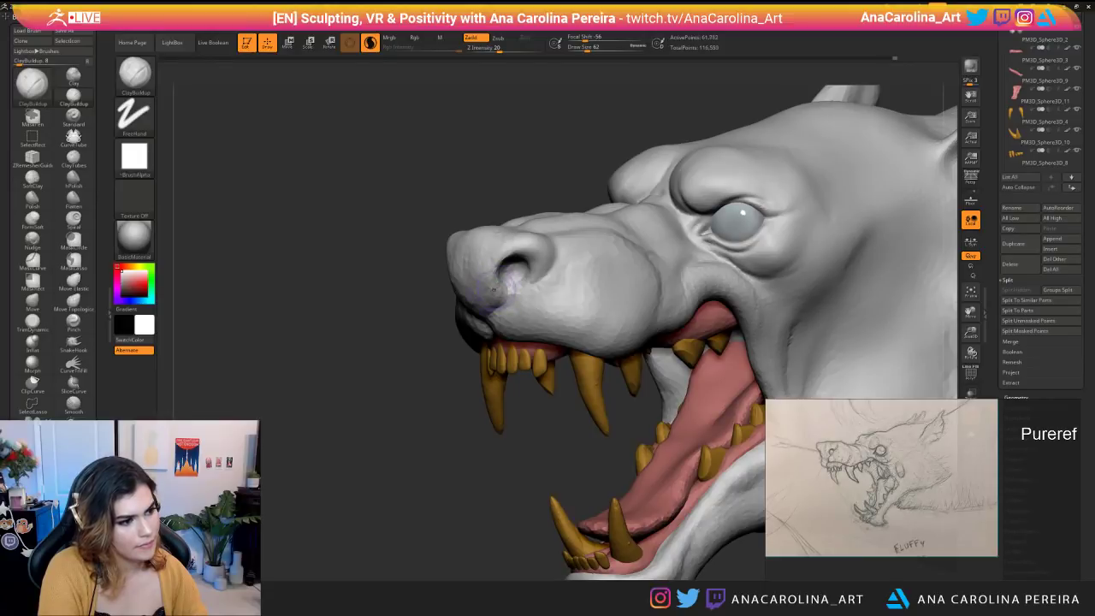
Build up and smooth the nose around the nostrils with ClayBuildup at draw size 77.
{"action": "mouse_move", "coordinate": [419, 445]}
{"action": "left_mouse_down", "text": "alt"}
{"action": "mouse_move", "coordinate": [428, 357]}
{"action": "mouse_move", "coordinate": [633, 355]}
{"action": "mouse_move", "coordinate": [428, 356]}
{"action": "mouse_move", "coordinate": [454, 422]}
{"action": "mouse_move", "coordinate": [496, 415]}
{"action": "left_mouse_up", "text": "alt"}
{"action": "key", "text": "space"}
{"action": "left_click_drag", "start_coordinate": [517, 271], "coordinate": [484, 286]}
{"action": "left_click_drag", "start_coordinate": [471, 247], "coordinate": [476, 237], "text": "shift"}
{"action": "mouse_move", "coordinate": [467, 193]}
{"action": "left_mouse_down"}
{"action": "mouse_move", "coordinate": [520, 237]}
{"action": "mouse_move", "coordinate": [483, 214]}
{"action": "left_mouse_up"}
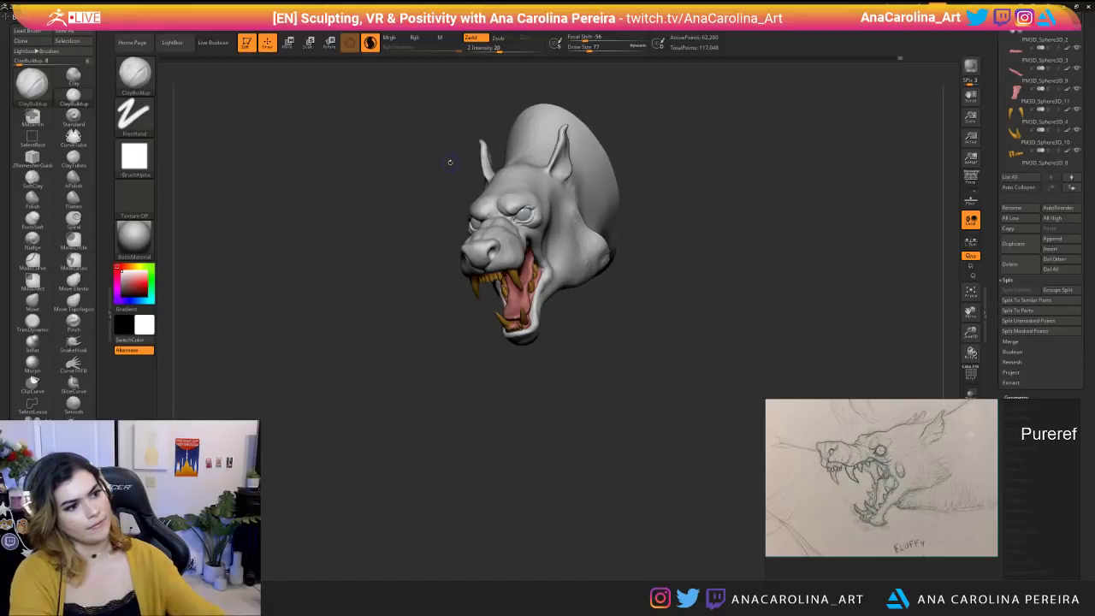
Carve a vertical groove down the centre of the nose with DamStandard at draw size 77, smoothing it.
{"action": "left_click_drag", "start_coordinate": [394, 430], "coordinate": [398, 479], "text": "alt"}
{"action": "key", "text": "b"}
{"action": "key", "text": "d"}
{"action": "key", "text": "s"}
{"action": "left_click_drag", "start_coordinate": [402, 342], "coordinate": [492, 330]}
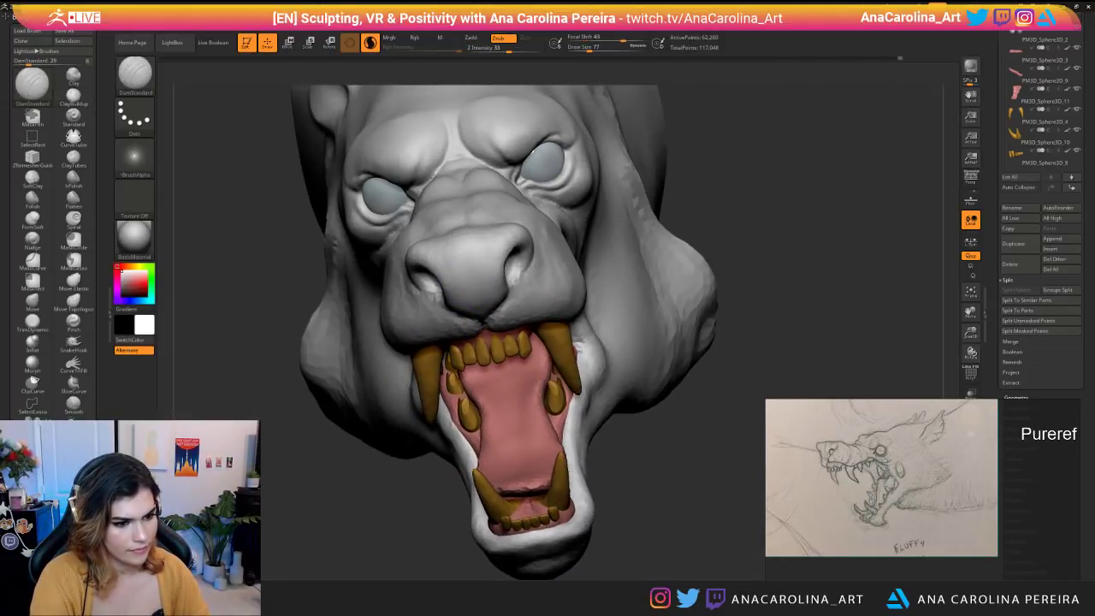
{"action": "left_click_drag", "start_coordinate": [684, 178], "coordinate": [777, 201]}
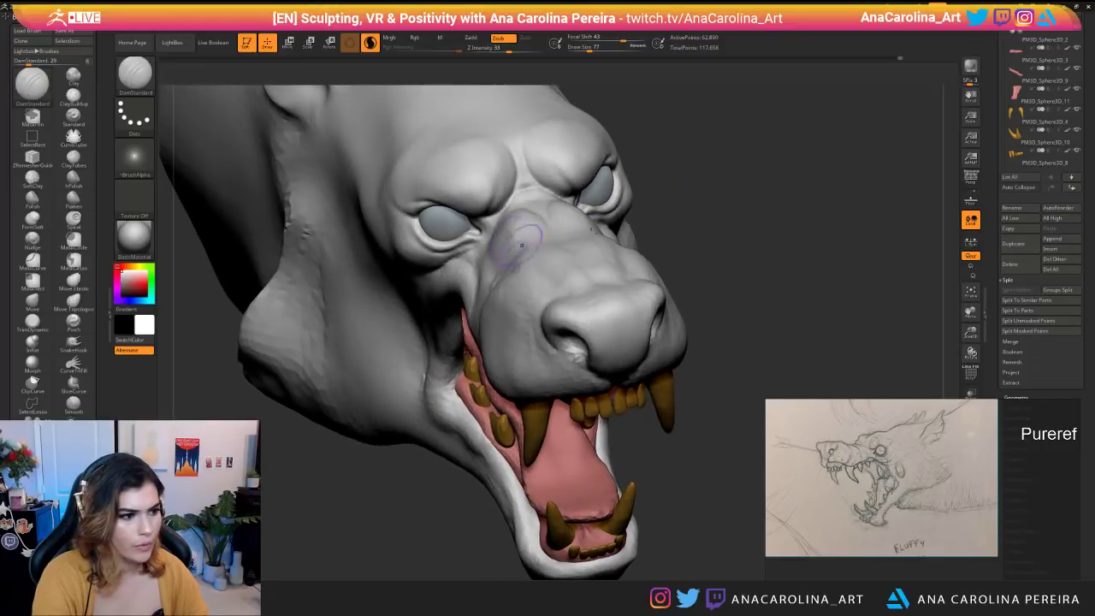
{"action": "left_click_drag", "start_coordinate": [613, 301], "coordinate": [620, 344]}
{"action": "left_click_drag", "start_coordinate": [695, 435], "coordinate": [598, 406]}
{"action": "left_click_drag", "start_coordinate": [619, 313], "coordinate": [623, 359]}
{"action": "left_click_drag", "start_coordinate": [619, 311], "coordinate": [623, 348]}
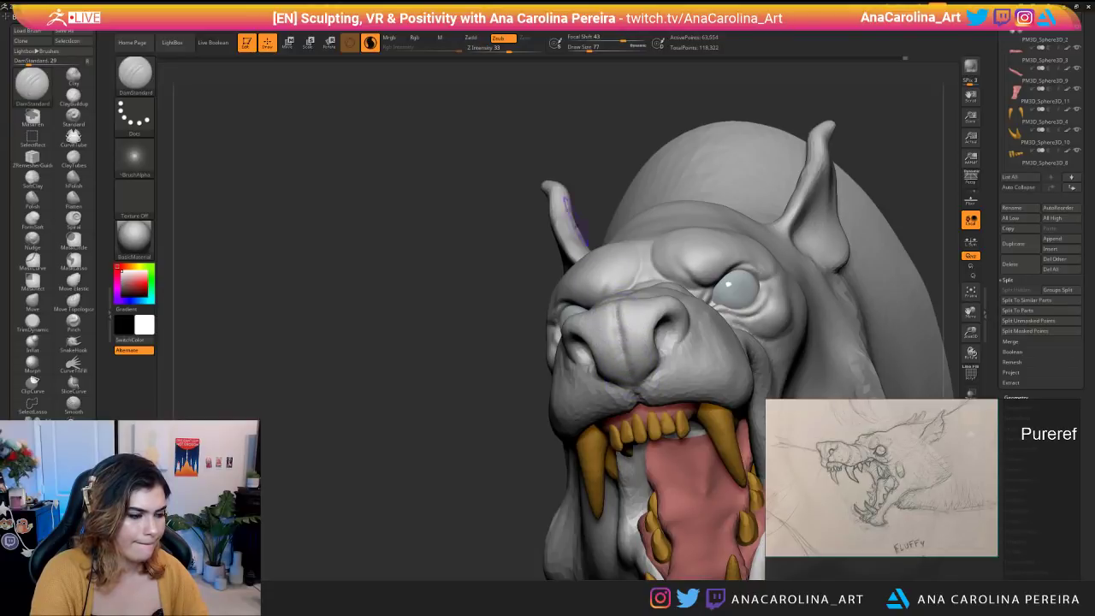
{"action": "mouse_move", "coordinate": [614, 306]}
{"action": "left_mouse_down", "text": "shift"}
{"action": "mouse_move", "coordinate": [609, 328]}
{"action": "mouse_move", "coordinate": [626, 354]}
{"action": "left_mouse_up", "text": "shift"}
Define the creases around the nostrils and the split above the upper lip with DamStandard at a smaller draw size.
{"action": "left_click_drag", "start_coordinate": [505, 377], "coordinate": [514, 317], "text": "alt"}
{"action": "mouse_move", "coordinate": [598, 363]}
{"action": "left_mouse_down"}
{"action": "mouse_move", "coordinate": [660, 368]}
{"action": "mouse_move", "coordinate": [686, 399]}
{"action": "mouse_move", "coordinate": [655, 359]}
{"action": "mouse_move", "coordinate": [697, 389]}
{"action": "left_mouse_up"}
{"action": "key", "text": "space"}
{"action": "mouse_move", "coordinate": [704, 344]}
{"action": "left_mouse_down"}
{"action": "mouse_move", "coordinate": [691, 329]}
{"action": "mouse_move", "coordinate": [659, 340]}
{"action": "left_mouse_up"}
{"action": "key", "text": "space"}
{"action": "left_click_drag", "start_coordinate": [587, 349], "coordinate": [612, 373]}
{"action": "mouse_move", "coordinate": [684, 355]}
{"action": "left_mouse_down"}
{"action": "mouse_move", "coordinate": [646, 351]}
{"action": "mouse_move", "coordinate": [616, 389]}
{"action": "left_mouse_up"}
{"action": "mouse_move", "coordinate": [703, 358]}
{"action": "left_mouse_down"}
{"action": "mouse_move", "coordinate": [564, 351]}
{"action": "mouse_move", "coordinate": [524, 393]}
{"action": "mouse_move", "coordinate": [684, 347]}
{"action": "mouse_move", "coordinate": [695, 326]}
{"action": "left_mouse_up"}
{"action": "left_click_drag", "start_coordinate": [538, 334], "coordinate": [551, 368]}
{"action": "mouse_move", "coordinate": [691, 307]}
{"action": "left_mouse_down"}
{"action": "mouse_move", "coordinate": [697, 334]}
{"action": "mouse_move", "coordinate": [702, 305]}
{"action": "mouse_move", "coordinate": [705, 314]}
{"action": "left_mouse_up"}
{"action": "mouse_move", "coordinate": [694, 247]}
{"action": "left_mouse_down"}
{"action": "mouse_move", "coordinate": [694, 288]}
{"action": "mouse_move", "coordinate": [686, 280]}
{"action": "mouse_move", "coordinate": [698, 295]}
{"action": "left_mouse_up"}
Clean up the nose surface at draw size 31 and check the head from the front and both sides.
{"action": "mouse_move", "coordinate": [548, 428]}
{"action": "left_mouse_down"}
{"action": "mouse_move", "coordinate": [560, 342]}
{"action": "mouse_move", "coordinate": [552, 355]}
{"action": "mouse_move", "coordinate": [520, 349]}
{"action": "mouse_move", "coordinate": [752, 329]}
{"action": "mouse_move", "coordinate": [723, 397]}
{"action": "mouse_move", "coordinate": [672, 337]}
{"action": "mouse_move", "coordinate": [681, 368]}
{"action": "mouse_move", "coordinate": [547, 307]}
{"action": "mouse_move", "coordinate": [675, 327]}
{"action": "mouse_move", "coordinate": [623, 301]}
{"action": "mouse_move", "coordinate": [670, 323]}
{"action": "left_mouse_up"}
{"action": "key", "text": "shift"}
{"action": "key", "text": "space"}
{"action": "key", "text": "shift"}
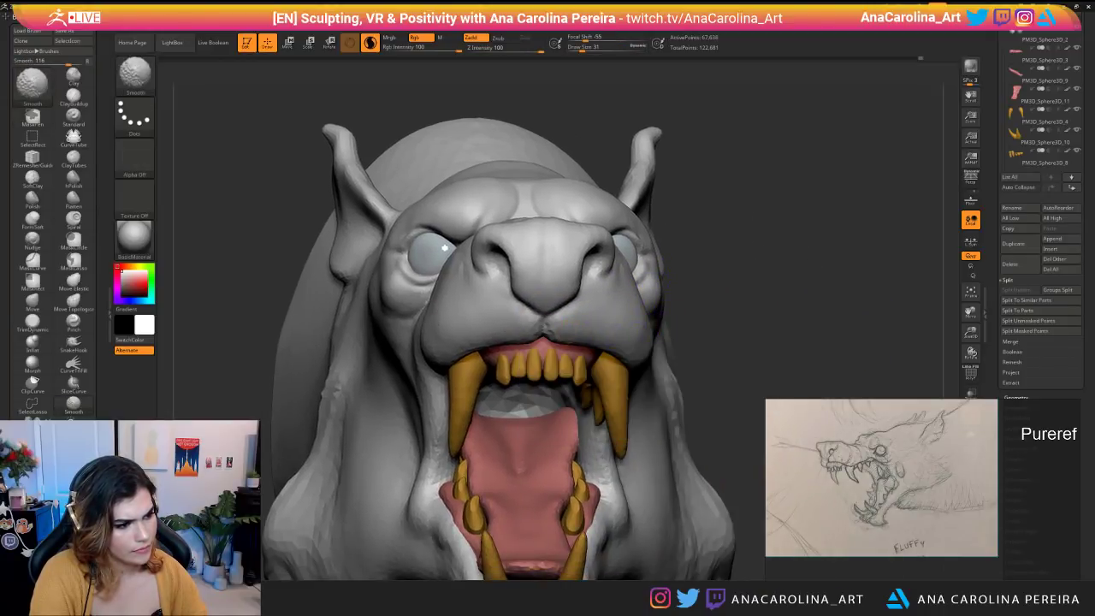
{"action": "left_click_drag", "start_coordinate": [444, 247], "coordinate": [590, 257]}
{"action": "left_click_drag", "start_coordinate": [710, 314], "coordinate": [671, 316]}
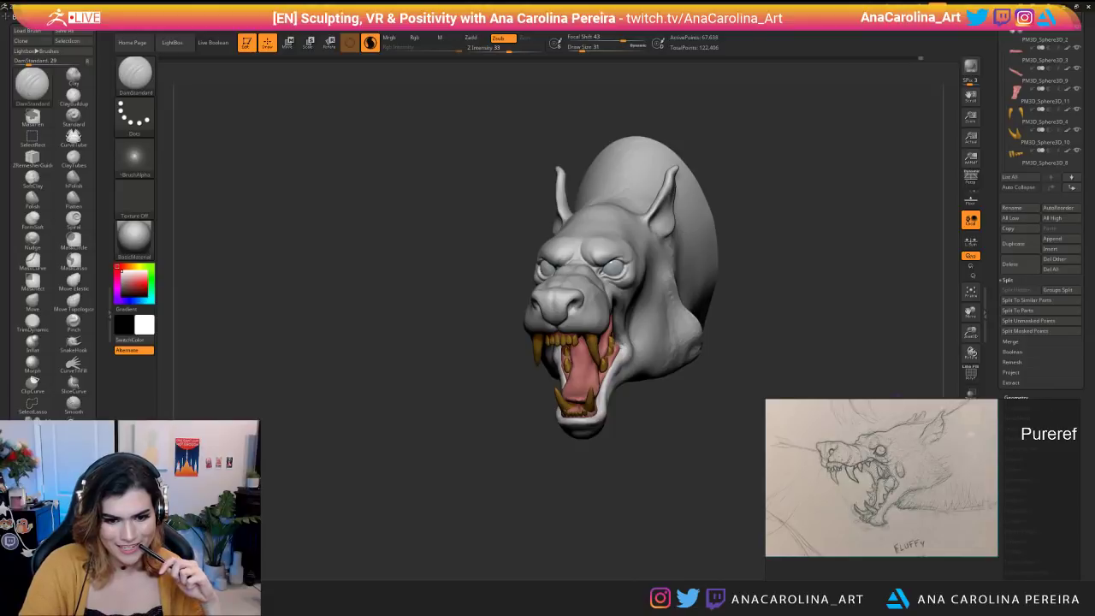
{"action": "left_click_drag", "start_coordinate": [758, 377], "coordinate": [753, 372]}
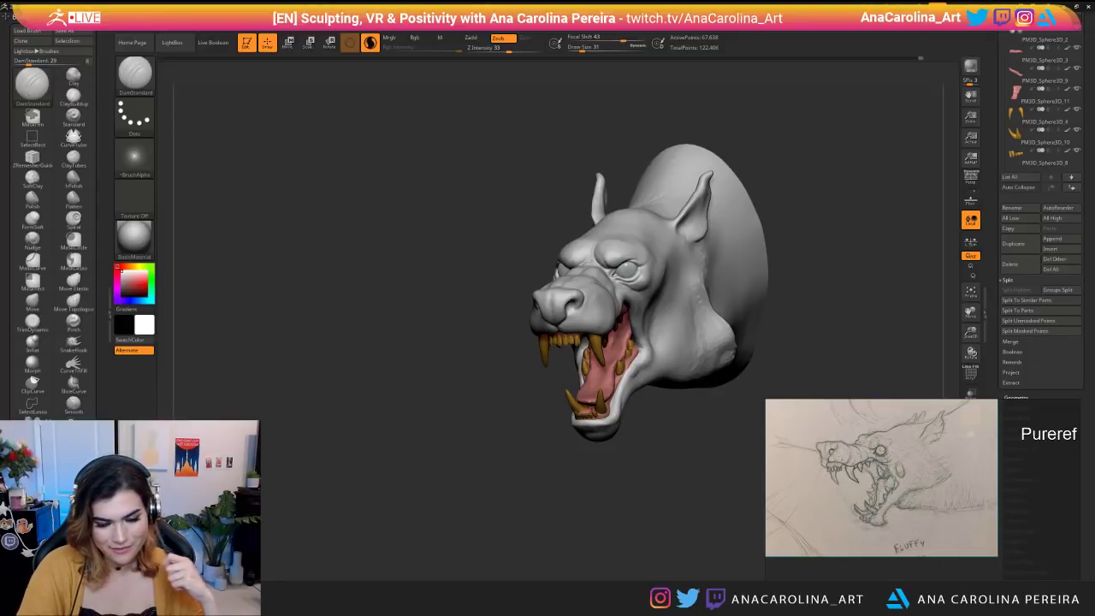
{"action": "mouse_move", "coordinate": [676, 479]}
{"action": "left_mouse_down"}
{"action": "mouse_move", "coordinate": [697, 525]}
{"action": "mouse_move", "coordinate": [490, 542]}
{"action": "left_mouse_up"}
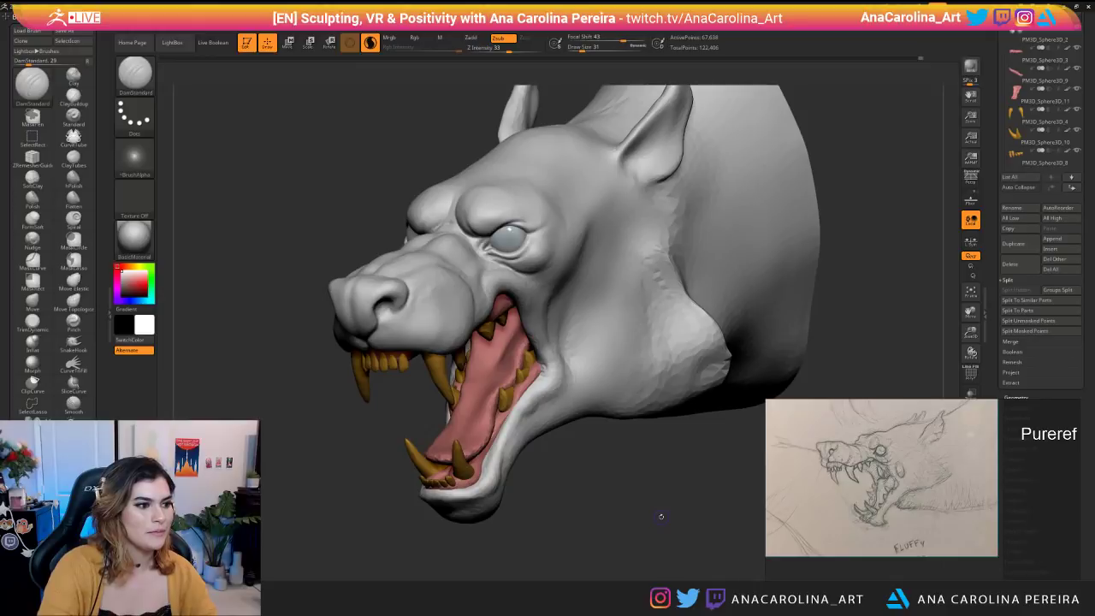
{"action": "left_click_drag", "start_coordinate": [466, 513], "coordinate": [659, 477]}
{"action": "mouse_move", "coordinate": [582, 475]}
{"action": "left_mouse_down"}
{"action": "mouse_move", "coordinate": [672, 447]}
{"action": "mouse_move", "coordinate": [645, 443]}
{"action": "mouse_move", "coordinate": [687, 499]}
{"action": "mouse_move", "coordinate": [668, 494]}
{"action": "left_mouse_up"}
Pull the eyelid and skin at the inner corner of the eye into shape with the SnakeHook brush.
{"action": "key", "text": "b"}
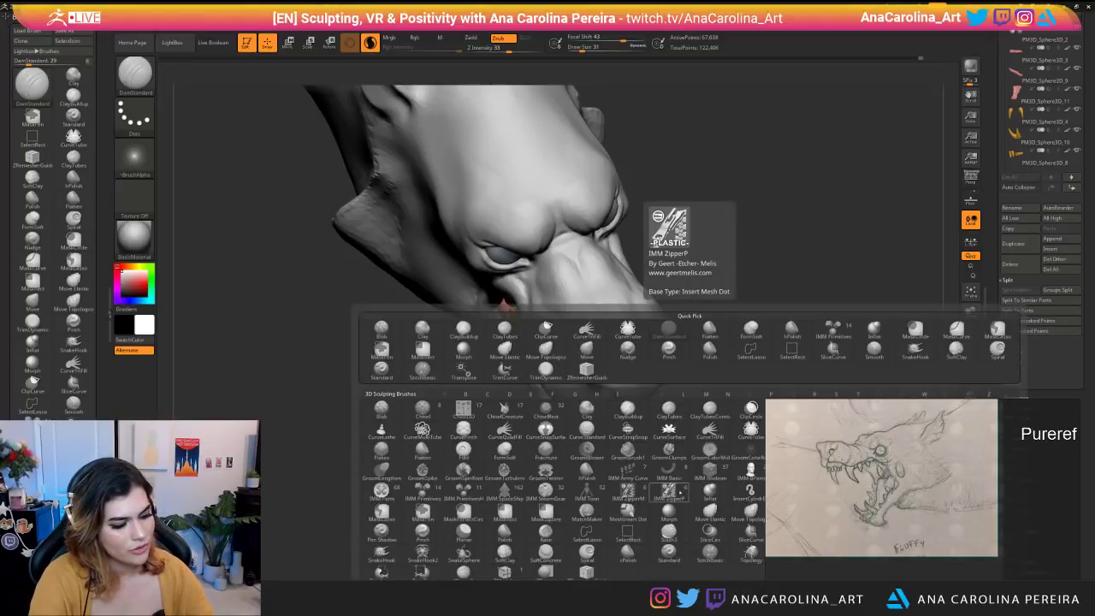
{"action": "key", "text": "s"}
{"action": "key", "text": "h"}
{"action": "mouse_move", "coordinate": [429, 368]}
{"action": "left_mouse_down", "text": "alt"}
{"action": "mouse_move", "coordinate": [450, 413]}
{"action": "mouse_move", "coordinate": [436, 394]}
{"action": "left_mouse_up", "text": "alt"}
{"action": "key", "text": "space"}
{"action": "left_click_drag", "start_coordinate": [463, 326], "coordinate": [471, 326]}
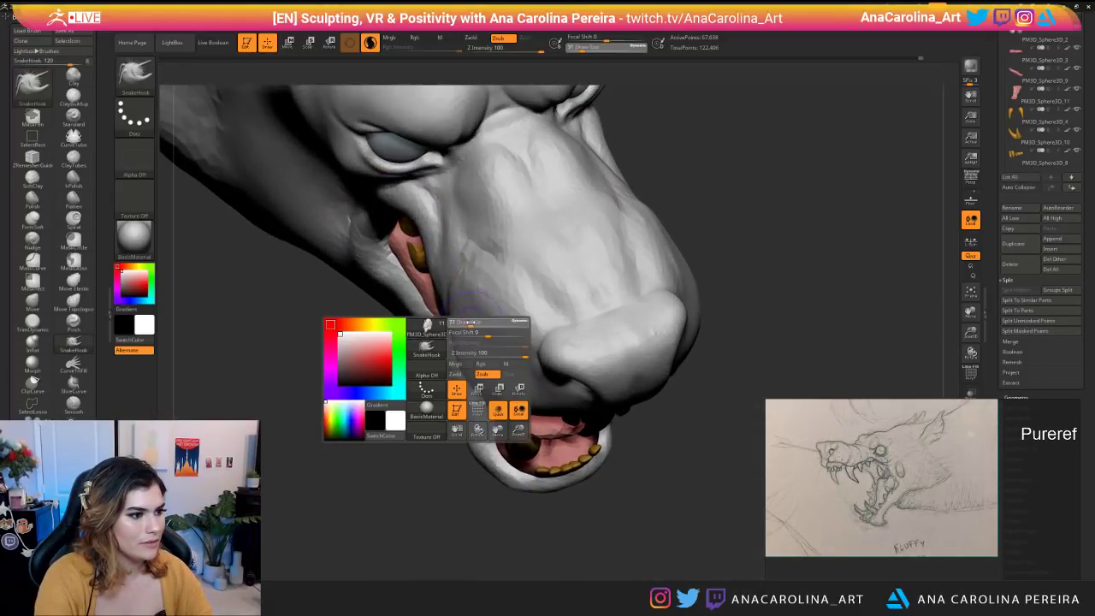
{"action": "left_click_drag", "start_coordinate": [368, 385], "coordinate": [462, 503], "text": "alt"}
{"action": "key", "text": "space"}
{"action": "mouse_move", "coordinate": [492, 275]}
{"action": "left_mouse_down"}
{"action": "mouse_move", "coordinate": [465, 273]}
{"action": "mouse_move", "coordinate": [489, 285]}
{"action": "left_mouse_up"}
{"action": "mouse_move", "coordinate": [402, 428]}
{"action": "left_mouse_down"}
{"action": "mouse_move", "coordinate": [409, 342]}
{"action": "mouse_move", "coordinate": [436, 467]}
{"action": "left_mouse_up"}
{"action": "key", "text": "space"}
{"action": "mouse_move", "coordinate": [566, 275]}
{"action": "left_mouse_down"}
{"action": "mouse_move", "coordinate": [592, 281]}
{"action": "mouse_move", "coordinate": [556, 290]}
{"action": "left_mouse_up"}
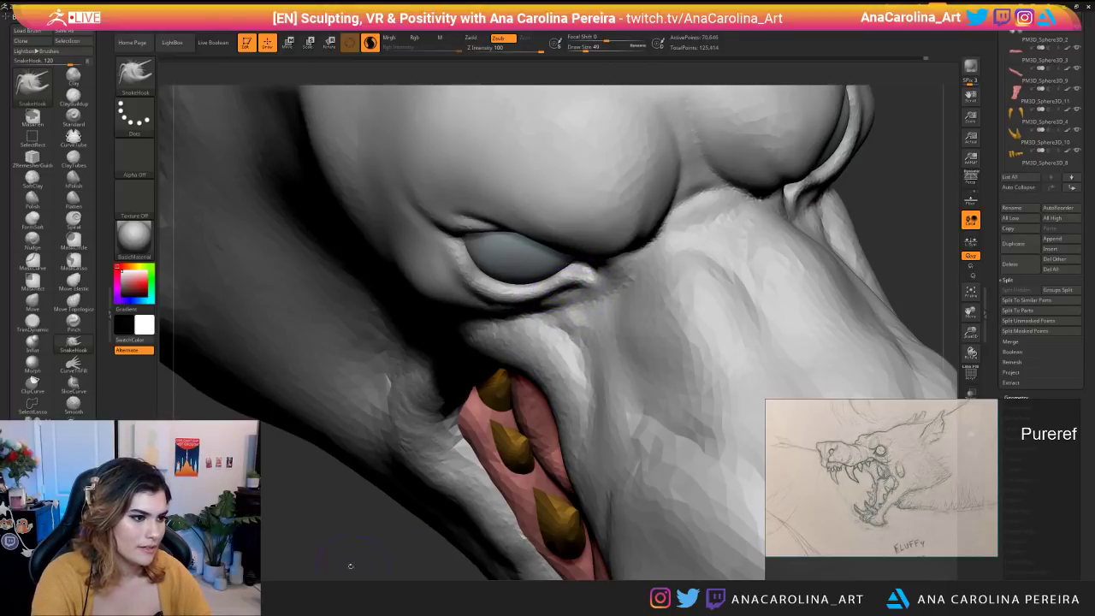
{"action": "left_click_drag", "start_coordinate": [351, 568], "coordinate": [376, 479]}
{"action": "mouse_move", "coordinate": [934, 274]}
{"action": "left_mouse_down", "text": "alt"}
{"action": "mouse_move", "coordinate": [853, 166]}
{"action": "mouse_move", "coordinate": [859, 147]}
{"action": "mouse_move", "coordinate": [772, 181]}
{"action": "mouse_move", "coordinate": [547, 186]}
{"action": "mouse_move", "coordinate": [506, 154]}
{"action": "mouse_move", "coordinate": [728, 144]}
{"action": "mouse_move", "coordinate": [724, 128]}
{"action": "mouse_move", "coordinate": [737, 224]}
{"action": "mouse_move", "coordinate": [668, 205]}
{"action": "left_mouse_up", "text": "alt"}
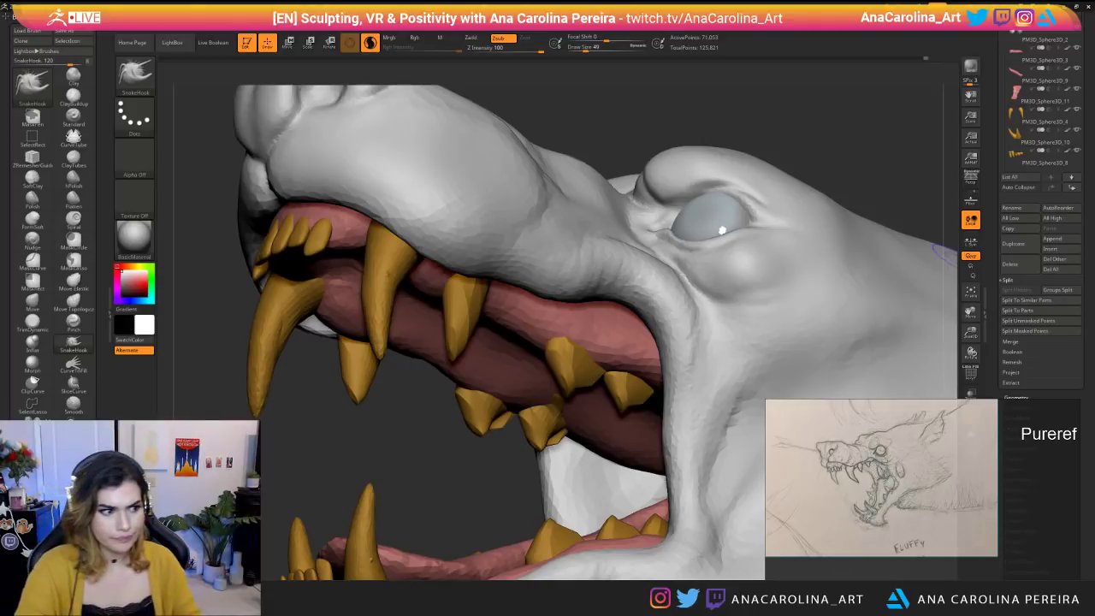
Carve a crease down the cheek behind the mouth corner with DamStandard at draw size 51.
{"action": "right_click_drag", "start_coordinate": [469, 418], "coordinate": [556, 342]}
{"action": "right_click_drag", "start_coordinate": [334, 419], "coordinate": [428, 501]}
{"action": "key", "text": "b"}
{"action": "key", "text": "d"}
{"action": "key", "text": "s"}
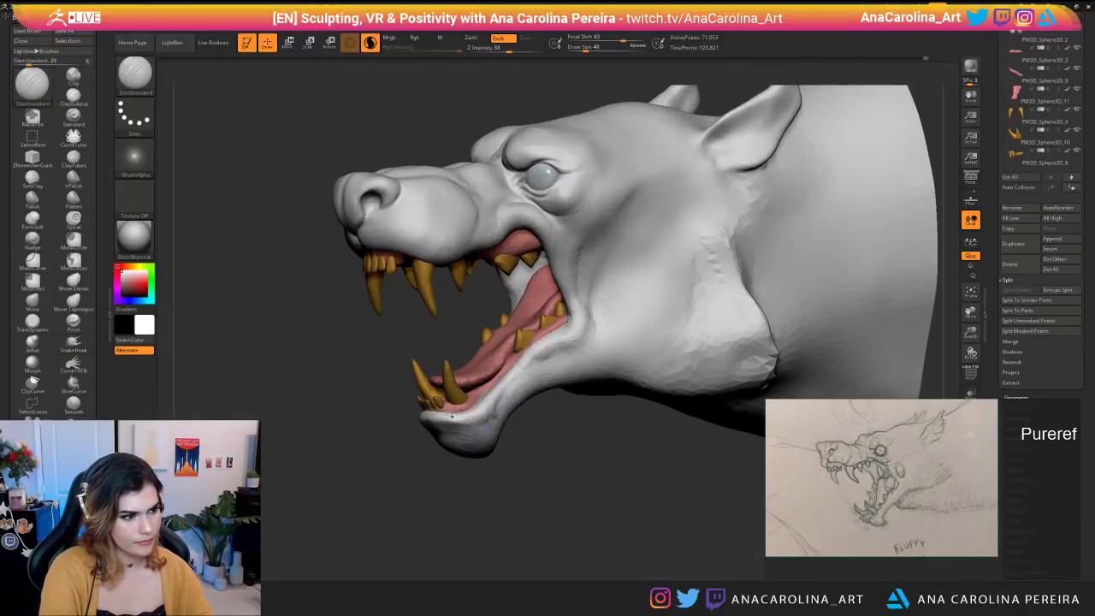
{"action": "key", "text": "space"}
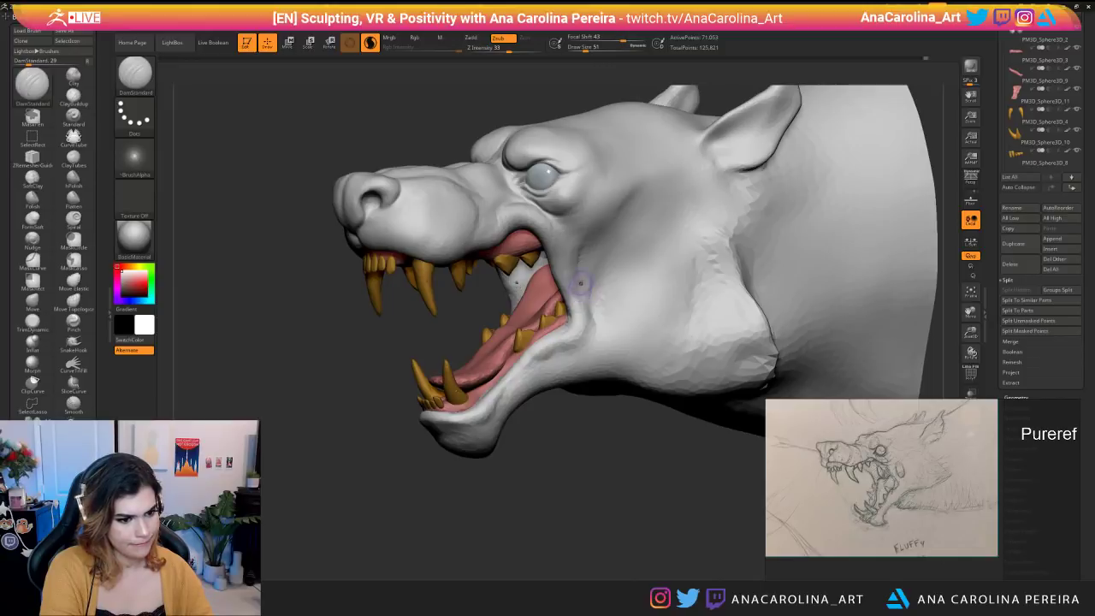
{"action": "left_click_drag", "start_coordinate": [601, 250], "coordinate": [599, 280]}
{"action": "right_click_drag", "start_coordinate": [597, 343], "coordinate": [585, 299]}
{"action": "mouse_move", "coordinate": [444, 402]}
{"action": "left_mouse_down"}
{"action": "mouse_move", "coordinate": [650, 398]}
{"action": "mouse_move", "coordinate": [531, 411]}
{"action": "mouse_move", "coordinate": [461, 397]}
{"action": "left_mouse_up"}
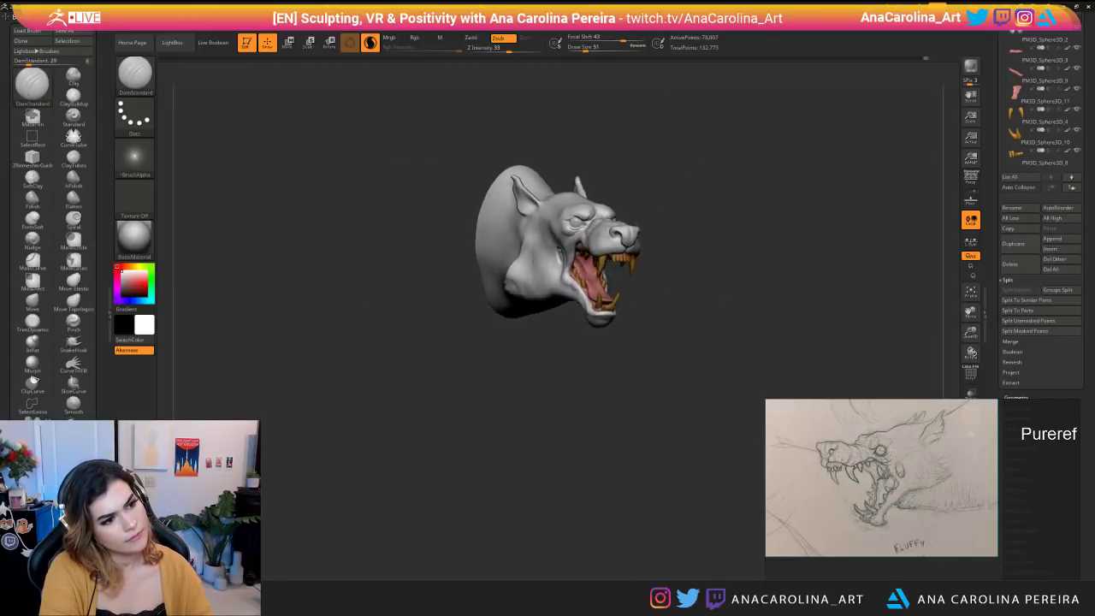
Deepen and smooth the skin fold at the mouth corner with DamStandard at draw size 68.
{"action": "left_click_drag", "start_coordinate": [575, 368], "coordinate": [583, 442], "text": "alt"}
{"action": "key", "text": "space"}
{"action": "mouse_move", "coordinate": [580, 313]}
{"action": "left_mouse_down"}
{"action": "mouse_move", "coordinate": [592, 291]}
{"action": "mouse_move", "coordinate": [574, 338]}
{"action": "left_mouse_up"}
{"action": "key", "text": "space"}
{"action": "right_click_drag", "start_coordinate": [574, 333], "coordinate": [587, 330]}
{"action": "left_click_drag", "start_coordinate": [577, 331], "coordinate": [534, 357]}
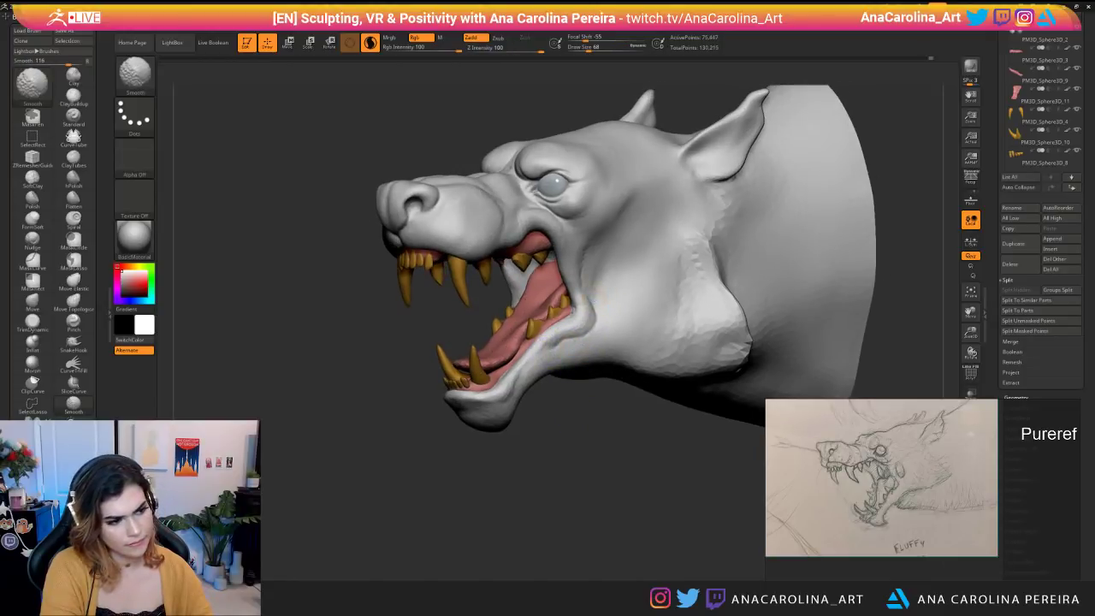
{"action": "mouse_move", "coordinate": [519, 390]}
{"action": "right_mouse_down", "text": "ctrl"}
{"action": "mouse_move", "coordinate": [514, 330]}
{"action": "mouse_move", "coordinate": [633, 332]}
{"action": "mouse_move", "coordinate": [529, 329]}
{"action": "mouse_move", "coordinate": [547, 389]}
{"action": "right_mouse_up", "text": "ctrl"}
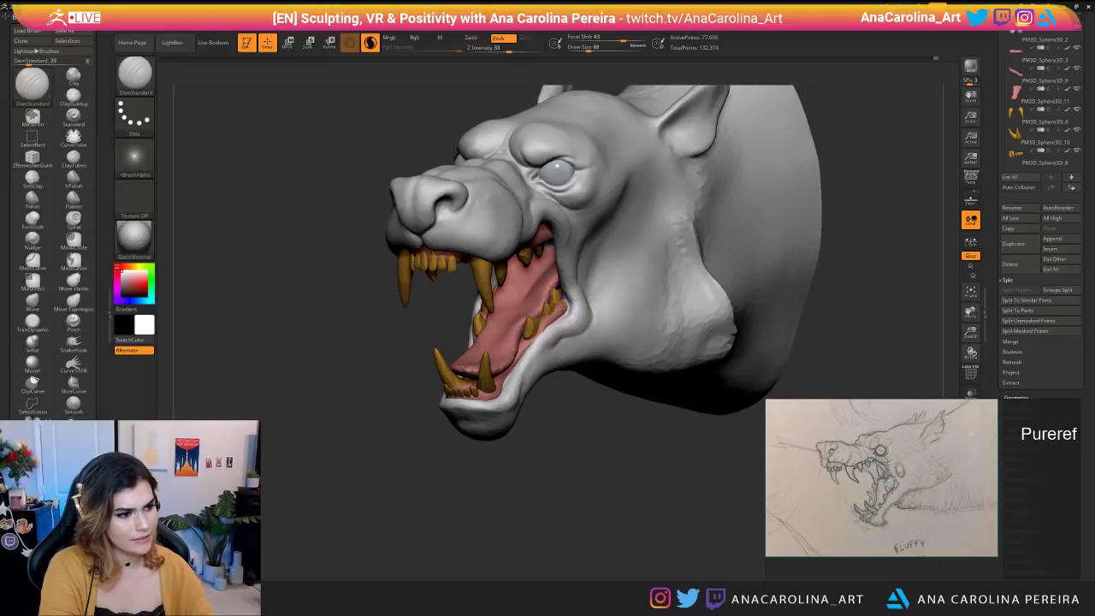
Smooth the folds between the eye and the mouth corner.
{"action": "right_click_drag", "start_coordinate": [479, 359], "coordinate": [603, 359]}
{"action": "mouse_move", "coordinate": [485, 291]}
{"action": "left_mouse_down", "text": "shift"}
{"action": "mouse_move", "coordinate": [500, 287]}
{"action": "mouse_move", "coordinate": [487, 301]}
{"action": "left_mouse_up", "text": "shift"}
{"action": "left_click_drag", "start_coordinate": [504, 257], "coordinate": [518, 229], "text": "shift"}
{"action": "mouse_move", "coordinate": [496, 389]}
{"action": "right_mouse_down", "text": "ctrl"}
{"action": "mouse_move", "coordinate": [494, 346]}
{"action": "mouse_move", "coordinate": [530, 342]}
{"action": "right_mouse_up", "text": "ctrl"}
{"action": "mouse_move", "coordinate": [531, 343]}
{"action": "right_mouse_down", "text": "ctrl"}
{"action": "mouse_move", "coordinate": [526, 316]}
{"action": "mouse_move", "coordinate": [500, 295]}
{"action": "right_mouse_up", "text": "ctrl"}
{"action": "mouse_move", "coordinate": [547, 428]}
{"action": "right_mouse_down"}
{"action": "mouse_move", "coordinate": [484, 431]}
{"action": "mouse_move", "coordinate": [528, 522]}
{"action": "mouse_move", "coordinate": [612, 432]}
{"action": "mouse_move", "coordinate": [573, 453]}
{"action": "right_mouse_up"}
Pull the tips of the ears back toward the neck with the SnakeHook brush at draw size 145.
{"action": "key", "text": "b"}
{"action": "key", "text": "s"}
{"action": "key", "text": "h"}
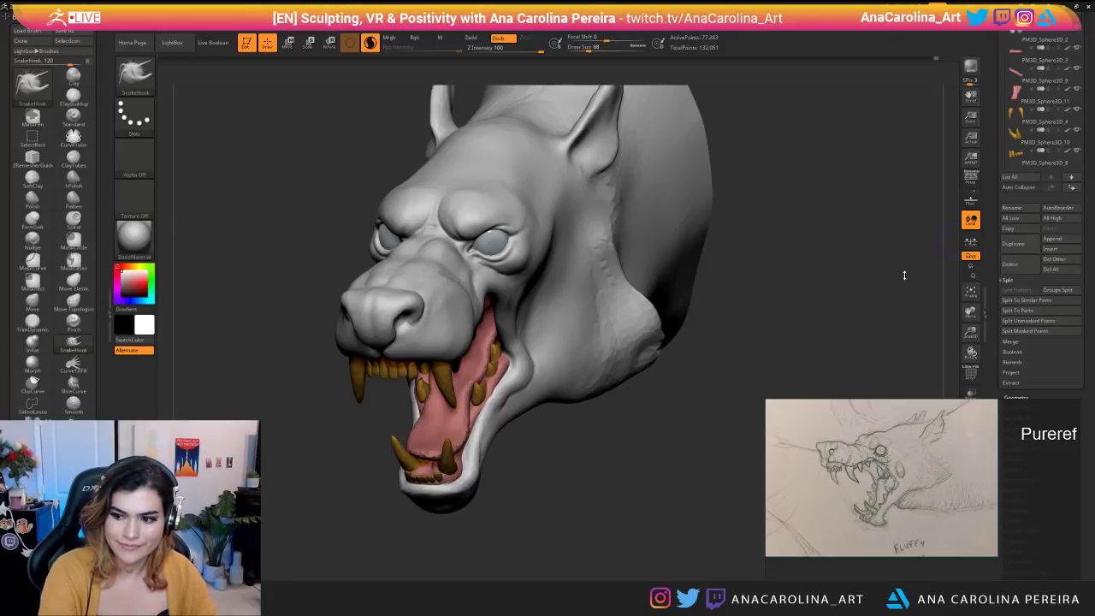
{"action": "left_click_drag", "start_coordinate": [836, 357], "coordinate": [856, 384], "text": "ctrl"}
{"action": "right_click_drag", "start_coordinate": [548, 505], "coordinate": [438, 443]}
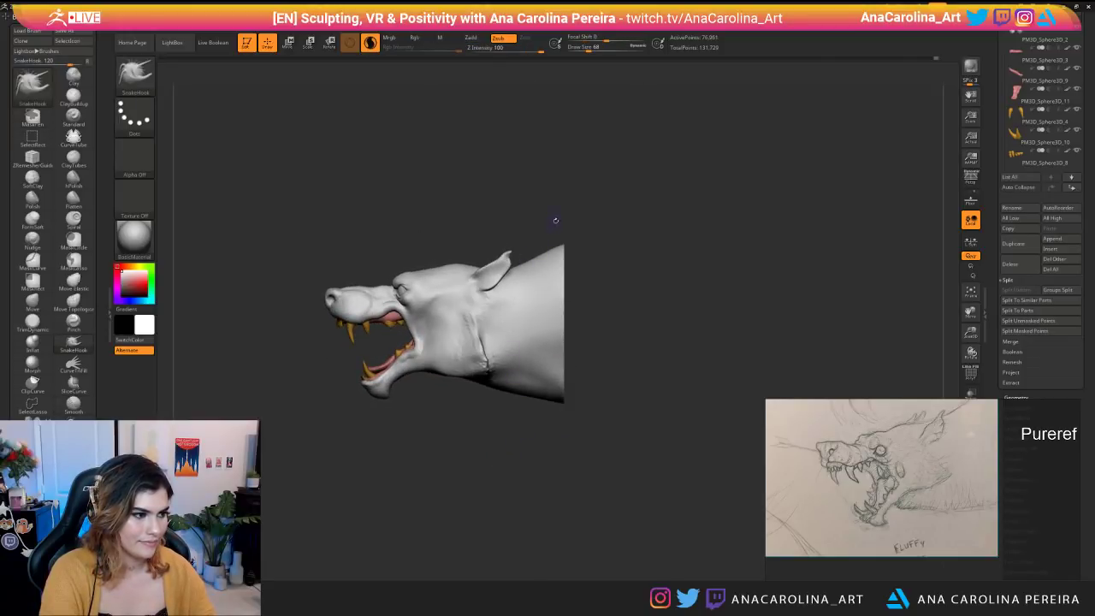
{"action": "key", "text": "space"}
{"action": "mouse_move", "coordinate": [564, 223]}
{"action": "right_mouse_down"}
{"action": "mouse_move", "coordinate": [555, 218]}
{"action": "mouse_move", "coordinate": [574, 220]}
{"action": "mouse_move", "coordinate": [587, 255]}
{"action": "right_mouse_up"}
{"action": "key", "text": "space"}
{"action": "mouse_move", "coordinate": [563, 236]}
{"action": "left_mouse_down"}
{"action": "mouse_move", "coordinate": [548, 260]}
{"action": "mouse_move", "coordinate": [558, 254]}
{"action": "mouse_move", "coordinate": [539, 255]}
{"action": "mouse_move", "coordinate": [559, 270]}
{"action": "mouse_move", "coordinate": [573, 251]}
{"action": "left_mouse_up"}
{"action": "key", "text": "space"}
{"action": "key", "text": "space"}
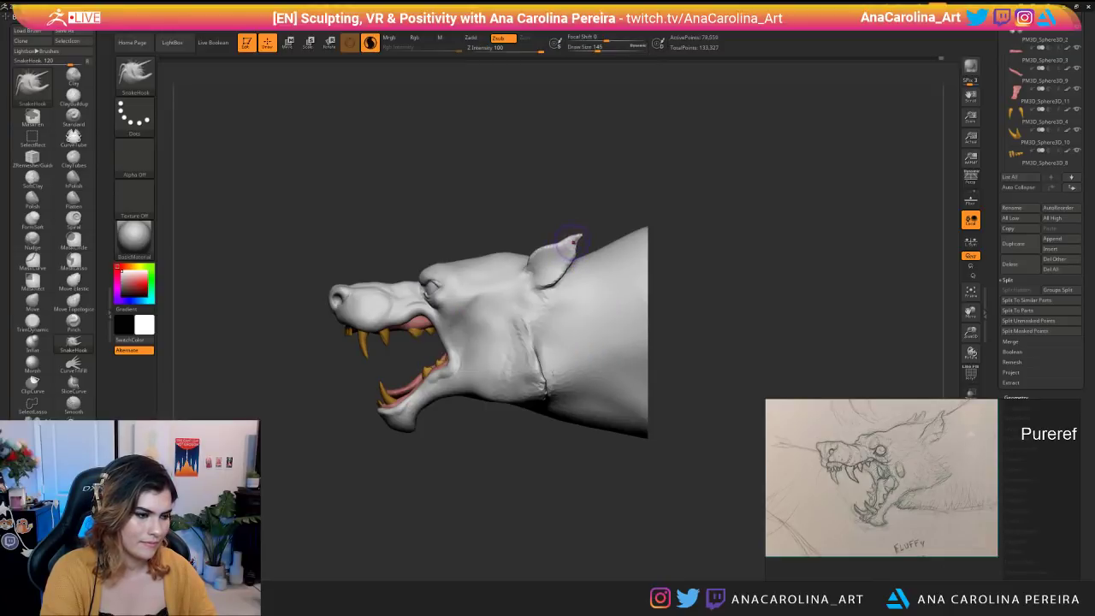
{"action": "left_click_drag", "start_coordinate": [571, 249], "coordinate": [570, 253]}
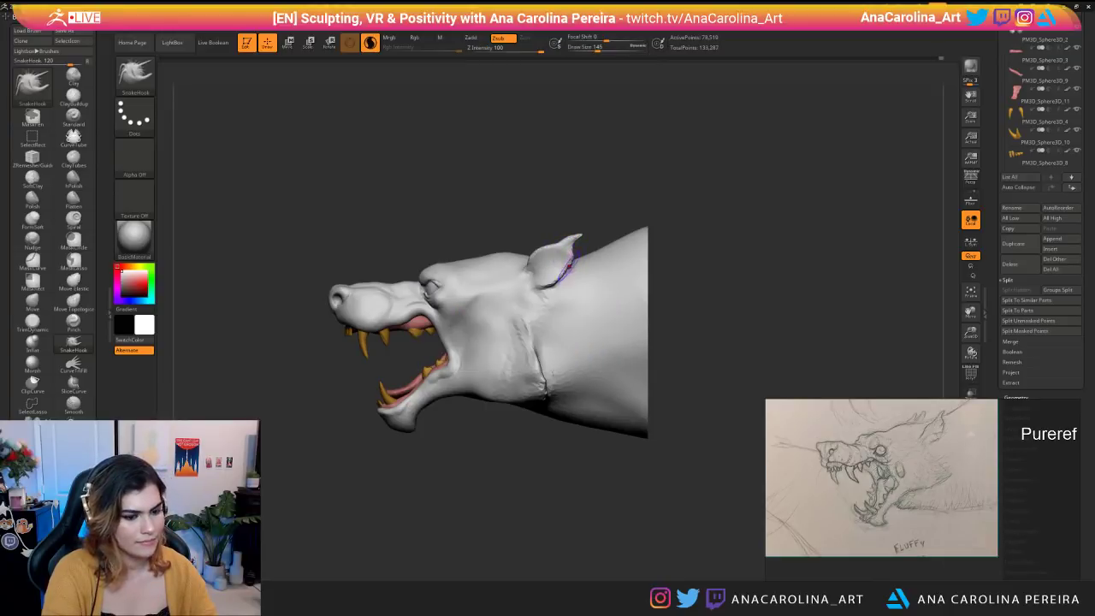
Smooth the ear's rear edge and tip and draw the tip out farther with SnakeHook.
{"action": "key", "text": "shift"}
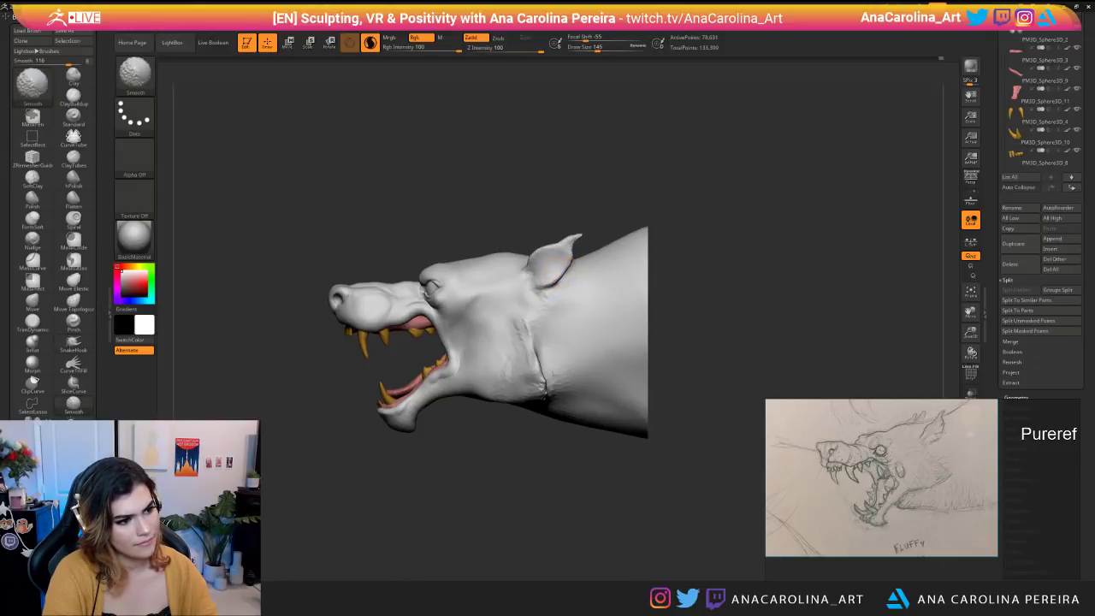
{"action": "left_click_drag", "start_coordinate": [574, 239], "coordinate": [577, 238], "text": "shift"}
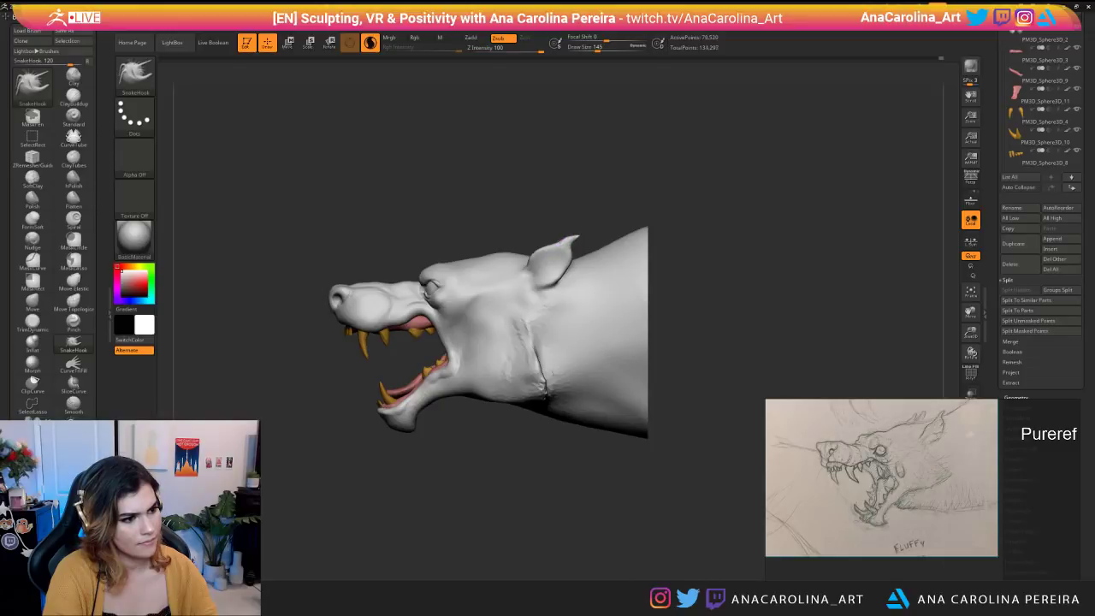
{"action": "mouse_move", "coordinate": [575, 238]}
{"action": "left_mouse_down"}
{"action": "mouse_move", "coordinate": [605, 210]}
{"action": "mouse_move", "coordinate": [597, 247]}
{"action": "left_mouse_up"}
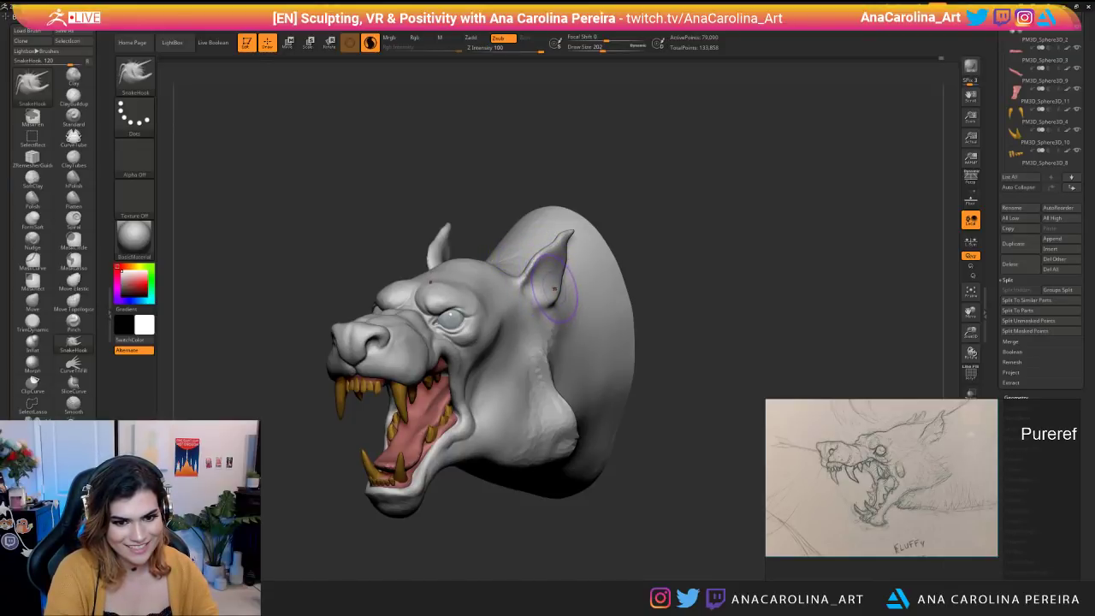
Reshape the upper rim and inner surface of the ear with SnakeHook at draw size 163.
{"action": "key", "text": "space"}
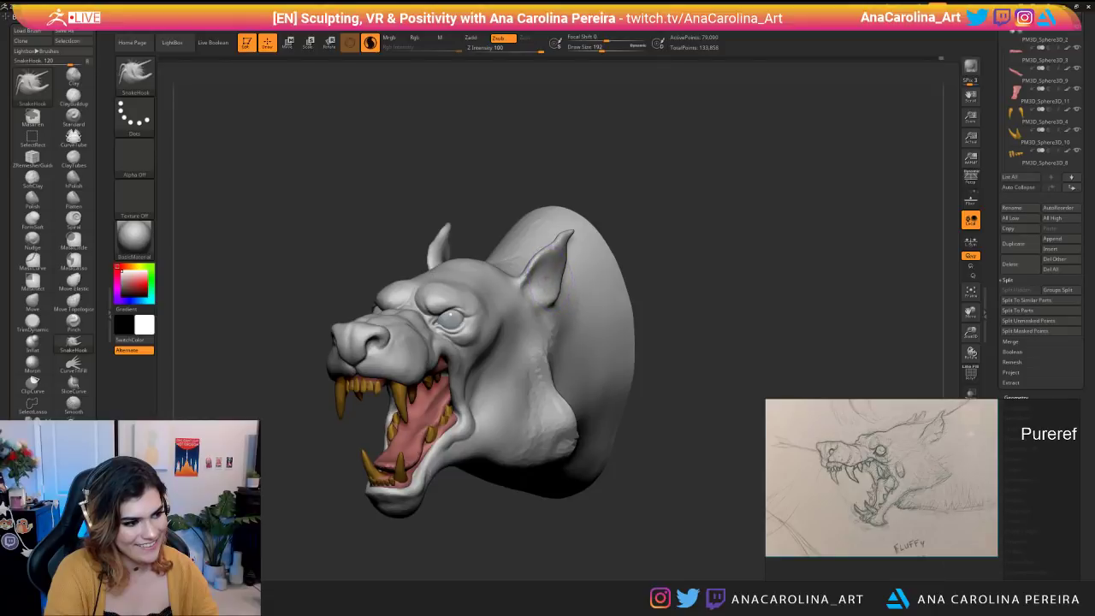
{"action": "right_click_drag", "start_coordinate": [584, 260], "coordinate": [582, 252]}
{"action": "key", "text": "space"}
{"action": "left_click_drag", "start_coordinate": [633, 195], "coordinate": [628, 195]}
{"action": "mouse_move", "coordinate": [629, 192]}
{"action": "right_mouse_down"}
{"action": "mouse_move", "coordinate": [653, 184]}
{"action": "mouse_move", "coordinate": [641, 224]}
{"action": "right_mouse_up"}
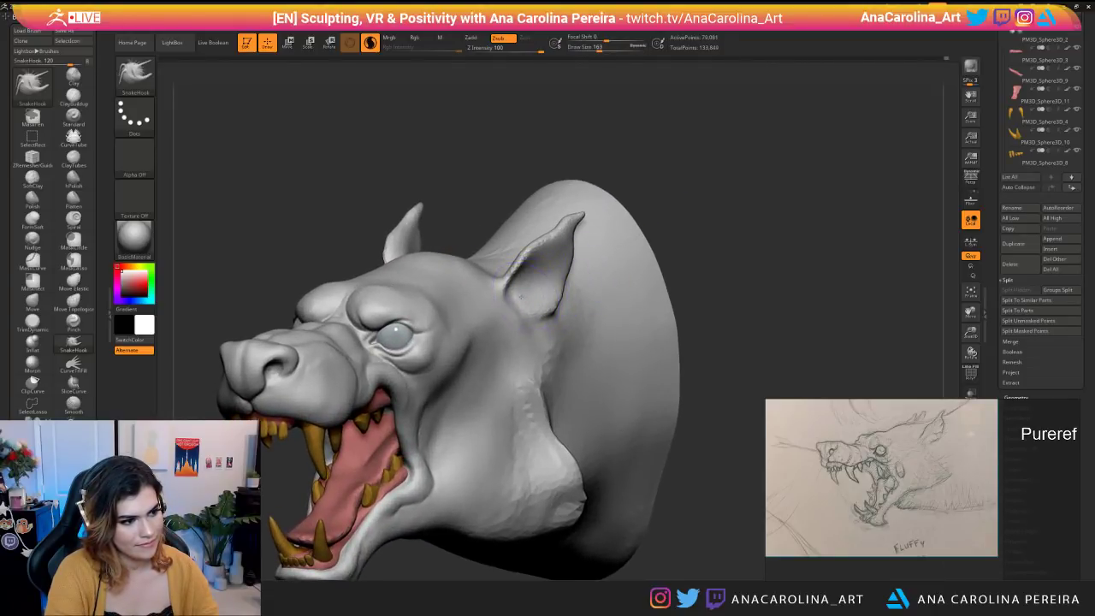
{"action": "left_click_drag", "start_coordinate": [537, 280], "coordinate": [541, 254]}
{"action": "right_click_drag", "start_coordinate": [628, 225], "coordinate": [664, 224]}
{"action": "left_click_drag", "start_coordinate": [549, 265], "coordinate": [532, 278]}
{"action": "right_click_drag", "start_coordinate": [628, 248], "coordinate": [577, 243]}
Shape the front base of the ear with SnakeHook and set the draw size to 140.
{"action": "right_click_drag", "start_coordinate": [590, 222], "coordinate": [601, 87], "text": "ctrl"}
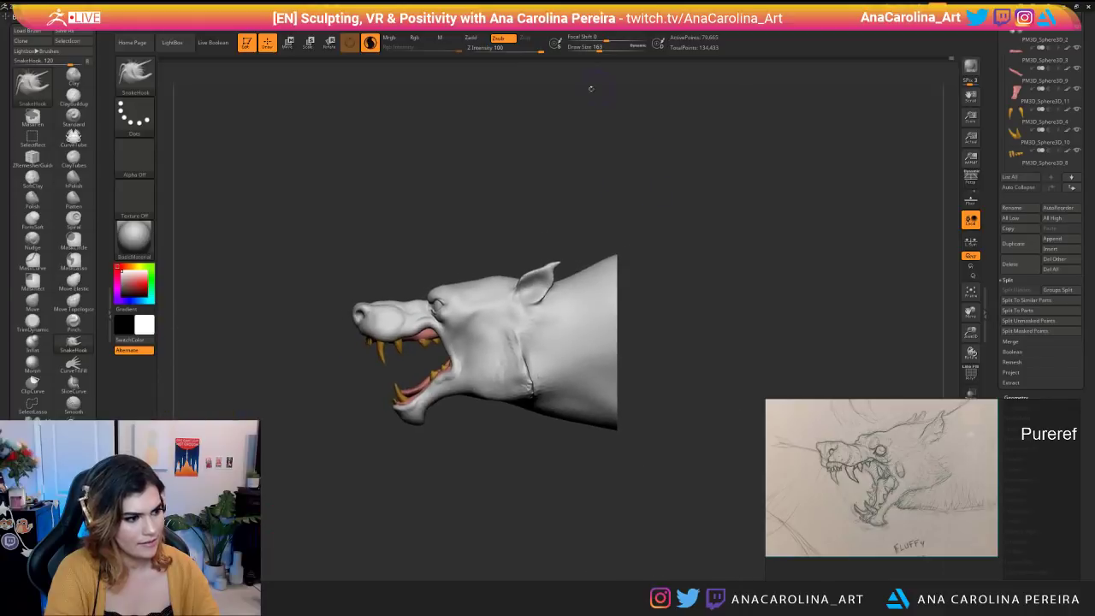
{"action": "right_click_drag", "start_coordinate": [580, 194], "coordinate": [576, 225], "text": "ctrl"}
{"action": "key", "text": "space"}
{"action": "key", "text": "space"}
{"action": "left_click_drag", "start_coordinate": [476, 256], "coordinate": [483, 256]}
{"action": "mouse_move", "coordinate": [473, 256]}
{"action": "right_mouse_down"}
{"action": "mouse_move", "coordinate": [629, 258]}
{"action": "mouse_move", "coordinate": [530, 260]}
{"action": "mouse_move", "coordinate": [457, 227]}
{"action": "mouse_move", "coordinate": [578, 179]}
{"action": "mouse_move", "coordinate": [574, 137]}
{"action": "mouse_move", "coordinate": [663, 137]}
{"action": "mouse_move", "coordinate": [513, 141]}
{"action": "mouse_move", "coordinate": [483, 171]}
{"action": "mouse_move", "coordinate": [470, 342]}
{"action": "right_mouse_up"}
{"action": "key", "text": "space"}
{"action": "left_click_drag", "start_coordinate": [534, 291], "coordinate": [528, 287]}
{"action": "right_click_drag", "start_coordinate": [591, 188], "coordinate": [604, 174]}
{"action": "key", "text": "space"}
{"action": "left_click_drag", "start_coordinate": [577, 233], "coordinate": [570, 233]}
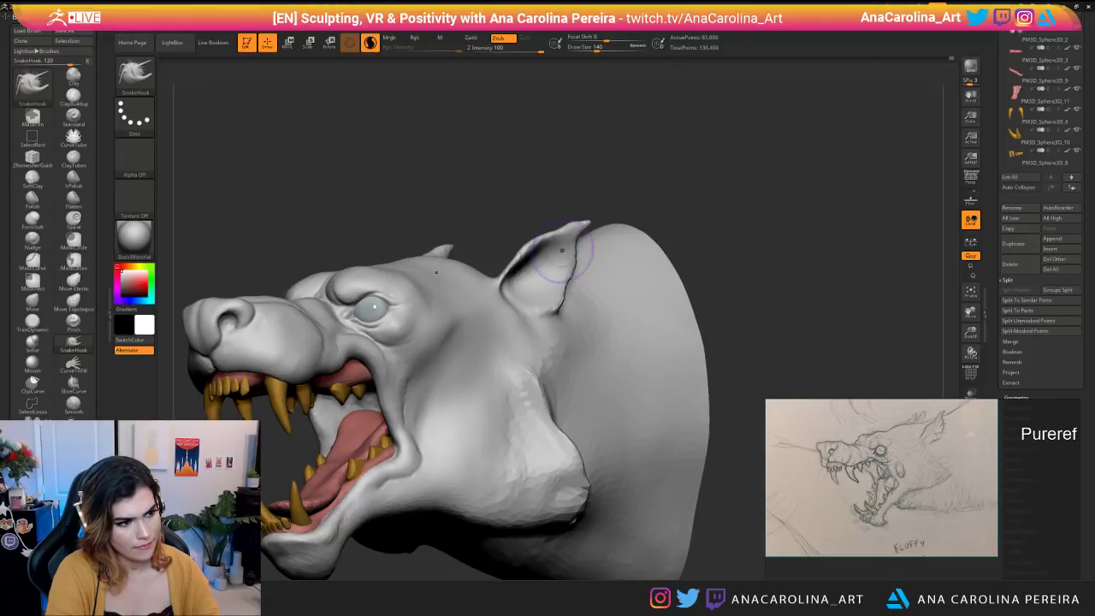
Reshape the ear's lower rear edge where it joins the neck with SnakeHook at draw size 172.
{"action": "right_click_drag", "start_coordinate": [561, 250], "coordinate": [525, 282]}
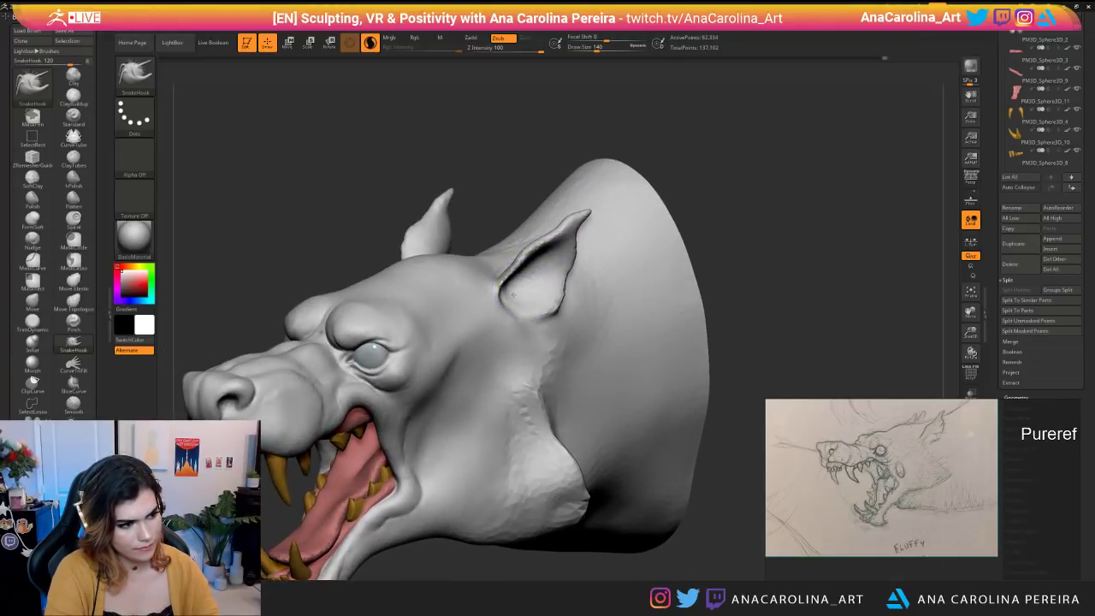
{"action": "right_click_drag", "start_coordinate": [599, 232], "coordinate": [636, 196]}
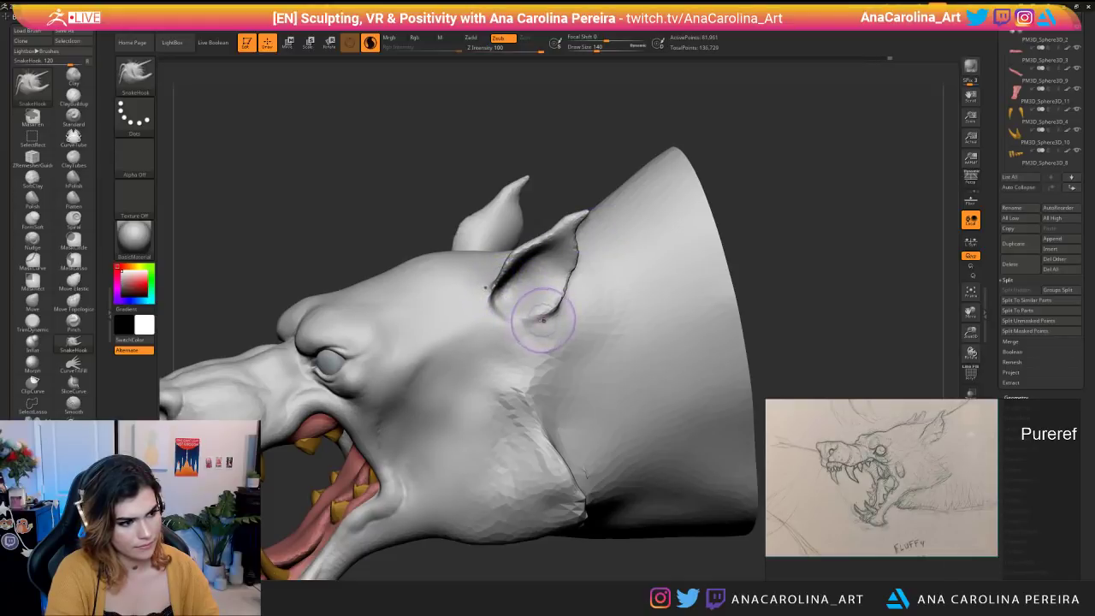
{"action": "right_click_drag", "start_coordinate": [619, 262], "coordinate": [602, 234]}
{"action": "key", "text": "s"}
{"action": "left_click_drag", "start_coordinate": [560, 307], "coordinate": [570, 309]}
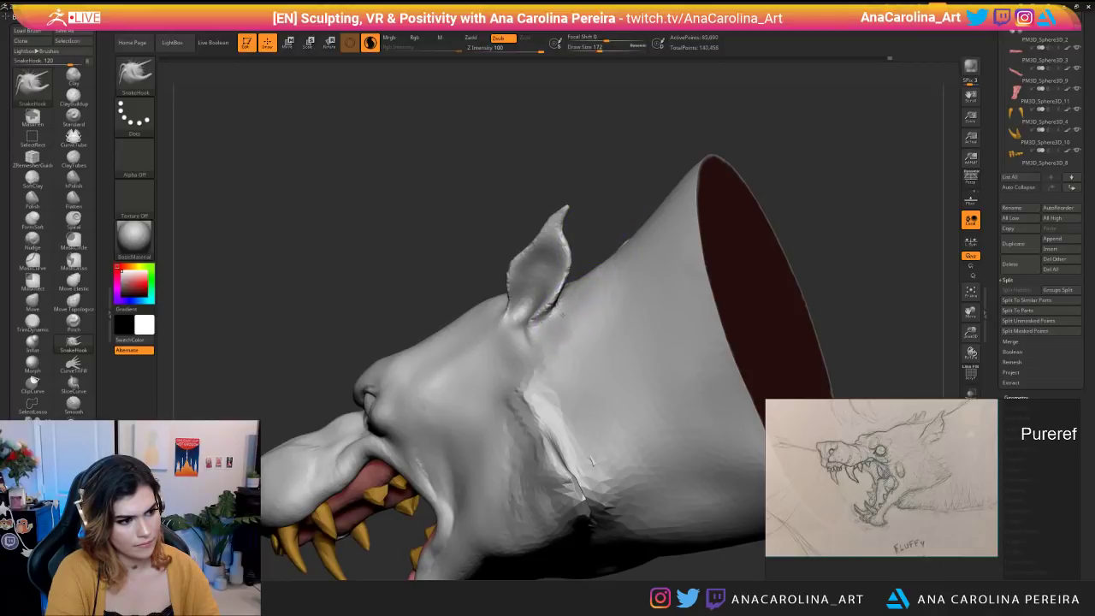
Refine the ear's rear edge and lower lobe with SnakeHook at draw size 128.
{"action": "mouse_move", "coordinate": [604, 206]}
{"action": "right_mouse_down"}
{"action": "mouse_move", "coordinate": [676, 221]}
{"action": "mouse_move", "coordinate": [657, 190]}
{"action": "right_mouse_up"}
{"action": "key", "text": "space"}
{"action": "left_click_drag", "start_coordinate": [715, 185], "coordinate": [709, 185]}
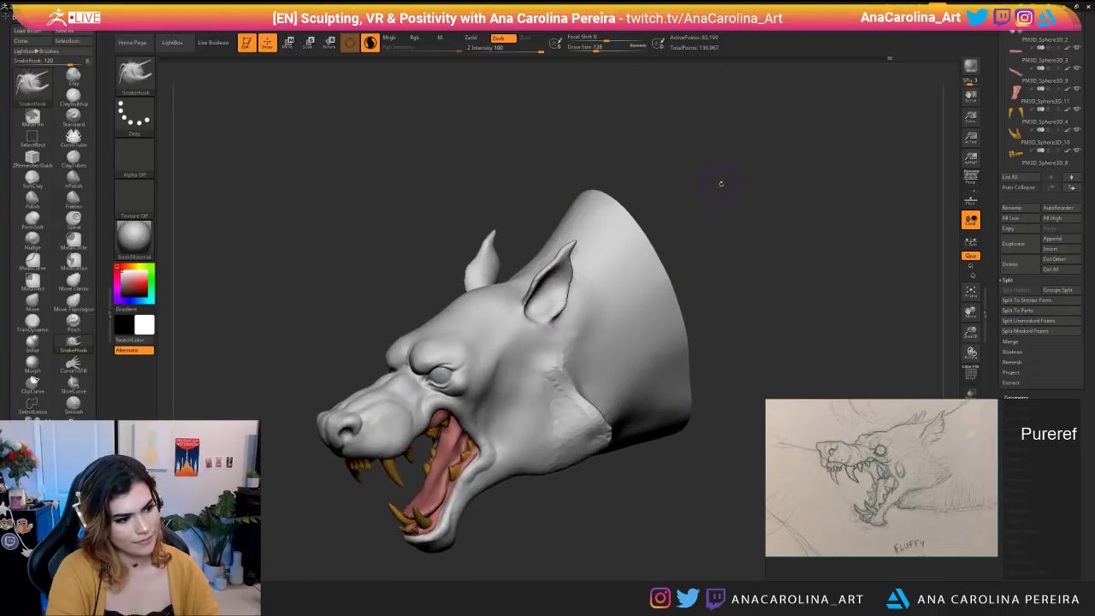
{"action": "right_click_drag", "start_coordinate": [719, 184], "coordinate": [590, 295], "text": "ctrl"}
{"action": "left_click_drag", "start_coordinate": [577, 306], "coordinate": [556, 250]}
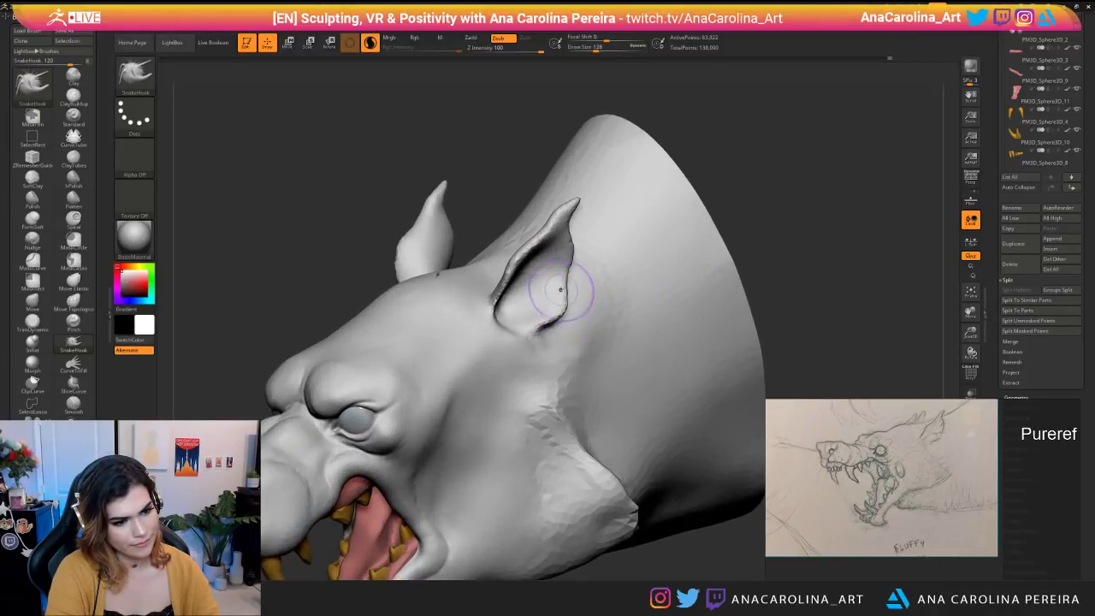
{"action": "left_click_drag", "start_coordinate": [553, 322], "coordinate": [531, 335]}
{"action": "mouse_move", "coordinate": [530, 333]}
{"action": "right_mouse_down"}
{"action": "mouse_move", "coordinate": [723, 114]}
{"action": "mouse_move", "coordinate": [633, 120]}
{"action": "mouse_move", "coordinate": [660, 178]}
{"action": "right_mouse_up"}
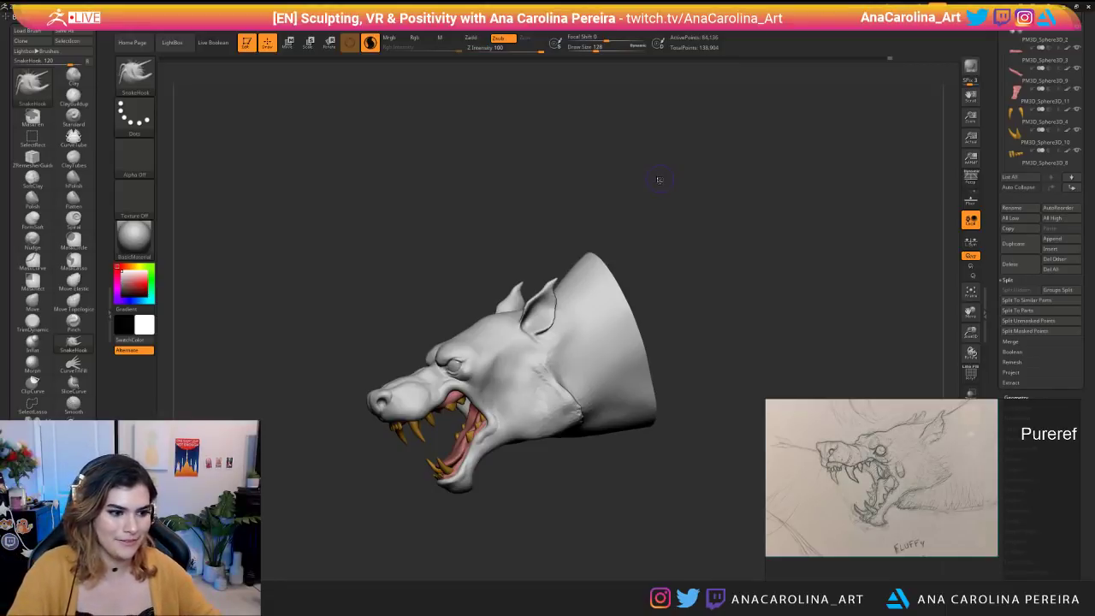
Pull the ear's front rim into a fold over the inner ear and lift the tip with SnakeHook.
{"action": "left_click_drag", "start_coordinate": [548, 308], "coordinate": [547, 272]}
{"action": "left_click_drag", "start_coordinate": [546, 234], "coordinate": [567, 237]}
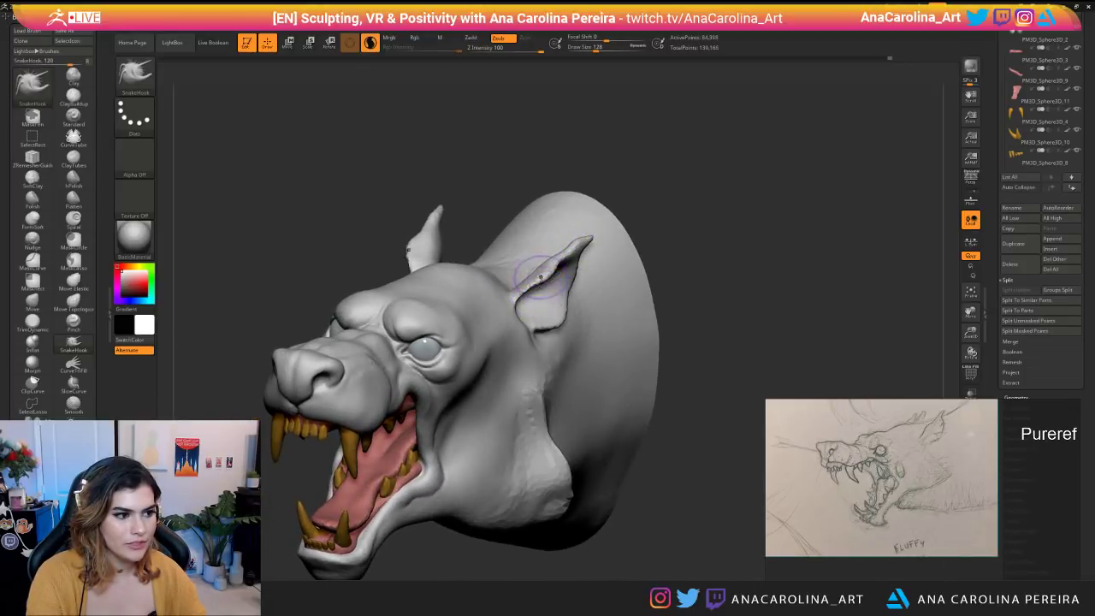
{"action": "left_click_drag", "start_coordinate": [554, 267], "coordinate": [562, 255]}
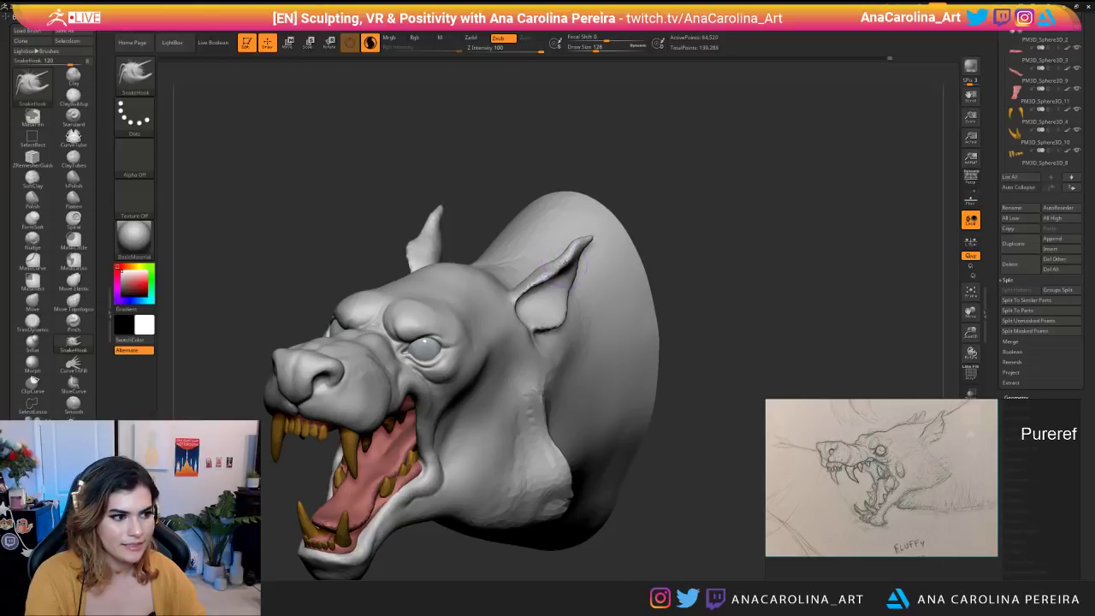
{"action": "mouse_move", "coordinate": [556, 181]}
{"action": "left_mouse_down"}
{"action": "mouse_move", "coordinate": [248, 197]}
{"action": "mouse_move", "coordinate": [228, 230]}
{"action": "mouse_move", "coordinate": [249, 218]}
{"action": "left_mouse_up"}
{"action": "key", "text": "]"}
Adjust the curve of the ear's front rim with SnakeHook, using draw sizes 120 and 145.
{"action": "mouse_move", "coordinate": [613, 213]}
{"action": "left_mouse_down"}
{"action": "mouse_move", "coordinate": [602, 276]}
{"action": "mouse_move", "coordinate": [587, 288]}
{"action": "mouse_move", "coordinate": [603, 274]}
{"action": "mouse_move", "coordinate": [588, 254]}
{"action": "mouse_move", "coordinate": [676, 248]}
{"action": "mouse_move", "coordinate": [629, 248]}
{"action": "mouse_move", "coordinate": [640, 254]}
{"action": "left_mouse_up"}
{"action": "key", "text": "space"}
{"action": "left_click", "coordinate": [690, 195]}
{"action": "left_click_drag", "start_coordinate": [689, 195], "coordinate": [644, 241]}
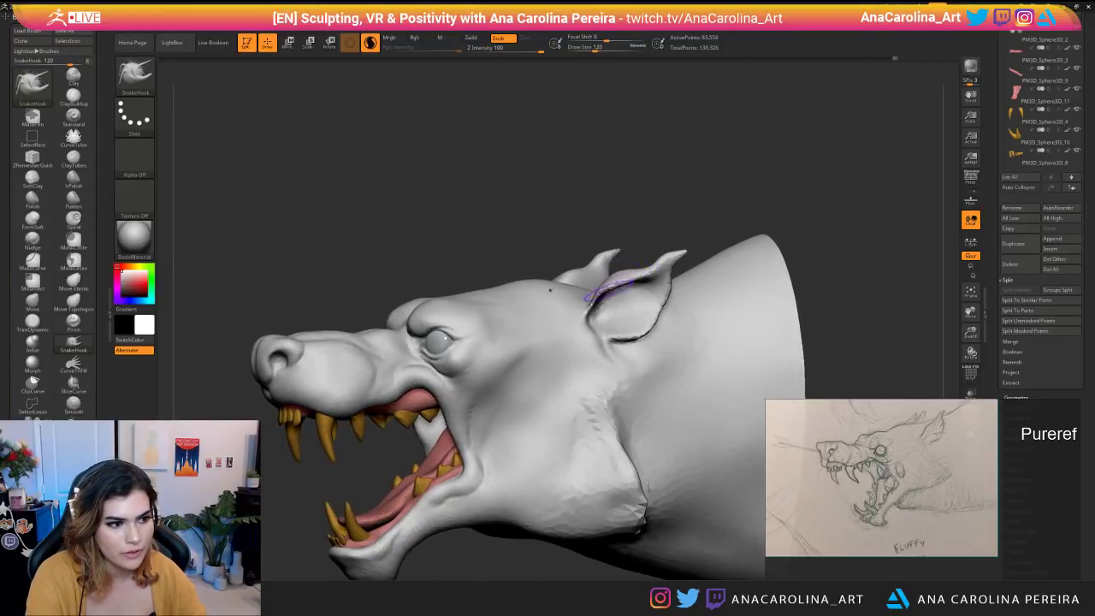
{"action": "key", "text": "space"}
{"action": "left_click", "coordinate": [610, 296]}
{"action": "left_click_drag", "start_coordinate": [606, 295], "coordinate": [550, 295]}
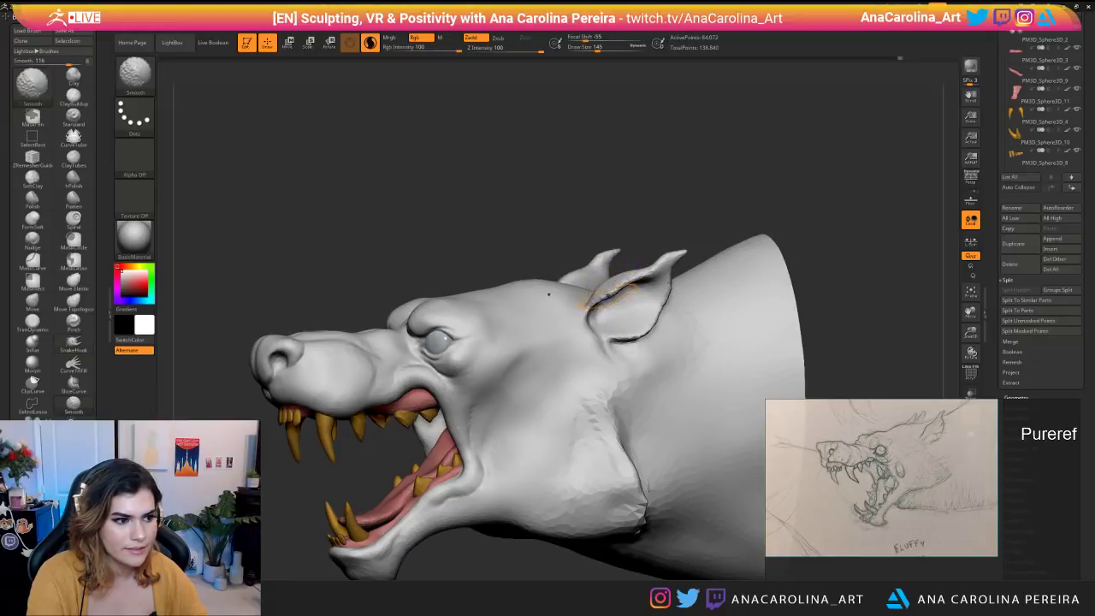
Smooth the ear's front rim from its base toward the tip.
{"action": "left_click_drag", "start_coordinate": [643, 276], "coordinate": [670, 272], "text": "shift"}
{"action": "mouse_move", "coordinate": [628, 216]}
{"action": "left_mouse_down"}
{"action": "mouse_move", "coordinate": [689, 230]}
{"action": "mouse_move", "coordinate": [684, 198]}
{"action": "mouse_move", "coordinate": [742, 204]}
{"action": "mouse_move", "coordinate": [685, 207]}
{"action": "mouse_move", "coordinate": [699, 257]}
{"action": "mouse_move", "coordinate": [698, 329]}
{"action": "left_mouse_up"}
{"action": "left_click_drag", "start_coordinate": [606, 308], "coordinate": [609, 318], "text": "shift"}
Pull the ears into line as seen from above with SnakeHook and smooth their outer surfaces.
{"action": "key", "text": "space"}
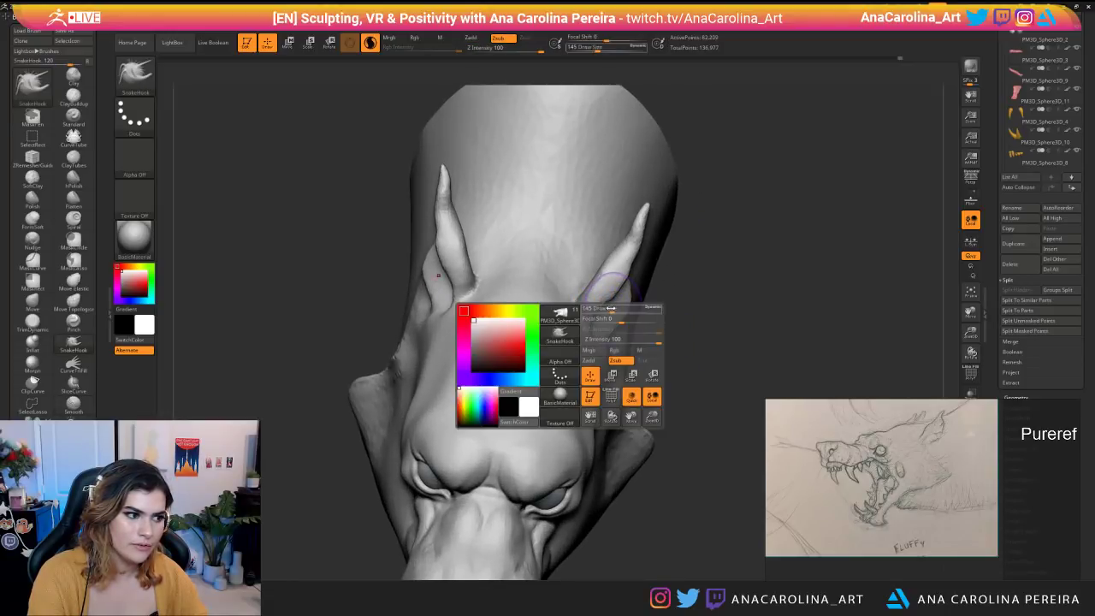
{"action": "left_click_drag", "start_coordinate": [633, 253], "coordinate": [638, 257]}
{"action": "key", "text": "space"}
{"action": "mouse_move", "coordinate": [690, 202]}
{"action": "left_mouse_down", "text": "shift"}
{"action": "mouse_move", "coordinate": [677, 249]}
{"action": "mouse_move", "coordinate": [622, 230]}
{"action": "mouse_move", "coordinate": [714, 224]}
{"action": "left_mouse_up", "text": "shift"}
{"action": "key", "text": "space"}
{"action": "left_click_drag", "start_coordinate": [617, 248], "coordinate": [631, 246]}
{"action": "left_click_drag", "start_coordinate": [708, 246], "coordinate": [624, 270]}
{"action": "key", "text": "space"}
{"action": "left_click_drag", "start_coordinate": [685, 248], "coordinate": [727, 248]}
{"action": "mouse_move", "coordinate": [622, 257]}
{"action": "left_mouse_down", "text": "shift"}
{"action": "mouse_move", "coordinate": [648, 209]}
{"action": "mouse_move", "coordinate": [599, 231]}
{"action": "mouse_move", "coordinate": [593, 173]}
{"action": "mouse_move", "coordinate": [479, 457]}
{"action": "left_mouse_up", "text": "shift"}
Shape the ears' front silhouette, curving the tips and outer edges with SnakeHook at draw size 128.
{"action": "mouse_move", "coordinate": [761, 342]}
{"action": "left_mouse_down"}
{"action": "mouse_move", "coordinate": [727, 311]}
{"action": "mouse_move", "coordinate": [723, 272]}
{"action": "mouse_move", "coordinate": [732, 385]}
{"action": "left_mouse_up"}
{"action": "left_click_drag", "start_coordinate": [632, 293], "coordinate": [650, 270]}
{"action": "left_click_drag", "start_coordinate": [725, 333], "coordinate": [725, 278]}
{"action": "left_click_drag", "start_coordinate": [629, 299], "coordinate": [633, 287]}
{"action": "mouse_move", "coordinate": [721, 336]}
{"action": "left_mouse_down", "text": "alt"}
{"action": "mouse_move", "coordinate": [709, 317]}
{"action": "mouse_move", "coordinate": [714, 346]}
{"action": "left_mouse_up", "text": "alt"}
{"action": "left_click_drag", "start_coordinate": [643, 320], "coordinate": [652, 346]}
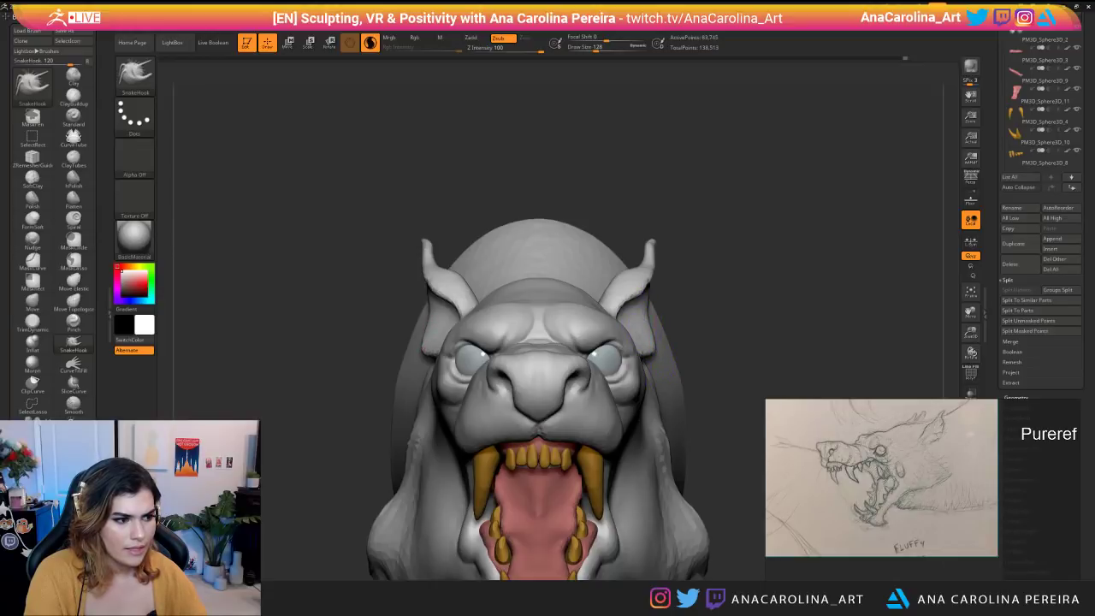
{"action": "left_click_drag", "start_coordinate": [711, 325], "coordinate": [719, 332]}
Adjust the ear's rear contour with SnakeHook, checking it from several sides.
{"action": "right_click_drag", "start_coordinate": [720, 331], "coordinate": [712, 320]}
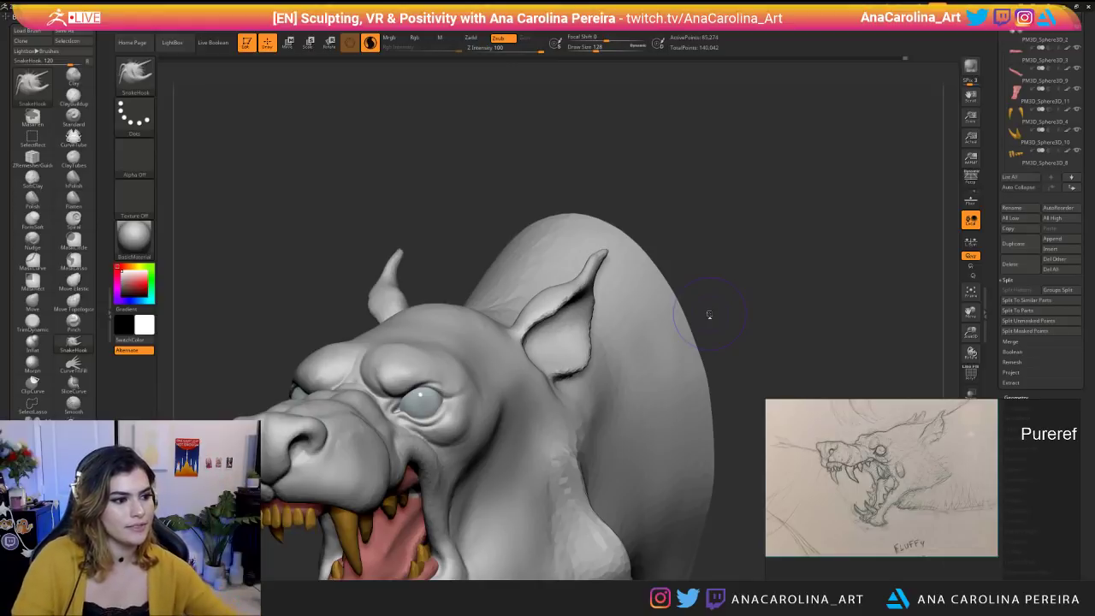
{"action": "right_click_drag", "start_coordinate": [648, 310], "coordinate": [479, 310]}
{"action": "right_click_drag", "start_coordinate": [567, 264], "coordinate": [517, 269]}
{"action": "left_click_drag", "start_coordinate": [643, 323], "coordinate": [620, 333]}
{"action": "right_click_drag", "start_coordinate": [547, 325], "coordinate": [732, 332]}
Refine the upper rim of the ear near its tip with SnakeHook at draw size 101.
{"action": "key", "text": "space"}
{"action": "left_click_drag", "start_coordinate": [731, 337], "coordinate": [722, 335]}
{"action": "key", "text": "space"}
{"action": "mouse_move", "coordinate": [636, 301]}
{"action": "left_mouse_down"}
{"action": "mouse_move", "coordinate": [610, 301]}
{"action": "mouse_move", "coordinate": [627, 278]}
{"action": "left_mouse_up"}
{"action": "key", "text": "space"}
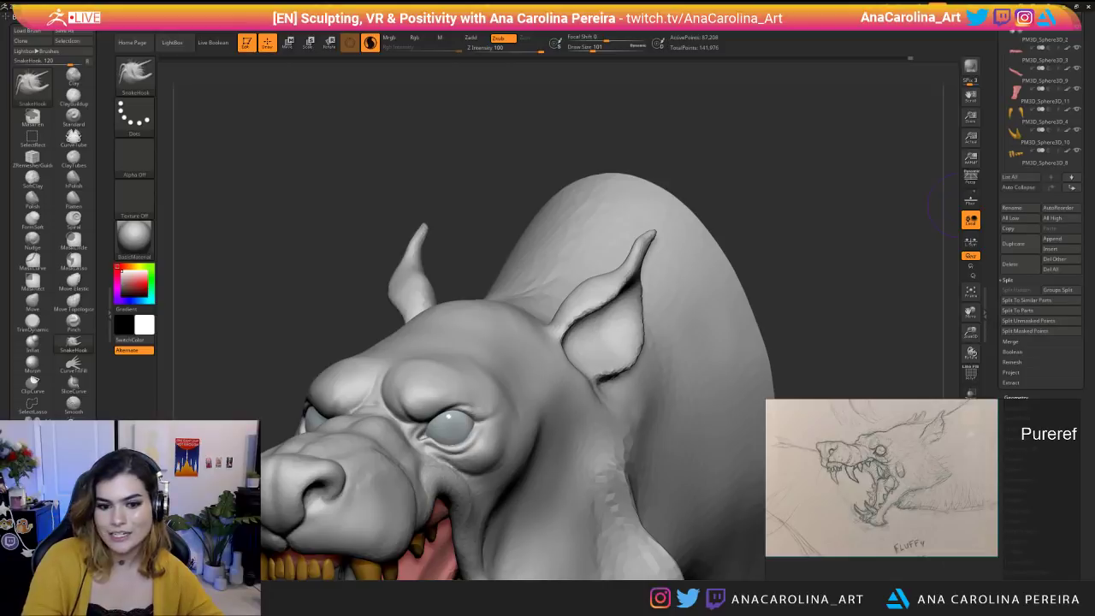
Pull torn-looking notches into the ear's rear edge with SnakeHook at draw size 54.
{"action": "left_click_drag", "start_coordinate": [855, 227], "coordinate": [753, 229]}
{"action": "right_click", "coordinate": [657, 282]}
{"action": "mouse_move", "coordinate": [657, 288]}
{"action": "left_mouse_down"}
{"action": "mouse_move", "coordinate": [647, 310]}
{"action": "mouse_move", "coordinate": [657, 317]}
{"action": "left_mouse_up"}
{"action": "key", "text": "space"}
{"action": "key", "text": "space"}
{"action": "left_click_drag", "start_coordinate": [657, 316], "coordinate": [661, 325]}
{"action": "mouse_move", "coordinate": [737, 190]}
{"action": "left_mouse_down"}
{"action": "mouse_move", "coordinate": [694, 283]}
{"action": "mouse_move", "coordinate": [677, 240]}
{"action": "left_mouse_up"}
{"action": "key", "text": "shift"}
{"action": "mouse_move", "coordinate": [718, 205]}
{"action": "left_mouse_down"}
{"action": "mouse_move", "coordinate": [787, 231]}
{"action": "mouse_move", "coordinate": [864, 240]}
{"action": "mouse_move", "coordinate": [699, 183]}
{"action": "mouse_move", "coordinate": [735, 240]}
{"action": "left_mouse_up"}
{"action": "key", "text": "space"}
{"action": "left_click_drag", "start_coordinate": [659, 329], "coordinate": [656, 330]}
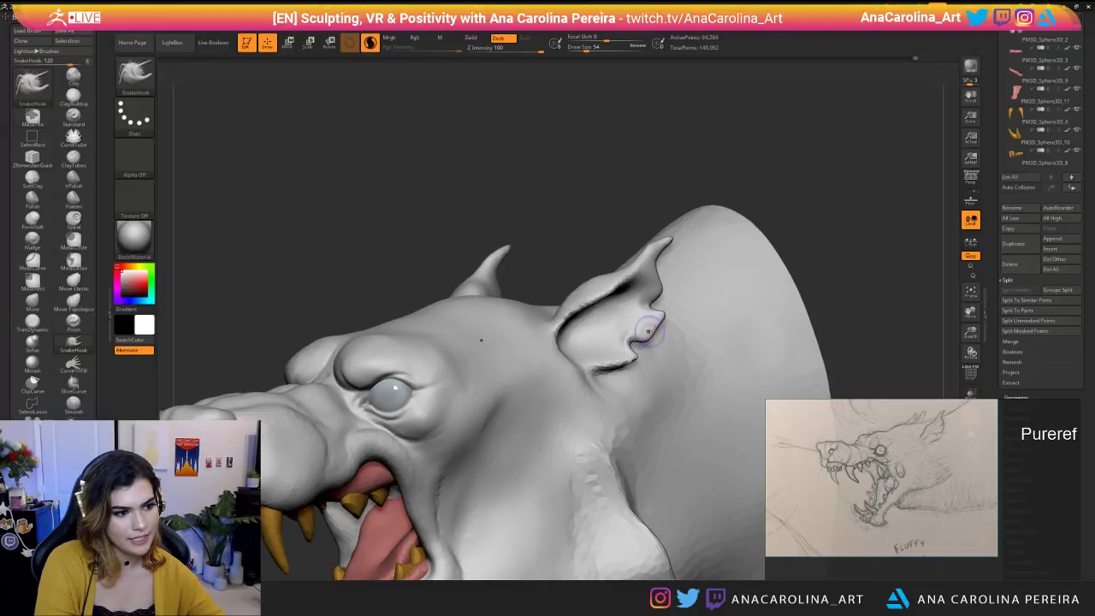
Smooth the lower notch in the ear's rear edge and refine the lobe beneath it with SnakeHook.
{"action": "left_click_drag", "start_coordinate": [635, 339], "coordinate": [633, 357], "text": "shift"}
{"action": "mouse_move", "coordinate": [737, 195]}
{"action": "left_mouse_down", "text": "alt"}
{"action": "mouse_move", "coordinate": [743, 167]}
{"action": "mouse_move", "coordinate": [847, 184]}
{"action": "left_mouse_up", "text": "alt"}
{"action": "left_click_drag", "start_coordinate": [821, 257], "coordinate": [803, 223], "text": "alt"}
{"action": "mouse_move", "coordinate": [796, 235]}
{"action": "left_mouse_down"}
{"action": "mouse_move", "coordinate": [686, 250]}
{"action": "mouse_move", "coordinate": [713, 381]}
{"action": "left_mouse_up"}
{"action": "mouse_move", "coordinate": [778, 237]}
{"action": "left_mouse_down"}
{"action": "mouse_move", "coordinate": [746, 241]}
{"action": "mouse_move", "coordinate": [740, 295]}
{"action": "left_mouse_up"}
{"action": "left_click_drag", "start_coordinate": [602, 357], "coordinate": [598, 364]}
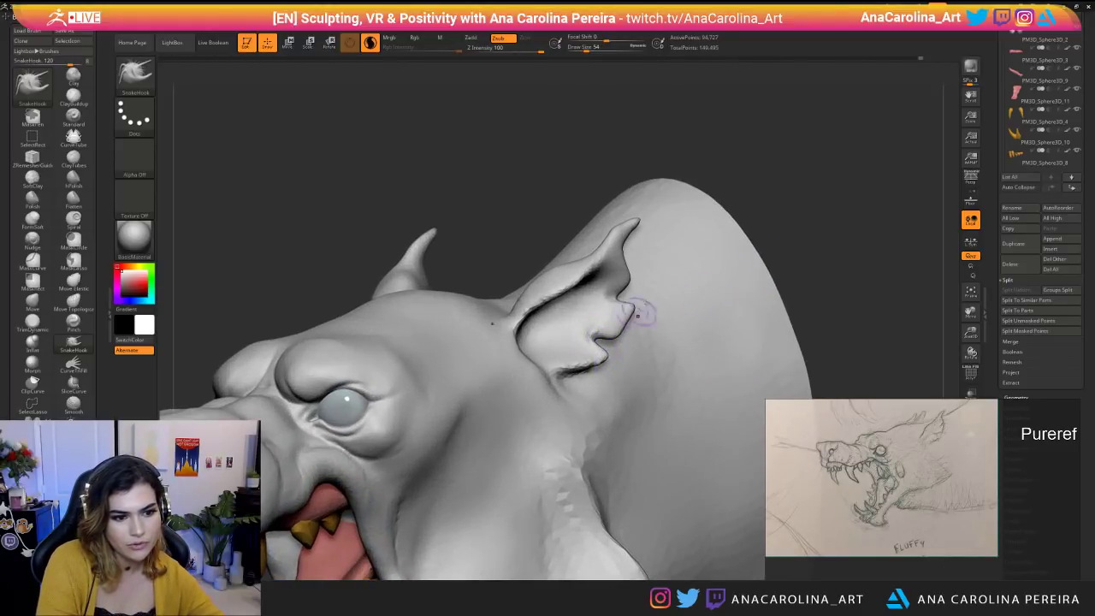
Pull the pointed flap between the ear's notches outward with SnakeHook at draw size 80.
{"action": "key", "text": "space"}
{"action": "left_click_drag", "start_coordinate": [646, 293], "coordinate": [658, 292]}
{"action": "left_click_drag", "start_coordinate": [774, 178], "coordinate": [737, 176]}
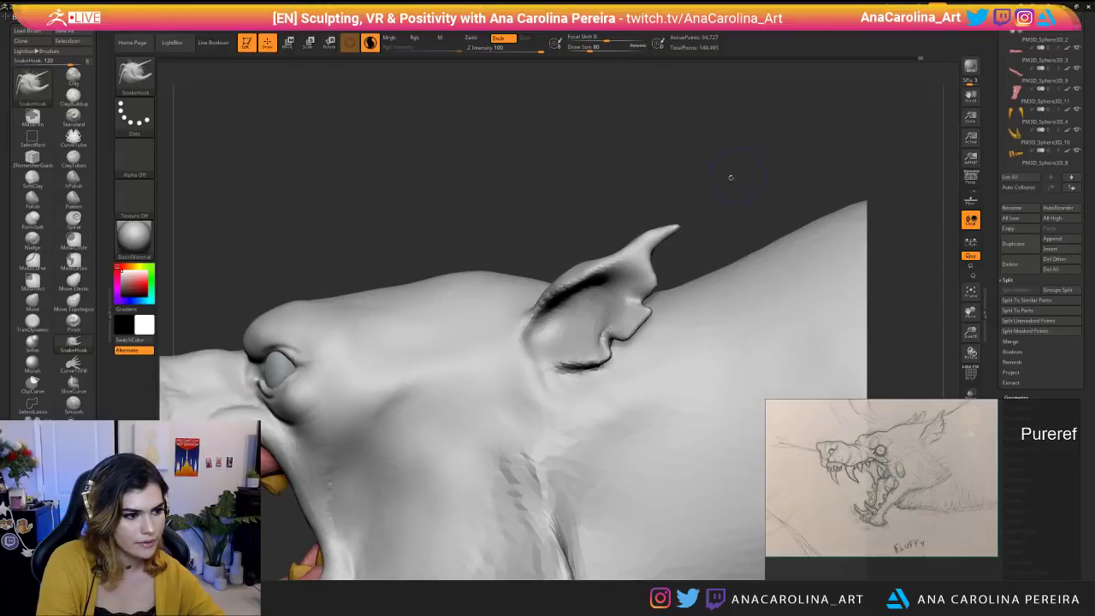
{"action": "left_click_drag", "start_coordinate": [706, 210], "coordinate": [692, 273]}
Select the pen masking brush and mask the upper tip of the ear.
{"action": "key", "text": "b"}
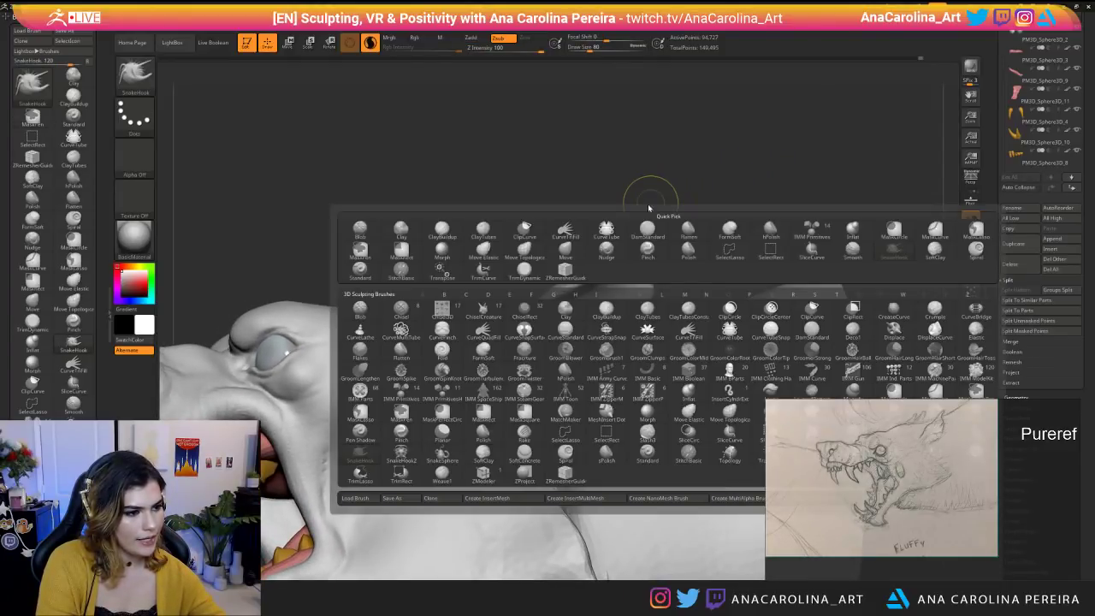
{"action": "left_click", "coordinate": [360, 412], "text": "ctrl"}
{"action": "left_click_drag", "start_coordinate": [645, 159], "coordinate": [672, 171]}
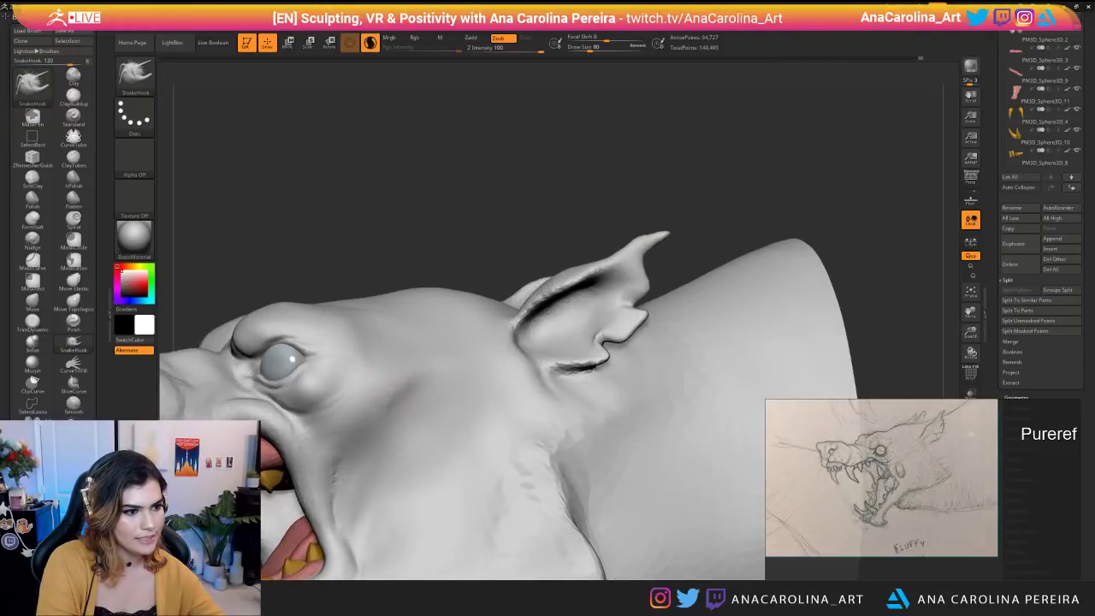
{"action": "left_click_drag", "start_coordinate": [671, 259], "coordinate": [667, 262]}
{"action": "key", "text": "ctrl"}
{"action": "mouse_move", "coordinate": [630, 299]}
{"action": "left_mouse_down", "text": "ctrl"}
{"action": "mouse_move", "coordinate": [663, 188]}
{"action": "mouse_move", "coordinate": [703, 260]}
{"action": "left_mouse_up", "text": "ctrl"}
{"action": "mouse_move", "coordinate": [692, 222]}
{"action": "left_mouse_down"}
{"action": "mouse_move", "coordinate": [697, 240]}
{"action": "mouse_move", "coordinate": [689, 224]}
{"action": "mouse_move", "coordinate": [675, 291]}
{"action": "left_mouse_up"}
Pull the flap below the masked ear tip outward with SnakeHook at draw size 80, and clear the mask.
{"action": "key", "text": "s"}
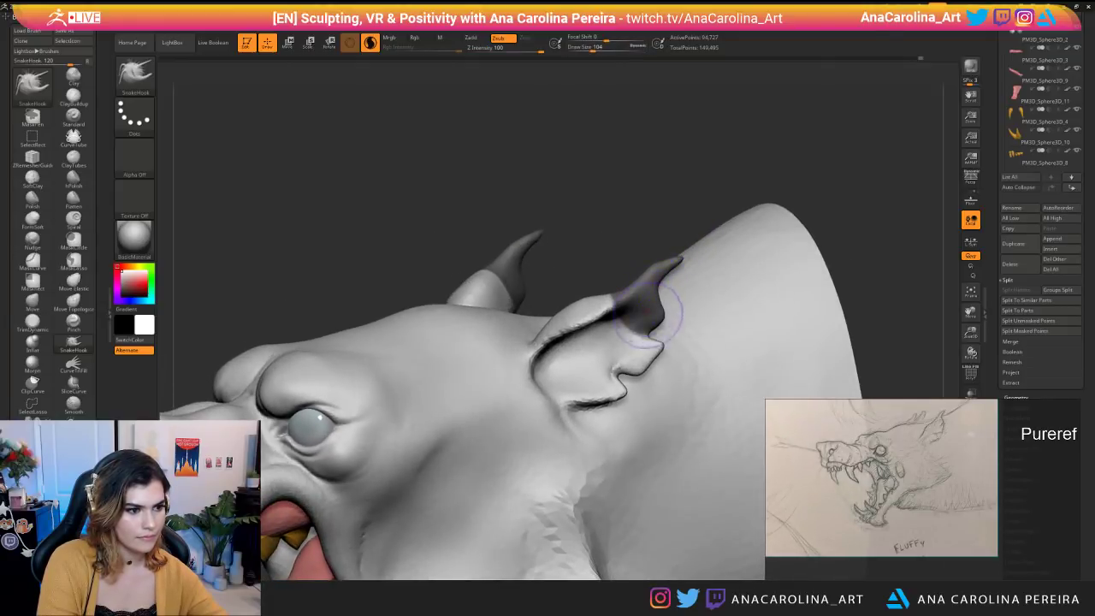
{"action": "mouse_move", "coordinate": [652, 344]}
{"action": "left_mouse_down"}
{"action": "mouse_move", "coordinate": [677, 336]}
{"action": "mouse_move", "coordinate": [661, 338]}
{"action": "left_mouse_up"}
{"action": "key", "text": "s"}
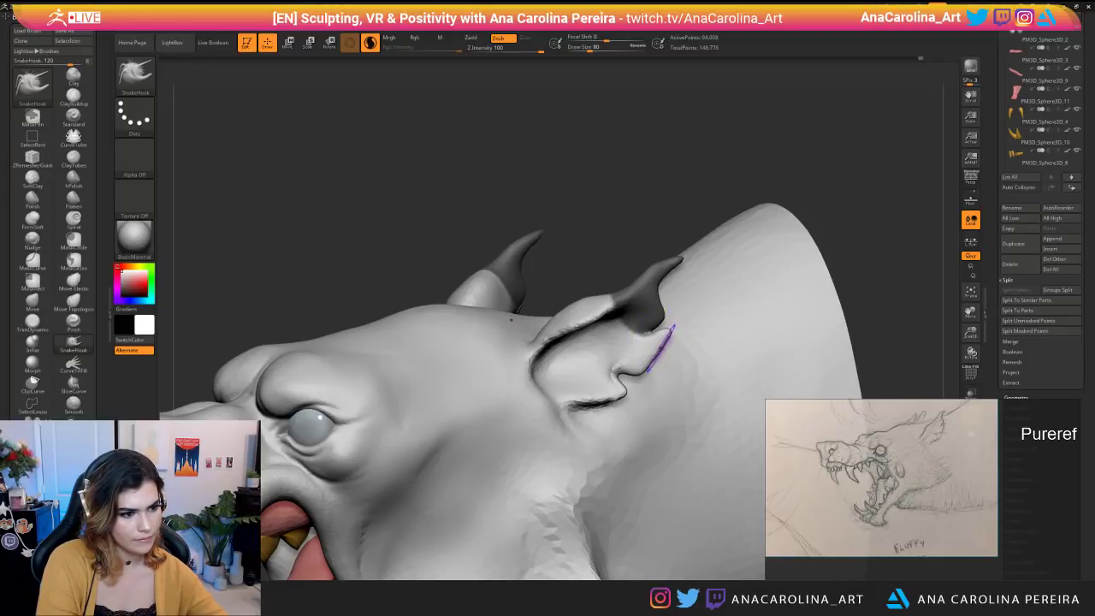
{"action": "left_click_drag", "start_coordinate": [671, 224], "coordinate": [810, 153], "text": "alt"}
{"action": "left_click_drag", "start_coordinate": [811, 206], "coordinate": [680, 214]}
{"action": "left_click_drag", "start_coordinate": [679, 265], "coordinate": [658, 291], "text": "alt"}
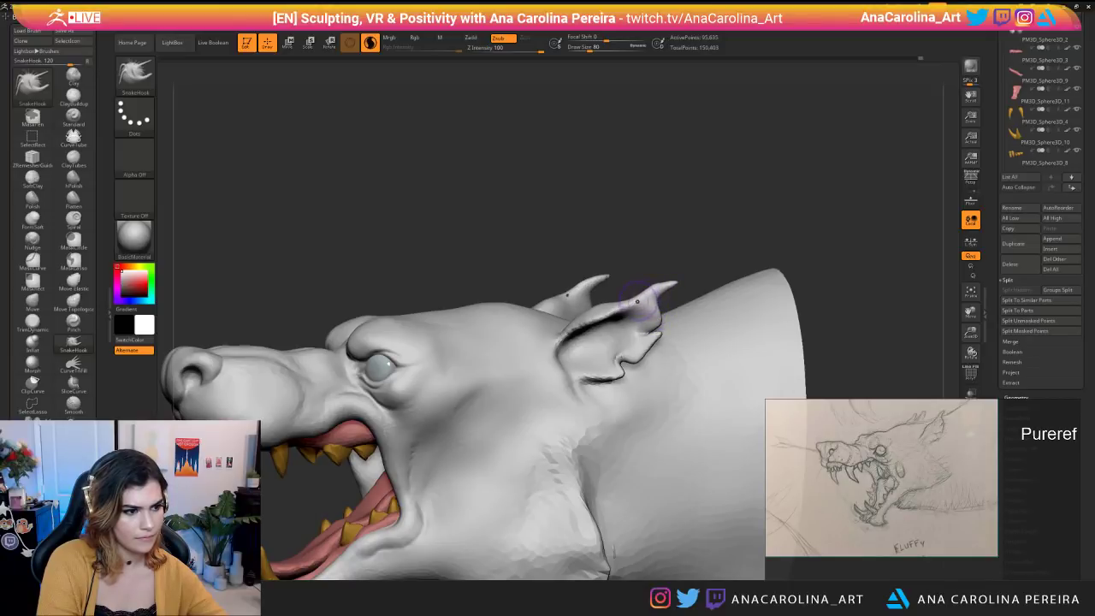
Build up ridges on the inner surface of the ear near its tip with ClayBuildup and set the draw size to 94.
{"action": "key", "text": "b"}
{"action": "key", "text": "c"}
{"action": "key", "text": "b"}
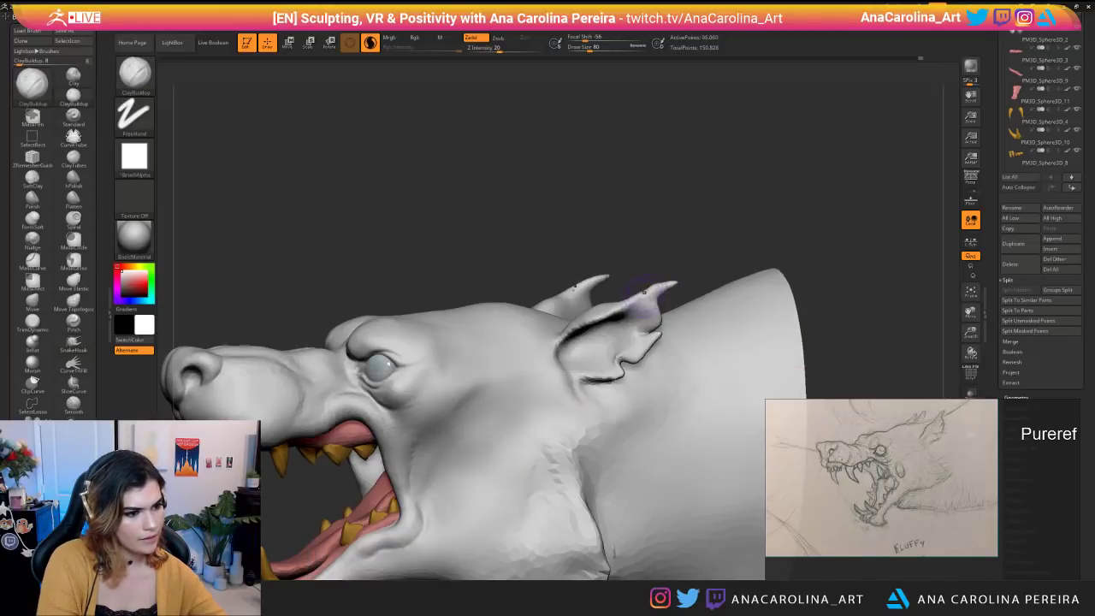
{"action": "mouse_move", "coordinate": [644, 305]}
{"action": "left_mouse_down"}
{"action": "mouse_move", "coordinate": [613, 319]}
{"action": "mouse_move", "coordinate": [652, 314]}
{"action": "mouse_move", "coordinate": [625, 322]}
{"action": "left_mouse_up"}
{"action": "key", "text": "space"}
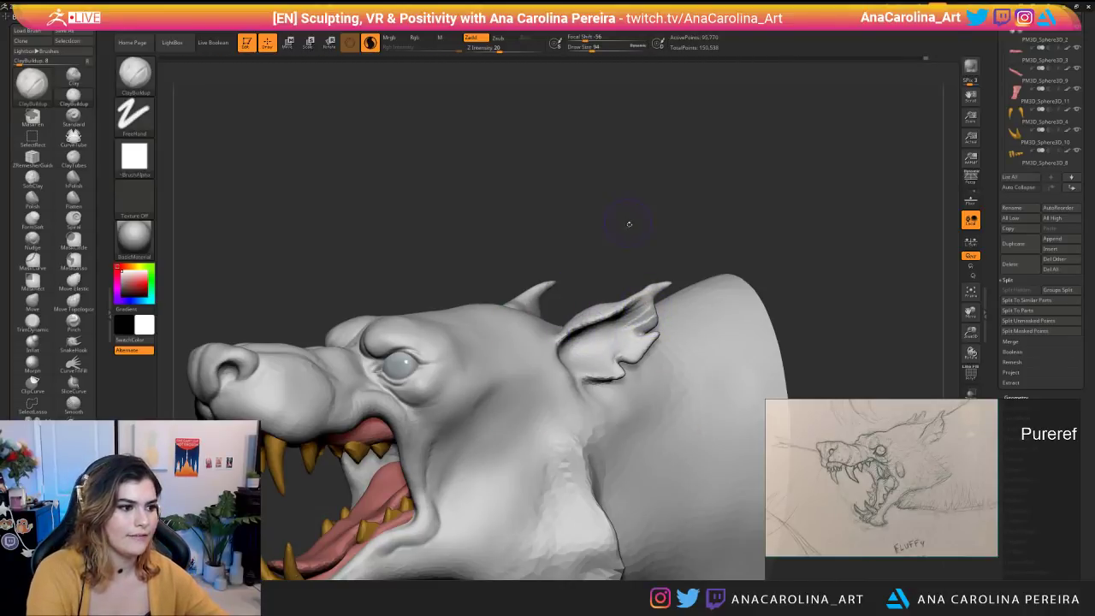
Build up the inner surface and notched edge of the ear with ClayBuildup at draw size 124.
{"action": "left_click_drag", "start_coordinate": [625, 220], "coordinate": [609, 256]}
{"action": "key", "text": "space"}
{"action": "left_click_drag", "start_coordinate": [599, 337], "coordinate": [610, 337]}
{"action": "mouse_move", "coordinate": [631, 229]}
{"action": "left_mouse_down"}
{"action": "mouse_move", "coordinate": [660, 241]}
{"action": "mouse_move", "coordinate": [649, 255]}
{"action": "left_mouse_up"}
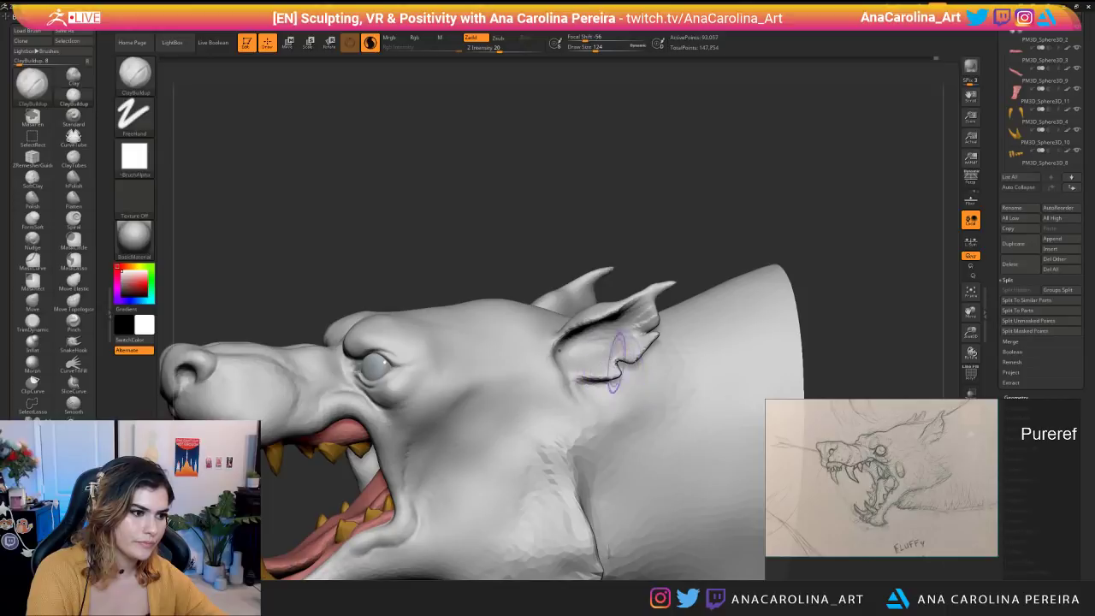
{"action": "mouse_move", "coordinate": [612, 231]}
{"action": "left_mouse_down"}
{"action": "mouse_move", "coordinate": [622, 248]}
{"action": "mouse_move", "coordinate": [608, 188]}
{"action": "left_mouse_up"}
{"action": "mouse_move", "coordinate": [590, 214]}
{"action": "left_mouse_down"}
{"action": "mouse_move", "coordinate": [650, 231]}
{"action": "mouse_move", "coordinate": [591, 222]}
{"action": "mouse_move", "coordinate": [586, 340]}
{"action": "left_mouse_up"}
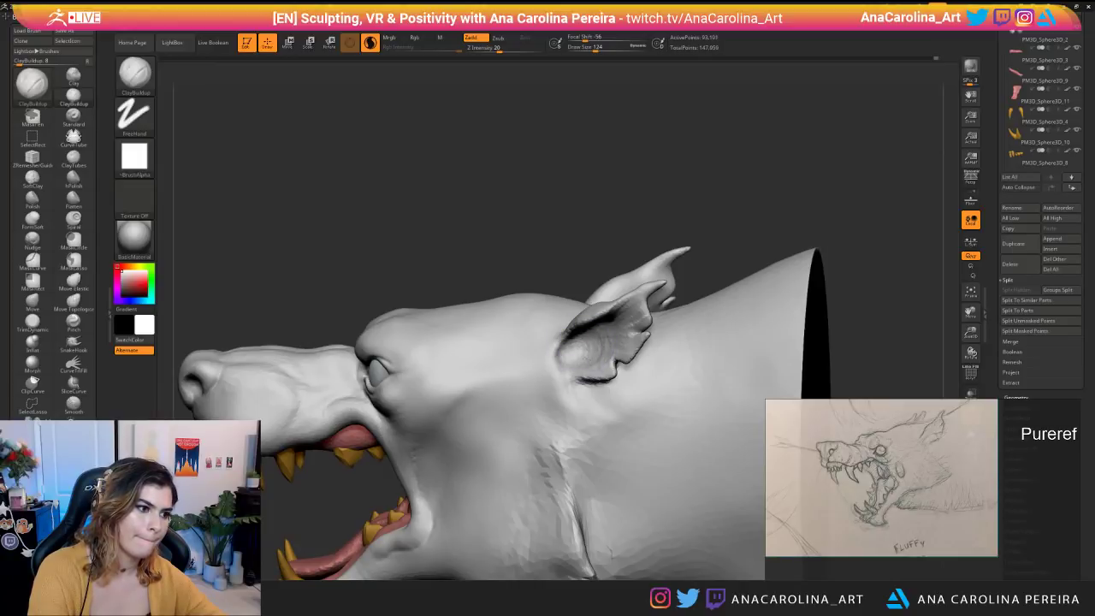
{"action": "mouse_move", "coordinate": [590, 218]}
{"action": "left_mouse_down"}
{"action": "mouse_move", "coordinate": [650, 222]}
{"action": "mouse_move", "coordinate": [679, 240]}
{"action": "mouse_move", "coordinate": [609, 224]}
{"action": "left_mouse_up"}
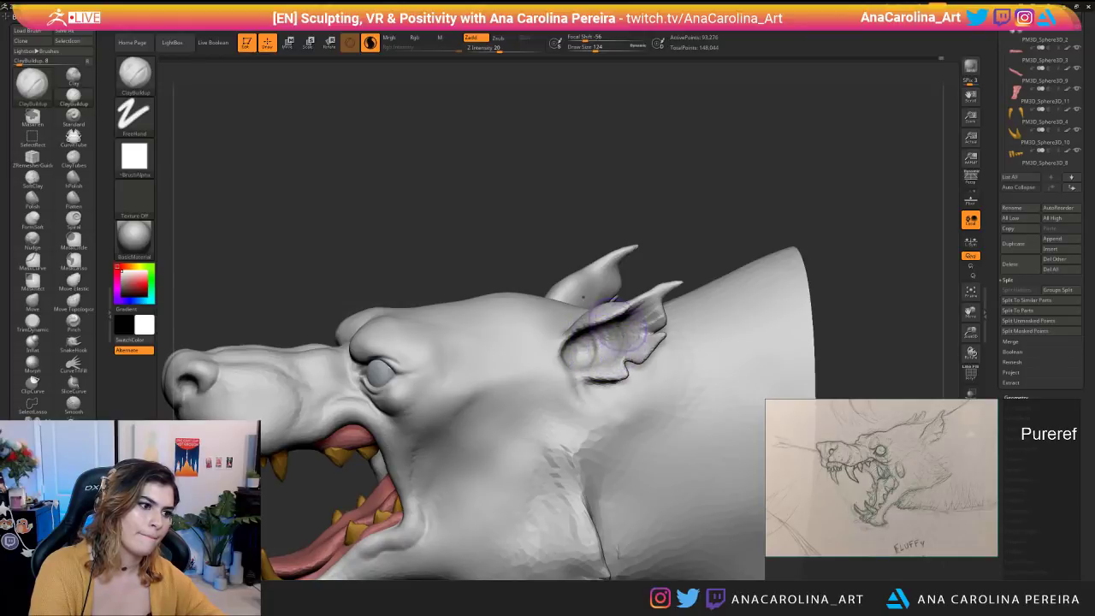
{"action": "mouse_move", "coordinate": [646, 229]}
{"action": "left_mouse_down"}
{"action": "mouse_move", "coordinate": [637, 309]}
{"action": "mouse_move", "coordinate": [670, 234]}
{"action": "mouse_move", "coordinate": [667, 208]}
{"action": "mouse_move", "coordinate": [602, 350]}
{"action": "mouse_move", "coordinate": [573, 323]}
{"action": "mouse_move", "coordinate": [598, 244]}
{"action": "left_mouse_up"}
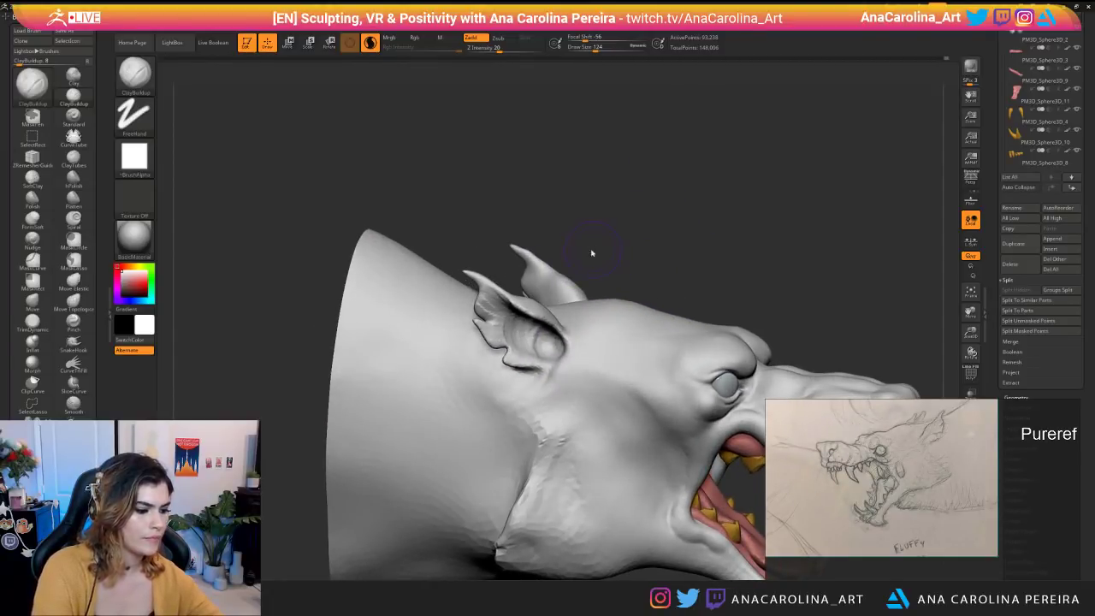
Select the Move brush at draw size 101 and adjust the front base of the ear where it meets the head.
{"action": "key", "text": "b"}
{"action": "key", "text": "v"}
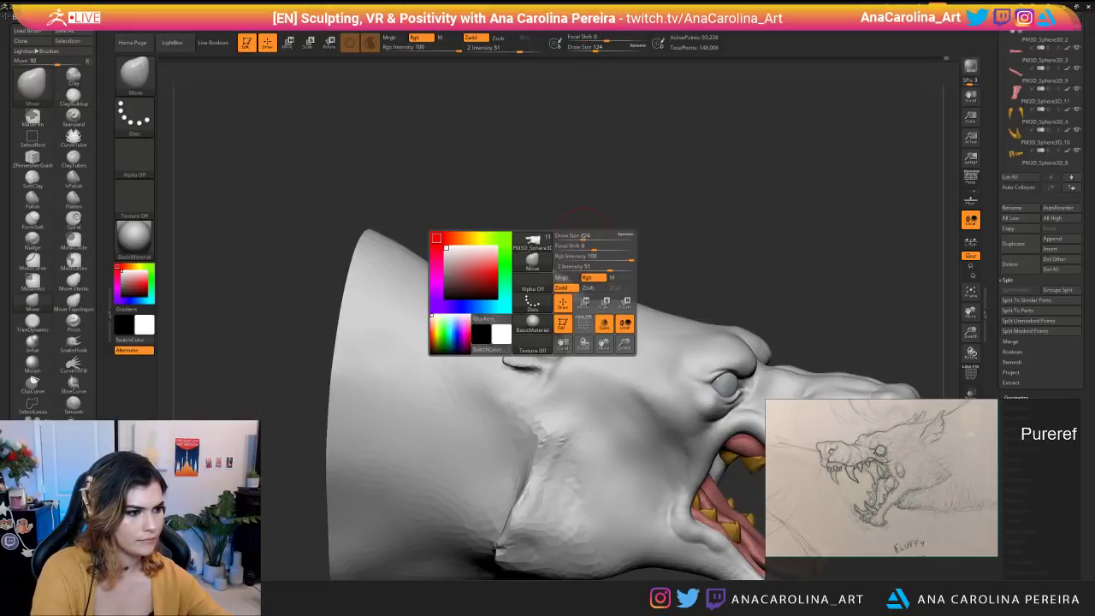
{"action": "left_click_drag", "start_coordinate": [584, 249], "coordinate": [552, 342]}
{"action": "left_click_drag", "start_coordinate": [620, 245], "coordinate": [600, 230]}
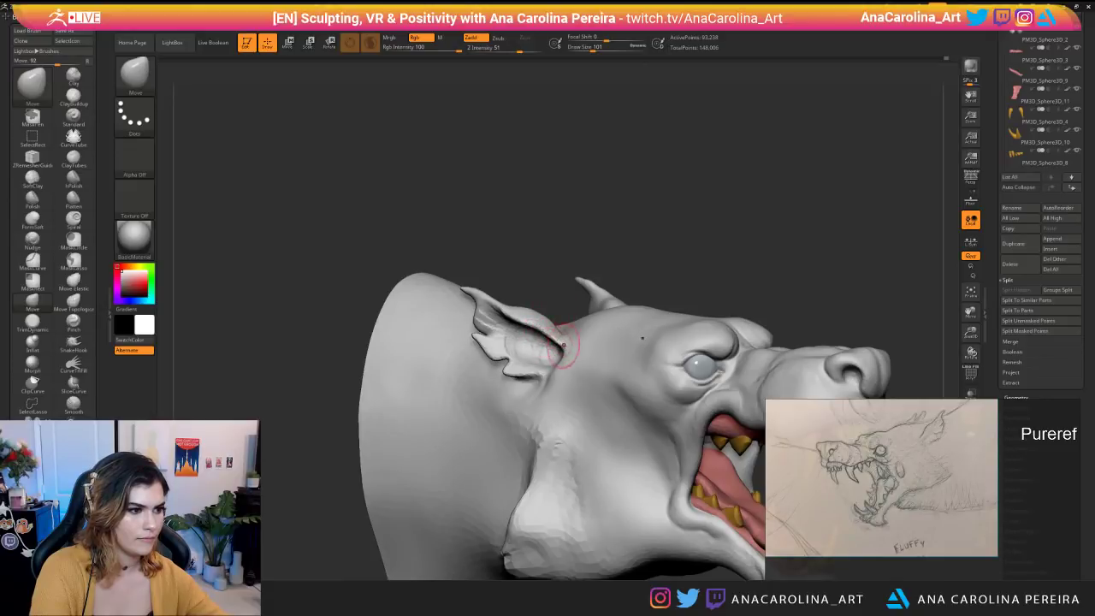
{"action": "mouse_move", "coordinate": [612, 265]}
{"action": "left_mouse_down", "text": "alt"}
{"action": "mouse_move", "coordinate": [584, 217]}
{"action": "mouse_move", "coordinate": [471, 227]}
{"action": "mouse_move", "coordinate": [573, 224]}
{"action": "mouse_move", "coordinate": [599, 287]}
{"action": "left_mouse_up", "text": "alt"}
{"action": "left_click_drag", "start_coordinate": [684, 214], "coordinate": [727, 248], "text": "ctrl"}
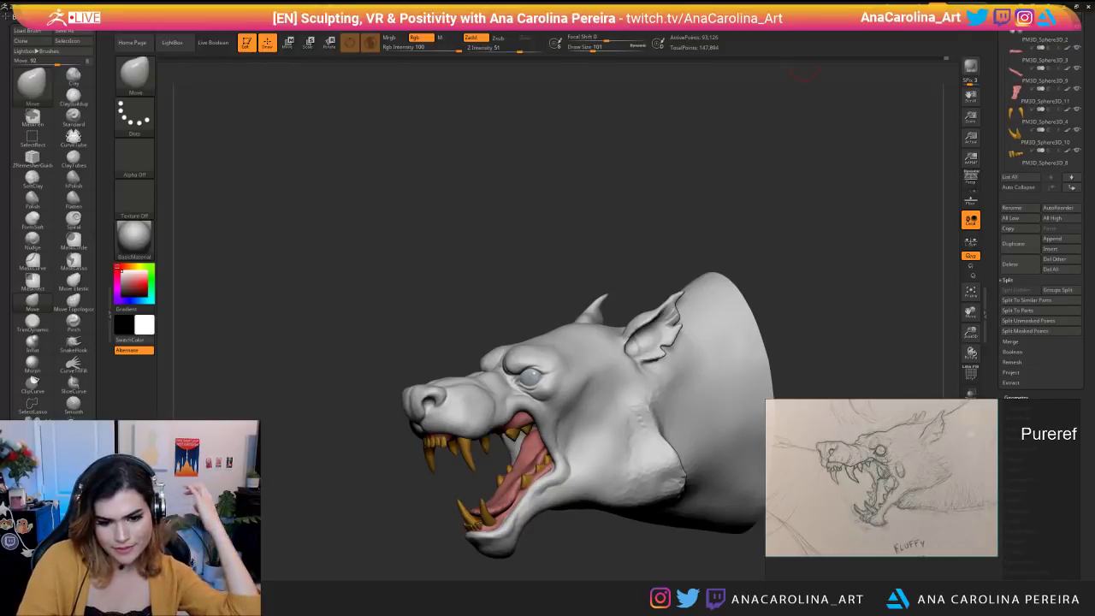
{"action": "mouse_move", "coordinate": [1039, 115]}
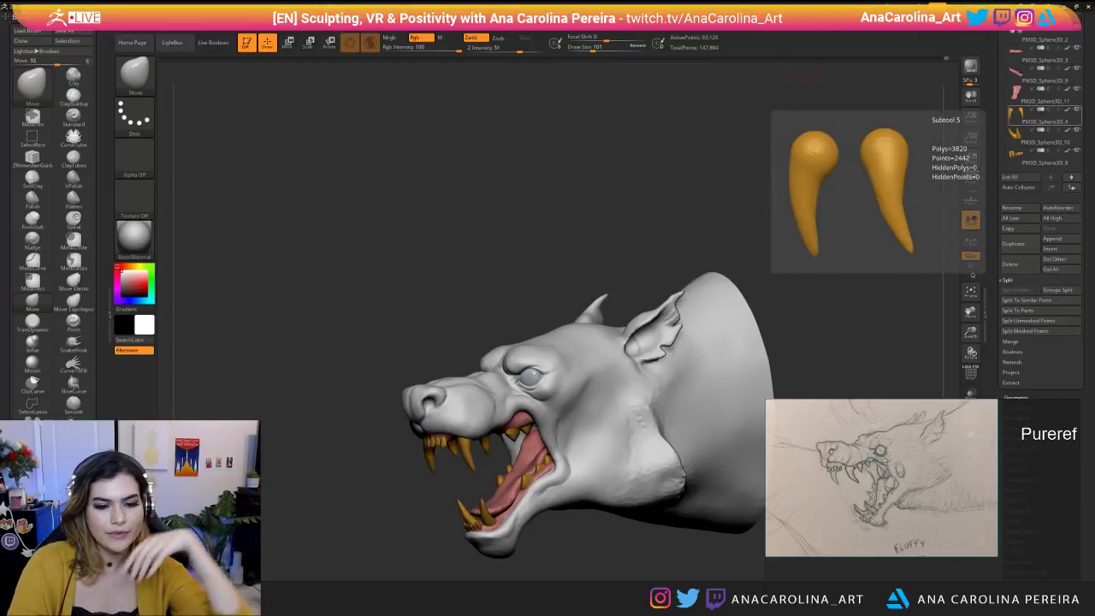
{"action": "left_click_drag", "start_coordinate": [831, 132], "coordinate": [836, 133]}
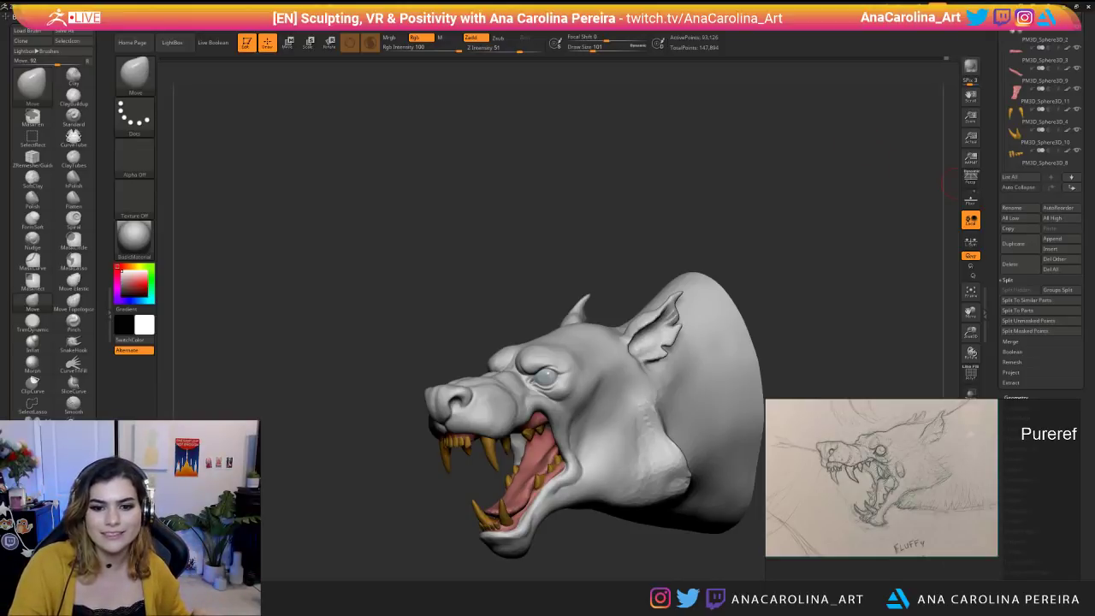
{"action": "left_click_drag", "start_coordinate": [879, 223], "coordinate": [756, 179]}
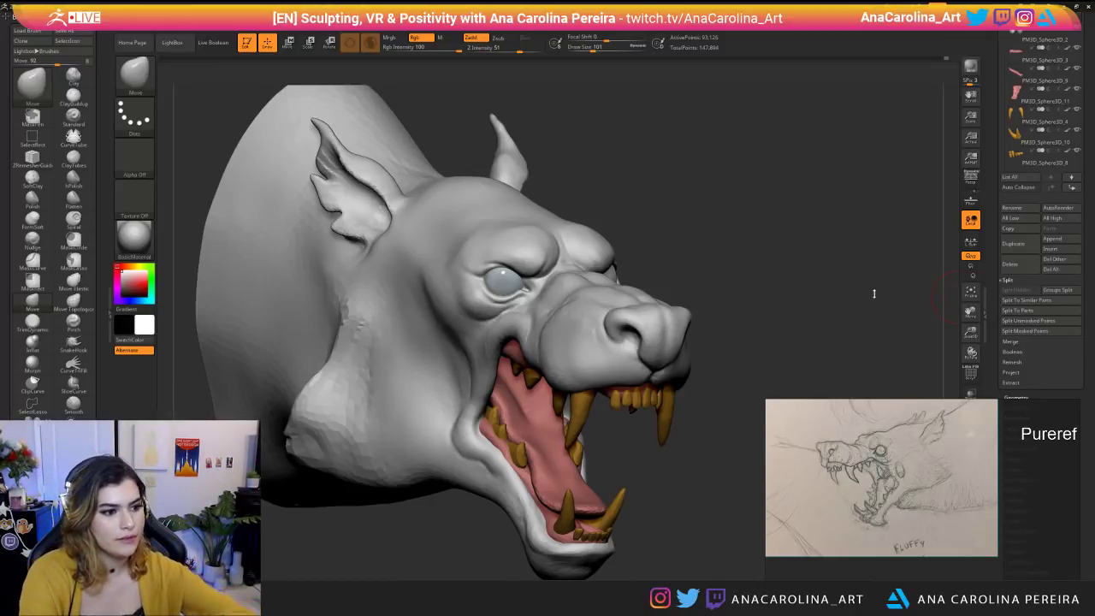
{"action": "mouse_move", "coordinate": [693, 251]}
{"action": "left_mouse_down"}
{"action": "mouse_move", "coordinate": [733, 256]}
{"action": "mouse_move", "coordinate": [776, 284]}
{"action": "left_mouse_up"}
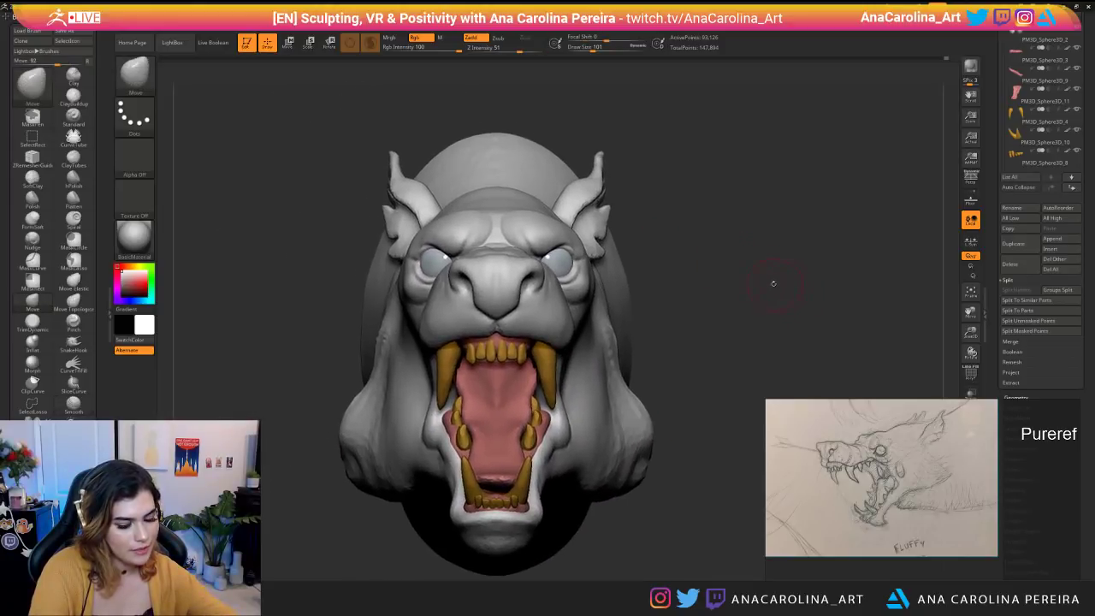
Set the Move brush's draw size to 74 and nudge the side of the head below the ears.
{"action": "key", "text": "b"}
{"action": "key", "text": "m"}
{"action": "key", "text": "v"}
{"action": "key", "text": "space"}
{"action": "key", "text": "space"}
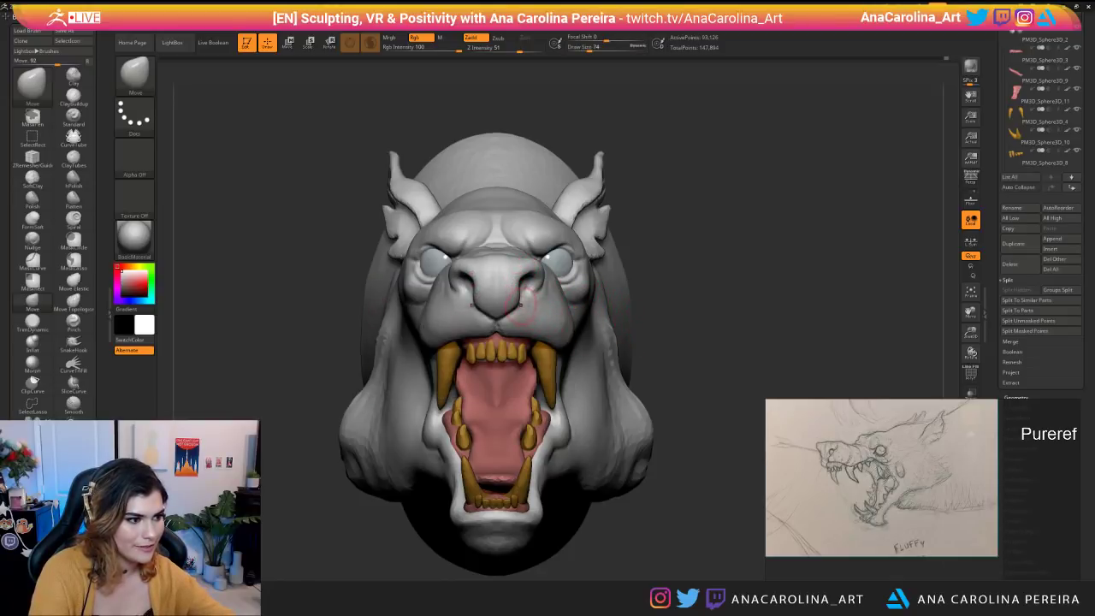
{"action": "left_click_drag", "start_coordinate": [524, 297], "coordinate": [520, 302]}
{"action": "left_click_drag", "start_coordinate": [597, 277], "coordinate": [604, 276]}
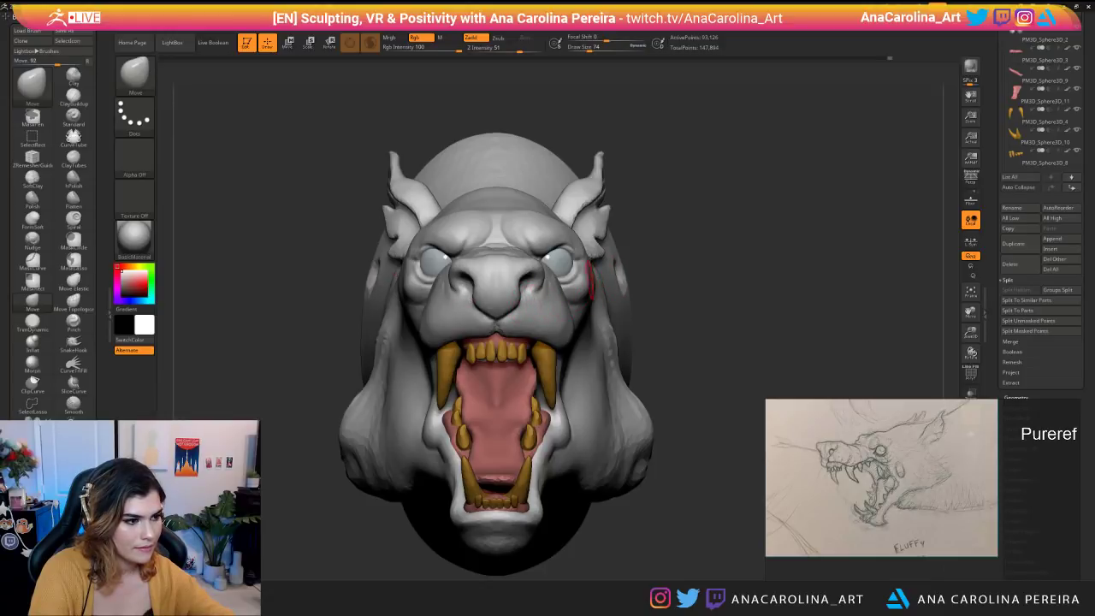
Try pulling tall spikes up from the brows with the Move brush at draw size 65, and undo it.
{"action": "mouse_move", "coordinate": [680, 266]}
{"action": "left_mouse_down"}
{"action": "mouse_move", "coordinate": [608, 278]}
{"action": "mouse_move", "coordinate": [821, 278]}
{"action": "mouse_move", "coordinate": [834, 342]}
{"action": "left_mouse_up"}
{"action": "key", "text": "space"}
{"action": "left_click_drag", "start_coordinate": [301, 197], "coordinate": [317, 84]}
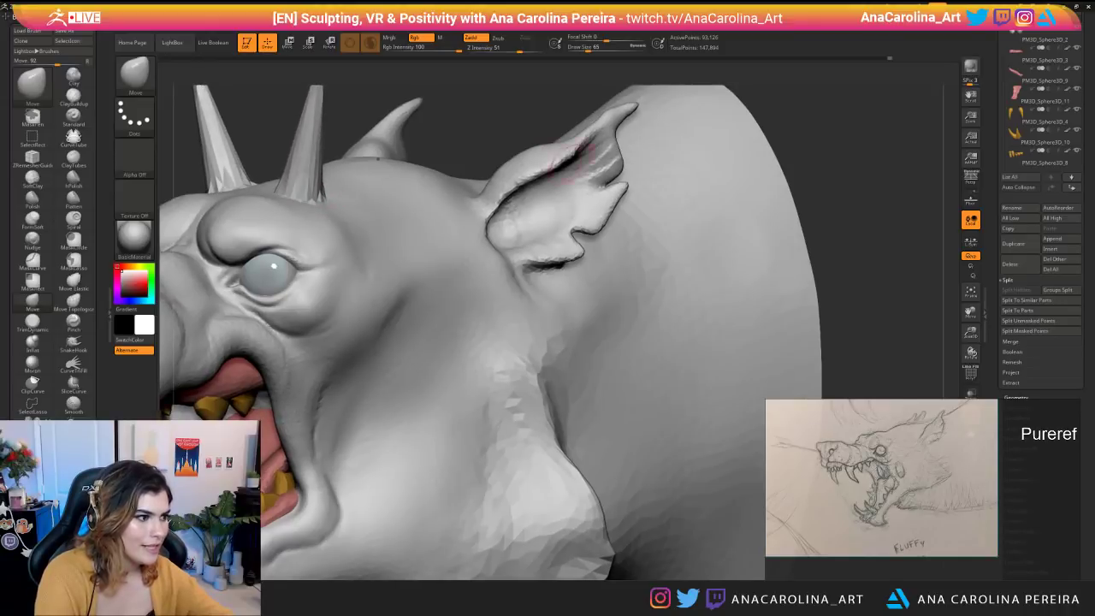
{"action": "mouse_move", "coordinate": [256, 116]}
{"action": "left_mouse_down", "text": "alt"}
{"action": "mouse_move", "coordinate": [376, 171]}
{"action": "mouse_move", "coordinate": [330, 153]}
{"action": "mouse_move", "coordinate": [485, 102]}
{"action": "left_mouse_up", "text": "alt"}
{"action": "key", "text": "ctrl+z"}
Adjust the ear and the skull around its base with the Move brush, using draw sizes of 149 and 187.
{"action": "left_click_drag", "start_coordinate": [443, 183], "coordinate": [439, 205], "text": "alt"}
{"action": "key", "text": "space"}
{"action": "mouse_move", "coordinate": [350, 292]}
{"action": "left_mouse_down"}
{"action": "mouse_move", "coordinate": [335, 328]}
{"action": "mouse_move", "coordinate": [345, 323]}
{"action": "left_mouse_up"}
{"action": "left_click_drag", "start_coordinate": [389, 205], "coordinate": [385, 145], "text": "alt"}
{"action": "left_click_drag", "start_coordinate": [256, 162], "coordinate": [479, 171]}
{"action": "mouse_move", "coordinate": [389, 274]}
{"action": "left_mouse_down", "text": "alt"}
{"action": "mouse_move", "coordinate": [382, 243]}
{"action": "mouse_move", "coordinate": [502, 222]}
{"action": "mouse_move", "coordinate": [497, 302]}
{"action": "mouse_move", "coordinate": [572, 307]}
{"action": "mouse_move", "coordinate": [597, 332]}
{"action": "left_mouse_up", "text": "alt"}
{"action": "key", "text": "space"}
{"action": "left_click_drag", "start_coordinate": [352, 221], "coordinate": [379, 190]}
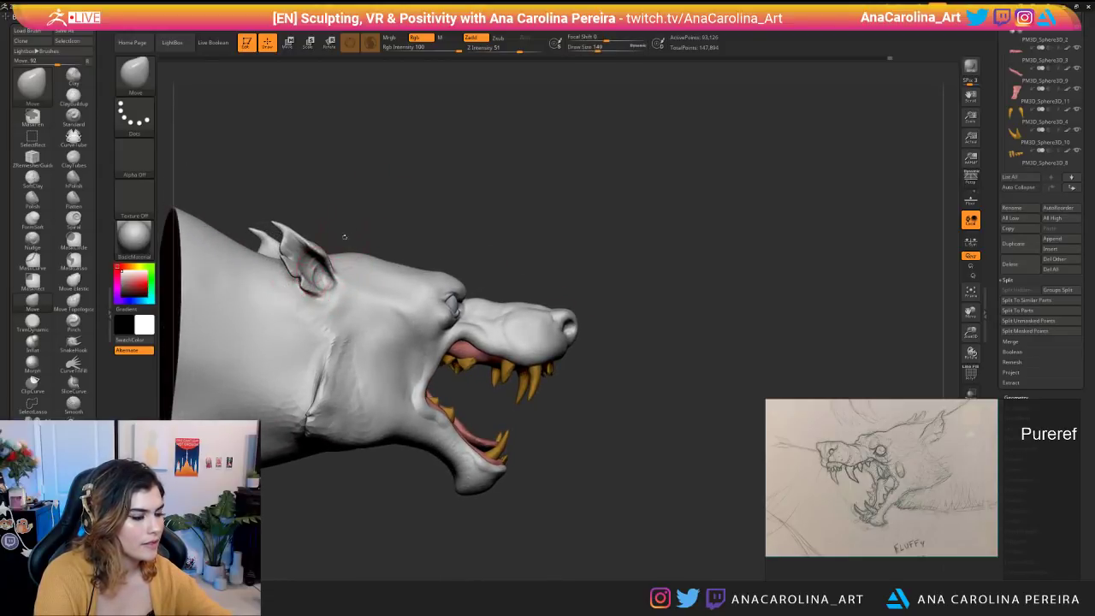
{"action": "left_click_drag", "start_coordinate": [291, 201], "coordinate": [330, 248]}
{"action": "key", "text": "space"}
{"action": "left_click_drag", "start_coordinate": [376, 221], "coordinate": [382, 221]}
{"action": "mouse_move", "coordinate": [342, 226]}
{"action": "left_mouse_down"}
{"action": "mouse_move", "coordinate": [363, 231]}
{"action": "mouse_move", "coordinate": [278, 231]}
{"action": "mouse_move", "coordinate": [509, 233]}
{"action": "left_mouse_up"}
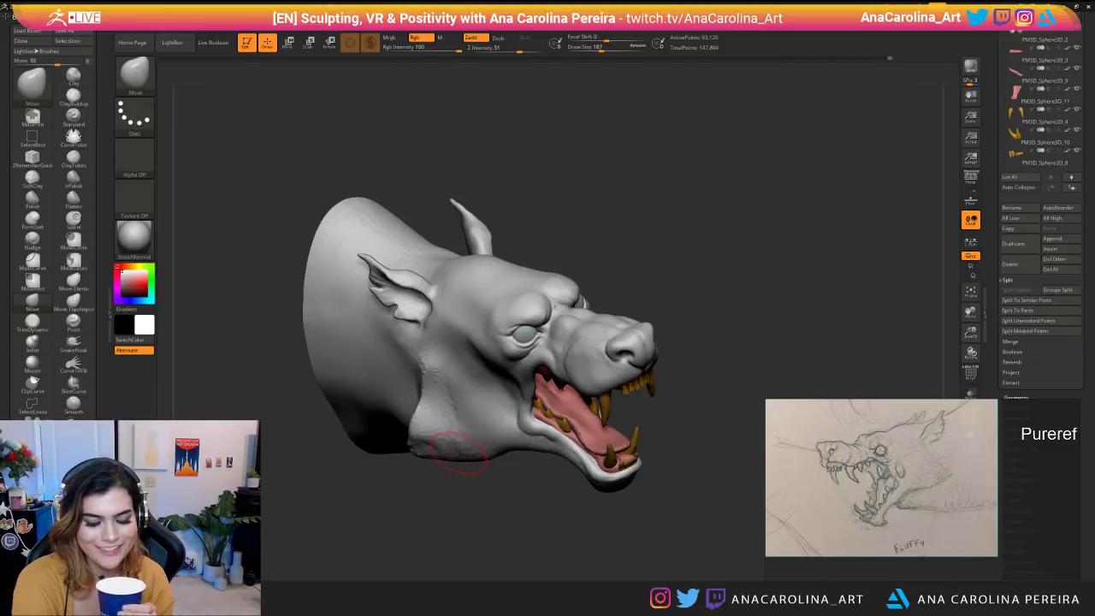
Select DamStandard at draw size 90, carve the crease around the corner of the mouth and smooth it.
{"action": "left_click_drag", "start_coordinate": [569, 518], "coordinate": [515, 503]}
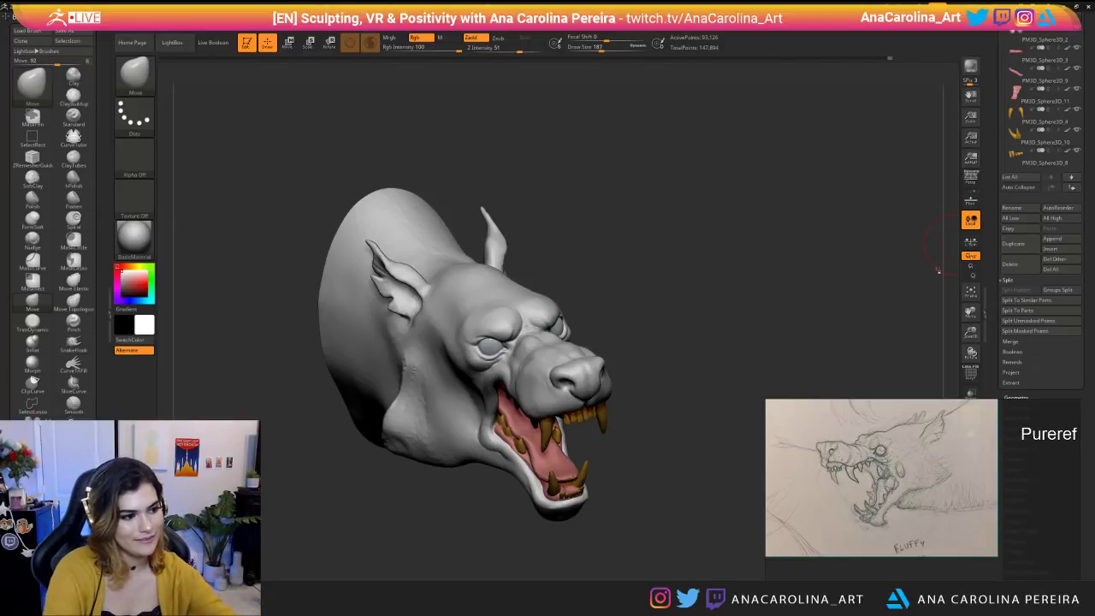
{"action": "mouse_move", "coordinate": [679, 258]}
{"action": "left_mouse_down"}
{"action": "mouse_move", "coordinate": [687, 239]}
{"action": "mouse_move", "coordinate": [738, 303]}
{"action": "mouse_move", "coordinate": [679, 268]}
{"action": "mouse_move", "coordinate": [701, 299]}
{"action": "mouse_move", "coordinate": [676, 286]}
{"action": "left_mouse_up"}
{"action": "key", "text": "b"}
{"action": "key", "text": "d"}
{"action": "key", "text": "s"}
{"action": "key", "text": "space"}
{"action": "left_click_drag", "start_coordinate": [480, 396], "coordinate": [472, 397]}
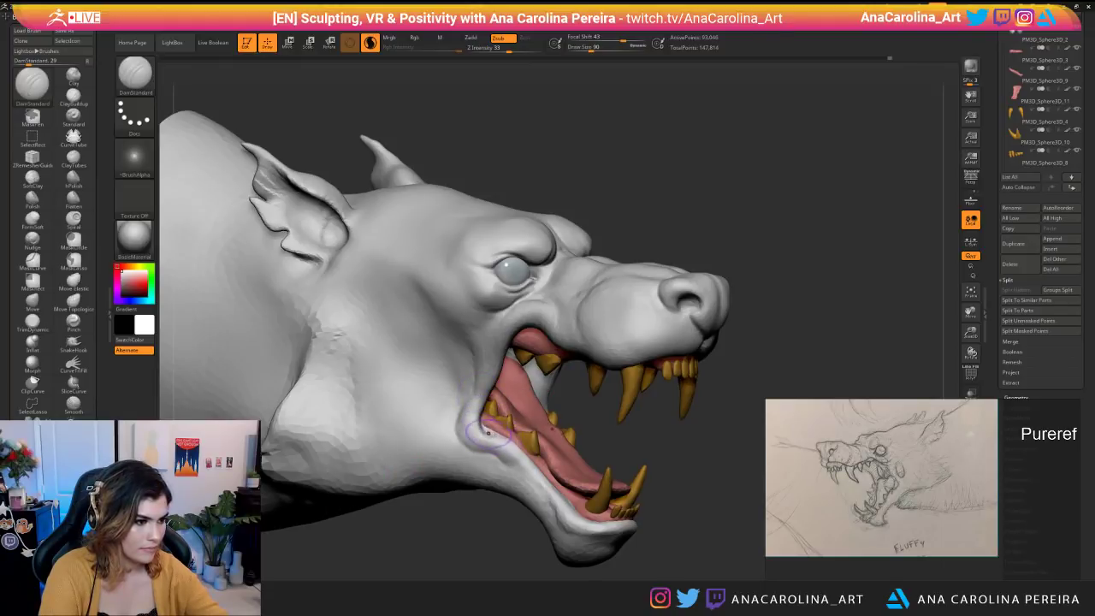
{"action": "key", "text": "f"}
{"action": "mouse_move", "coordinate": [643, 470]}
{"action": "left_mouse_down"}
{"action": "mouse_move", "coordinate": [547, 475]}
{"action": "mouse_move", "coordinate": [596, 472]}
{"action": "mouse_move", "coordinate": [633, 520]}
{"action": "mouse_move", "coordinate": [619, 471]}
{"action": "left_mouse_up"}
{"action": "key", "text": "shift"}
{"action": "left_click_drag", "start_coordinate": [628, 452], "coordinate": [625, 475], "text": "alt"}
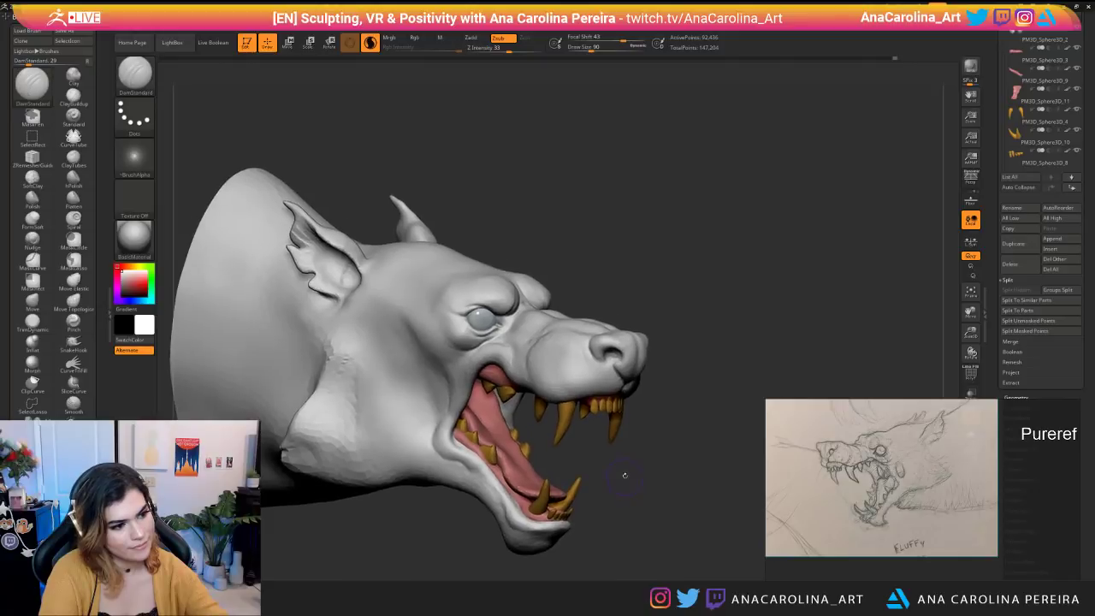
Carve the fold above the raised upper lip with DamStandard at draw size 62 and smooth the cheek beside the mouth.
{"action": "key", "text": "space"}
{"action": "left_click_drag", "start_coordinate": [522, 355], "coordinate": [513, 355]}
{"action": "mouse_move", "coordinate": [624, 462]}
{"action": "left_mouse_down"}
{"action": "mouse_move", "coordinate": [637, 460]}
{"action": "mouse_move", "coordinate": [641, 513]}
{"action": "left_mouse_up"}
{"action": "left_click_drag", "start_coordinate": [534, 311], "coordinate": [487, 329]}
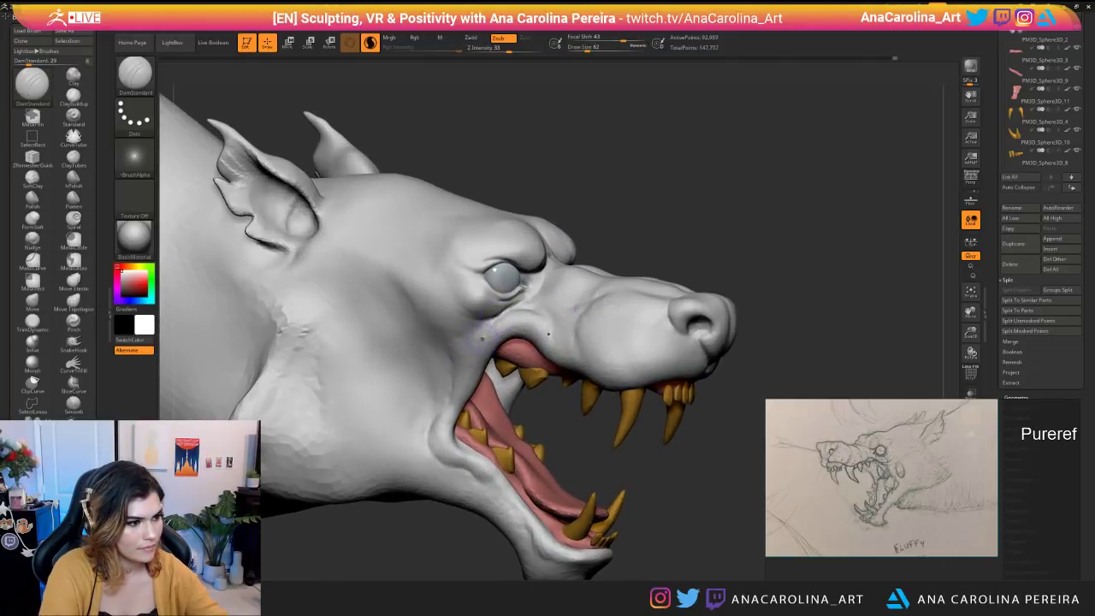
{"action": "key", "text": "shift"}
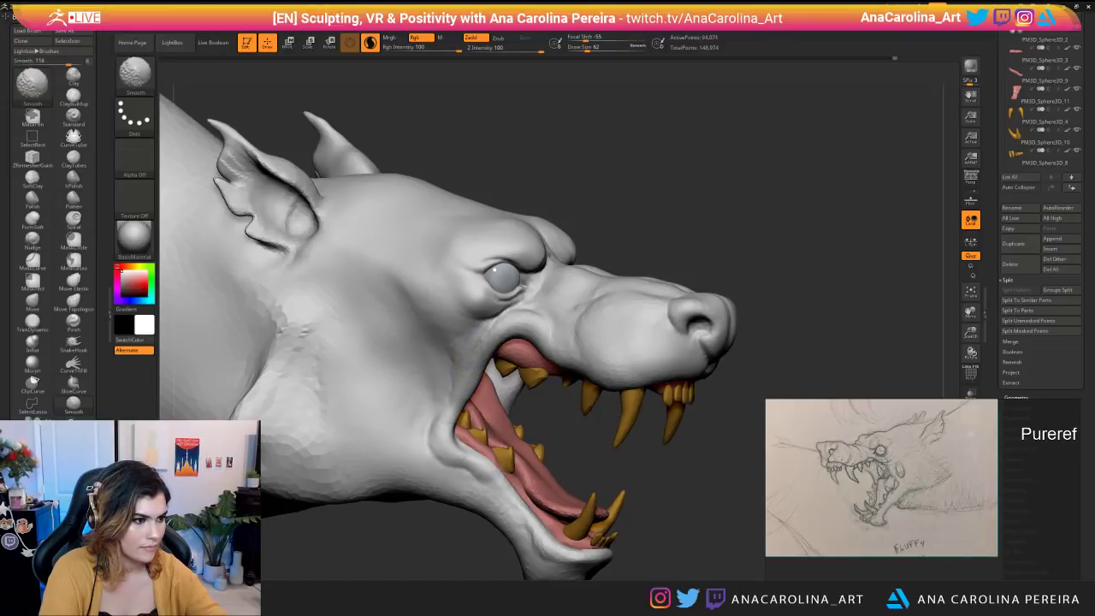
{"action": "mouse_move", "coordinate": [556, 410]}
{"action": "left_mouse_down"}
{"action": "mouse_move", "coordinate": [521, 412]}
{"action": "mouse_move", "coordinate": [573, 412]}
{"action": "left_mouse_up"}
{"action": "left_click_drag", "start_coordinate": [489, 349], "coordinate": [458, 393], "text": "shift"}
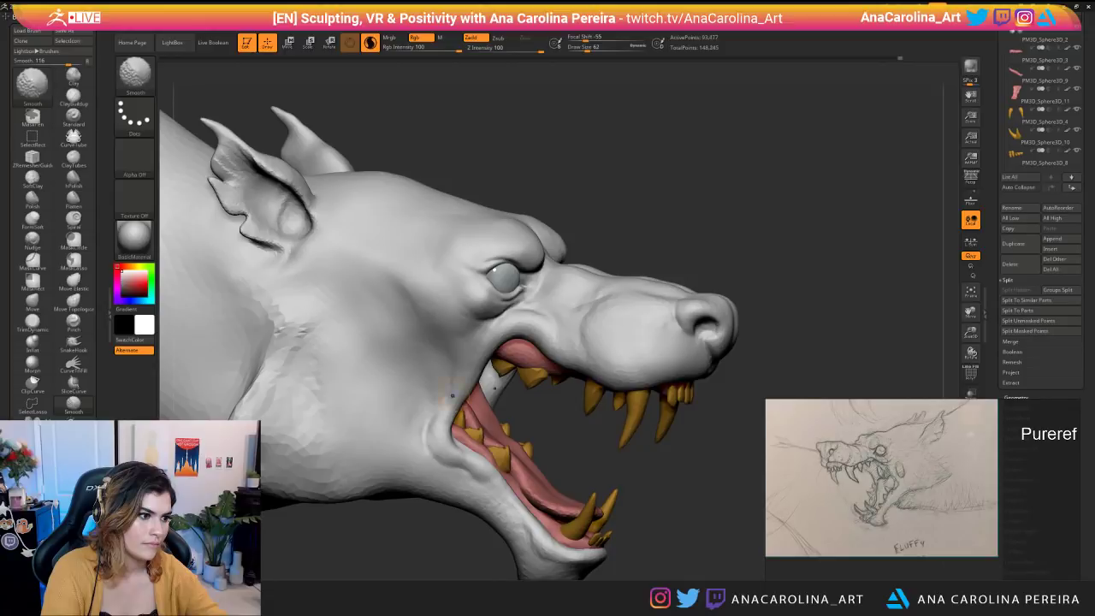
Refine the creases between the lower eyelid and the raised lip at draw size 46, smoothing the surrounding surface.
{"action": "left_click_drag", "start_coordinate": [676, 162], "coordinate": [518, 148]}
{"action": "mouse_move", "coordinate": [518, 148]}
{"action": "right_mouse_down", "text": "ctrl"}
{"action": "mouse_move", "coordinate": [462, 280]}
{"action": "mouse_move", "coordinate": [428, 293]}
{"action": "right_mouse_up", "text": "ctrl"}
{"action": "key", "text": "space"}
{"action": "mouse_move", "coordinate": [429, 293]}
{"action": "left_mouse_down"}
{"action": "mouse_move", "coordinate": [478, 330]}
{"action": "mouse_move", "coordinate": [448, 319]}
{"action": "mouse_move", "coordinate": [479, 328]}
{"action": "mouse_move", "coordinate": [467, 322]}
{"action": "left_mouse_up"}
{"action": "key", "text": "shift"}
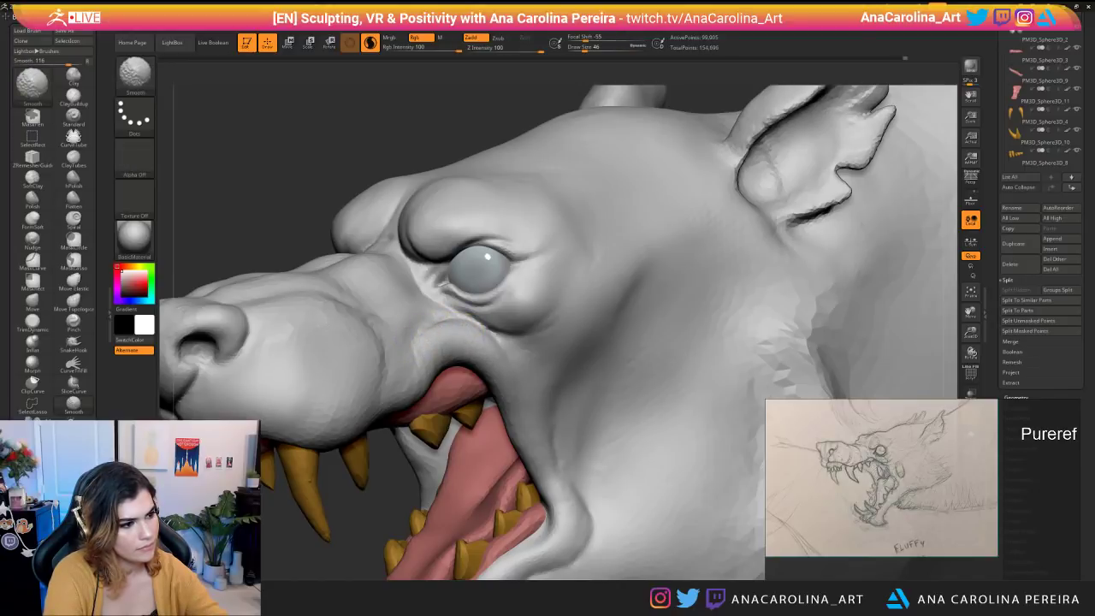
{"action": "mouse_move", "coordinate": [359, 128]}
{"action": "left_mouse_down", "text": "alt"}
{"action": "mouse_move", "coordinate": [342, 197]}
{"action": "mouse_move", "coordinate": [479, 197]}
{"action": "left_mouse_up", "text": "alt"}
{"action": "mouse_move", "coordinate": [479, 248]}
{"action": "left_mouse_down", "text": "alt"}
{"action": "mouse_move", "coordinate": [473, 196]}
{"action": "mouse_move", "coordinate": [389, 205]}
{"action": "mouse_move", "coordinate": [520, 209]}
{"action": "mouse_move", "coordinate": [504, 267]}
{"action": "left_mouse_up", "text": "alt"}
{"action": "left_click_drag", "start_coordinate": [400, 257], "coordinate": [575, 236]}
{"action": "left_click_drag", "start_coordinate": [524, 269], "coordinate": [534, 288], "text": "shift"}
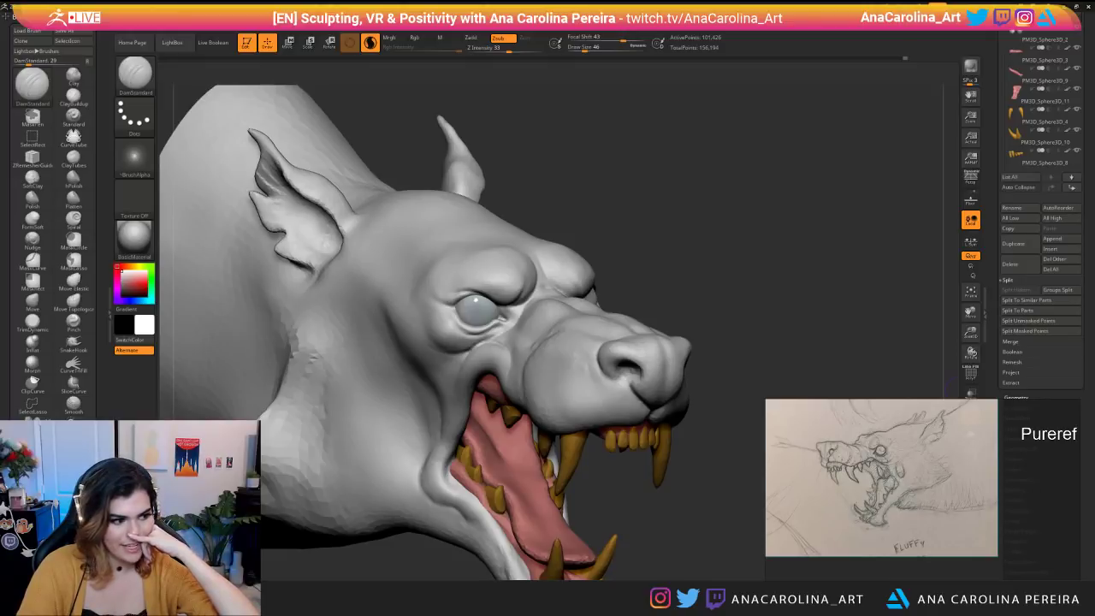
Smooth the nose and the side of the muzzle, and set the DamStandard draw size to 80.
{"action": "left_click_drag", "start_coordinate": [645, 222], "coordinate": [650, 270]}
{"action": "mouse_move", "coordinate": [633, 346]}
{"action": "left_mouse_down", "text": "shift"}
{"action": "mouse_move", "coordinate": [647, 342]}
{"action": "mouse_move", "coordinate": [652, 384]}
{"action": "mouse_move", "coordinate": [611, 365]}
{"action": "mouse_move", "coordinate": [631, 357]}
{"action": "left_mouse_up", "text": "shift"}
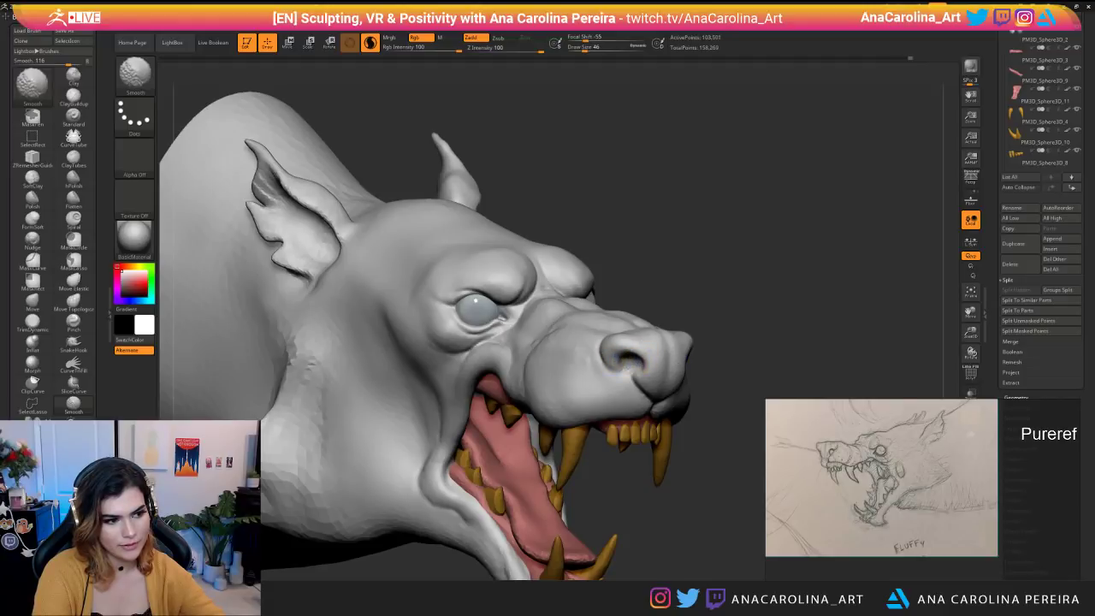
{"action": "mouse_move", "coordinate": [655, 310]}
{"action": "left_mouse_down"}
{"action": "mouse_move", "coordinate": [647, 338]}
{"action": "mouse_move", "coordinate": [682, 281]}
{"action": "mouse_move", "coordinate": [667, 266]}
{"action": "mouse_move", "coordinate": [662, 294]}
{"action": "left_mouse_up"}
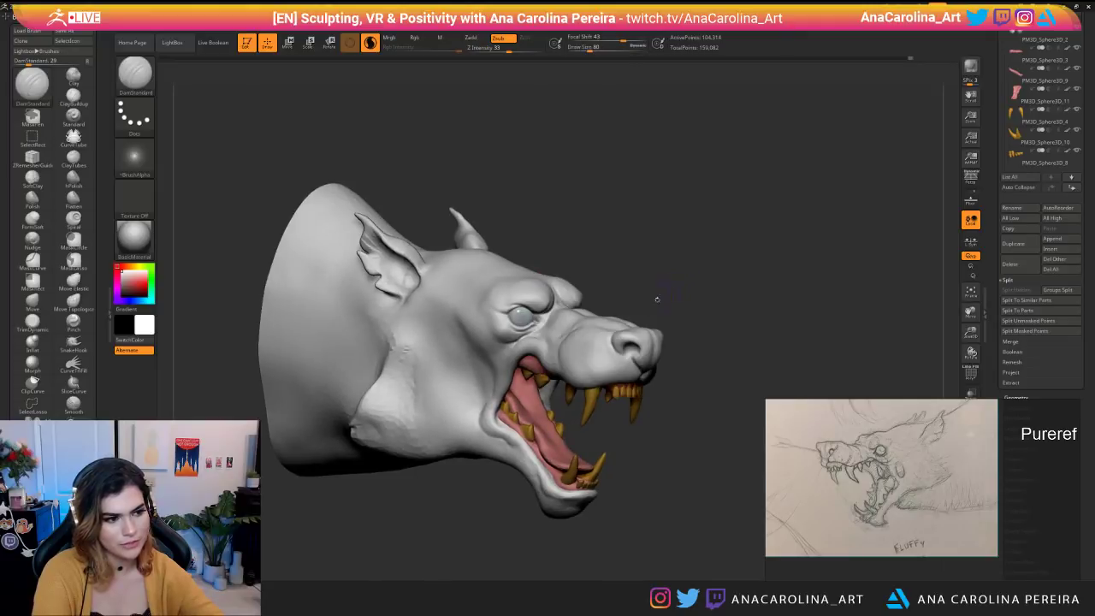
{"action": "key", "text": "shift"}
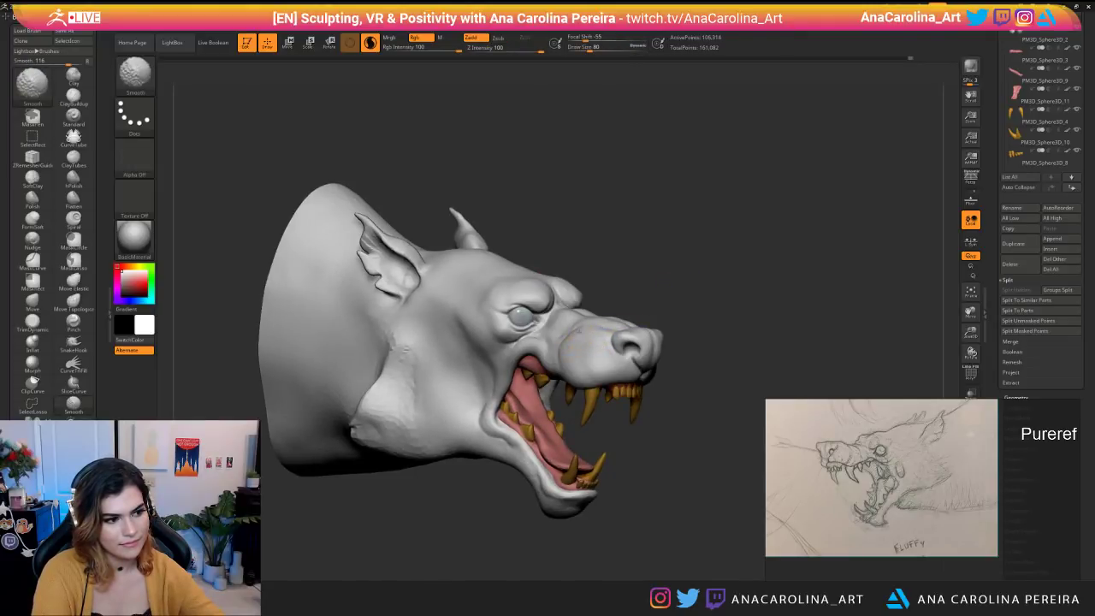
{"action": "mouse_move", "coordinate": [697, 329]}
{"action": "left_mouse_down", "text": "alt"}
{"action": "mouse_move", "coordinate": [639, 262]}
{"action": "mouse_move", "coordinate": [484, 267]}
{"action": "mouse_move", "coordinate": [684, 270]}
{"action": "mouse_move", "coordinate": [584, 273]}
{"action": "left_mouse_up", "text": "alt"}
{"action": "left_click_drag", "start_coordinate": [618, 216], "coordinate": [580, 484], "text": "alt"}
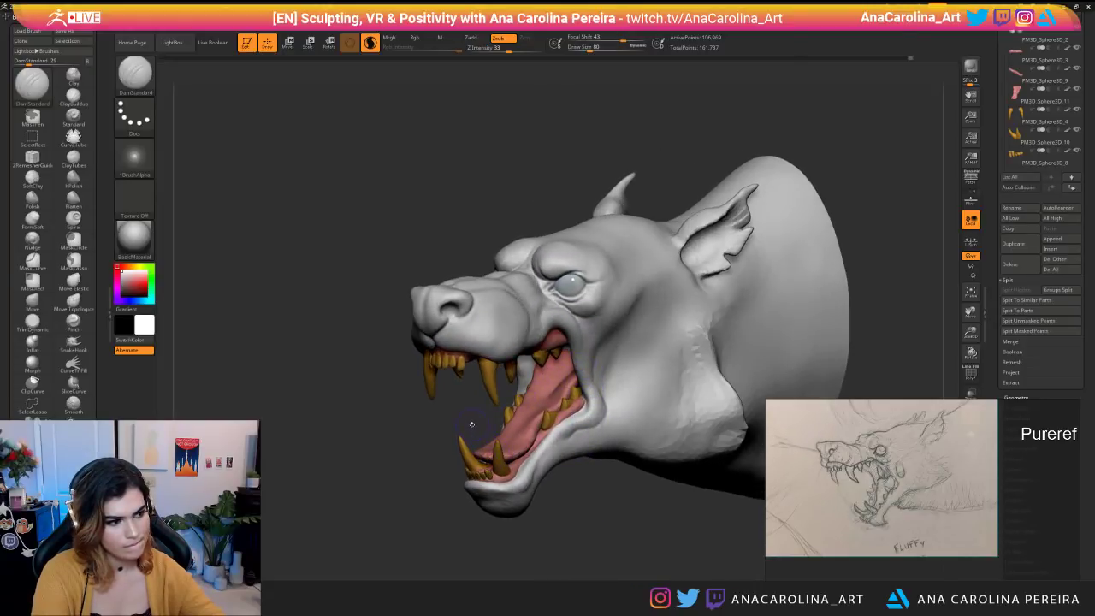
Smooth the side of the upper lip and refine the nostril with DamStandard at draw size 80.
{"action": "left_click_drag", "start_coordinate": [471, 424], "coordinate": [464, 414]}
{"action": "left_click_drag", "start_coordinate": [481, 342], "coordinate": [497, 339], "text": "shift"}
{"action": "left_click_drag", "start_coordinate": [558, 518], "coordinate": [575, 424]}
{"action": "left_click_drag", "start_coordinate": [630, 322], "coordinate": [684, 308]}
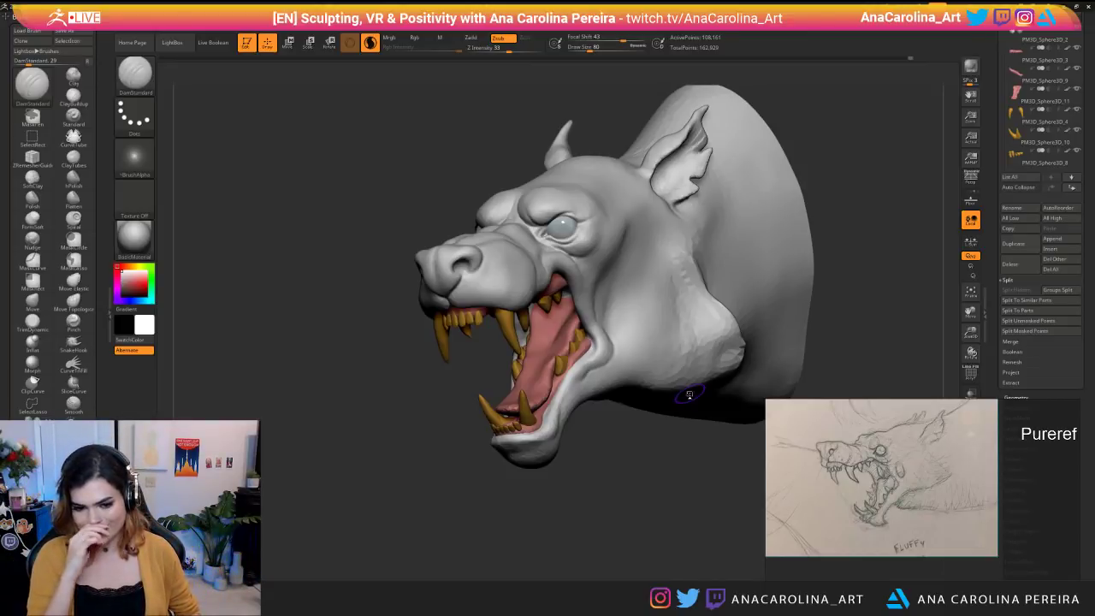
{"action": "mouse_move", "coordinate": [468, 526]}
{"action": "left_mouse_down"}
{"action": "mouse_move", "coordinate": [486, 512]}
{"action": "mouse_move", "coordinate": [625, 508]}
{"action": "mouse_move", "coordinate": [489, 501]}
{"action": "mouse_move", "coordinate": [489, 556]}
{"action": "left_mouse_up"}
{"action": "mouse_move", "coordinate": [416, 240]}
{"action": "left_mouse_down"}
{"action": "mouse_move", "coordinate": [434, 250]}
{"action": "mouse_move", "coordinate": [419, 258]}
{"action": "left_mouse_up"}
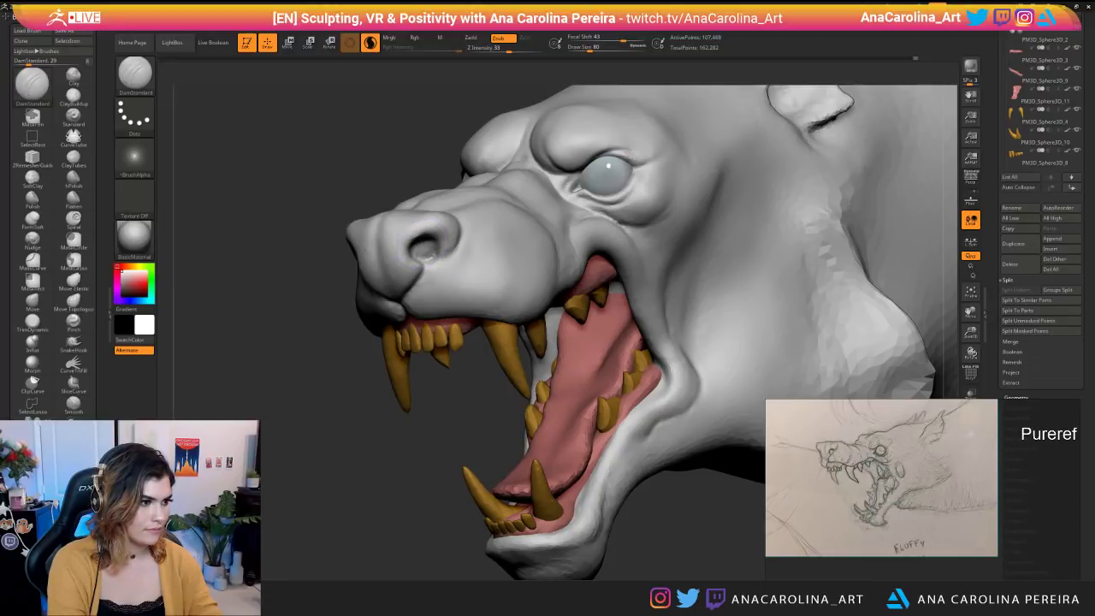
Examine the open mouth, jaw and jowls of the head from the side and the front.
{"action": "left_click_drag", "start_coordinate": [401, 427], "coordinate": [496, 376], "text": "alt"}
{"action": "left_click_drag", "start_coordinate": [462, 411], "coordinate": [367, 376], "text": "alt"}
{"action": "left_click_drag", "start_coordinate": [479, 376], "coordinate": [586, 471]}
{"action": "left_click_drag", "start_coordinate": [454, 459], "coordinate": [506, 428]}
{"action": "left_click_drag", "start_coordinate": [573, 447], "coordinate": [524, 485]}
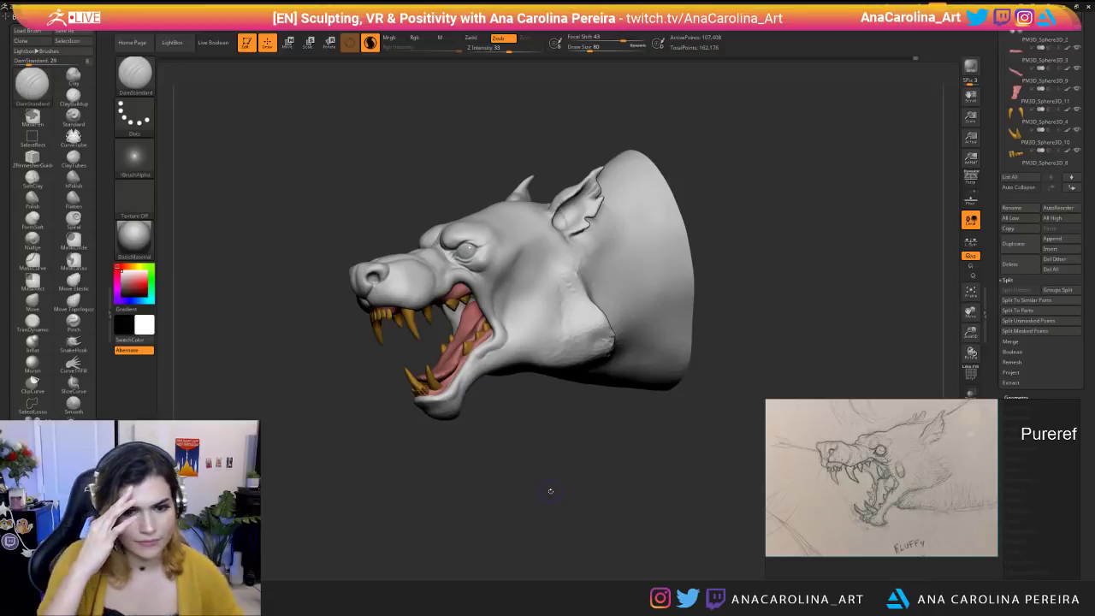
{"action": "left_click_drag", "start_coordinate": [558, 428], "coordinate": [636, 537]}
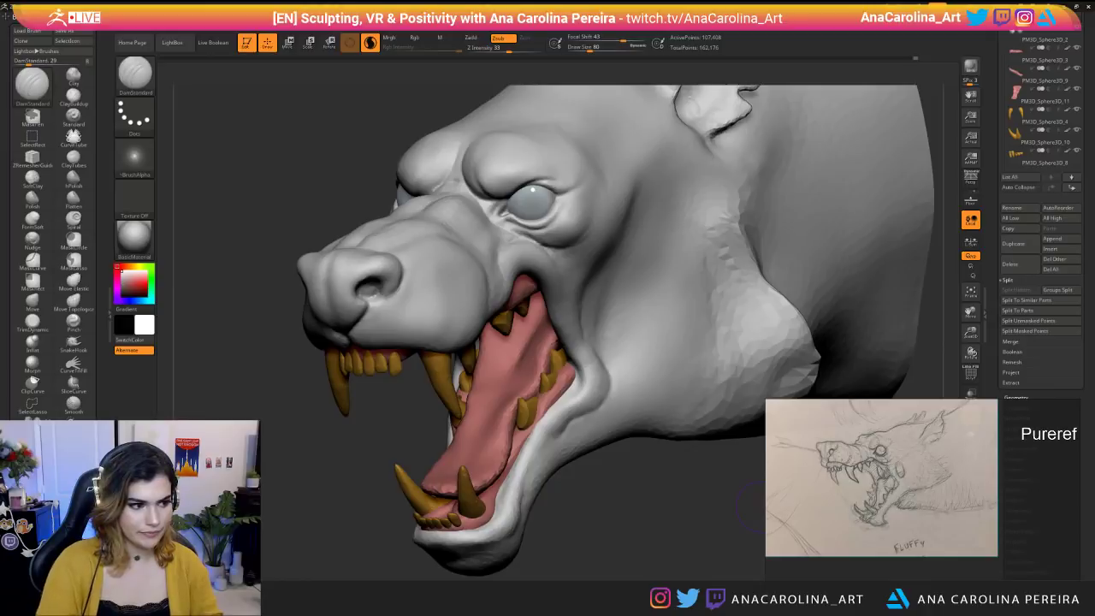
{"action": "left_click_drag", "start_coordinate": [677, 560], "coordinate": [703, 470]}
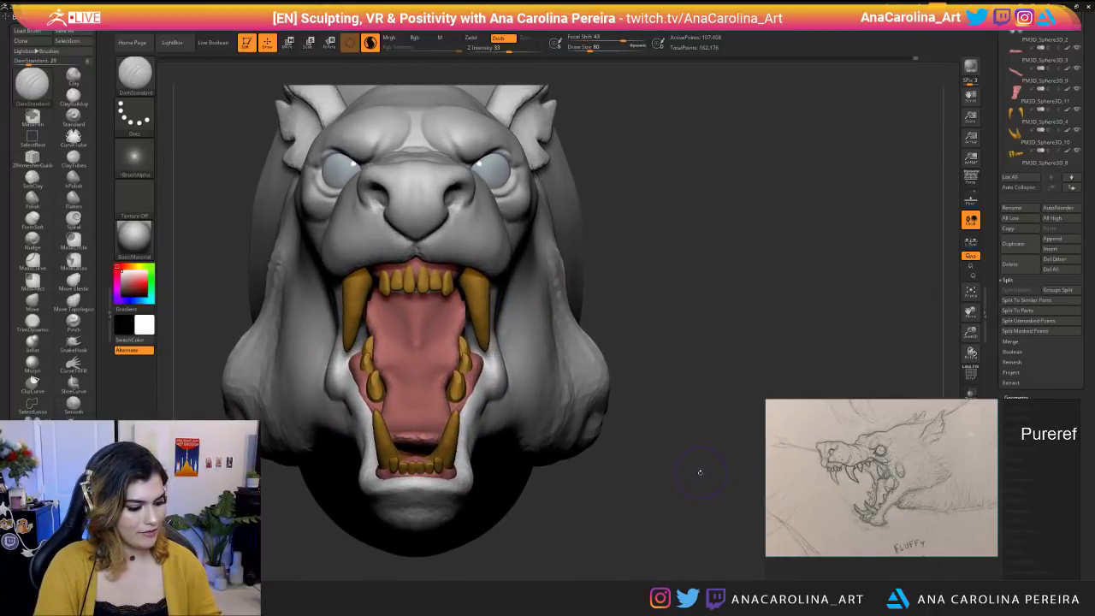
Reshape the outer contour of the jowls with the SnakeHook brush at draw size 415.
{"action": "key", "text": "b"}
{"action": "key", "text": "s"}
{"action": "key", "text": "h"}
{"action": "key", "text": "space"}
{"action": "left_click_drag", "start_coordinate": [614, 313], "coordinate": [549, 347]}
{"action": "key", "text": "backslash"}
{"action": "left_click_drag", "start_coordinate": [555, 402], "coordinate": [532, 390]}
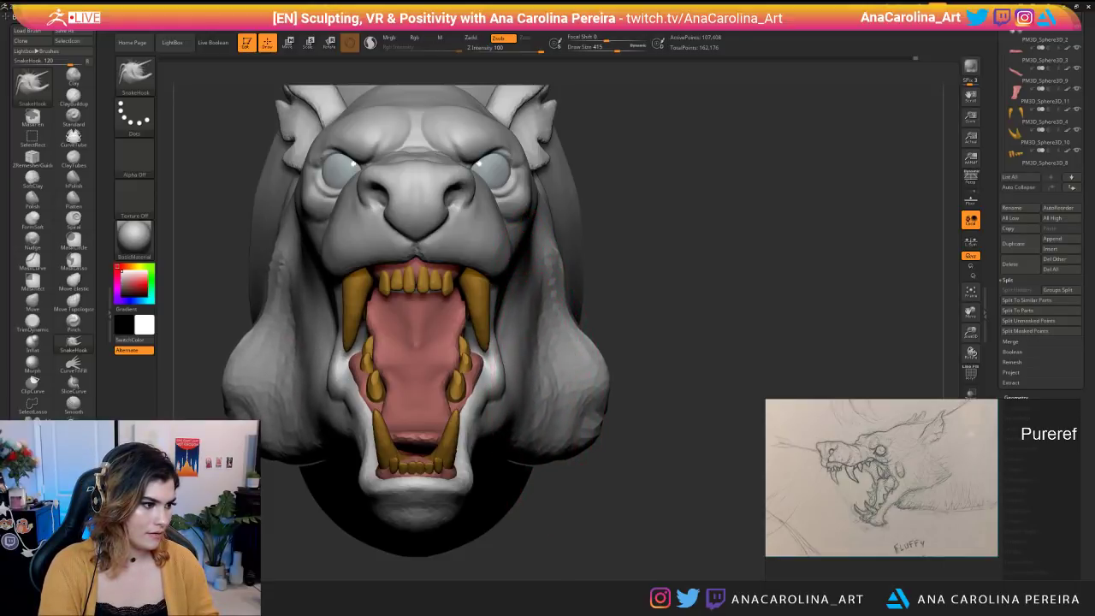
Pull the sides of the jowls into a slimmer, rounder form with SnakeHook at draw size 251.
{"action": "mouse_move", "coordinate": [593, 504]}
{"action": "left_mouse_down", "text": "alt"}
{"action": "mouse_move", "coordinate": [574, 405]}
{"action": "mouse_move", "coordinate": [659, 432]}
{"action": "mouse_move", "coordinate": [594, 510]}
{"action": "mouse_move", "coordinate": [573, 517]}
{"action": "mouse_move", "coordinate": [649, 436]}
{"action": "mouse_move", "coordinate": [602, 377]}
{"action": "left_mouse_up", "text": "alt"}
{"action": "mouse_move", "coordinate": [661, 467]}
{"action": "left_mouse_down"}
{"action": "mouse_move", "coordinate": [585, 475]}
{"action": "mouse_move", "coordinate": [625, 410]}
{"action": "mouse_move", "coordinate": [569, 370]}
{"action": "left_mouse_up"}
{"action": "key", "text": "s"}
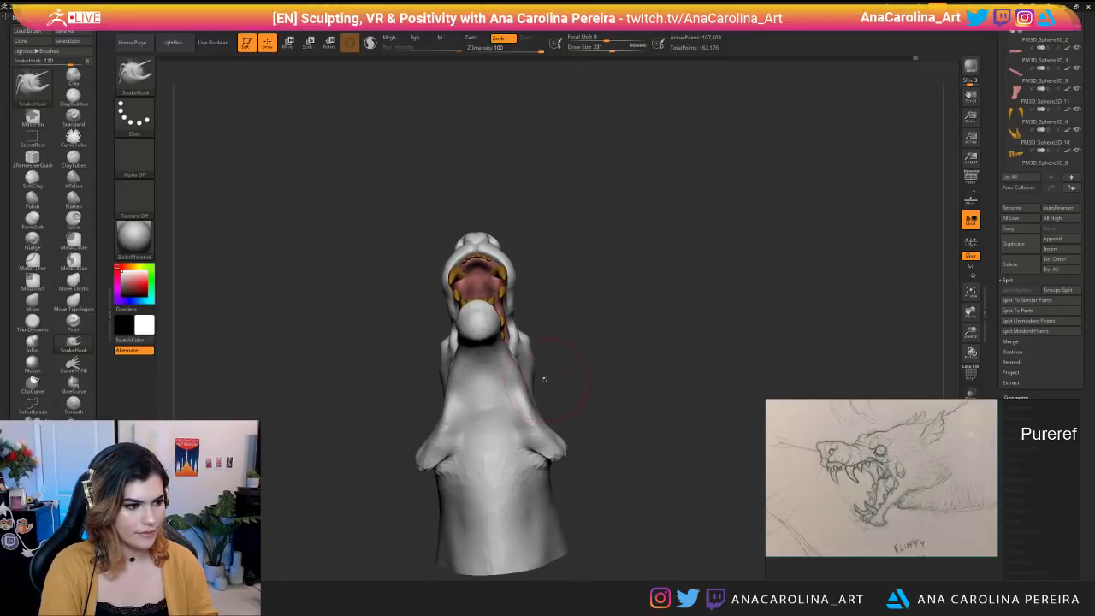
{"action": "mouse_move", "coordinate": [597, 404]}
{"action": "left_mouse_down"}
{"action": "mouse_move", "coordinate": [539, 438]}
{"action": "mouse_move", "coordinate": [519, 469]}
{"action": "mouse_move", "coordinate": [587, 480]}
{"action": "mouse_move", "coordinate": [556, 501]}
{"action": "mouse_move", "coordinate": [515, 387]}
{"action": "left_mouse_up"}
{"action": "mouse_move", "coordinate": [597, 389]}
{"action": "left_mouse_down"}
{"action": "mouse_move", "coordinate": [590, 409]}
{"action": "mouse_move", "coordinate": [536, 413]}
{"action": "mouse_move", "coordinate": [524, 396]}
{"action": "mouse_move", "coordinate": [582, 434]}
{"action": "mouse_move", "coordinate": [572, 440]}
{"action": "mouse_move", "coordinate": [598, 507]}
{"action": "mouse_move", "coordinate": [604, 438]}
{"action": "mouse_move", "coordinate": [599, 522]}
{"action": "left_mouse_up"}
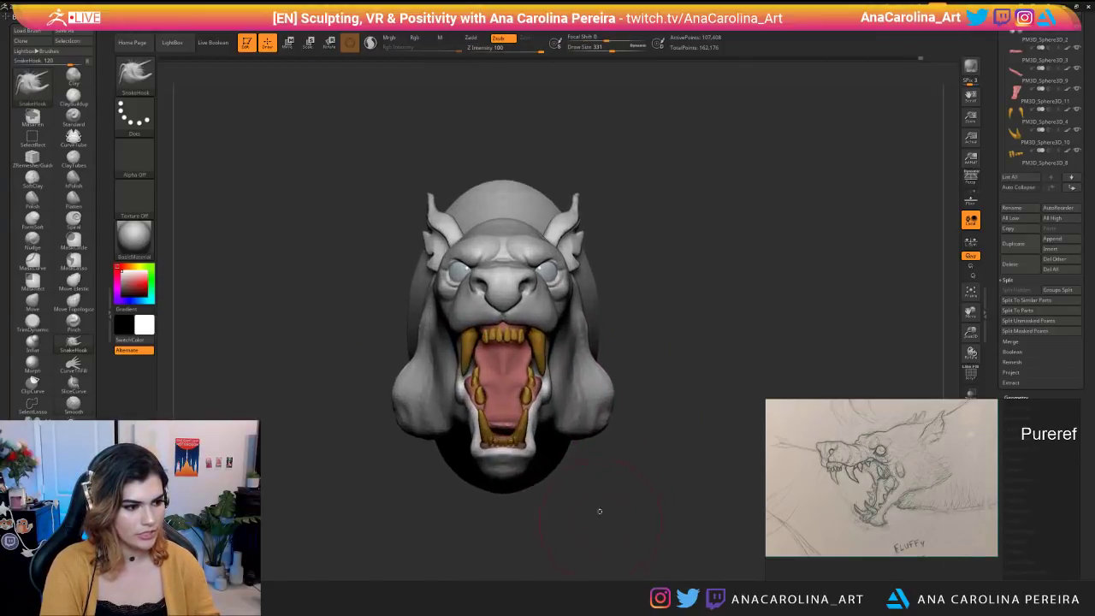
{"action": "key", "text": "space"}
{"action": "mouse_move", "coordinate": [611, 393]}
{"action": "left_mouse_down"}
{"action": "mouse_move", "coordinate": [602, 381]}
{"action": "mouse_move", "coordinate": [594, 392]}
{"action": "left_mouse_up"}
{"action": "mouse_move", "coordinate": [421, 402]}
{"action": "left_mouse_down"}
{"action": "mouse_move", "coordinate": [405, 389]}
{"action": "mouse_move", "coordinate": [406, 355]}
{"action": "left_mouse_up"}
{"action": "key", "text": "space"}
{"action": "left_click_drag", "start_coordinate": [588, 359], "coordinate": [593, 359]}
{"action": "left_click_drag", "start_coordinate": [421, 377], "coordinate": [405, 364]}
{"action": "left_click_drag", "start_coordinate": [621, 367], "coordinate": [587, 360]}
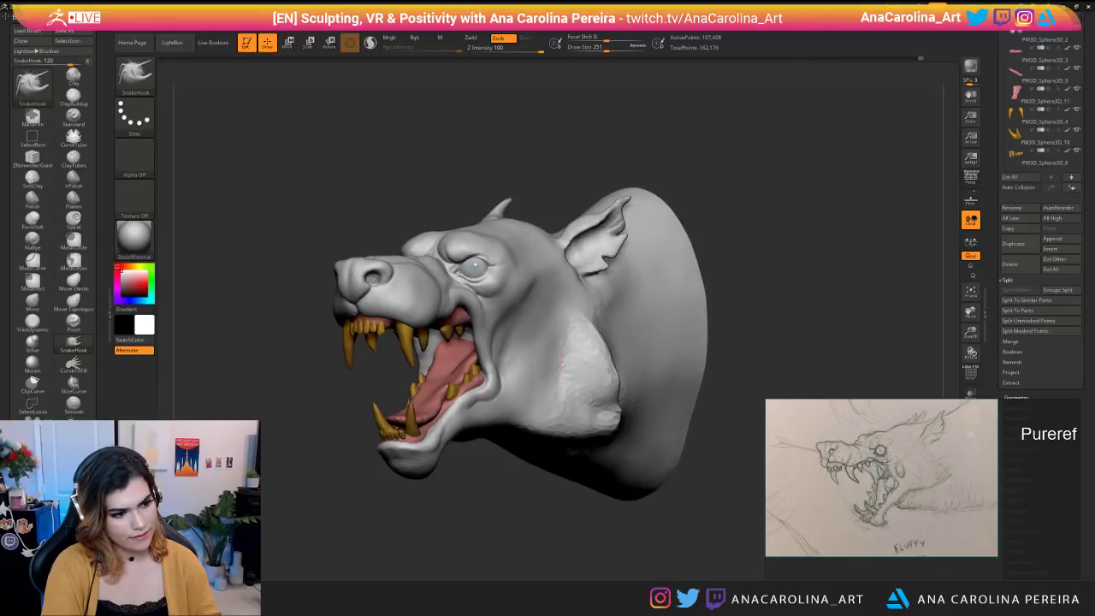
Smooth the jowls on both sides, including their lower edges and the transition into the neck.
{"action": "left_click_drag", "start_coordinate": [614, 438], "coordinate": [616, 465], "text": "shift"}
{"action": "left_click_drag", "start_coordinate": [424, 383], "coordinate": [407, 432], "text": "shift"}
{"action": "left_click_drag", "start_coordinate": [432, 358], "coordinate": [415, 417], "text": "shift"}
{"action": "left_click_drag", "start_coordinate": [588, 392], "coordinate": [612, 431], "text": "shift"}
{"action": "left_click_drag", "start_coordinate": [610, 340], "coordinate": [611, 381], "text": "shift"}
{"action": "left_click_drag", "start_coordinate": [590, 427], "coordinate": [596, 420], "text": "shift"}
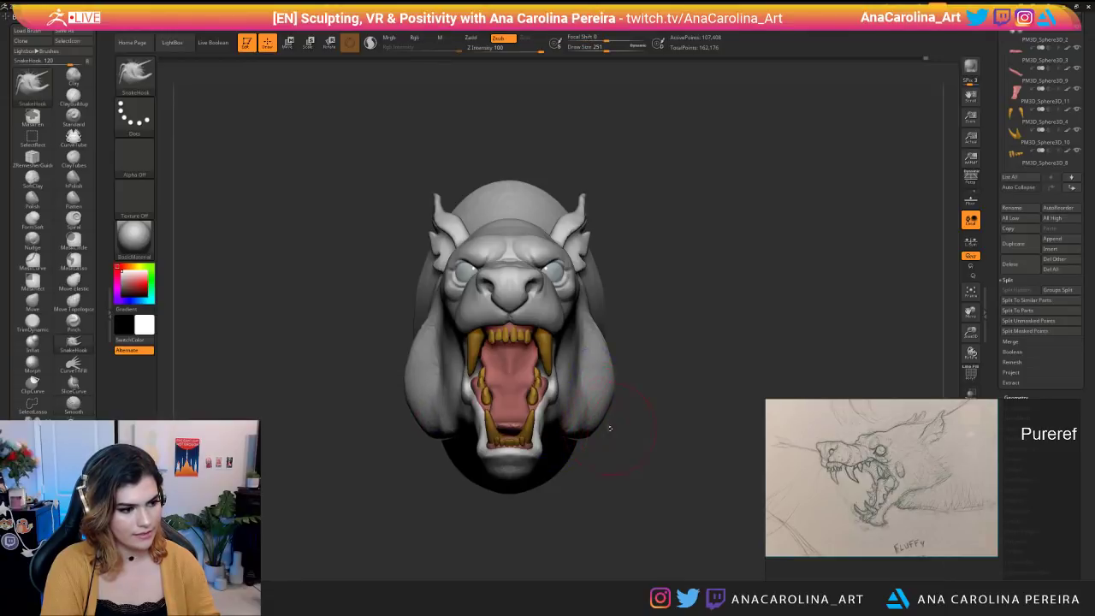
{"action": "left_click_drag", "start_coordinate": [638, 376], "coordinate": [530, 370]}
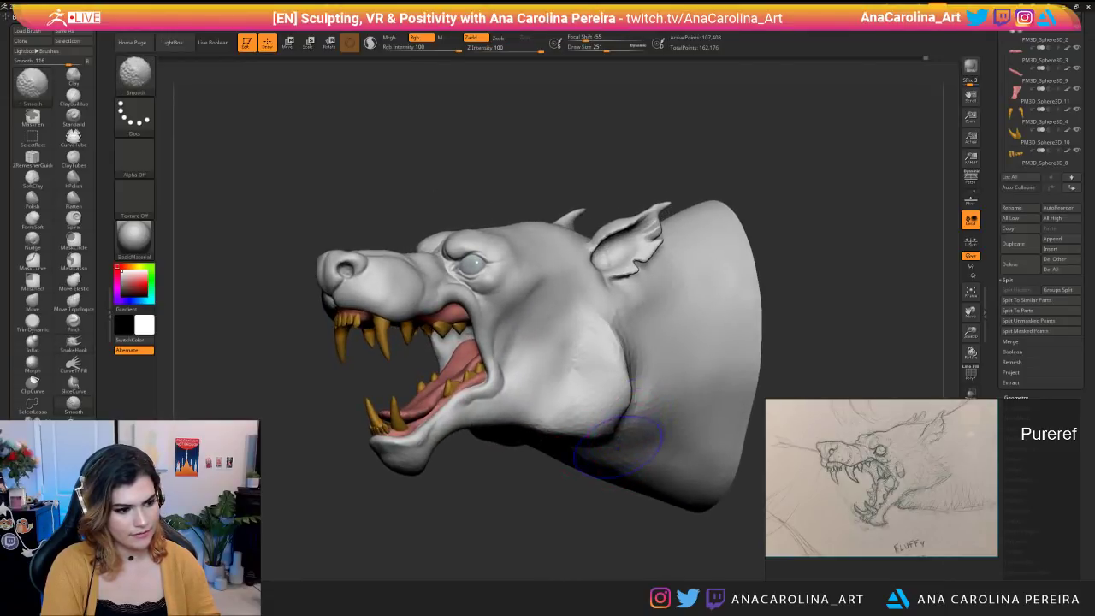
{"action": "left_click_drag", "start_coordinate": [624, 479], "coordinate": [744, 472]}
{"action": "left_click_drag", "start_coordinate": [744, 472], "coordinate": [727, 342], "text": "alt"}
{"action": "mouse_move", "coordinate": [616, 479]}
{"action": "left_mouse_down"}
{"action": "mouse_move", "coordinate": [710, 477]}
{"action": "mouse_move", "coordinate": [617, 476]}
{"action": "left_mouse_up"}
{"action": "mouse_move", "coordinate": [639, 479]}
{"action": "left_mouse_down", "text": "shift"}
{"action": "mouse_move", "coordinate": [641, 367]}
{"action": "mouse_move", "coordinate": [606, 427]}
{"action": "left_mouse_up", "text": "shift"}
Adjust the rear corner and lower edge of the jowls with SnakeHook at draw size 207.
{"action": "key", "text": "space"}
{"action": "left_click_drag", "start_coordinate": [665, 383], "coordinate": [660, 384]}
{"action": "mouse_move", "coordinate": [750, 393]}
{"action": "left_mouse_down"}
{"action": "mouse_move", "coordinate": [697, 398]}
{"action": "mouse_move", "coordinate": [646, 374]}
{"action": "mouse_move", "coordinate": [671, 395]}
{"action": "mouse_move", "coordinate": [643, 441]}
{"action": "mouse_move", "coordinate": [646, 411]}
{"action": "left_mouse_up"}
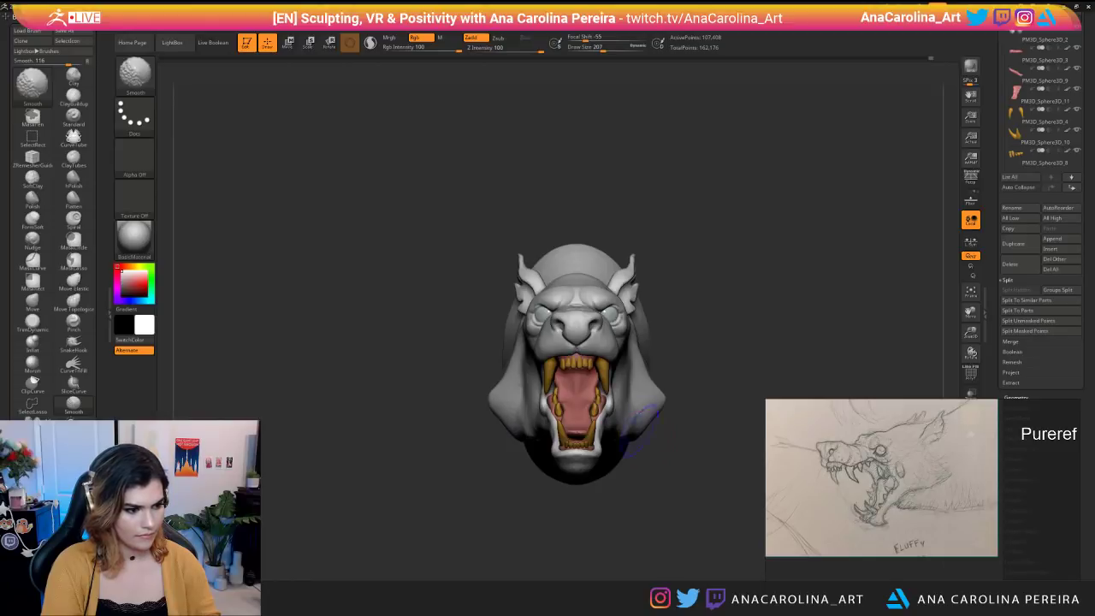
{"action": "left_click_drag", "start_coordinate": [671, 444], "coordinate": [744, 441]}
{"action": "left_click_drag", "start_coordinate": [556, 504], "coordinate": [586, 496]}
{"action": "left_click_drag", "start_coordinate": [536, 425], "coordinate": [541, 437]}
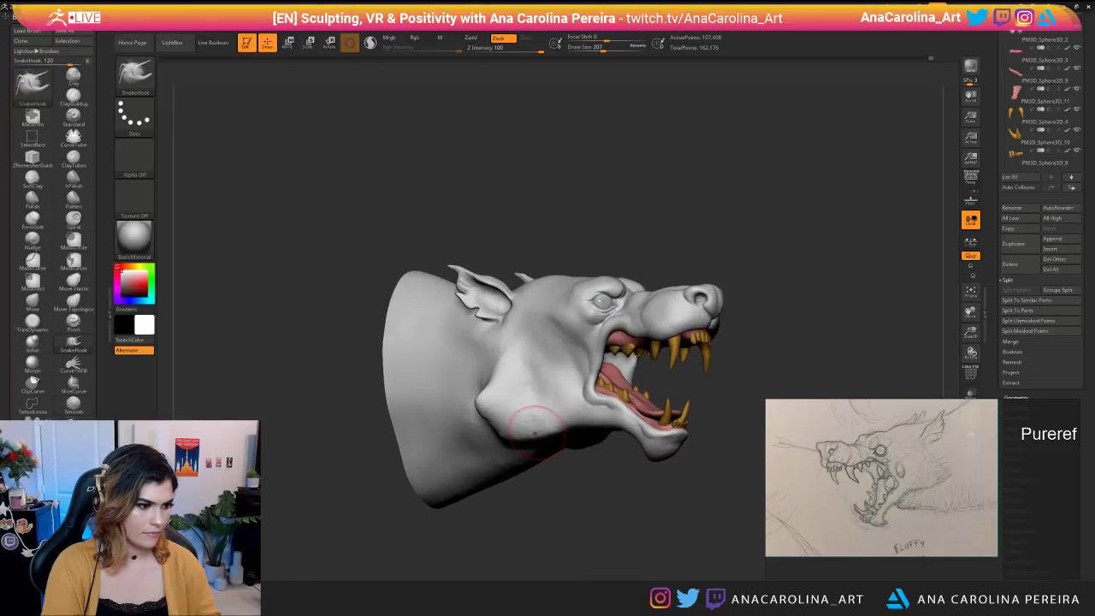
{"action": "mouse_move", "coordinate": [684, 500]}
{"action": "left_mouse_down"}
{"action": "mouse_move", "coordinate": [543, 503]}
{"action": "mouse_move", "coordinate": [637, 506]}
{"action": "mouse_move", "coordinate": [639, 479]}
{"action": "mouse_move", "coordinate": [641, 552]}
{"action": "mouse_move", "coordinate": [618, 548]}
{"action": "left_mouse_up"}
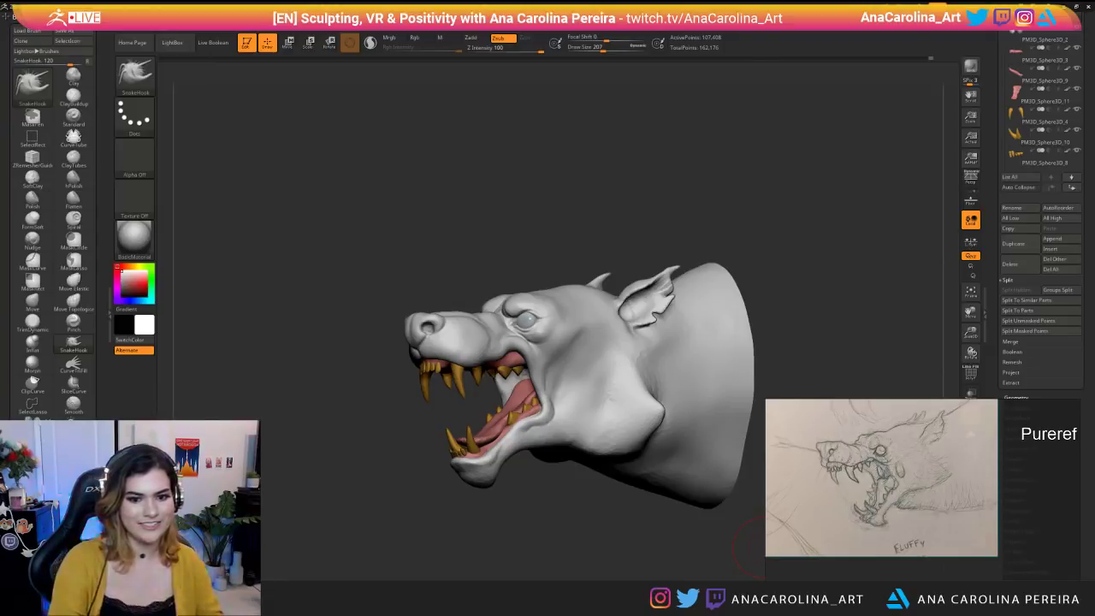
Reshape the cheek in front of the neck with SnakeHook at draw size 223 and smooth its surface.
{"action": "mouse_move", "coordinate": [308, 503]}
{"action": "left_mouse_down"}
{"action": "mouse_move", "coordinate": [547, 522]}
{"action": "mouse_move", "coordinate": [537, 514]}
{"action": "left_mouse_up"}
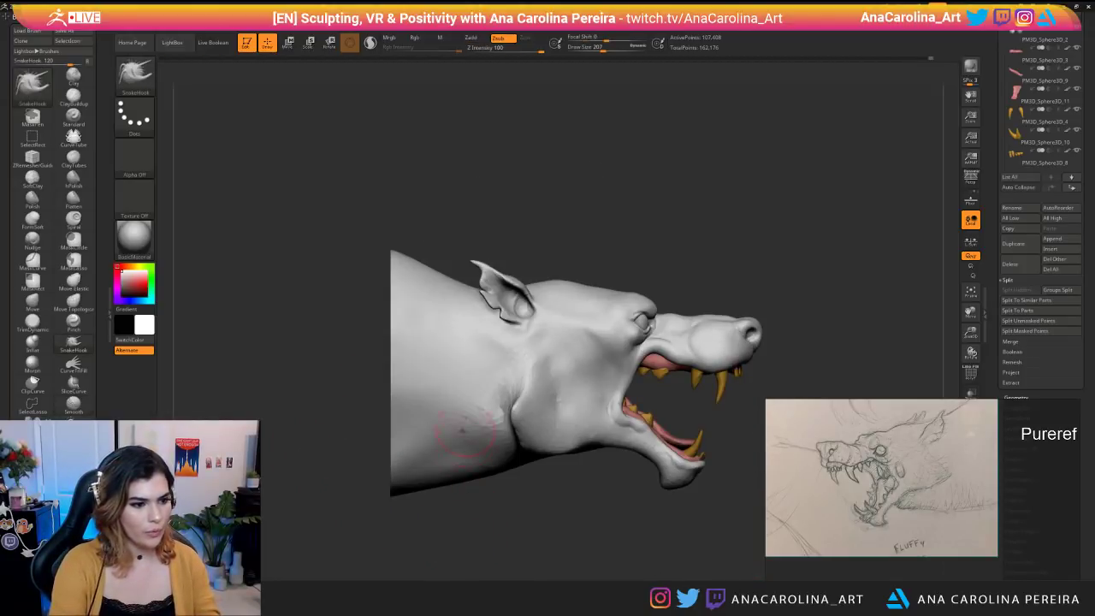
{"action": "key", "text": "s"}
{"action": "left_click_drag", "start_coordinate": [498, 340], "coordinate": [512, 347]}
{"action": "left_click_drag", "start_coordinate": [556, 516], "coordinate": [361, 519]}
{"action": "left_click_drag", "start_coordinate": [625, 339], "coordinate": [643, 370], "text": "shift"}
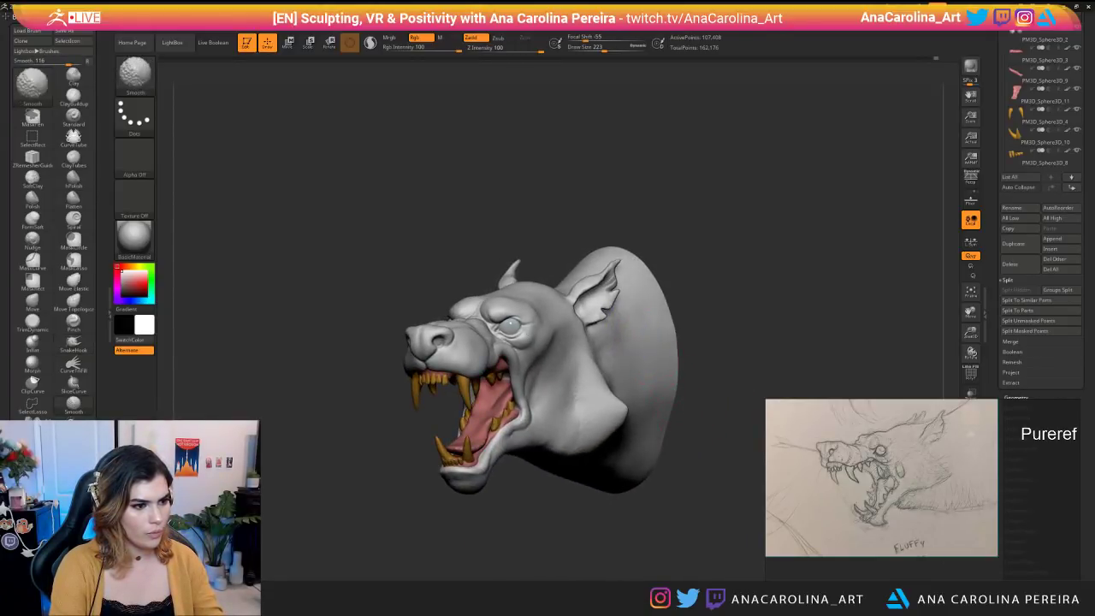
{"action": "mouse_move", "coordinate": [609, 332]}
{"action": "left_mouse_down"}
{"action": "mouse_move", "coordinate": [615, 349]}
{"action": "mouse_move", "coordinate": [599, 322]}
{"action": "left_mouse_up"}
{"action": "mouse_move", "coordinate": [695, 400]}
{"action": "left_mouse_down", "text": "alt"}
{"action": "mouse_move", "coordinate": [684, 352]}
{"action": "mouse_move", "coordinate": [746, 348]}
{"action": "left_mouse_up", "text": "alt"}
{"action": "left_click_drag", "start_coordinate": [539, 328], "coordinate": [536, 342], "text": "shift"}
{"action": "mouse_move", "coordinate": [600, 461]}
{"action": "left_mouse_down"}
{"action": "mouse_move", "coordinate": [503, 465]}
{"action": "mouse_move", "coordinate": [623, 474]}
{"action": "mouse_move", "coordinate": [622, 449]}
{"action": "left_mouse_up"}
{"action": "left_click_drag", "start_coordinate": [622, 450], "coordinate": [523, 458]}
{"action": "left_click_drag", "start_coordinate": [547, 552], "coordinate": [598, 546]}
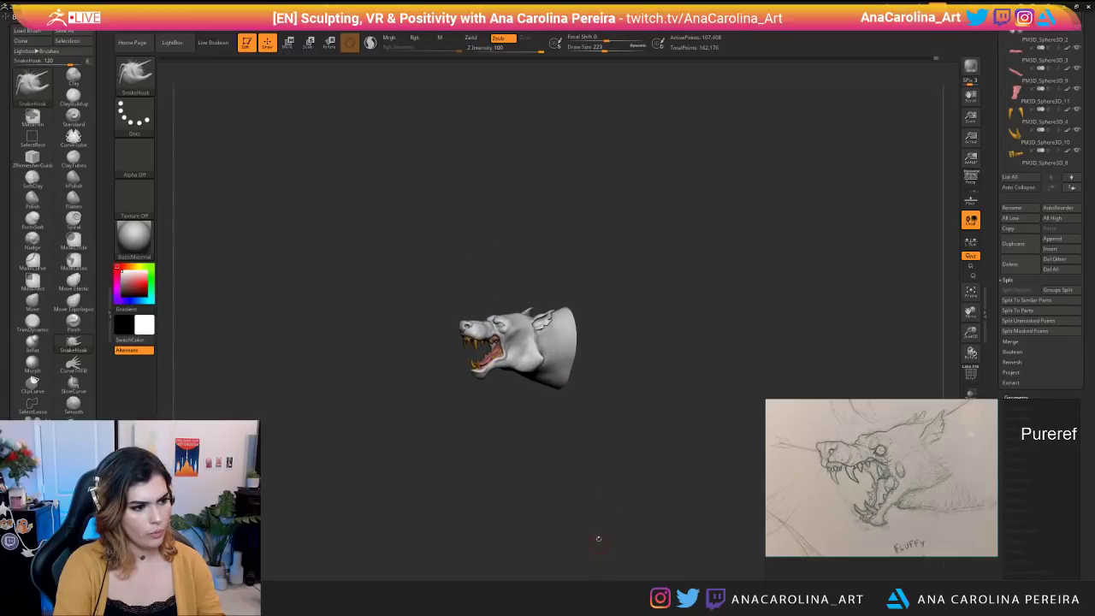
{"action": "key", "text": "f"}
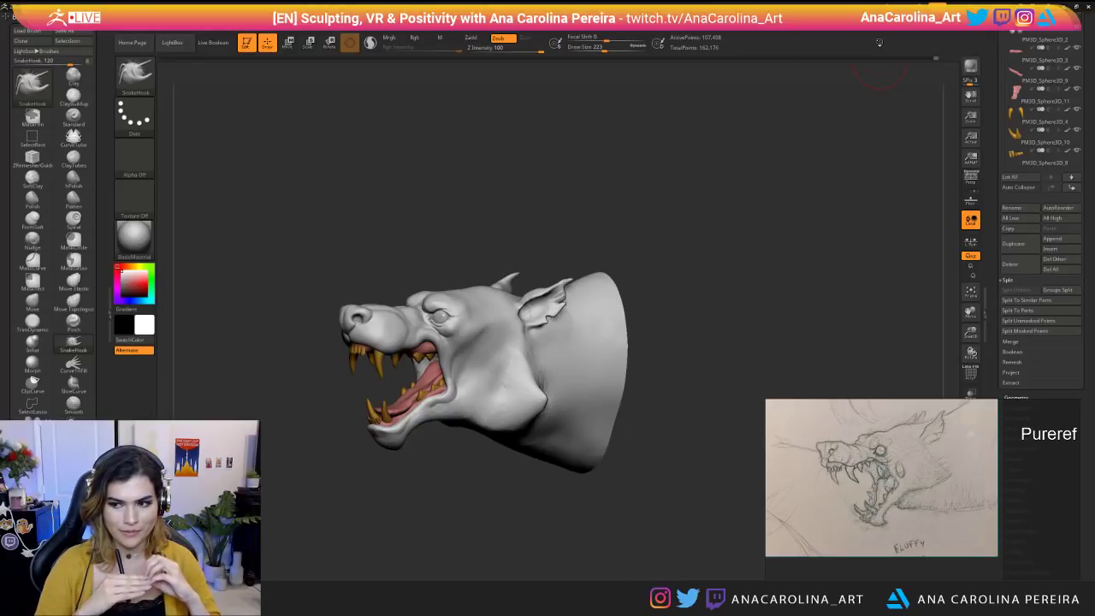
Switch to ClayBuildup at draw size 207 and smooth the side of the muzzle behind the nostril.
{"action": "left_click_drag", "start_coordinate": [348, 506], "coordinate": [590, 557]}
{"action": "mouse_move", "coordinate": [719, 332]}
{"action": "left_mouse_down"}
{"action": "mouse_move", "coordinate": [813, 306]}
{"action": "mouse_move", "coordinate": [735, 248]}
{"action": "mouse_move", "coordinate": [797, 283]}
{"action": "mouse_move", "coordinate": [764, 282]}
{"action": "left_mouse_up"}
{"action": "key", "text": "space"}
{"action": "key", "text": "b"}
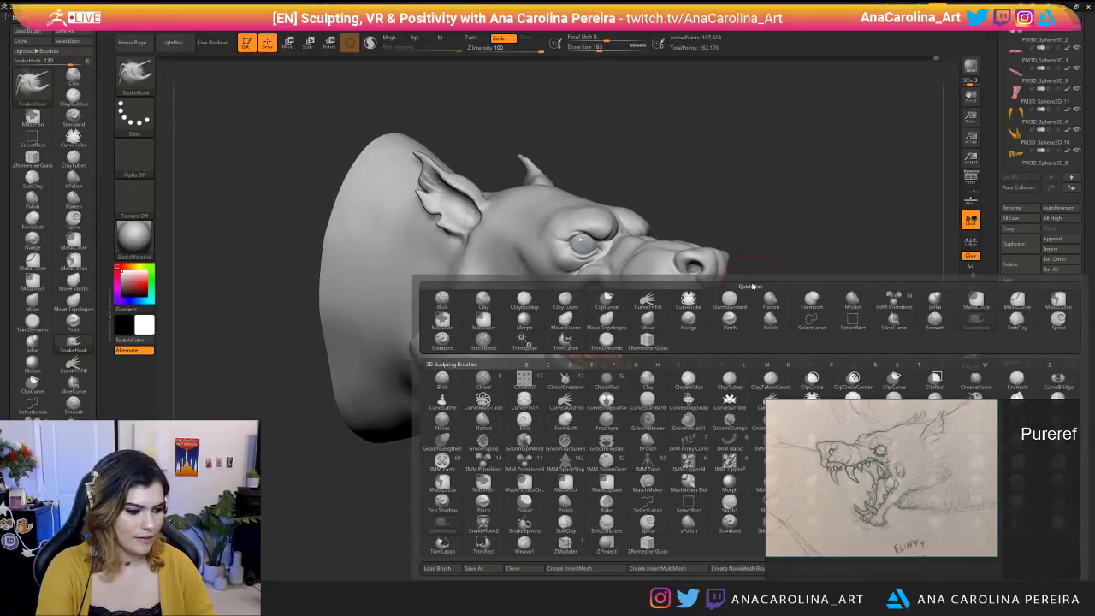
{"action": "key", "text": "c"}
{"action": "key", "text": "b"}
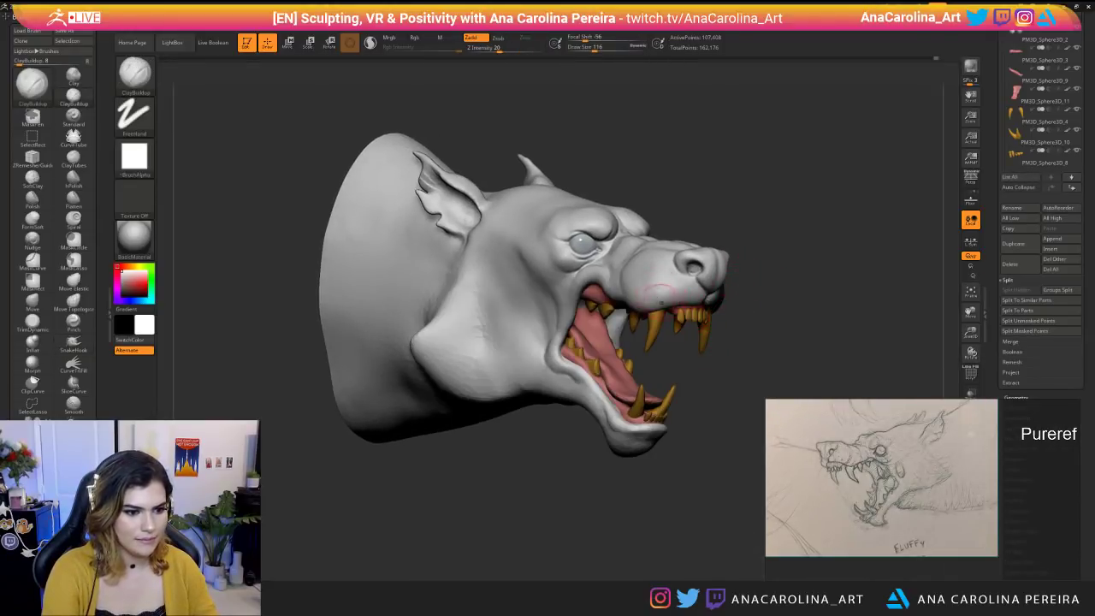
{"action": "key", "text": "space"}
{"action": "left_click_drag", "start_coordinate": [663, 305], "coordinate": [675, 306]}
{"action": "key", "text": "space"}
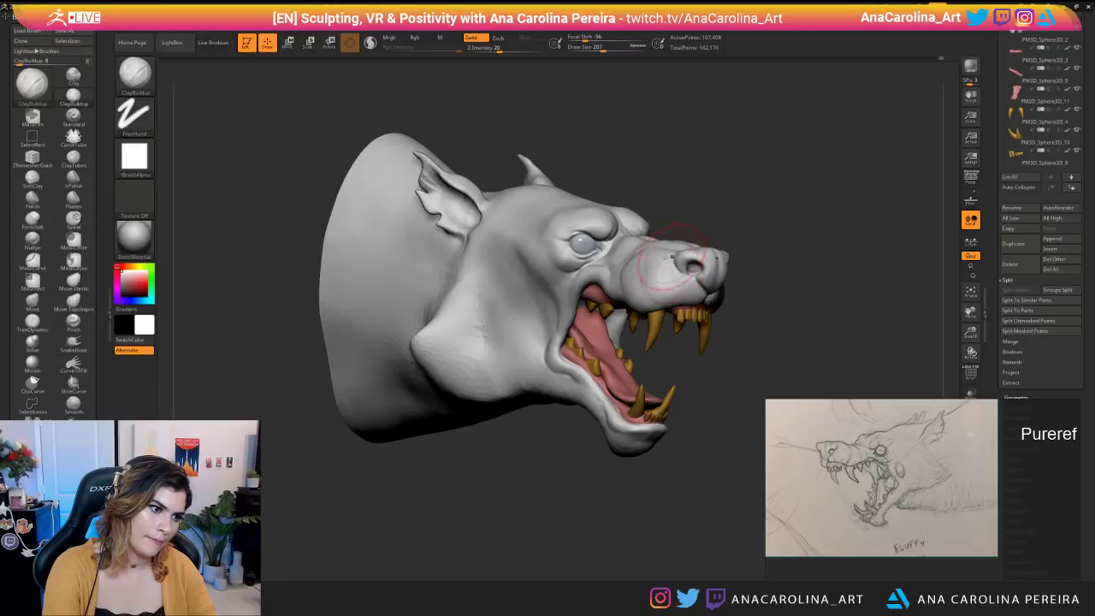
{"action": "left_click_drag", "start_coordinate": [666, 269], "coordinate": [664, 283], "text": "shift"}
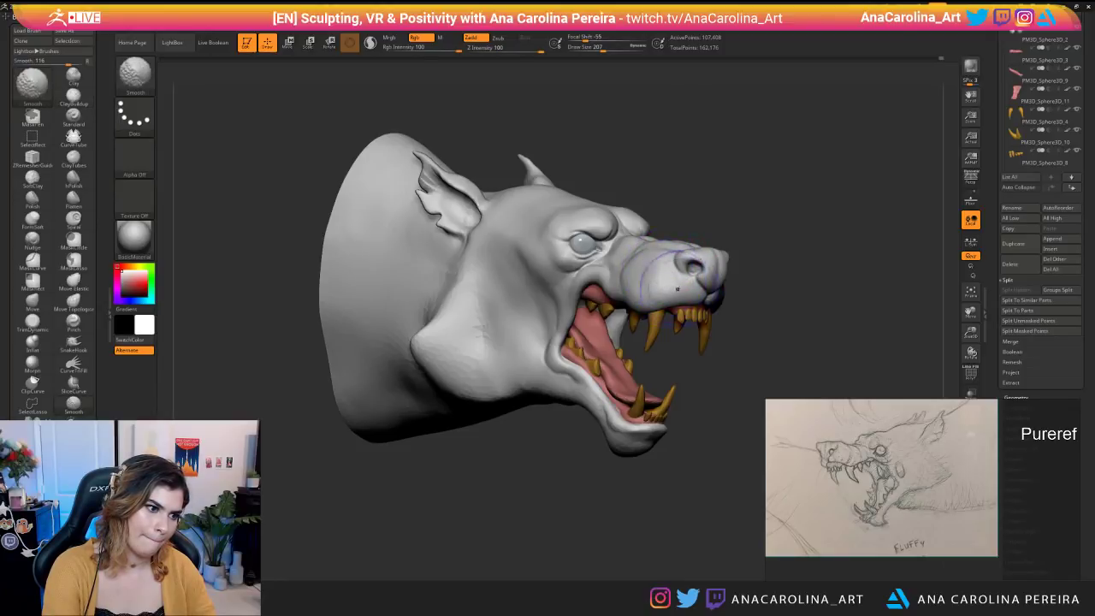
Even out the side of the muzzle above the upper lip and reduce the ClayBuildup draw size to 77.
{"action": "key", "text": "space"}
{"action": "left_click_drag", "start_coordinate": [715, 230], "coordinate": [750, 230]}
{"action": "key", "text": "["}
{"action": "key", "text": "["}
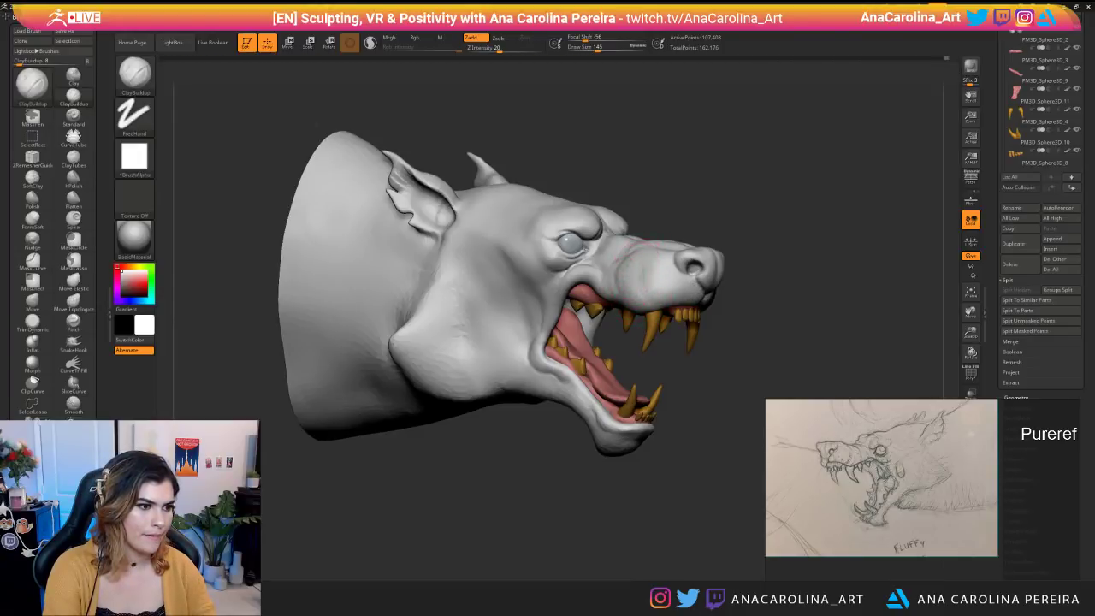
{"action": "left_click_drag", "start_coordinate": [631, 286], "coordinate": [643, 282], "text": "shift"}
{"action": "key", "text": "["}
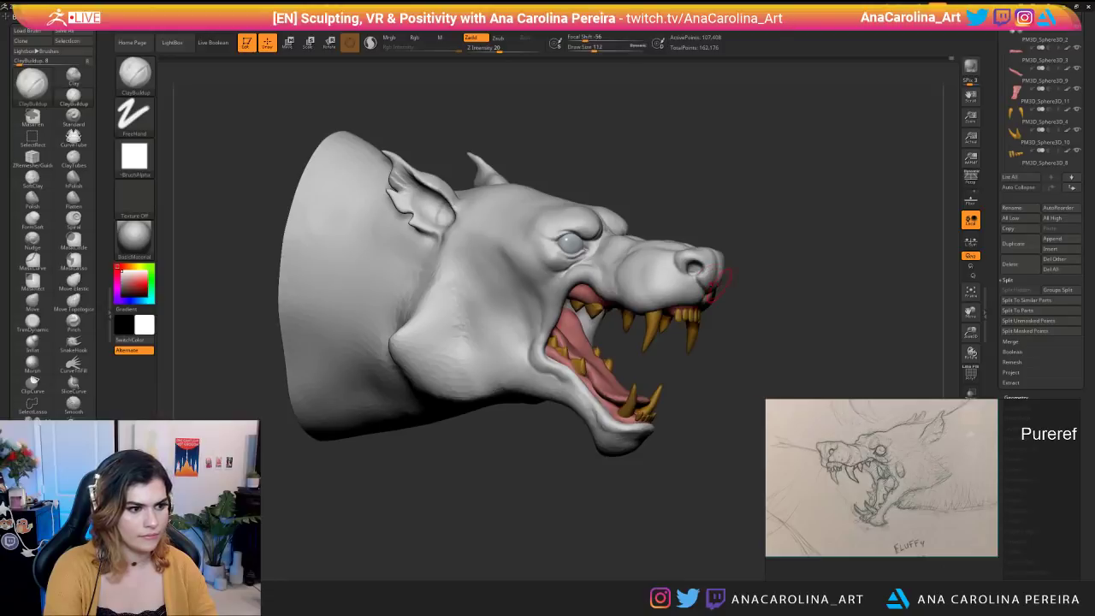
{"action": "key", "text": "["}
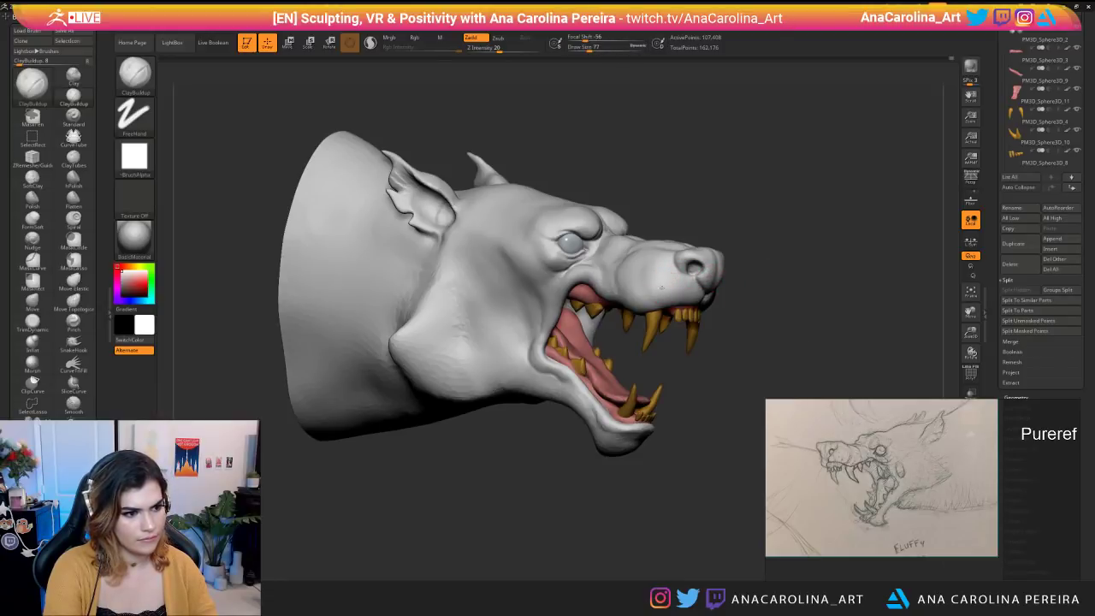
Set the ClayBuildup draw size to 44 and smooth a small area above the upper fang.
{"action": "key", "text": "space"}
{"action": "left_click_drag", "start_coordinate": [674, 290], "coordinate": [659, 291]}
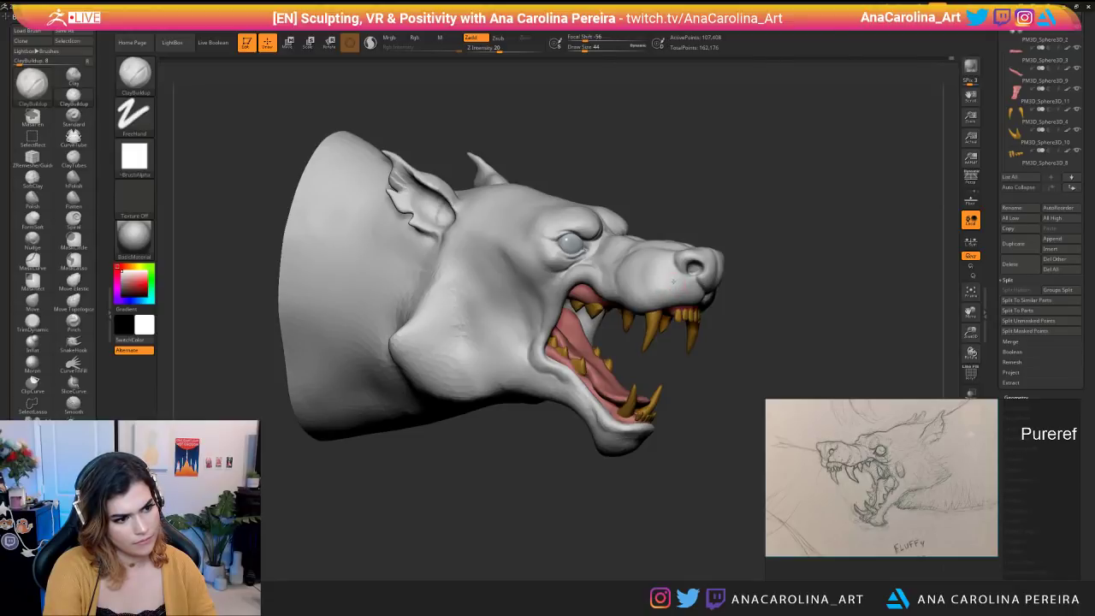
{"action": "mouse_move", "coordinate": [674, 283]}
{"action": "right_mouse_down"}
{"action": "mouse_move", "coordinate": [810, 288]}
{"action": "mouse_move", "coordinate": [756, 315]}
{"action": "right_mouse_up"}
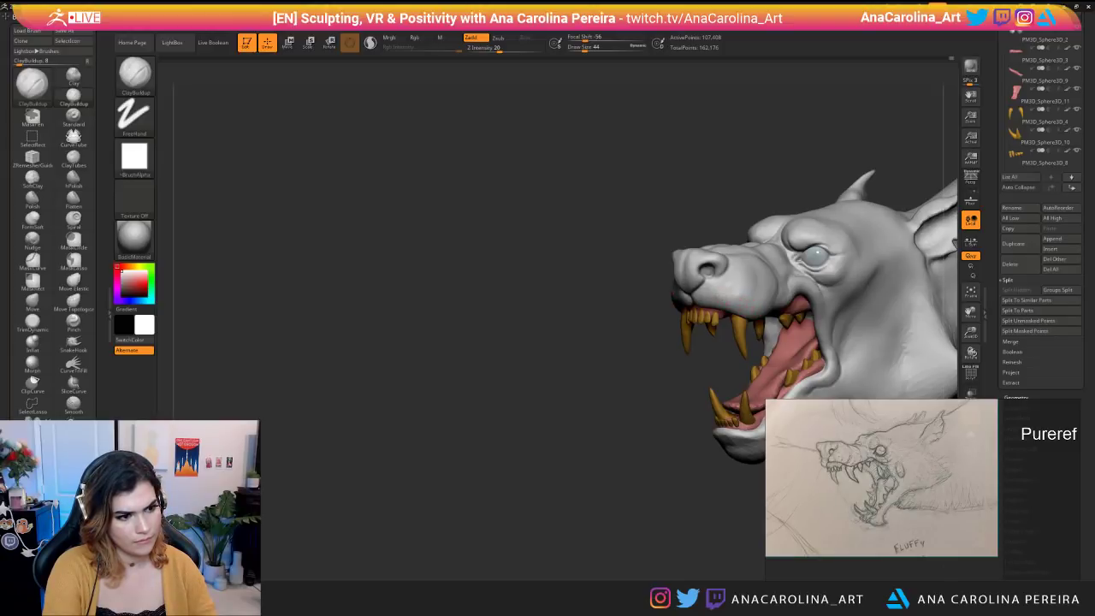
{"action": "key", "text": "shift"}
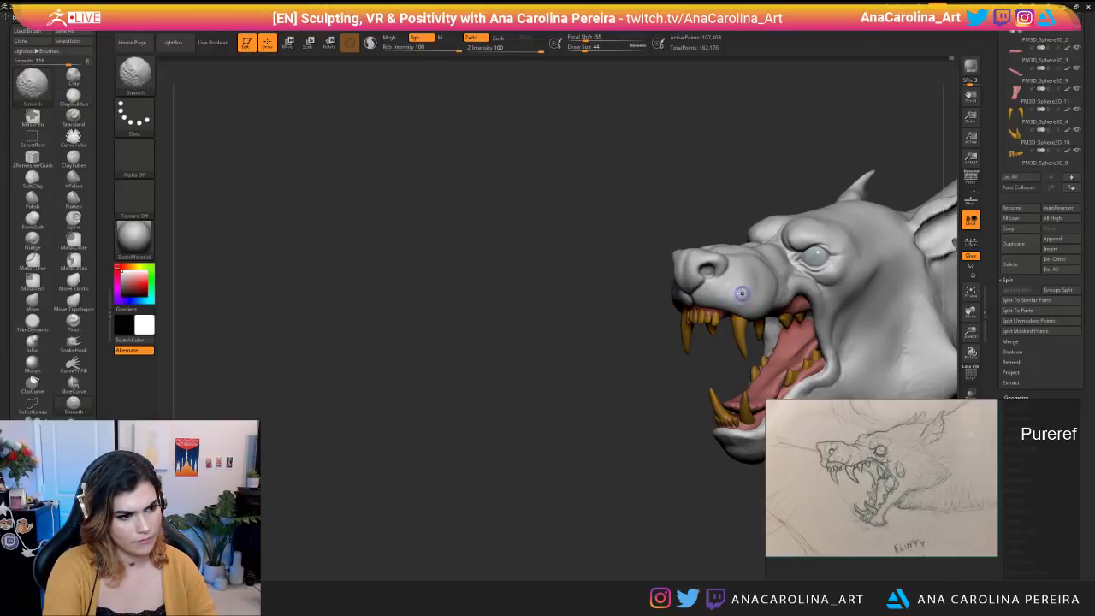
{"action": "mouse_move", "coordinate": [723, 290]}
{"action": "right_mouse_down", "text": "ctrl"}
{"action": "mouse_move", "coordinate": [667, 360]}
{"action": "mouse_move", "coordinate": [734, 360]}
{"action": "mouse_move", "coordinate": [756, 339]}
{"action": "mouse_move", "coordinate": [767, 388]}
{"action": "right_mouse_up", "text": "ctrl"}
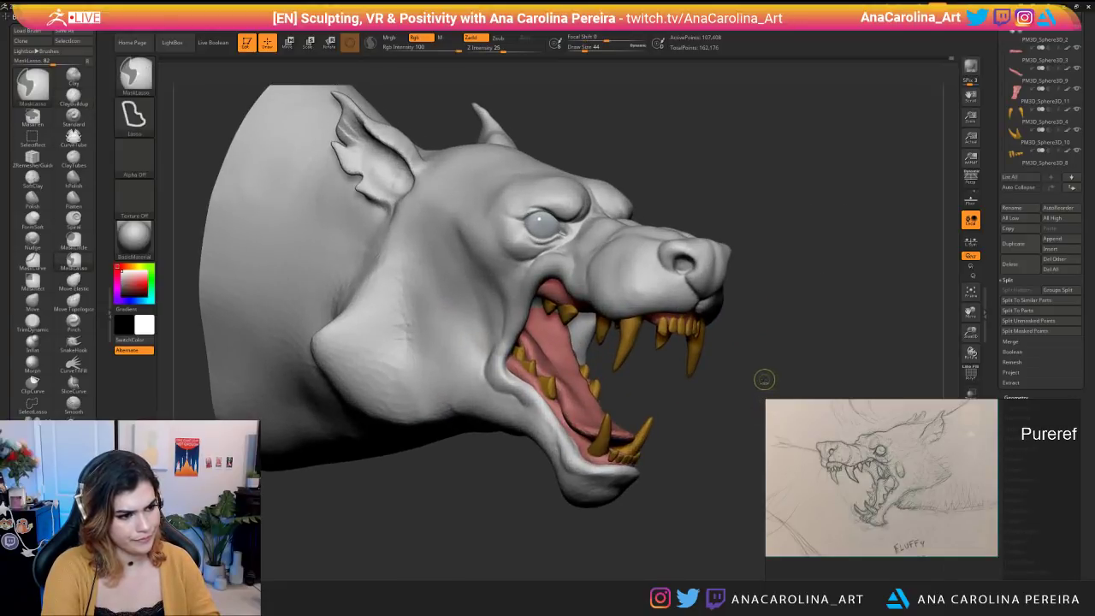
Set the ClayBuildup draw size to 46 and undo the small test marks on the side of the muzzle.
{"action": "key", "text": "space"}
{"action": "left_click_drag", "start_coordinate": [650, 272], "coordinate": [655, 271]}
{"action": "right_click_drag", "start_coordinate": [749, 231], "coordinate": [753, 260], "text": "ctrl"}
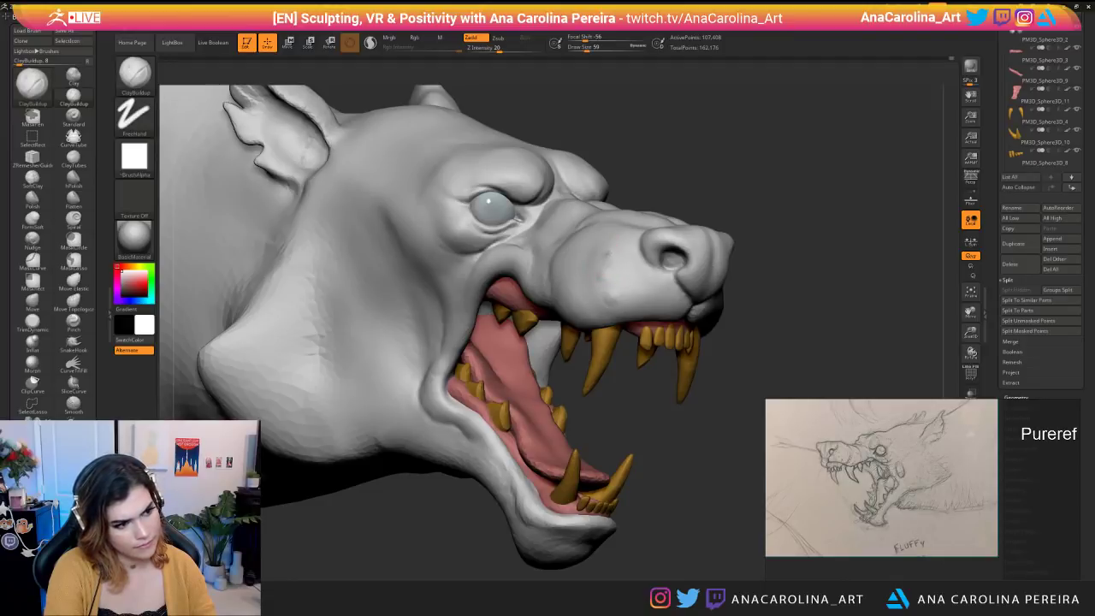
{"action": "key", "text": "ctrl"}
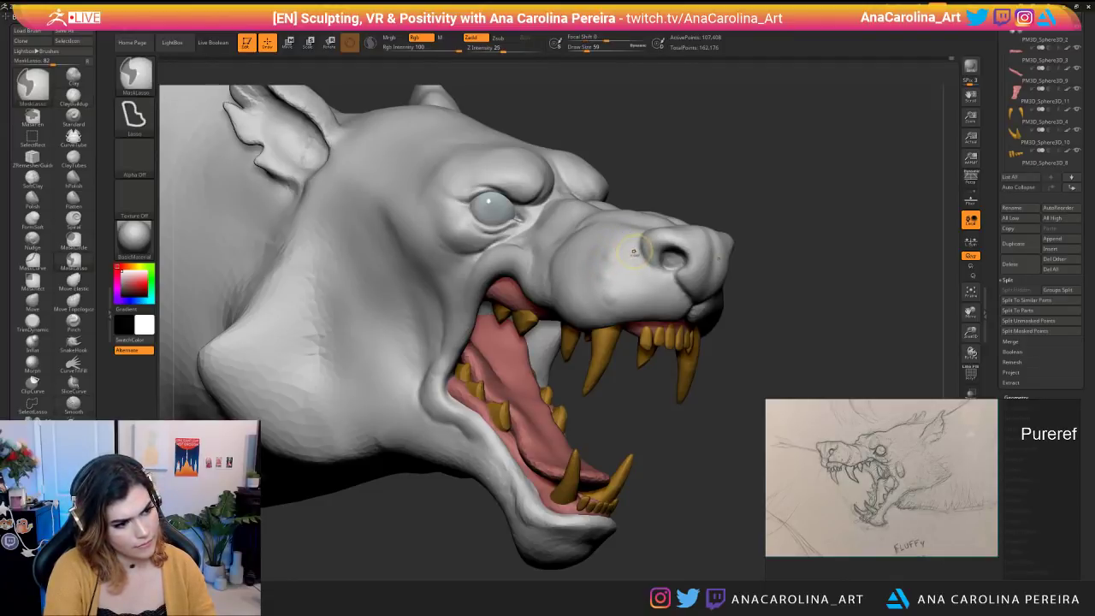
{"action": "key", "text": "shift"}
{"action": "key", "text": "space"}
{"action": "left_click_drag", "start_coordinate": [656, 276], "coordinate": [605, 252]}
{"action": "key", "text": "shift"}
{"action": "key", "text": "space"}
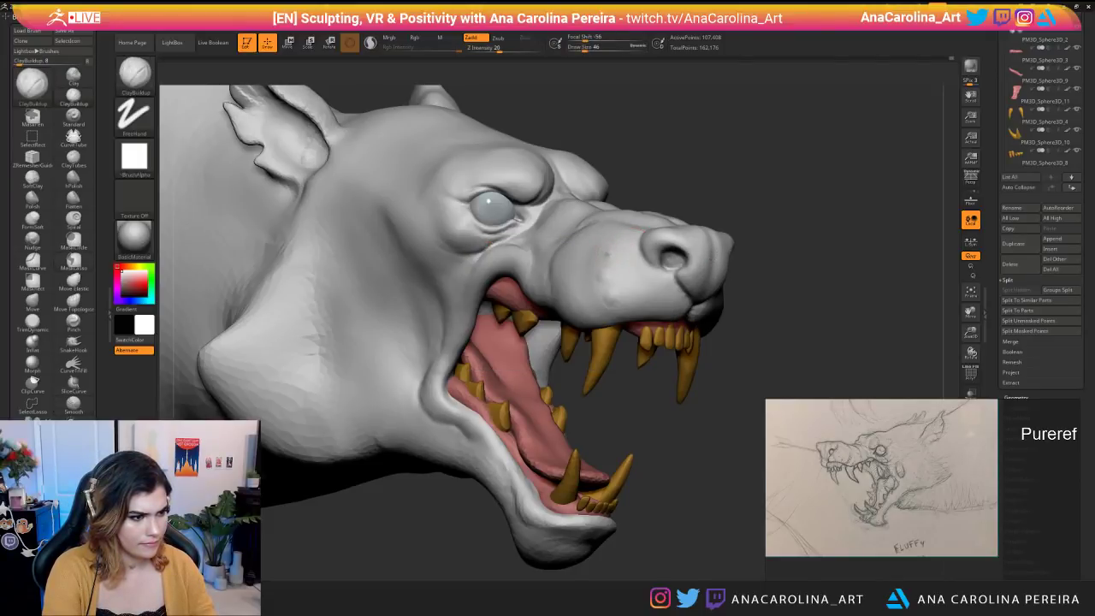
{"action": "key", "text": "ctrl+z"}
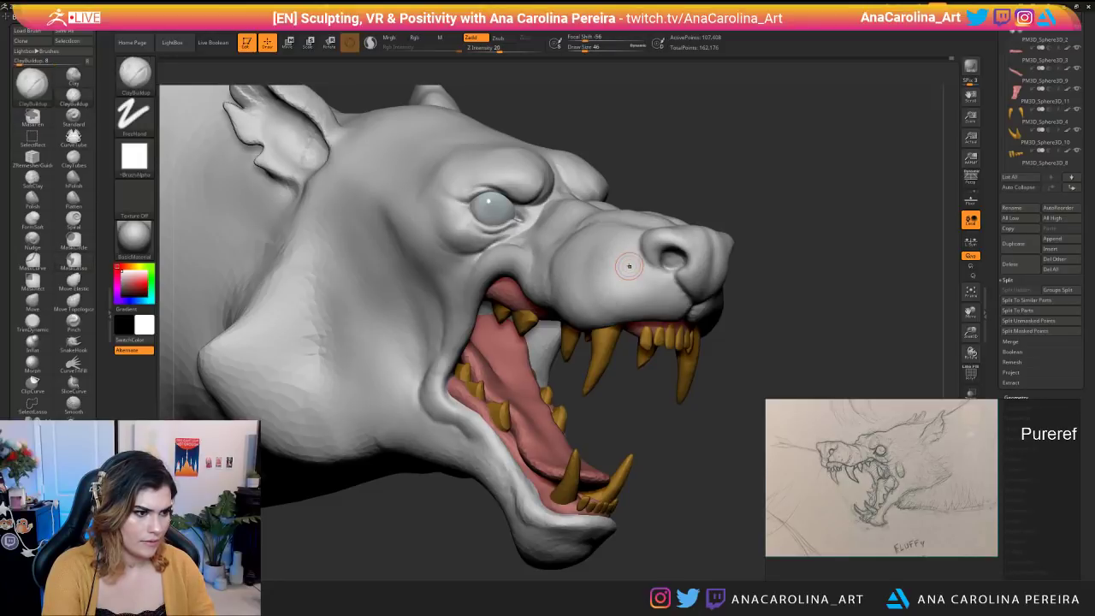
Set the ClayBuildup focal shift to 34 for detailing the side of the muzzle.
{"action": "key", "text": "space"}
{"action": "left_click_drag", "start_coordinate": [631, 277], "coordinate": [657, 279]}
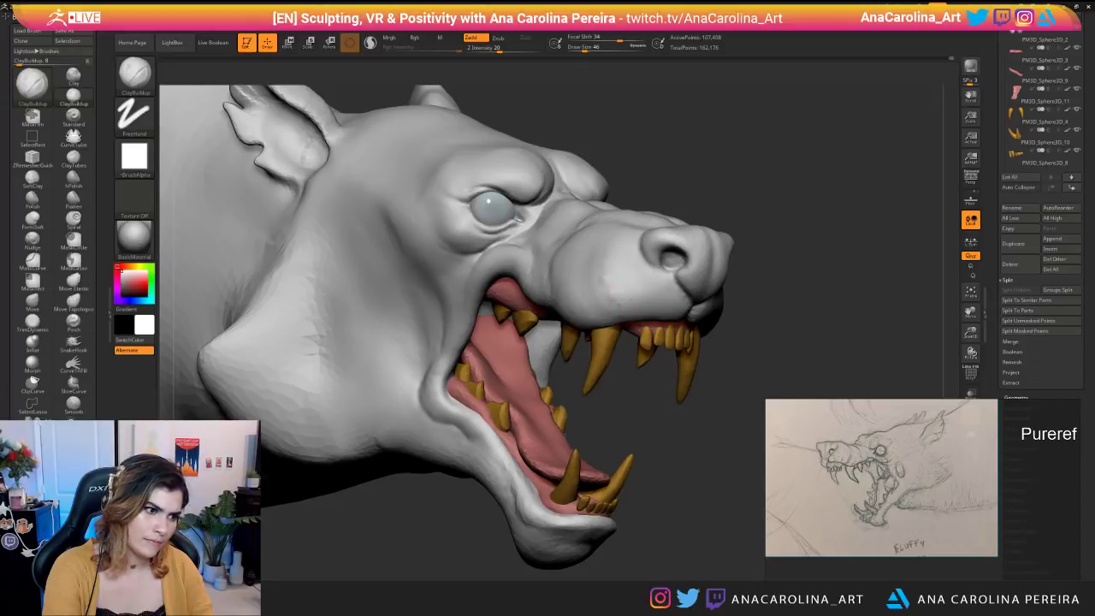
{"action": "left_click_drag", "start_coordinate": [666, 425], "coordinate": [666, 479], "text": "alt"}
{"action": "left_click_drag", "start_coordinate": [671, 368], "coordinate": [679, 411], "text": "alt"}
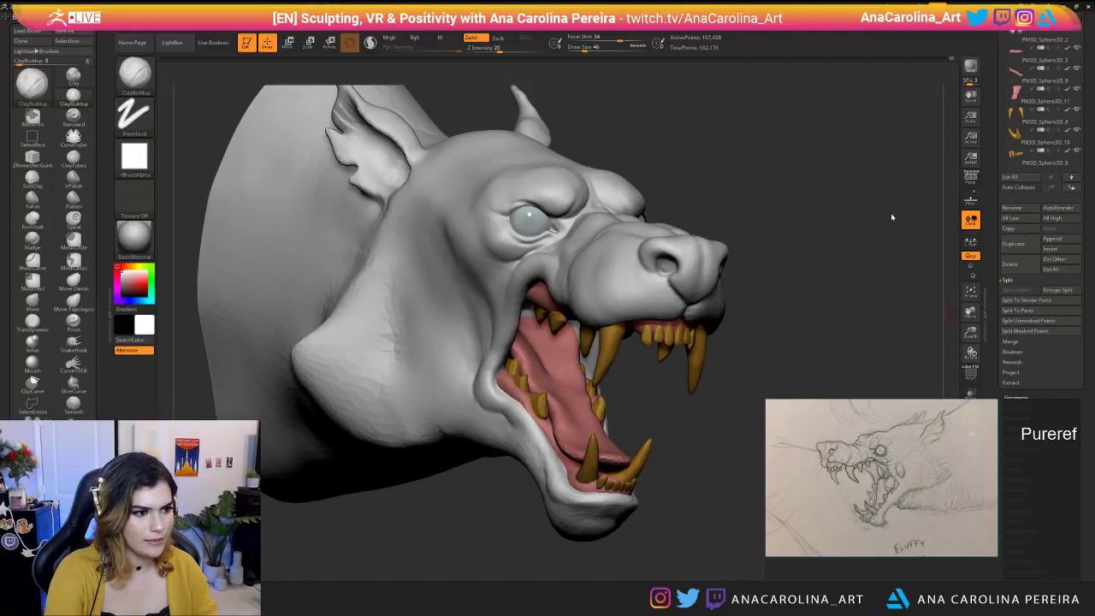
Examine the muzzle, upper lip and open mouth from both sides of the head.
{"action": "left_click_drag", "start_coordinate": [680, 184], "coordinate": [711, 186]}
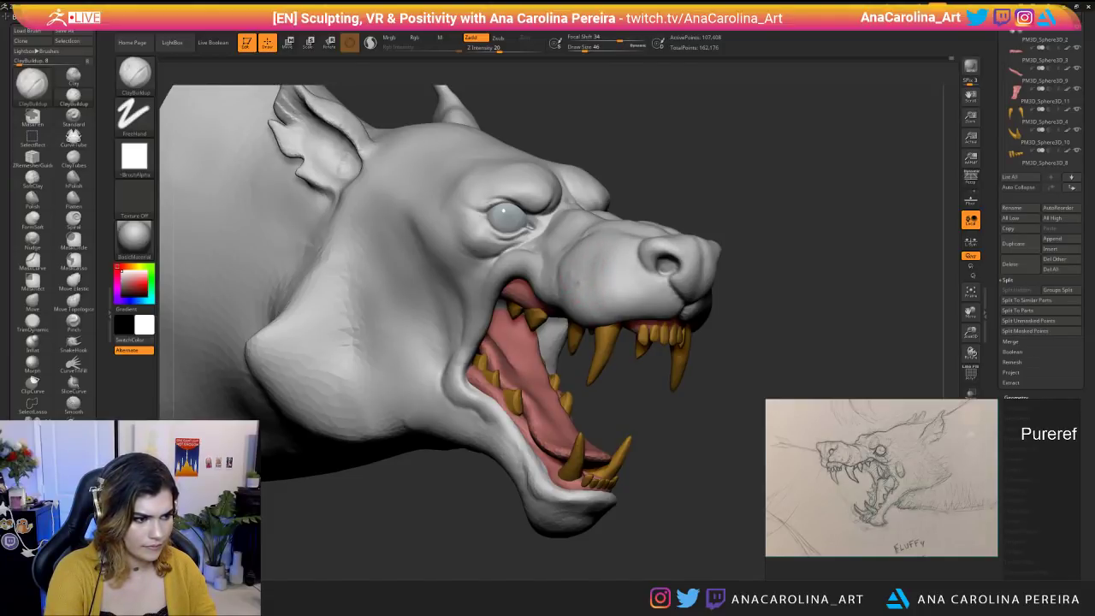
{"action": "left_click_drag", "start_coordinate": [813, 360], "coordinate": [635, 420]}
{"action": "left_click_drag", "start_coordinate": [504, 398], "coordinate": [575, 412]}
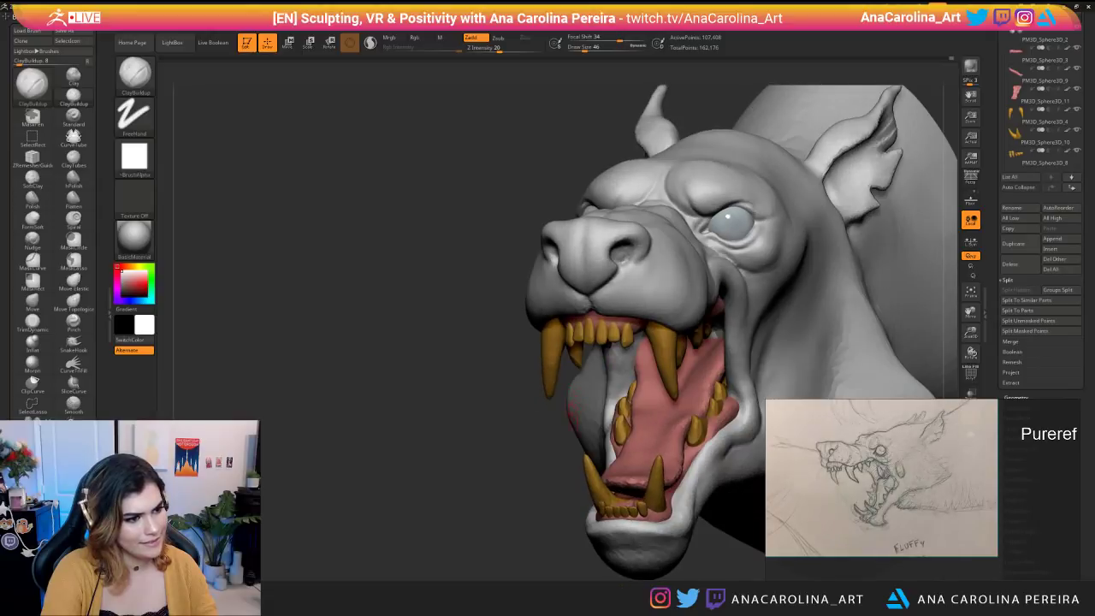
{"action": "mouse_move", "coordinate": [479, 402]}
{"action": "left_mouse_down"}
{"action": "mouse_move", "coordinate": [624, 398]}
{"action": "mouse_move", "coordinate": [615, 421]}
{"action": "mouse_move", "coordinate": [556, 453]}
{"action": "mouse_move", "coordinate": [504, 430]}
{"action": "left_mouse_up"}
{"action": "mouse_move", "coordinate": [727, 338]}
{"action": "left_mouse_down"}
{"action": "mouse_move", "coordinate": [811, 328]}
{"action": "mouse_move", "coordinate": [774, 343]}
{"action": "mouse_move", "coordinate": [740, 313]}
{"action": "mouse_move", "coordinate": [650, 313]}
{"action": "left_mouse_up"}
{"action": "left_click_drag", "start_coordinate": [342, 353], "coordinate": [389, 405], "text": "alt"}
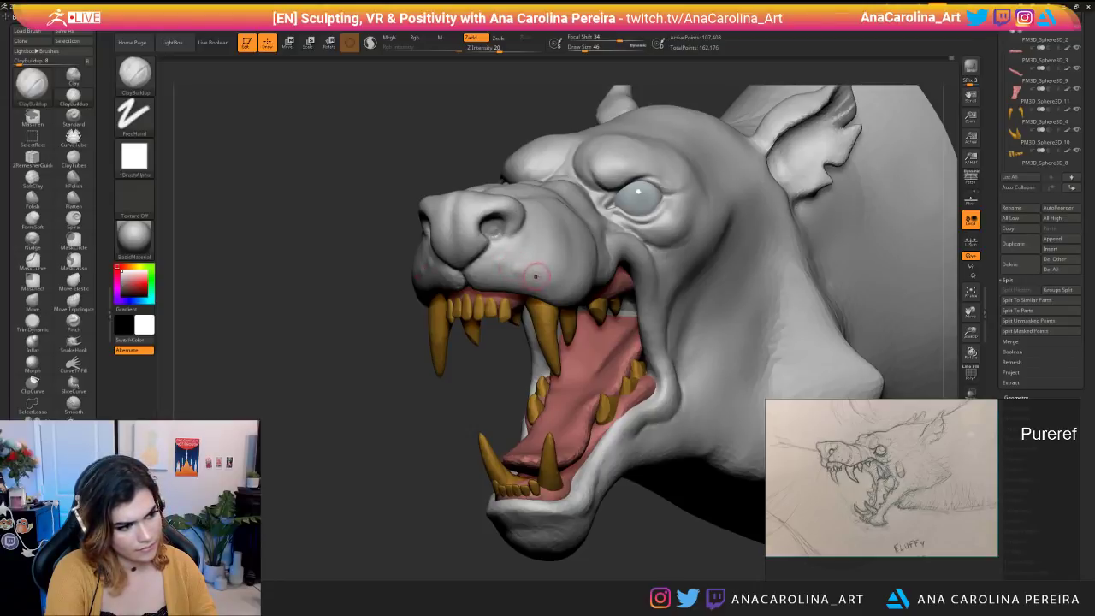
{"action": "right_click_drag", "start_coordinate": [547, 291], "coordinate": [448, 270], "text": "ctrl"}
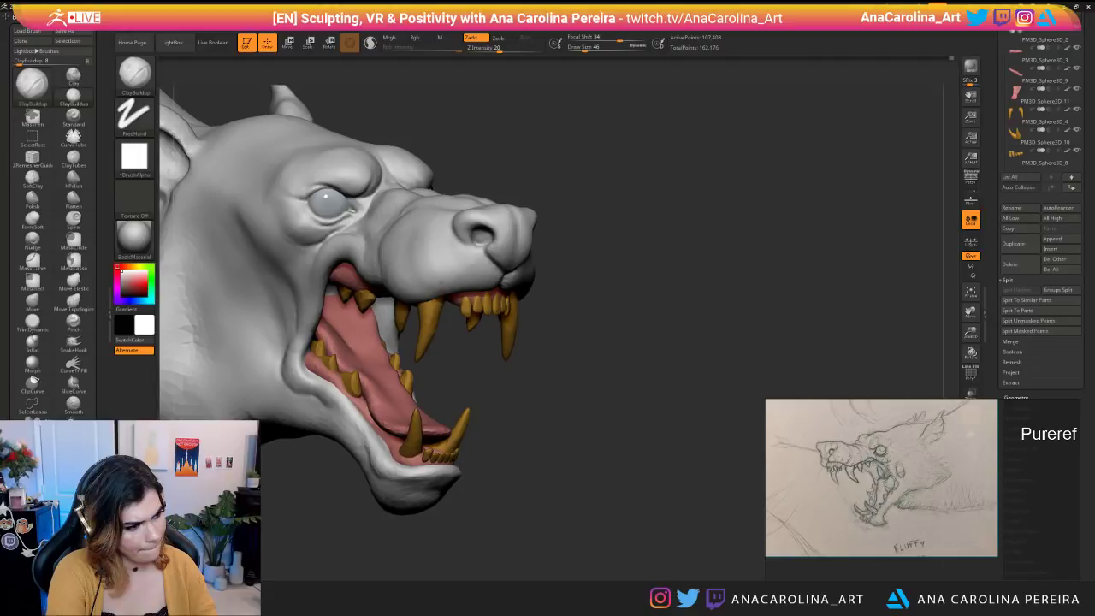
{"action": "mouse_move", "coordinate": [336, 247]}
{"action": "left_mouse_down", "text": "alt"}
{"action": "mouse_move", "coordinate": [419, 273]}
{"action": "mouse_move", "coordinate": [510, 333]}
{"action": "left_mouse_up", "text": "alt"}
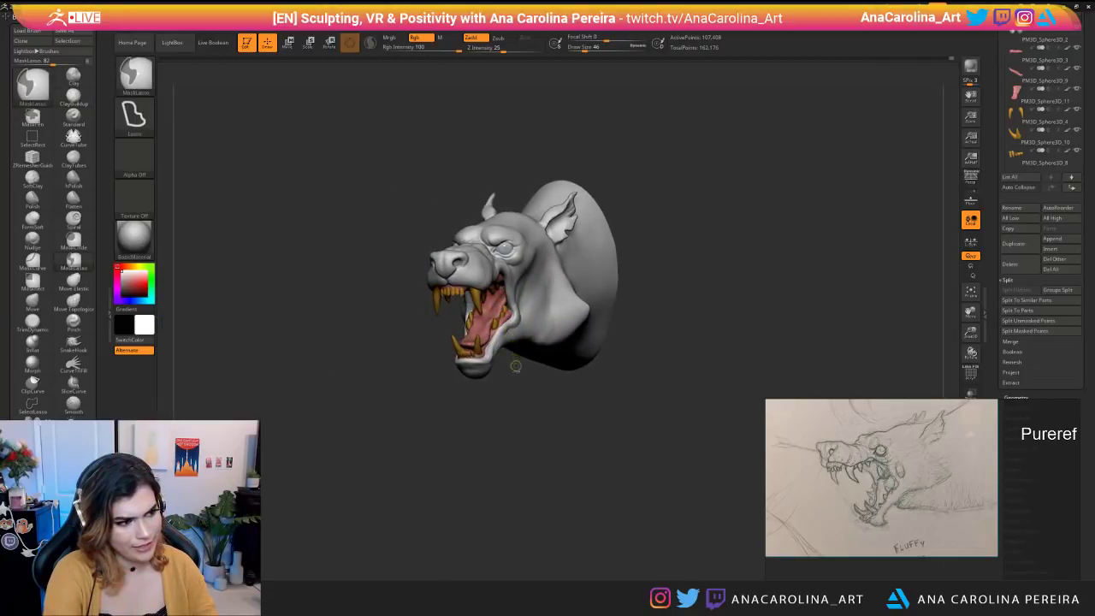
Examine the head's muzzle, cheeks and open mouth from both sides.
{"action": "key", "text": "ctrl"}
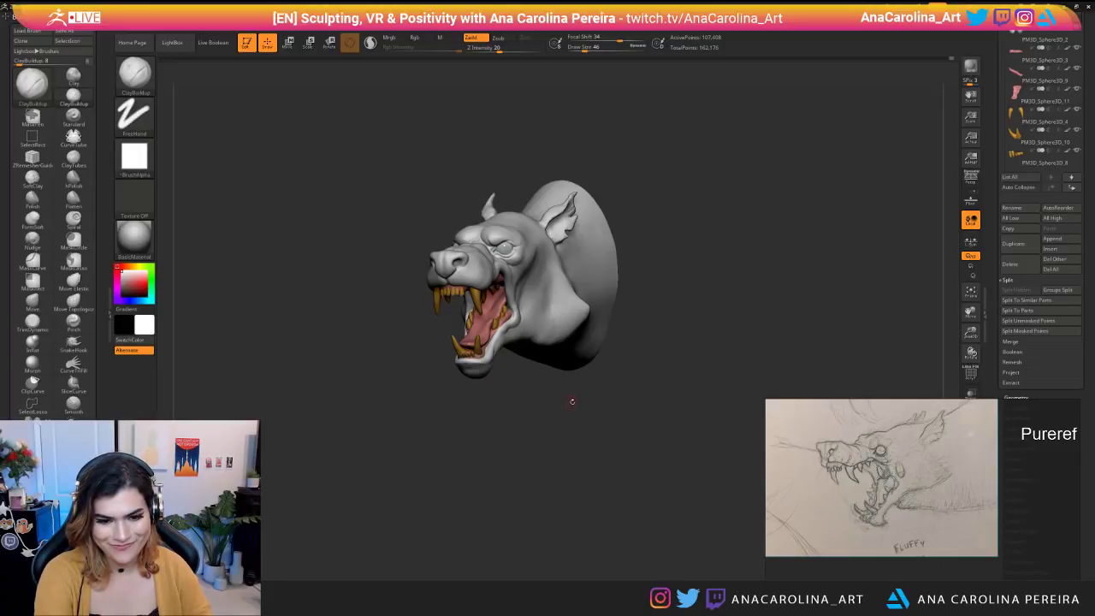
{"action": "left_click_drag", "start_coordinate": [531, 437], "coordinate": [511, 522], "text": "alt"}
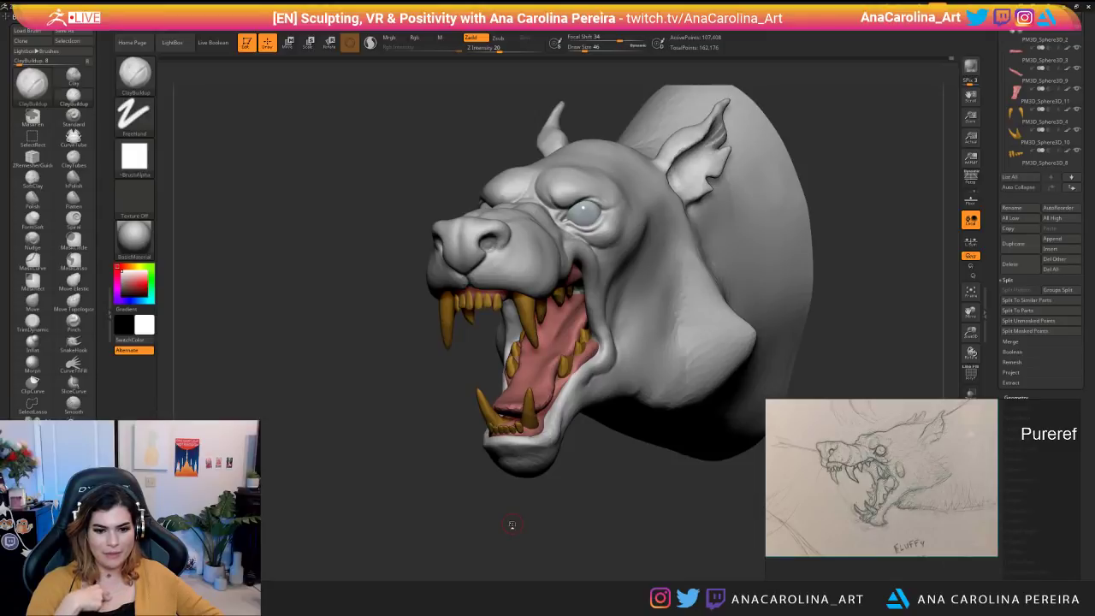
{"action": "mouse_move", "coordinate": [512, 525]}
{"action": "left_mouse_down"}
{"action": "mouse_move", "coordinate": [478, 525]}
{"action": "mouse_move", "coordinate": [479, 575]}
{"action": "mouse_move", "coordinate": [440, 552]}
{"action": "mouse_move", "coordinate": [417, 556]}
{"action": "left_mouse_up"}
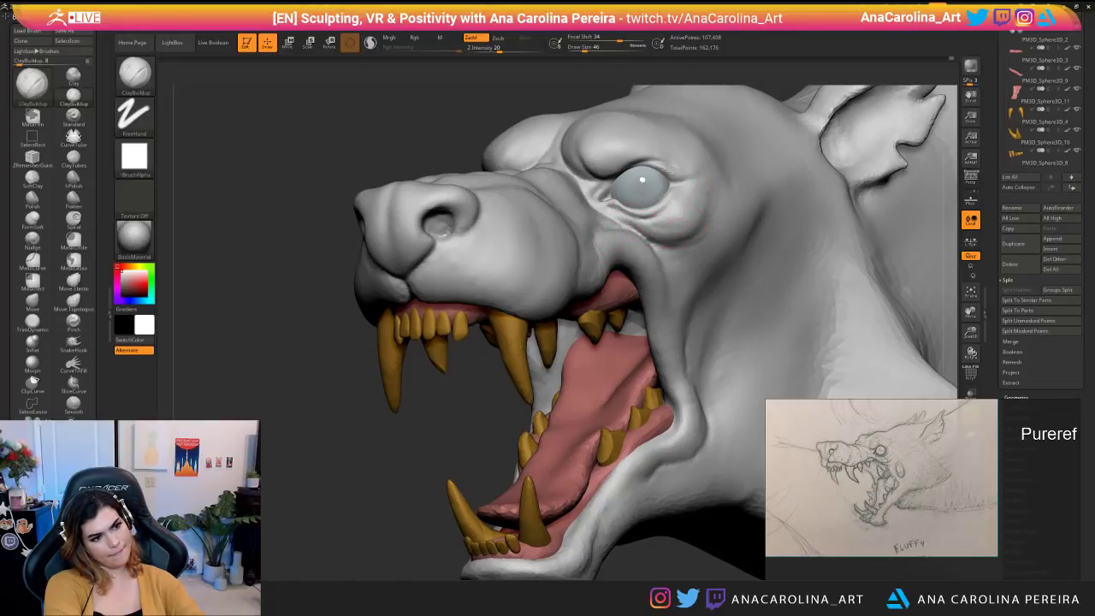
{"action": "mouse_move", "coordinate": [454, 427]}
{"action": "left_mouse_down", "text": "alt"}
{"action": "mouse_move", "coordinate": [440, 369]}
{"action": "mouse_move", "coordinate": [487, 380]}
{"action": "left_mouse_up", "text": "alt"}
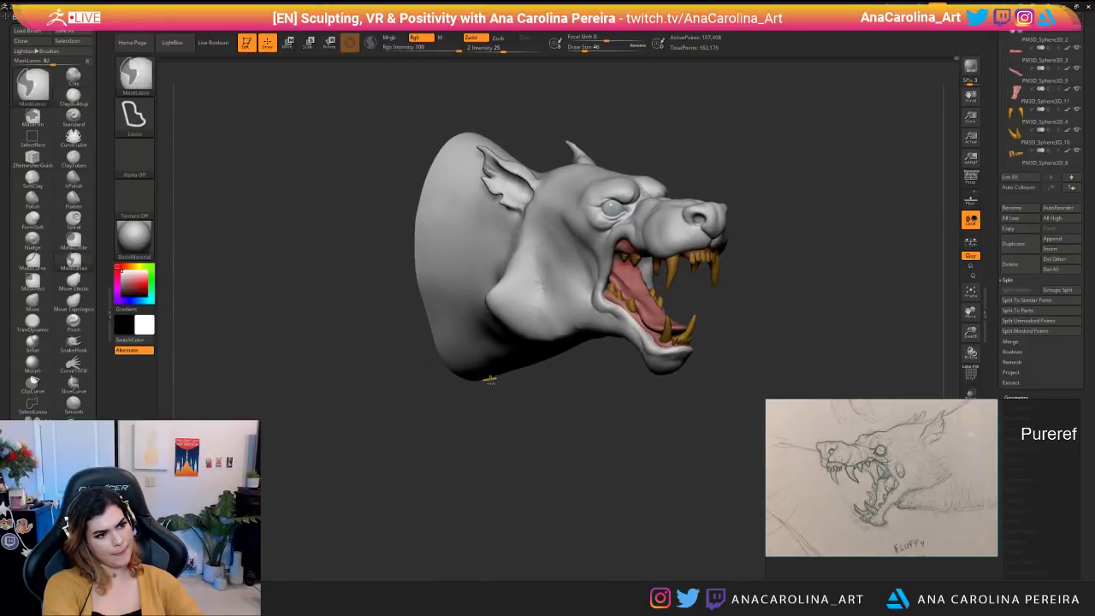
{"action": "mouse_move", "coordinate": [537, 409]}
{"action": "left_mouse_down", "text": "alt"}
{"action": "mouse_move", "coordinate": [527, 213]}
{"action": "mouse_move", "coordinate": [542, 224]}
{"action": "mouse_move", "coordinate": [506, 212]}
{"action": "left_mouse_up", "text": "alt"}
{"action": "key", "text": "ctrl+z"}
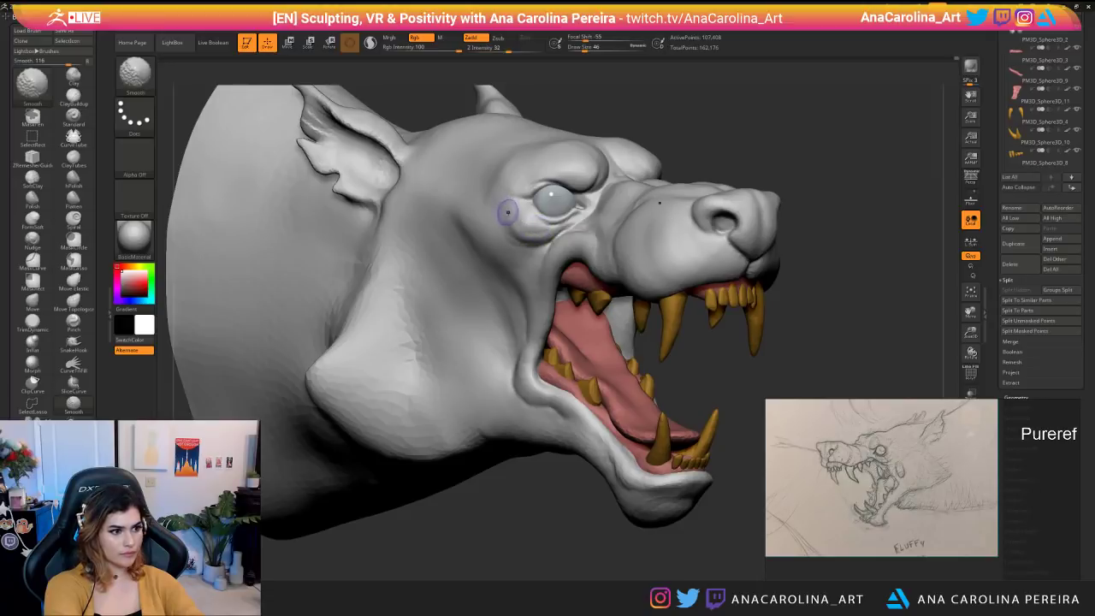
{"action": "left_click_drag", "start_coordinate": [518, 547], "coordinate": [541, 512], "text": "alt"}
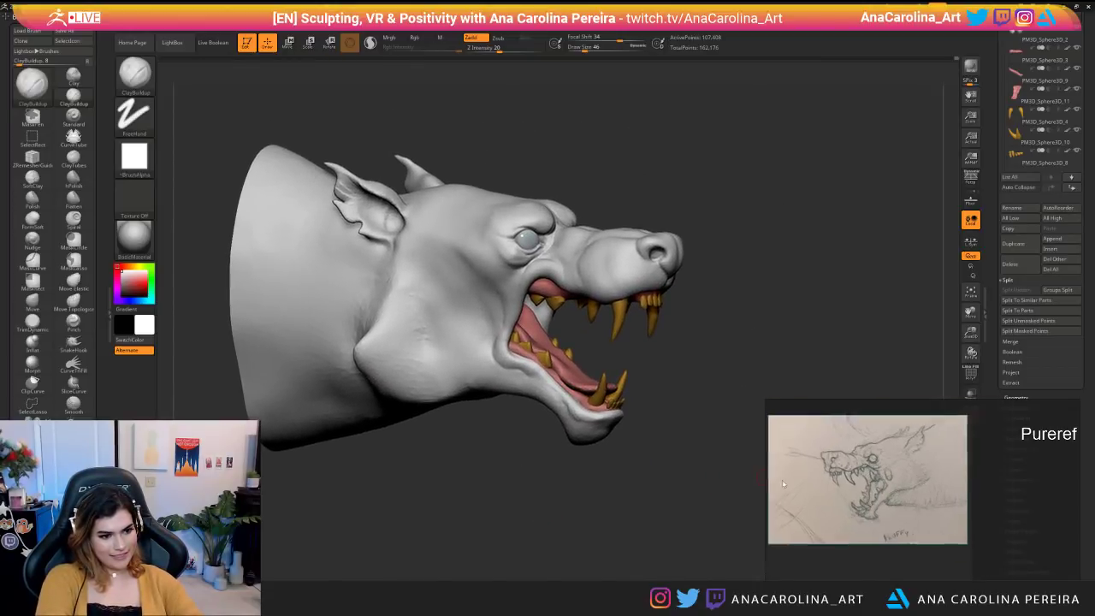
Enlarge the reference sketch around the arrow stuck in the creature's snout.
{"action": "scroll", "coordinate": [811, 463], "scroll_direction": "up", "scroll_amount": 5}
{"action": "middle_click_drag", "start_coordinate": [812, 462], "coordinate": [874, 467]}
{"action": "scroll", "coordinate": [877, 459], "scroll_direction": "down", "scroll_amount": 2}
{"action": "scroll", "coordinate": [878, 457], "scroll_direction": "up", "scroll_amount": 3}
{"action": "scroll", "coordinate": [880, 455], "scroll_direction": "down", "scroll_amount": 2}
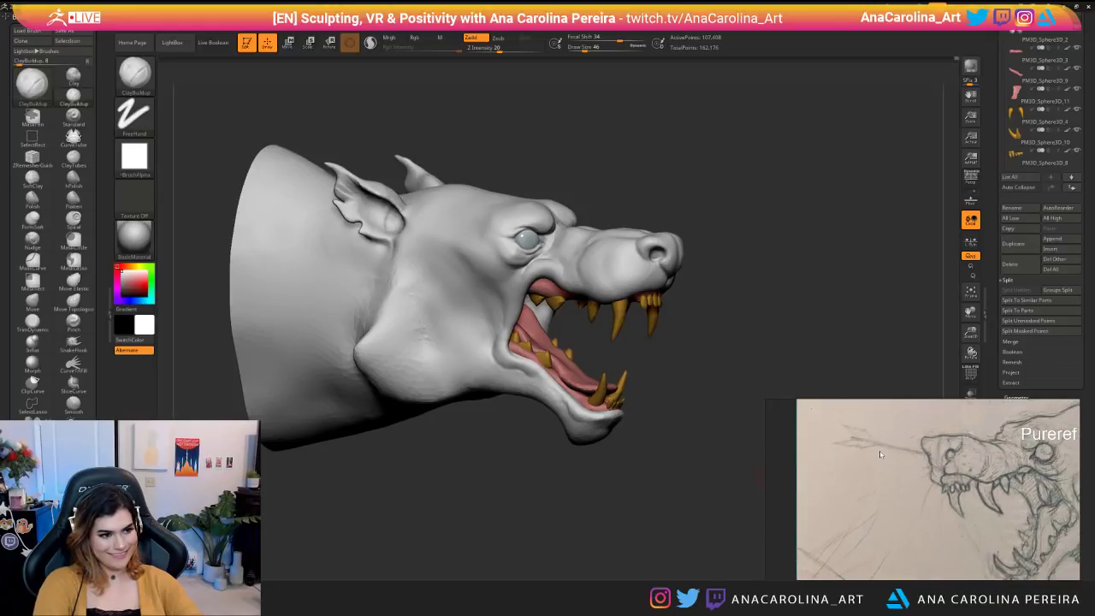
Append a Cylinder3D primitive to the creature head as a new subtool.
{"action": "left_click_drag", "start_coordinate": [707, 349], "coordinate": [675, 364]}
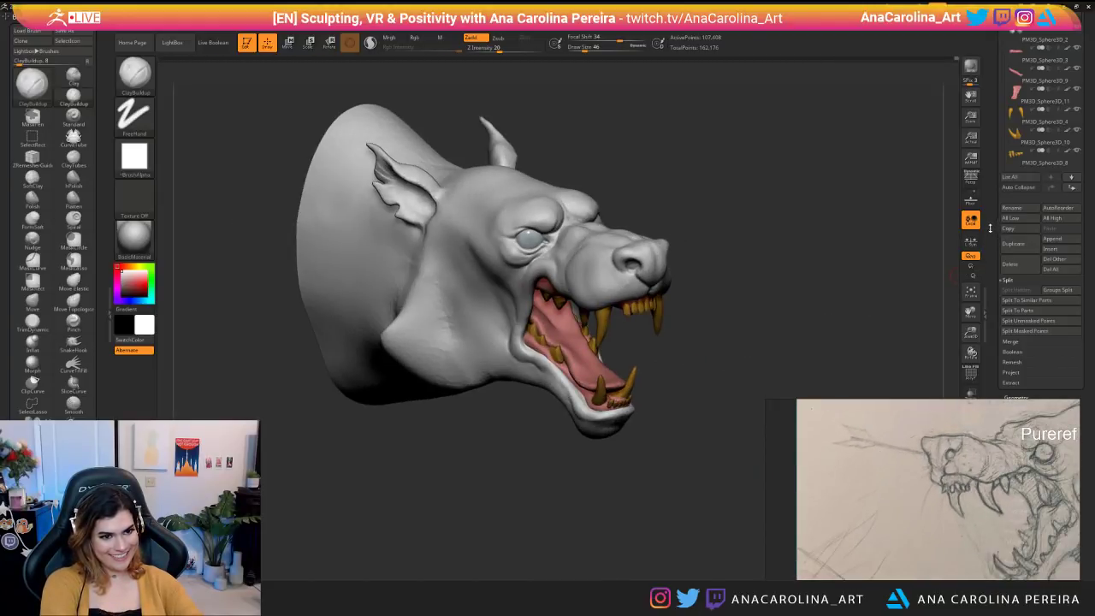
{"action": "left_click_drag", "start_coordinate": [993, 229], "coordinate": [995, 322]}
{"action": "mouse_move", "coordinate": [1015, 132]}
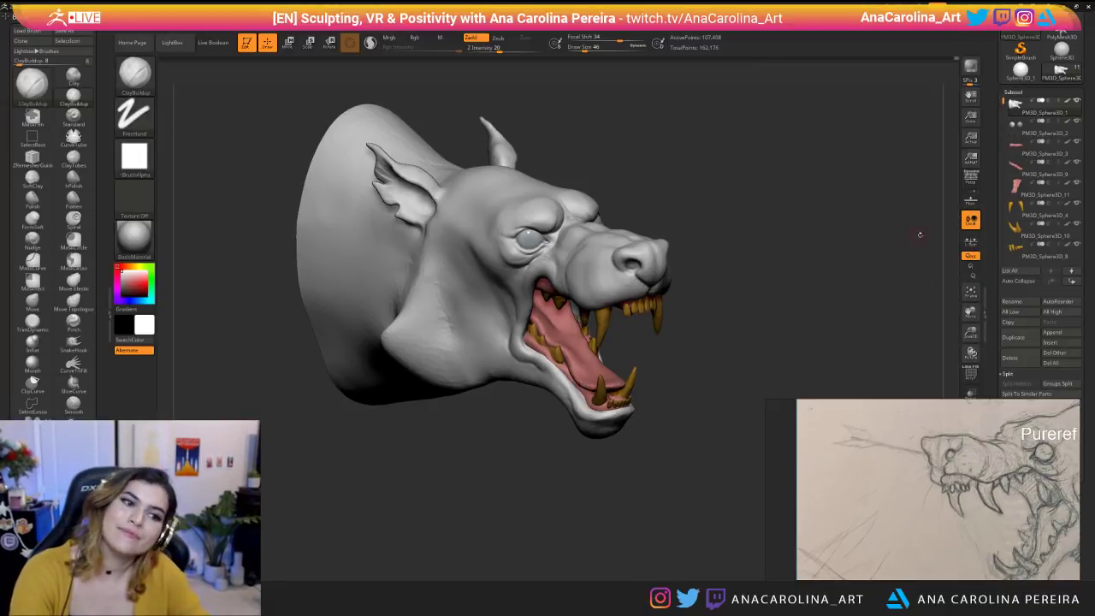
{"action": "scroll", "coordinate": [1009, 89], "scroll_direction": "up", "scroll_amount": 3}
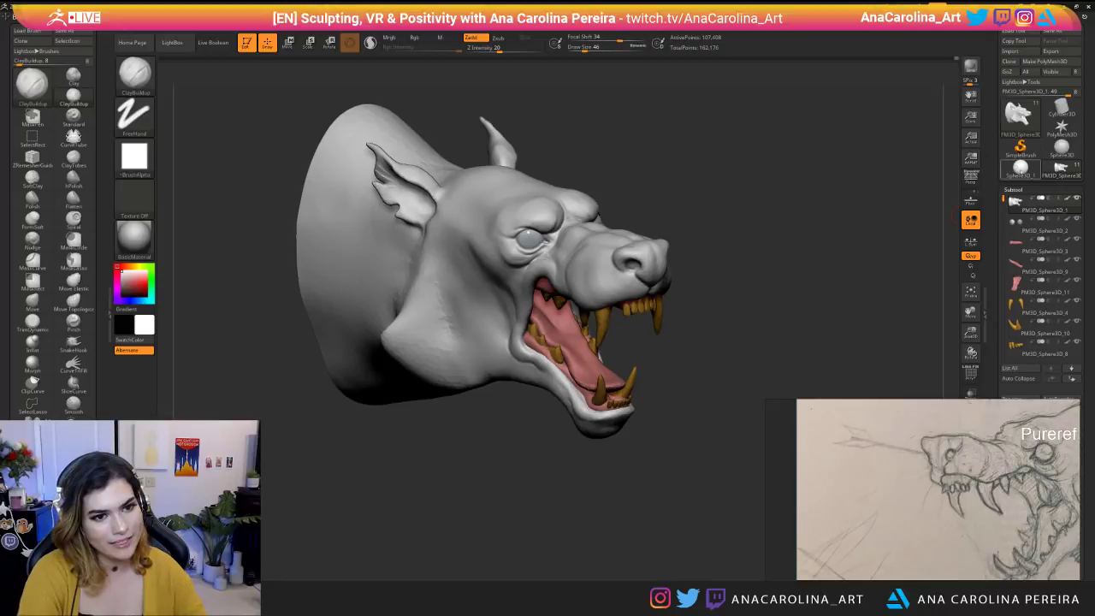
{"action": "scroll", "coordinate": [1003, 233], "scroll_direction": "down", "scroll_amount": 10}
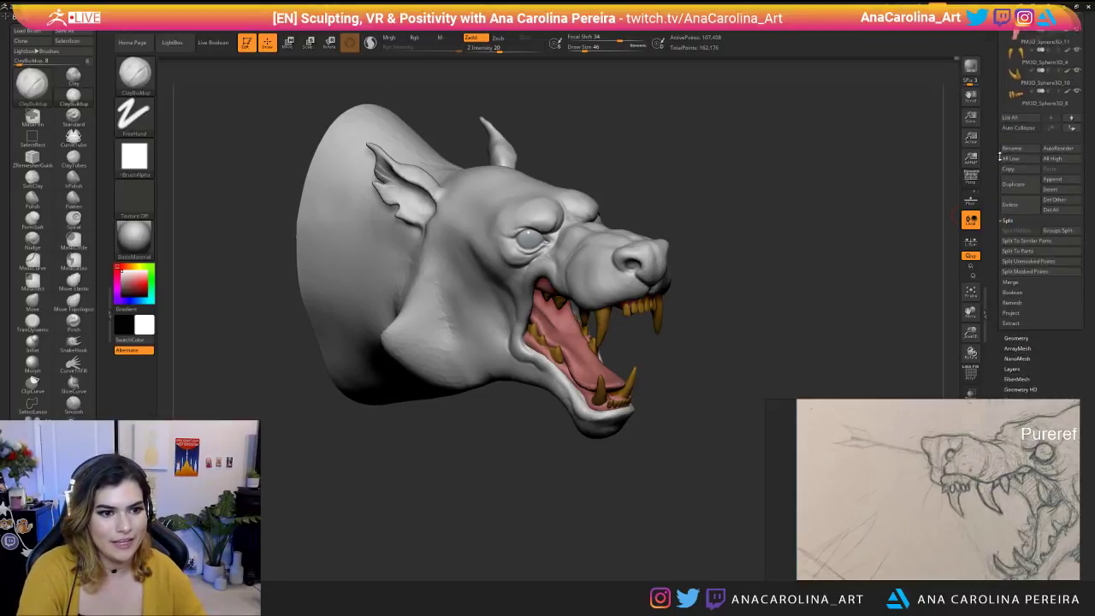
{"action": "scroll", "coordinate": [1018, 223], "scroll_direction": "up", "scroll_amount": 3}
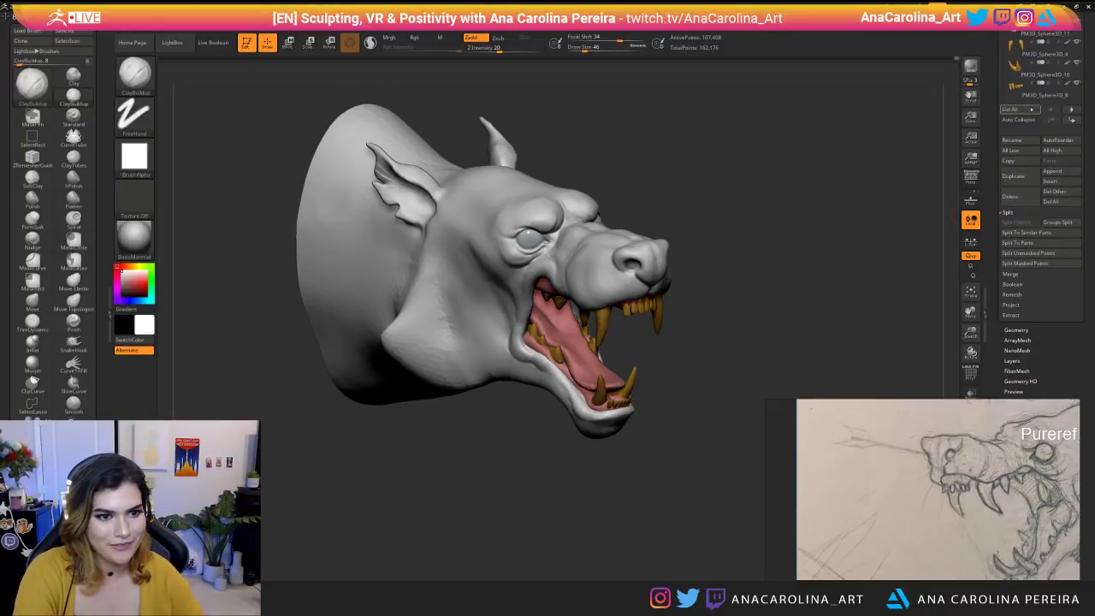
{"action": "left_click", "coordinate": [1063, 172]}
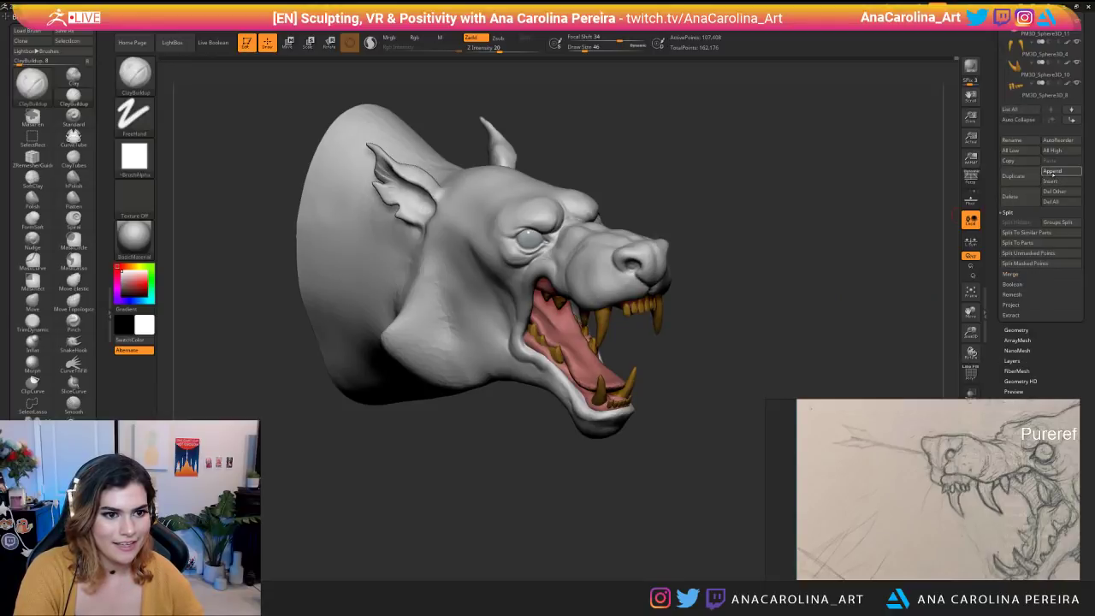
{"action": "left_click", "coordinate": [1053, 171]}
{"action": "left_click", "coordinate": [767, 226]}
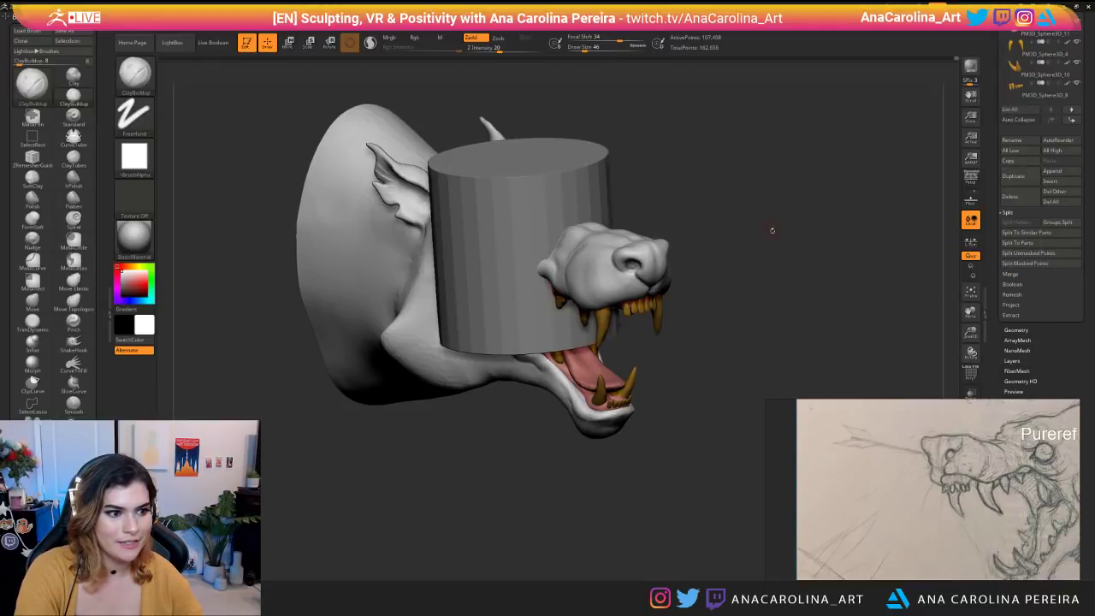
Select the cylinder subtool and turn it into a thin horizontal rod extending forward from the tip of the muzzle.
{"action": "left_click_drag", "start_coordinate": [694, 348], "coordinate": [713, 345], "text": "shift"}
{"action": "key", "text": "w"}
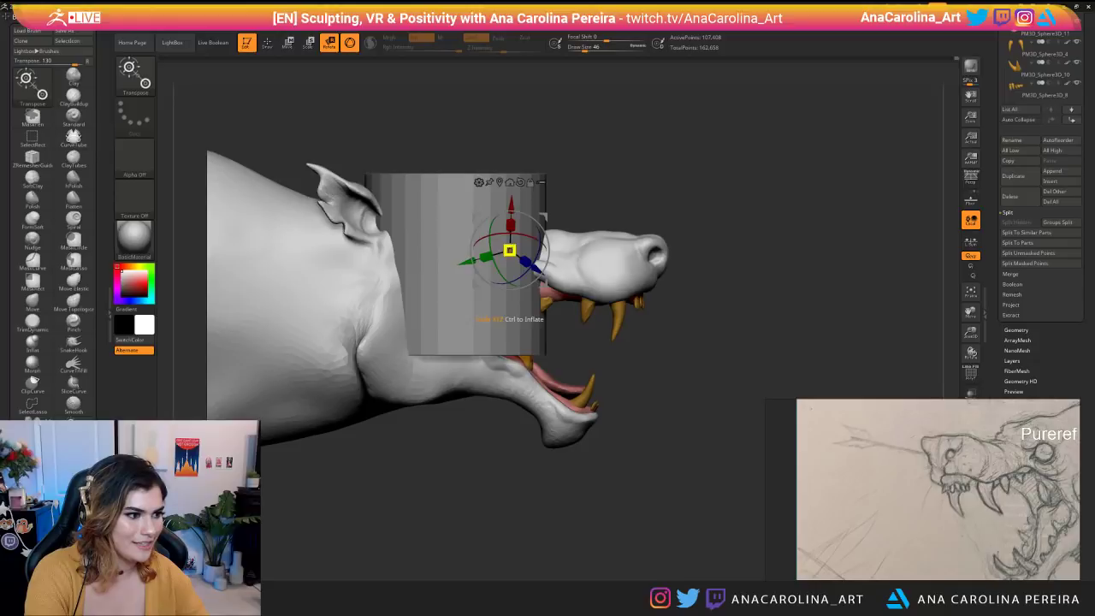
{"action": "left_click_drag", "start_coordinate": [510, 211], "coordinate": [545, 233]}
{"action": "key", "text": "ctrl+z"}
{"action": "left_click", "coordinate": [508, 214], "text": "alt"}
{"action": "left_click", "coordinate": [507, 214], "text": "alt"}
{"action": "left_click_drag", "start_coordinate": [488, 248], "coordinate": [761, 254]}
{"action": "left_click_drag", "start_coordinate": [712, 283], "coordinate": [712, 253]}
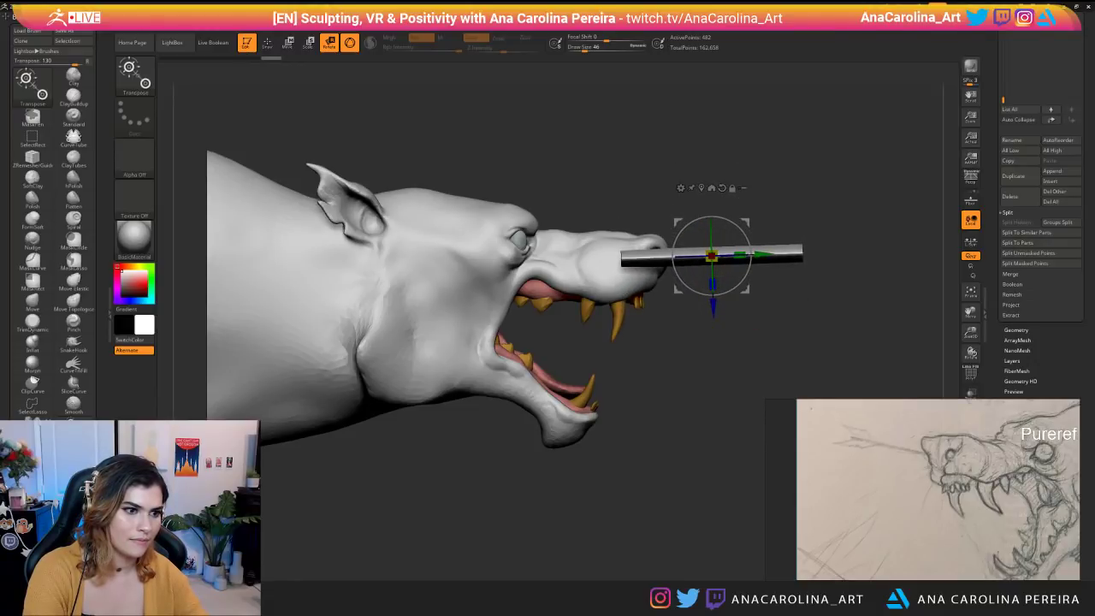
Slim the arrow shaft further and adjust its height at the tip of the nose.
{"action": "left_click_drag", "start_coordinate": [864, 343], "coordinate": [712, 318], "text": "shift"}
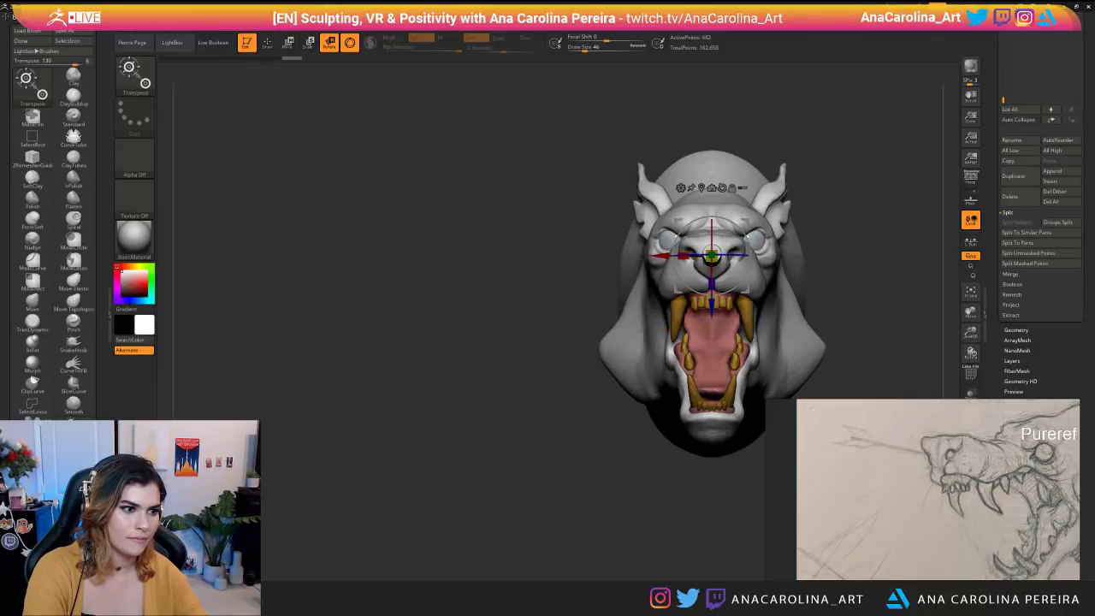
{"action": "mouse_move", "coordinate": [712, 256]}
{"action": "left_mouse_down"}
{"action": "mouse_move", "coordinate": [684, 255]}
{"action": "mouse_move", "coordinate": [709, 259]}
{"action": "left_mouse_up"}
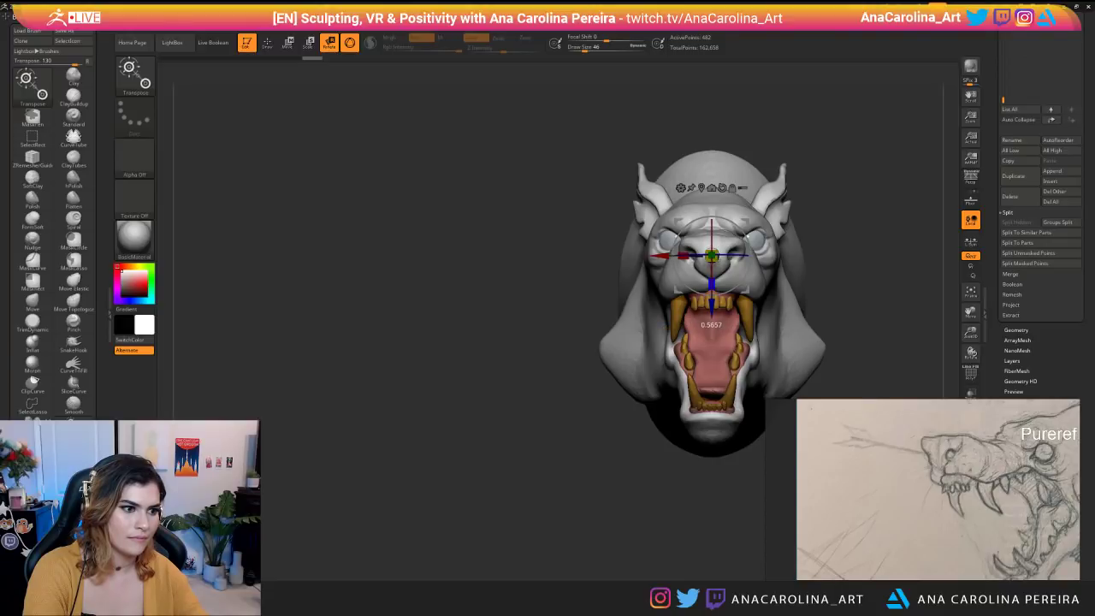
{"action": "left_click_drag", "start_coordinate": [712, 256], "coordinate": [709, 259]}
{"action": "left_click_drag", "start_coordinate": [479, 342], "coordinate": [633, 342]}
{"action": "left_click_drag", "start_coordinate": [821, 325], "coordinate": [906, 331]}
{"action": "left_click_drag", "start_coordinate": [711, 283], "coordinate": [712, 278]}
{"action": "left_click_drag", "start_coordinate": [830, 300], "coordinate": [696, 254]}
{"action": "left_click_drag", "start_coordinate": [710, 284], "coordinate": [710, 279]}
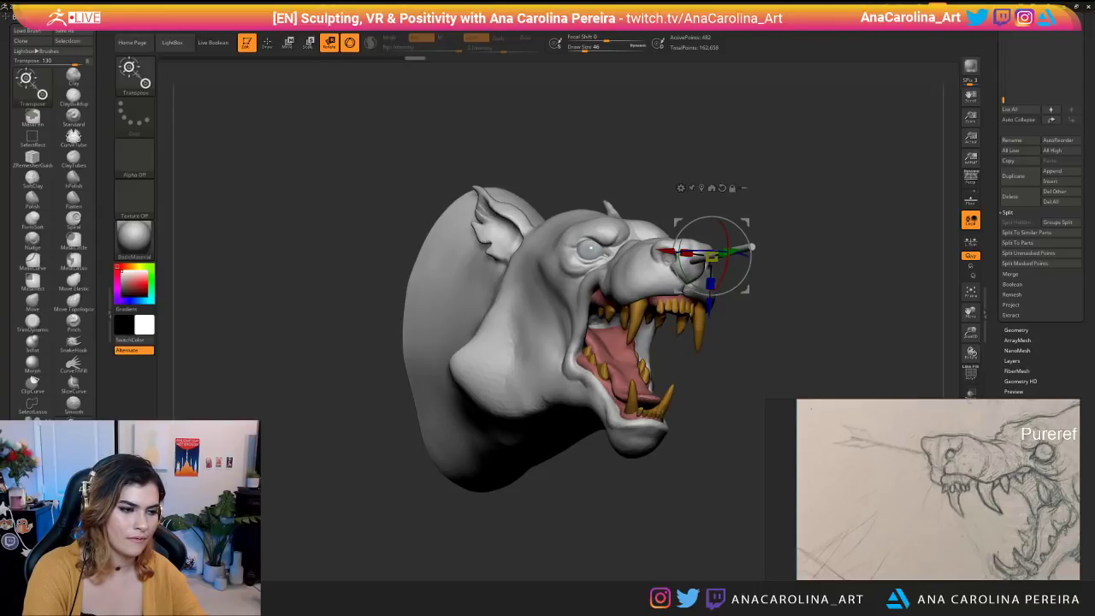
Shift the arrow shaft sideways off the head's centreline and rotate it to point diagonally outward from the nose.
{"action": "left_click_drag", "start_coordinate": [821, 308], "coordinate": [753, 310], "text": "shift"}
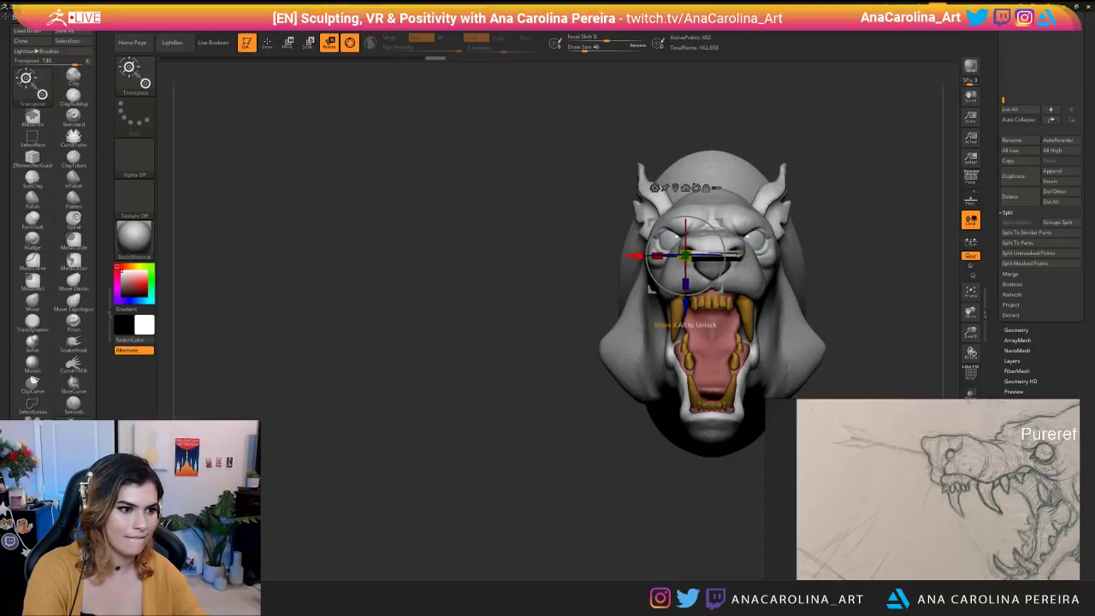
{"action": "left_click_drag", "start_coordinate": [660, 255], "coordinate": [634, 255]}
{"action": "left_click_drag", "start_coordinate": [530, 376], "coordinate": [633, 322]}
{"action": "left_click_drag", "start_coordinate": [725, 256], "coordinate": [722, 240]}
{"action": "left_click_drag", "start_coordinate": [644, 245], "coordinate": [627, 240]}
{"action": "left_click_drag", "start_coordinate": [539, 325], "coordinate": [653, 321]}
{"action": "left_click_drag", "start_coordinate": [719, 241], "coordinate": [705, 244]}
{"action": "left_click_drag", "start_coordinate": [581, 342], "coordinate": [427, 257]}
{"action": "left_click_drag", "start_coordinate": [428, 299], "coordinate": [484, 248]}
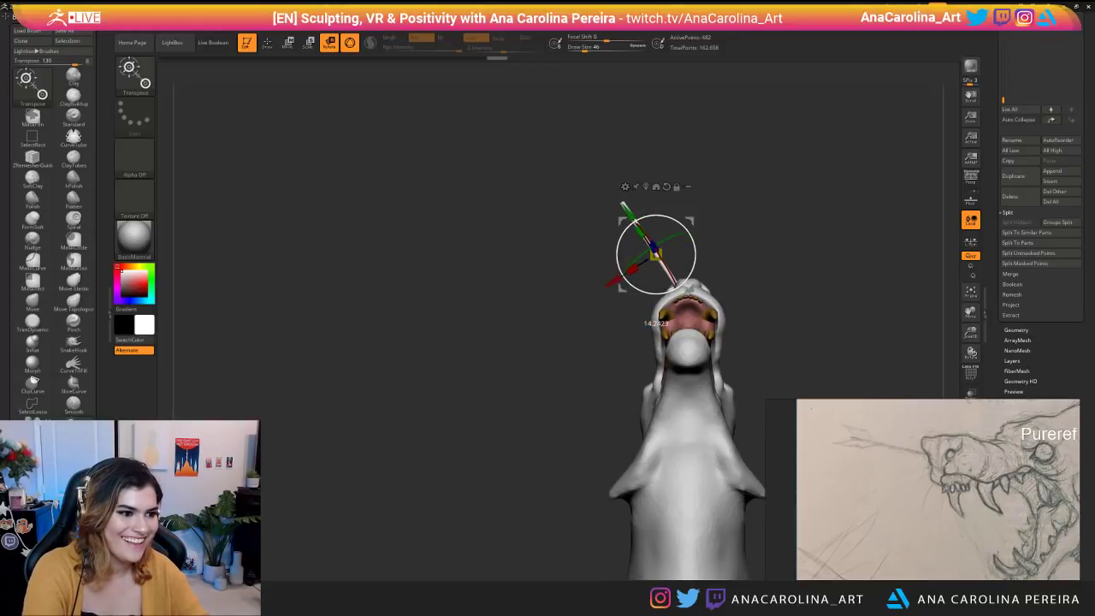
Slide the arrow shaft along its length so that its end sits against the side of the nose.
{"action": "key", "text": "w"}
{"action": "left_click_drag", "start_coordinate": [612, 281], "coordinate": [709, 449]}
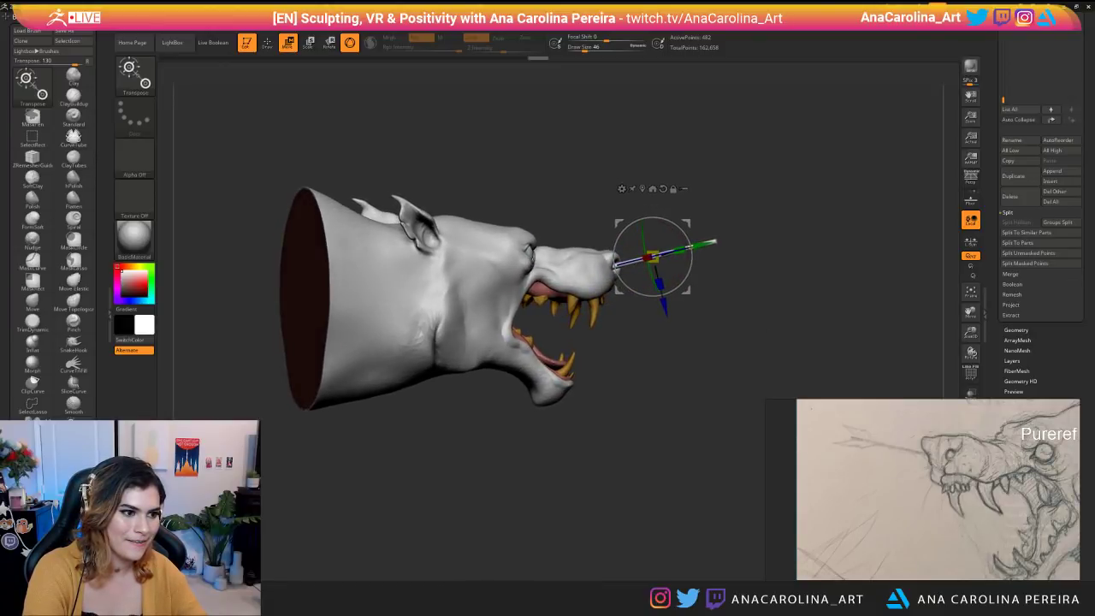
{"action": "left_click_drag", "start_coordinate": [682, 250], "coordinate": [684, 250]}
{"action": "left_click_drag", "start_coordinate": [685, 428], "coordinate": [514, 453]}
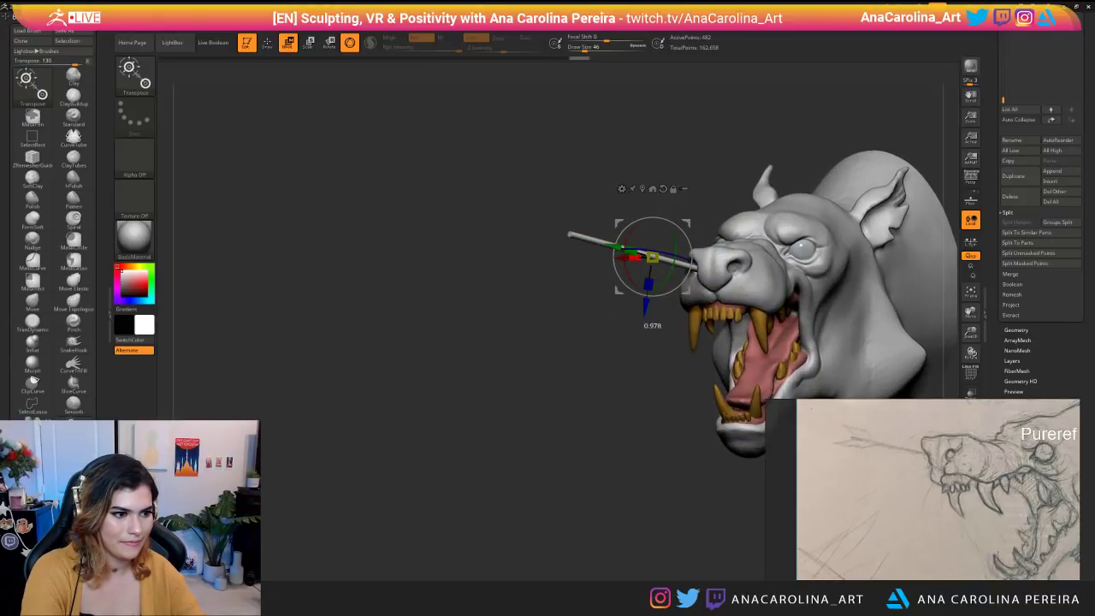
Fine-tune the arrow shaft's height and placement so it pierces the side of the nose as in the sketch.
{"action": "left_click_drag", "start_coordinate": [479, 410], "coordinate": [607, 342]}
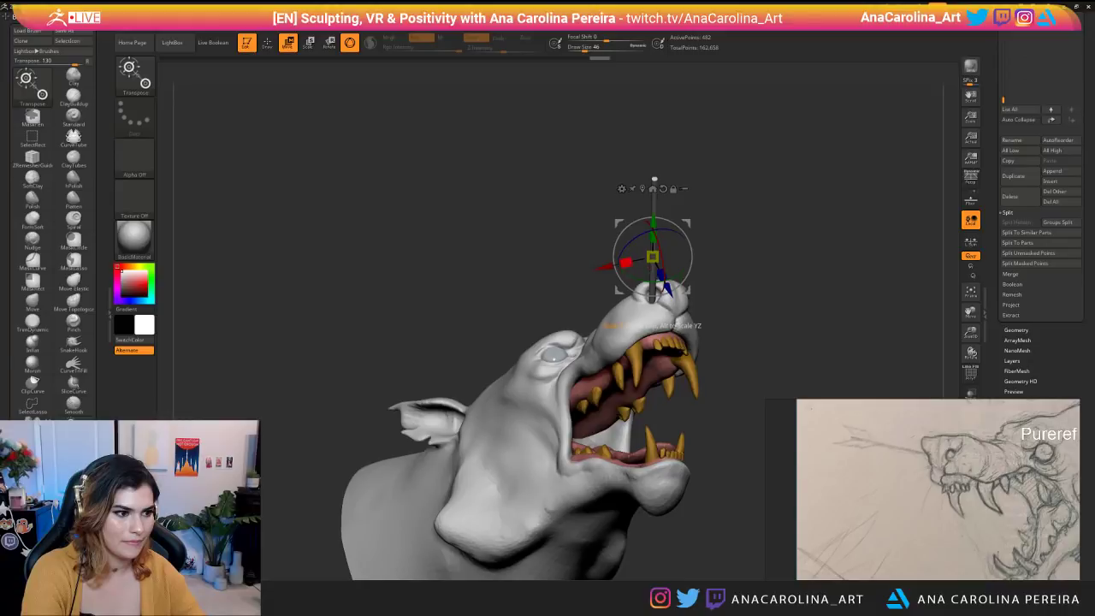
{"action": "left_click_drag", "start_coordinate": [727, 295], "coordinate": [828, 342]}
{"action": "left_click_drag", "start_coordinate": [666, 276], "coordinate": [663, 272]}
{"action": "left_click_drag", "start_coordinate": [757, 299], "coordinate": [697, 290]}
{"action": "left_click_drag", "start_coordinate": [769, 299], "coordinate": [591, 385]}
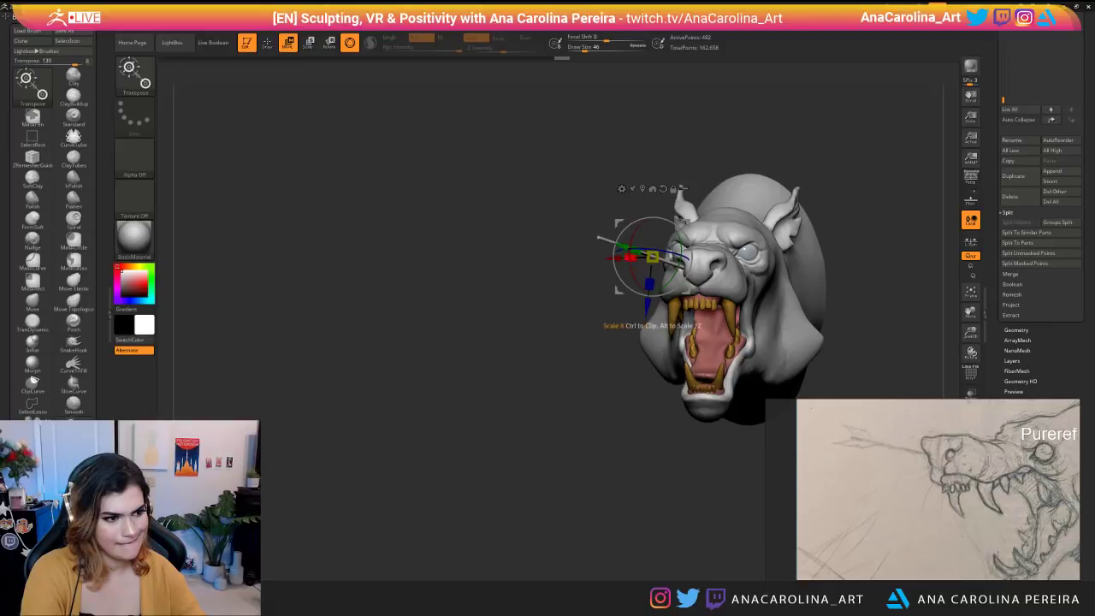
{"action": "left_click_drag", "start_coordinate": [648, 305], "coordinate": [647, 301]}
{"action": "left_click_drag", "start_coordinate": [556, 342], "coordinate": [663, 341]}
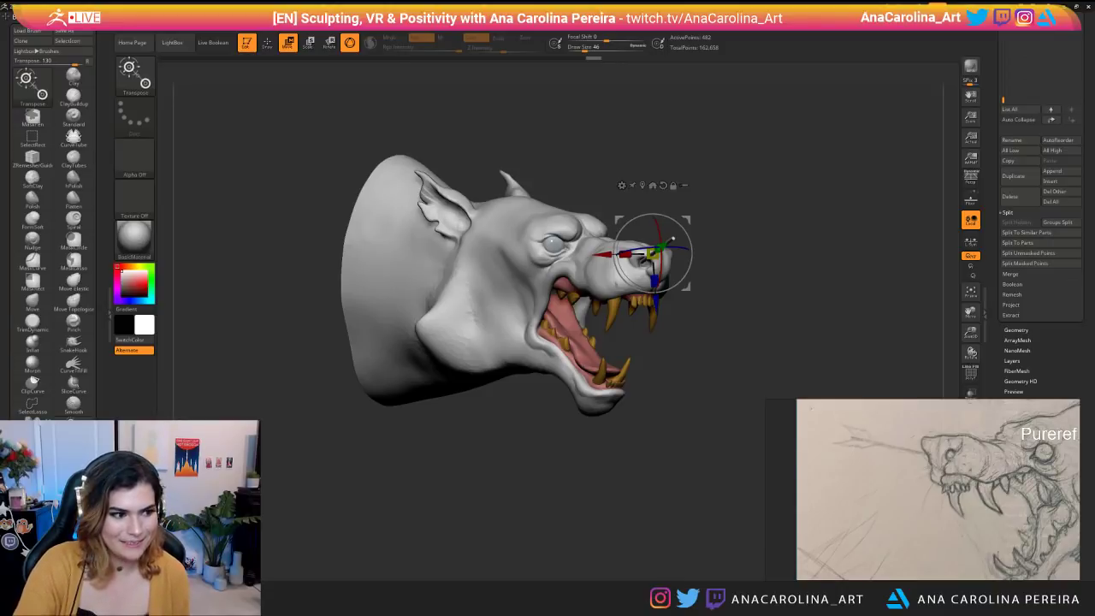
{"action": "left_click_drag", "start_coordinate": [821, 299], "coordinate": [688, 346]}
{"action": "left_click_drag", "start_coordinate": [834, 556], "coordinate": [848, 490]}
{"action": "left_click_drag", "start_coordinate": [839, 422], "coordinate": [661, 419]}
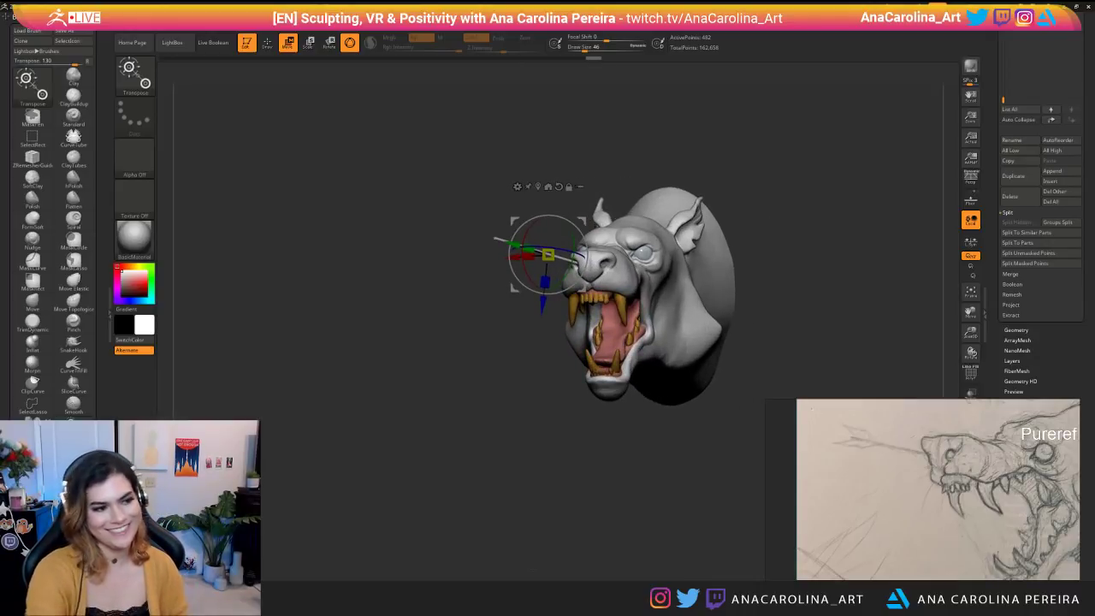
Switch from Transpose to the Move brush and frame the creature head with the arrow shaft.
{"action": "left_click_drag", "start_coordinate": [661, 419], "coordinate": [714, 295]}
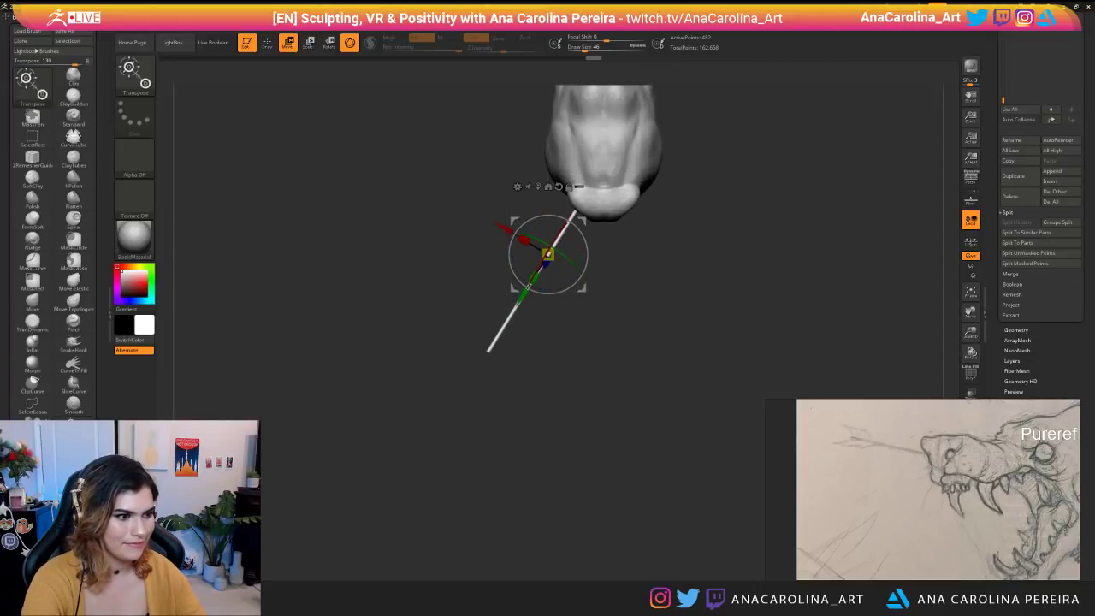
{"action": "left_click_drag", "start_coordinate": [995, 147], "coordinate": [995, 402]}
{"action": "left_click_drag", "start_coordinate": [727, 342], "coordinate": [693, 390]}
{"action": "key", "text": "b"}
{"action": "key", "text": "m"}
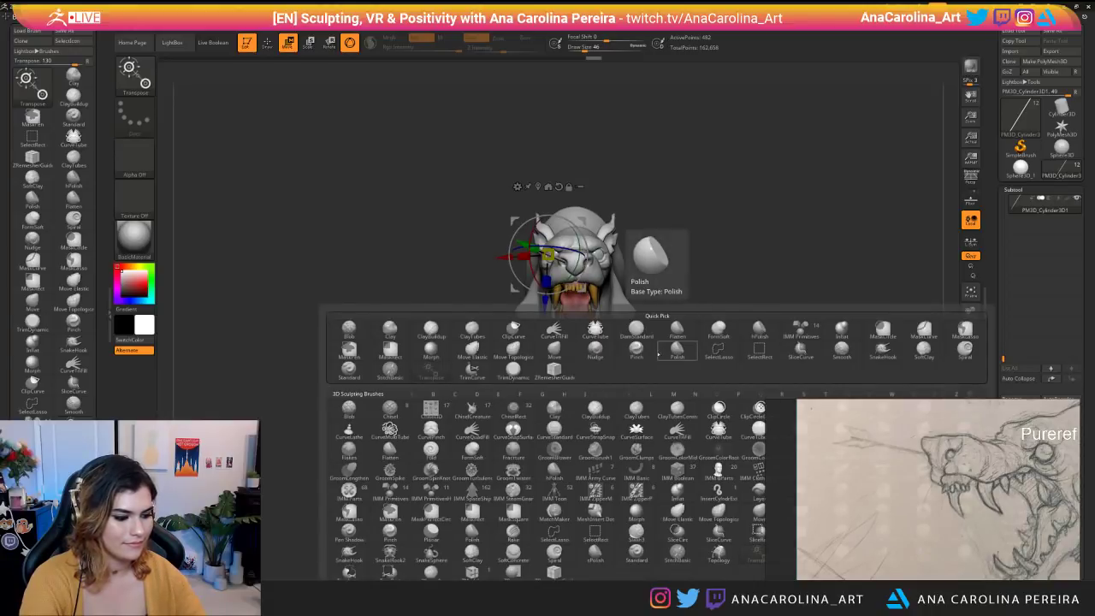
{"action": "key", "text": "v"}
{"action": "left_click_drag", "start_coordinate": [657, 354], "coordinate": [492, 359]}
{"action": "key", "text": "f"}
{"action": "left_click_drag", "start_coordinate": [599, 413], "coordinate": [644, 413]}
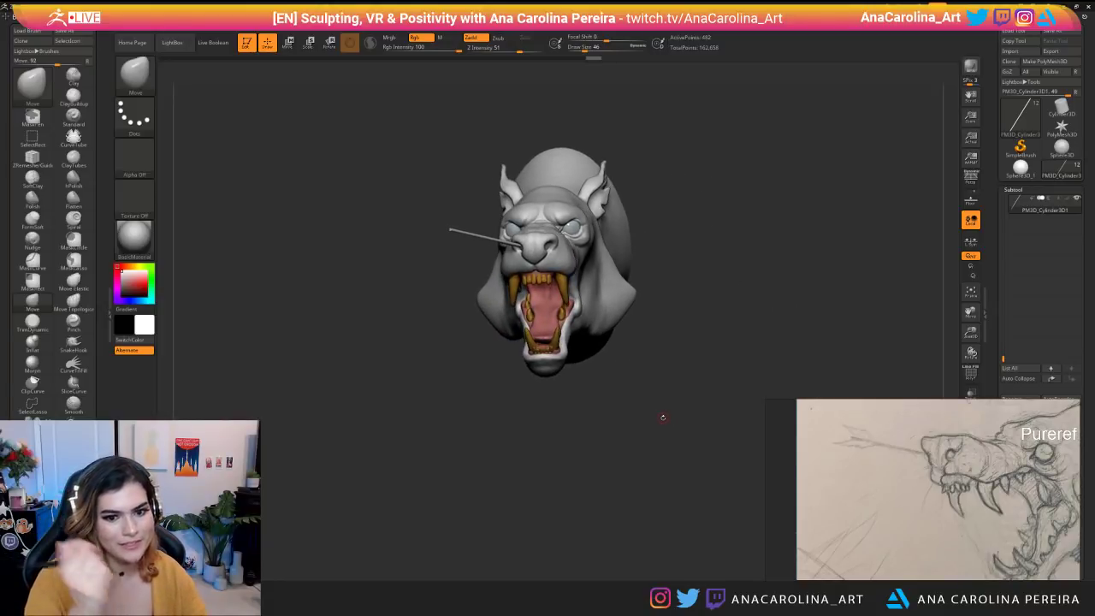
{"action": "mouse_move", "coordinate": [585, 455]}
{"action": "left_mouse_down"}
{"action": "mouse_move", "coordinate": [650, 457]}
{"action": "mouse_move", "coordinate": [597, 456]}
{"action": "left_mouse_up"}
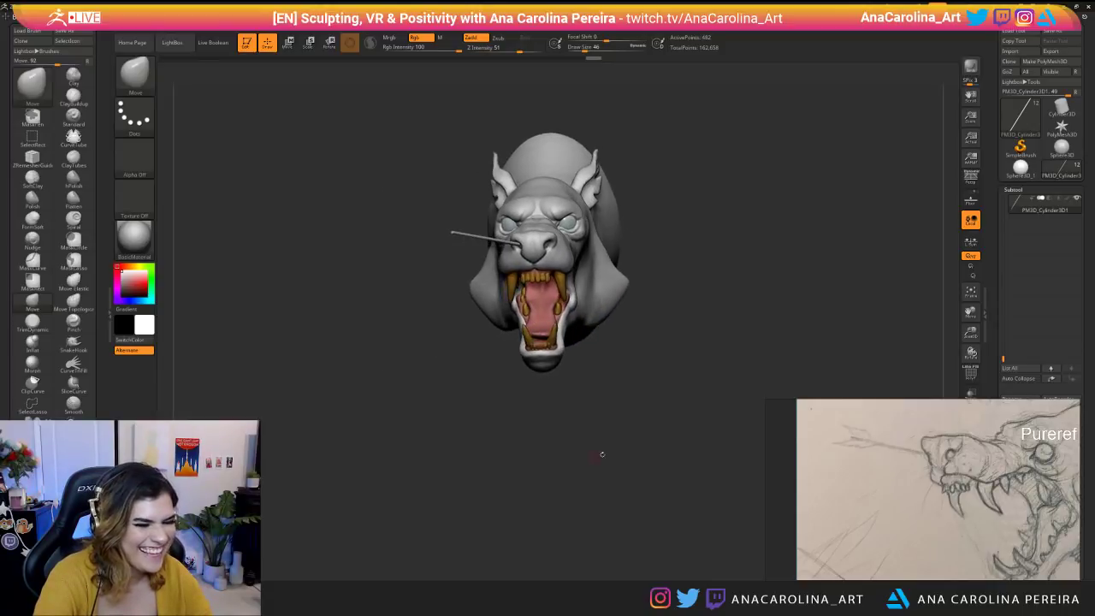
Switch to the IMM Primitives brush and choose its Insert Cube mesh.
{"action": "scroll", "coordinate": [1011, 248], "scroll_direction": "down", "scroll_amount": 1}
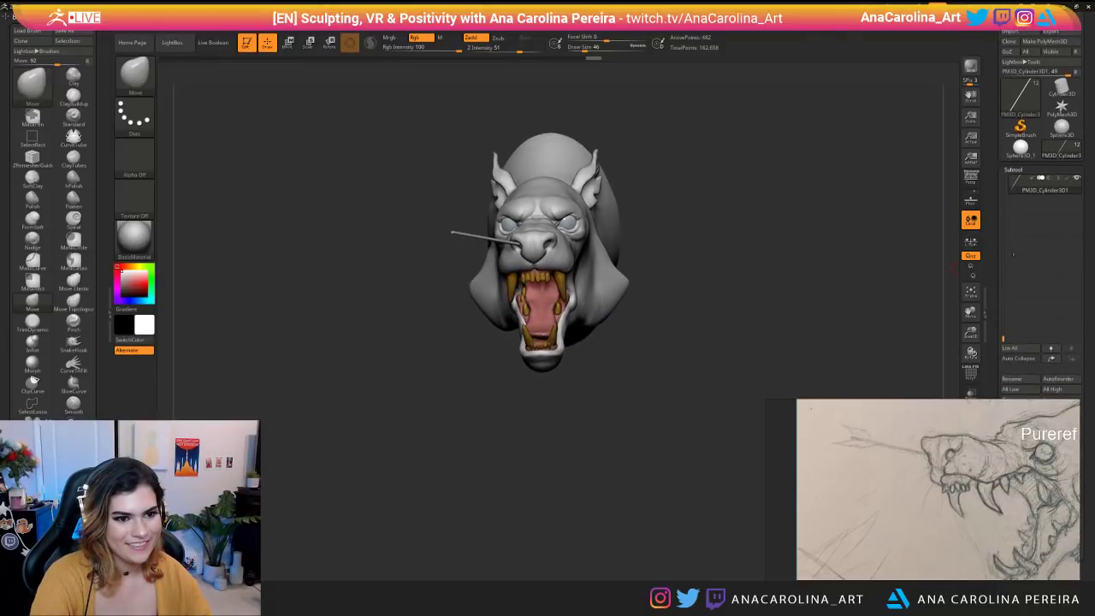
{"action": "left_click_drag", "start_coordinate": [1004, 334], "coordinate": [1002, 279]}
{"action": "left_click_drag", "start_coordinate": [988, 361], "coordinate": [999, 299]}
{"action": "left_click", "coordinate": [1049, 282]}
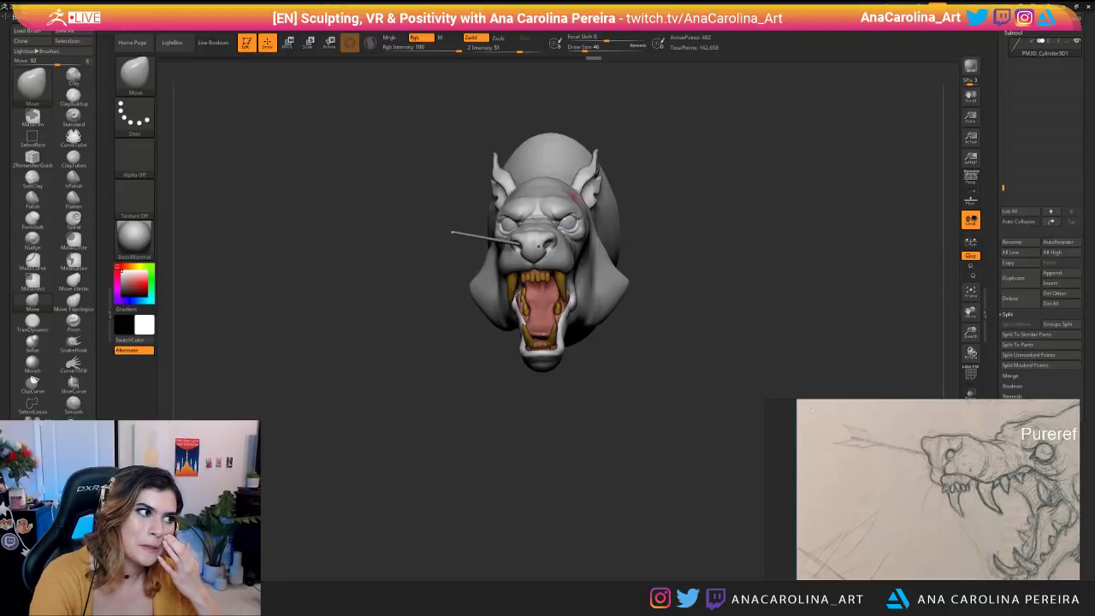
{"action": "left_click_drag", "start_coordinate": [646, 241], "coordinate": [590, 244]}
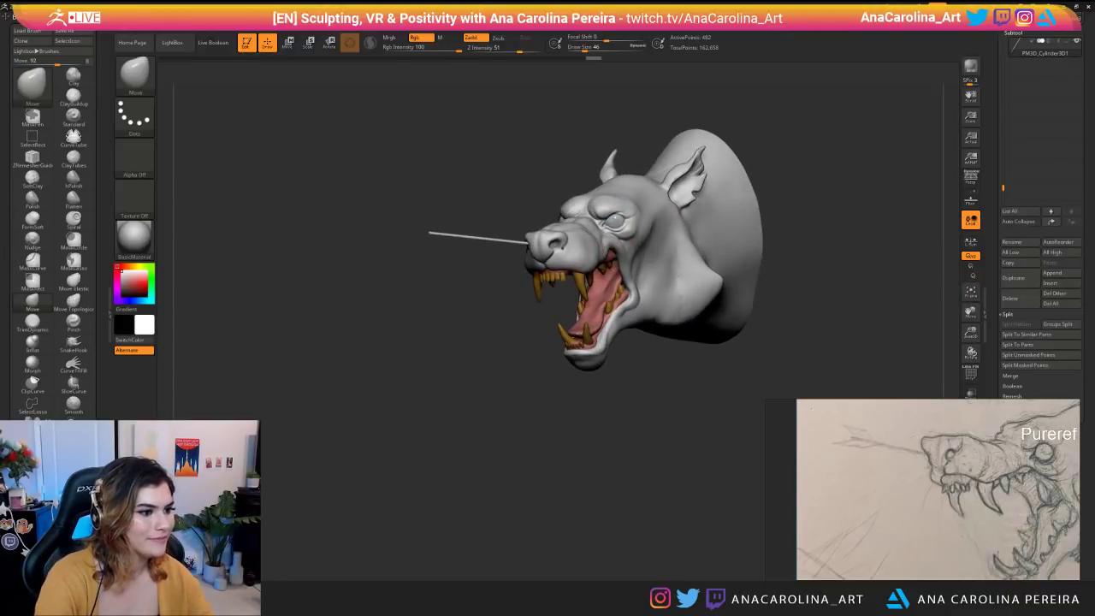
{"action": "left_click_drag", "start_coordinate": [445, 276], "coordinate": [451, 229]}
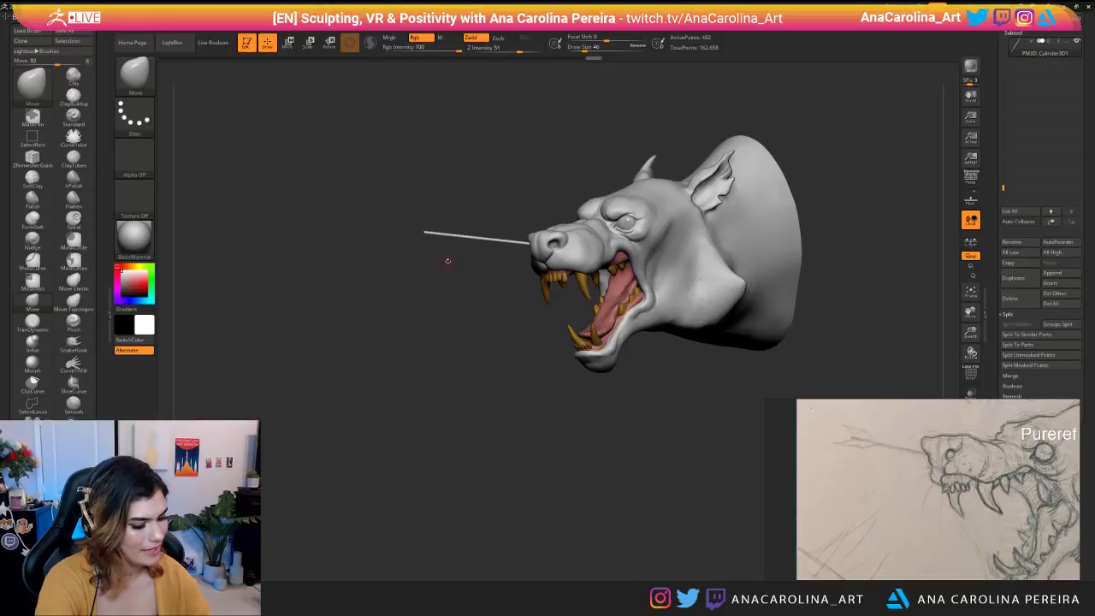
{"action": "key", "text": "b"}
{"action": "key", "text": "i"}
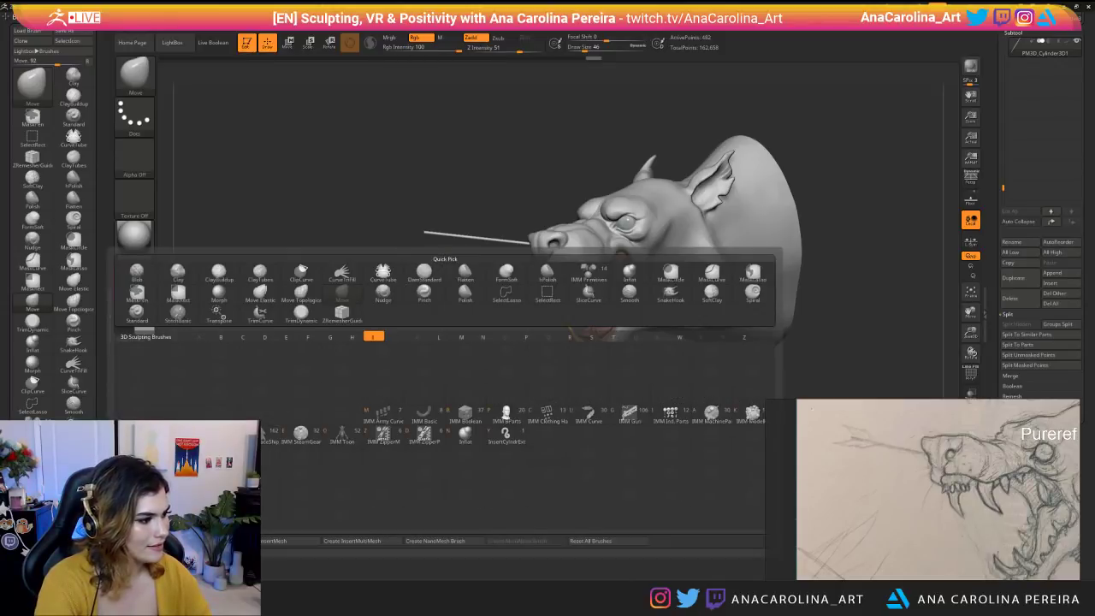
{"action": "left_click", "coordinate": [190, 418]}
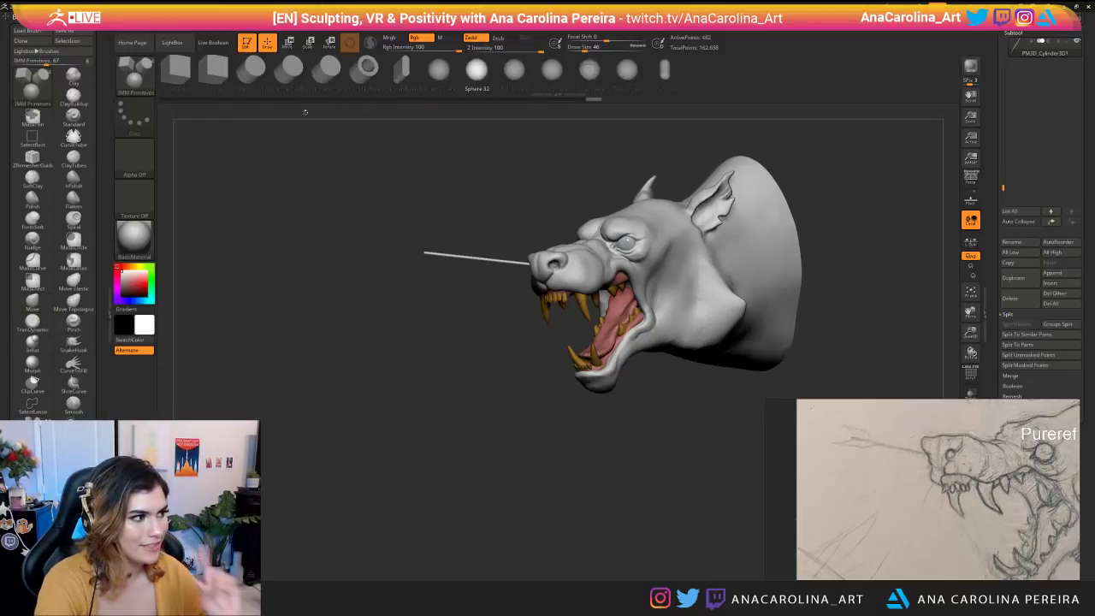
{"action": "left_click", "coordinate": [175, 69]}
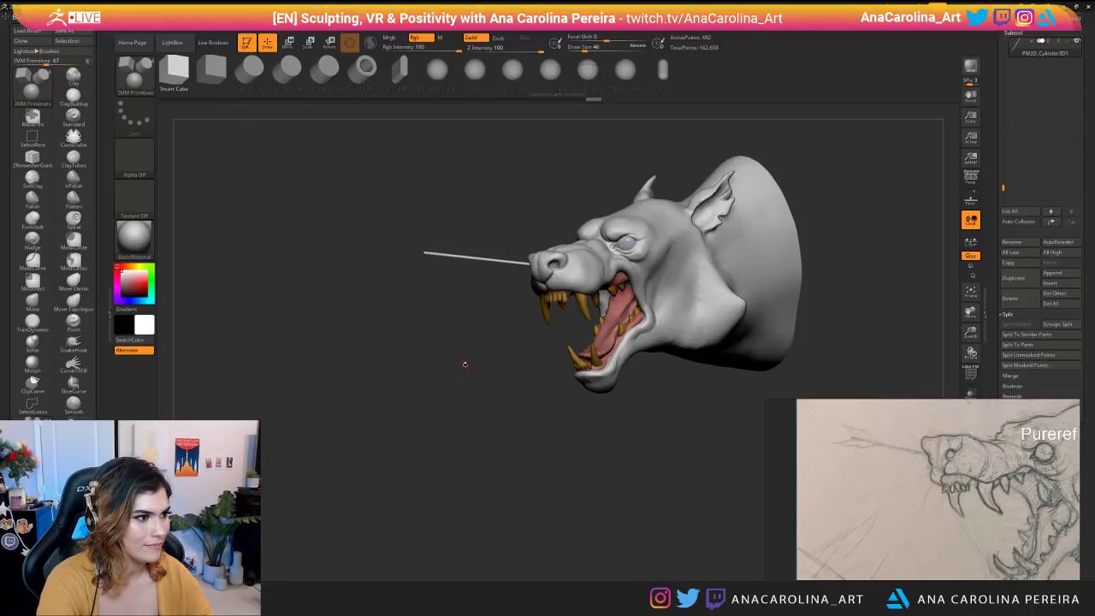
{"action": "left_click_drag", "start_coordinate": [359, 325], "coordinate": [522, 355]}
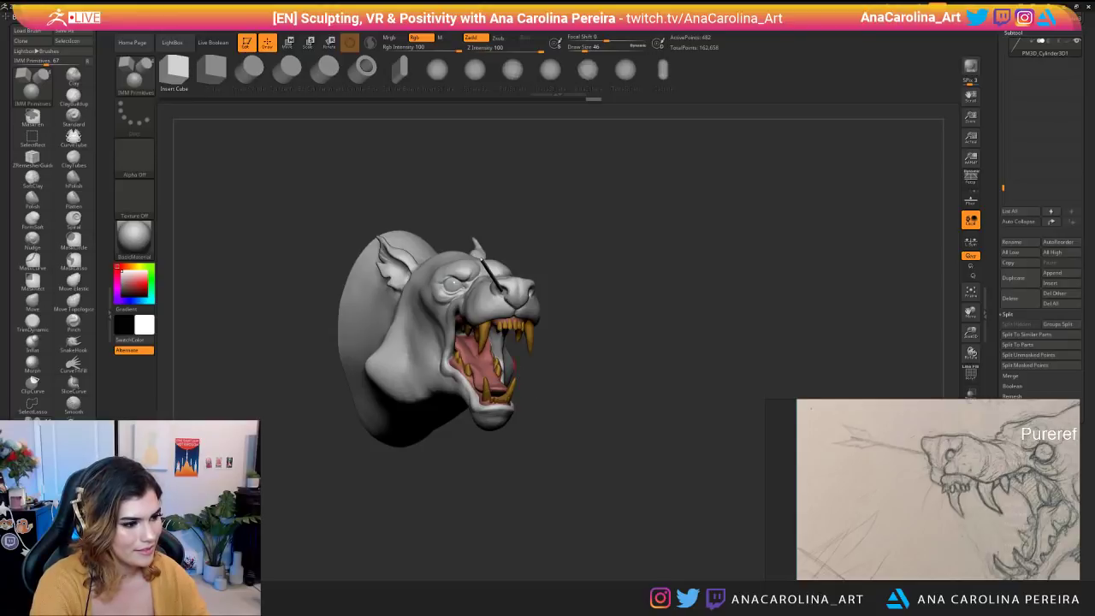
{"action": "left_click_drag", "start_coordinate": [1001, 183], "coordinate": [1000, 254]}
{"action": "left_click_drag", "start_coordinate": [990, 196], "coordinate": [1000, 138]}
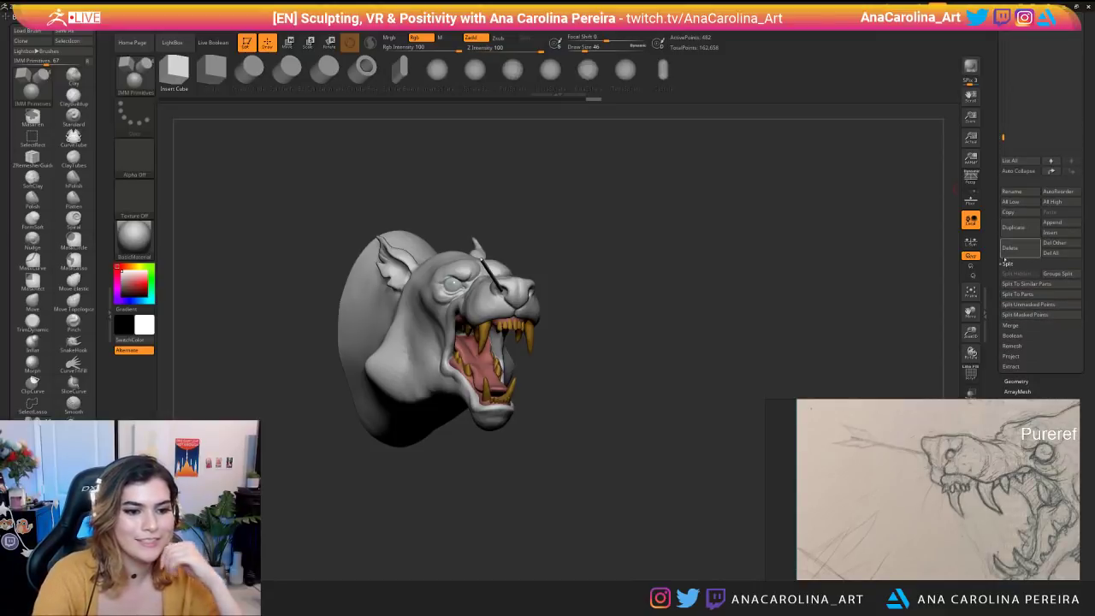
{"action": "left_click_drag", "start_coordinate": [991, 321], "coordinate": [999, 489]}
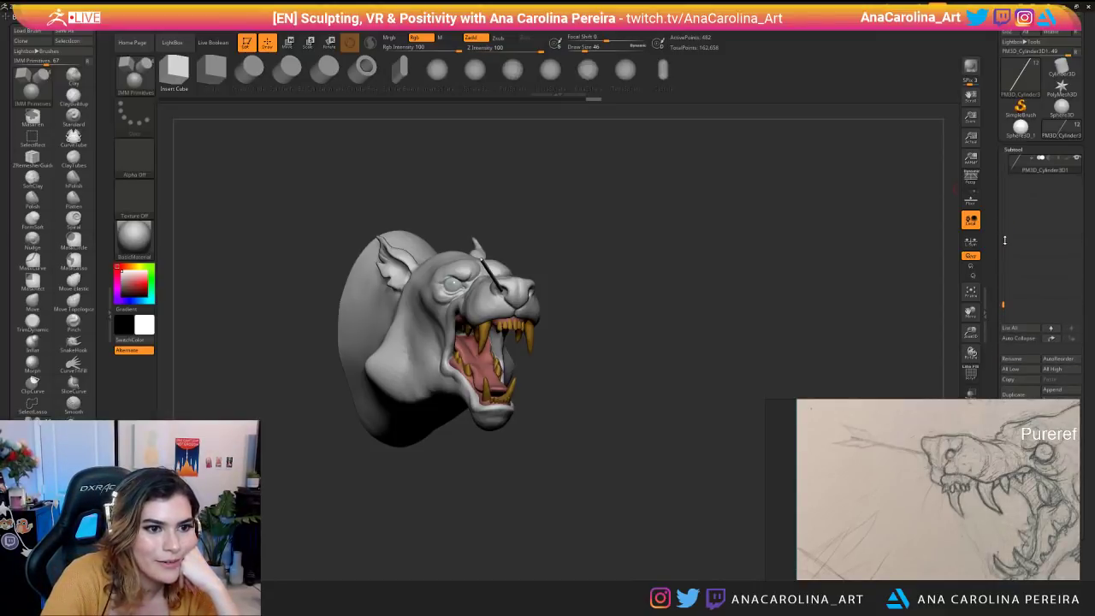
{"action": "left_click_drag", "start_coordinate": [1001, 280], "coordinate": [999, 67]}
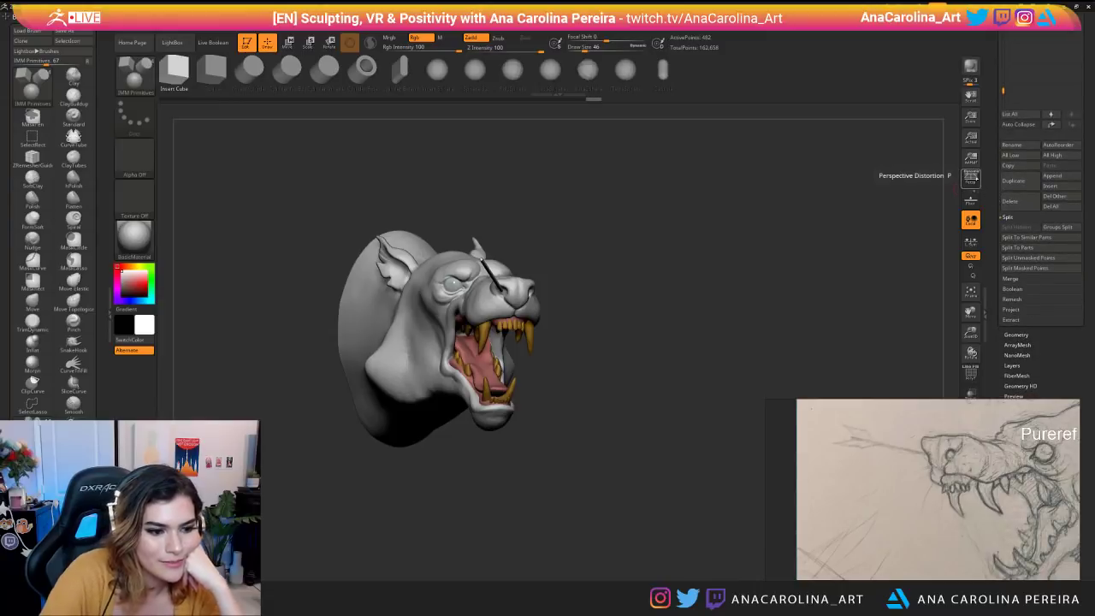
Reposition the reference sketch window and save the project.
{"action": "mouse_move", "coordinate": [764, 398]}
{"action": "left_mouse_down"}
{"action": "mouse_move", "coordinate": [652, 349]}
{"action": "mouse_move", "coordinate": [644, 378]}
{"action": "mouse_move", "coordinate": [780, 420]}
{"action": "mouse_move", "coordinate": [736, 420]}
{"action": "left_mouse_up"}
{"action": "left_click_drag", "start_coordinate": [872, 376], "coordinate": [688, 351]}
{"action": "left_click", "coordinate": [862, 5]}
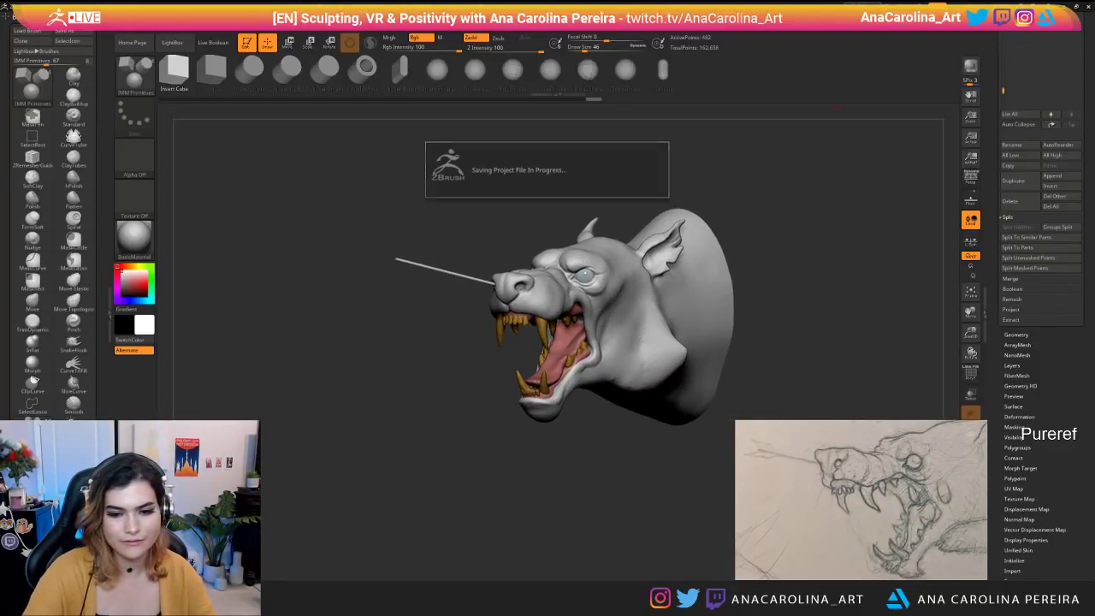
Try to initialize the arrow shaft subtool as a QCube.
{"action": "left_click_drag", "start_coordinate": [992, 222], "coordinate": [990, 269]}
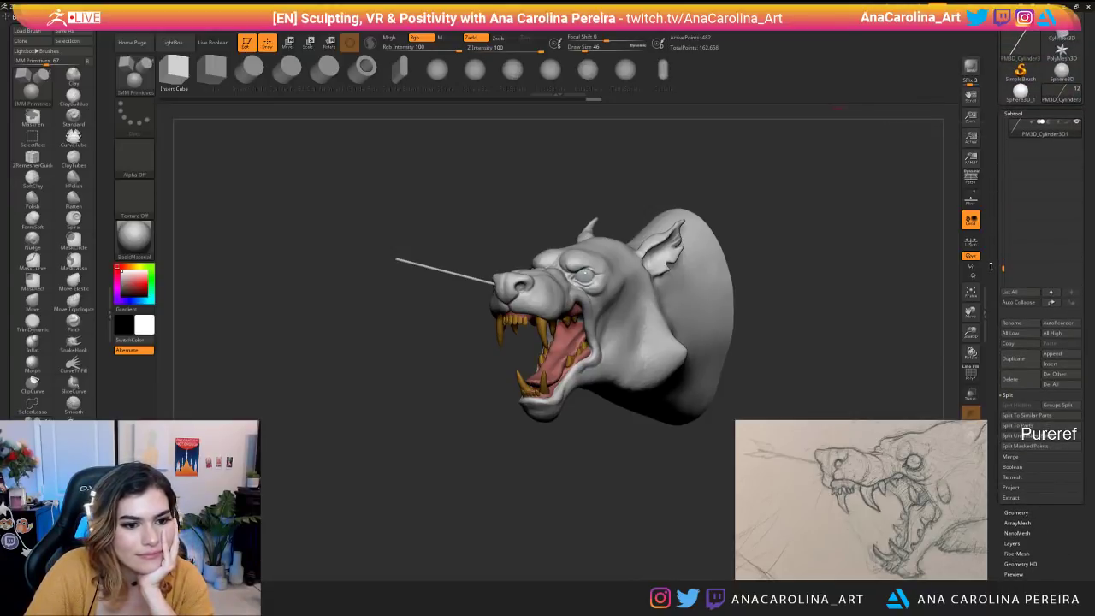
{"action": "scroll", "coordinate": [1013, 323], "scroll_direction": "down", "scroll_amount": 3}
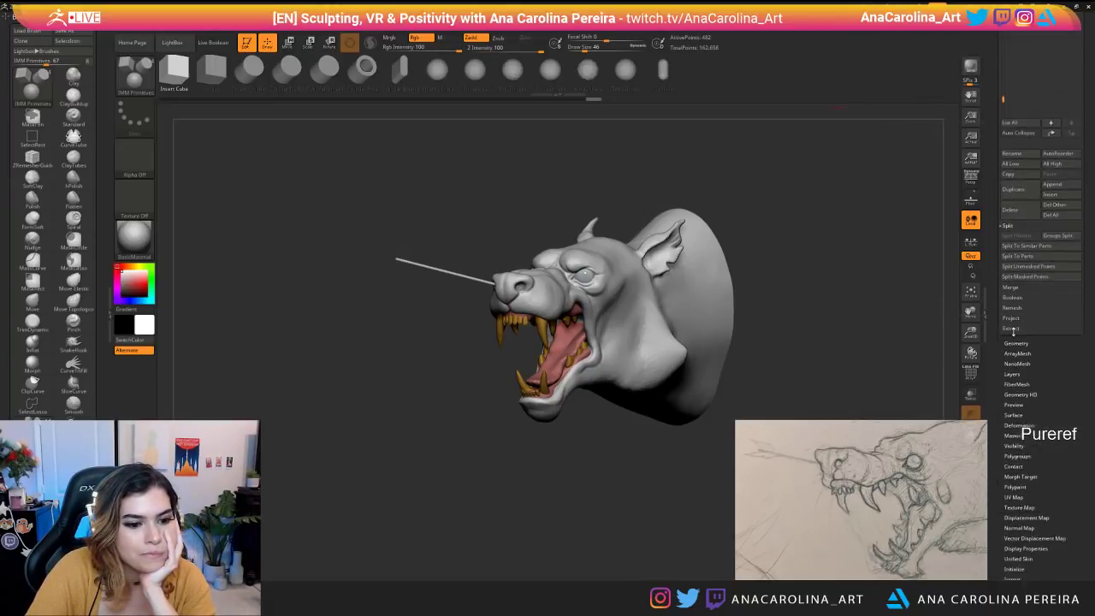
{"action": "left_click", "coordinate": [1013, 536]}
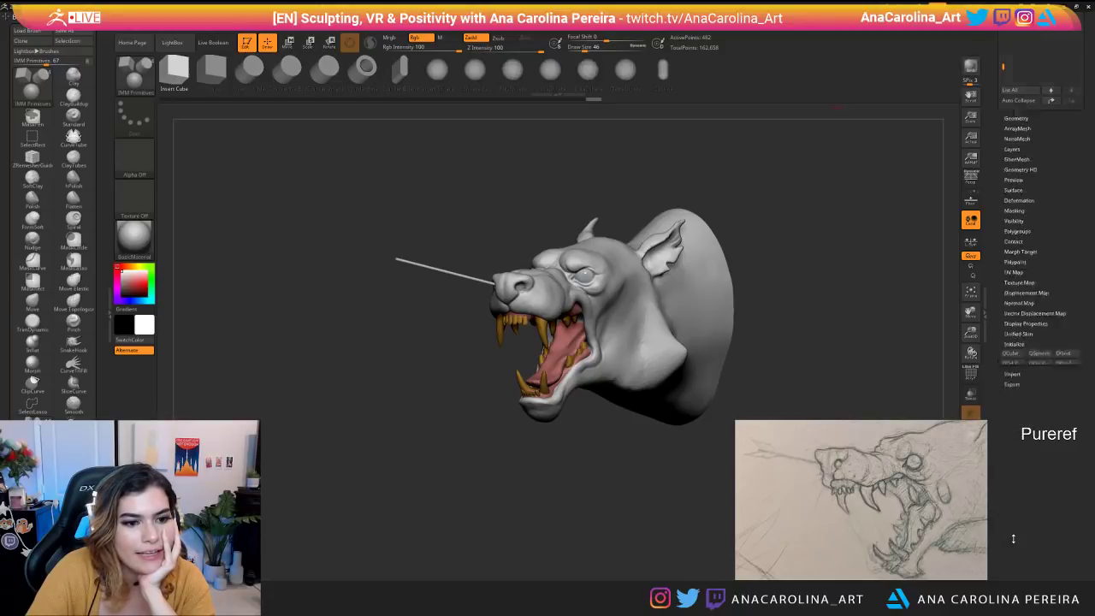
{"action": "left_click", "coordinate": [1013, 158]}
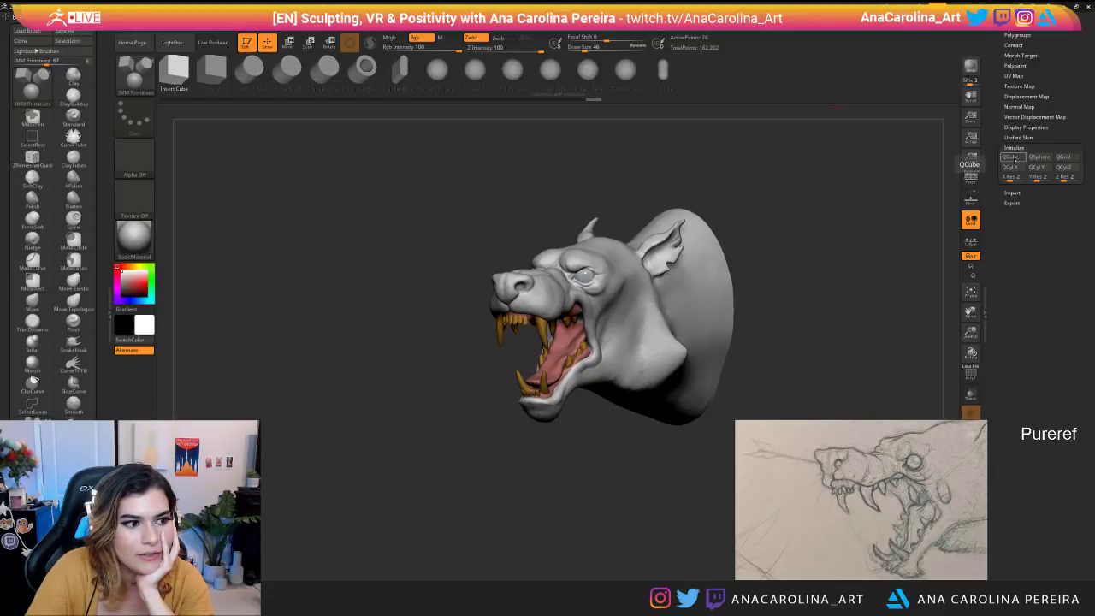
{"action": "key", "text": "ctrl+z"}
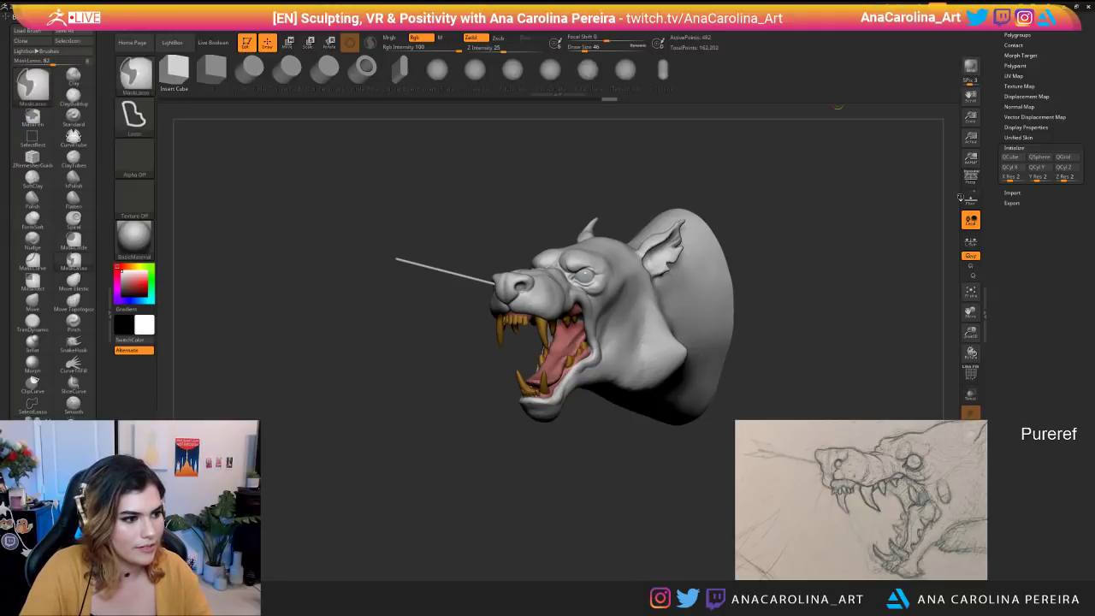
Isolate the arrow shaft subtool with Solo, move the reference sketch aside, and undo the repeated QCube initialization.
{"action": "left_click_drag", "start_coordinate": [903, 232], "coordinate": [958, 193]}
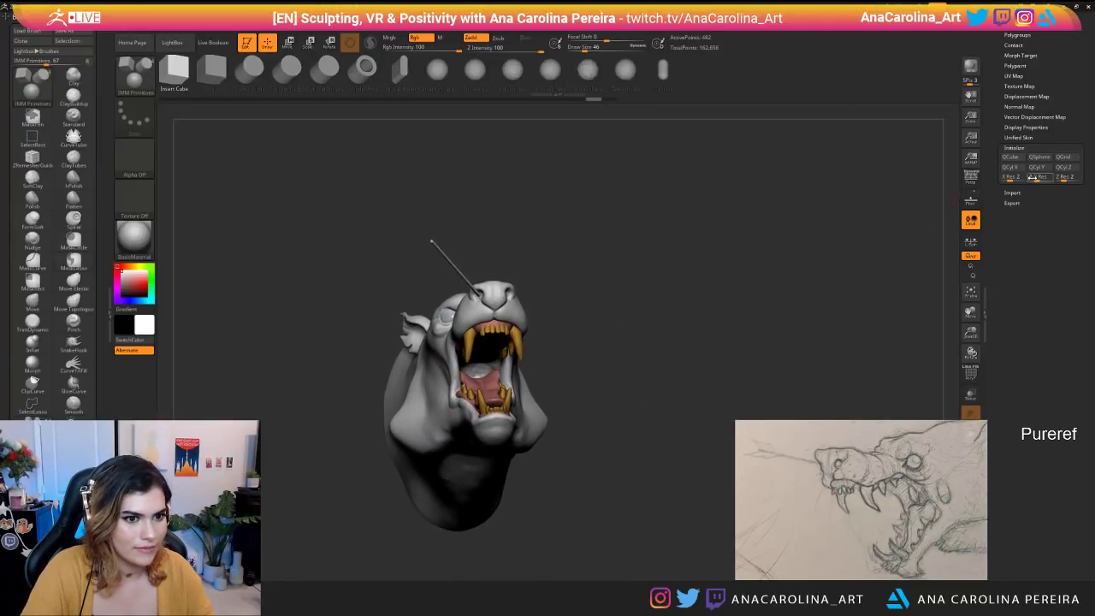
{"action": "left_click", "coordinate": [1011, 159]}
{"action": "right_click_drag", "start_coordinate": [964, 435], "coordinate": [917, 460]}
{"action": "left_click", "coordinate": [970, 435]}
{"action": "left_click_drag", "start_coordinate": [795, 393], "coordinate": [830, 395]}
{"action": "key", "text": "ctrl+z"}
Duplicate the arrow shaft subtool and initialize the copy as a QCube.
{"action": "scroll", "coordinate": [1033, 199], "scroll_direction": "up", "scroll_amount": 5}
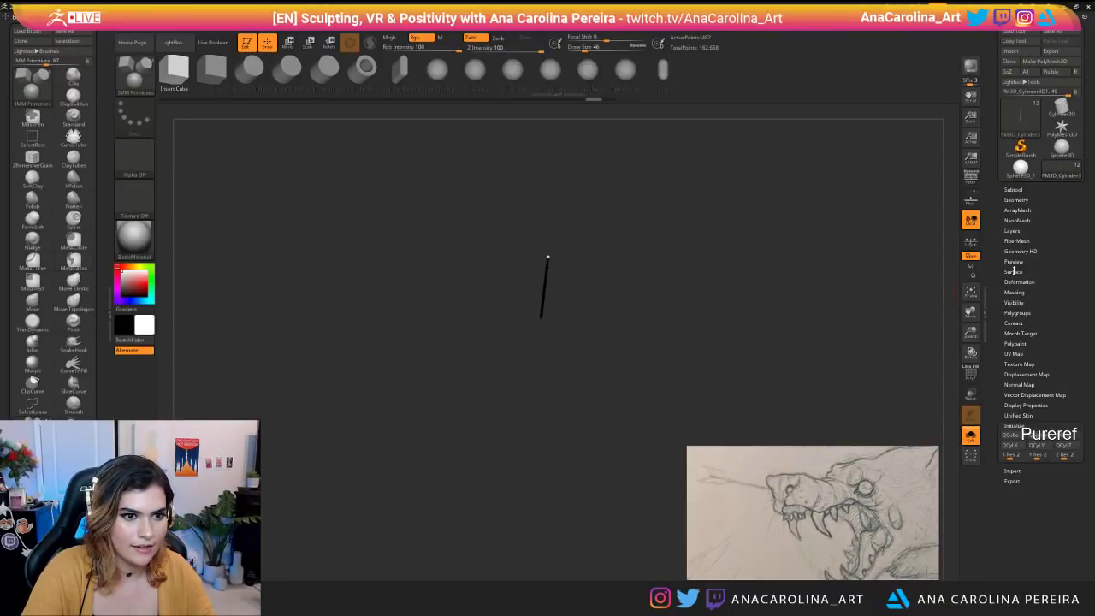
{"action": "left_click", "coordinate": [1017, 190]}
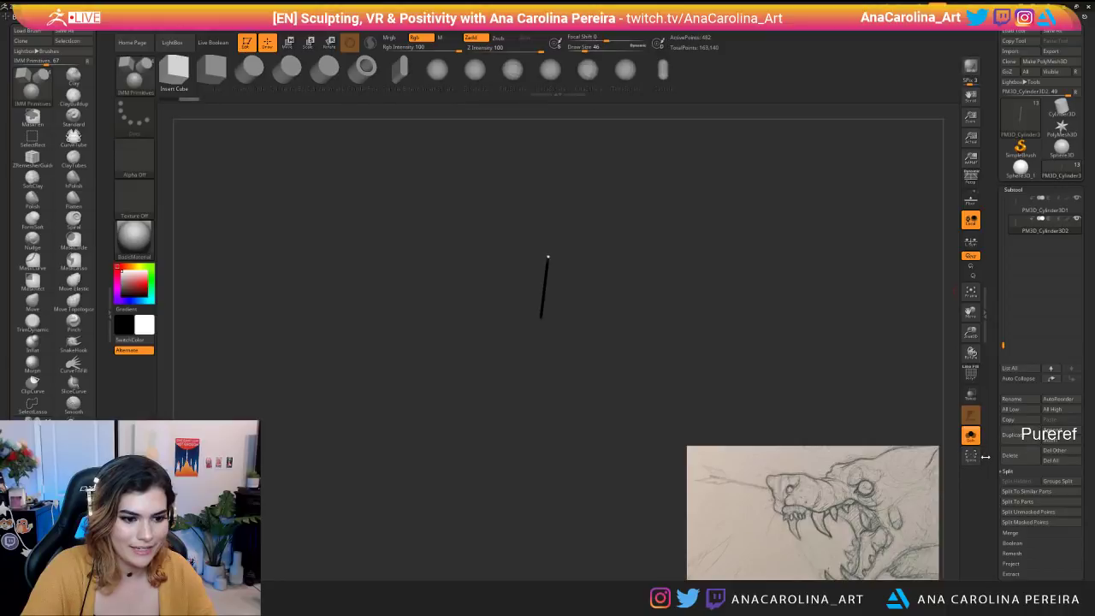
{"action": "scroll", "coordinate": [1011, 456], "scroll_direction": "down", "scroll_amount": 5}
{"action": "scroll", "coordinate": [1011, 434], "scroll_direction": "down", "scroll_amount": 3}
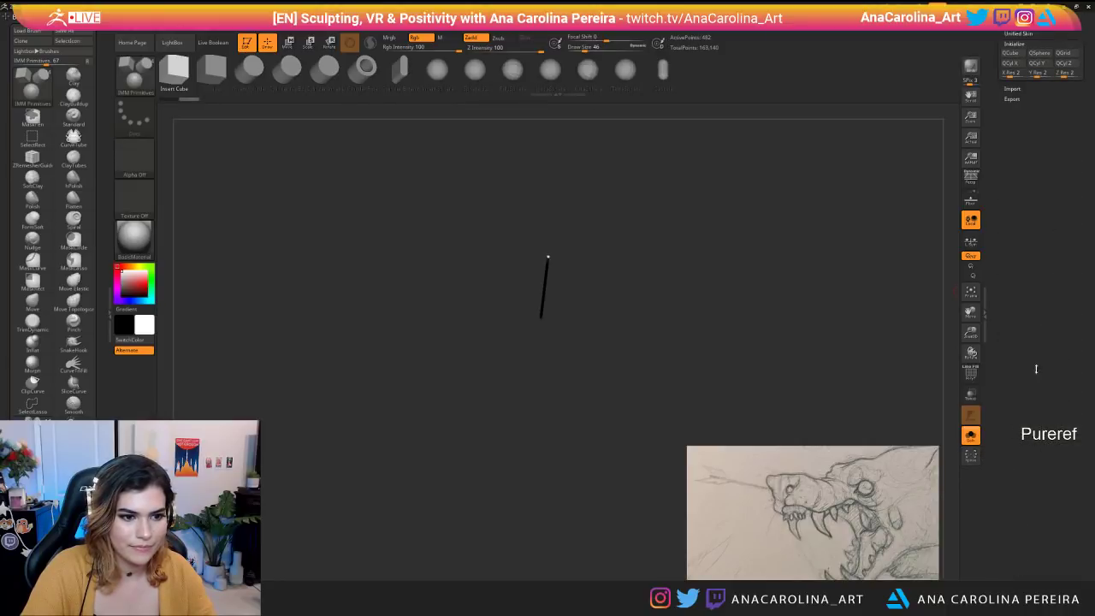
{"action": "left_click", "coordinate": [1029, 387]}
{"action": "left_click", "coordinate": [1011, 186]}
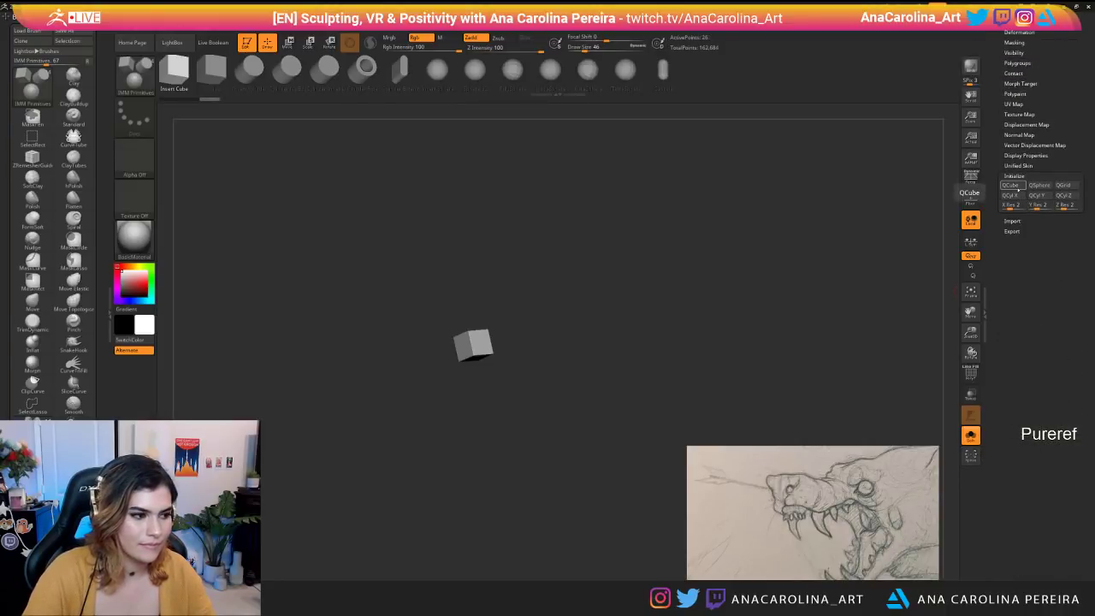
Switch to the ZModeler brush and display the cube's polyframe.
{"action": "mouse_move", "coordinate": [539, 329]}
{"action": "left_mouse_down", "text": "shift"}
{"action": "mouse_move", "coordinate": [484, 337]}
{"action": "mouse_move", "coordinate": [479, 356]}
{"action": "mouse_move", "coordinate": [543, 383]}
{"action": "left_mouse_up", "text": "shift"}
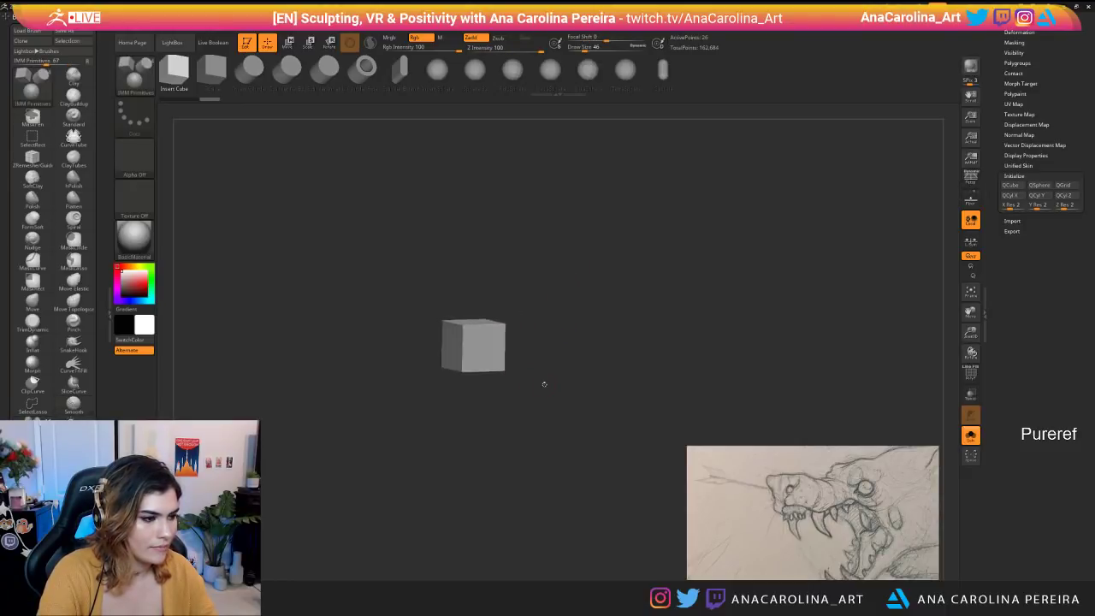
{"action": "left_click_drag", "start_coordinate": [496, 346], "coordinate": [512, 377], "text": "alt"}
{"action": "left_click_drag", "start_coordinate": [547, 326], "coordinate": [558, 349]}
{"action": "key", "text": "b"}
{"action": "key", "text": "z"}
{"action": "key", "text": "m"}
{"action": "mouse_move", "coordinate": [567, 338]}
{"action": "left_mouse_down"}
{"action": "mouse_move", "coordinate": [530, 337]}
{"action": "mouse_move", "coordinate": [585, 320]}
{"action": "mouse_move", "coordinate": [560, 324]}
{"action": "left_mouse_up"}
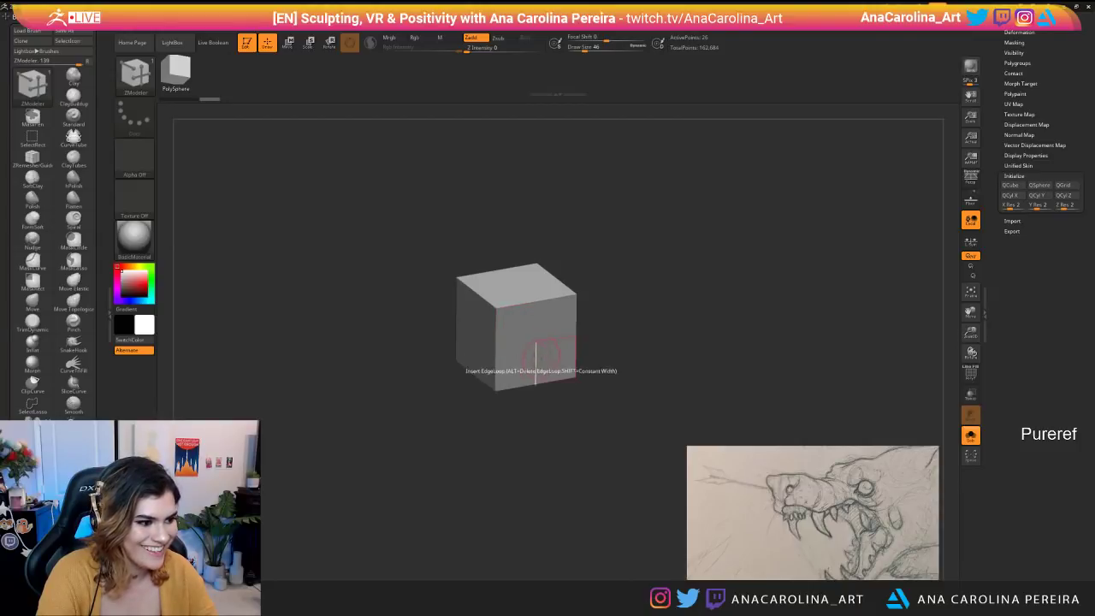
{"action": "left_click", "coordinate": [970, 373]}
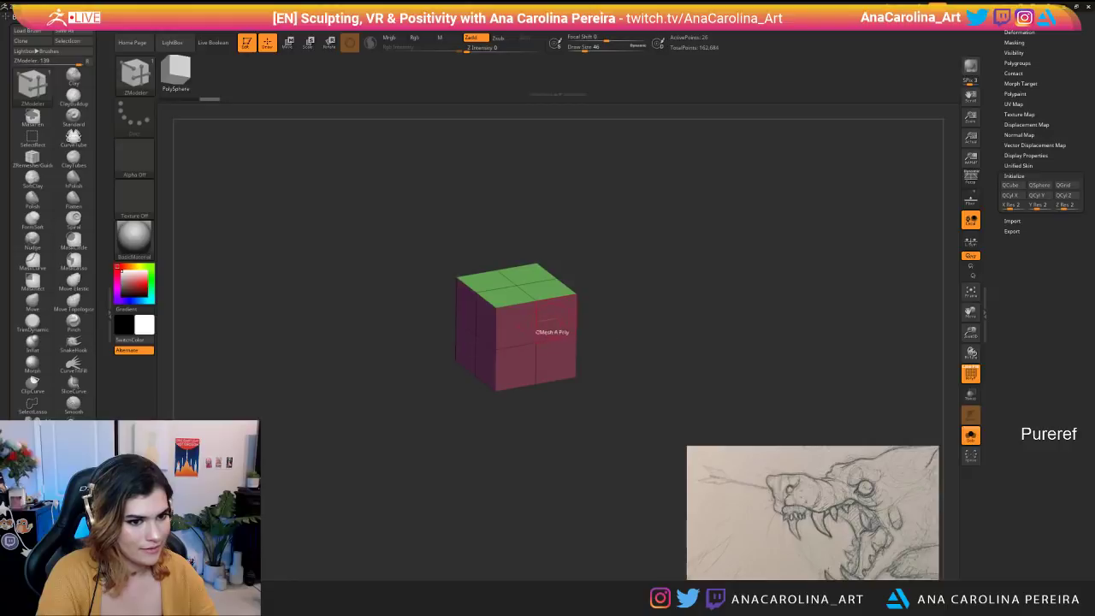
Set the QCube's X, Y and Z resolution to 1 and regenerate the cube.
{"action": "mouse_move", "coordinate": [1040, 207]}
{"action": "left_mouse_down"}
{"action": "mouse_move", "coordinate": [1030, 206]}
{"action": "mouse_move", "coordinate": [1057, 206]}
{"action": "left_mouse_up"}
{"action": "left_click", "coordinate": [1011, 186]}
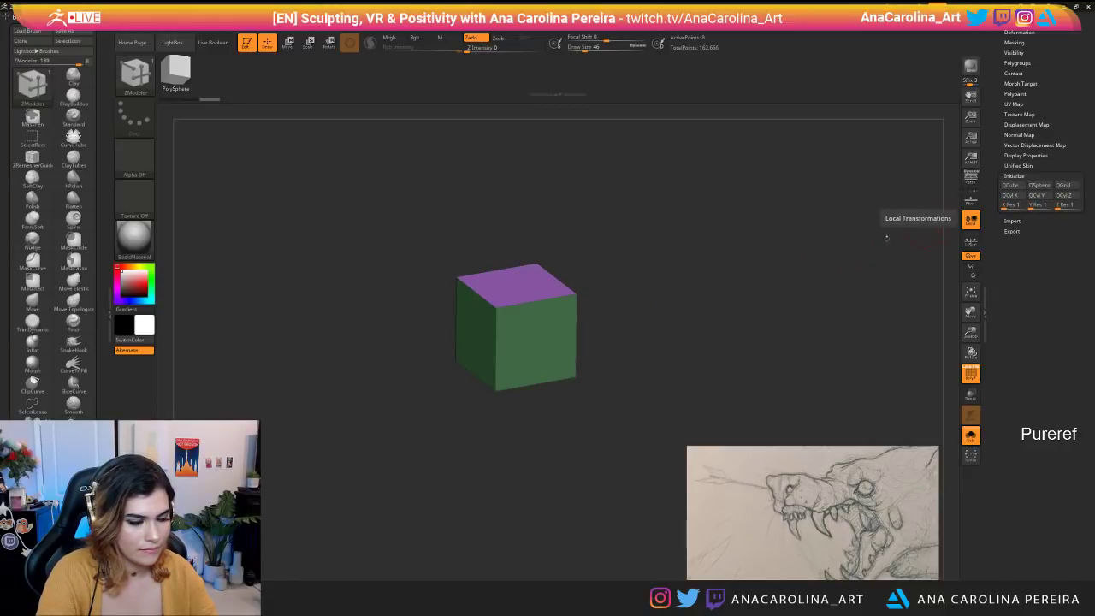
Try pushing one side face through the cube with QMesh, and try adding an edge loop across its upper face.
{"action": "left_click_drag", "start_coordinate": [481, 339], "coordinate": [552, 330]}
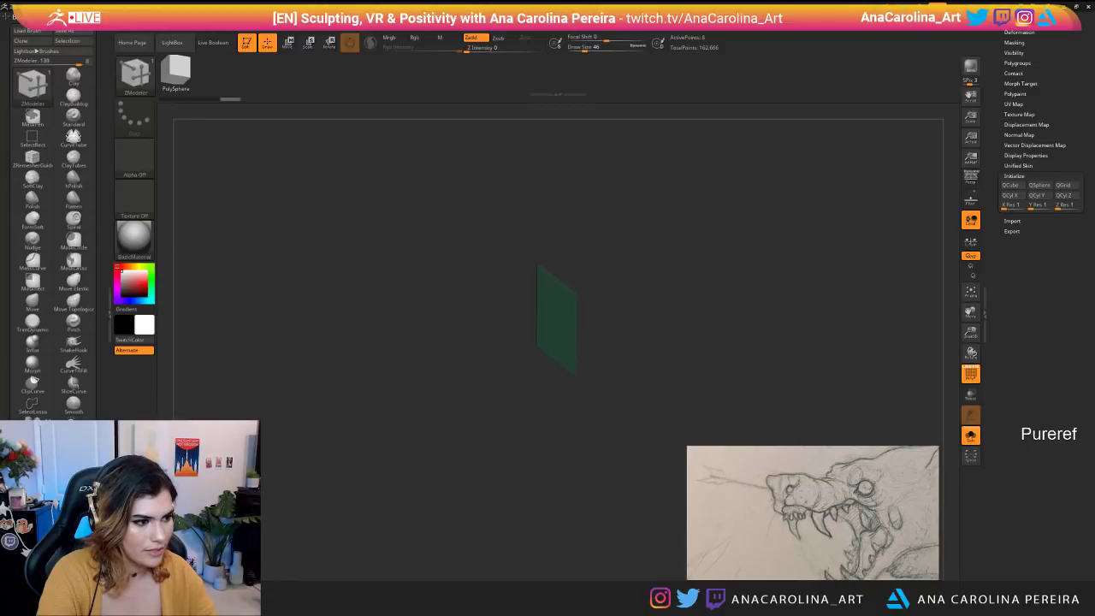
{"action": "key", "text": "ctrl+z"}
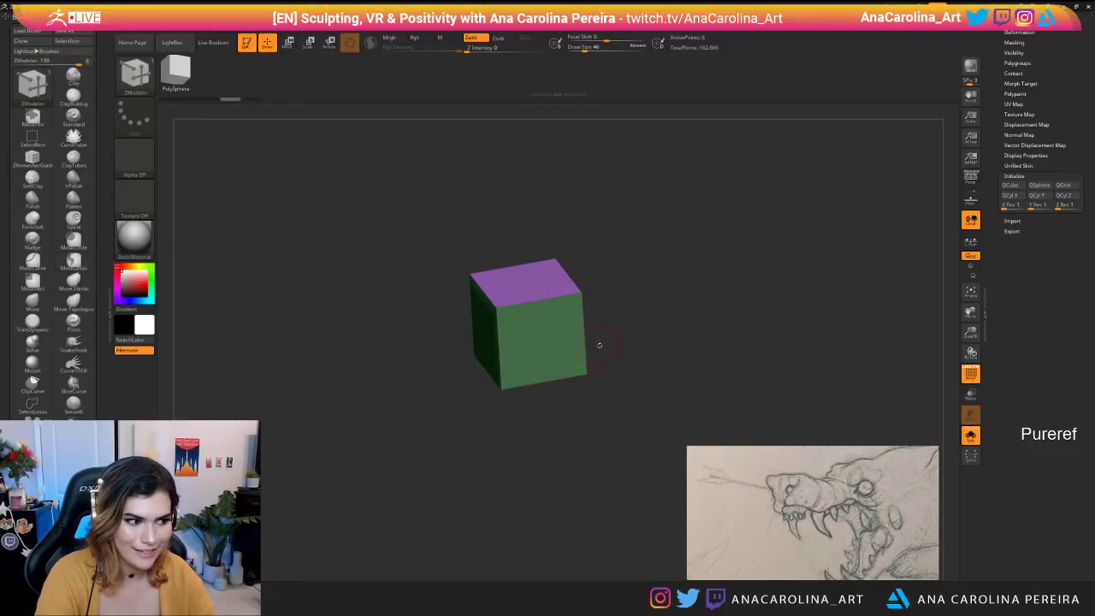
{"action": "left_click_drag", "start_coordinate": [629, 402], "coordinate": [625, 374]}
{"action": "left_click", "coordinate": [532, 301]}
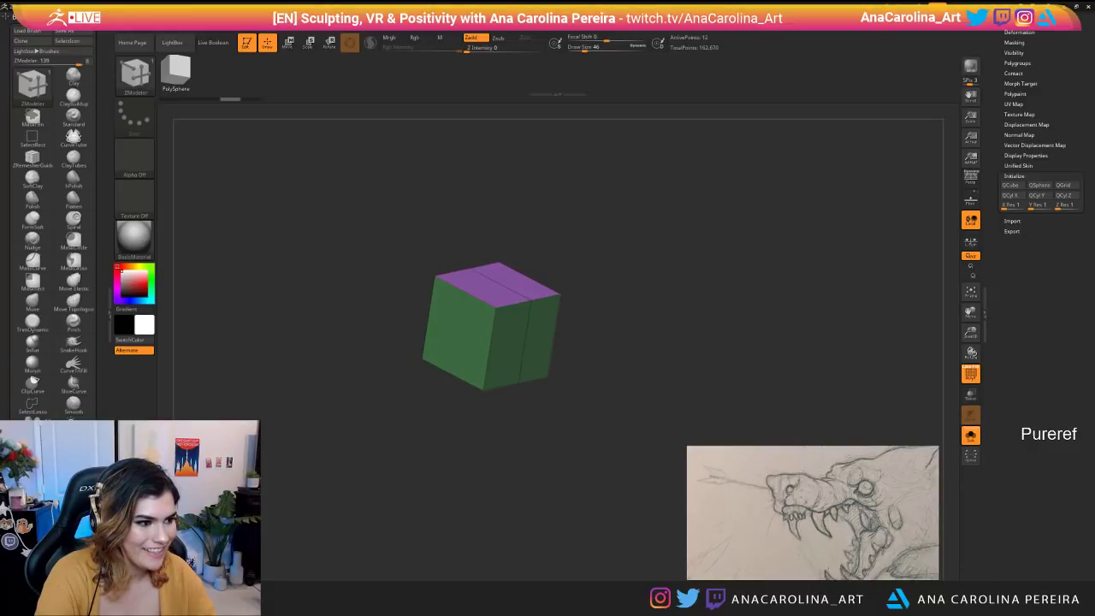
{"action": "left_click", "coordinate": [532, 302], "text": "alt"}
{"action": "mouse_move", "coordinate": [568, 344]}
{"action": "left_mouse_down"}
{"action": "mouse_move", "coordinate": [651, 319]}
{"action": "mouse_move", "coordinate": [551, 374]}
{"action": "left_mouse_up"}
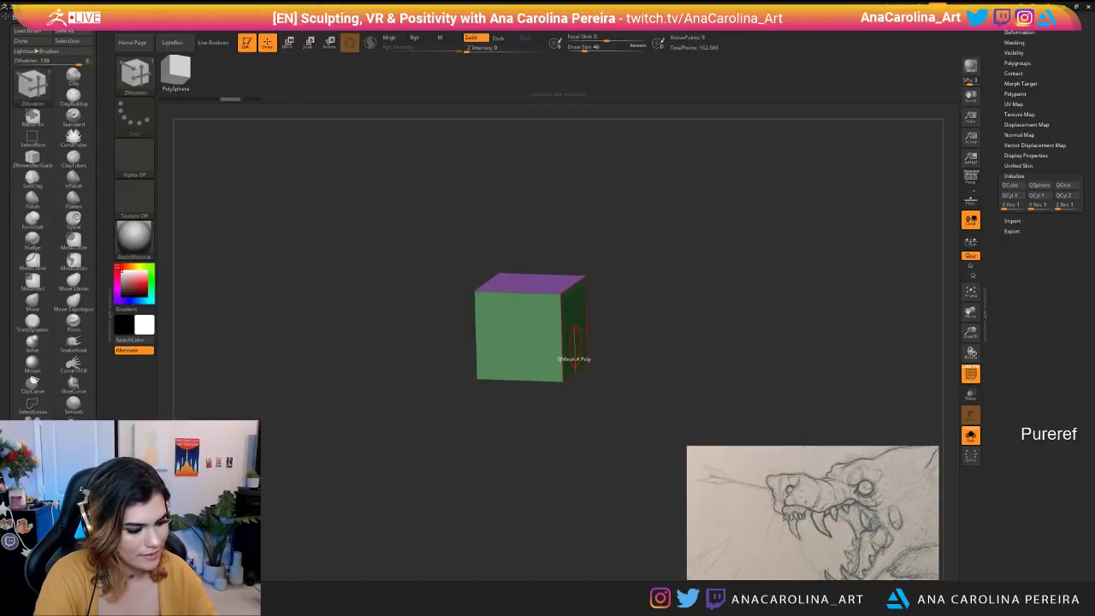
{"action": "key", "text": "space"}
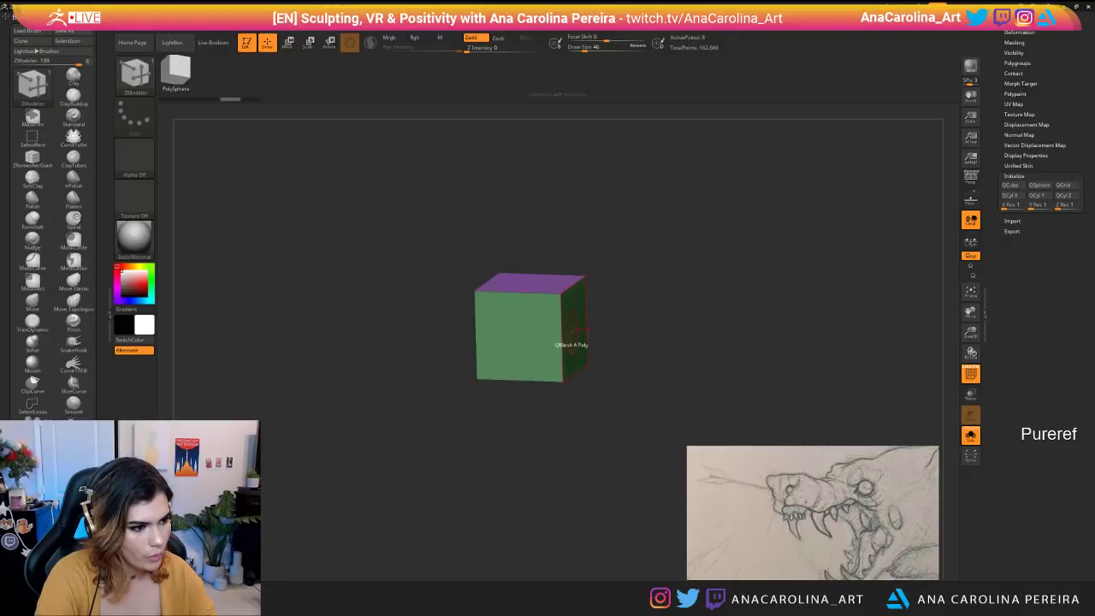
Try inserting an edge loop across the cube's side face and reshaping that face with the ZModeler polygon action.
{"action": "left_click", "coordinate": [577, 373]}
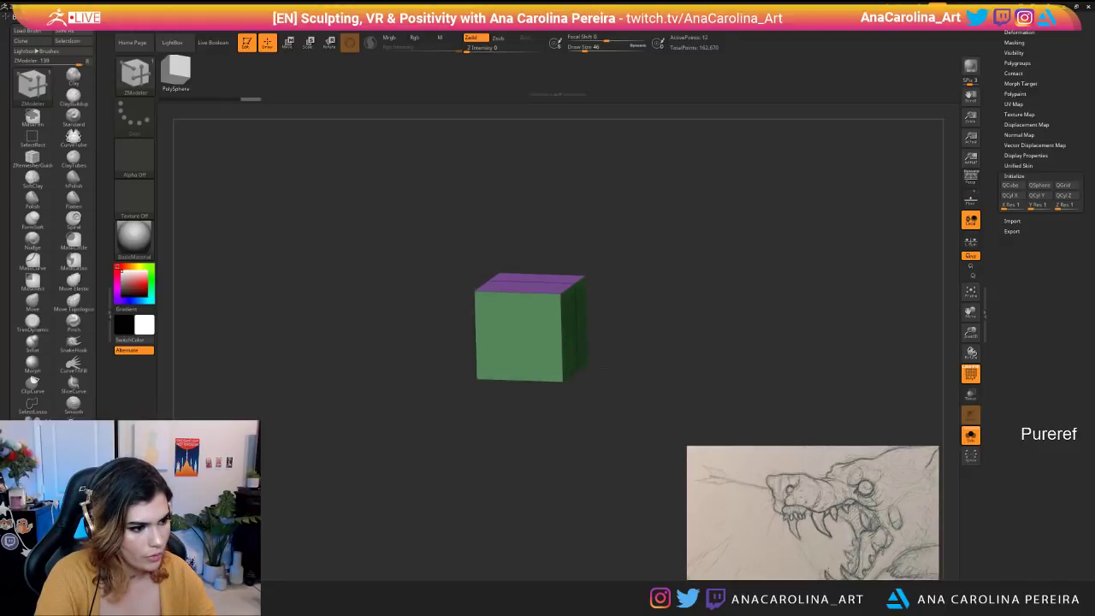
{"action": "key", "text": "ctrl+z"}
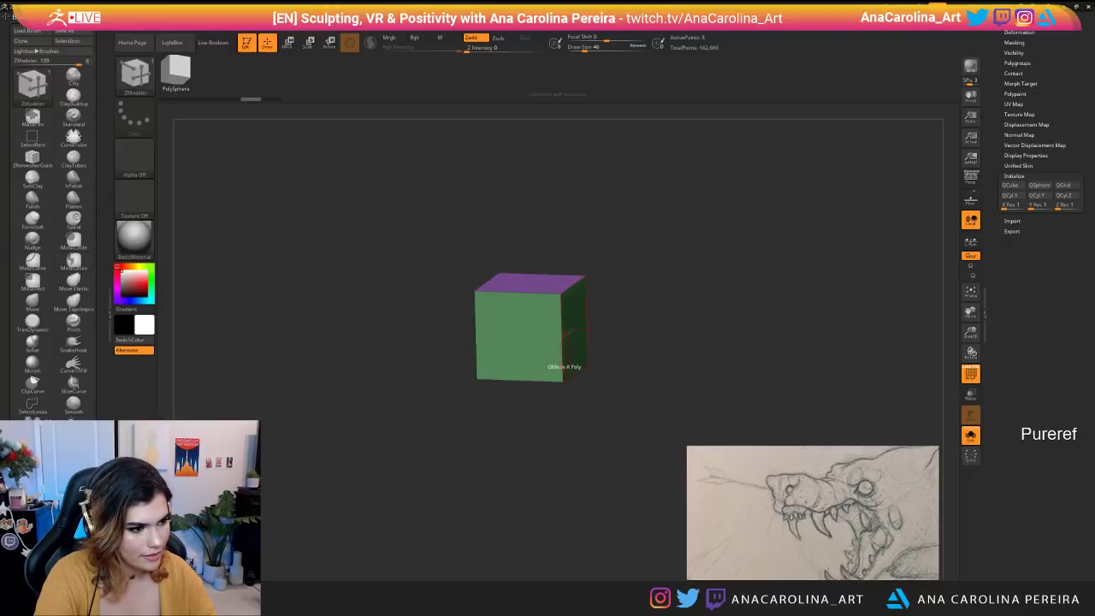
{"action": "left_click_drag", "start_coordinate": [563, 328], "coordinate": [563, 317]}
{"action": "key", "text": "ctrl+z"}
{"action": "left_click_drag", "start_coordinate": [565, 418], "coordinate": [601, 403]}
{"action": "left_click_drag", "start_coordinate": [522, 408], "coordinate": [571, 406]}
{"action": "key", "text": "space"}
{"action": "key", "text": "space"}
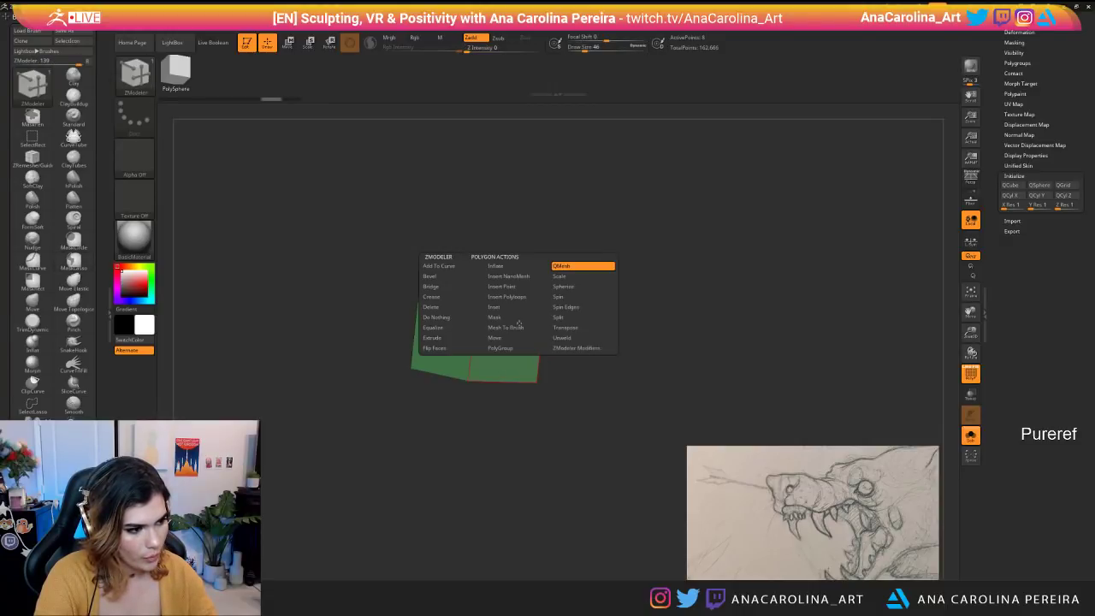
{"action": "key", "text": "space"}
{"action": "left_click", "coordinate": [540, 336]}
{"action": "key", "text": "ctrl+shift+z"}
{"action": "left_click_drag", "start_coordinate": [564, 346], "coordinate": [558, 391]}
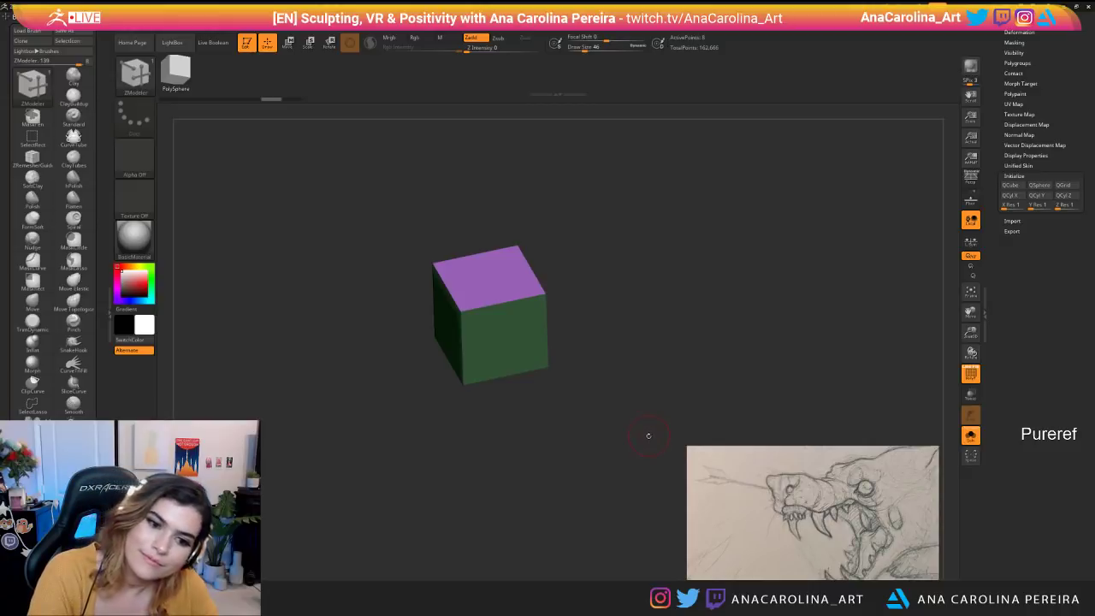
{"action": "left_click_drag", "start_coordinate": [637, 405], "coordinate": [638, 443]}
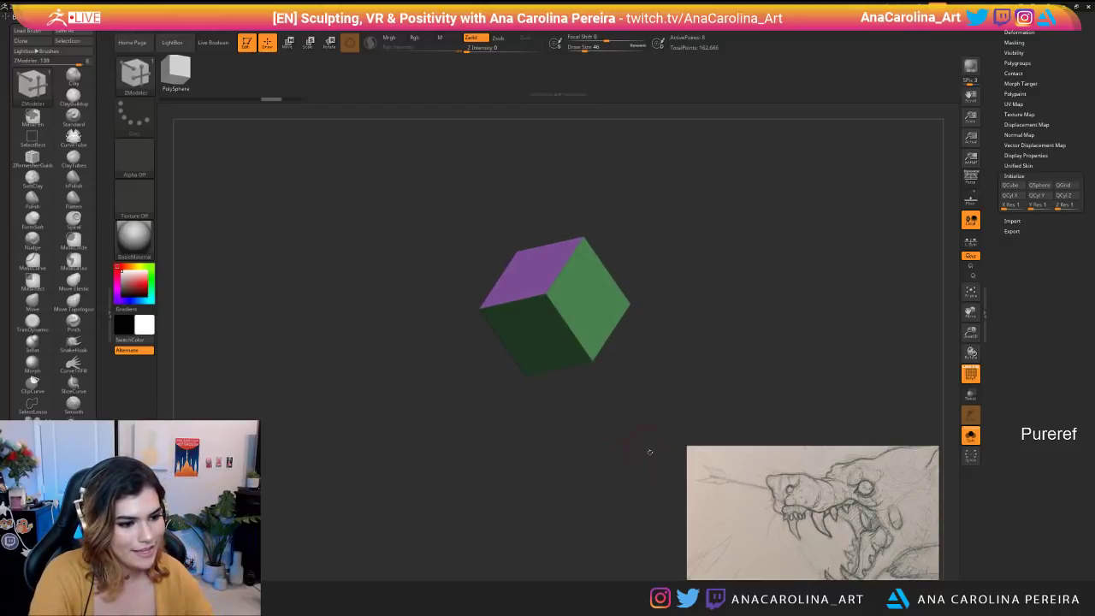
{"action": "left_click_drag", "start_coordinate": [695, 386], "coordinate": [762, 360]}
Duplicate the cube subtool.
{"action": "left_click_drag", "start_coordinate": [995, 218], "coordinate": [997, 342]}
{"action": "left_click", "coordinate": [1013, 174]}
{"action": "left_click", "coordinate": [1015, 164]}
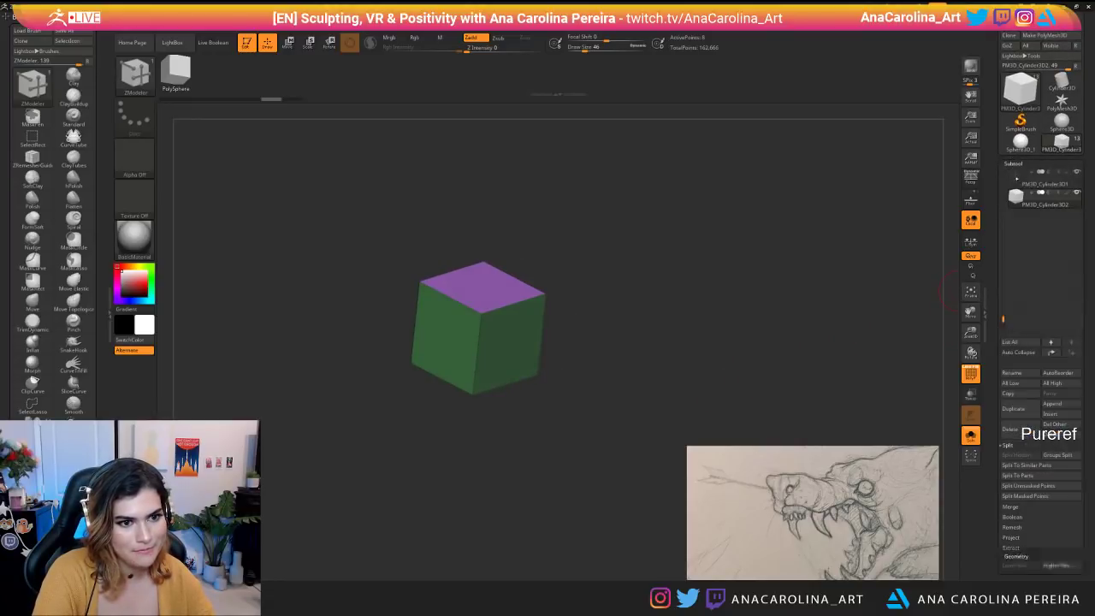
{"action": "left_click", "coordinate": [1015, 408]}
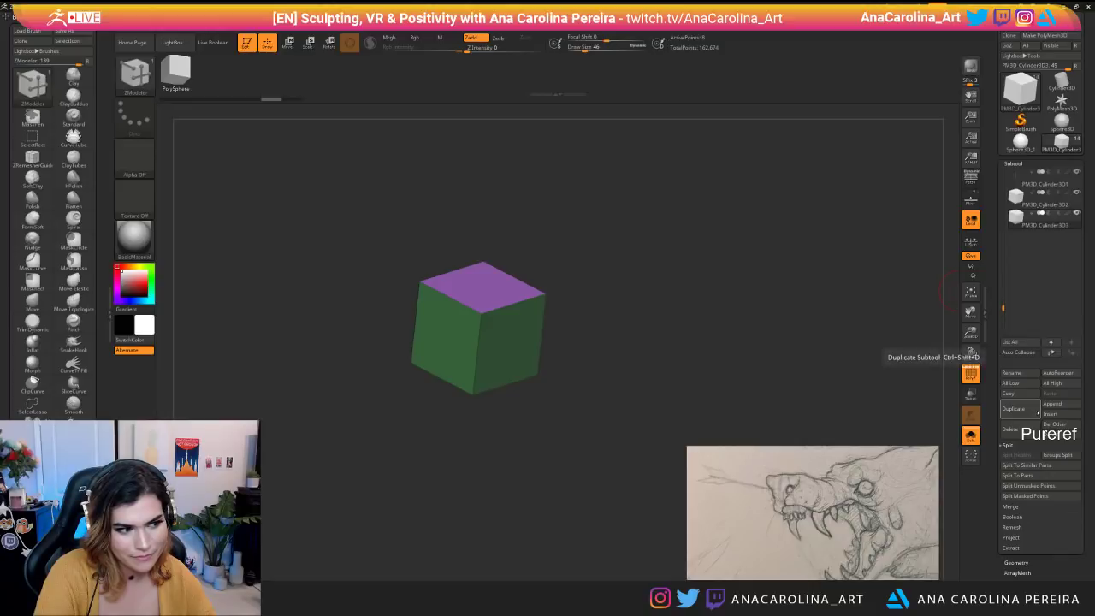
{"action": "mouse_move", "coordinate": [1031, 198]}
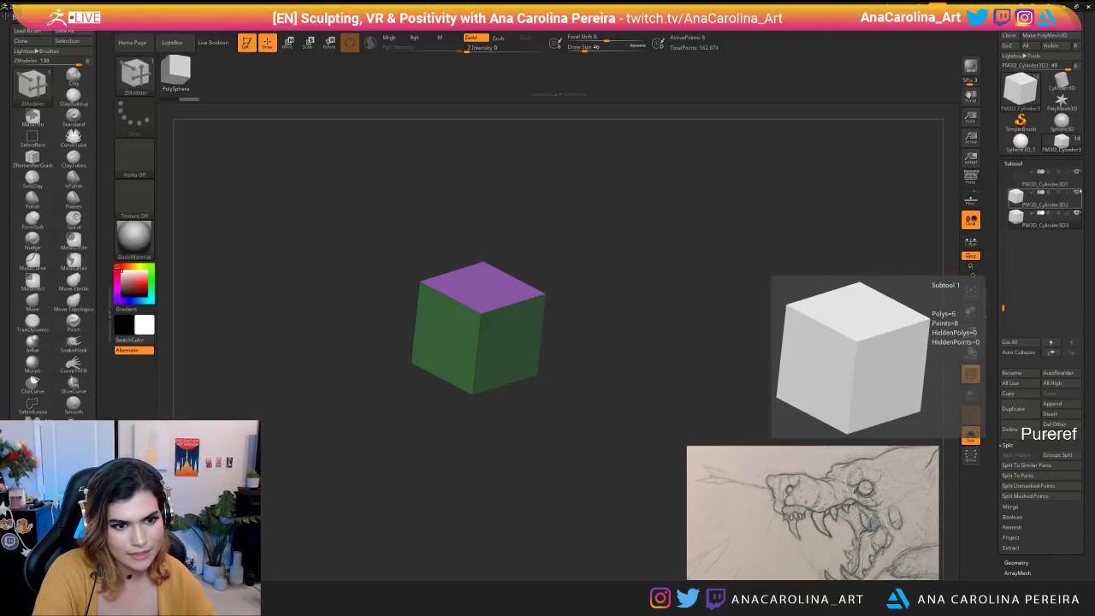
Append a Cube3D mesh as a new subtool, moving the reference sketch clear of the mesh list, and make it the active subtool.
{"action": "left_click", "coordinate": [1052, 402]}
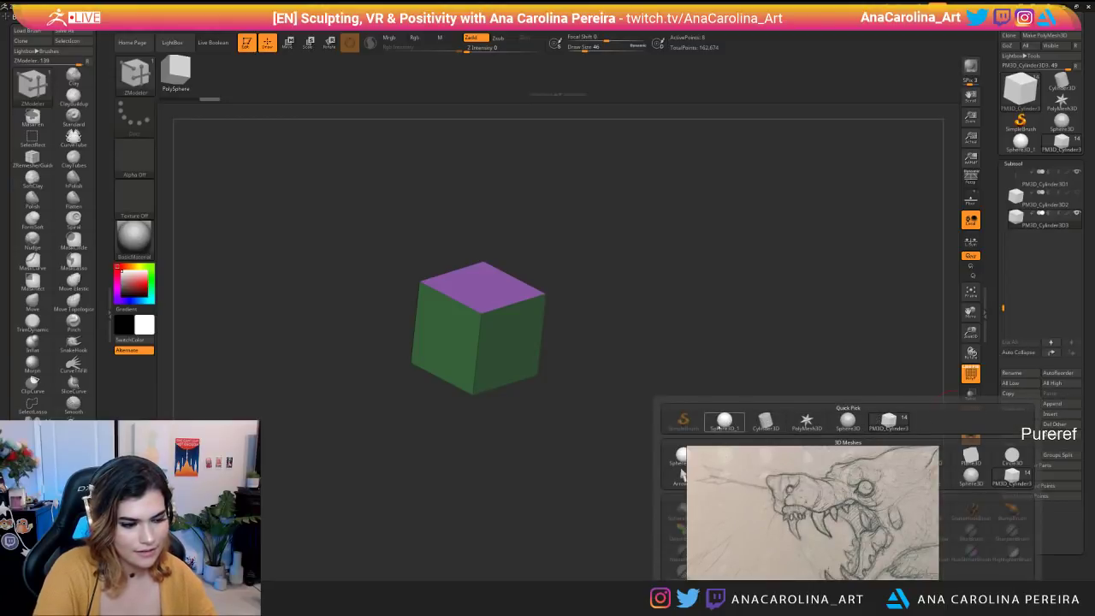
{"action": "left_click_drag", "start_coordinate": [720, 482], "coordinate": [669, 565]}
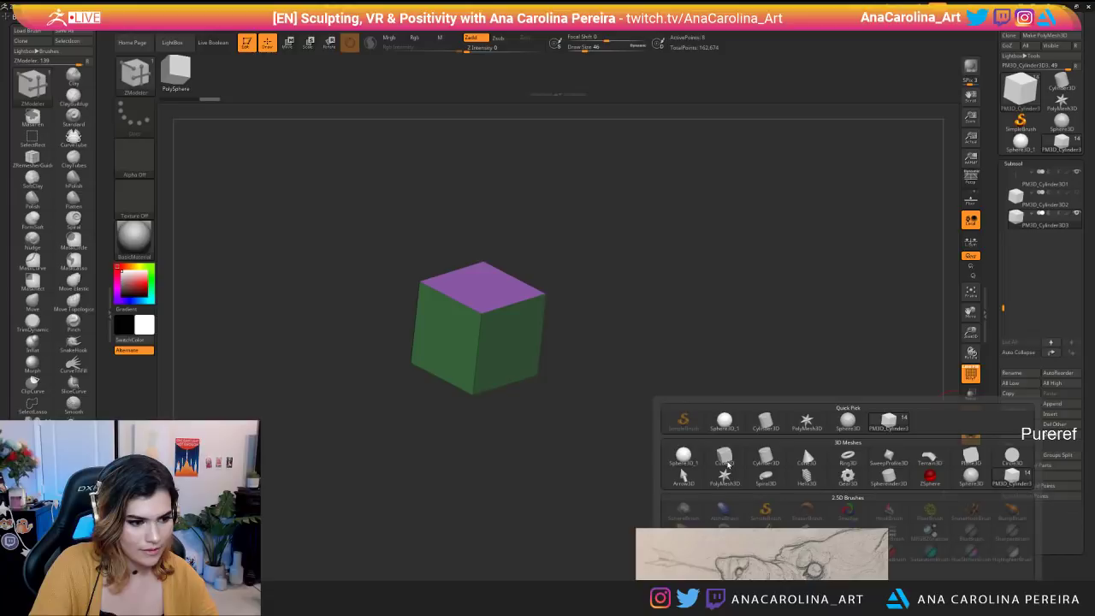
{"action": "left_click", "coordinate": [723, 456]}
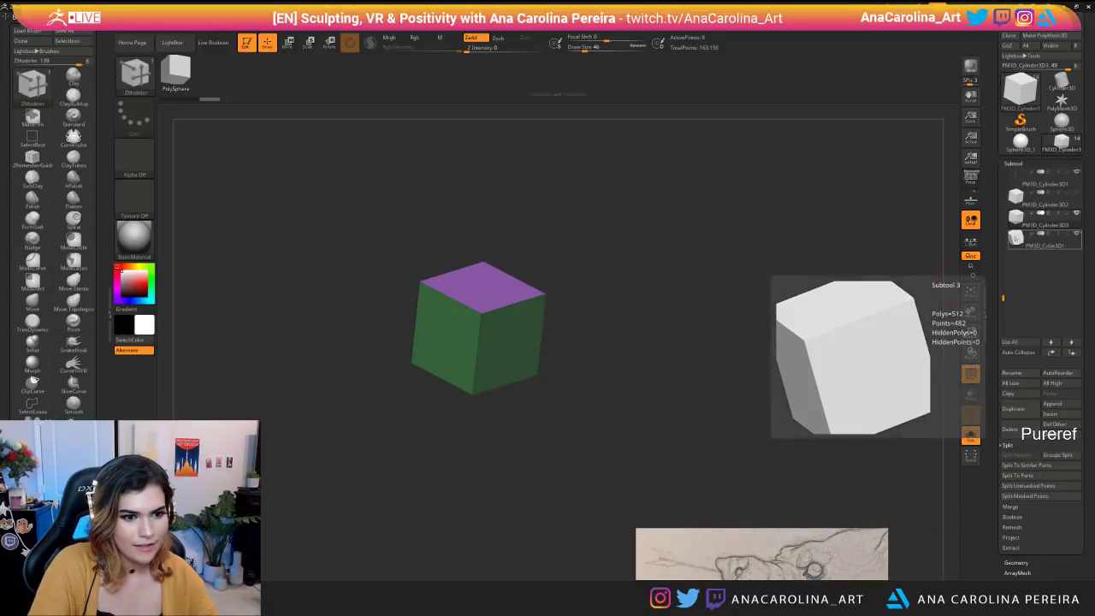
{"action": "left_click", "coordinate": [1031, 237]}
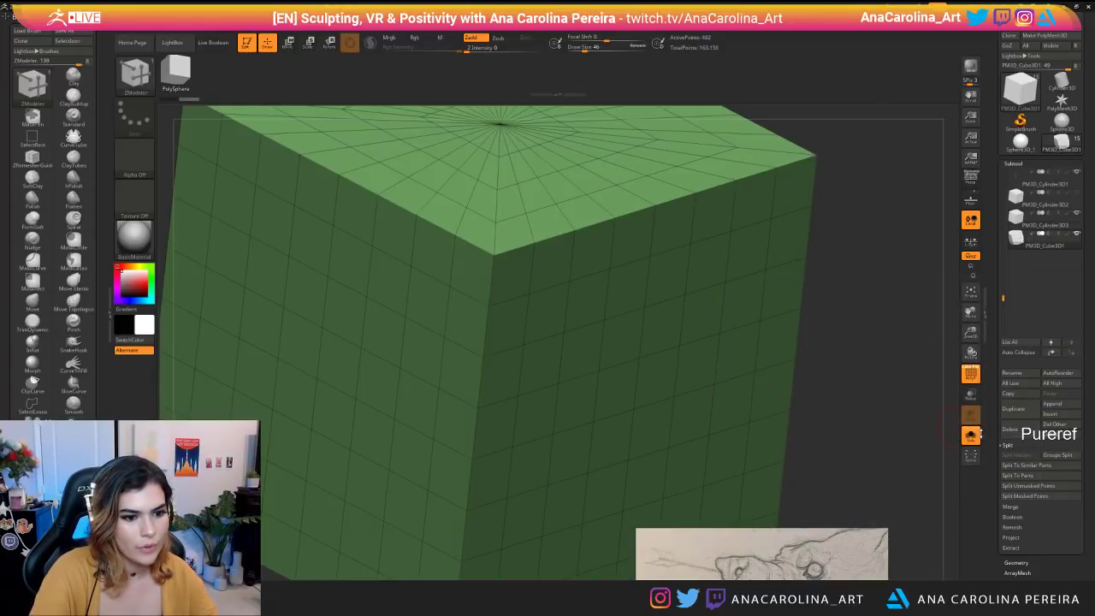
Turn off the polyframe, compare the new cube's size with the creature's head, and isolate the cube again.
{"action": "left_click", "coordinate": [970, 435]}
{"action": "key", "text": "f"}
{"action": "left_click_drag", "start_coordinate": [801, 320], "coordinate": [821, 290]}
{"action": "left_click", "coordinate": [971, 375]}
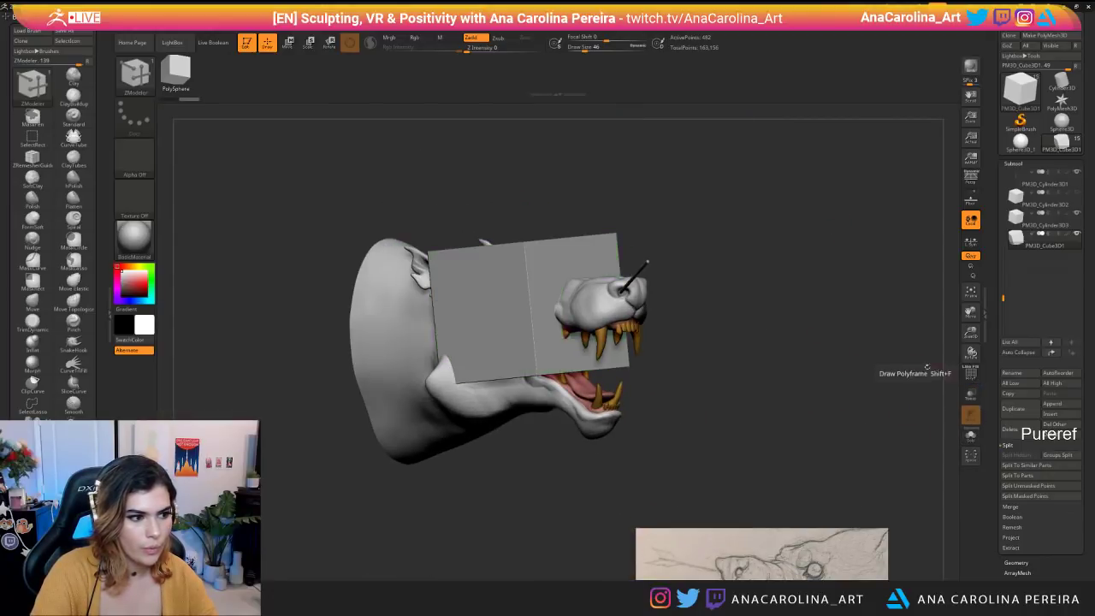
{"action": "left_click_drag", "start_coordinate": [688, 350], "coordinate": [670, 279]}
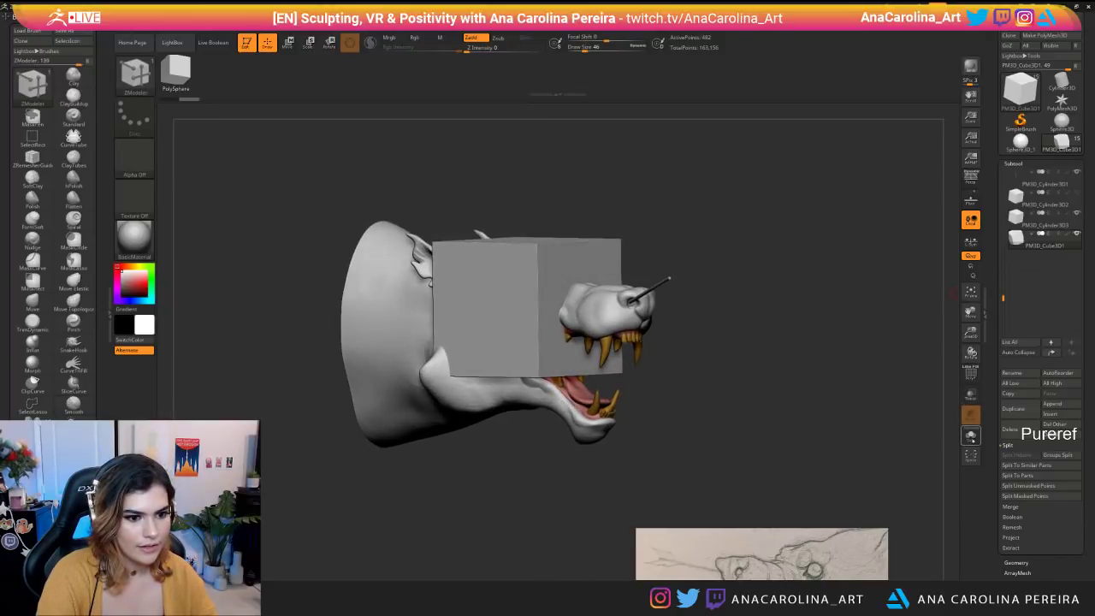
{"action": "left_click", "coordinate": [972, 437]}
Flatten the isolated cube into a thin slab by scaling it along one axis with the transform gizmo.
{"action": "left_click_drag", "start_coordinate": [774, 363], "coordinate": [685, 401]}
{"action": "key", "text": "space"}
{"action": "left_click", "coordinate": [761, 345]}
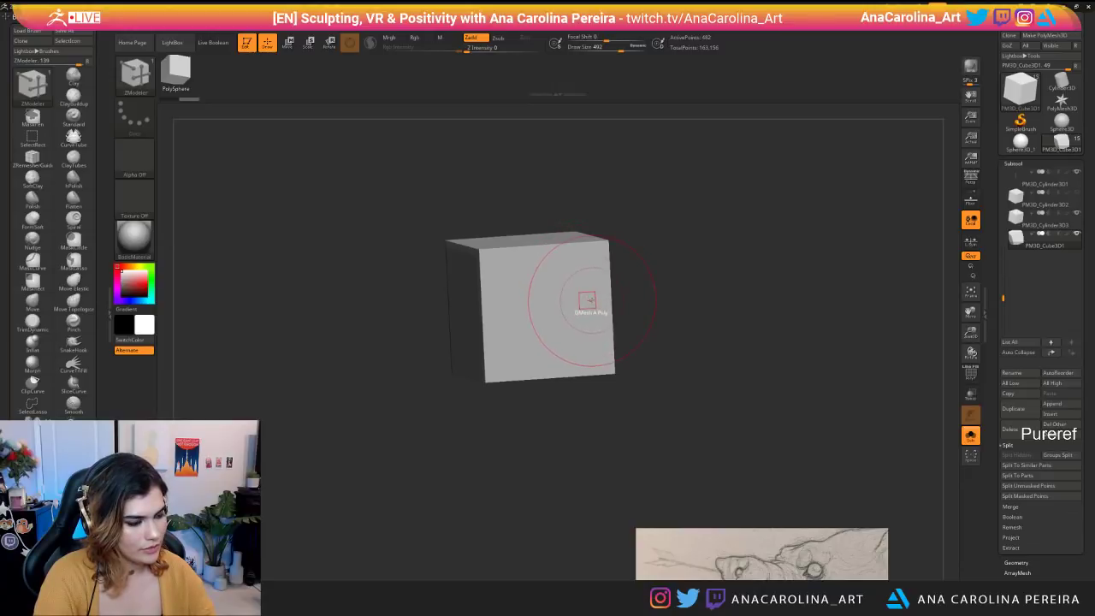
{"action": "key", "text": "b"}
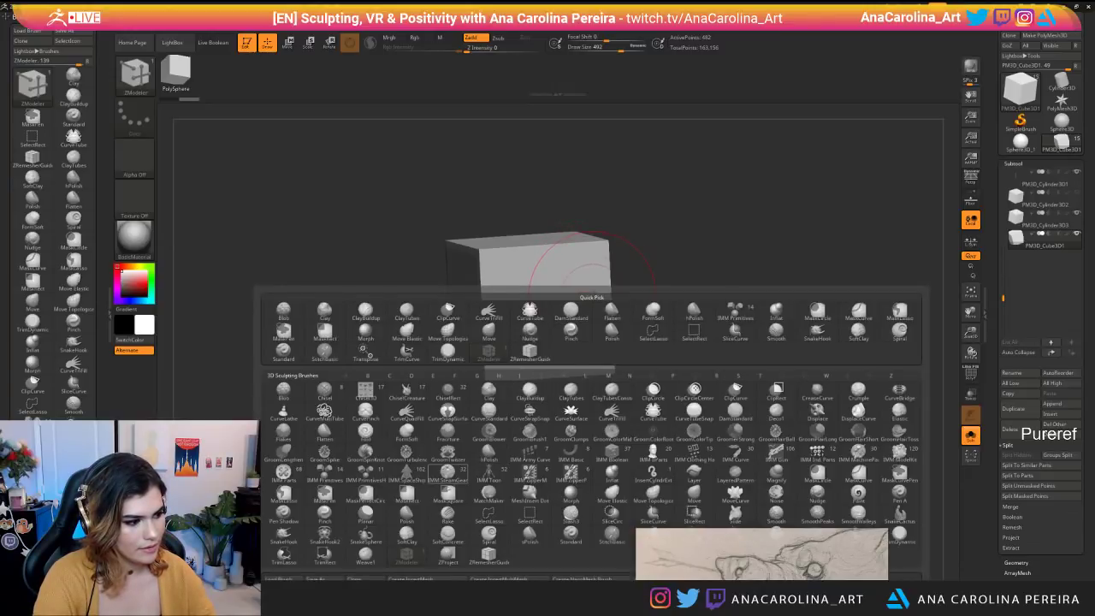
{"action": "left_click", "coordinate": [407, 556]}
{"action": "mouse_move", "coordinate": [652, 194]}
{"action": "left_mouse_down"}
{"action": "mouse_move", "coordinate": [668, 194]}
{"action": "mouse_move", "coordinate": [614, 243]}
{"action": "left_mouse_up"}
{"action": "key", "text": "w"}
{"action": "left_click_drag", "start_coordinate": [501, 305], "coordinate": [524, 309]}
{"action": "mouse_move", "coordinate": [640, 257]}
{"action": "left_mouse_down"}
{"action": "mouse_move", "coordinate": [698, 238]}
{"action": "mouse_move", "coordinate": [513, 308]}
{"action": "mouse_move", "coordinate": [598, 384]}
{"action": "left_mouse_up"}
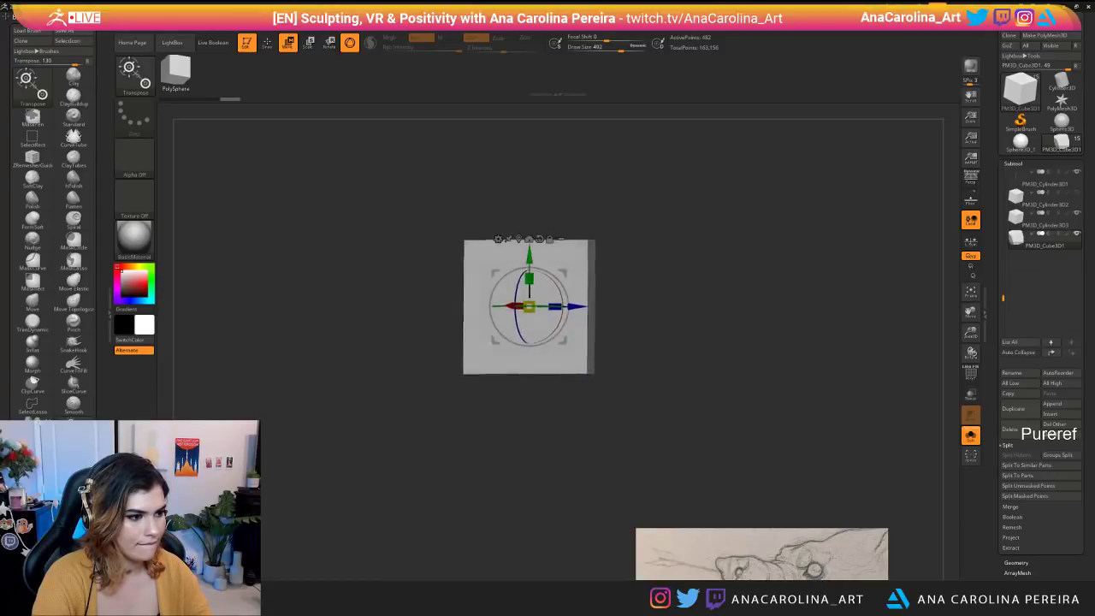
Switch to the SnakeHook brush, enlarge it to draw size 734, and shear the slab sideways into a slanted shape with a smoothed upper corner.
{"action": "key", "text": "b"}
{"action": "key", "text": "s"}
{"action": "key", "text": "h"}
{"action": "key", "text": "space"}
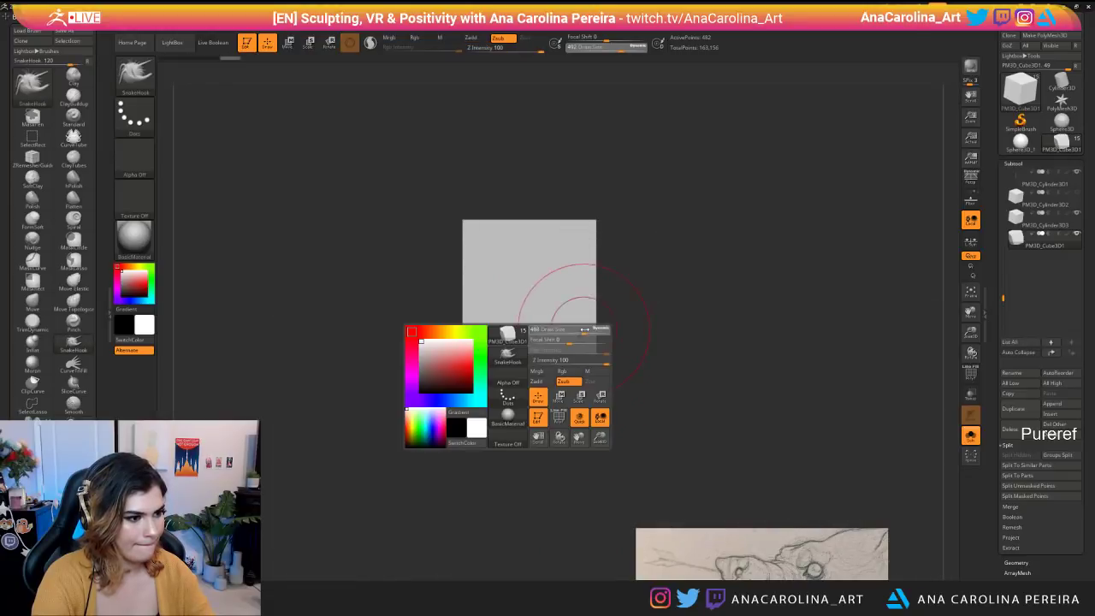
{"action": "left_click_drag", "start_coordinate": [595, 343], "coordinate": [632, 354]}
{"action": "key", "text": "ctrl+z"}
{"action": "key", "text": "space"}
{"action": "left_click_drag", "start_coordinate": [598, 237], "coordinate": [607, 239]}
{"action": "key", "text": "ctrl+z"}
{"action": "key", "text": "space"}
{"action": "left_click", "coordinate": [599, 252]}
{"action": "left_click_drag", "start_coordinate": [609, 235], "coordinate": [590, 206], "text": "shift"}
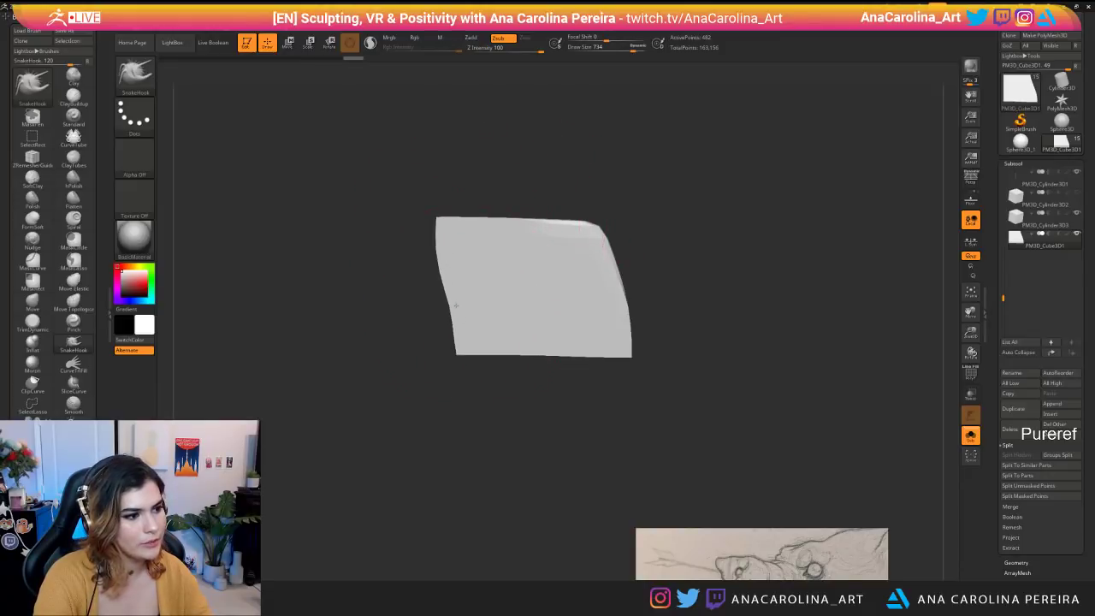
Slant and smooth the slab's lower rear corner inward, and pull its upper rear corner outward with a smaller SnakeHook brush.
{"action": "left_click_drag", "start_coordinate": [475, 367], "coordinate": [581, 371]}
{"action": "left_click_drag", "start_coordinate": [489, 368], "coordinate": [475, 312], "text": "shift"}
{"action": "left_click_drag", "start_coordinate": [582, 371], "coordinate": [479, 368], "text": "shift"}
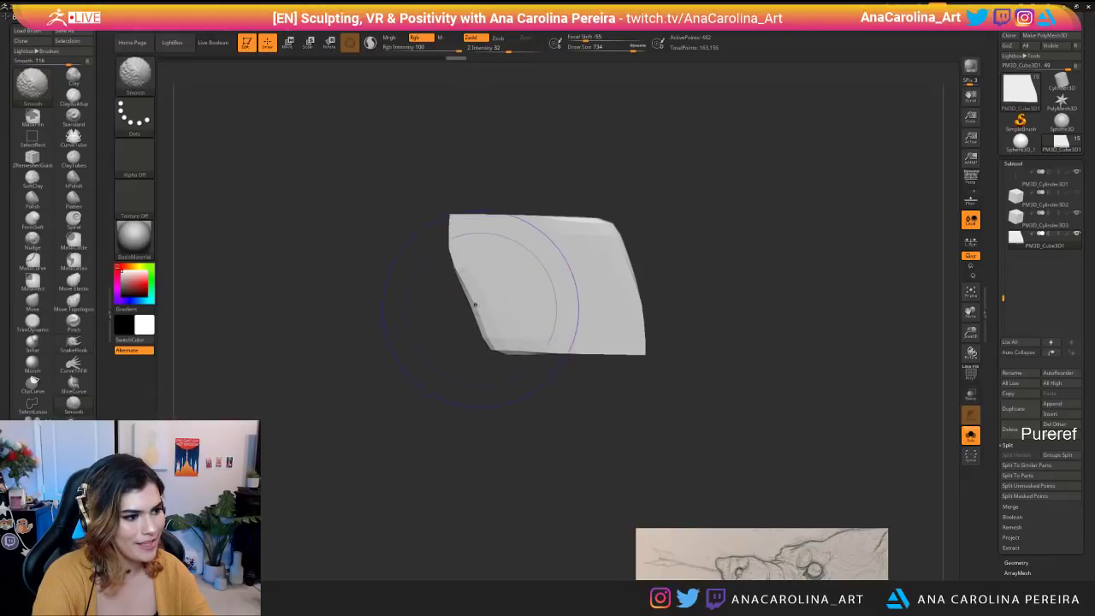
{"action": "key", "text": "space"}
{"action": "left_click_drag", "start_coordinate": [507, 319], "coordinate": [479, 304]}
{"action": "mouse_move", "coordinate": [463, 239]}
{"action": "left_mouse_down"}
{"action": "mouse_move", "coordinate": [446, 233]}
{"action": "mouse_move", "coordinate": [490, 246]}
{"action": "left_mouse_up"}
{"action": "key", "text": "space"}
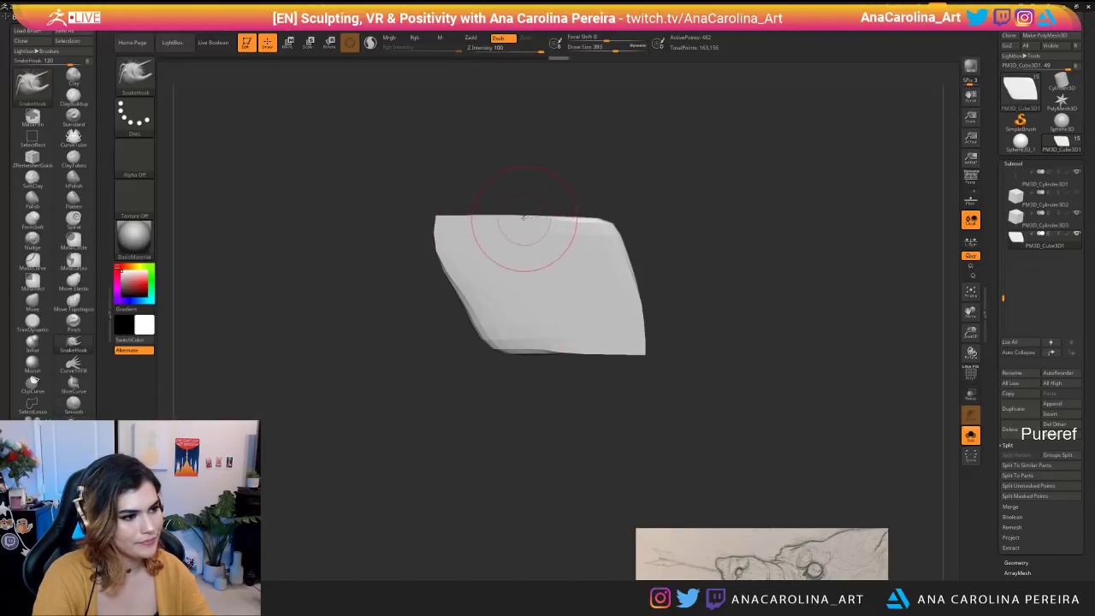
Adjust the slab's thickness and overall proportions by scaling it with the transform gizmo.
{"action": "mouse_move", "coordinate": [632, 323]}
{"action": "left_mouse_down"}
{"action": "mouse_move", "coordinate": [693, 326]}
{"action": "mouse_move", "coordinate": [587, 318]}
{"action": "mouse_move", "coordinate": [693, 389]}
{"action": "left_mouse_up"}
{"action": "key", "text": "r"}
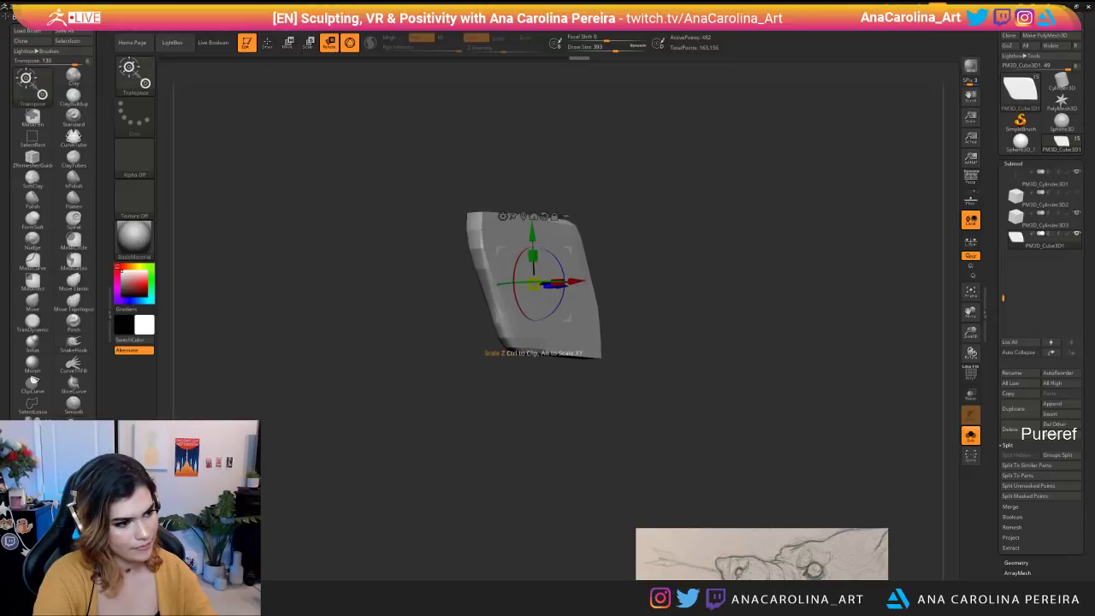
{"action": "left_click_drag", "start_coordinate": [633, 342], "coordinate": [676, 321]}
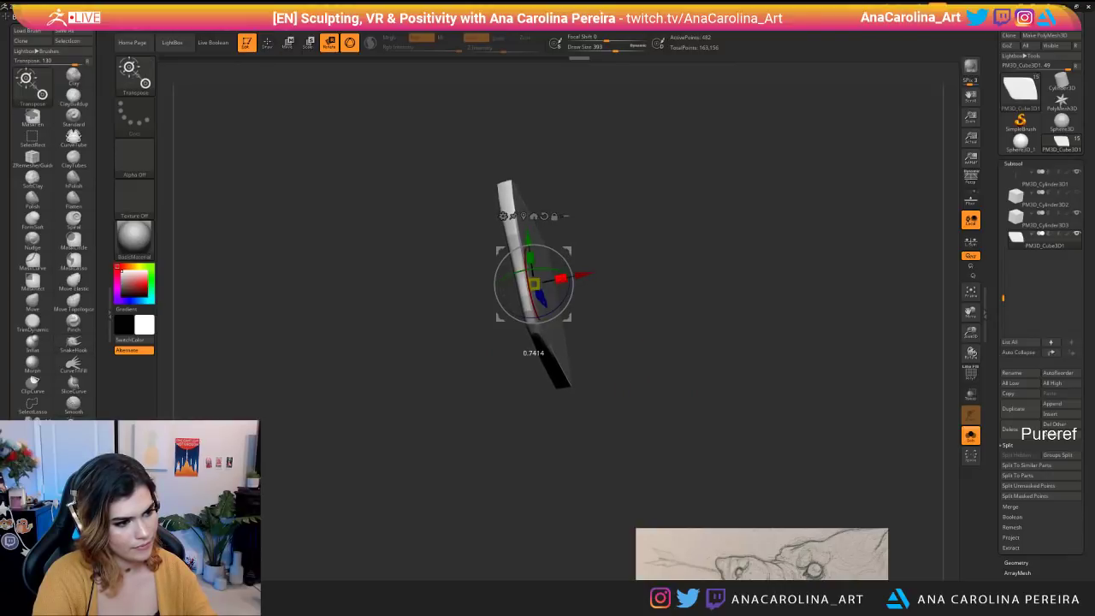
{"action": "mouse_move", "coordinate": [522, 329]}
{"action": "left_mouse_down"}
{"action": "mouse_move", "coordinate": [592, 326]}
{"action": "mouse_move", "coordinate": [543, 326]}
{"action": "left_mouse_up"}
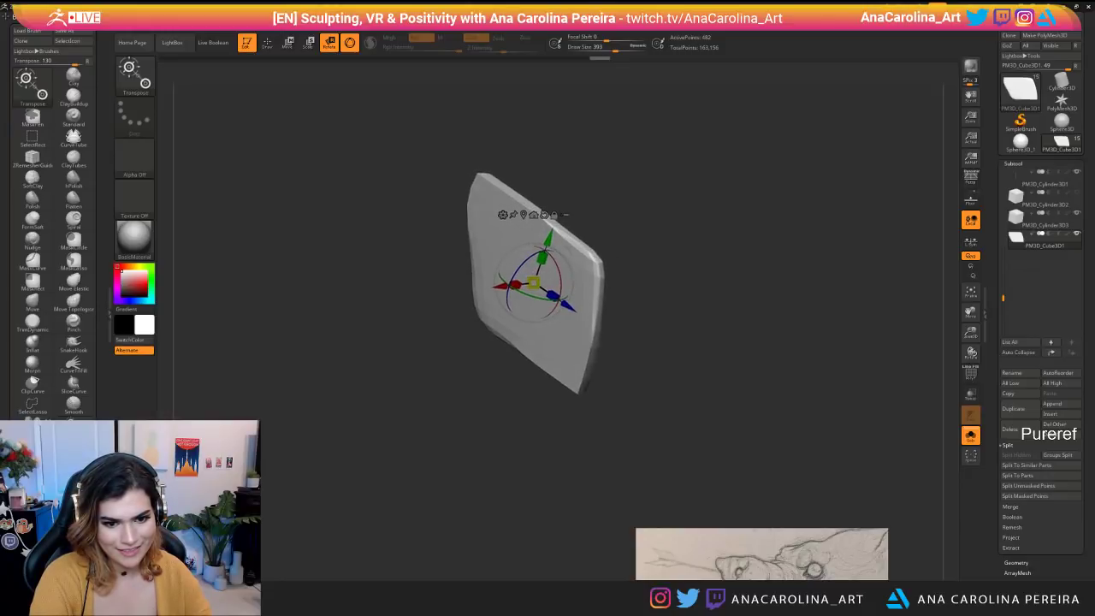
{"action": "left_click_drag", "start_coordinate": [534, 284], "coordinate": [511, 291]}
{"action": "left_click_drag", "start_coordinate": [633, 343], "coordinate": [710, 372]}
{"action": "mouse_move", "coordinate": [573, 469]}
{"action": "left_mouse_down"}
{"action": "mouse_move", "coordinate": [643, 473]}
{"action": "mouse_move", "coordinate": [508, 476]}
{"action": "mouse_move", "coordinate": [598, 478]}
{"action": "mouse_move", "coordinate": [588, 469]}
{"action": "left_mouse_up"}
Pull the slab's lower front corner out into a point using SnakeHook at draw size 234, smoothing the adjoining edge.
{"action": "key", "text": "b"}
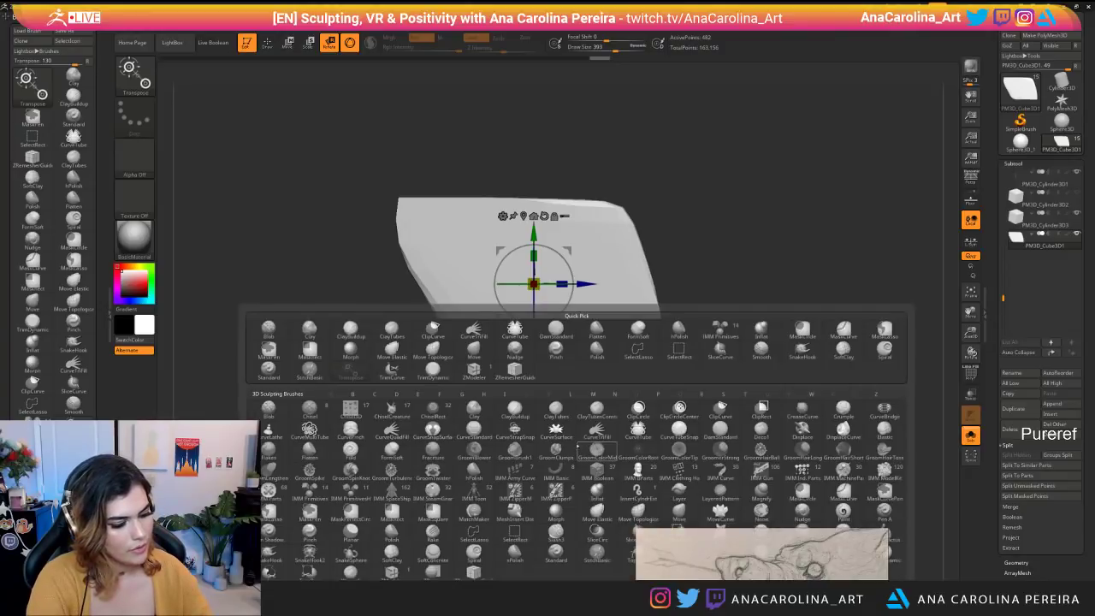
{"action": "key", "text": "s"}
{"action": "key", "text": "h"}
{"action": "mouse_move", "coordinate": [611, 365]}
{"action": "left_mouse_down", "text": "shift"}
{"action": "mouse_move", "coordinate": [665, 364]}
{"action": "mouse_move", "coordinate": [653, 291]}
{"action": "left_mouse_up", "text": "shift"}
{"action": "left_click_drag", "start_coordinate": [650, 350], "coordinate": [671, 357]}
{"action": "key", "text": "space"}
{"action": "mouse_move", "coordinate": [671, 357]}
{"action": "left_mouse_down"}
{"action": "mouse_move", "coordinate": [659, 356]}
{"action": "mouse_move", "coordinate": [681, 368]}
{"action": "left_mouse_up"}
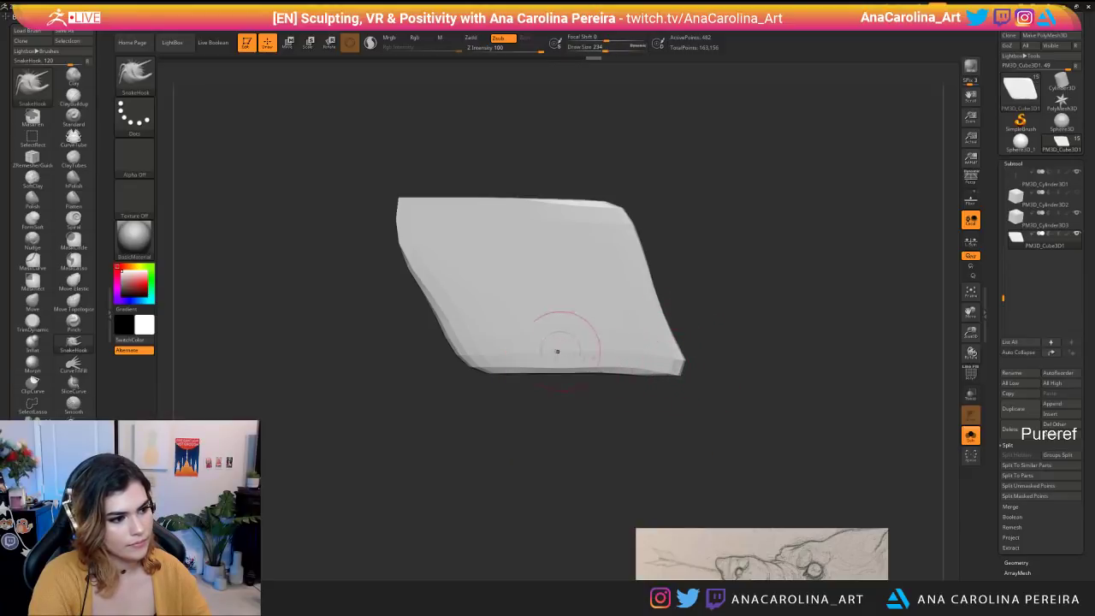
Reshape the slab's upper rear corner and edge with SnakeHook, pushing in a V-shaped feather notch.
{"action": "mouse_move", "coordinate": [462, 205]}
{"action": "left_mouse_down"}
{"action": "mouse_move", "coordinate": [511, 202]}
{"action": "mouse_move", "coordinate": [508, 233]}
{"action": "mouse_move", "coordinate": [565, 210]}
{"action": "mouse_move", "coordinate": [426, 209]}
{"action": "mouse_move", "coordinate": [527, 226]}
{"action": "left_mouse_up"}
{"action": "mouse_move", "coordinate": [436, 217]}
{"action": "left_mouse_down"}
{"action": "mouse_move", "coordinate": [471, 217]}
{"action": "mouse_move", "coordinate": [450, 219]}
{"action": "left_mouse_up"}
{"action": "right_click_drag", "start_coordinate": [436, 222], "coordinate": [489, 212]}
{"action": "key", "text": "space"}
{"action": "left_click_drag", "start_coordinate": [479, 173], "coordinate": [488, 173]}
{"action": "mouse_move", "coordinate": [457, 236]}
{"action": "left_mouse_down"}
{"action": "mouse_move", "coordinate": [458, 250]}
{"action": "mouse_move", "coordinate": [438, 218]}
{"action": "mouse_move", "coordinate": [453, 228]}
{"action": "left_mouse_up"}
Tighten the edges around the slab's upper notch with the Pinch brush and smooth the neighbouring corners.
{"action": "key", "text": "b"}
{"action": "key", "text": "p"}
{"action": "key", "text": "i"}
{"action": "left_click_drag", "start_coordinate": [469, 205], "coordinate": [469, 229]}
{"action": "mouse_move", "coordinate": [438, 248]}
{"action": "left_mouse_down"}
{"action": "mouse_move", "coordinate": [440, 309]}
{"action": "mouse_move", "coordinate": [435, 203]}
{"action": "left_mouse_up"}
{"action": "mouse_move", "coordinate": [526, 190]}
{"action": "left_mouse_down"}
{"action": "mouse_move", "coordinate": [453, 189]}
{"action": "mouse_move", "coordinate": [507, 219]}
{"action": "left_mouse_up"}
{"action": "key", "text": "space"}
{"action": "left_click_drag", "start_coordinate": [571, 186], "coordinate": [574, 210]}
{"action": "mouse_move", "coordinate": [646, 202]}
{"action": "left_mouse_down"}
{"action": "mouse_move", "coordinate": [577, 197]}
{"action": "mouse_move", "coordinate": [667, 321]}
{"action": "left_mouse_up"}
{"action": "mouse_move", "coordinate": [710, 272]}
{"action": "left_mouse_down"}
{"action": "mouse_move", "coordinate": [637, 266]}
{"action": "mouse_move", "coordinate": [579, 183]}
{"action": "left_mouse_up"}
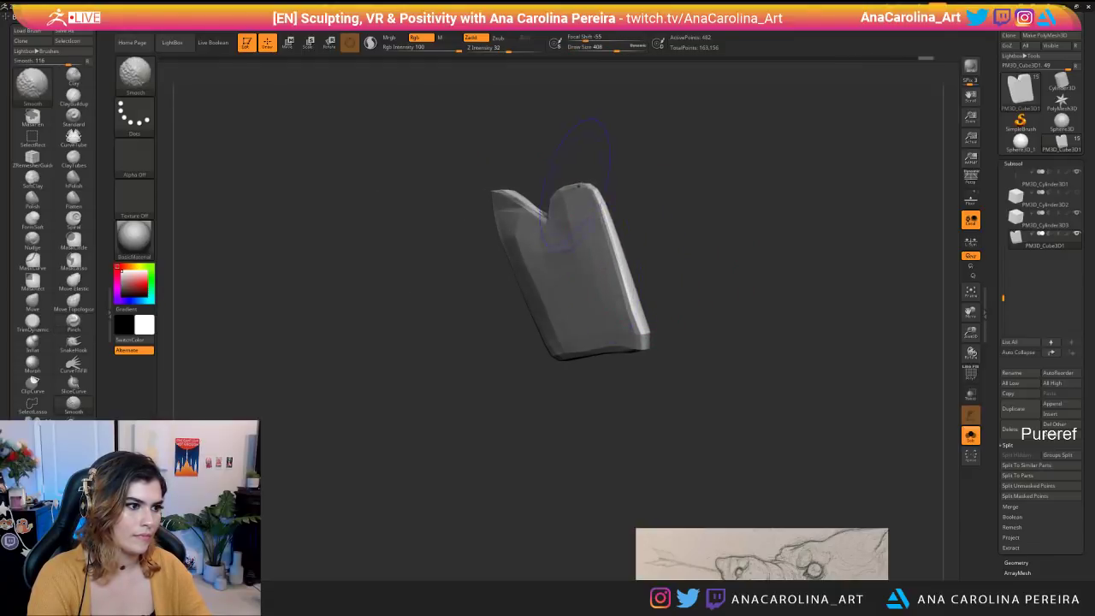
{"action": "left_click_drag", "start_coordinate": [505, 188], "coordinate": [496, 197], "text": "shift"}
Pull up the lip of the upper notch using SnakeHook at draw size 251, and redisplay the whole creature around the slab.
{"action": "left_click_drag", "start_coordinate": [487, 264], "coordinate": [555, 270]}
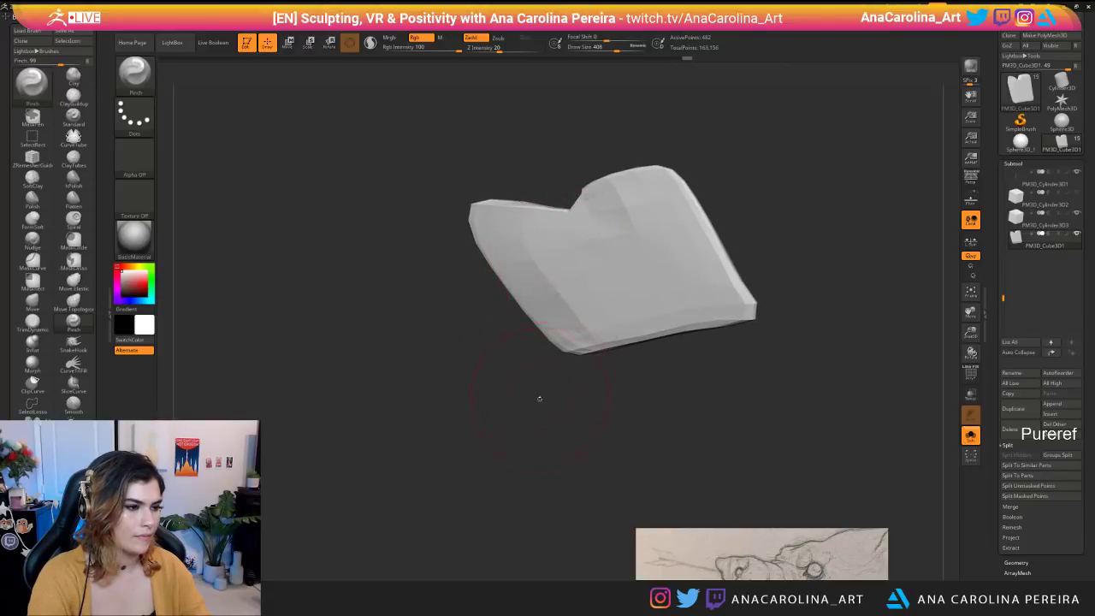
{"action": "left_click_drag", "start_coordinate": [541, 393], "coordinate": [579, 286]}
{"action": "key", "text": "b"}
{"action": "key", "text": "s"}
{"action": "key", "text": "h"}
{"action": "key", "text": "space"}
{"action": "mouse_move", "coordinate": [608, 220]}
{"action": "left_mouse_down"}
{"action": "mouse_move", "coordinate": [587, 200]}
{"action": "mouse_move", "coordinate": [606, 204]}
{"action": "left_mouse_up"}
{"action": "left_click_drag", "start_coordinate": [594, 205], "coordinate": [571, 195]}
{"action": "left_click_drag", "start_coordinate": [787, 267], "coordinate": [841, 274]}
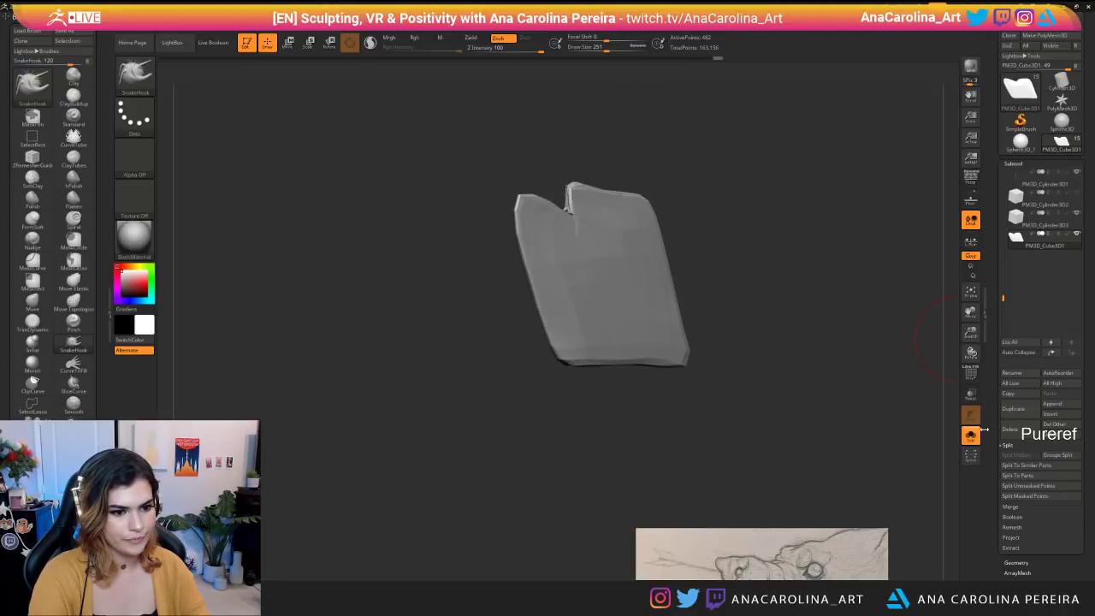
{"action": "left_click", "coordinate": [971, 435]}
{"action": "mouse_move", "coordinate": [856, 413]}
{"action": "left_mouse_down"}
{"action": "mouse_move", "coordinate": [824, 418]}
{"action": "mouse_move", "coordinate": [801, 367]}
{"action": "left_mouse_up"}
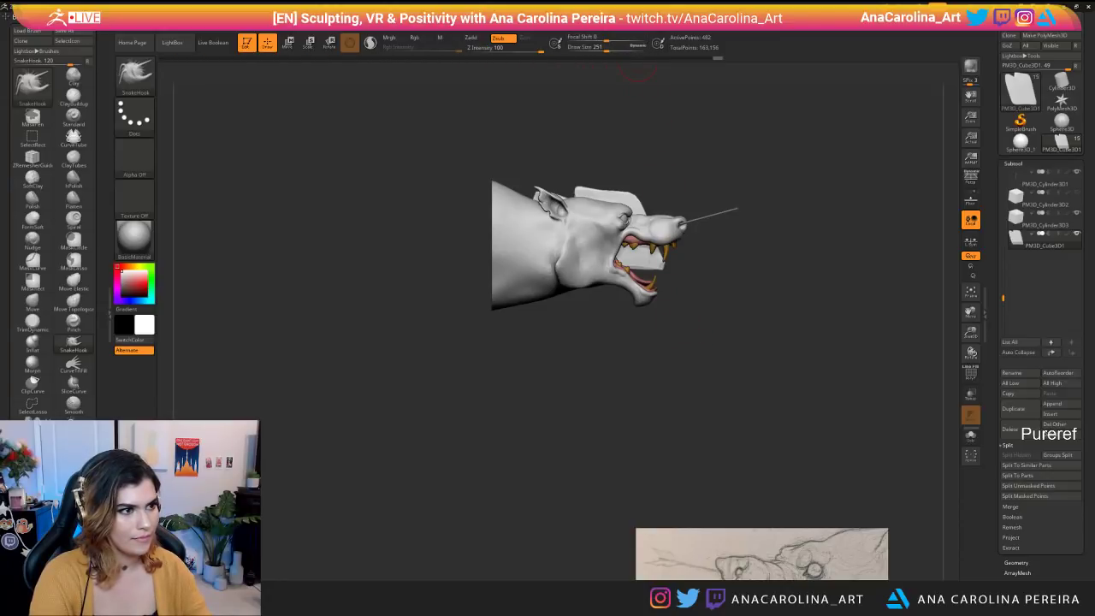
{"action": "left_click", "coordinate": [616, 24]}
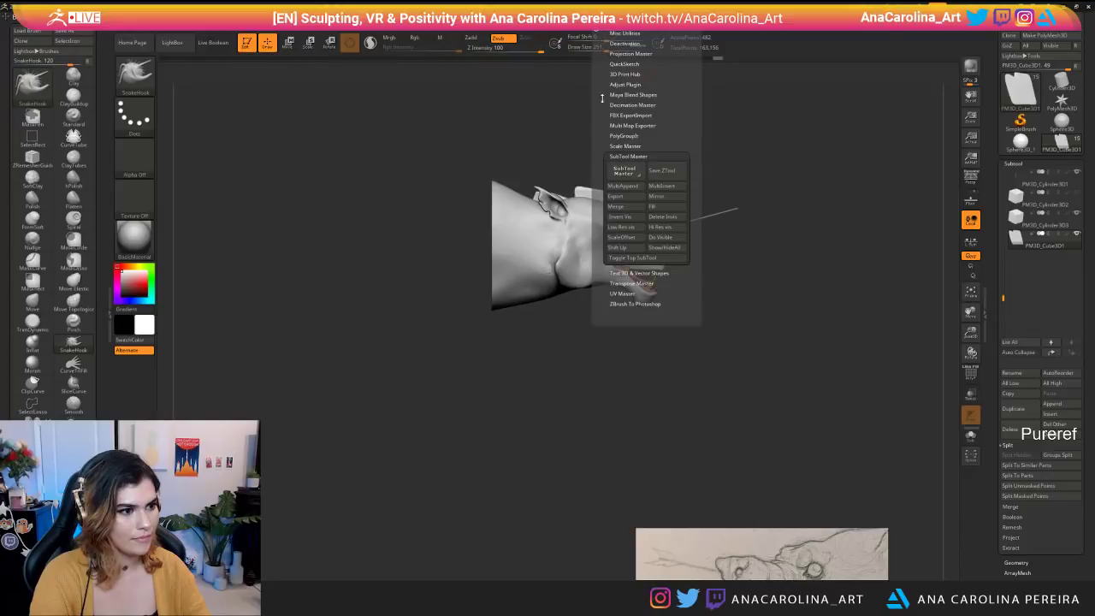
{"action": "left_click", "coordinate": [660, 196]}
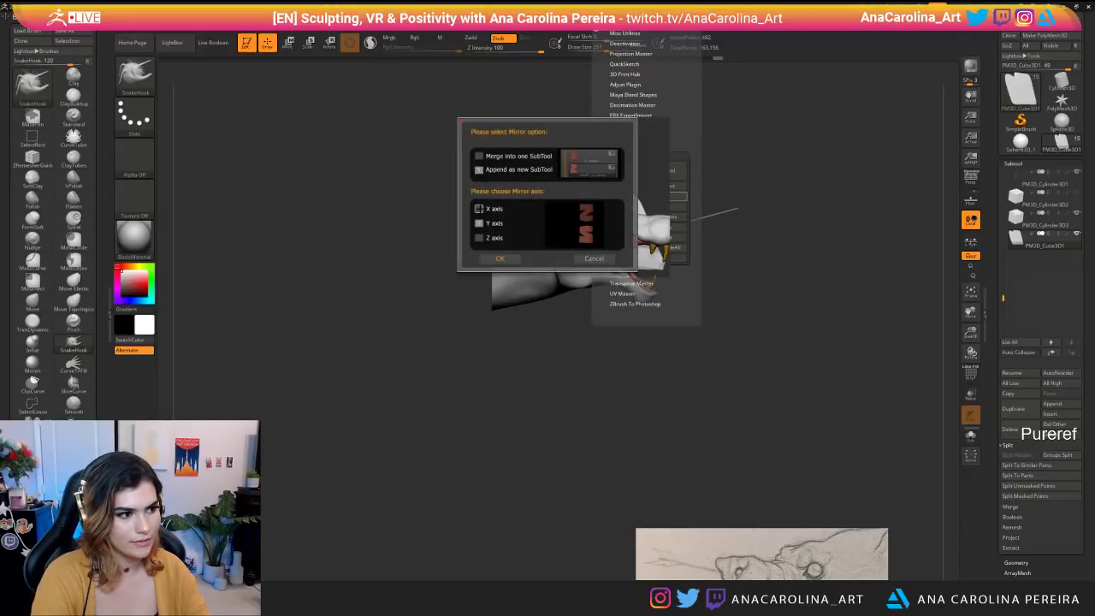
{"action": "left_click", "coordinate": [479, 208]}
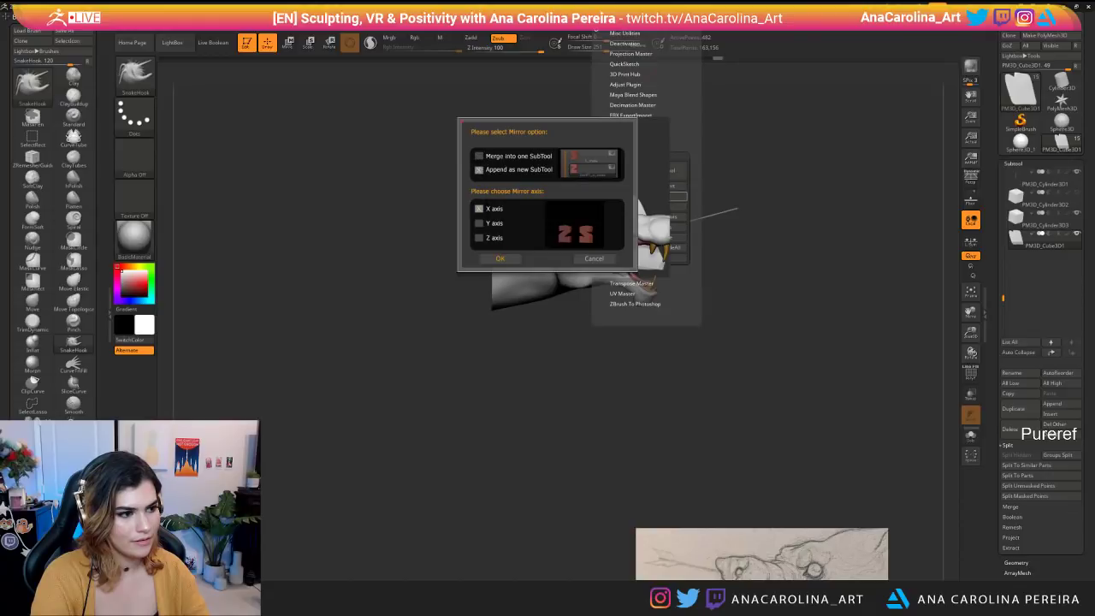
{"action": "left_click", "coordinate": [479, 237]}
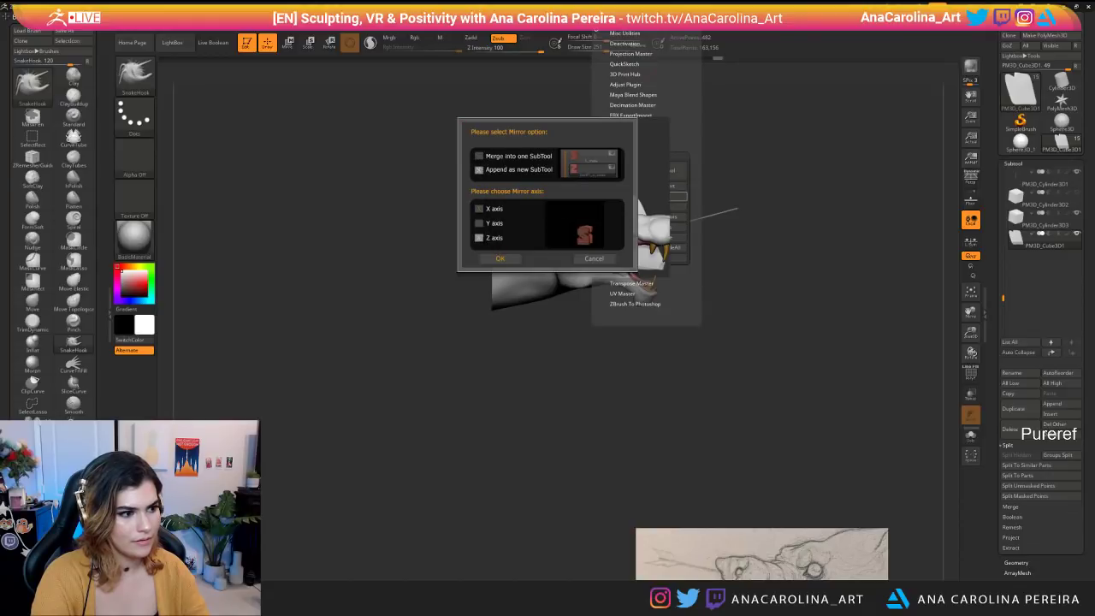
{"action": "left_click", "coordinate": [590, 259]}
Mirror the feather slab across the Z axis, appending the result as a new SubTool.
{"action": "left_click_drag", "start_coordinate": [591, 309], "coordinate": [445, 342]}
{"action": "mouse_move", "coordinate": [540, 367]}
{"action": "left_mouse_down", "text": "alt"}
{"action": "mouse_move", "coordinate": [572, 414]}
{"action": "mouse_move", "coordinate": [565, 78]}
{"action": "left_mouse_up", "text": "alt"}
{"action": "mouse_move", "coordinate": [604, 17]}
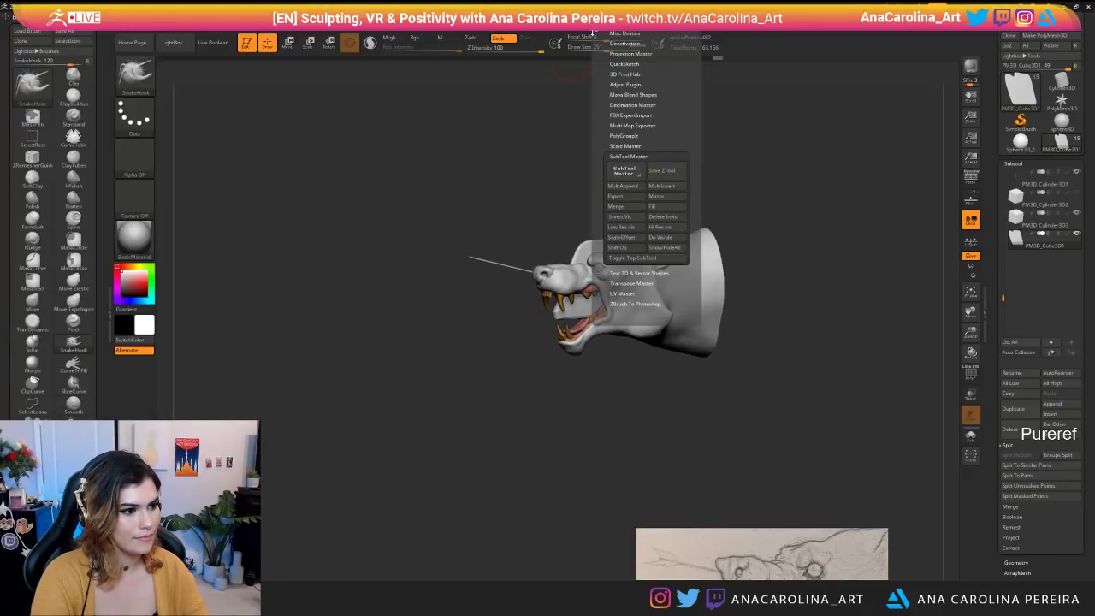
{"action": "left_click", "coordinate": [656, 196]}
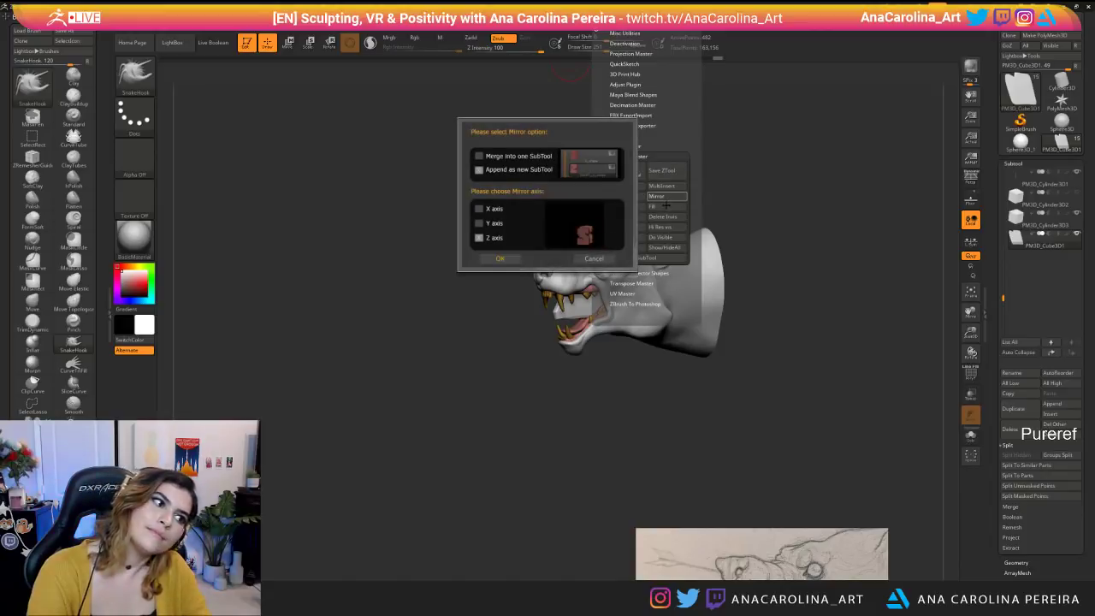
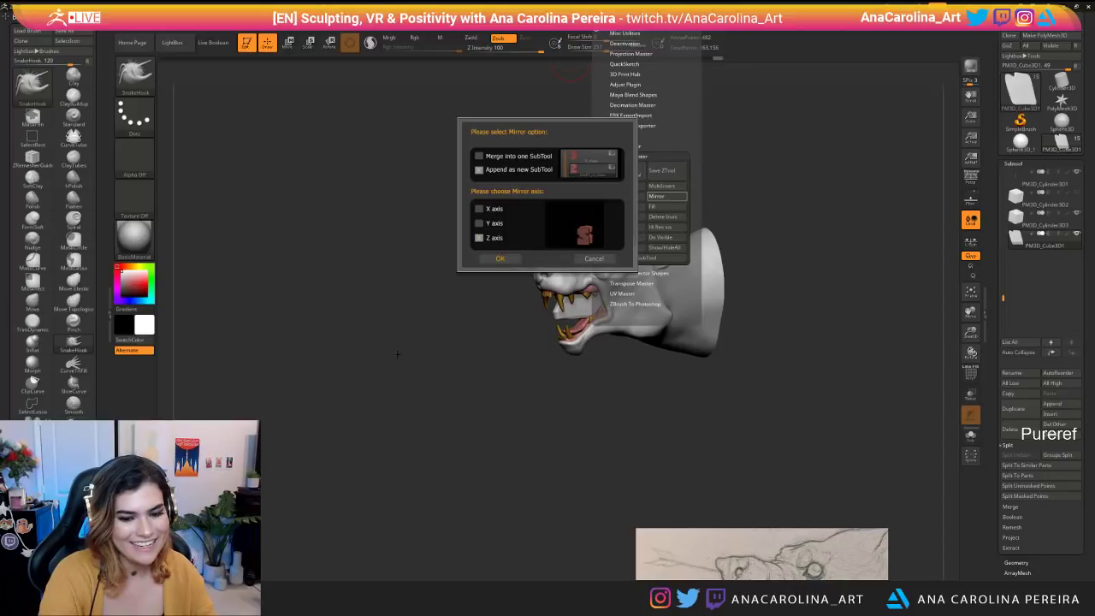
{"action": "left_click", "coordinate": [478, 208]}
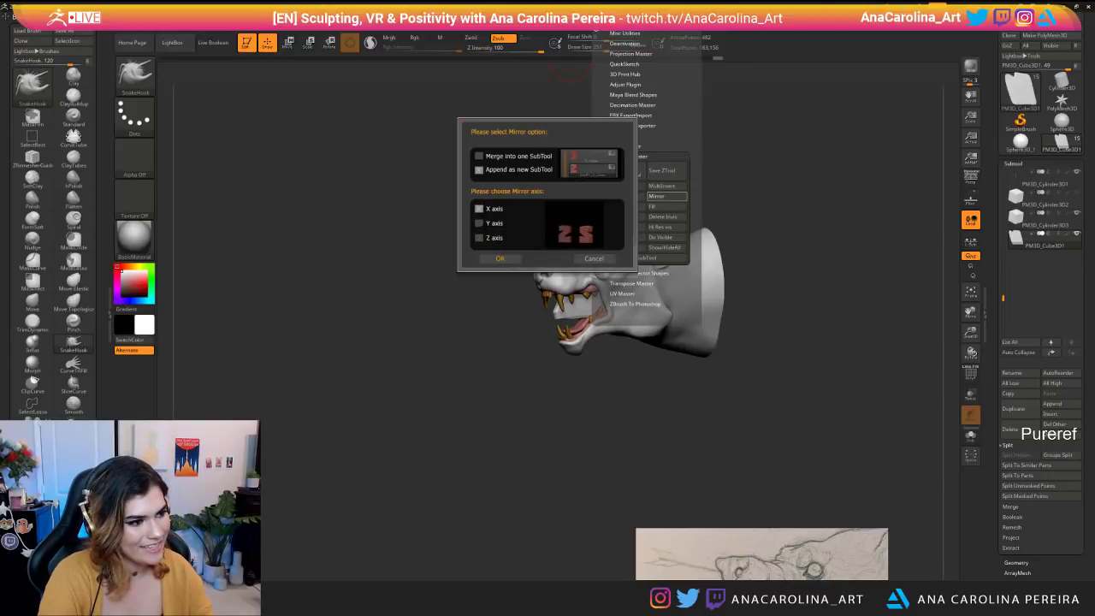
{"action": "left_click", "coordinate": [479, 222]}
{"action": "left_click", "coordinate": [479, 237]}
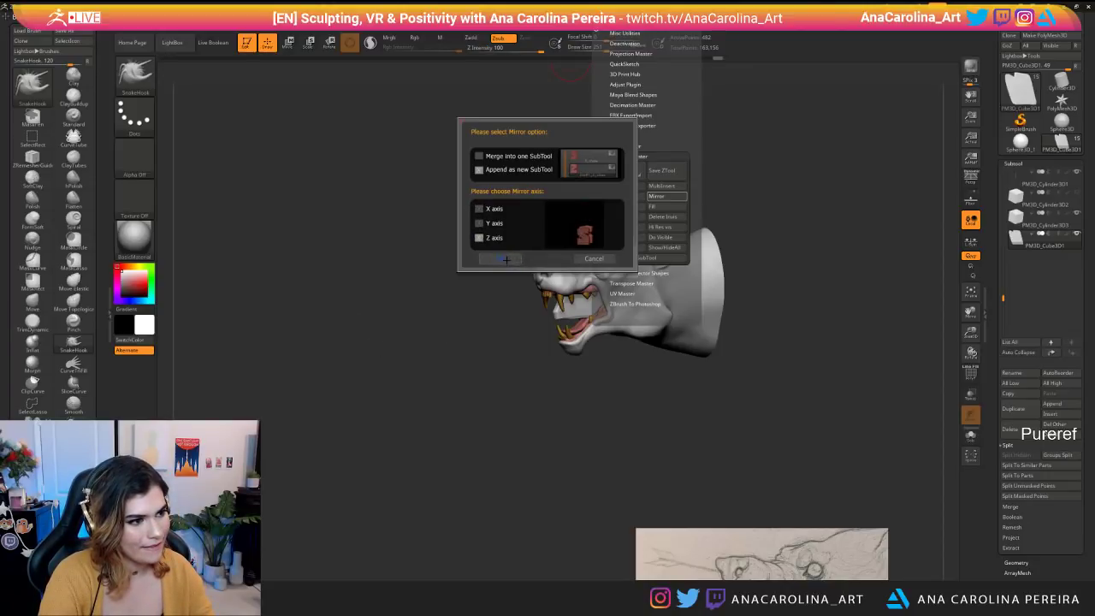
{"action": "left_click", "coordinate": [505, 259]}
Hide the original feather slab and make the mirrored copy the active SubTool.
{"action": "left_click", "coordinate": [1026, 260]}
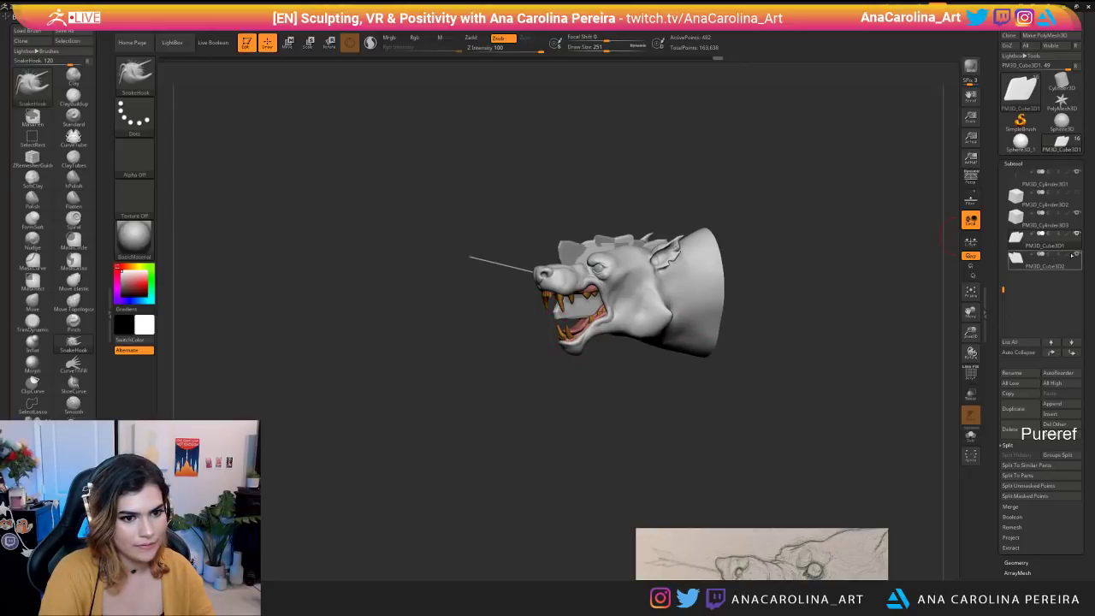
{"action": "left_click", "coordinate": [1072, 241]}
{"action": "left_click", "coordinate": [1077, 235]}
{"action": "left_click", "coordinate": [1067, 263]}
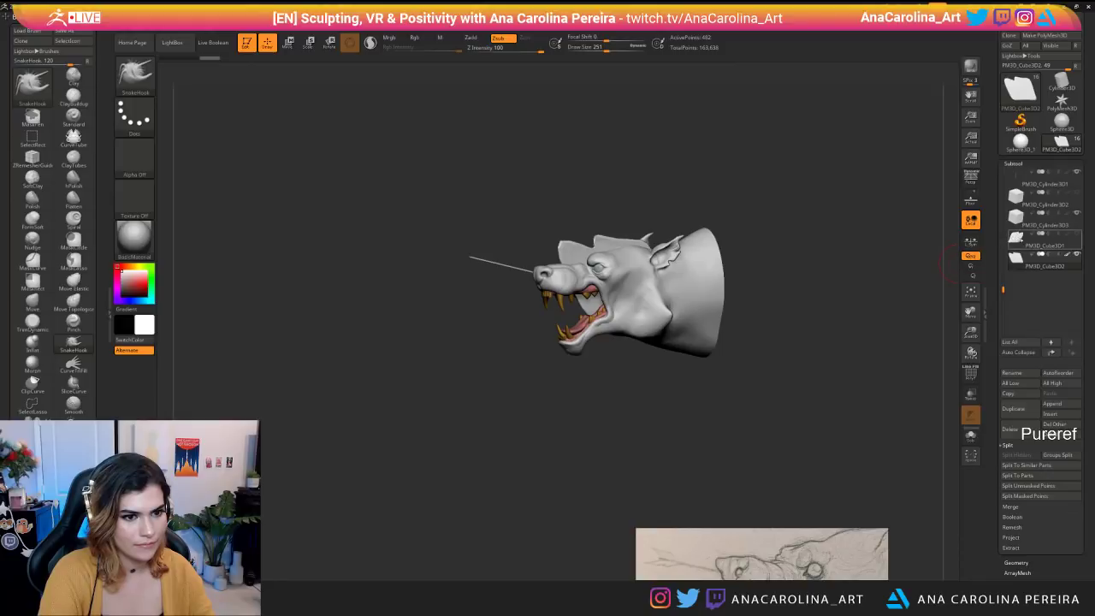
{"action": "left_click", "coordinate": [1045, 243]}
{"action": "key", "text": "e"}
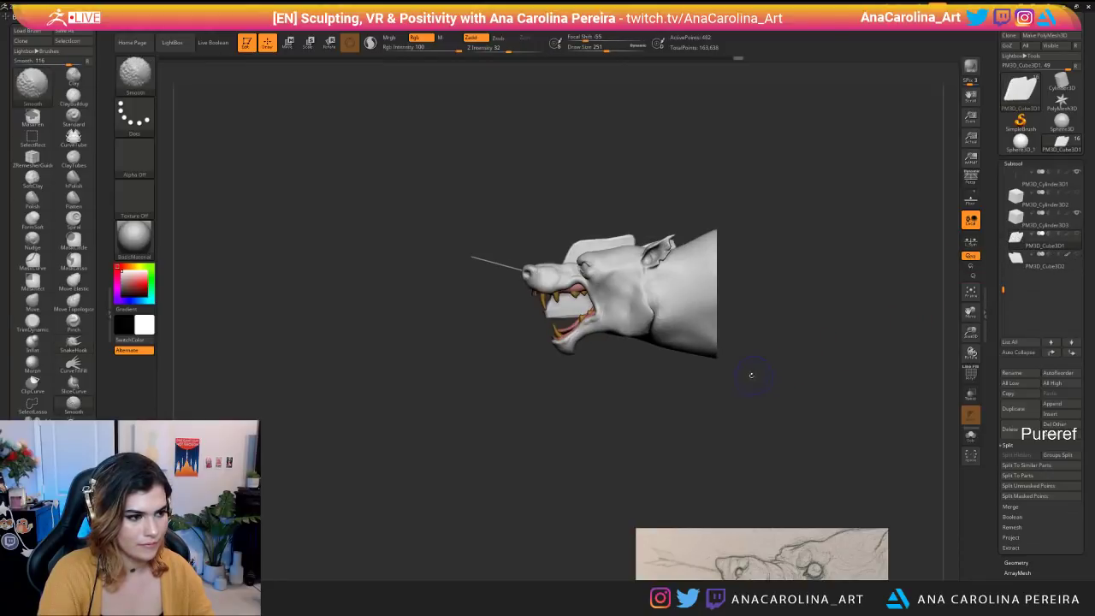
{"action": "left_click_drag", "start_coordinate": [501, 393], "coordinate": [568, 395]}
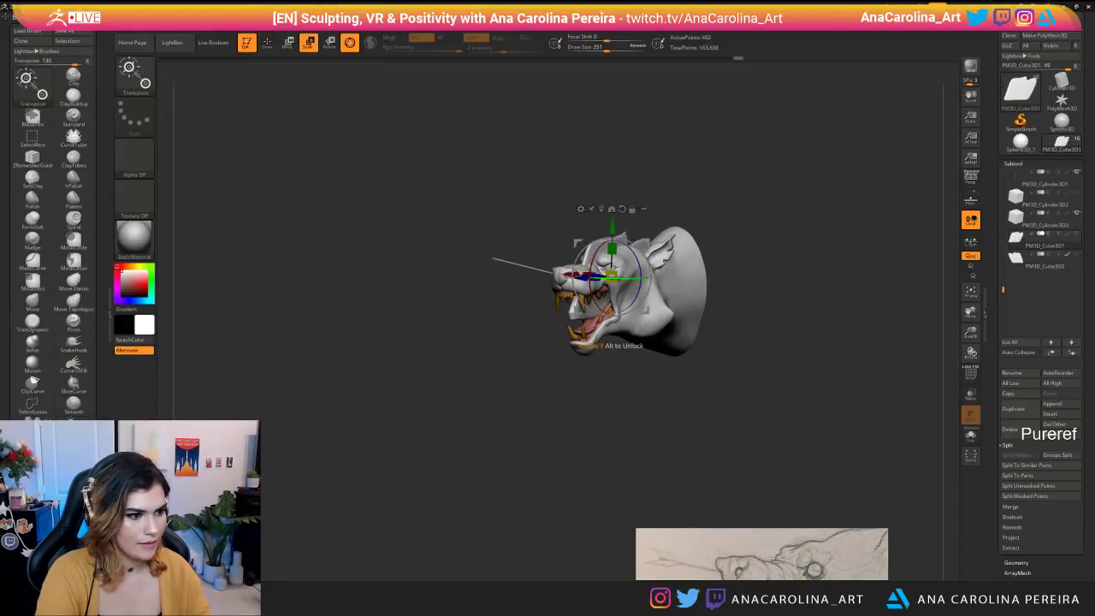
{"action": "left_click_drag", "start_coordinate": [611, 276], "coordinate": [631, 265]}
{"action": "key", "text": "ctrl+z"}
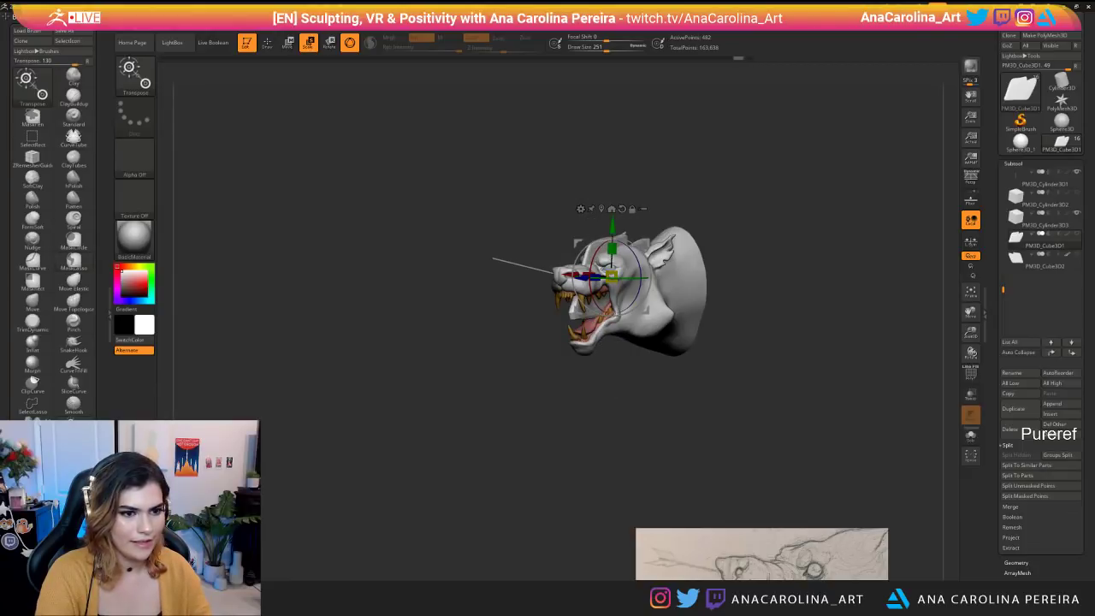
Shrink the mirrored feather and move it out of the head to the arrow's rear end.
{"action": "left_click", "coordinate": [1039, 260]}
{"action": "left_click_drag", "start_coordinate": [548, 397], "coordinate": [484, 397]}
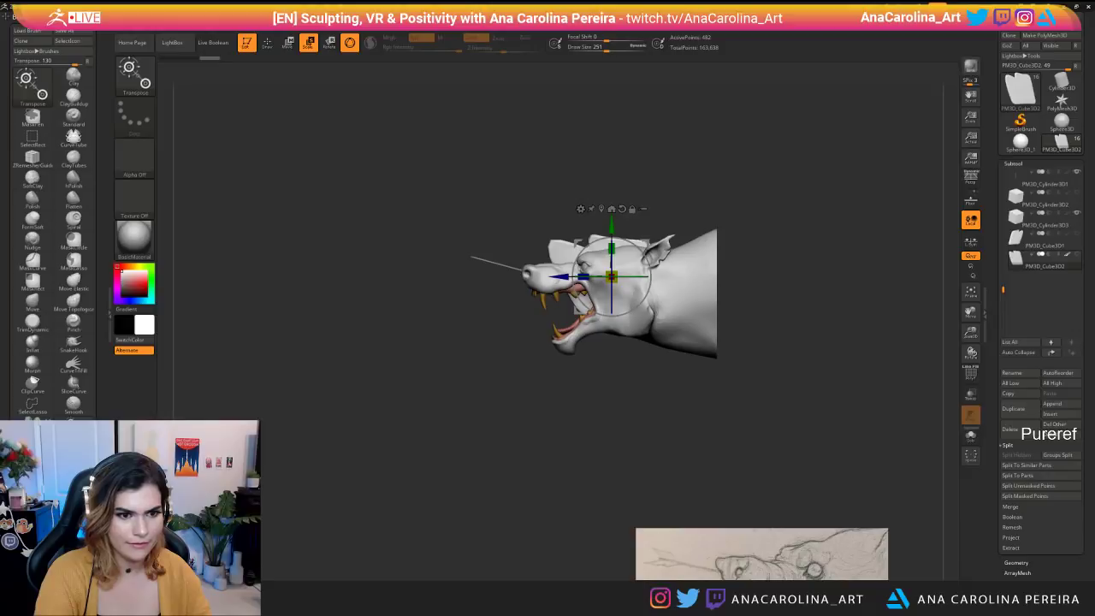
{"action": "left_click_drag", "start_coordinate": [611, 276], "coordinate": [420, 277]}
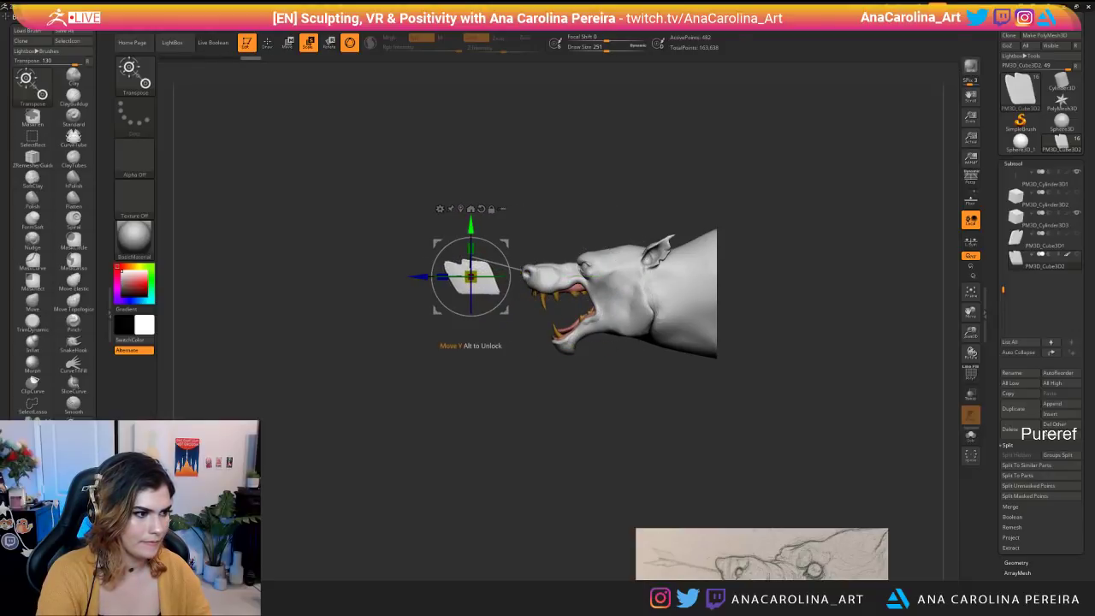
{"action": "left_click_drag", "start_coordinate": [471, 225], "coordinate": [470, 198]}
Tilt the feather to follow the slope of the arrow shaft and position it along the shaft's end.
{"action": "left_click_drag", "start_coordinate": [471, 249], "coordinate": [467, 253]}
{"action": "right_click_drag", "start_coordinate": [467, 253], "coordinate": [549, 294], "text": "alt"}
{"action": "left_click_drag", "start_coordinate": [549, 294], "coordinate": [566, 244]}
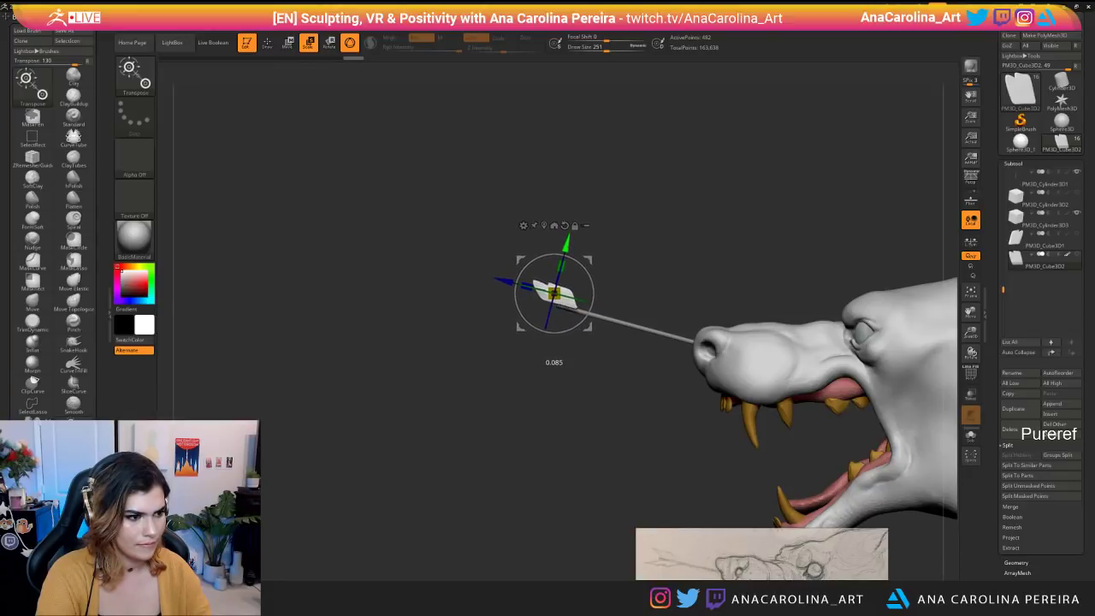
{"action": "left_click_drag", "start_coordinate": [503, 280], "coordinate": [526, 286]}
Shift the feather sideways onto the shaft's rear end and adjust it to sit in line with the shaft.
{"action": "left_click_drag", "start_coordinate": [462, 367], "coordinate": [599, 367]}
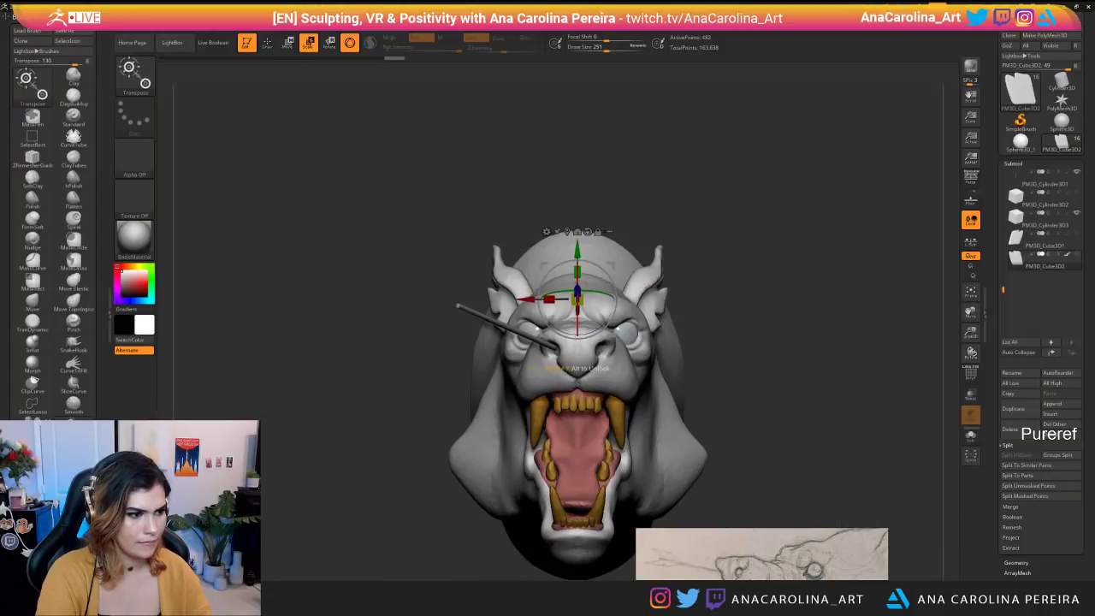
{"action": "left_click_drag", "start_coordinate": [523, 300], "coordinate": [455, 299]}
{"action": "key", "text": "ctrl+z"}
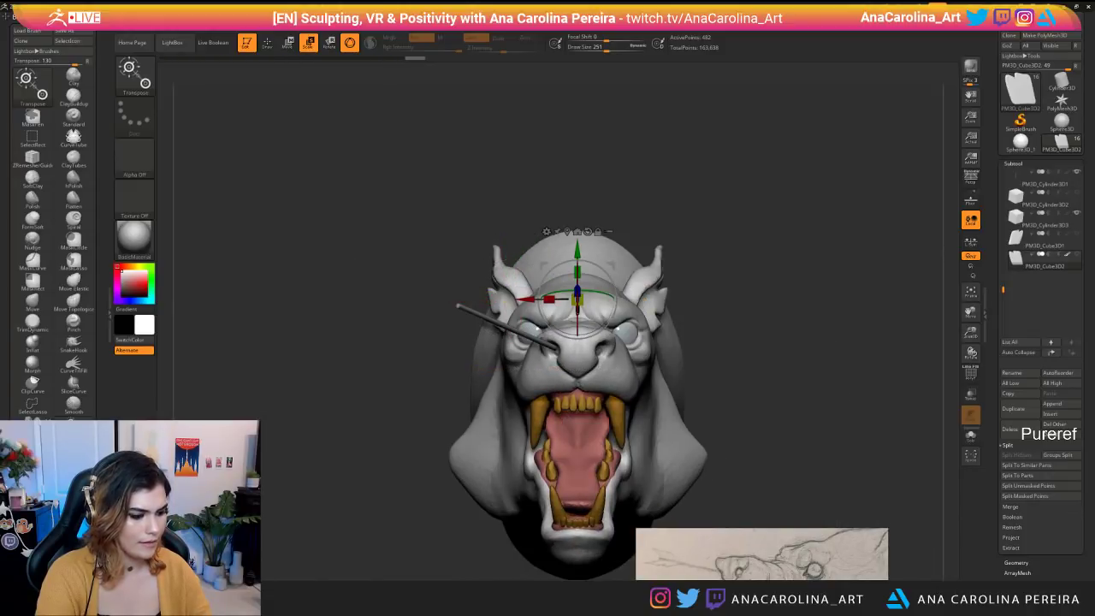
{"action": "left_click_drag", "start_coordinate": [524, 299], "coordinate": [504, 319], "text": "alt"}
{"action": "left_click_drag", "start_coordinate": [564, 359], "coordinate": [564, 428], "text": "alt"}
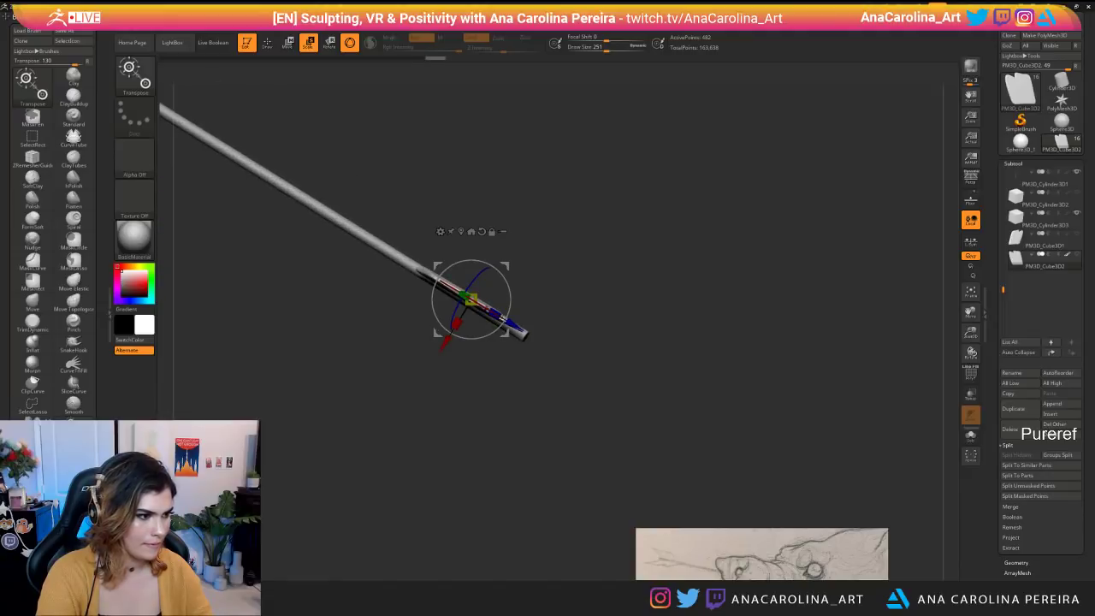
{"action": "left_click_drag", "start_coordinate": [504, 320], "coordinate": [504, 321]}
{"action": "left_click_drag", "start_coordinate": [444, 343], "coordinate": [441, 347]}
{"action": "left_click_drag", "start_coordinate": [556, 411], "coordinate": [551, 257]}
{"action": "left_click_drag", "start_coordinate": [650, 377], "coordinate": [475, 453]}
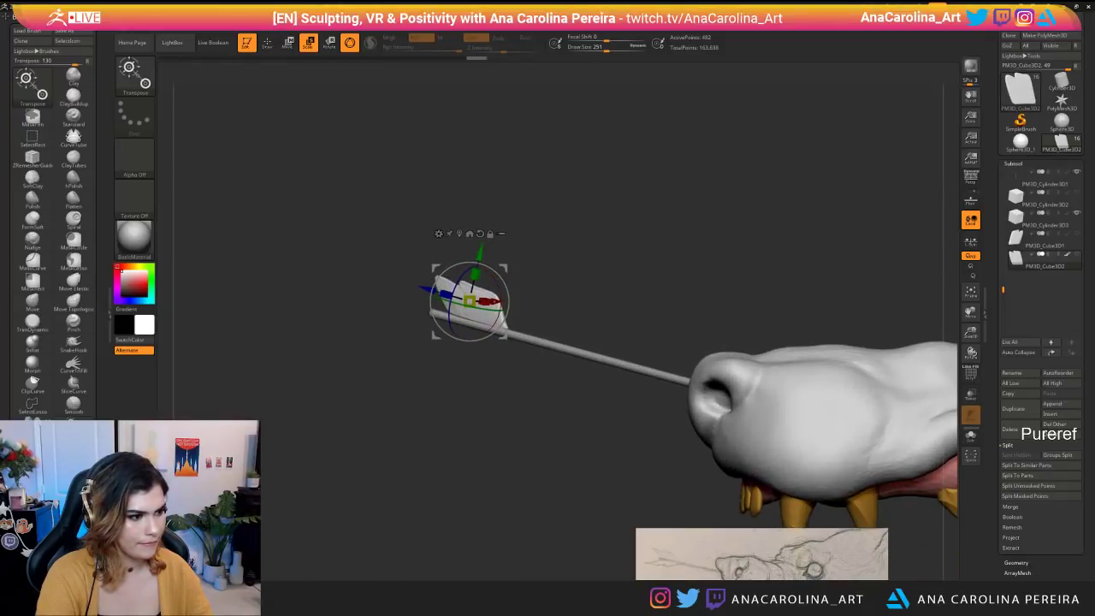
{"action": "left_click_drag", "start_coordinate": [480, 252], "coordinate": [480, 255]}
Duplicate the feather and rotate the copy around the arrow shaft.
{"action": "left_click_drag", "start_coordinate": [556, 427], "coordinate": [620, 437], "text": "alt"}
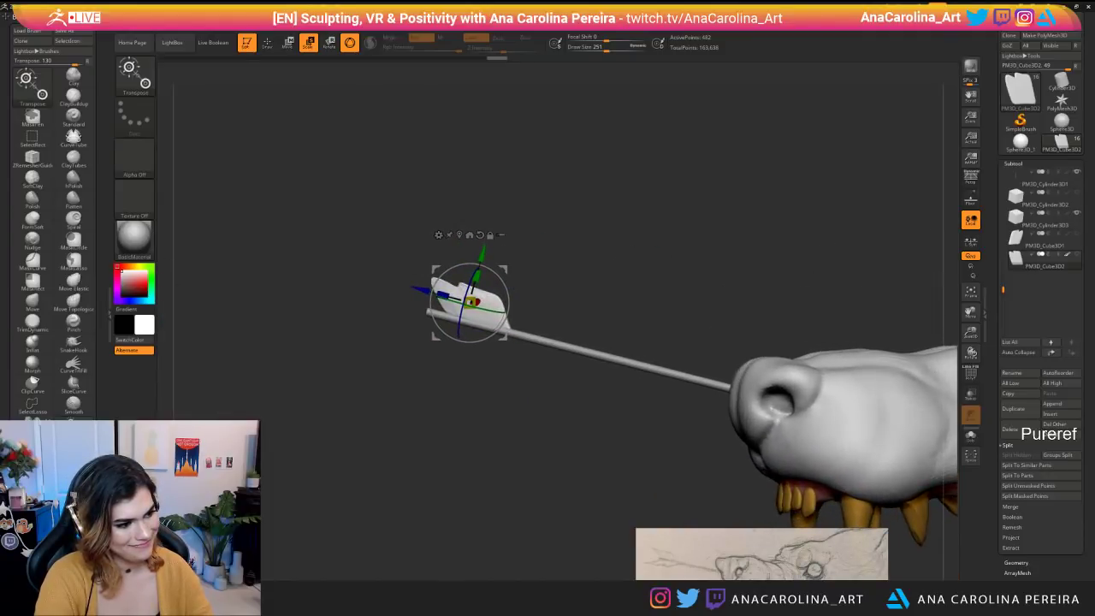
{"action": "left_click", "coordinate": [1035, 416]}
{"action": "left_click_drag", "start_coordinate": [556, 436], "coordinate": [709, 436]}
{"action": "mouse_move", "coordinate": [495, 331]}
{"action": "left_mouse_down"}
{"action": "mouse_move", "coordinate": [474, 342]}
{"action": "mouse_move", "coordinate": [441, 328]}
{"action": "left_mouse_up"}
{"action": "left_click", "coordinate": [1060, 262]}
{"action": "left_click", "coordinate": [1060, 283]}
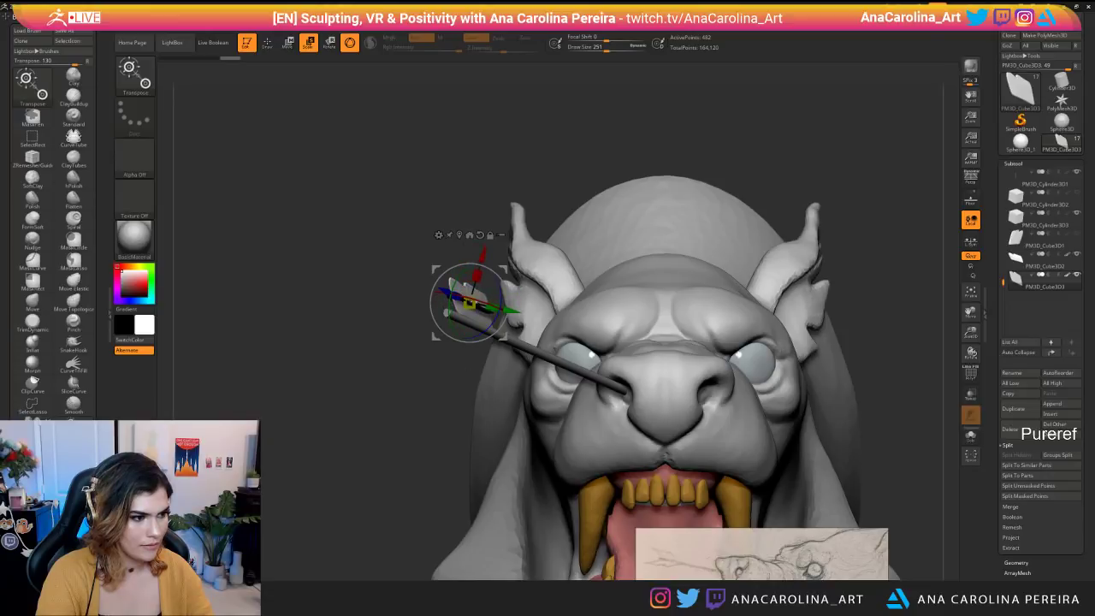
Reposition the second feather so it sits against the arrow shaft beside the first one.
{"action": "left_click_drag", "start_coordinate": [483, 255], "coordinate": [477, 273]}
{"action": "left_click_drag", "start_coordinate": [507, 329], "coordinate": [529, 334]}
{"action": "left_click_drag", "start_coordinate": [393, 445], "coordinate": [291, 231]}
{"action": "left_click_drag", "start_coordinate": [376, 257], "coordinate": [479, 385]}
Duplicate the feather once more and rotate the third copy around the shaft.
{"action": "left_click", "coordinate": [1013, 409]}
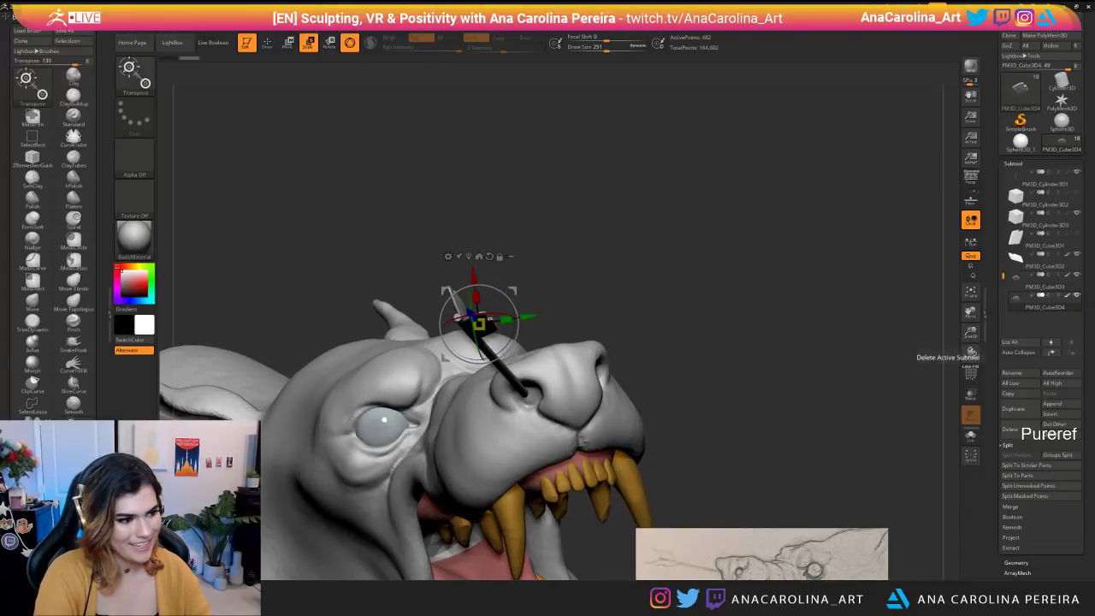
{"action": "left_click_drag", "start_coordinate": [685, 188], "coordinate": [530, 197]}
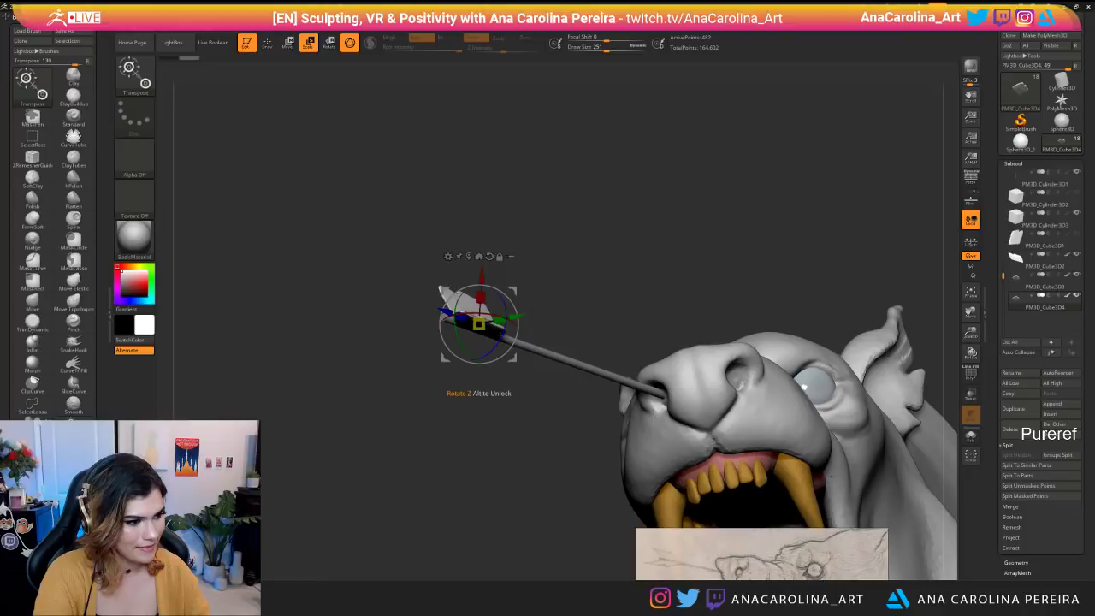
{"action": "left_click_drag", "start_coordinate": [650, 214], "coordinate": [523, 343]}
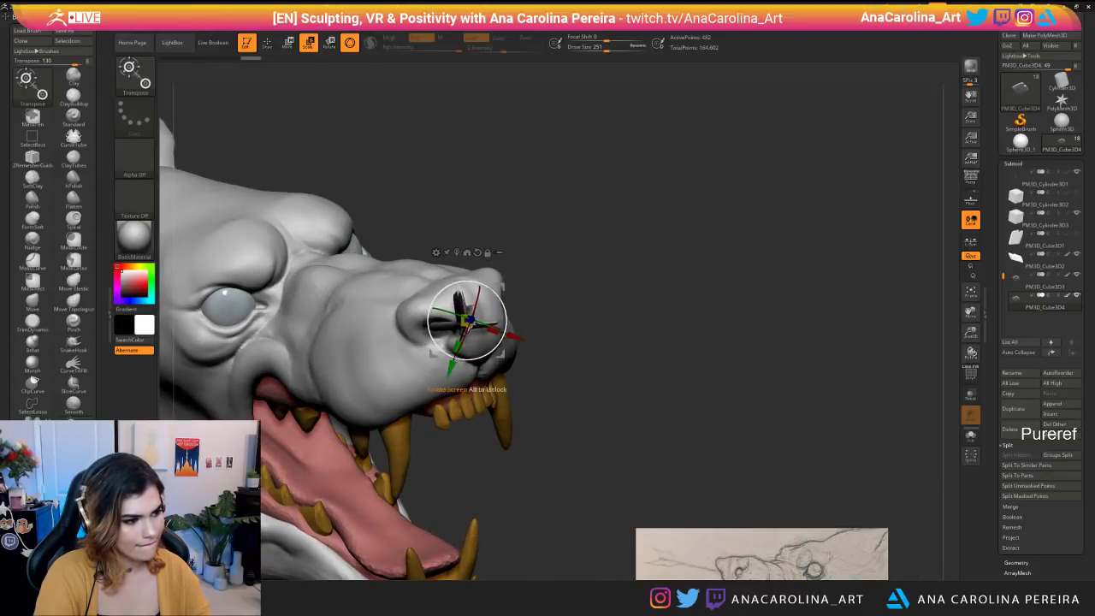
{"action": "mouse_move", "coordinate": [523, 342]}
{"action": "left_mouse_down"}
{"action": "mouse_move", "coordinate": [466, 351]}
{"action": "mouse_move", "coordinate": [514, 349]}
{"action": "left_mouse_up"}
{"action": "left_click_drag", "start_coordinate": [633, 402], "coordinate": [633, 291]}
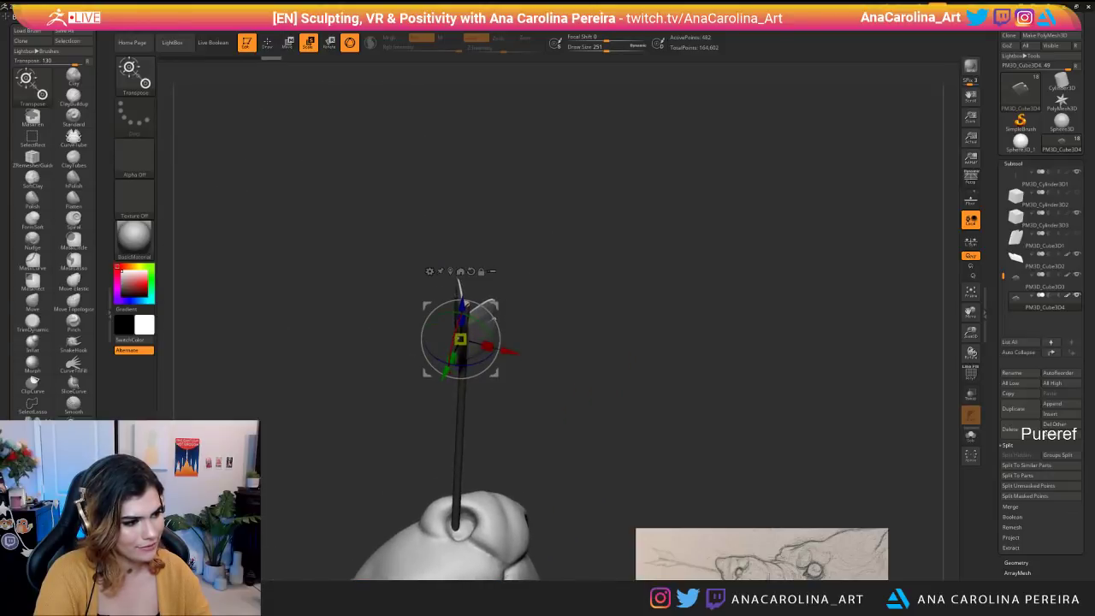
{"action": "left_click_drag", "start_coordinate": [504, 353], "coordinate": [501, 352]}
Fine-tune the third feather's position and angle so it seats against the shaft.
{"action": "left_click_drag", "start_coordinate": [633, 402], "coordinate": [507, 411]}
{"action": "left_click_drag", "start_coordinate": [456, 337], "coordinate": [455, 343]}
{"action": "left_click_drag", "start_coordinate": [522, 409], "coordinate": [882, 397]}
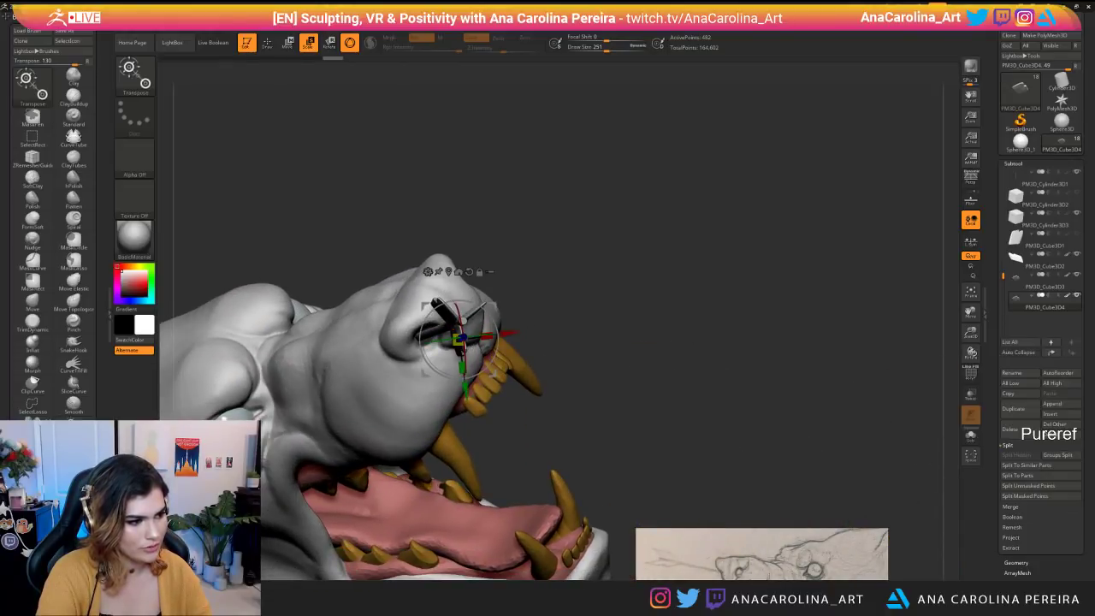
{"action": "left_click_drag", "start_coordinate": [499, 326], "coordinate": [499, 327]}
{"action": "left_click_drag", "start_coordinate": [460, 390], "coordinate": [459, 396]}
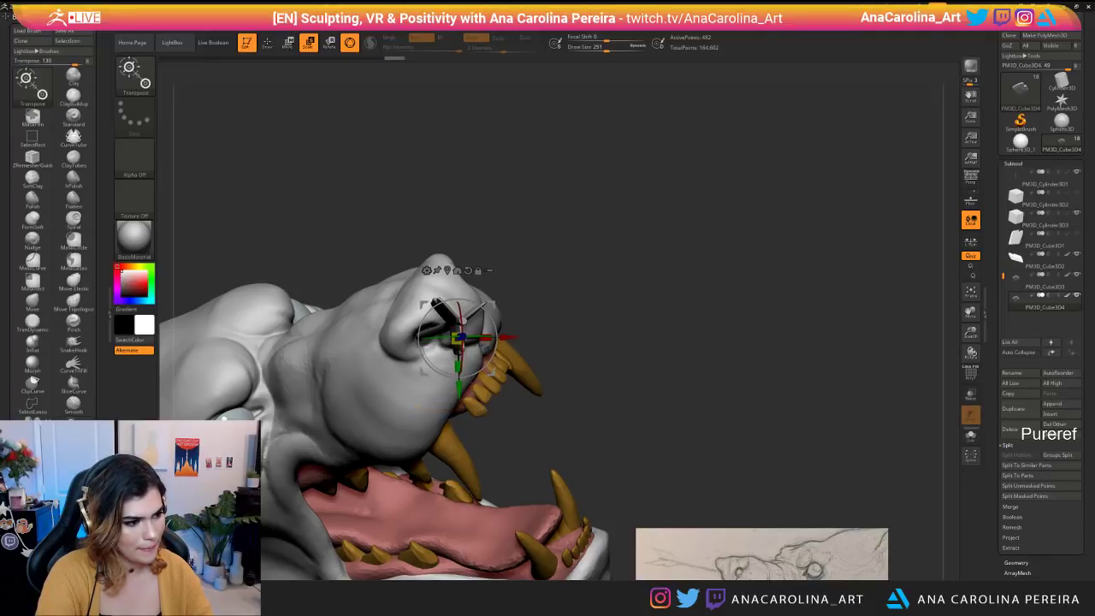
{"action": "left_click_drag", "start_coordinate": [497, 328], "coordinate": [498, 330]}
Switch to the SnakeHook brush and set its draw size to 104.
{"action": "mouse_move", "coordinate": [530, 376]}
{"action": "right_mouse_down"}
{"action": "mouse_move", "coordinate": [445, 359]}
{"action": "mouse_move", "coordinate": [377, 384]}
{"action": "mouse_move", "coordinate": [376, 325]}
{"action": "mouse_move", "coordinate": [360, 385]}
{"action": "mouse_move", "coordinate": [308, 411]}
{"action": "mouse_move", "coordinate": [342, 359]}
{"action": "mouse_move", "coordinate": [479, 402]}
{"action": "mouse_move", "coordinate": [530, 368]}
{"action": "mouse_move", "coordinate": [411, 376]}
{"action": "right_mouse_up"}
{"action": "key", "text": "b"}
{"action": "key", "text": "s"}
{"action": "key", "text": "h"}
{"action": "mouse_move", "coordinate": [469, 505]}
{"action": "right_mouse_down", "text": "alt"}
{"action": "mouse_move", "coordinate": [471, 416]}
{"action": "mouse_move", "coordinate": [477, 431]}
{"action": "mouse_move", "coordinate": [500, 436]}
{"action": "mouse_move", "coordinate": [577, 426]}
{"action": "mouse_move", "coordinate": [507, 443]}
{"action": "mouse_move", "coordinate": [594, 559]}
{"action": "mouse_move", "coordinate": [556, 572]}
{"action": "mouse_move", "coordinate": [571, 548]}
{"action": "mouse_move", "coordinate": [590, 552]}
{"action": "mouse_move", "coordinate": [513, 454]}
{"action": "right_mouse_up", "text": "alt"}
{"action": "key", "text": "space"}
{"action": "left_click_drag", "start_coordinate": [549, 374], "coordinate": [534, 374]}
Select the second feather, fine-tune its rotation around the shaft, and return to the SnakeHook brush.
{"action": "left_click", "coordinate": [497, 339], "text": "alt"}
{"action": "right_click_drag", "start_coordinate": [500, 339], "coordinate": [560, 329]}
{"action": "key", "text": "r"}
{"action": "mouse_move", "coordinate": [522, 373]}
{"action": "right_mouse_down"}
{"action": "mouse_move", "coordinate": [427, 398]}
{"action": "mouse_move", "coordinate": [459, 366]}
{"action": "mouse_move", "coordinate": [518, 358]}
{"action": "mouse_move", "coordinate": [448, 371]}
{"action": "mouse_move", "coordinate": [518, 364]}
{"action": "right_mouse_up"}
{"action": "left_click_drag", "start_coordinate": [521, 366], "coordinate": [526, 369]}
{"action": "right_click_drag", "start_coordinate": [529, 367], "coordinate": [506, 264]}
{"action": "mouse_move", "coordinate": [522, 335]}
{"action": "left_mouse_down"}
{"action": "mouse_move", "coordinate": [534, 335]}
{"action": "mouse_move", "coordinate": [522, 334]}
{"action": "left_mouse_up"}
{"action": "mouse_move", "coordinate": [544, 282]}
{"action": "right_mouse_down"}
{"action": "mouse_move", "coordinate": [592, 302]}
{"action": "mouse_move", "coordinate": [641, 363]}
{"action": "mouse_move", "coordinate": [590, 349]}
{"action": "right_mouse_up"}
{"action": "key", "text": "b"}
{"action": "left_click", "coordinate": [396, 334]}
Examine the arrow's fletching on the creature from several sides and enlarge the reference sketch for comparison.
{"action": "right_click_drag", "start_coordinate": [718, 274], "coordinate": [680, 467], "text": "ctrl"}
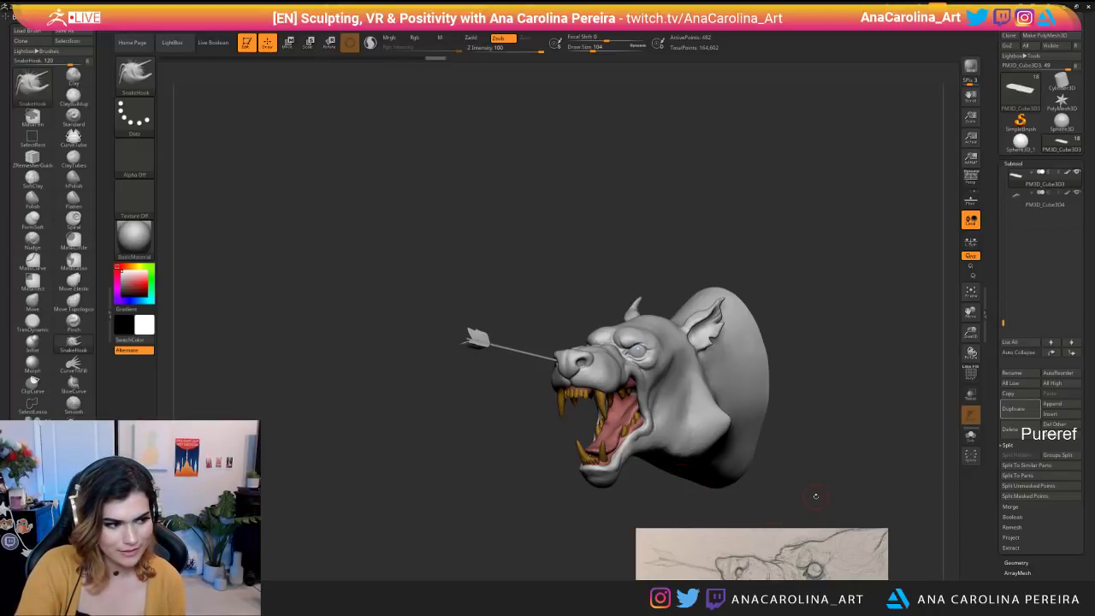
{"action": "left_click_drag", "start_coordinate": [815, 496], "coordinate": [502, 386]}
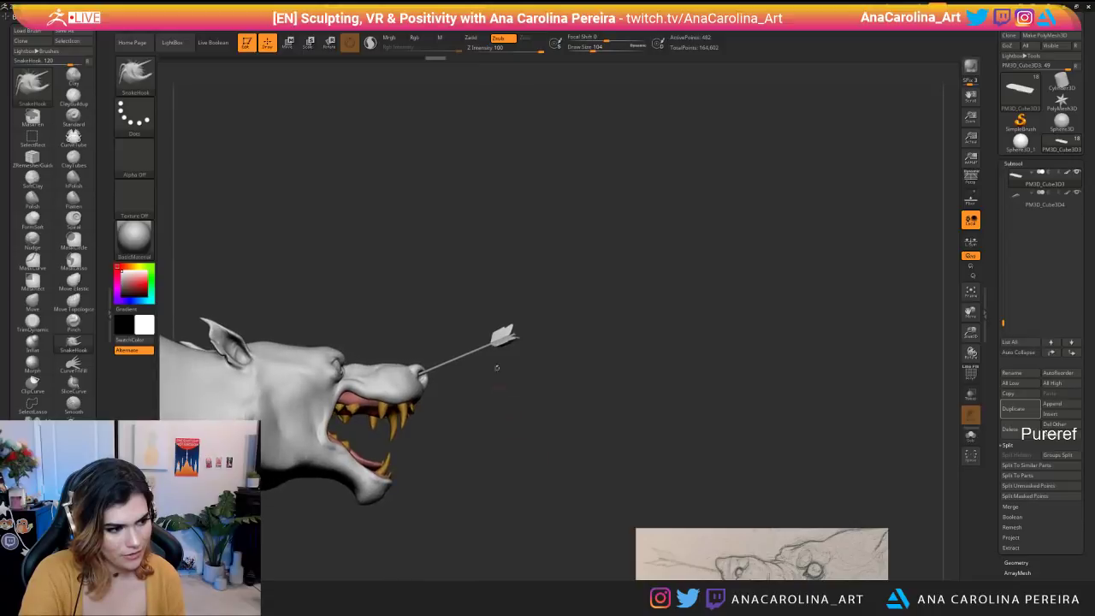
{"action": "left_click_drag", "start_coordinate": [547, 427], "coordinate": [478, 469]}
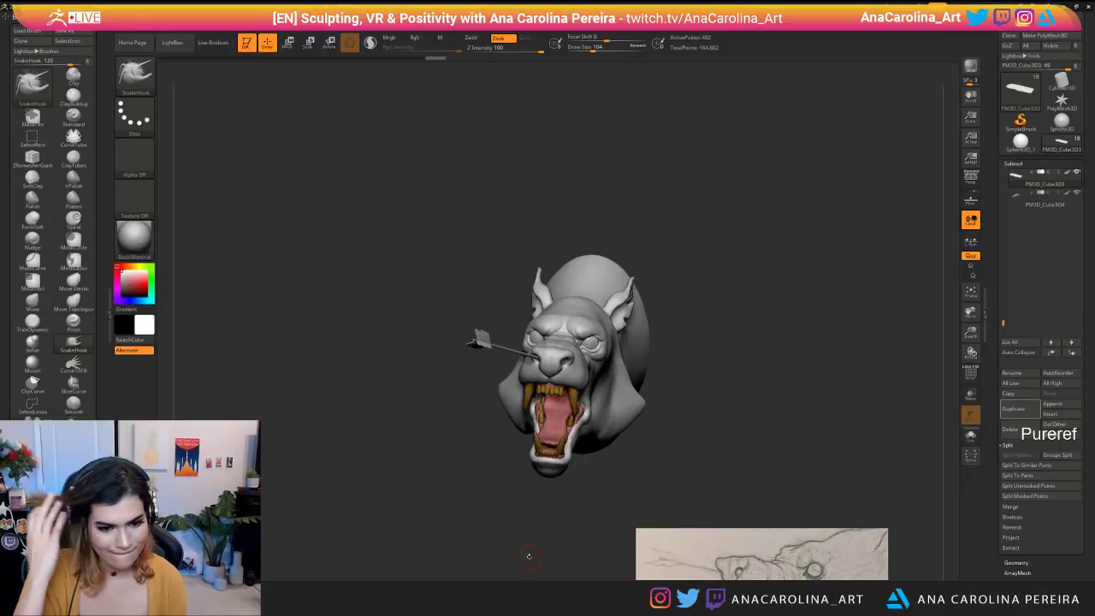
{"action": "scroll", "coordinate": [800, 577], "scroll_direction": "up", "scroll_amount": 2}
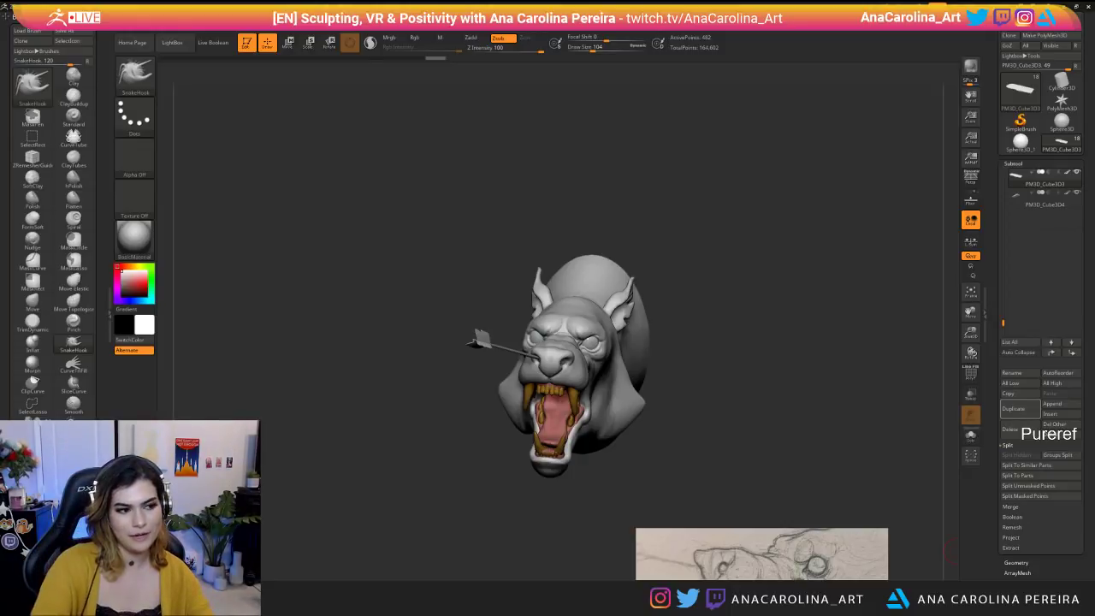
{"action": "left_click_drag", "start_coordinate": [764, 464], "coordinate": [688, 455]}
{"action": "left_click_drag", "start_coordinate": [664, 492], "coordinate": [445, 479]}
{"action": "mouse_move", "coordinate": [599, 470]}
{"action": "left_mouse_down"}
{"action": "mouse_move", "coordinate": [629, 445]}
{"action": "mouse_move", "coordinate": [709, 445]}
{"action": "mouse_move", "coordinate": [711, 467]}
{"action": "left_mouse_up"}
Switch to the DamStandard brush at draw size 116 and make the creature's head the active SubTool.
{"action": "key", "text": "b"}
{"action": "key", "text": "d"}
{"action": "key", "text": "s"}
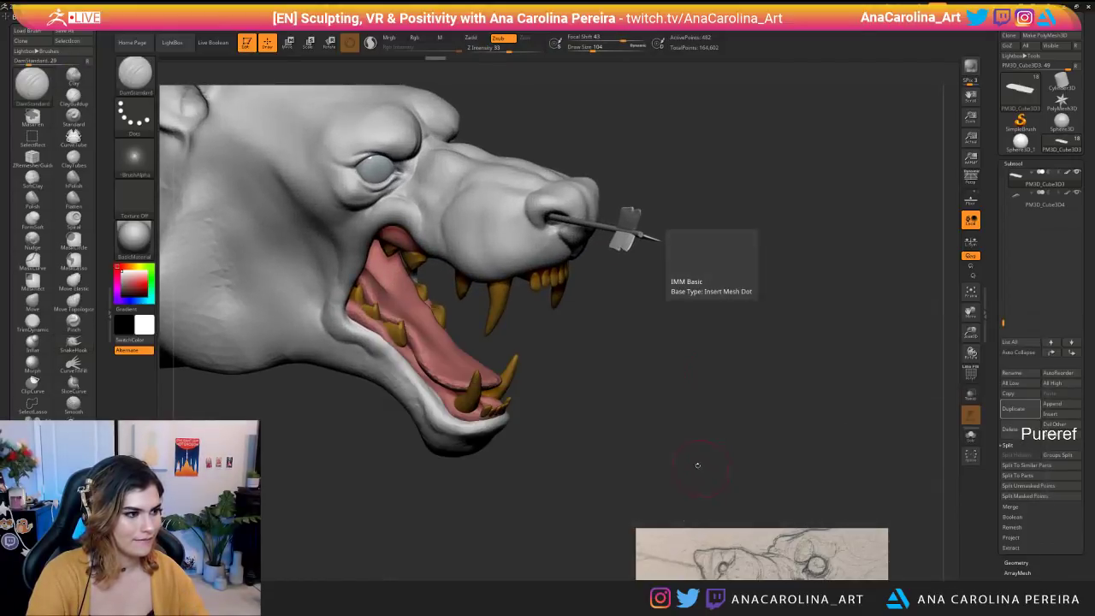
{"action": "left_click_drag", "start_coordinate": [632, 395], "coordinate": [701, 489], "text": "alt"}
{"action": "left_click_drag", "start_coordinate": [570, 183], "coordinate": [616, 193]}
{"action": "key", "text": "space"}
{"action": "left_click_drag", "start_coordinate": [577, 213], "coordinate": [582, 212]}
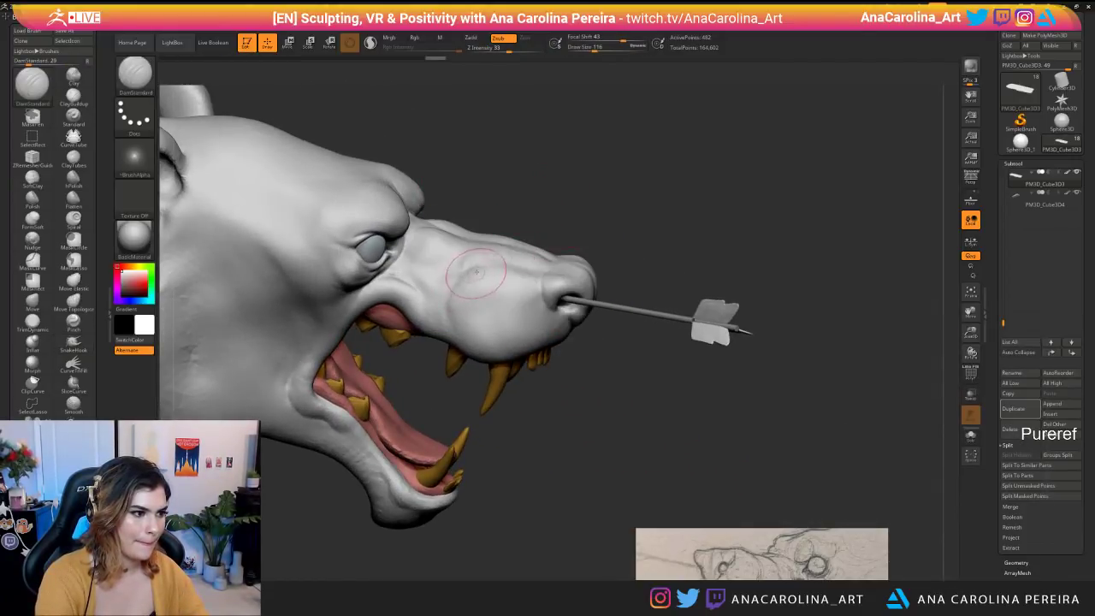
{"action": "left_click", "coordinate": [496, 271], "text": "alt"}
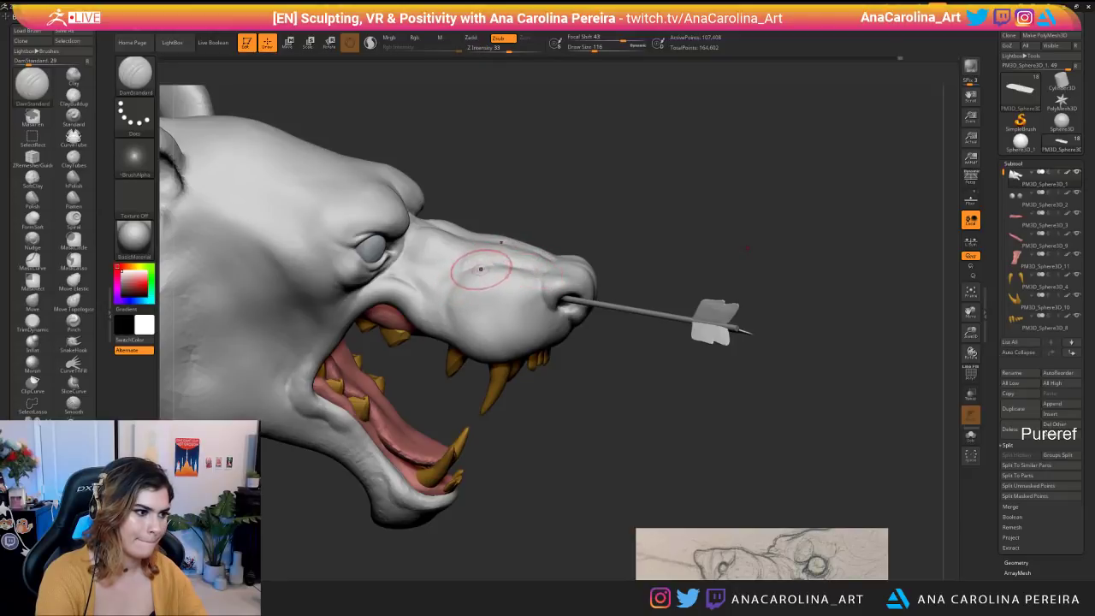
Enable Sculptris Pro and try a first crease along the side of the snout, undoing the last stroke.
{"action": "key", "text": "ctrl"}
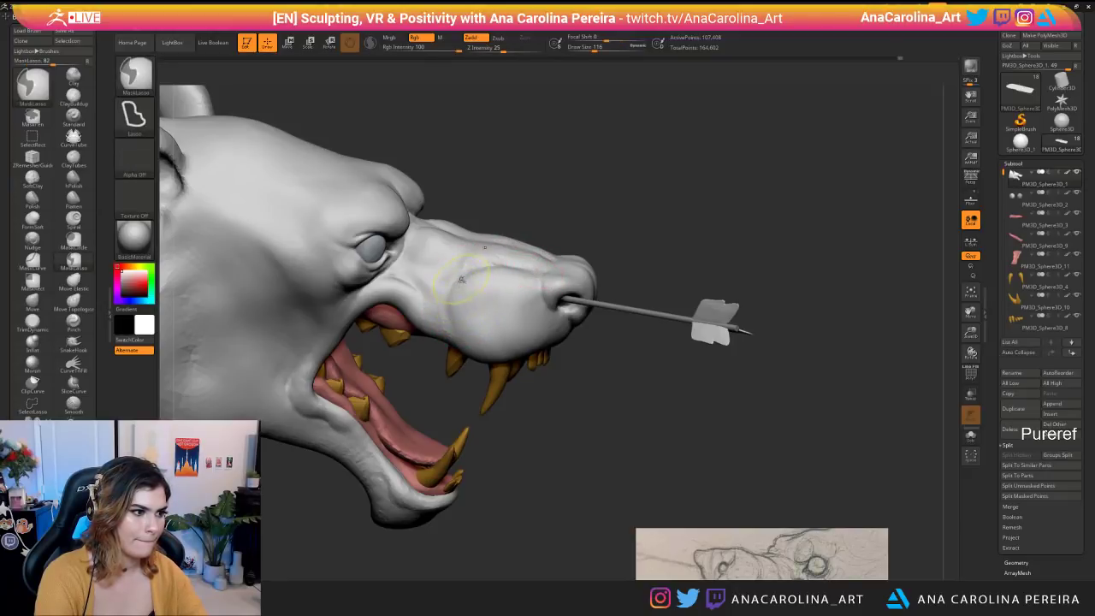
{"action": "key", "text": "shift"}
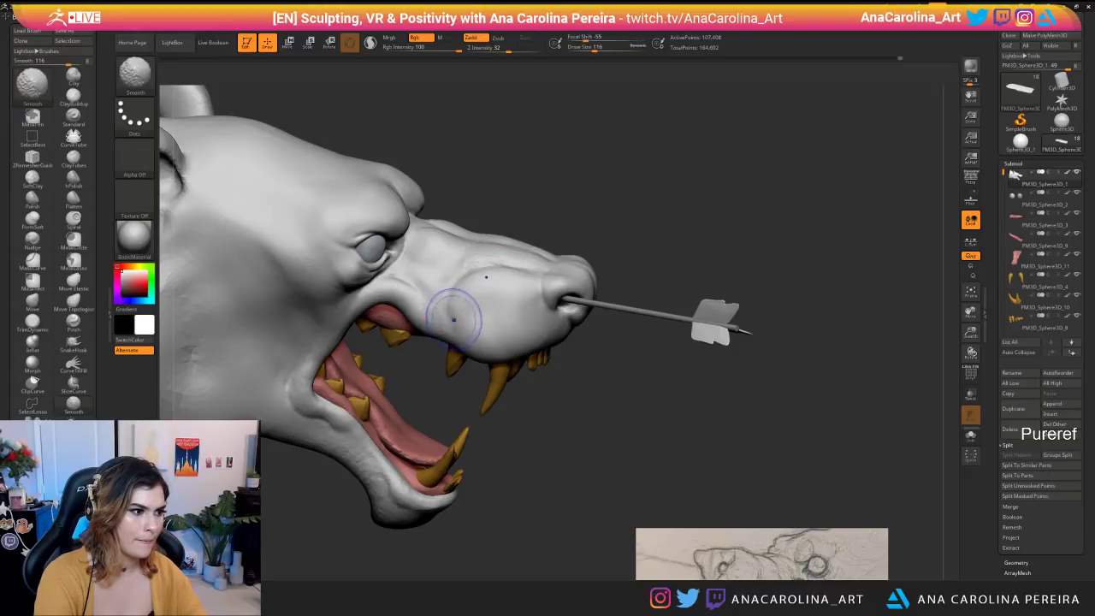
{"action": "left_click", "coordinate": [370, 43]}
{"action": "mouse_move", "coordinate": [481, 103]}
{"action": "left_mouse_down", "text": "alt"}
{"action": "mouse_move", "coordinate": [489, 123]}
{"action": "mouse_move", "coordinate": [462, 116]}
{"action": "mouse_move", "coordinate": [513, 124]}
{"action": "mouse_move", "coordinate": [501, 128]}
{"action": "mouse_move", "coordinate": [523, 438]}
{"action": "mouse_move", "coordinate": [424, 400]}
{"action": "left_mouse_up", "text": "alt"}
{"action": "mouse_move", "coordinate": [468, 257]}
{"action": "left_mouse_down"}
{"action": "mouse_move", "coordinate": [441, 249]}
{"action": "mouse_move", "coordinate": [504, 234]}
{"action": "left_mouse_up"}
{"action": "mouse_move", "coordinate": [450, 173]}
{"action": "left_mouse_down", "text": "alt"}
{"action": "mouse_move", "coordinate": [453, 128]}
{"action": "mouse_move", "coordinate": [428, 101]}
{"action": "mouse_move", "coordinate": [452, 105]}
{"action": "mouse_move", "coordinate": [454, 184]}
{"action": "mouse_move", "coordinate": [490, 220]}
{"action": "left_mouse_up", "text": "alt"}
{"action": "key", "text": "ctrl+z"}
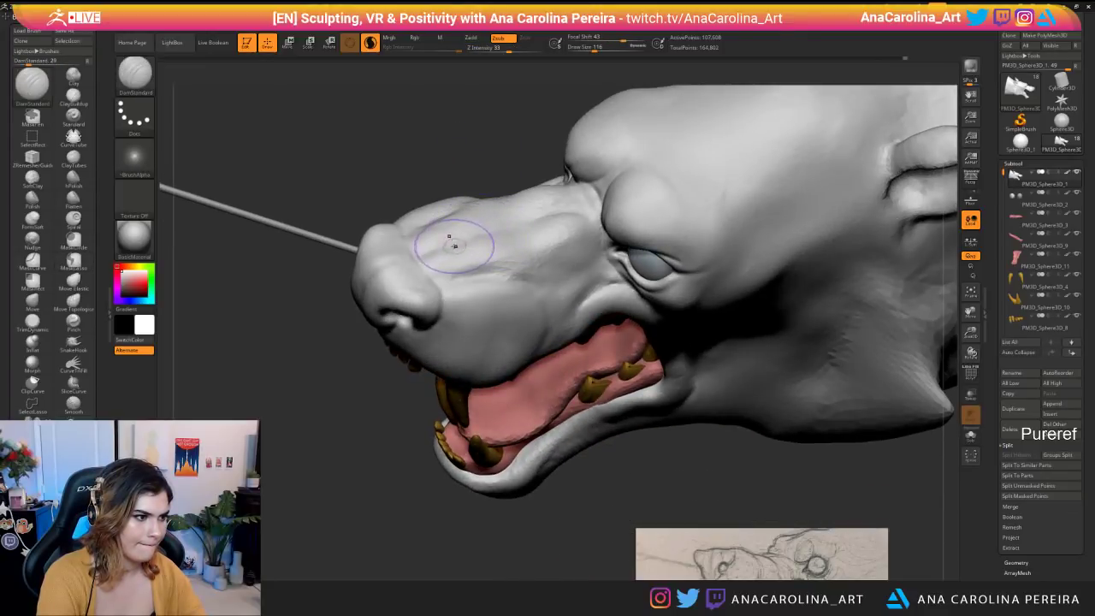
Carve wrinkles along both sides and the bridge of the snout with the DamStandard brush.
{"action": "left_click_drag", "start_coordinate": [481, 241], "coordinate": [526, 255]}
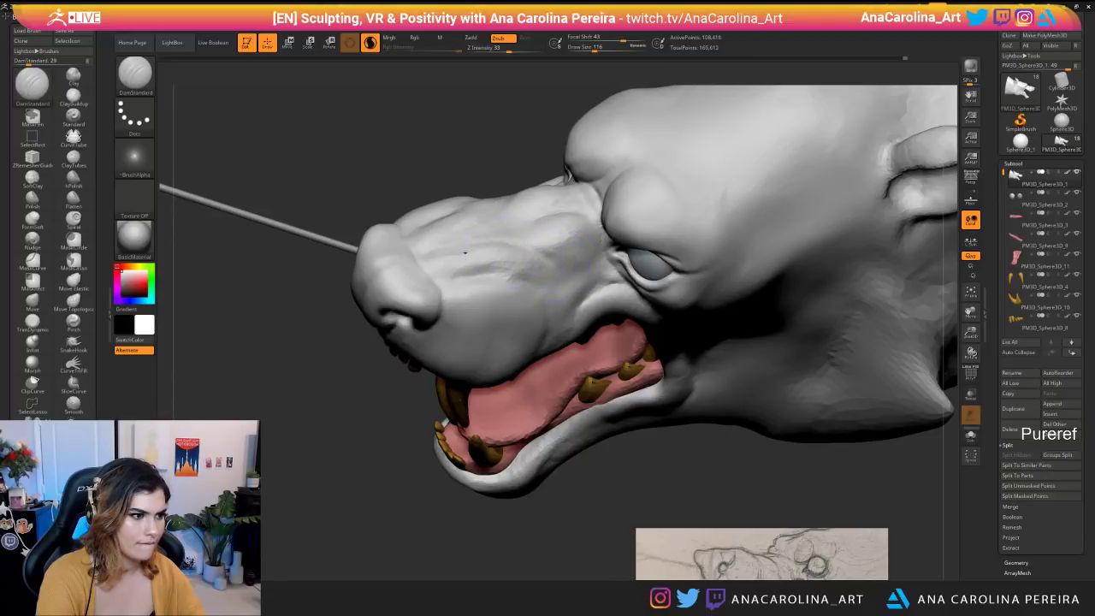
{"action": "mouse_move", "coordinate": [477, 154]}
{"action": "left_mouse_down"}
{"action": "mouse_move", "coordinate": [436, 129]}
{"action": "mouse_move", "coordinate": [432, 89]}
{"action": "mouse_move", "coordinate": [650, 103]}
{"action": "mouse_move", "coordinate": [659, 141]}
{"action": "mouse_move", "coordinate": [642, 230]}
{"action": "left_mouse_up"}
{"action": "left_click_drag", "start_coordinate": [453, 280], "coordinate": [431, 310]}
{"action": "left_click_drag", "start_coordinate": [513, 171], "coordinate": [577, 180]}
{"action": "left_click_drag", "start_coordinate": [502, 254], "coordinate": [452, 306]}
{"action": "left_click_drag", "start_coordinate": [516, 290], "coordinate": [482, 325]}
{"action": "mouse_move", "coordinate": [522, 440]}
{"action": "left_mouse_down"}
{"action": "mouse_move", "coordinate": [562, 416]}
{"action": "mouse_move", "coordinate": [491, 411]}
{"action": "mouse_move", "coordinate": [521, 402]}
{"action": "left_mouse_up"}
Switch to the ClayBuildup brush with draw size 87 and lower its focal shift for working on the snout.
{"action": "key", "text": "b"}
{"action": "key", "text": "c"}
{"action": "key", "text": "b"}
{"action": "left_click_drag", "start_coordinate": [553, 183], "coordinate": [617, 188]}
{"action": "left_click_drag", "start_coordinate": [518, 275], "coordinate": [490, 281]}
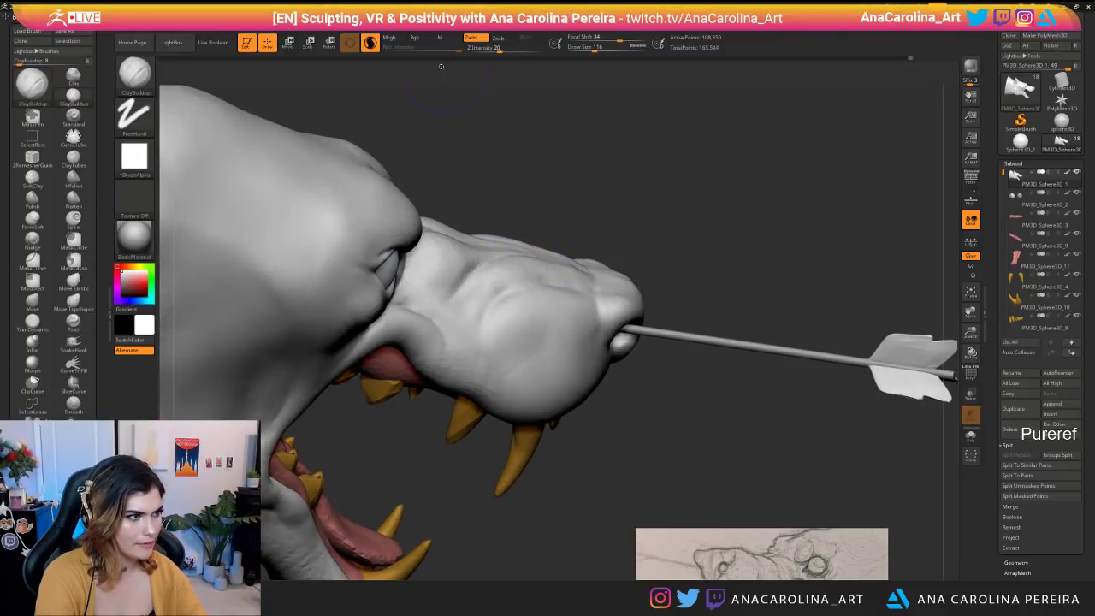
{"action": "key", "text": "space"}
{"action": "key", "text": "space"}
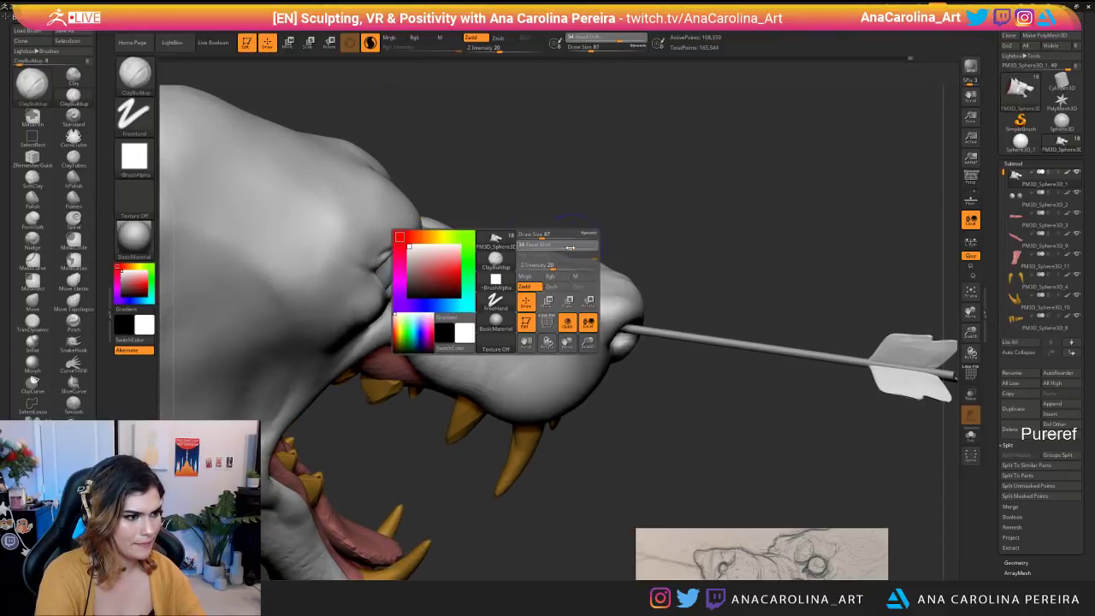
{"action": "left_click_drag", "start_coordinate": [540, 246], "coordinate": [538, 246]}
Build up the raised folds between the creases on both sides of the snout with ClayBuildup.
{"action": "left_click_drag", "start_coordinate": [591, 181], "coordinate": [552, 184]}
{"action": "mouse_move", "coordinate": [556, 272]}
{"action": "left_mouse_down"}
{"action": "mouse_move", "coordinate": [476, 280]}
{"action": "mouse_move", "coordinate": [508, 311]}
{"action": "left_mouse_up"}
{"action": "mouse_move", "coordinate": [590, 171]}
{"action": "left_mouse_down"}
{"action": "mouse_move", "coordinate": [538, 176]}
{"action": "mouse_move", "coordinate": [535, 128]}
{"action": "mouse_move", "coordinate": [411, 137]}
{"action": "left_mouse_up"}
{"action": "left_click_drag", "start_coordinate": [548, 154], "coordinate": [556, 226]}
{"action": "left_click_drag", "start_coordinate": [377, 222], "coordinate": [389, 299], "text": "alt"}
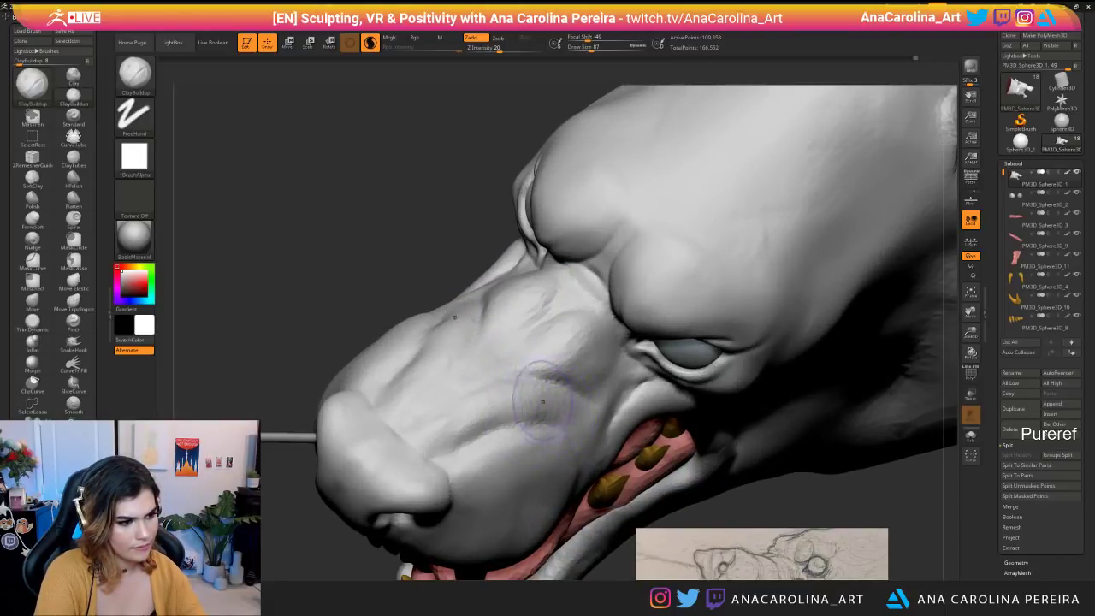
{"action": "left_click_drag", "start_coordinate": [504, 403], "coordinate": [459, 425]}
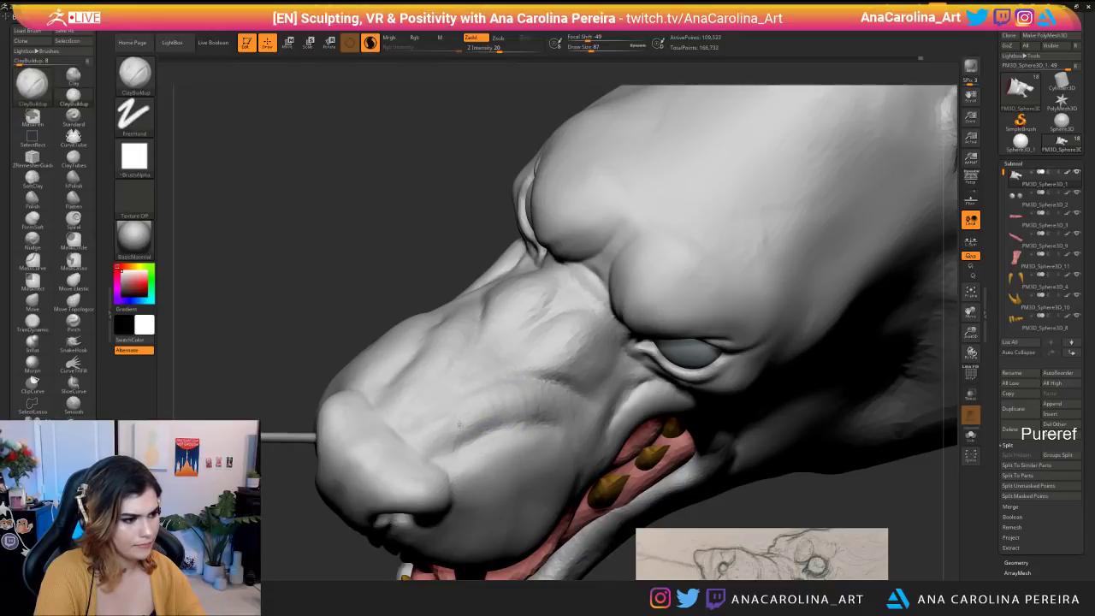
Add snarl folds on the upper snout just in front of the eyes and smooth the area beside the eye.
{"action": "mouse_move", "coordinate": [416, 402]}
{"action": "right_mouse_down", "text": "ctrl"}
{"action": "mouse_move", "coordinate": [416, 259]}
{"action": "mouse_move", "coordinate": [475, 347]}
{"action": "right_mouse_up", "text": "ctrl"}
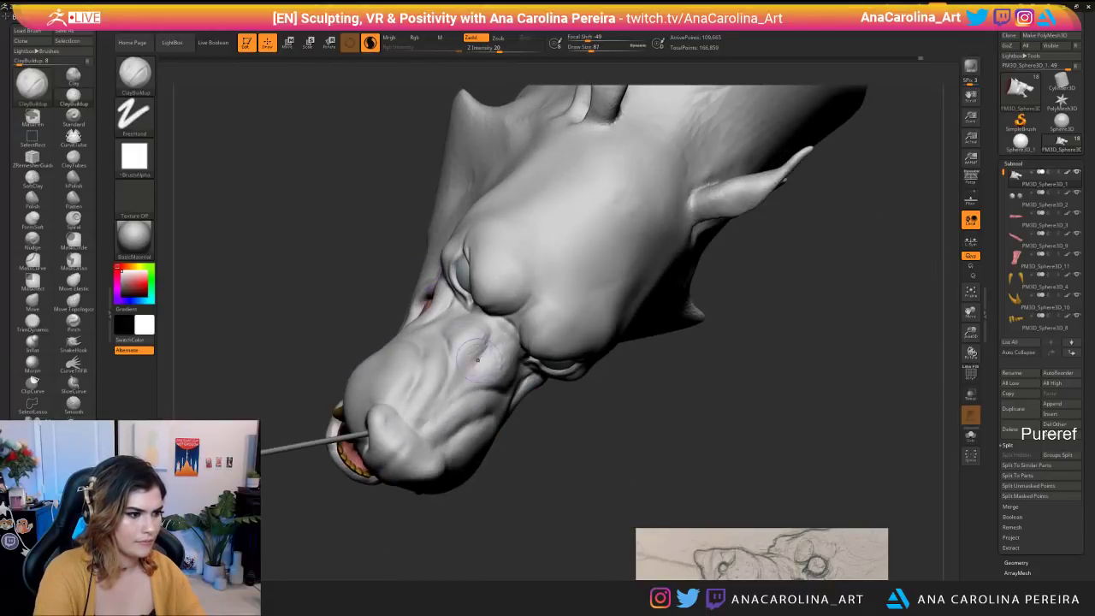
{"action": "left_click_drag", "start_coordinate": [496, 367], "coordinate": [509, 388]}
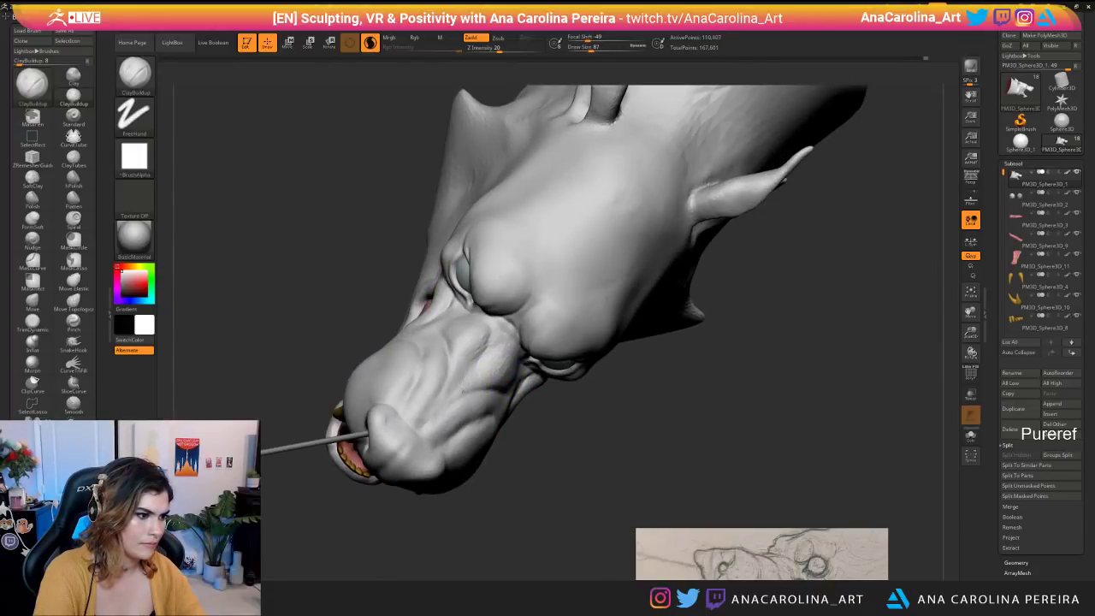
{"action": "right_click_drag", "start_coordinate": [470, 425], "coordinate": [464, 368]}
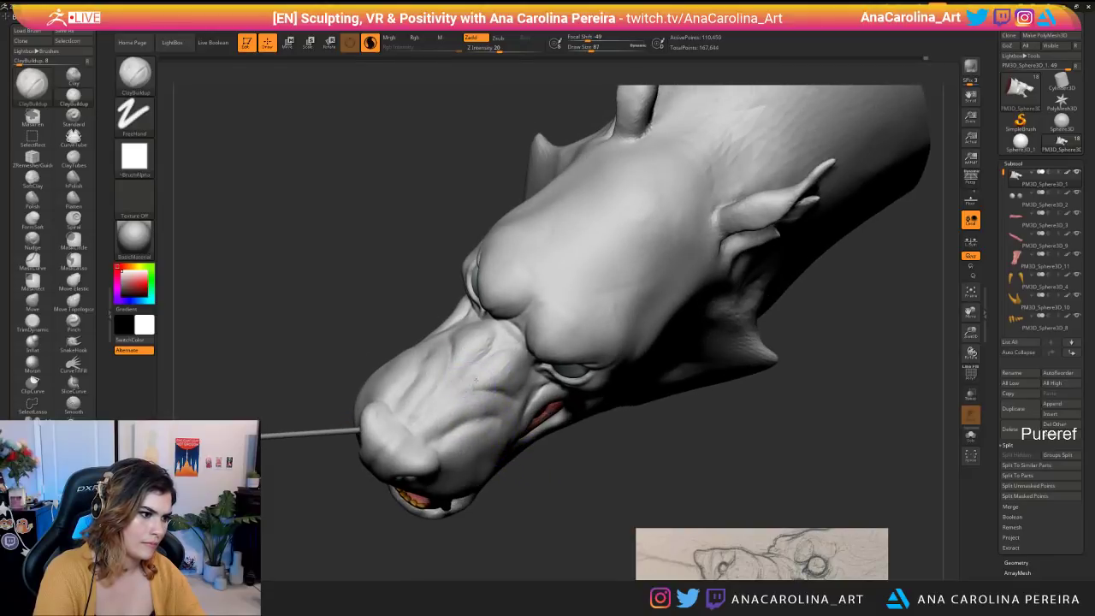
{"action": "left_click_drag", "start_coordinate": [492, 369], "coordinate": [496, 372]}
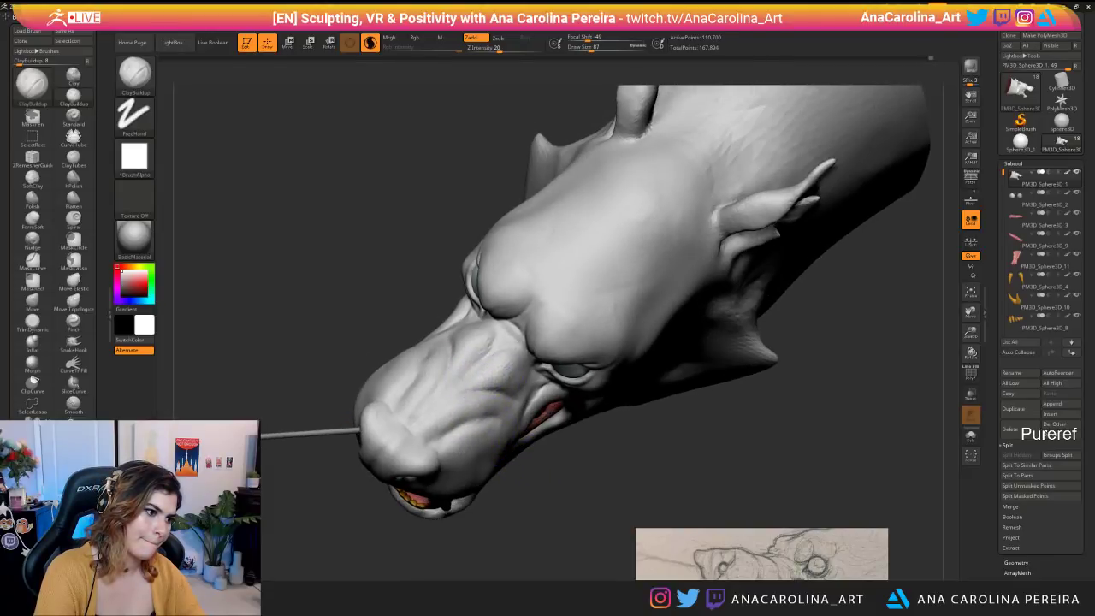
{"action": "right_click_drag", "start_coordinate": [554, 484], "coordinate": [496, 384]}
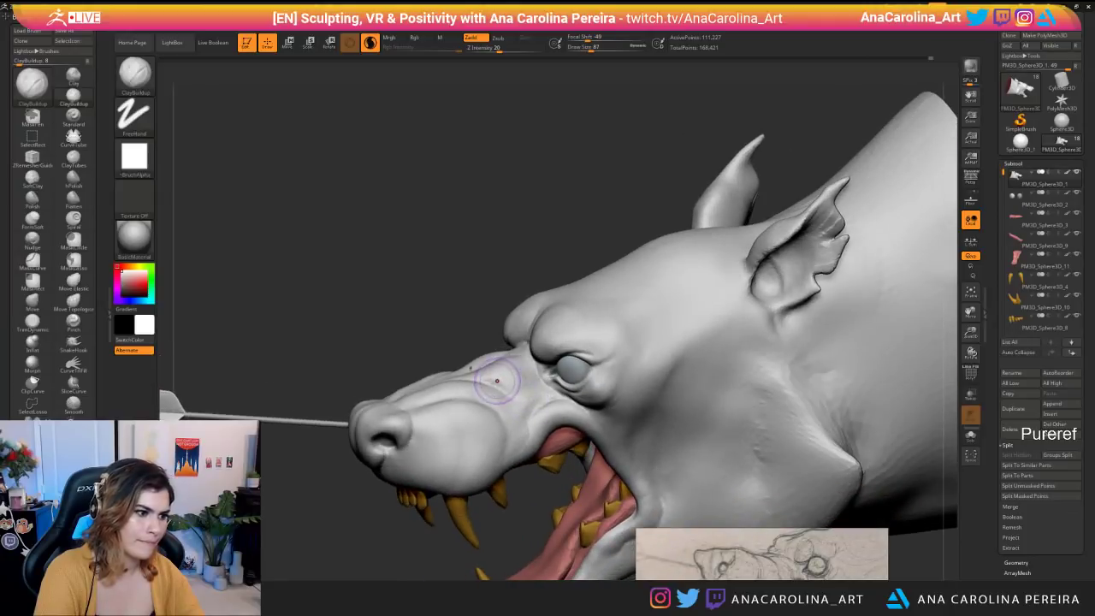
{"action": "left_click_drag", "start_coordinate": [496, 384], "coordinate": [528, 387], "text": "shift"}
{"action": "mouse_move", "coordinate": [529, 387]}
{"action": "right_mouse_down"}
{"action": "mouse_move", "coordinate": [461, 389]}
{"action": "mouse_move", "coordinate": [582, 395]}
{"action": "mouse_move", "coordinate": [496, 239]}
{"action": "mouse_move", "coordinate": [522, 259]}
{"action": "mouse_move", "coordinate": [508, 215]}
{"action": "right_mouse_up"}
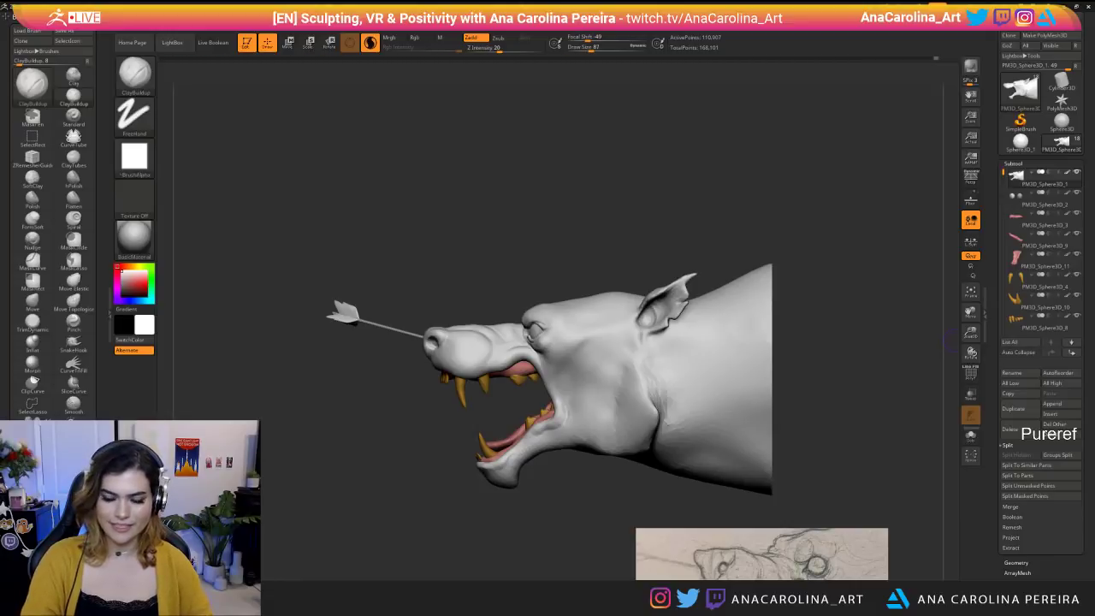
Reduce the ClayBuildup draw size to 50 with the creature's head framed in three-quarter view.
{"action": "left_click_drag", "start_coordinate": [299, 496], "coordinate": [327, 518]}
{"action": "left_click_drag", "start_coordinate": [444, 516], "coordinate": [501, 544], "text": "alt"}
{"action": "left_click_drag", "start_coordinate": [500, 522], "coordinate": [502, 603], "text": "alt"}
{"action": "mouse_move", "coordinate": [501, 603]}
{"action": "left_mouse_down", "text": "alt"}
{"action": "mouse_move", "coordinate": [481, 501]}
{"action": "mouse_move", "coordinate": [484, 555]}
{"action": "mouse_move", "coordinate": [503, 566]}
{"action": "mouse_move", "coordinate": [476, 528]}
{"action": "left_mouse_up", "text": "alt"}
{"action": "key", "text": "space"}
{"action": "left_click", "coordinate": [452, 199]}
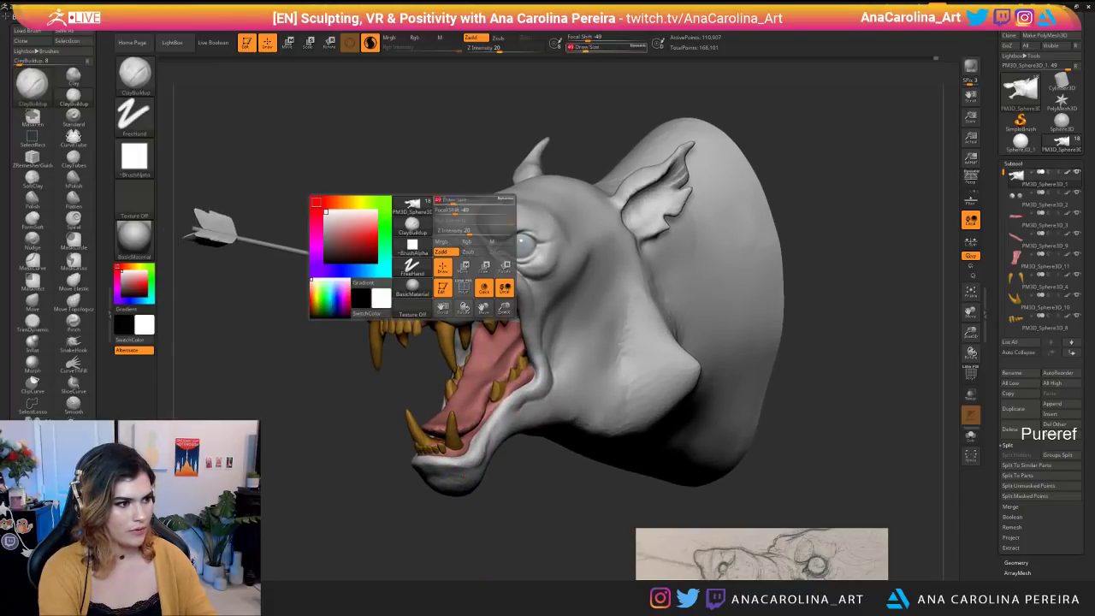
{"action": "left_click_drag", "start_coordinate": [448, 195], "coordinate": [411, 199]}
{"action": "key", "text": "space"}
{"action": "left_click", "coordinate": [470, 208]}
Refine and smooth the folds along the snout and above the upper lip, undoing the unwanted stroke.
{"action": "key", "text": "shift"}
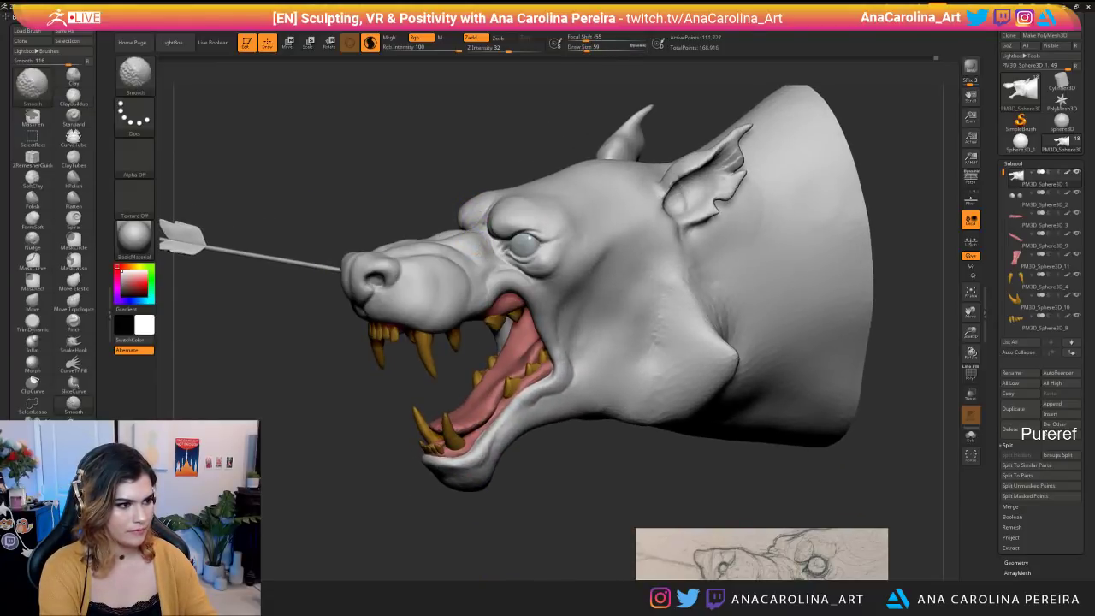
{"action": "left_click_drag", "start_coordinate": [449, 249], "coordinate": [417, 249], "text": "shift"}
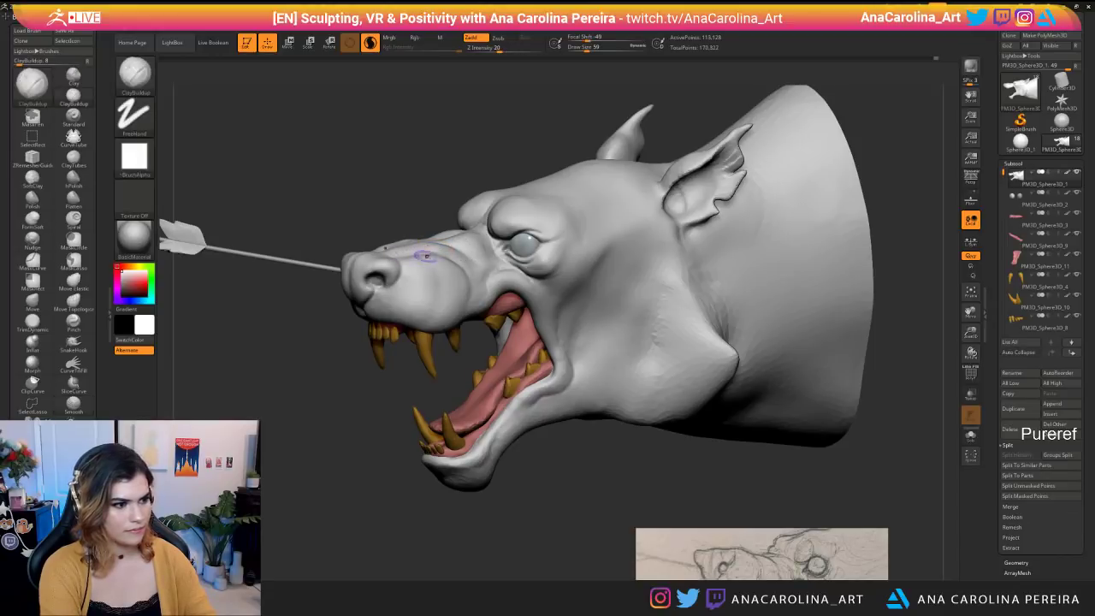
{"action": "right_click_drag", "start_coordinate": [420, 257], "coordinate": [435, 272]}
{"action": "mouse_move", "coordinate": [476, 281]}
{"action": "left_mouse_down", "text": "shift"}
{"action": "mouse_move", "coordinate": [466, 315]}
{"action": "mouse_move", "coordinate": [488, 285]}
{"action": "mouse_move", "coordinate": [484, 295]}
{"action": "left_mouse_up", "text": "shift"}
{"action": "key", "text": "ctrl+z"}
{"action": "right_click_drag", "start_coordinate": [494, 285], "coordinate": [471, 263]}
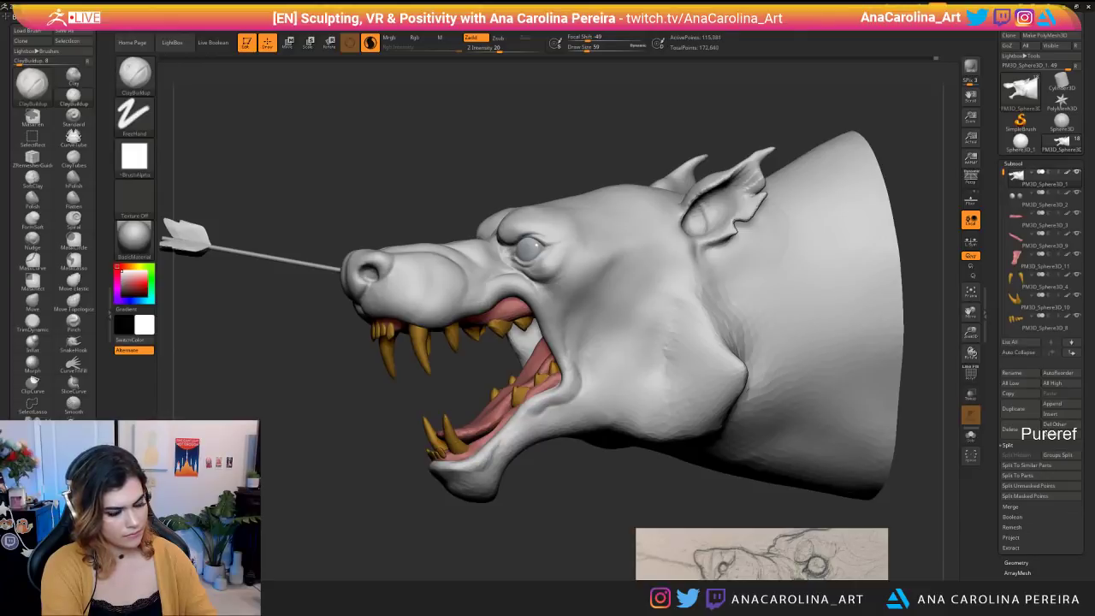
{"action": "key", "text": "shift"}
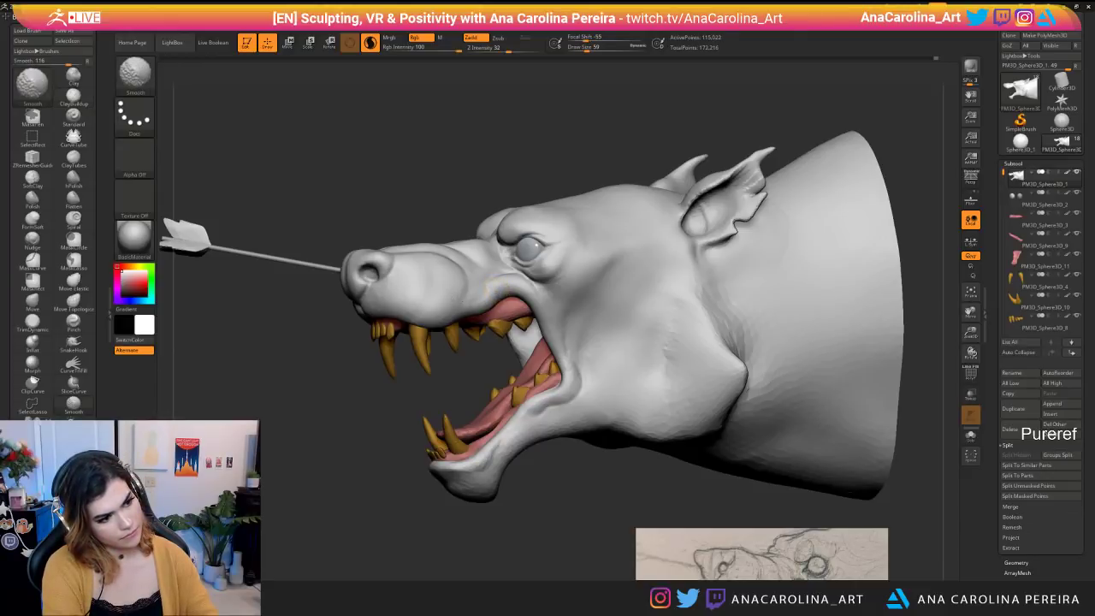
{"action": "left_click_drag", "start_coordinate": [489, 286], "coordinate": [481, 297], "text": "shift"}
Enlarge the ClayBuildup draw size to 77 and build up the fold between the eye and the mouth corner.
{"action": "right_click_drag", "start_coordinate": [476, 392], "coordinate": [565, 440], "text": "ctrl"}
{"action": "mouse_move", "coordinate": [565, 440]}
{"action": "right_mouse_down", "text": "ctrl"}
{"action": "mouse_move", "coordinate": [555, 413]}
{"action": "mouse_move", "coordinate": [565, 462]}
{"action": "mouse_move", "coordinate": [594, 457]}
{"action": "mouse_move", "coordinate": [590, 440]}
{"action": "right_mouse_up", "text": "ctrl"}
{"action": "key", "text": "s"}
{"action": "left_click_drag", "start_coordinate": [499, 285], "coordinate": [518, 293]}
{"action": "right_click_drag", "start_coordinate": [525, 295], "coordinate": [341, 313]}
{"action": "right_click_drag", "start_coordinate": [513, 428], "coordinate": [530, 384]}
{"action": "right_click_drag", "start_coordinate": [502, 276], "coordinate": [496, 321]}
{"action": "right_click_drag", "start_coordinate": [513, 411], "coordinate": [523, 488], "text": "ctrl"}
{"action": "right_click_drag", "start_coordinate": [523, 488], "coordinate": [549, 492]}
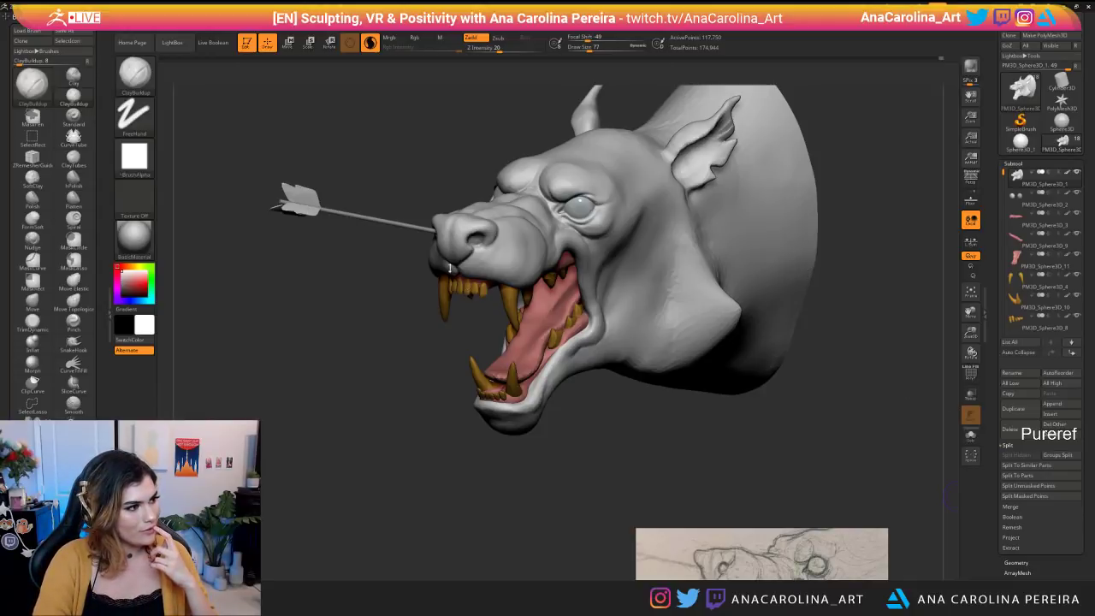
{"action": "left_click", "coordinate": [135, 156]}
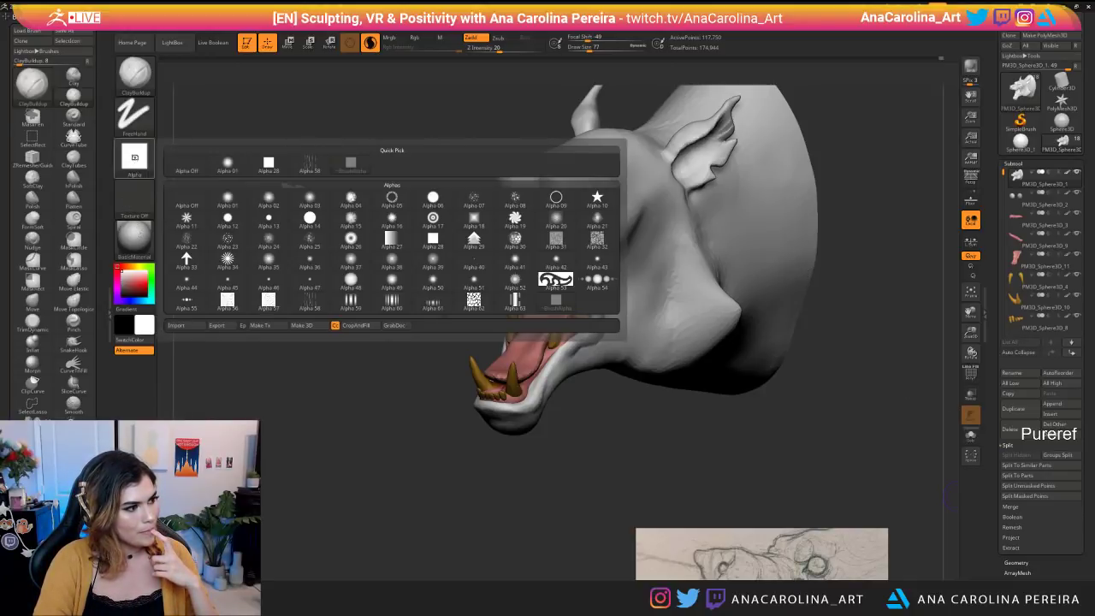
{"action": "left_click_drag", "start_coordinate": [948, 496], "coordinate": [859, 394]}
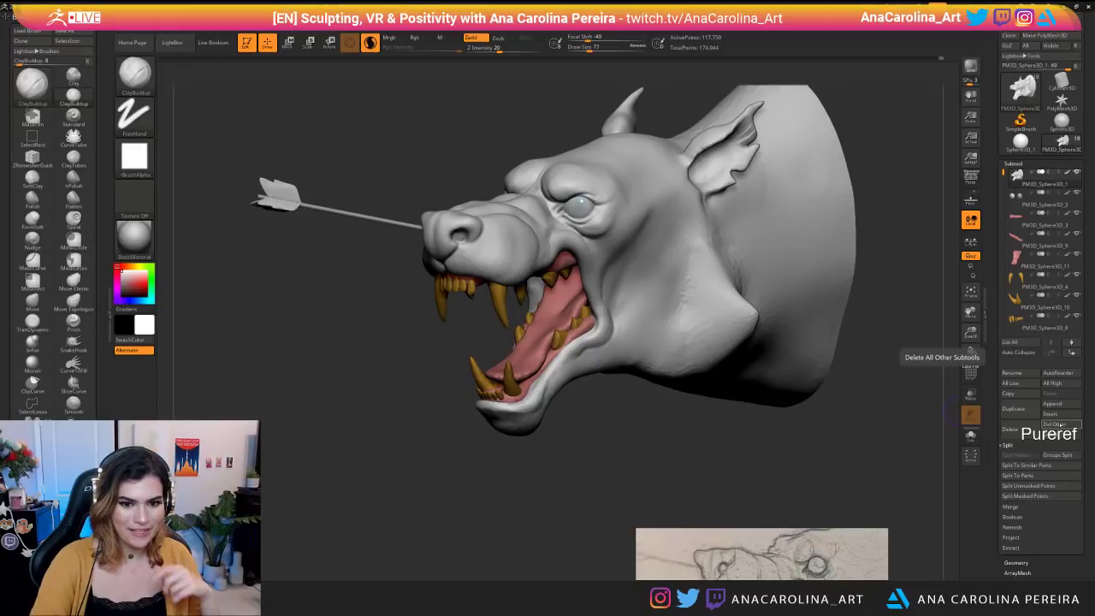
Smooth the surface around the creature's ear and raise the ClayBuildup draw size to 145.
{"action": "mouse_move", "coordinate": [744, 231]}
{"action": "right_mouse_down"}
{"action": "mouse_move", "coordinate": [898, 214]}
{"action": "mouse_move", "coordinate": [762, 196]}
{"action": "right_mouse_up"}
{"action": "key", "text": "shift"}
{"action": "mouse_move", "coordinate": [685, 168]}
{"action": "left_mouse_down", "text": "shift"}
{"action": "mouse_move", "coordinate": [702, 153]}
{"action": "mouse_move", "coordinate": [705, 171]}
{"action": "mouse_move", "coordinate": [723, 137]}
{"action": "mouse_move", "coordinate": [703, 150]}
{"action": "mouse_move", "coordinate": [731, 139]}
{"action": "mouse_move", "coordinate": [716, 175]}
{"action": "left_mouse_up", "text": "shift"}
{"action": "key", "text": "space"}
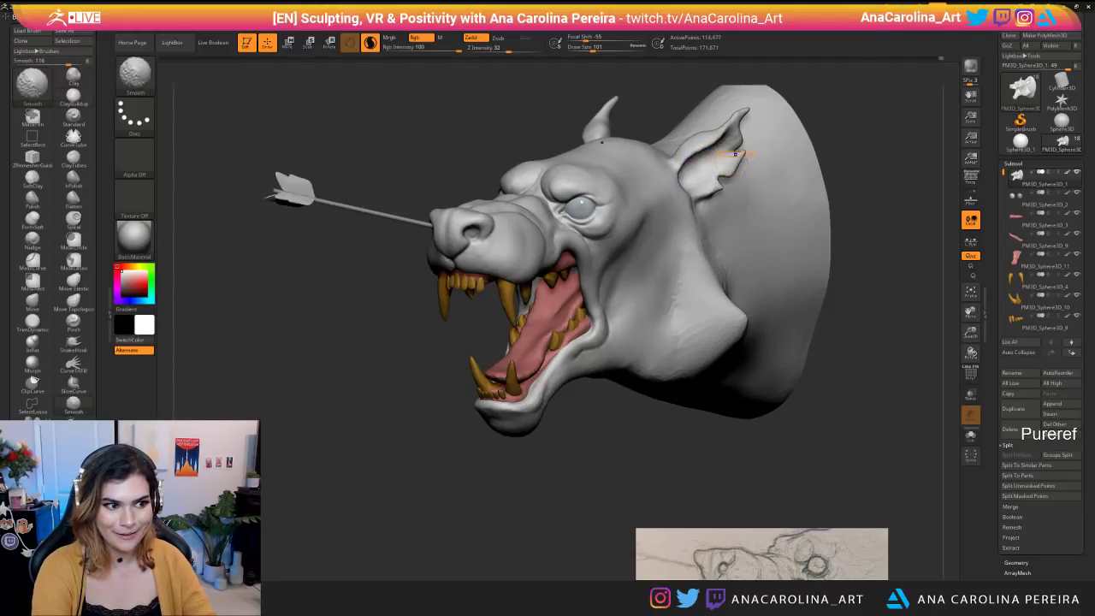
{"action": "key", "text": "space"}
{"action": "mouse_move", "coordinate": [724, 222]}
{"action": "left_mouse_down"}
{"action": "mouse_move", "coordinate": [702, 208]}
{"action": "mouse_move", "coordinate": [705, 252]}
{"action": "left_mouse_up"}
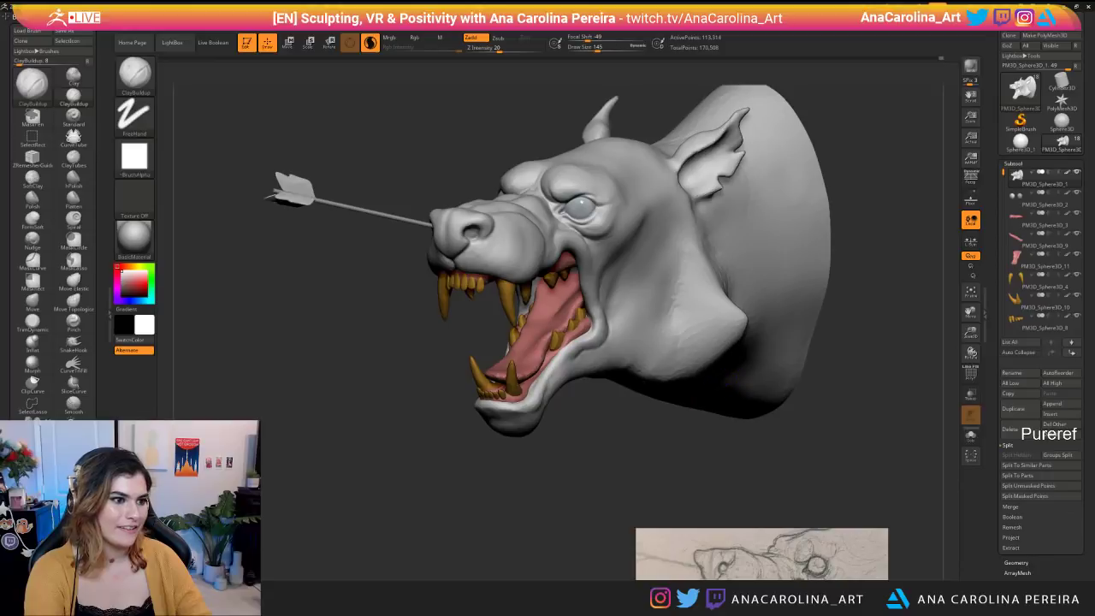
{"action": "left_click_drag", "start_coordinate": [702, 456], "coordinate": [617, 254], "text": "alt"}
{"action": "mouse_move", "coordinate": [629, 432]}
{"action": "left_mouse_down"}
{"action": "mouse_move", "coordinate": [774, 443]}
{"action": "mouse_move", "coordinate": [704, 405]}
{"action": "mouse_move", "coordinate": [556, 410]}
{"action": "mouse_move", "coordinate": [598, 513]}
{"action": "left_mouse_up"}
{"action": "left_click_drag", "start_coordinate": [606, 335], "coordinate": [615, 416], "text": "alt"}
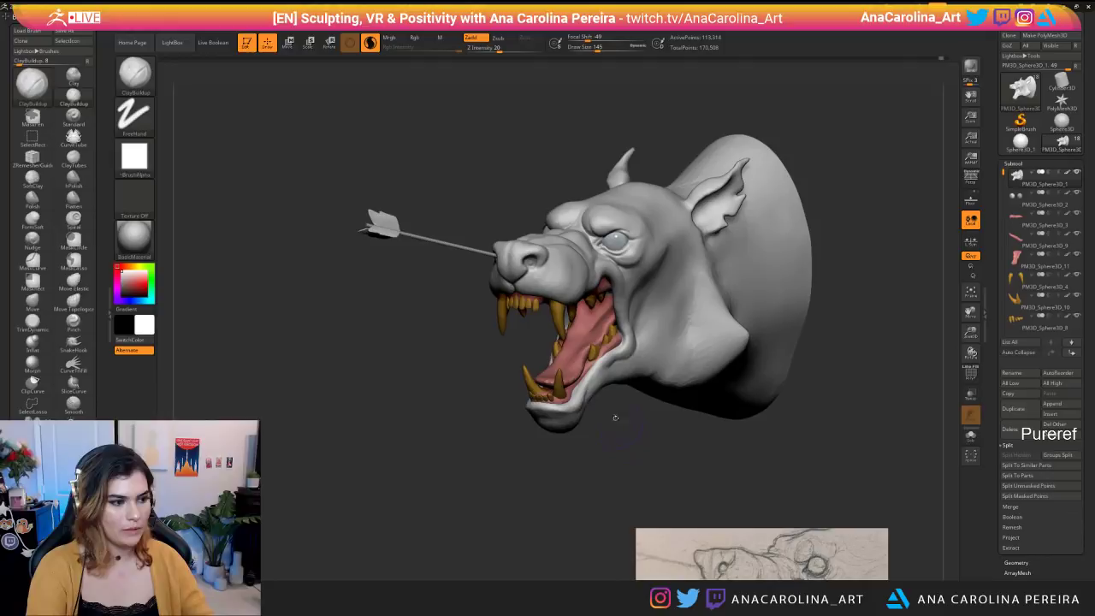
Make the arrow shaft the active SubTool and set up a larger Standard brush that applies only Rgb color.
{"action": "left_click", "coordinate": [432, 242], "text": "alt"}
{"action": "key", "text": "b"}
{"action": "key", "text": "s"}
{"action": "key", "text": "t"}
{"action": "key", "text": "space"}
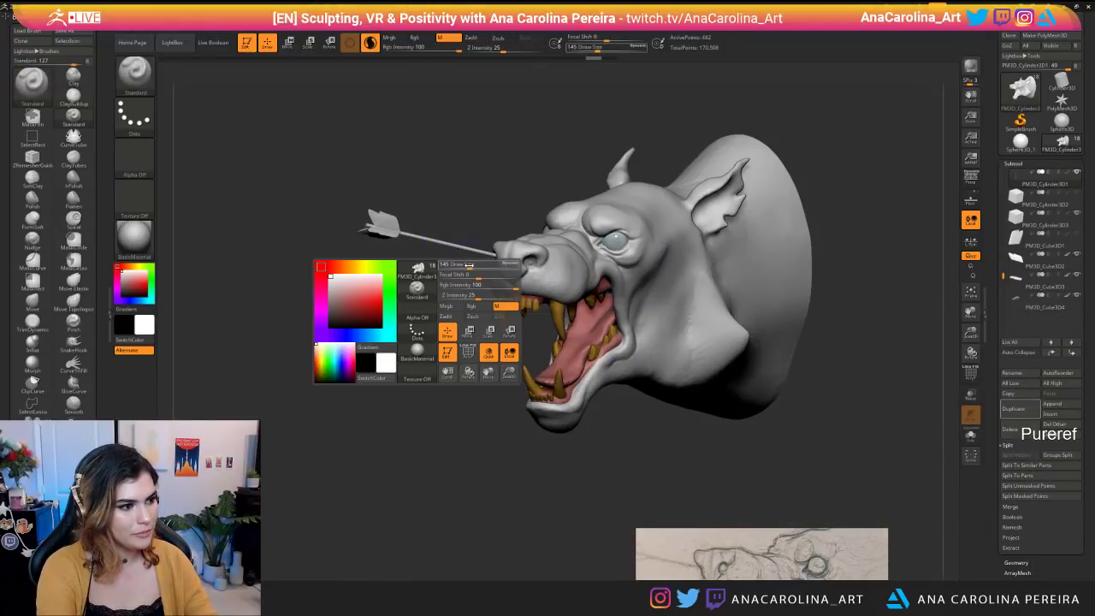
{"action": "left_click", "coordinate": [497, 305]}
{"action": "left_click", "coordinate": [471, 305]}
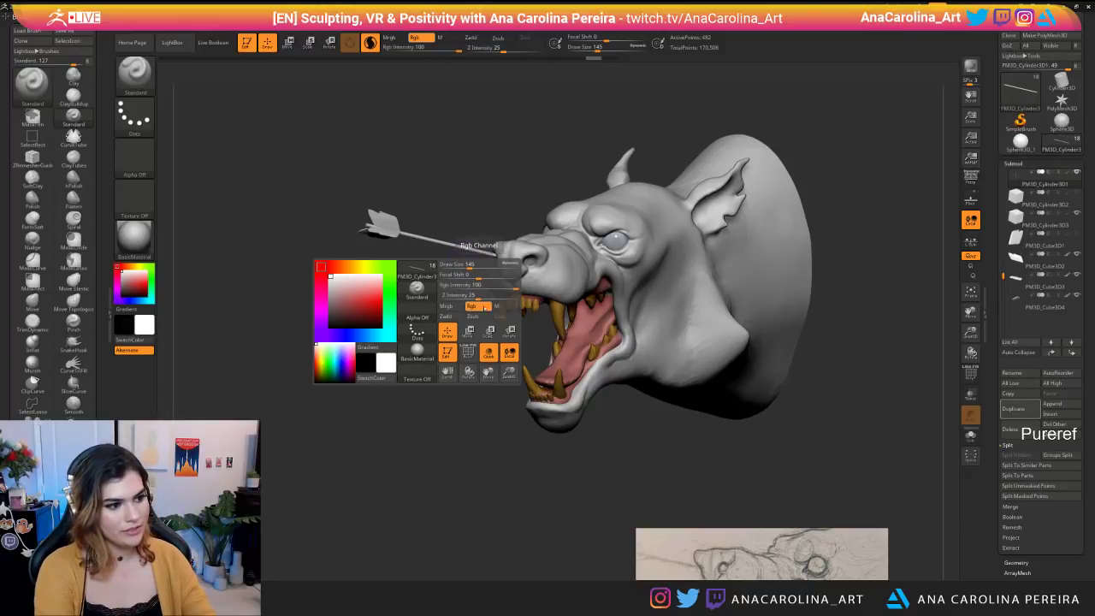
{"action": "key", "text": "space"}
{"action": "left_click_drag", "start_coordinate": [488, 246], "coordinate": [460, 235]}
Choose a brown color of RGB 102, 79, 44 and fill the arrow shaft with it.
{"action": "left_click", "coordinate": [130, 283]}
{"action": "left_click", "coordinate": [133, 266]}
{"action": "left_click", "coordinate": [133, 267]}
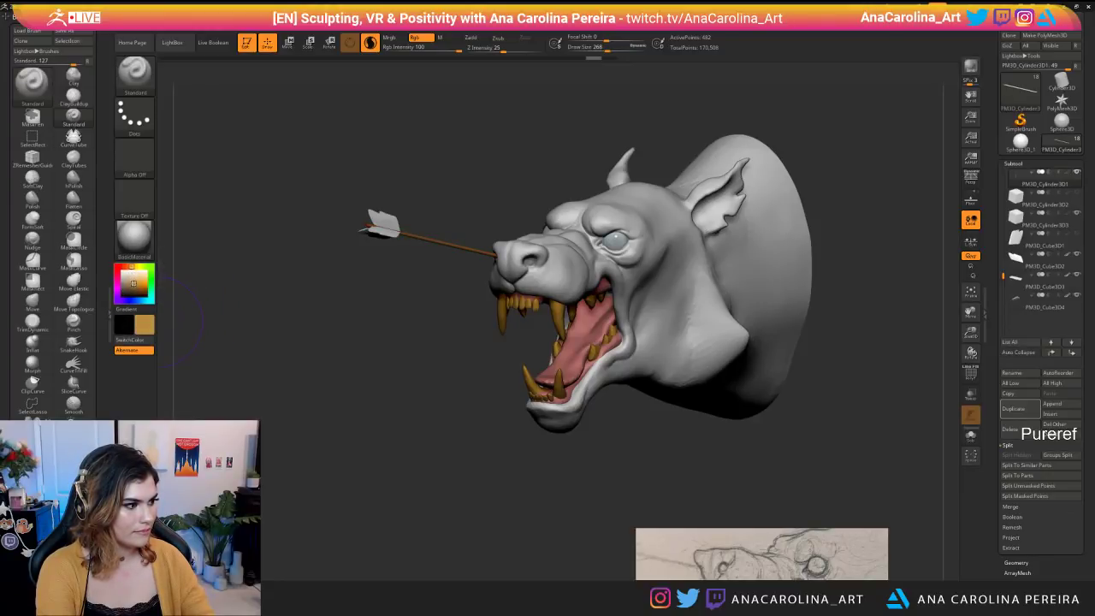
{"action": "left_click_drag", "start_coordinate": [137, 289], "coordinate": [129, 290]}
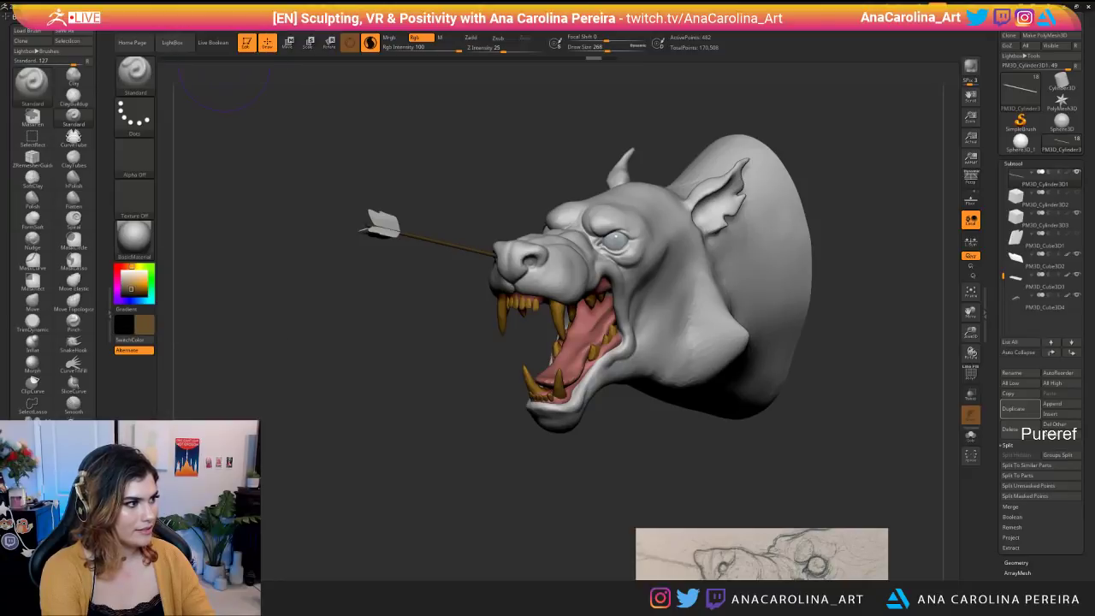
{"action": "mouse_move", "coordinate": [169, 22]}
{"action": "left_click", "coordinate": [204, 200]}
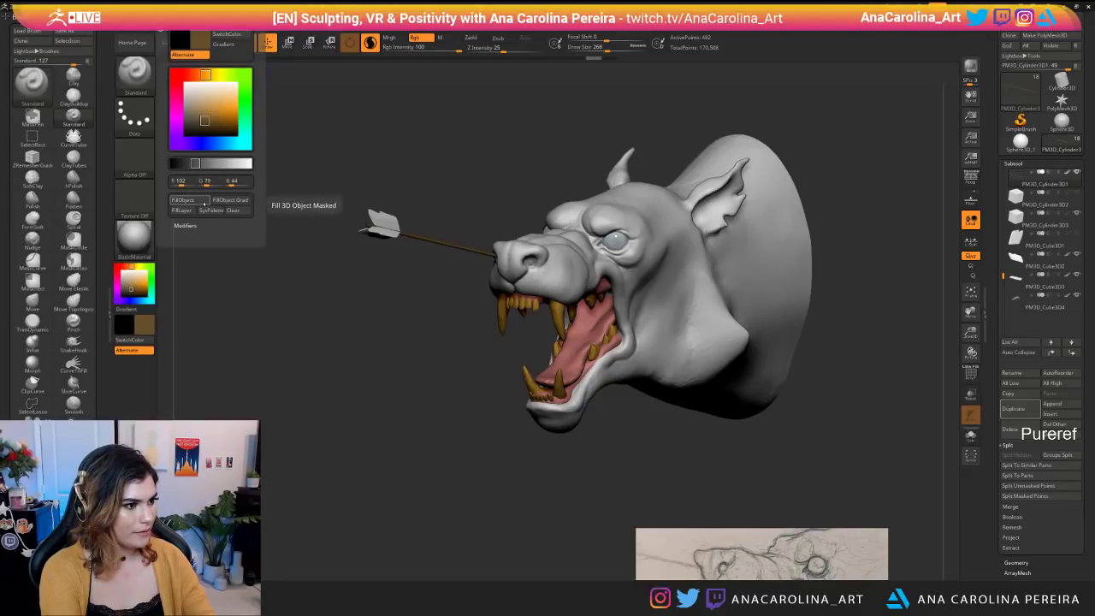
Pick a darker brown and load Alpha 58 into the Standard brush for painting wood grain on the shaft.
{"action": "left_click_drag", "start_coordinate": [327, 330], "coordinate": [382, 310]}
{"action": "left_click", "coordinate": [145, 325]}
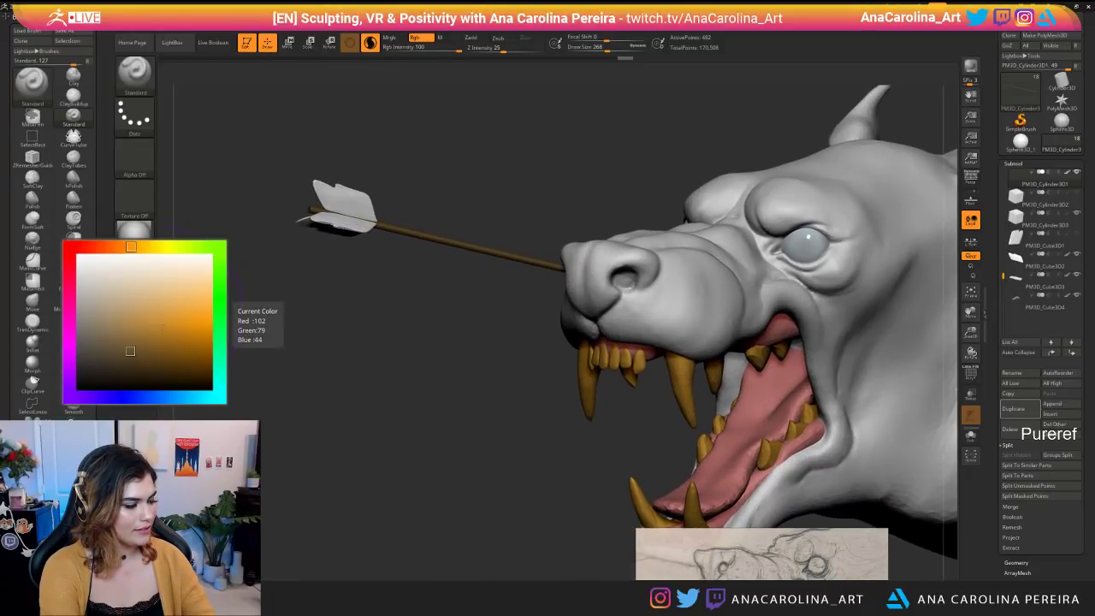
{"action": "left_click_drag", "start_coordinate": [132, 363], "coordinate": [121, 369]}
{"action": "left_click_drag", "start_coordinate": [180, 304], "coordinate": [288, 285]}
{"action": "key", "text": "b"}
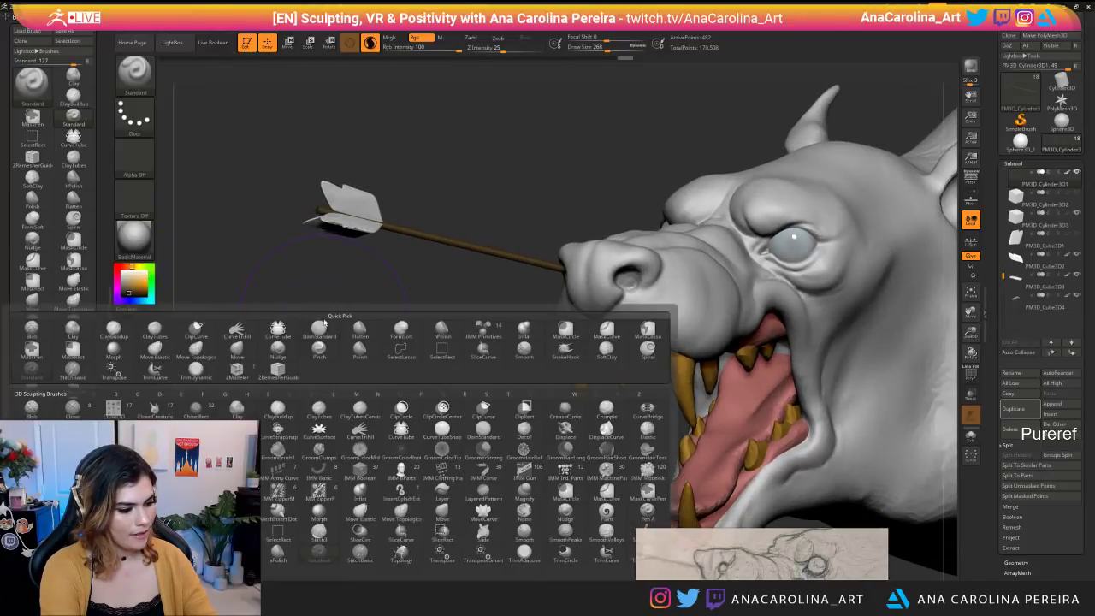
{"action": "left_click", "coordinate": [142, 178]}
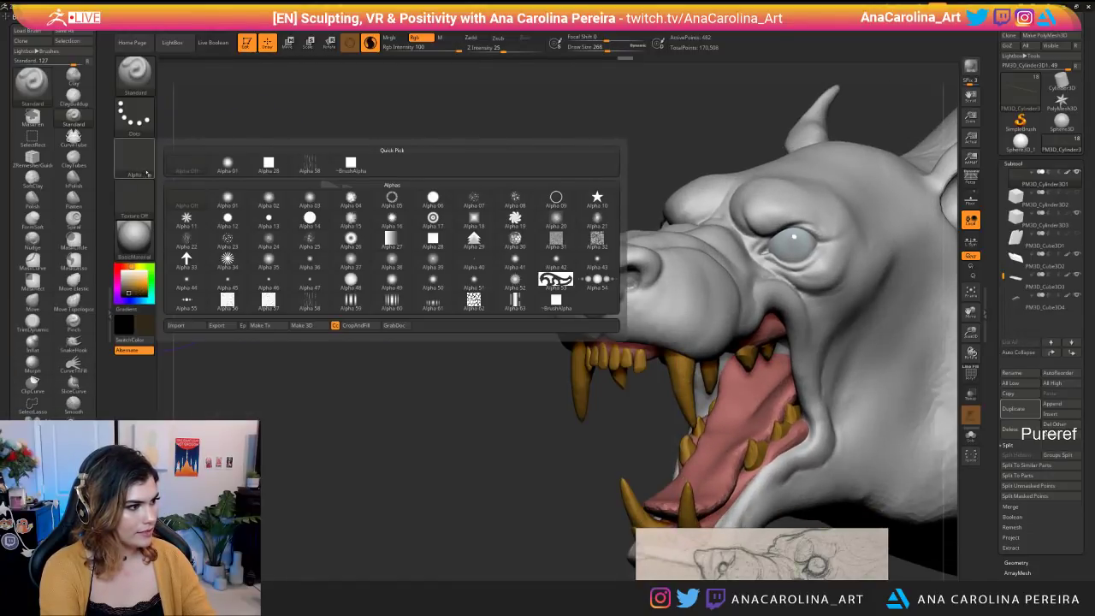
{"action": "left_click", "coordinate": [309, 299]}
Reduce the Standard brush's draw size to 136 for painting the arrow shaft.
{"action": "mouse_move", "coordinate": [412, 212]}
{"action": "left_mouse_down"}
{"action": "mouse_move", "coordinate": [390, 287]}
{"action": "mouse_move", "coordinate": [372, 235]}
{"action": "mouse_move", "coordinate": [359, 257]}
{"action": "left_mouse_up"}
{"action": "key", "text": "space"}
{"action": "left_click_drag", "start_coordinate": [421, 233], "coordinate": [412, 233]}
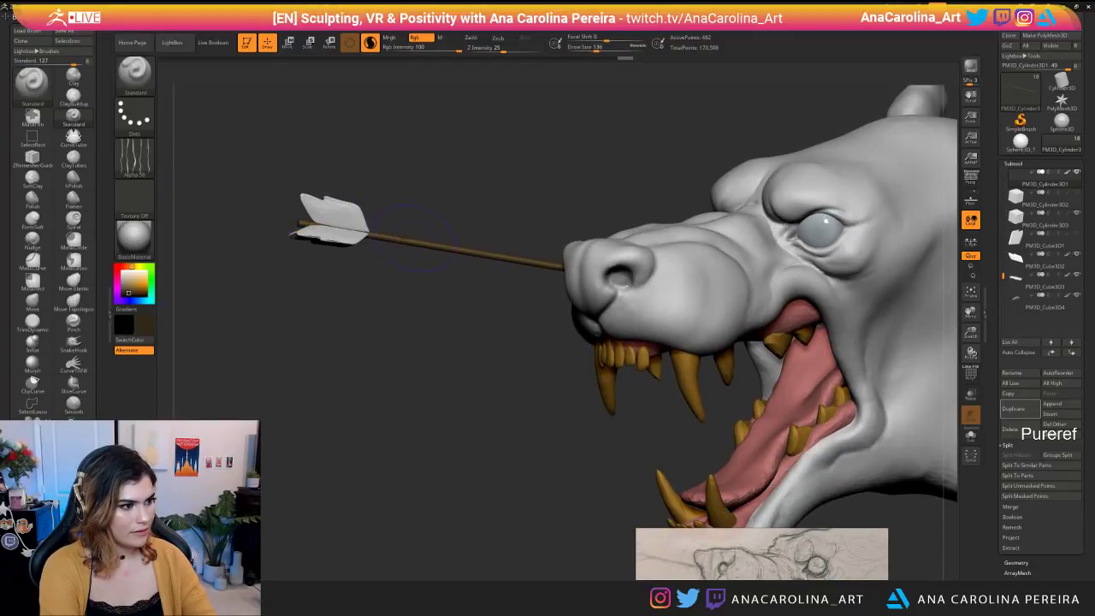
{"action": "key", "text": "space"}
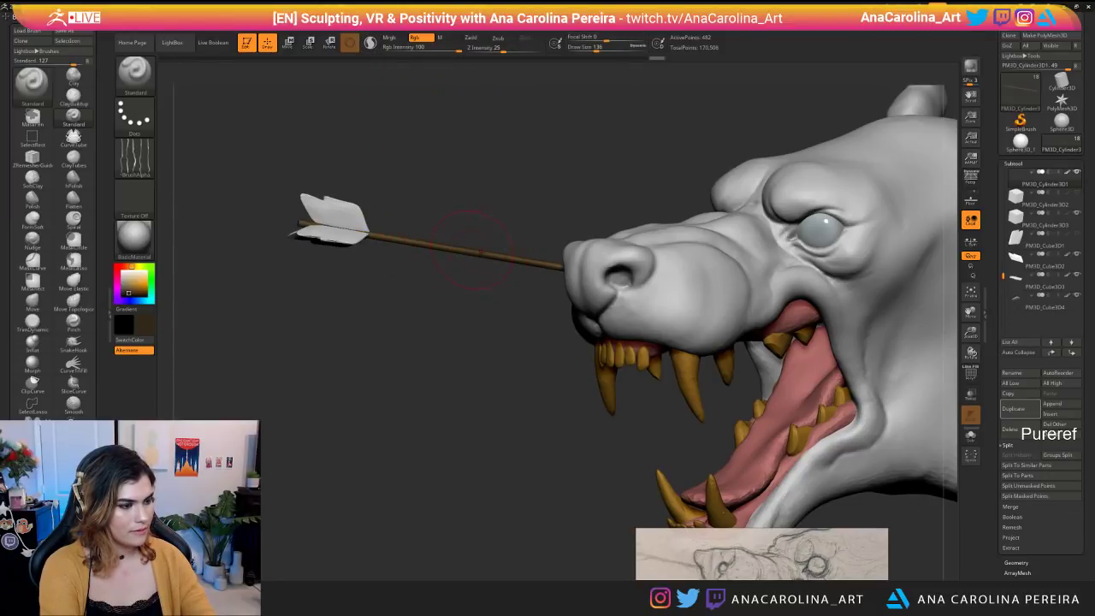
Reduce the brush's draw size to 83, test the grain alpha on the snout, and reselect the arrow shaft.
{"action": "key", "text": "space"}
{"action": "mouse_move", "coordinate": [478, 258]}
{"action": "left_mouse_down"}
{"action": "mouse_move", "coordinate": [420, 243]}
{"action": "mouse_move", "coordinate": [438, 269]}
{"action": "mouse_move", "coordinate": [443, 249]}
{"action": "left_mouse_up"}
{"action": "key", "text": "space"}
{"action": "left_click", "coordinate": [684, 278], "text": "alt"}
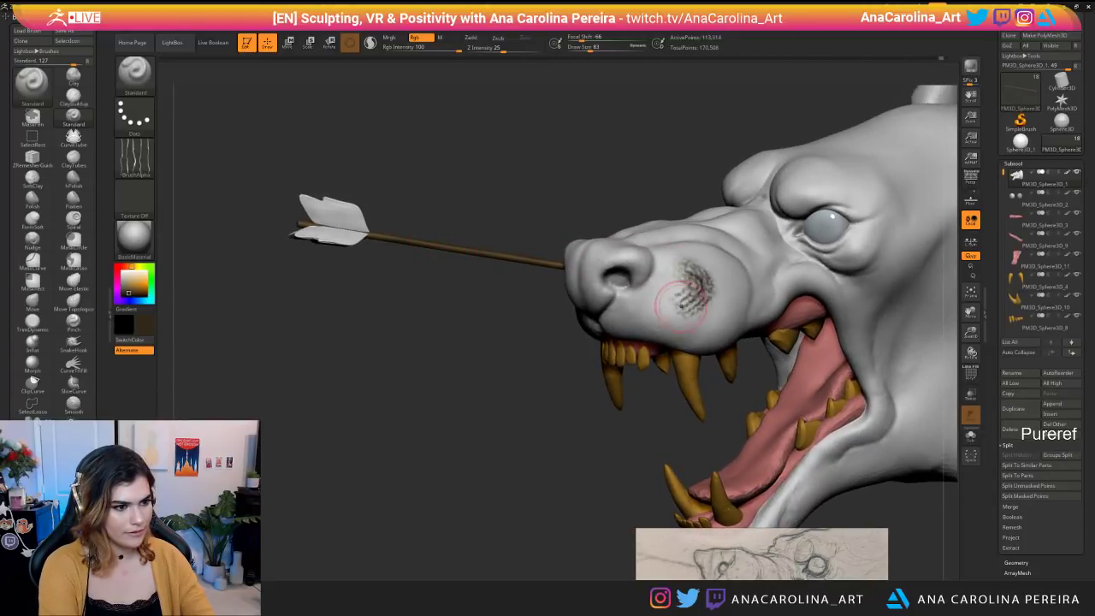
{"action": "key", "text": "space"}
{"action": "left_click", "coordinate": [501, 254], "text": "alt"}
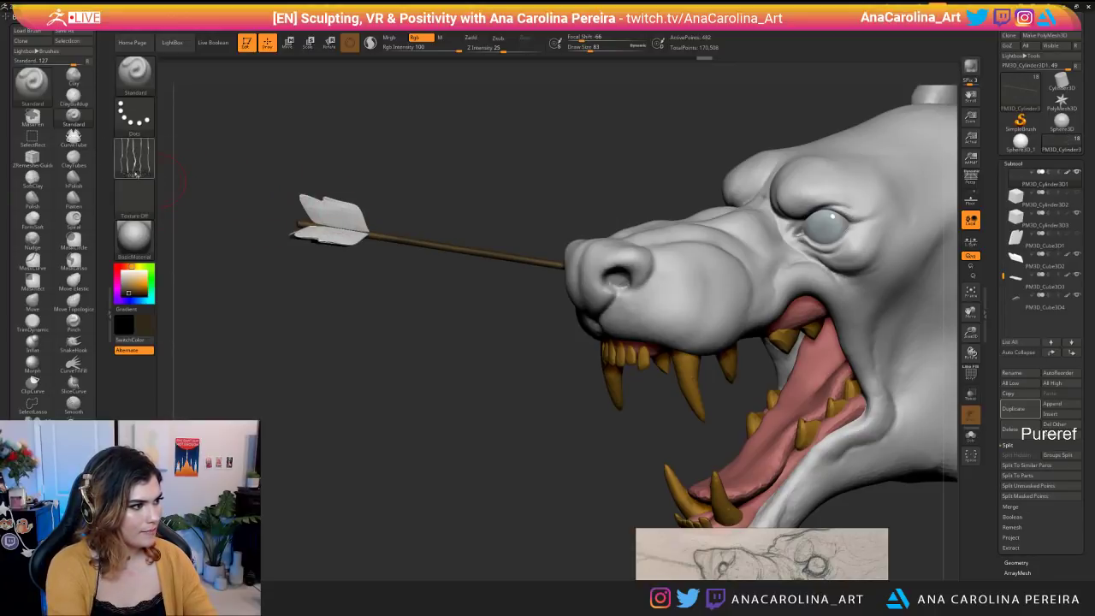
Load Alpha 60 into the Standard brush and paint dark grain streaks along the arrow shaft.
{"action": "left_click", "coordinate": [134, 158]}
{"action": "left_click", "coordinate": [390, 299]}
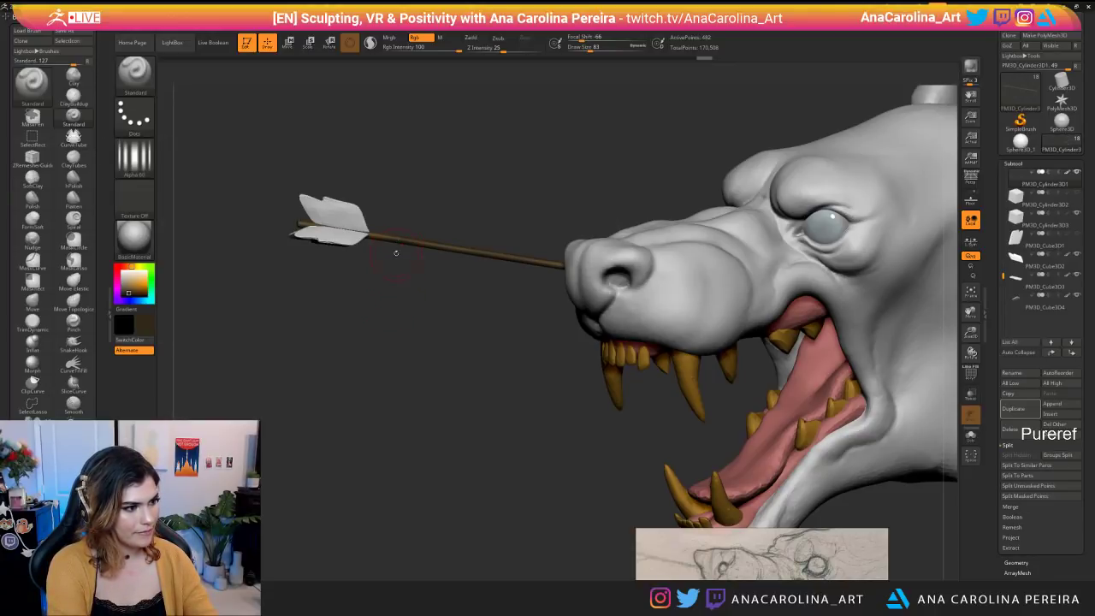
{"action": "left_click_drag", "start_coordinate": [396, 254], "coordinate": [417, 244]}
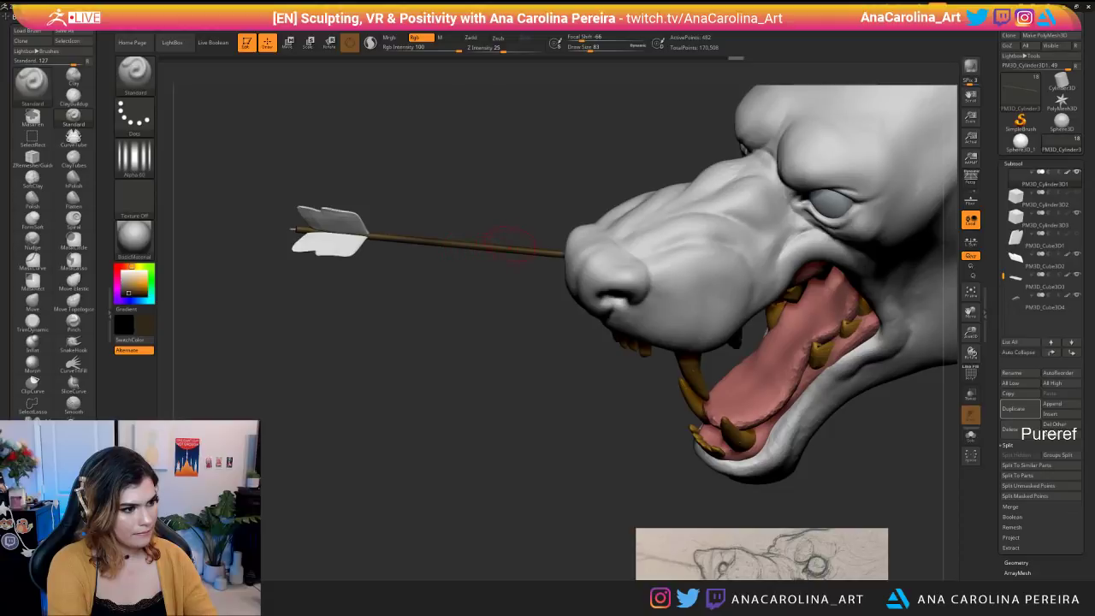
{"action": "left_click_drag", "start_coordinate": [530, 273], "coordinate": [354, 209]}
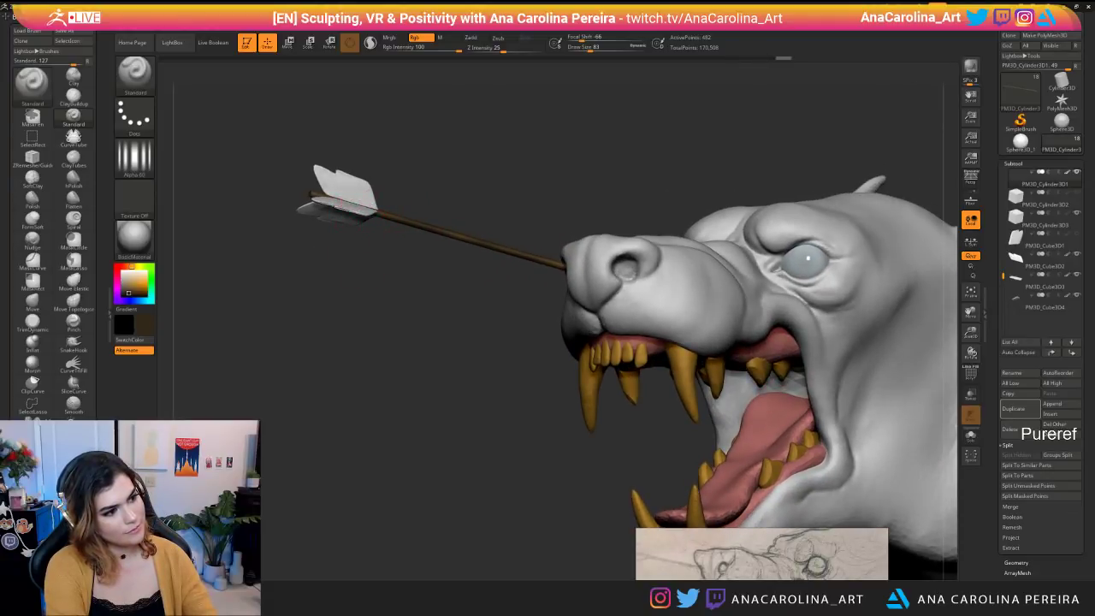
{"action": "left_click_drag", "start_coordinate": [384, 267], "coordinate": [428, 253]}
Pick a lighter brown, reduce the draw size to 37 and paint light grain on the arrow shaft.
{"action": "left_click", "coordinate": [135, 287]}
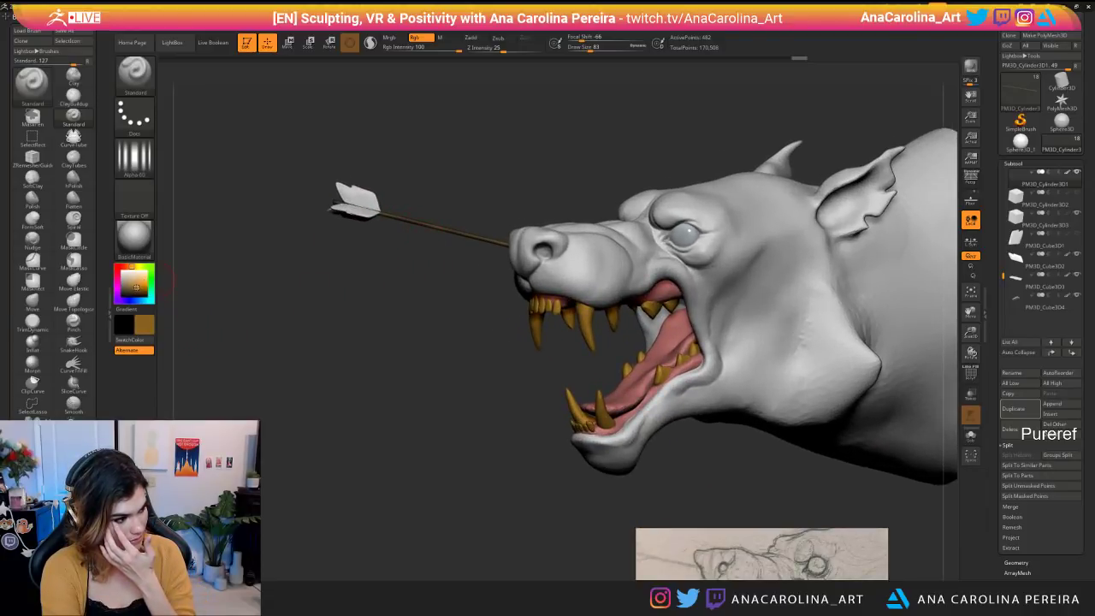
{"action": "key", "text": "space"}
{"action": "mouse_move", "coordinate": [466, 238]}
{"action": "left_mouse_down"}
{"action": "mouse_move", "coordinate": [569, 230]}
{"action": "mouse_move", "coordinate": [467, 235]}
{"action": "left_mouse_up"}
{"action": "left_click", "coordinate": [477, 246]}
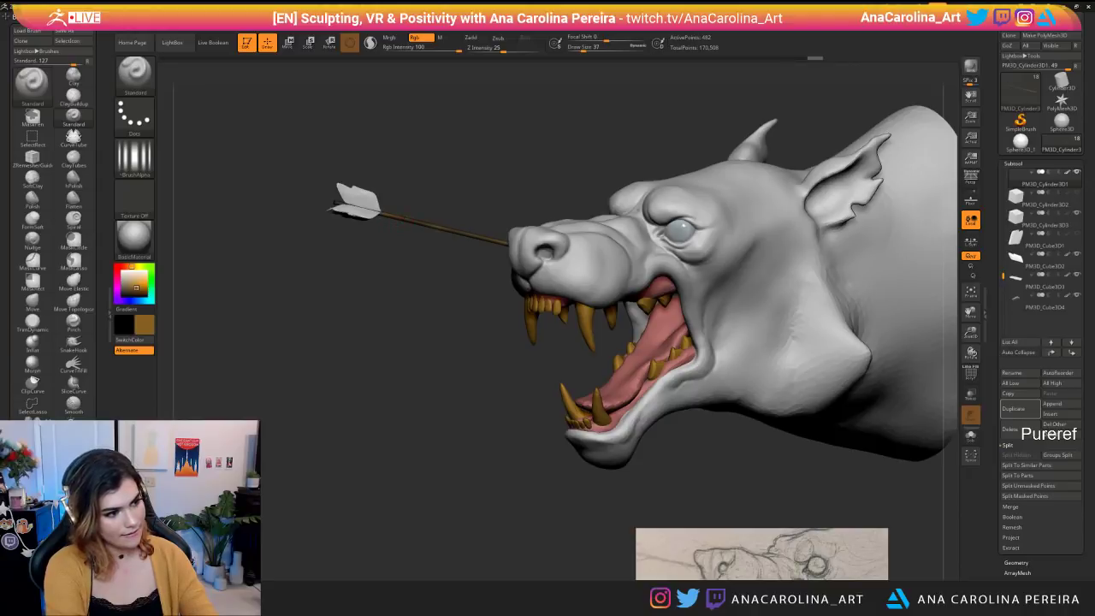
{"action": "left_click_drag", "start_coordinate": [436, 279], "coordinate": [430, 313], "text": "alt"}
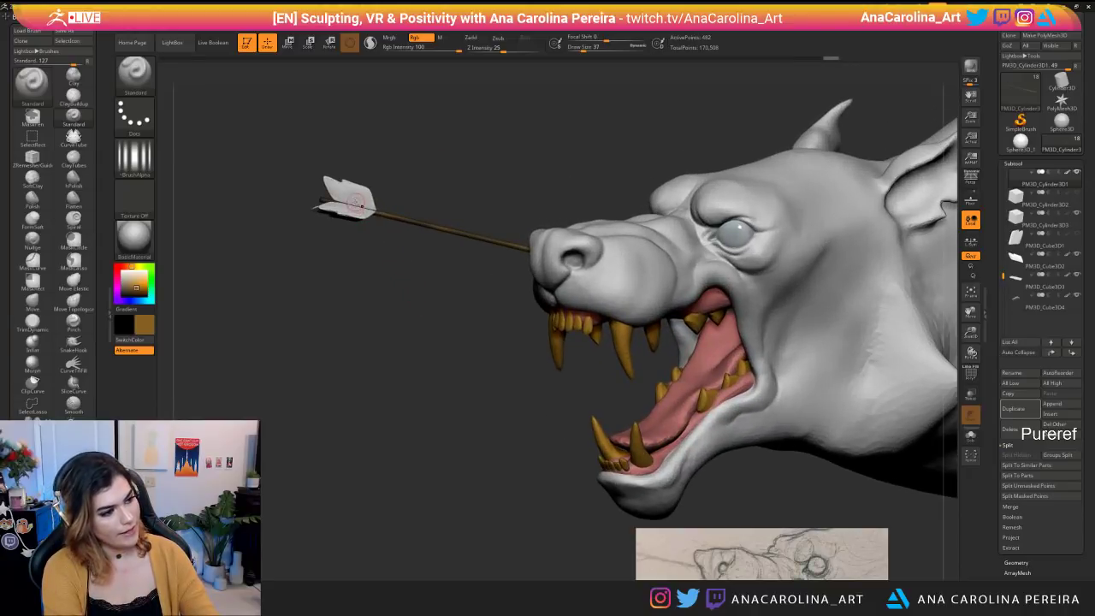
Make the arrow's upper feather vane the active SubTool and choose the ClayBuildup brush for sculpting it.
{"action": "left_click", "coordinate": [357, 203], "text": "alt"}
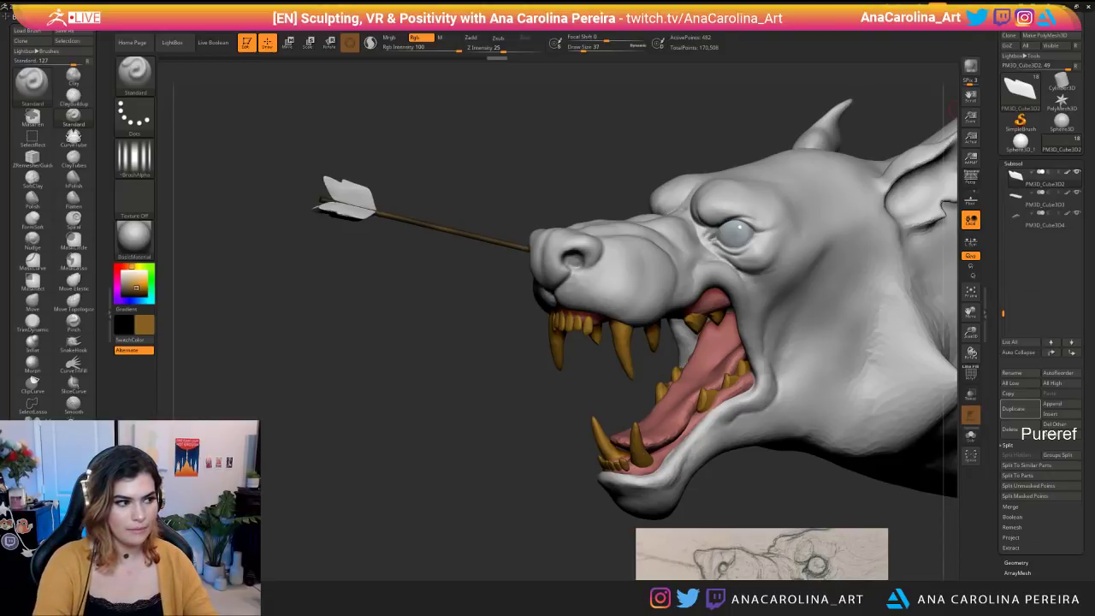
{"action": "left_click_drag", "start_coordinate": [305, 264], "coordinate": [292, 262]}
{"action": "left_click", "coordinate": [363, 196]}
{"action": "left_click_drag", "start_coordinate": [370, 168], "coordinate": [384, 179], "text": "alt"}
{"action": "key", "text": "b"}
{"action": "key", "text": "s"}
{"action": "key", "text": "p"}
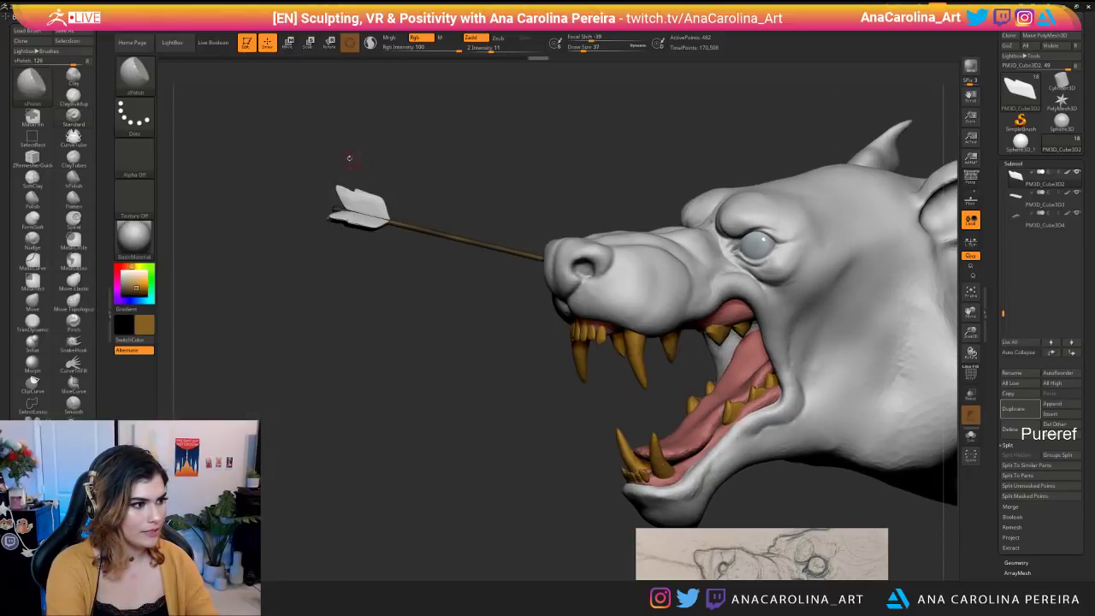
{"action": "mouse_move", "coordinate": [384, 106]}
{"action": "left_mouse_down", "text": "alt"}
{"action": "mouse_move", "coordinate": [384, 148]}
{"action": "mouse_move", "coordinate": [356, 185]}
{"action": "mouse_move", "coordinate": [371, 190]}
{"action": "mouse_move", "coordinate": [361, 121]}
{"action": "mouse_move", "coordinate": [378, 147]}
{"action": "left_mouse_up", "text": "alt"}
{"action": "key", "text": "b"}
{"action": "key", "text": "c"}
{"action": "key", "text": "b"}
Sculpt barb ridges across both faces of the arrow's upper vane with ClayBuildup.
{"action": "left_click_drag", "start_coordinate": [366, 183], "coordinate": [373, 199]}
{"action": "left_click_drag", "start_coordinate": [373, 140], "coordinate": [383, 152]}
{"action": "mouse_move", "coordinate": [375, 193]}
{"action": "left_mouse_down"}
{"action": "mouse_move", "coordinate": [390, 194]}
{"action": "mouse_move", "coordinate": [371, 203]}
{"action": "mouse_move", "coordinate": [342, 194]}
{"action": "left_mouse_up"}
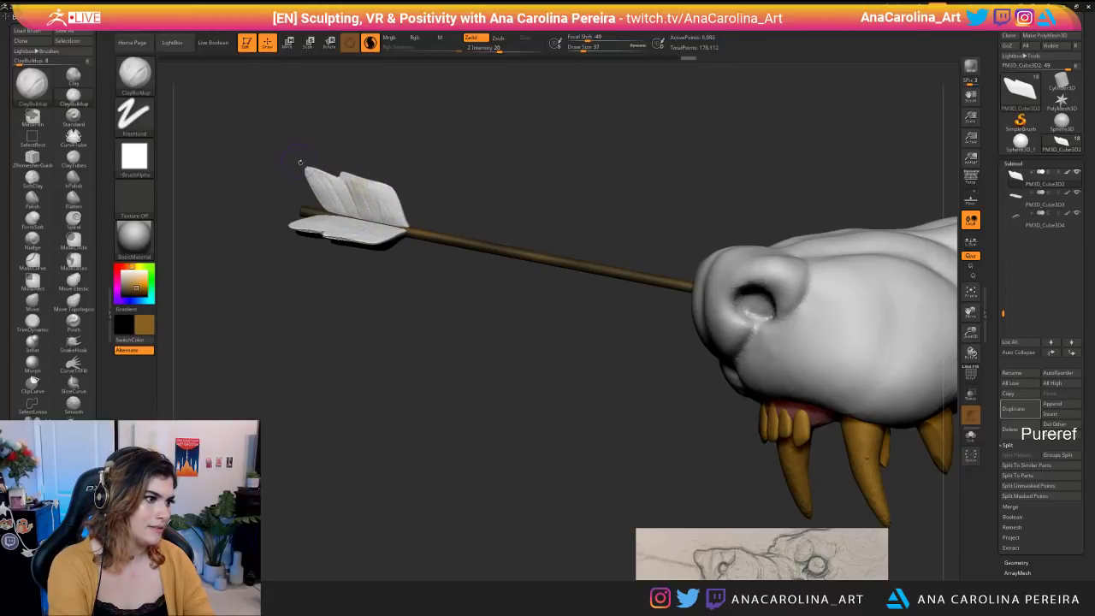
{"action": "left_click_drag", "start_coordinate": [383, 159], "coordinate": [231, 152]}
{"action": "mouse_move", "coordinate": [295, 181]}
{"action": "left_mouse_down"}
{"action": "mouse_move", "coordinate": [317, 200]}
{"action": "mouse_move", "coordinate": [233, 197]}
{"action": "left_mouse_up"}
{"action": "mouse_move", "coordinate": [462, 141]}
{"action": "left_mouse_down"}
{"action": "mouse_move", "coordinate": [357, 132]}
{"action": "mouse_move", "coordinate": [340, 142]}
{"action": "mouse_move", "coordinate": [367, 139]}
{"action": "mouse_move", "coordinate": [374, 172]}
{"action": "mouse_move", "coordinate": [366, 144]}
{"action": "mouse_move", "coordinate": [404, 147]}
{"action": "mouse_move", "coordinate": [363, 154]}
{"action": "mouse_move", "coordinate": [354, 277]}
{"action": "mouse_move", "coordinate": [329, 229]}
{"action": "left_mouse_up"}
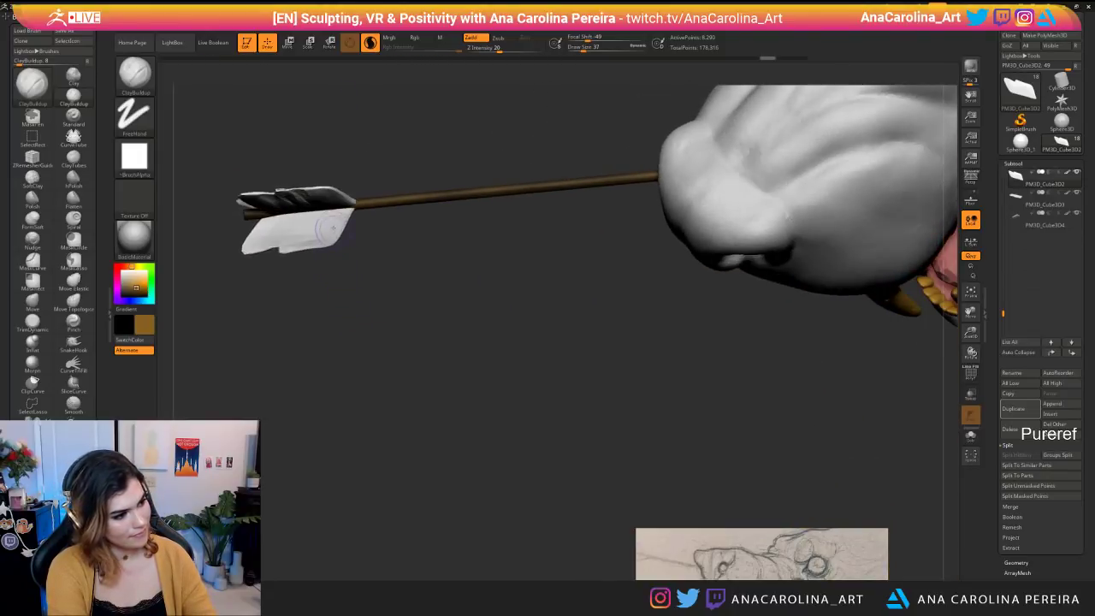
Make the vane on the near side of the arrow active and sculpt barb ridges into it.
{"action": "left_click", "coordinate": [322, 229], "text": "alt"}
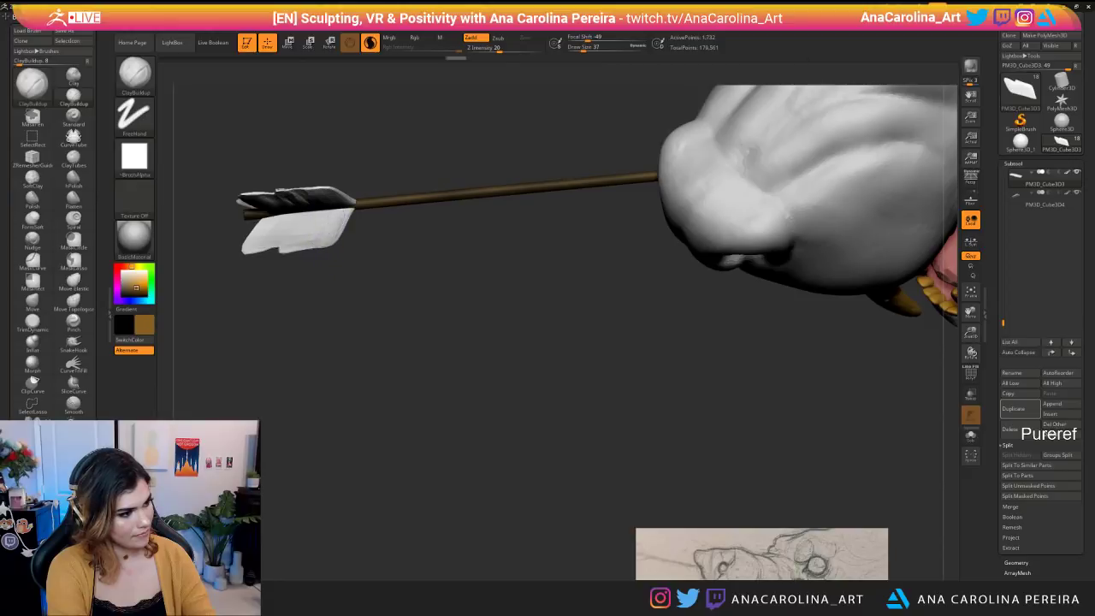
{"action": "mouse_move", "coordinate": [313, 216]}
{"action": "left_mouse_down"}
{"action": "mouse_move", "coordinate": [296, 246]}
{"action": "mouse_move", "coordinate": [256, 251]}
{"action": "mouse_move", "coordinate": [272, 236]}
{"action": "mouse_move", "coordinate": [368, 342]}
{"action": "mouse_move", "coordinate": [377, 325]}
{"action": "left_mouse_up"}
{"action": "mouse_move", "coordinate": [326, 222]}
{"action": "left_mouse_down"}
{"action": "mouse_move", "coordinate": [332, 194]}
{"action": "mouse_move", "coordinate": [316, 161]}
{"action": "mouse_move", "coordinate": [367, 162]}
{"action": "mouse_move", "coordinate": [342, 189]}
{"action": "mouse_move", "coordinate": [328, 273]}
{"action": "mouse_move", "coordinate": [325, 248]}
{"action": "mouse_move", "coordinate": [350, 284]}
{"action": "left_mouse_up"}
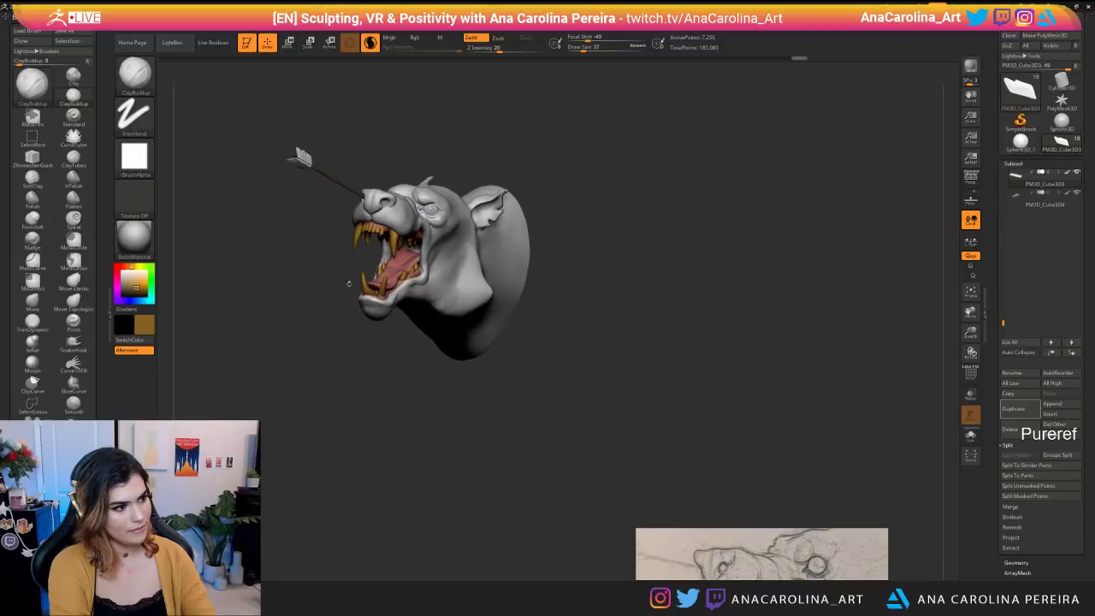
{"action": "left_click_drag", "start_coordinate": [308, 251], "coordinate": [389, 180]}
Select the arrow's remaining vane and sculpt matching barb ridges on it.
{"action": "left_click", "coordinate": [354, 219], "text": "alt"}
{"action": "mouse_move", "coordinate": [354, 221]}
{"action": "left_mouse_down"}
{"action": "mouse_move", "coordinate": [299, 214]}
{"action": "mouse_move", "coordinate": [350, 208]}
{"action": "mouse_move", "coordinate": [332, 190]}
{"action": "mouse_move", "coordinate": [355, 210]}
{"action": "mouse_move", "coordinate": [364, 189]}
{"action": "left_mouse_up"}
{"action": "left_click_drag", "start_coordinate": [349, 195], "coordinate": [370, 177]}
{"action": "mouse_move", "coordinate": [397, 178]}
{"action": "left_mouse_down"}
{"action": "mouse_move", "coordinate": [342, 218]}
{"action": "mouse_move", "coordinate": [336, 304]}
{"action": "mouse_move", "coordinate": [347, 350]}
{"action": "mouse_move", "coordinate": [301, 339]}
{"action": "mouse_move", "coordinate": [305, 402]}
{"action": "left_mouse_up"}
Reselect the upper vane, fill it with black and refill it with a dark grey of RGB 31, 31, 31.
{"action": "left_click", "coordinate": [359, 193], "text": "alt"}
{"action": "left_click_drag", "start_coordinate": [358, 255], "coordinate": [348, 295], "text": "alt"}
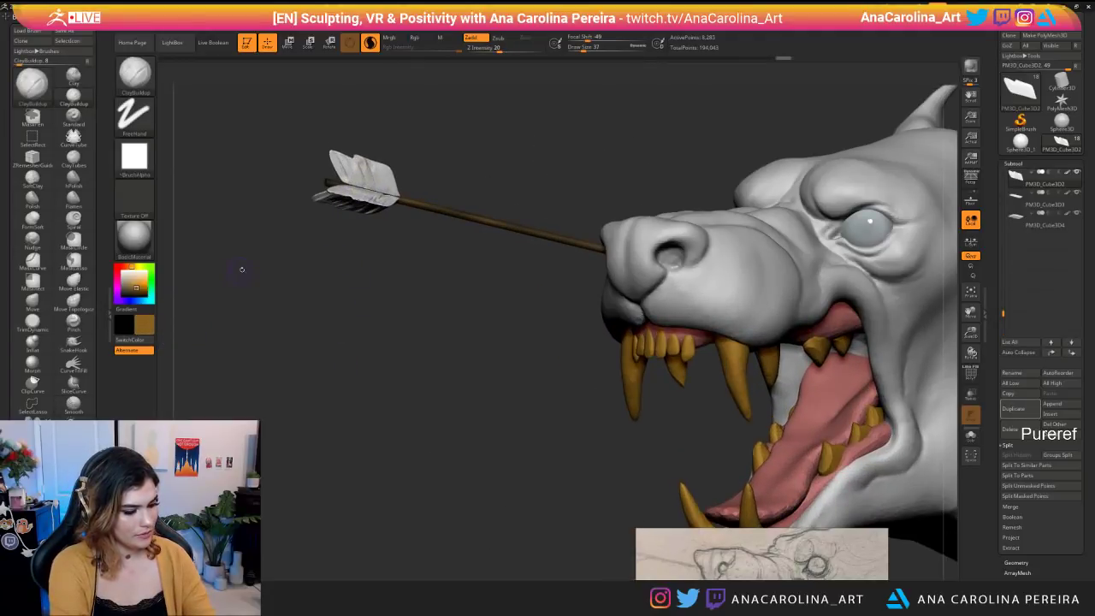
{"action": "key", "text": "v"}
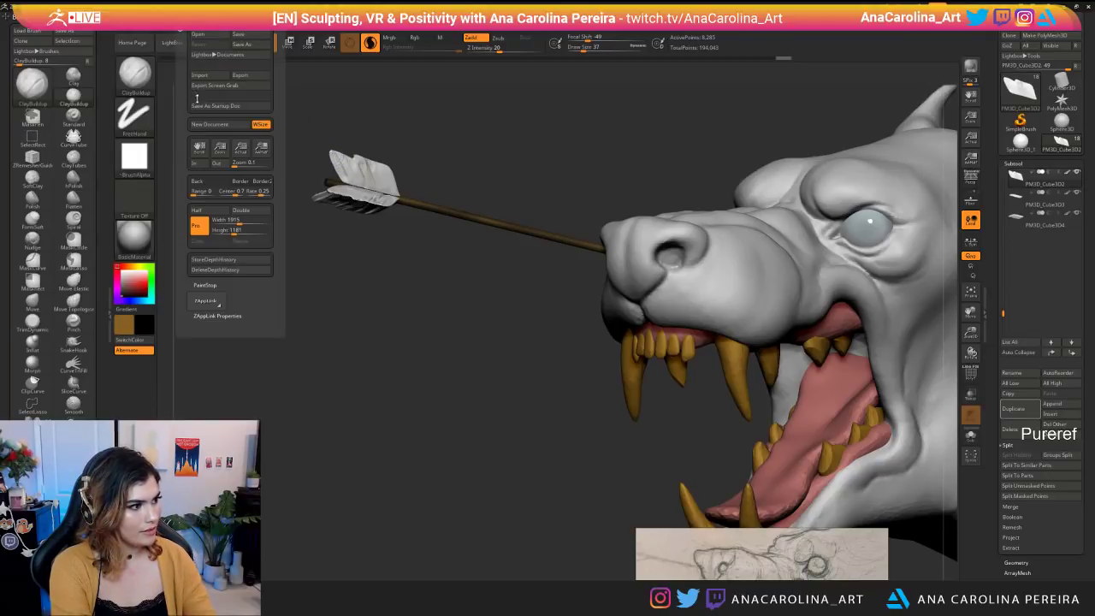
{"action": "mouse_move", "coordinate": [171, 19]}
{"action": "left_click", "coordinate": [200, 200]}
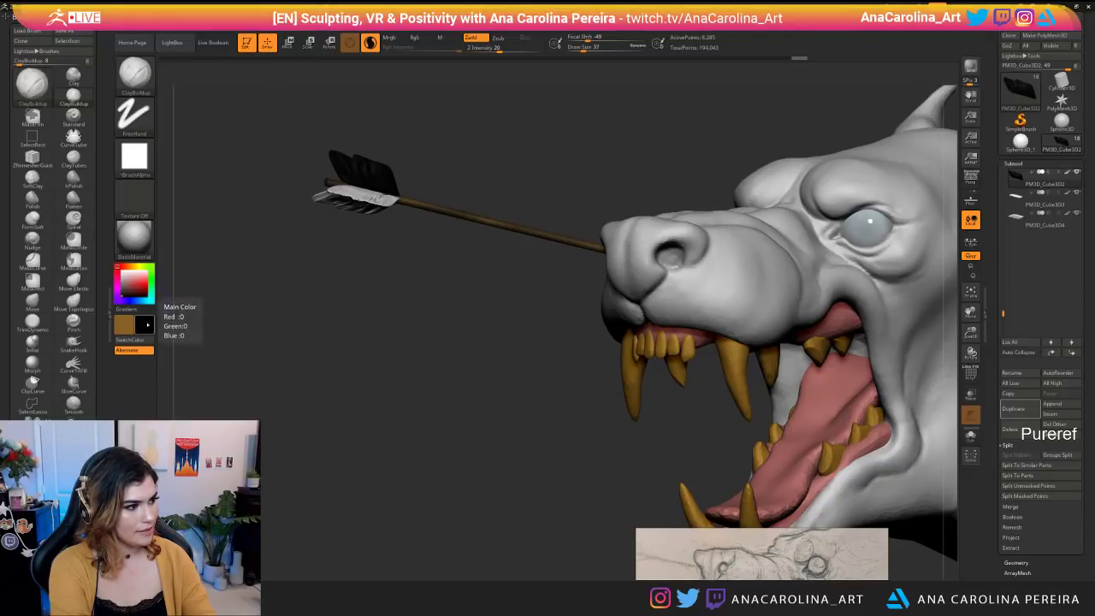
{"action": "left_click", "coordinate": [146, 322]}
{"action": "left_click", "coordinate": [84, 373]}
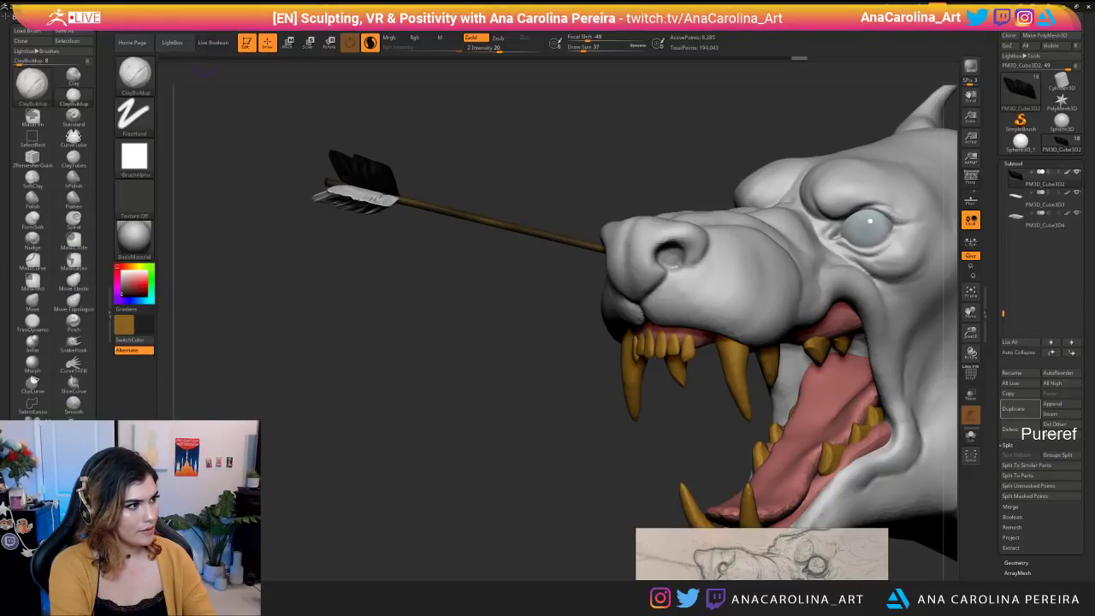
{"action": "left_click", "coordinate": [205, 17]}
{"action": "left_click", "coordinate": [197, 201]}
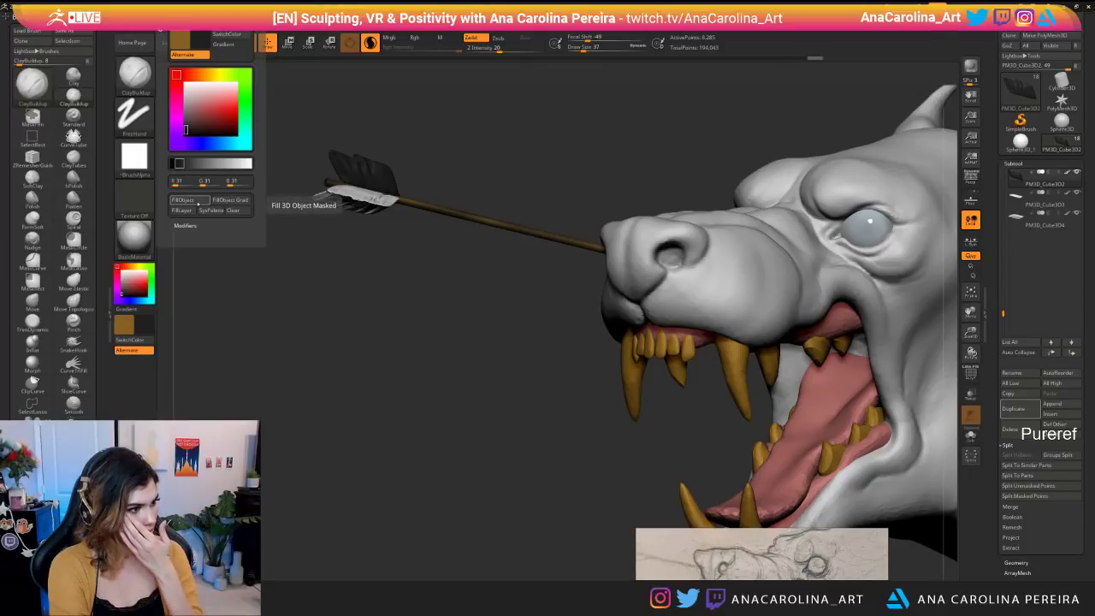
Pick a yellow of RGB 248, 202, 89 and switch to the Standard brush for painting the upper vane.
{"action": "left_click", "coordinate": [216, 79]}
{"action": "mouse_move", "coordinate": [212, 89]}
{"action": "left_mouse_down"}
{"action": "mouse_move", "coordinate": [222, 104]}
{"action": "mouse_move", "coordinate": [232, 100]}
{"action": "left_mouse_up"}
{"action": "left_click", "coordinate": [210, 76]}
{"action": "left_click", "coordinate": [229, 98]}
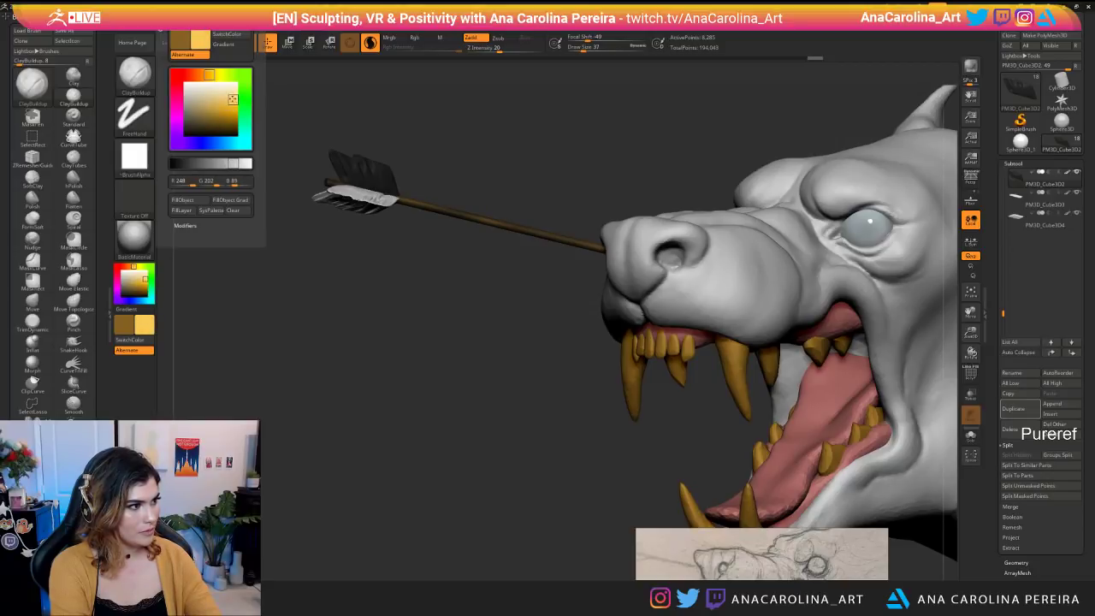
{"action": "key", "text": "b"}
{"action": "key", "text": "s"}
{"action": "key", "text": "t"}
Set the draw size to 46 and paint diagonal yellow stripes across the arrow's upper vane, undoing misplaced strokes.
{"action": "key", "text": "space"}
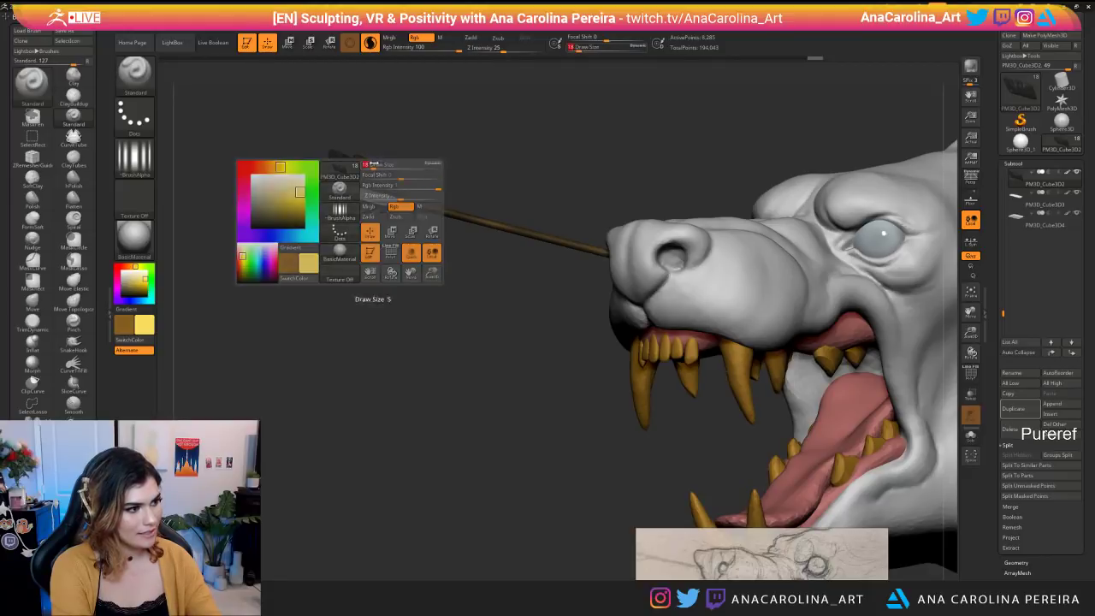
{"action": "left_click_drag", "start_coordinate": [366, 165], "coordinate": [392, 193]}
{"action": "key", "text": "space"}
{"action": "left_click", "coordinate": [371, 169]}
{"action": "key", "text": "ctrl+z"}
{"action": "key", "text": "space"}
{"action": "mouse_move", "coordinate": [392, 231]}
{"action": "left_mouse_down", "text": "alt"}
{"action": "mouse_move", "coordinate": [392, 132]}
{"action": "mouse_move", "coordinate": [419, 133]}
{"action": "mouse_move", "coordinate": [410, 193]}
{"action": "mouse_move", "coordinate": [405, 178]}
{"action": "mouse_move", "coordinate": [392, 189]}
{"action": "mouse_move", "coordinate": [355, 178]}
{"action": "left_mouse_up", "text": "alt"}
{"action": "key", "text": "ctrl+z"}
{"action": "key", "text": "ctrl+z"}
{"action": "key", "text": "space"}
{"action": "mouse_move", "coordinate": [353, 175]}
{"action": "right_mouse_down", "text": "ctrl"}
{"action": "mouse_move", "coordinate": [347, 128]}
{"action": "mouse_move", "coordinate": [380, 156]}
{"action": "mouse_move", "coordinate": [387, 121]}
{"action": "right_mouse_up", "text": "ctrl"}
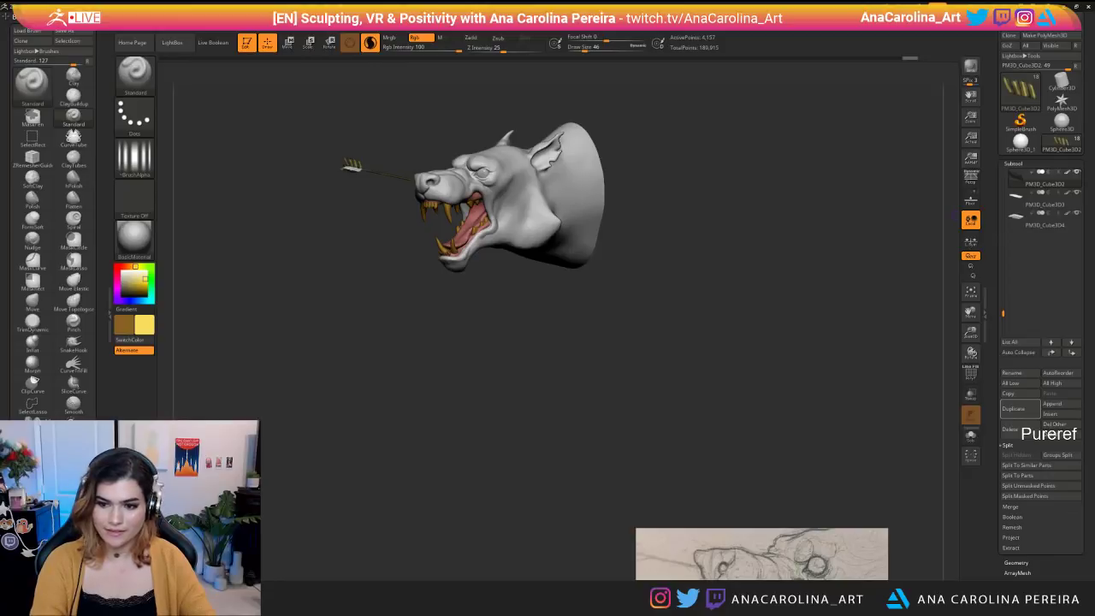
Pick a strong red and paint it over the arrow's upper vane.
{"action": "right_click_drag", "start_coordinate": [286, 398], "coordinate": [347, 470]}
{"action": "left_click", "coordinate": [120, 270]}
{"action": "left_click", "coordinate": [146, 284]}
{"action": "left_click_drag", "start_coordinate": [137, 282], "coordinate": [140, 287]}
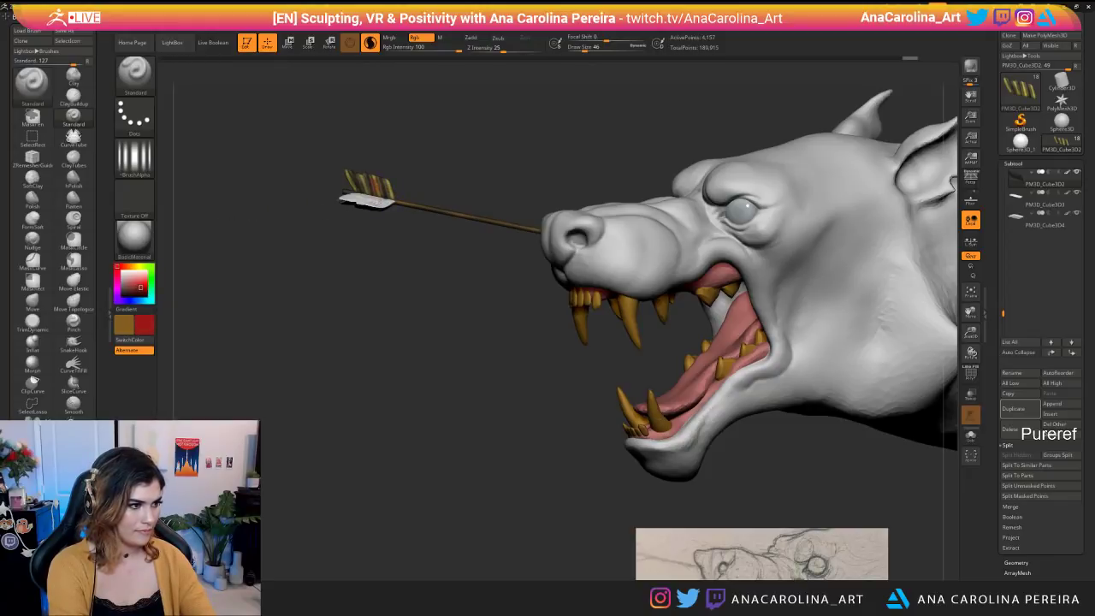
{"action": "right_click_drag", "start_coordinate": [369, 169], "coordinate": [395, 172]}
Pick a darker red, shade the upper vane with it and undo the last stroke.
{"action": "left_click", "coordinate": [134, 282]}
{"action": "left_click", "coordinate": [171, 363]}
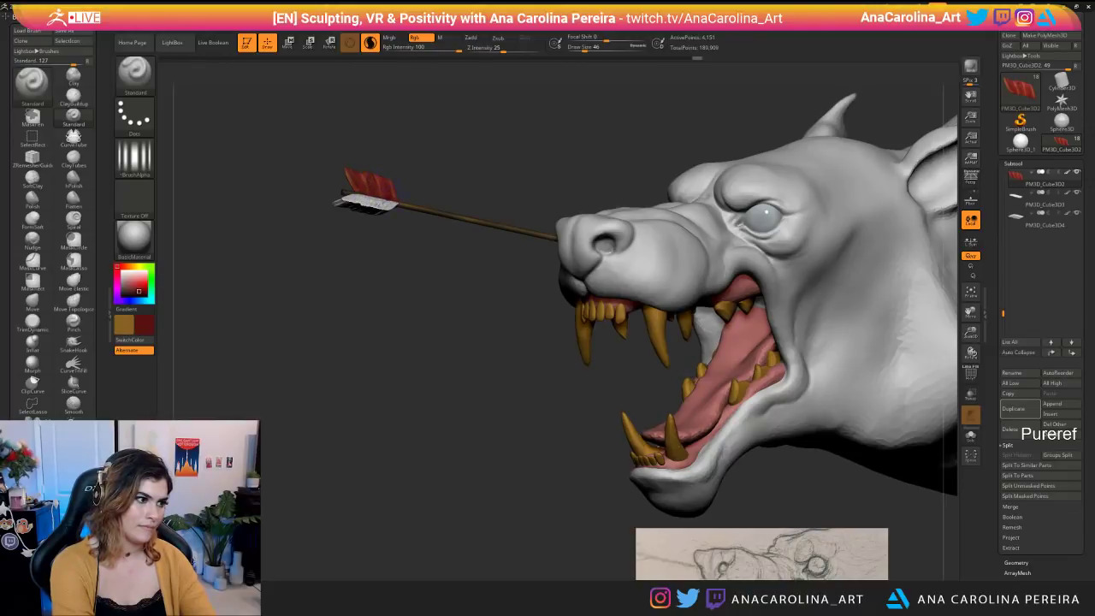
{"action": "right_click_drag", "start_coordinate": [340, 157], "coordinate": [382, 184]}
{"action": "key", "text": "ctrl+z"}
Make the near-side vane active, sample a color for it and try a paint stroke, undoing it.
{"action": "left_click", "coordinate": [392, 207], "text": "alt"}
{"action": "left_click_drag", "start_coordinate": [405, 215], "coordinate": [407, 274]}
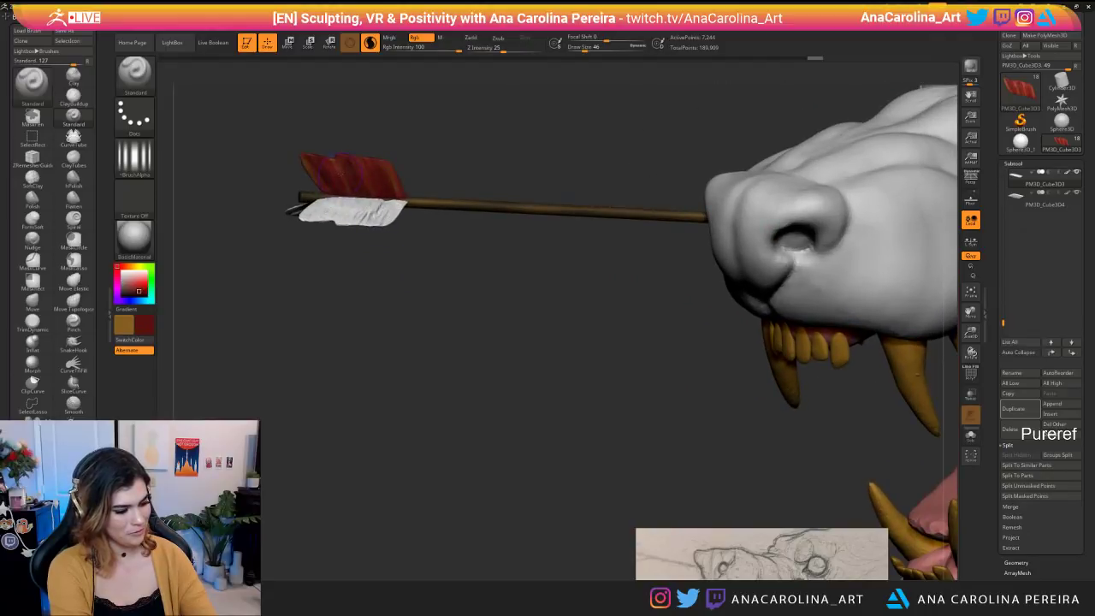
{"action": "key", "text": "c"}
{"action": "left_click", "coordinate": [359, 212], "text": "alt"}
{"action": "key", "text": "space"}
{"action": "left_click_drag", "start_coordinate": [357, 191], "coordinate": [365, 191]}
{"action": "left_click_drag", "start_coordinate": [381, 205], "coordinate": [371, 222]}
{"action": "key", "text": "ctrl+z"}
Turn off Sculptris Pro and paint the arrow's white vanes red with the Standard brush.
{"action": "key", "text": "space"}
{"action": "left_click", "coordinate": [370, 42]}
{"action": "left_click_drag", "start_coordinate": [415, 115], "coordinate": [422, 132]}
{"action": "mouse_move", "coordinate": [383, 206]}
{"action": "left_mouse_down"}
{"action": "mouse_move", "coordinate": [364, 221]}
{"action": "mouse_move", "coordinate": [394, 212]}
{"action": "mouse_move", "coordinate": [321, 212]}
{"action": "mouse_move", "coordinate": [308, 224]}
{"action": "mouse_move", "coordinate": [409, 178]}
{"action": "left_mouse_up"}
{"action": "left_click", "coordinate": [352, 215], "text": "alt"}
{"action": "mouse_move", "coordinate": [374, 228]}
{"action": "left_mouse_down"}
{"action": "mouse_move", "coordinate": [338, 210]}
{"action": "mouse_move", "coordinate": [375, 232]}
{"action": "mouse_move", "coordinate": [310, 171]}
{"action": "left_mouse_up"}
{"action": "mouse_move", "coordinate": [355, 295]}
{"action": "left_mouse_down"}
{"action": "mouse_move", "coordinate": [420, 248]}
{"action": "mouse_move", "coordinate": [402, 171]}
{"action": "left_mouse_up"}
{"action": "left_click_drag", "start_coordinate": [377, 257], "coordinate": [377, 359]}
Sample the vane's red, reduce the draw size to 37 and paint red streaks on the near-side vane.
{"action": "key", "text": "c"}
{"action": "key", "text": "space"}
{"action": "left_click_drag", "start_coordinate": [325, 246], "coordinate": [318, 245]}
{"action": "left_click", "coordinate": [359, 207], "text": "alt"}
{"action": "left_click_drag", "start_coordinate": [411, 246], "coordinate": [408, 295]}
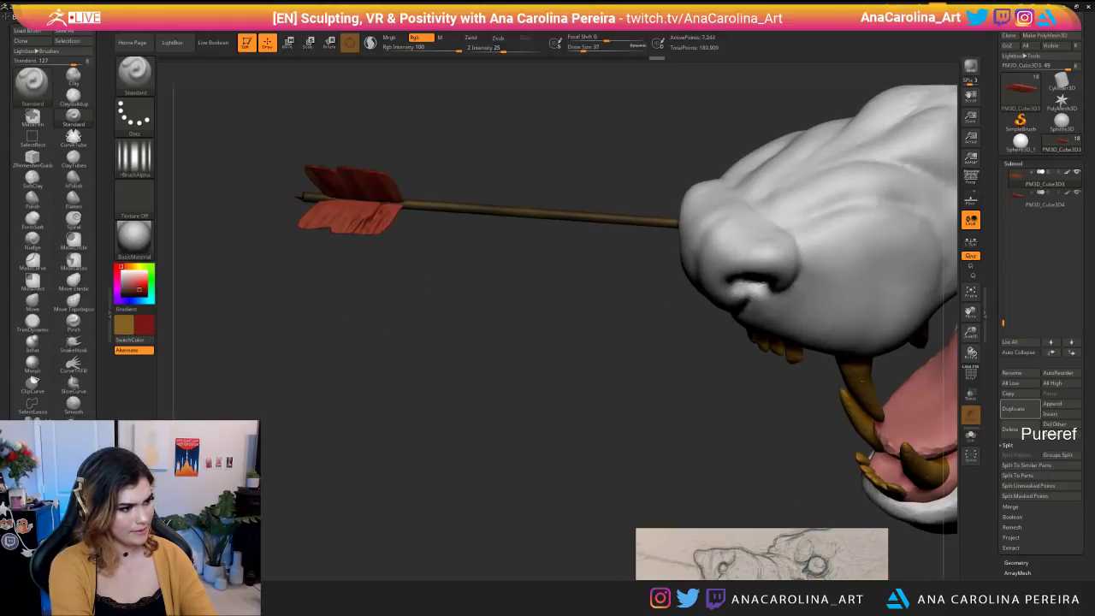
{"action": "mouse_move", "coordinate": [362, 207]}
{"action": "left_mouse_down"}
{"action": "mouse_move", "coordinate": [343, 237]}
{"action": "mouse_move", "coordinate": [358, 211]}
{"action": "mouse_move", "coordinate": [320, 226]}
{"action": "left_mouse_up"}
Reduce the draw size to 27, make PM3D_Cube3D4 active and paint red streaks on this last vane.
{"action": "key", "text": "space"}
{"action": "mouse_move", "coordinate": [479, 385]}
{"action": "left_mouse_down"}
{"action": "mouse_move", "coordinate": [650, 359]}
{"action": "mouse_move", "coordinate": [650, 291]}
{"action": "left_mouse_up"}
{"action": "left_click", "coordinate": [1044, 204]}
{"action": "left_click_drag", "start_coordinate": [650, 359], "coordinate": [693, 308]}
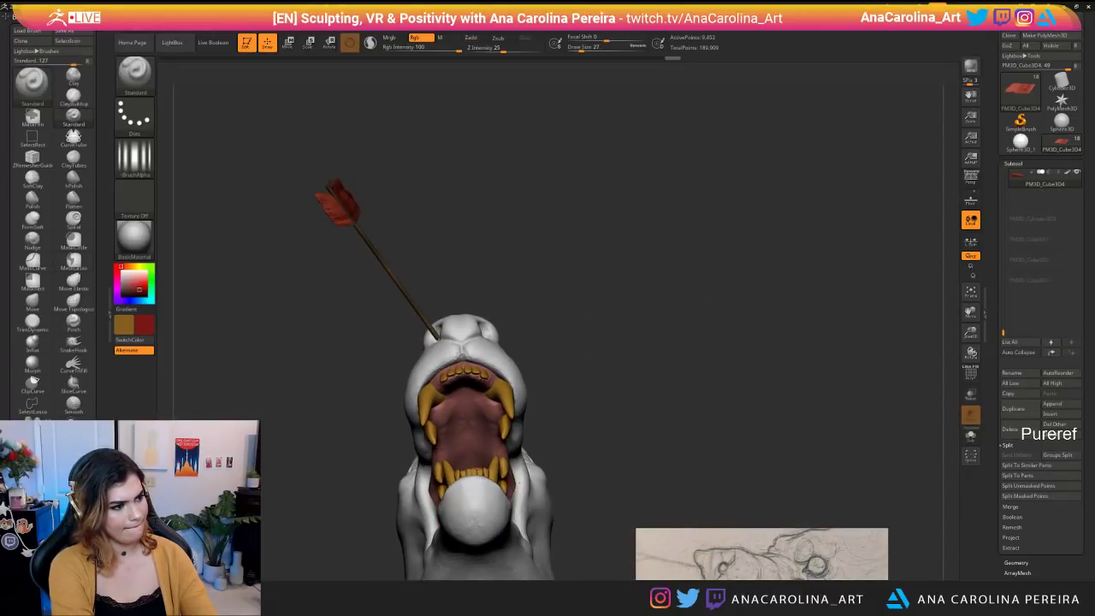
{"action": "left_click_drag", "start_coordinate": [519, 483], "coordinate": [356, 228]}
{"action": "left_click_drag", "start_coordinate": [290, 283], "coordinate": [351, 378]}
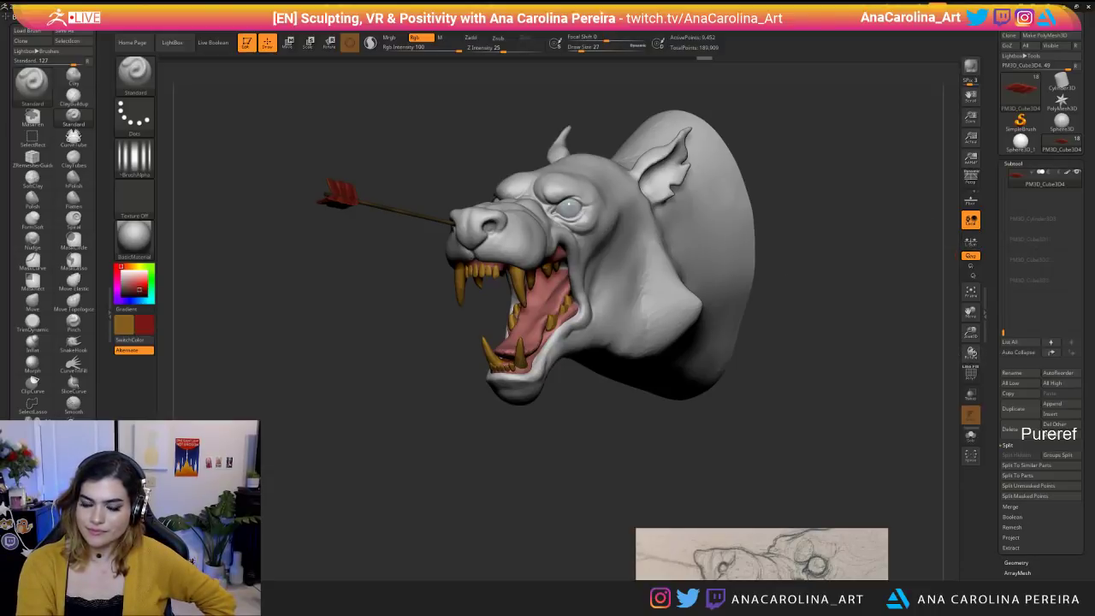
Make the creature's head the active SubTool and reposition the reference sketch so it is fully visible.
{"action": "mouse_move", "coordinate": [314, 454]}
{"action": "left_mouse_down", "text": "alt"}
{"action": "mouse_move", "coordinate": [345, 482]}
{"action": "mouse_move", "coordinate": [439, 416]}
{"action": "mouse_move", "coordinate": [444, 450]}
{"action": "left_mouse_up", "text": "alt"}
{"action": "left_click", "coordinate": [600, 296], "text": "alt"}
{"action": "scroll", "coordinate": [800, 566], "scroll_direction": "down", "scroll_amount": 3}
{"action": "double_click", "coordinate": [789, 571]}
{"action": "mouse_move", "coordinate": [788, 574]}
{"action": "right_mouse_down"}
{"action": "mouse_move", "coordinate": [891, 477]}
{"action": "mouse_move", "coordinate": [876, 475]}
{"action": "right_mouse_up"}
{"action": "middle_click_drag", "start_coordinate": [874, 479], "coordinate": [863, 495]}
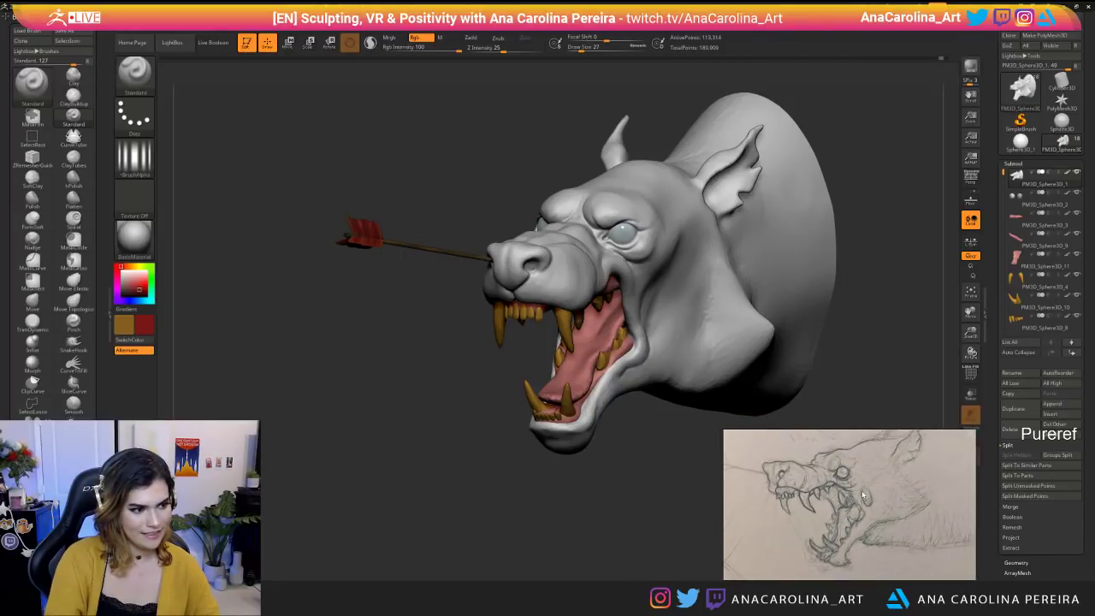
Load Alpha 01 into the Standard brush and set its draw size to 140 for painting the head.
{"action": "left_click_drag", "start_coordinate": [377, 335], "coordinate": [373, 321]}
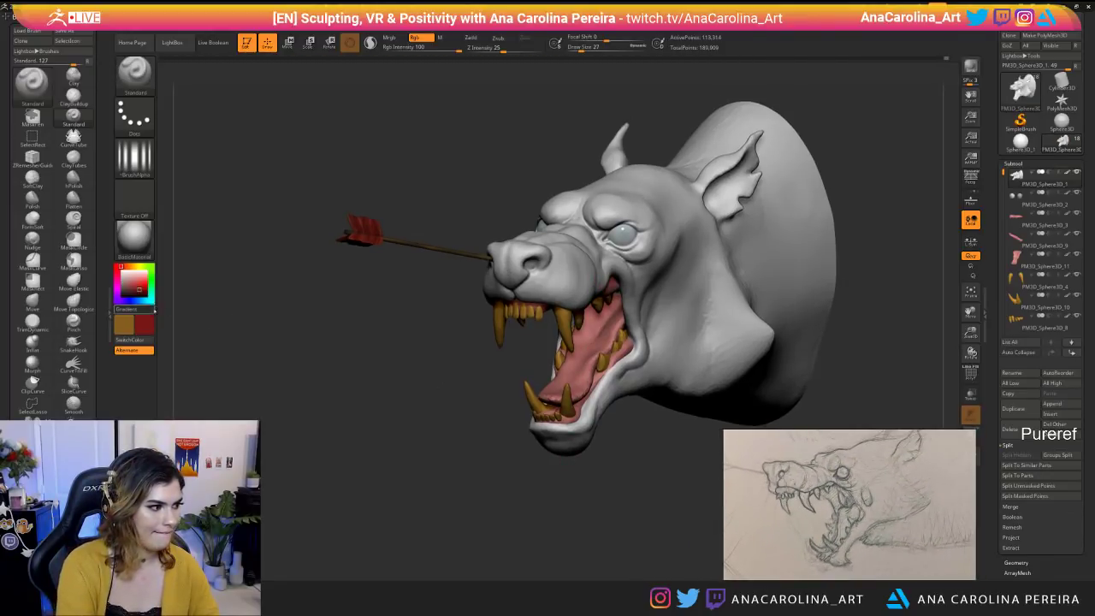
{"action": "left_click", "coordinate": [135, 158]}
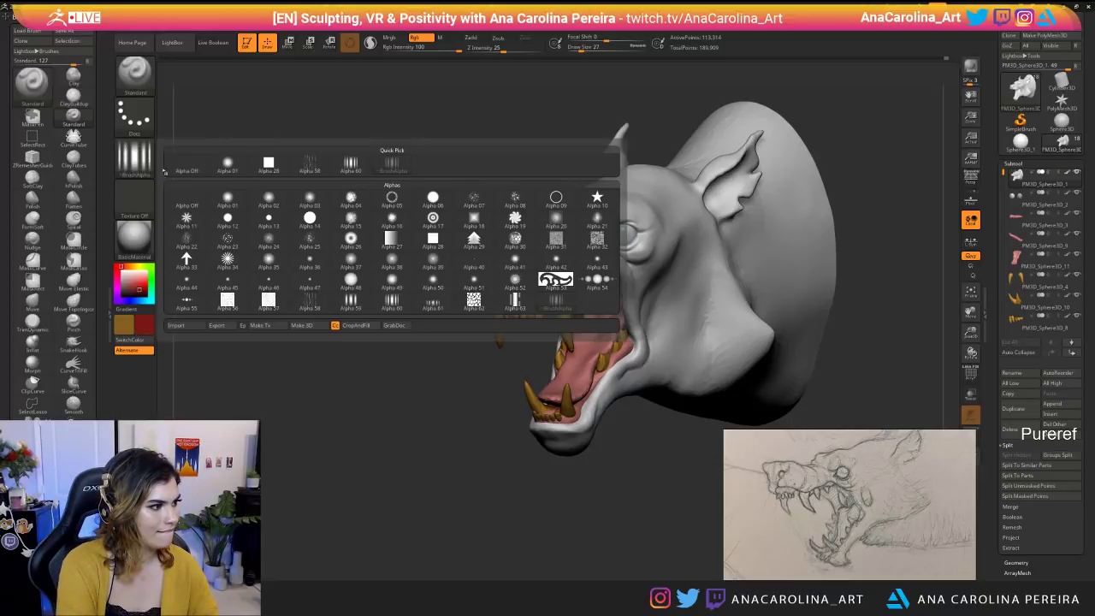
{"action": "left_click", "coordinate": [228, 165]}
{"action": "key", "text": "space"}
{"action": "mouse_move", "coordinate": [650, 249]}
{"action": "left_mouse_down"}
{"action": "mouse_move", "coordinate": [664, 249]}
{"action": "mouse_move", "coordinate": [603, 236]}
{"action": "mouse_move", "coordinate": [626, 250]}
{"action": "left_mouse_up"}
{"action": "right_click_drag", "start_coordinate": [586, 441], "coordinate": [635, 416], "text": "ctrl"}
{"action": "key", "text": "ctrl+z"}
{"action": "mouse_move", "coordinate": [634, 417]}
{"action": "left_mouse_down"}
{"action": "mouse_move", "coordinate": [647, 432]}
{"action": "mouse_move", "coordinate": [606, 417]}
{"action": "left_mouse_up"}
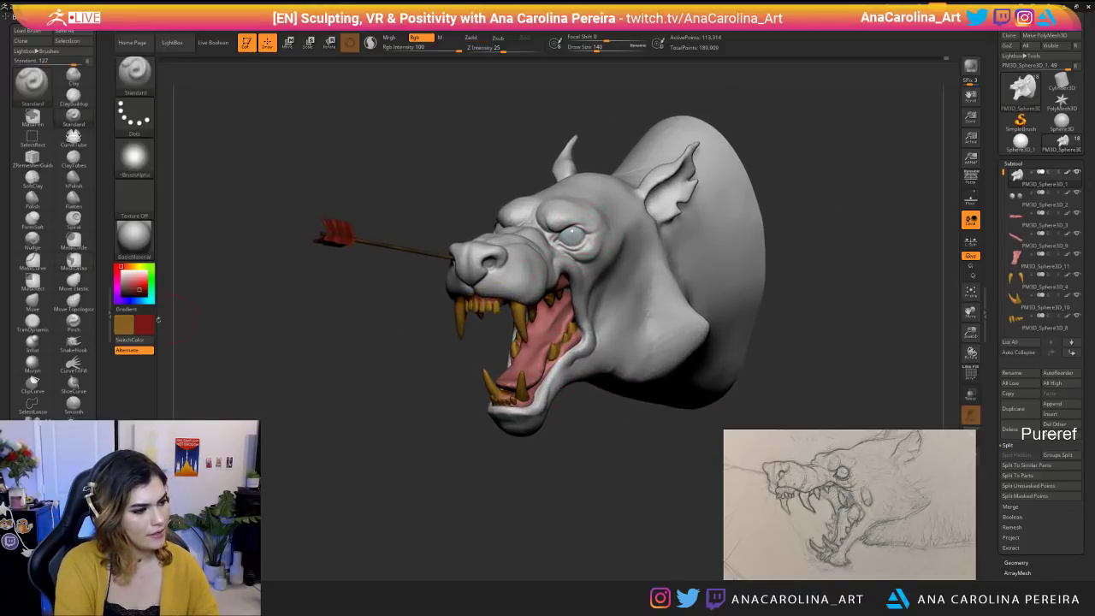
Pick a muted pink, test it around the creature's eye and muzzle, and reduce the Rgb Intensity to 32.
{"action": "left_click", "coordinate": [142, 322]}
{"action": "left_click", "coordinate": [119, 309]}
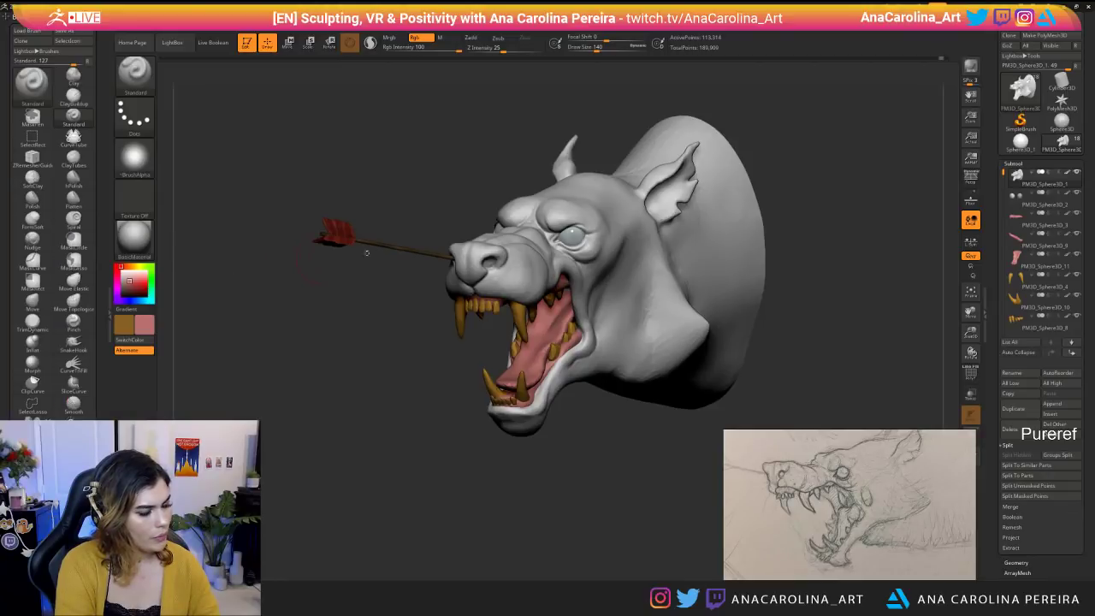
{"action": "mouse_move", "coordinate": [570, 247]}
{"action": "left_mouse_down"}
{"action": "mouse_move", "coordinate": [551, 236]}
{"action": "mouse_move", "coordinate": [580, 250]}
{"action": "left_mouse_up"}
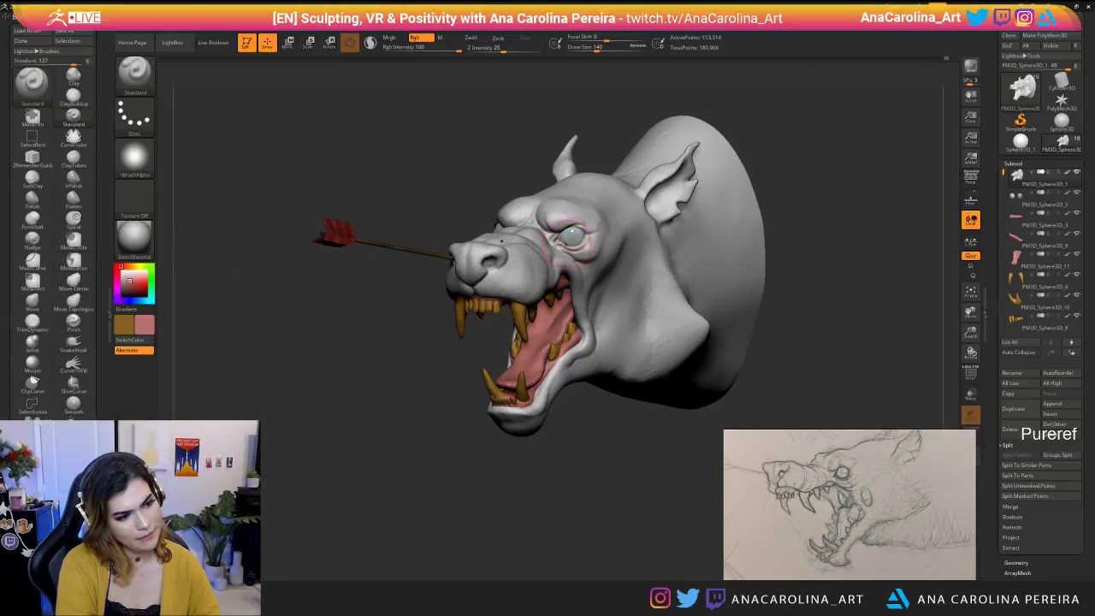
{"action": "left_click_drag", "start_coordinate": [590, 479], "coordinate": [535, 451]}
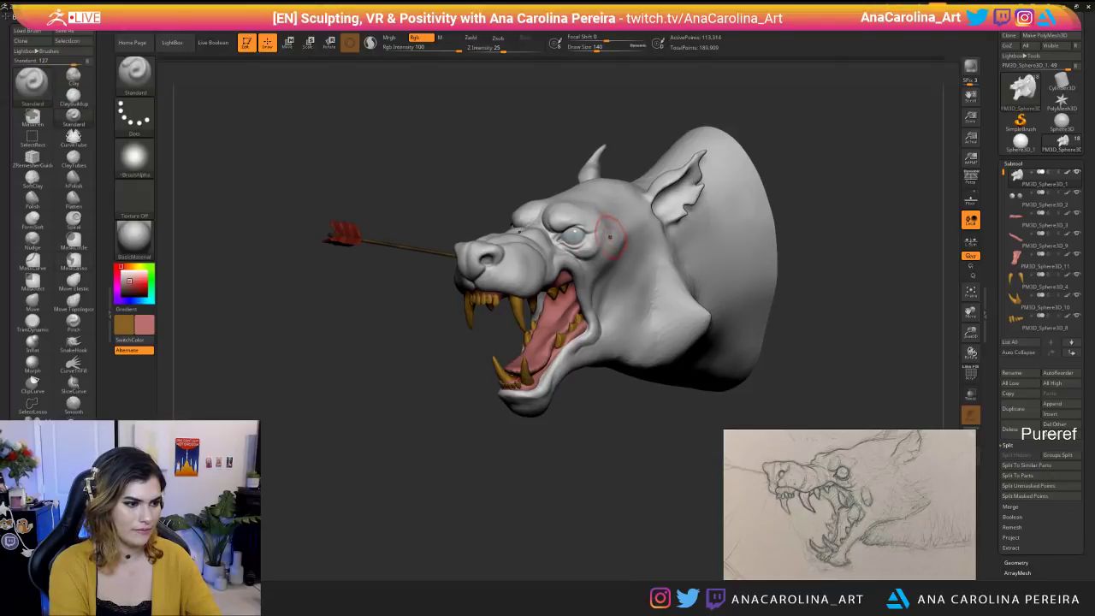
{"action": "key", "text": "space"}
{"action": "left_click_drag", "start_coordinate": [627, 262], "coordinate": [605, 262]}
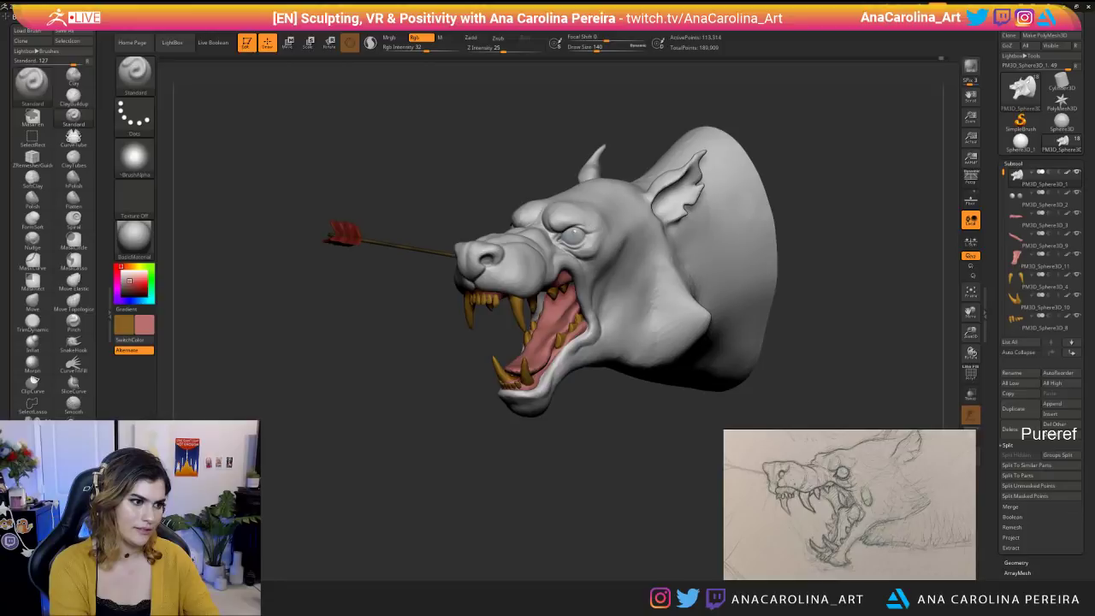
Set the draw size to 239 and paint a faint pink tint inside the ears.
{"action": "key", "text": "space"}
{"action": "left_click_drag", "start_coordinate": [627, 300], "coordinate": [635, 300]}
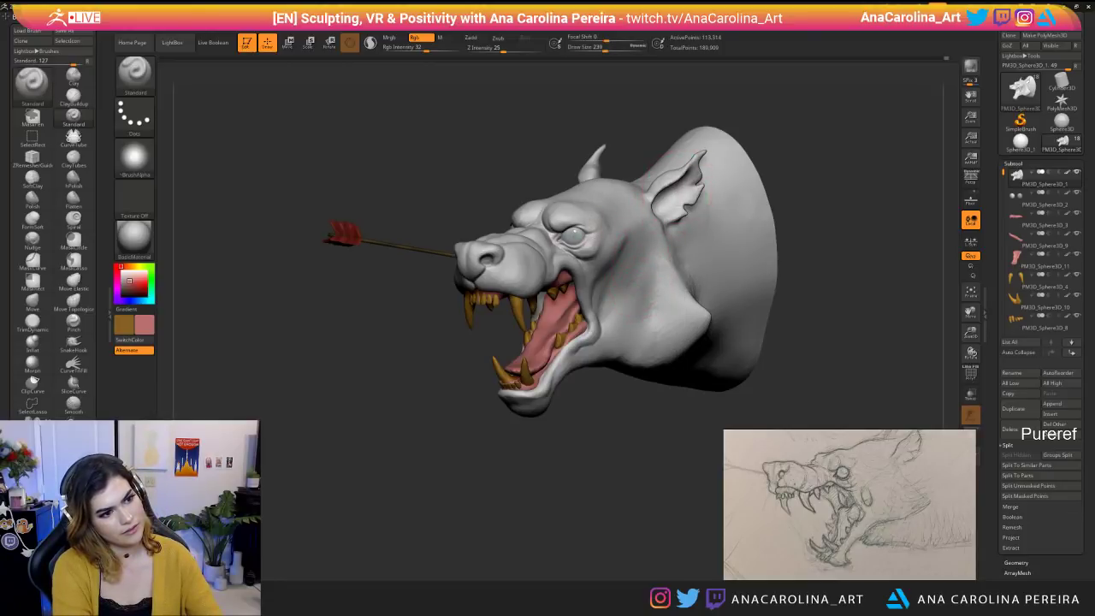
{"action": "right_click_drag", "start_coordinate": [708, 181], "coordinate": [697, 200]}
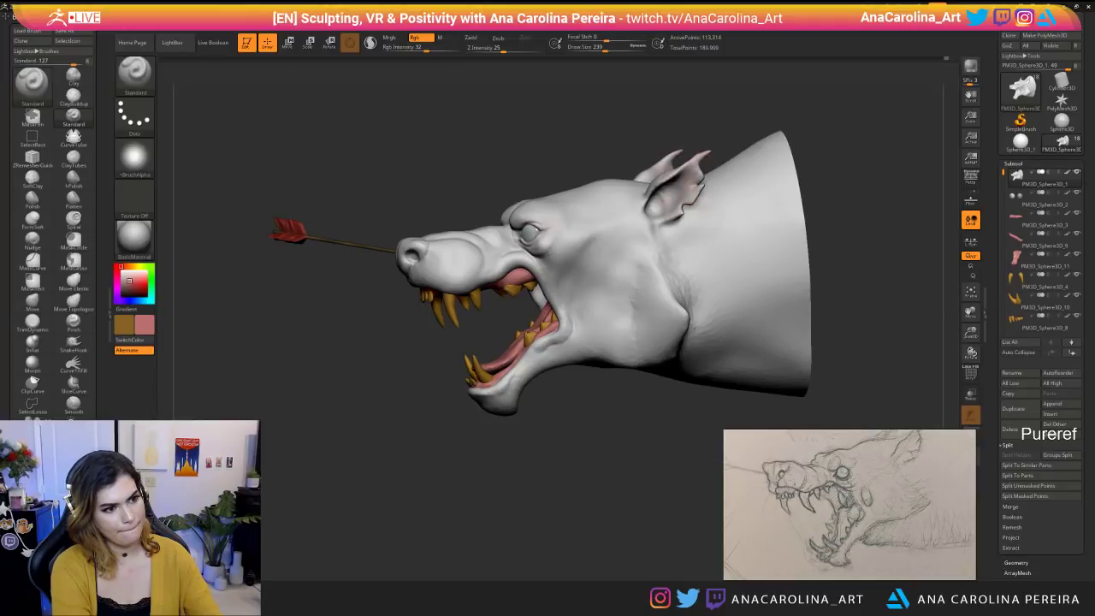
{"action": "right_click_drag", "start_coordinate": [667, 221], "coordinate": [716, 114]}
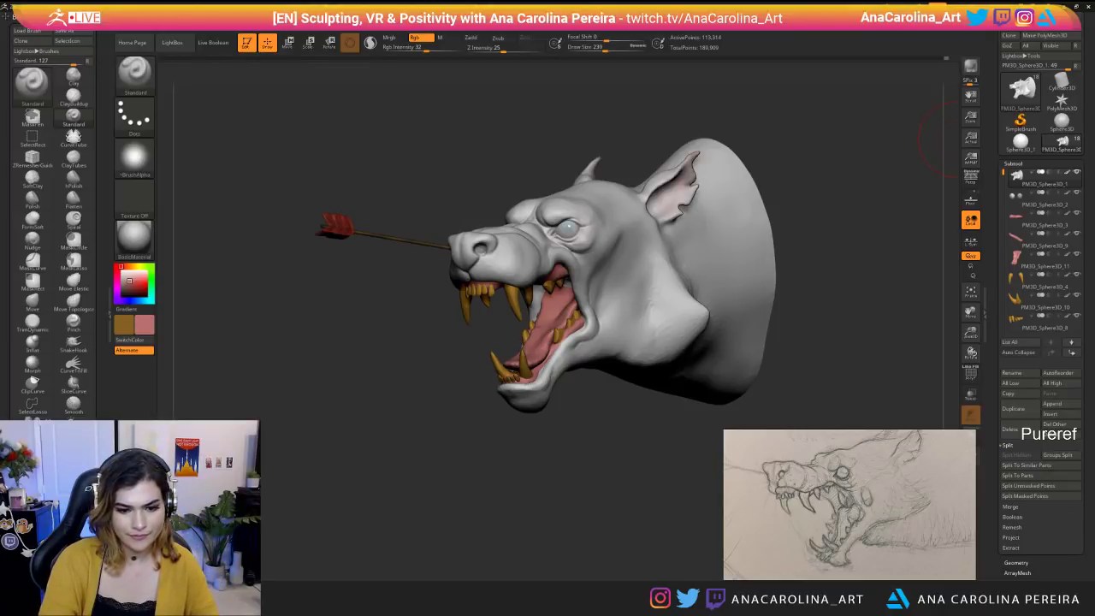
Adjust the draw size and paint the creature's nose with the soft pink tint.
{"action": "left_click_drag", "start_coordinate": [524, 436], "coordinate": [513, 342]}
{"action": "mouse_move", "coordinate": [484, 273]}
{"action": "left_mouse_down"}
{"action": "mouse_move", "coordinate": [485, 284]}
{"action": "mouse_move", "coordinate": [472, 281]}
{"action": "mouse_move", "coordinate": [489, 268]}
{"action": "left_mouse_up"}
{"action": "key", "text": "s"}
{"action": "left_click", "coordinate": [431, 346]}
{"action": "left_click_drag", "start_coordinate": [451, 360], "coordinate": [462, 417]}
{"action": "left_click_drag", "start_coordinate": [489, 255], "coordinate": [476, 263]}
{"action": "mouse_move", "coordinate": [454, 445]}
{"action": "left_mouse_down"}
{"action": "mouse_move", "coordinate": [457, 368]}
{"action": "mouse_move", "coordinate": [444, 377]}
{"action": "mouse_move", "coordinate": [531, 449]}
{"action": "mouse_move", "coordinate": [615, 449]}
{"action": "mouse_move", "coordinate": [470, 464]}
{"action": "mouse_move", "coordinate": [470, 514]}
{"action": "left_mouse_up"}
{"action": "left_click_drag", "start_coordinate": [445, 466], "coordinate": [479, 462]}
Tint the lips around the open mouth pink, using draw sizes of 305 and 262.
{"action": "key", "text": "space"}
{"action": "left_click_drag", "start_coordinate": [508, 305], "coordinate": [516, 305]}
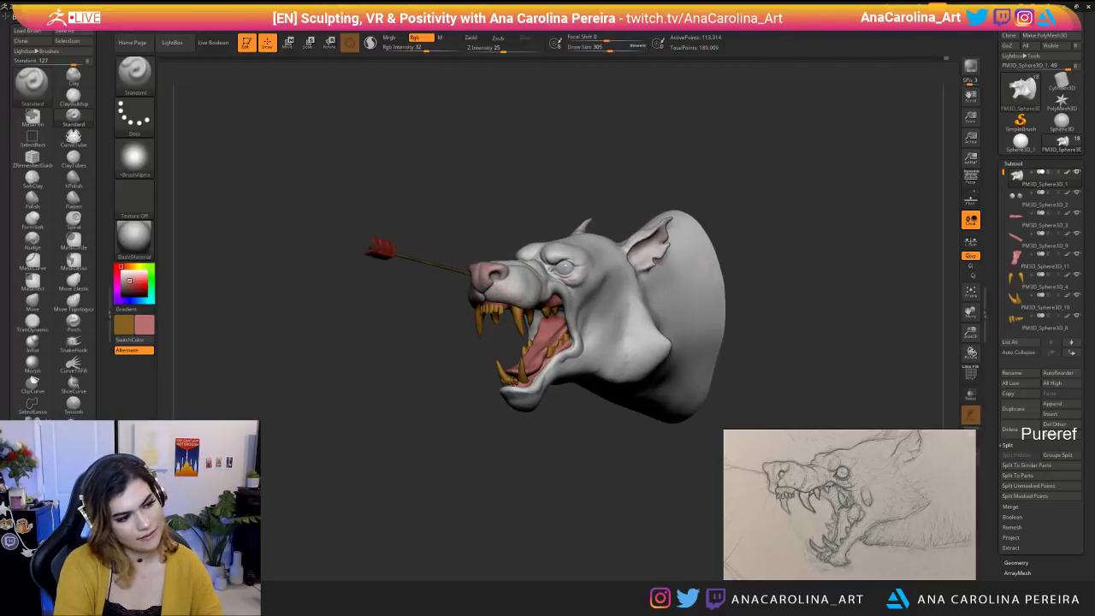
{"action": "left_click_drag", "start_coordinate": [479, 462], "coordinate": [505, 466]}
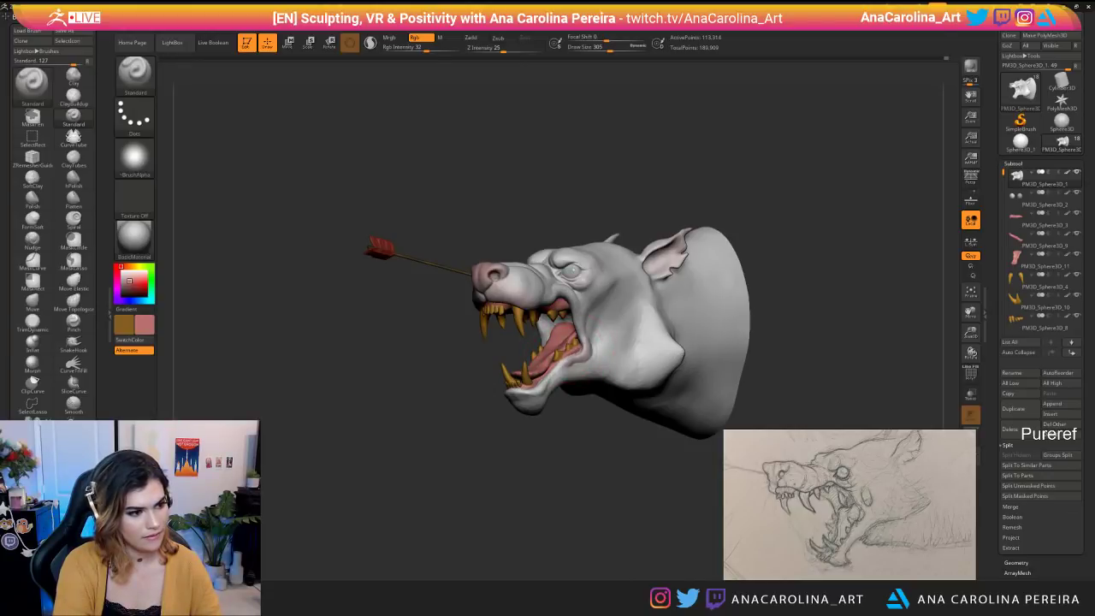
{"action": "left_click_drag", "start_coordinate": [475, 389], "coordinate": [592, 391]}
{"action": "key", "text": "space"}
{"action": "left_click_drag", "start_coordinate": [524, 448], "coordinate": [520, 448]}
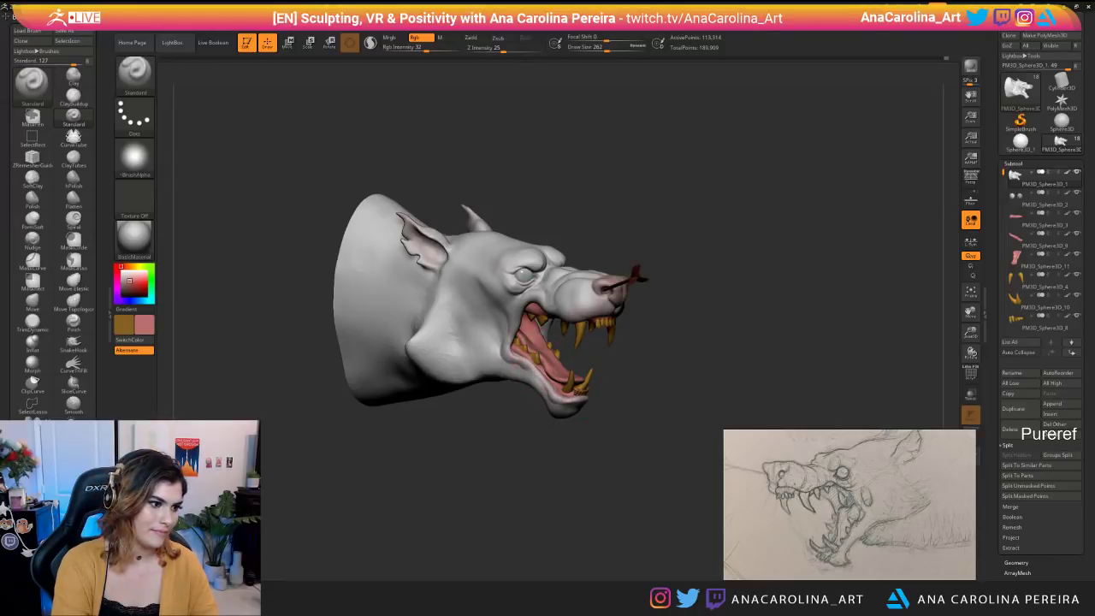
Pick a pale blue-grey as the paint color and set the draw size to 372.
{"action": "mouse_move", "coordinate": [681, 411]}
{"action": "left_mouse_down"}
{"action": "mouse_move", "coordinate": [522, 404]}
{"action": "mouse_move", "coordinate": [524, 436]}
{"action": "left_mouse_up"}
{"action": "left_click", "coordinate": [147, 326]}
{"action": "mouse_move", "coordinate": [190, 396]}
{"action": "left_mouse_down"}
{"action": "mouse_move", "coordinate": [213, 395]}
{"action": "mouse_move", "coordinate": [181, 396]}
{"action": "left_mouse_up"}
{"action": "key", "text": "space"}
{"action": "left_click_drag", "start_coordinate": [503, 269], "coordinate": [513, 266]}
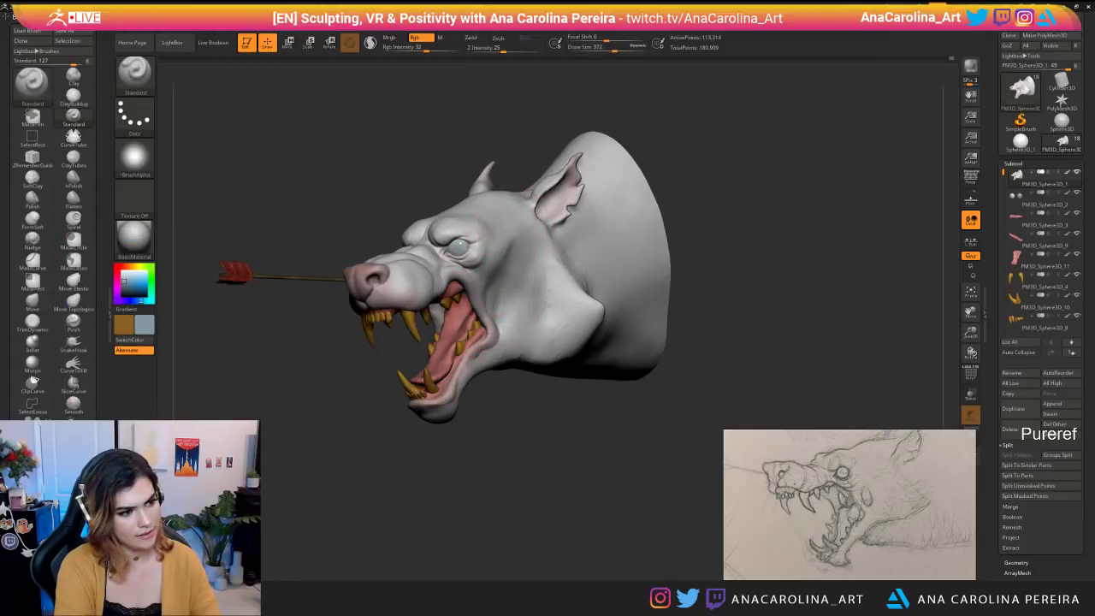
Paint a subtle blue-grey tint over the brow and muzzle from both sides, reducing the draw size to 245.
{"action": "mouse_move", "coordinate": [480, 428]}
{"action": "left_mouse_down", "text": "alt"}
{"action": "mouse_move", "coordinate": [479, 391]}
{"action": "mouse_move", "coordinate": [553, 399]}
{"action": "mouse_move", "coordinate": [547, 428]}
{"action": "left_mouse_up", "text": "alt"}
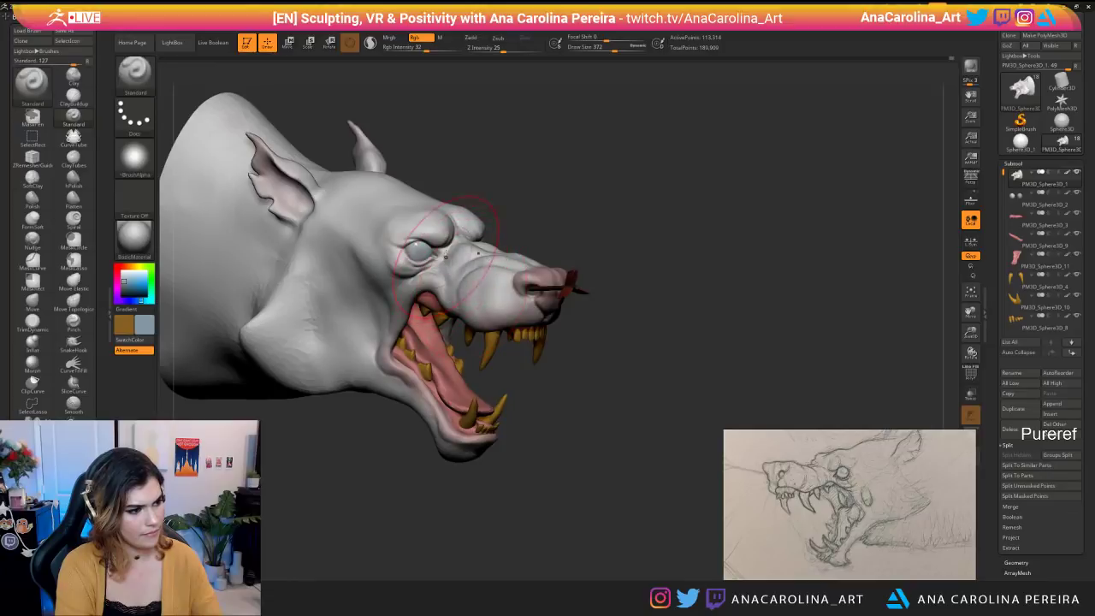
{"action": "left_click_drag", "start_coordinate": [697, 224], "coordinate": [531, 208]}
{"action": "left_click_drag", "start_coordinate": [494, 171], "coordinate": [590, 195]}
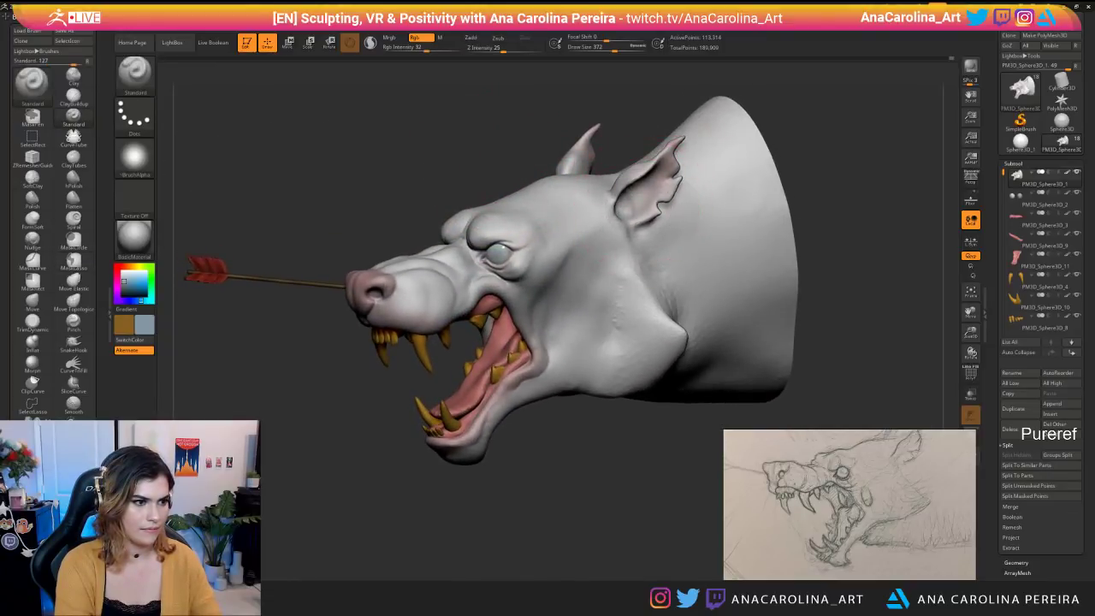
{"action": "left_click_drag", "start_coordinate": [579, 442], "coordinate": [581, 407], "text": "alt"}
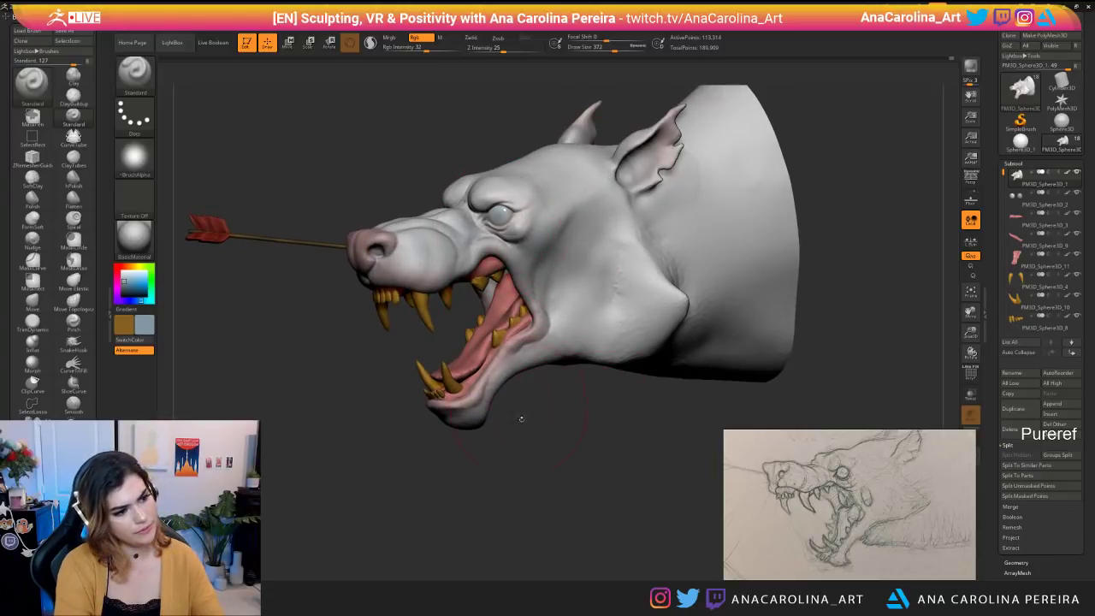
{"action": "right_click_drag", "start_coordinate": [519, 405], "coordinate": [497, 313], "text": "ctrl"}
{"action": "left_click_drag", "start_coordinate": [473, 298], "coordinate": [511, 293]}
{"action": "key", "text": "space"}
{"action": "left_click_drag", "start_coordinate": [419, 279], "coordinate": [403, 279]}
{"action": "left_click_drag", "start_coordinate": [489, 358], "coordinate": [459, 364]}
{"action": "right_click_drag", "start_coordinate": [459, 365], "coordinate": [479, 446], "text": "ctrl"}
{"action": "mouse_move", "coordinate": [552, 414]}
{"action": "left_mouse_down"}
{"action": "mouse_move", "coordinate": [511, 411]}
{"action": "mouse_move", "coordinate": [488, 444]}
{"action": "left_mouse_up"}
Pick a pale warm cream as the paint color and set the draw size to 305.
{"action": "mouse_move", "coordinate": [136, 292]}
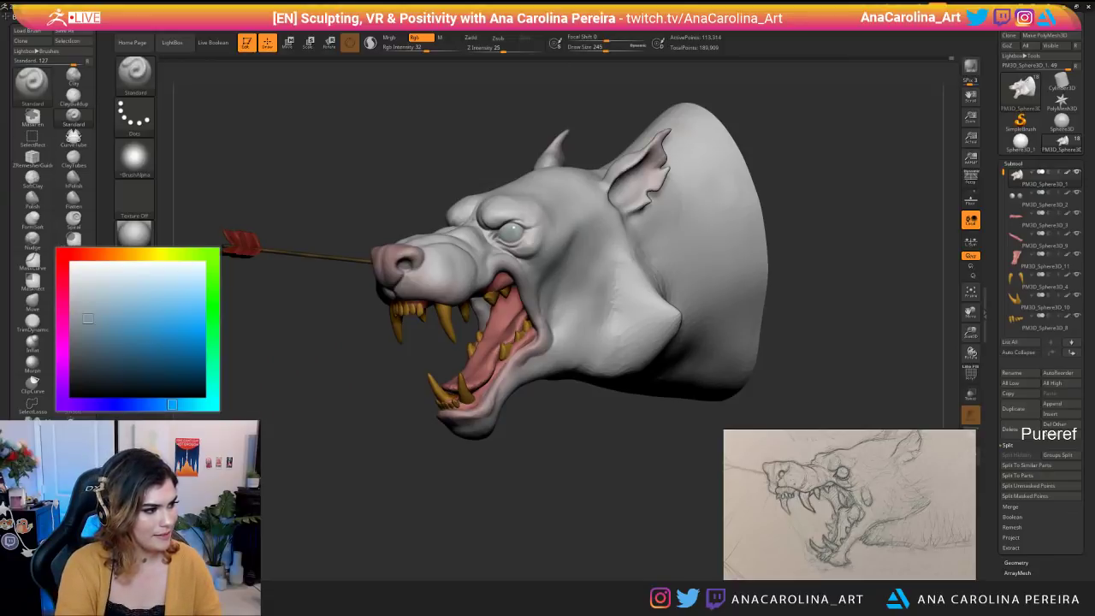
{"action": "left_click_drag", "start_coordinate": [145, 256], "coordinate": [135, 254]}
{"action": "left_click_drag", "start_coordinate": [146, 301], "coordinate": [99, 298]}
{"action": "key", "text": "space"}
{"action": "left_click_drag", "start_coordinate": [512, 263], "coordinate": [517, 262]}
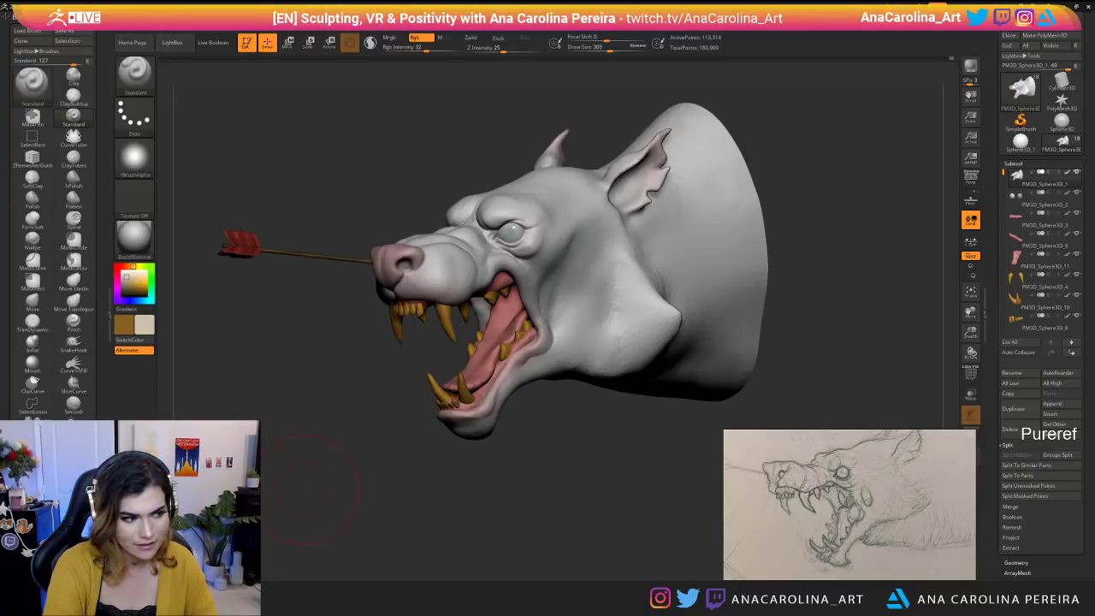
Set the draw size to 324, tint the base of the ear cream and undo the last stroke.
{"action": "left_click_drag", "start_coordinate": [304, 489], "coordinate": [306, 519], "text": "alt"}
{"action": "key", "text": "space"}
{"action": "key", "text": "space"}
{"action": "mouse_move", "coordinate": [649, 182]}
{"action": "left_mouse_down"}
{"action": "mouse_move", "coordinate": [622, 202]}
{"action": "mouse_move", "coordinate": [620, 224]}
{"action": "left_mouse_up"}
{"action": "key", "text": "ctrl+z"}
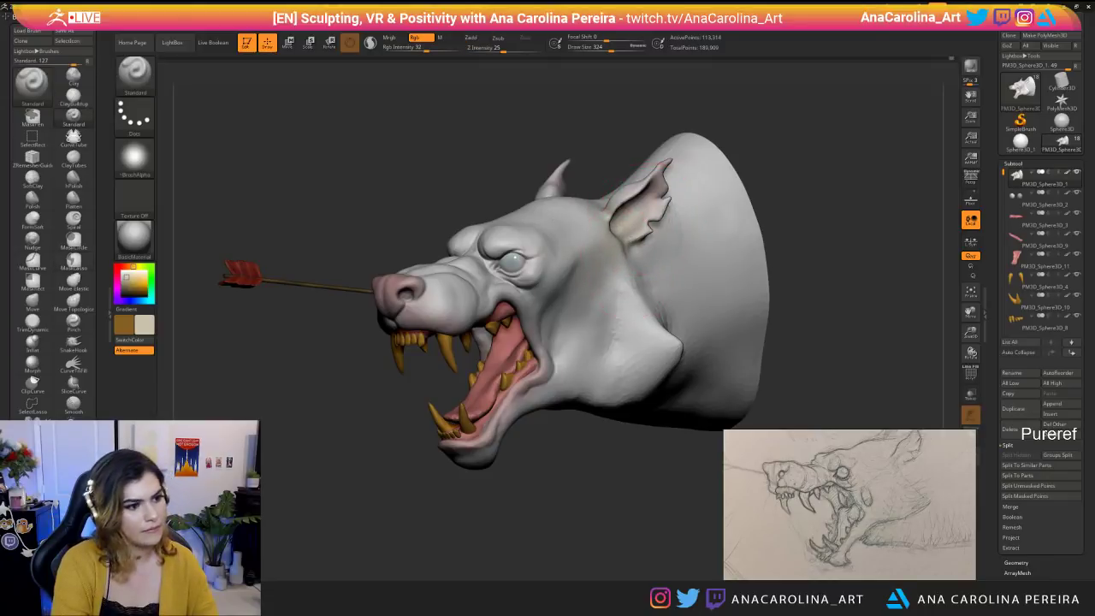
Increase the draw size to 567 and paint the cream tint over the jowl and cheek on the head's sides.
{"action": "left_click_drag", "start_coordinate": [547, 359], "coordinate": [565, 476]}
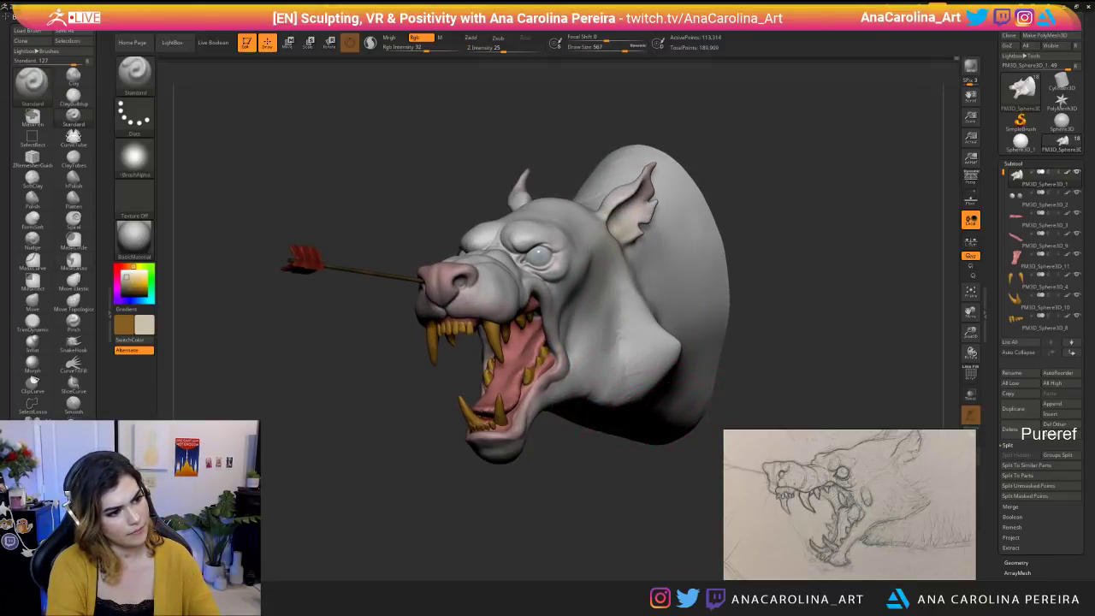
{"action": "left_click_drag", "start_coordinate": [642, 479], "coordinate": [628, 385]}
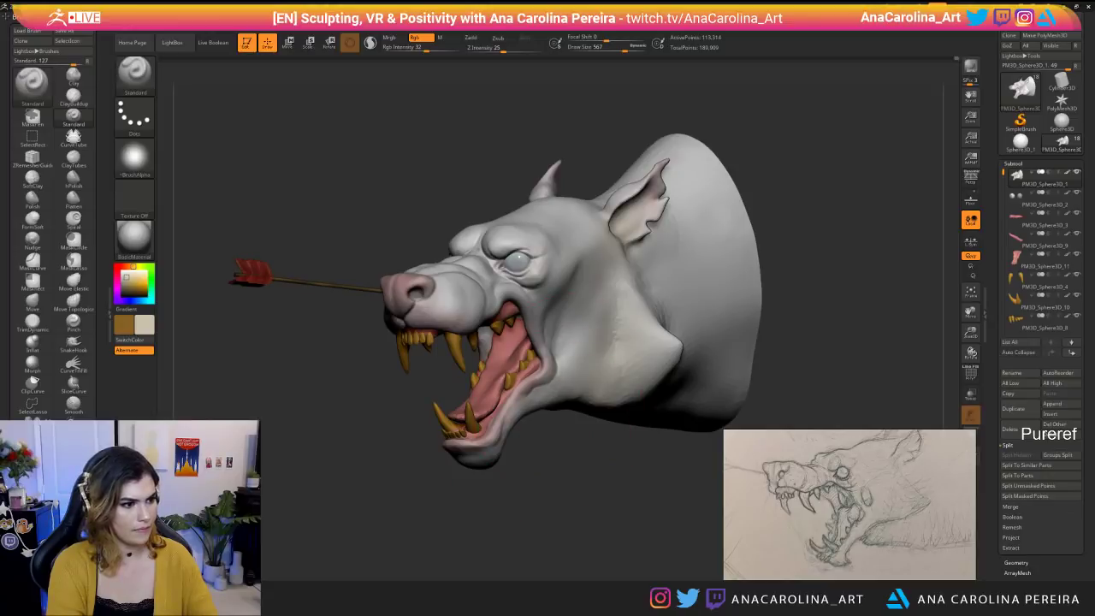
{"action": "left_click_drag", "start_coordinate": [366, 245], "coordinate": [596, 442]}
{"action": "right_click_drag", "start_coordinate": [596, 441], "coordinate": [573, 511], "text": "ctrl"}
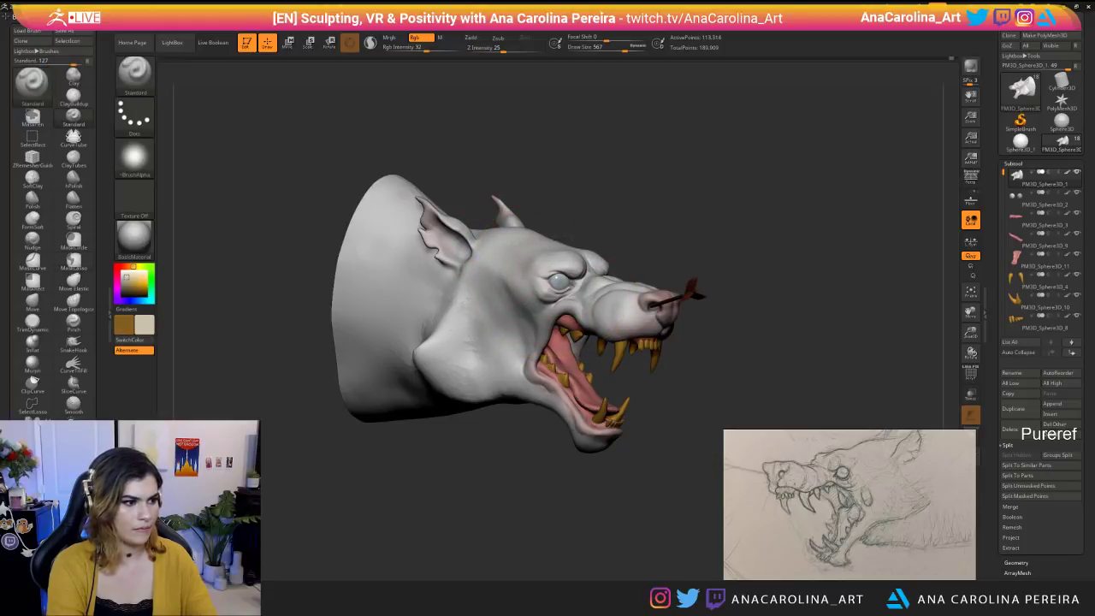
{"action": "left_click_drag", "start_coordinate": [684, 419], "coordinate": [529, 449]}
{"action": "left_click_drag", "start_coordinate": [623, 515], "coordinate": [611, 453], "text": "alt"}
{"action": "left_click_drag", "start_coordinate": [478, 486], "coordinate": [637, 499]}
{"action": "left_click_drag", "start_coordinate": [638, 499], "coordinate": [462, 465], "text": "alt"}
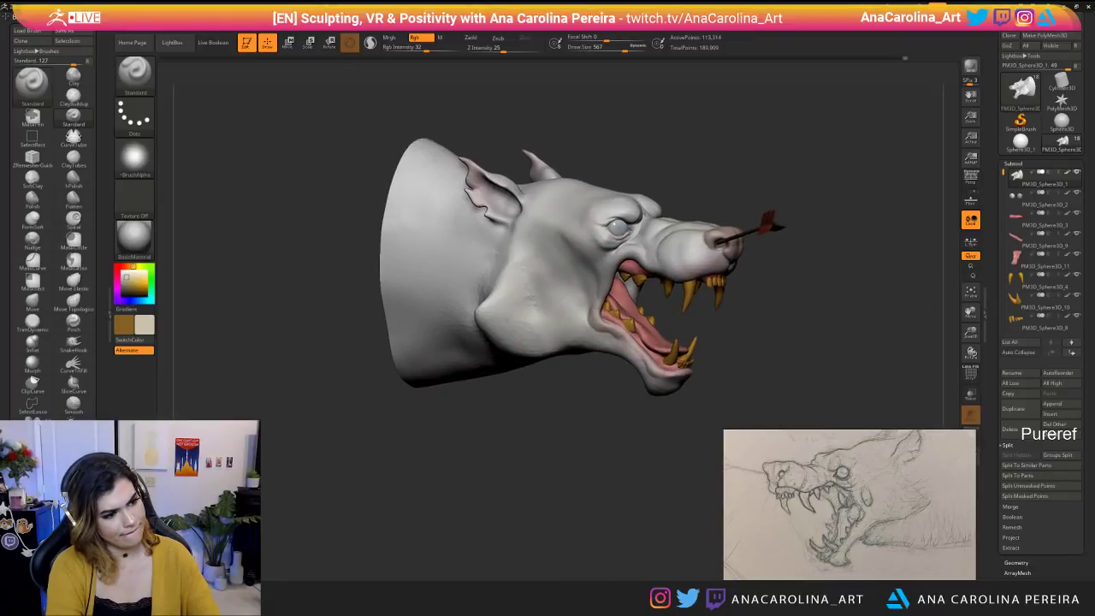
{"action": "mouse_move", "coordinate": [556, 466]}
{"action": "left_mouse_down"}
{"action": "mouse_move", "coordinate": [458, 479]}
{"action": "mouse_move", "coordinate": [435, 462]}
{"action": "left_mouse_up"}
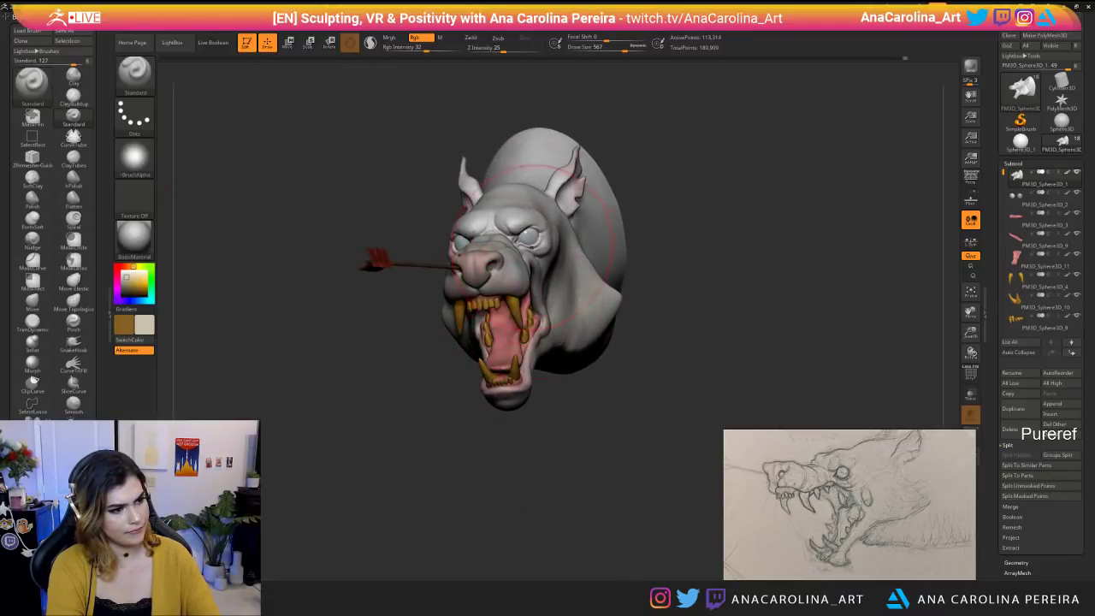
{"action": "mouse_move", "coordinate": [609, 445]}
{"action": "left_mouse_down"}
{"action": "mouse_move", "coordinate": [527, 440]}
{"action": "mouse_move", "coordinate": [547, 457]}
{"action": "mouse_move", "coordinate": [616, 426]}
{"action": "mouse_move", "coordinate": [581, 511]}
{"action": "mouse_move", "coordinate": [588, 461]}
{"action": "left_mouse_up"}
Reduce the draw size to 386, sample the mouth's pink and darken it to a deep muted red.
{"action": "key", "text": "space"}
{"action": "left_click_drag", "start_coordinate": [513, 374], "coordinate": [492, 374]}
{"action": "key", "text": "c"}
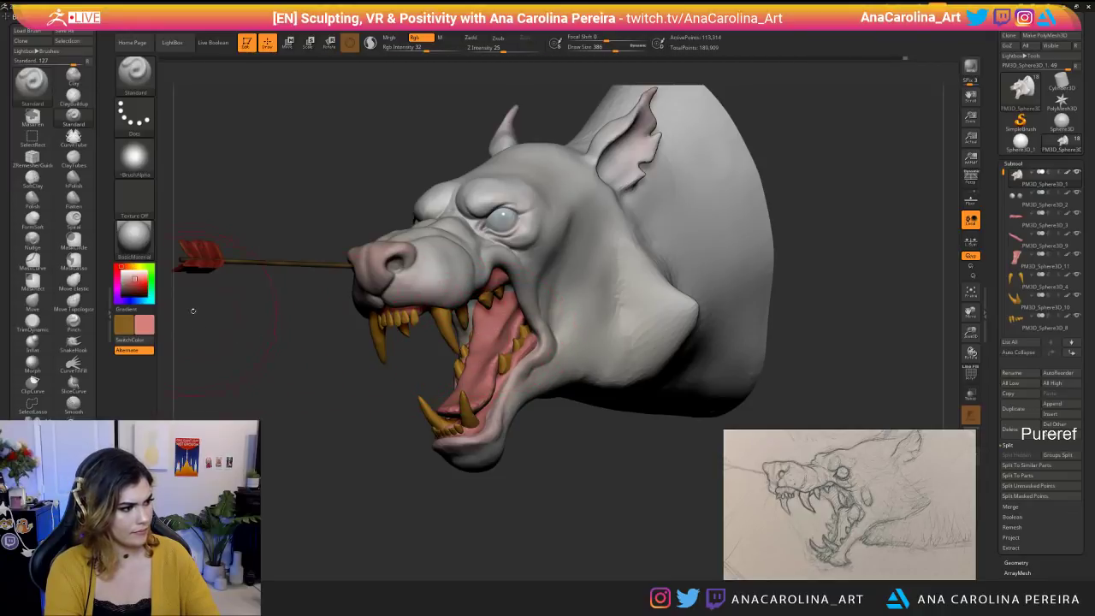
{"action": "left_click_drag", "start_coordinate": [135, 279], "coordinate": [129, 288]}
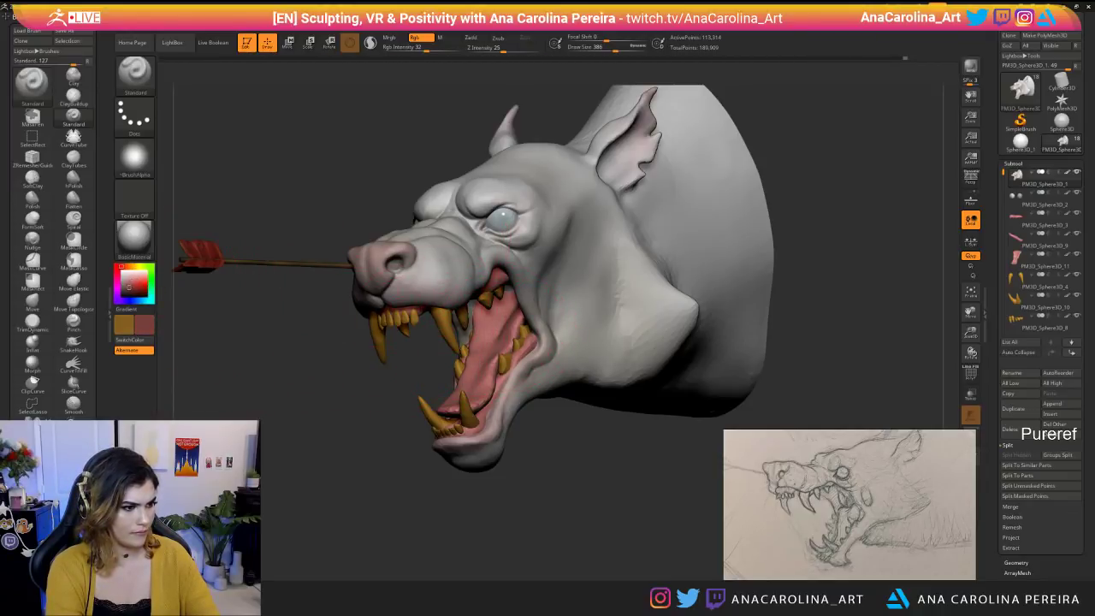
Reduce the draw size to 192 and paint the muted dark red along the head's inner mouth surfaces.
{"action": "mouse_move", "coordinate": [531, 450]}
{"action": "left_mouse_down"}
{"action": "mouse_move", "coordinate": [561, 407]}
{"action": "mouse_move", "coordinate": [504, 457]}
{"action": "mouse_move", "coordinate": [675, 230]}
{"action": "left_mouse_up"}
{"action": "key", "text": "space"}
{"action": "mouse_move", "coordinate": [523, 296]}
{"action": "left_mouse_down"}
{"action": "mouse_move", "coordinate": [548, 291]}
{"action": "mouse_move", "coordinate": [577, 320]}
{"action": "mouse_move", "coordinate": [604, 256]}
{"action": "left_mouse_up"}
{"action": "mouse_move", "coordinate": [466, 265]}
{"action": "right_mouse_down"}
{"action": "mouse_move", "coordinate": [480, 287]}
{"action": "mouse_move", "coordinate": [555, 330]}
{"action": "right_mouse_up"}
{"action": "right_click_drag", "start_coordinate": [555, 377], "coordinate": [565, 342]}
{"action": "key", "text": "space"}
{"action": "left_click_drag", "start_coordinate": [631, 288], "coordinate": [624, 286]}
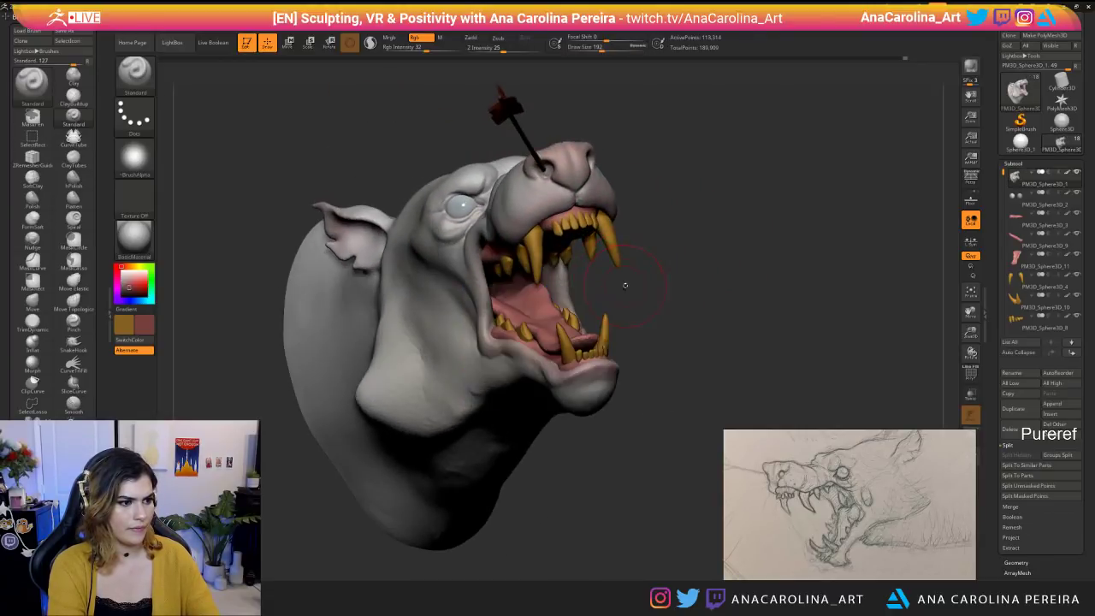
{"action": "right_click_drag", "start_coordinate": [623, 286], "coordinate": [660, 315]}
{"action": "left_click_drag", "start_coordinate": [532, 271], "coordinate": [552, 265]}
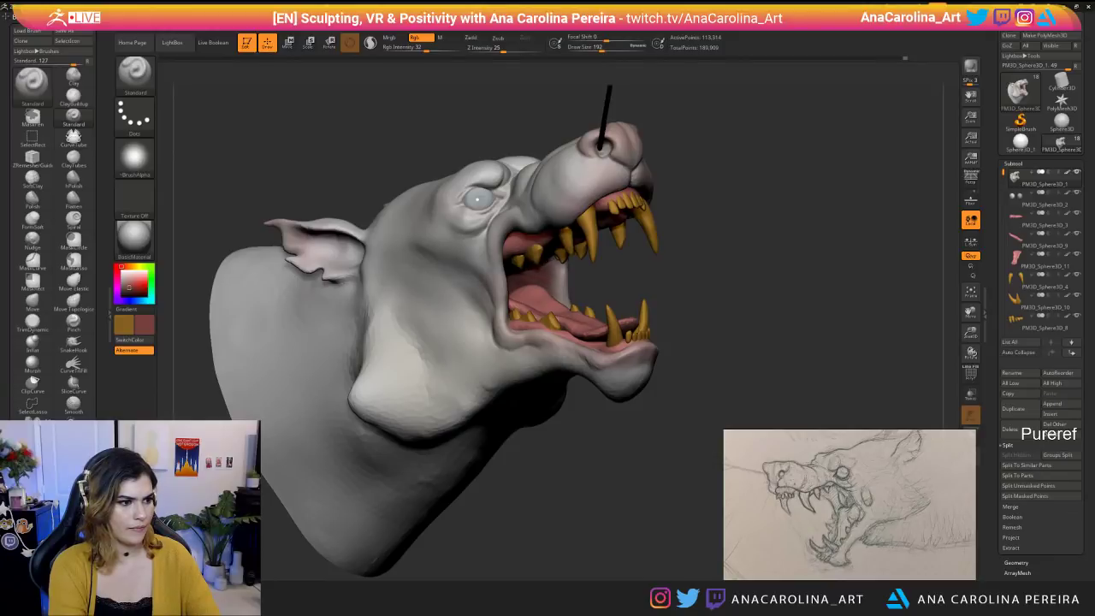
{"action": "mouse_move", "coordinate": [566, 287]}
{"action": "right_mouse_down"}
{"action": "mouse_move", "coordinate": [623, 310]}
{"action": "mouse_move", "coordinate": [687, 257]}
{"action": "mouse_move", "coordinate": [495, 348]}
{"action": "mouse_move", "coordinate": [419, 332]}
{"action": "right_mouse_up"}
{"action": "mouse_move", "coordinate": [608, 342]}
{"action": "right_mouse_down"}
{"action": "mouse_move", "coordinate": [675, 347]}
{"action": "mouse_move", "coordinate": [628, 385]}
{"action": "right_mouse_up"}
{"action": "mouse_move", "coordinate": [628, 385]}
{"action": "right_mouse_down"}
{"action": "mouse_move", "coordinate": [541, 323]}
{"action": "mouse_move", "coordinate": [602, 317]}
{"action": "right_mouse_up"}
Make the inner-mouth SubTool PM3D_Sphere3D_11 active and shade it dark red at the back with draw size 239.
{"action": "left_click", "coordinate": [562, 301], "text": "alt"}
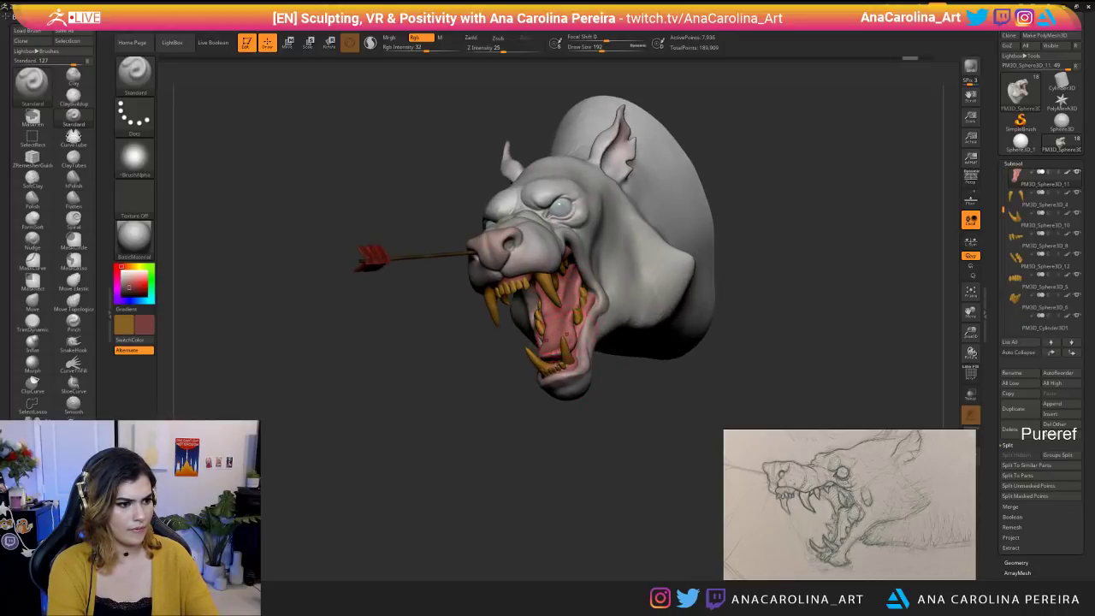
{"action": "right_click_drag", "start_coordinate": [603, 262], "coordinate": [577, 258]}
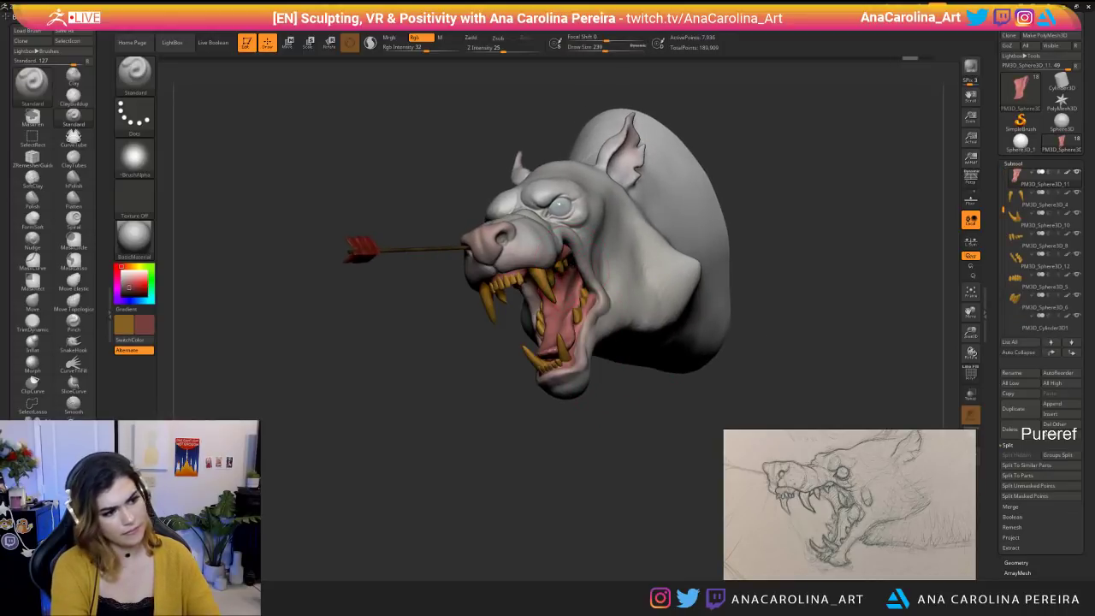
{"action": "mouse_move", "coordinate": [614, 348]}
{"action": "right_mouse_down"}
{"action": "mouse_move", "coordinate": [666, 383]}
{"action": "mouse_move", "coordinate": [707, 352]}
{"action": "mouse_move", "coordinate": [726, 299]}
{"action": "mouse_move", "coordinate": [638, 305]}
{"action": "right_mouse_up"}
{"action": "mouse_move", "coordinate": [723, 373]}
{"action": "right_mouse_down"}
{"action": "mouse_move", "coordinate": [647, 390]}
{"action": "mouse_move", "coordinate": [581, 372]}
{"action": "mouse_move", "coordinate": [594, 386]}
{"action": "mouse_move", "coordinate": [567, 342]}
{"action": "right_mouse_up"}
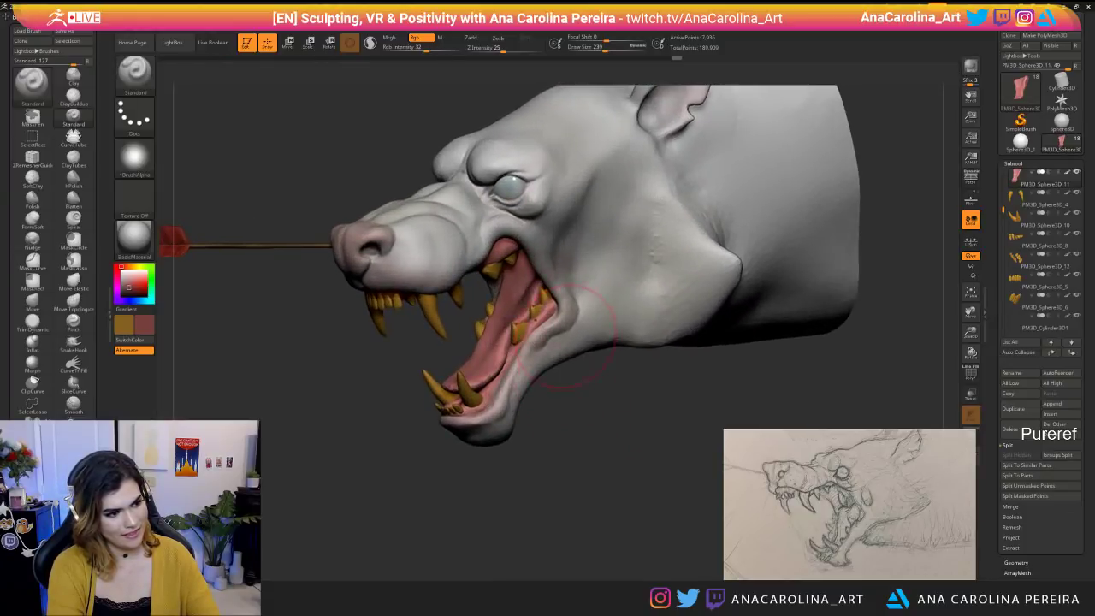
{"action": "right_click_drag", "start_coordinate": [574, 402], "coordinate": [591, 405]}
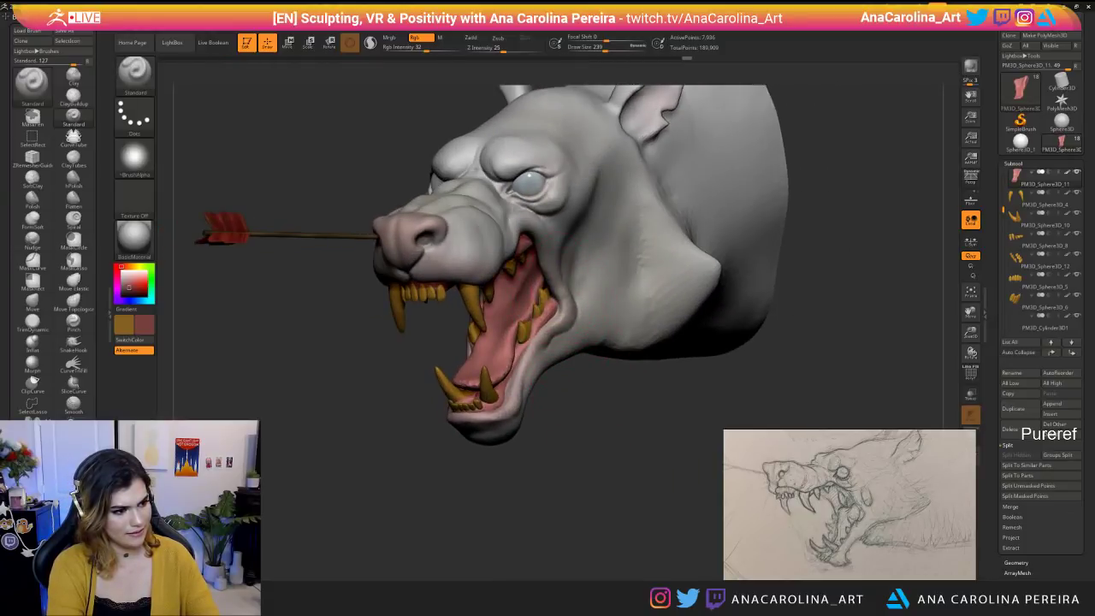
{"action": "key", "text": "space"}
{"action": "left_click_drag", "start_coordinate": [560, 311], "coordinate": [573, 311]}
Make the upper-mouth SubTool PM3D_Sphere3D_9 active and shade it dark red with draw size 318.
{"action": "left_click", "coordinate": [552, 312], "text": "alt"}
{"action": "key", "text": "space"}
{"action": "mouse_move", "coordinate": [564, 401]}
{"action": "right_mouse_down"}
{"action": "mouse_move", "coordinate": [542, 442]}
{"action": "mouse_move", "coordinate": [517, 406]}
{"action": "mouse_move", "coordinate": [593, 417]}
{"action": "mouse_move", "coordinate": [579, 431]}
{"action": "mouse_move", "coordinate": [590, 410]}
{"action": "right_mouse_up"}
{"action": "left_click", "coordinate": [577, 250], "text": "alt"}
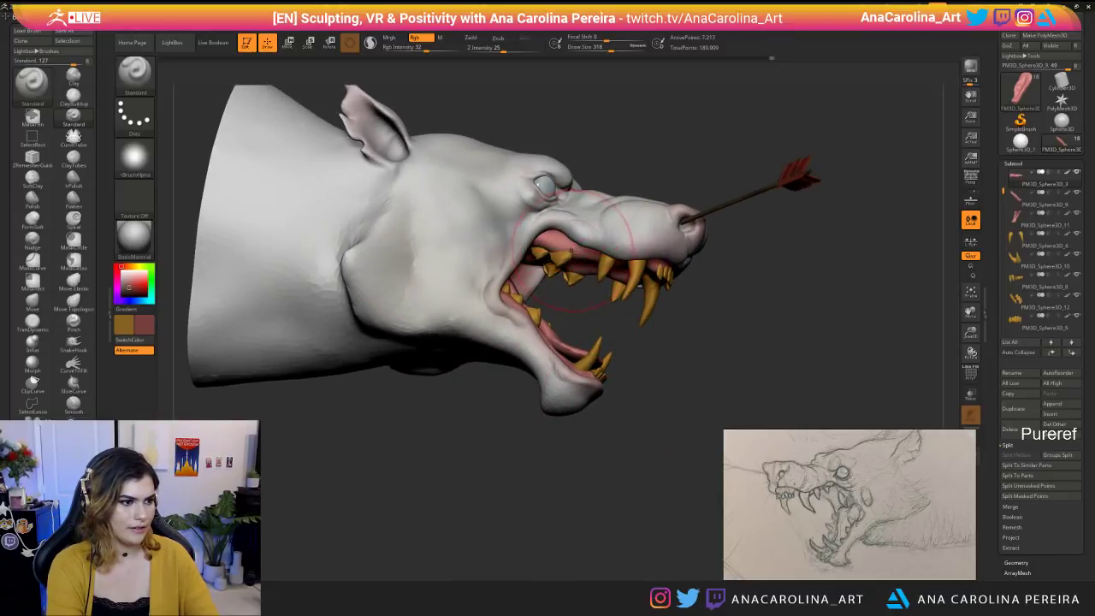
{"action": "left_click_drag", "start_coordinate": [554, 240], "coordinate": [571, 248]}
{"action": "right_click_drag", "start_coordinate": [596, 326], "coordinate": [634, 368]}
{"action": "right_click_drag", "start_coordinate": [634, 368], "coordinate": [554, 436], "text": "ctrl"}
Make the creature's head the active SubTool, pick a dark greyish brown and reduce the draw size to 82.
{"action": "left_click", "coordinate": [624, 325], "text": "alt"}
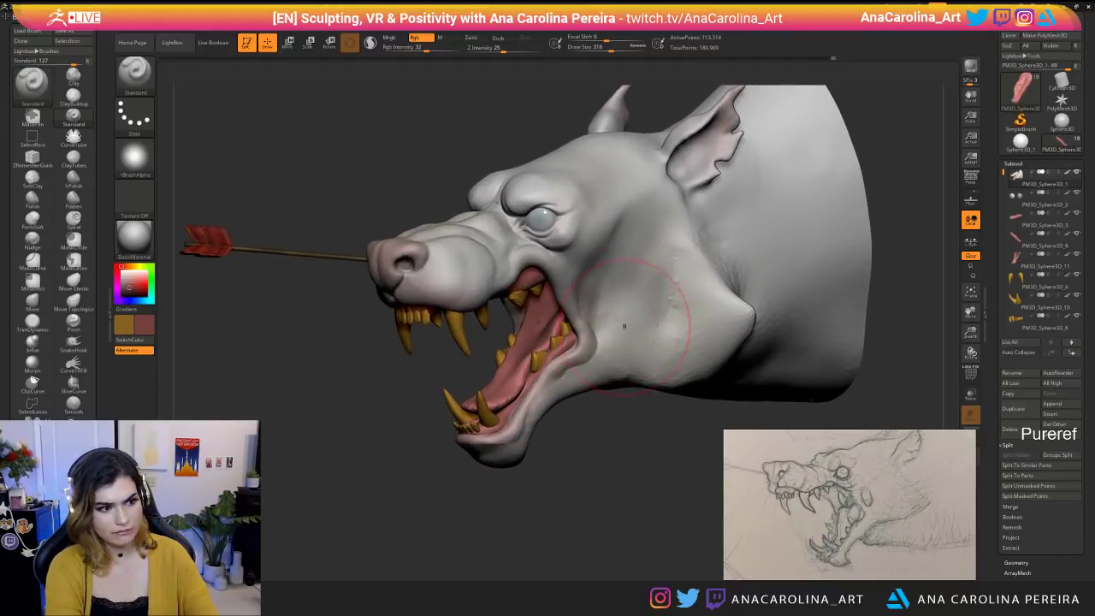
{"action": "key", "text": "space"}
{"action": "left_click_drag", "start_coordinate": [630, 349], "coordinate": [620, 349]}
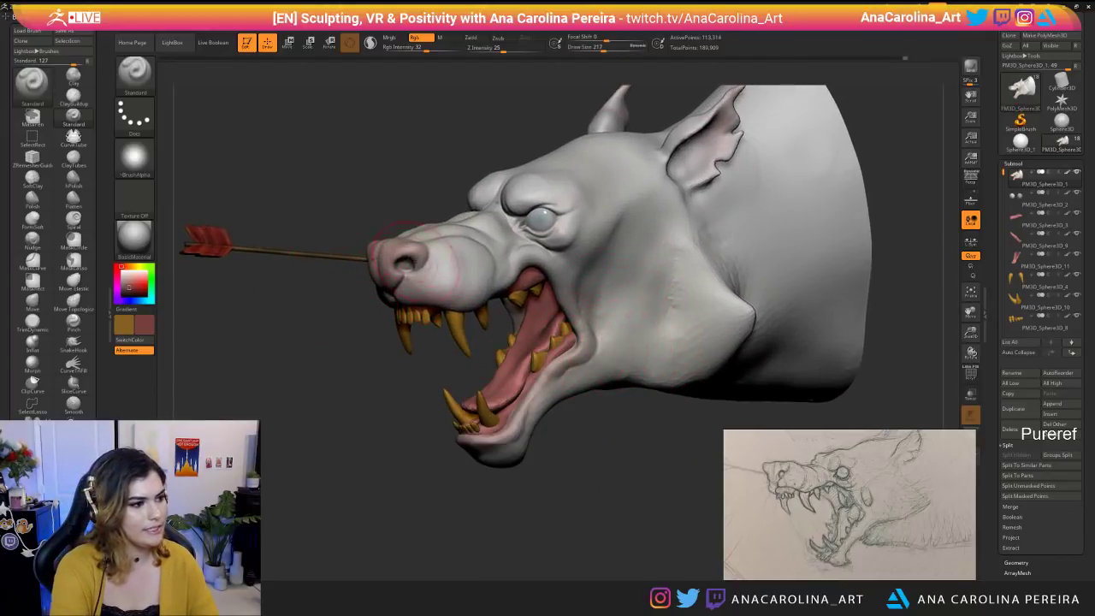
{"action": "mouse_move", "coordinate": [127, 289]}
{"action": "left_mouse_down"}
{"action": "mouse_move", "coordinate": [123, 337]}
{"action": "mouse_move", "coordinate": [85, 351]}
{"action": "left_mouse_up"}
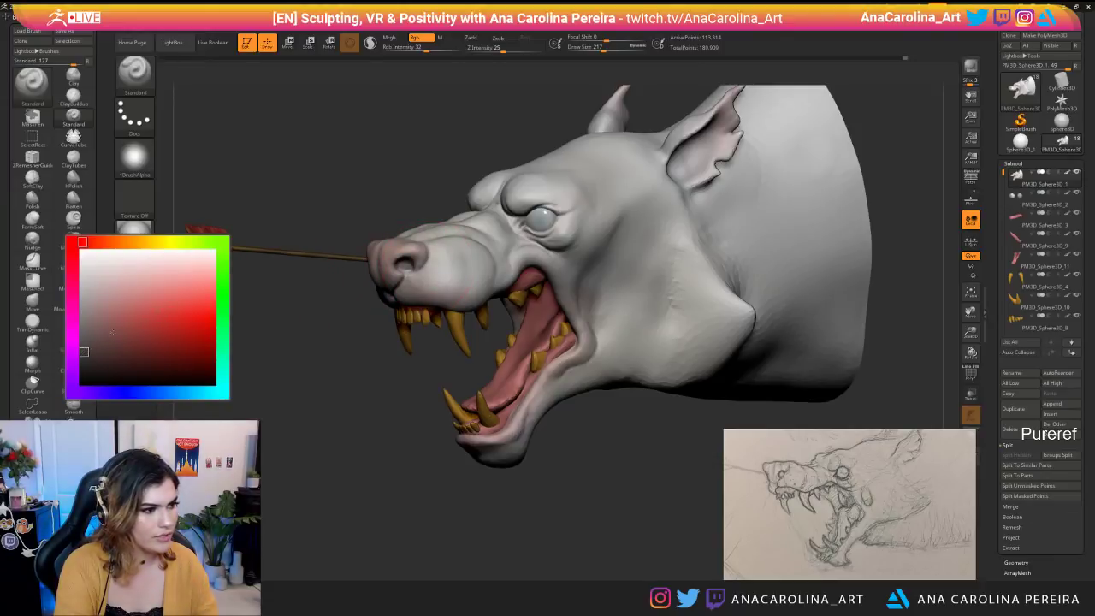
{"action": "right_click_drag", "start_coordinate": [325, 356], "coordinate": [356, 365]}
{"action": "key", "text": "space"}
{"action": "left_click_drag", "start_coordinate": [530, 248], "coordinate": [518, 248]}
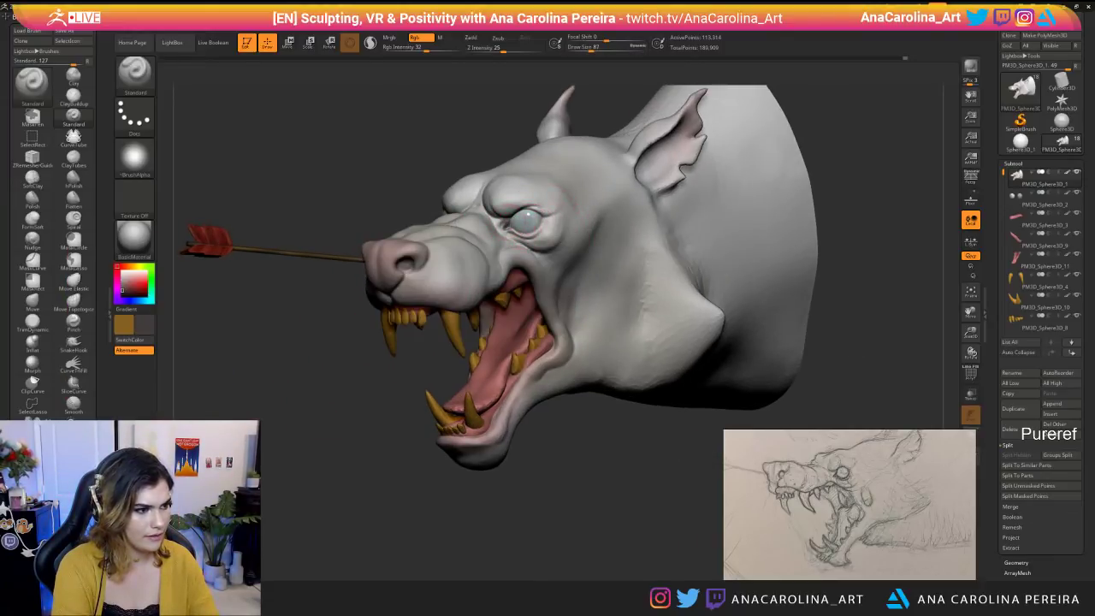
Set the draw size to 124 for shading around the creature's eye with the dark greyish brown.
{"action": "right_click_drag", "start_coordinate": [518, 265], "coordinate": [544, 282], "text": "ctrl"}
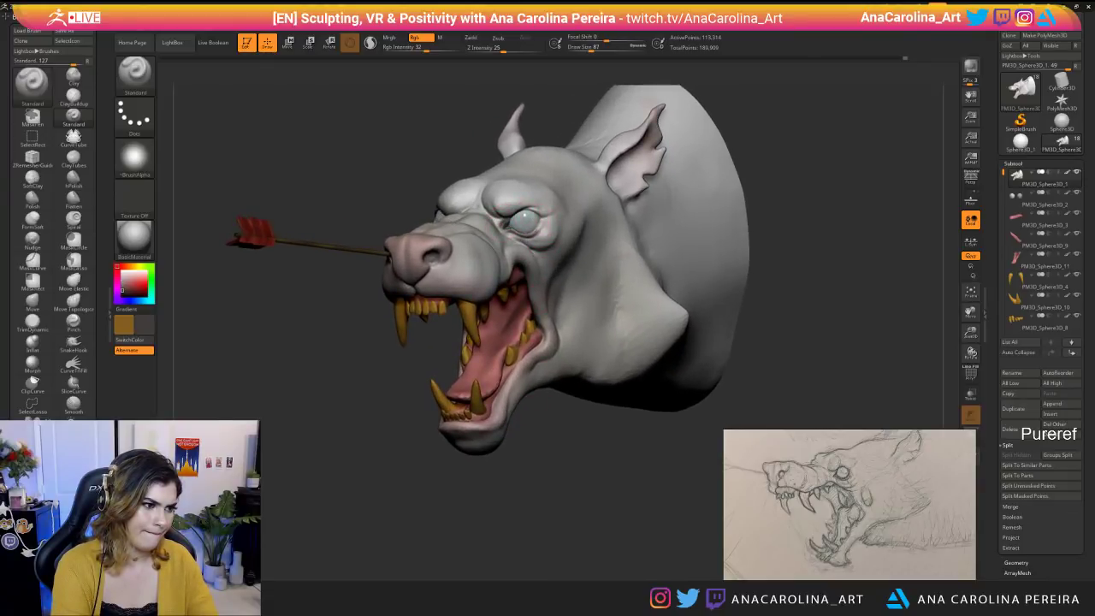
{"action": "mouse_move", "coordinate": [552, 244]}
{"action": "right_mouse_down", "text": "ctrl"}
{"action": "mouse_move", "coordinate": [576, 350]}
{"action": "mouse_move", "coordinate": [549, 216]}
{"action": "right_mouse_up", "text": "ctrl"}
{"action": "key", "text": "space"}
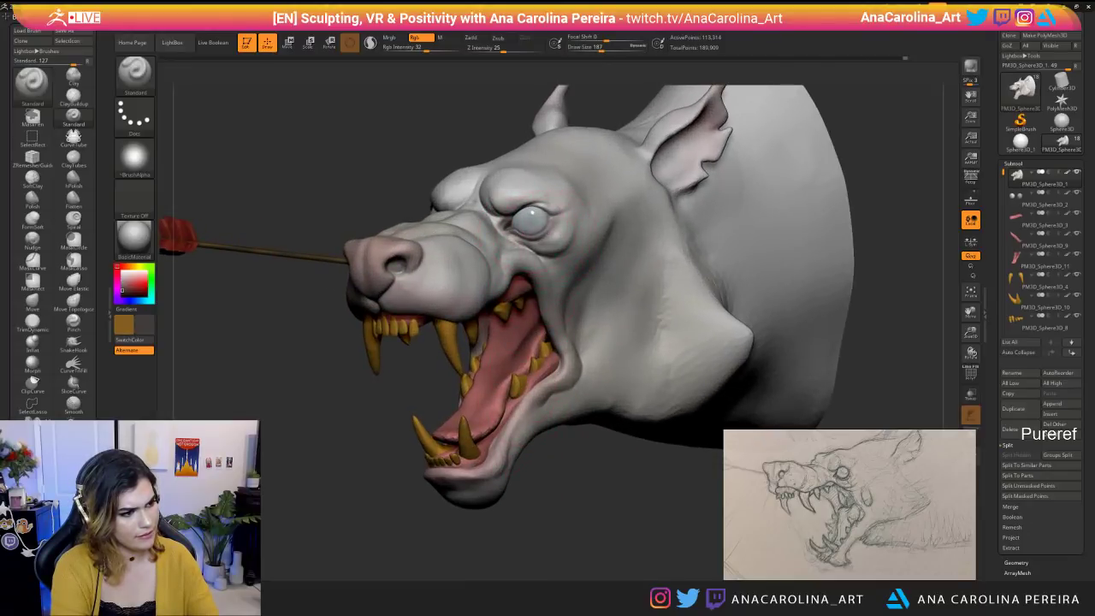
{"action": "right_click_drag", "start_coordinate": [576, 471], "coordinate": [552, 221], "text": "ctrl"}
{"action": "key", "text": "space"}
{"action": "left_click_drag", "start_coordinate": [534, 255], "coordinate": [525, 256]}
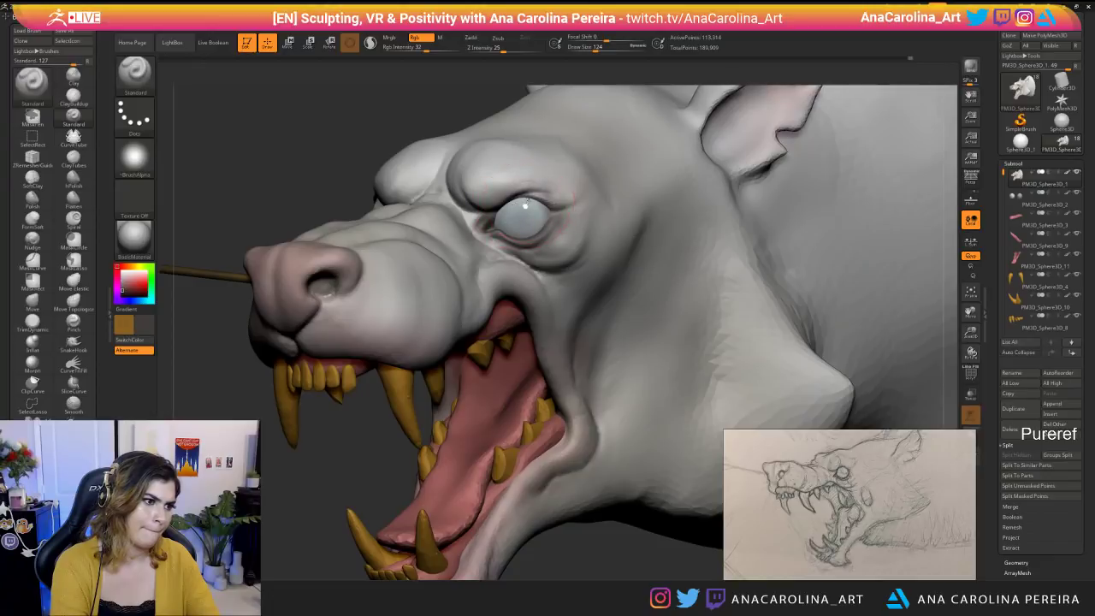
{"action": "mouse_move", "coordinate": [379, 298]}
{"action": "right_mouse_down", "text": "ctrl"}
{"action": "mouse_move", "coordinate": [376, 214]}
{"action": "mouse_move", "coordinate": [410, 323]}
{"action": "right_mouse_up", "text": "ctrl"}
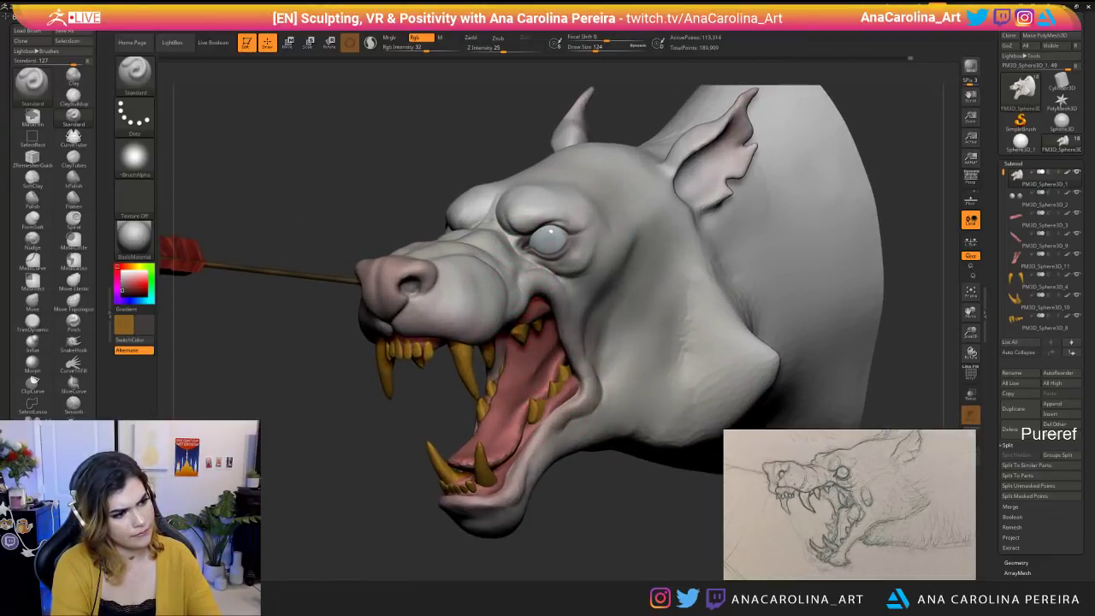
Reduce the draw size to 98 and darken the creature's nostril with the greyish brown.
{"action": "key", "text": "["}
{"action": "key", "text": "["}
{"action": "key", "text": "["}
{"action": "key", "text": "["}
{"action": "left_click_drag", "start_coordinate": [410, 287], "coordinate": [408, 290]}
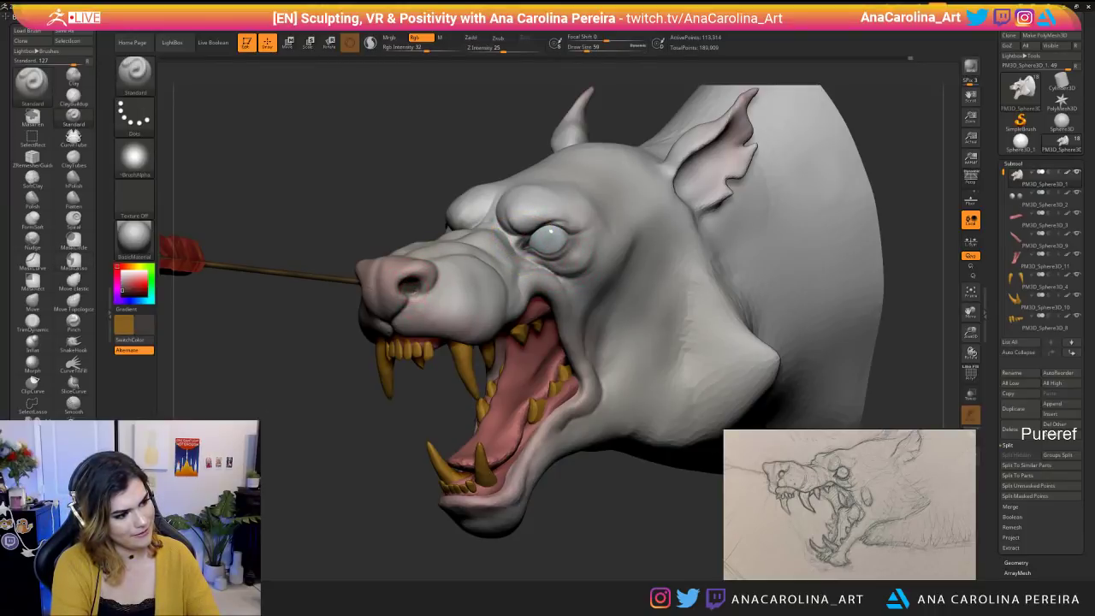
Try dotting small dark whisker spots on the side of the muzzle with draw size 27.
{"action": "left_click_drag", "start_coordinate": [373, 364], "coordinate": [392, 392], "text": "alt"}
{"action": "key", "text": "f"}
{"action": "key", "text": "]"}
{"action": "key", "text": "]"}
{"action": "key", "text": "]"}
{"action": "left_click_drag", "start_coordinate": [408, 423], "coordinate": [433, 417], "text": "alt"}
{"action": "key", "text": "space"}
{"action": "left_click", "coordinate": [481, 315]}
{"action": "mouse_move", "coordinate": [426, 365]}
{"action": "left_mouse_down", "text": "alt"}
{"action": "mouse_move", "coordinate": [440, 387]}
{"action": "mouse_move", "coordinate": [454, 502]}
{"action": "left_mouse_up", "text": "alt"}
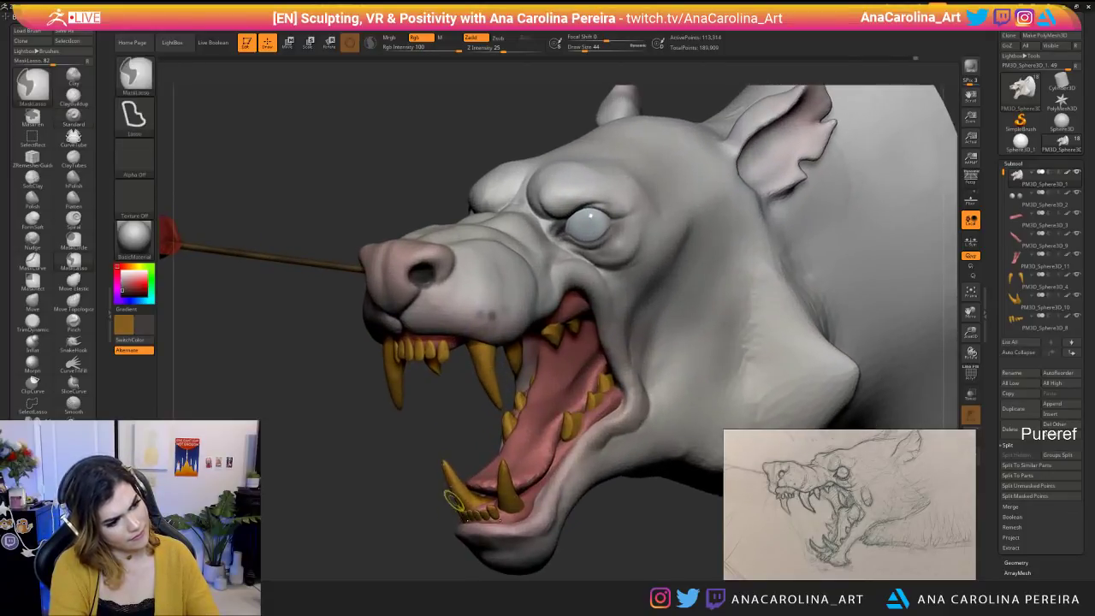
{"action": "key", "text": "space"}
{"action": "left_click", "coordinate": [489, 311]}
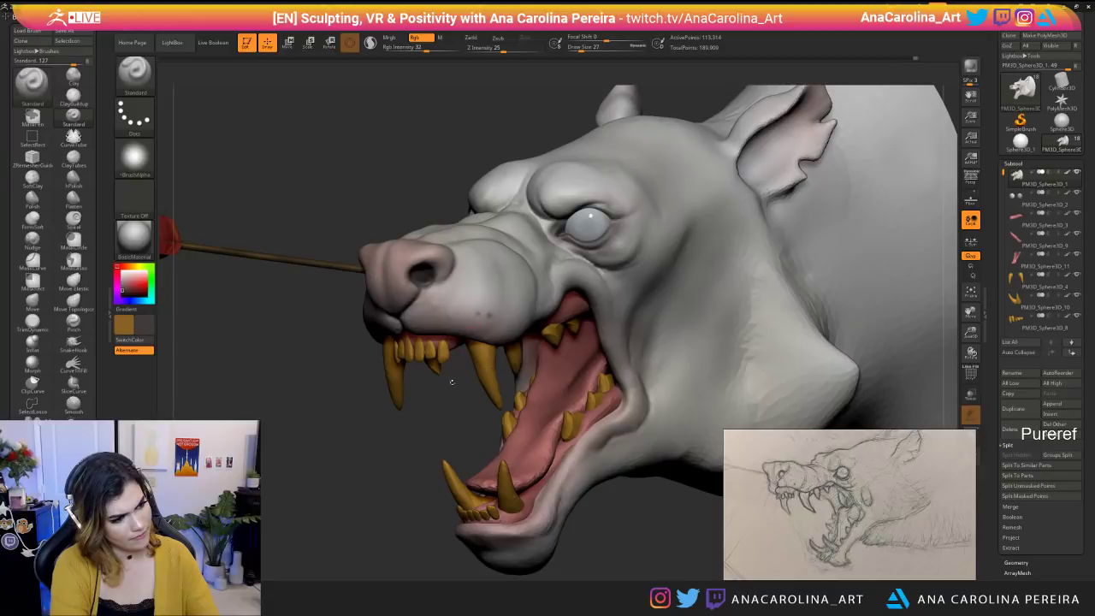
Raise the draw size to 124 and shade the corner of the creature's mouth with the dark greyish brown.
{"action": "left_click_drag", "start_coordinate": [456, 370], "coordinate": [594, 434], "text": "alt"}
{"action": "key", "text": "space"}
{"action": "left_click_drag", "start_coordinate": [624, 384], "coordinate": [630, 383]}
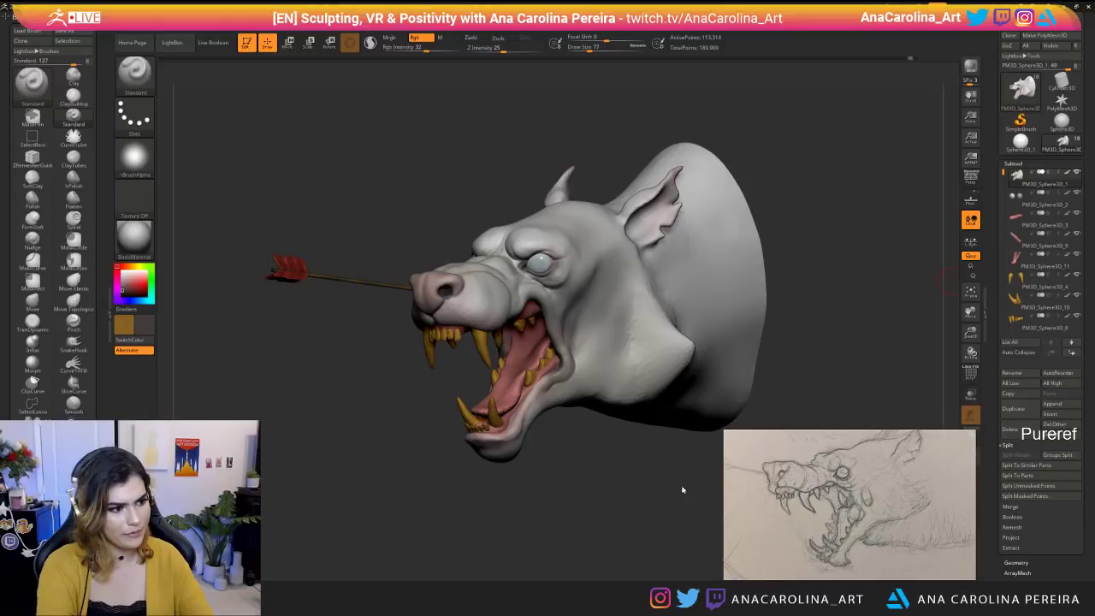
{"action": "key", "text": "space"}
{"action": "left_click_drag", "start_coordinate": [554, 342], "coordinate": [564, 342]}
{"action": "left_click_drag", "start_coordinate": [573, 479], "coordinate": [543, 479]}
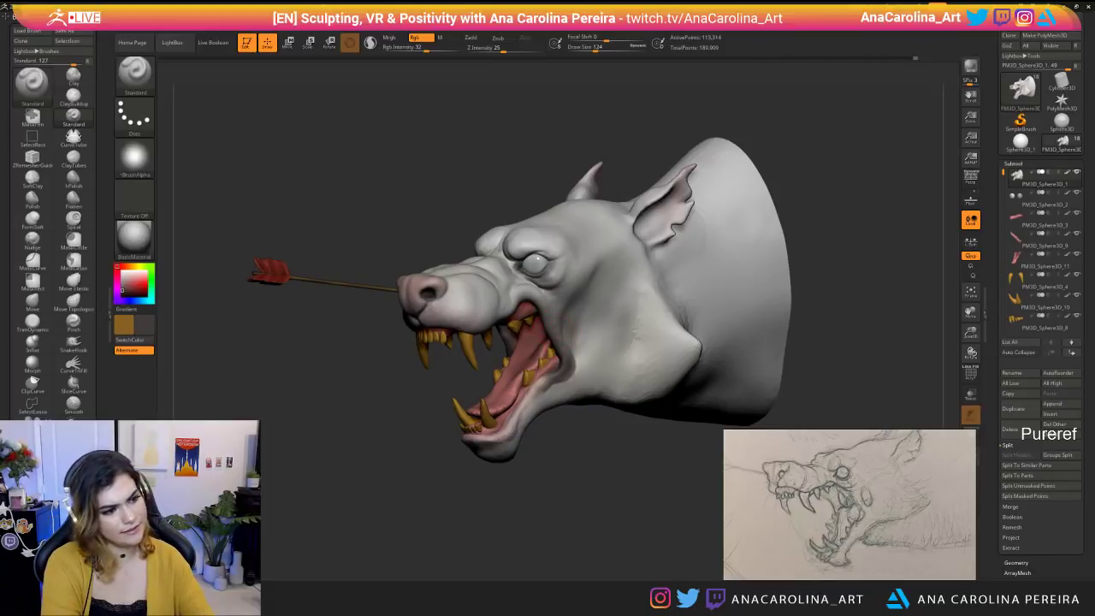
{"action": "left_click_drag", "start_coordinate": [549, 375], "coordinate": [523, 406]}
{"action": "left_click_drag", "start_coordinate": [428, 449], "coordinate": [585, 456]}
Reduce the draw size to 97 and darken the lip from the mouth corner along the lower jaw.
{"action": "key", "text": "s"}
{"action": "left_click_drag", "start_coordinate": [563, 413], "coordinate": [558, 413]}
{"action": "left_click_drag", "start_coordinate": [599, 479], "coordinate": [585, 486]}
{"action": "left_click_drag", "start_coordinate": [529, 415], "coordinate": [541, 436]}
{"action": "mouse_move", "coordinate": [598, 483]}
{"action": "left_mouse_down"}
{"action": "mouse_move", "coordinate": [571, 466]}
{"action": "mouse_move", "coordinate": [591, 468]}
{"action": "mouse_move", "coordinate": [571, 444]}
{"action": "mouse_move", "coordinate": [547, 492]}
{"action": "left_mouse_up"}
{"action": "mouse_move", "coordinate": [561, 447]}
{"action": "left_mouse_down"}
{"action": "mouse_move", "coordinate": [581, 444]}
{"action": "mouse_move", "coordinate": [550, 441]}
{"action": "left_mouse_up"}
{"action": "left_click_drag", "start_coordinate": [658, 483], "coordinate": [539, 486]}
{"action": "mouse_move", "coordinate": [632, 501]}
{"action": "left_mouse_down", "text": "alt"}
{"action": "mouse_move", "coordinate": [628, 454]}
{"action": "mouse_move", "coordinate": [629, 492]}
{"action": "left_mouse_up", "text": "alt"}
{"action": "mouse_move", "coordinate": [565, 511]}
{"action": "left_mouse_down"}
{"action": "mouse_move", "coordinate": [638, 516]}
{"action": "mouse_move", "coordinate": [629, 537]}
{"action": "mouse_move", "coordinate": [684, 532]}
{"action": "left_mouse_up"}
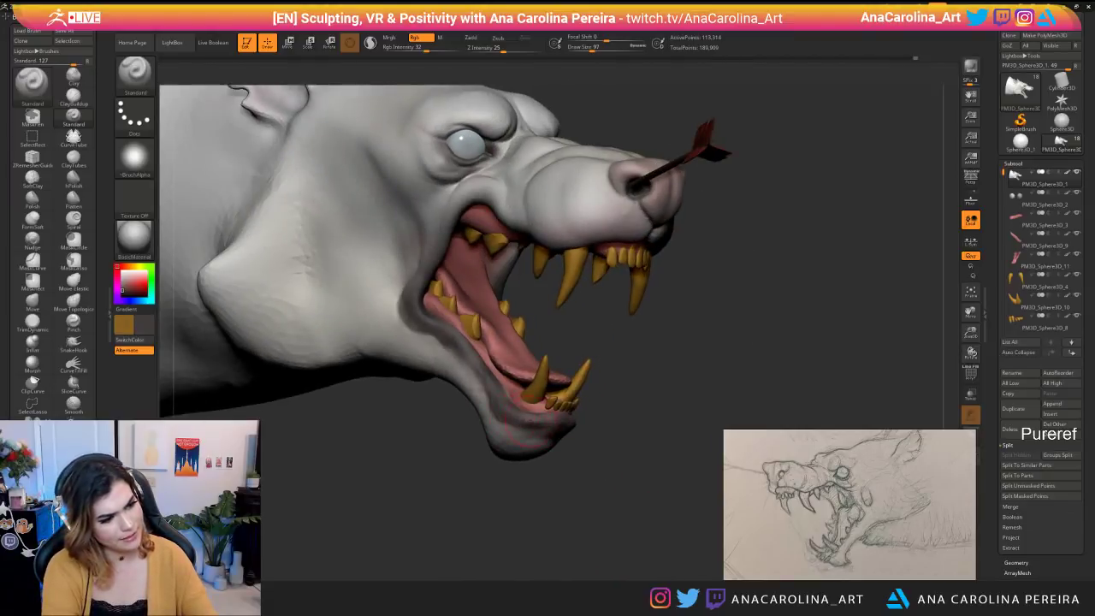
Set the draw size to 54 and the RGB intensity to 73 for stronger lip painting.
{"action": "key", "text": "ctrl"}
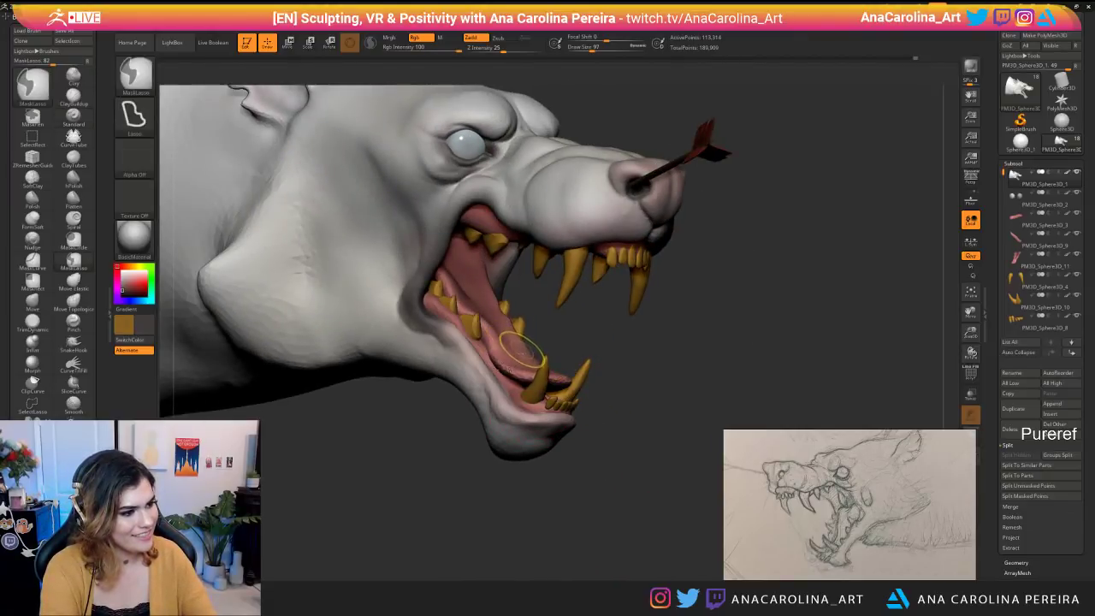
{"action": "key", "text": "space"}
{"action": "key", "text": "space"}
{"action": "left_click_drag", "start_coordinate": [408, 308], "coordinate": [412, 308]}
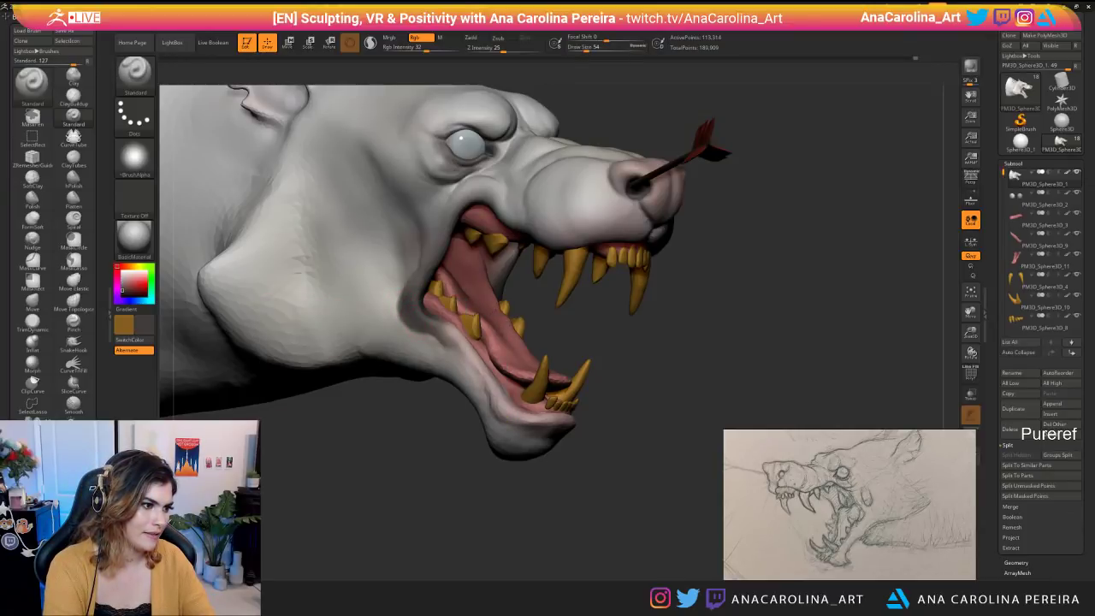
{"action": "key", "text": "space"}
{"action": "left_click_drag", "start_coordinate": [419, 339], "coordinate": [472, 339]}
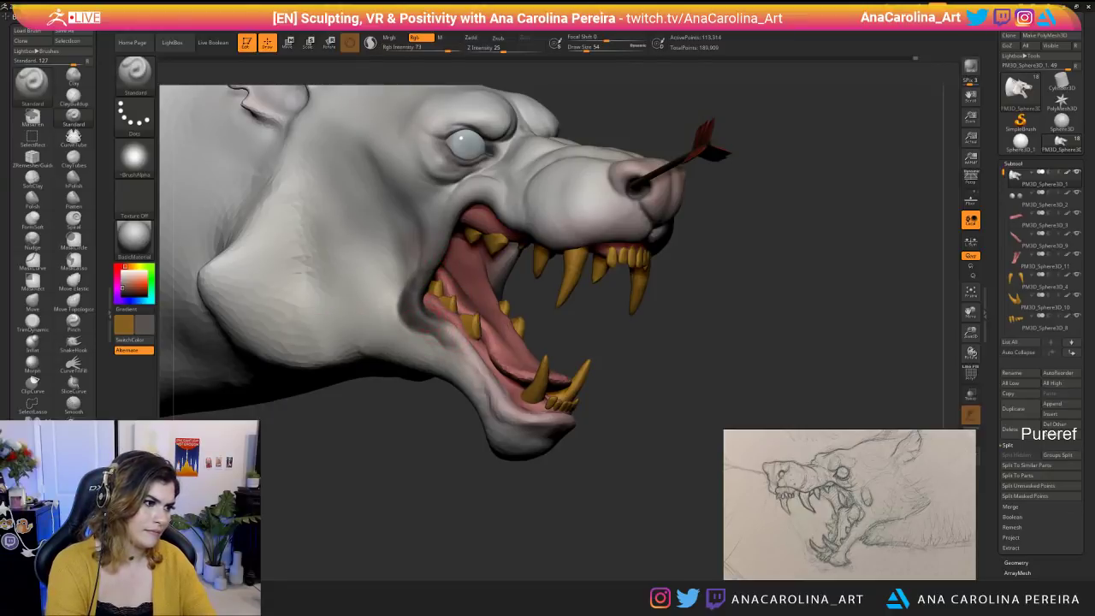
{"action": "left_click_drag", "start_coordinate": [439, 327], "coordinate": [469, 351]}
Enlarge the draw size to 81 and paint a dark greyish-brown band along the lower jaw's lip to the chin.
{"action": "key", "text": "space"}
{"action": "left_click_drag", "start_coordinate": [596, 390], "coordinate": [590, 316], "text": "alt"}
{"action": "left_click_drag", "start_coordinate": [633, 368], "coordinate": [479, 368]}
{"action": "left_click_drag", "start_coordinate": [547, 411], "coordinate": [548, 479], "text": "alt"}
{"action": "left_click_drag", "start_coordinate": [528, 332], "coordinate": [485, 399]}
{"action": "mouse_move", "coordinate": [541, 441]}
{"action": "left_mouse_down"}
{"action": "mouse_move", "coordinate": [493, 387]}
{"action": "mouse_move", "coordinate": [498, 375]}
{"action": "left_mouse_up"}
{"action": "mouse_move", "coordinate": [530, 446]}
{"action": "left_mouse_down"}
{"action": "mouse_move", "coordinate": [561, 327]}
{"action": "mouse_move", "coordinate": [534, 383]}
{"action": "mouse_move", "coordinate": [476, 404]}
{"action": "mouse_move", "coordinate": [526, 418]}
{"action": "left_mouse_up"}
{"action": "left_click_drag", "start_coordinate": [548, 453], "coordinate": [578, 455]}
{"action": "mouse_move", "coordinate": [503, 415]}
{"action": "left_mouse_down"}
{"action": "mouse_move", "coordinate": [548, 417]}
{"action": "mouse_move", "coordinate": [500, 421]}
{"action": "left_mouse_up"}
{"action": "left_click_drag", "start_coordinate": [565, 466], "coordinate": [589, 414]}
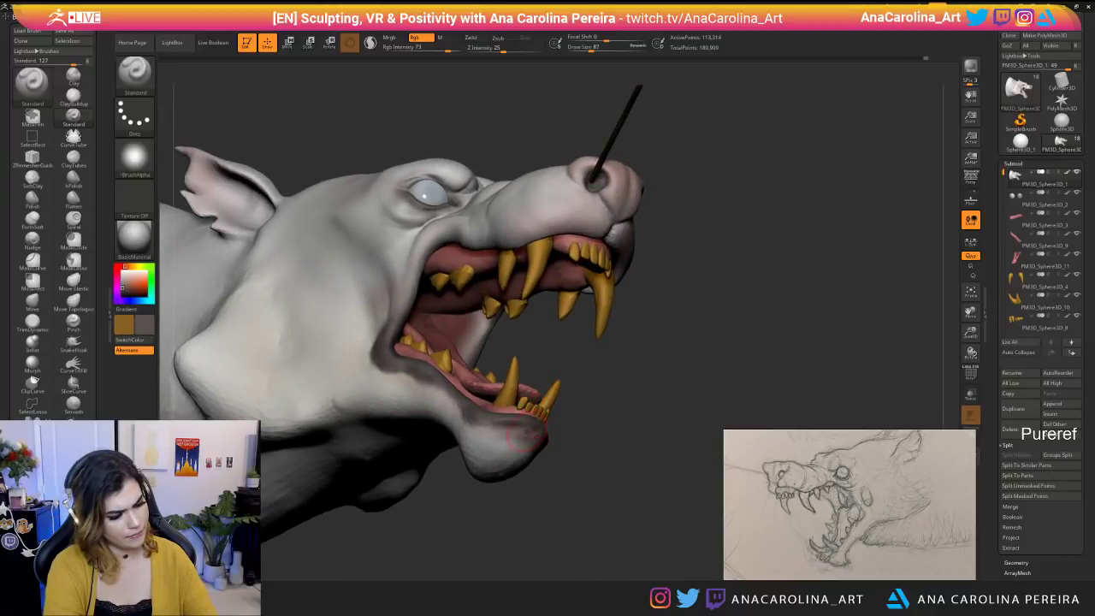
Pick a pale pinkish skin tone, reduce the draw size to 68 and lighten the front of the chin.
{"action": "key", "text": "c"}
{"action": "key", "text": "space"}
{"action": "left_click_drag", "start_coordinate": [517, 446], "coordinate": [515, 427]}
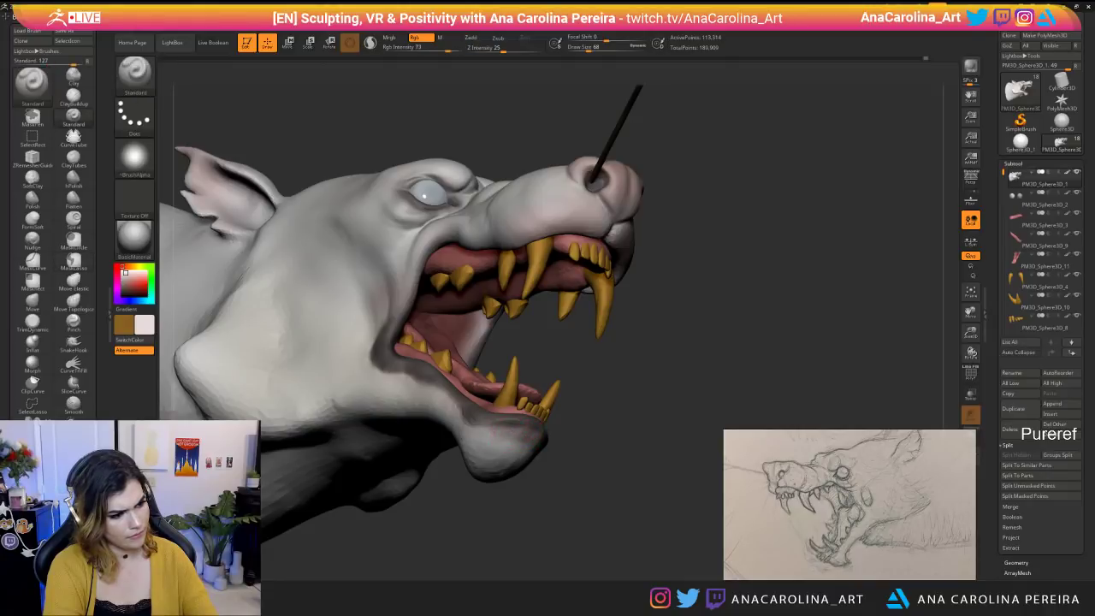
Sample the greyish brown from the model and continue darkening the lower lip.
{"action": "mouse_move", "coordinate": [575, 458]}
{"action": "right_mouse_down"}
{"action": "mouse_move", "coordinate": [571, 501]}
{"action": "mouse_move", "coordinate": [570, 459]}
{"action": "mouse_move", "coordinate": [368, 458]}
{"action": "right_mouse_up"}
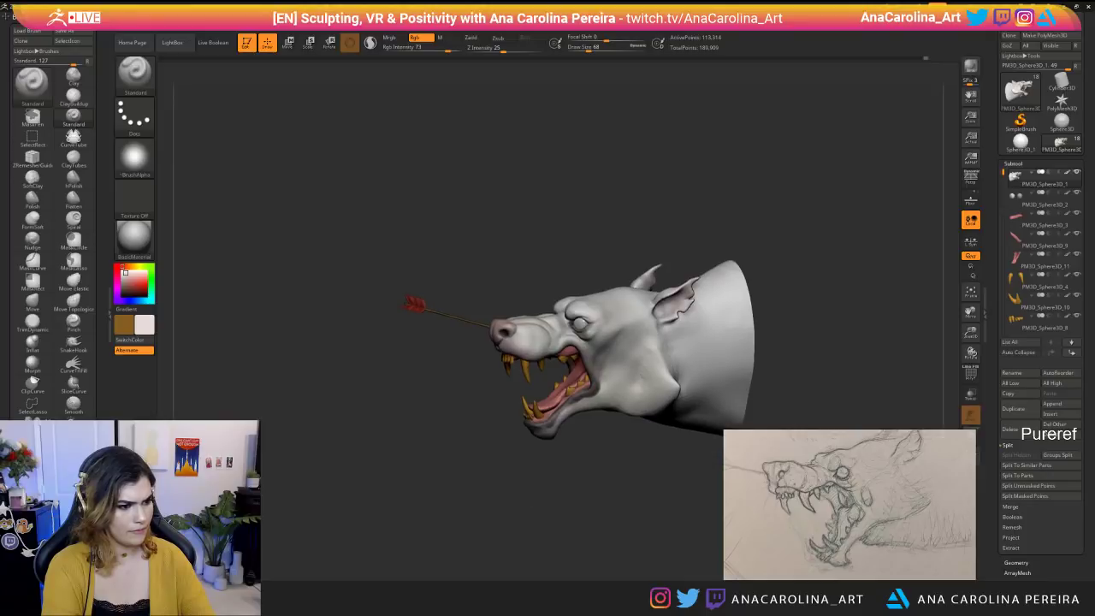
{"action": "right_click_drag", "start_coordinate": [578, 428], "coordinate": [580, 477], "text": "ctrl"}
{"action": "key", "text": "c"}
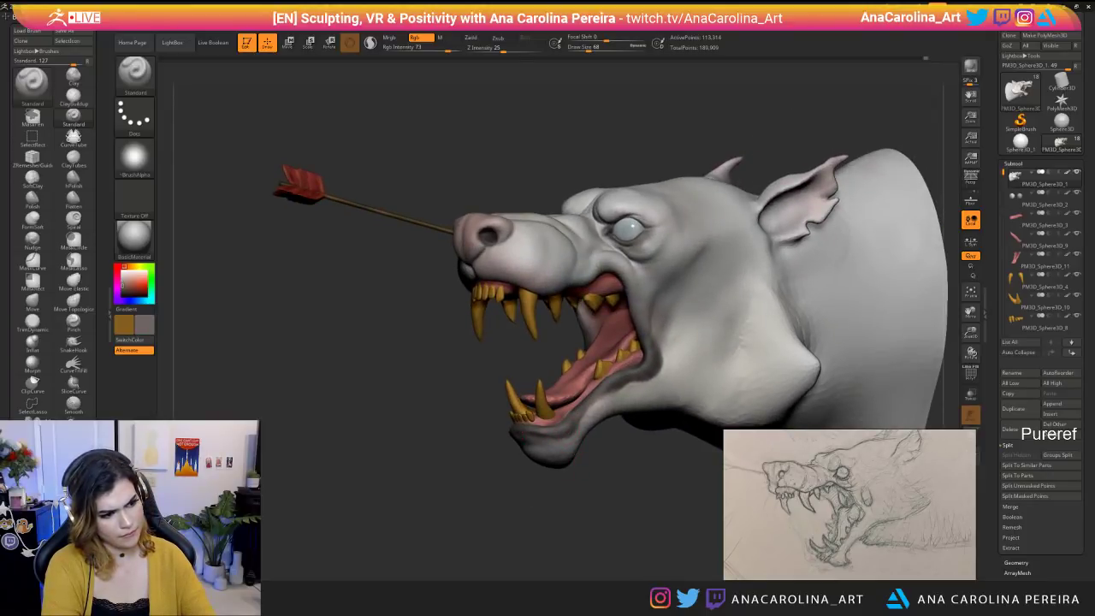
{"action": "right_click_drag", "start_coordinate": [513, 518], "coordinate": [599, 513], "text": "ctrl"}
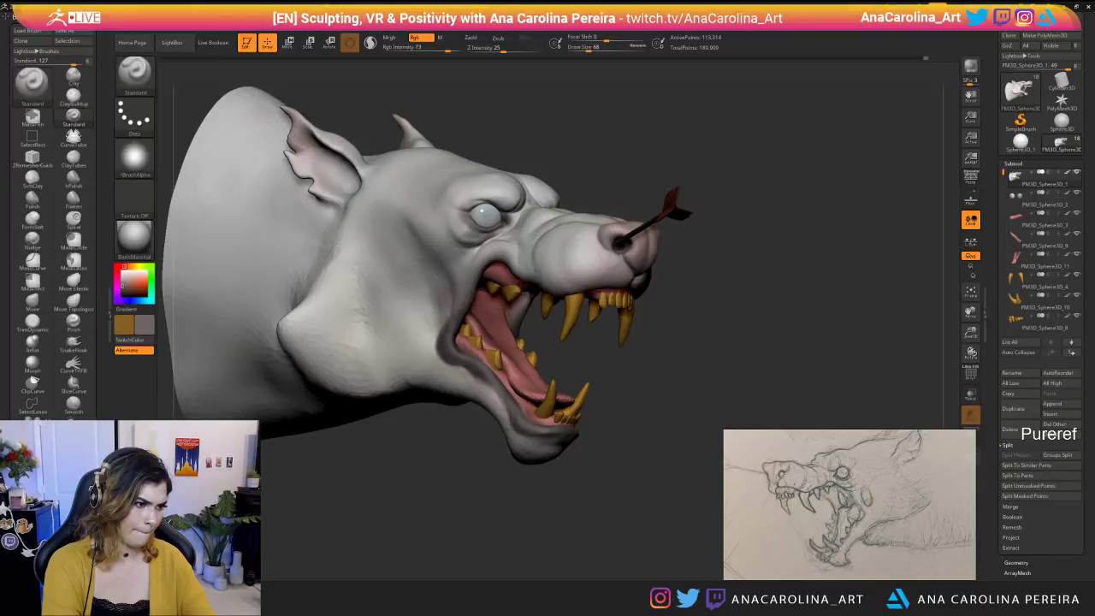
Raise the draw size to 140 and work on the head with a muted reddish brown.
{"action": "mouse_move", "coordinate": [599, 513]}
{"action": "right_mouse_down", "text": "ctrl"}
{"action": "mouse_move", "coordinate": [599, 462]}
{"action": "mouse_move", "coordinate": [598, 479]}
{"action": "right_mouse_up", "text": "ctrl"}
{"action": "key", "text": "space"}
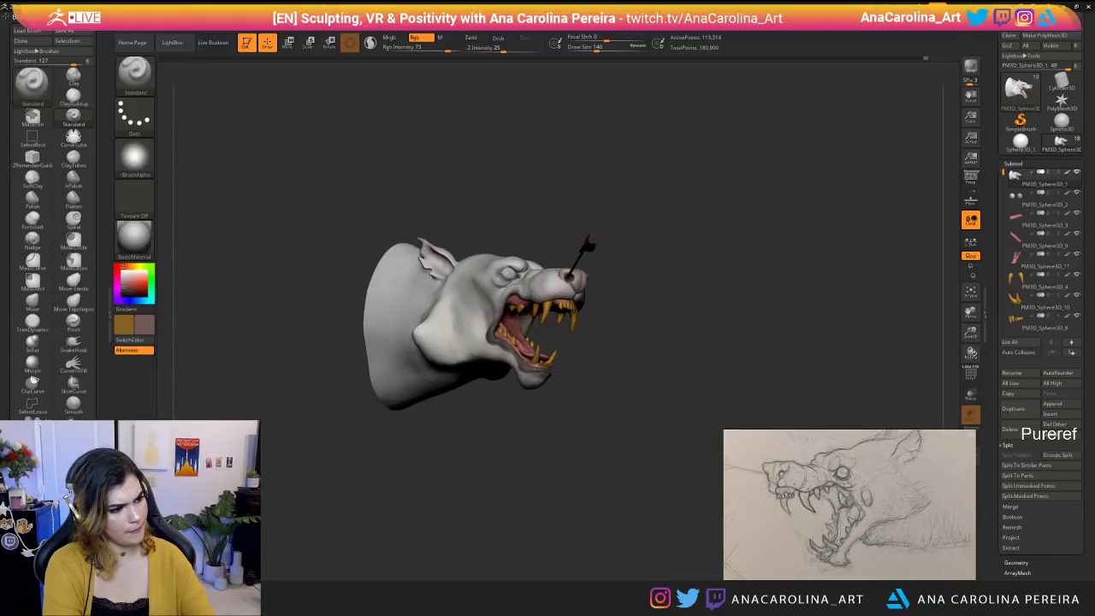
{"action": "right_click_drag", "start_coordinate": [585, 248], "coordinate": [582, 471]}
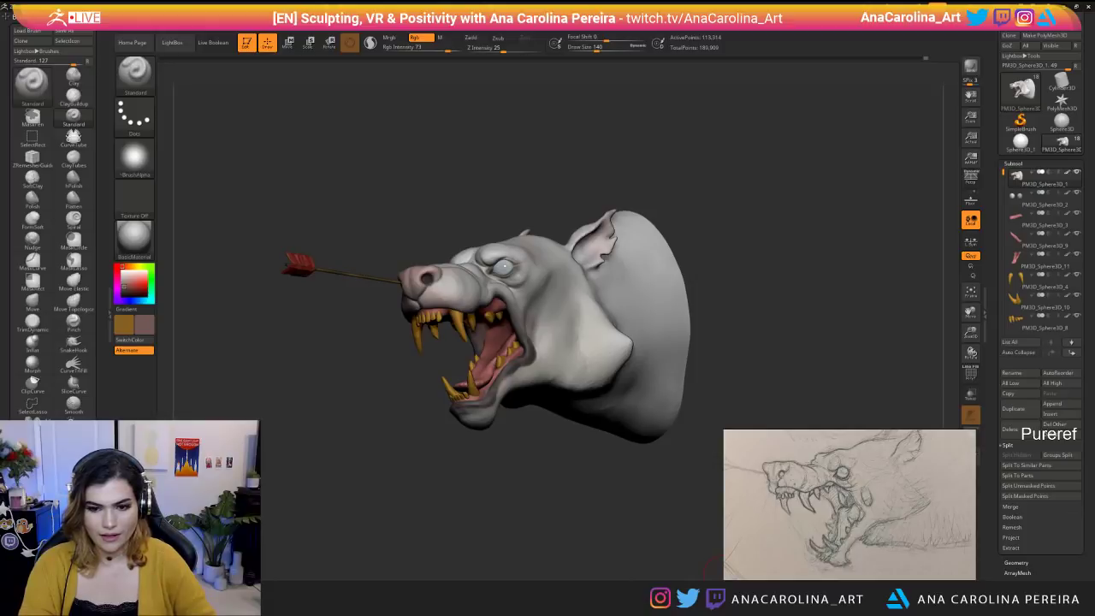
{"action": "left_click_drag", "start_coordinate": [679, 488], "coordinate": [428, 475]}
{"action": "key", "text": "f"}
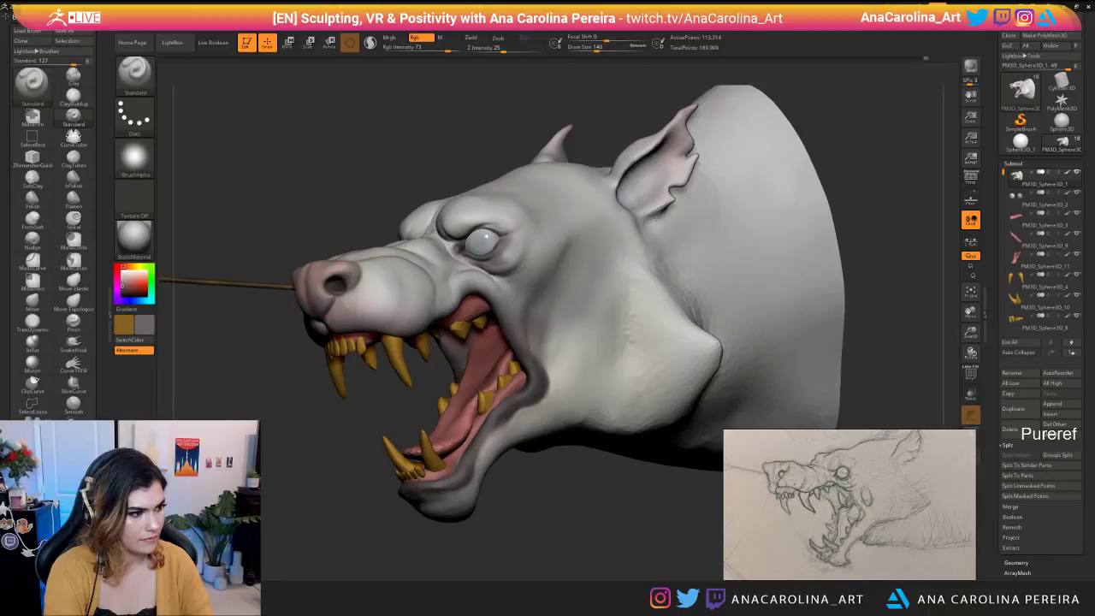
Enlarge the draw size to 182 and examine the painted head from the front, below and both sides.
{"action": "mouse_move", "coordinate": [336, 445]}
{"action": "left_mouse_down", "text": "alt"}
{"action": "mouse_move", "coordinate": [334, 384]}
{"action": "mouse_move", "coordinate": [427, 393]}
{"action": "mouse_move", "coordinate": [332, 396]}
{"action": "mouse_move", "coordinate": [331, 444]}
{"action": "left_mouse_up", "text": "alt"}
{"action": "left_click_drag", "start_coordinate": [295, 376], "coordinate": [351, 300]}
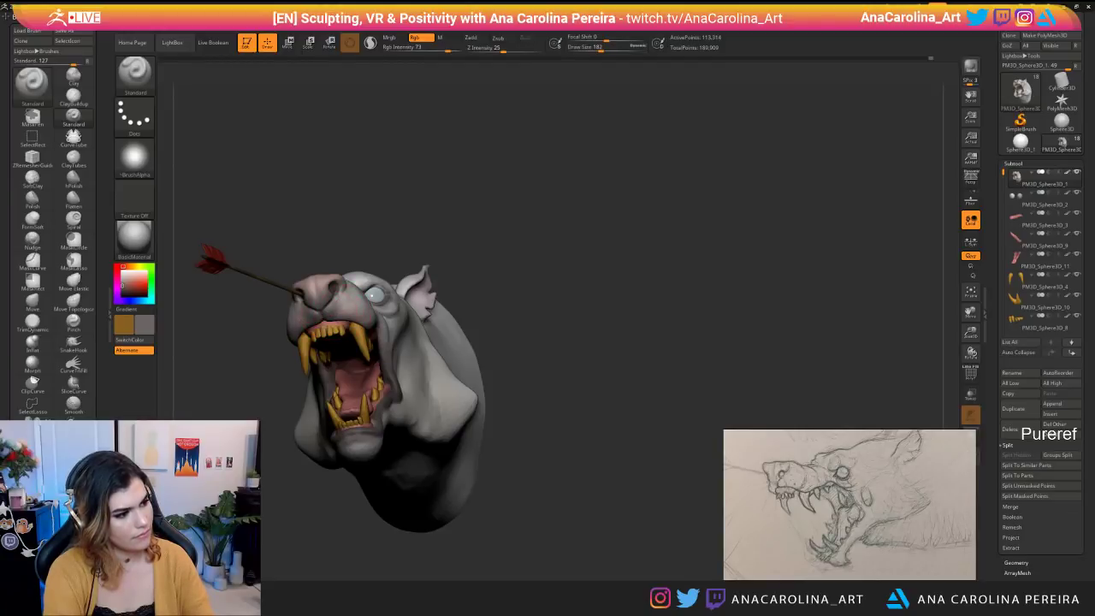
{"action": "mouse_move", "coordinate": [376, 299]}
{"action": "right_mouse_down"}
{"action": "mouse_move", "coordinate": [282, 346]}
{"action": "mouse_move", "coordinate": [352, 349]}
{"action": "right_mouse_up"}
{"action": "left_click_drag", "start_coordinate": [335, 304], "coordinate": [321, 311]}
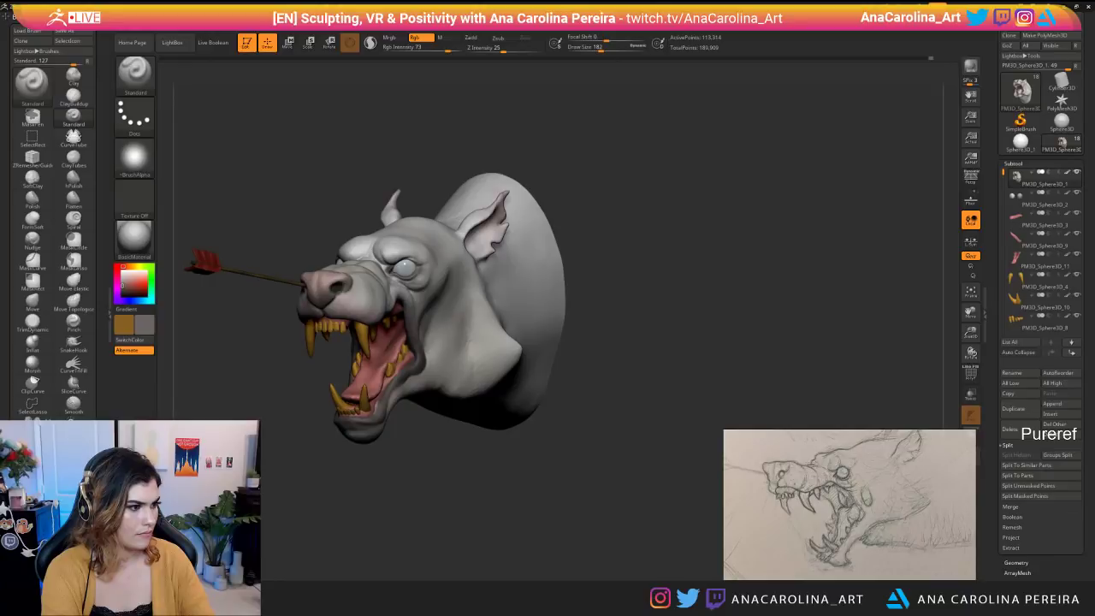
{"action": "right_click_drag", "start_coordinate": [342, 312], "coordinate": [314, 278]}
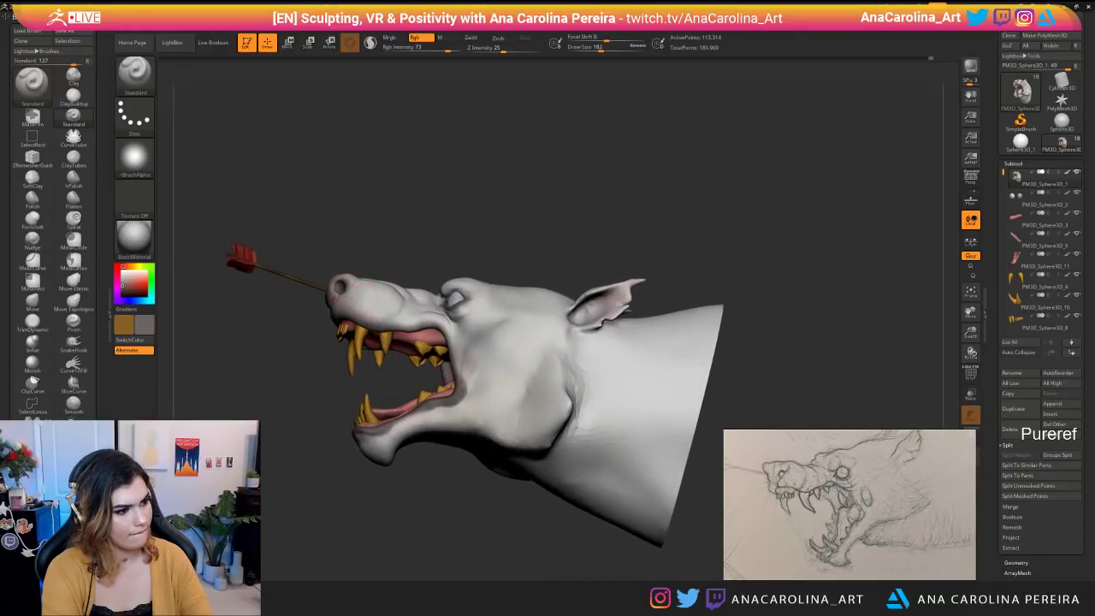
{"action": "mouse_move", "coordinate": [428, 322]}
{"action": "right_mouse_down"}
{"action": "mouse_move", "coordinate": [467, 288]}
{"action": "mouse_move", "coordinate": [484, 315]}
{"action": "mouse_move", "coordinate": [525, 335]}
{"action": "mouse_move", "coordinate": [476, 403]}
{"action": "mouse_move", "coordinate": [556, 400]}
{"action": "right_mouse_up"}
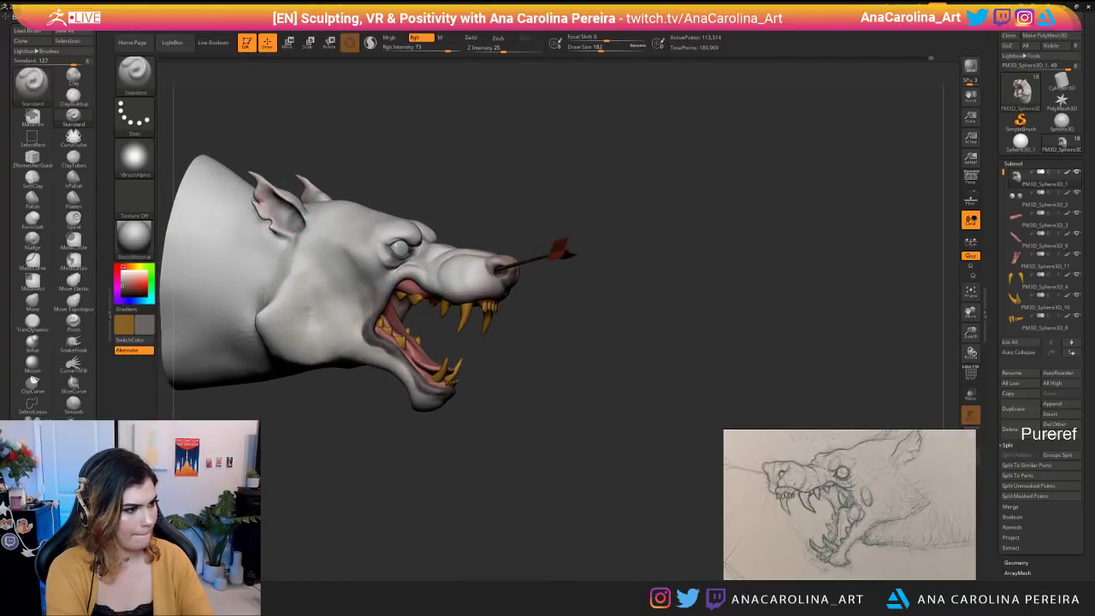
{"action": "right_click_drag", "start_coordinate": [290, 175], "coordinate": [195, 185]}
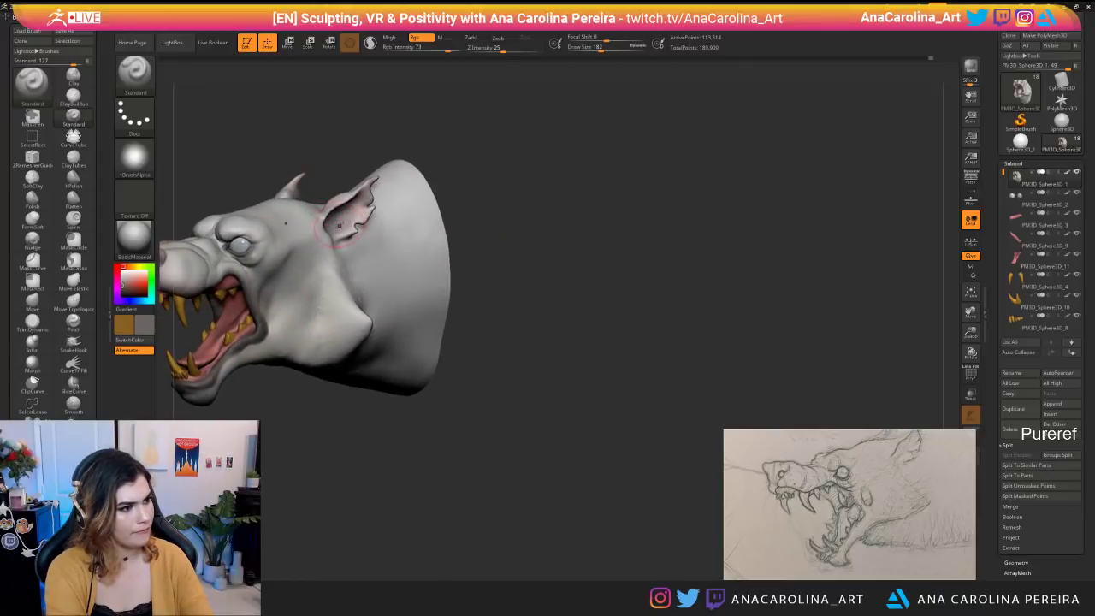
{"action": "right_click_drag", "start_coordinate": [376, 401], "coordinate": [608, 449]}
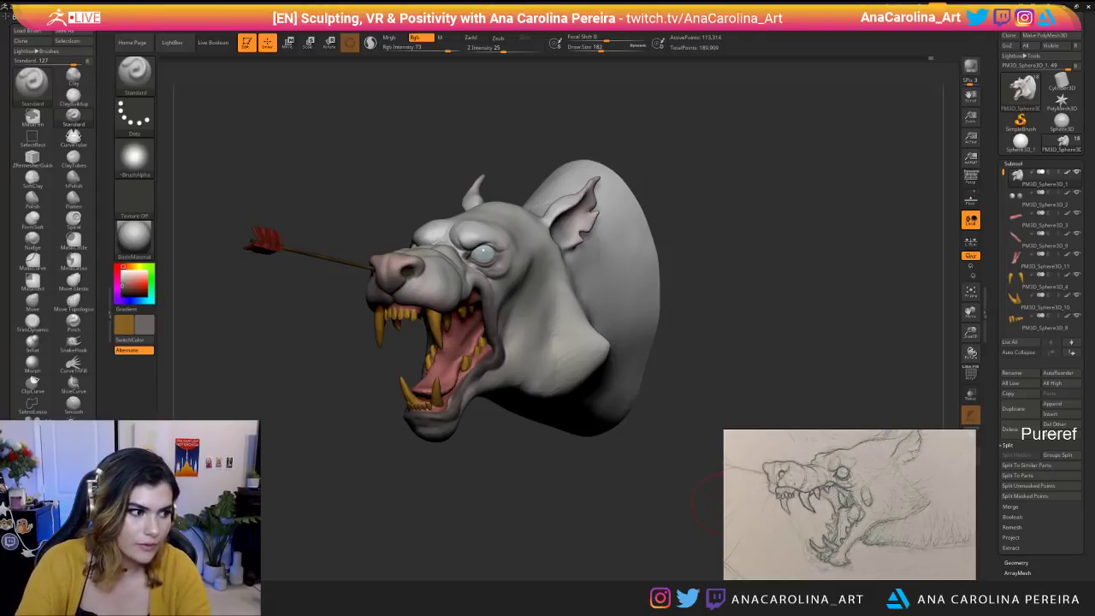
Try a greyish-brown stroke across the creature's brow and undo it.
{"action": "left_click_drag", "start_coordinate": [472, 233], "coordinate": [448, 237]}
{"action": "key", "text": "ctrl+z"}
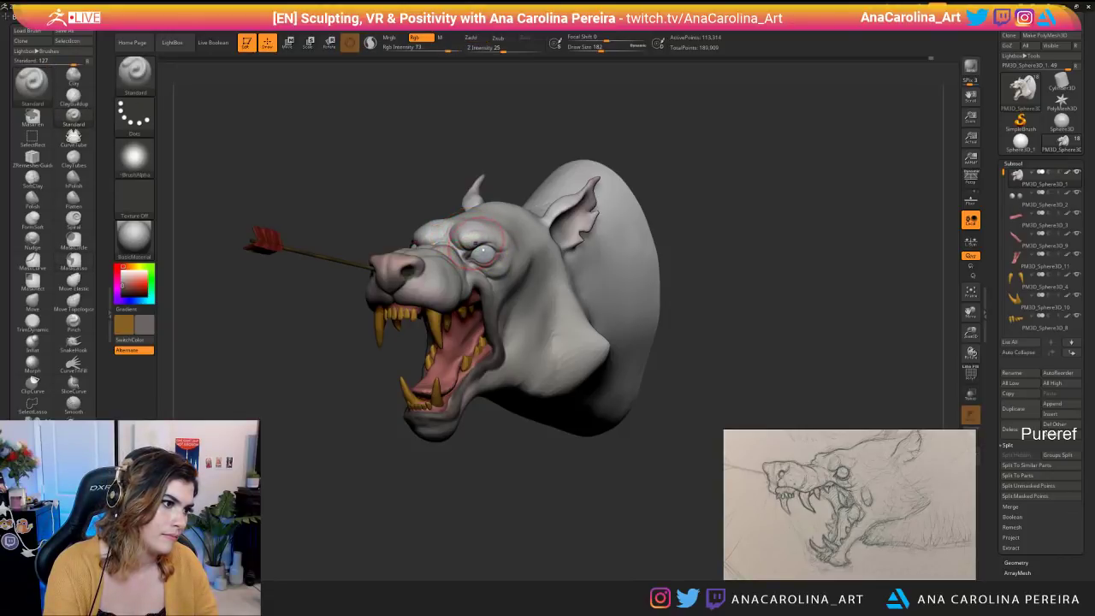
{"action": "left_click_drag", "start_coordinate": [668, 232], "coordinate": [668, 162], "text": "alt"}
{"action": "mouse_move", "coordinate": [668, 162]}
{"action": "left_mouse_down"}
{"action": "mouse_move", "coordinate": [761, 171]}
{"action": "mouse_move", "coordinate": [658, 180]}
{"action": "mouse_move", "coordinate": [658, 231]}
{"action": "mouse_move", "coordinate": [702, 222]}
{"action": "mouse_move", "coordinate": [693, 213]}
{"action": "mouse_move", "coordinate": [689, 286]}
{"action": "left_mouse_up"}
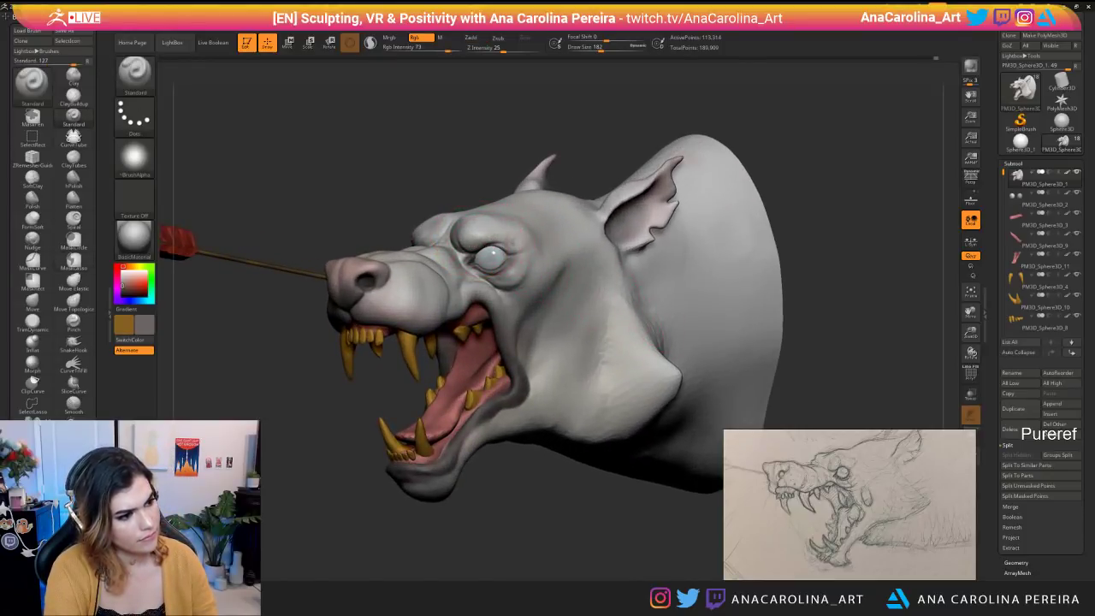
{"action": "left_click_drag", "start_coordinate": [547, 503], "coordinate": [552, 437], "text": "alt"}
{"action": "mouse_move", "coordinate": [552, 436]}
{"action": "left_mouse_down"}
{"action": "mouse_move", "coordinate": [594, 433]}
{"action": "mouse_move", "coordinate": [556, 435]}
{"action": "mouse_move", "coordinate": [564, 509]}
{"action": "mouse_move", "coordinate": [597, 510]}
{"action": "left_mouse_up"}
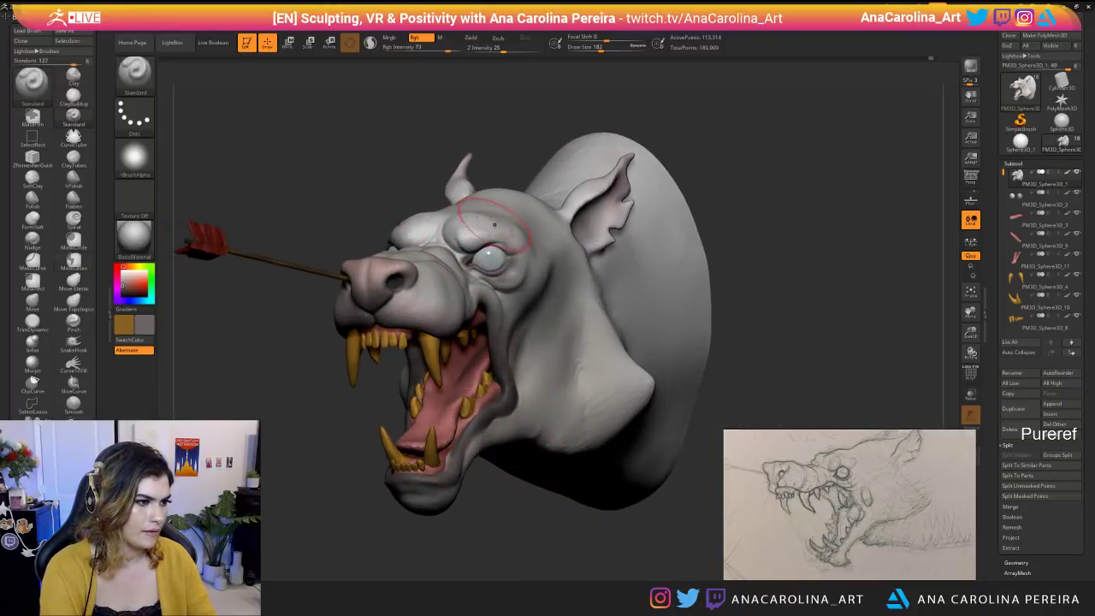
Lower the RGB intensity to 43 and the draw size to 167 for softer shading on the brow.
{"action": "key", "text": "space"}
{"action": "left_click", "coordinate": [507, 257]}
{"action": "key", "text": "space"}
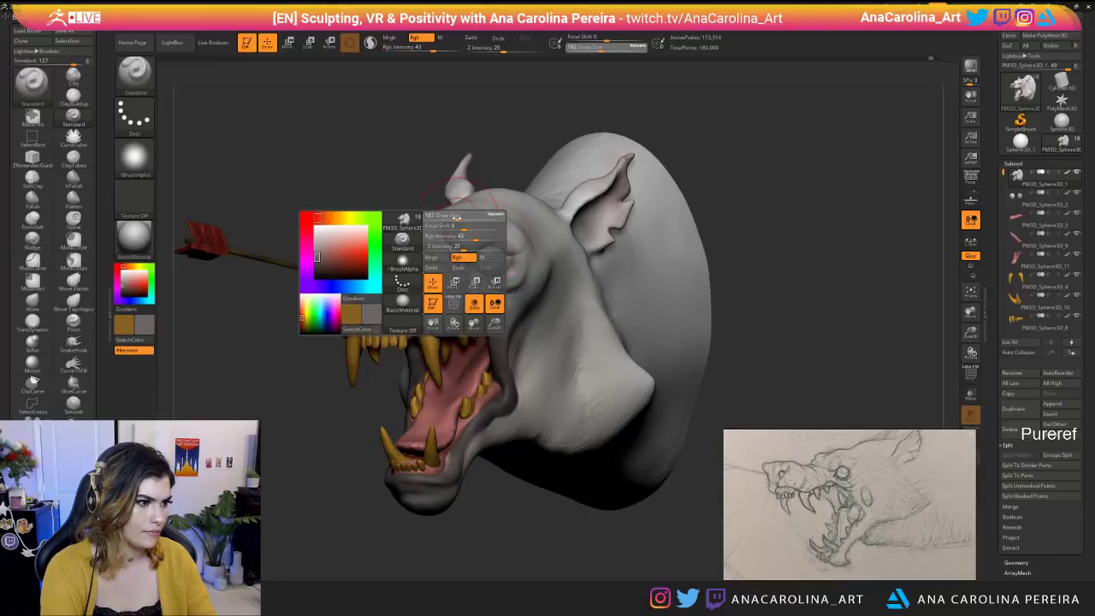
{"action": "left_click_drag", "start_coordinate": [456, 217], "coordinate": [450, 217]}
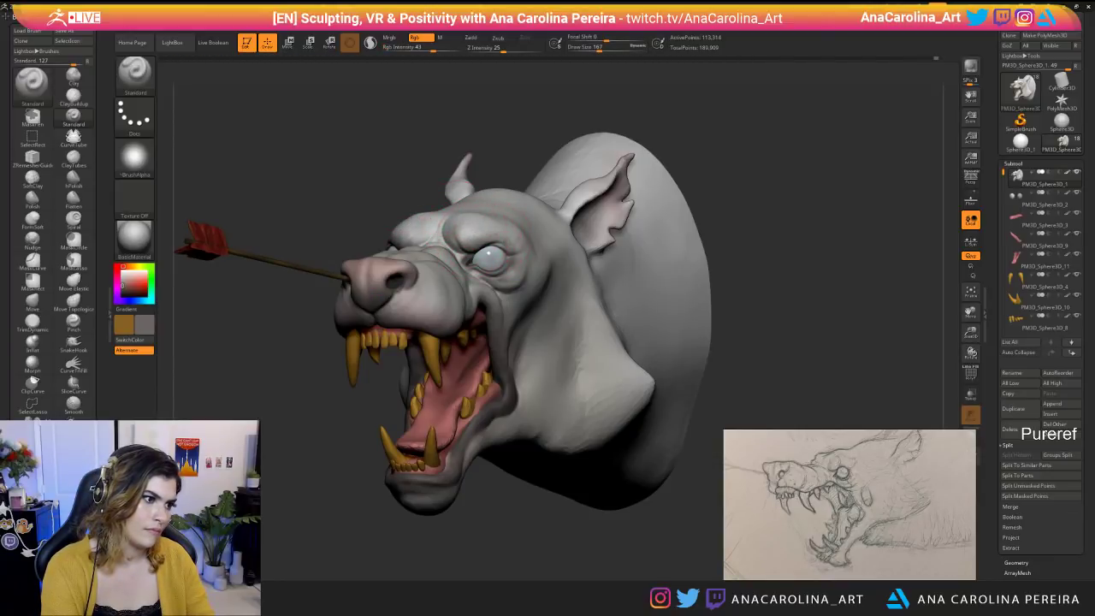
{"action": "left_click_drag", "start_coordinate": [752, 208], "coordinate": [740, 235], "text": "alt"}
{"action": "mouse_move", "coordinate": [770, 235]}
{"action": "left_mouse_down"}
{"action": "mouse_move", "coordinate": [741, 234]}
{"action": "mouse_move", "coordinate": [776, 246]}
{"action": "left_mouse_up"}
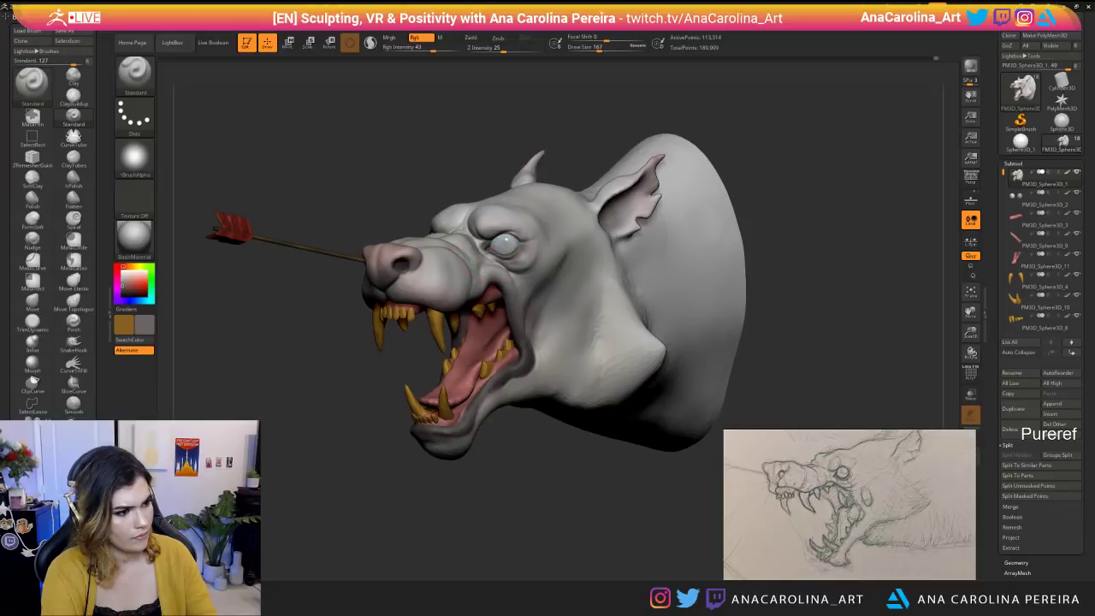
{"action": "left_click_drag", "start_coordinate": [547, 458], "coordinate": [568, 424], "text": "alt"}
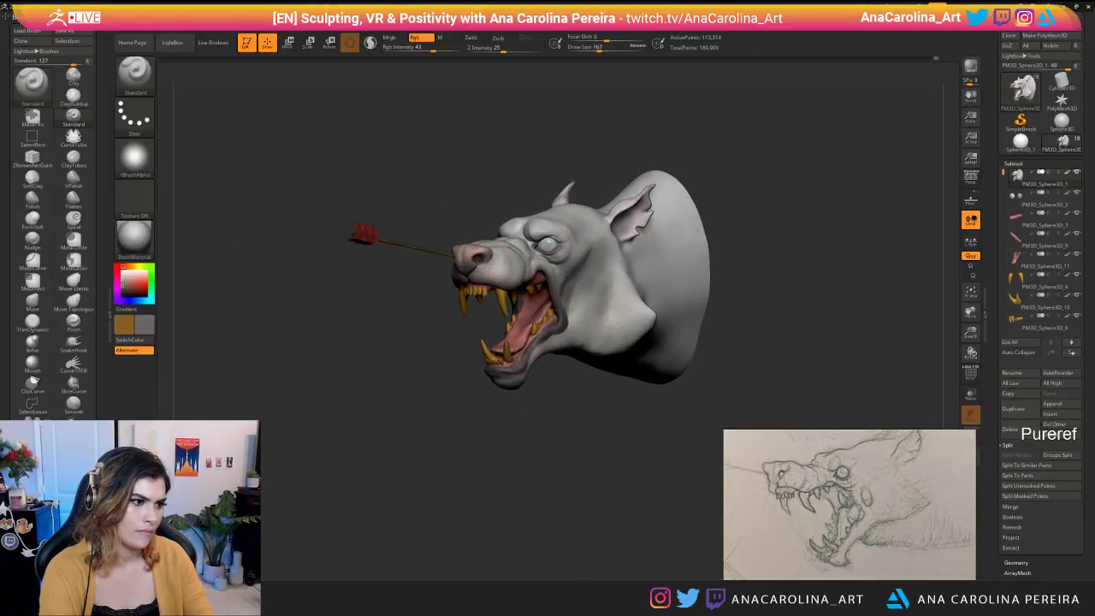
Raise the draw size to 228 for broader shading on the creature's head.
{"action": "mouse_move", "coordinate": [426, 312]}
{"action": "left_mouse_down", "text": "alt"}
{"action": "mouse_move", "coordinate": [440, 326]}
{"action": "mouse_move", "coordinate": [439, 361]}
{"action": "left_mouse_up", "text": "alt"}
{"action": "key", "text": "s"}
{"action": "left_click_drag", "start_coordinate": [481, 302], "coordinate": [493, 282]}
{"action": "left_click_drag", "start_coordinate": [555, 475], "coordinate": [541, 470]}
{"action": "mouse_move", "coordinate": [541, 469]}
{"action": "left_mouse_down", "text": "alt"}
{"action": "mouse_move", "coordinate": [540, 487]}
{"action": "mouse_move", "coordinate": [567, 494]}
{"action": "mouse_move", "coordinate": [510, 479]}
{"action": "mouse_move", "coordinate": [508, 451]}
{"action": "mouse_move", "coordinate": [694, 466]}
{"action": "mouse_move", "coordinate": [523, 472]}
{"action": "mouse_move", "coordinate": [684, 469]}
{"action": "mouse_move", "coordinate": [541, 479]}
{"action": "left_mouse_up", "text": "alt"}
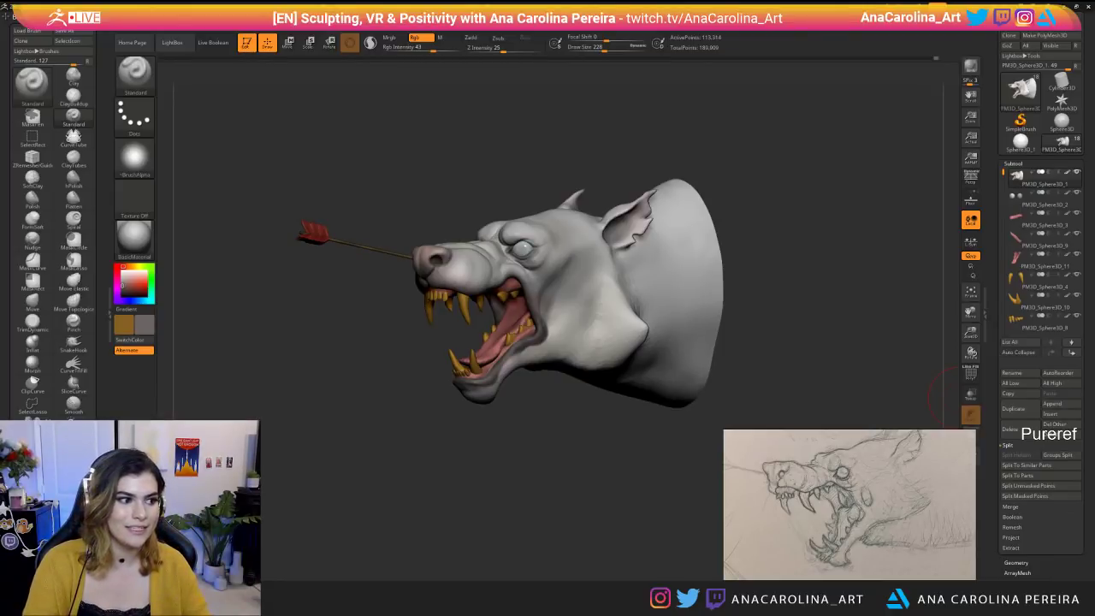
Sample an off-white paint color from the head and set the draw size to 140.
{"action": "mouse_move", "coordinate": [595, 435]}
{"action": "left_mouse_down"}
{"action": "mouse_move", "coordinate": [842, 455]}
{"action": "mouse_move", "coordinate": [591, 460]}
{"action": "mouse_move", "coordinate": [604, 525]}
{"action": "mouse_move", "coordinate": [641, 528]}
{"action": "mouse_move", "coordinate": [624, 422]}
{"action": "mouse_move", "coordinate": [611, 413]}
{"action": "left_mouse_up"}
{"action": "key", "text": "space"}
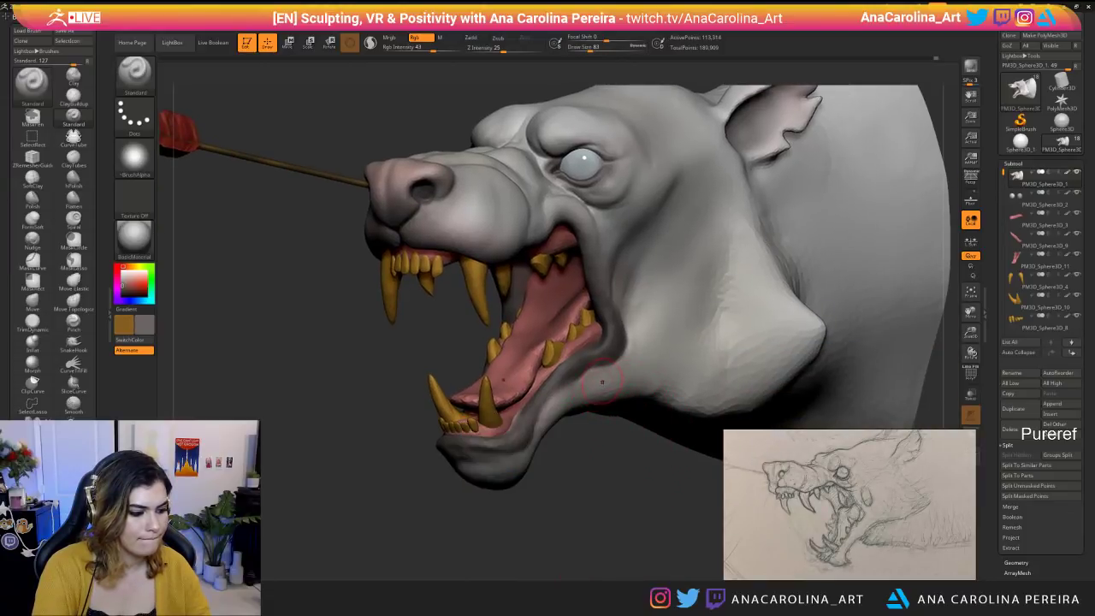
{"action": "key", "text": "c"}
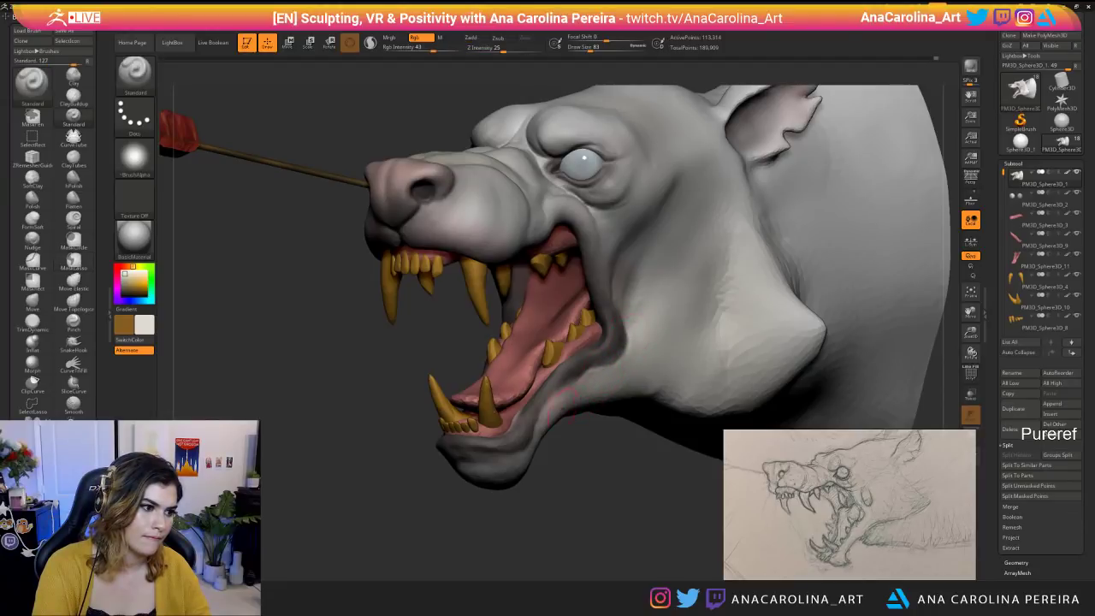
{"action": "key", "text": "f"}
{"action": "left_click_drag", "start_coordinate": [614, 443], "coordinate": [618, 439]}
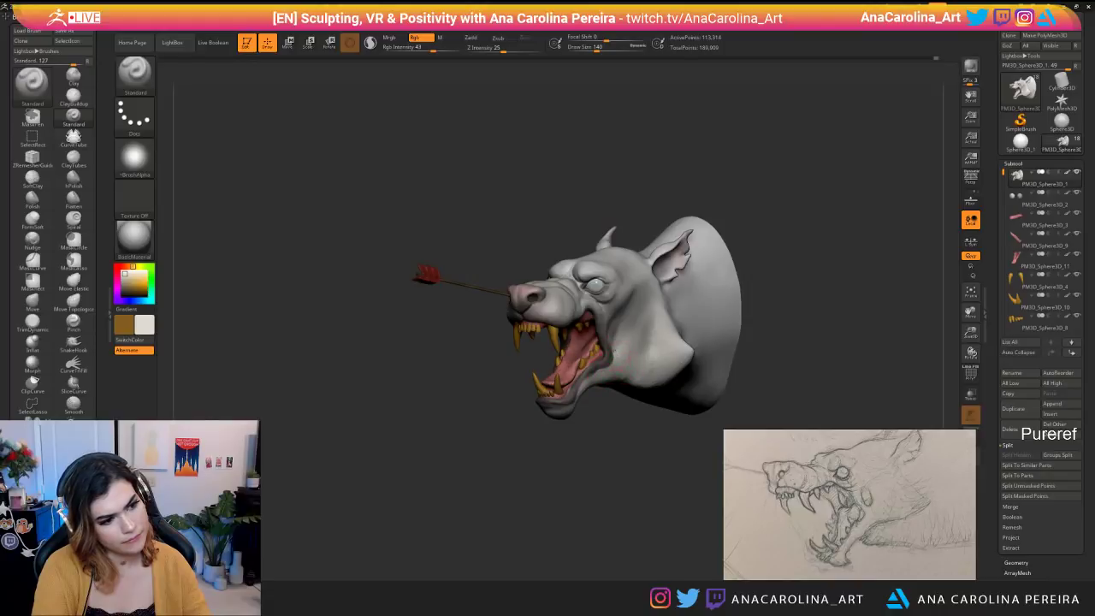
{"action": "mouse_move", "coordinate": [639, 470]}
{"action": "left_mouse_down", "text": "alt"}
{"action": "mouse_move", "coordinate": [642, 437]}
{"action": "mouse_move", "coordinate": [775, 438]}
{"action": "mouse_move", "coordinate": [548, 438]}
{"action": "mouse_move", "coordinate": [627, 486]}
{"action": "left_mouse_up", "text": "alt"}
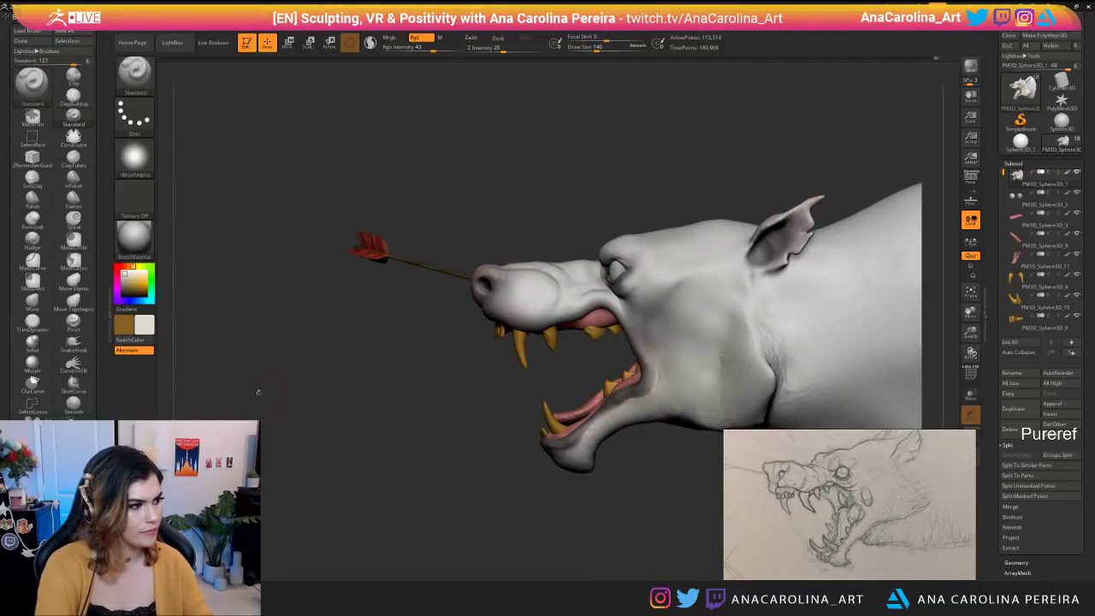
Switch to the Flat Color material to show the head's silhouette in profile.
{"action": "left_click", "coordinate": [134, 237]}
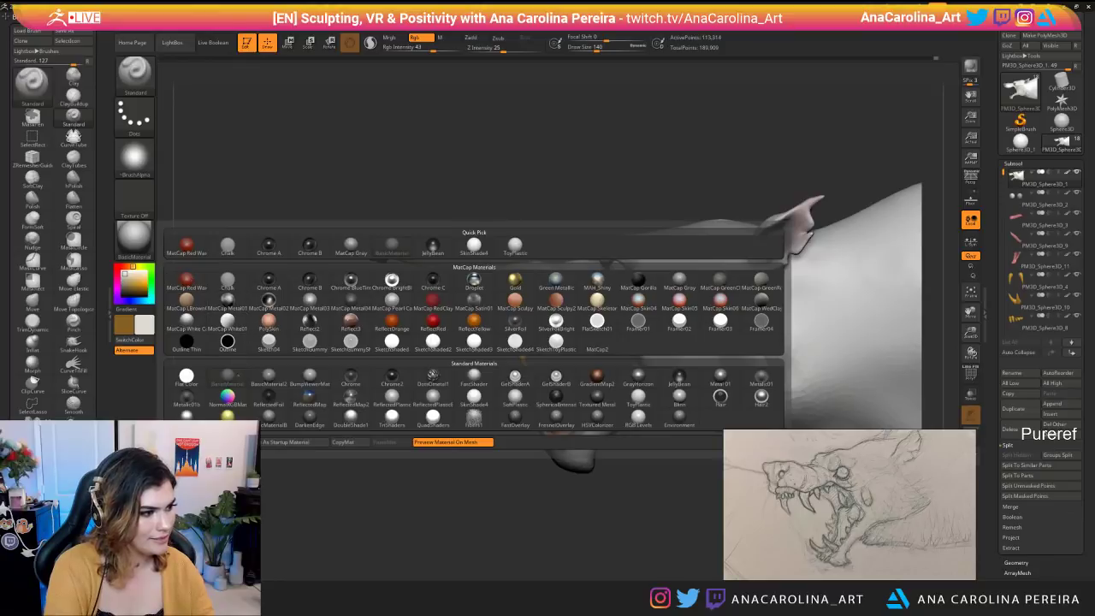
{"action": "left_click", "coordinate": [187, 375]}
{"action": "left_click_drag", "start_coordinate": [330, 440], "coordinate": [368, 428], "text": "alt"}
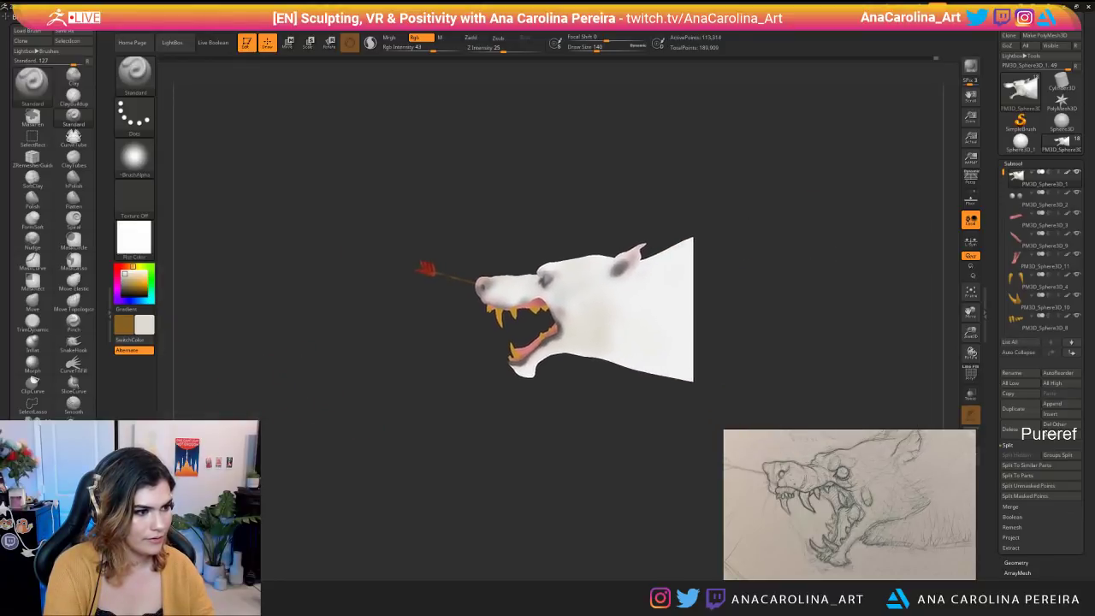
{"action": "scroll", "coordinate": [313, 392], "scroll_direction": "up", "scroll_amount": 3}
Select the Move brush, enlarge the draw size to 234 and adjust the top of the snout's silhouette.
{"action": "key", "text": "b"}
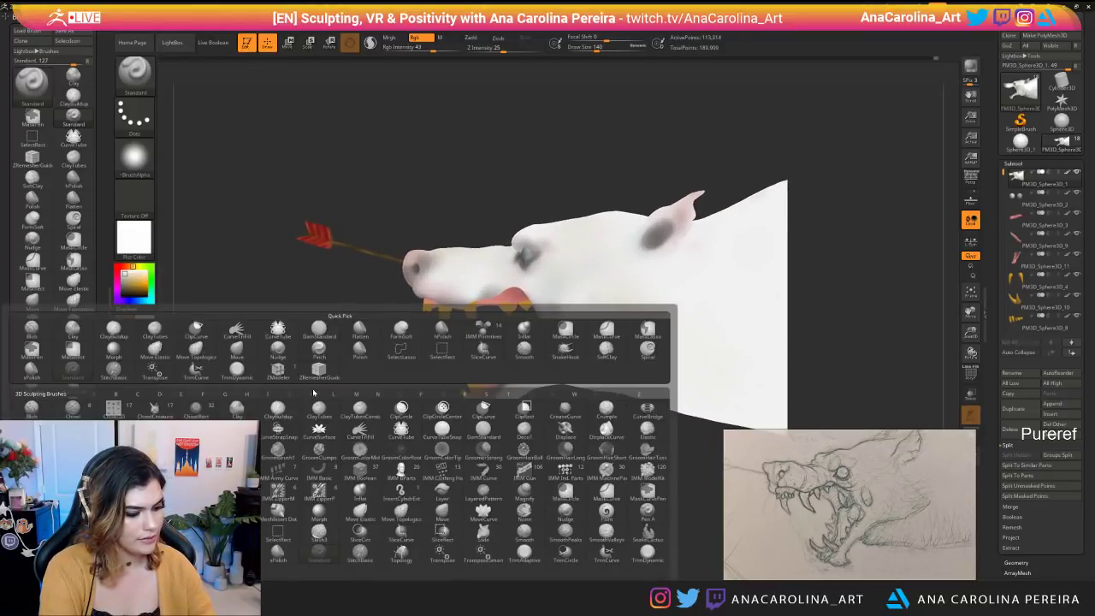
{"action": "key", "text": "m"}
{"action": "key", "text": "v"}
{"action": "right_click", "coordinate": [416, 191]}
{"action": "left_click_drag", "start_coordinate": [452, 219], "coordinate": [391, 280], "text": "alt"}
{"action": "key", "text": "space"}
{"action": "left_click", "coordinate": [433, 224]}
{"action": "left_click_drag", "start_coordinate": [372, 227], "coordinate": [368, 229]}
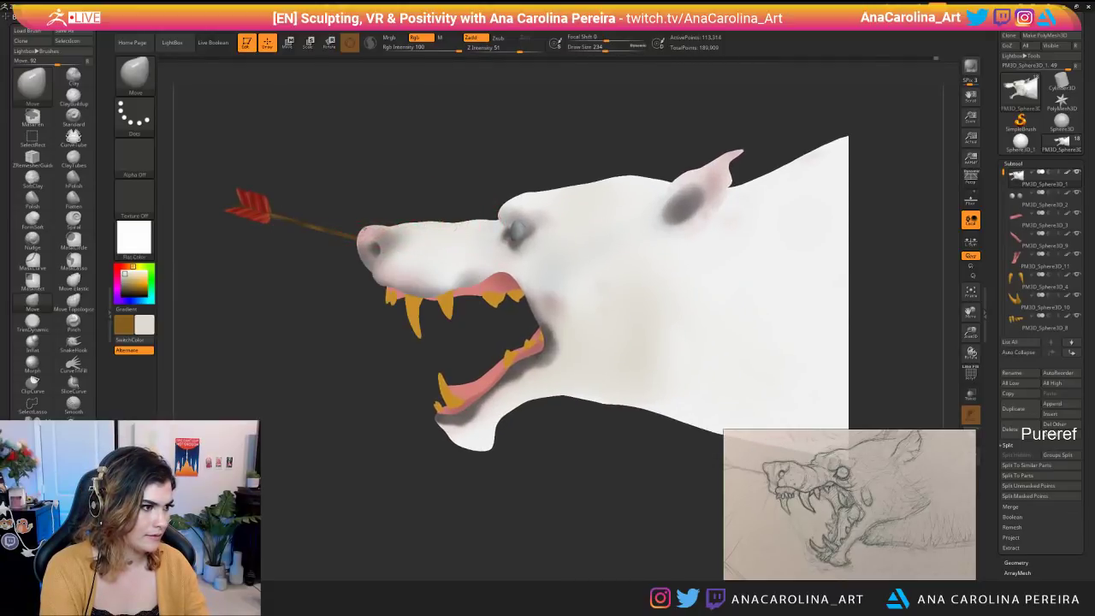
Raise the Move brush's draw size to 324 and refine the brow and forehead profile.
{"action": "key", "text": "space"}
{"action": "left_click", "coordinate": [403, 227]}
{"action": "key", "text": "space"}
{"action": "left_click", "coordinate": [416, 226]}
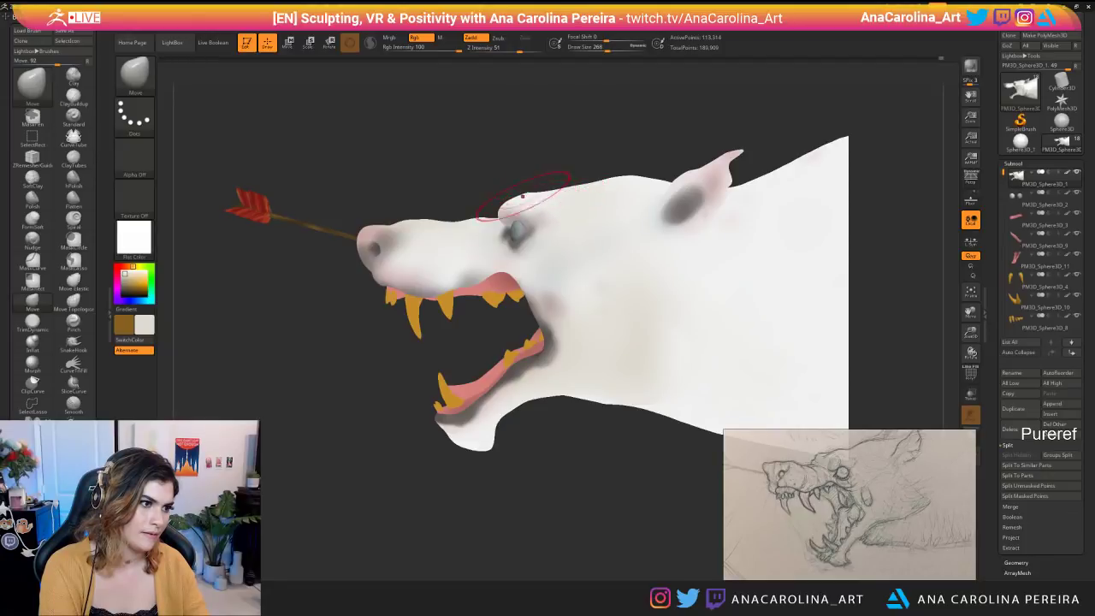
{"action": "key", "text": "space"}
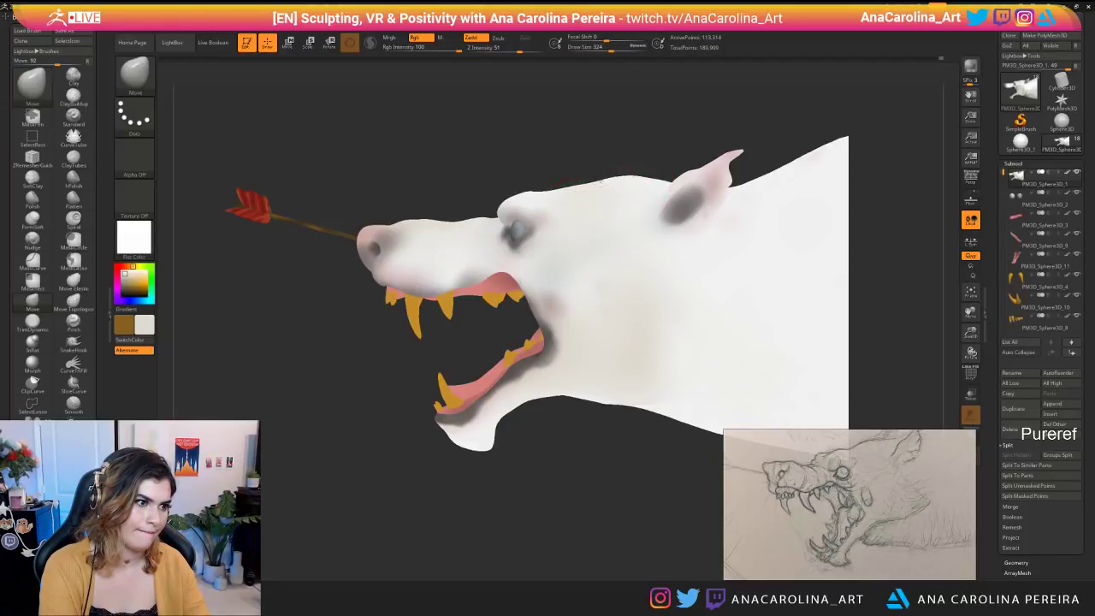
{"action": "left_click_drag", "start_coordinate": [653, 152], "coordinate": [585, 129], "text": "alt"}
{"action": "left_click_drag", "start_coordinate": [449, 382], "coordinate": [445, 370]}
Check the flat silhouette from the opposite side and restore the BasicMaterial shading.
{"action": "left_click_drag", "start_coordinate": [479, 496], "coordinate": [474, 411], "text": "alt"}
{"action": "left_click_drag", "start_coordinate": [474, 462], "coordinate": [633, 462]}
{"action": "left_click_drag", "start_coordinate": [547, 461], "coordinate": [521, 462]}
{"action": "left_click_drag", "start_coordinate": [538, 345], "coordinate": [570, 159]}
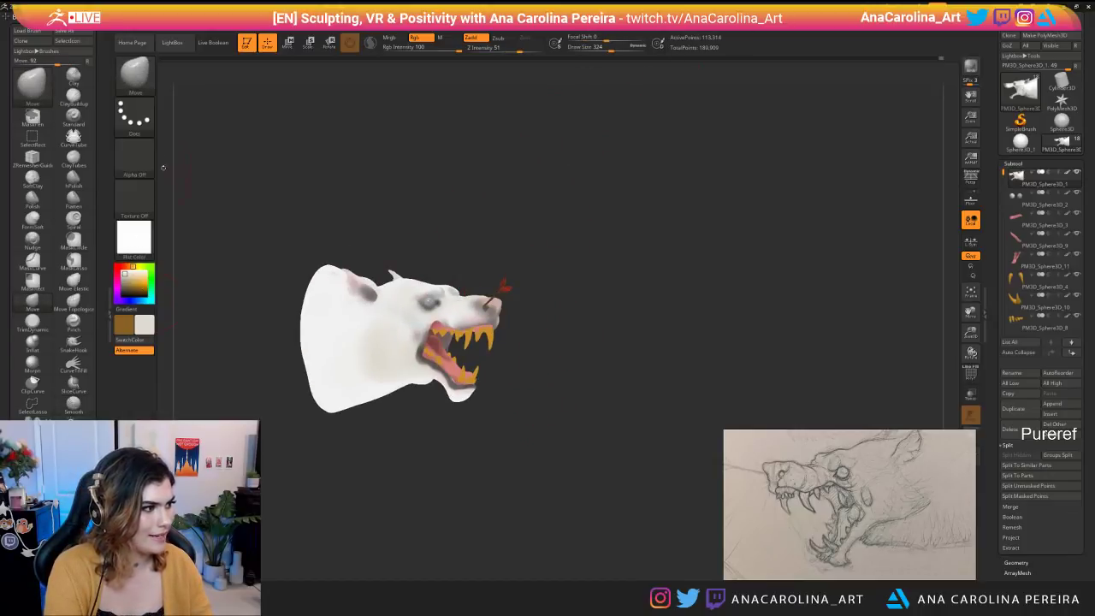
{"action": "left_click", "coordinate": [139, 247]}
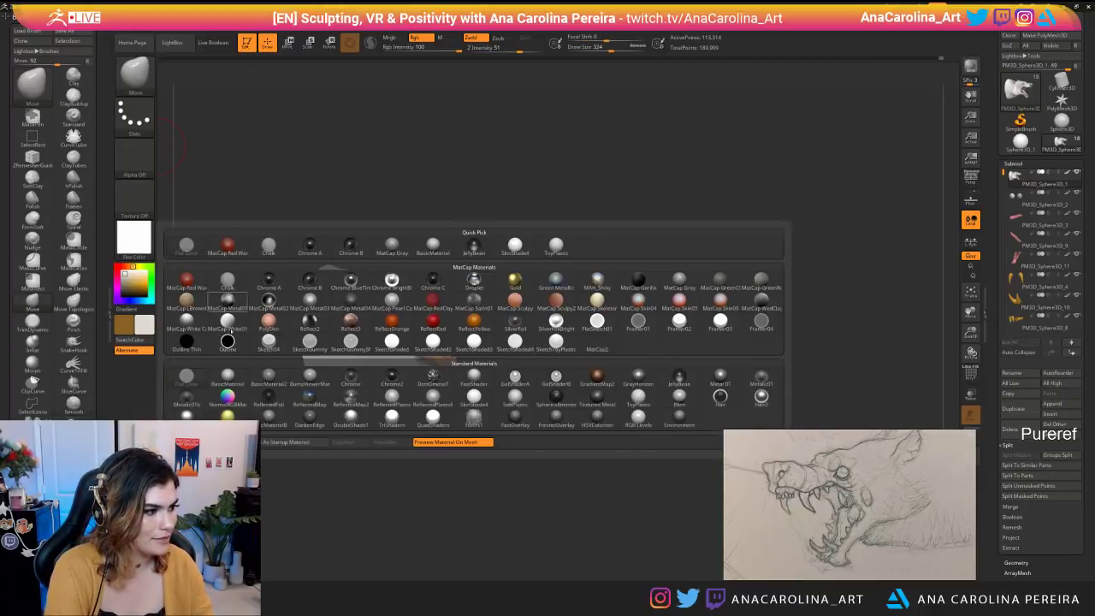
{"action": "left_click", "coordinate": [228, 380]}
{"action": "mouse_move", "coordinate": [313, 496]}
{"action": "left_mouse_down"}
{"action": "mouse_move", "coordinate": [301, 506]}
{"action": "mouse_move", "coordinate": [316, 543]}
{"action": "mouse_move", "coordinate": [331, 513]}
{"action": "mouse_move", "coordinate": [359, 533]}
{"action": "mouse_move", "coordinate": [308, 528]}
{"action": "left_mouse_up"}
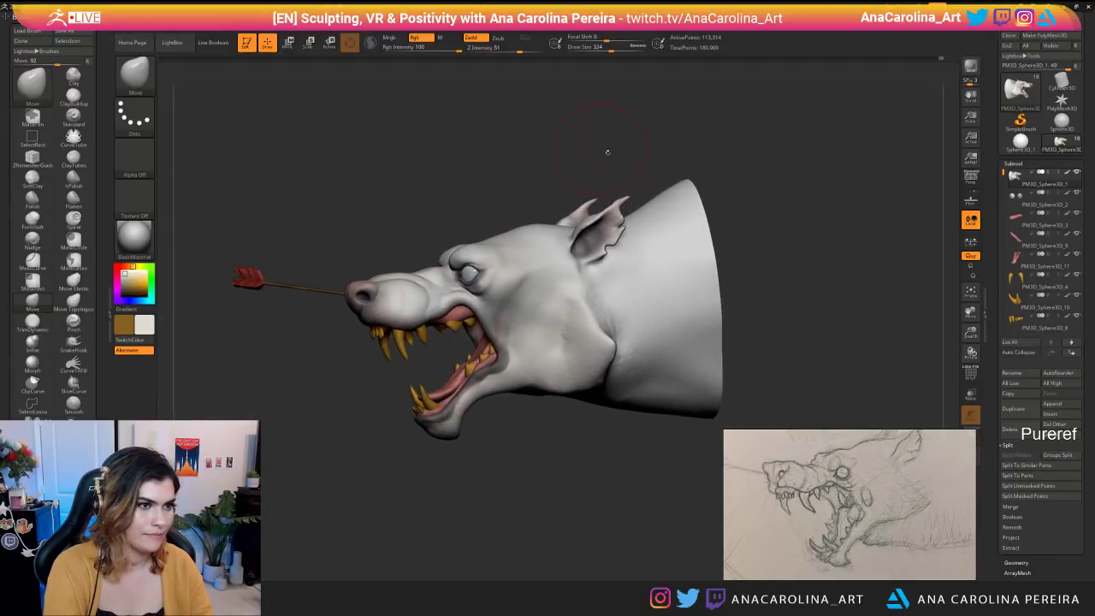
Examine the shaded head in side and three-quarter views against the sketch, toggling perspective on and off.
{"action": "left_click_drag", "start_coordinate": [602, 150], "coordinate": [729, 139]}
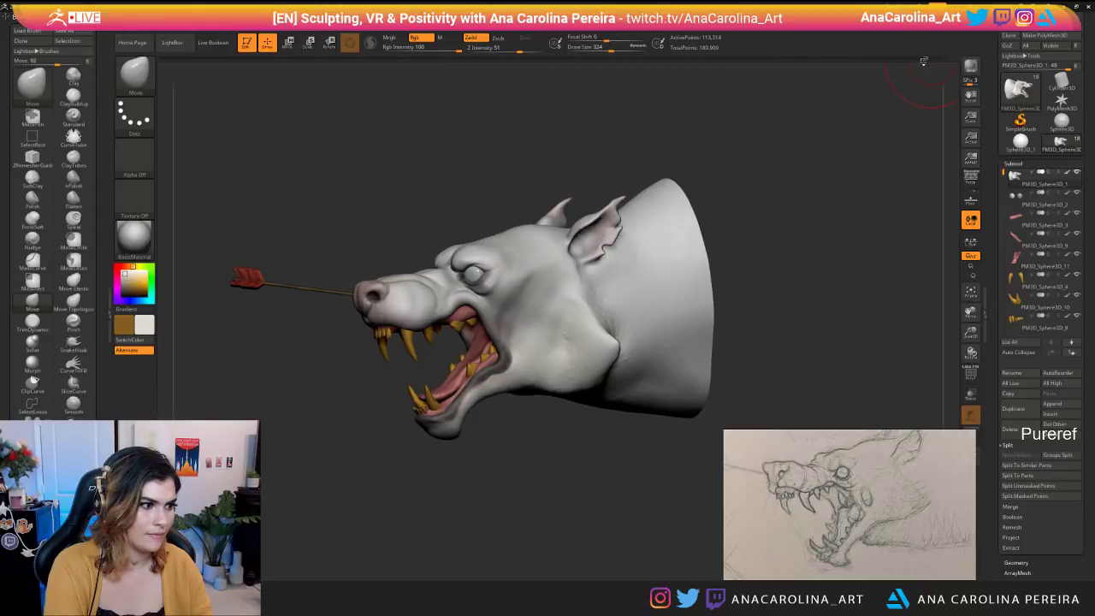
{"action": "left_click_drag", "start_coordinate": [886, 109], "coordinate": [842, 176]}
{"action": "left_click_drag", "start_coordinate": [302, 187], "coordinate": [295, 179]}
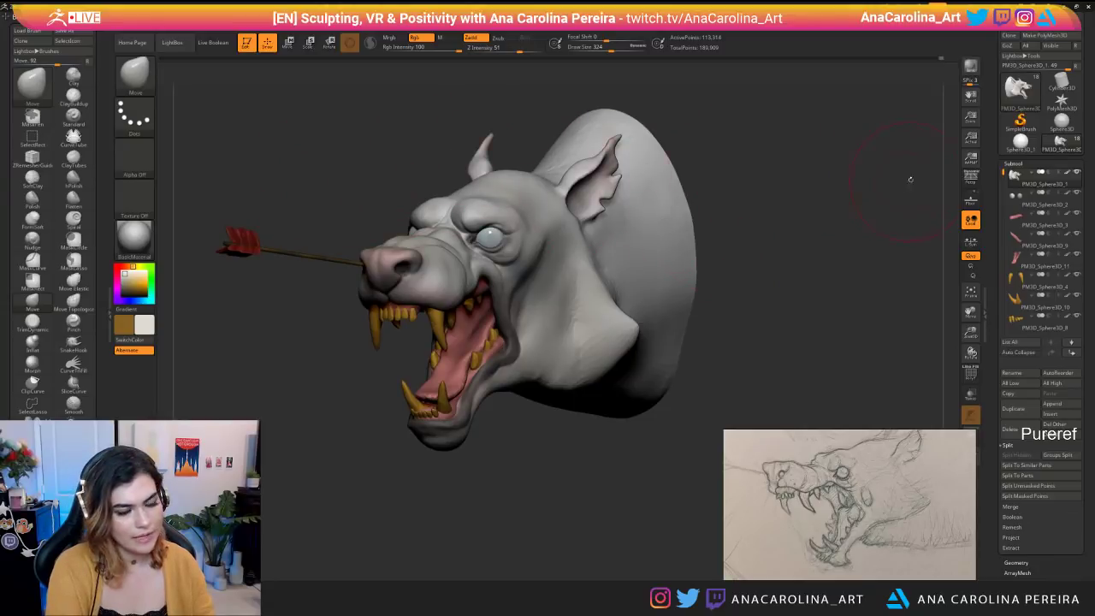
{"action": "left_click", "coordinate": [970, 179]}
{"action": "left_click_drag", "start_coordinate": [917, 208], "coordinate": [856, 231]}
{"action": "left_click", "coordinate": [970, 179]}
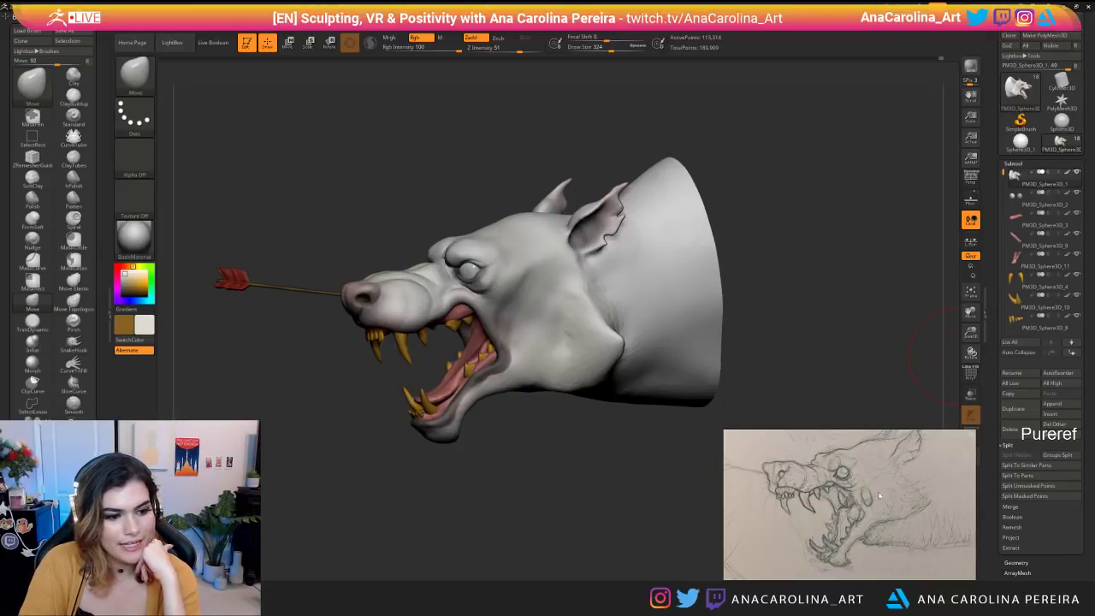
{"action": "left_click_drag", "start_coordinate": [664, 466], "coordinate": [706, 456]}
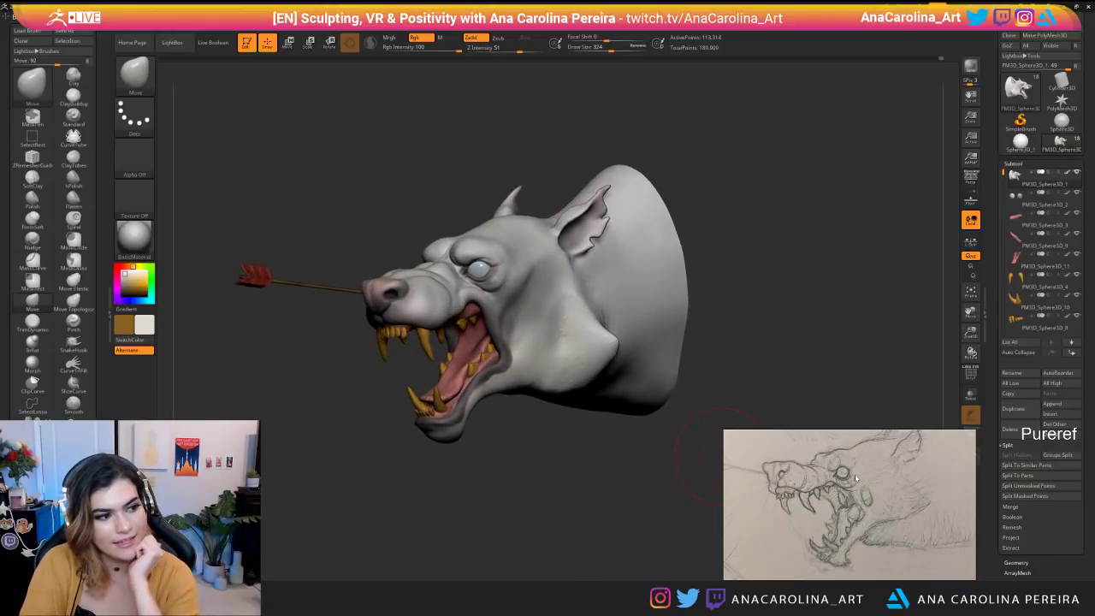
{"action": "left_click_drag", "start_coordinate": [562, 411], "coordinate": [562, 440]}
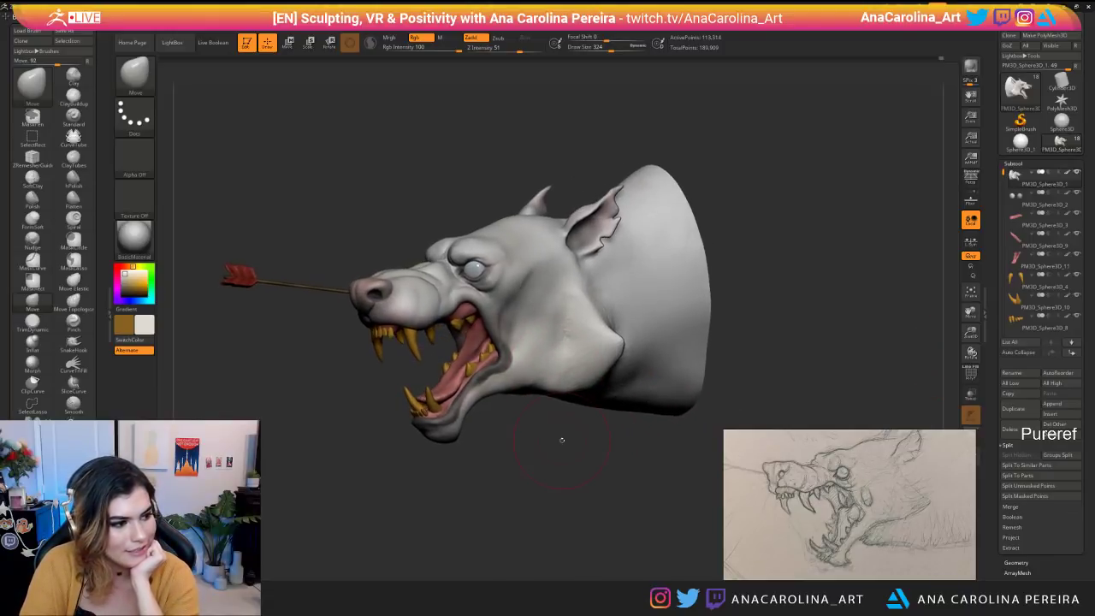
{"action": "left_click_drag", "start_coordinate": [636, 459], "coordinate": [621, 454]}
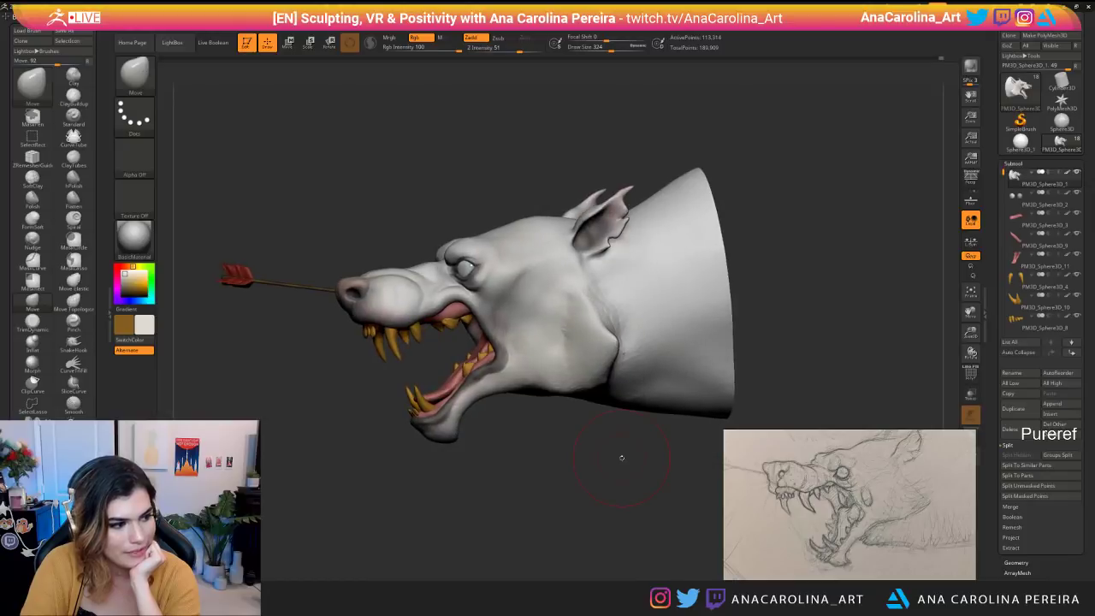
Select the upper fangs and the SnakeHook brush, with the draw size reduced to 90.
{"action": "left_click_drag", "start_coordinate": [350, 403], "coordinate": [371, 388]}
{"action": "mouse_move", "coordinate": [291, 325]}
{"action": "left_mouse_down", "text": "alt"}
{"action": "mouse_move", "coordinate": [283, 384]}
{"action": "mouse_move", "coordinate": [457, 359]}
{"action": "mouse_move", "coordinate": [437, 362]}
{"action": "left_mouse_up", "text": "alt"}
{"action": "key", "text": "space"}
{"action": "left_click", "coordinate": [461, 320], "text": "alt"}
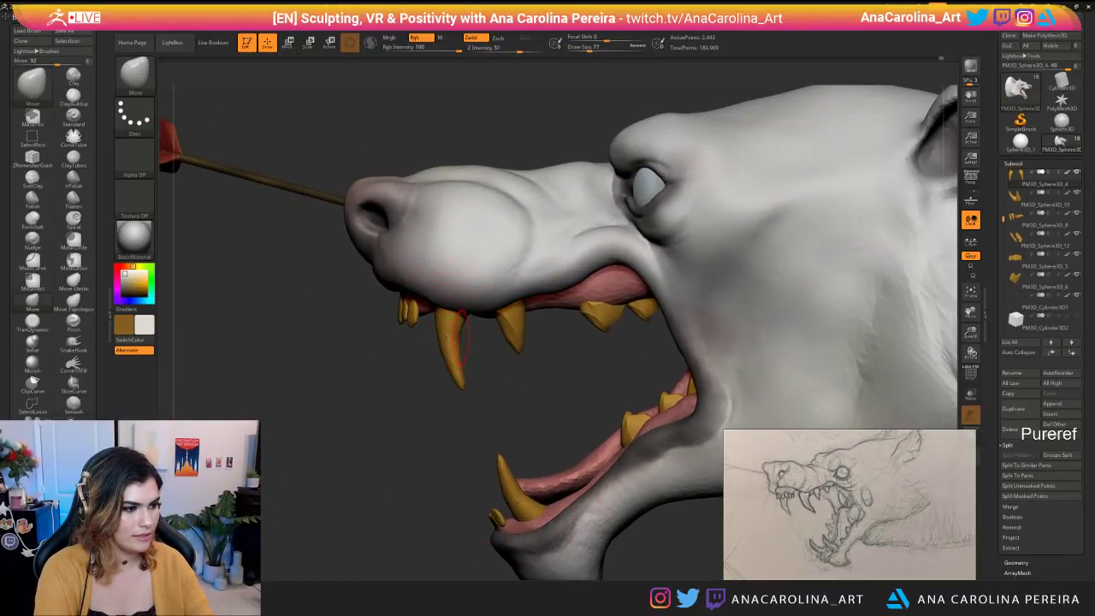
{"action": "key", "text": "b"}
{"action": "key", "text": "s"}
{"action": "key", "text": "h"}
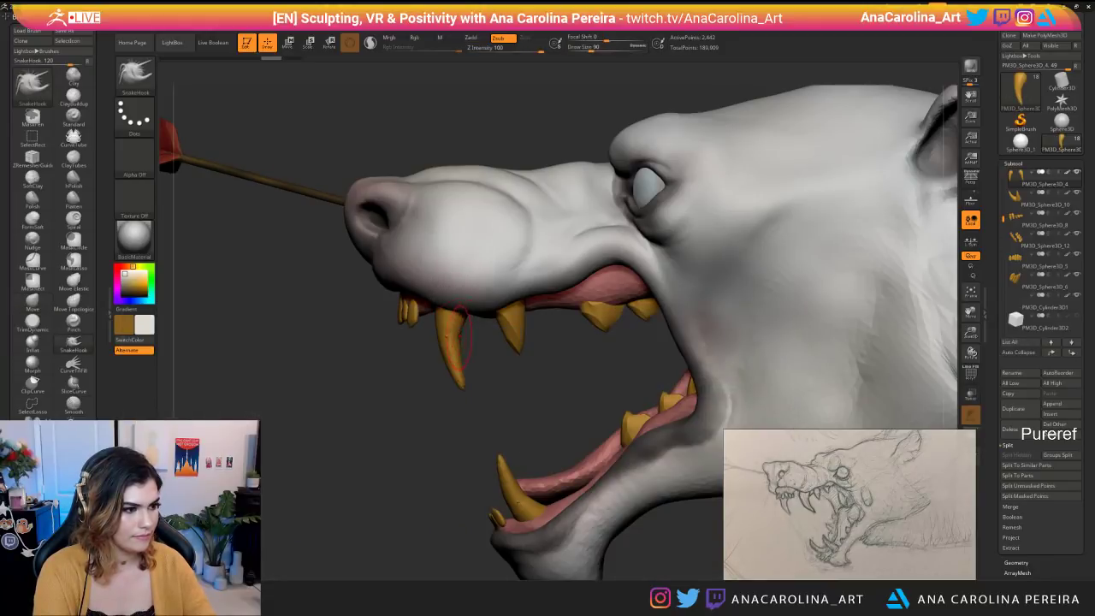
Reshape the upper fangs with SnakeHook, enlarge the draw size to 132 and check them from the front.
{"action": "mouse_move", "coordinate": [481, 358]}
{"action": "left_mouse_down"}
{"action": "mouse_move", "coordinate": [484, 295]}
{"action": "mouse_move", "coordinate": [481, 358]}
{"action": "mouse_move", "coordinate": [441, 338]}
{"action": "mouse_move", "coordinate": [455, 338]}
{"action": "mouse_move", "coordinate": [456, 360]}
{"action": "mouse_move", "coordinate": [468, 322]}
{"action": "mouse_move", "coordinate": [482, 334]}
{"action": "mouse_move", "coordinate": [484, 295]}
{"action": "mouse_move", "coordinate": [480, 369]}
{"action": "mouse_move", "coordinate": [479, 325]}
{"action": "left_mouse_up"}
{"action": "left_click_drag", "start_coordinate": [516, 417], "coordinate": [536, 486]}
{"action": "left_click_drag", "start_coordinate": [417, 489], "coordinate": [479, 481], "text": "shift"}
{"action": "key", "text": "space"}
{"action": "left_click_drag", "start_coordinate": [643, 405], "coordinate": [648, 405]}
{"action": "left_click_drag", "start_coordinate": [738, 332], "coordinate": [643, 327], "text": "alt"}
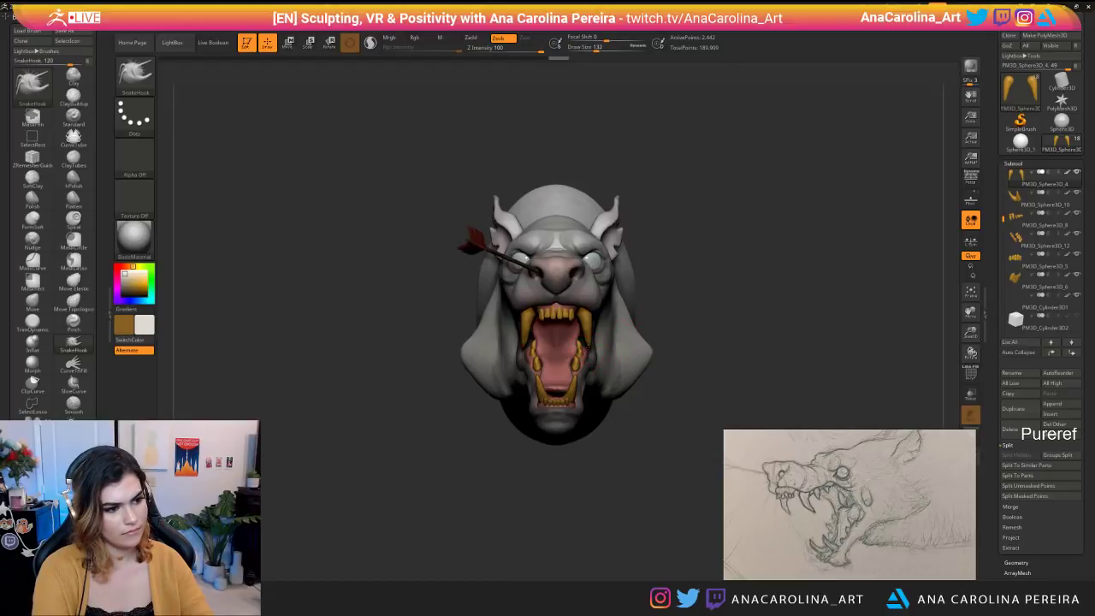
{"action": "left_click_drag", "start_coordinate": [669, 354], "coordinate": [714, 427]}
Select the large lower fangs and reshape them with SnakeHook at draw size 136.
{"action": "left_click", "coordinate": [541, 447], "text": "alt"}
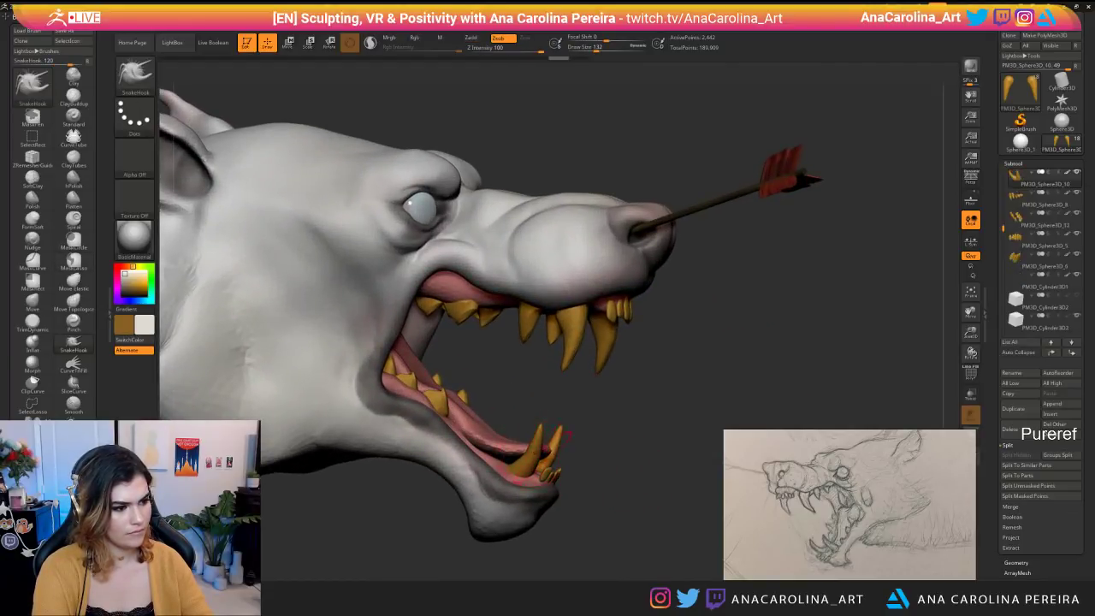
{"action": "left_click_drag", "start_coordinate": [599, 432], "coordinate": [640, 432]}
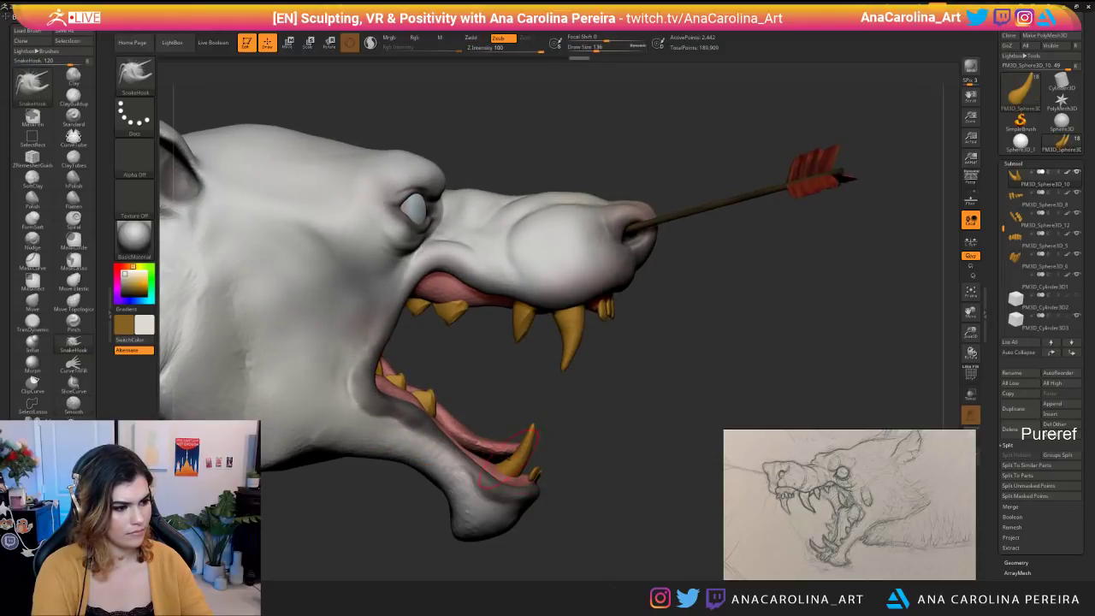
{"action": "left_click_drag", "start_coordinate": [565, 453], "coordinate": [432, 407], "text": "alt"}
{"action": "left_click_drag", "start_coordinate": [594, 488], "coordinate": [569, 517], "text": "alt"}
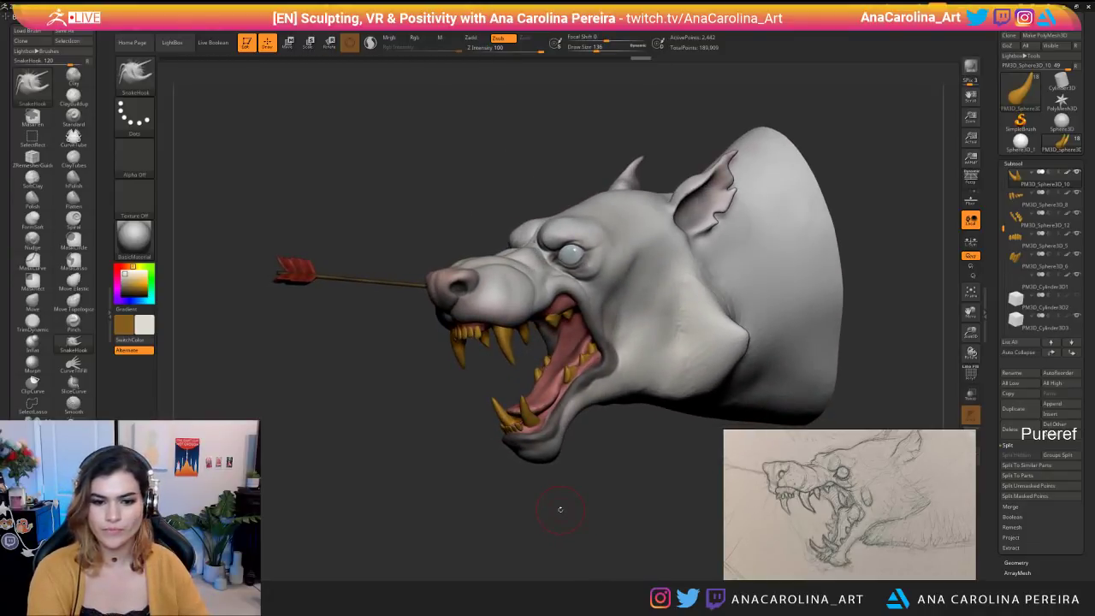
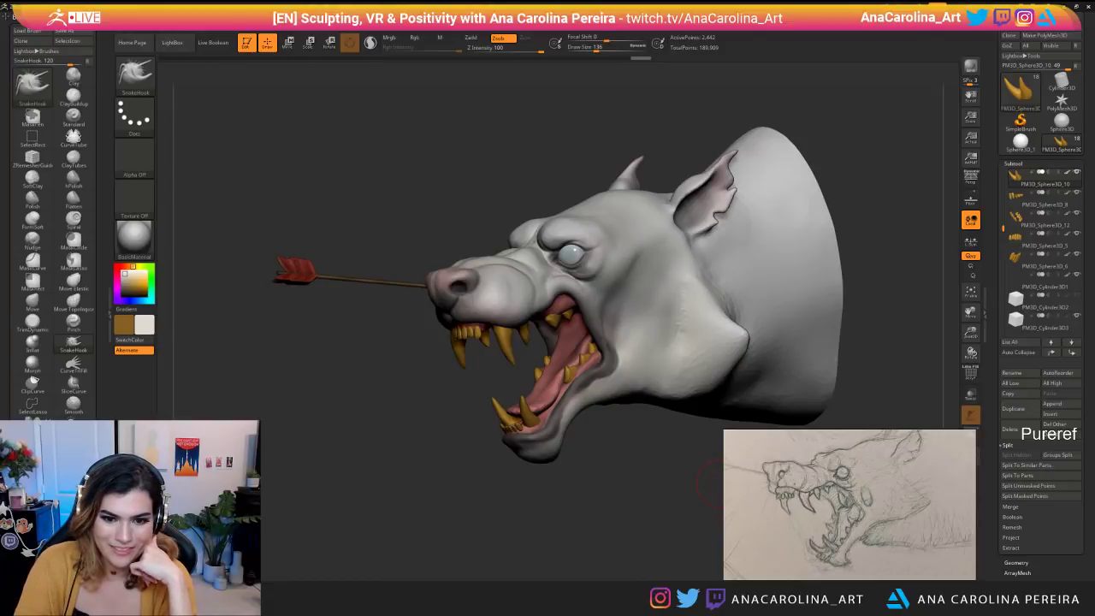
Sample the arrow's red fletching and set a dark red paint color.
{"action": "left_click_drag", "start_coordinate": [567, 503], "coordinate": [597, 489]}
{"action": "left_click_drag", "start_coordinate": [489, 510], "coordinate": [558, 521]}
{"action": "left_click_drag", "start_coordinate": [557, 521], "coordinate": [453, 544], "text": "alt"}
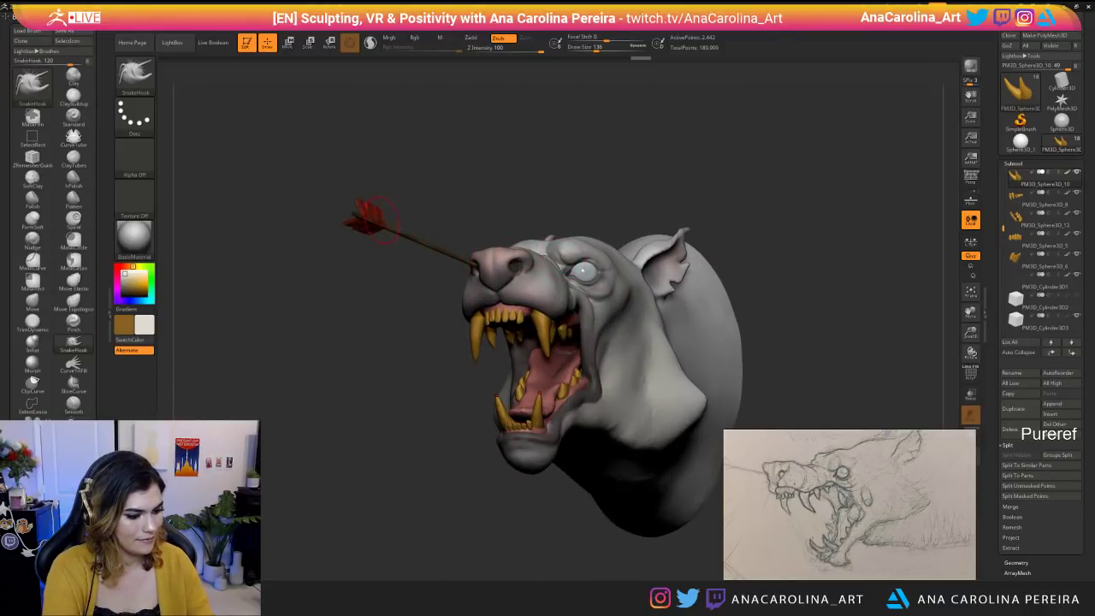
{"action": "key", "text": "c"}
{"action": "left_click_drag", "start_coordinate": [144, 292], "coordinate": [359, 329]}
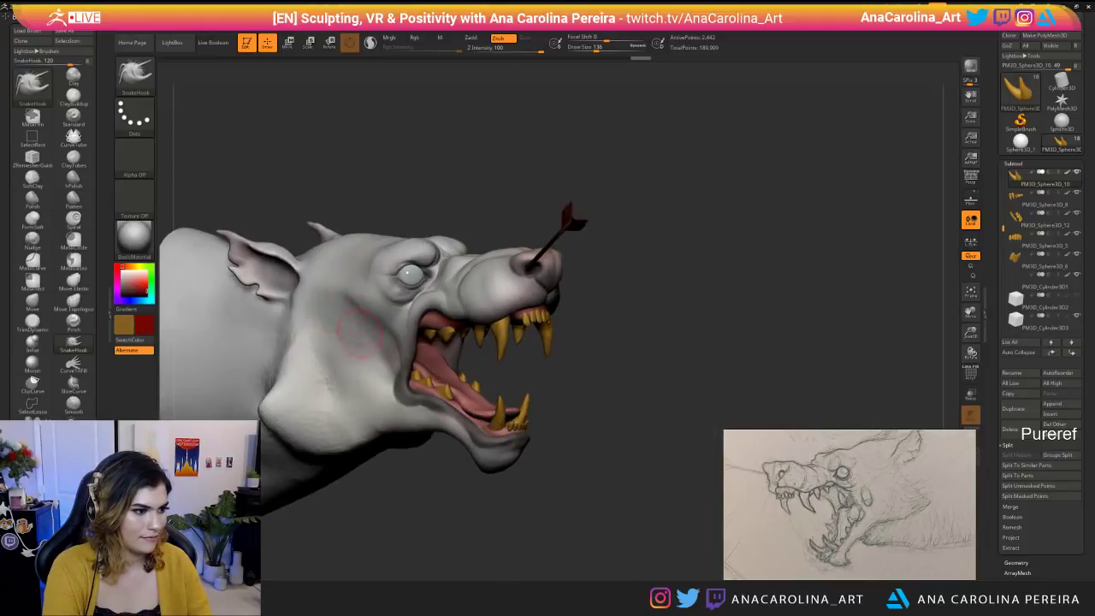
Choose the Standard brush at draw size 90 and make the head the active subtool.
{"action": "key", "text": "b"}
{"action": "left_click", "coordinate": [506, 351]}
{"action": "key", "text": "space"}
{"action": "left_click_drag", "start_coordinate": [513, 342], "coordinate": [506, 343]}
{"action": "left_click", "coordinate": [530, 288], "text": "alt"}
Try a dark red stroke below the nostril pierced by the arrow and undo it.
{"action": "mouse_move", "coordinate": [528, 273]}
{"action": "left_mouse_down"}
{"action": "mouse_move", "coordinate": [529, 283]}
{"action": "mouse_move", "coordinate": [527, 264]}
{"action": "mouse_move", "coordinate": [529, 302]}
{"action": "left_mouse_up"}
{"action": "left_click_drag", "start_coordinate": [667, 325], "coordinate": [428, 329]}
{"action": "mouse_move", "coordinate": [626, 477]}
{"action": "left_mouse_down", "text": "alt"}
{"action": "mouse_move", "coordinate": [624, 540]}
{"action": "mouse_move", "coordinate": [607, 459]}
{"action": "mouse_move", "coordinate": [598, 466]}
{"action": "left_mouse_up", "text": "alt"}
{"action": "key", "text": "ctrl+z"}
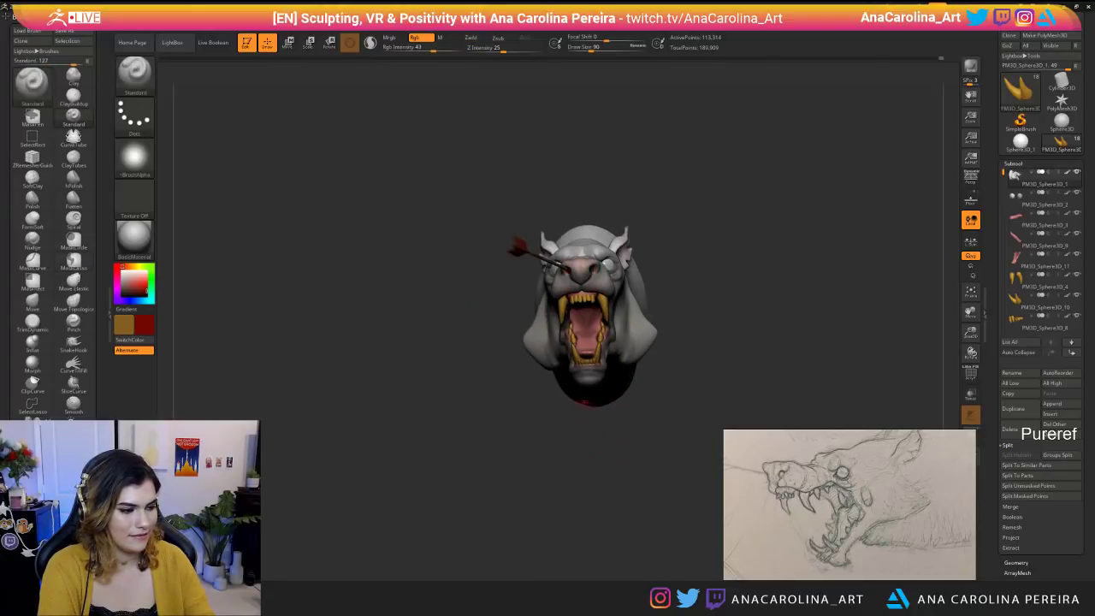
Set the focal shift to -54 and draw size to 31, and paint red blood dripping from the pierced nostril.
{"action": "key", "text": "f"}
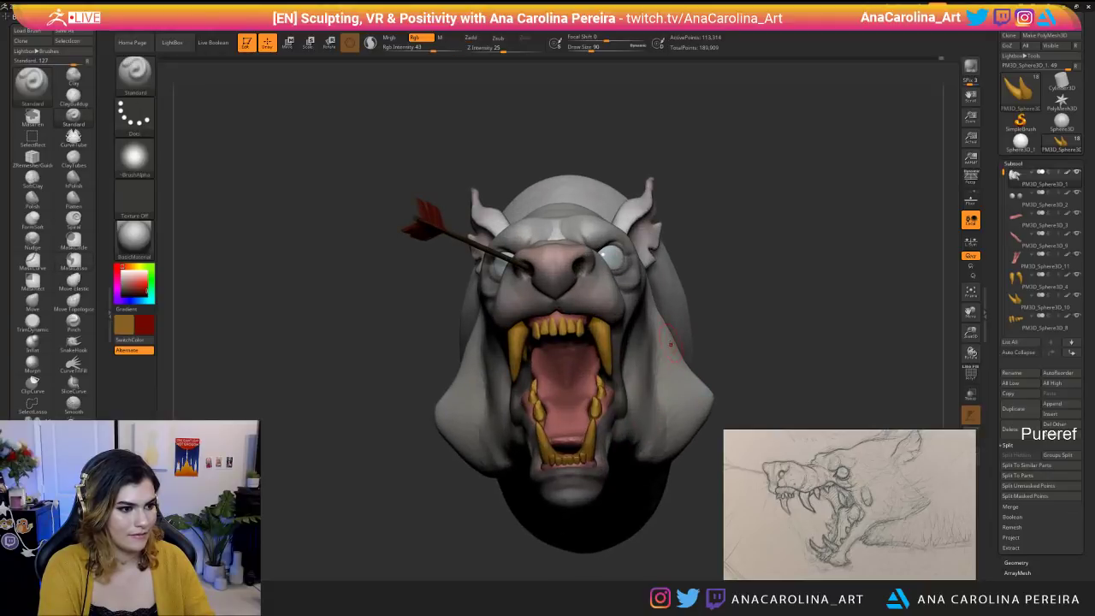
{"action": "key", "text": "space"}
{"action": "left_click_drag", "start_coordinate": [714, 355], "coordinate": [680, 355]}
{"action": "left_click_drag", "start_coordinate": [479, 282], "coordinate": [548, 281]}
{"action": "key", "text": "space"}
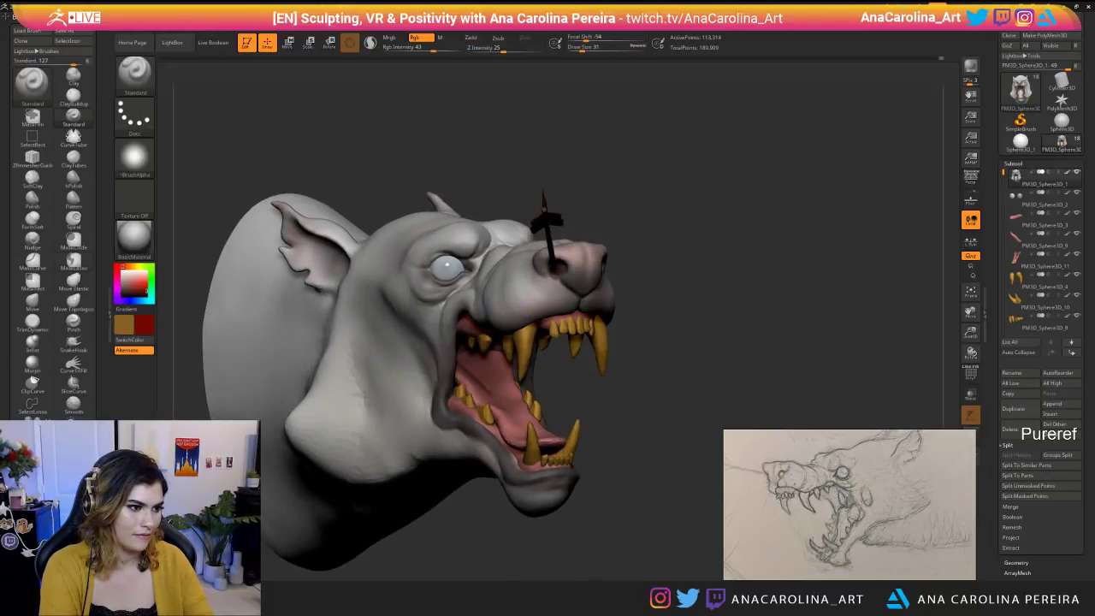
{"action": "left_click_drag", "start_coordinate": [552, 274], "coordinate": [552, 286]}
{"action": "right_click_drag", "start_coordinate": [561, 288], "coordinate": [192, 310], "text": "ctrl"}
Choose a darker red for the blood and check the bloodied snout from both sides.
{"action": "key", "text": "space"}
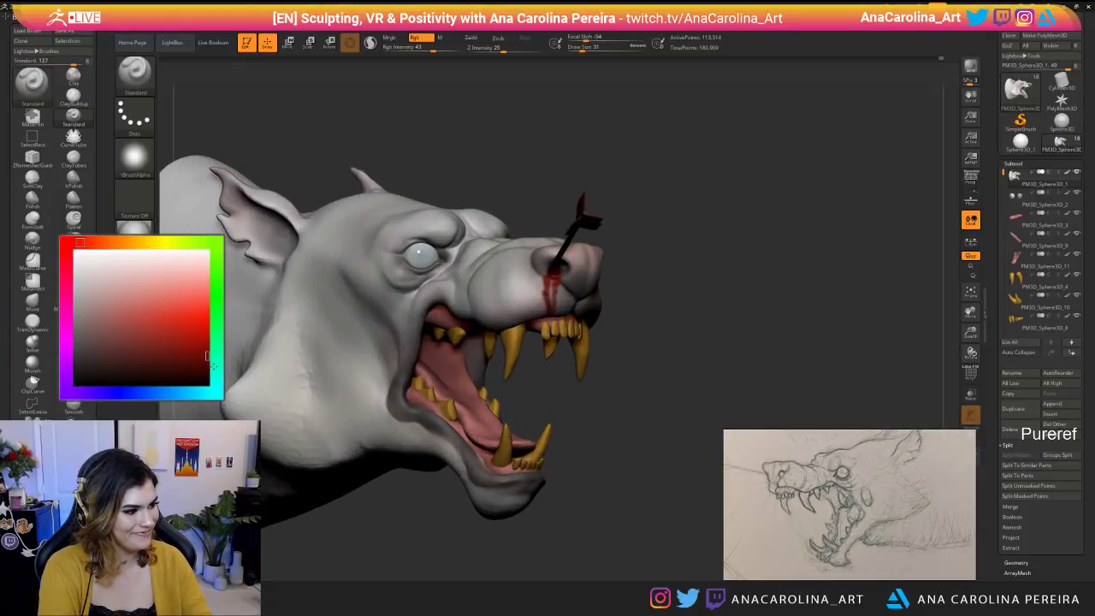
{"action": "left_click", "coordinate": [207, 357]}
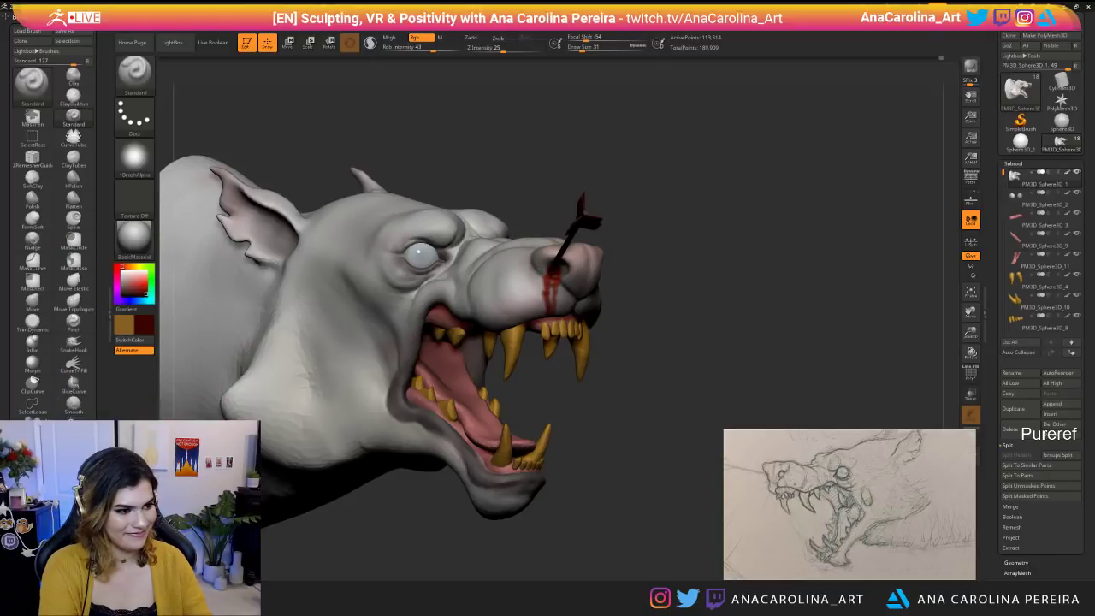
{"action": "left_click_drag", "start_coordinate": [684, 359], "coordinate": [684, 257], "text": "alt"}
{"action": "left_click_drag", "start_coordinate": [736, 291], "coordinate": [590, 299]}
{"action": "left_click_drag", "start_coordinate": [454, 290], "coordinate": [603, 283]}
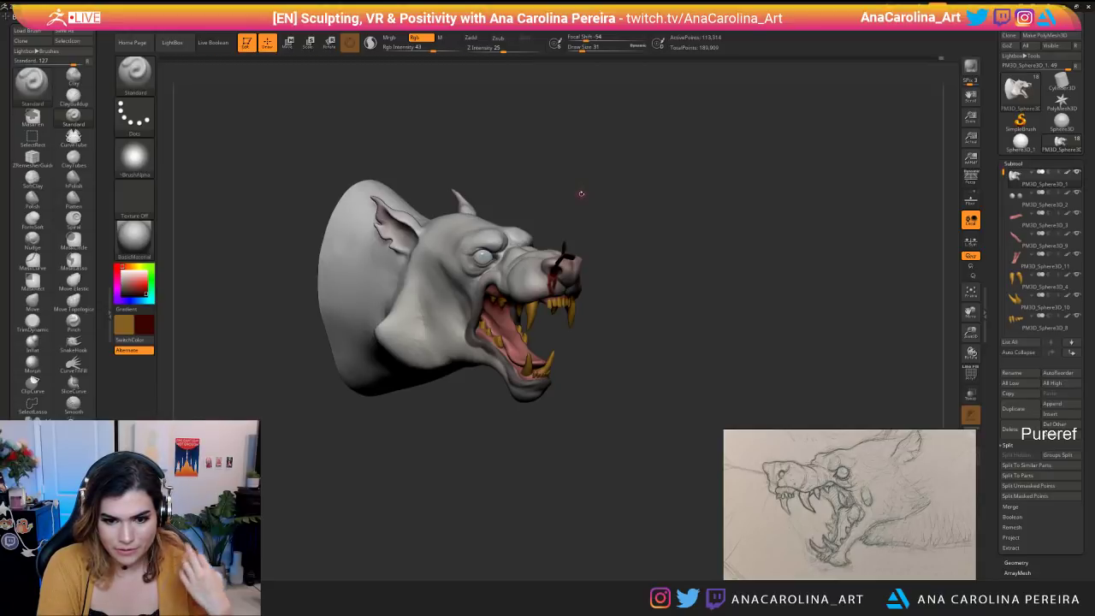
{"action": "left_click_drag", "start_coordinate": [596, 350], "coordinate": [427, 325]}
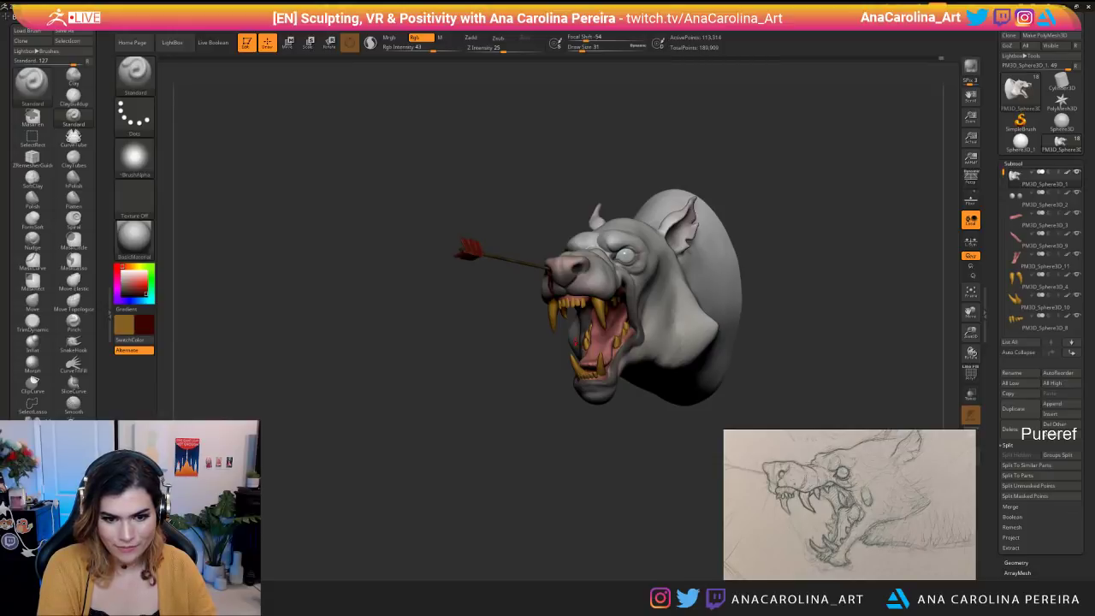
{"action": "left_click_drag", "start_coordinate": [552, 466], "coordinate": [570, 443]}
{"action": "left_click_drag", "start_coordinate": [570, 443], "coordinate": [631, 507]}
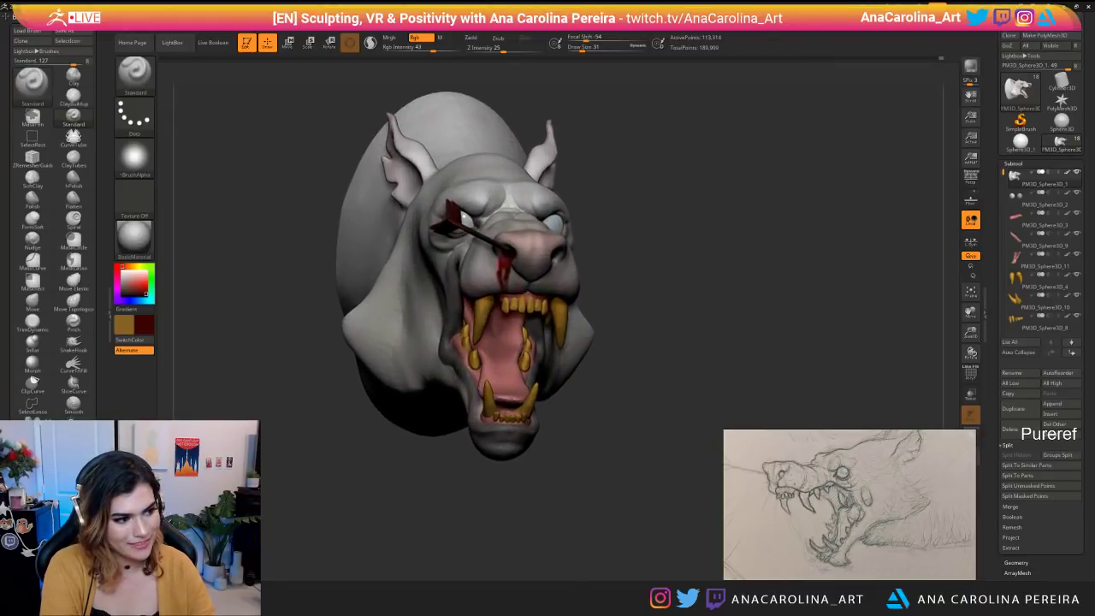
{"action": "left_click_drag", "start_coordinate": [571, 479], "coordinate": [457, 241]}
{"action": "left_click_drag", "start_coordinate": [539, 344], "coordinate": [627, 494]}
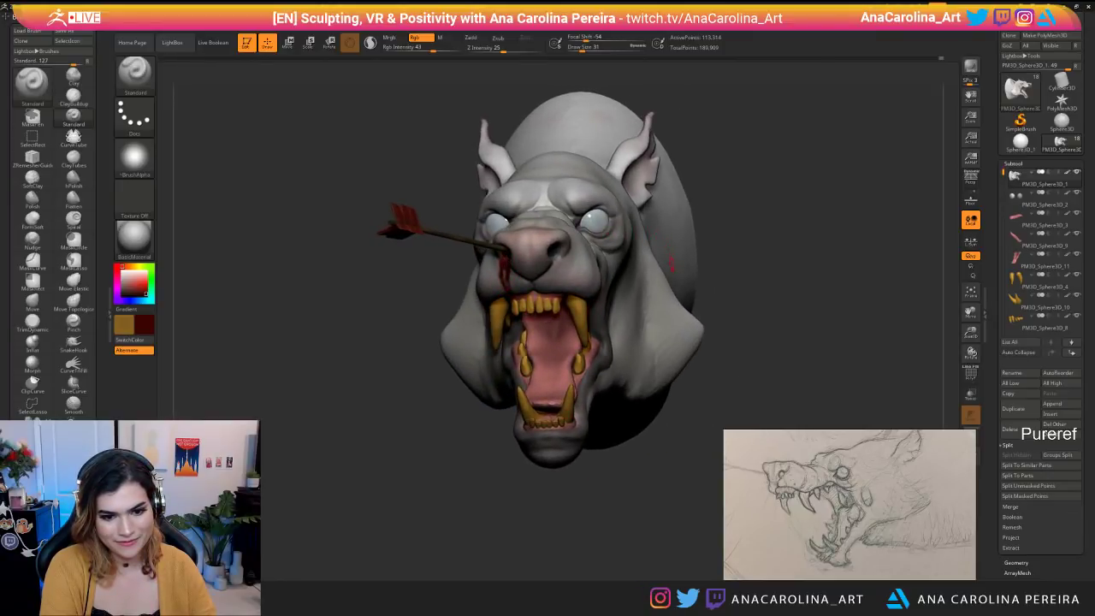
{"action": "mouse_move", "coordinate": [707, 310]}
{"action": "left_mouse_down"}
{"action": "mouse_move", "coordinate": [791, 313]}
{"action": "mouse_move", "coordinate": [787, 206]}
{"action": "mouse_move", "coordinate": [620, 201]}
{"action": "mouse_move", "coordinate": [700, 293]}
{"action": "left_mouse_up"}
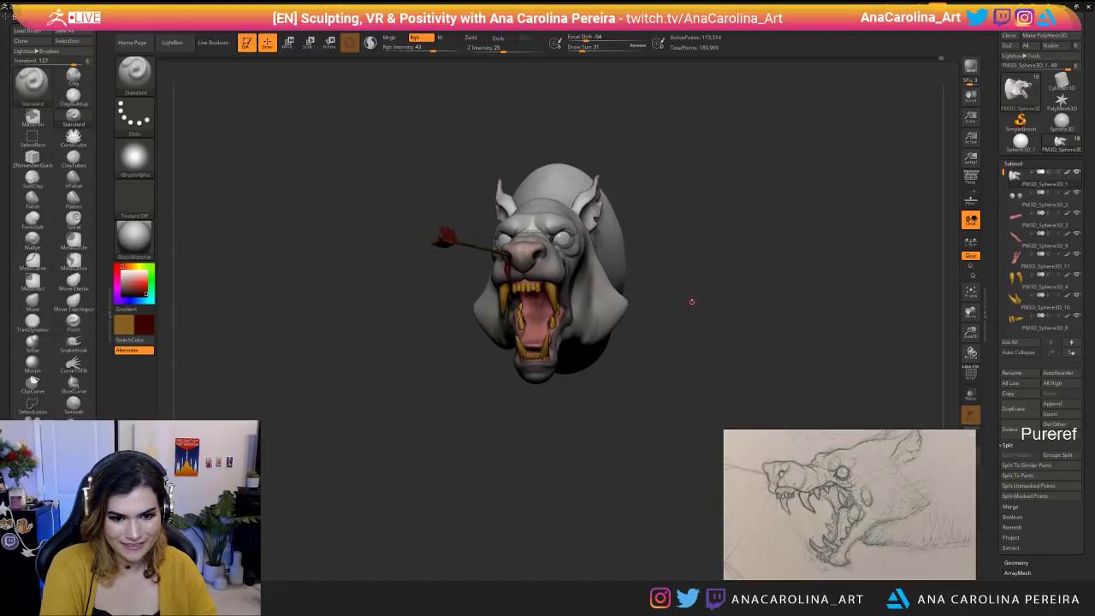
Choose the SnakeHook brush at draw size 104 and try pulling a spike from the lower corner of the cheek.
{"action": "left_click_drag", "start_coordinate": [698, 301], "coordinate": [586, 303]}
{"action": "key", "text": "b"}
{"action": "key", "text": "s"}
{"action": "key", "text": "h"}
{"action": "key", "text": "space"}
{"action": "left_click_drag", "start_coordinate": [634, 359], "coordinate": [579, 390], "text": "alt"}
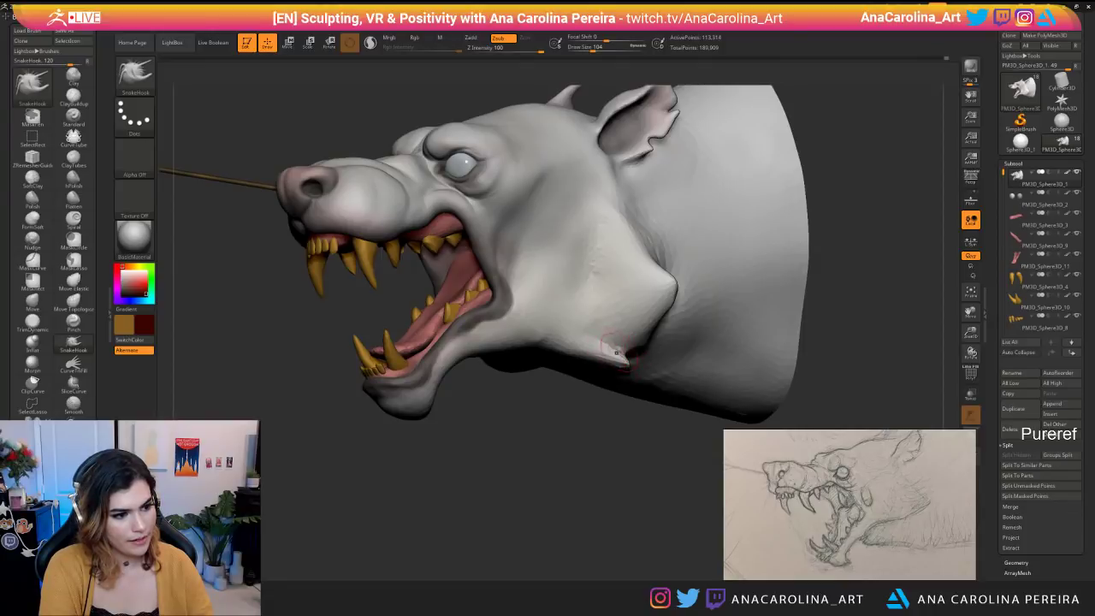
{"action": "left_click_drag", "start_coordinate": [613, 408], "coordinate": [684, 359]}
{"action": "mouse_move", "coordinate": [684, 359]}
{"action": "left_mouse_down"}
{"action": "mouse_move", "coordinate": [705, 385]}
{"action": "mouse_move", "coordinate": [631, 398]}
{"action": "mouse_move", "coordinate": [638, 386]}
{"action": "mouse_move", "coordinate": [640, 419]}
{"action": "left_mouse_up"}
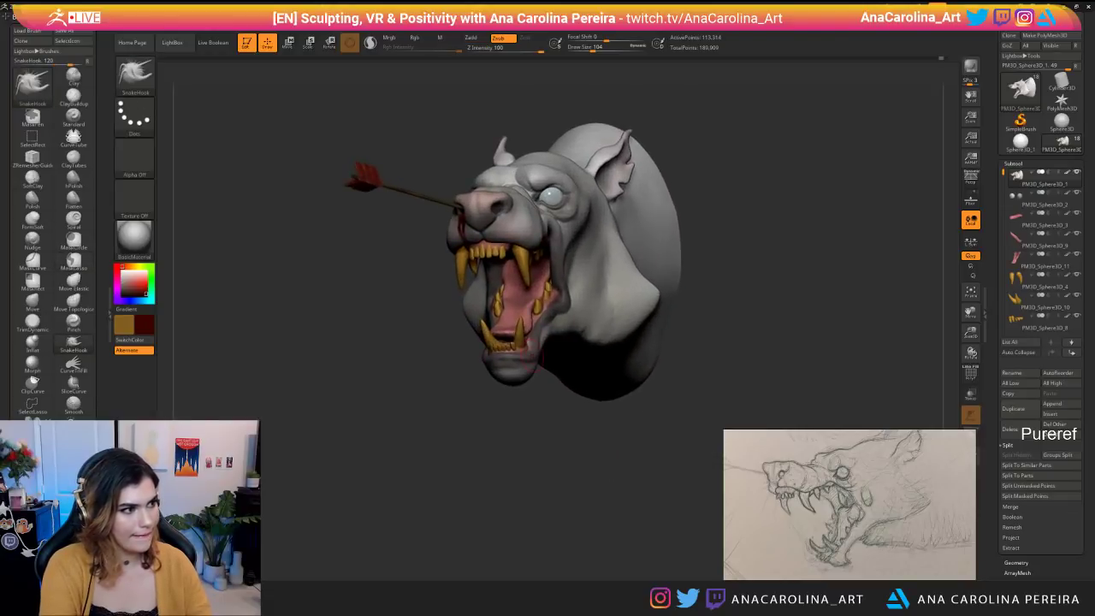
Turn on Sculptris Pro and start pulling pointed fur tufts out of the cheek's rear edge with SnakeHook.
{"action": "left_click", "coordinate": [371, 42]}
{"action": "mouse_move", "coordinate": [679, 335]}
{"action": "left_mouse_down"}
{"action": "mouse_move", "coordinate": [618, 353]}
{"action": "mouse_move", "coordinate": [581, 392]}
{"action": "left_mouse_up"}
{"action": "key", "text": "space"}
{"action": "mouse_move", "coordinate": [590, 350]}
{"action": "left_mouse_down"}
{"action": "mouse_move", "coordinate": [592, 362]}
{"action": "mouse_move", "coordinate": [542, 332]}
{"action": "mouse_move", "coordinate": [519, 350]}
{"action": "left_mouse_up"}
{"action": "key", "text": "space"}
{"action": "mouse_move", "coordinate": [560, 385]}
{"action": "left_mouse_down", "text": "alt"}
{"action": "mouse_move", "coordinate": [684, 392]}
{"action": "mouse_move", "coordinate": [558, 395]}
{"action": "mouse_move", "coordinate": [567, 427]}
{"action": "left_mouse_up", "text": "alt"}
{"action": "key", "text": "space"}
{"action": "left_click", "coordinate": [593, 398]}
{"action": "key", "text": "space"}
{"action": "left_click", "coordinate": [589, 342]}
Pull and smooth further fur spikes along the cheek and jaw edge, bringing the draw size to 158.
{"action": "mouse_move", "coordinate": [597, 328]}
{"action": "left_mouse_down"}
{"action": "mouse_move", "coordinate": [627, 329]}
{"action": "mouse_move", "coordinate": [646, 292]}
{"action": "mouse_move", "coordinate": [634, 268]}
{"action": "mouse_move", "coordinate": [643, 294]}
{"action": "left_mouse_up"}
{"action": "left_click_drag", "start_coordinate": [609, 251], "coordinate": [609, 259]}
{"action": "key", "text": "shift"}
{"action": "mouse_move", "coordinate": [613, 462]}
{"action": "left_mouse_down", "text": "alt"}
{"action": "mouse_move", "coordinate": [613, 374]}
{"action": "mouse_move", "coordinate": [736, 376]}
{"action": "mouse_move", "coordinate": [603, 377]}
{"action": "mouse_move", "coordinate": [603, 445]}
{"action": "left_mouse_up", "text": "alt"}
{"action": "key", "text": "space"}
{"action": "left_click_drag", "start_coordinate": [583, 281], "coordinate": [591, 280]}
{"action": "key", "text": "shift"}
{"action": "mouse_move", "coordinate": [560, 410]}
{"action": "left_mouse_down"}
{"action": "mouse_move", "coordinate": [640, 413]}
{"action": "mouse_move", "coordinate": [630, 364]}
{"action": "mouse_move", "coordinate": [710, 366]}
{"action": "mouse_move", "coordinate": [641, 382]}
{"action": "mouse_move", "coordinate": [618, 452]}
{"action": "left_mouse_up"}
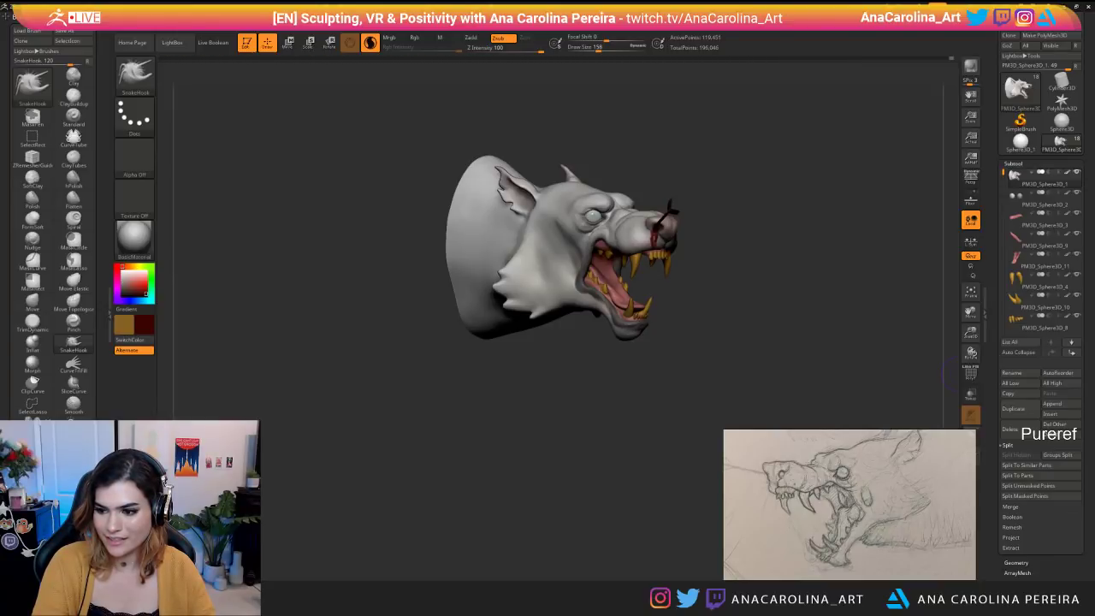
Choose the Move brush at draw size 228 and check the spiked cheek silhouette from both sides.
{"action": "mouse_move", "coordinate": [866, 402]}
{"action": "left_mouse_down"}
{"action": "mouse_move", "coordinate": [349, 399]}
{"action": "mouse_move", "coordinate": [460, 304]}
{"action": "mouse_move", "coordinate": [342, 270]}
{"action": "mouse_move", "coordinate": [381, 239]}
{"action": "mouse_move", "coordinate": [410, 257]}
{"action": "left_mouse_up"}
{"action": "left_click_drag", "start_coordinate": [479, 491], "coordinate": [436, 498]}
{"action": "key", "text": "b"}
{"action": "key", "text": "m"}
{"action": "key", "text": "v"}
{"action": "key", "text": "space"}
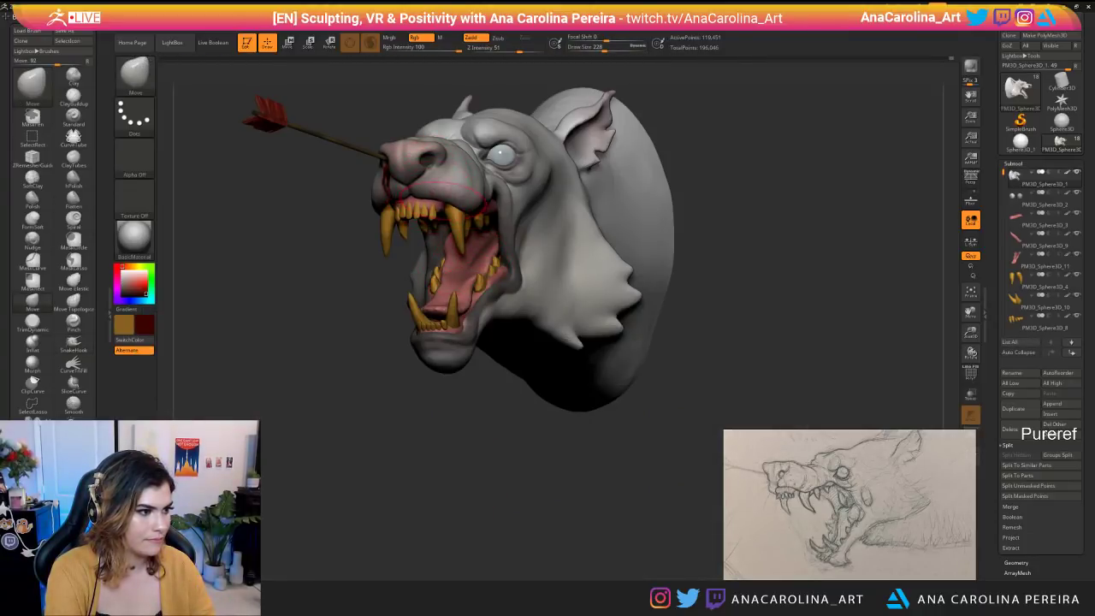
{"action": "left_click_drag", "start_coordinate": [368, 342], "coordinate": [548, 342]}
{"action": "mouse_move", "coordinate": [547, 393]}
{"action": "left_mouse_down", "text": "alt"}
{"action": "mouse_move", "coordinate": [516, 337]}
{"action": "mouse_move", "coordinate": [544, 338]}
{"action": "mouse_move", "coordinate": [542, 328]}
{"action": "mouse_move", "coordinate": [519, 349]}
{"action": "mouse_move", "coordinate": [665, 386]}
{"action": "mouse_move", "coordinate": [663, 407]}
{"action": "mouse_move", "coordinate": [697, 399]}
{"action": "left_mouse_up", "text": "alt"}
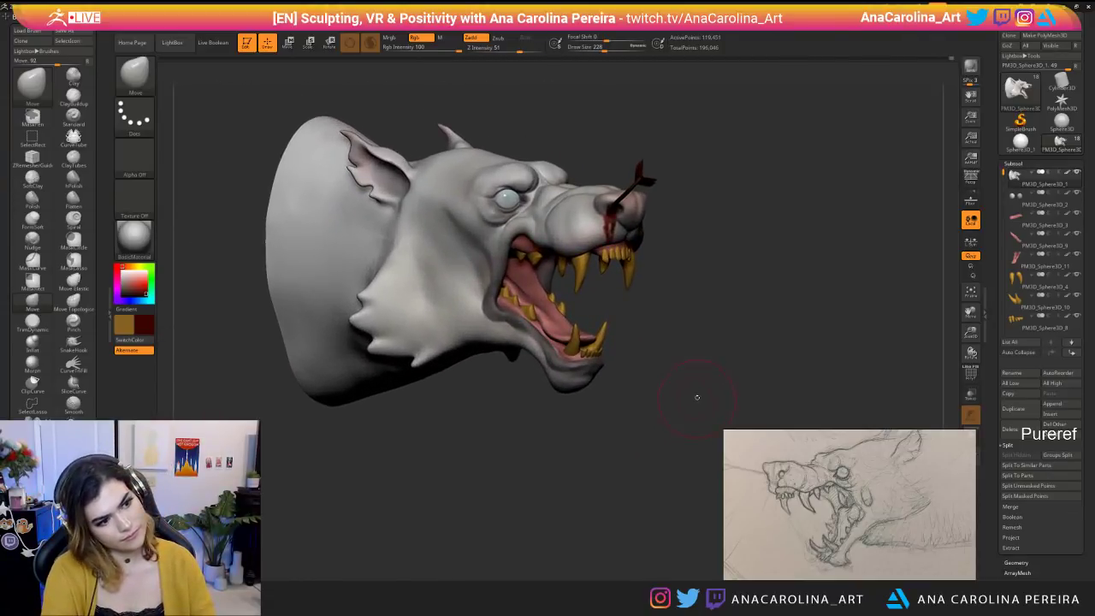
{"action": "left_click_drag", "start_coordinate": [673, 348], "coordinate": [551, 362]}
{"action": "left_click_drag", "start_coordinate": [657, 395], "coordinate": [626, 414], "text": "alt"}
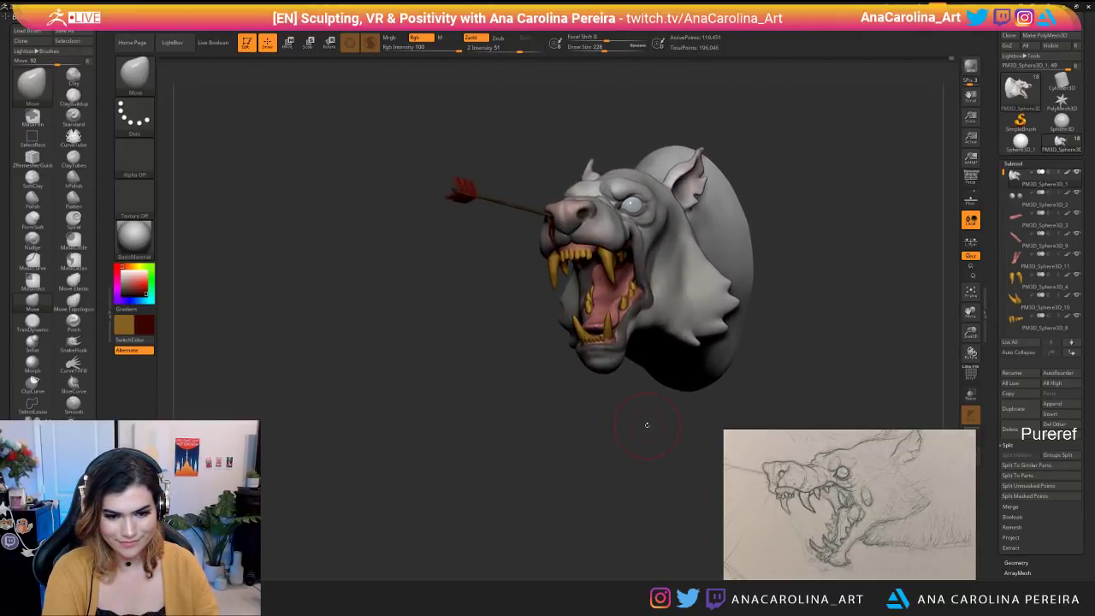
{"action": "left_click_drag", "start_coordinate": [648, 422], "coordinate": [647, 400]}
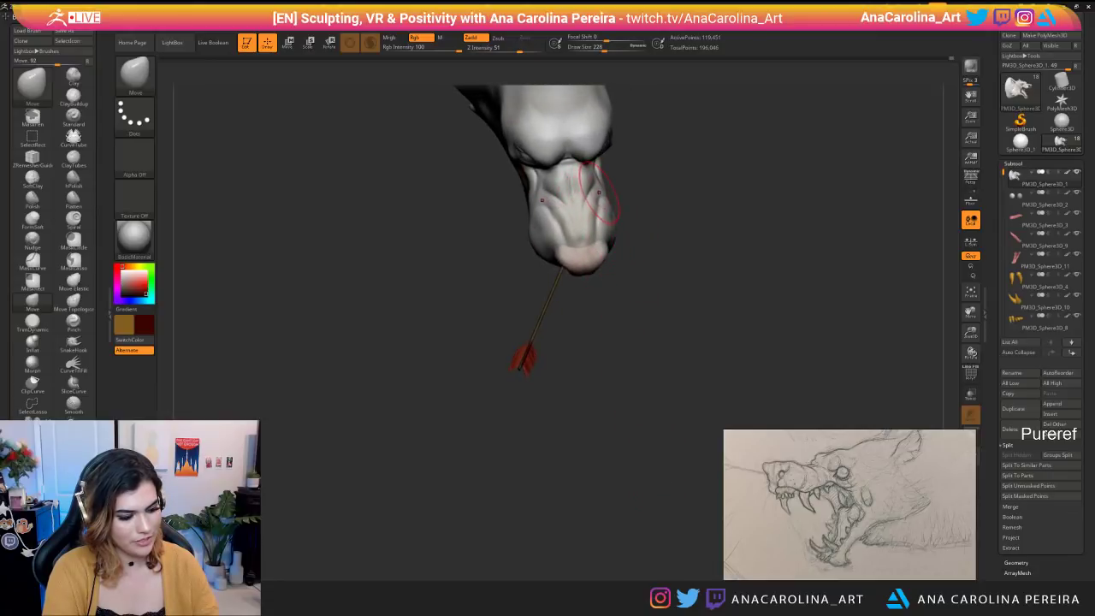
Choose the ClayBuildup brush at draw size 134 and build up snarl wrinkles across the bridge of the snout.
{"action": "mouse_move", "coordinate": [654, 248]}
{"action": "left_mouse_down"}
{"action": "mouse_move", "coordinate": [684, 193]}
{"action": "mouse_move", "coordinate": [670, 220]}
{"action": "mouse_move", "coordinate": [526, 226]}
{"action": "mouse_move", "coordinate": [625, 224]}
{"action": "mouse_move", "coordinate": [676, 244]}
{"action": "mouse_move", "coordinate": [668, 261]}
{"action": "mouse_move", "coordinate": [689, 244]}
{"action": "mouse_move", "coordinate": [712, 301]}
{"action": "mouse_move", "coordinate": [674, 264]}
{"action": "mouse_move", "coordinate": [673, 244]}
{"action": "mouse_move", "coordinate": [709, 265]}
{"action": "left_mouse_up"}
{"action": "key", "text": "b"}
{"action": "key", "text": "c"}
{"action": "key", "text": "b"}
{"action": "key", "text": "space"}
{"action": "key", "text": "space"}
{"action": "left_click_drag", "start_coordinate": [534, 204], "coordinate": [537, 203]}
{"action": "key", "text": "b"}
{"action": "left_click_drag", "start_coordinate": [593, 160], "coordinate": [618, 176]}
{"action": "key", "text": "c"}
{"action": "key", "text": "b"}
{"action": "key", "text": "space"}
{"action": "key", "text": "space"}
{"action": "left_click_drag", "start_coordinate": [559, 205], "coordinate": [560, 207]}
{"action": "key", "text": "space"}
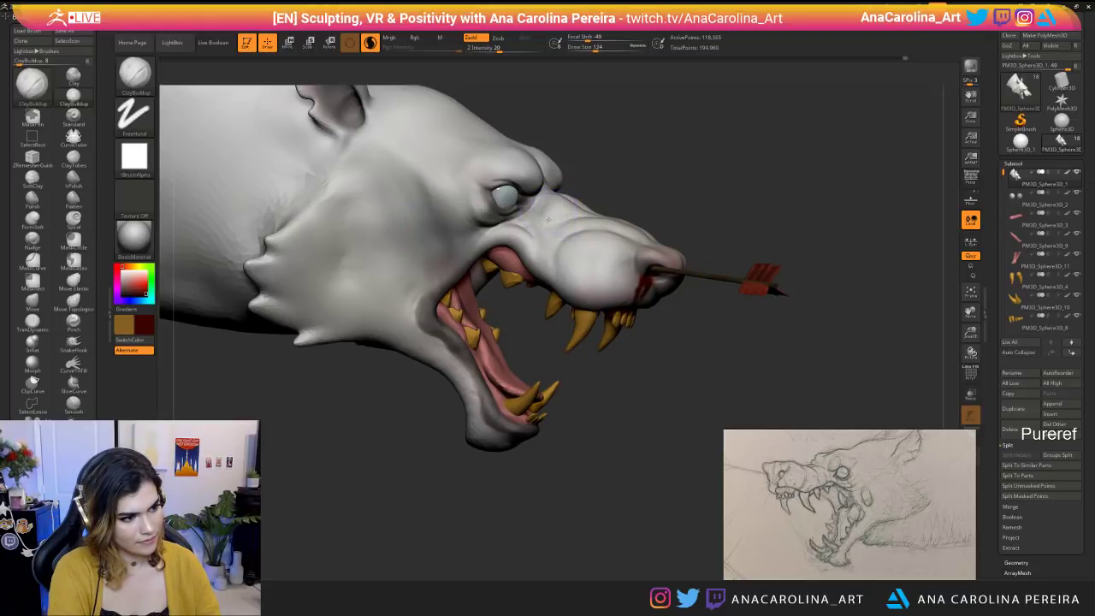
Set the draw size to 90 and add volume to the wrinkles between the eye and the muzzle.
{"action": "key", "text": "space"}
{"action": "mouse_move", "coordinate": [593, 177]}
{"action": "left_mouse_down"}
{"action": "mouse_move", "coordinate": [548, 182]}
{"action": "mouse_move", "coordinate": [561, 181]}
{"action": "left_mouse_up"}
{"action": "left_click_drag", "start_coordinate": [642, 178], "coordinate": [636, 224], "text": "alt"}
{"action": "mouse_move", "coordinate": [550, 207]}
{"action": "left_mouse_down"}
{"action": "mouse_move", "coordinate": [537, 218]}
{"action": "mouse_move", "coordinate": [605, 182]}
{"action": "left_mouse_up"}
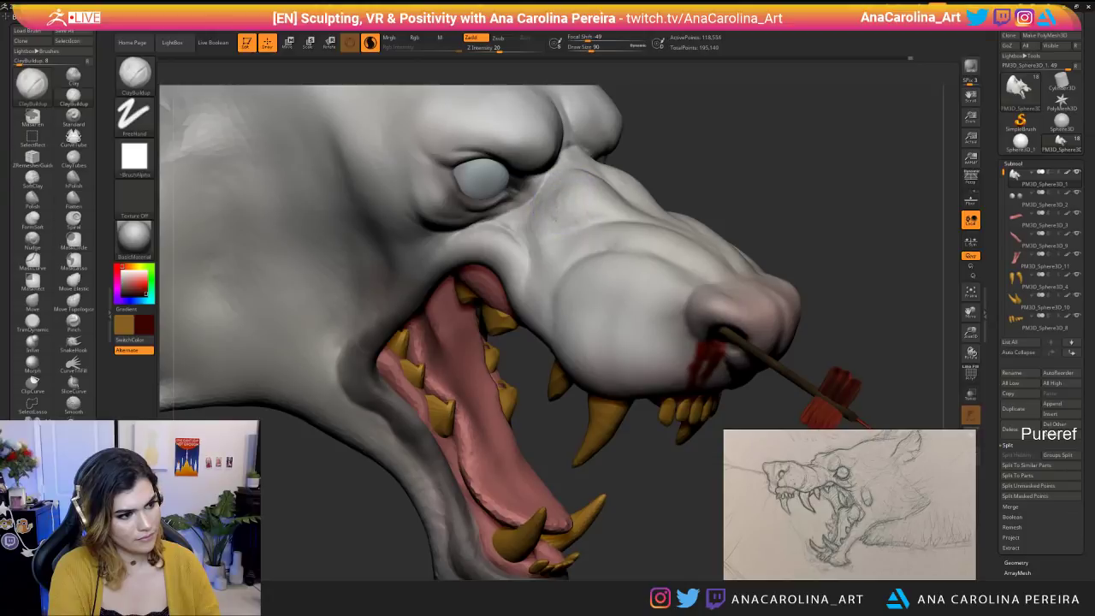
{"action": "mouse_move", "coordinate": [601, 186]}
{"action": "left_mouse_down"}
{"action": "mouse_move", "coordinate": [638, 175]}
{"action": "mouse_move", "coordinate": [617, 175]}
{"action": "left_mouse_up"}
Set the draw size to 56 and refine the small folds where the snout meets the brows.
{"action": "key", "text": "space"}
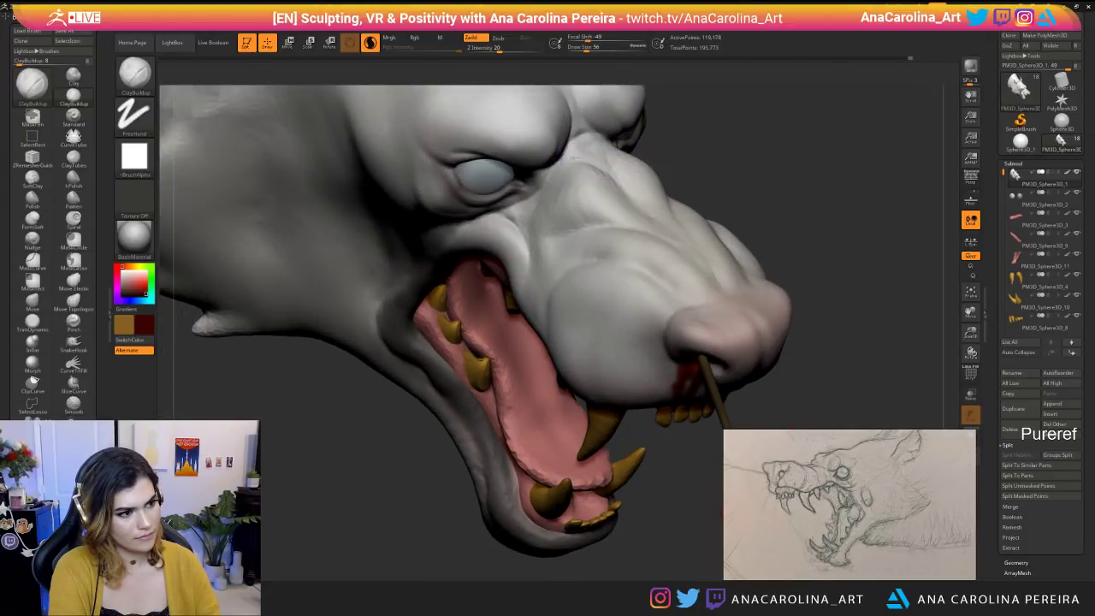
{"action": "left_click_drag", "start_coordinate": [586, 161], "coordinate": [590, 153]}
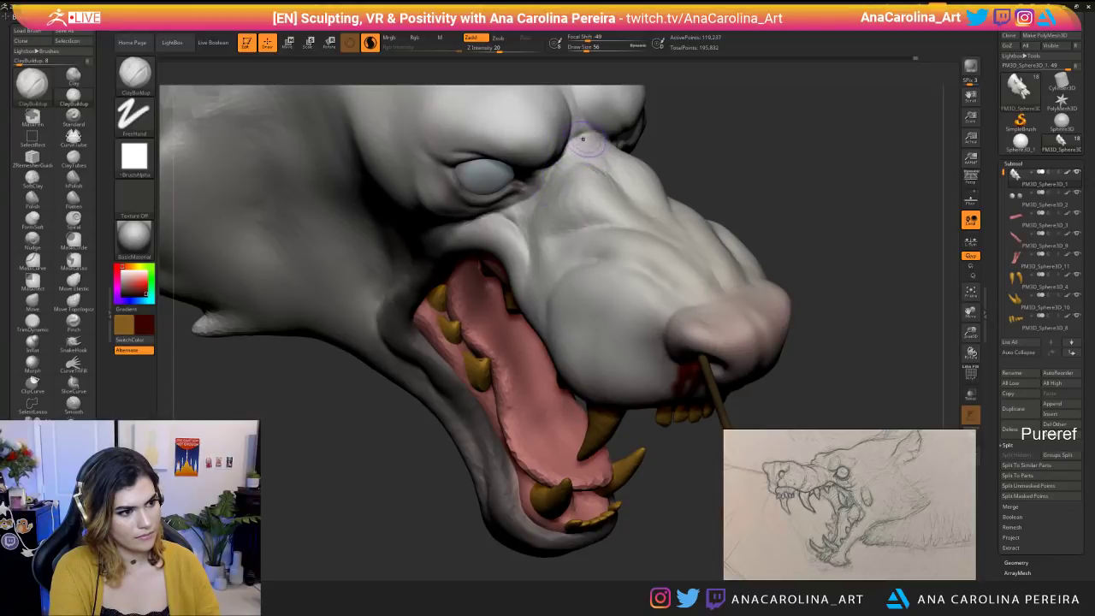
{"action": "mouse_move", "coordinate": [669, 123]}
{"action": "left_mouse_down"}
{"action": "mouse_move", "coordinate": [716, 108]}
{"action": "mouse_move", "coordinate": [687, 106]}
{"action": "mouse_move", "coordinate": [749, 161]}
{"action": "left_mouse_up"}
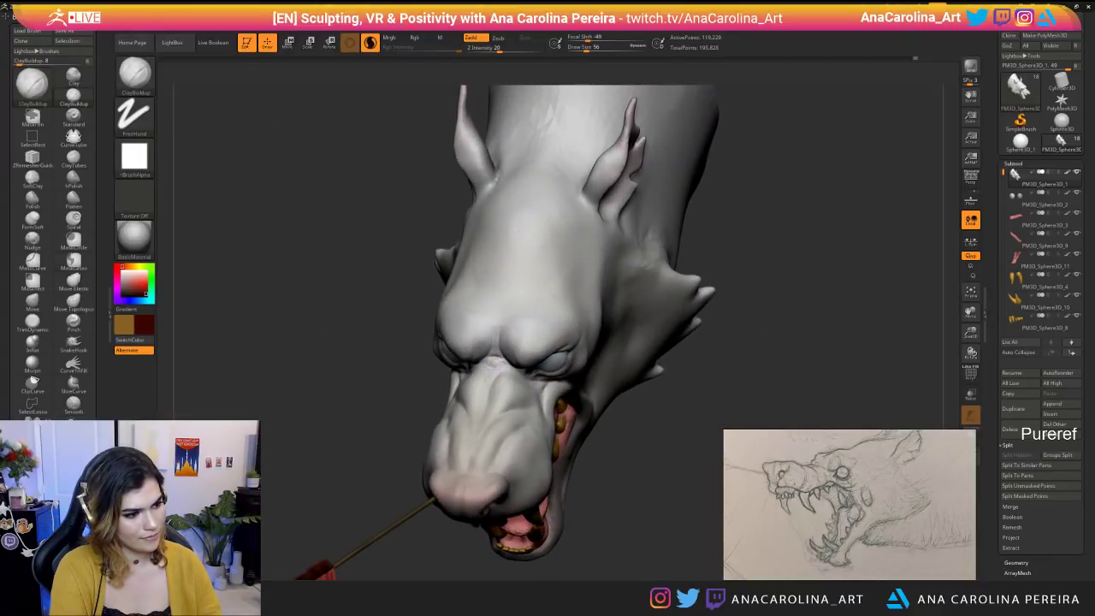
{"action": "left_click_drag", "start_coordinate": [517, 368], "coordinate": [558, 365]}
{"action": "mouse_move", "coordinate": [514, 330]}
{"action": "left_mouse_down"}
{"action": "mouse_move", "coordinate": [539, 333]}
{"action": "mouse_move", "coordinate": [379, 311]}
{"action": "mouse_move", "coordinate": [655, 327]}
{"action": "mouse_move", "coordinate": [701, 293]}
{"action": "mouse_move", "coordinate": [708, 359]}
{"action": "mouse_move", "coordinate": [688, 286]}
{"action": "left_mouse_up"}
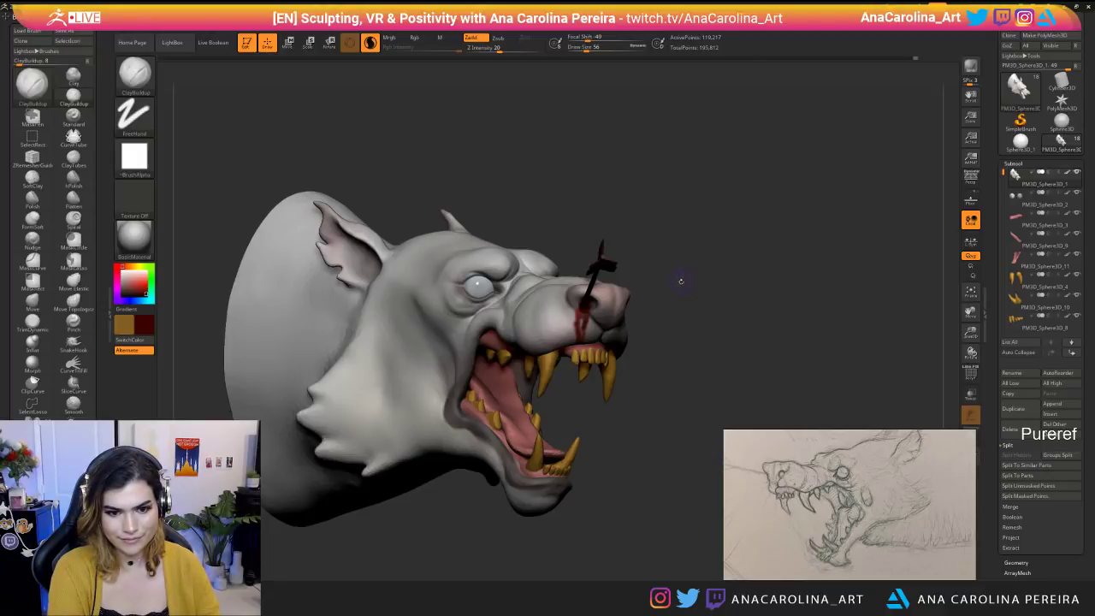
Choose the Move brush at draw size 51 and nudge the eyelid at the eye's outer corner.
{"action": "mouse_move", "coordinate": [681, 283]}
{"action": "left_mouse_down"}
{"action": "mouse_move", "coordinate": [624, 331]}
{"action": "mouse_move", "coordinate": [683, 339]}
{"action": "left_mouse_up"}
{"action": "key", "text": "b"}
{"action": "key", "text": "m"}
{"action": "key", "text": "v"}
{"action": "left_click_drag", "start_coordinate": [594, 172], "coordinate": [631, 176]}
{"action": "key", "text": "space"}
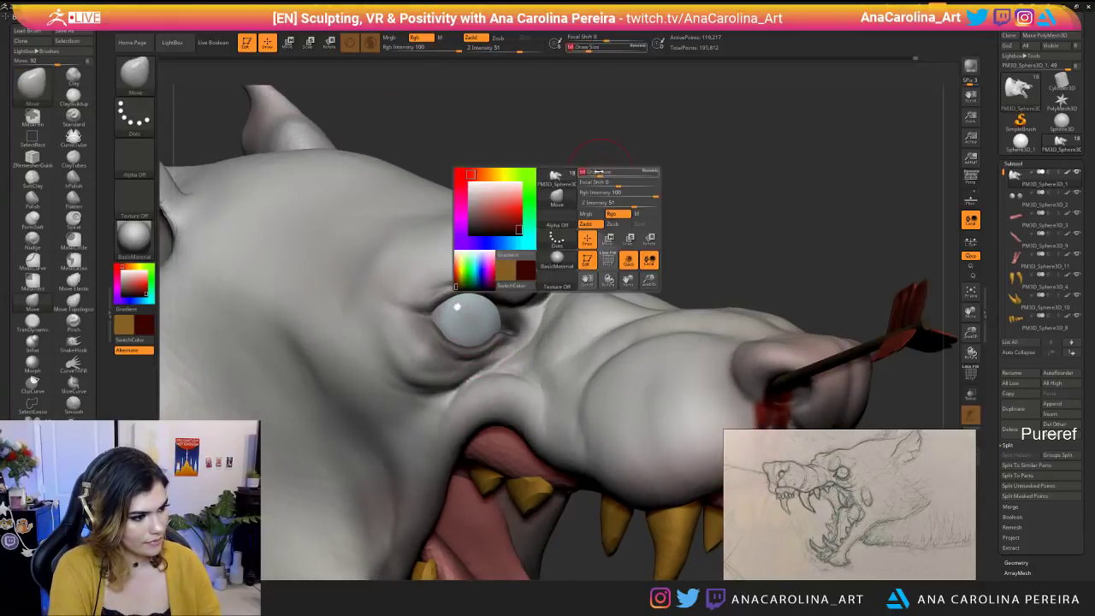
{"action": "key", "text": "space"}
{"action": "left_click_drag", "start_coordinate": [440, 323], "coordinate": [436, 323]}
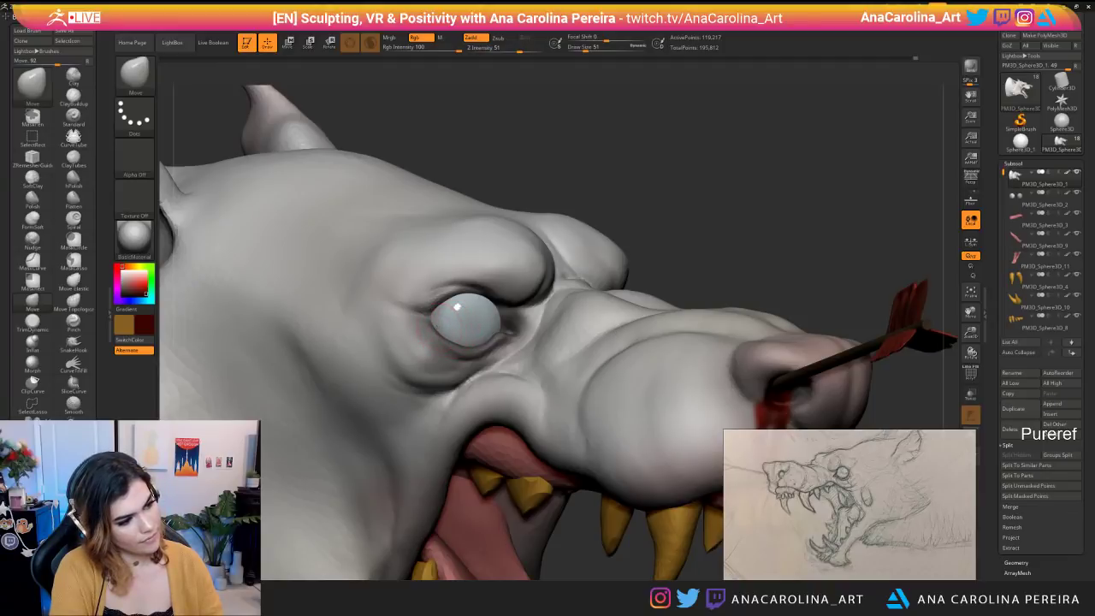
{"action": "left_click_drag", "start_coordinate": [685, 206], "coordinate": [667, 128], "text": "alt"}
{"action": "mouse_move", "coordinate": [736, 171]}
{"action": "left_mouse_down"}
{"action": "mouse_move", "coordinate": [466, 175]}
{"action": "mouse_move", "coordinate": [492, 256]}
{"action": "left_mouse_up"}
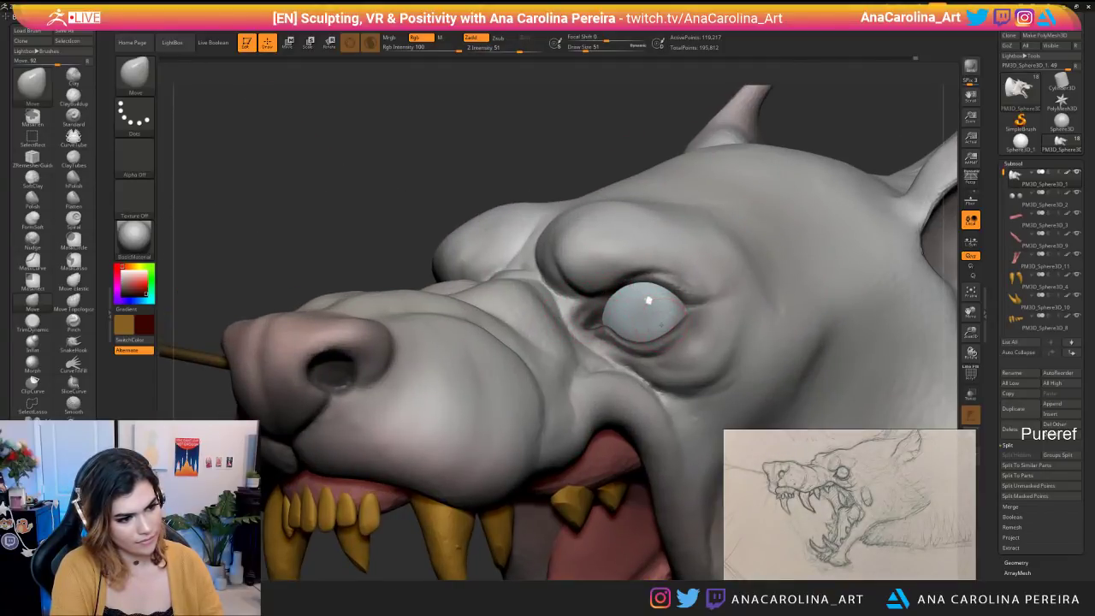
Set the Move brush's draw size to 182 and push the area under the eye upward.
{"action": "mouse_move", "coordinate": [566, 157]}
{"action": "left_mouse_down", "text": "alt"}
{"action": "mouse_move", "coordinate": [610, 169]}
{"action": "mouse_move", "coordinate": [553, 176]}
{"action": "mouse_move", "coordinate": [575, 214]}
{"action": "mouse_move", "coordinate": [585, 210]}
{"action": "left_mouse_up", "text": "alt"}
{"action": "key", "text": "space"}
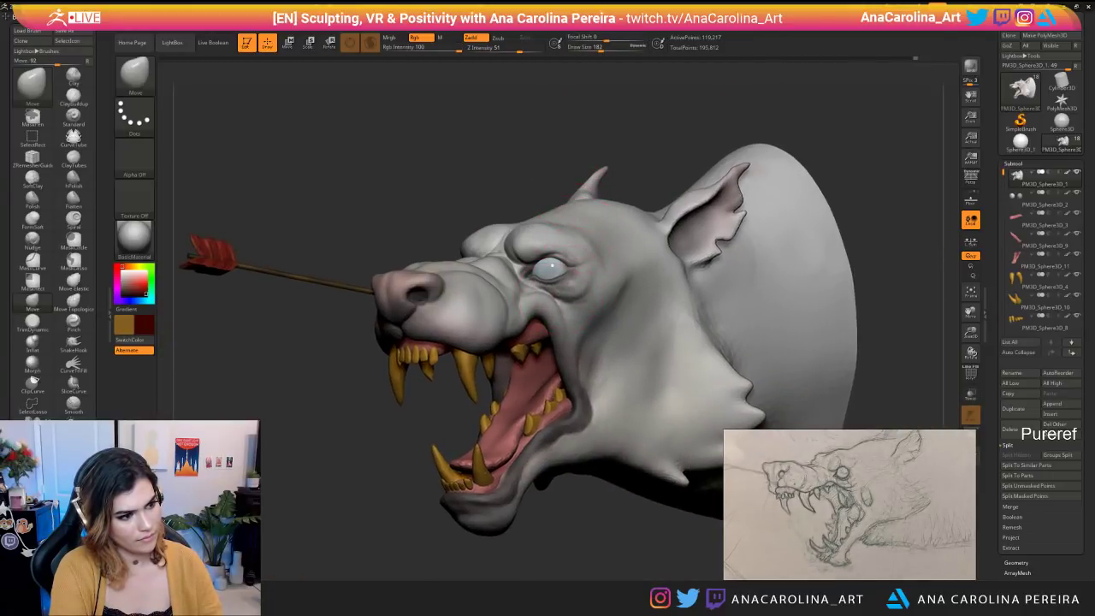
{"action": "left_click_drag", "start_coordinate": [556, 154], "coordinate": [556, 89], "text": "alt"}
{"action": "left_click_drag", "start_coordinate": [575, 144], "coordinate": [617, 171]}
{"action": "key", "text": "f"}
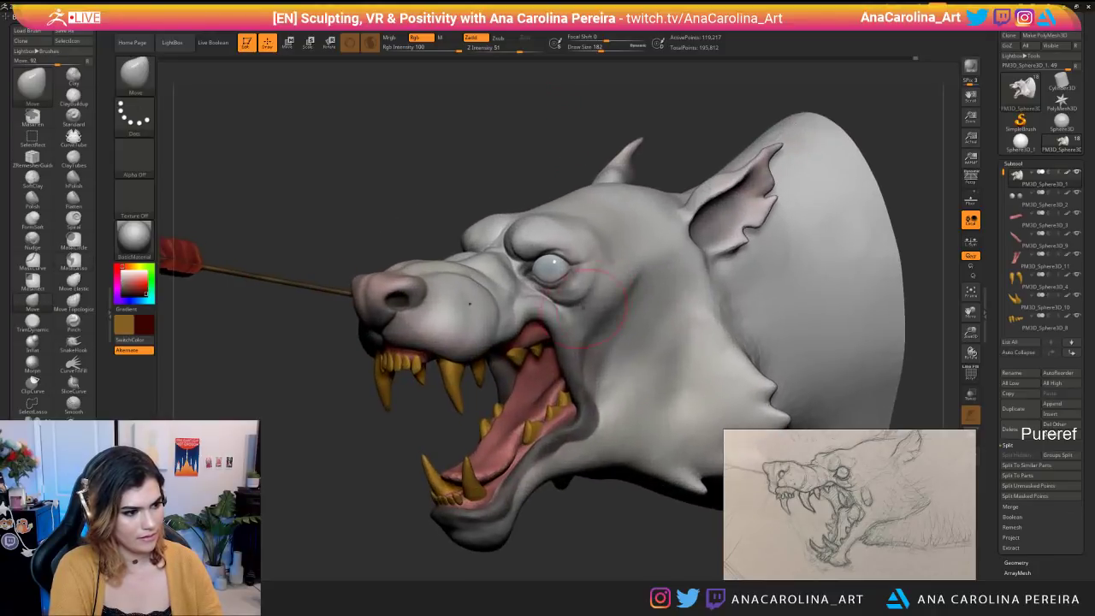
{"action": "left_click_drag", "start_coordinate": [553, 285], "coordinate": [549, 275]}
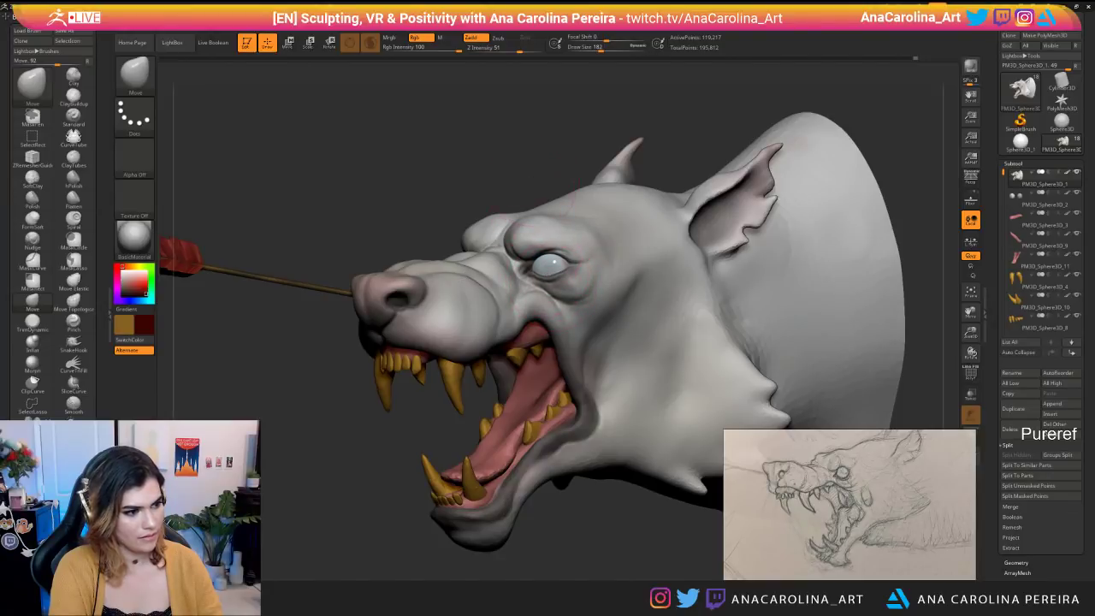
{"action": "key", "text": "f"}
{"action": "mouse_move", "coordinate": [533, 161]}
{"action": "left_mouse_down"}
{"action": "mouse_move", "coordinate": [680, 167]}
{"action": "mouse_move", "coordinate": [543, 160]}
{"action": "left_mouse_up"}
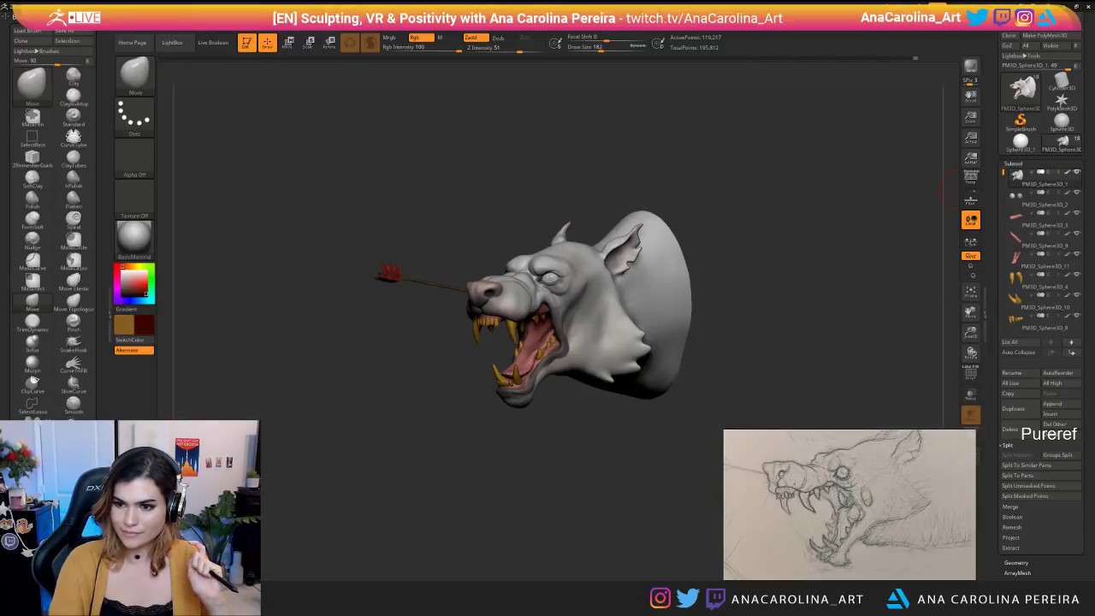
Review the head from the front and side, and create a new sculpting layer on it.
{"action": "left_click_drag", "start_coordinate": [583, 485], "coordinate": [427, 557]}
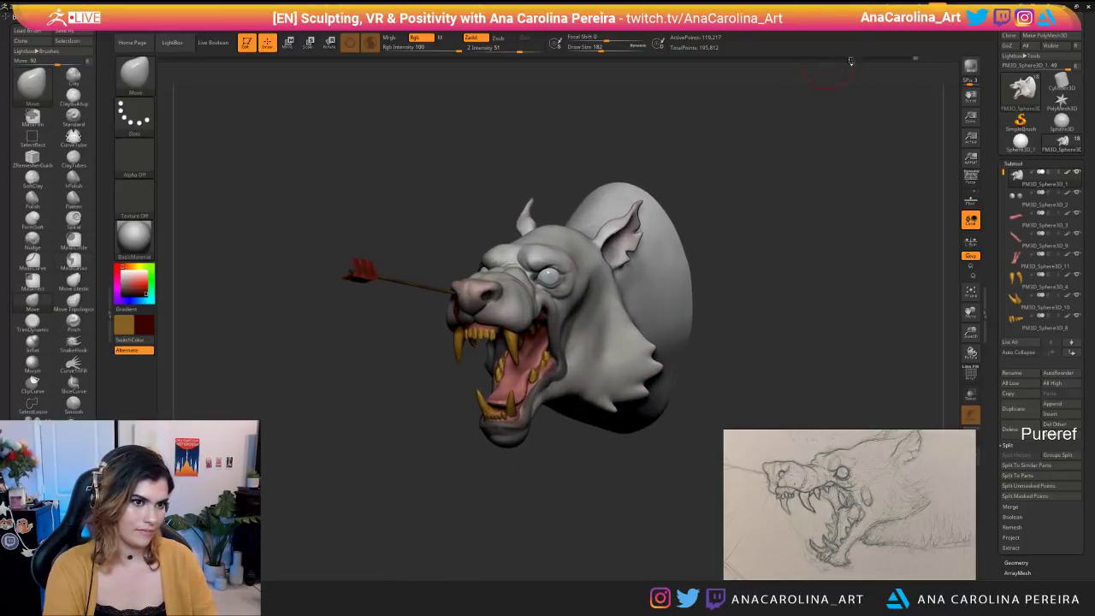
{"action": "left_click_drag", "start_coordinate": [922, 106], "coordinate": [852, 68]}
{"action": "left_click_drag", "start_coordinate": [852, 68], "coordinate": [890, 128]}
{"action": "mouse_move", "coordinate": [890, 129]}
{"action": "left_mouse_down"}
{"action": "mouse_move", "coordinate": [918, 117]}
{"action": "mouse_move", "coordinate": [900, 133]}
{"action": "left_mouse_up"}
{"action": "left_click_drag", "start_coordinate": [854, 225], "coordinate": [826, 277], "text": "alt"}
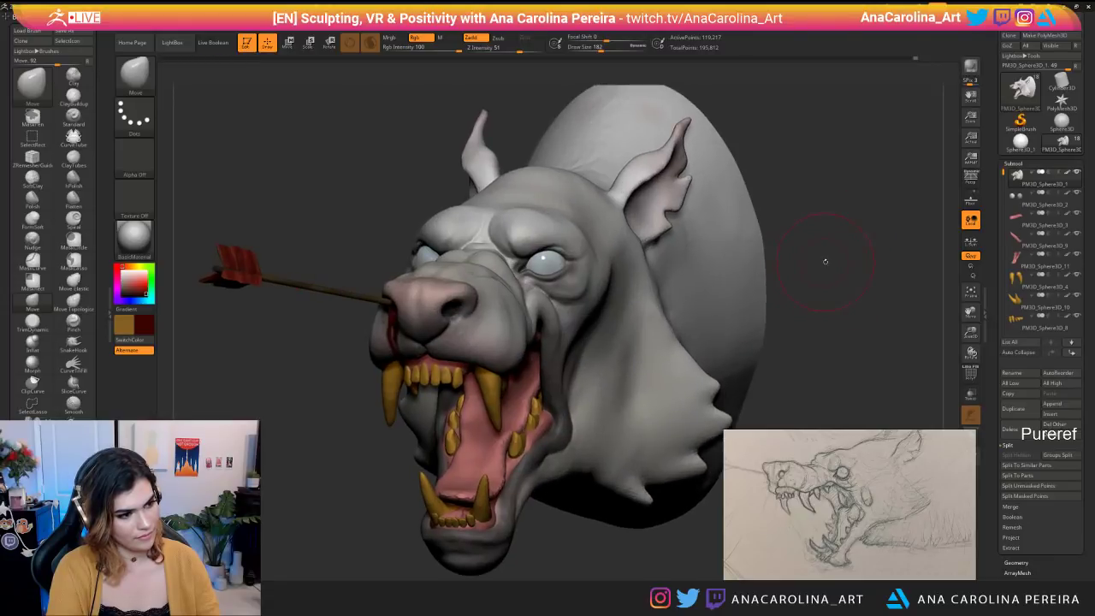
{"action": "scroll", "coordinate": [1016, 364], "scroll_direction": "down", "scroll_amount": 5}
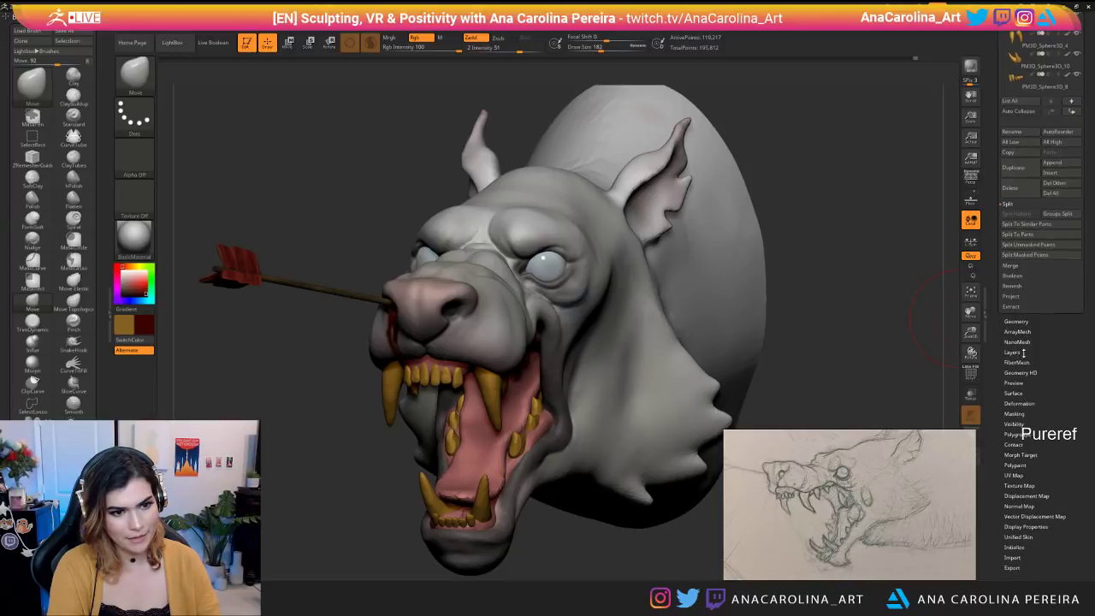
{"action": "left_click", "coordinate": [1013, 353]}
{"action": "left_click_drag", "start_coordinate": [998, 323], "coordinate": [999, 322]}
{"action": "left_click", "coordinate": [1009, 325]}
Reshape the bag under the eye with the Move brush, reducing the draw size to 77, and smooth it.
{"action": "left_click_drag", "start_coordinate": [842, 390], "coordinate": [736, 363]}
{"action": "left_click_drag", "start_coordinate": [550, 292], "coordinate": [554, 282]}
{"action": "key", "text": "space"}
{"action": "left_click_drag", "start_coordinate": [550, 157], "coordinate": [590, 107], "text": "alt"}
{"action": "left_click_drag", "start_coordinate": [590, 107], "coordinate": [659, 163], "text": "alt"}
{"action": "mouse_move", "coordinate": [658, 94]}
{"action": "left_mouse_down"}
{"action": "mouse_move", "coordinate": [684, 95]}
{"action": "mouse_move", "coordinate": [612, 116]}
{"action": "left_mouse_up"}
{"action": "key", "text": "s"}
{"action": "left_click_drag", "start_coordinate": [631, 243], "coordinate": [602, 244]}
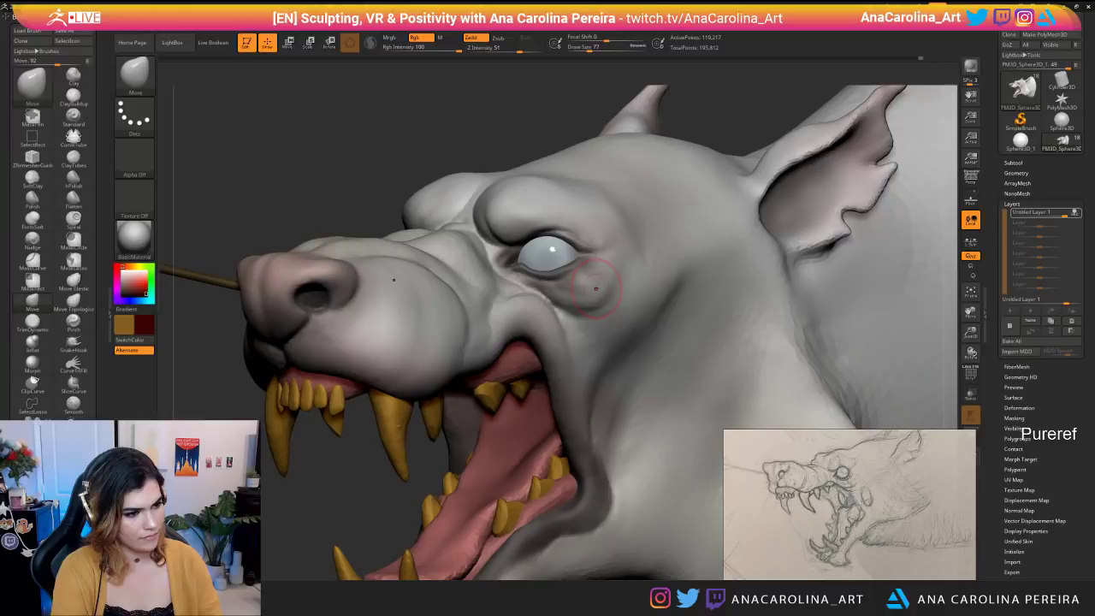
{"action": "key", "text": "shift"}
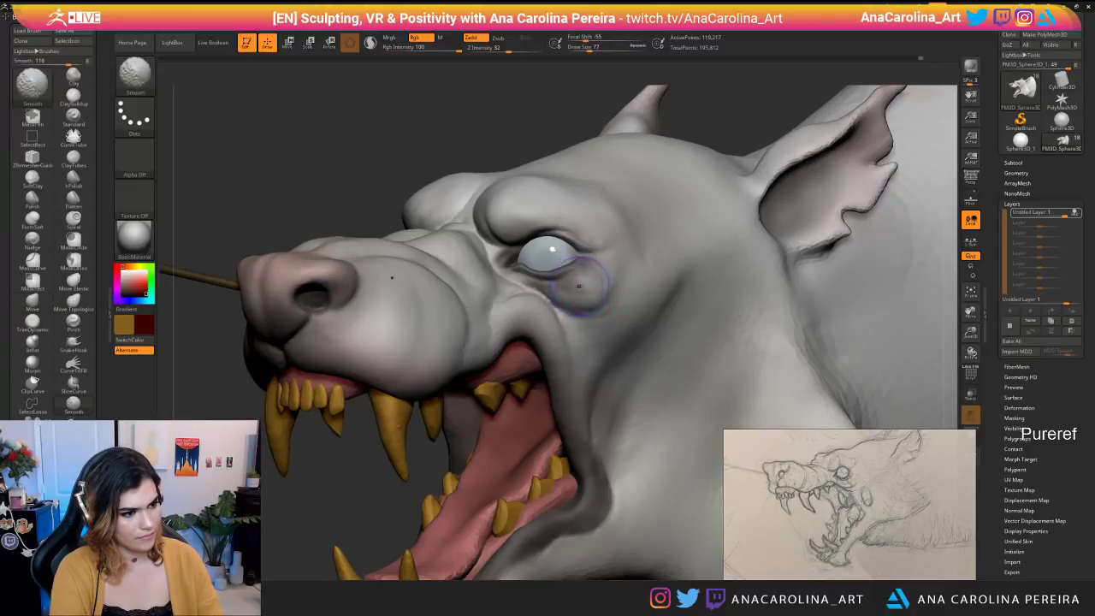
{"action": "key", "text": "space"}
{"action": "left_click_drag", "start_coordinate": [577, 291], "coordinate": [585, 278], "text": "shift"}
Compare the eye bags on both sides of the head and choose the ClayBuildup brush.
{"action": "left_click_drag", "start_coordinate": [445, 128], "coordinate": [554, 109]}
{"action": "mouse_move", "coordinate": [633, 197]}
{"action": "left_mouse_down", "text": "alt"}
{"action": "mouse_move", "coordinate": [639, 160]}
{"action": "mouse_move", "coordinate": [659, 173]}
{"action": "left_mouse_up", "text": "alt"}
{"action": "key", "text": "ctrl"}
{"action": "right_click_drag", "start_coordinate": [644, 246], "coordinate": [651, 299], "text": "ctrl"}
{"action": "left_click_drag", "start_coordinate": [655, 196], "coordinate": [679, 205]}
{"action": "key", "text": "b"}
{"action": "key", "text": "c"}
{"action": "key", "text": "b"}
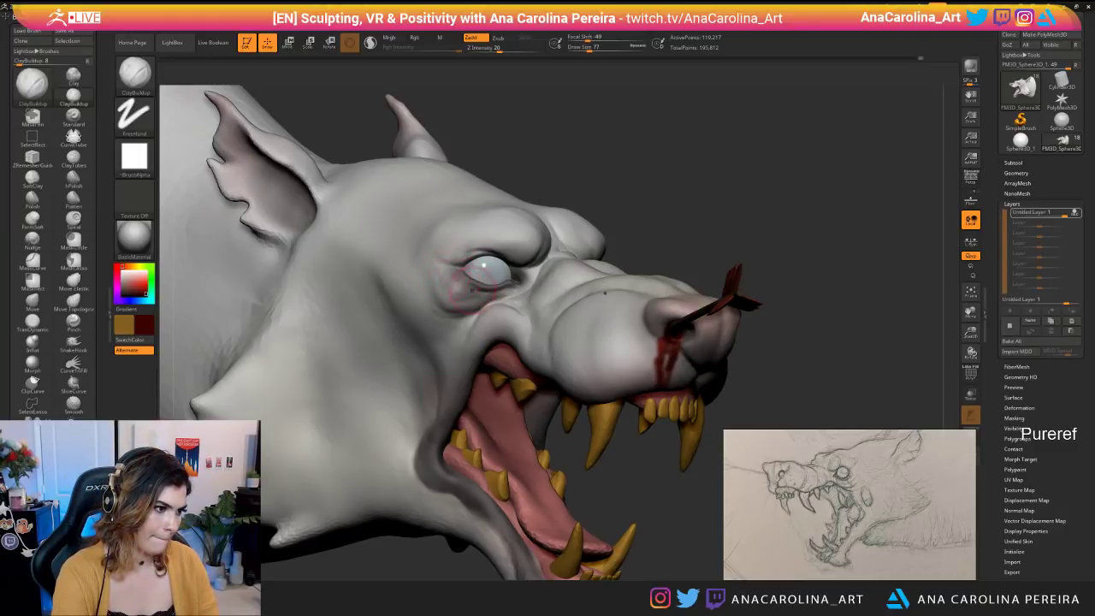
{"action": "right_click_drag", "start_coordinate": [676, 257], "coordinate": [671, 209], "text": "ctrl"}
{"action": "mouse_move", "coordinate": [672, 210]}
{"action": "right_mouse_down"}
{"action": "mouse_move", "coordinate": [546, 204]}
{"action": "mouse_move", "coordinate": [556, 287]}
{"action": "right_mouse_up"}
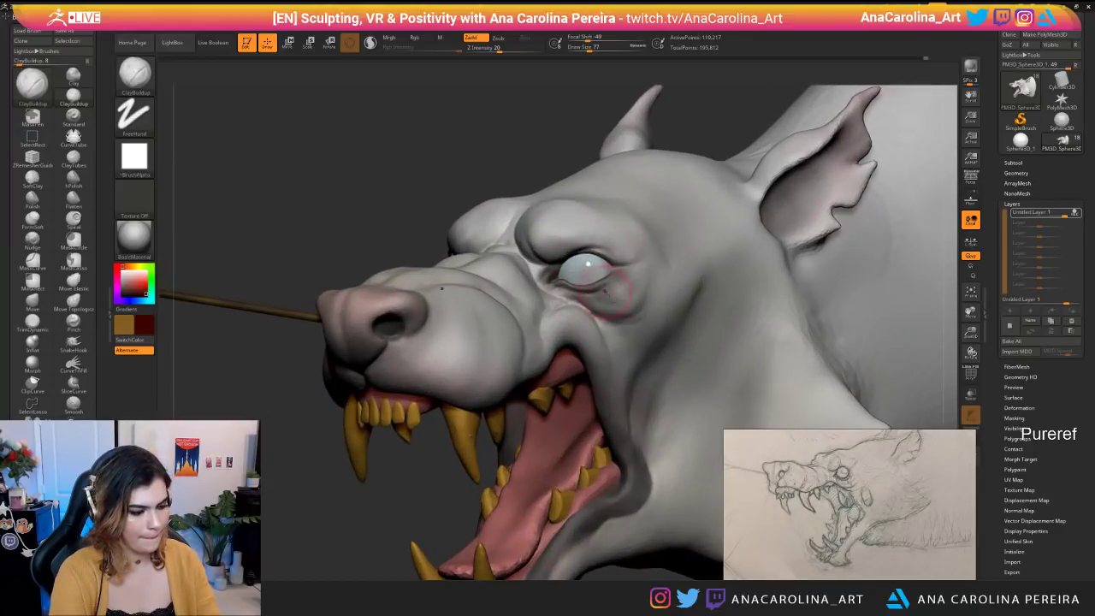
Paint the skin around the eye with the Standard brush, raising the draw size to 149 and the RGB intensity to 100.
{"action": "key", "text": "b"}
{"action": "key", "text": "s"}
{"action": "key", "text": "t"}
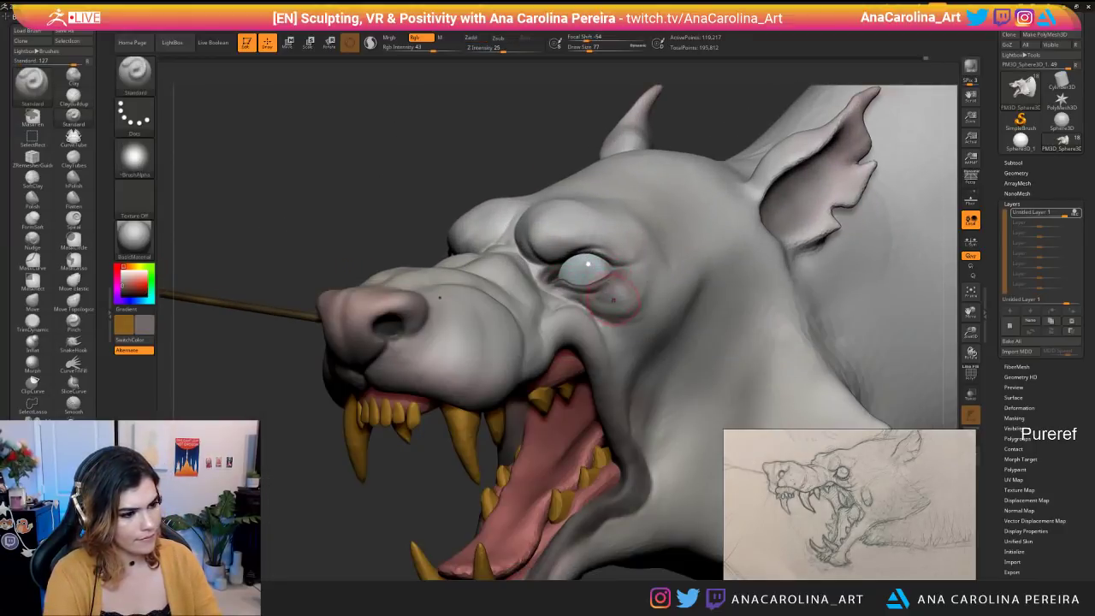
{"action": "key", "text": "space"}
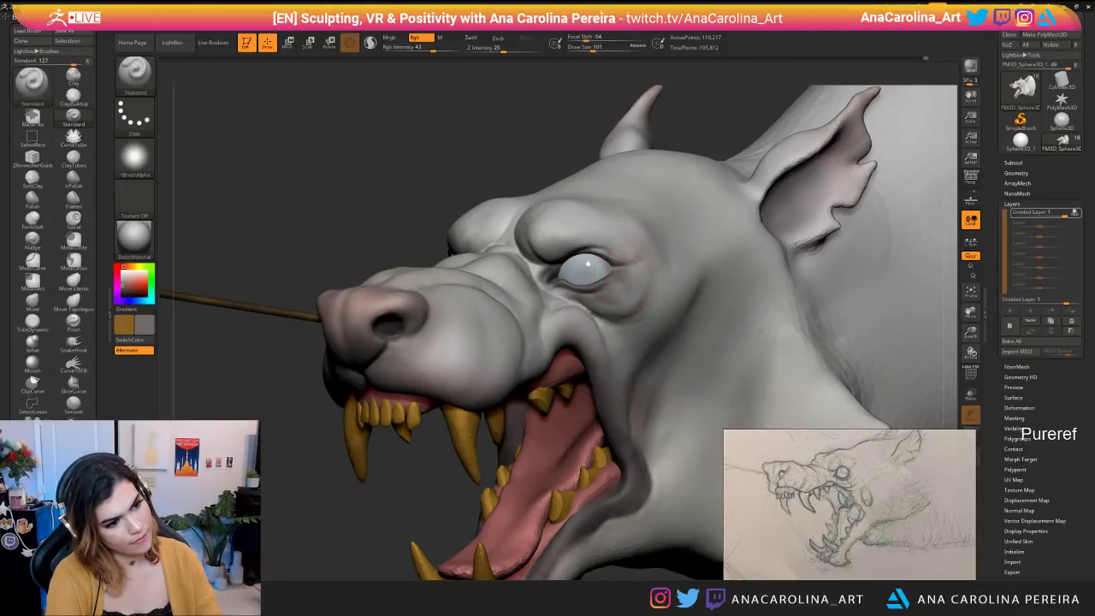
{"action": "key", "text": "f"}
{"action": "mouse_move", "coordinate": [555, 166]}
{"action": "right_mouse_down"}
{"action": "mouse_move", "coordinate": [607, 190]}
{"action": "mouse_move", "coordinate": [778, 180]}
{"action": "right_mouse_up"}
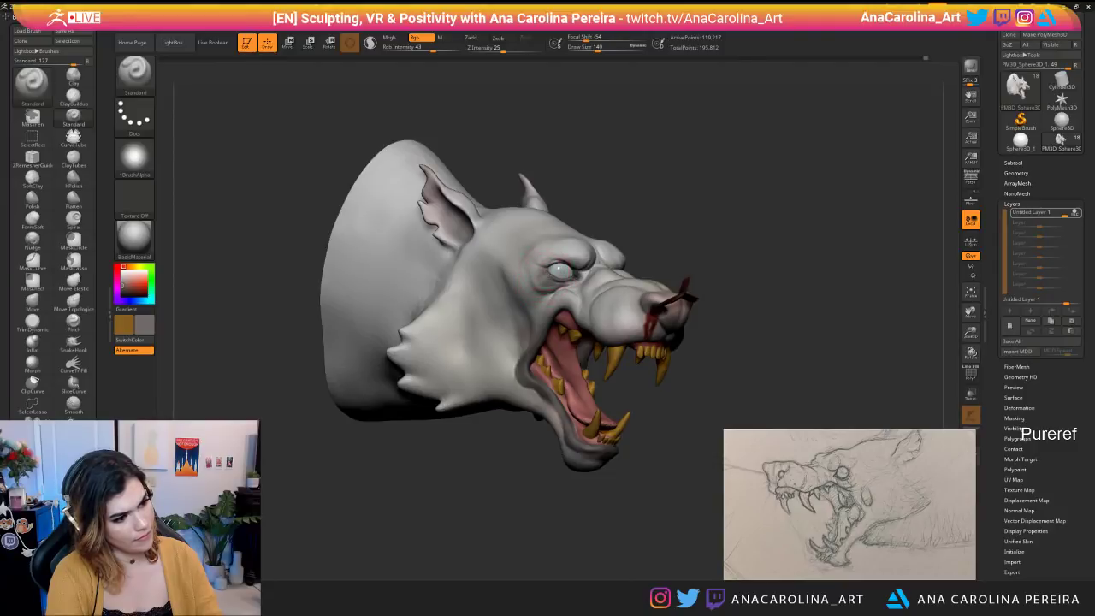
{"action": "key", "text": "space"}
{"action": "left_click_drag", "start_coordinate": [540, 282], "coordinate": [588, 307]}
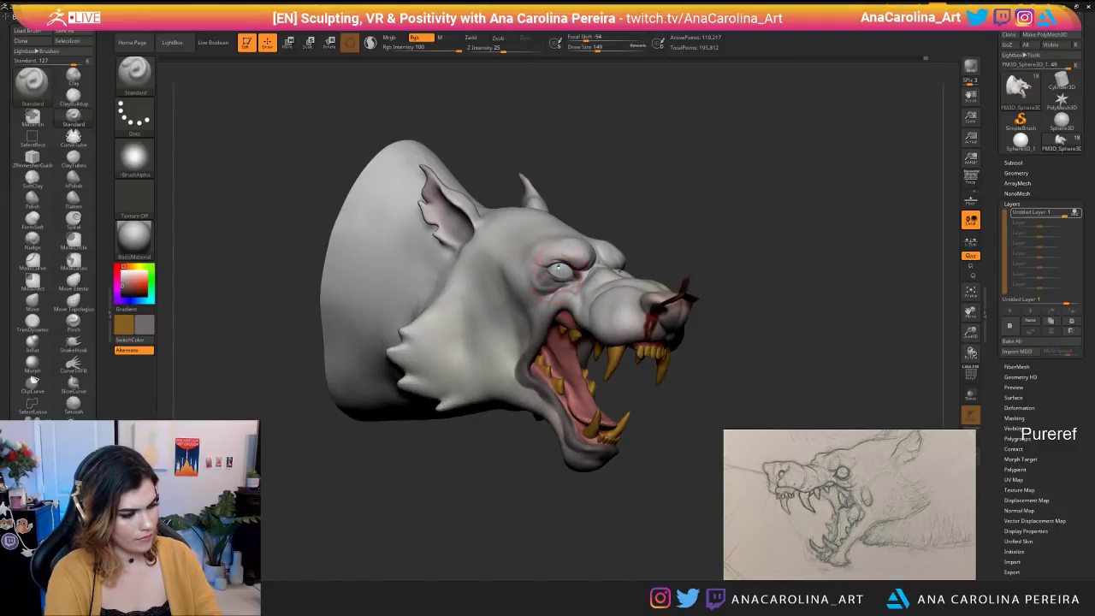
{"action": "right_click_drag", "start_coordinate": [555, 278], "coordinate": [581, 334], "text": "ctrl"}
{"action": "right_click_drag", "start_coordinate": [653, 191], "coordinate": [667, 265], "text": "ctrl"}
{"action": "mouse_move", "coordinate": [591, 263]}
{"action": "right_mouse_down"}
{"action": "mouse_move", "coordinate": [568, 278]}
{"action": "mouse_move", "coordinate": [593, 255]}
{"action": "right_mouse_up"}
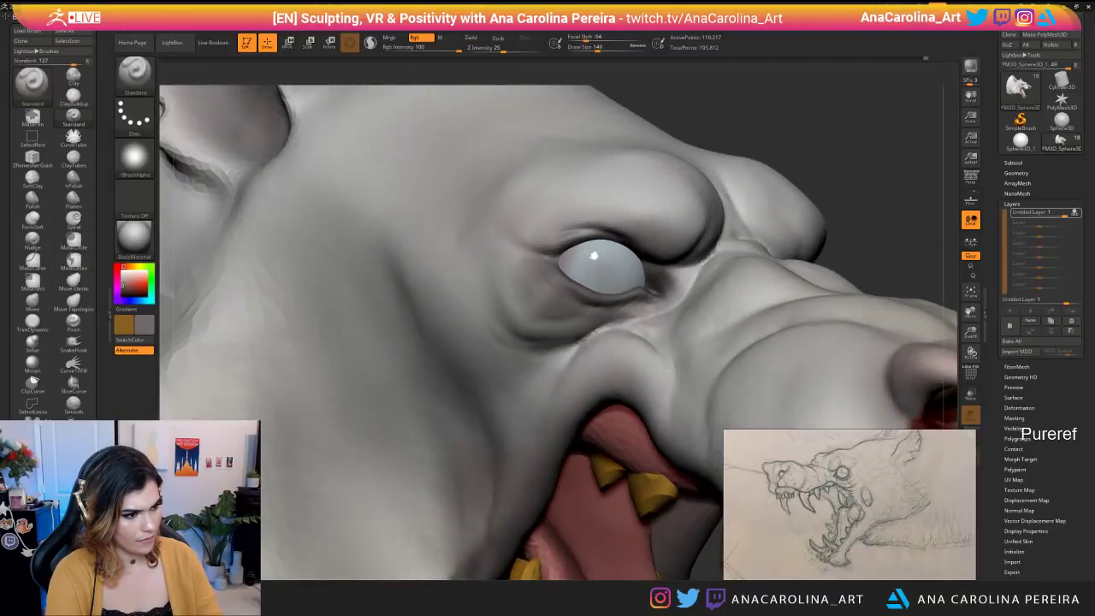
Build up and smooth the bag under the eye with the ClayBuildup brush at draw size 77, checking both sides of the head.
{"action": "key", "text": "b"}
{"action": "key", "text": "c"}
{"action": "key", "text": "b"}
{"action": "key", "text": "space"}
{"action": "left_click_drag", "start_coordinate": [557, 294], "coordinate": [547, 294]}
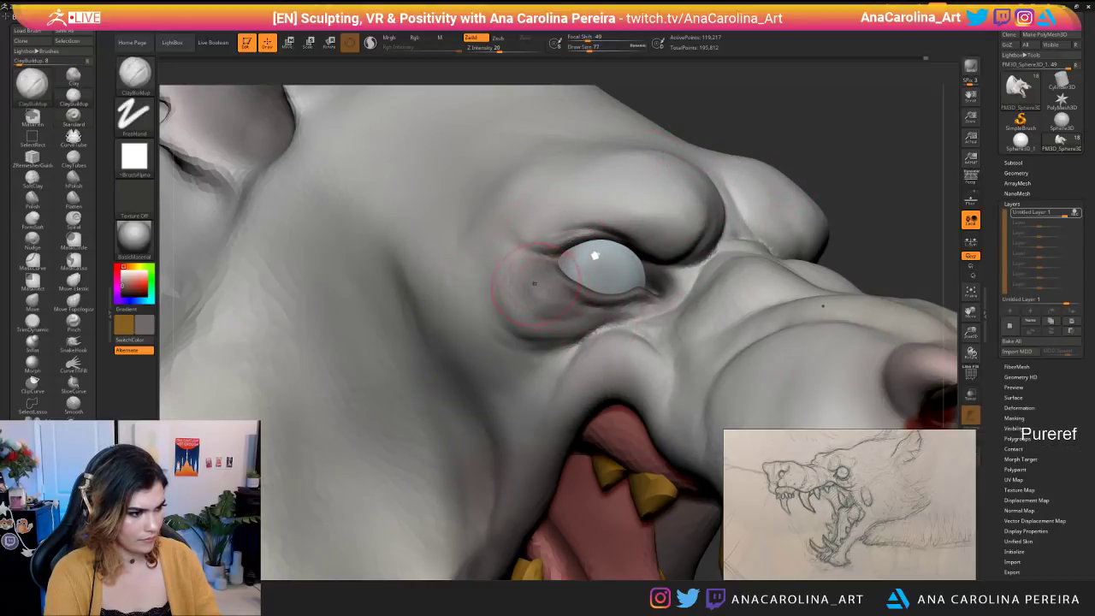
{"action": "key", "text": "f"}
{"action": "left_click_drag", "start_coordinate": [889, 141], "coordinate": [652, 282]}
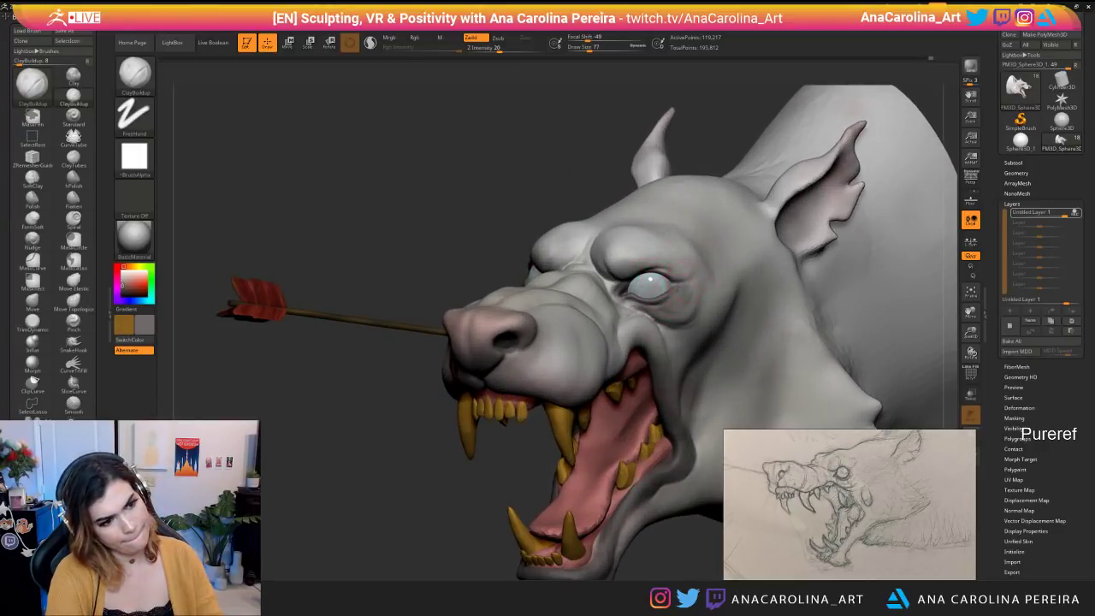
{"action": "key", "text": "f"}
{"action": "left_click_drag", "start_coordinate": [534, 171], "coordinate": [654, 218]}
{"action": "mouse_move", "coordinate": [717, 173]}
{"action": "left_mouse_down"}
{"action": "mouse_move", "coordinate": [650, 172]}
{"action": "mouse_move", "coordinate": [638, 200]}
{"action": "left_mouse_up"}
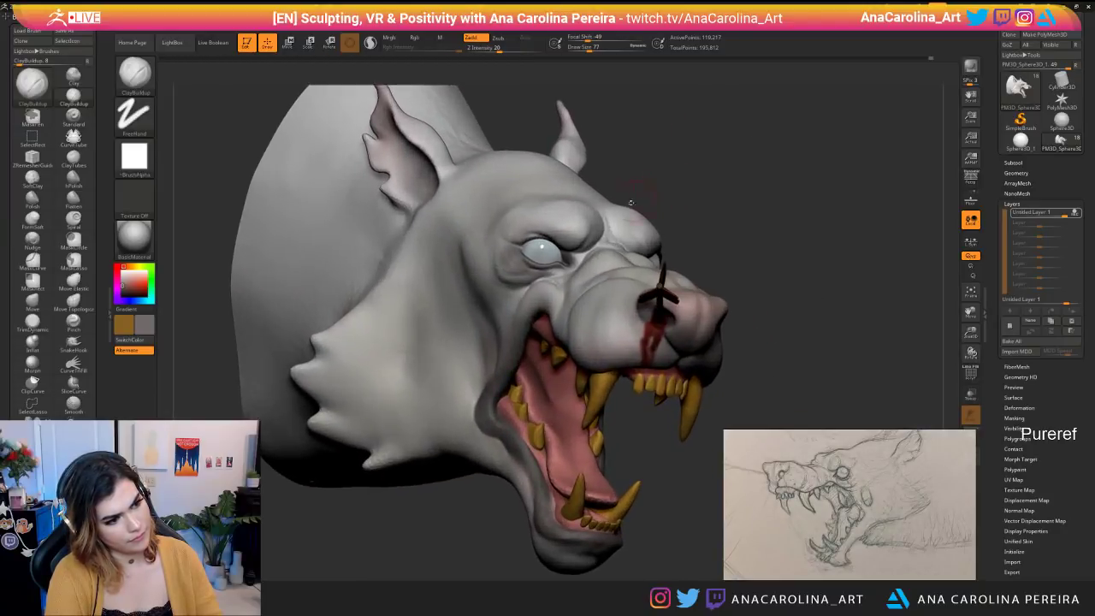
{"action": "left_click_drag", "start_coordinate": [509, 255], "coordinate": [512, 250], "text": "shift"}
Smooth the skin around the eye bag from the side view, adjusting the brush size between strokes.
{"action": "key", "text": "f"}
{"action": "mouse_move", "coordinate": [702, 510]}
{"action": "left_mouse_down"}
{"action": "mouse_move", "coordinate": [581, 513]}
{"action": "mouse_move", "coordinate": [593, 402]}
{"action": "left_mouse_up"}
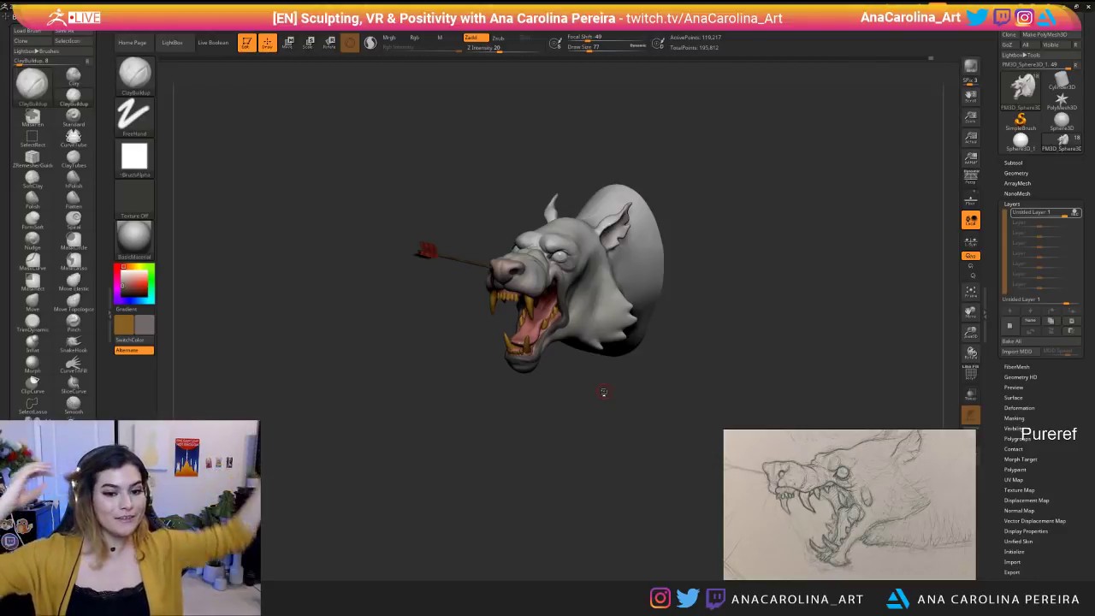
{"action": "mouse_move", "coordinate": [604, 392]}
{"action": "left_mouse_down"}
{"action": "mouse_move", "coordinate": [631, 392]}
{"action": "mouse_move", "coordinate": [577, 395]}
{"action": "mouse_move", "coordinate": [573, 461]}
{"action": "mouse_move", "coordinate": [535, 466]}
{"action": "mouse_move", "coordinate": [535, 496]}
{"action": "left_mouse_up"}
{"action": "key", "text": "space"}
{"action": "left_click_drag", "start_coordinate": [618, 299], "coordinate": [612, 299]}
{"action": "key", "text": "shift"}
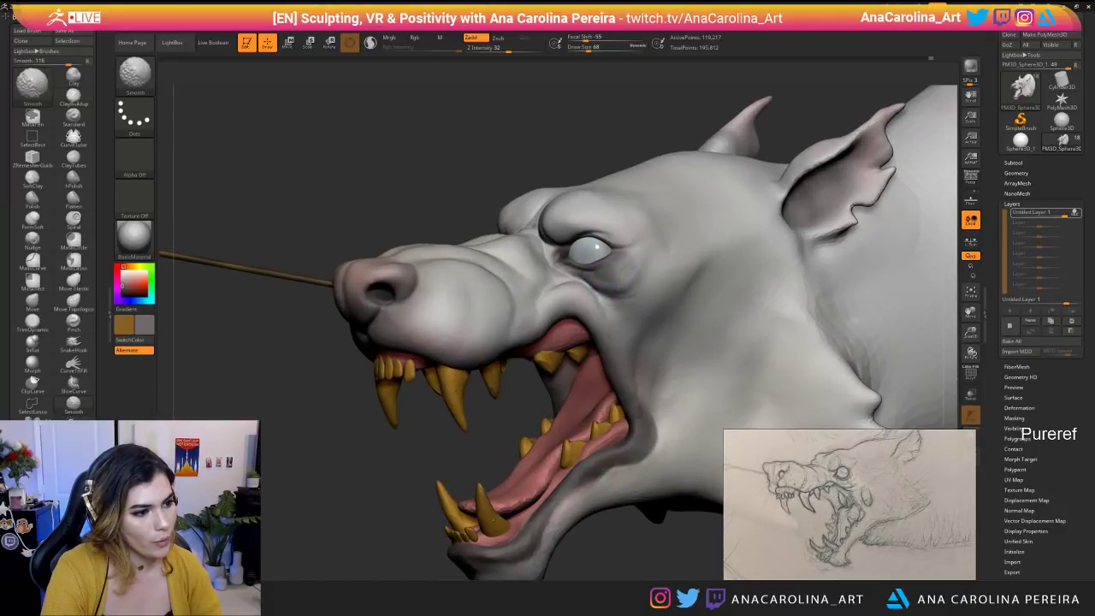
{"action": "mouse_move", "coordinate": [599, 560]}
{"action": "left_mouse_down"}
{"action": "mouse_move", "coordinate": [631, 561]}
{"action": "mouse_move", "coordinate": [612, 472]}
{"action": "mouse_move", "coordinate": [648, 481]}
{"action": "mouse_move", "coordinate": [614, 464]}
{"action": "mouse_move", "coordinate": [633, 535]}
{"action": "mouse_move", "coordinate": [667, 538]}
{"action": "mouse_move", "coordinate": [647, 459]}
{"action": "mouse_move", "coordinate": [667, 436]}
{"action": "mouse_move", "coordinate": [593, 423]}
{"action": "left_mouse_up"}
{"action": "key", "text": "space"}
{"action": "left_click_drag", "start_coordinate": [648, 308], "coordinate": [661, 309]}
{"action": "key", "text": "shift"}
Make the upper fangs the active object and sculpt them with ClayBuildup in Sculptris Pro mode, reducing the draw size to 68.
{"action": "key", "text": "space"}
{"action": "mouse_move", "coordinate": [633, 411]}
{"action": "left_mouse_down"}
{"action": "mouse_move", "coordinate": [744, 414]}
{"action": "mouse_move", "coordinate": [638, 414]}
{"action": "mouse_move", "coordinate": [632, 487]}
{"action": "left_mouse_up"}
{"action": "left_click_drag", "start_coordinate": [479, 513], "coordinate": [654, 545], "text": "alt"}
{"action": "left_click", "coordinate": [465, 313], "text": "alt"}
{"action": "key", "text": "space"}
{"action": "left_click_drag", "start_coordinate": [418, 366], "coordinate": [410, 366]}
{"action": "key", "text": "shift"}
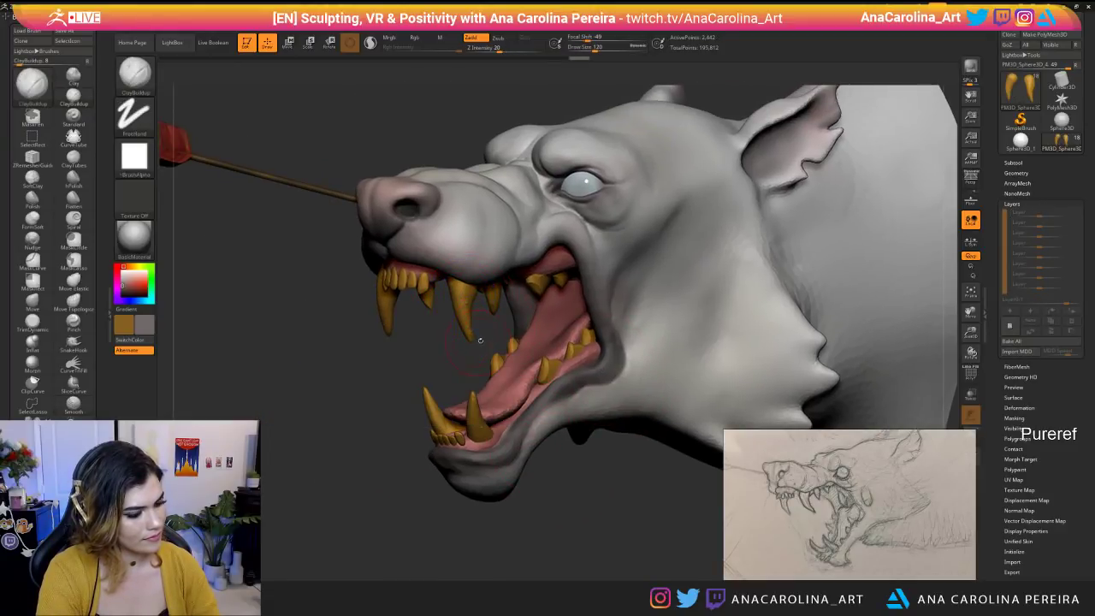
{"action": "key", "text": "space"}
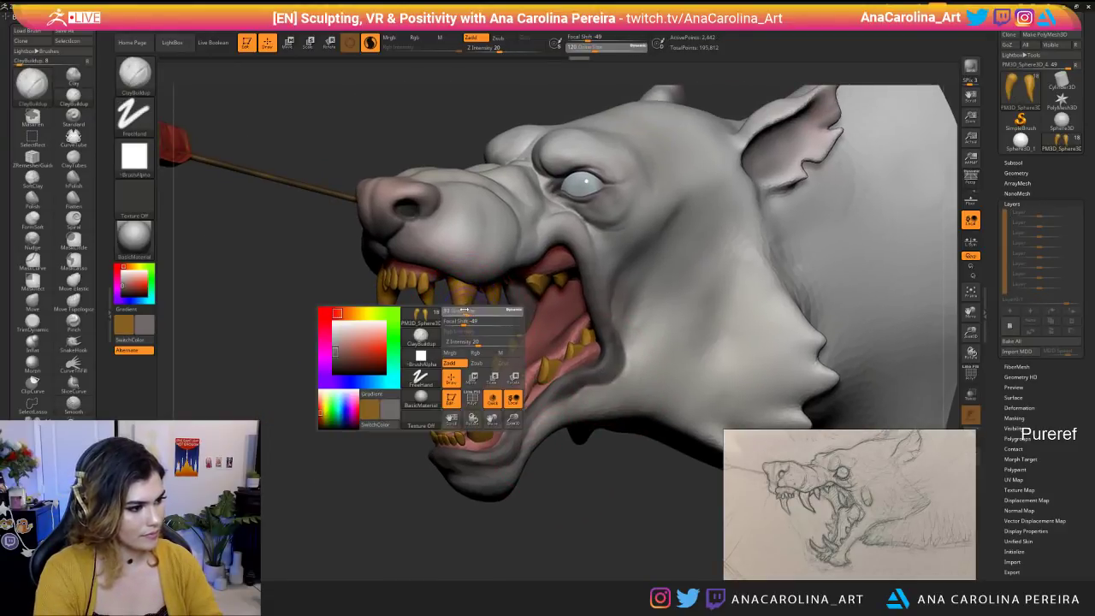
{"action": "key", "text": "shift"}
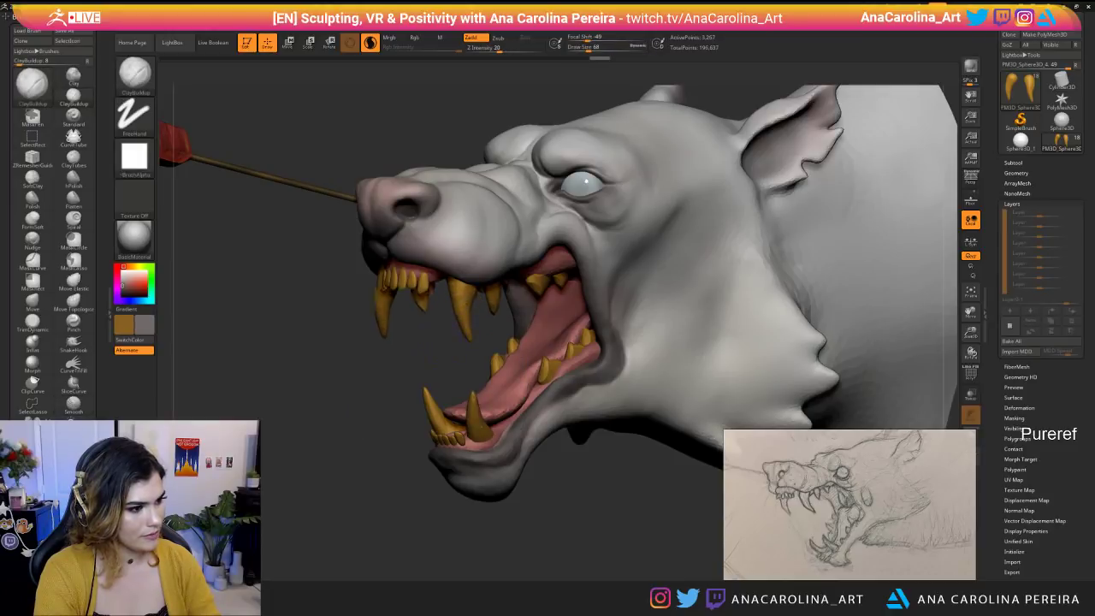
Sculpt and smooth the upper fangs from the opposite side of the head.
{"action": "left_click_drag", "start_coordinate": [556, 515], "coordinate": [691, 509]}
{"action": "key", "text": "shift"}
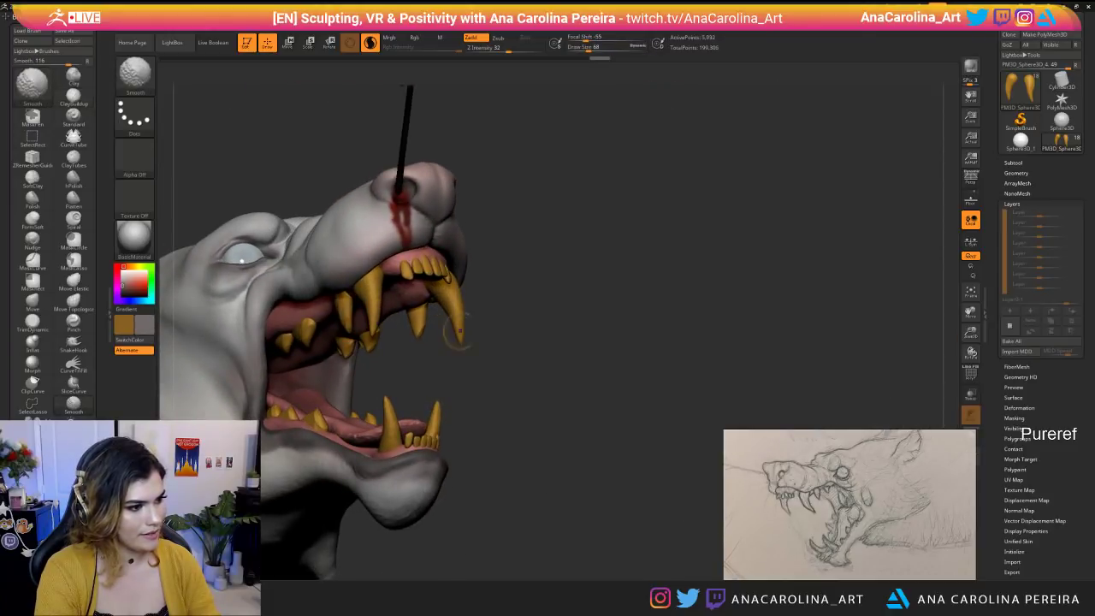
{"action": "mouse_move", "coordinate": [487, 325]}
{"action": "left_mouse_down"}
{"action": "mouse_move", "coordinate": [471, 342]}
{"action": "mouse_move", "coordinate": [467, 401]}
{"action": "left_mouse_up"}
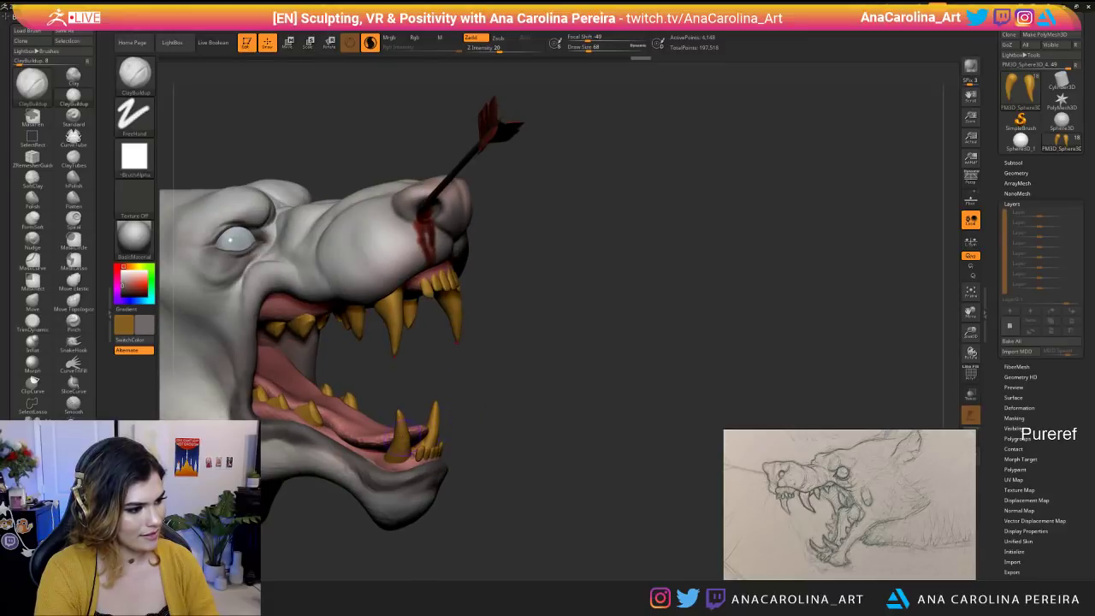
{"action": "key", "text": "shift"}
{"action": "key", "text": "ctrl+shift"}
Make the lower fangs the active object and reshape and smooth them with the draw size reduced to 46.
{"action": "left_click_drag", "start_coordinate": [427, 388], "coordinate": [431, 386], "text": "alt"}
{"action": "mouse_move", "coordinate": [469, 417]}
{"action": "left_mouse_down"}
{"action": "mouse_move", "coordinate": [491, 375]}
{"action": "mouse_move", "coordinate": [439, 359]}
{"action": "left_mouse_up"}
{"action": "key", "text": "shift"}
{"action": "key", "text": "space"}
{"action": "left_click_drag", "start_coordinate": [444, 368], "coordinate": [438, 394]}
{"action": "key", "text": "shift"}
{"action": "key", "text": "shift"}
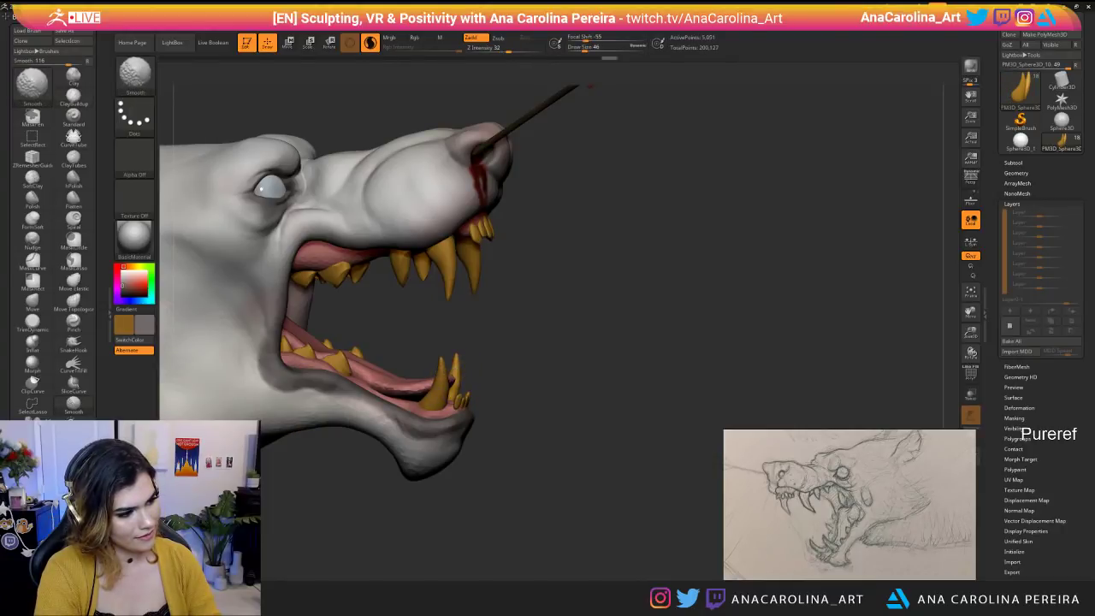
Return to the upper front fangs and refine and smooth their shape from both sides at draw size 46.
{"action": "left_click_drag", "start_coordinate": [599, 368], "coordinate": [329, 359]}
{"action": "key", "text": "shift"}
{"action": "left_click", "coordinate": [370, 279], "text": "alt"}
{"action": "key", "text": "shift"}
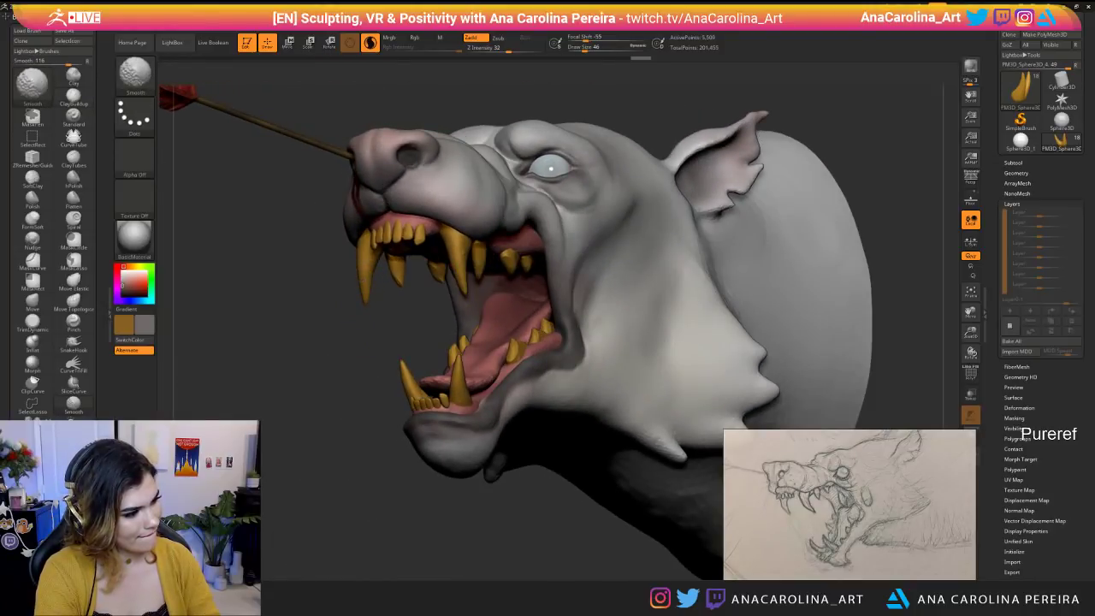
{"action": "left_click_drag", "start_coordinate": [372, 469], "coordinate": [591, 462]}
{"action": "key", "text": "shift"}
{"action": "mouse_move", "coordinate": [385, 305]}
{"action": "left_mouse_down", "text": "alt"}
{"action": "mouse_move", "coordinate": [428, 276]}
{"action": "mouse_move", "coordinate": [343, 299]}
{"action": "mouse_move", "coordinate": [381, 350]}
{"action": "mouse_move", "coordinate": [376, 308]}
{"action": "left_mouse_up", "text": "alt"}
Review the whole head from the side, front and three-quarter views against the reference sketch.
{"action": "mouse_move", "coordinate": [377, 360]}
{"action": "left_mouse_down"}
{"action": "mouse_move", "coordinate": [479, 364]}
{"action": "mouse_move", "coordinate": [380, 358]}
{"action": "mouse_move", "coordinate": [342, 368]}
{"action": "mouse_move", "coordinate": [359, 257]}
{"action": "mouse_move", "coordinate": [513, 359]}
{"action": "mouse_move", "coordinate": [665, 433]}
{"action": "mouse_move", "coordinate": [488, 479]}
{"action": "mouse_move", "coordinate": [542, 520]}
{"action": "mouse_move", "coordinate": [538, 464]}
{"action": "mouse_move", "coordinate": [560, 479]}
{"action": "mouse_move", "coordinate": [584, 454]}
{"action": "mouse_move", "coordinate": [549, 495]}
{"action": "left_mouse_up"}
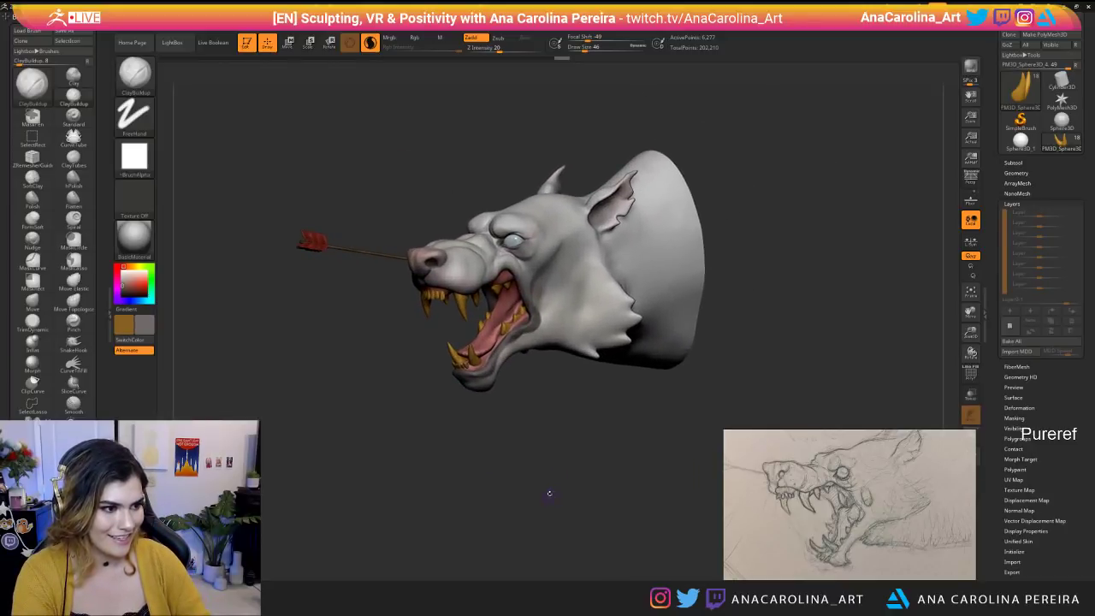
{"action": "left_click_drag", "start_coordinate": [629, 367], "coordinate": [713, 359]}
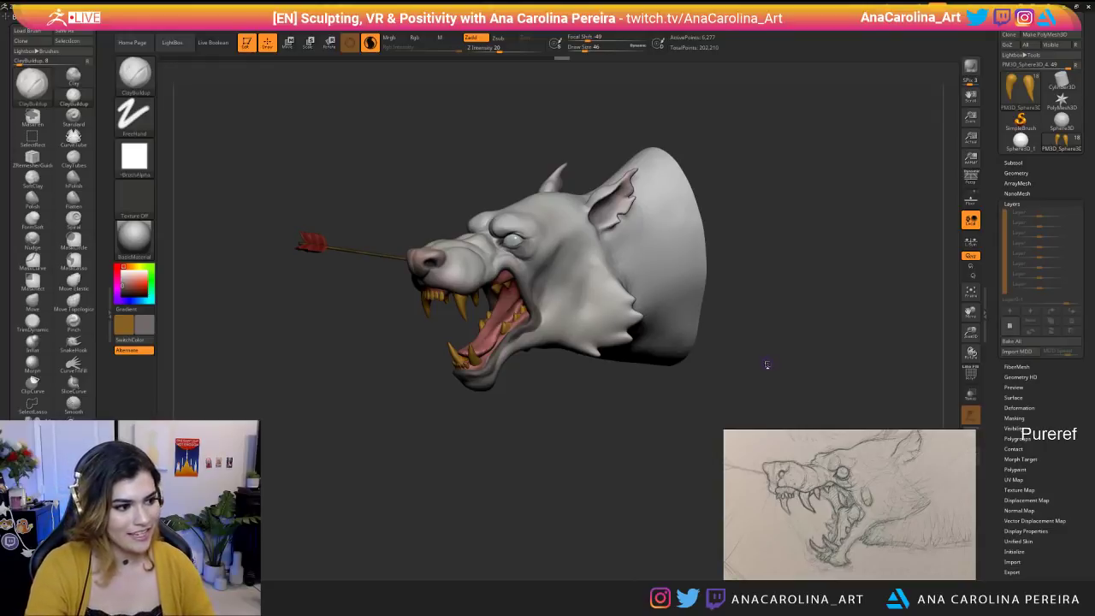
{"action": "left_click_drag", "start_coordinate": [609, 359], "coordinate": [378, 465]}
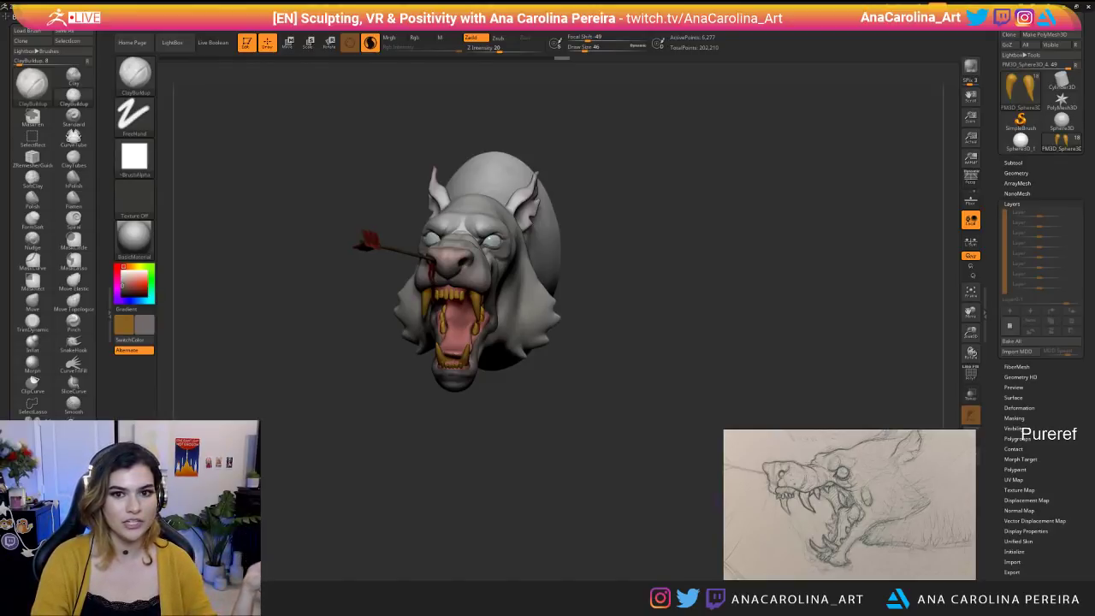
{"action": "left_click_drag", "start_coordinate": [864, 246], "coordinate": [911, 298]}
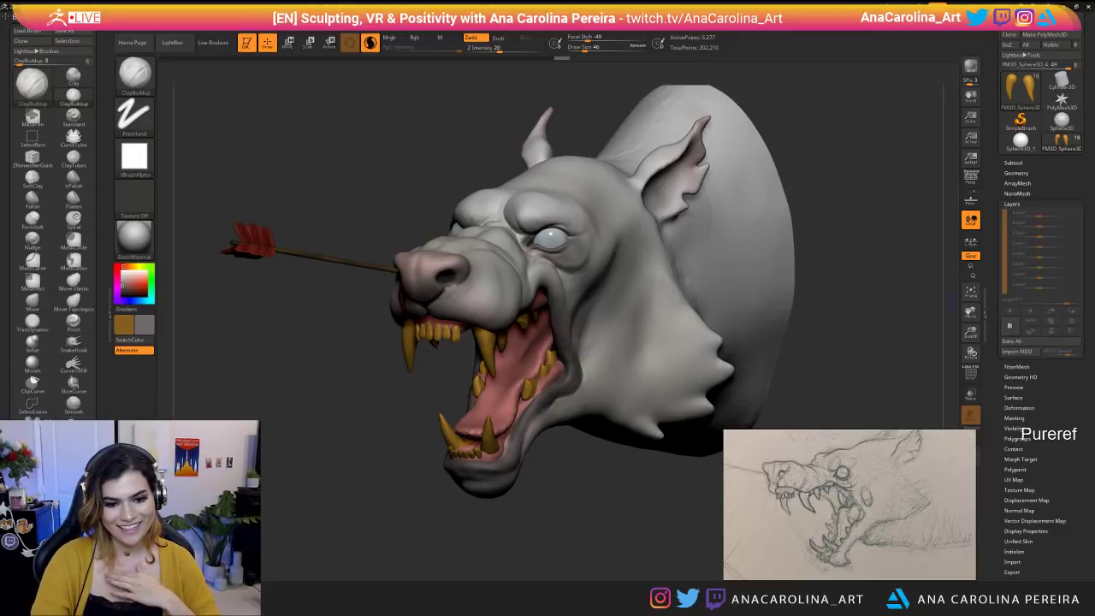
{"action": "left_click_drag", "start_coordinate": [859, 249], "coordinate": [821, 249]}
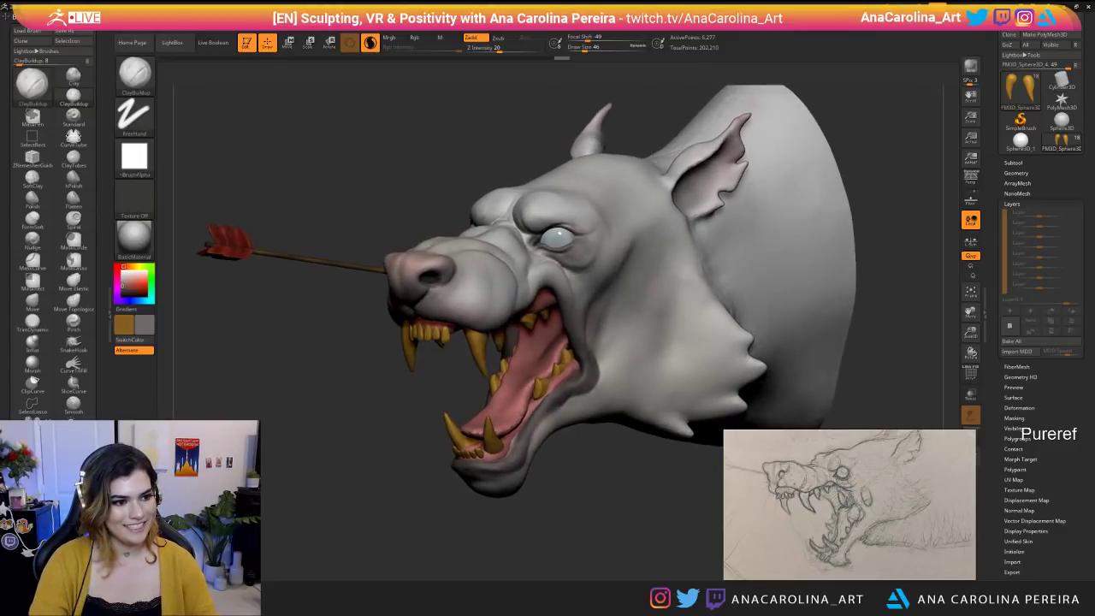
{"action": "left_click_drag", "start_coordinate": [877, 377], "coordinate": [655, 345], "text": "alt"}
{"action": "left_click_drag", "start_coordinate": [541, 444], "coordinate": [582, 465]}
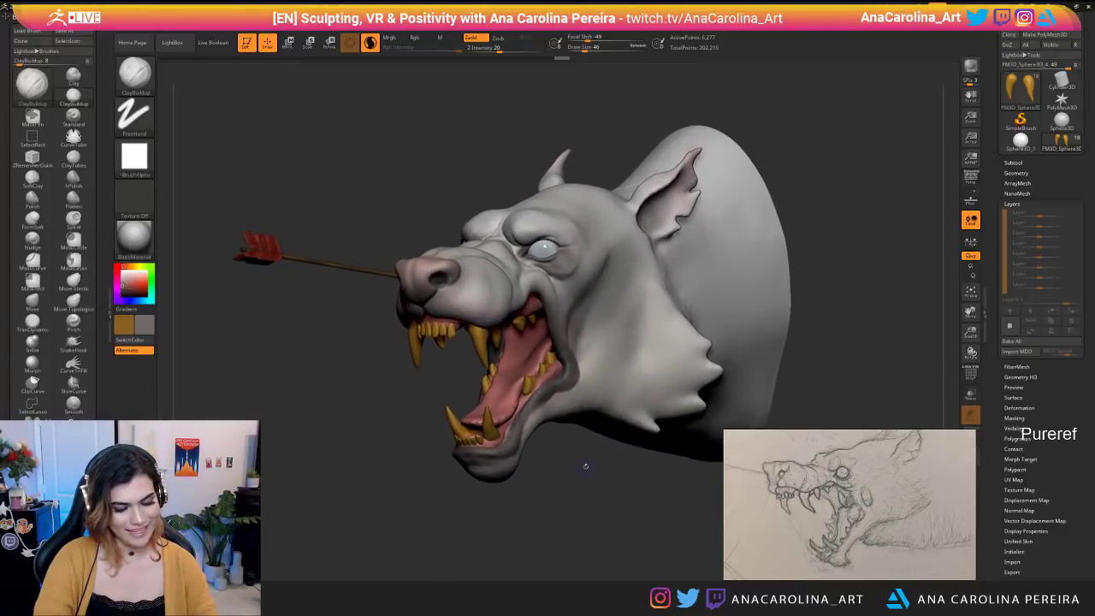